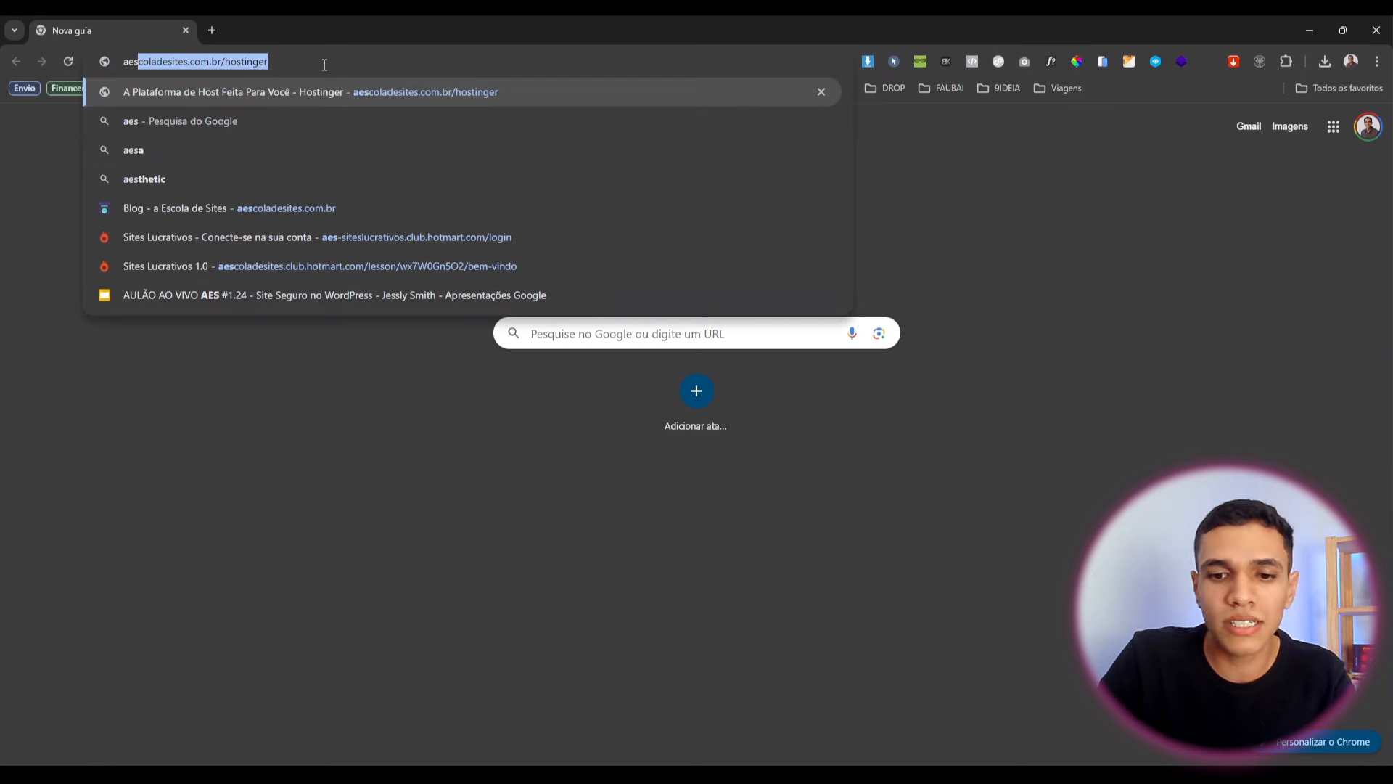
Complete the autocompleted aescoladesites.com.br/hostinger address and load the Hostinger home page.
key("Right")
type("/")
key("Return")
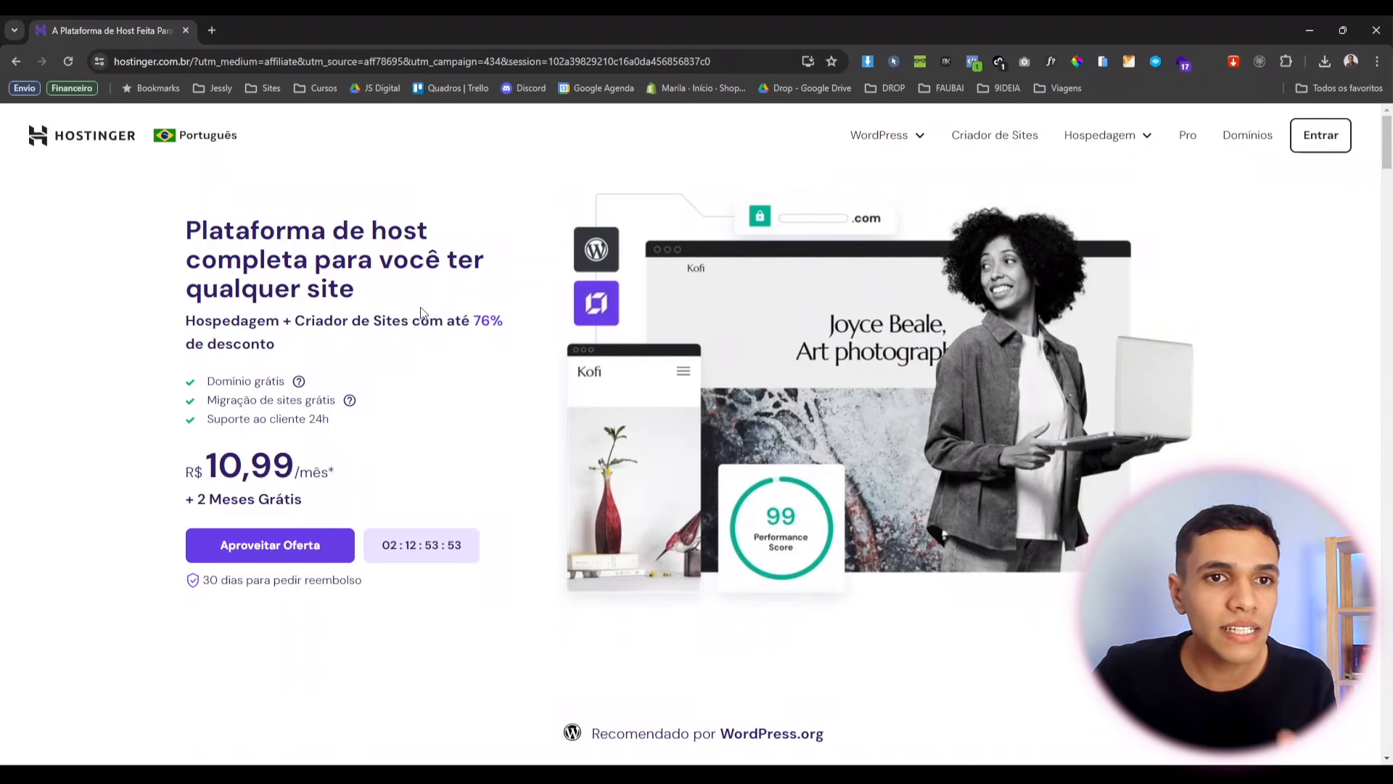
Scroll down the Hostinger page to the Premium, Business and Cloud Startup plan cards.
scroll(411, 218, "down", 10)
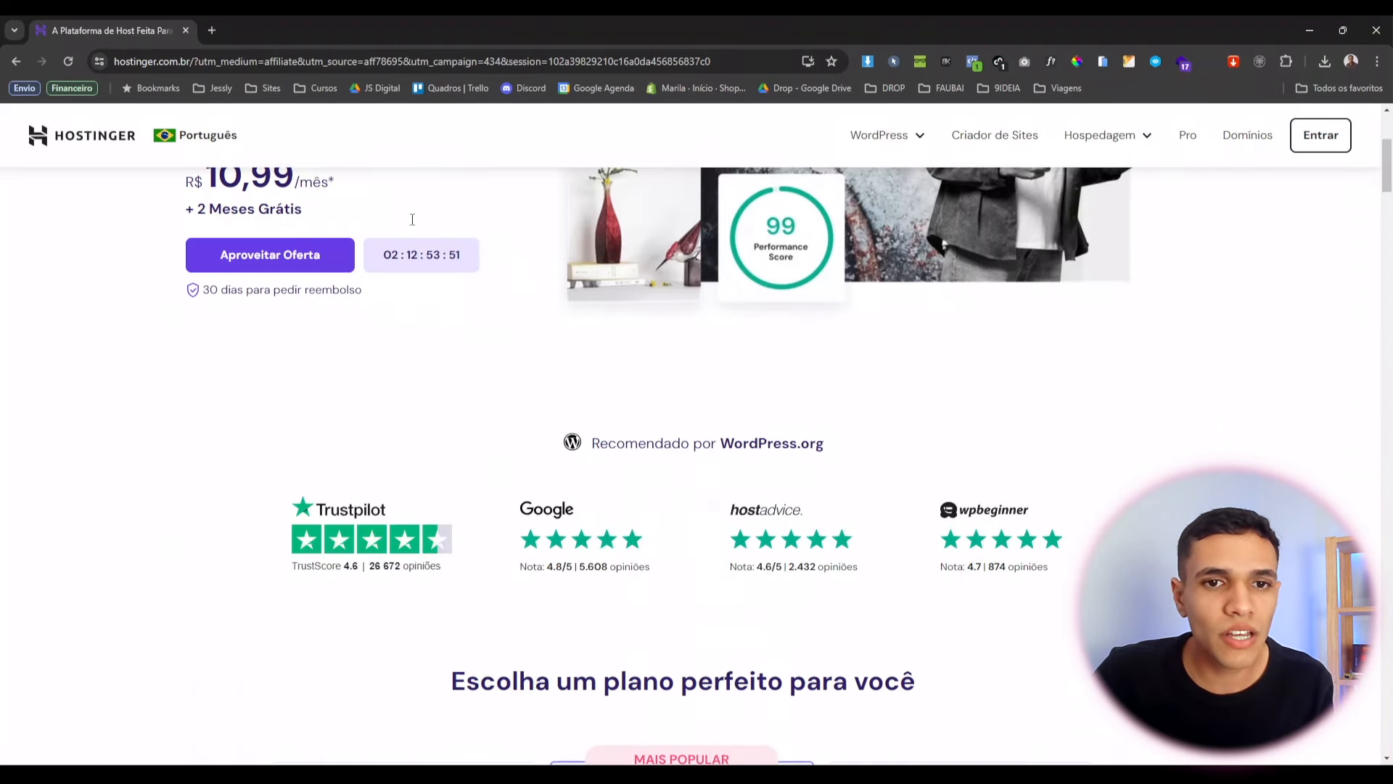
scroll(411, 225, "down", 2)
scroll(450, 270, "up", 3)
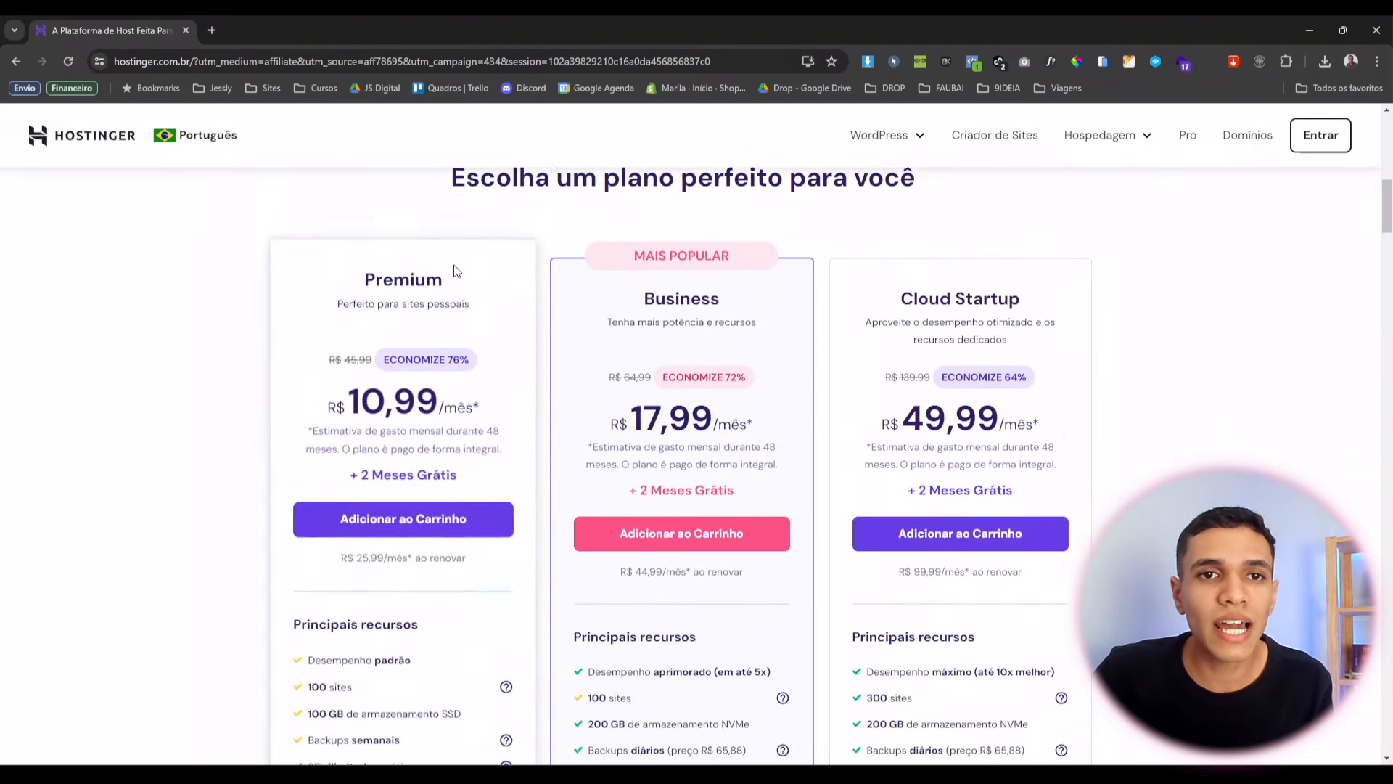
scroll(703, 489, "down", 1)
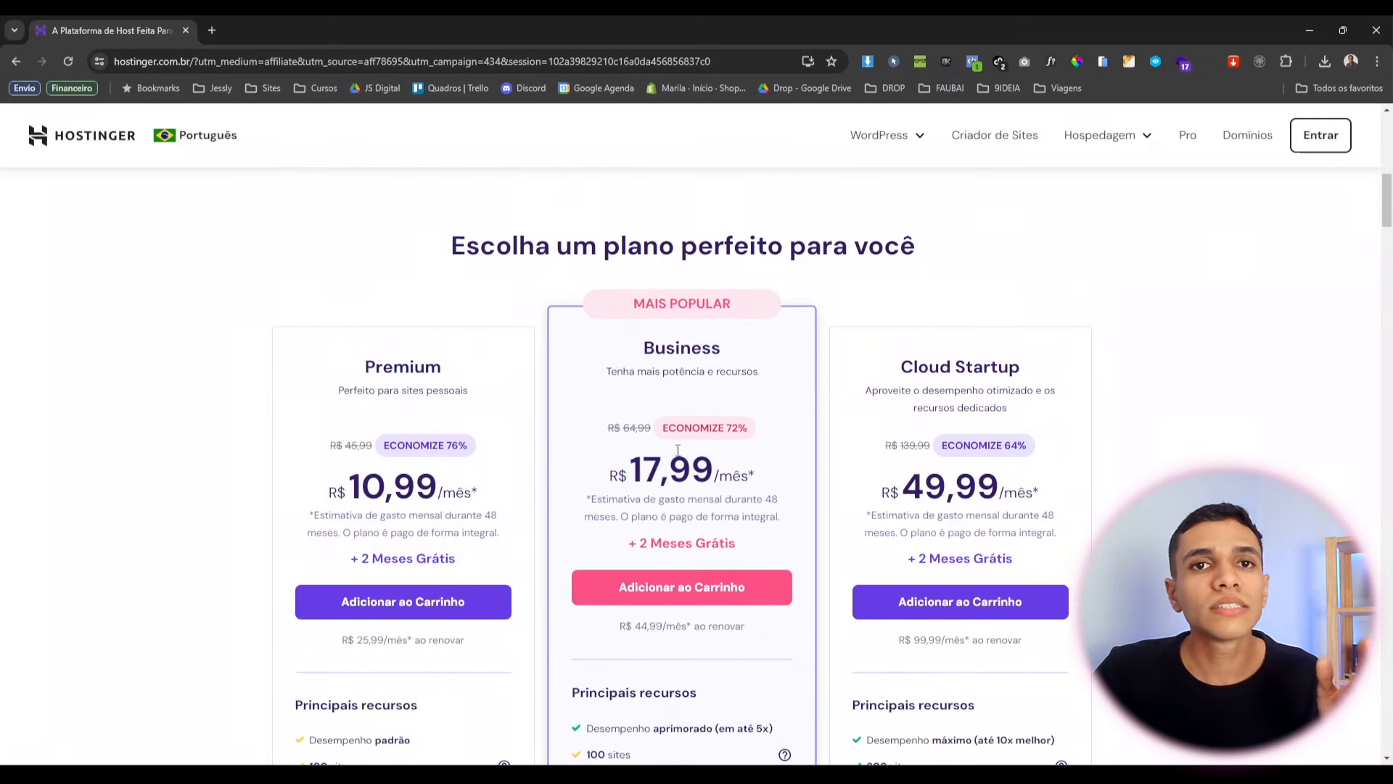
scroll(651, 416, "down", 1)
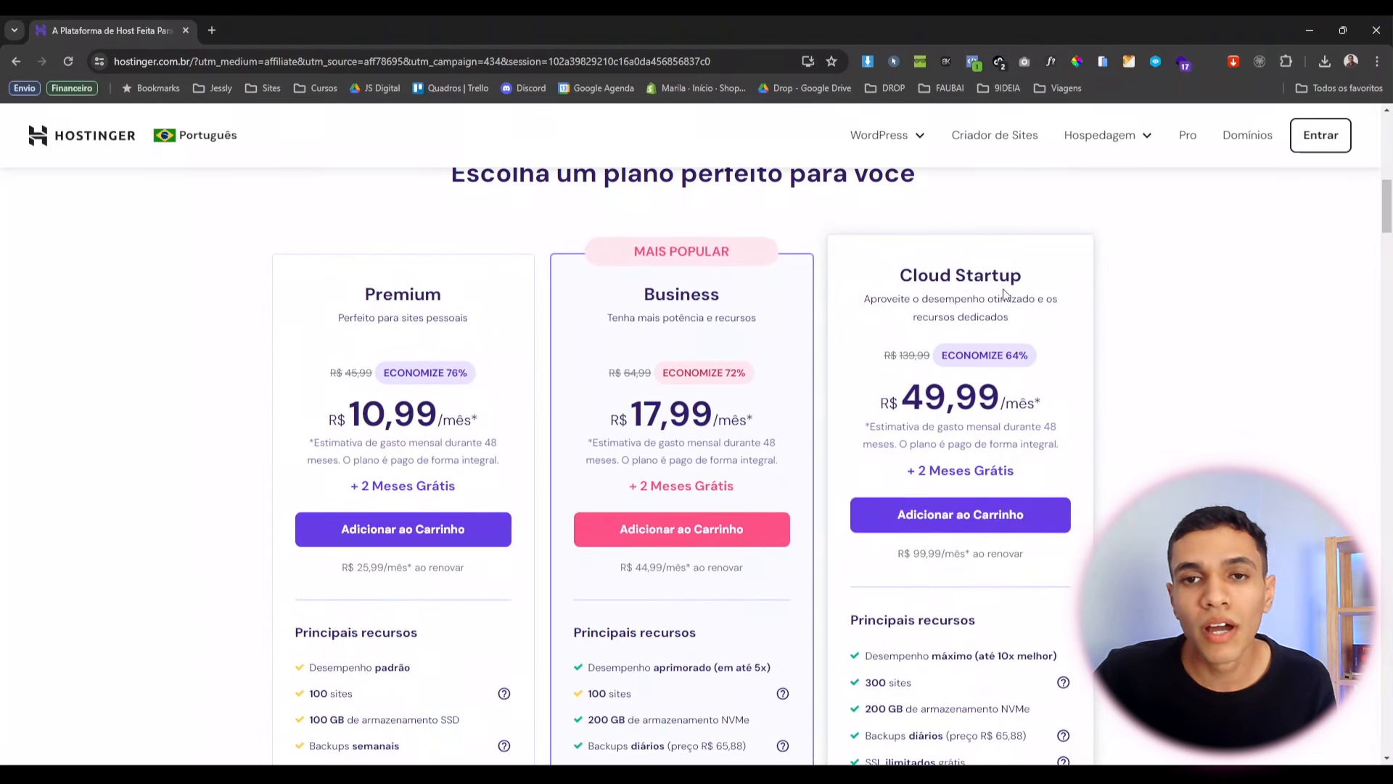
scroll(901, 280, "up", 1)
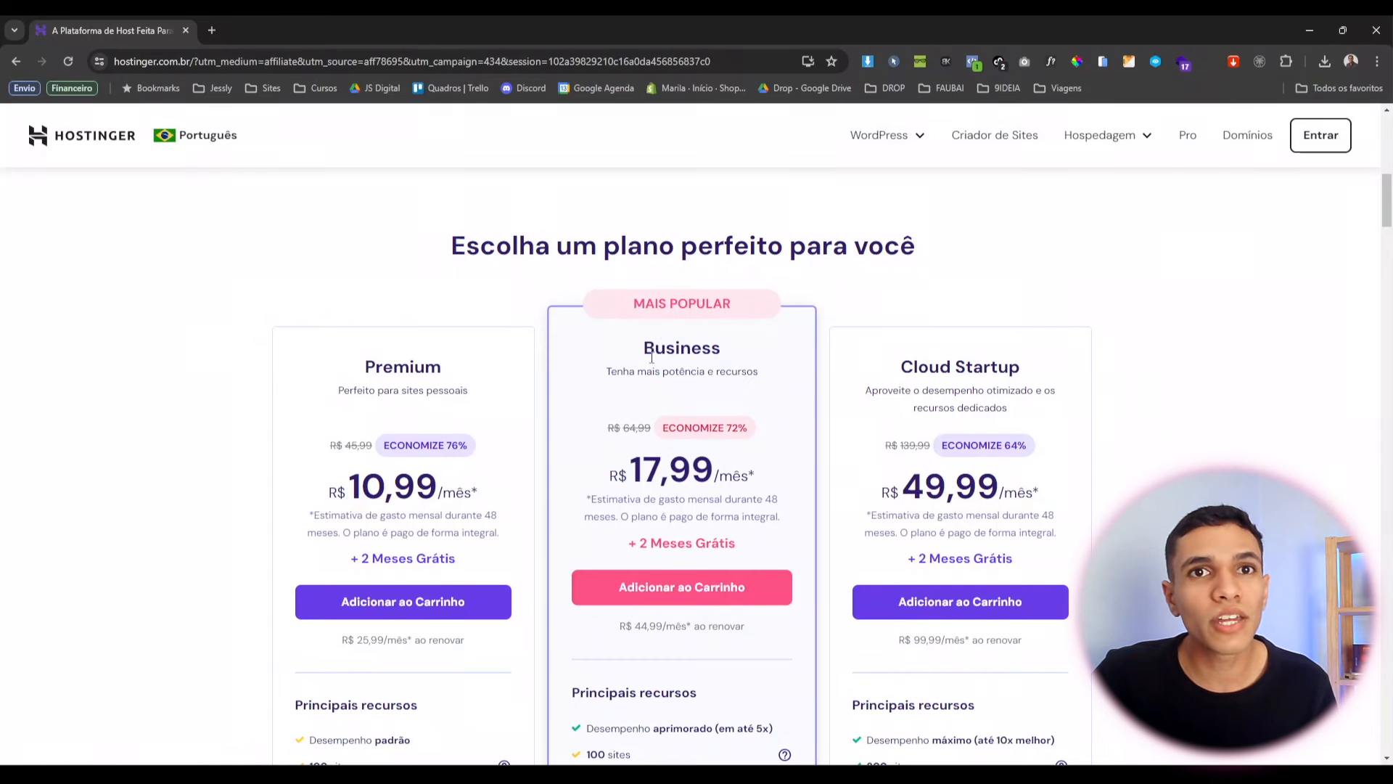
scroll(655, 363, "down", 1)
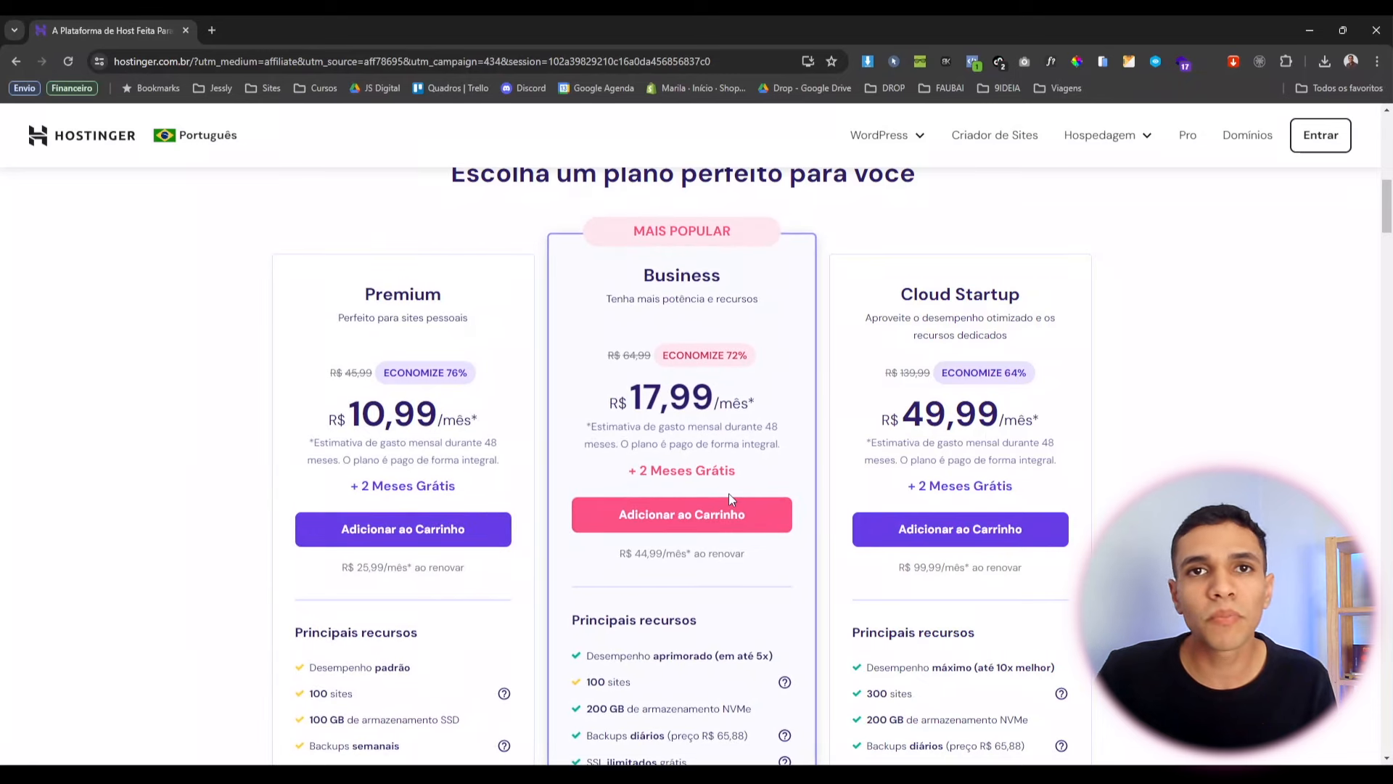
scroll(730, 495, "down", 2)
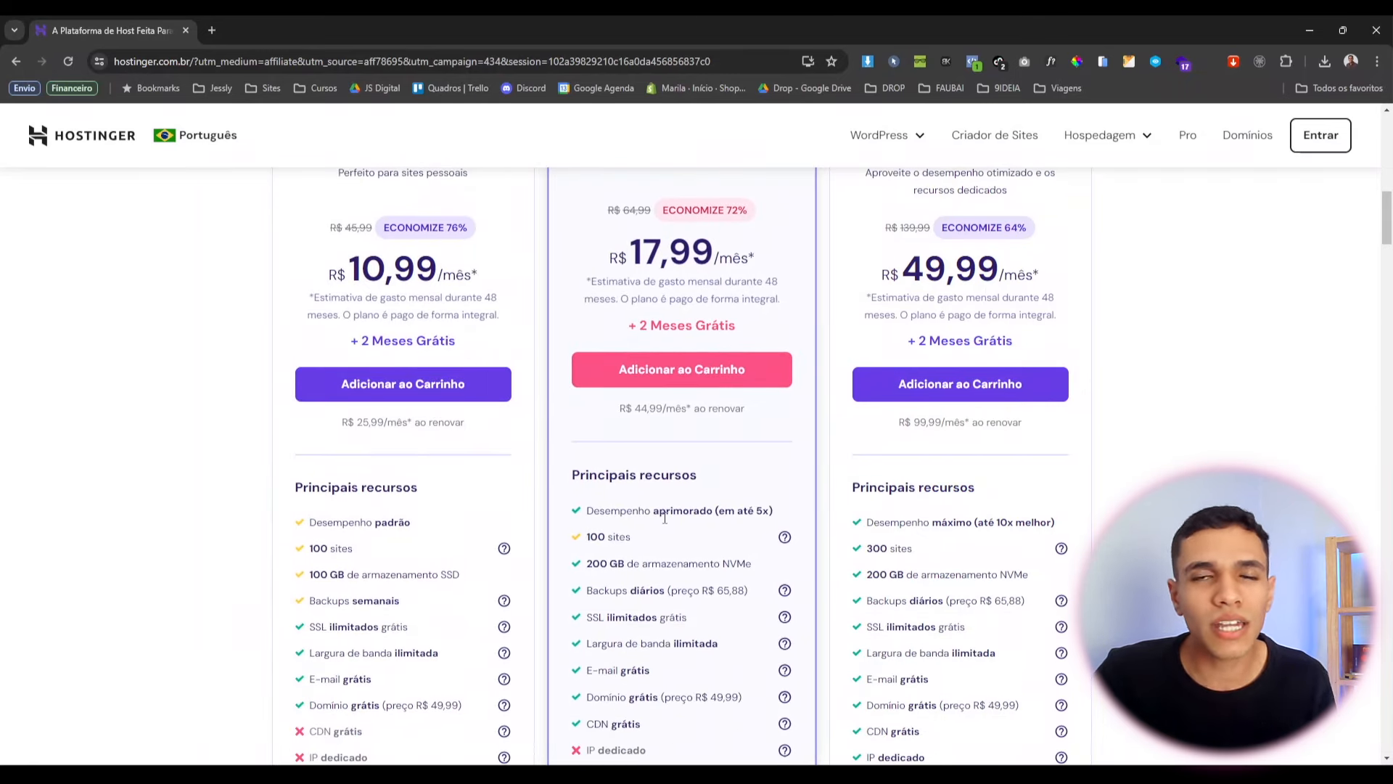
scroll(664, 518, "down", 1)
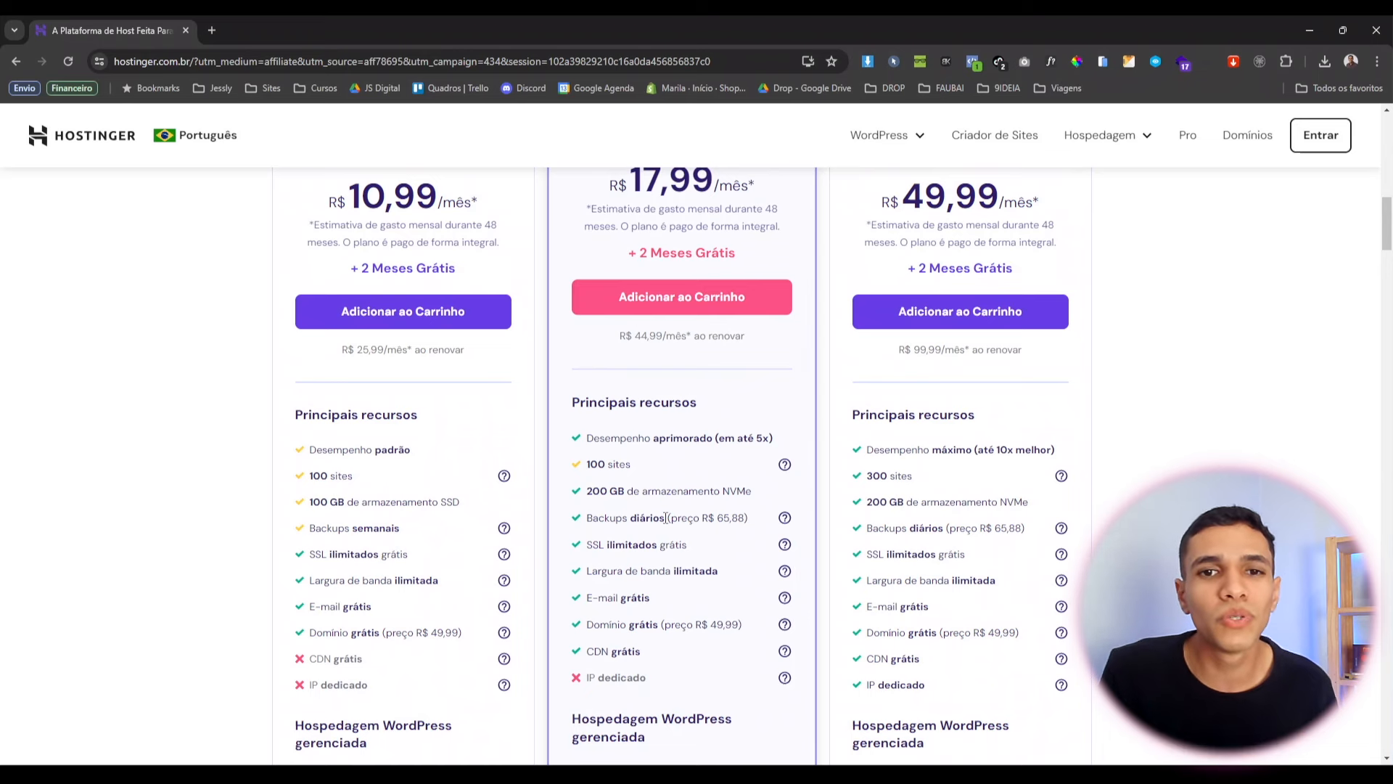
Highlight Business features: enhanced performance, 200 GB NVMe storage, daily backups, free SSL and free domain.
left_click_drag(626, 437, 723, 445)
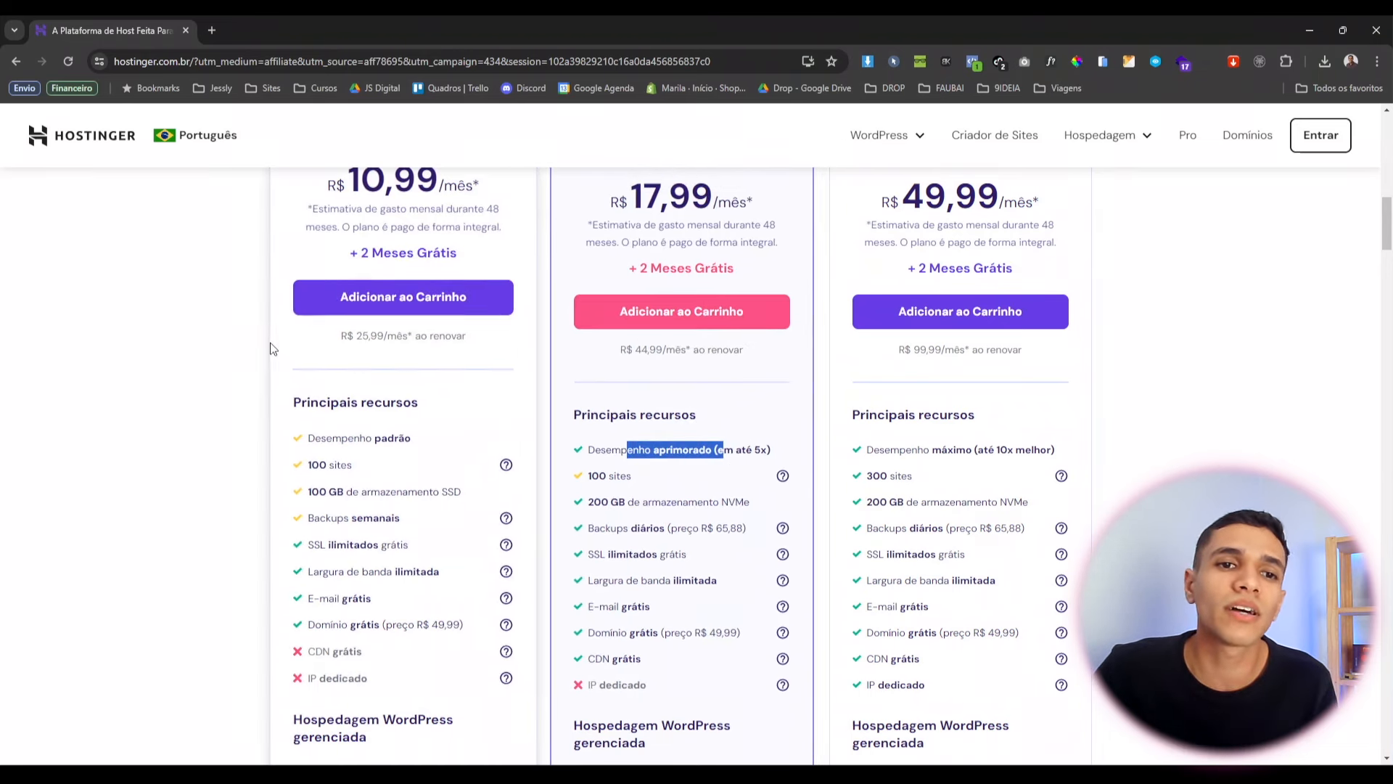
left_click(275, 356)
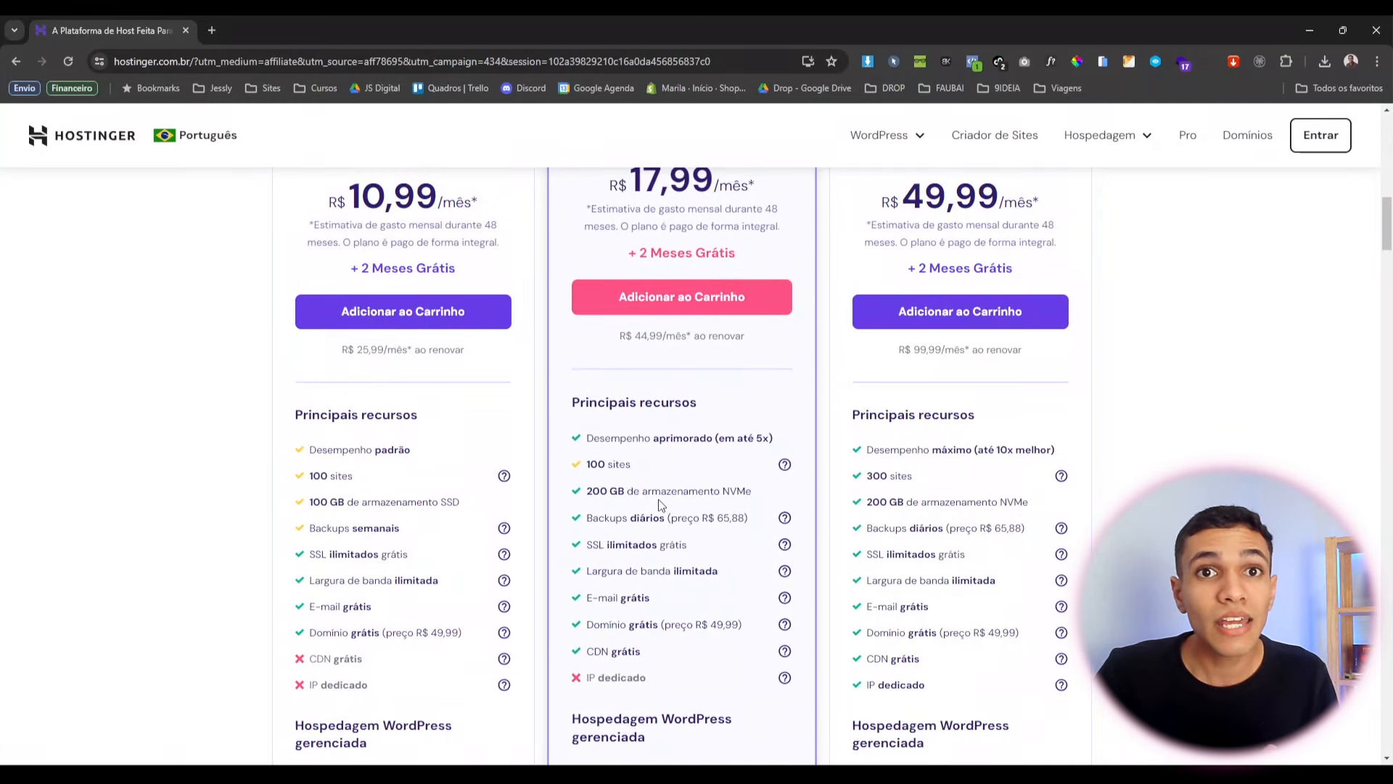
left_click_drag(615, 495, 732, 494)
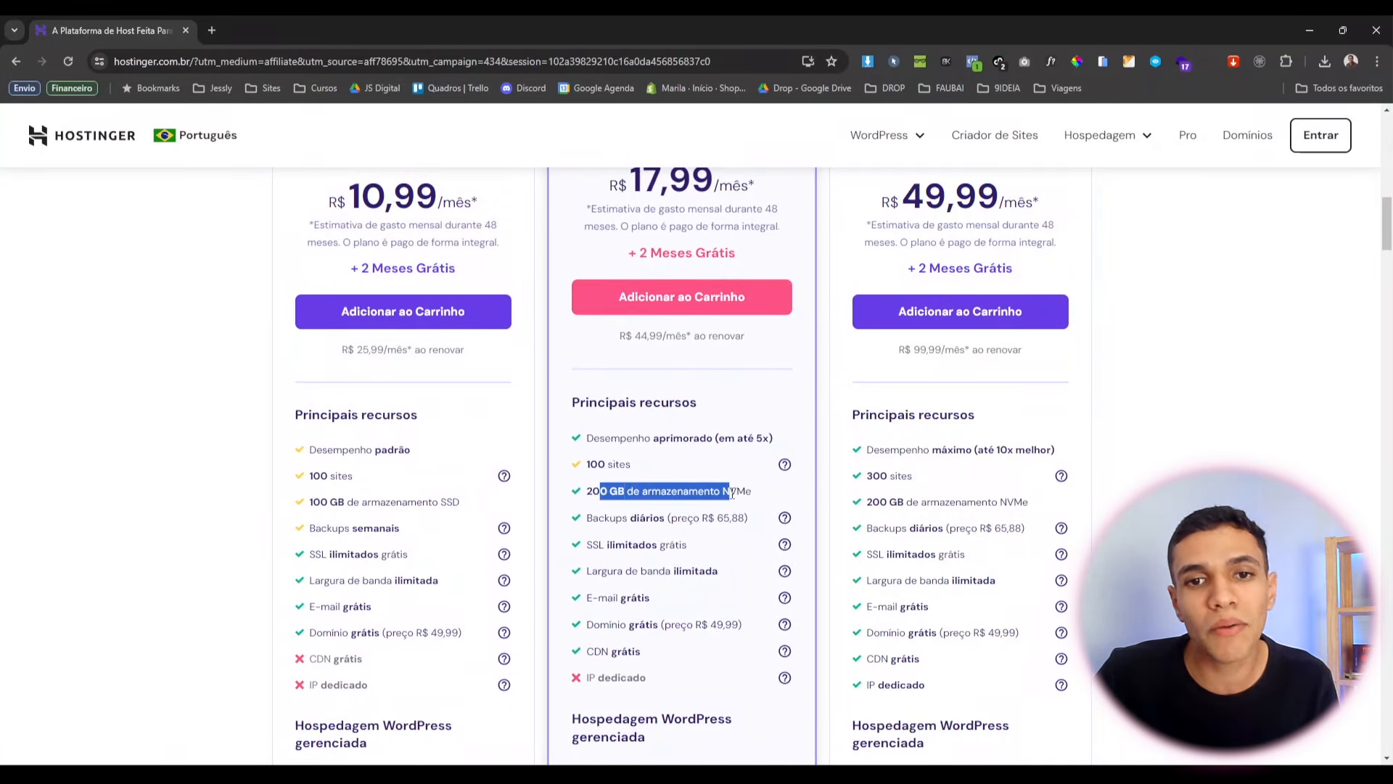
left_click(739, 493)
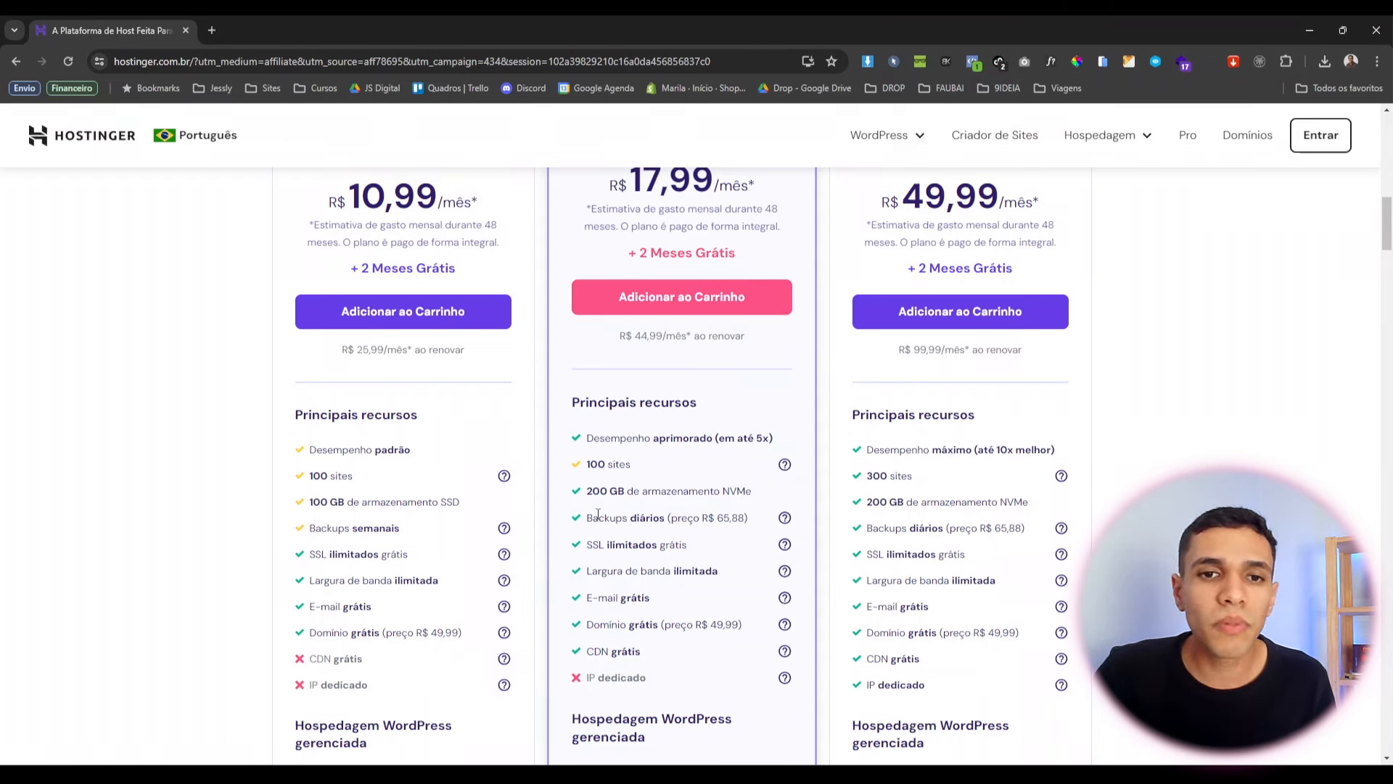
left_click_drag(598, 516, 627, 537)
left_click(650, 566)
scroll(651, 567, "down", 2)
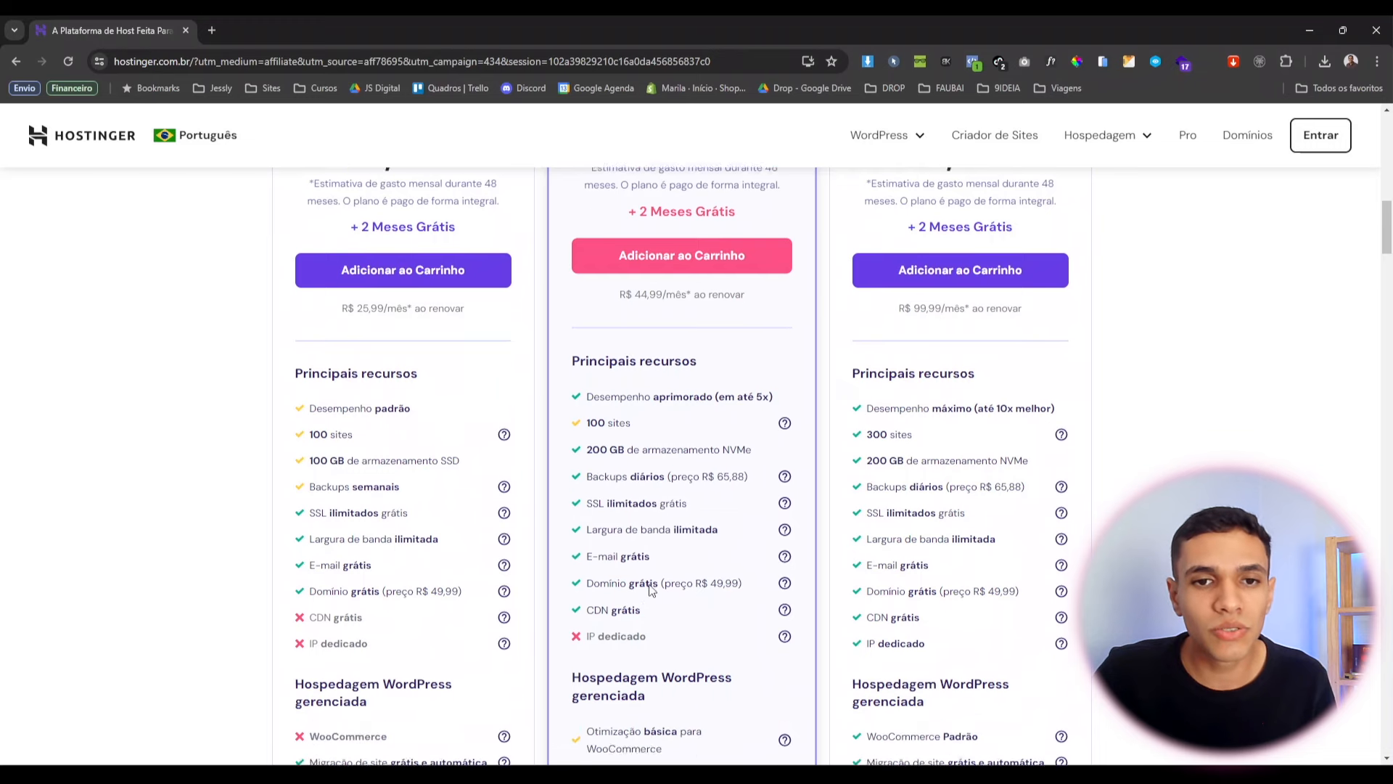
left_click_drag(586, 480, 668, 479)
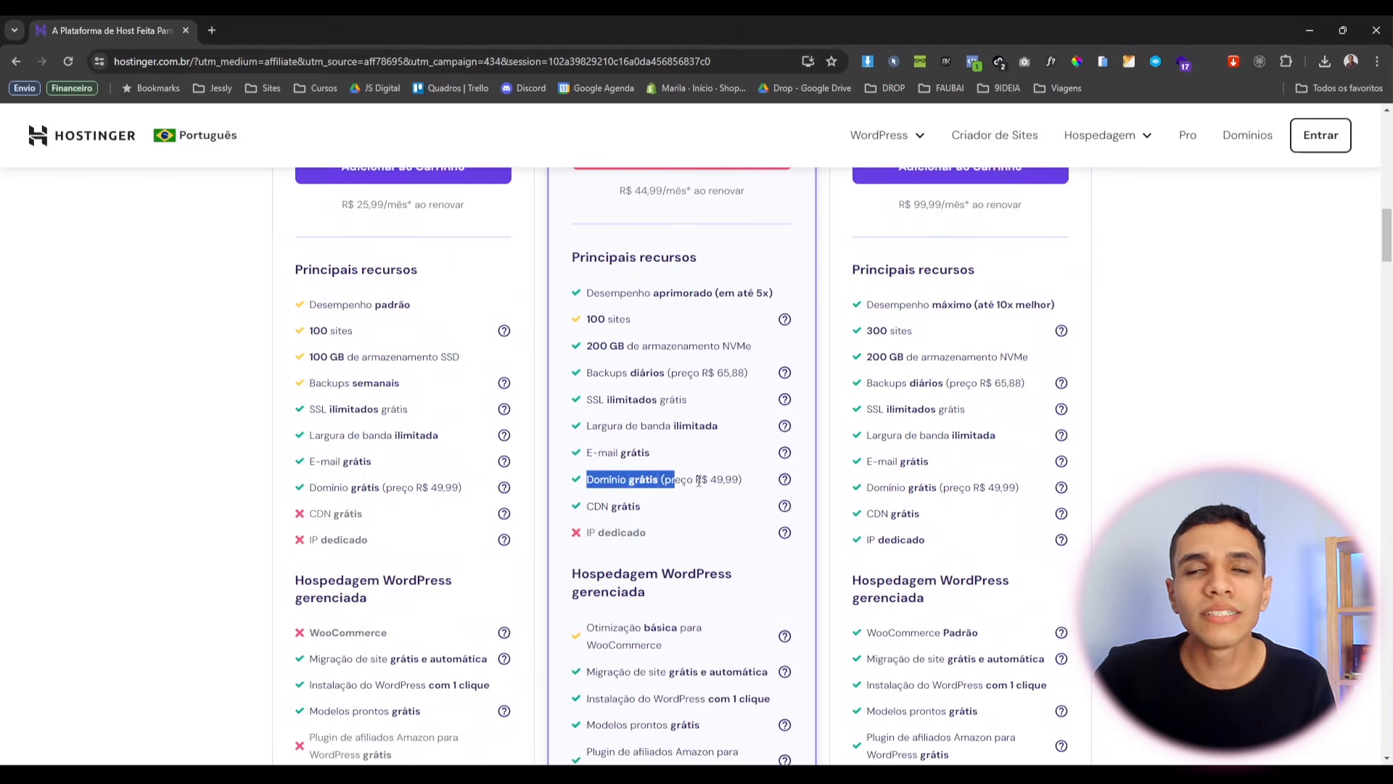
left_click(720, 486)
Add the Business plan to the cart via 'Adicionar ao Carrinho'.
scroll(719, 486, "up", 4)
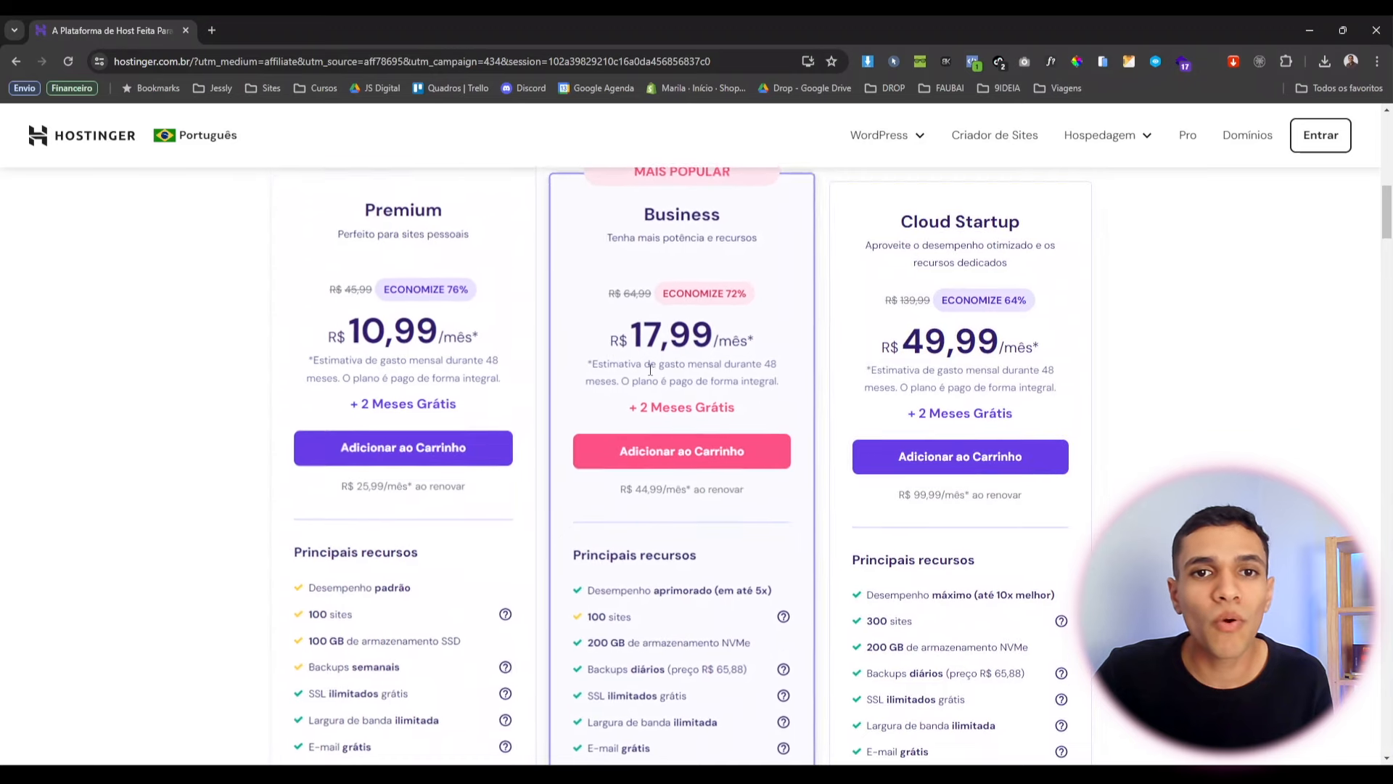
scroll(868, 367, "up", 2)
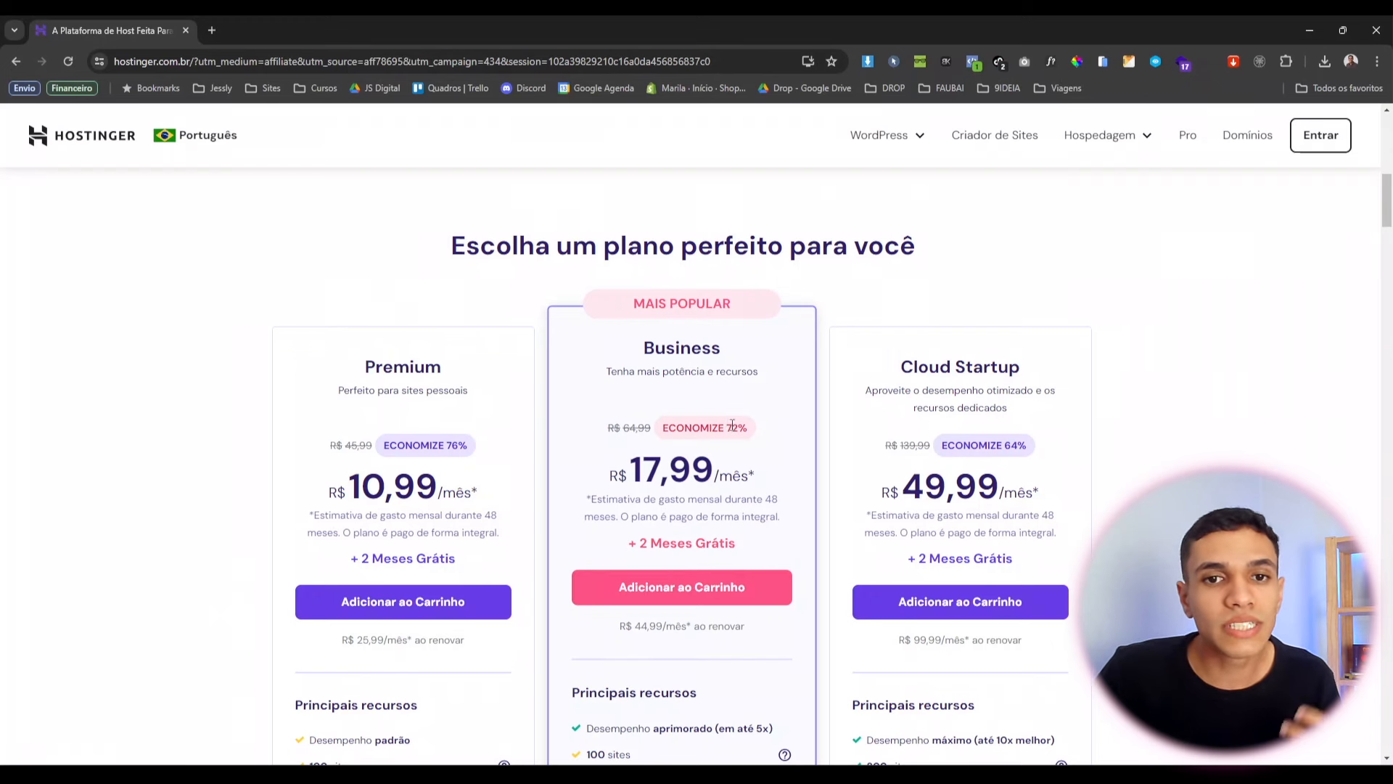
scroll(735, 428, "down", 1)
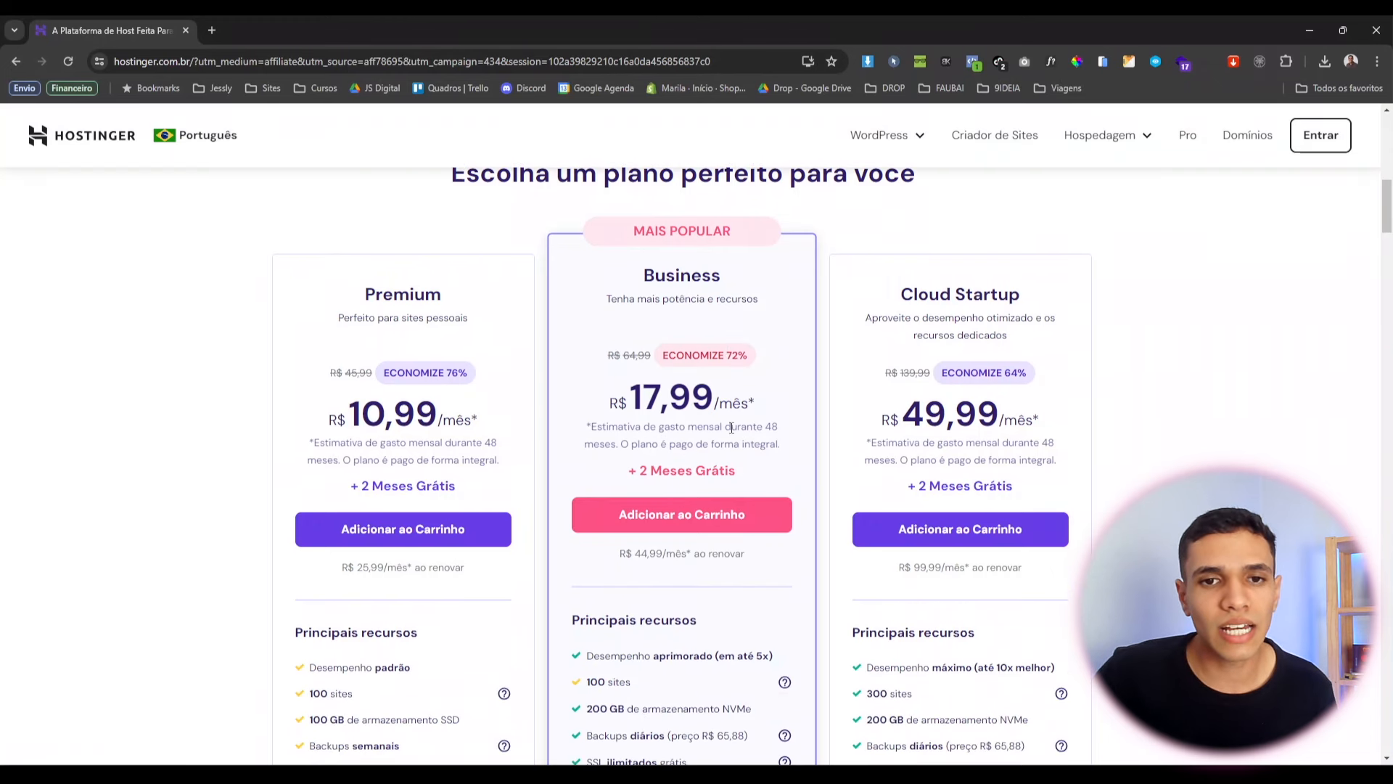
left_click(675, 524)
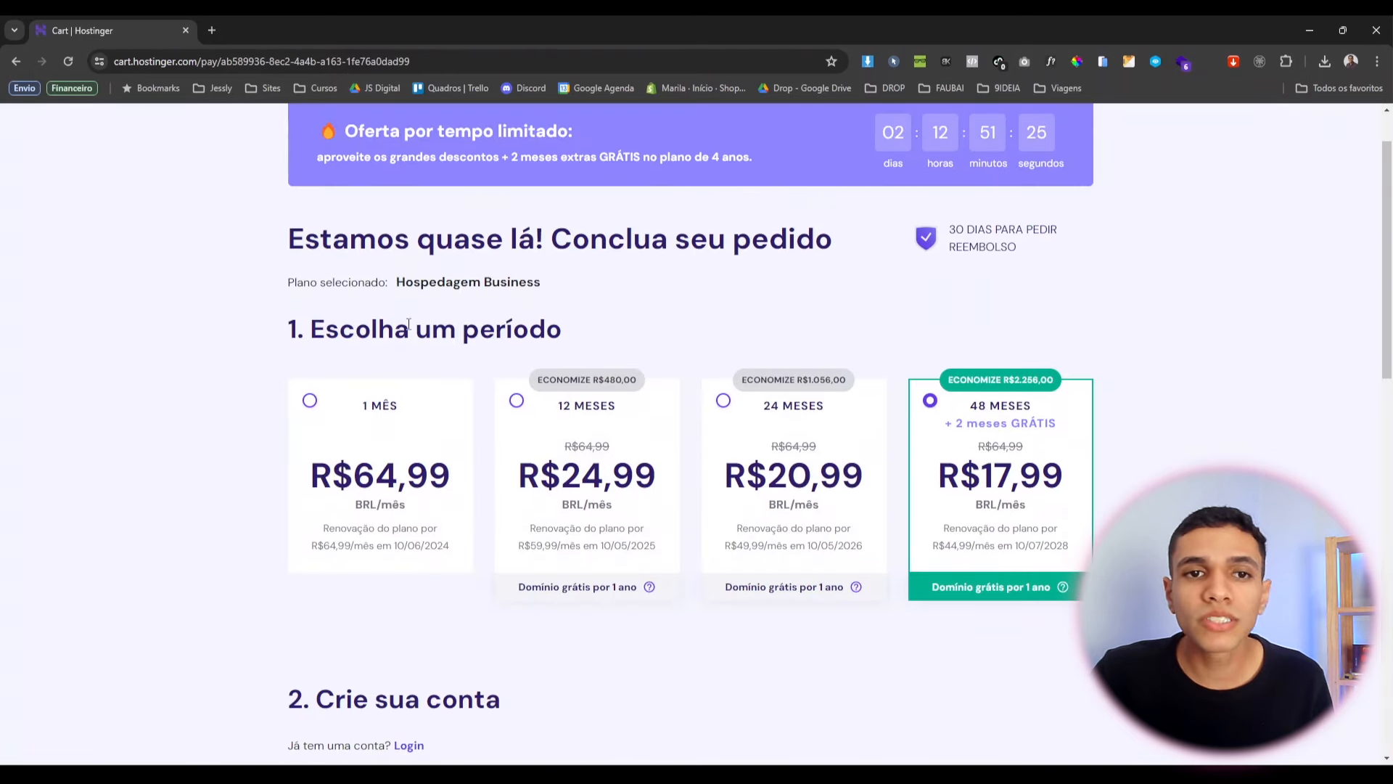
Switch the Business order to the 12-month period (R$24,99/mês) and start Google sign-up.
scroll(421, 328, "down", 1)
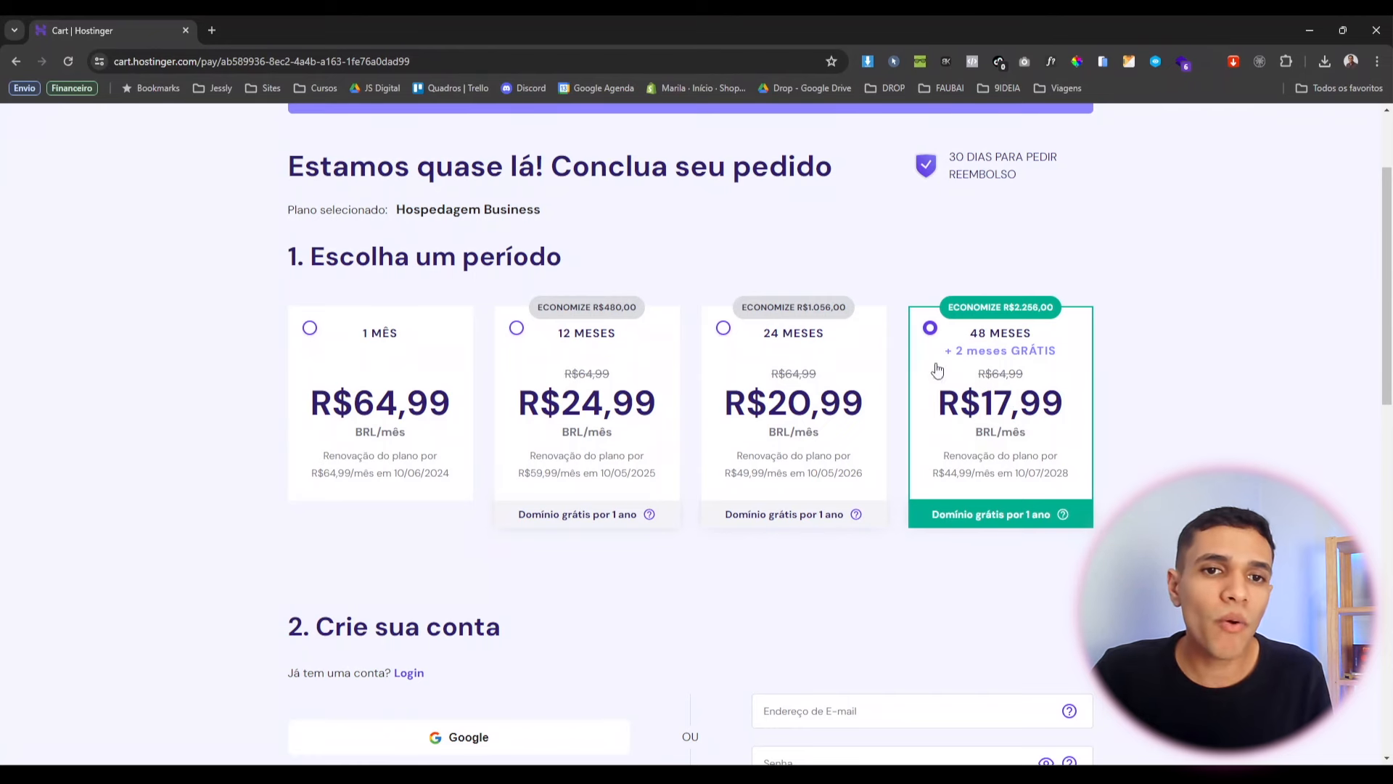
left_click(608, 331)
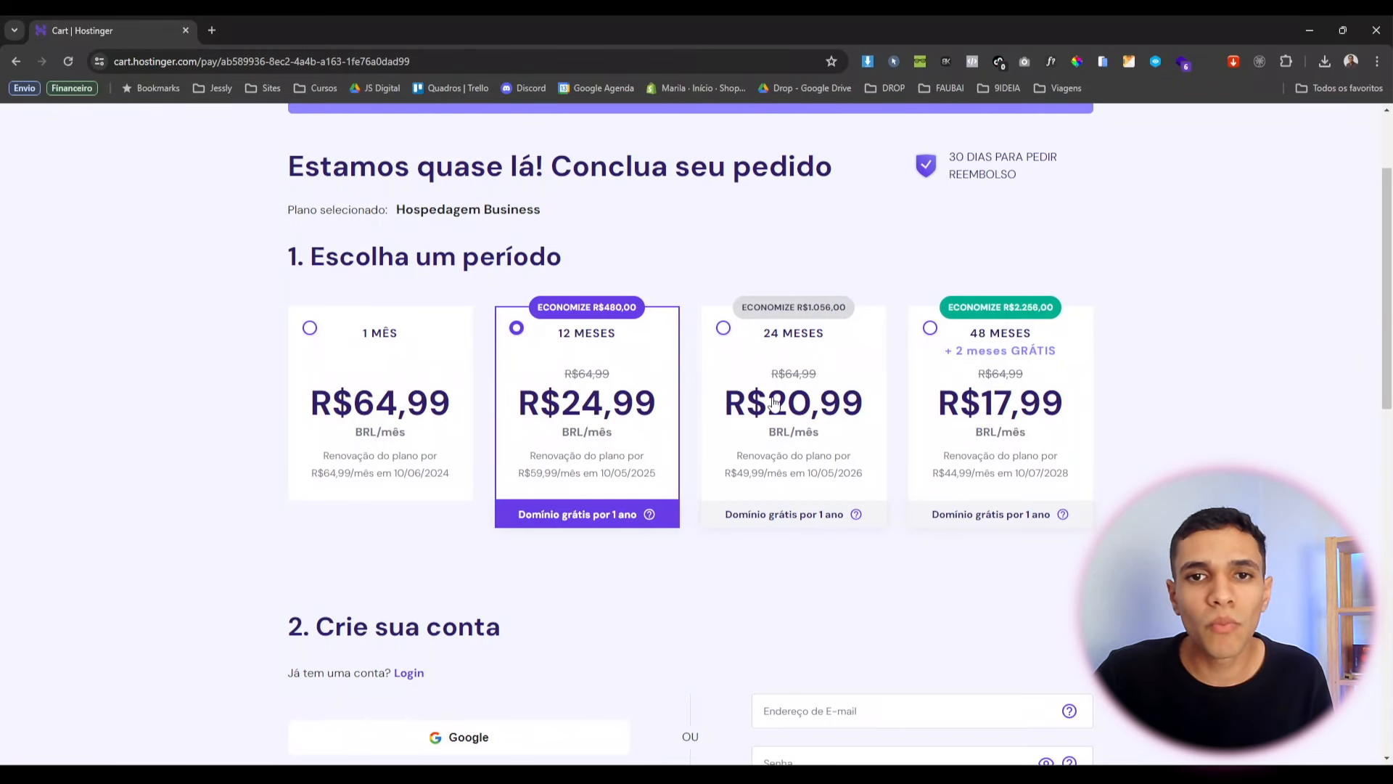
scroll(691, 370, "down", 4)
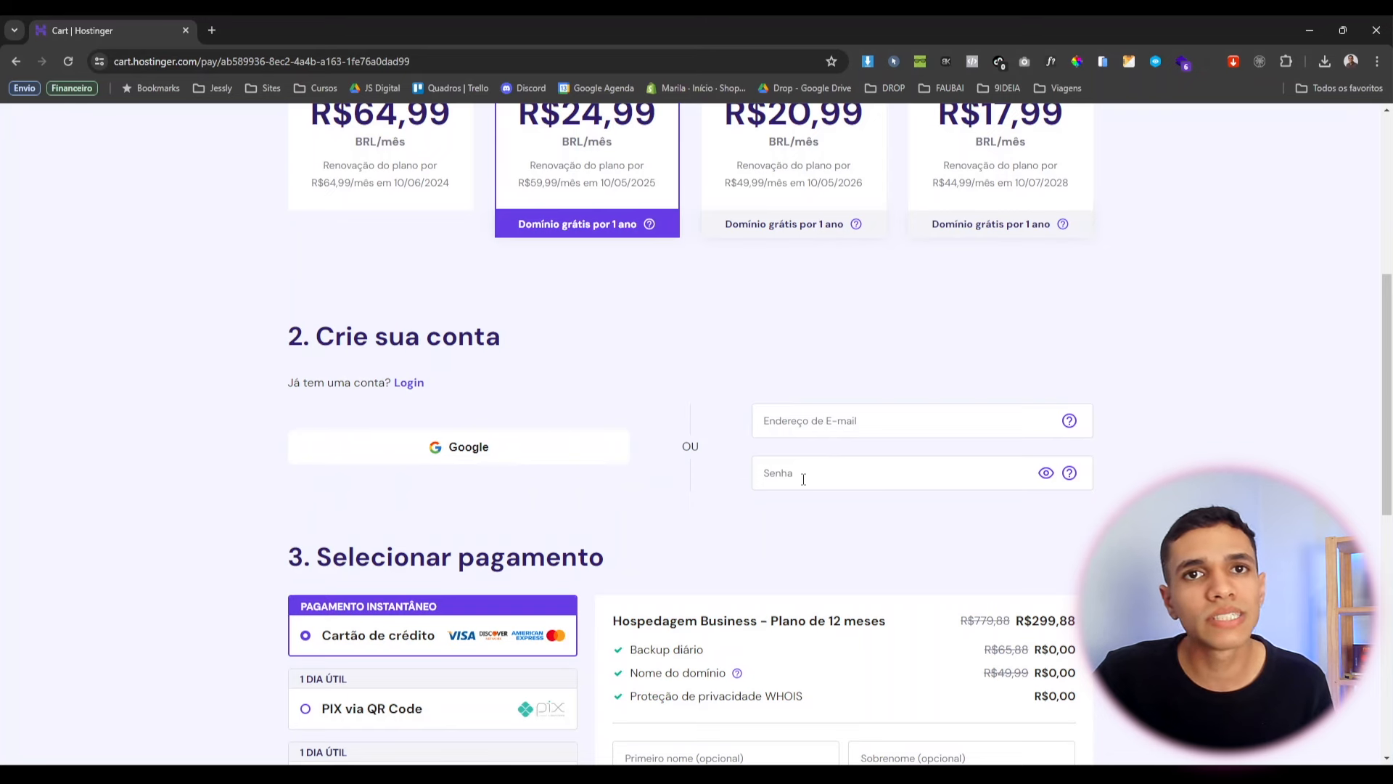
left_click(510, 445)
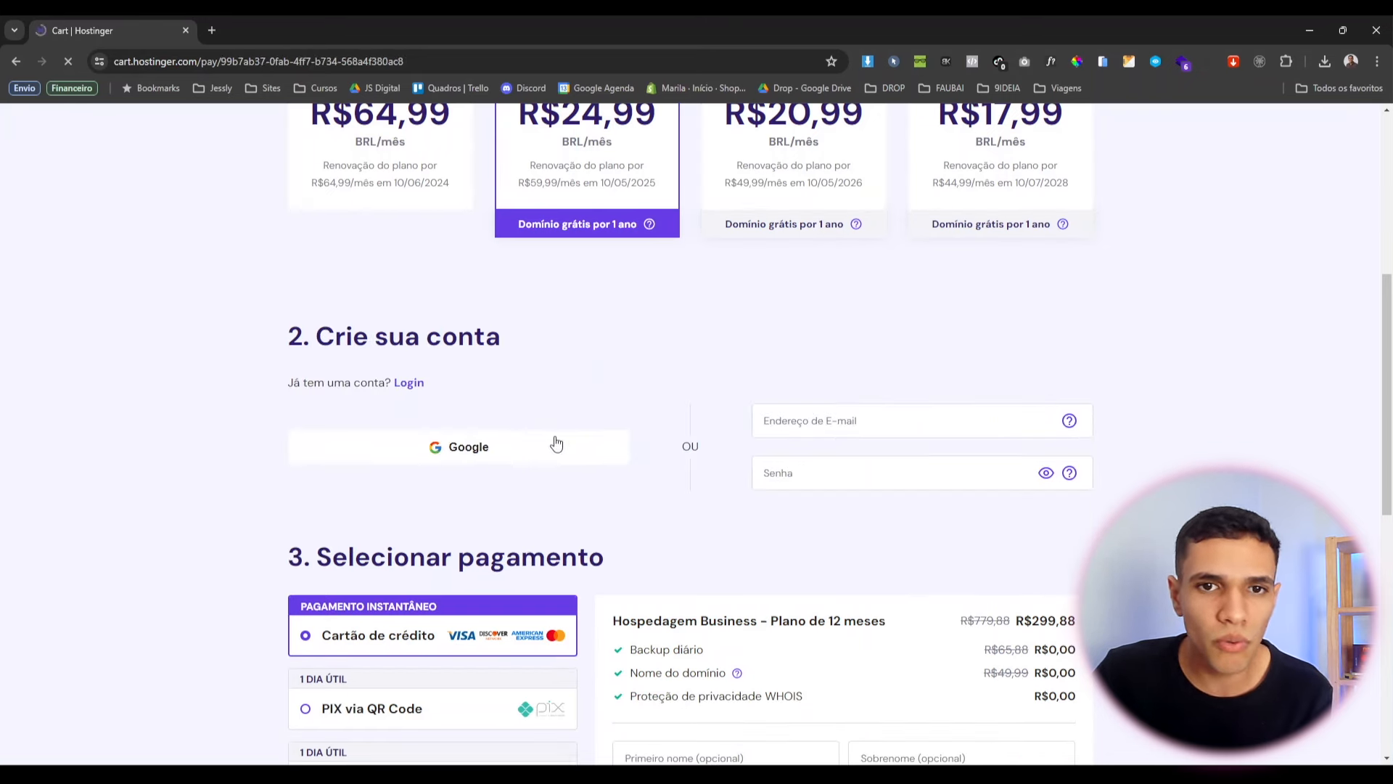
left_click(554, 445)
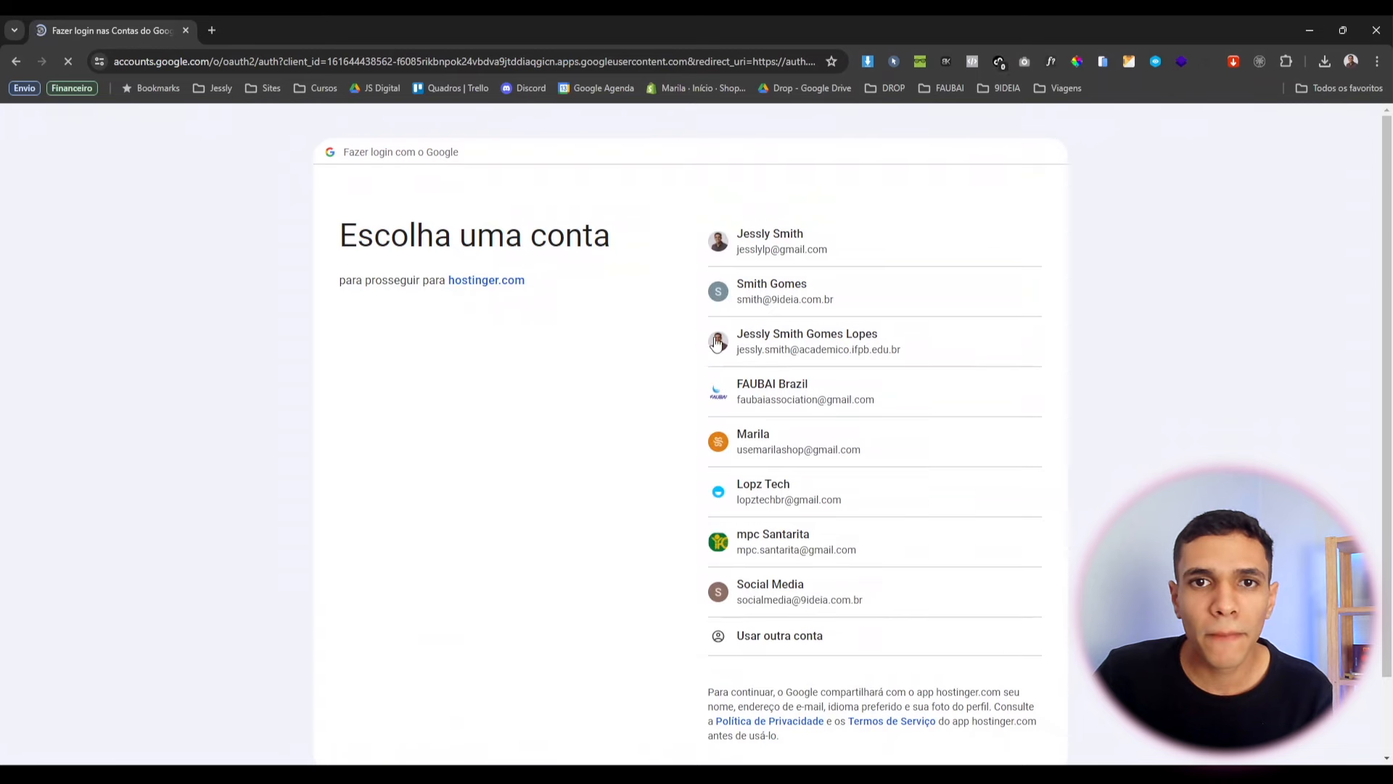
left_click(770, 245)
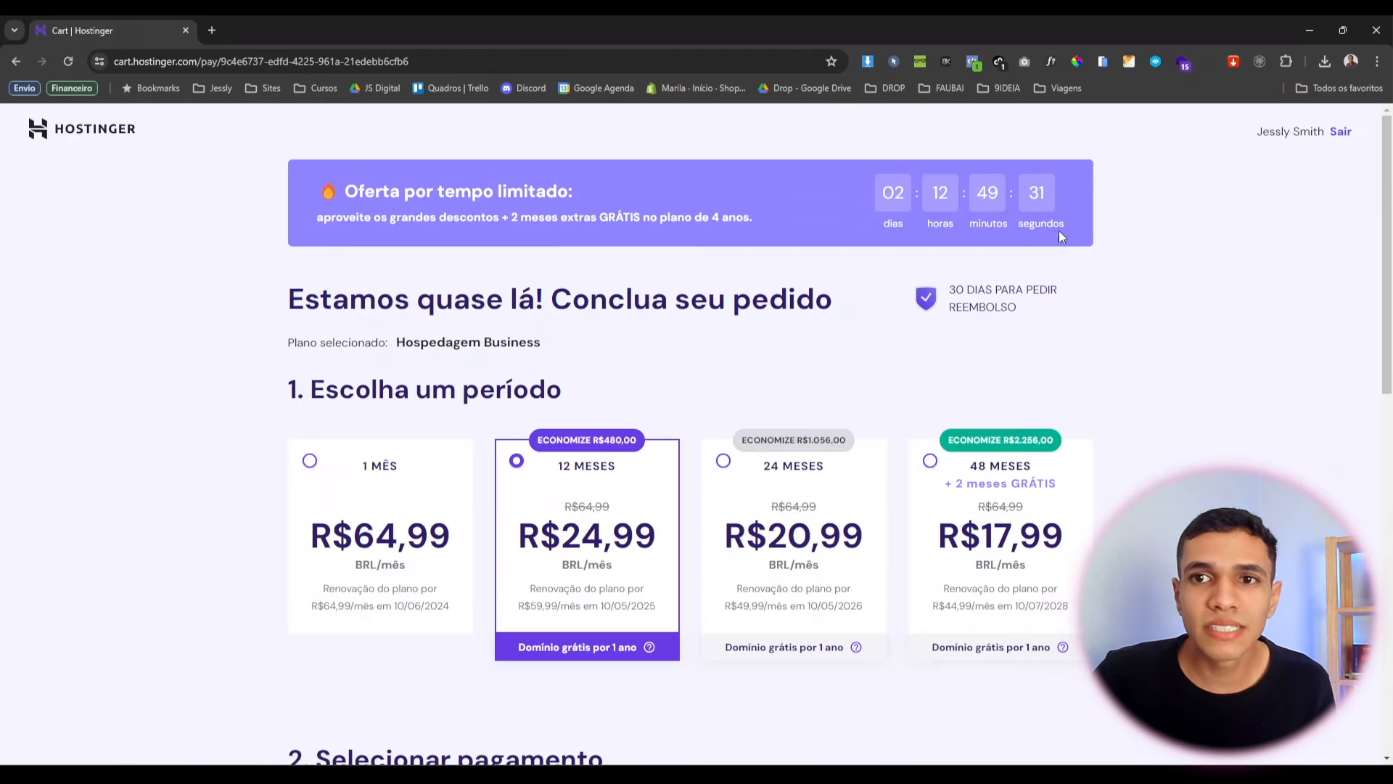
left_click_drag(1249, 138, 1285, 133)
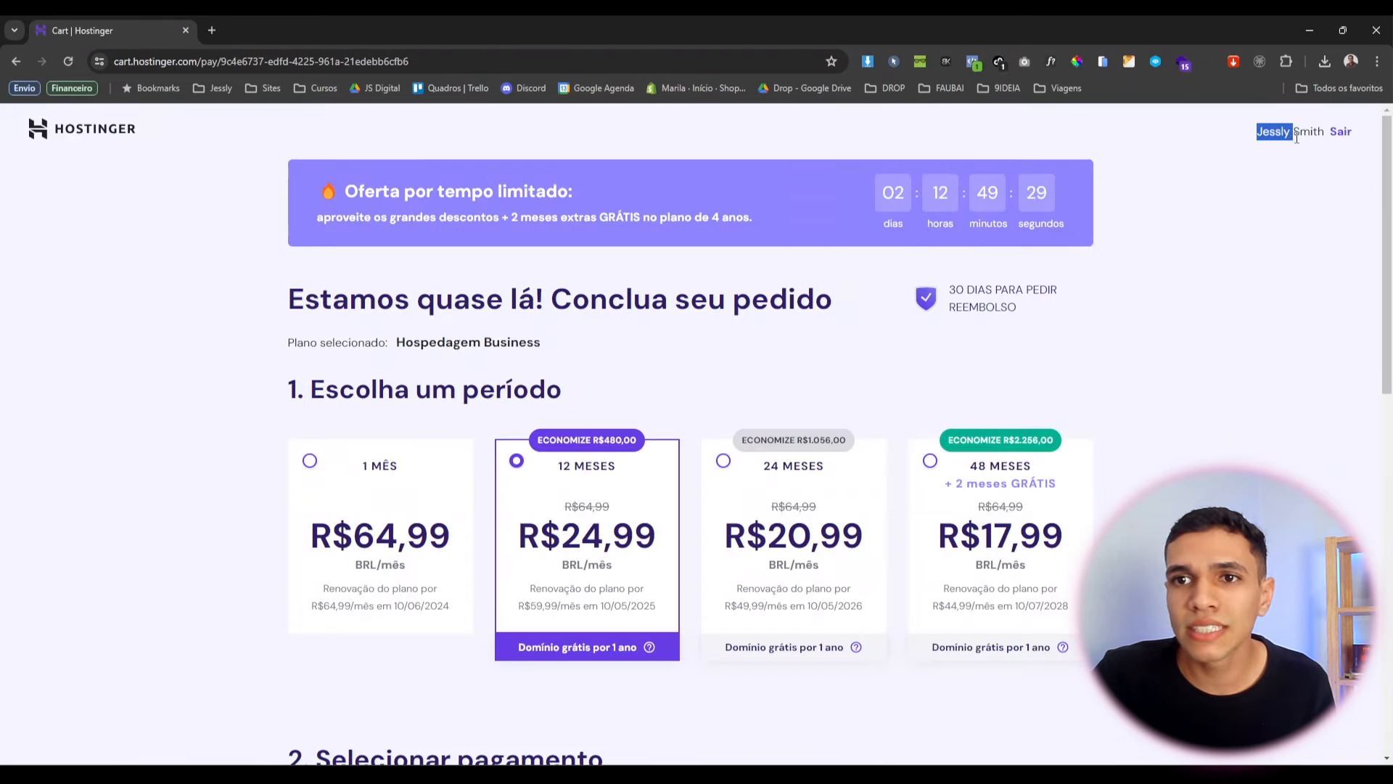
left_click(1271, 231)
scroll(919, 254, "down", 3)
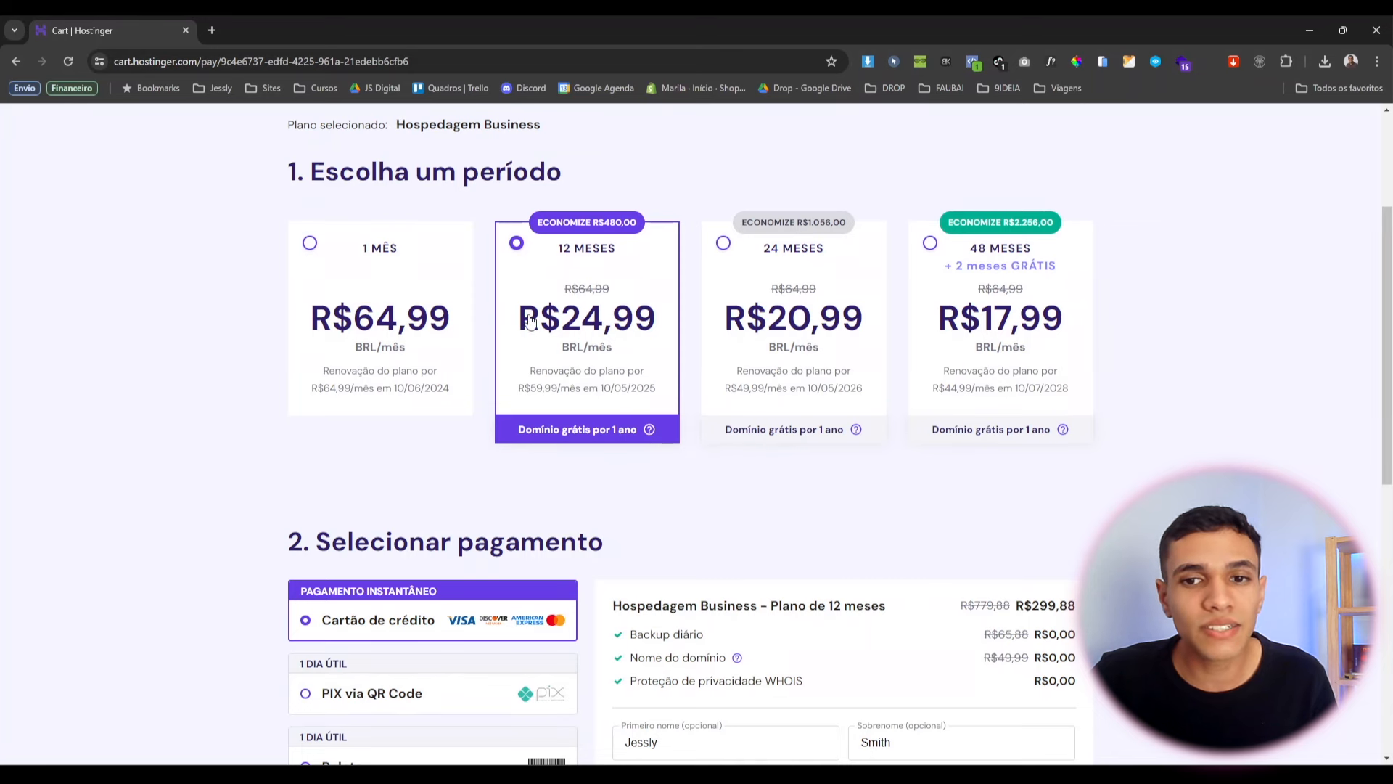
scroll(530, 320, "down", 4)
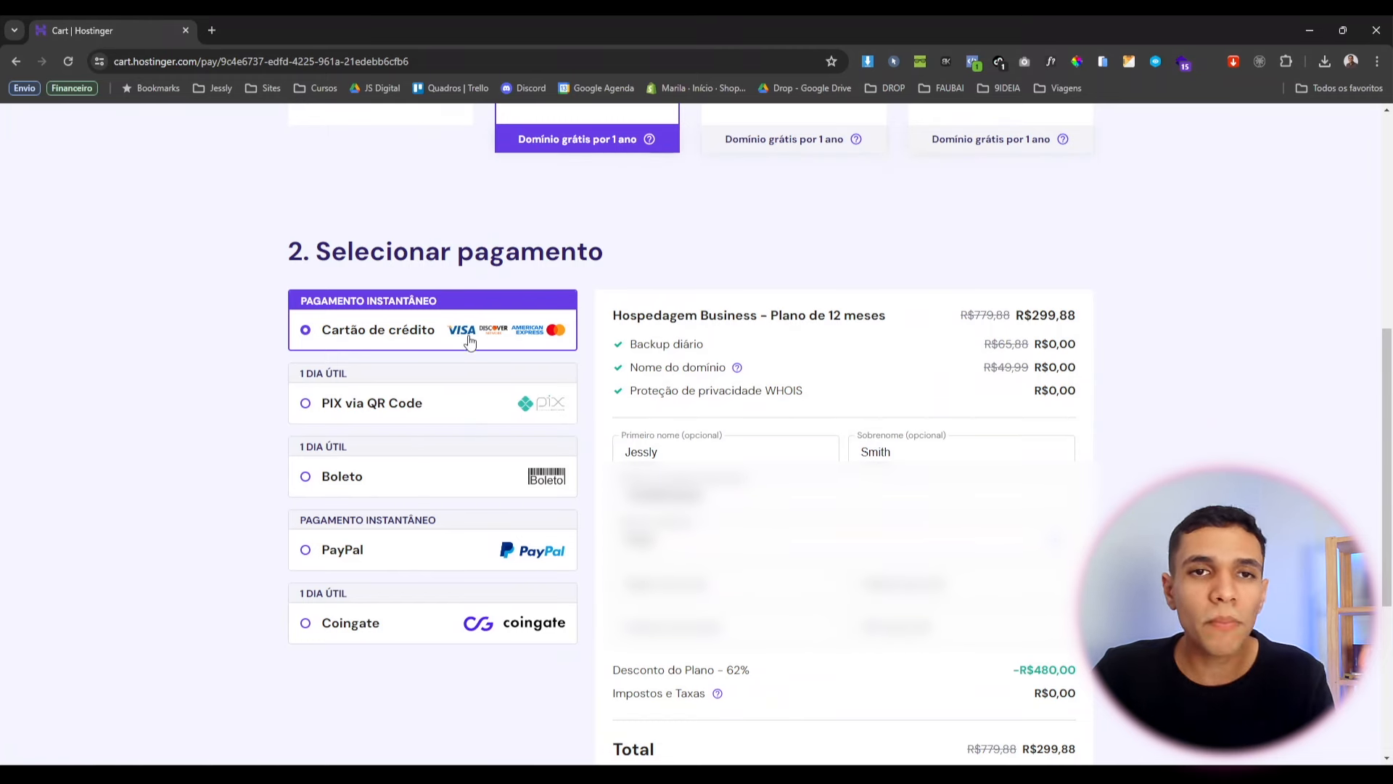
Highlight the 12-month term in the plan title and the R$299,88 order total.
scroll(485, 464, "down", 1)
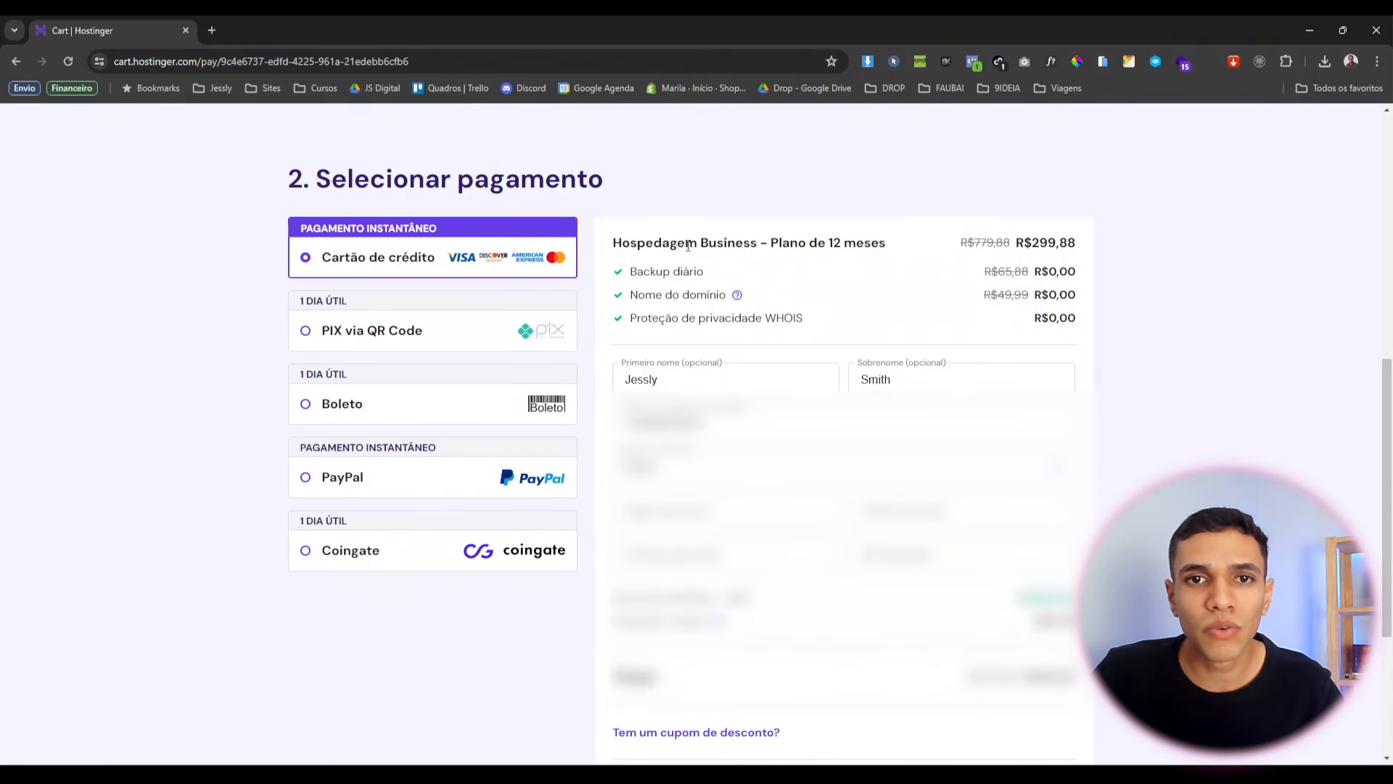
left_click_drag(679, 245, 864, 244)
scroll(963, 376, "down", 1)
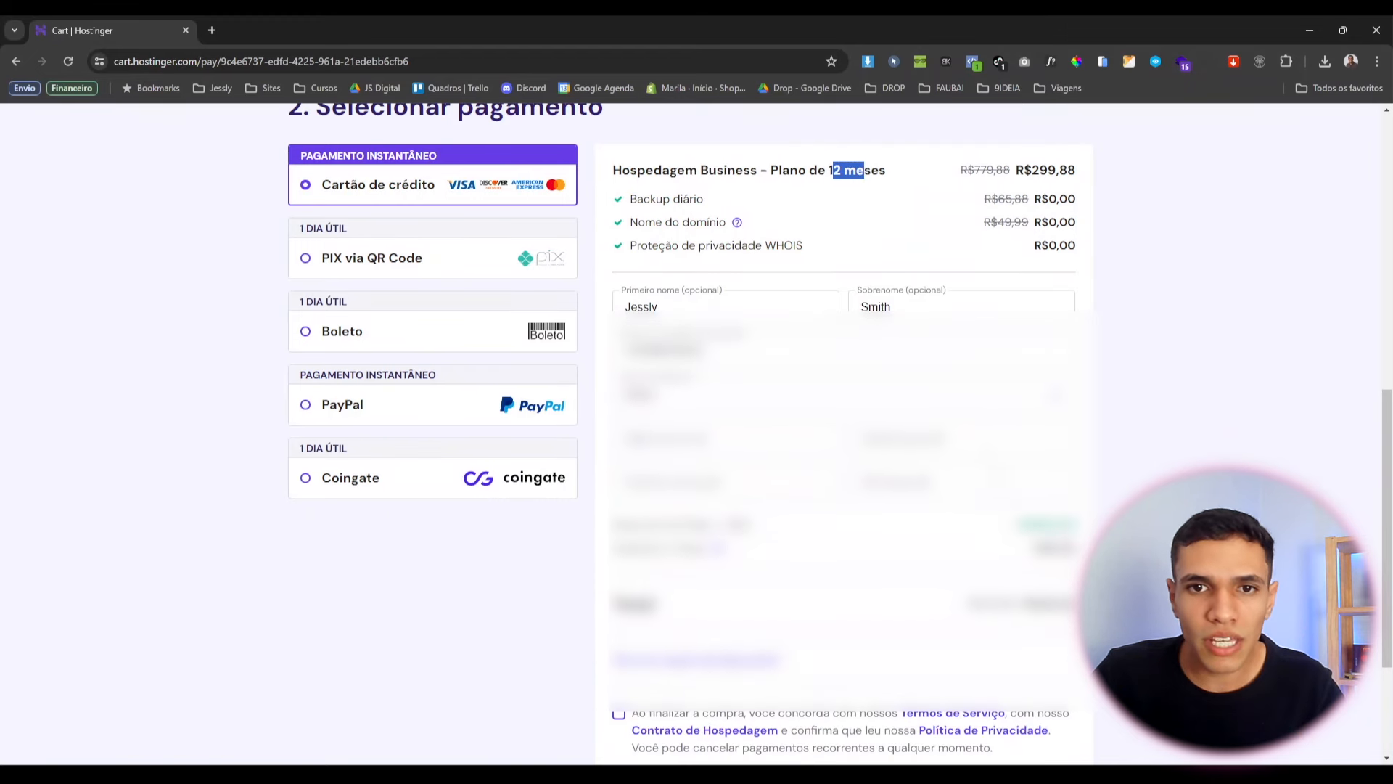
left_click_drag(1030, 608, 1065, 611)
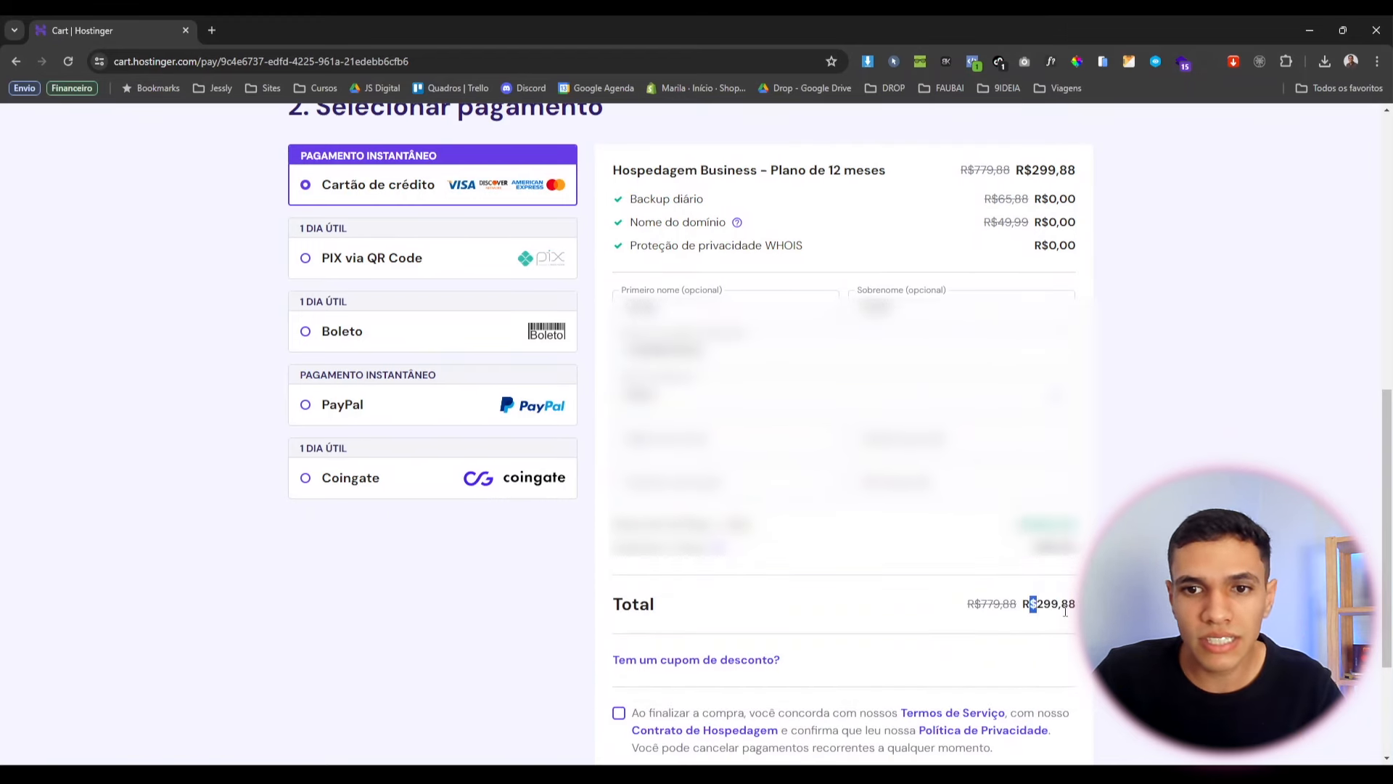
left_click(1069, 609)
scroll(835, 607, "down", 1)
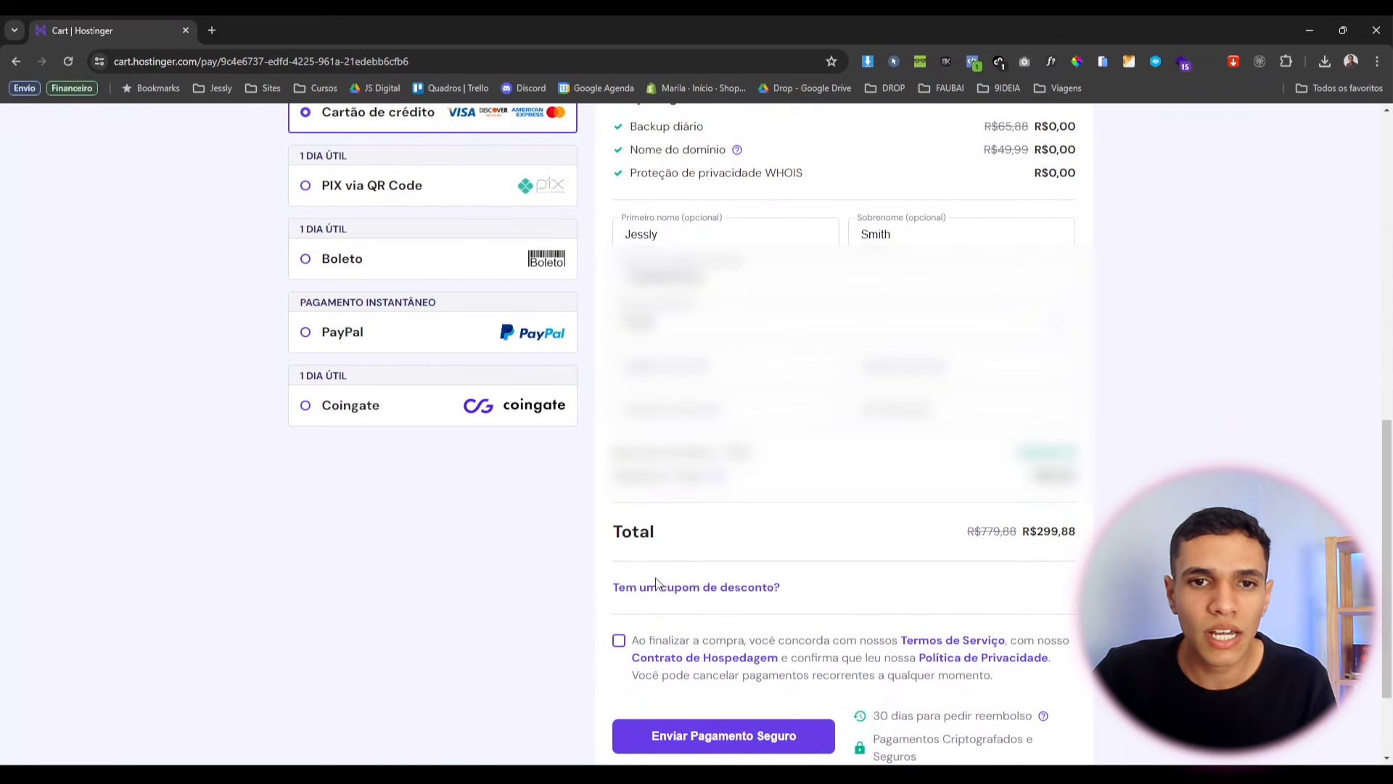
Apply coupon AESCOLADESITES, bringing the total to R$269,89, and accept the terms of service.
left_click(698, 595)
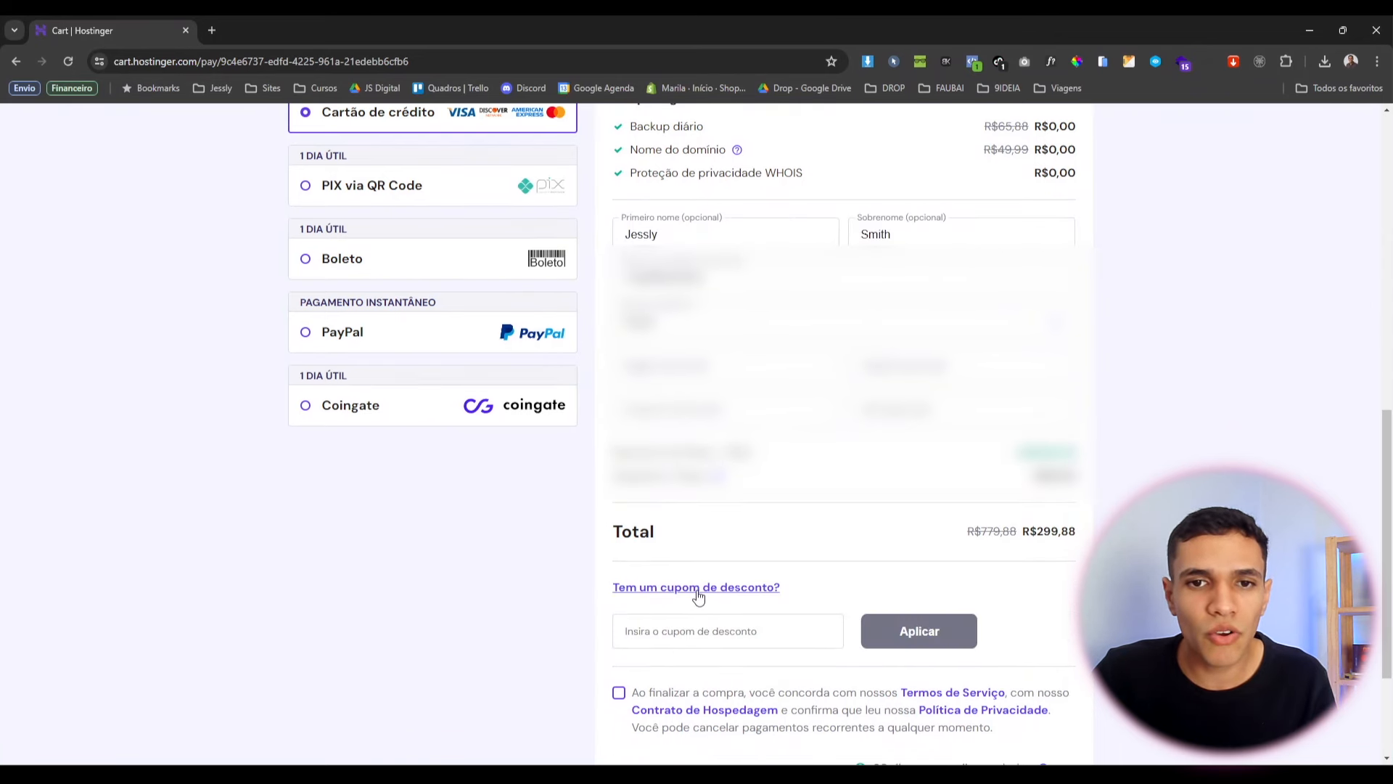
left_click(751, 637)
type("AESCOLADES")
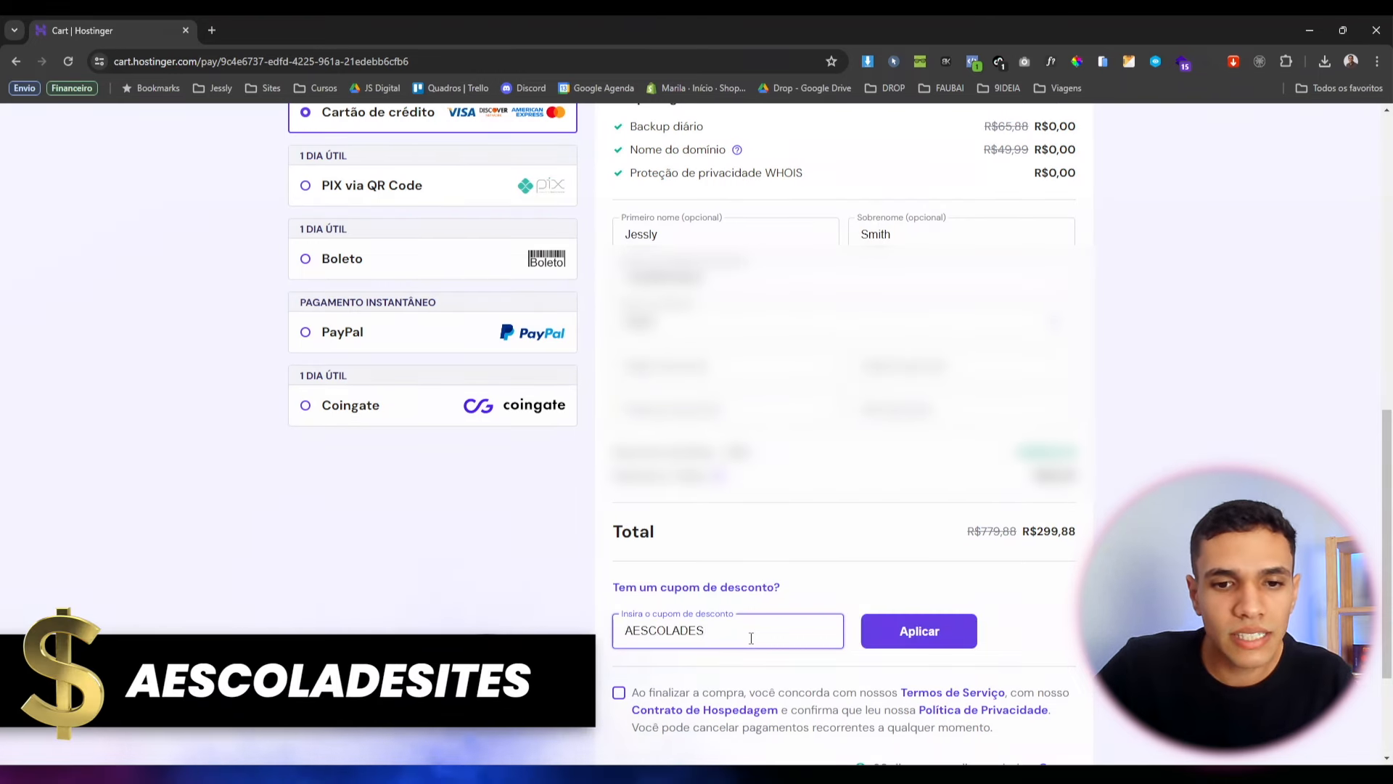
type("ITES")
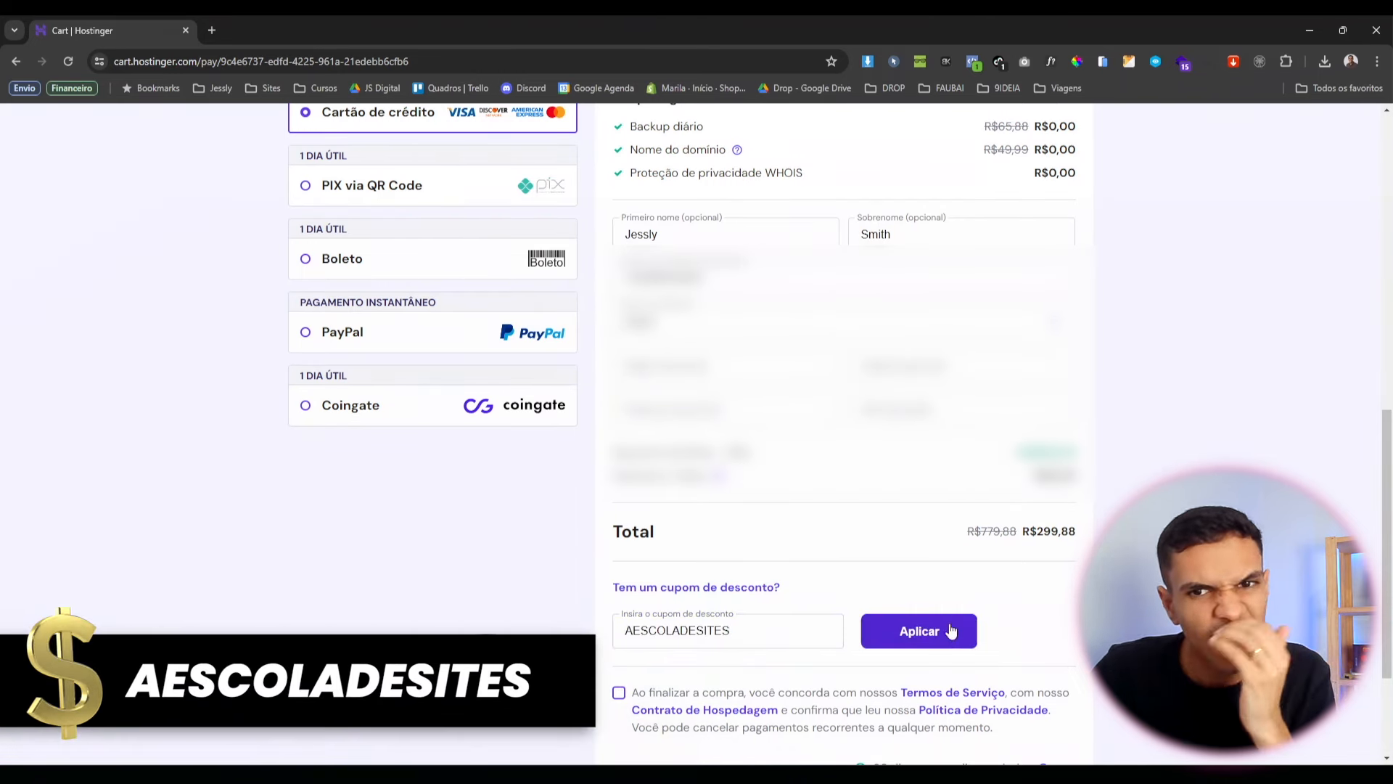
left_click(946, 635)
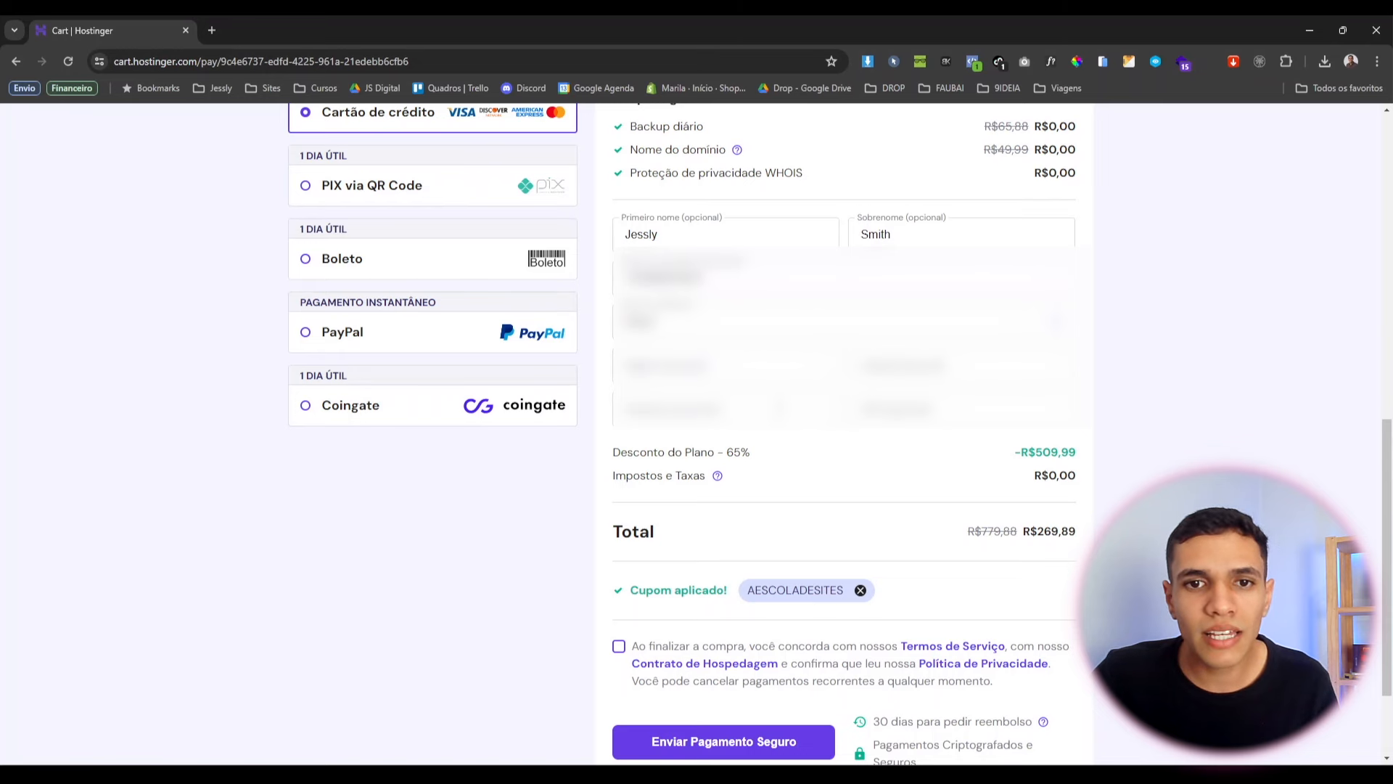
scroll(839, 552, "down", 2)
left_click(840, 552)
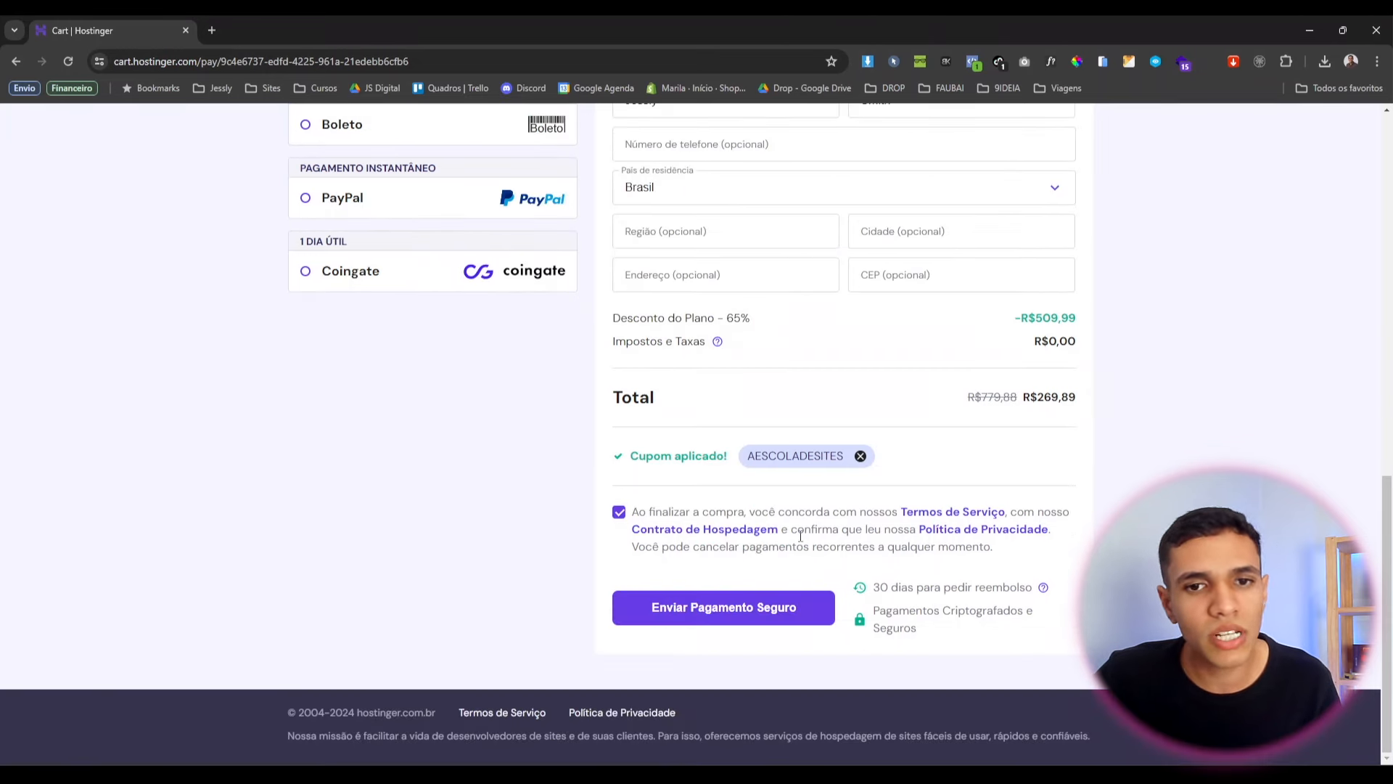
Submit the order via 'Enviar Pagamento Seguro' and review the credit card payment form.
left_click(730, 614)
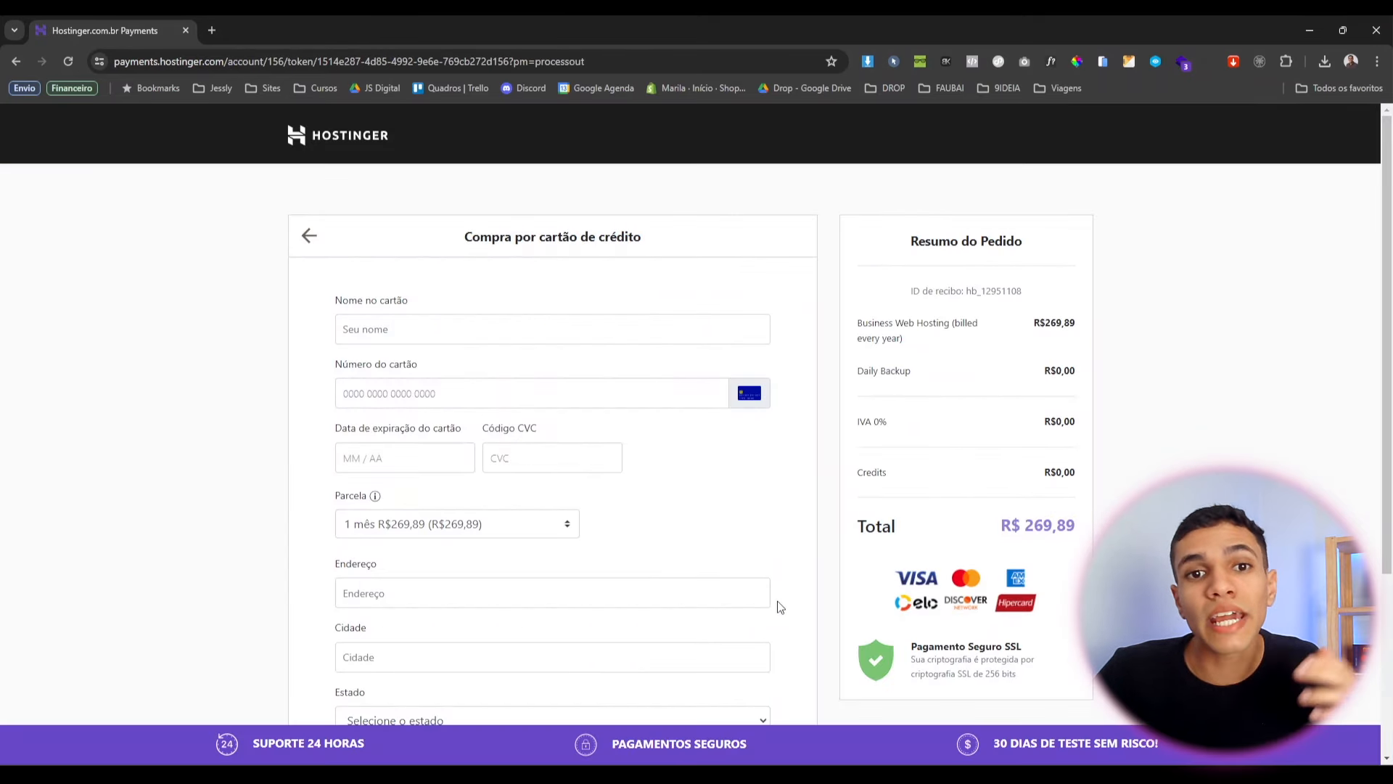
scroll(779, 607, "down", 1)
scroll(779, 607, "up", 1)
scroll(773, 599, "down", 2)
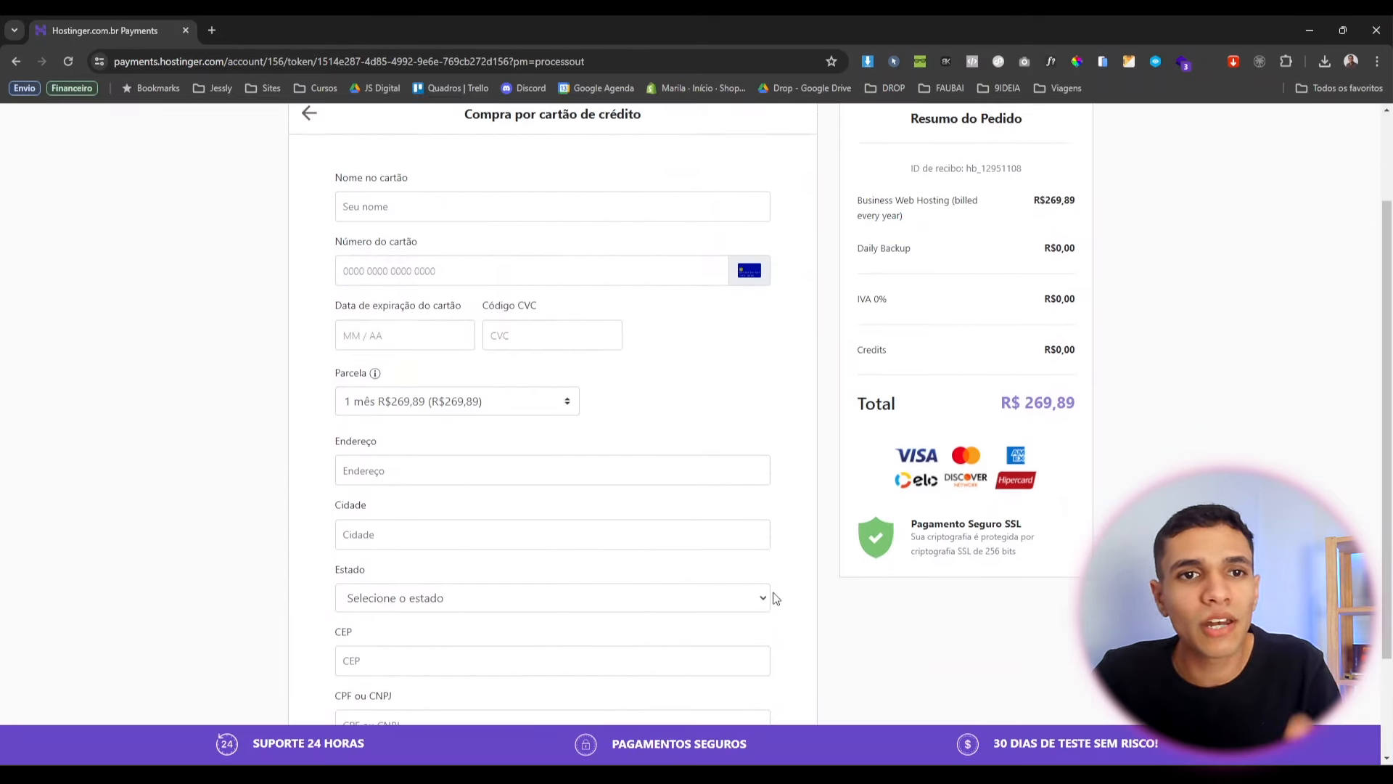
scroll(668, 276, "down", 2)
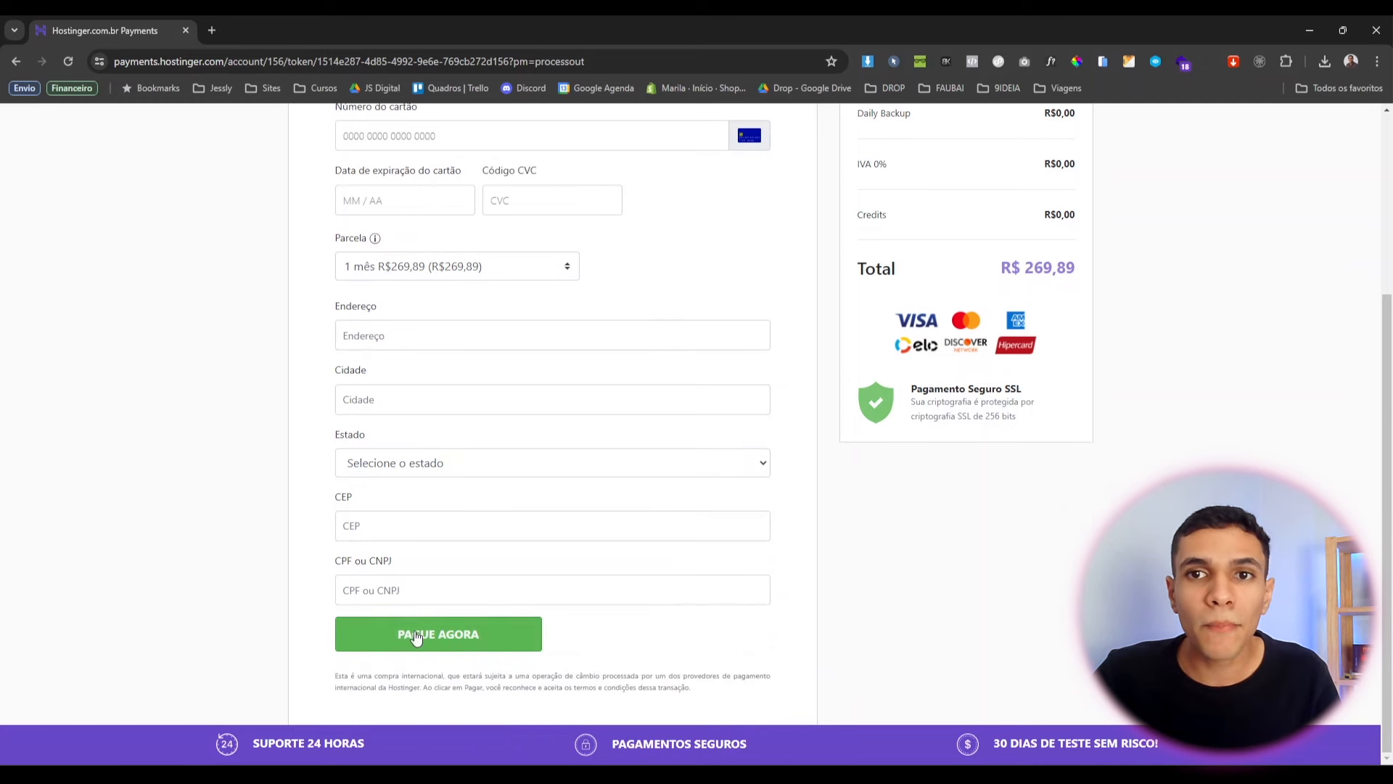
scroll(482, 631, "up", 4)
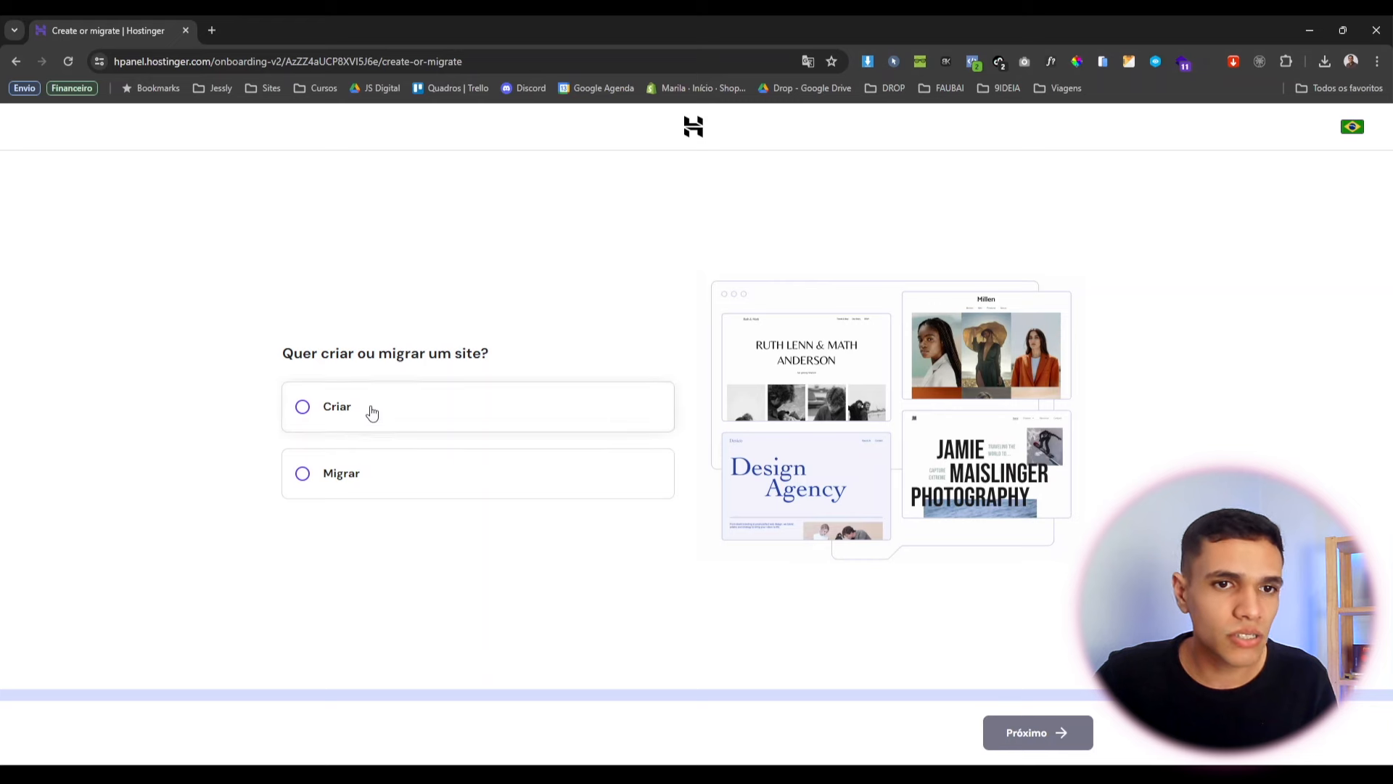
Choose Criar for a new site and build it with 'WordPress com IA'.
left_click(348, 404)
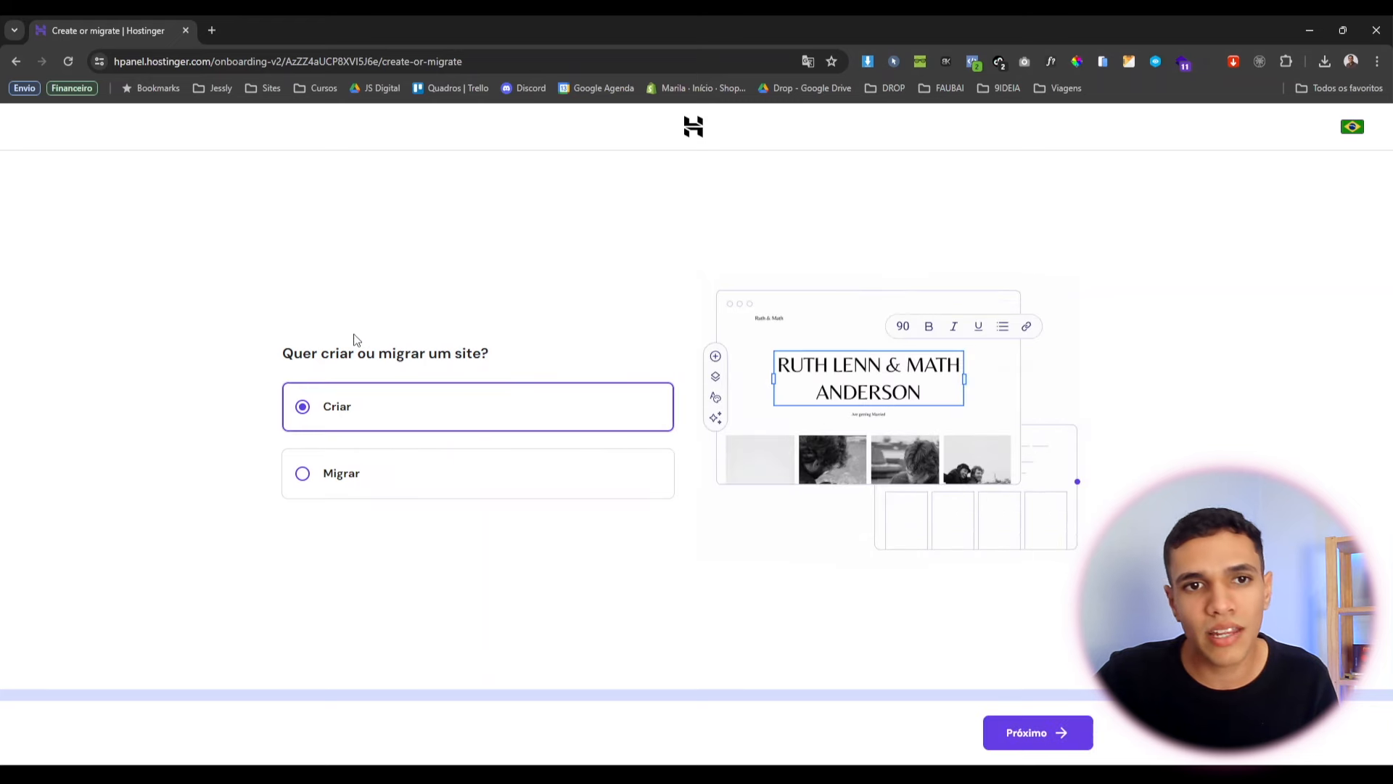
left_click(990, 743)
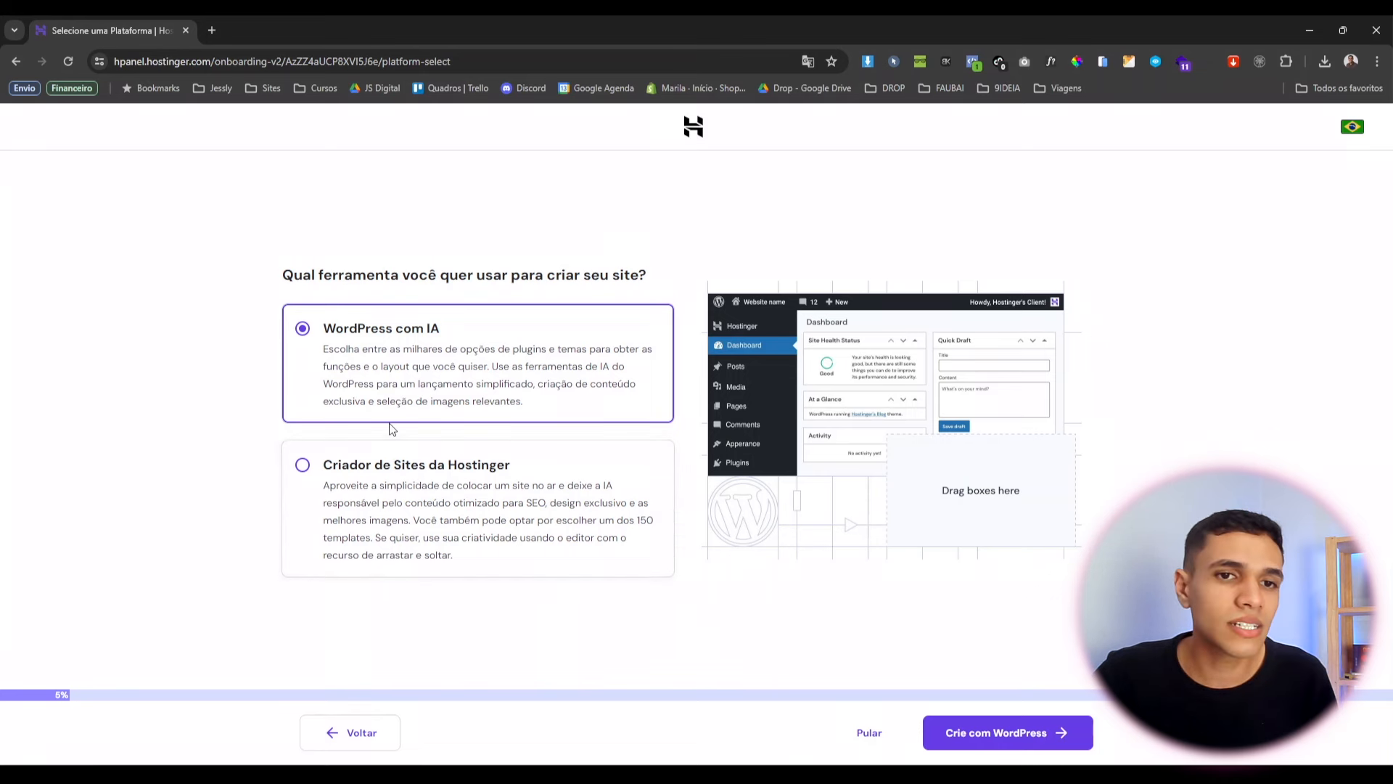
left_click(999, 735)
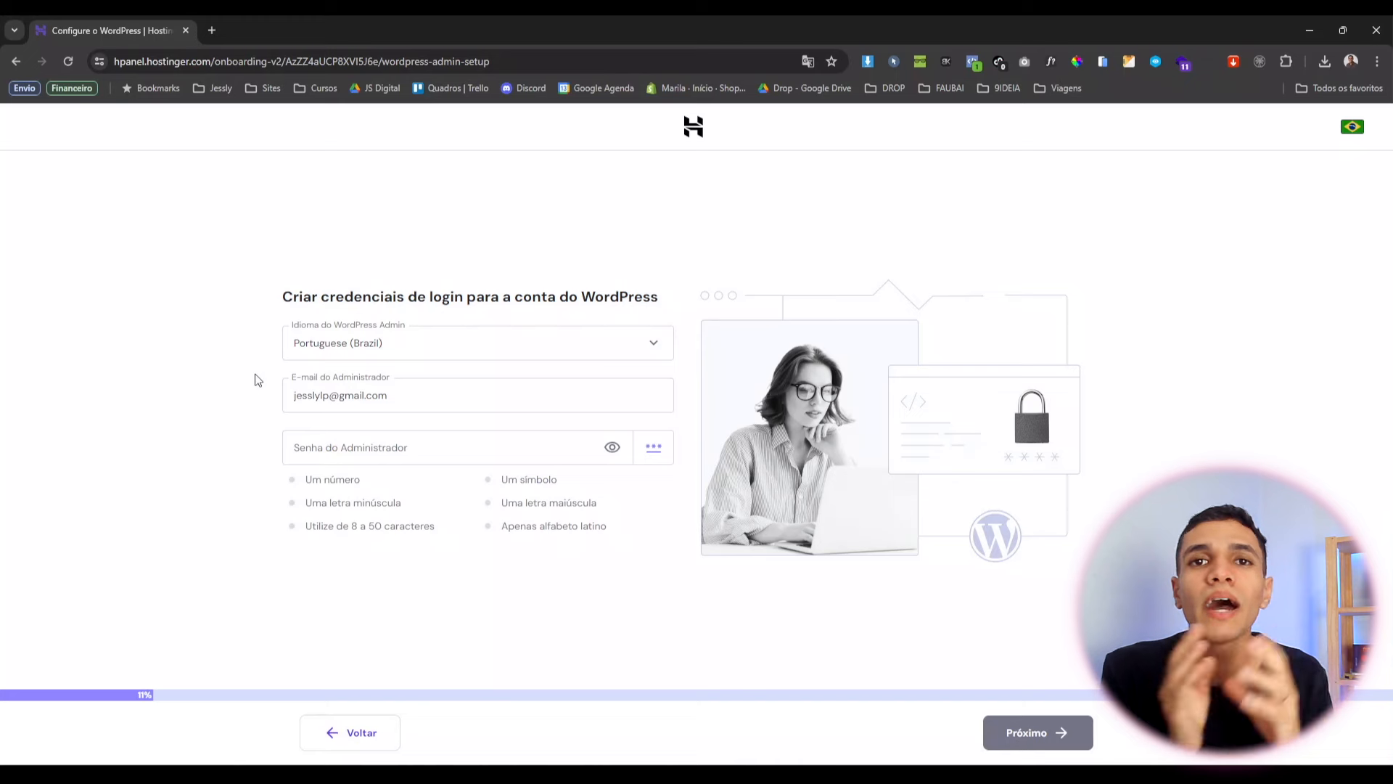
Enter the WordPress admin password, confirm the credentials, and dismiss Chrome's save-password prompt.
left_click(347, 444)
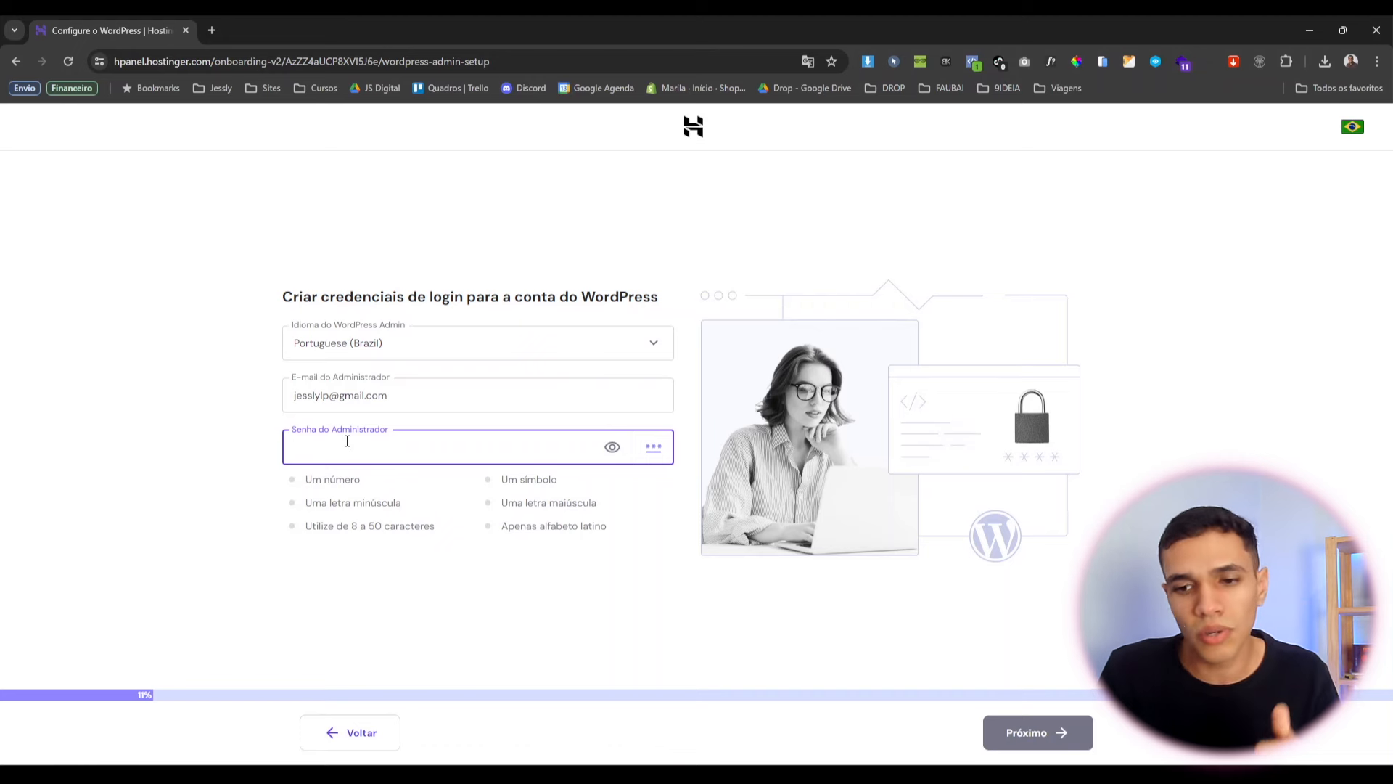
type("12")
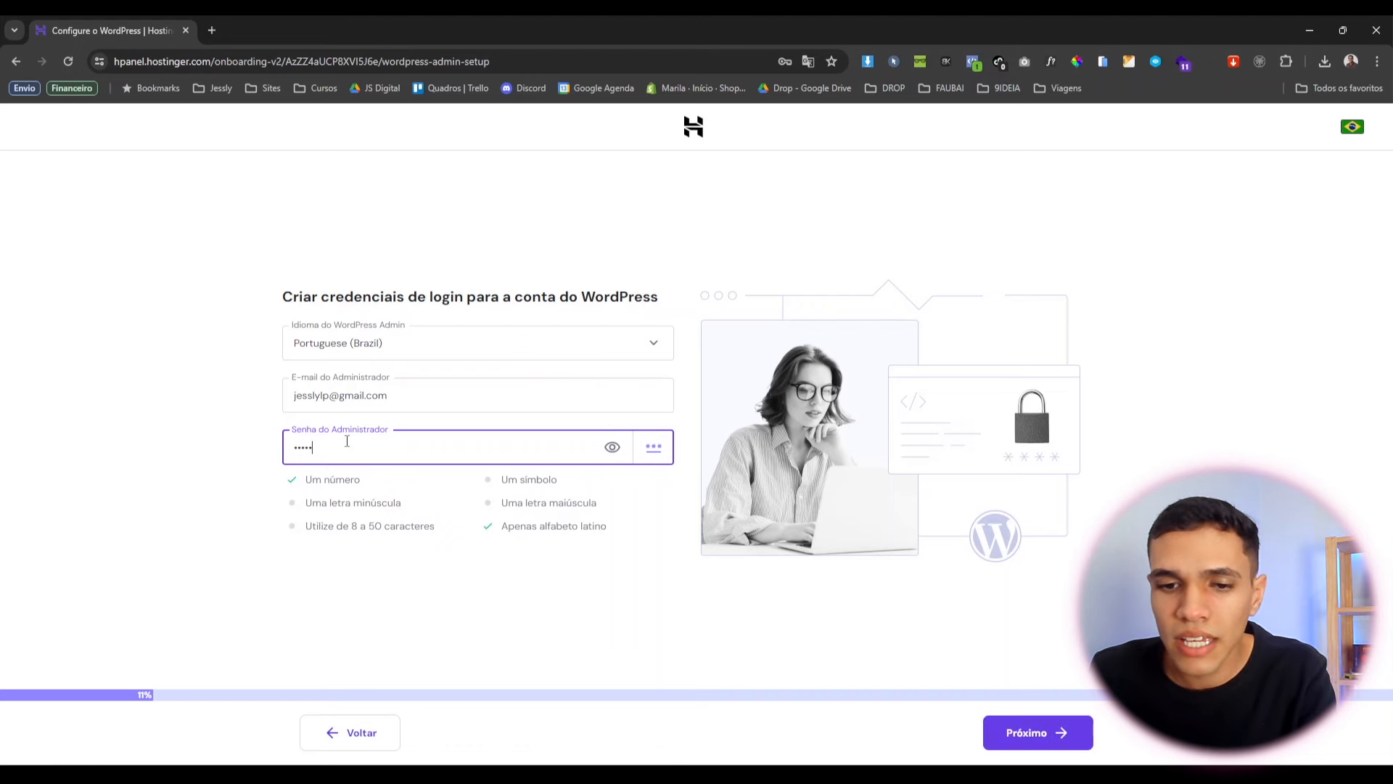
left_click(1026, 732)
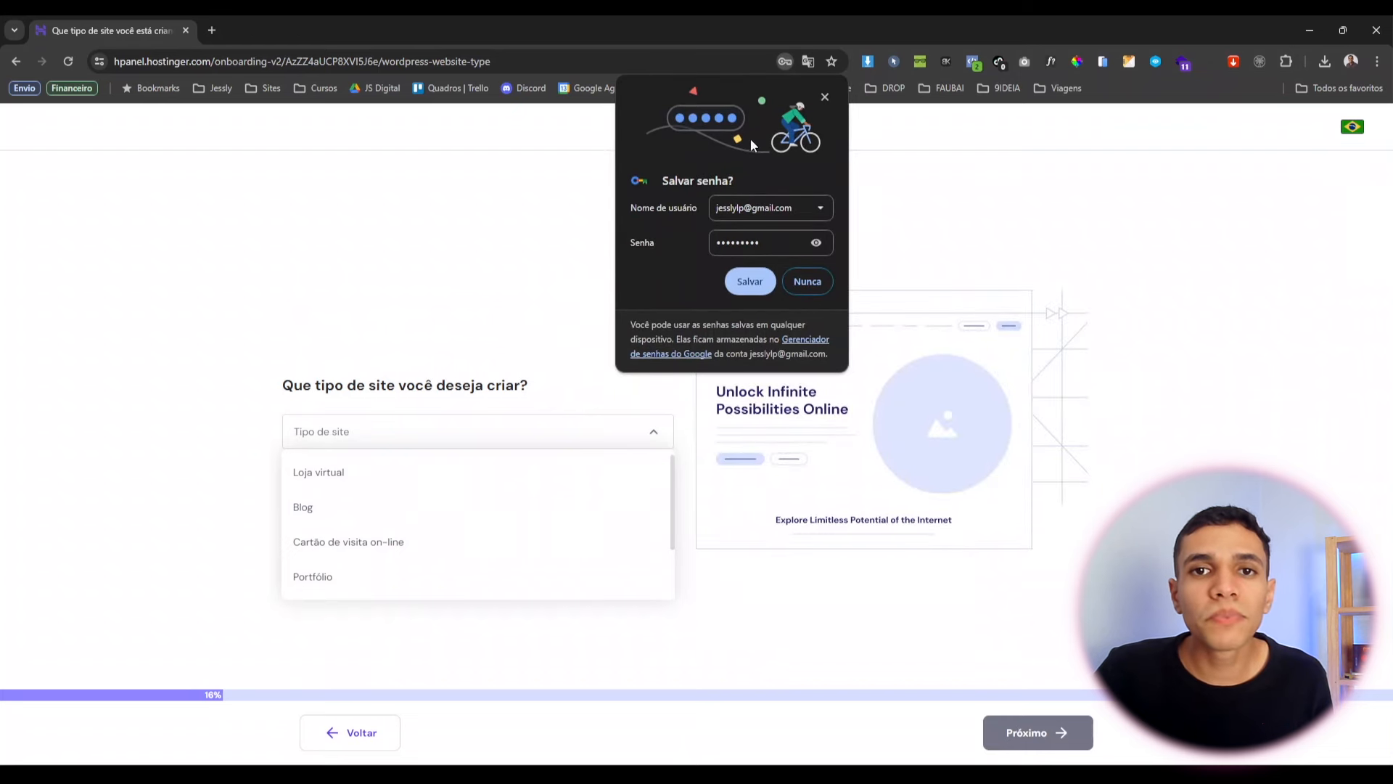
left_click(821, 100)
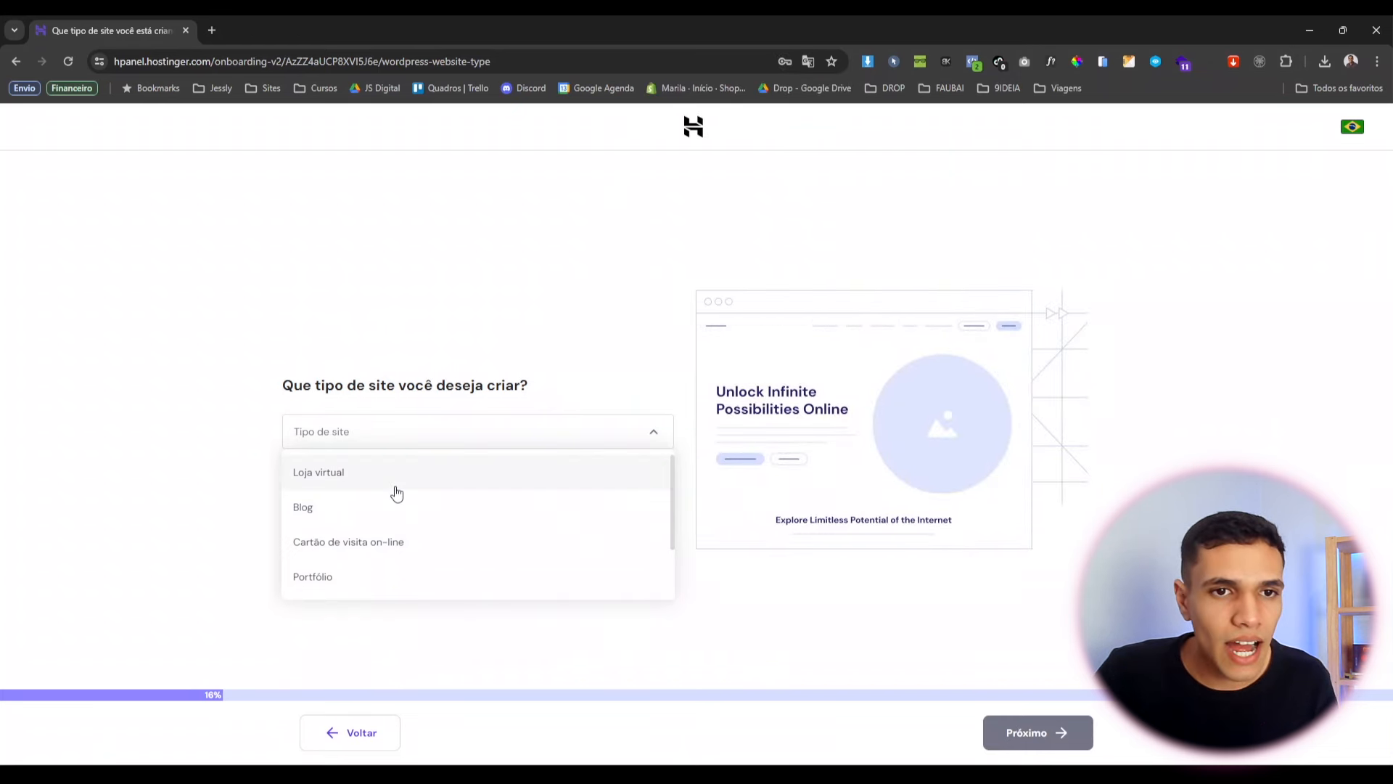
Choose 'Cartão de visita on-line' as the site type and continue.
scroll(395, 492, "down", 2)
scroll(392, 494, "up", 2)
scroll(374, 493, "down", 2)
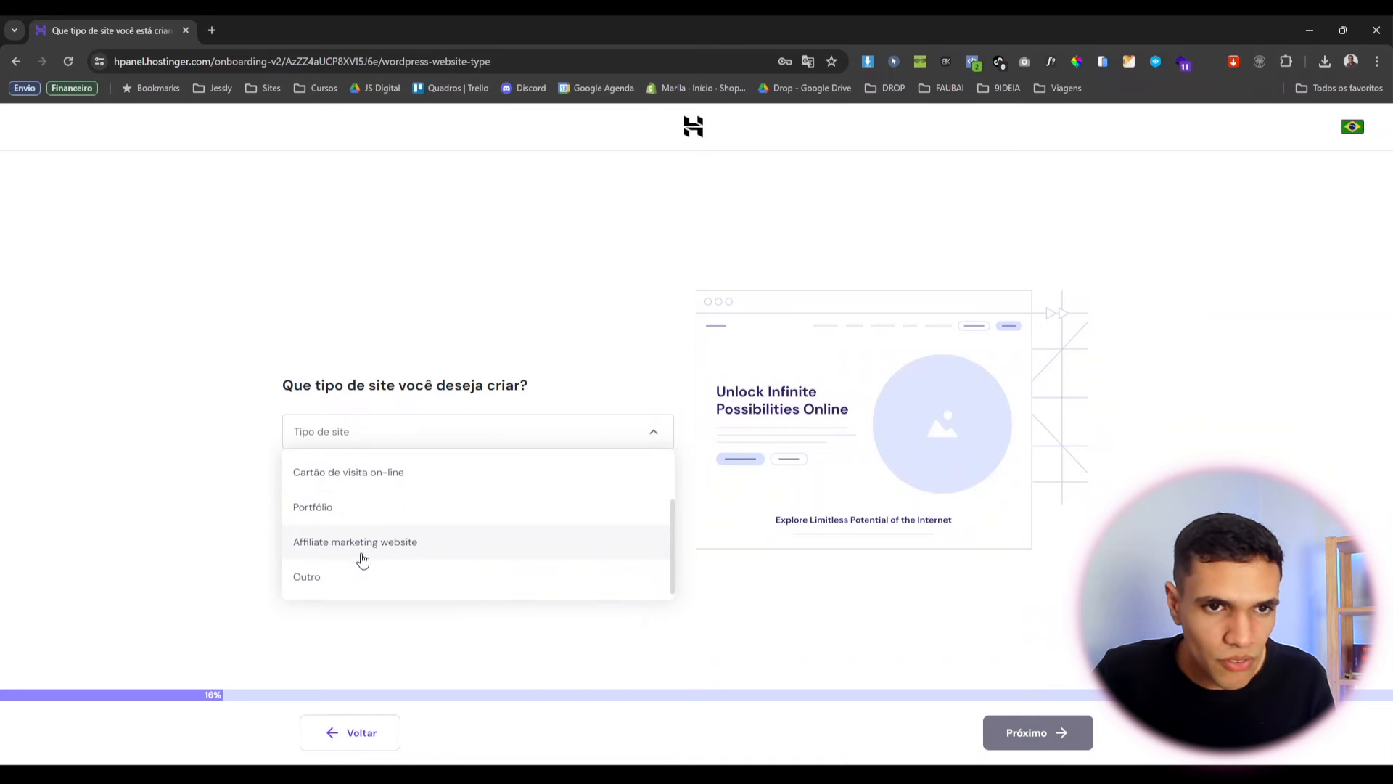
scroll(346, 580, "up", 2)
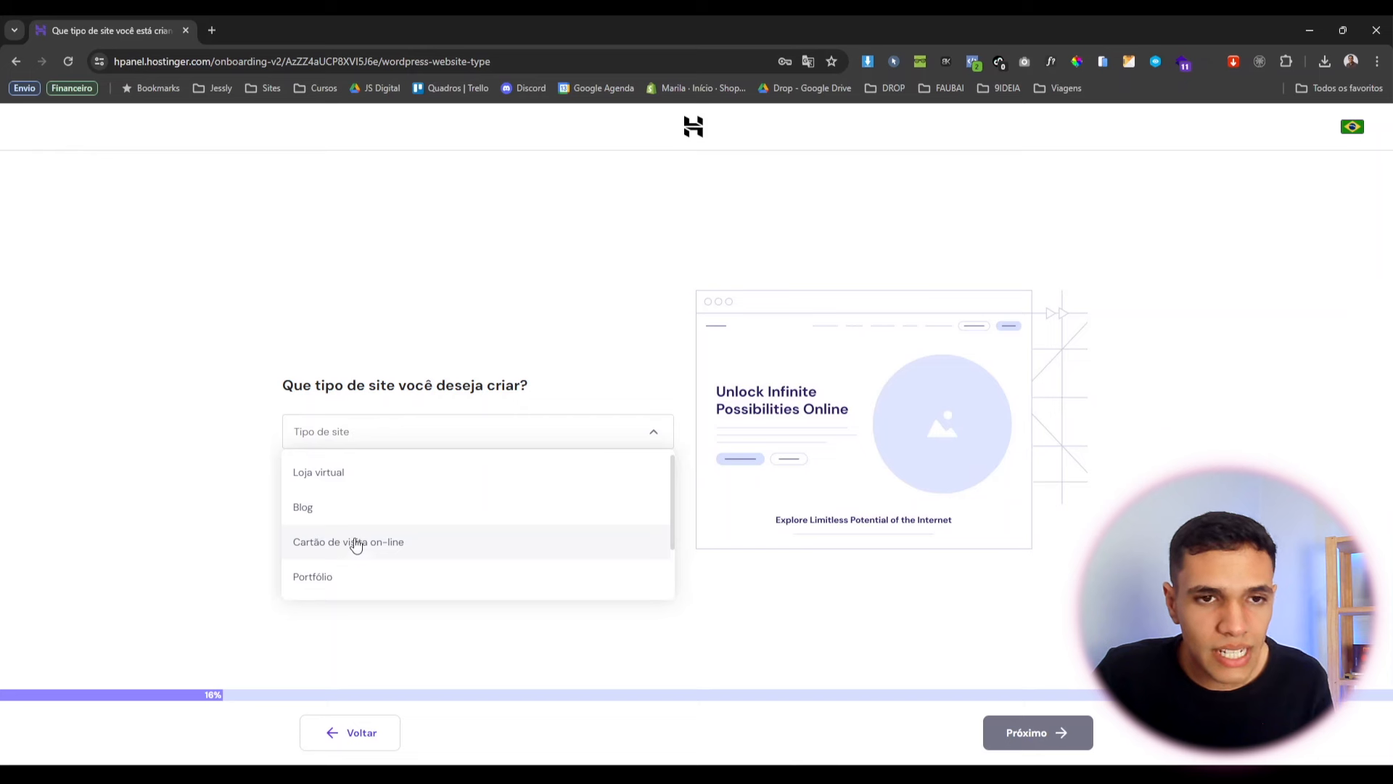
scroll(354, 545, "down", 2)
scroll(353, 545, "up", 2)
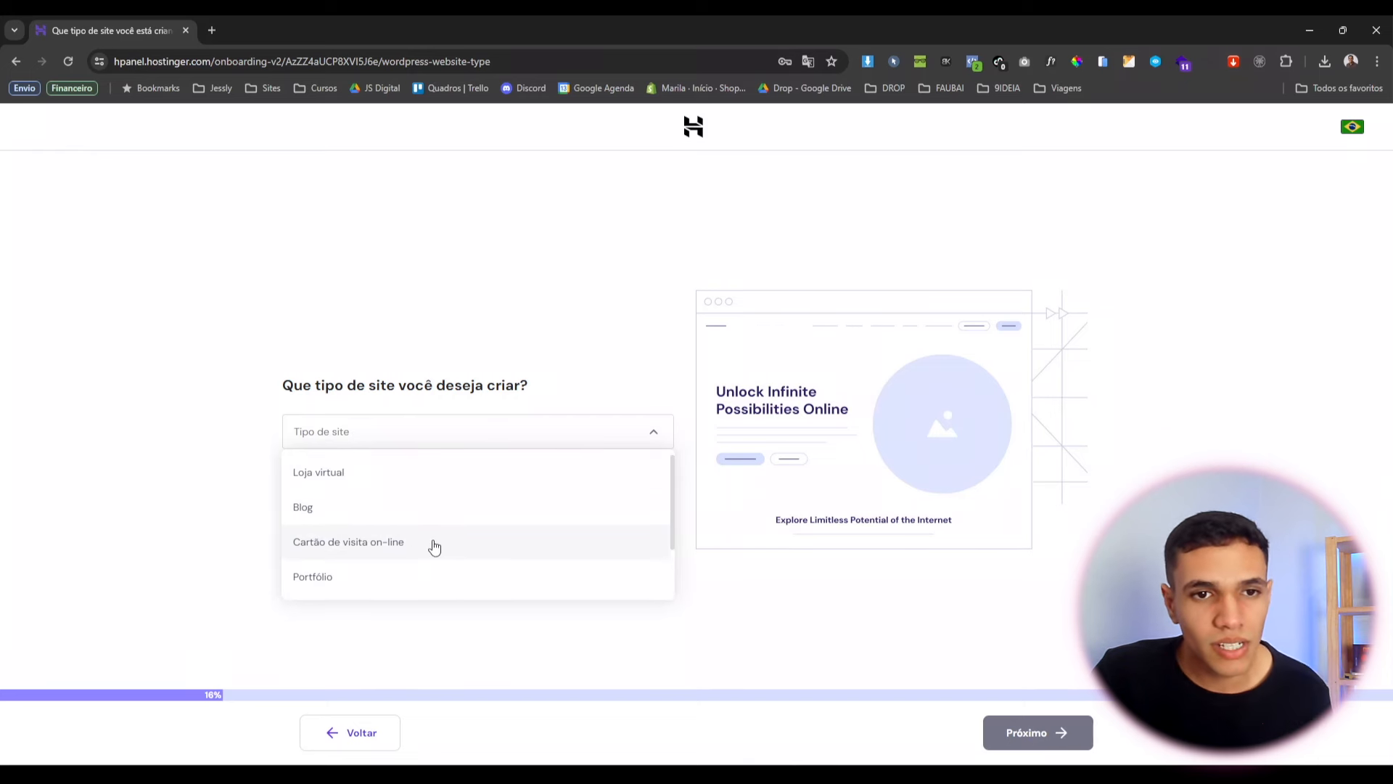
left_click(404, 545)
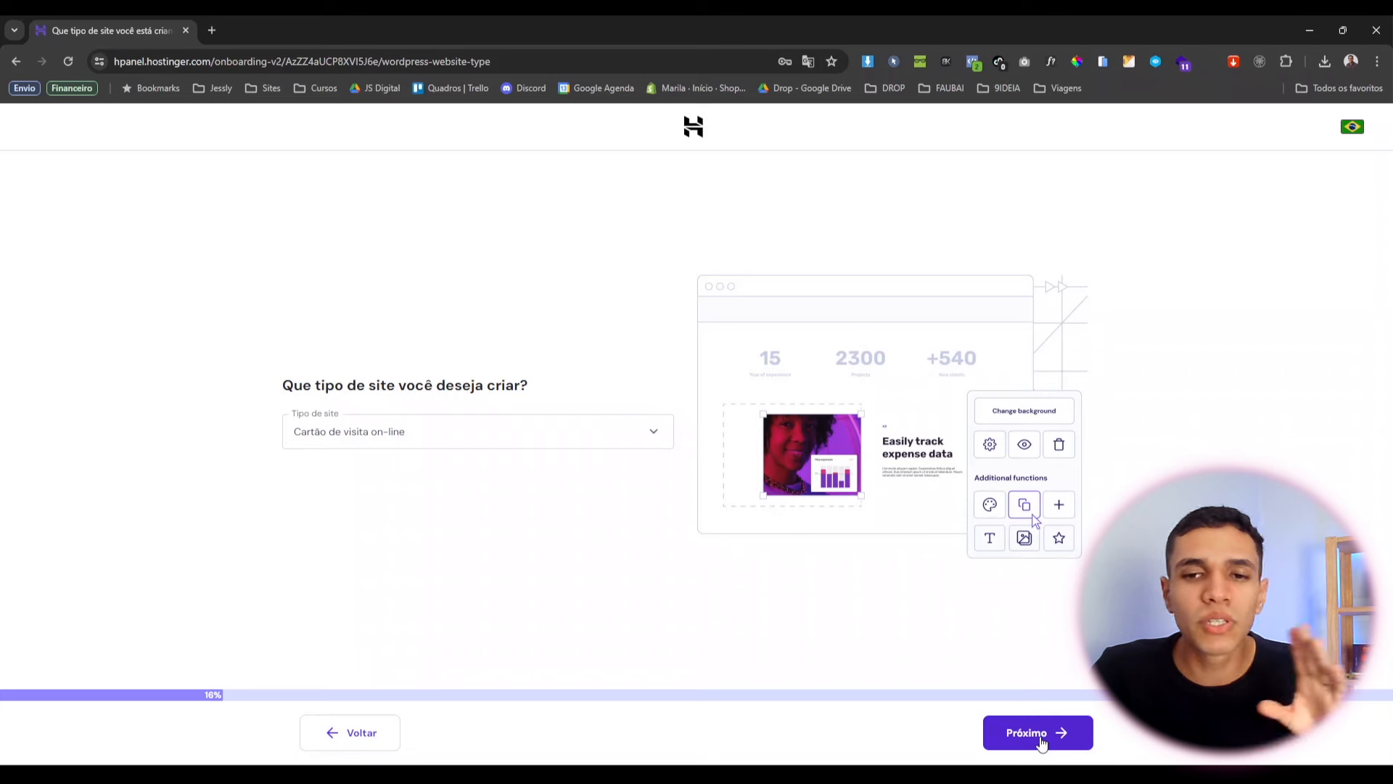
left_click(1042, 739)
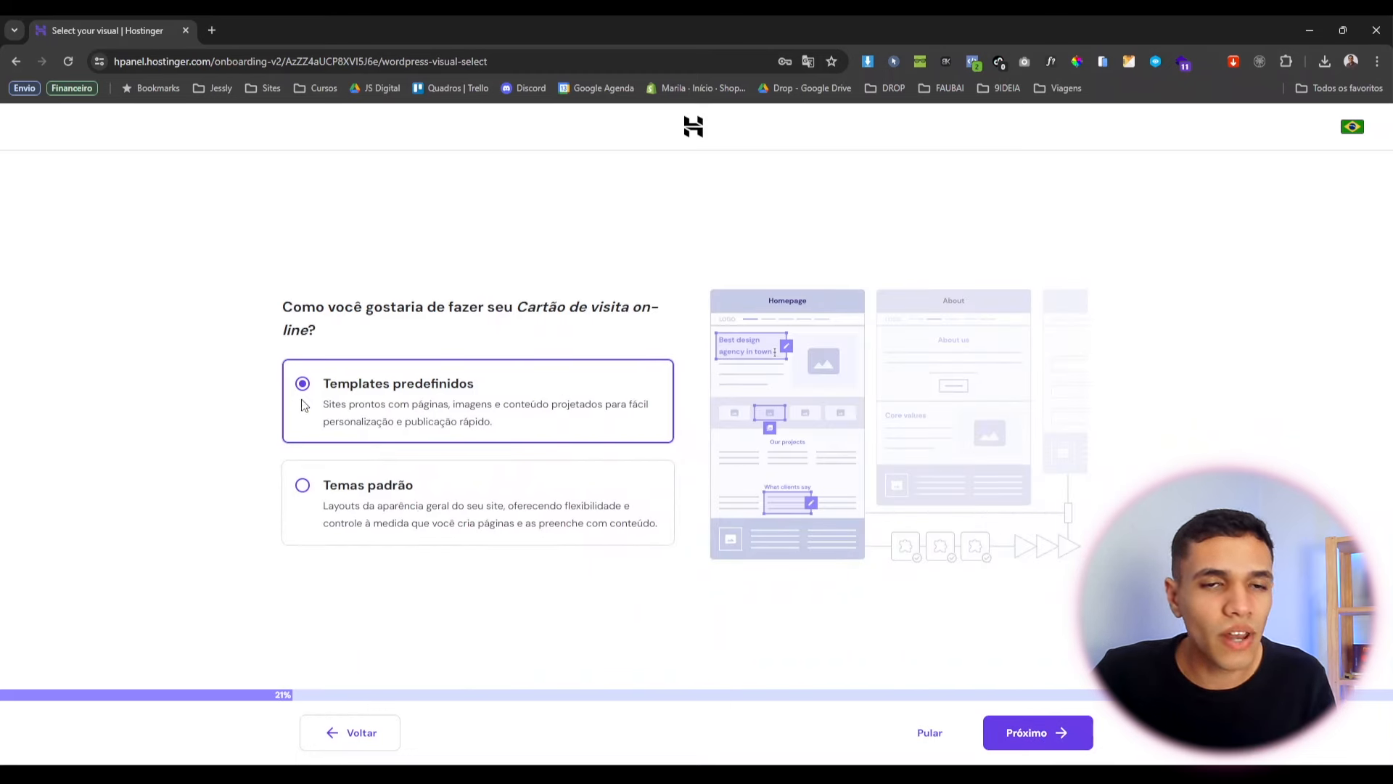
Select Temas padrão instead of predefined templates and skip picking a specific theme.
left_click(437, 520)
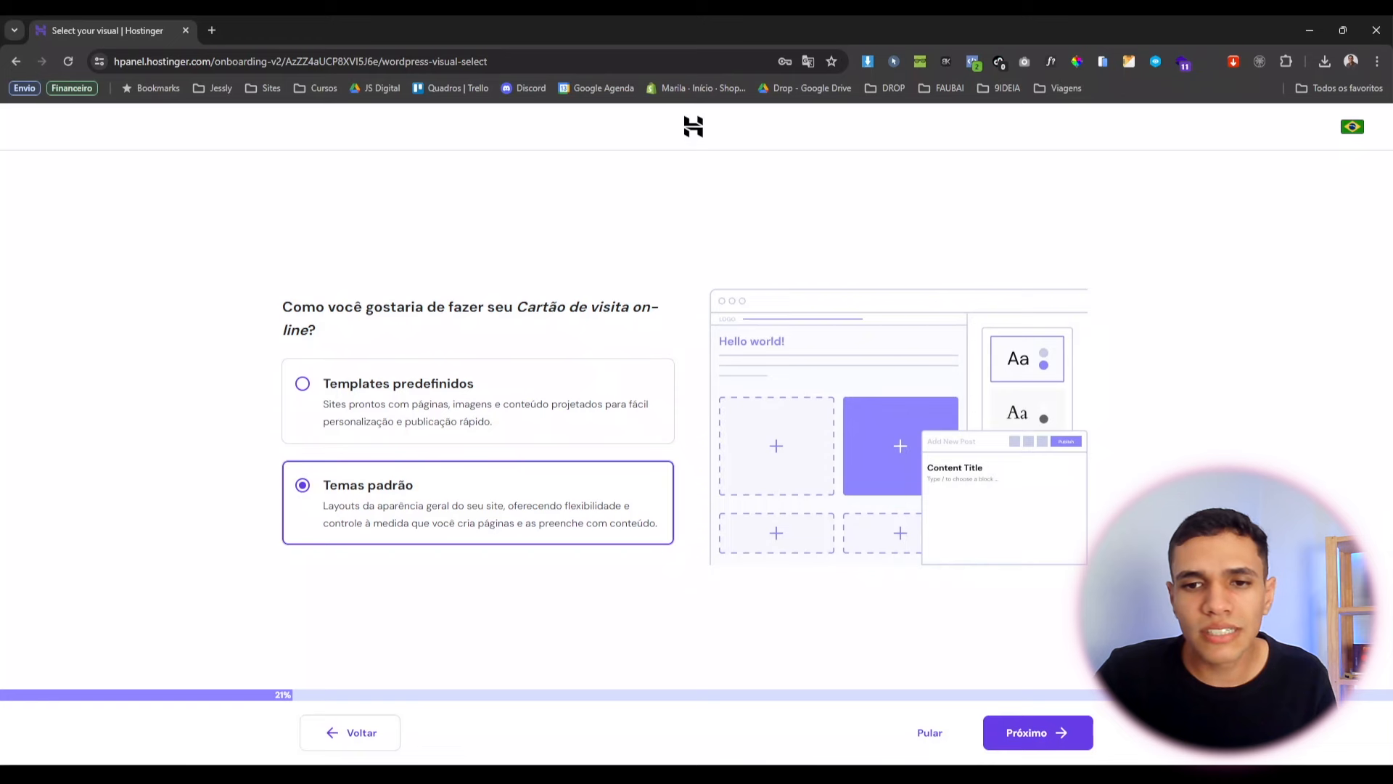
left_click(1044, 743)
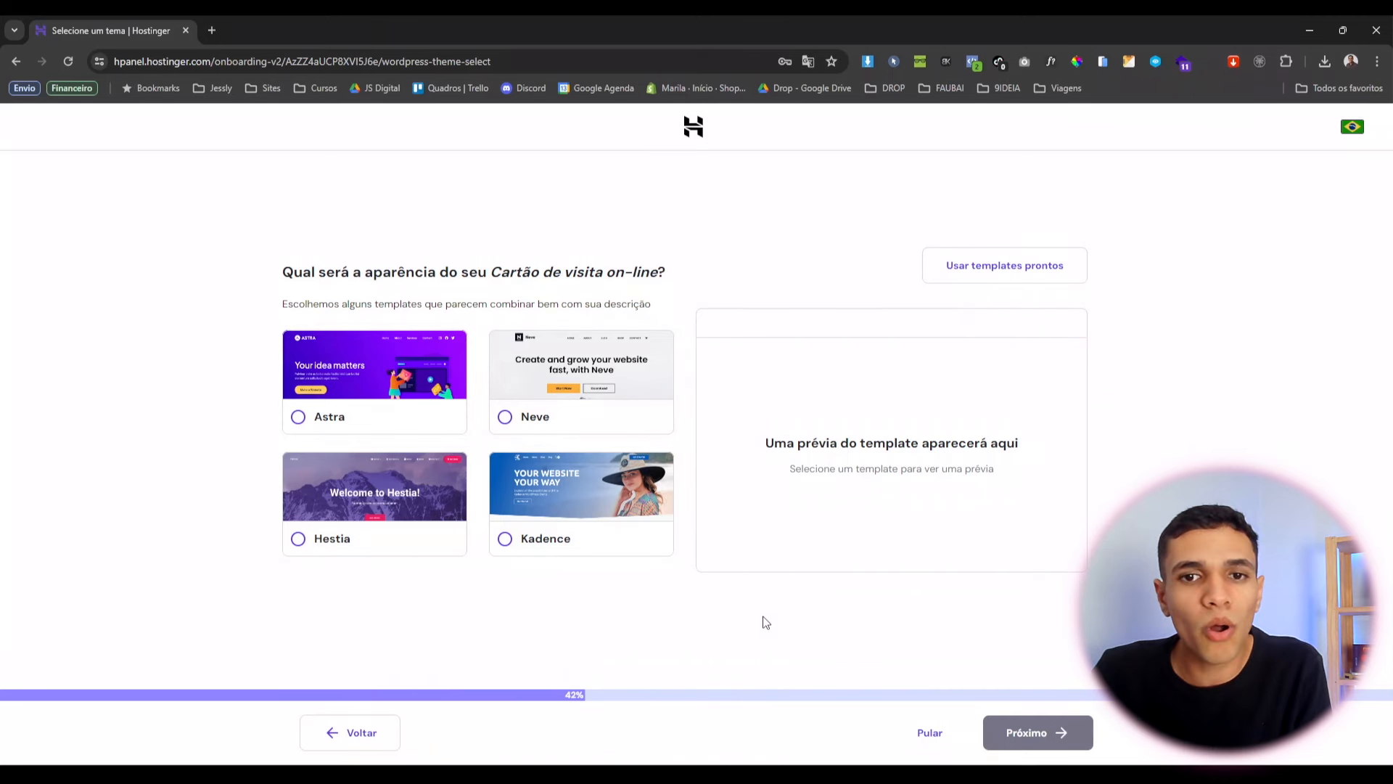
left_click(931, 733)
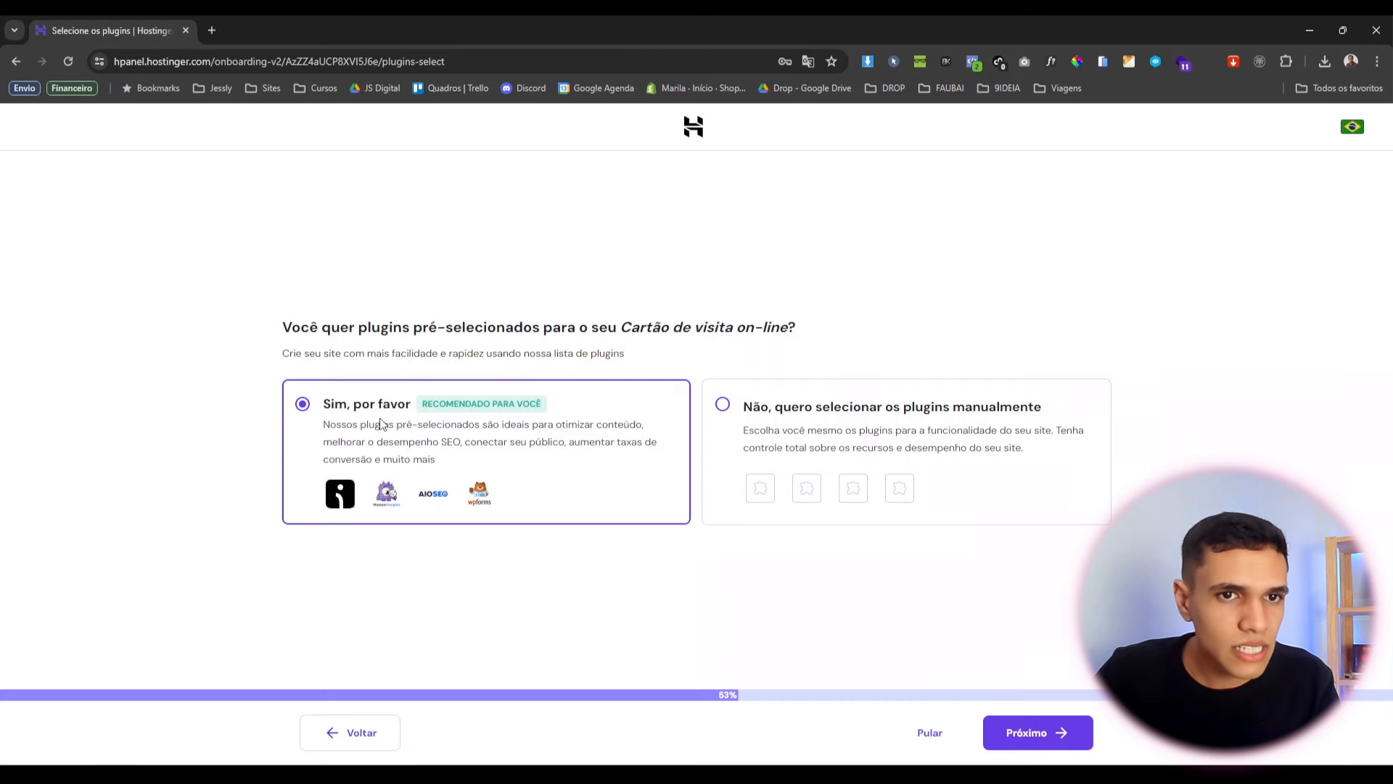
Pick plugins manually, untick Omnisend, MonsterInsights, All in One SEO and WPForms, then skip.
left_click(926, 437)
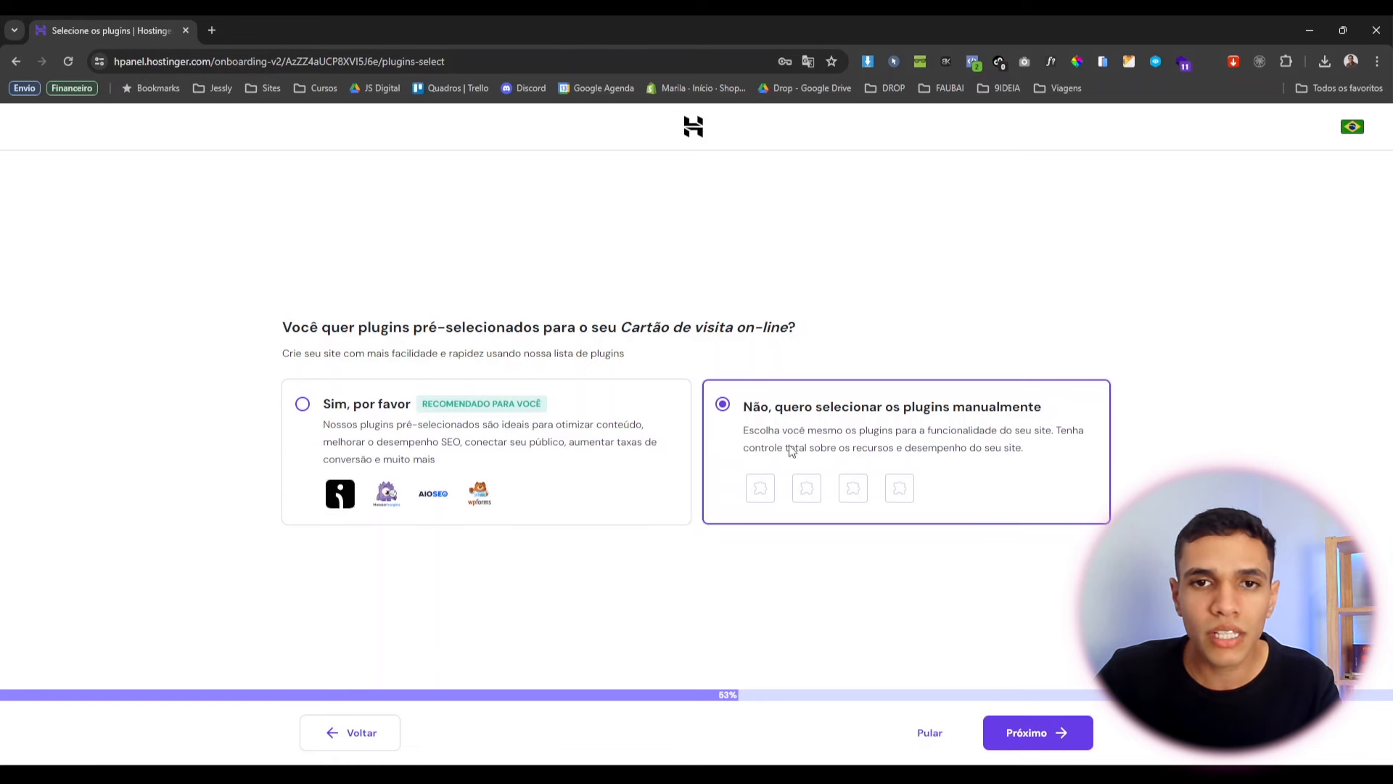
left_click(1063, 732)
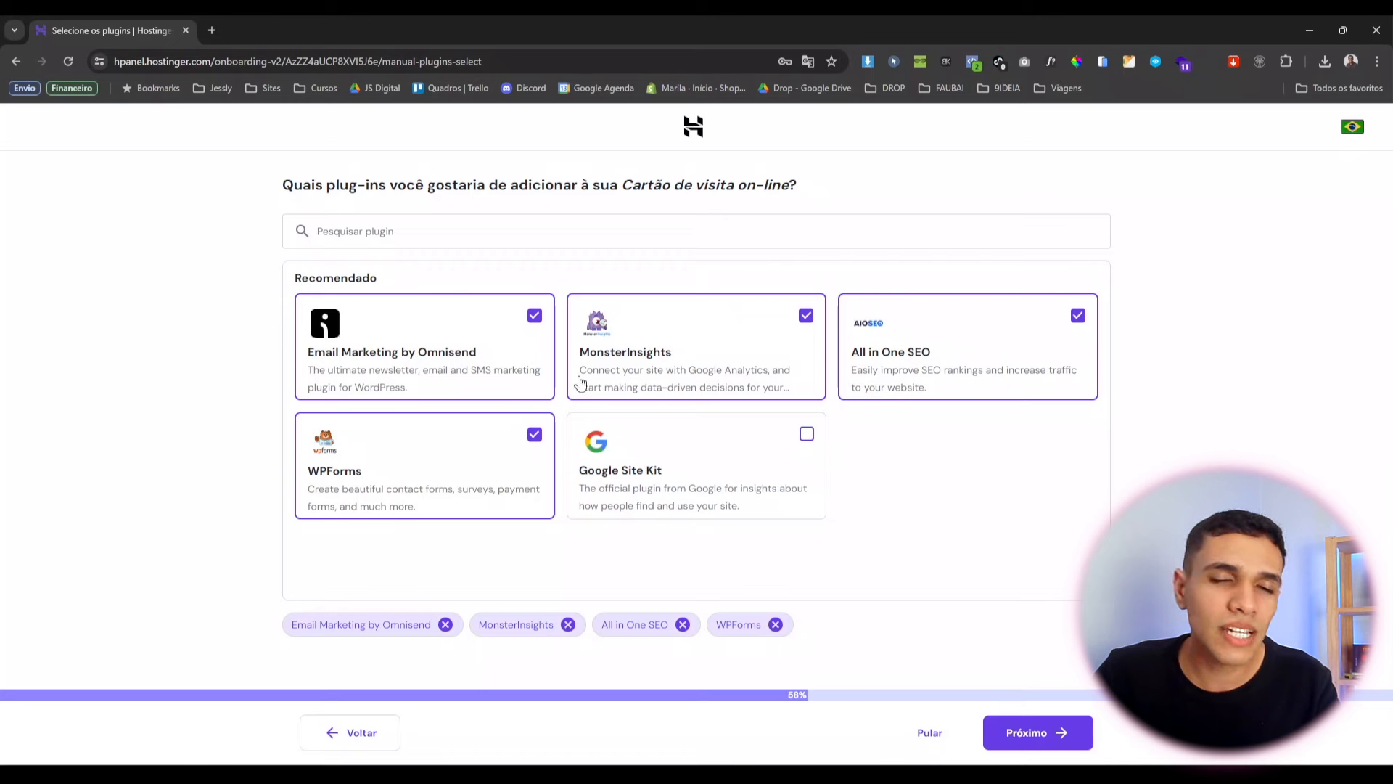
left_click(532, 347)
left_click(537, 439)
left_click(771, 320)
left_click(1017, 367)
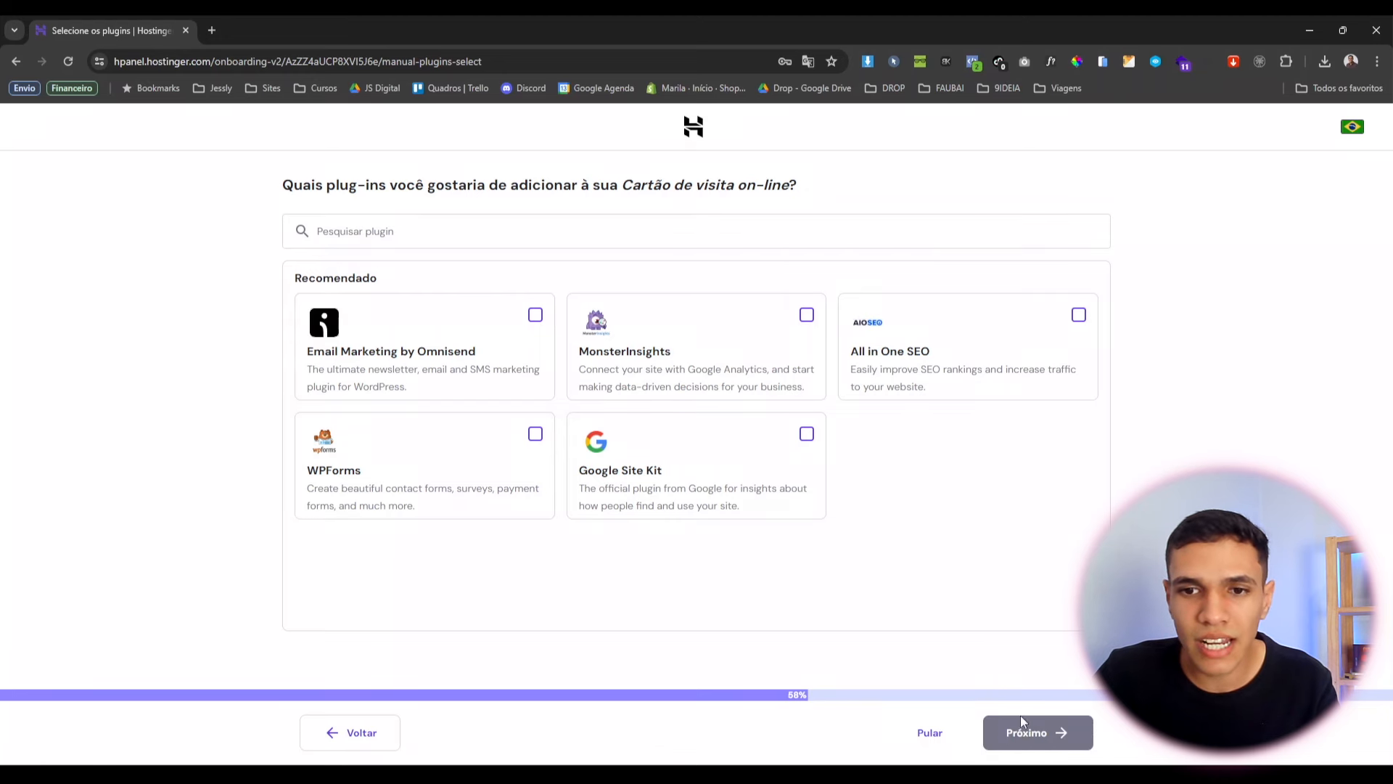
left_click(930, 732)
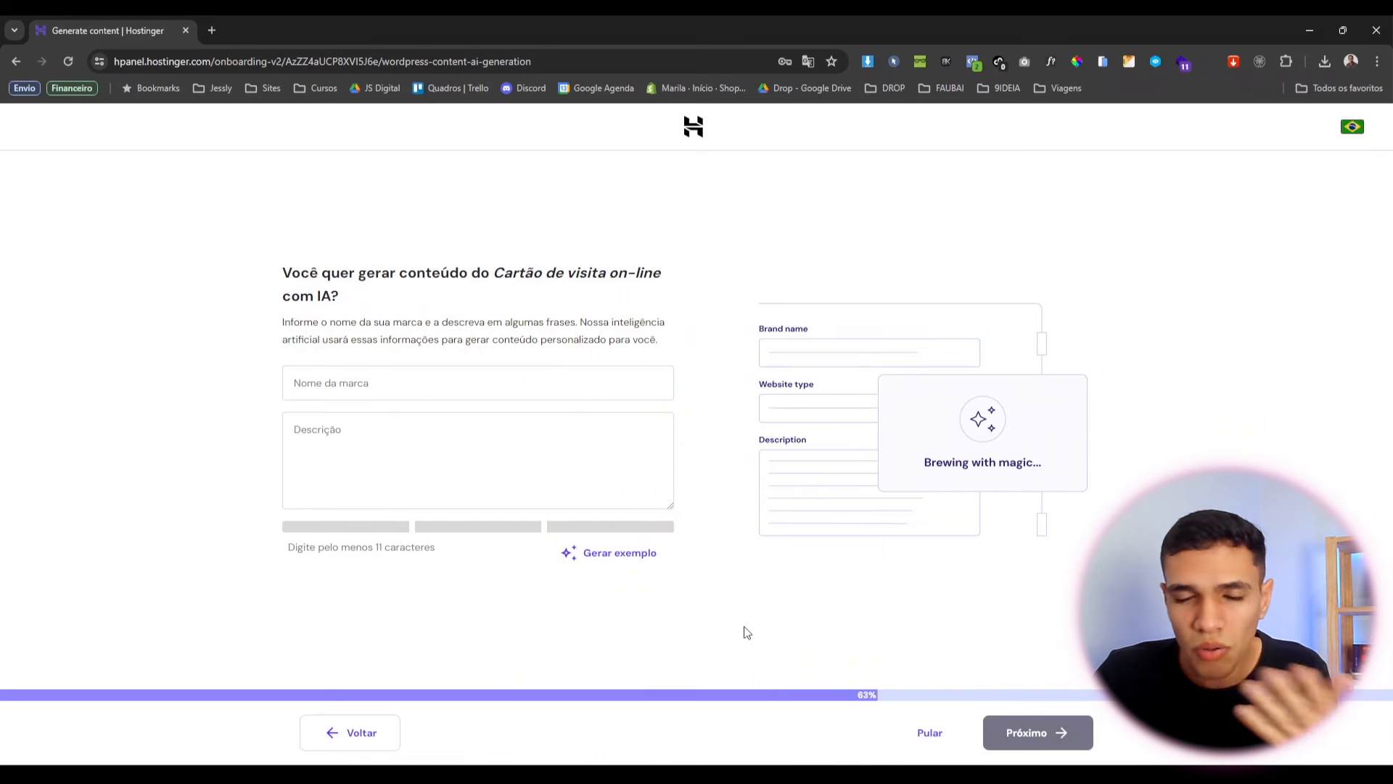
Enter brand 'Método Tranforma FIT' and description 'Método de transformação saudável', then continue.
left_click(479, 386)
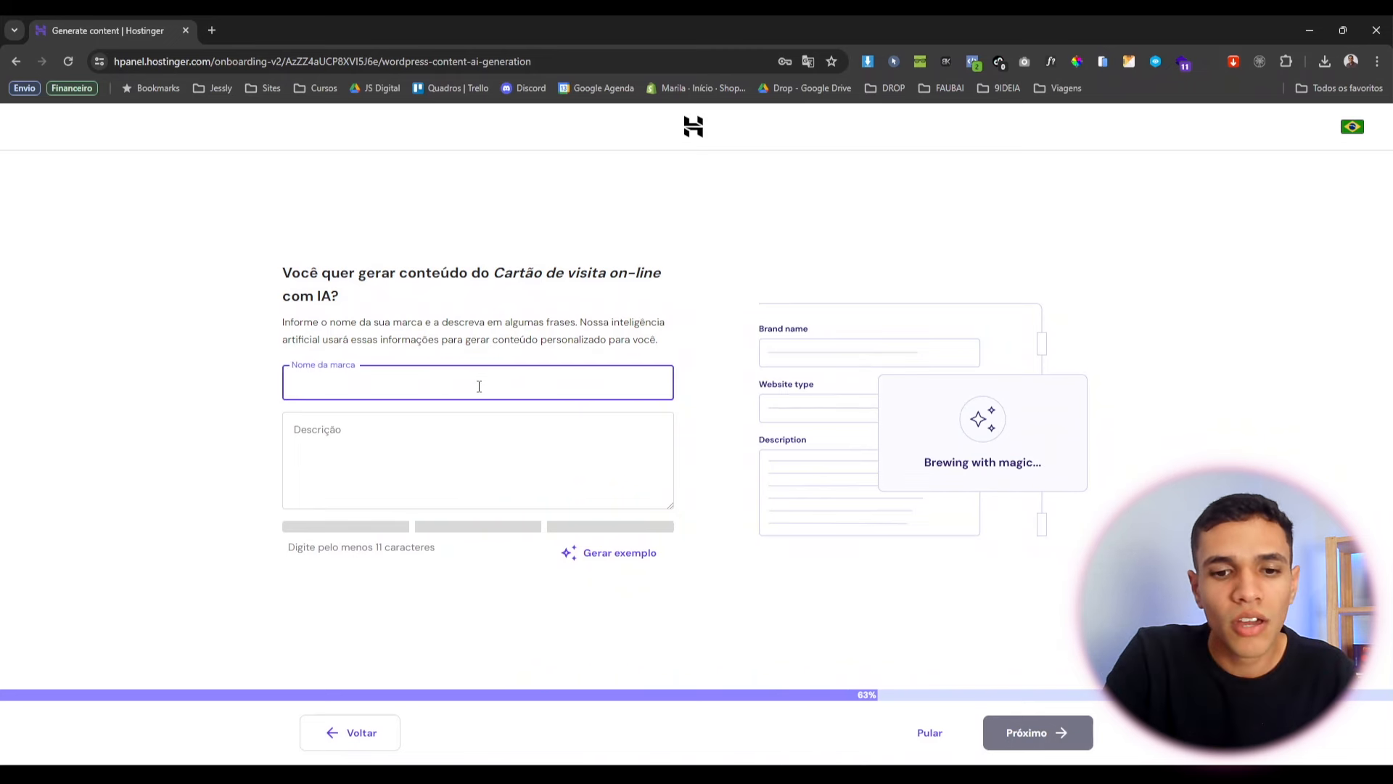
type("Método Tran")
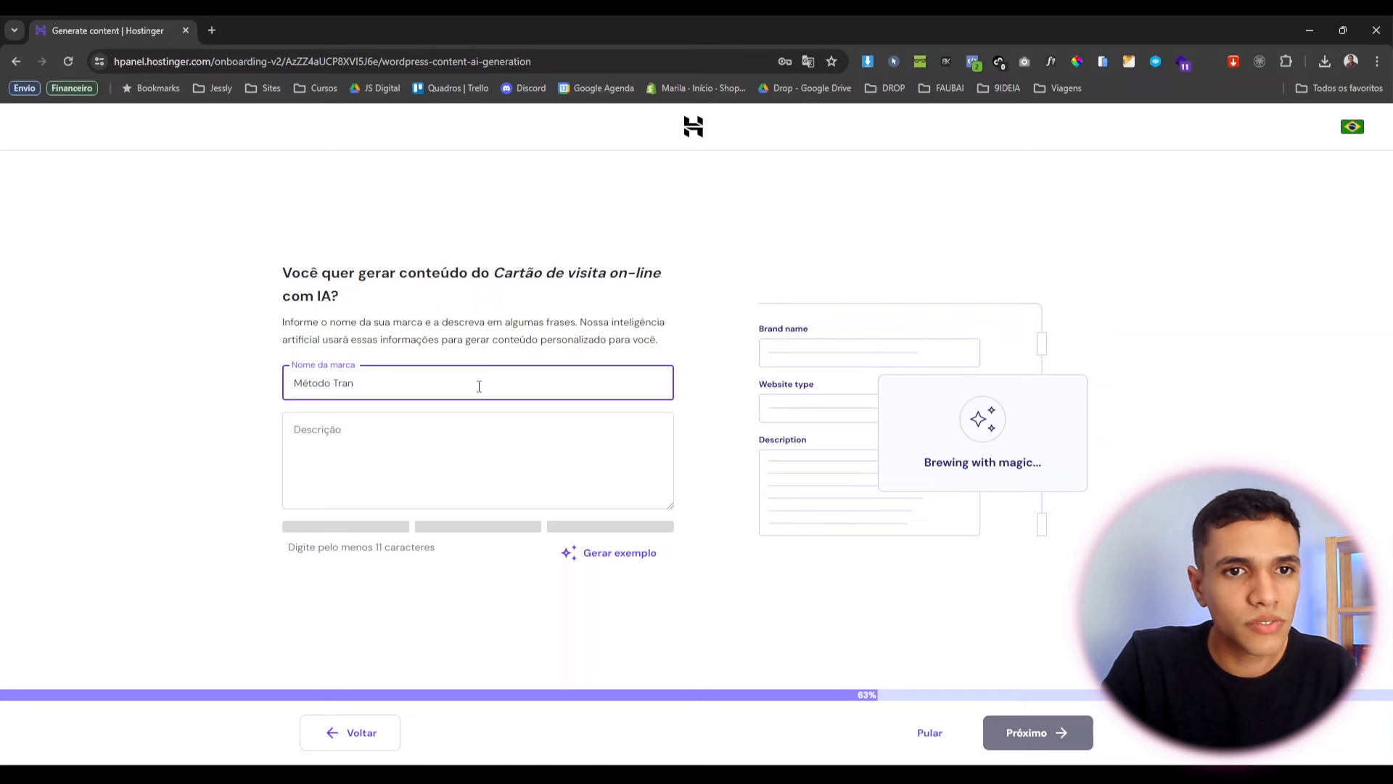
type("forma FI")
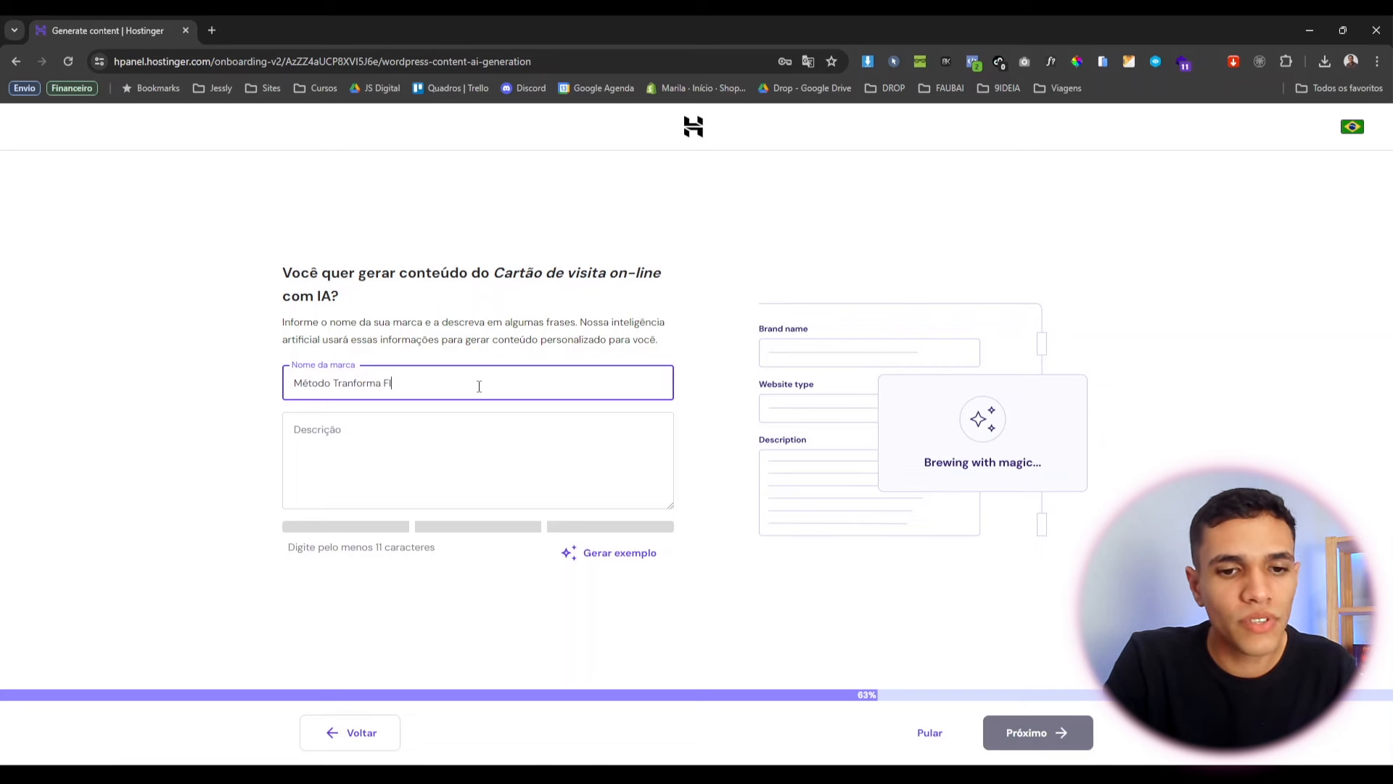
type("T")
left_click(485, 424)
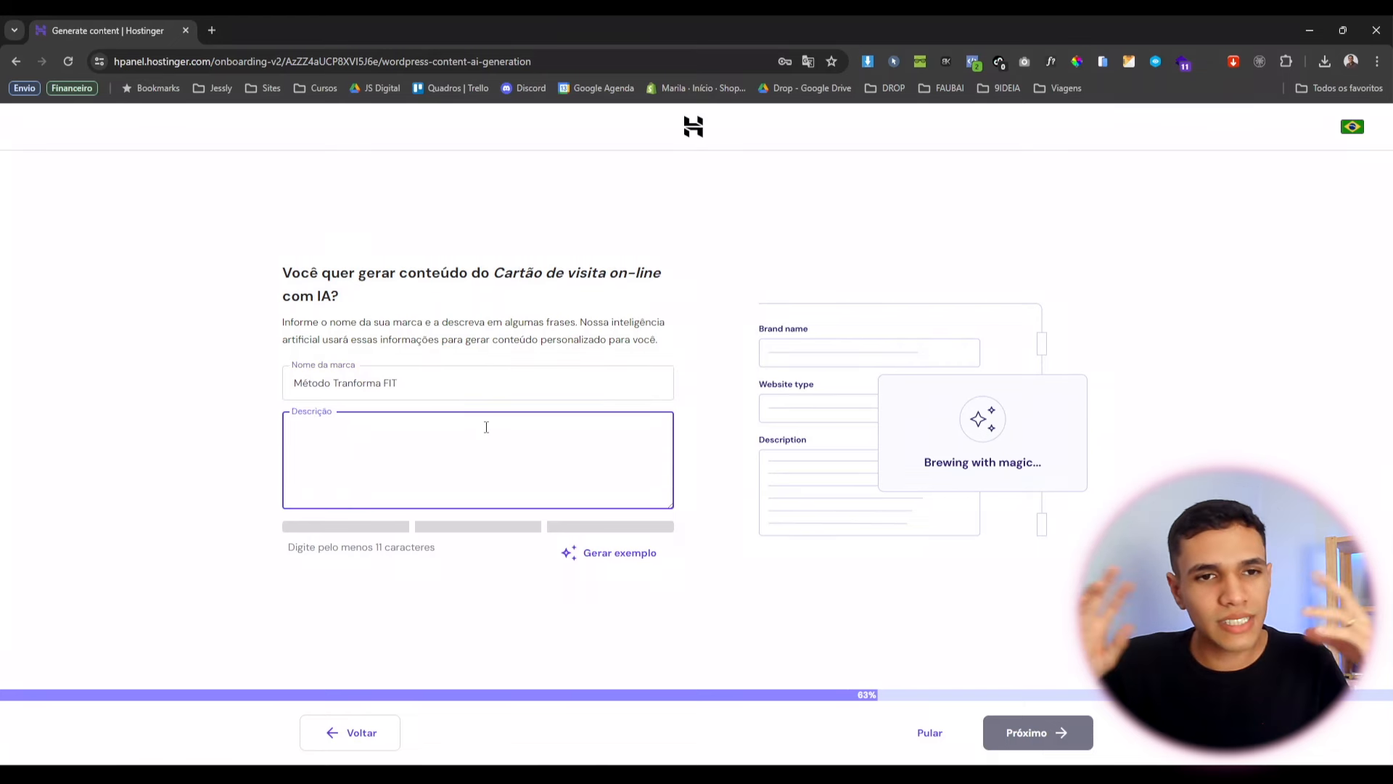
type("M")
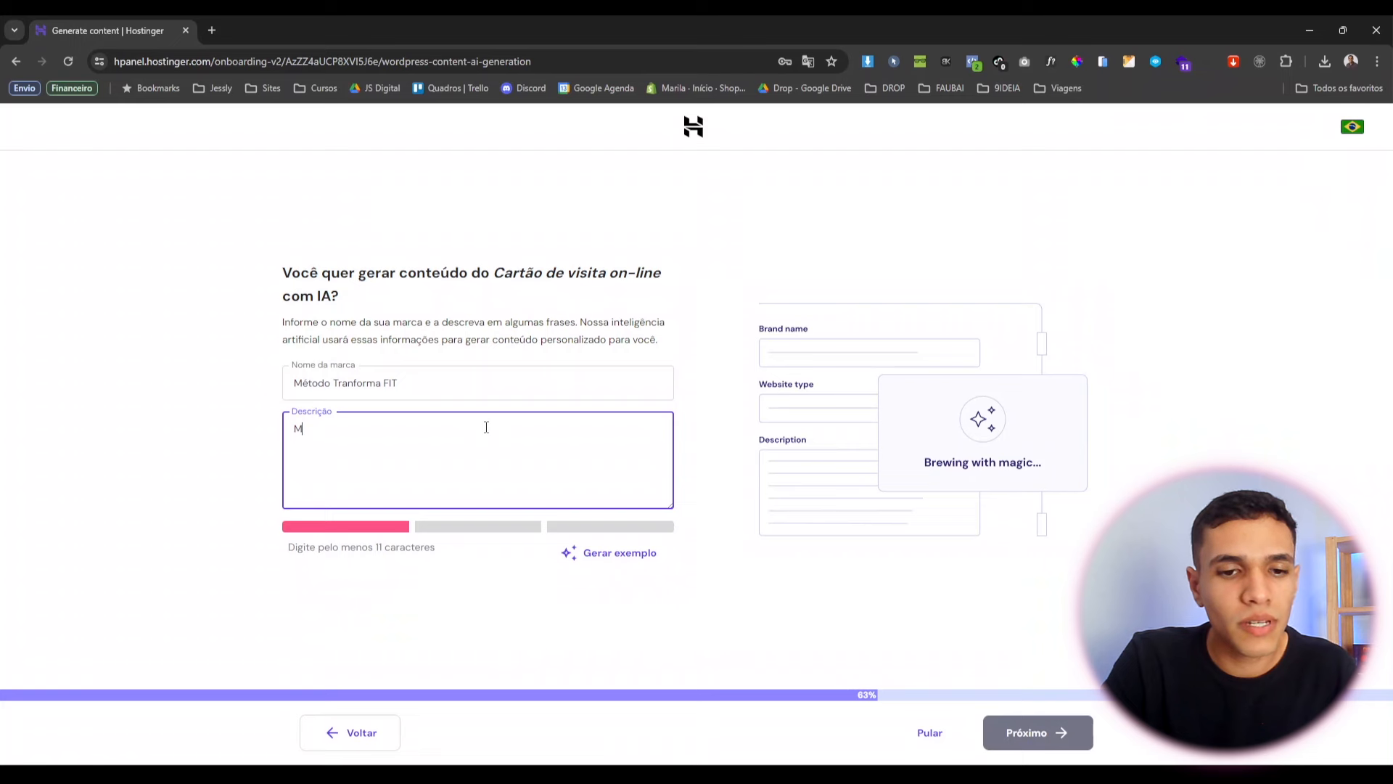
type("étodo de tran")
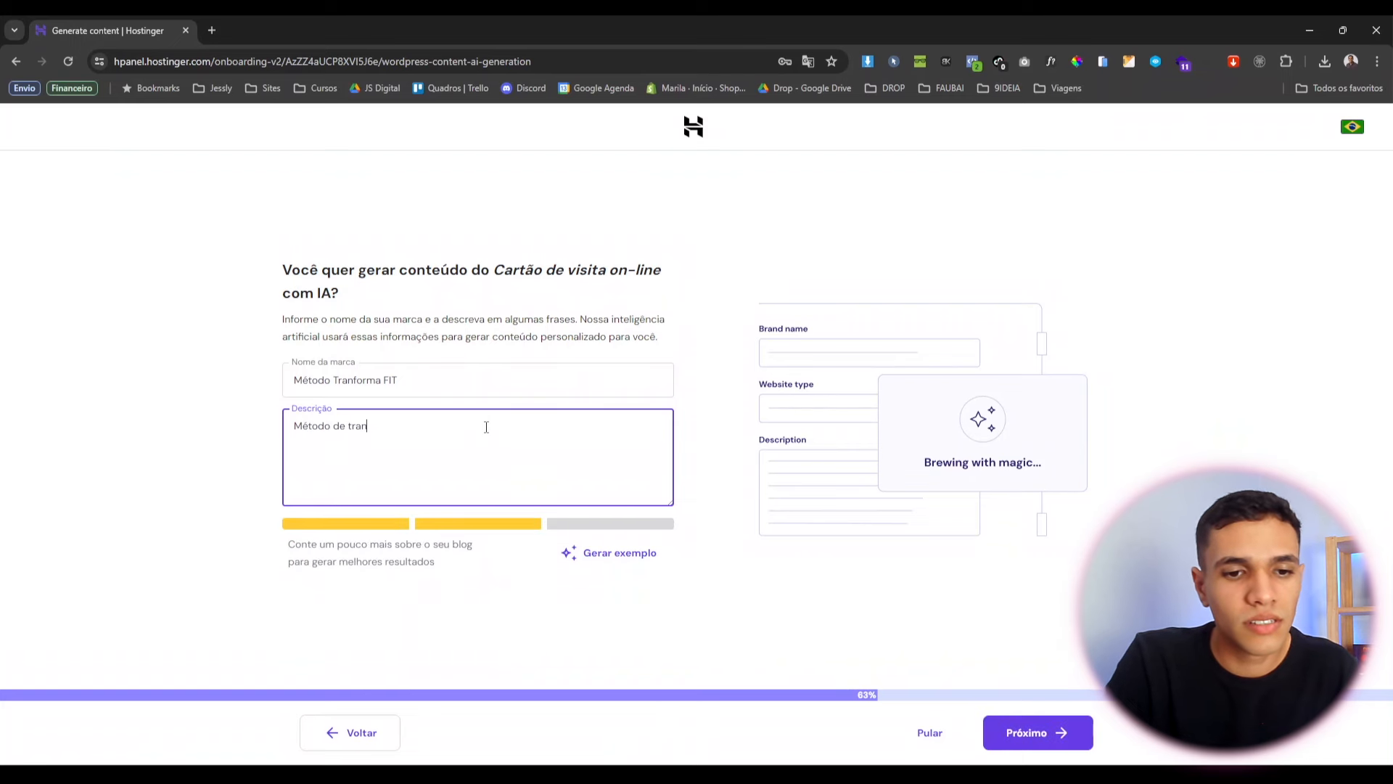
type("sformação saud")
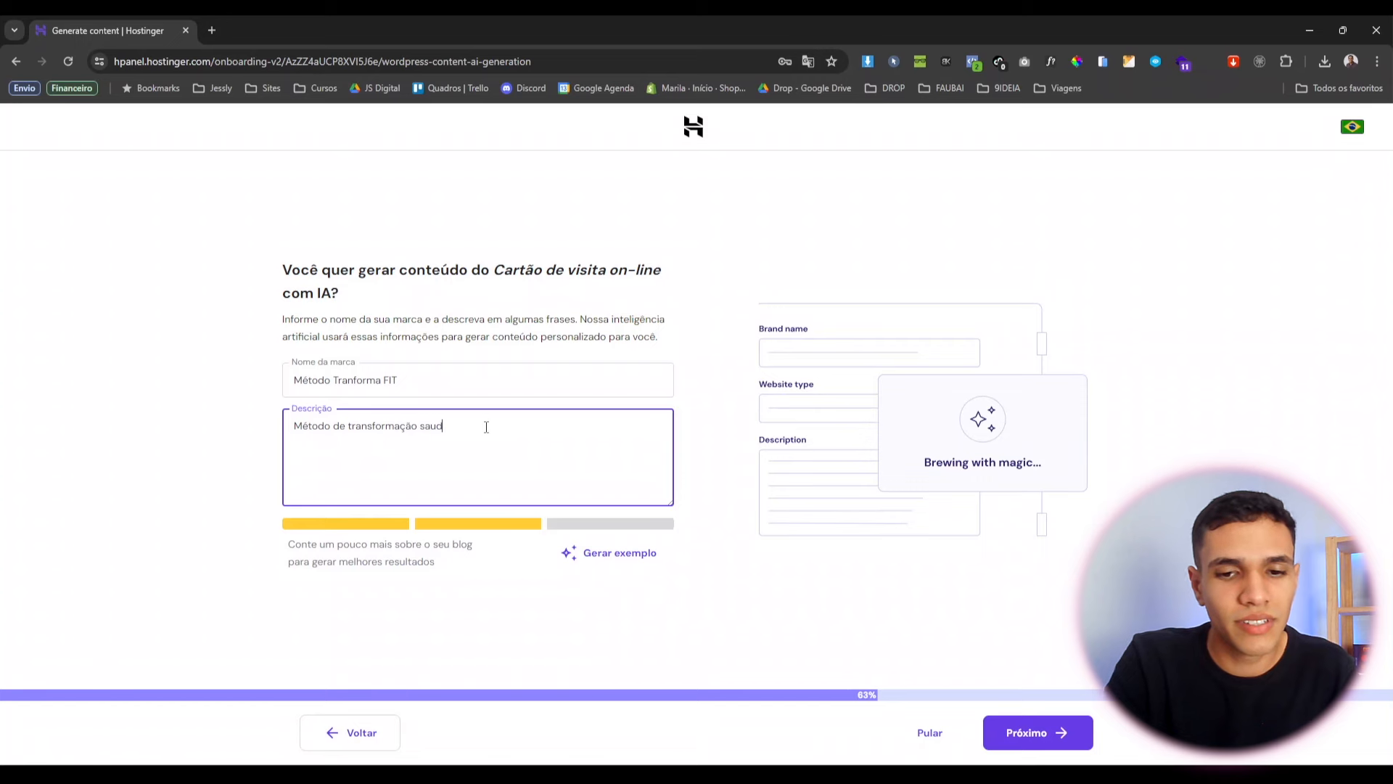
type("ável")
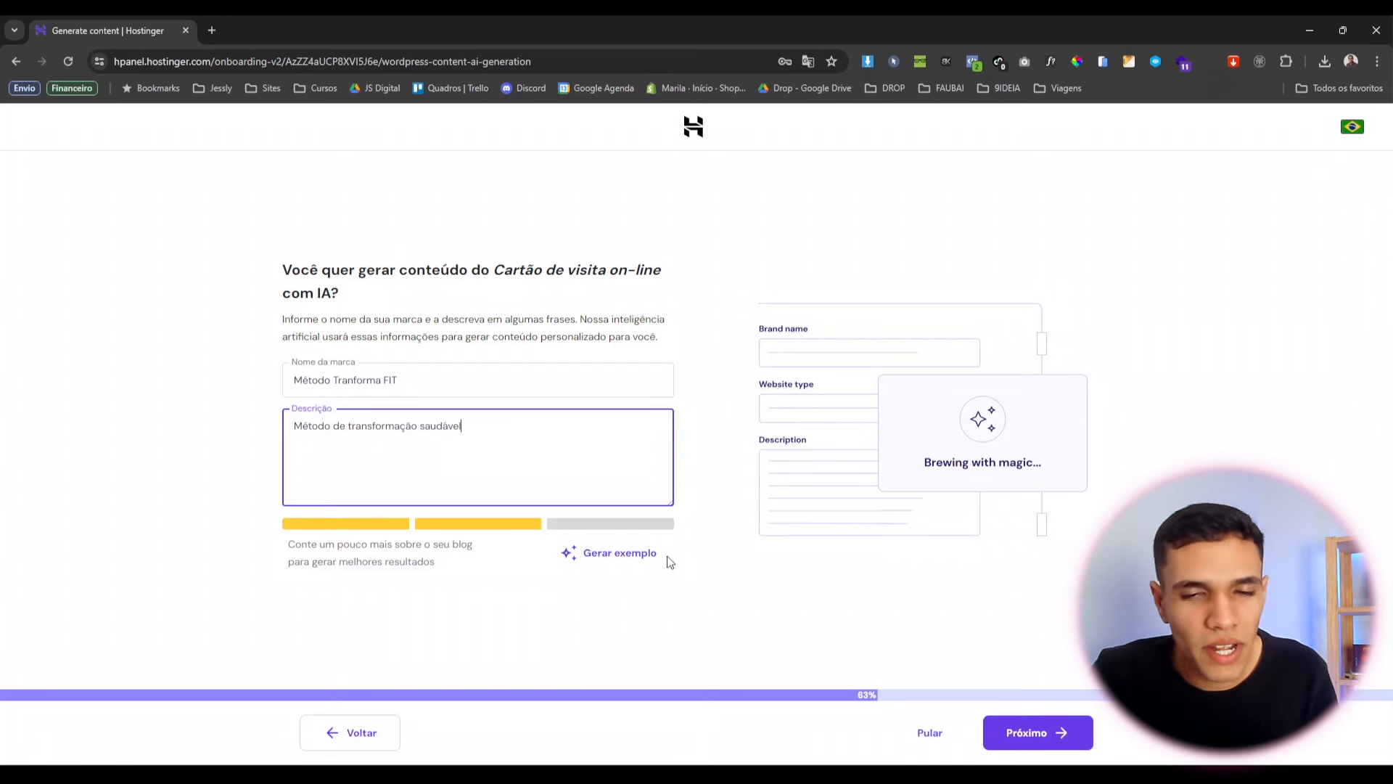
left_click(1005, 734)
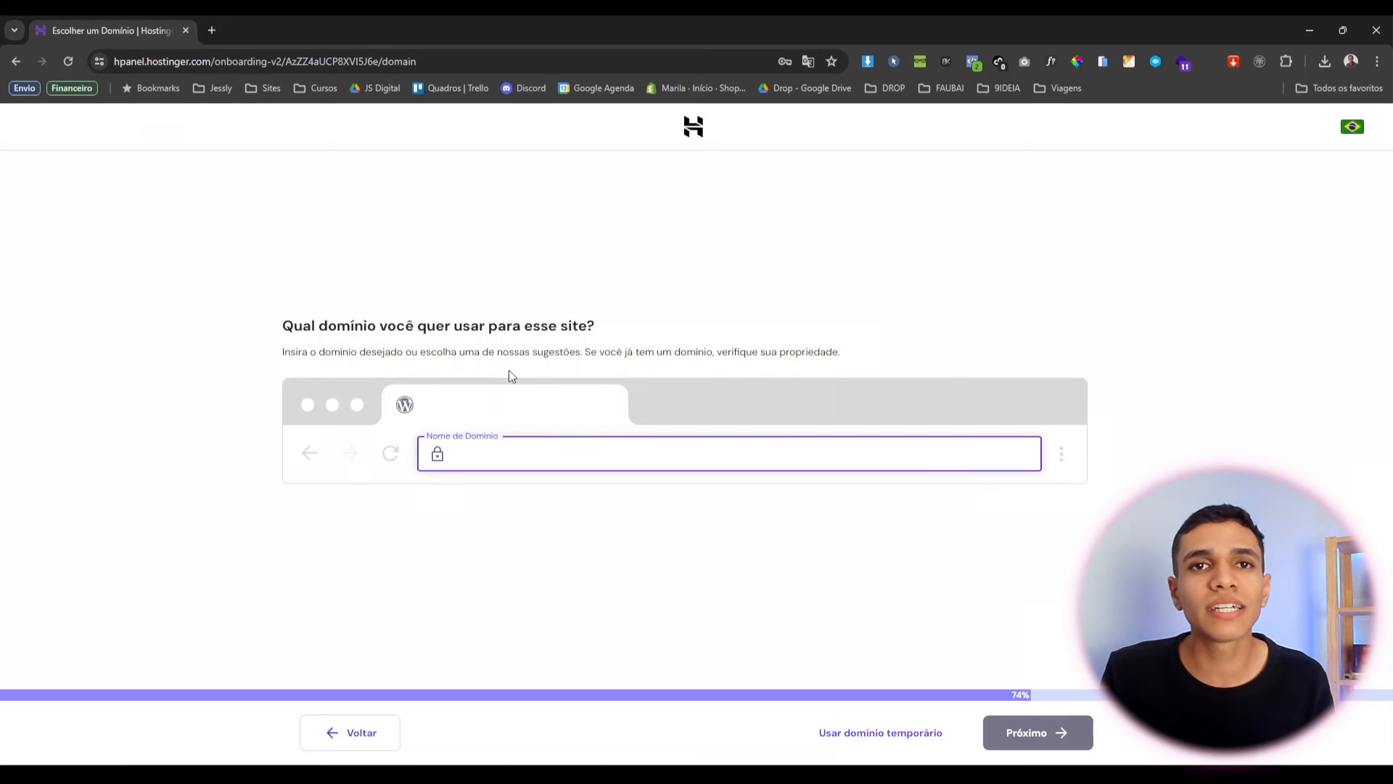
Search for and select the free metodotransformafit.com domain, then continue to its registration page.
type("metod")
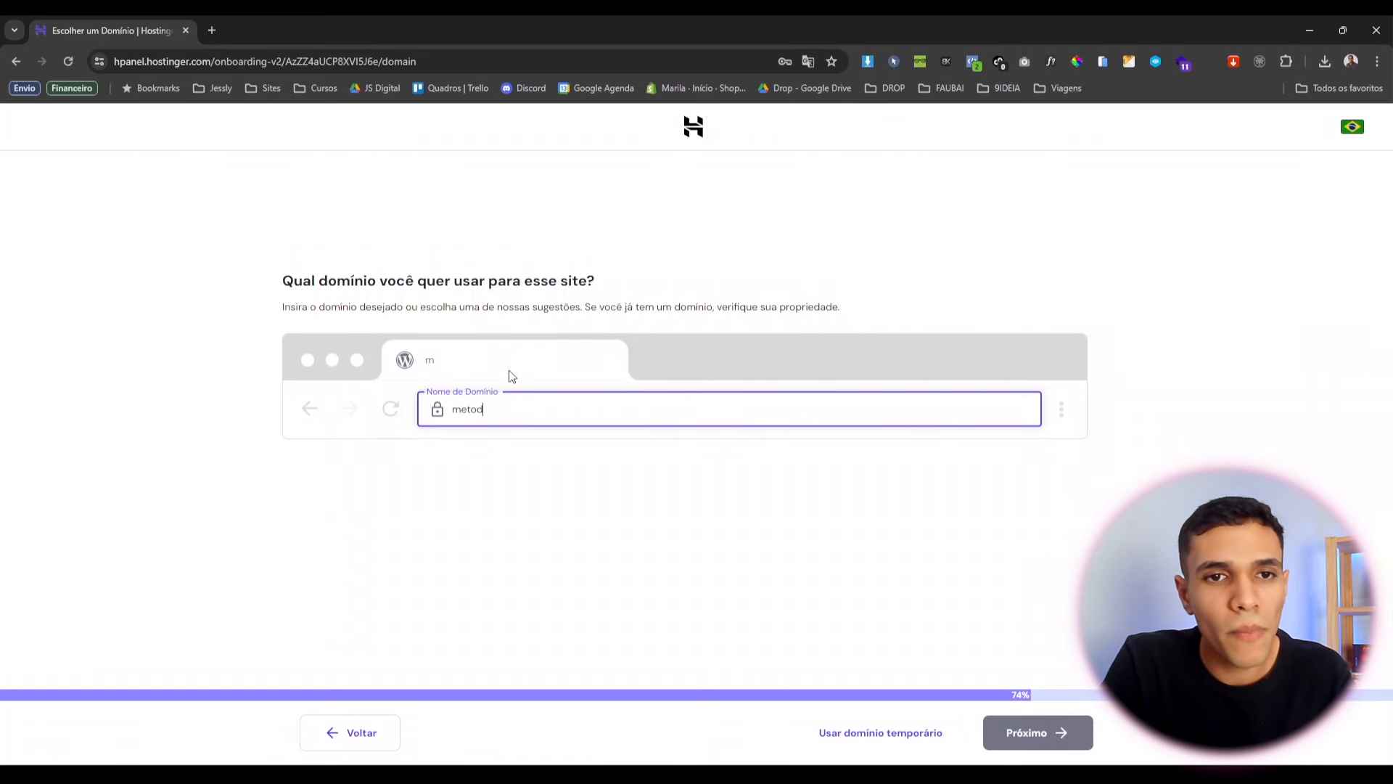
type("otransform")
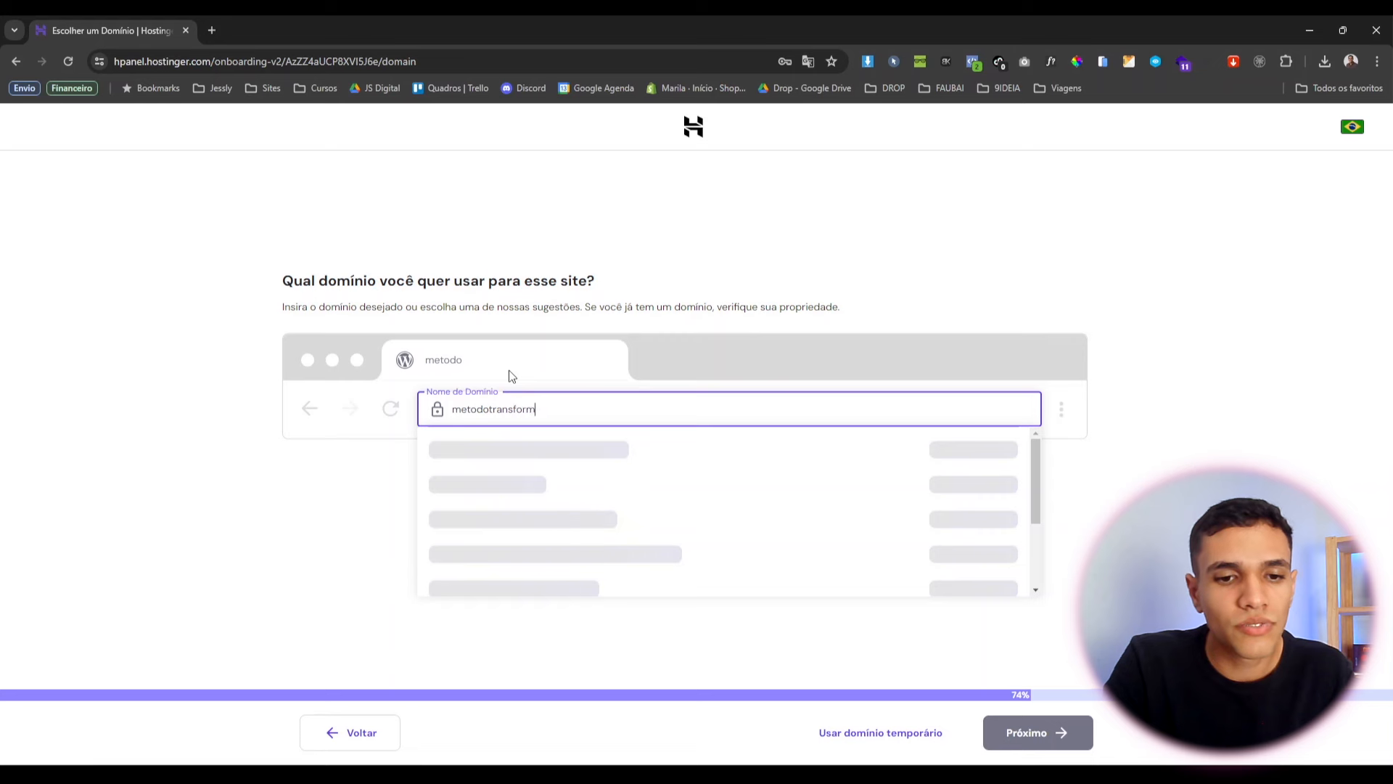
type("aft")
type("t")
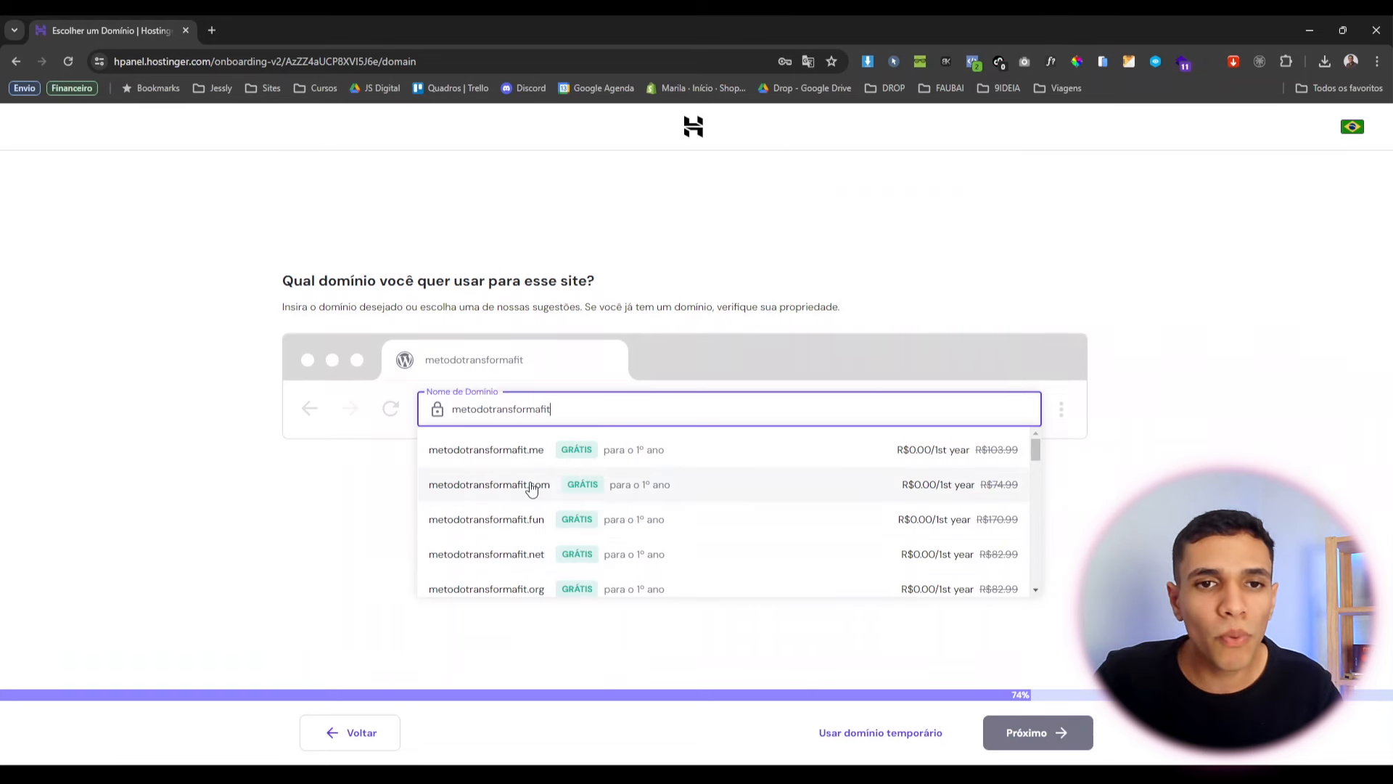
scroll(602, 512, "down", 5)
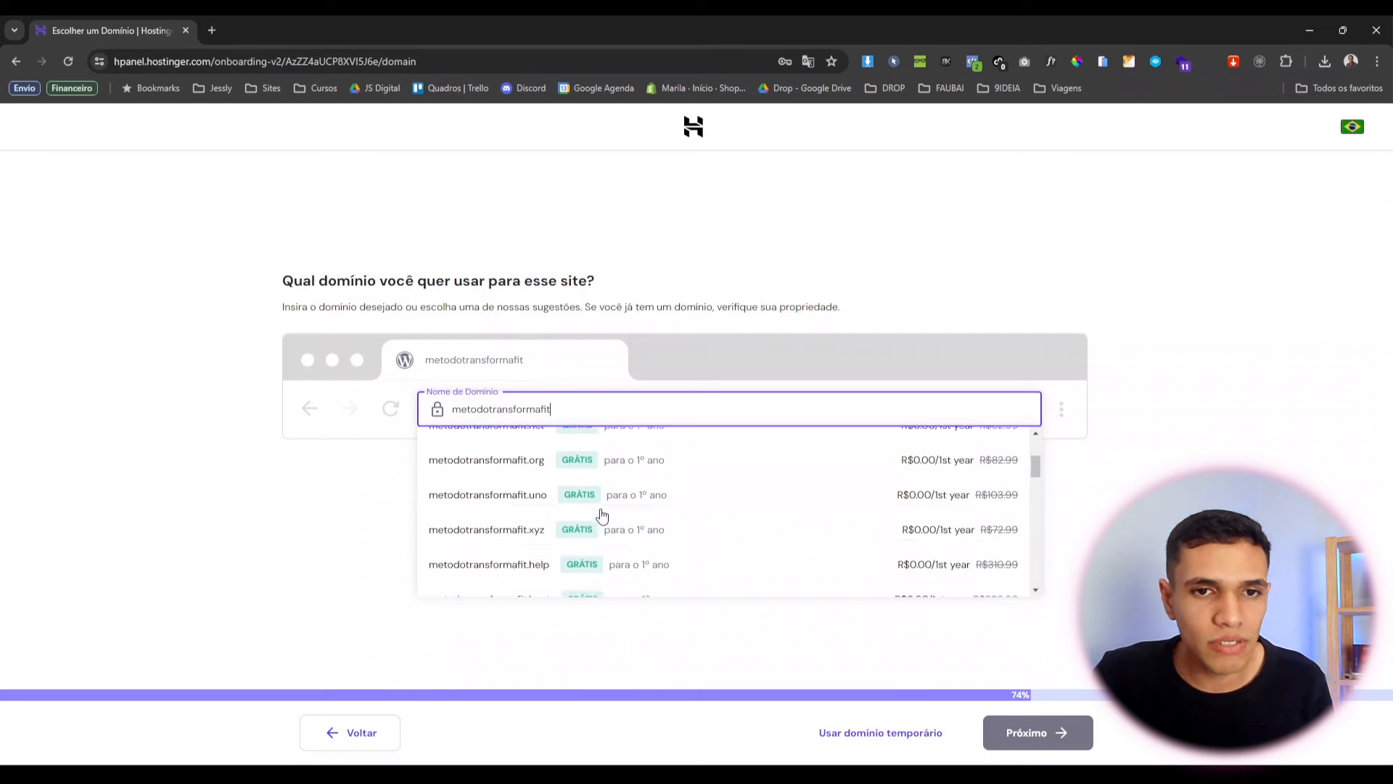
scroll(606, 510, "down", 4)
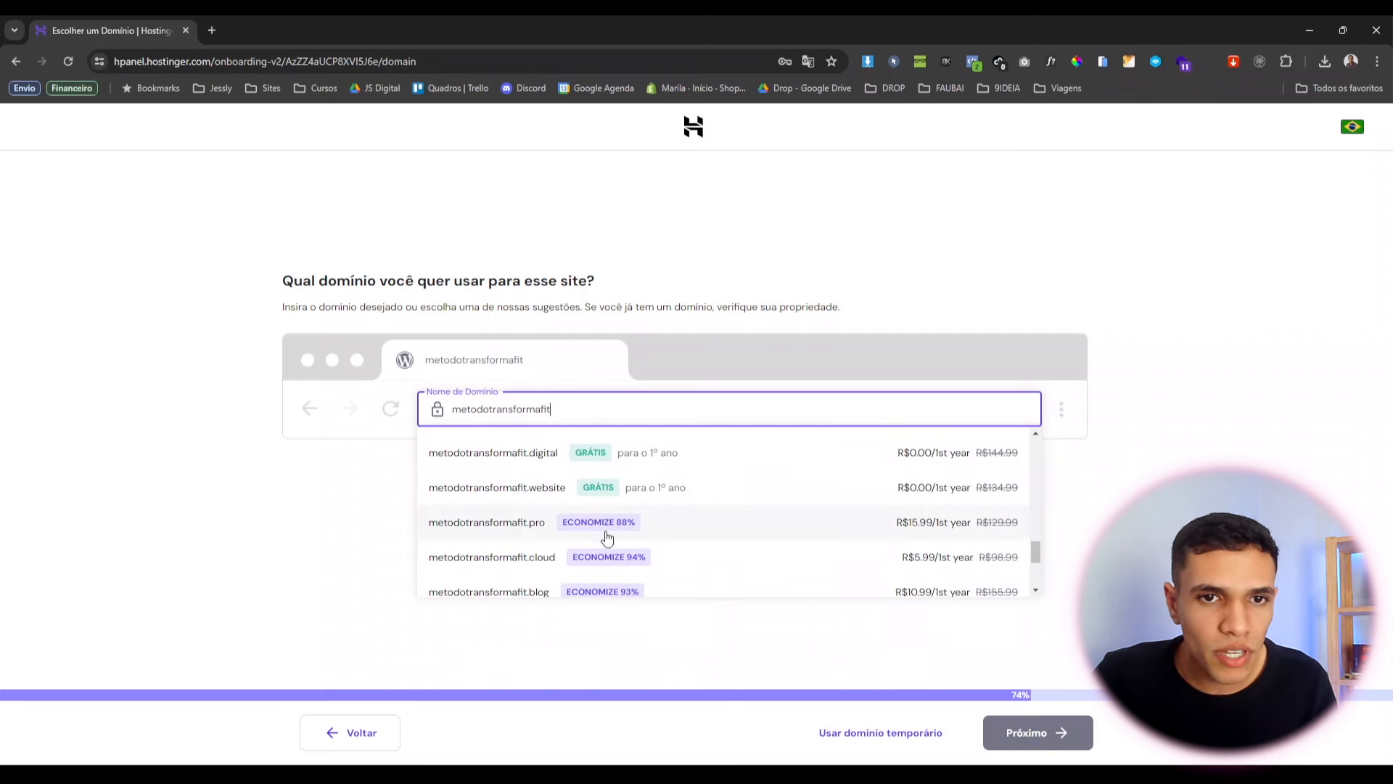
scroll(610, 526, "up", 7)
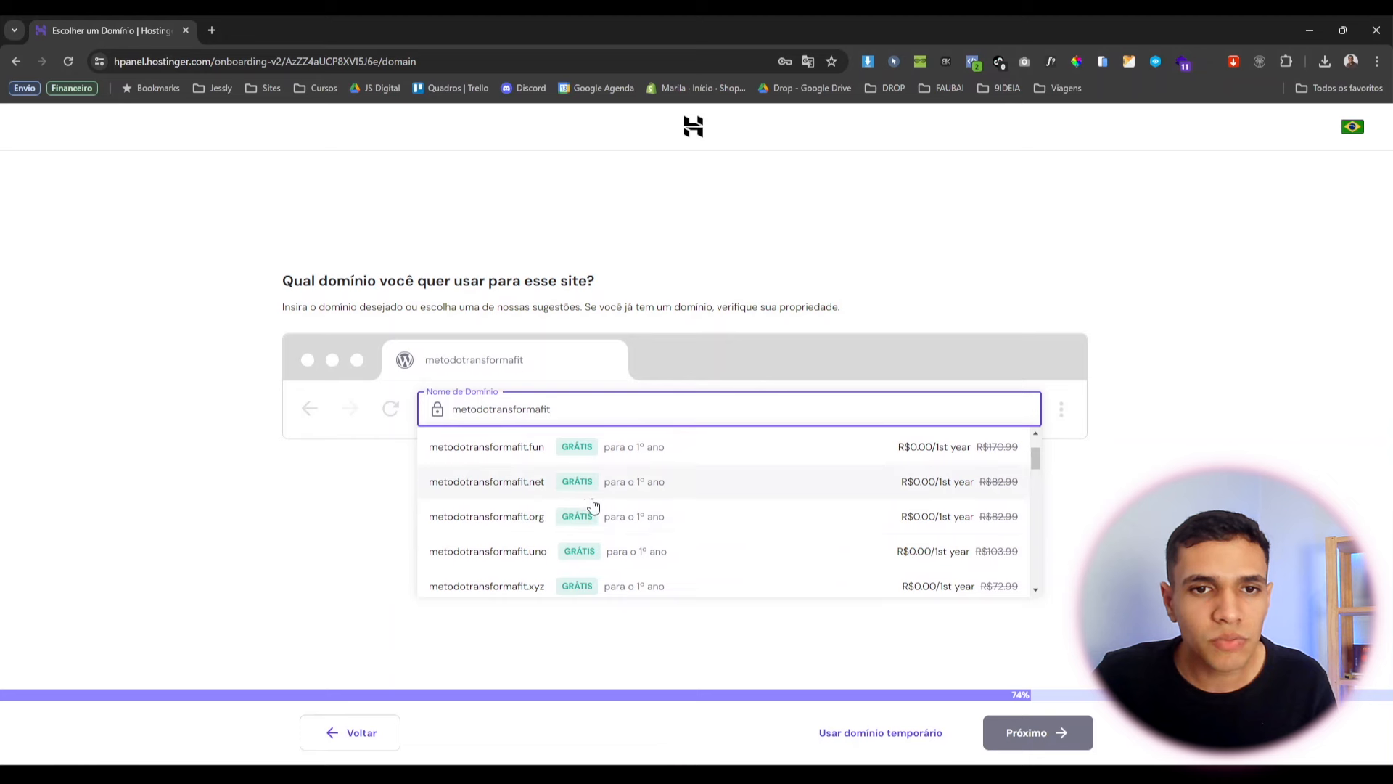
scroll(610, 512, "up", 2)
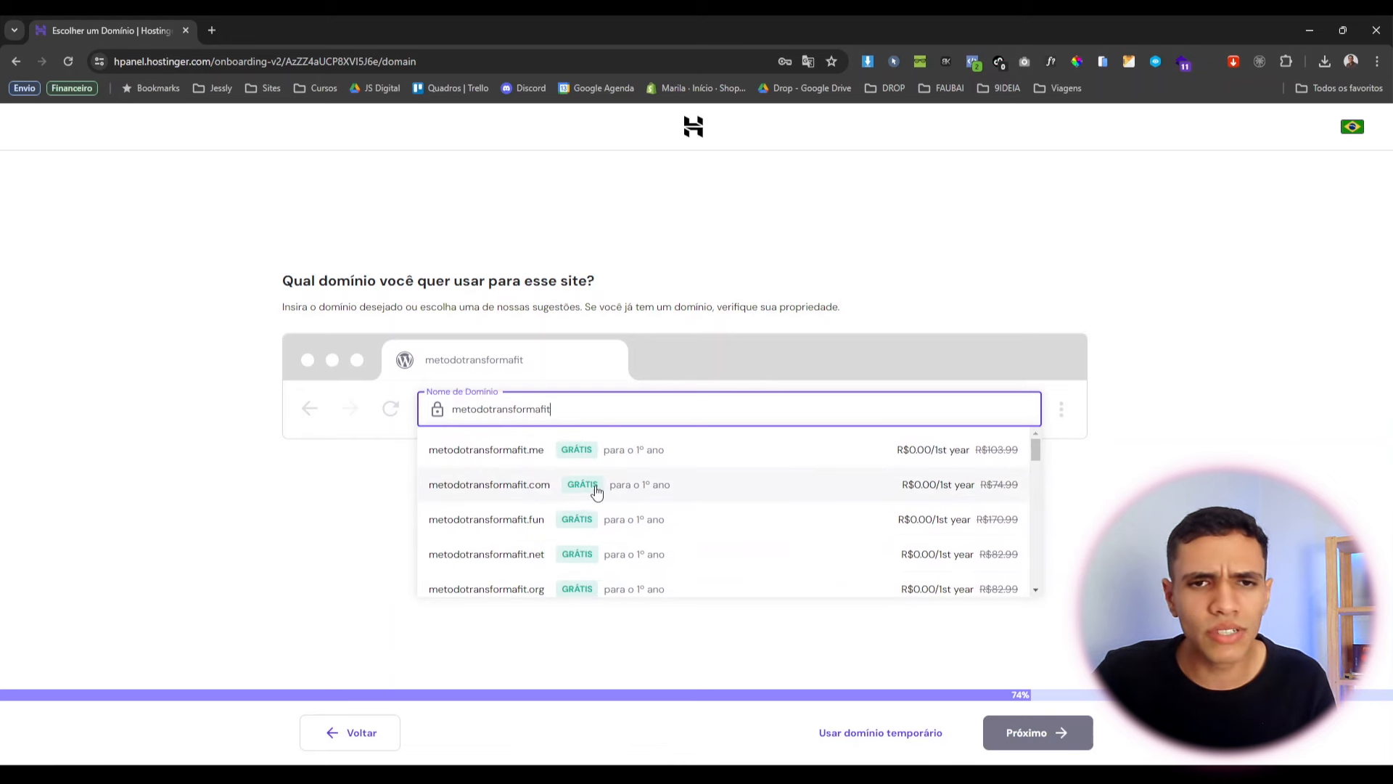
left_click(544, 484)
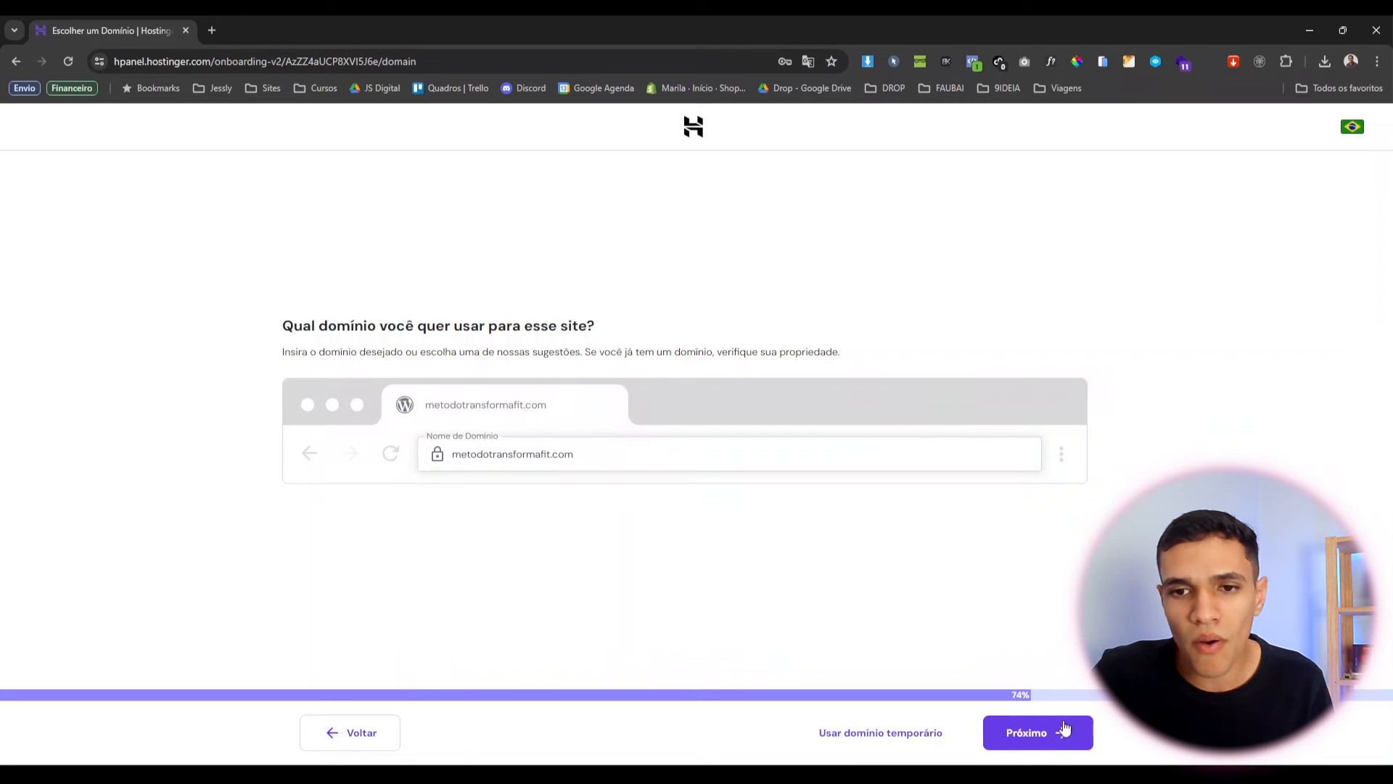
left_click(1060, 741)
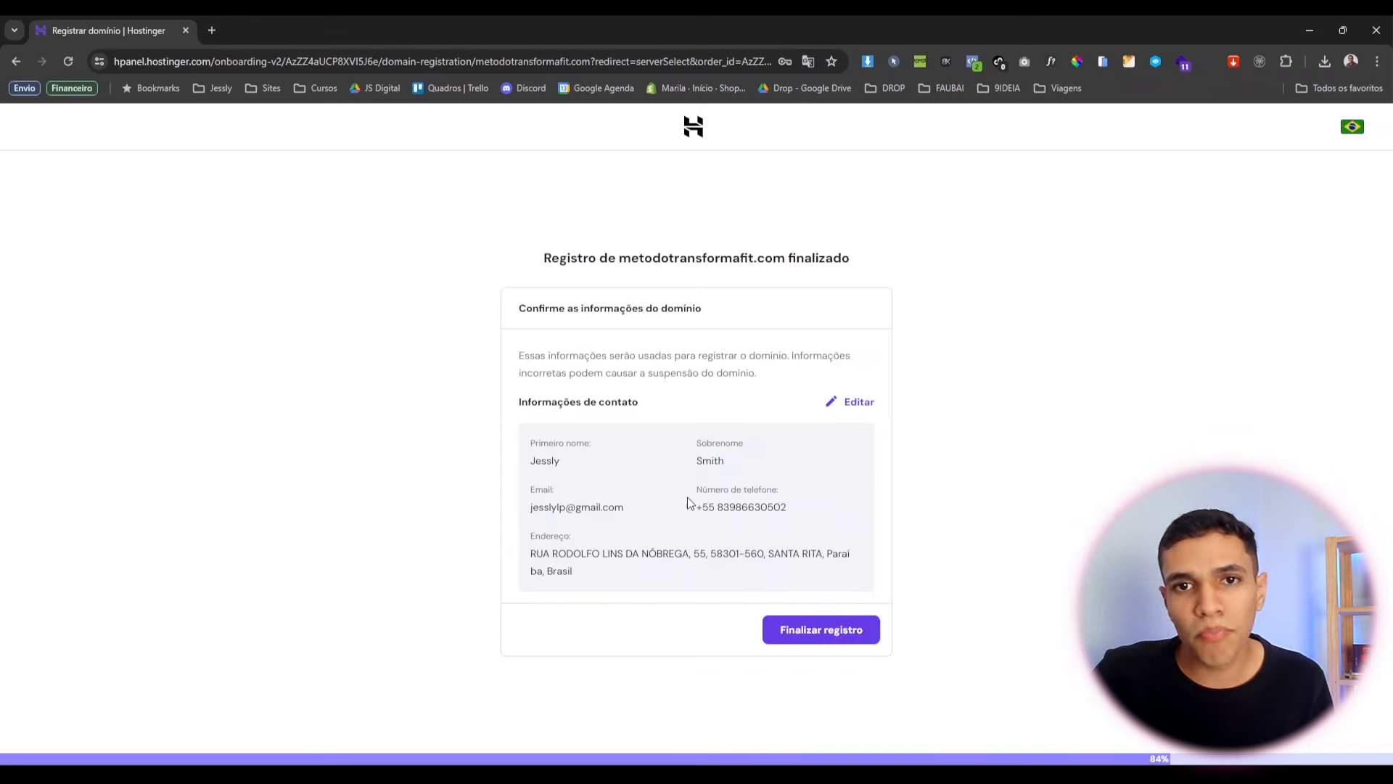
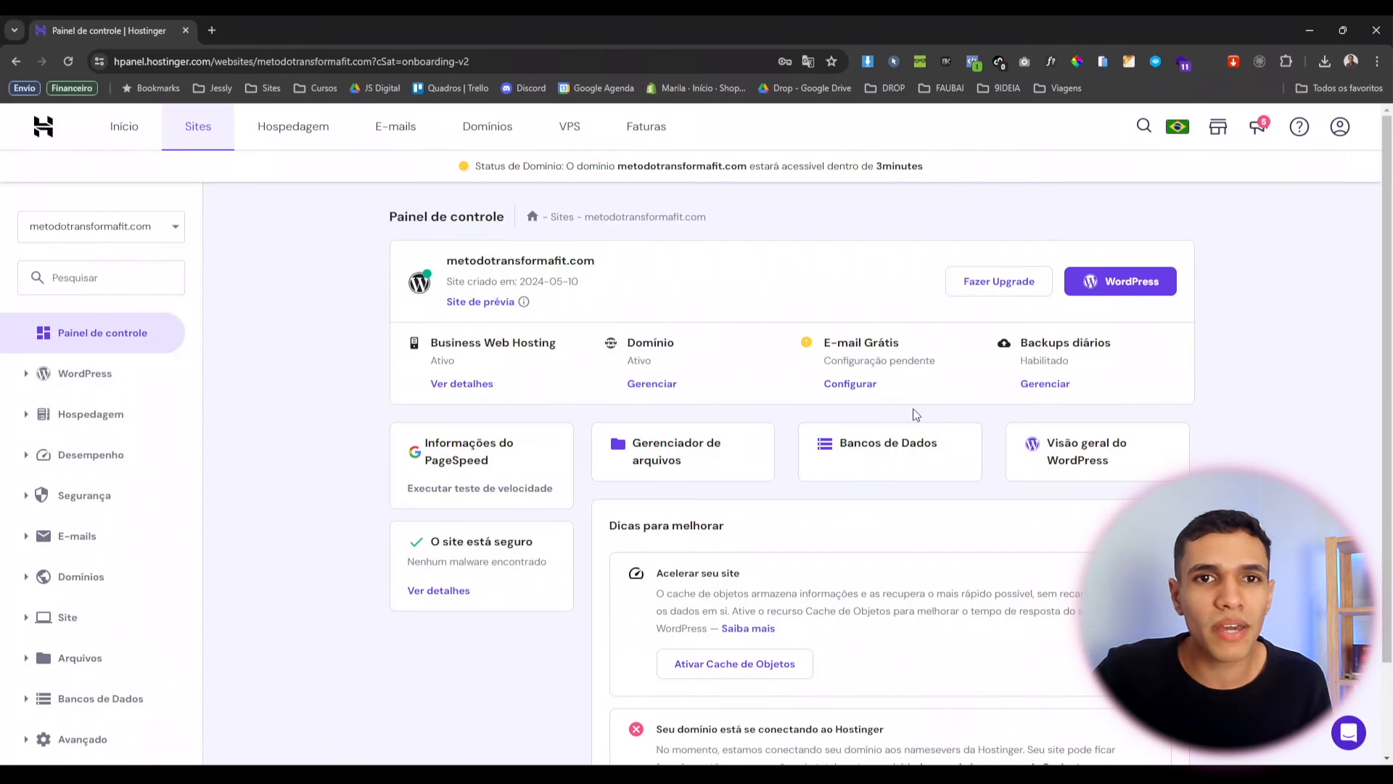
Copy the metodotransformafit.com domain and load it in a new browser tab to view the live site.
left_click_drag(597, 169, 708, 180)
left_click(767, 180)
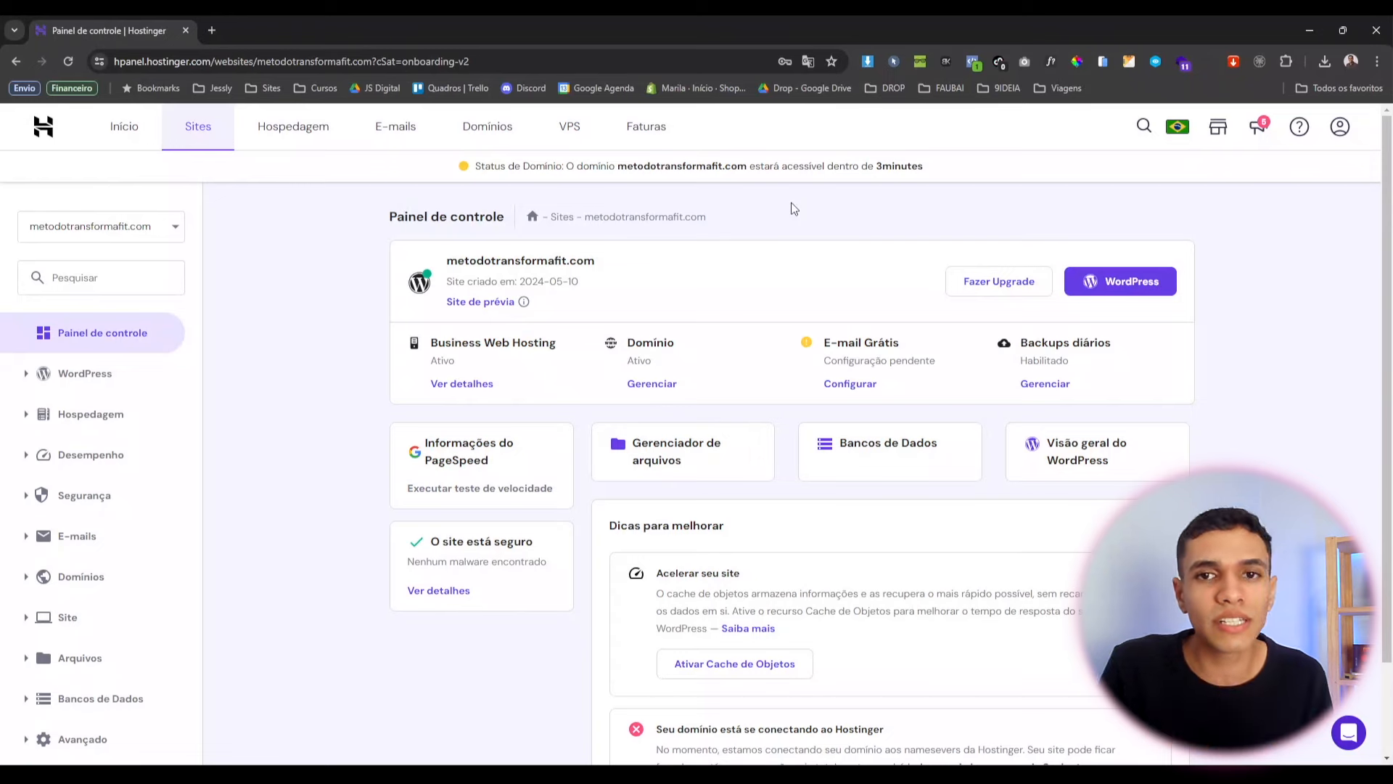
triple_click(511, 258)
key("ctrl+c")
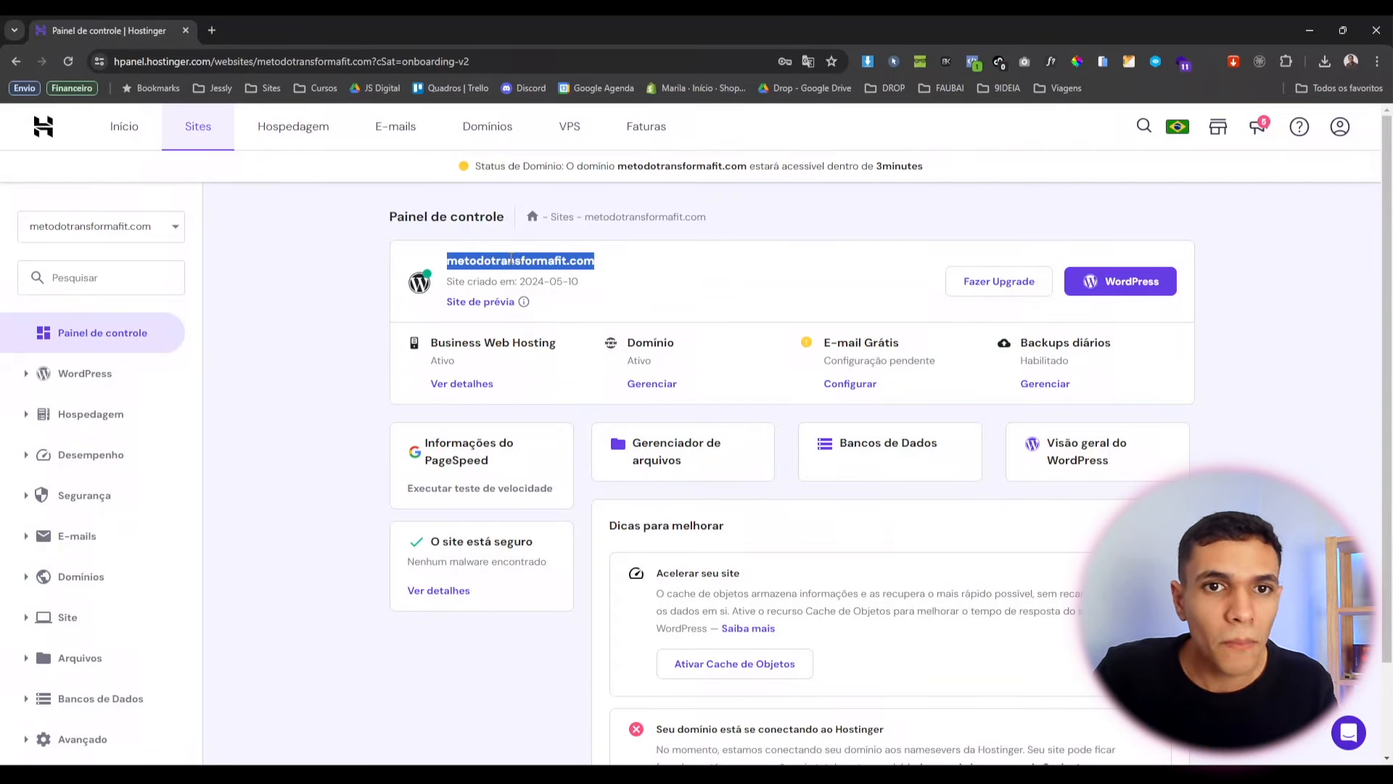
left_click(211, 30)
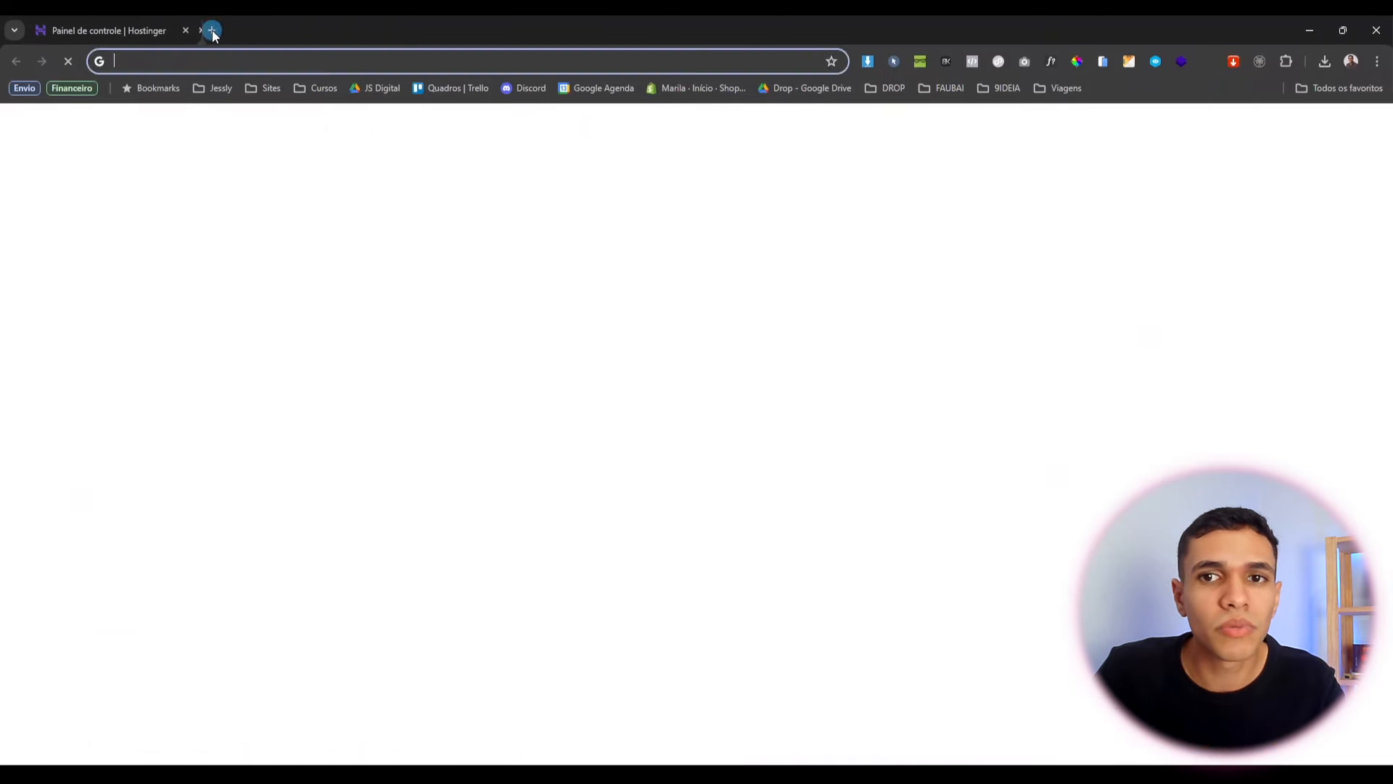
key("ctrl+v")
key("Return")
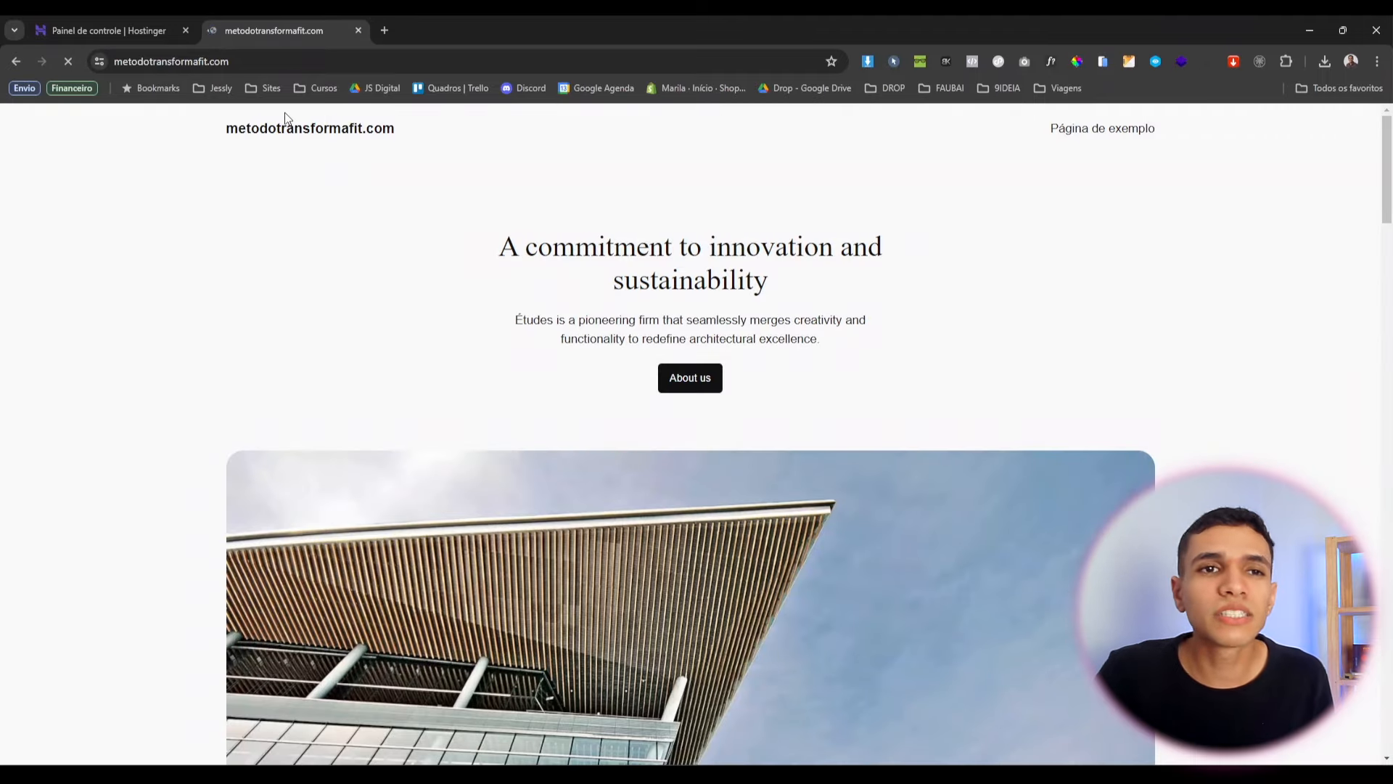
left_click(70, 26)
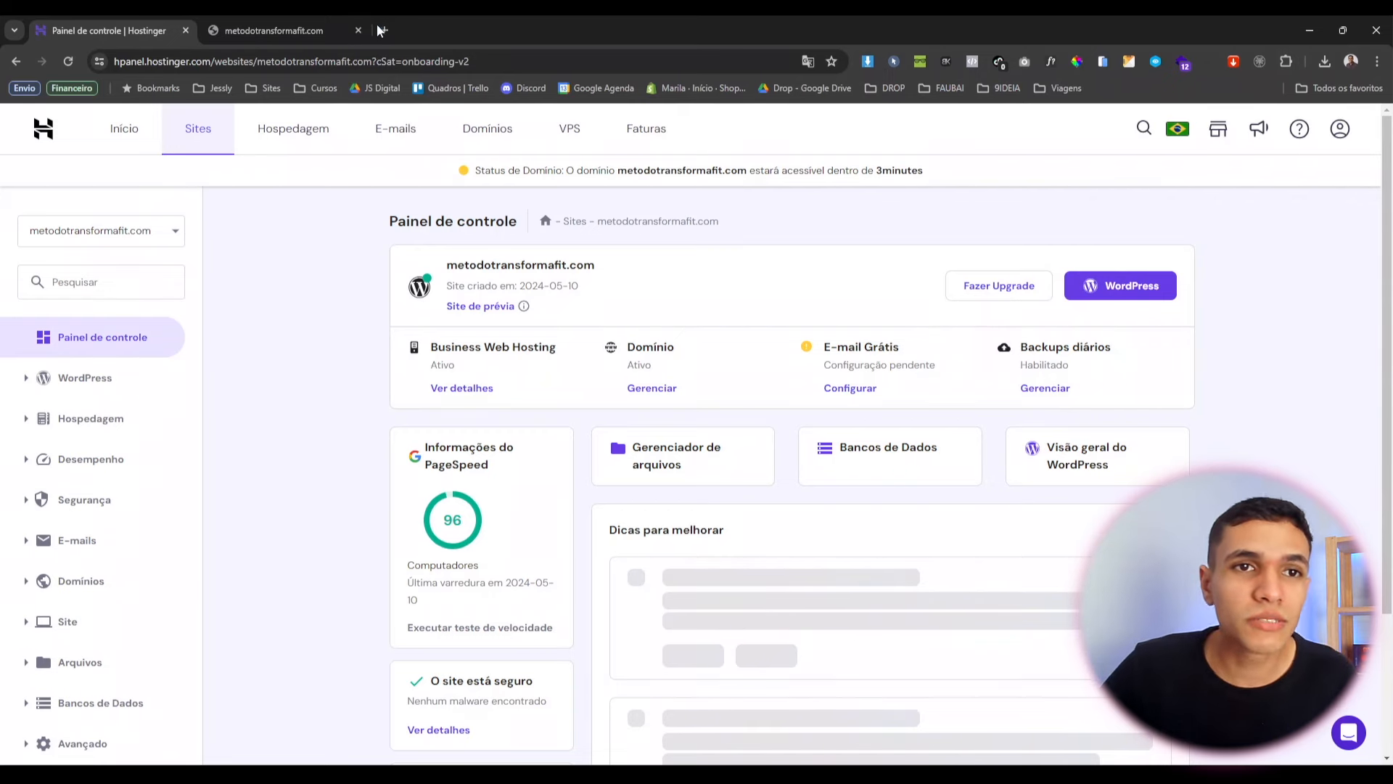
left_click(315, 16)
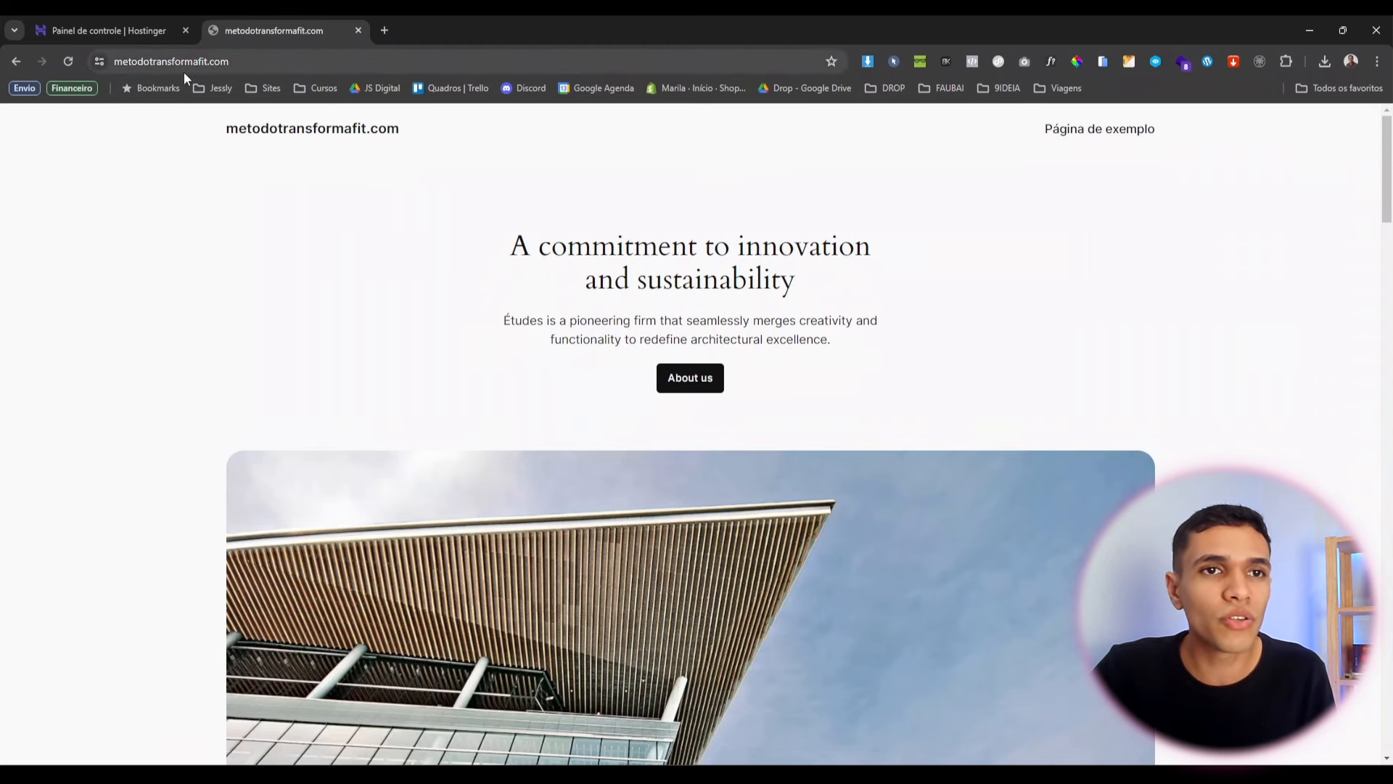
Reach the WordPress login page by appending wp-admin to the site address.
left_click(255, 65)
key("End")
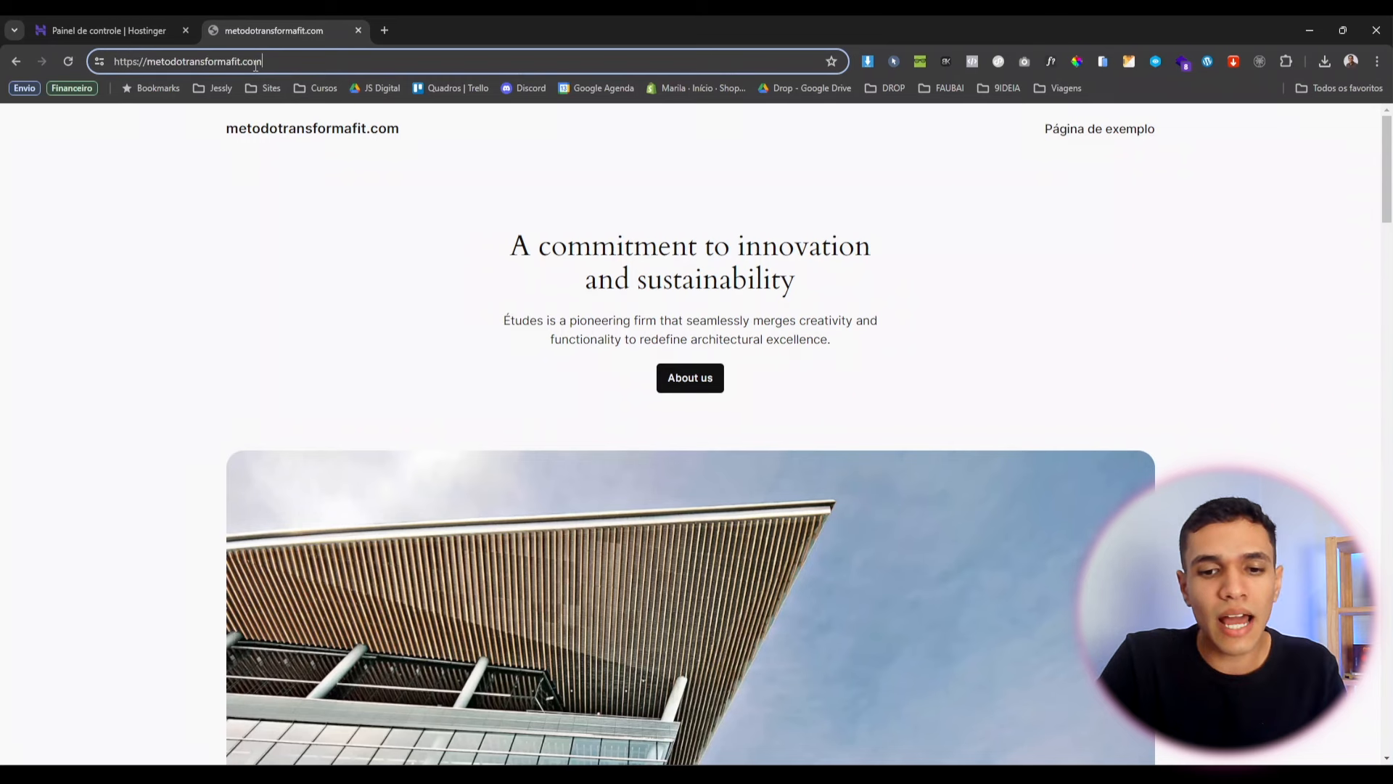
type("wp-admin")
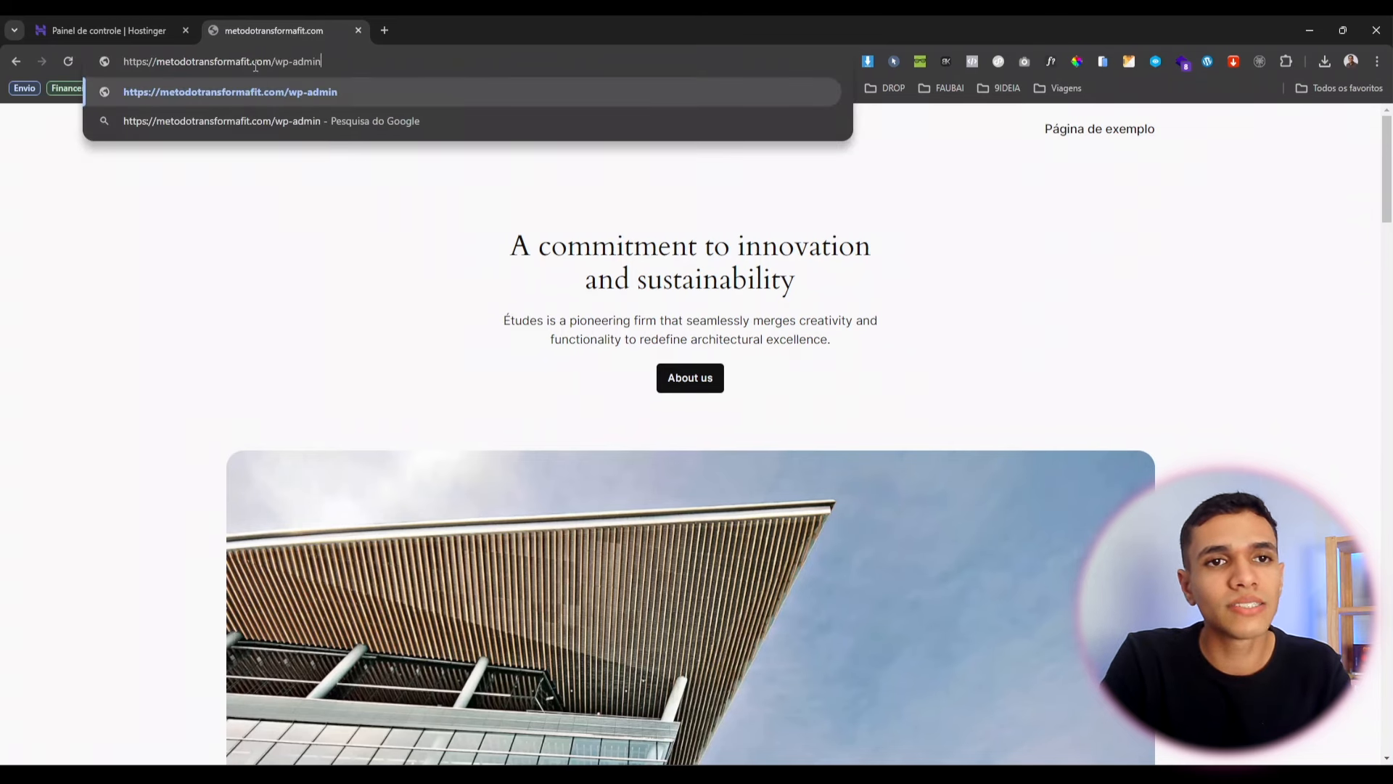
key("Return")
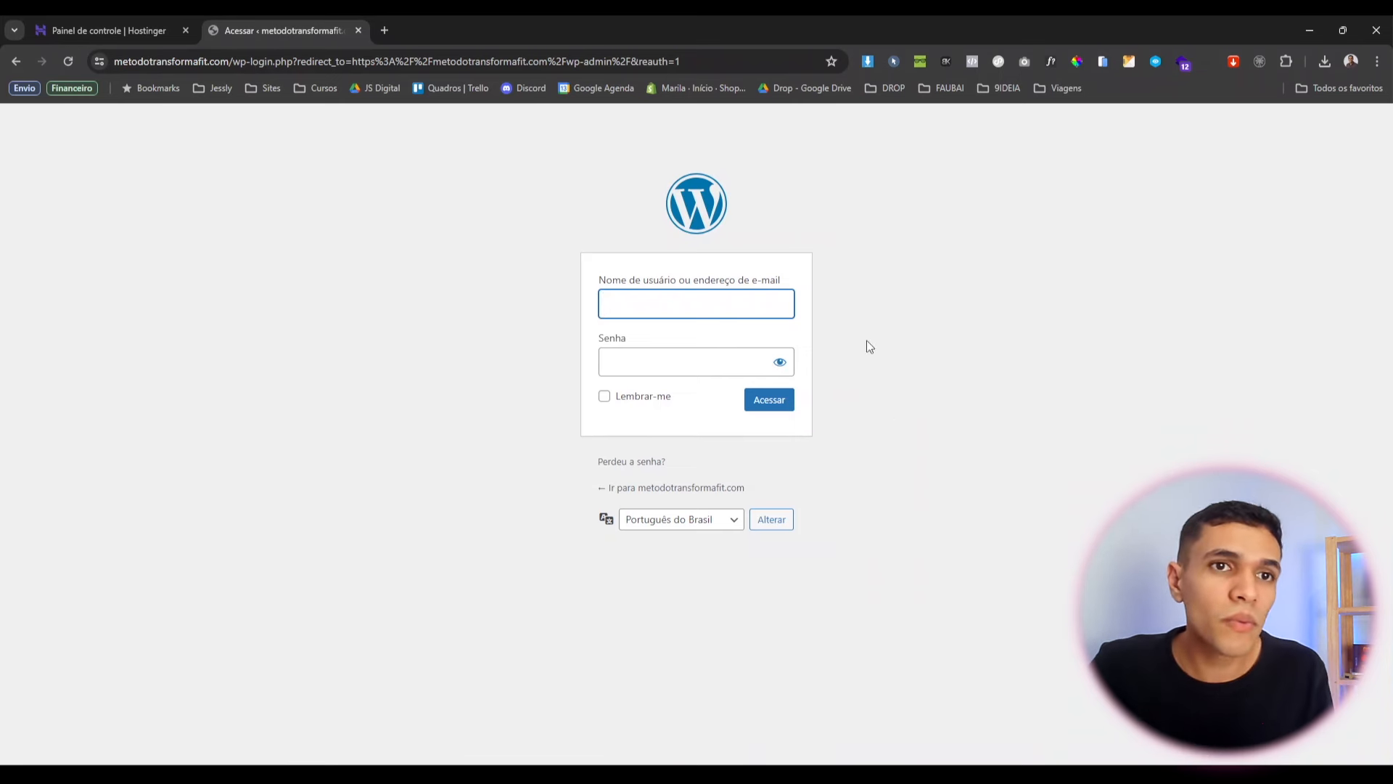
left_click(145, 26)
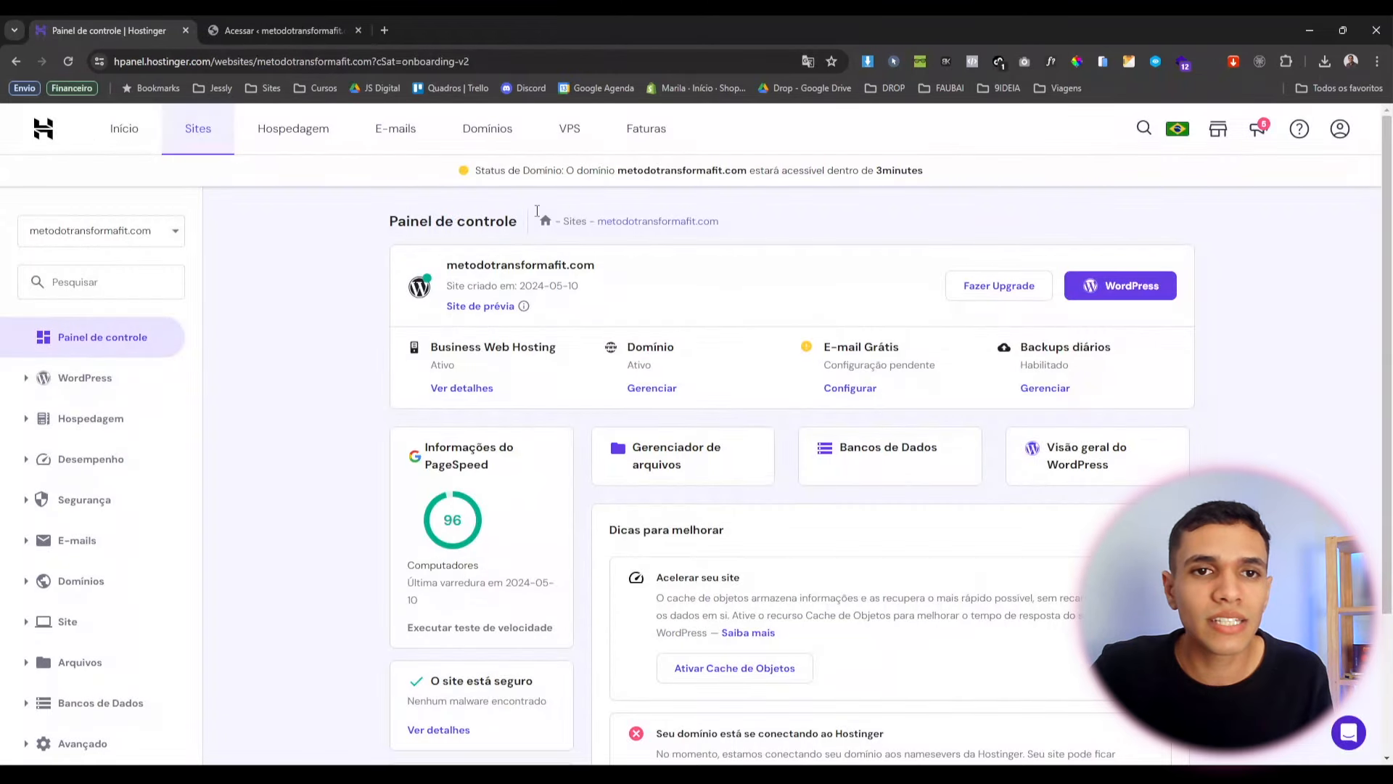
left_click(1145, 295)
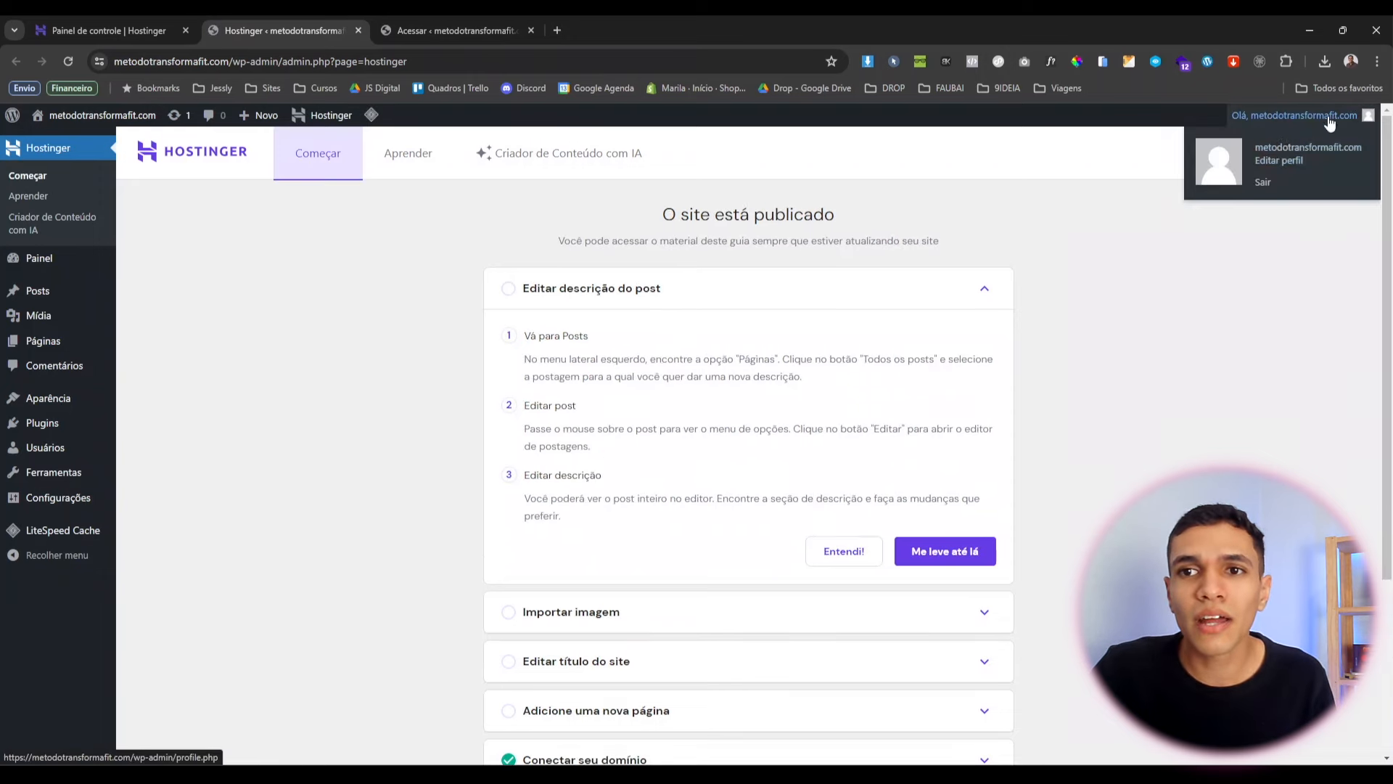
left_click(359, 31)
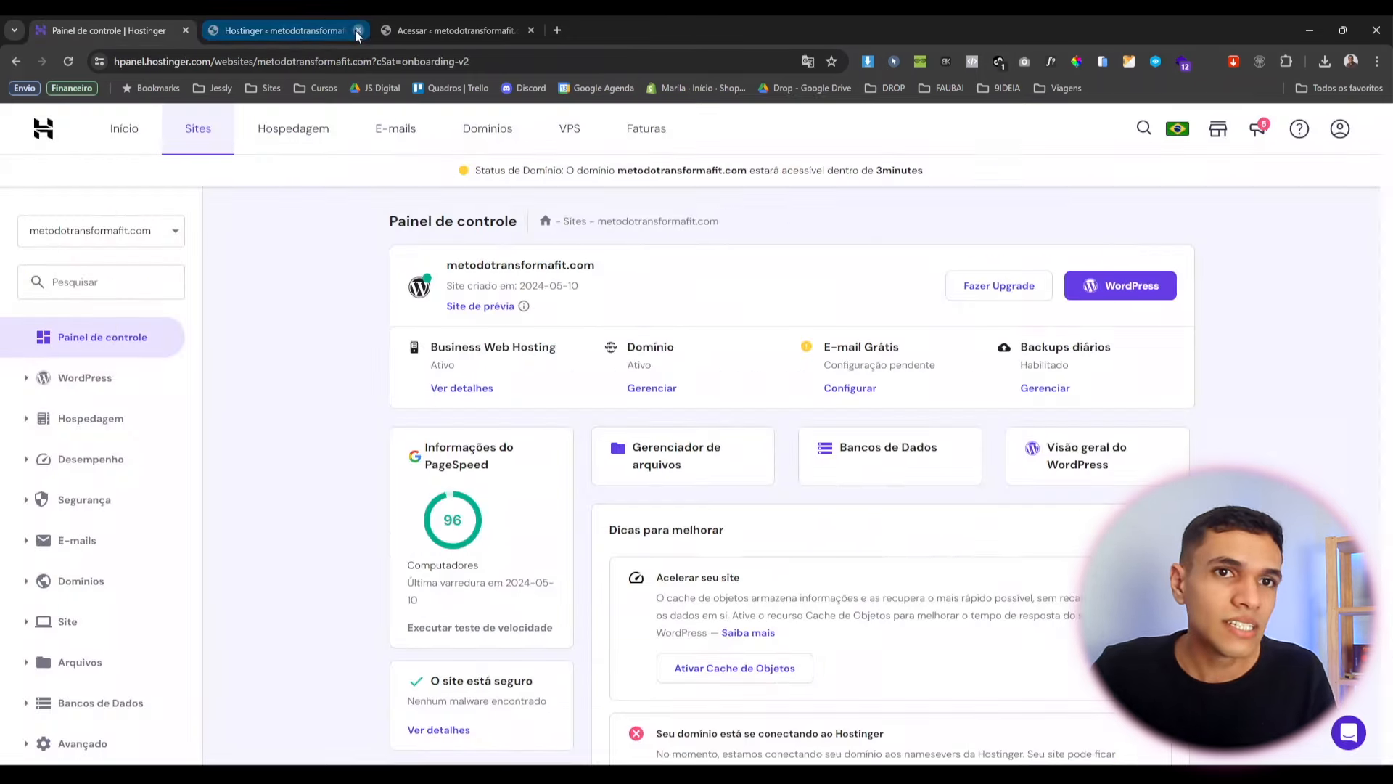
left_click(276, 22)
Log in with the saved username and the account password.
type("j")
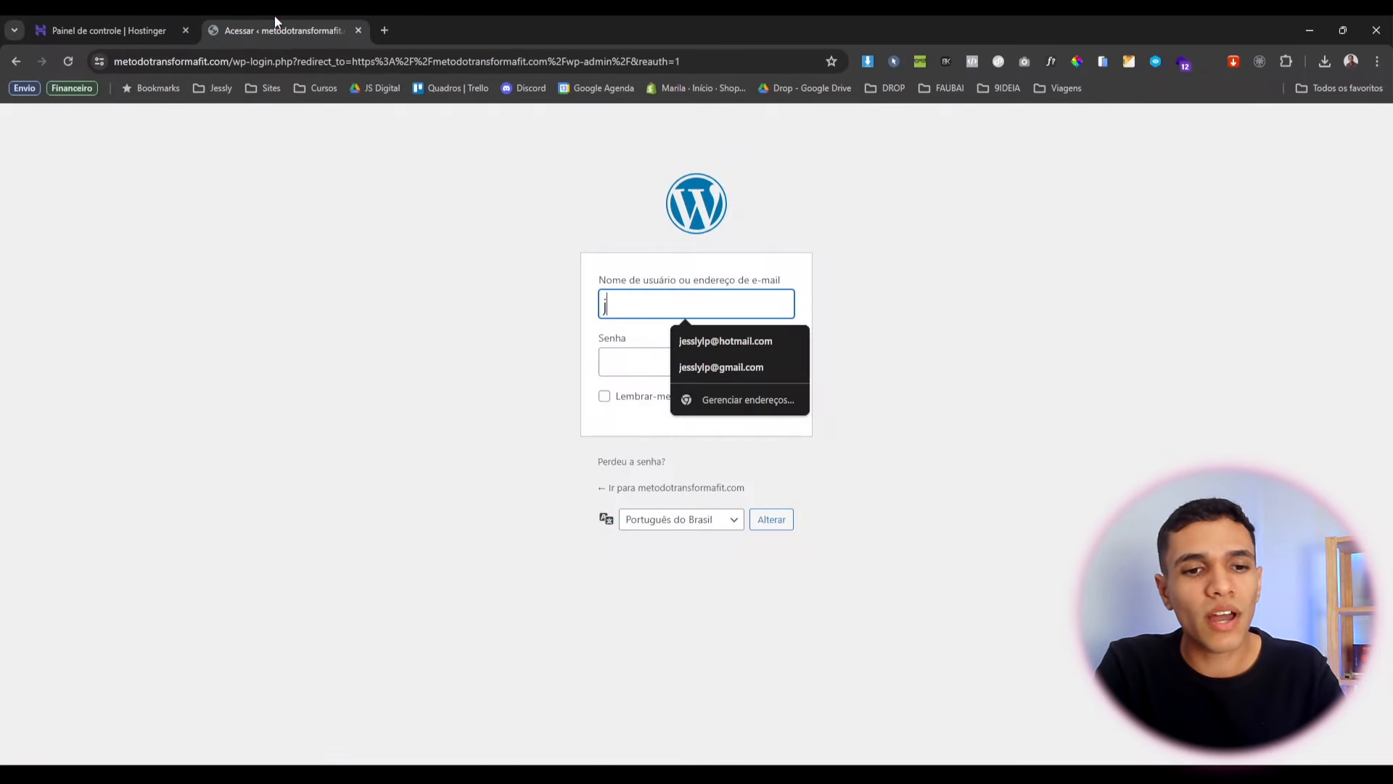
key("Down")
key("Down")
key("Return")
key("Tab")
type("••")
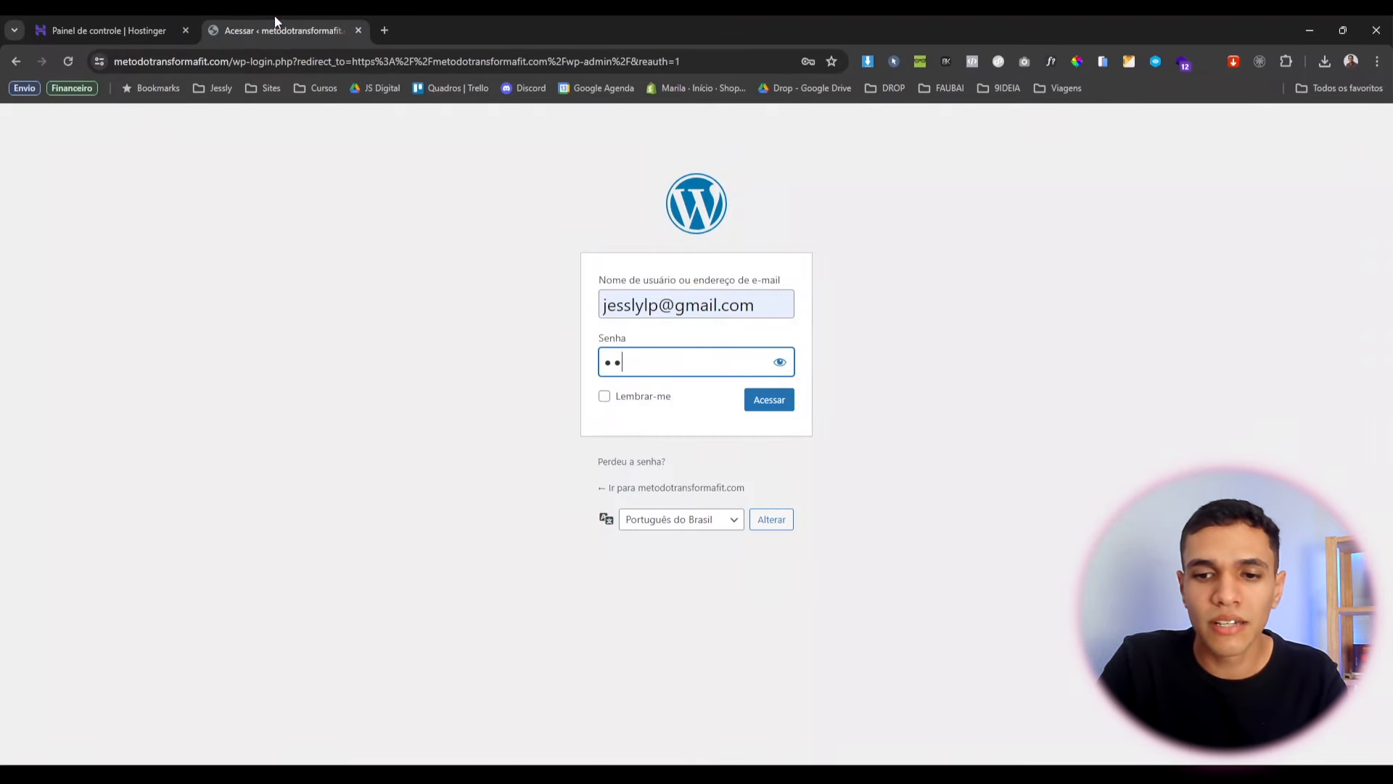
type("••••••••")
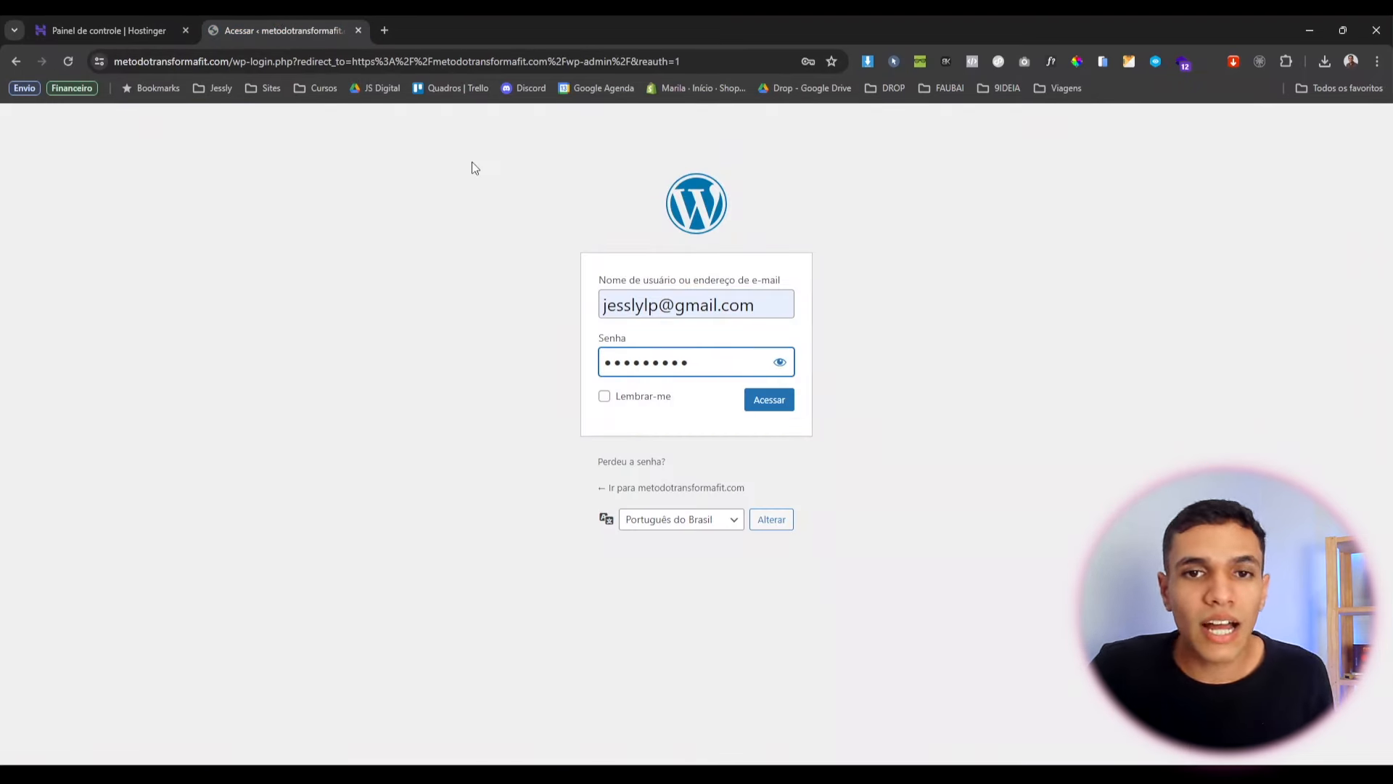
left_click(769, 405)
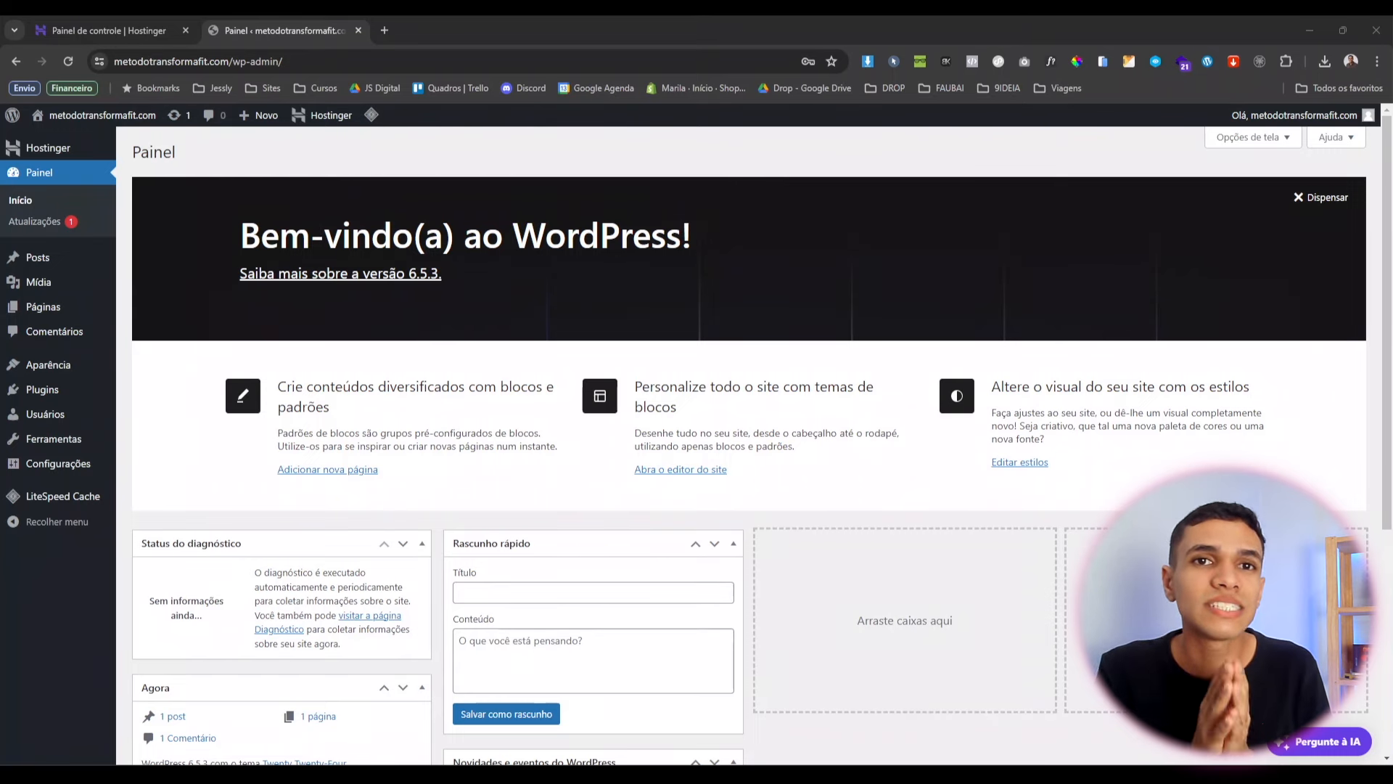
left_click(1010, 496)
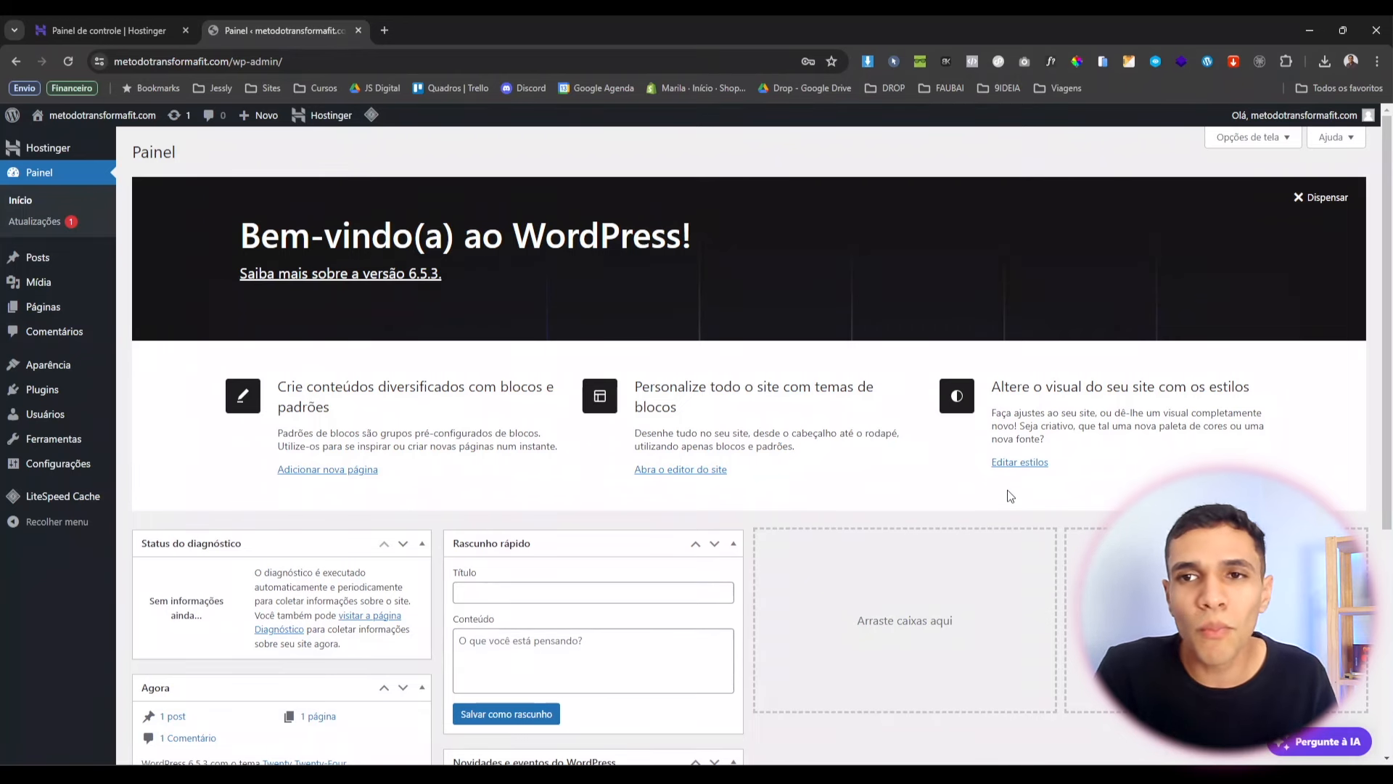
scroll(522, 271, "down", 1)
scroll(572, 333, "up", 2)
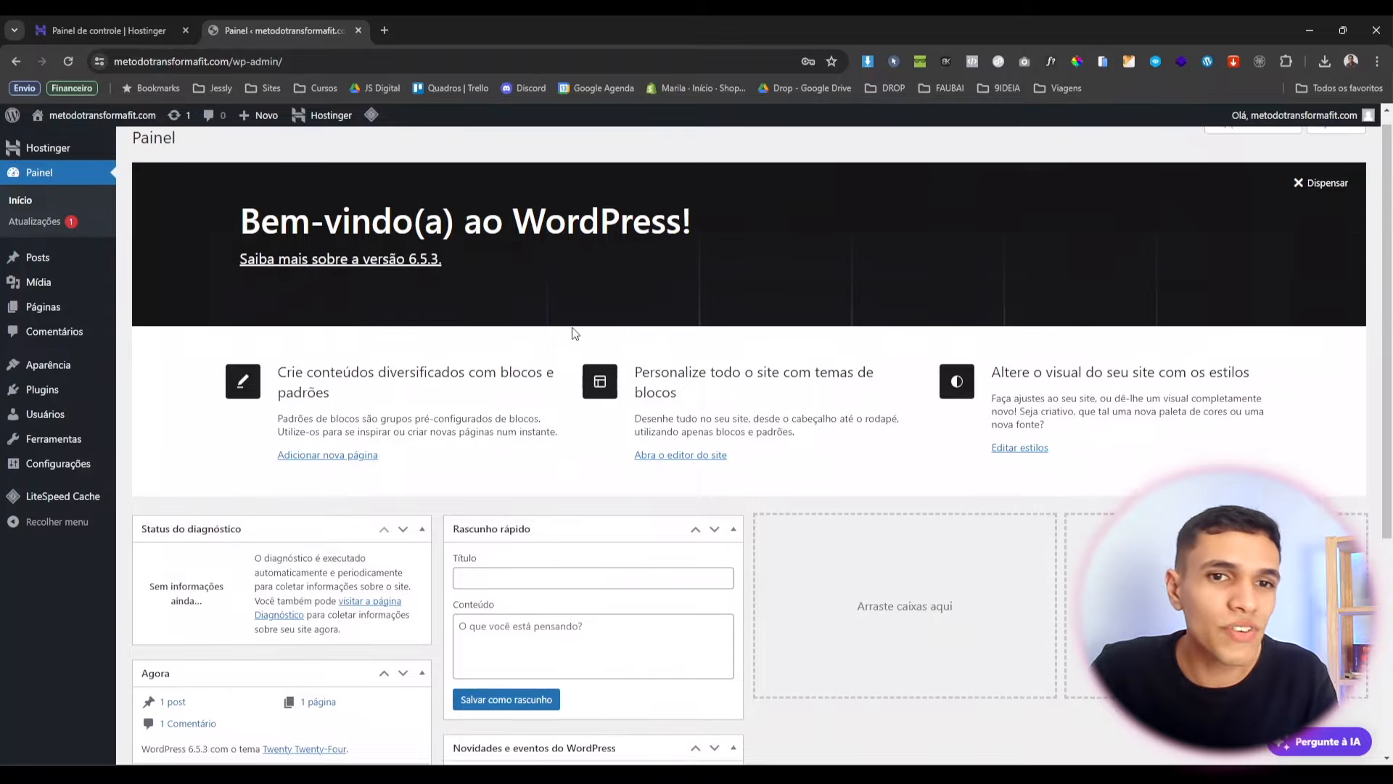
scroll(572, 333, "down", 4)
scroll(577, 375, "up", 4)
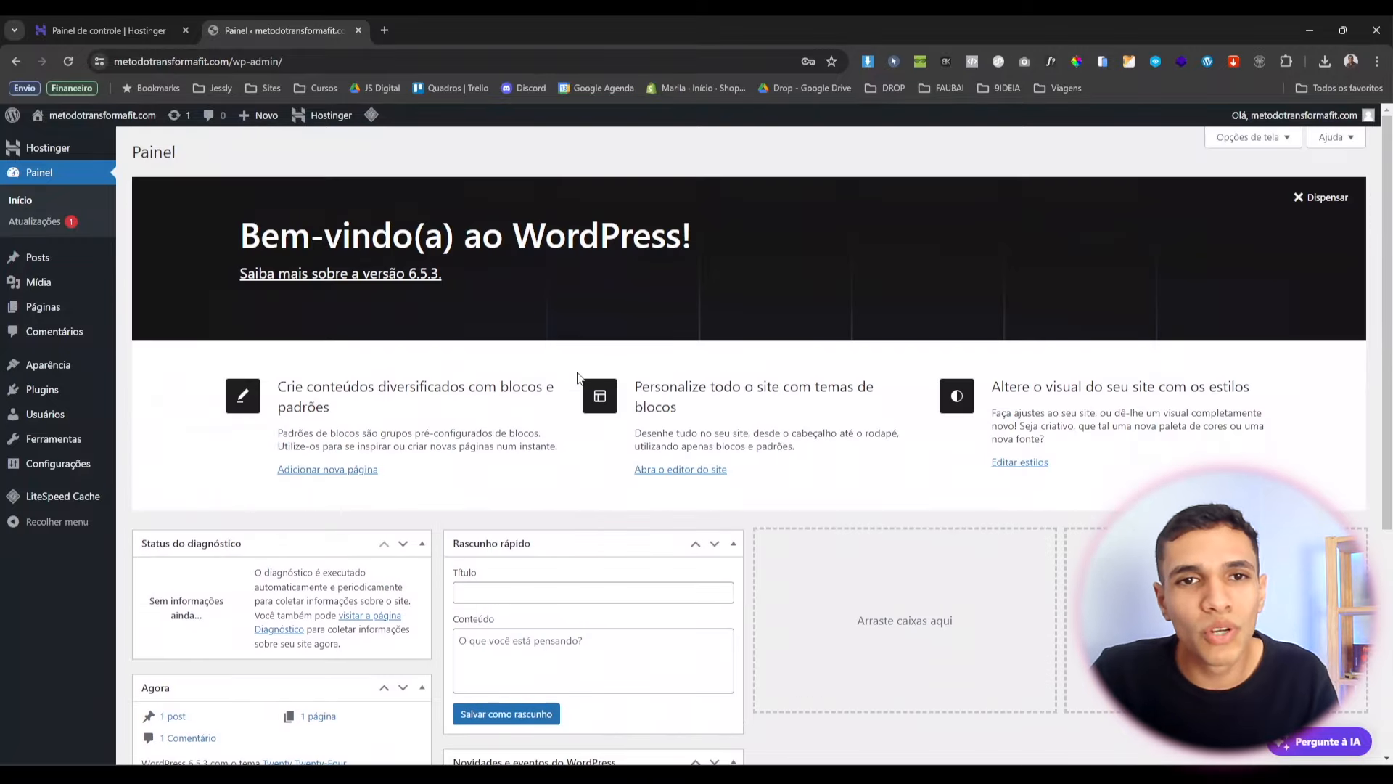
left_click(75, 152)
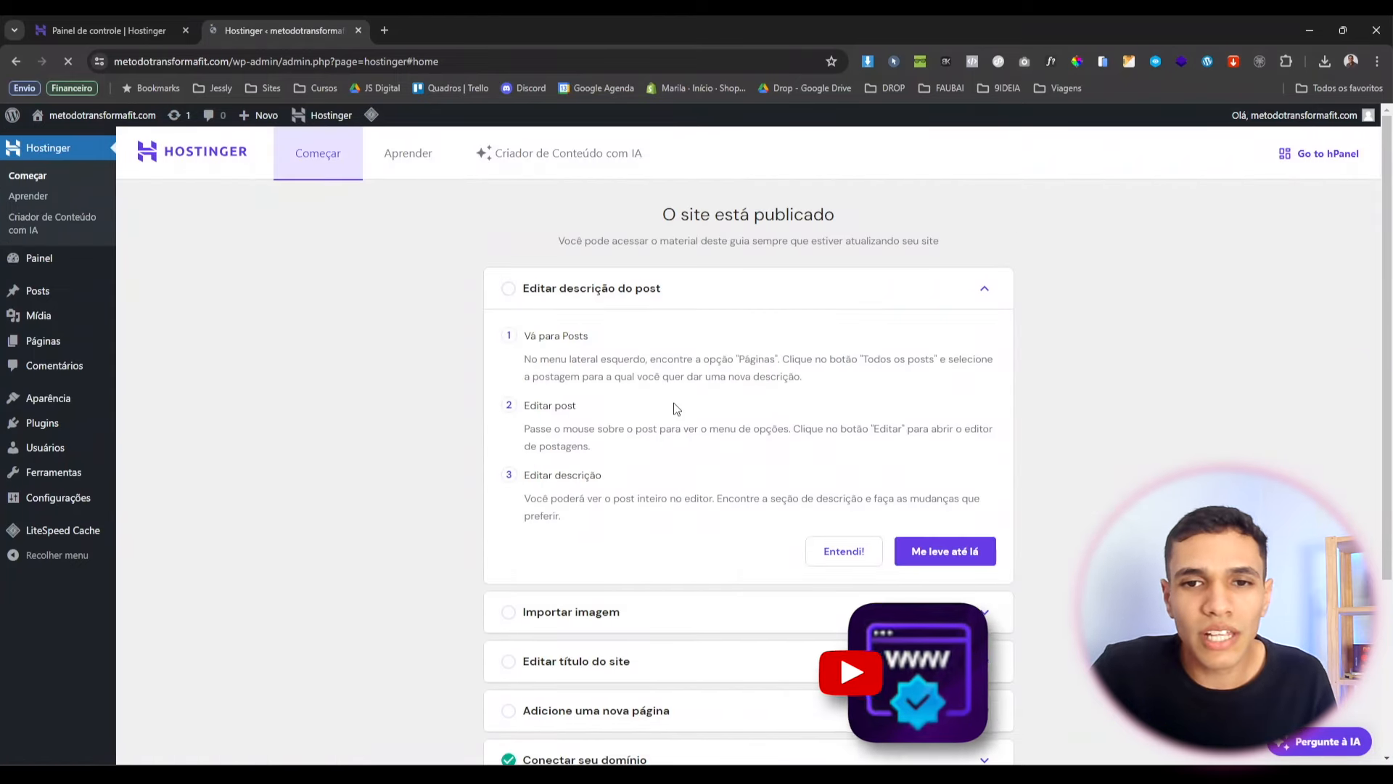
mouse_move(45, 266)
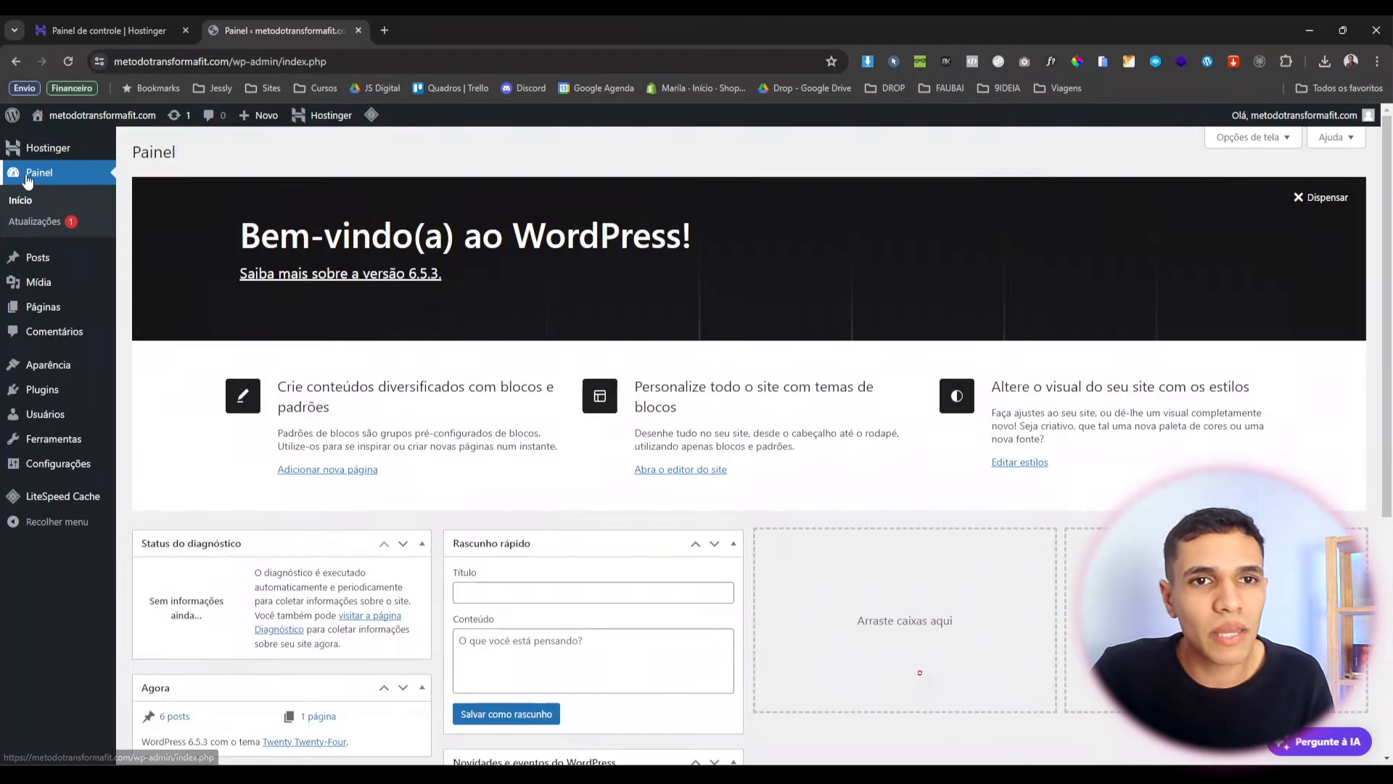
scroll(694, 439, "down", 3)
scroll(695, 439, "up", 3)
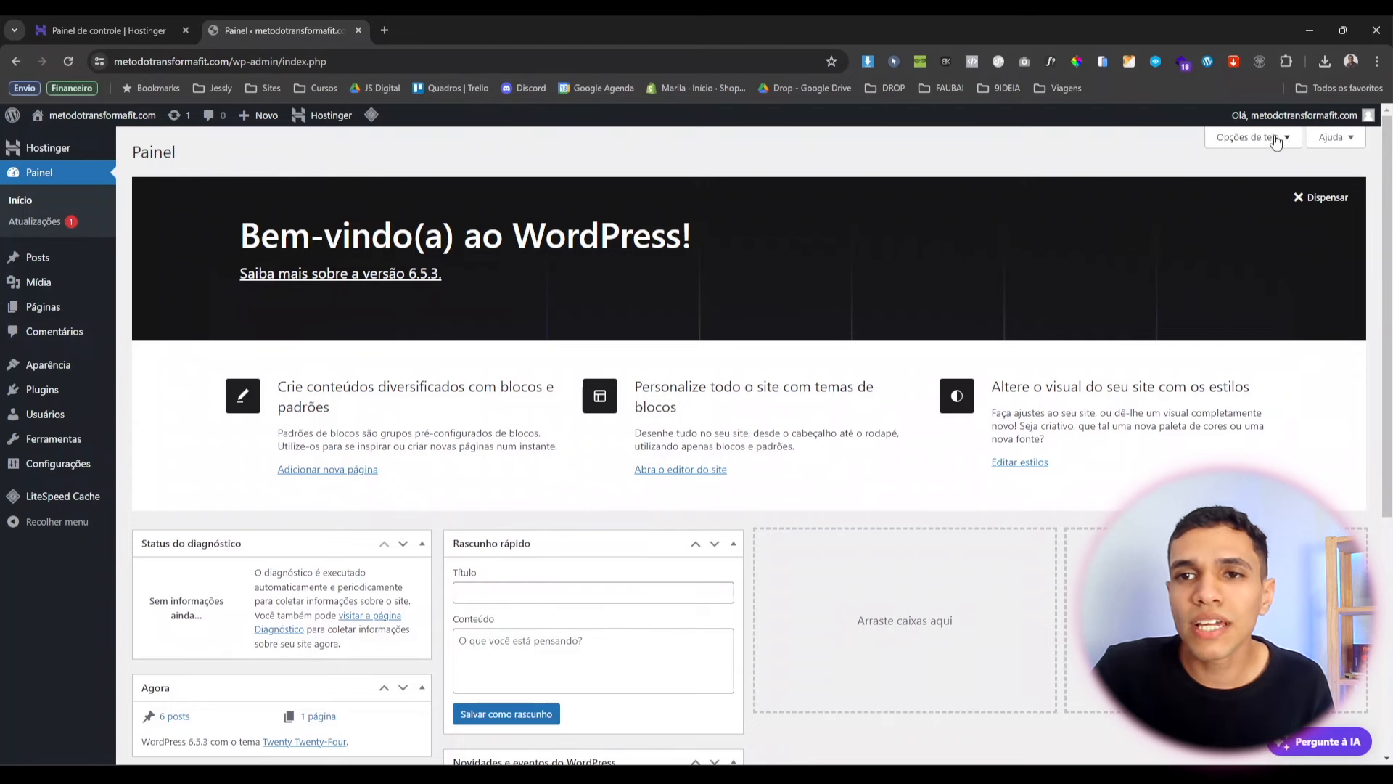
Untick all six dashboard boxes in Opções de tela, from Status do diagnóstico to the welcome panel.
left_click(1250, 138)
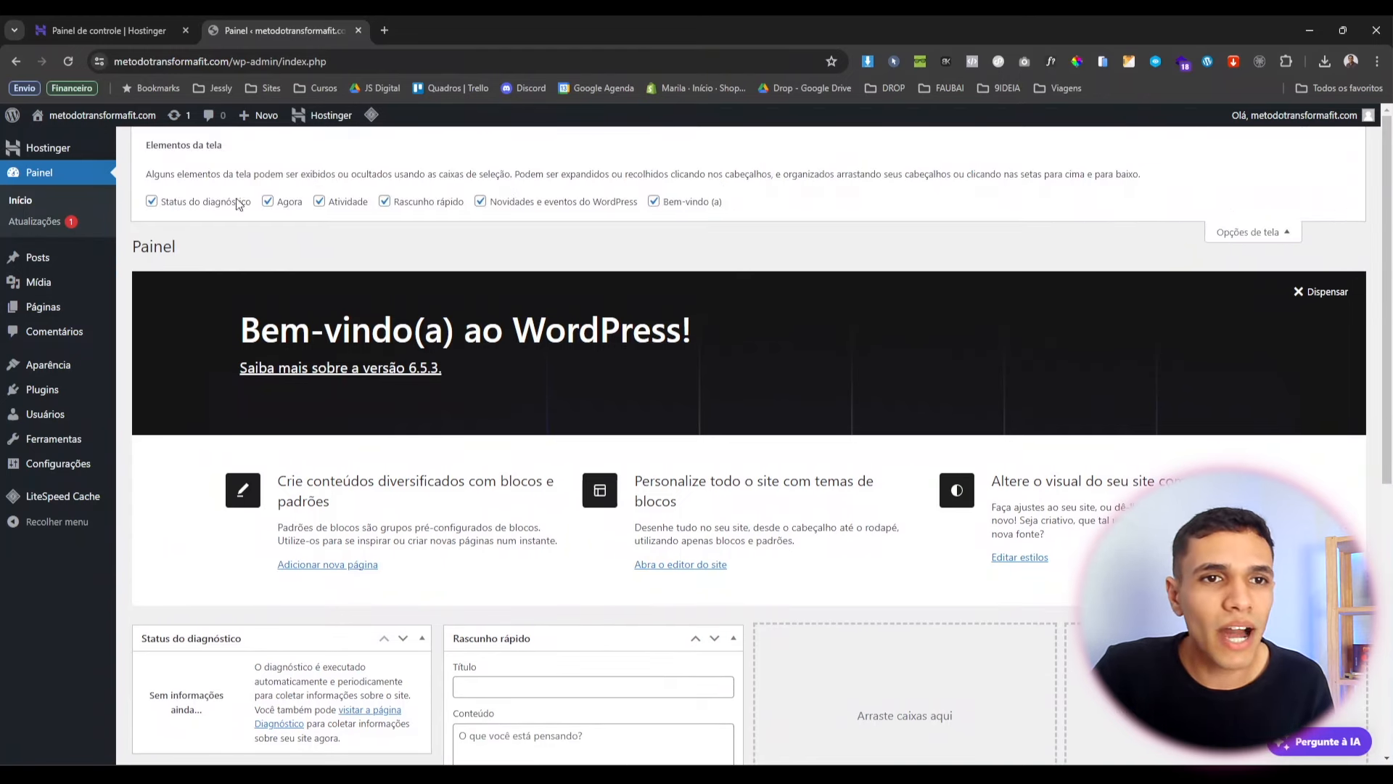
left_click(238, 203)
left_click(289, 202)
left_click(345, 203)
left_click(396, 202)
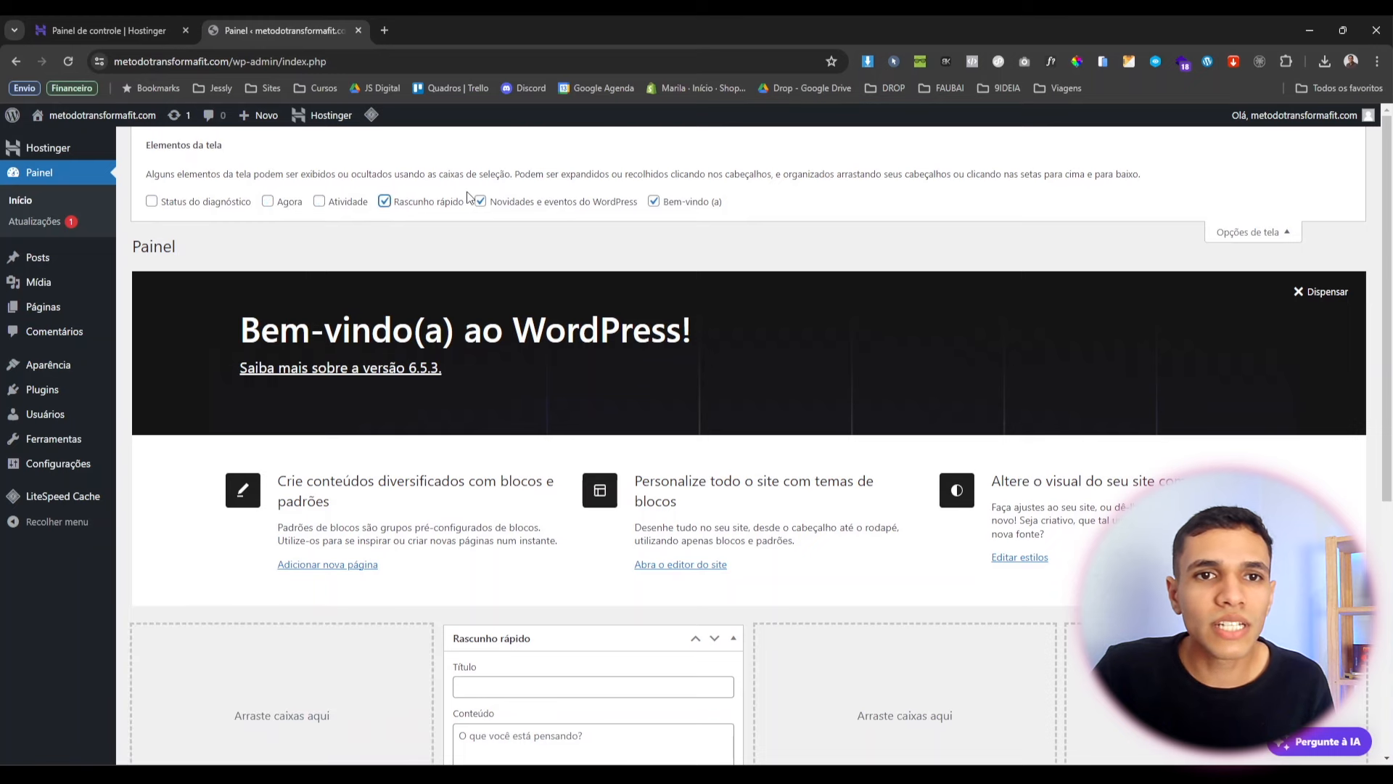
left_click(481, 201)
left_click(653, 201)
left_click(1240, 232)
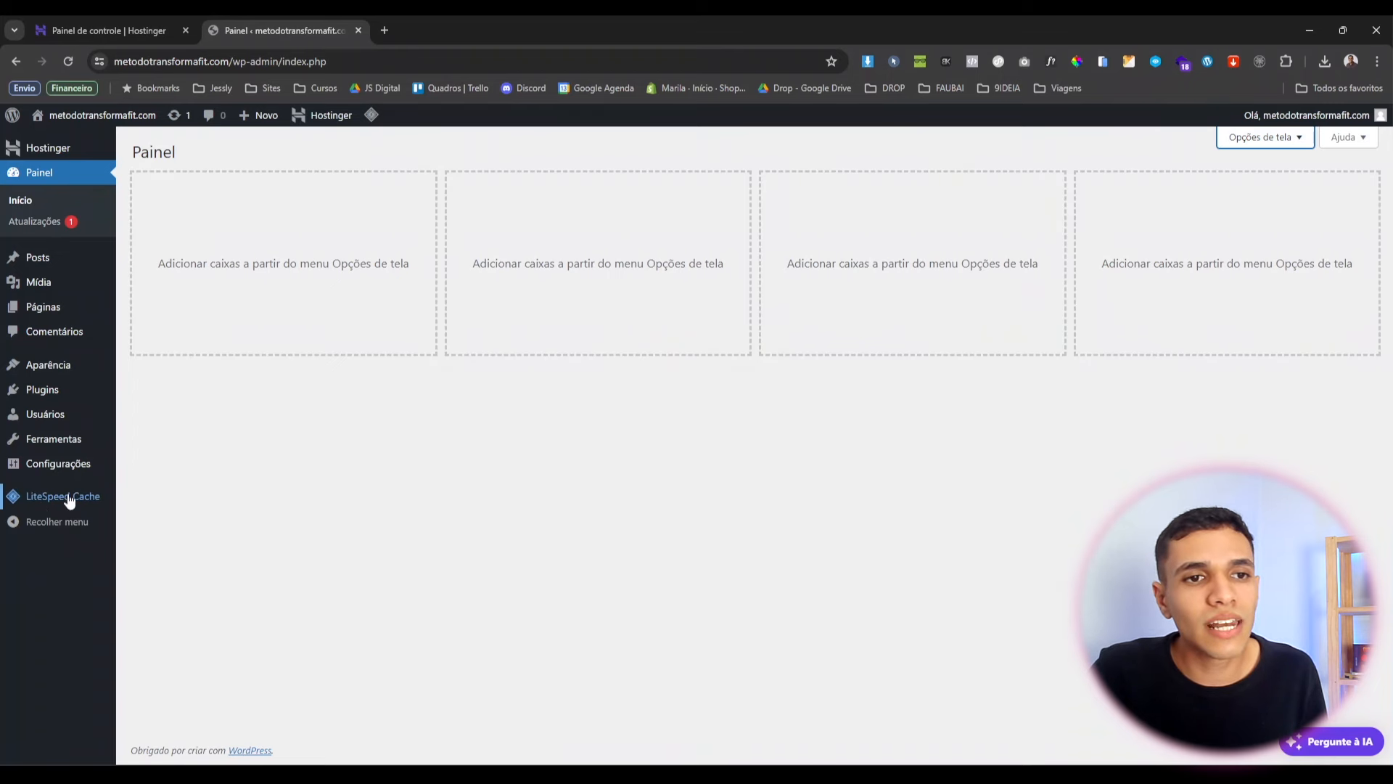
mouse_move(47, 501)
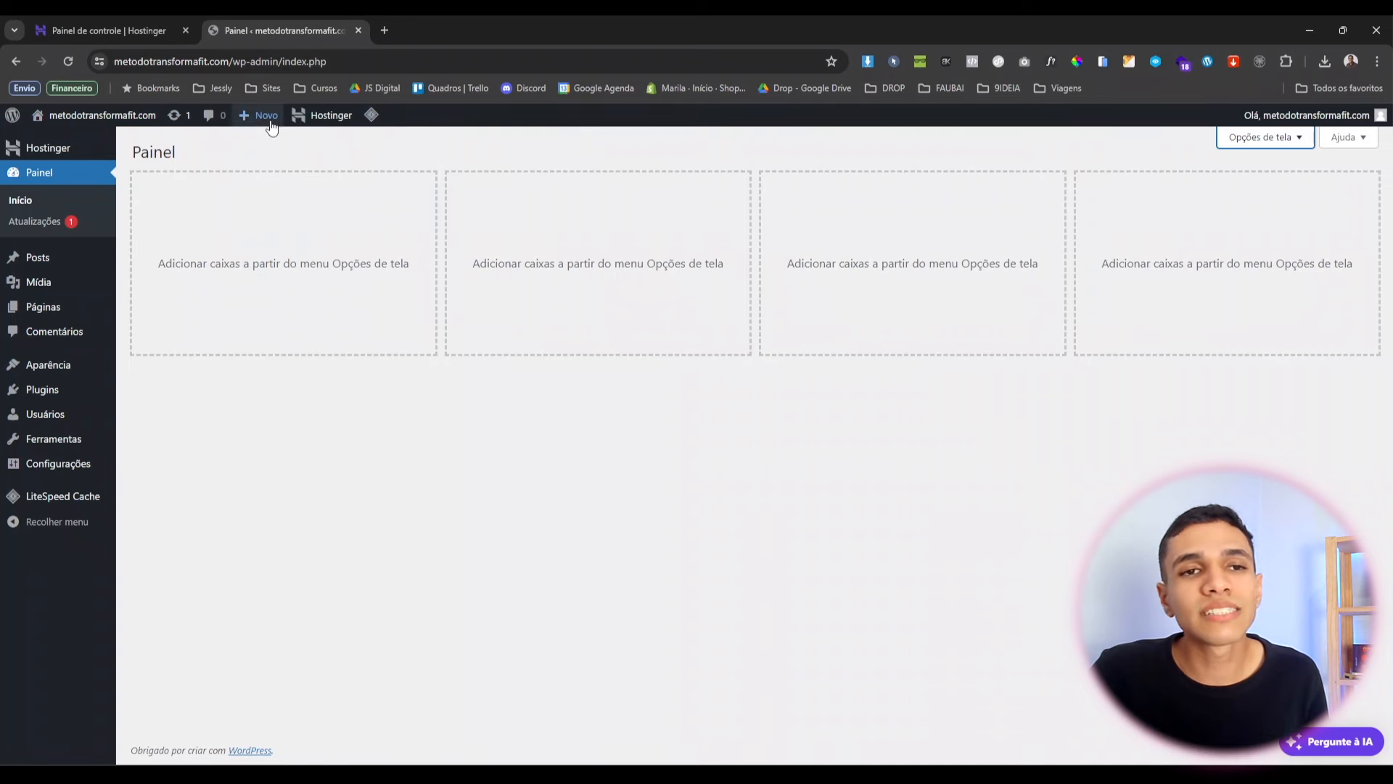
mouse_move(268, 125)
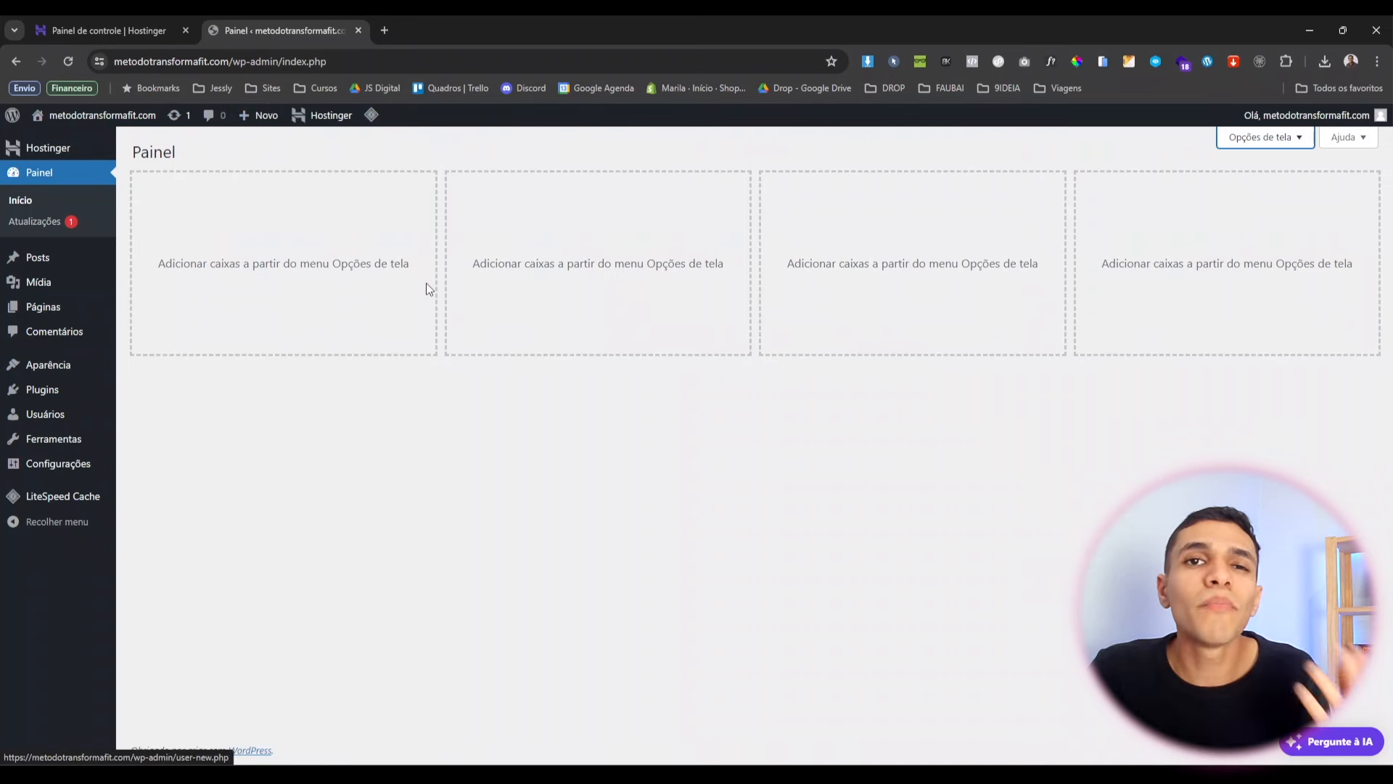
mouse_move(41, 315)
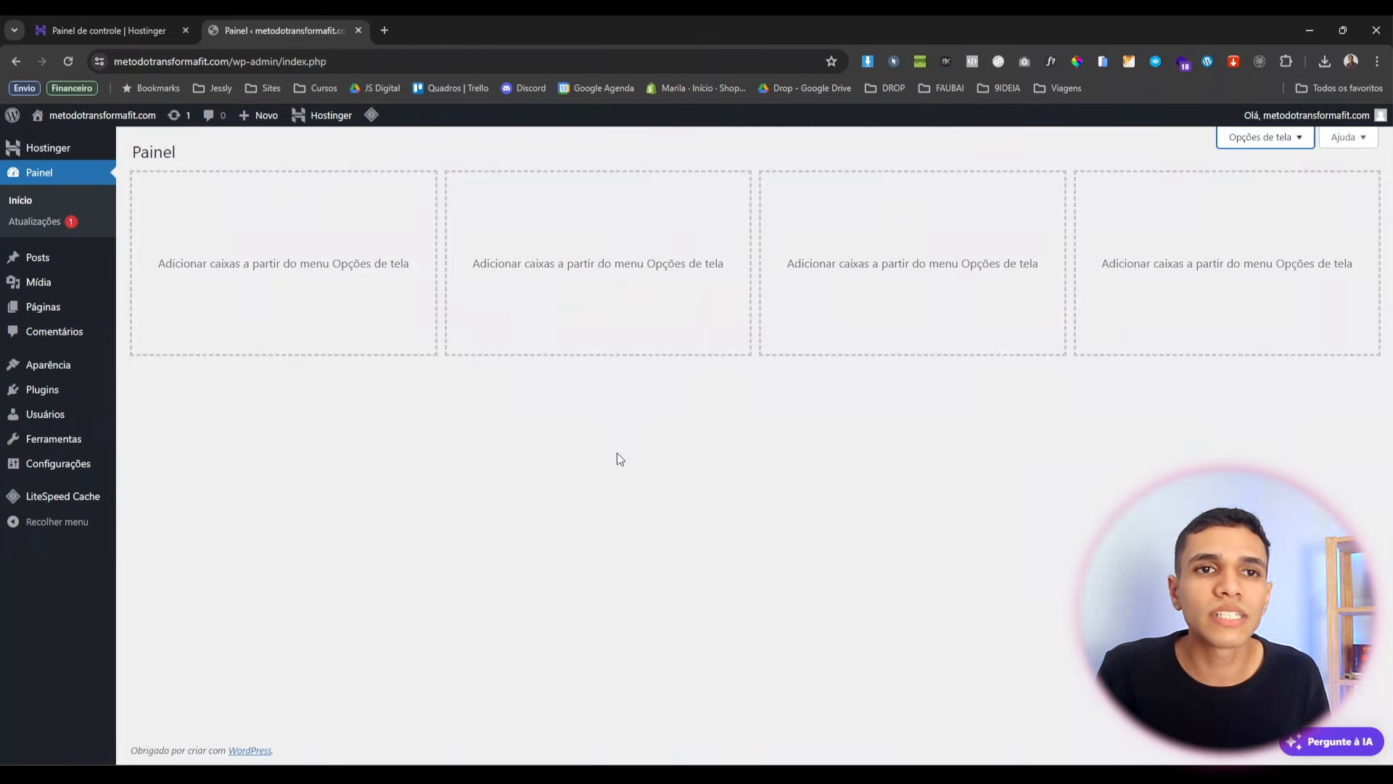
Update the LiteSpeed Cache pt_BR translation, then go to the Posts list.
left_click(36, 222)
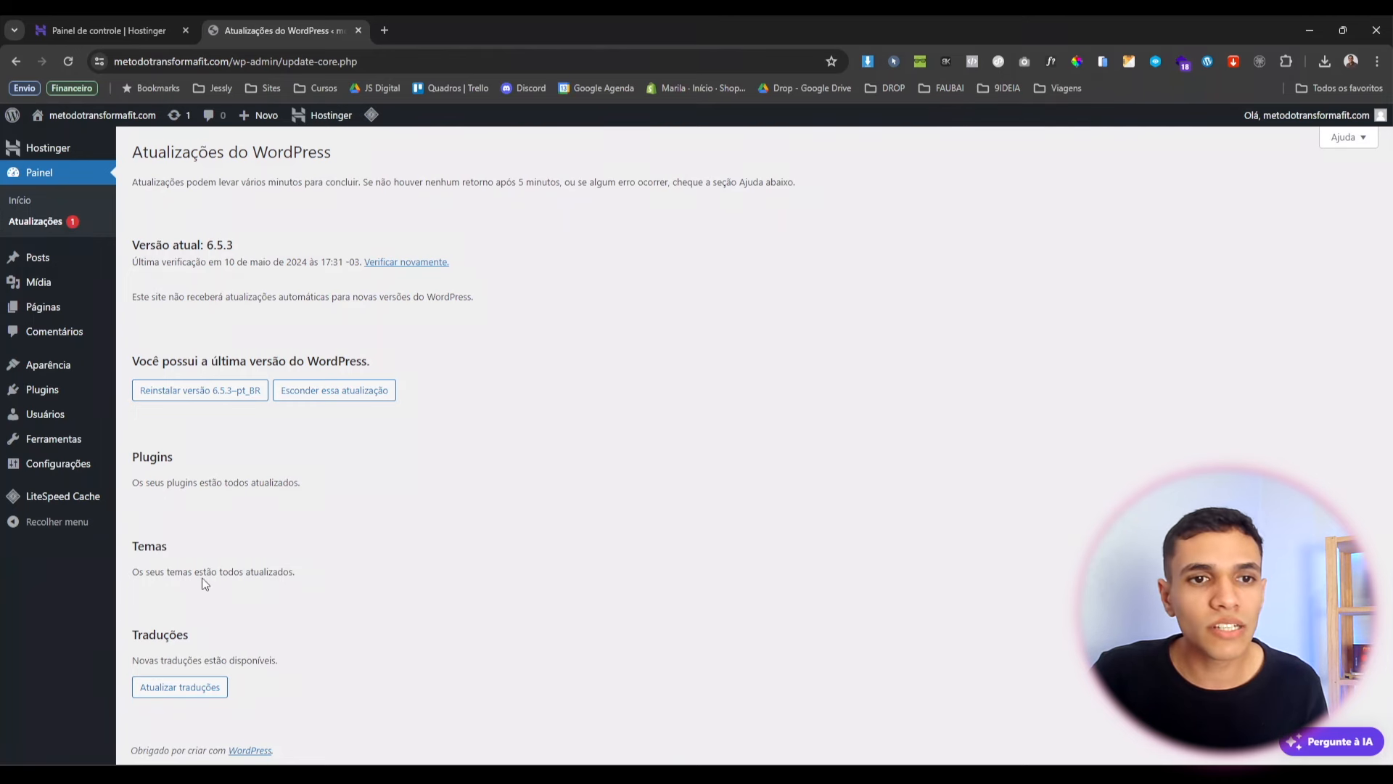
left_click(167, 694)
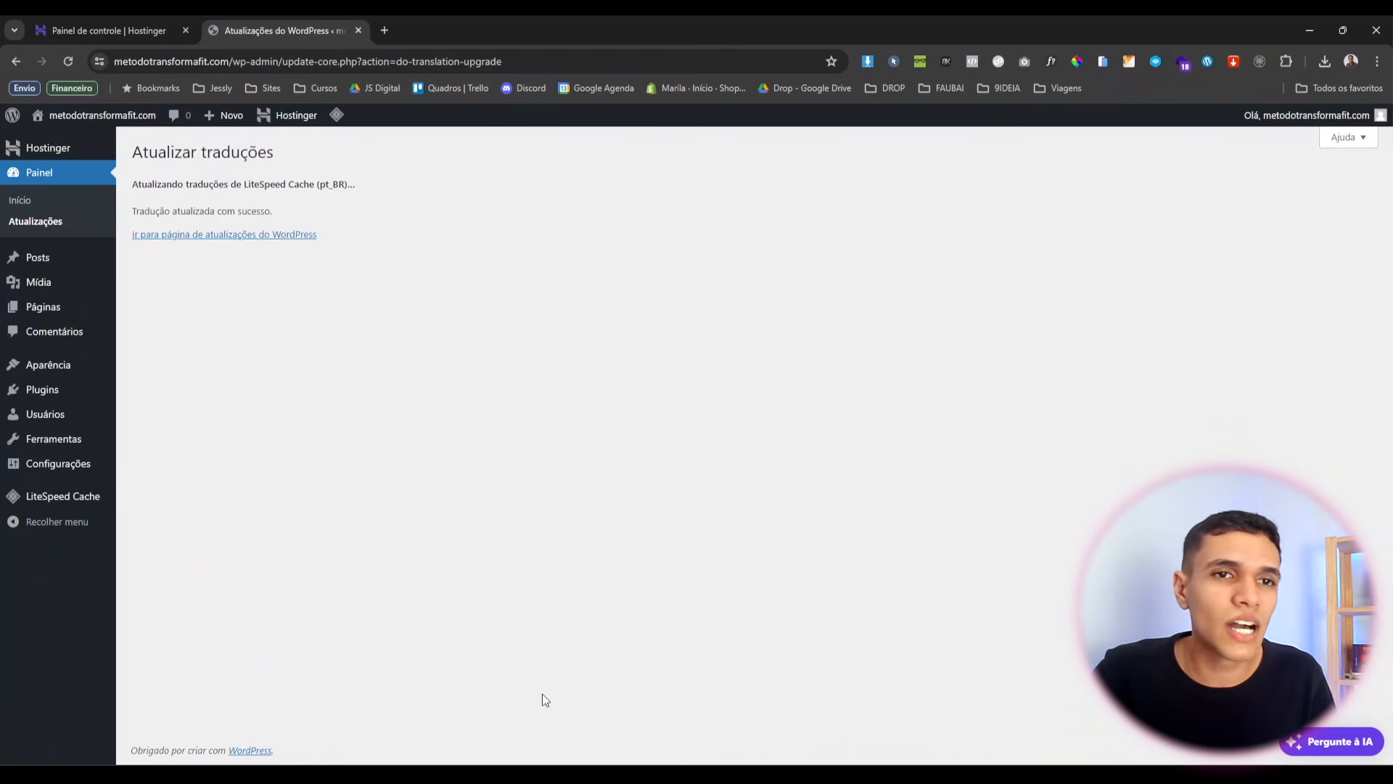
left_click_drag(206, 196, 209, 211)
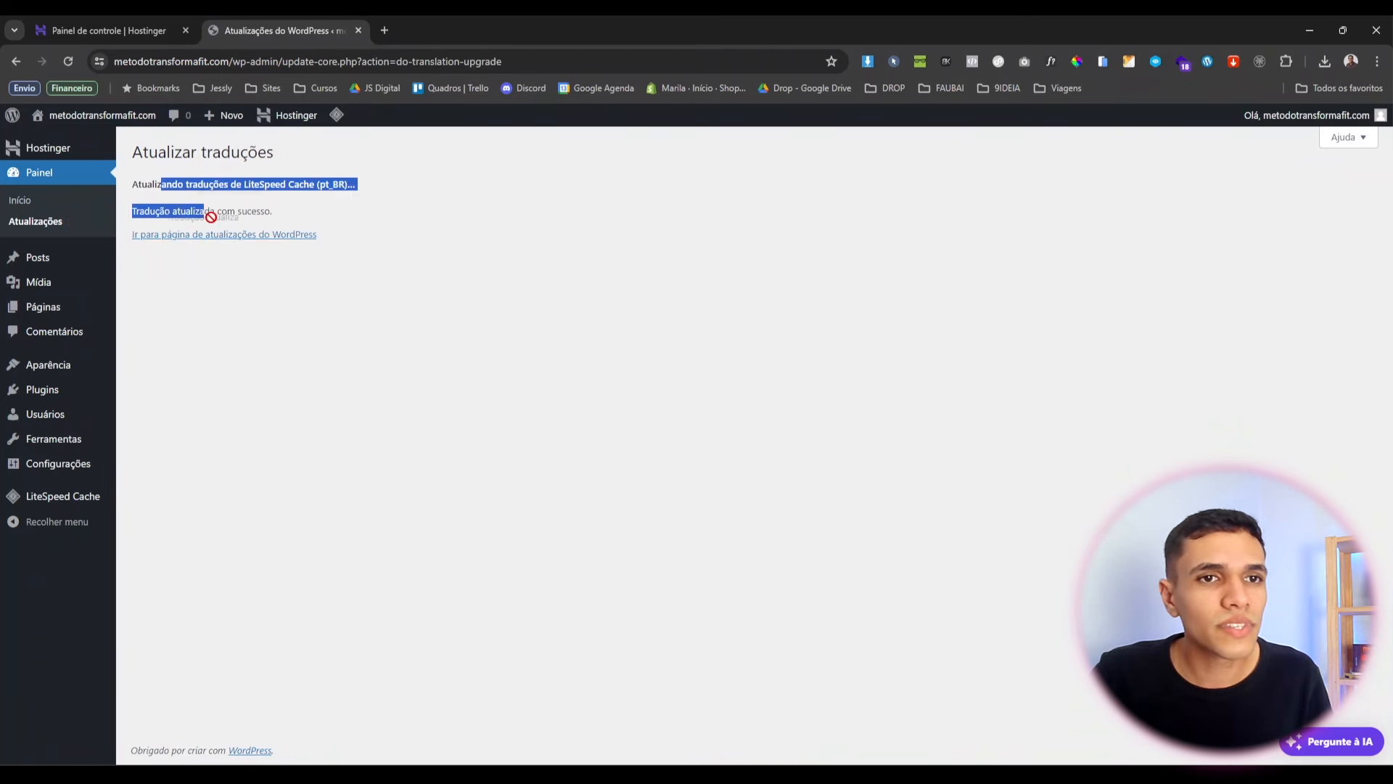
left_click(264, 268)
left_click(188, 237)
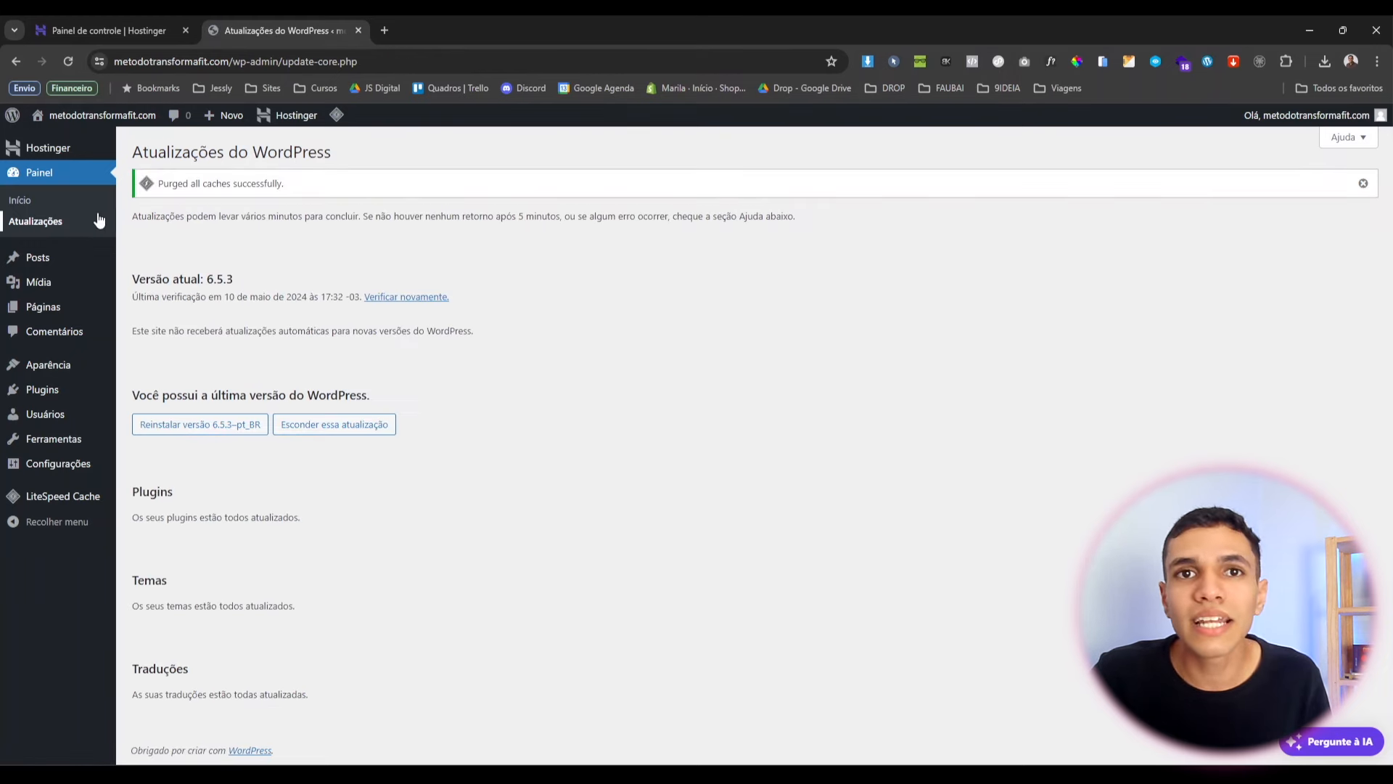
left_click(37, 260)
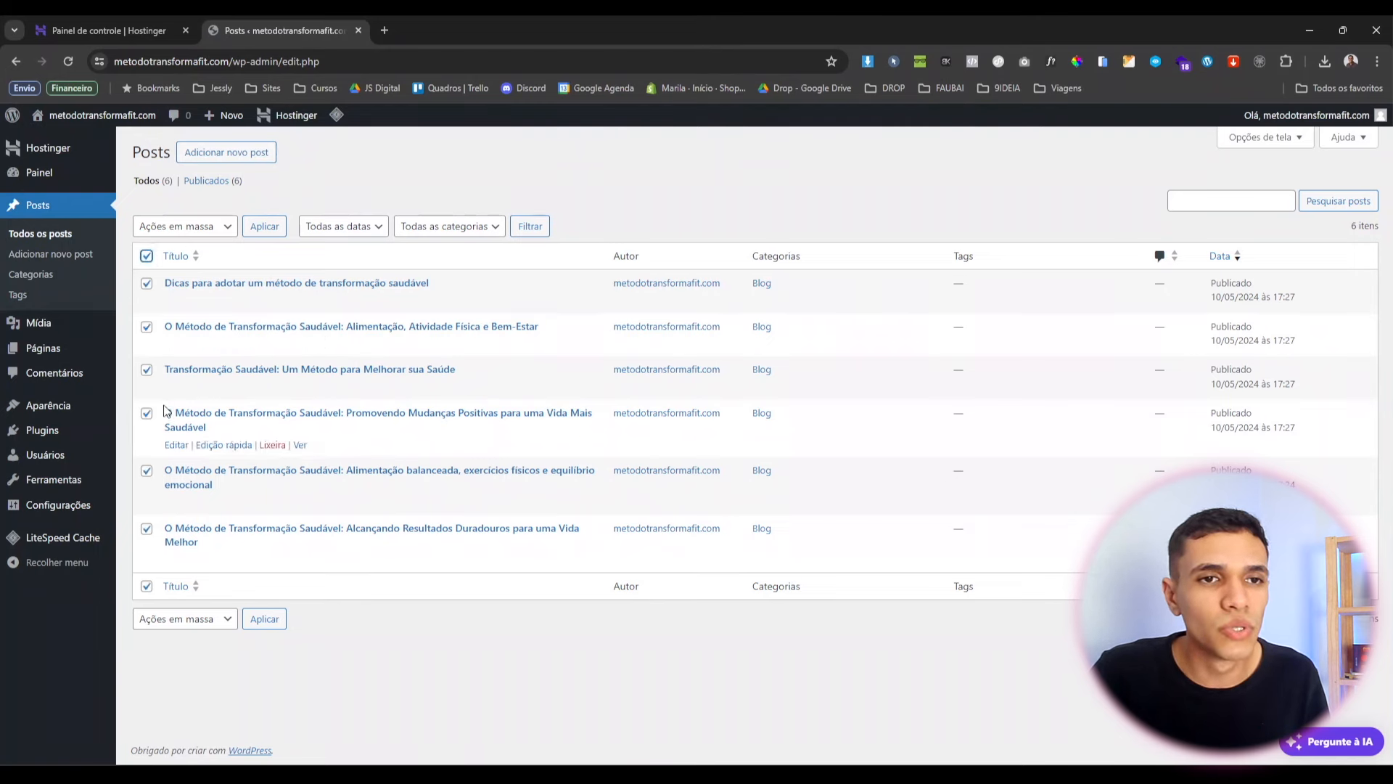
Bulk-move all six posts to the trash with Mover para lixeira, then check the media library.
left_click(194, 230)
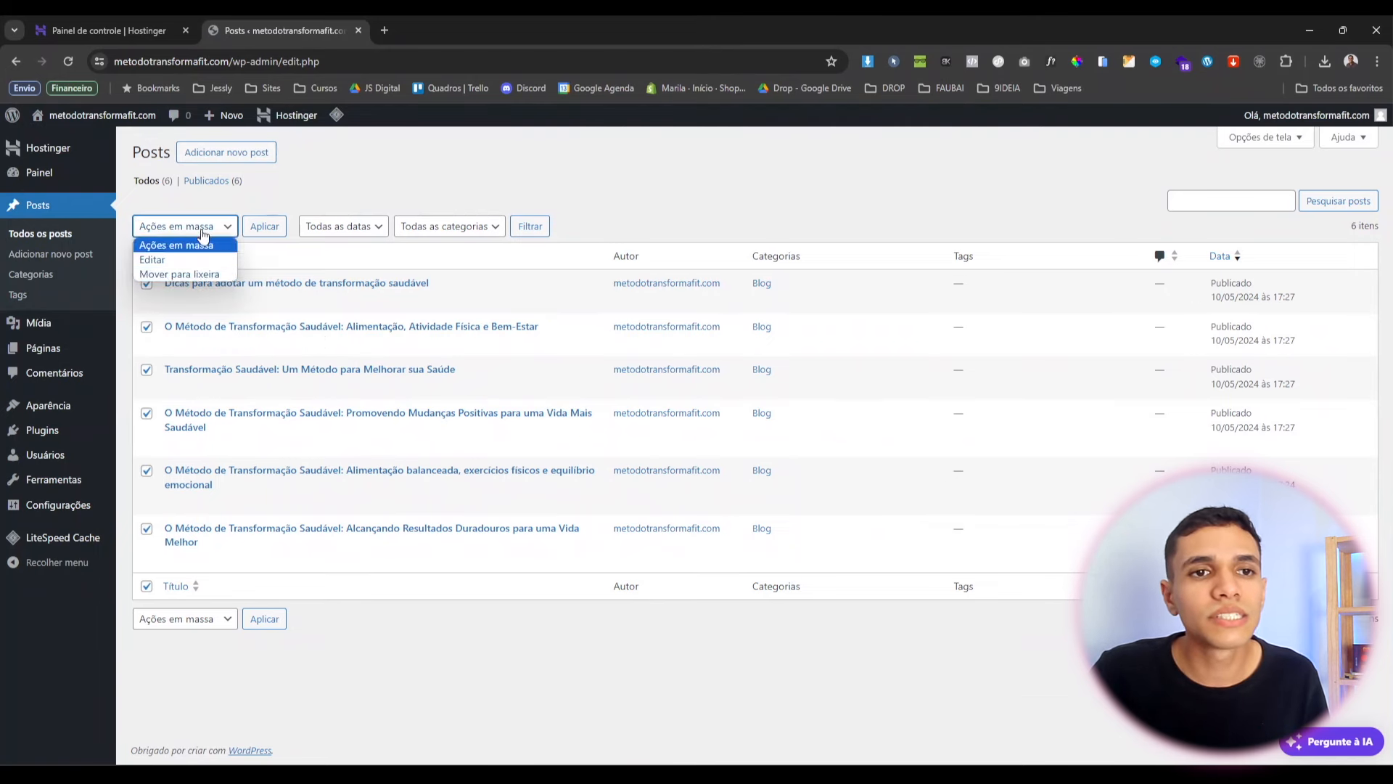
left_click(197, 282)
left_click(264, 227)
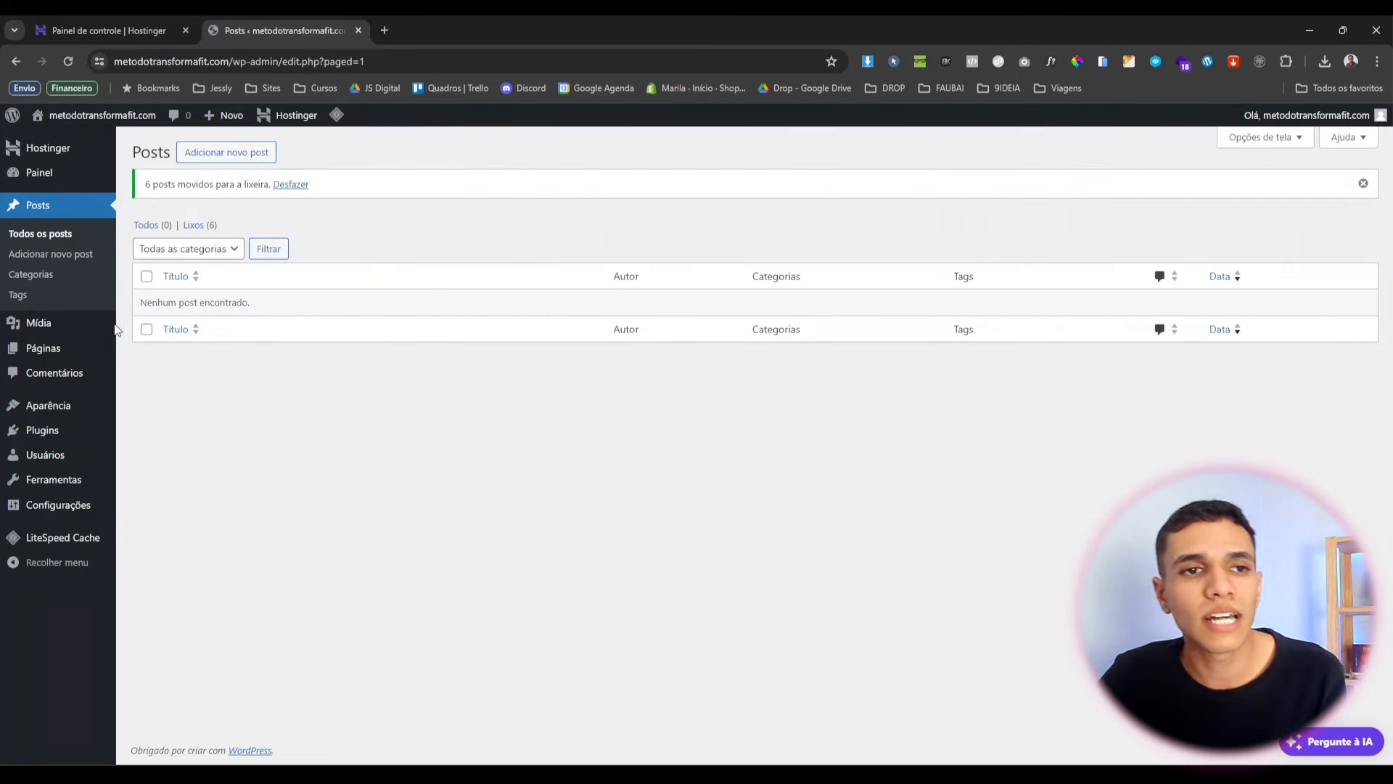
left_click(82, 322)
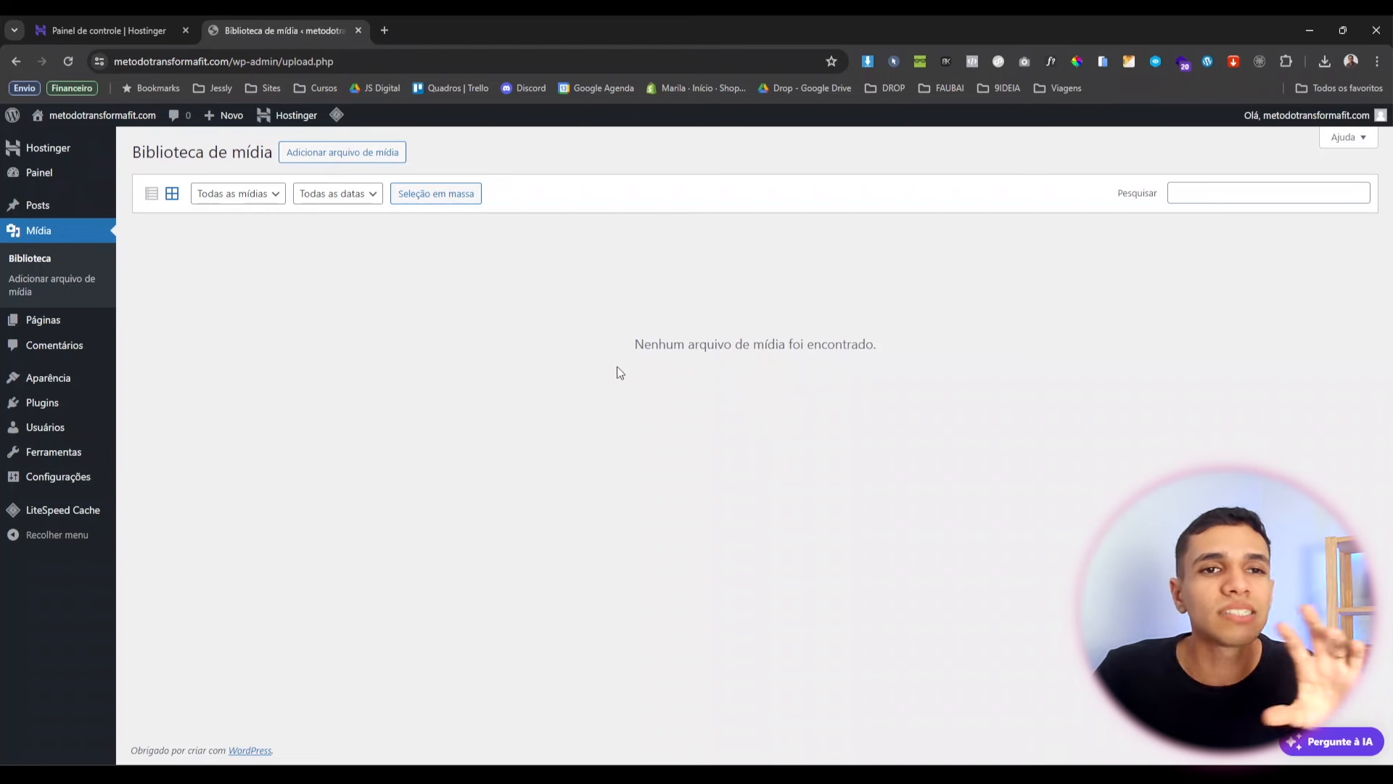
Trash the Página de exemplo page from the Pages list.
left_click(56, 324)
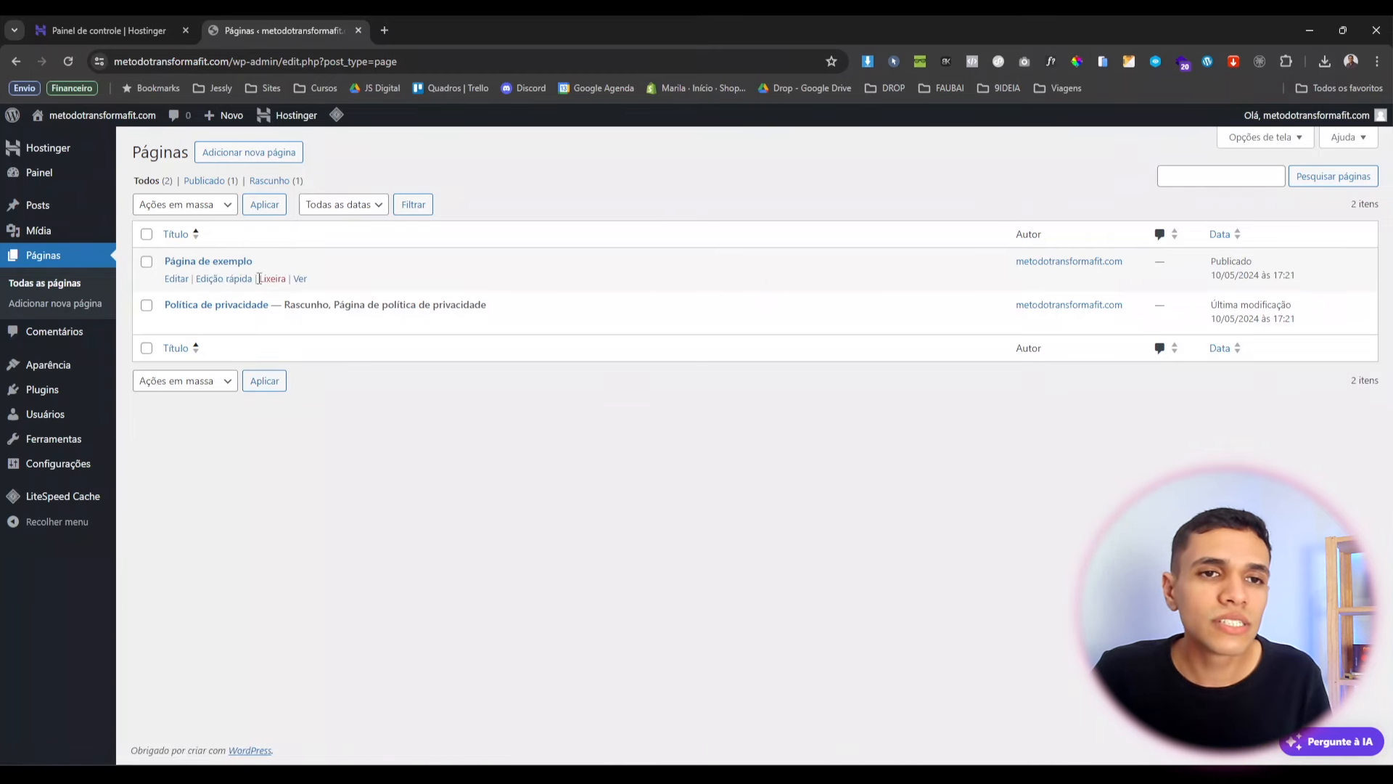
left_click(266, 283)
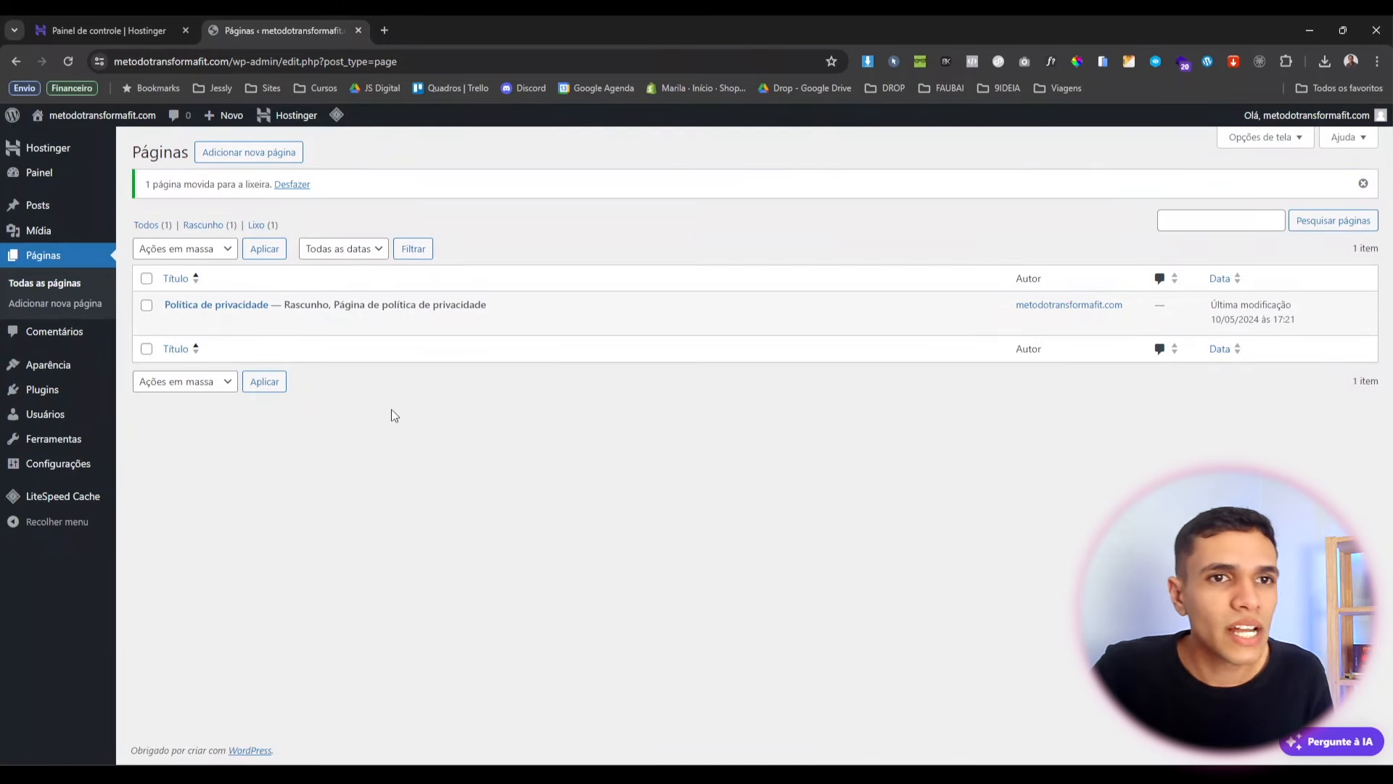
left_click(236, 160)
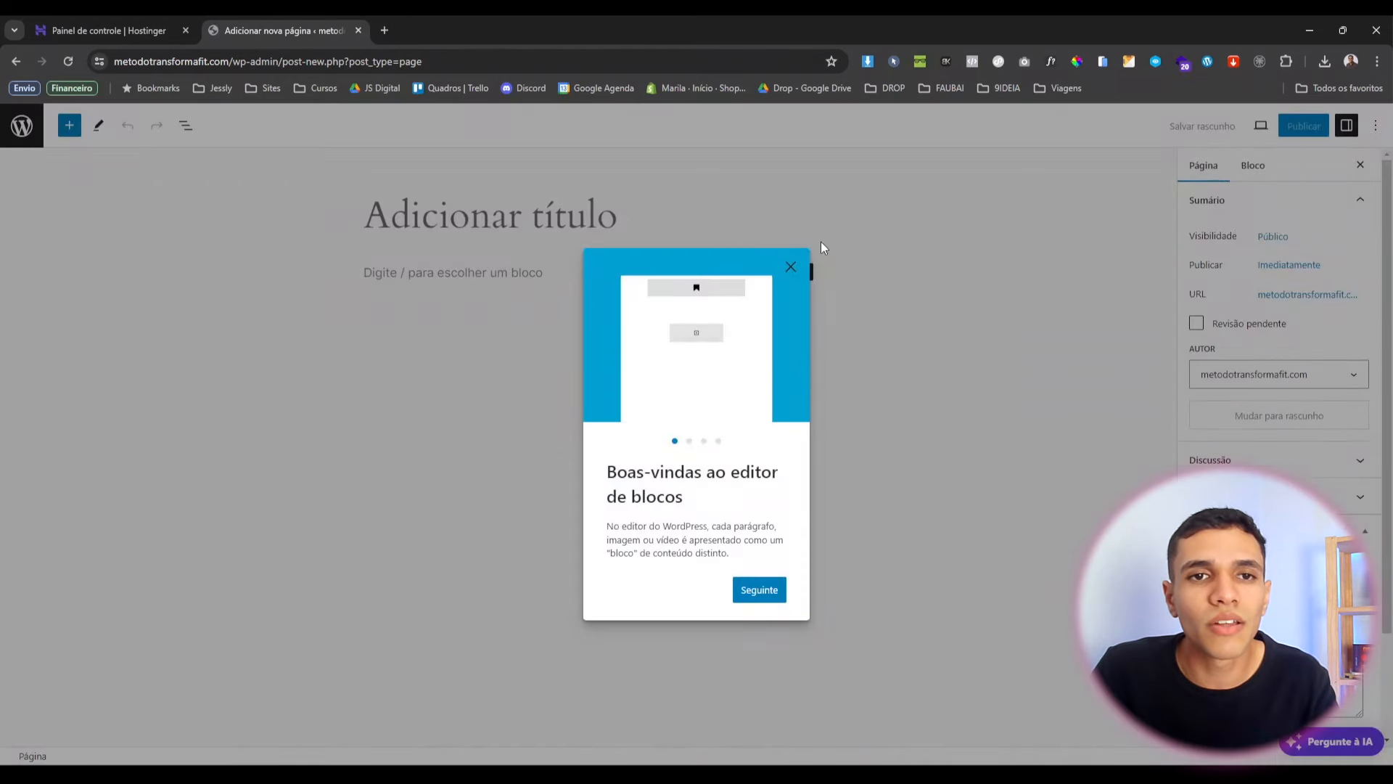
Skip the welcome tips and pattern chooser and title the blank page 'Home'.
left_click(790, 268)
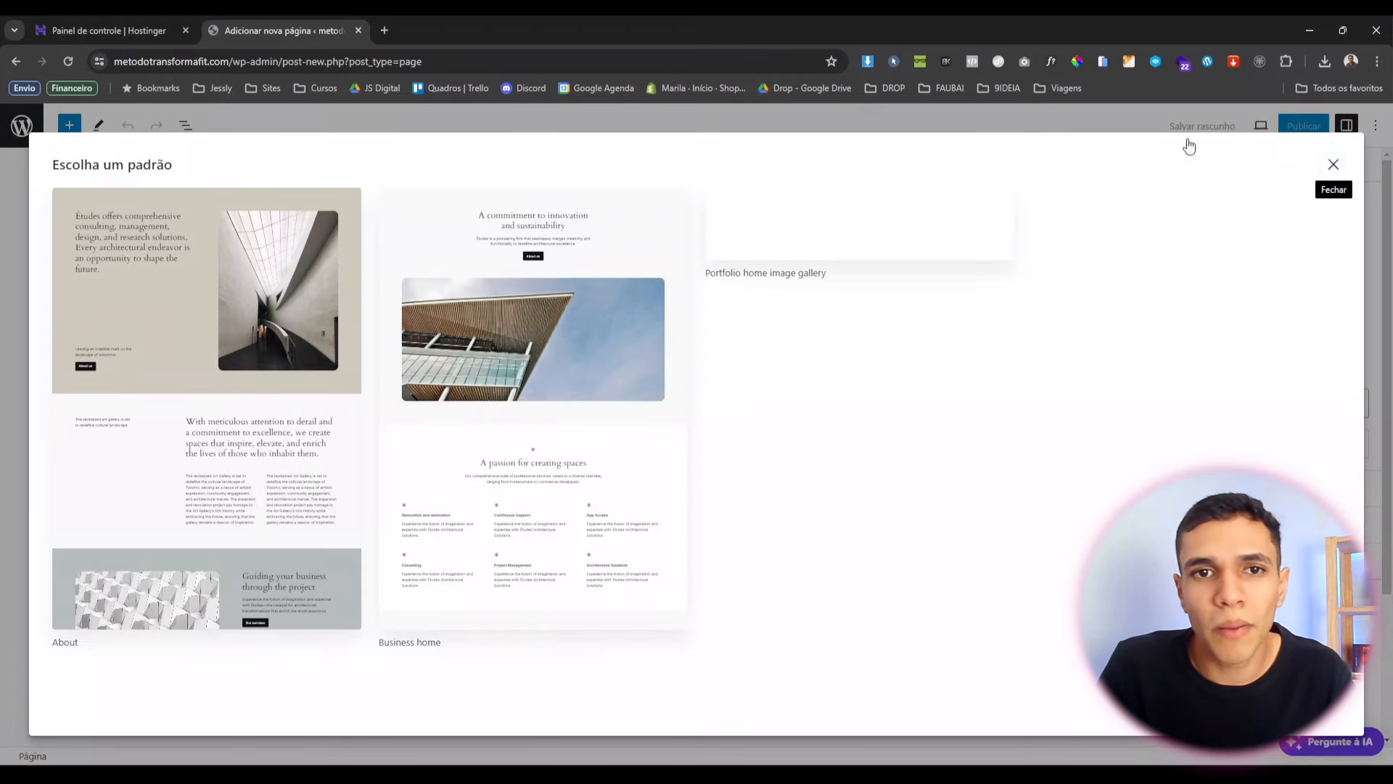
key("Escape")
type("Home")
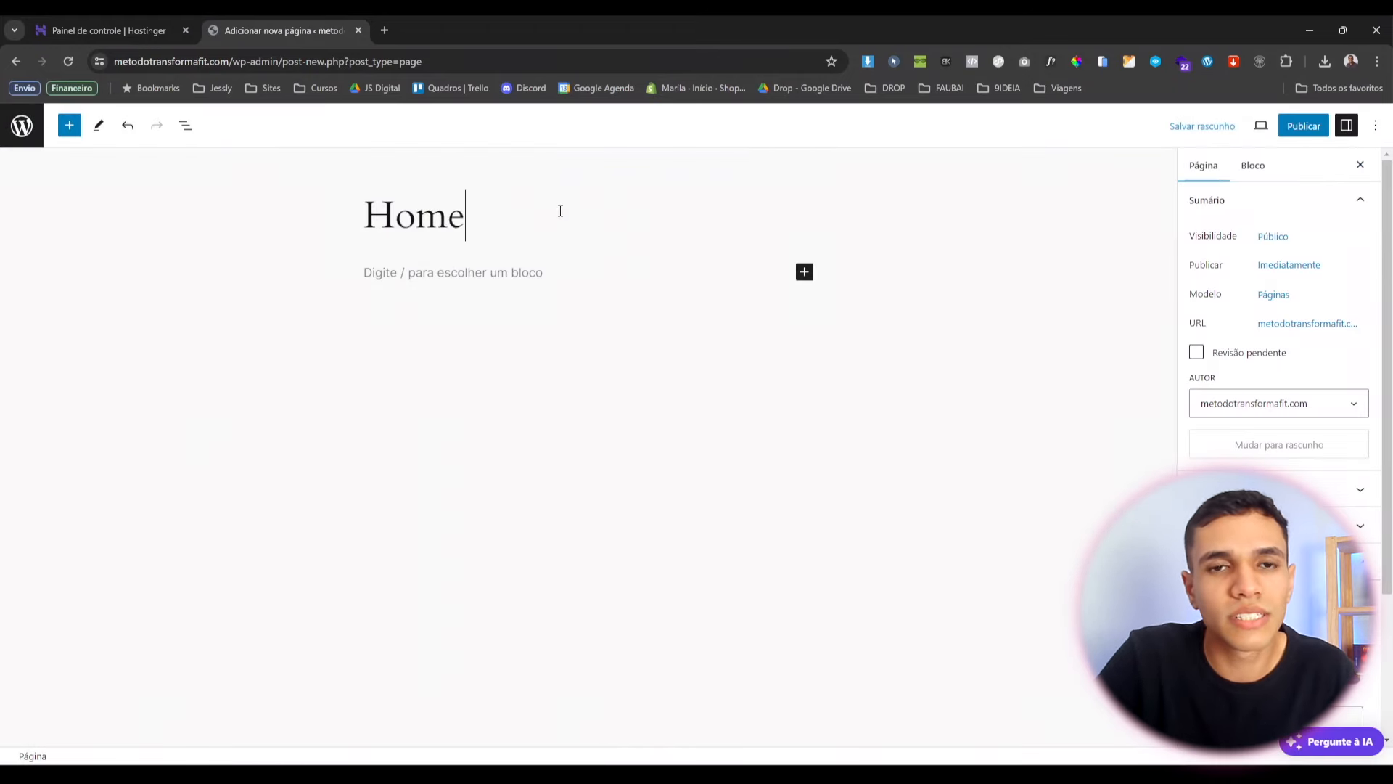
Publish the Home page and close the confirmation panel.
left_click(1315, 124)
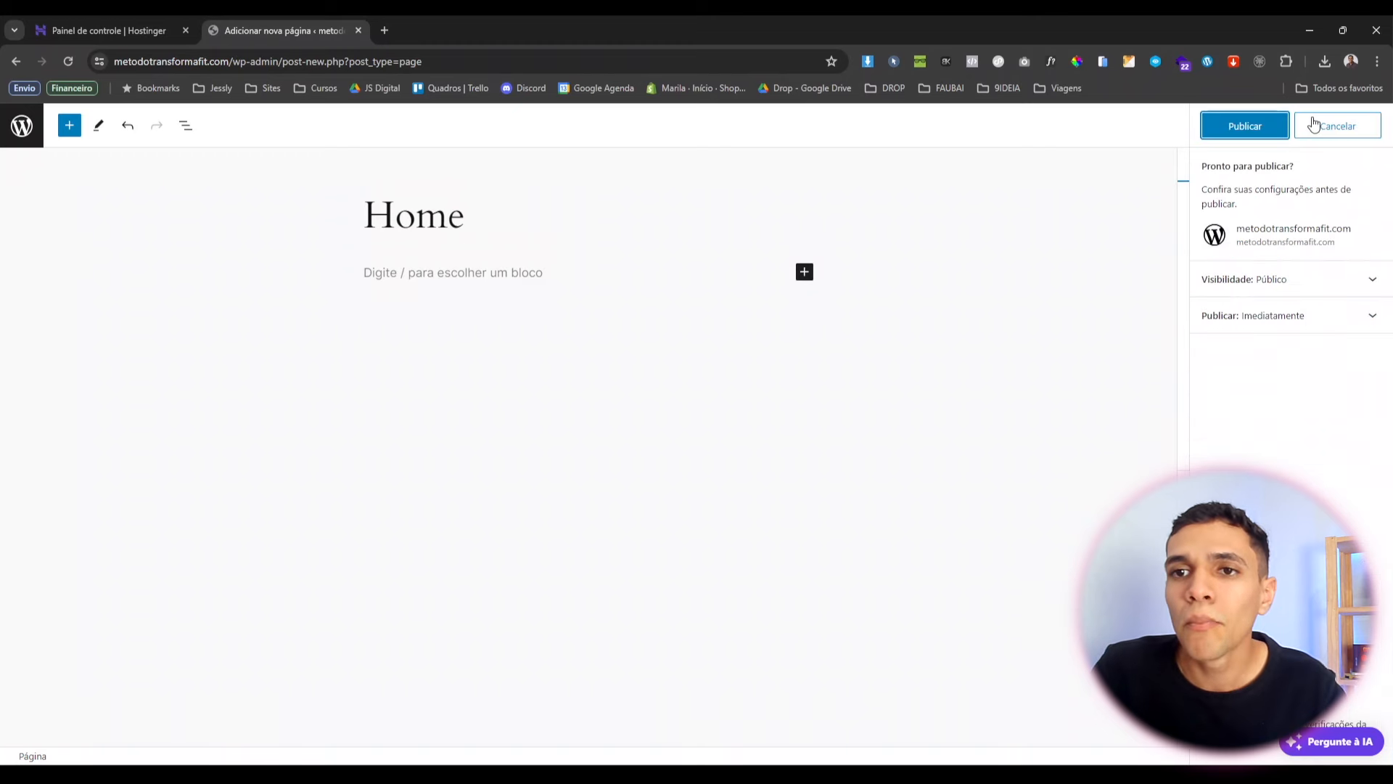
left_click(1293, 138)
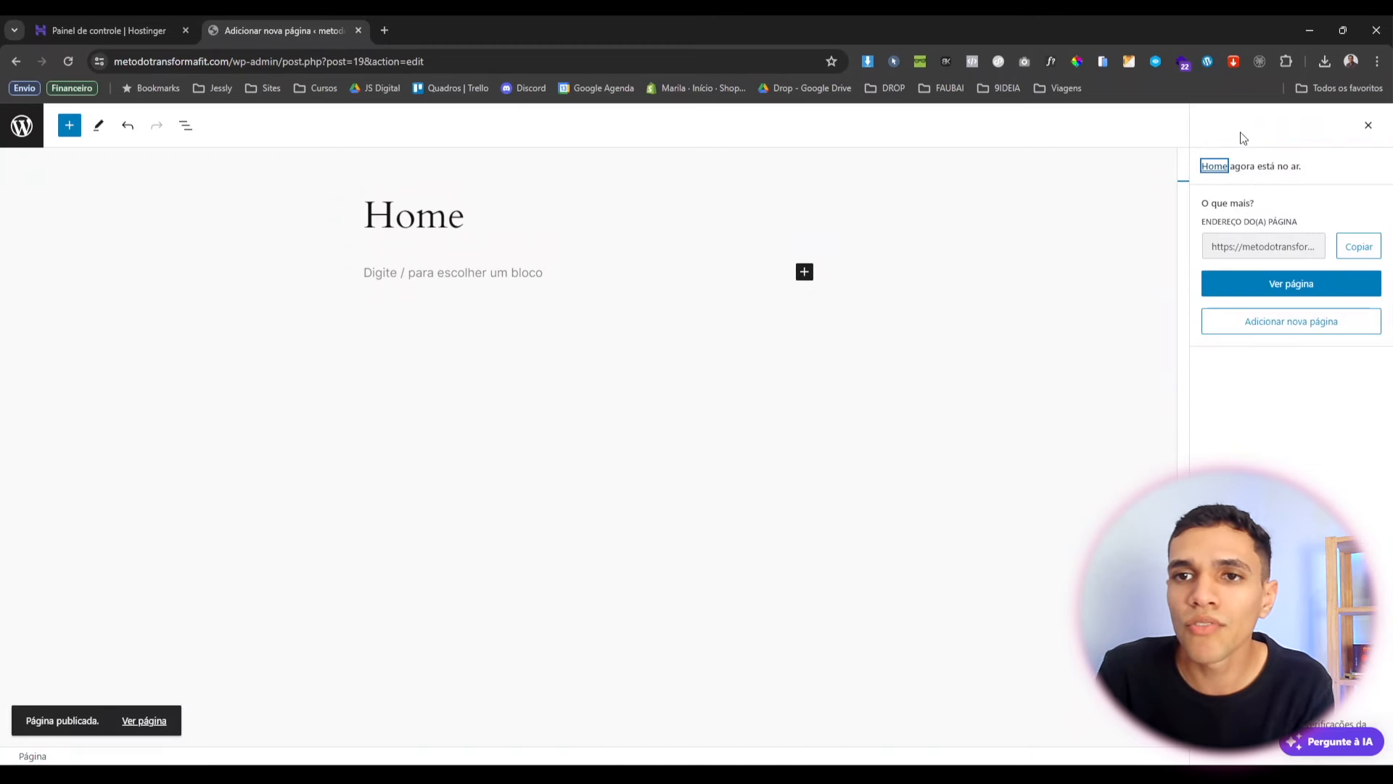
left_click(1369, 128)
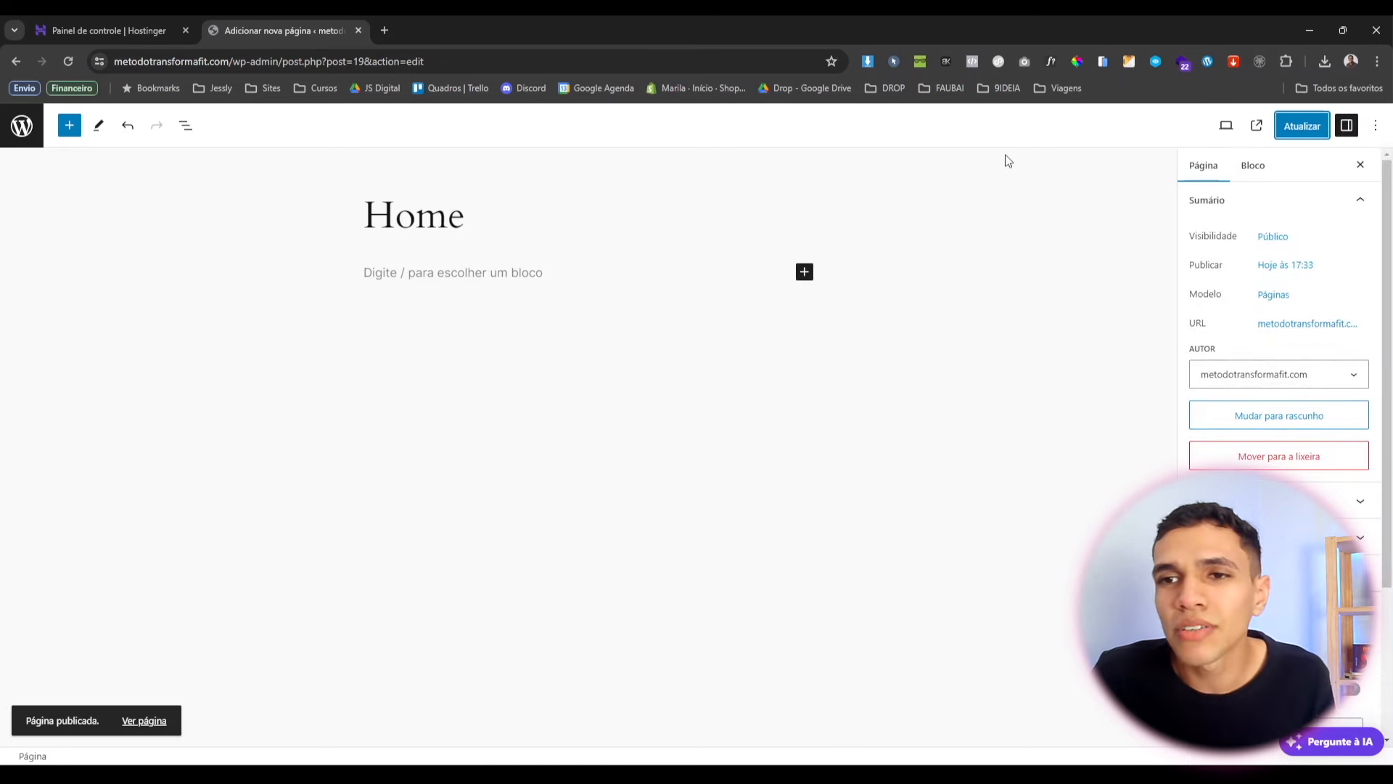
Turn off the editor's Modo tela cheia and return to Todas as páginas.
left_click(1375, 127)
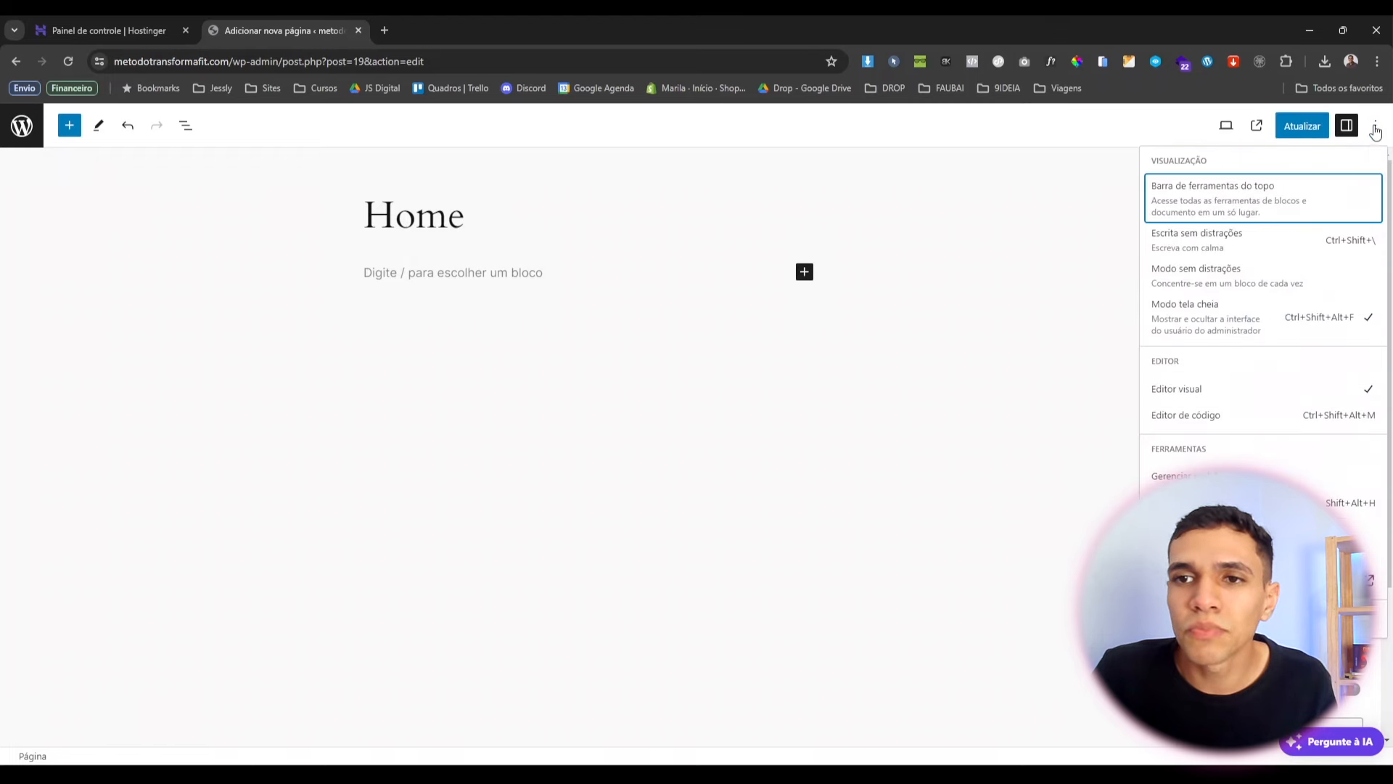
left_click(1204, 319)
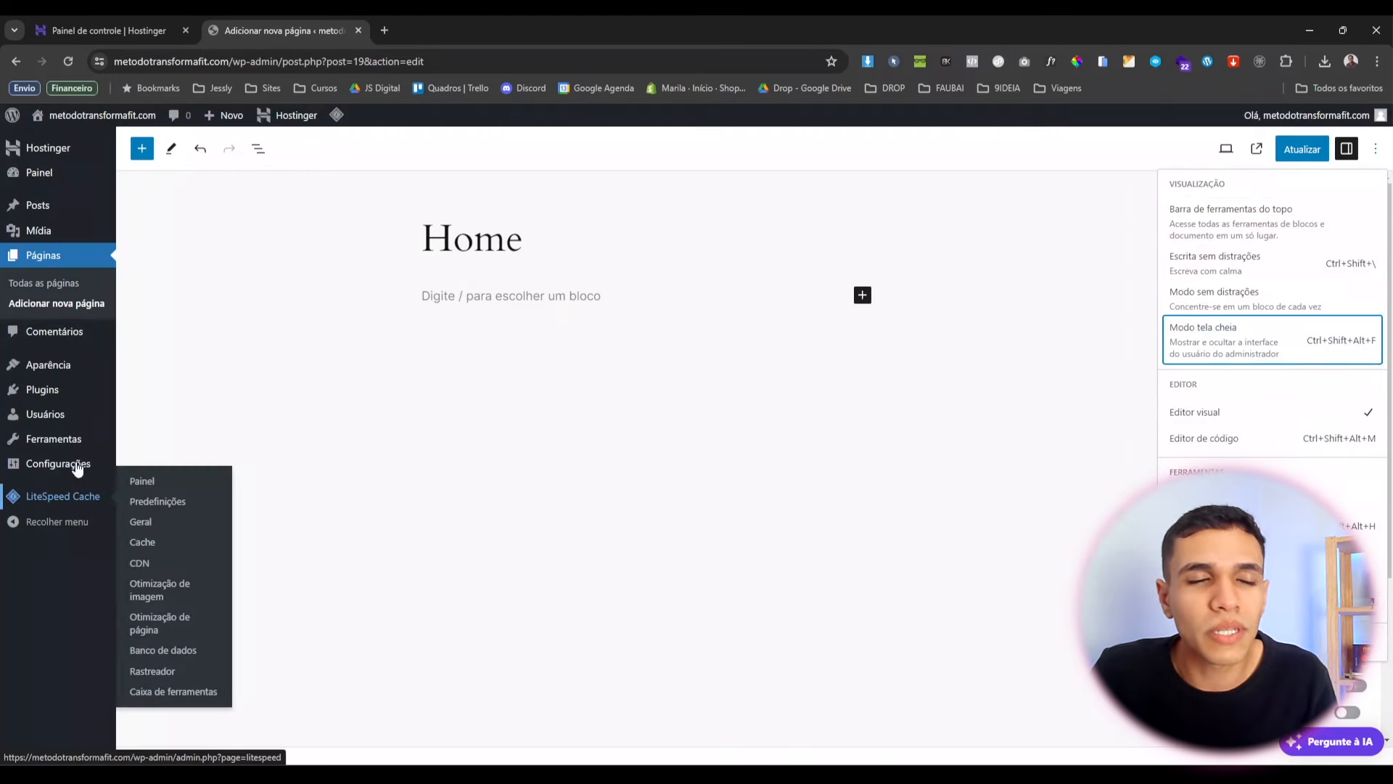
left_click(27, 287)
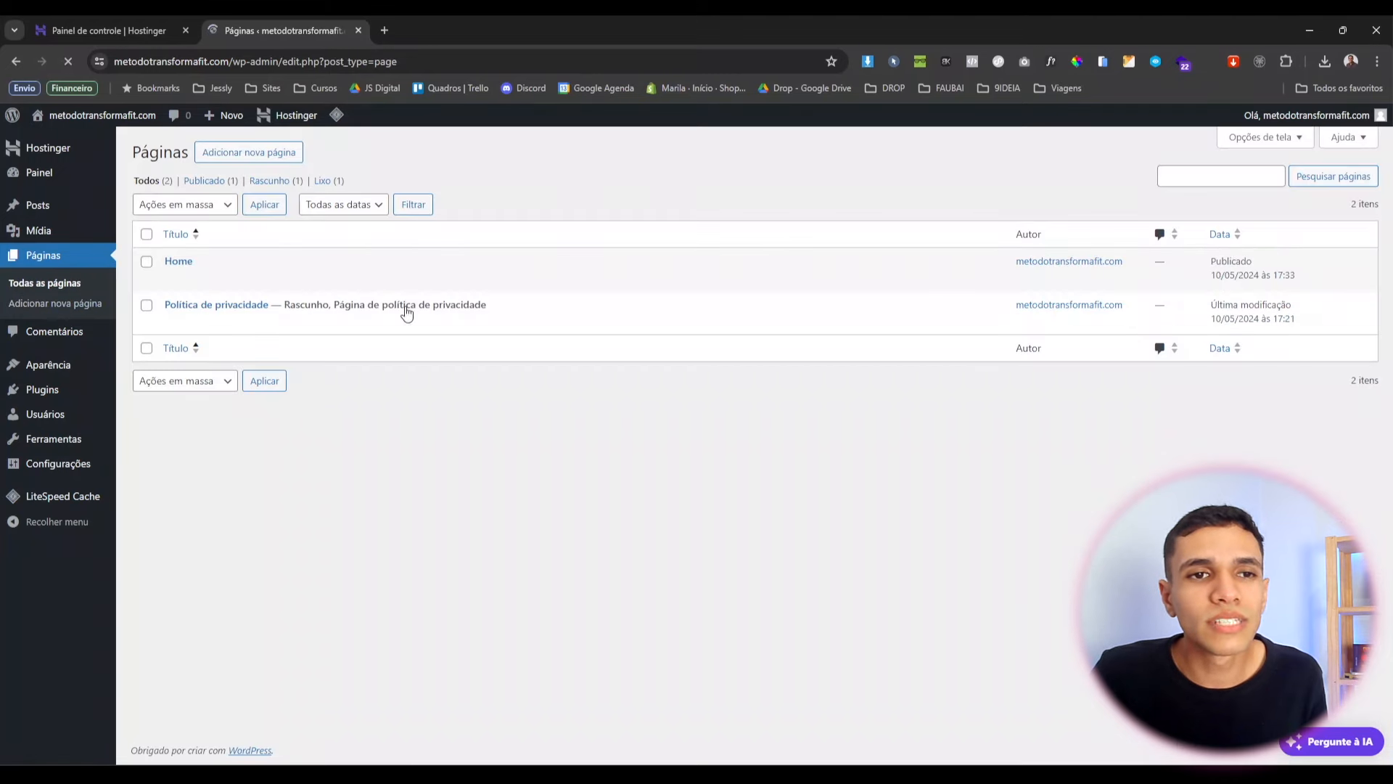
mouse_move(181, 318)
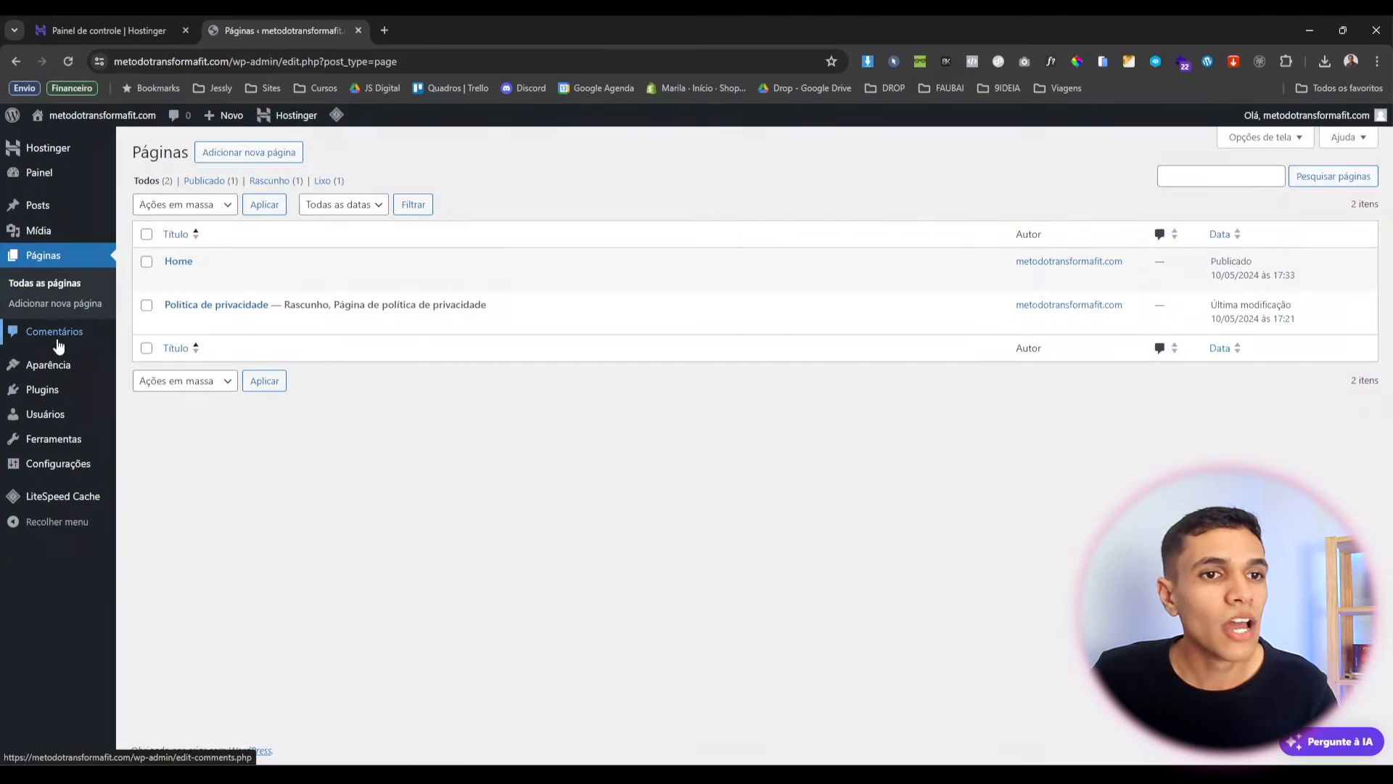
Delete the Twenty Twenty-Two and Twenty Twenty-Three themes from Aparência > Temas.
mouse_move(30, 374)
left_click(109, 393)
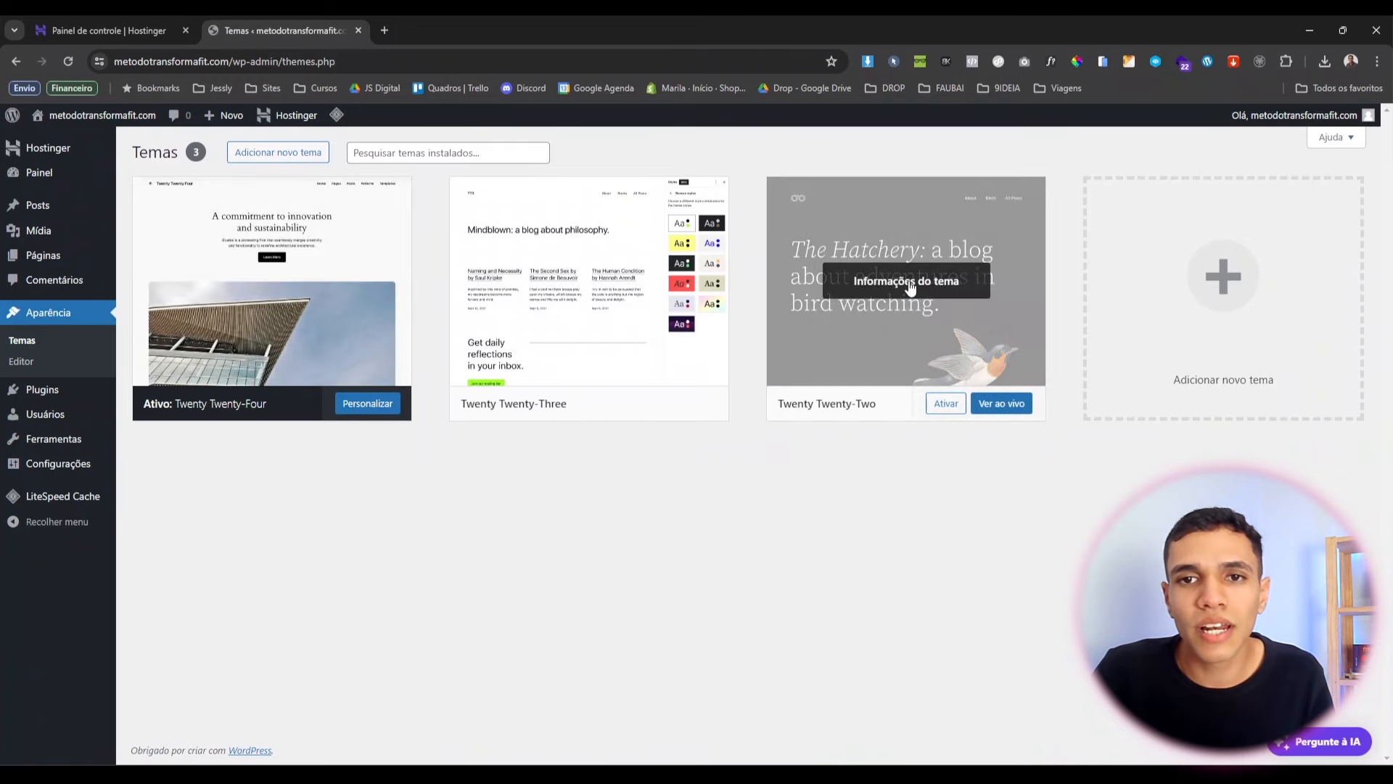
left_click(911, 289)
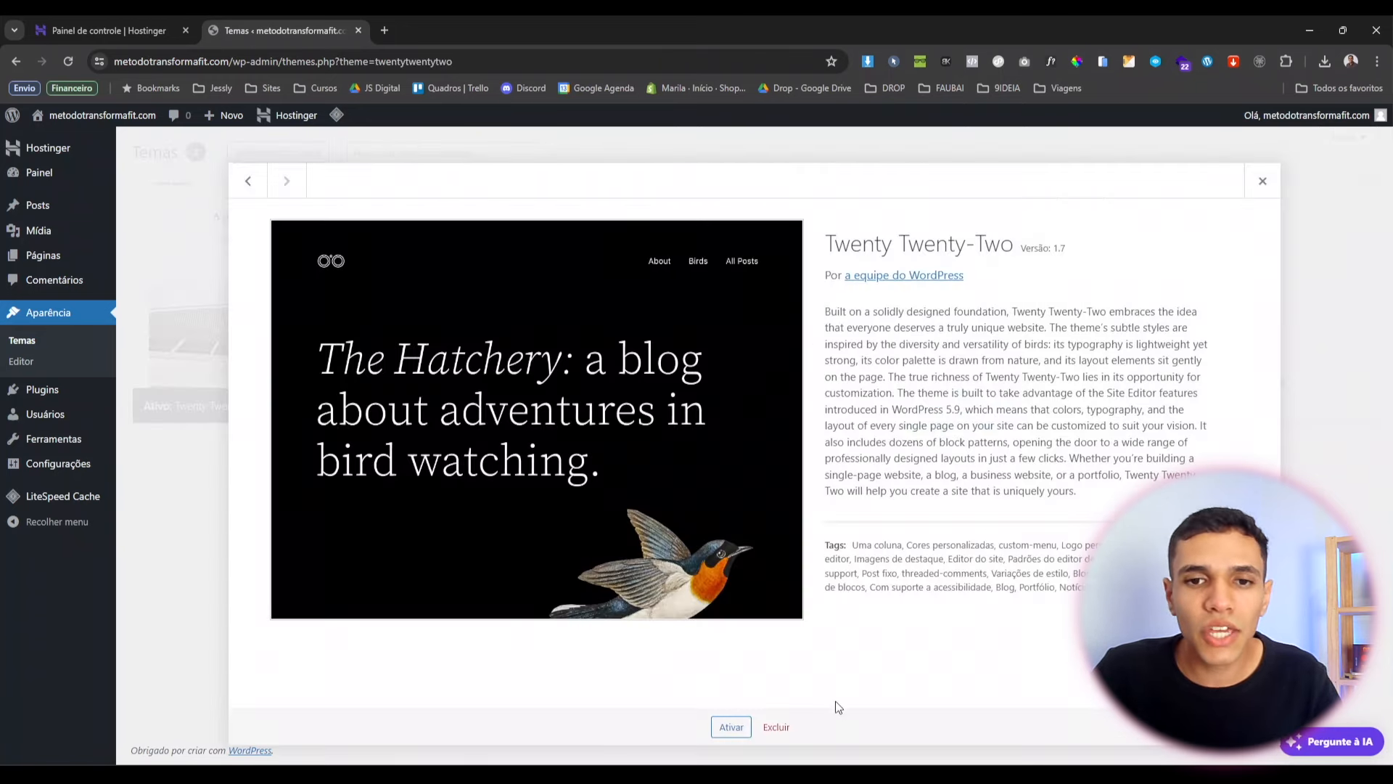
left_click(774, 733)
left_click(739, 187)
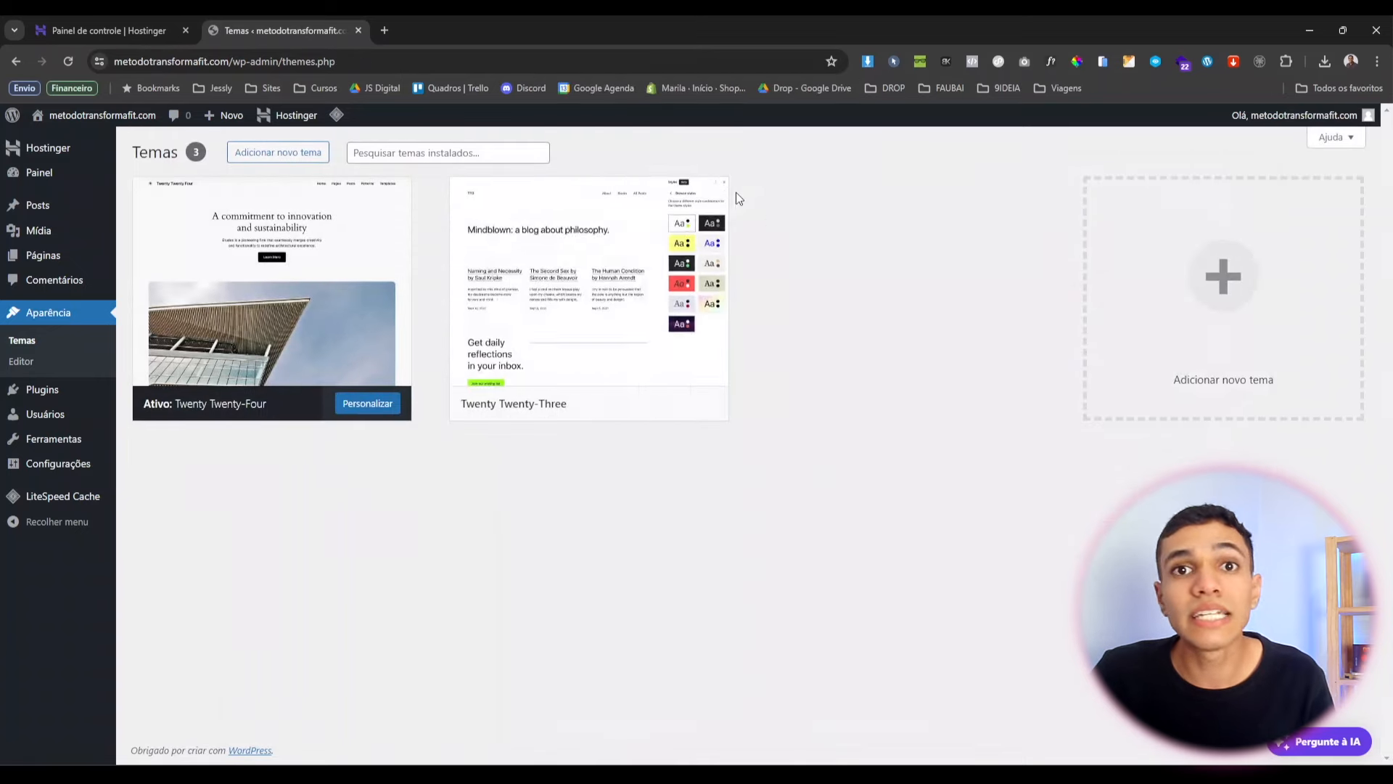
left_click(576, 296)
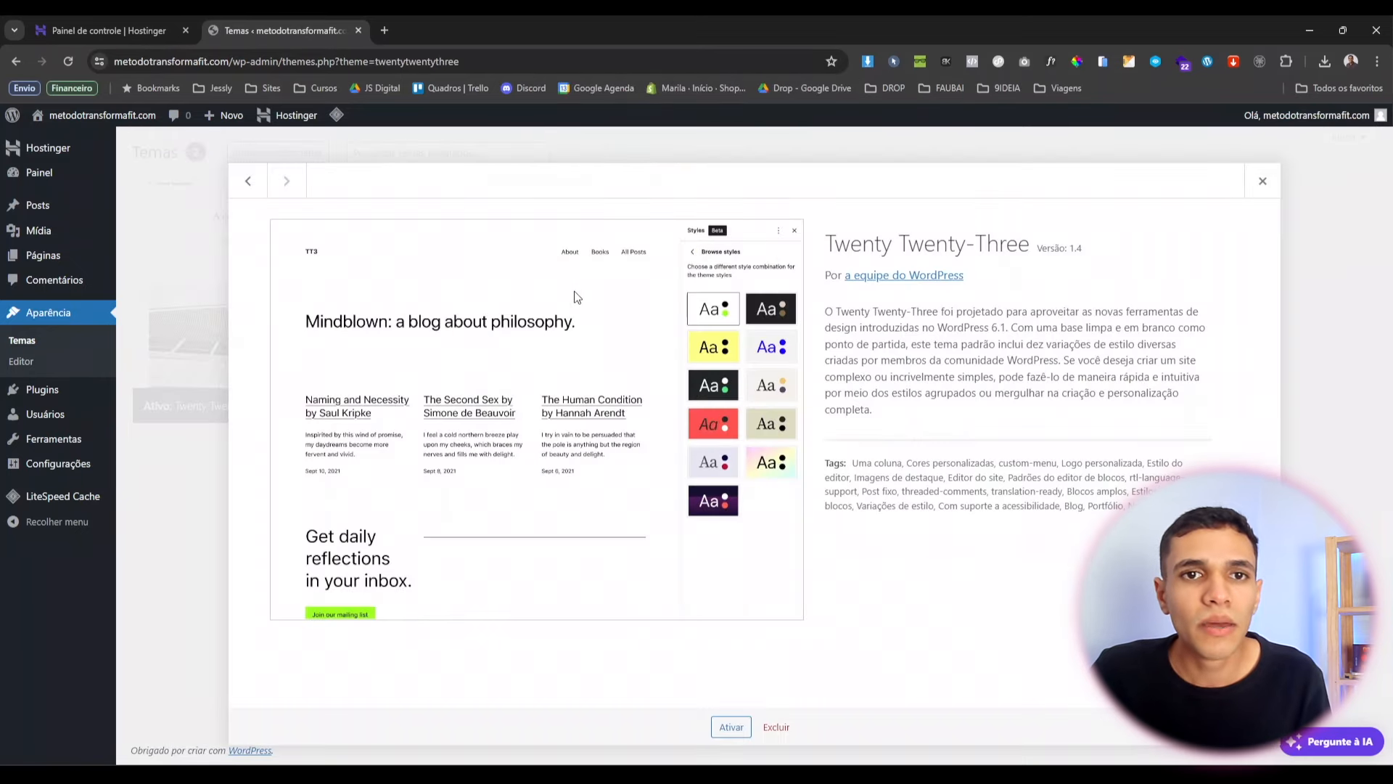
left_click(775, 727)
left_click(740, 190)
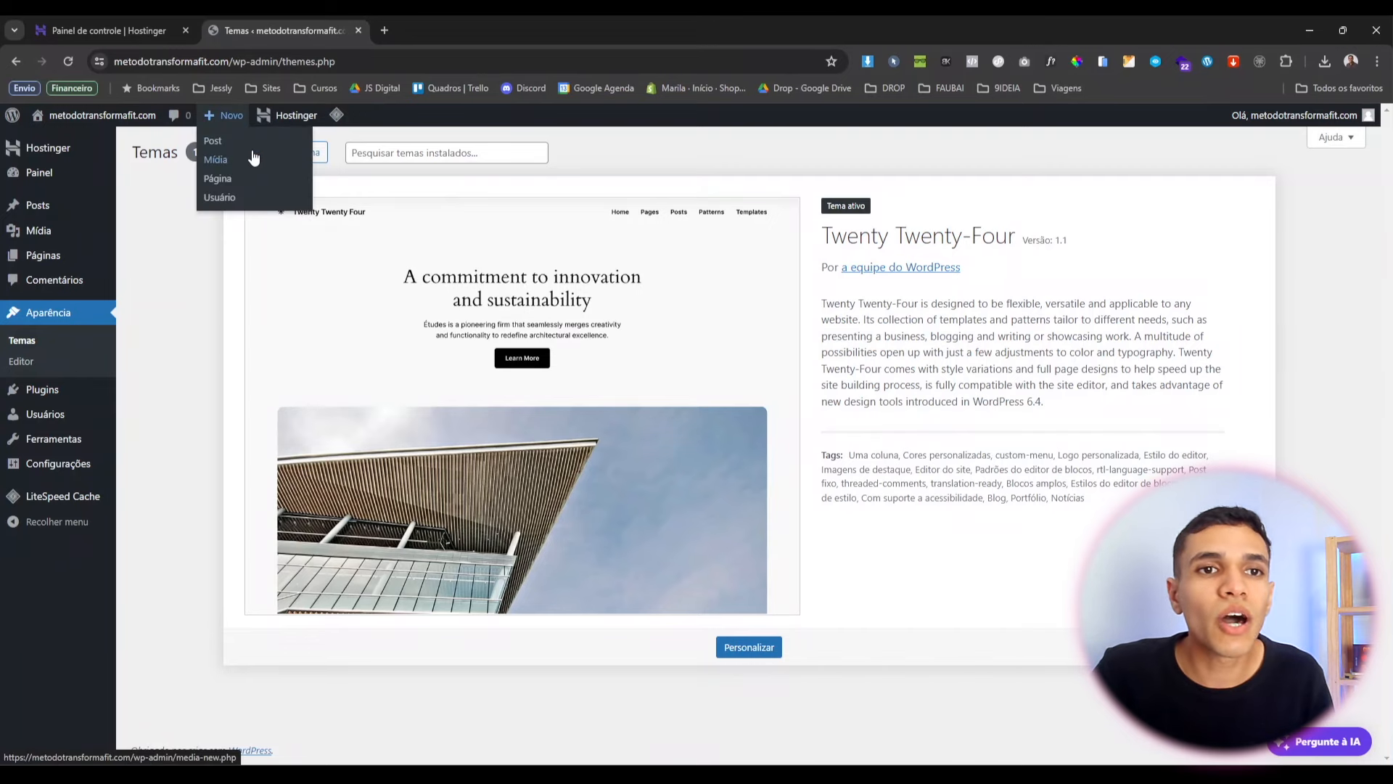
Install and activate the Hello Elementor theme.
left_click(282, 152)
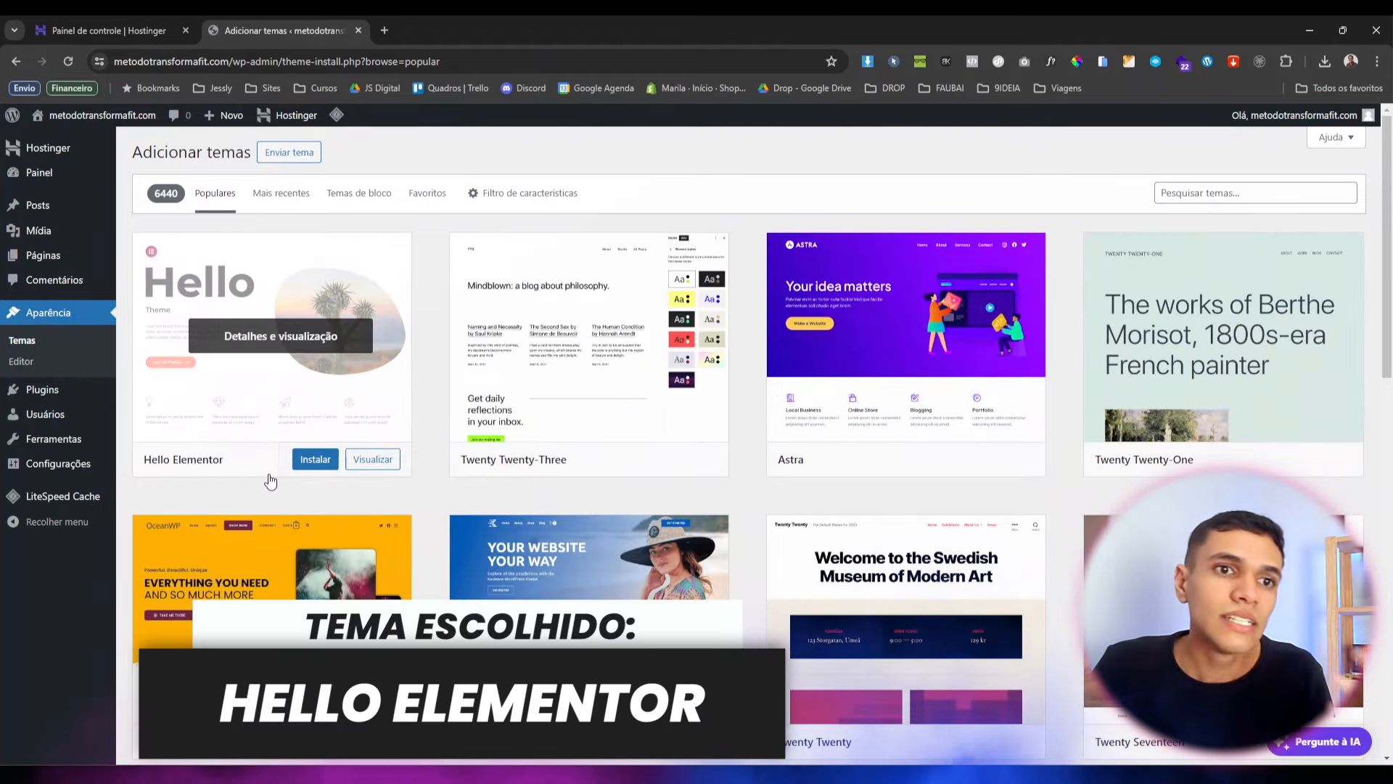
left_click(1221, 194)
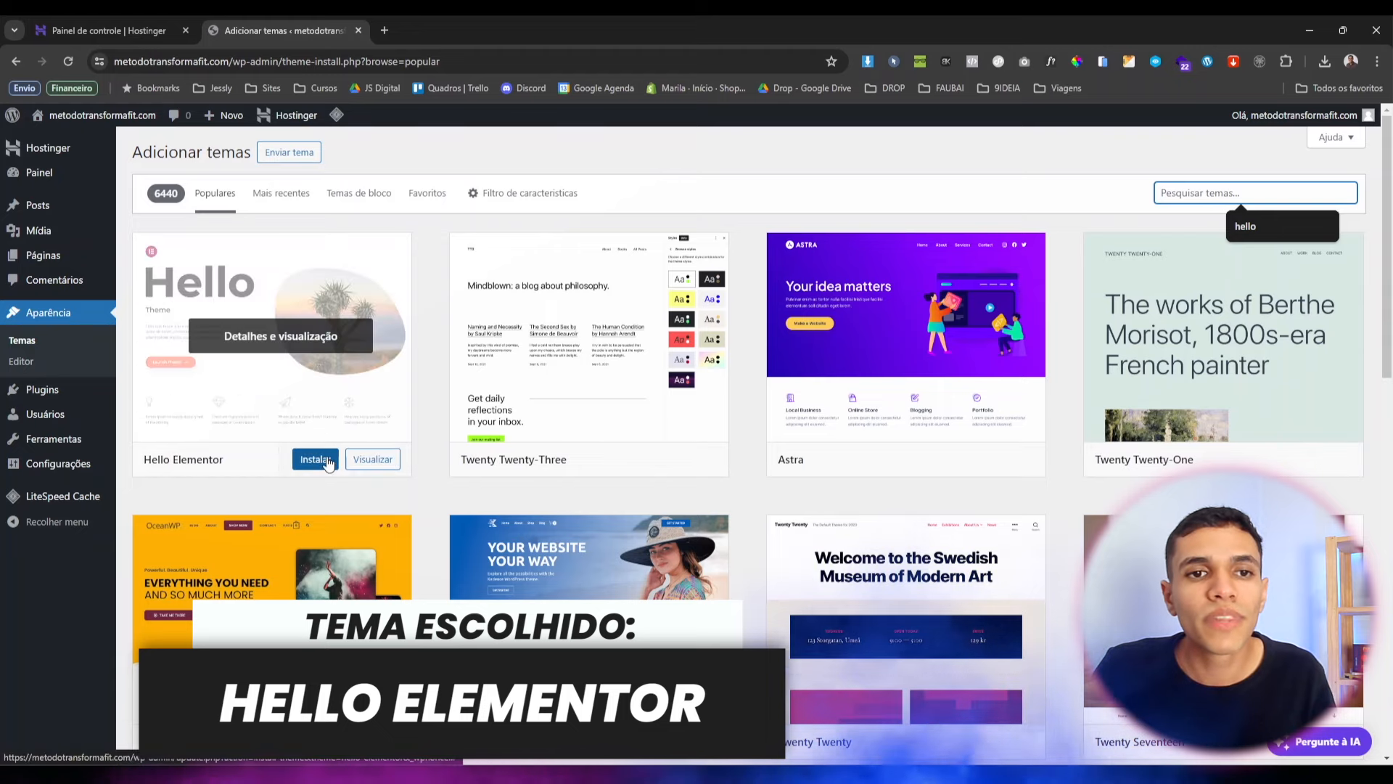
left_click(326, 460)
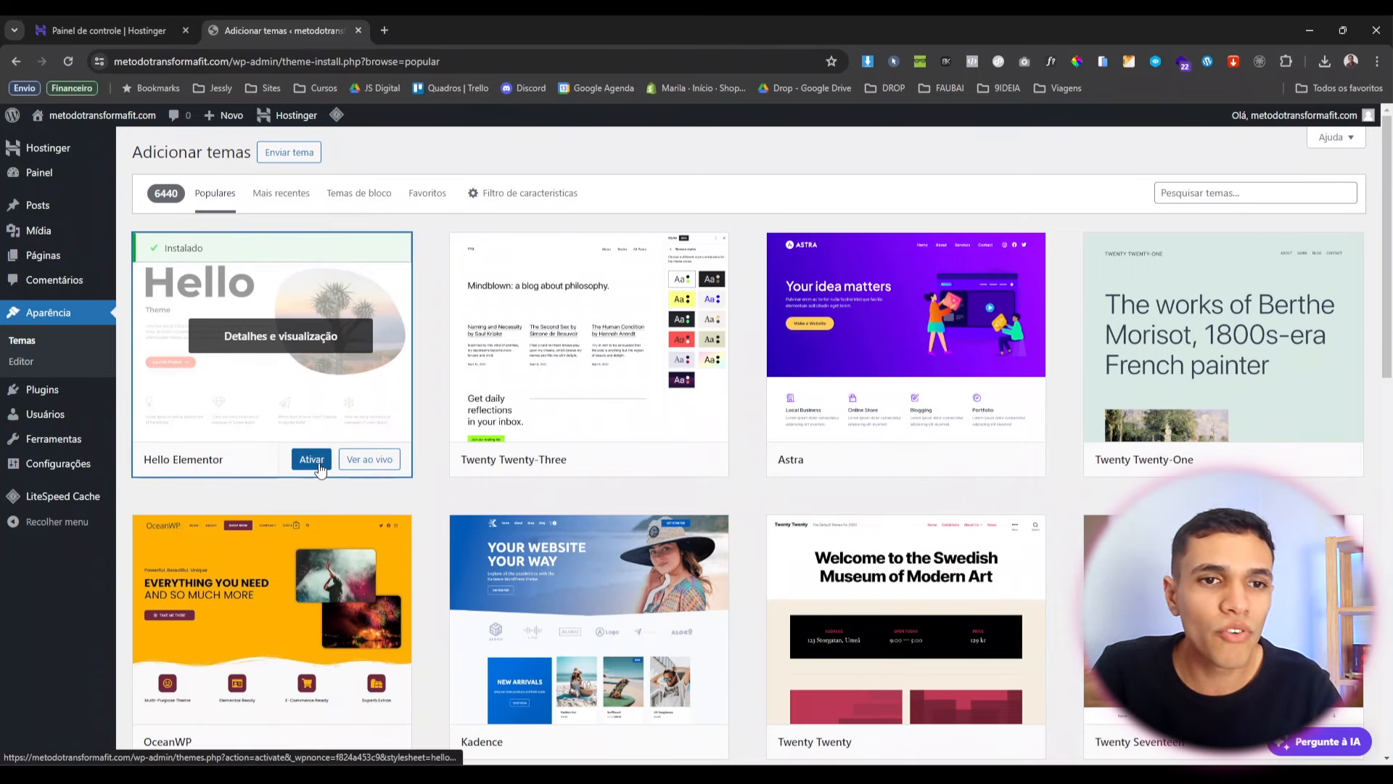
left_click(318, 466)
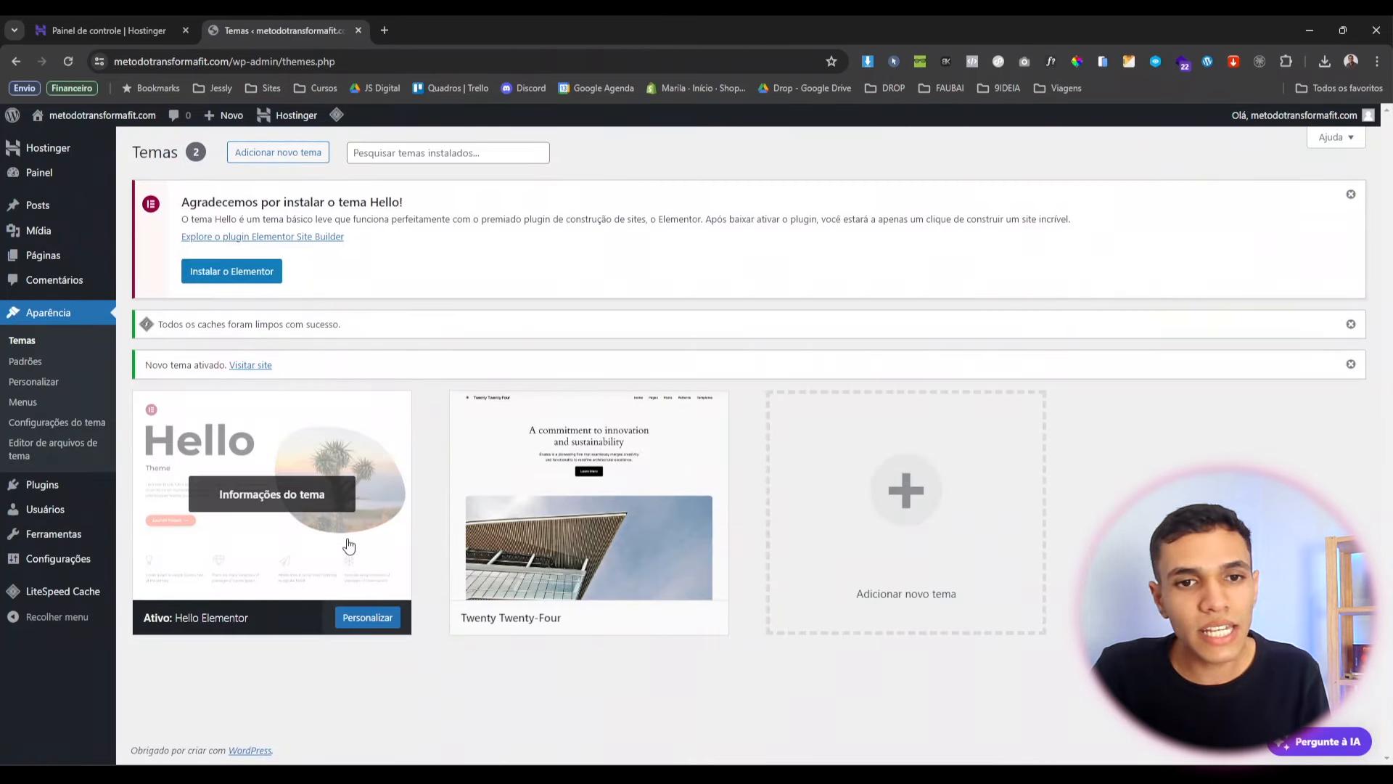
Delete the Twenty Twenty-Four theme.
left_click(578, 492)
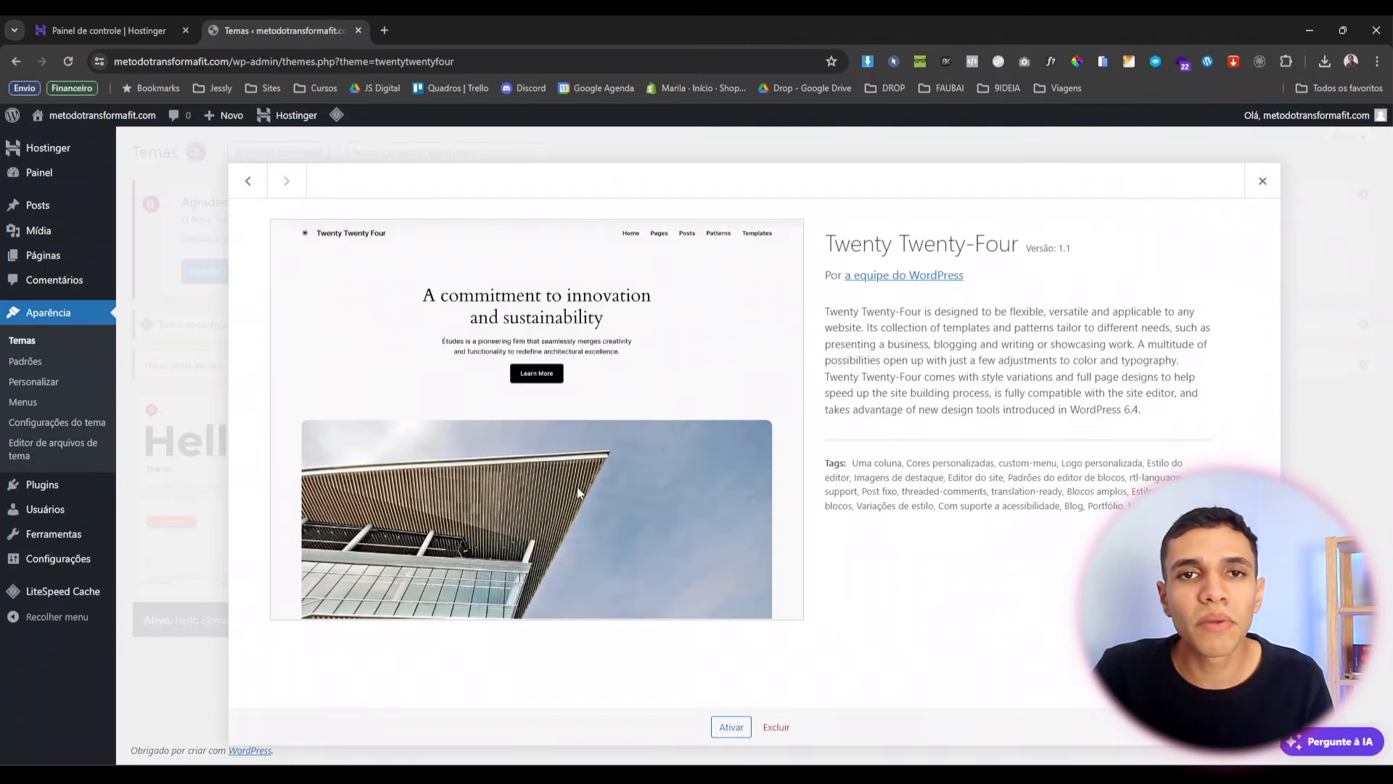
left_click(775, 726)
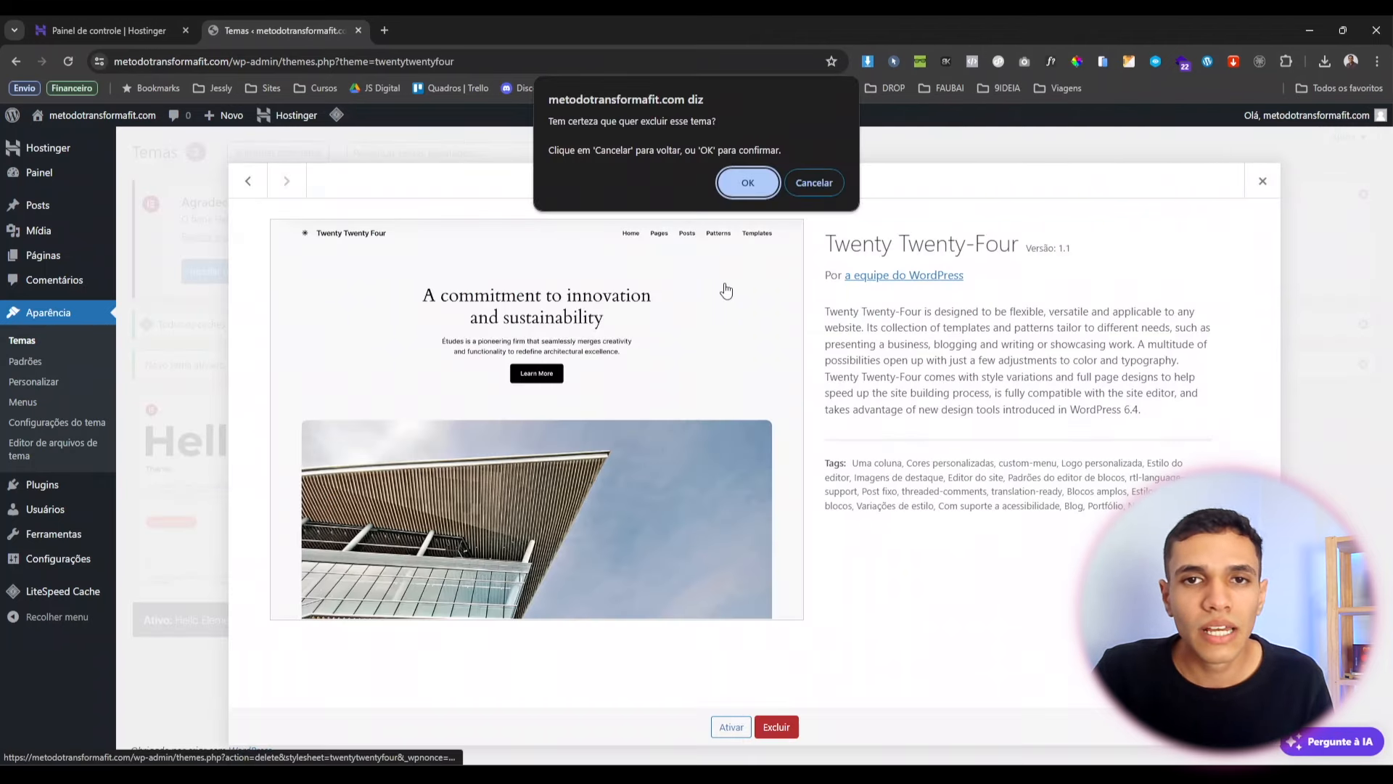
left_click(748, 178)
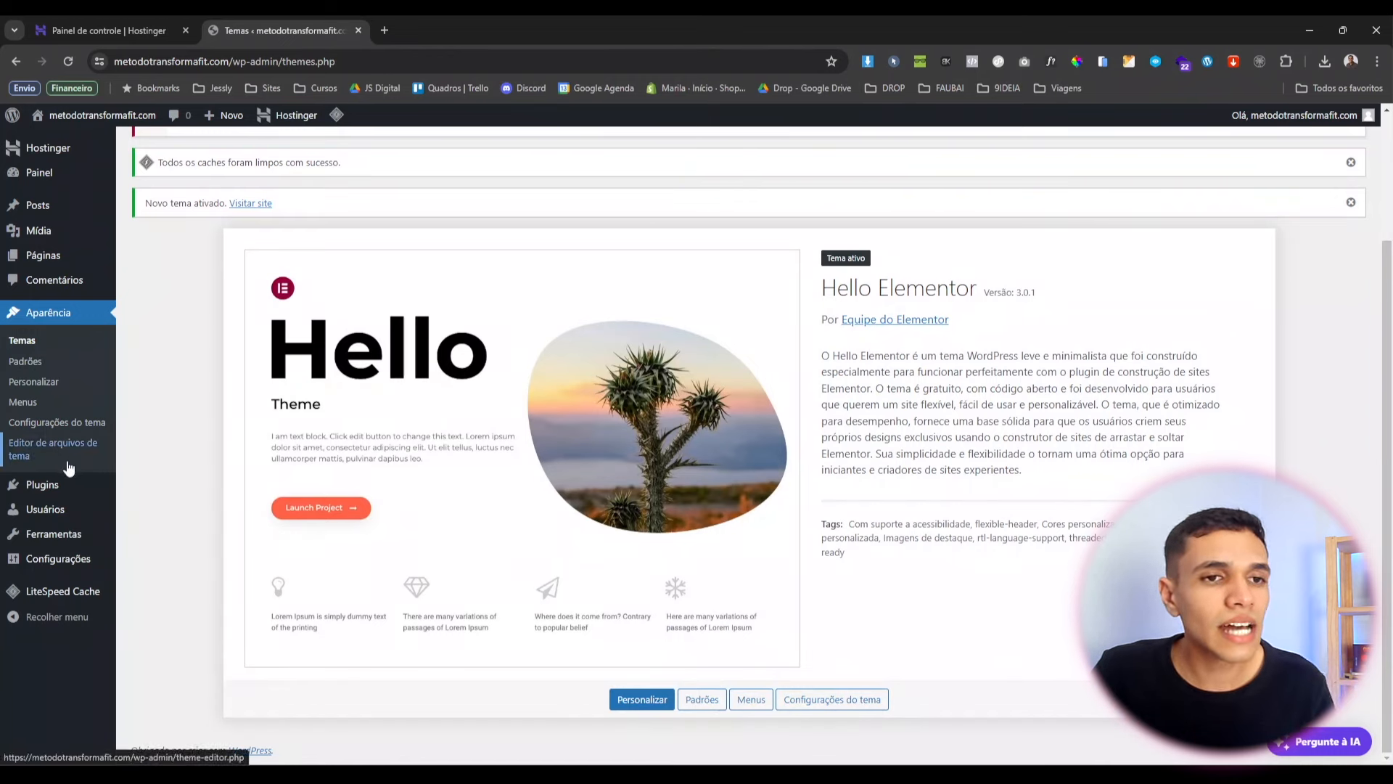
mouse_move(52, 491)
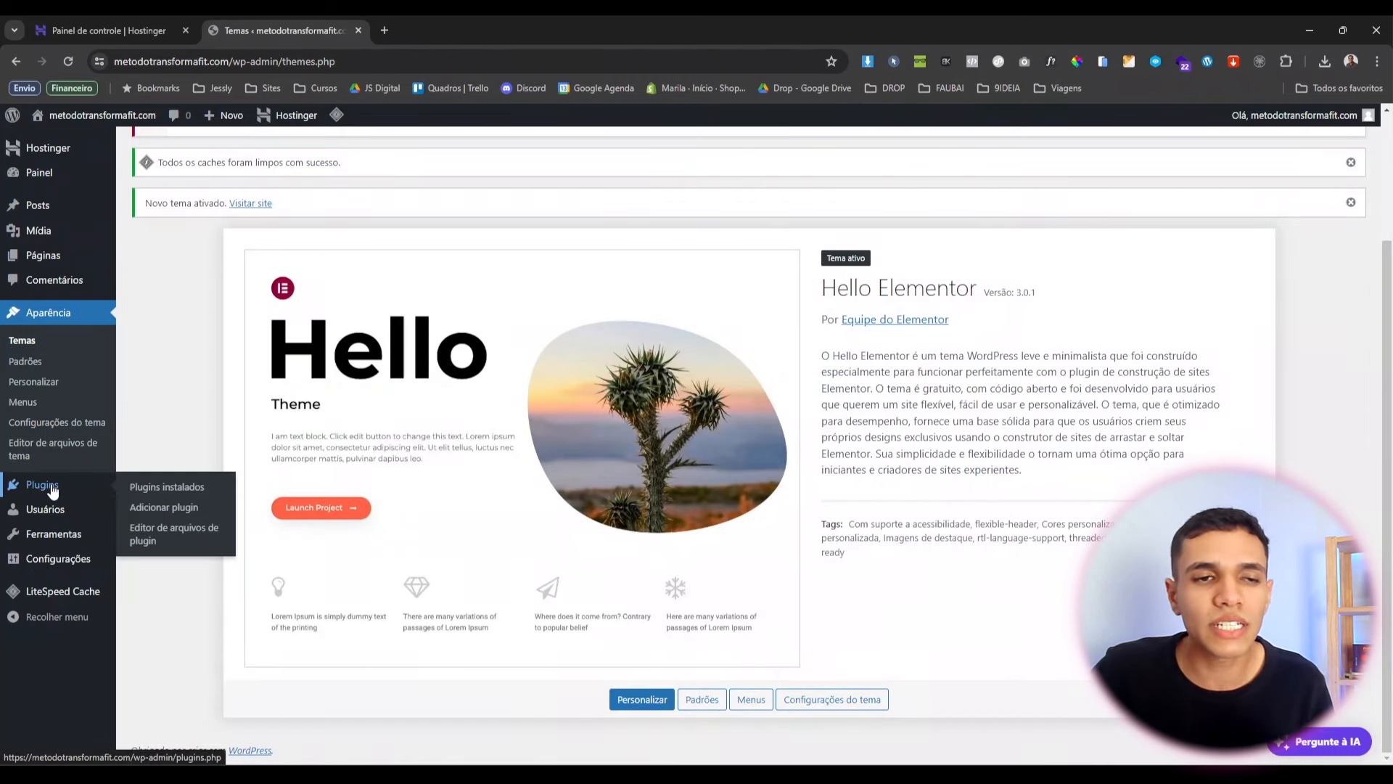
In General Settings, enter title 'Método Transforma Fit' and tagline 'Método para melhorar sua saúde'.
left_click(40, 567)
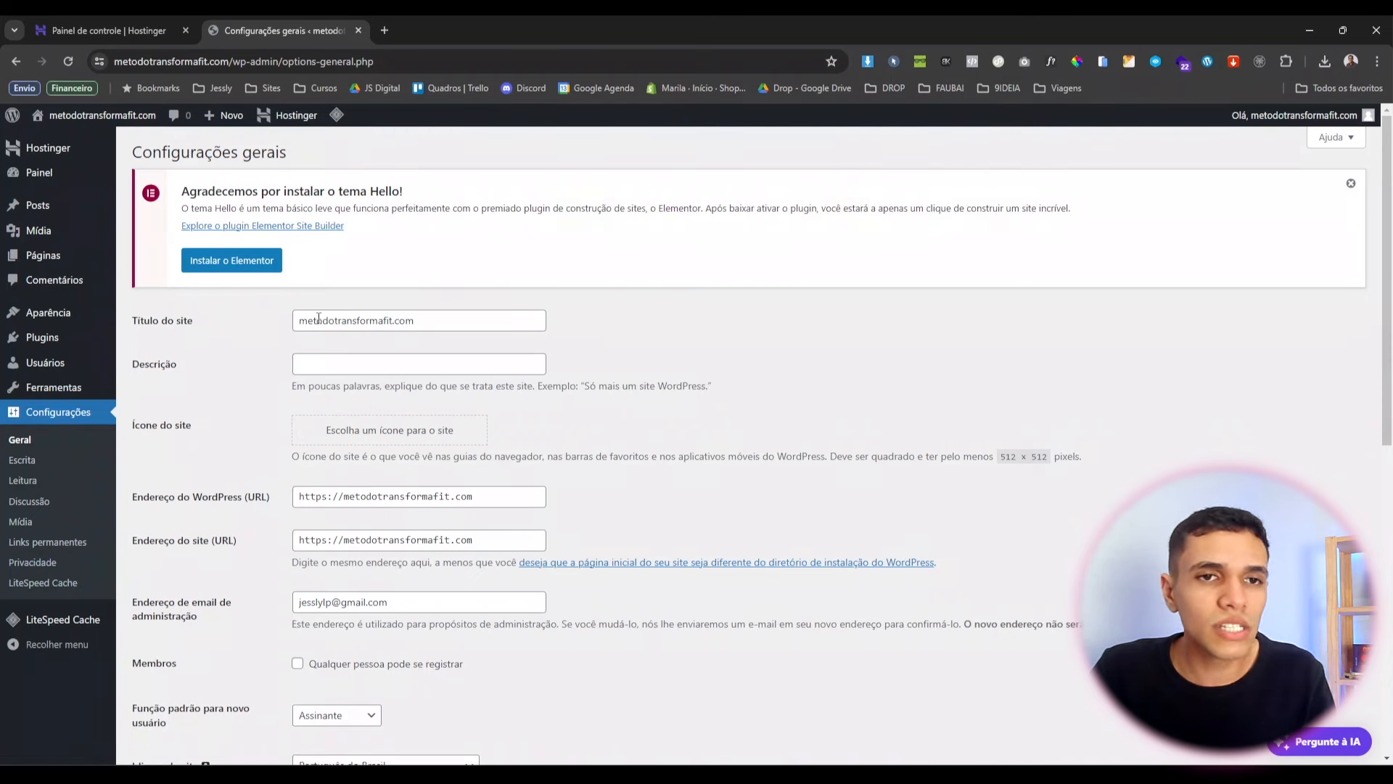
left_click(353, 328)
double_click(353, 329)
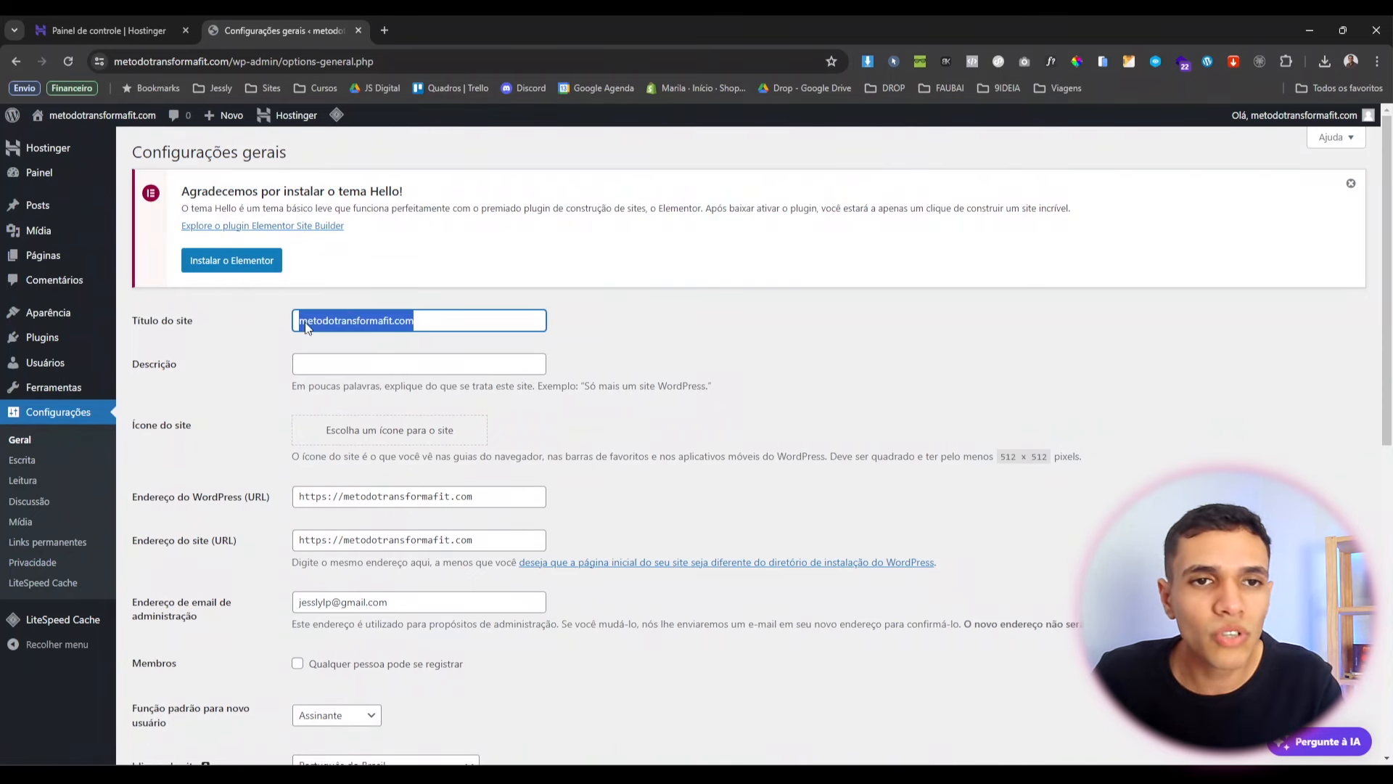
type("Método")
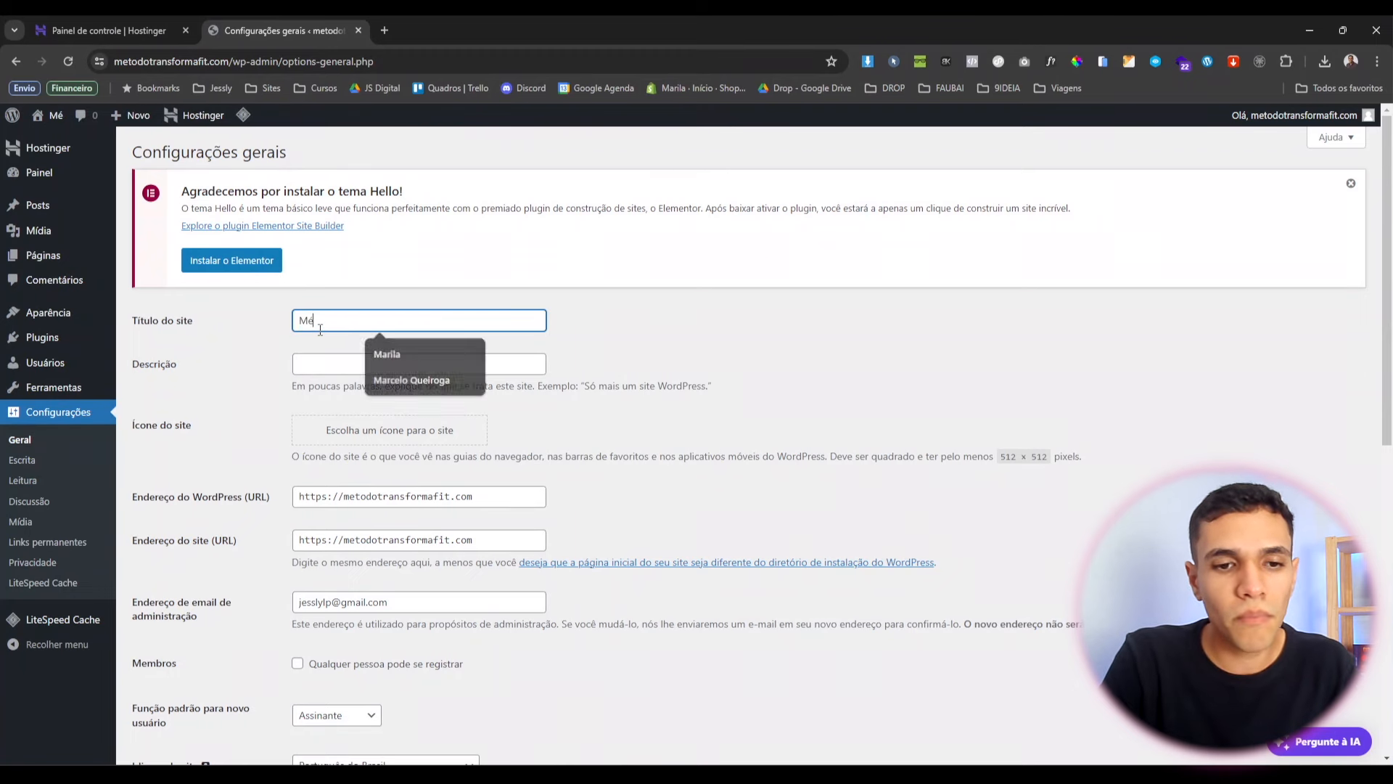
type(" Transforma Fit")
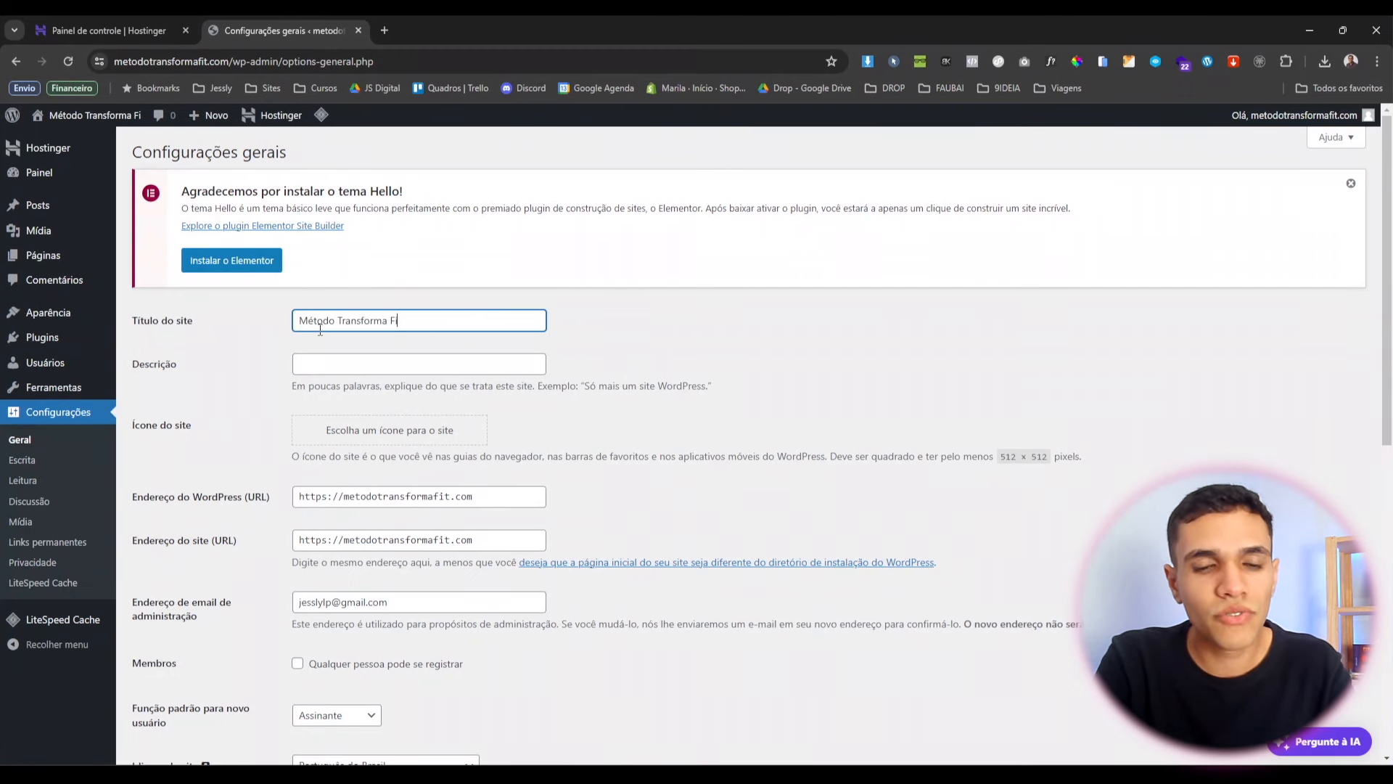
left_click(349, 359)
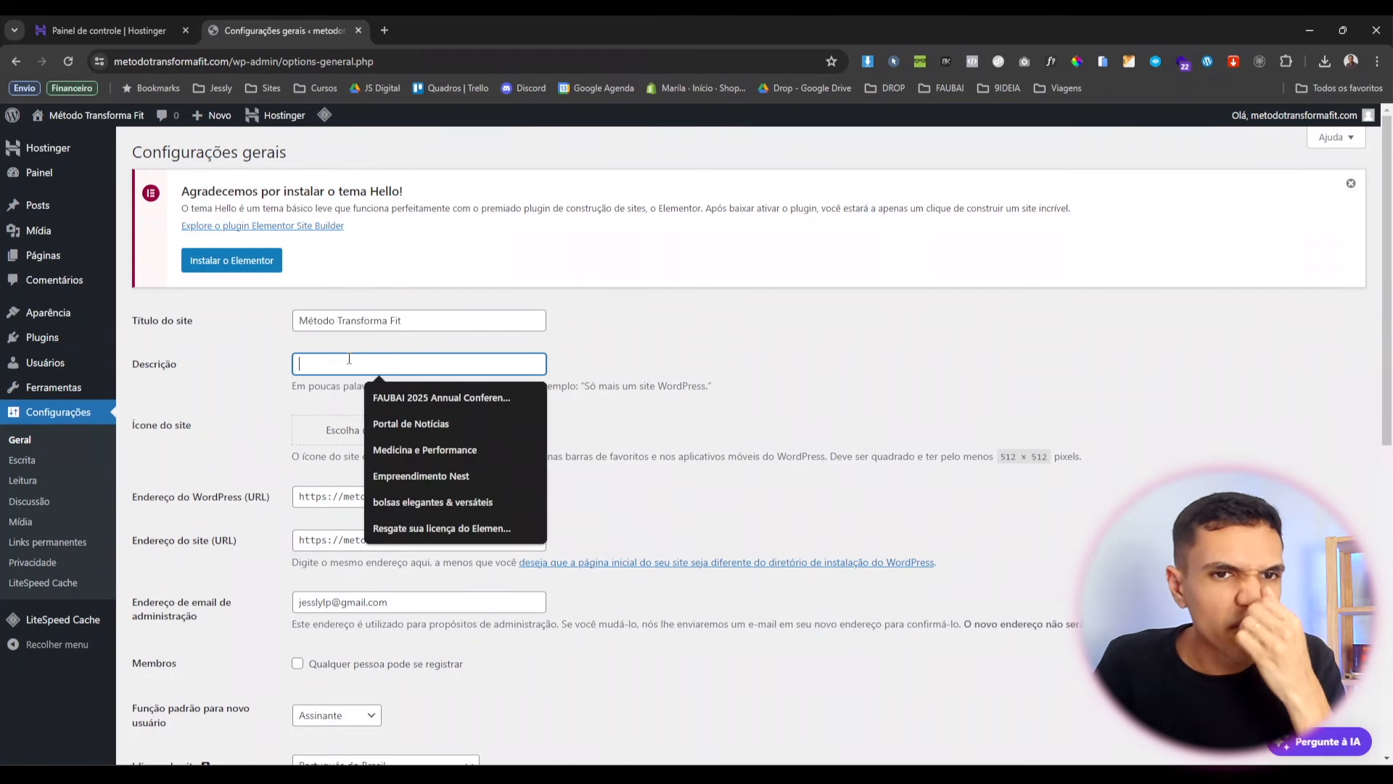
type("Método para melhoar sua saúde")
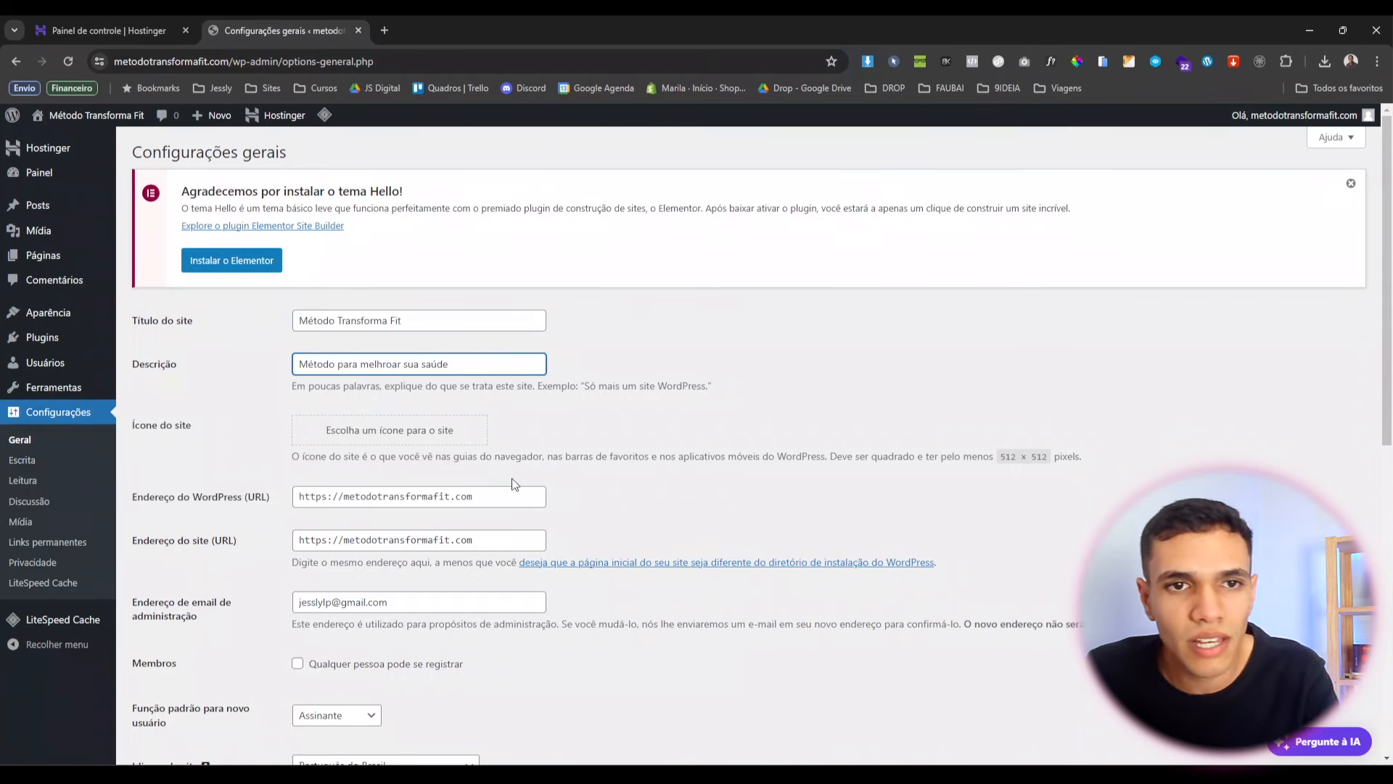
left_click(623, 401)
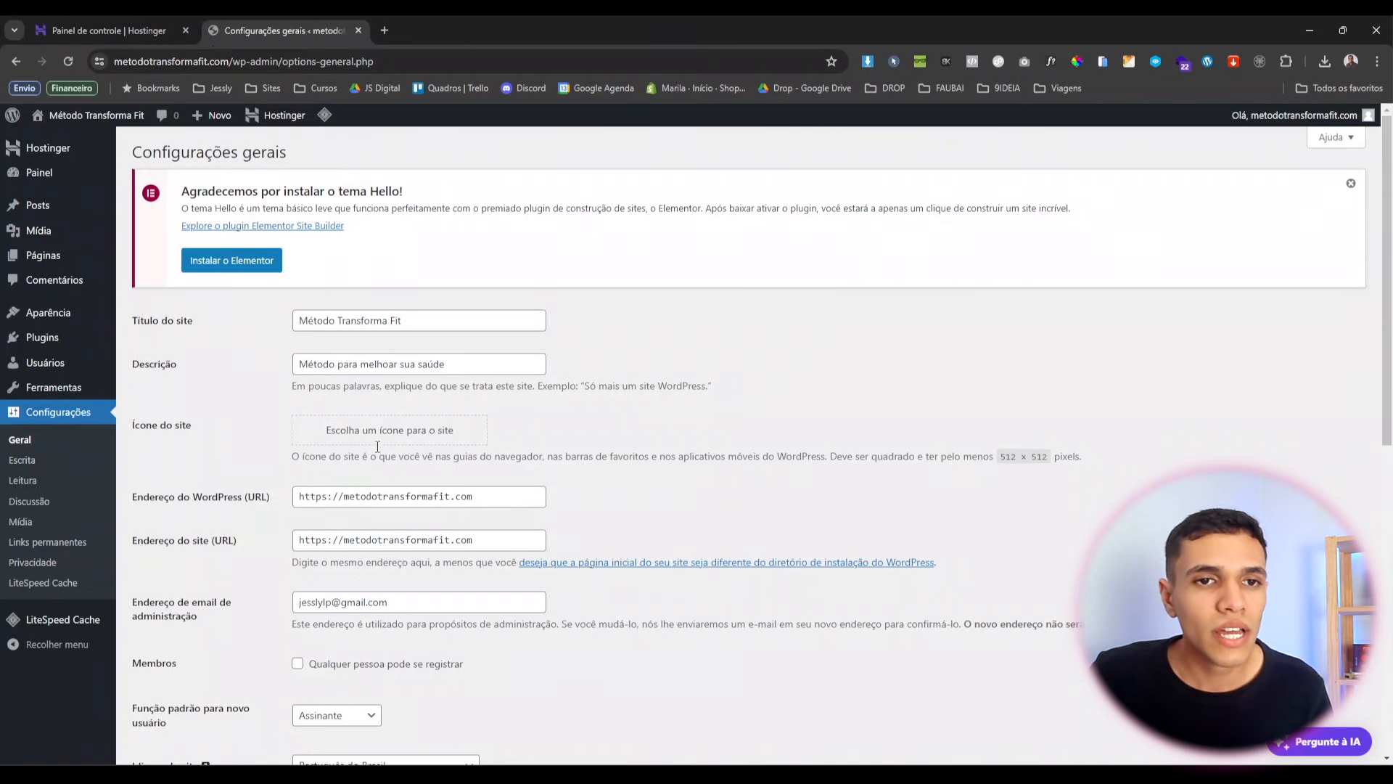
left_click_drag(995, 450, 1049, 463)
left_click(1086, 452)
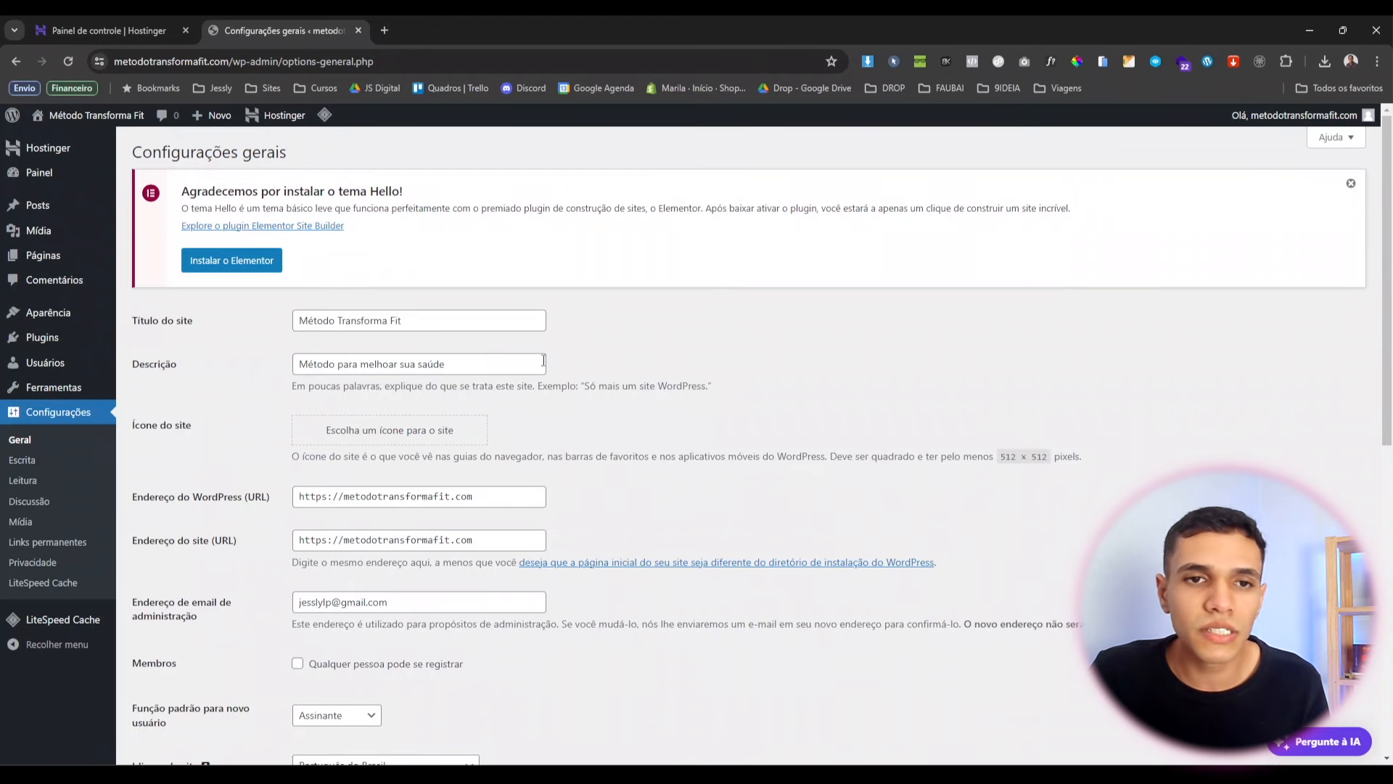
Upload the orange dumbbell image ícone.png from the Raiz folder and set it as the site icon.
left_click(387, 434)
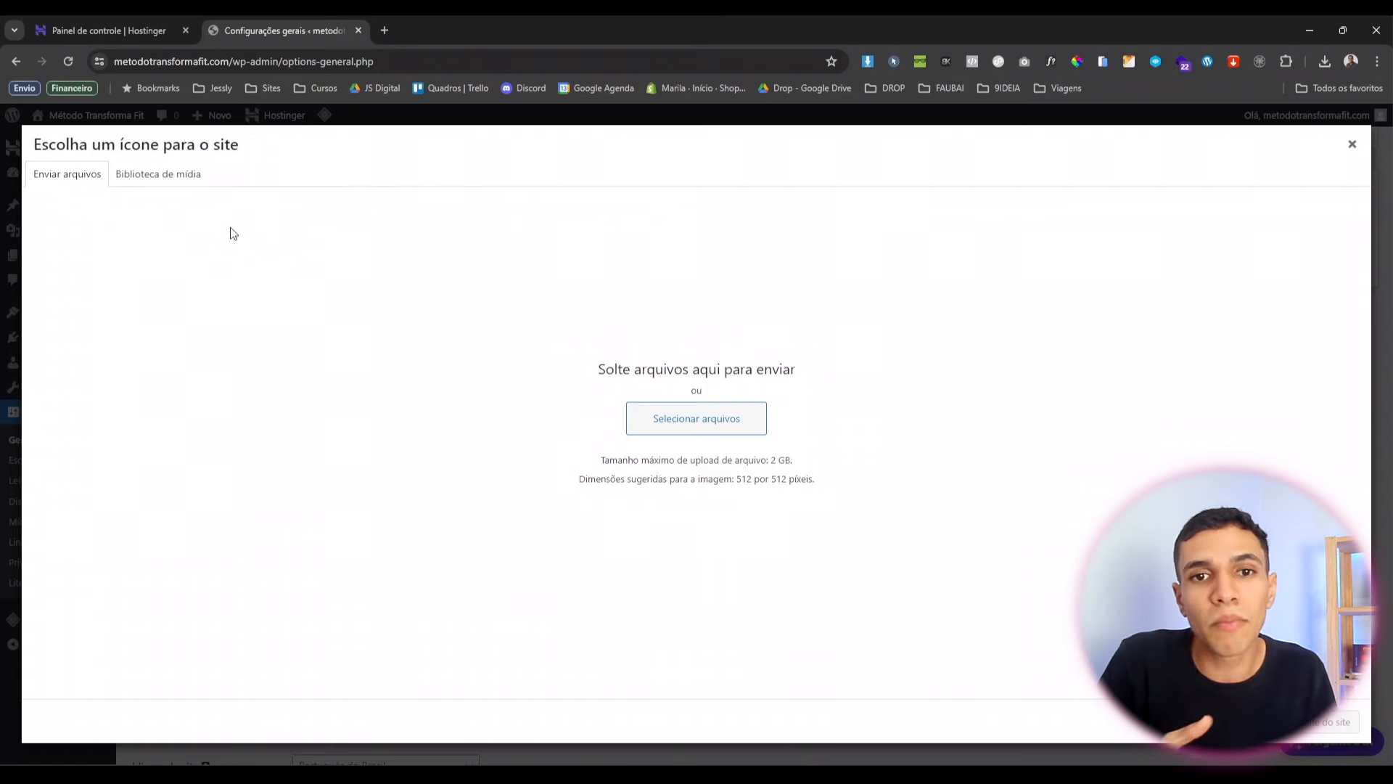
left_click(196, 180)
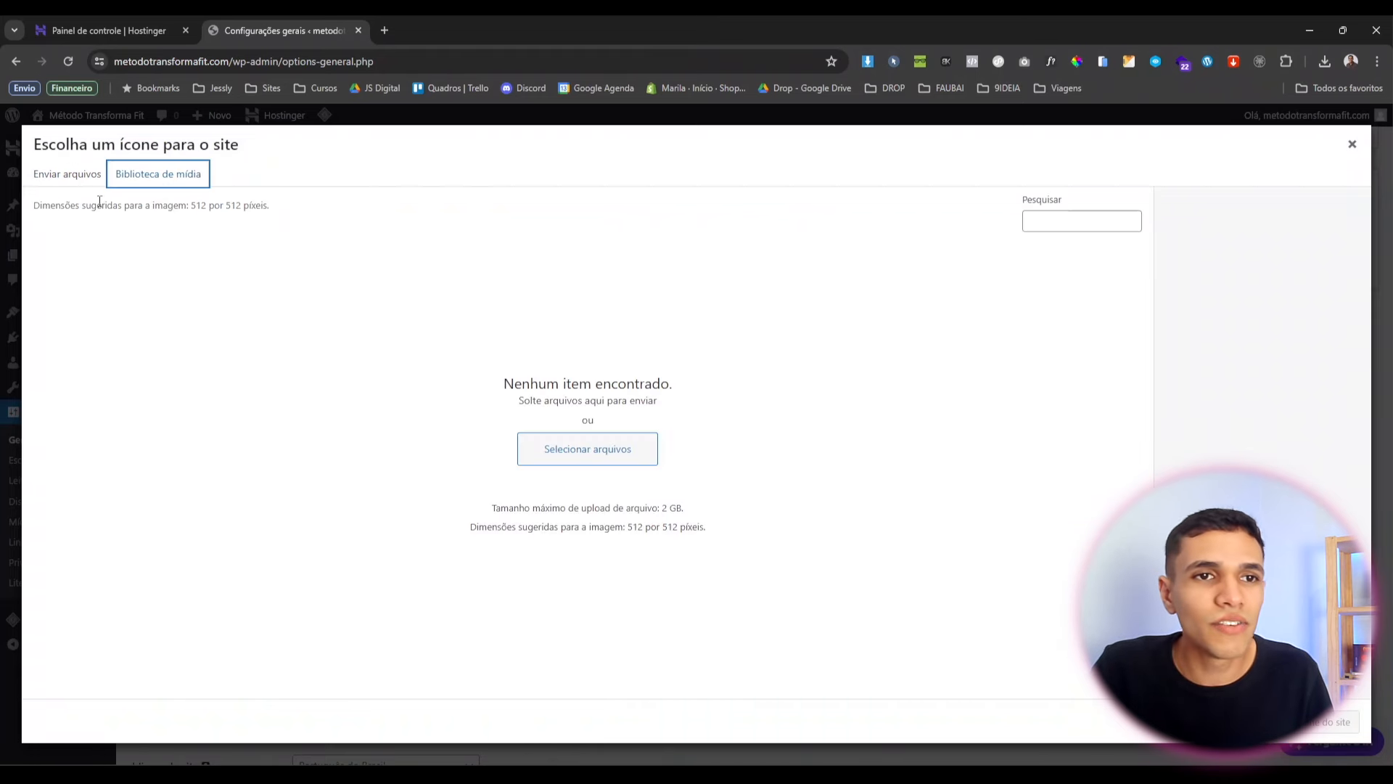
left_click(64, 177)
left_click(700, 426)
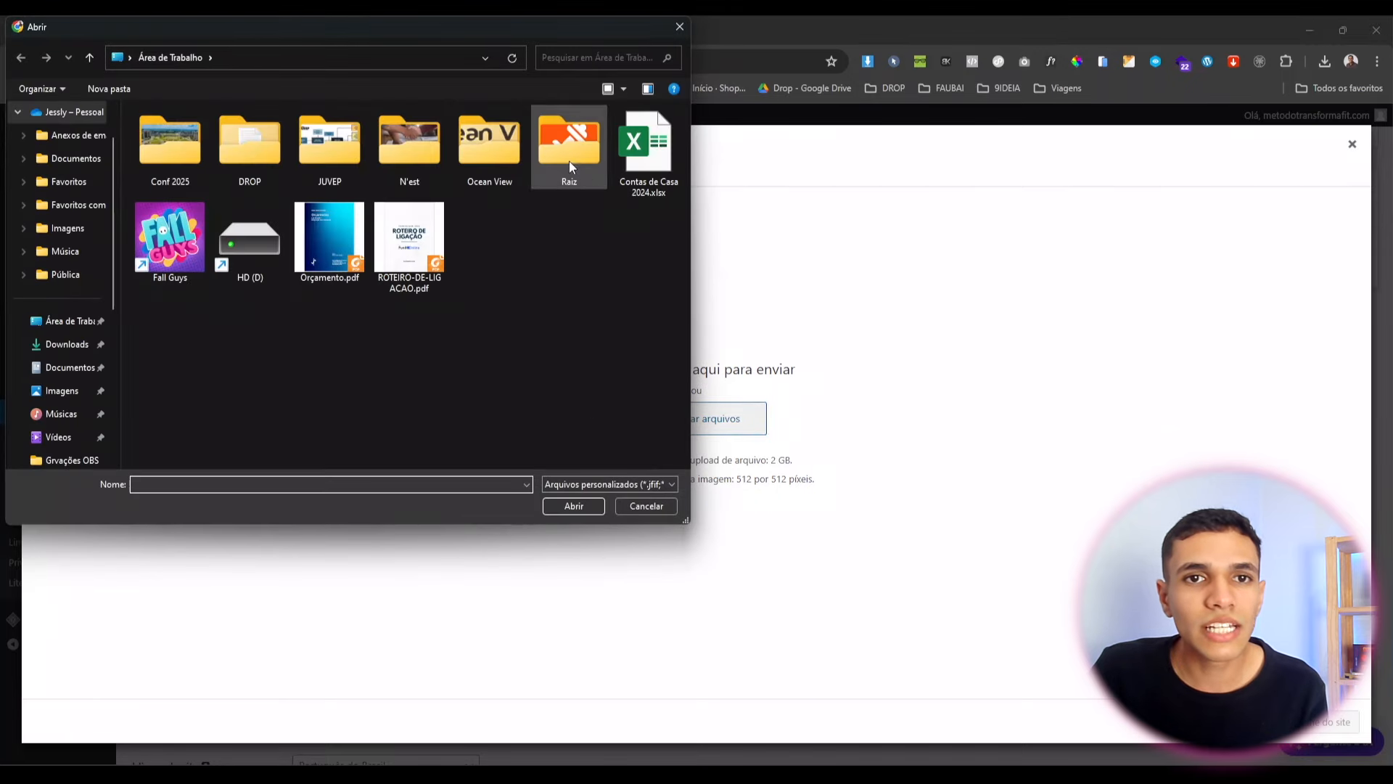
double_click(569, 156)
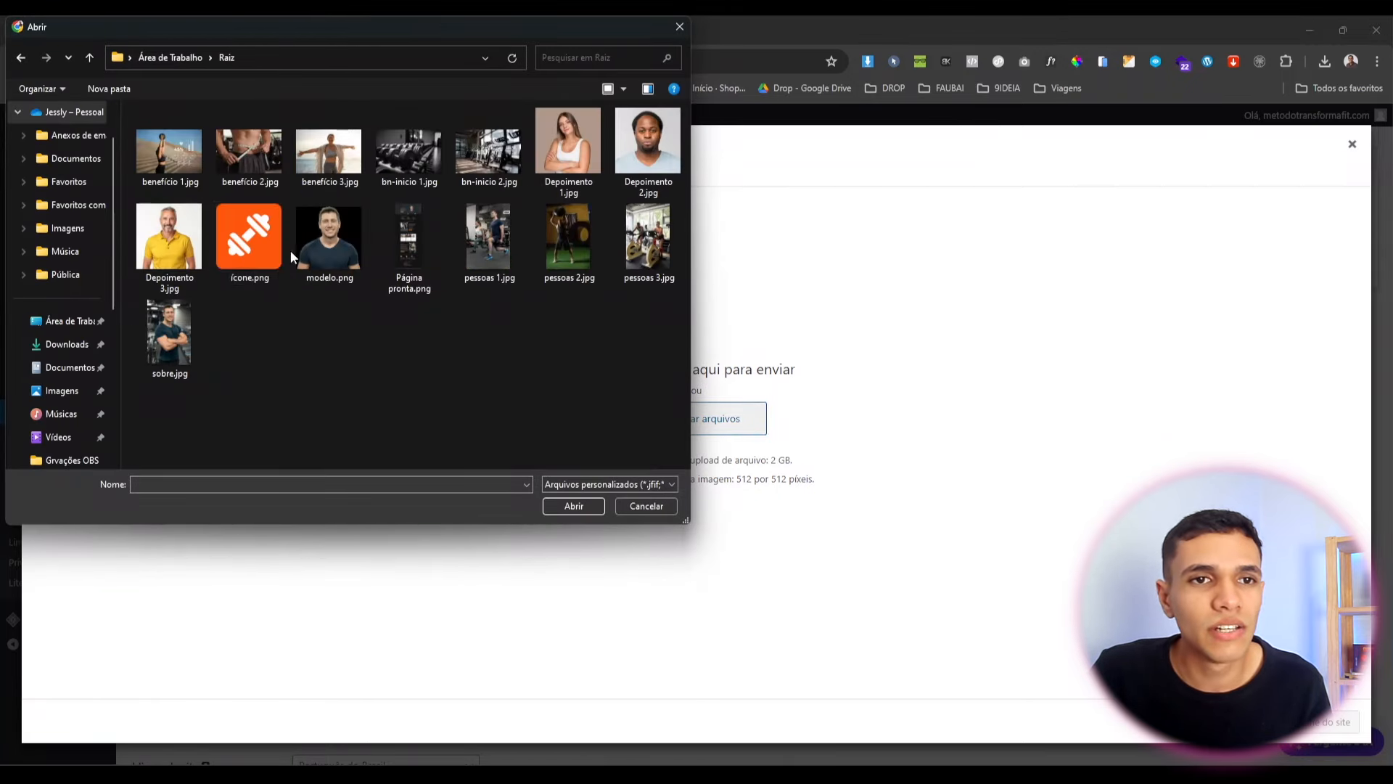
left_click(268, 239)
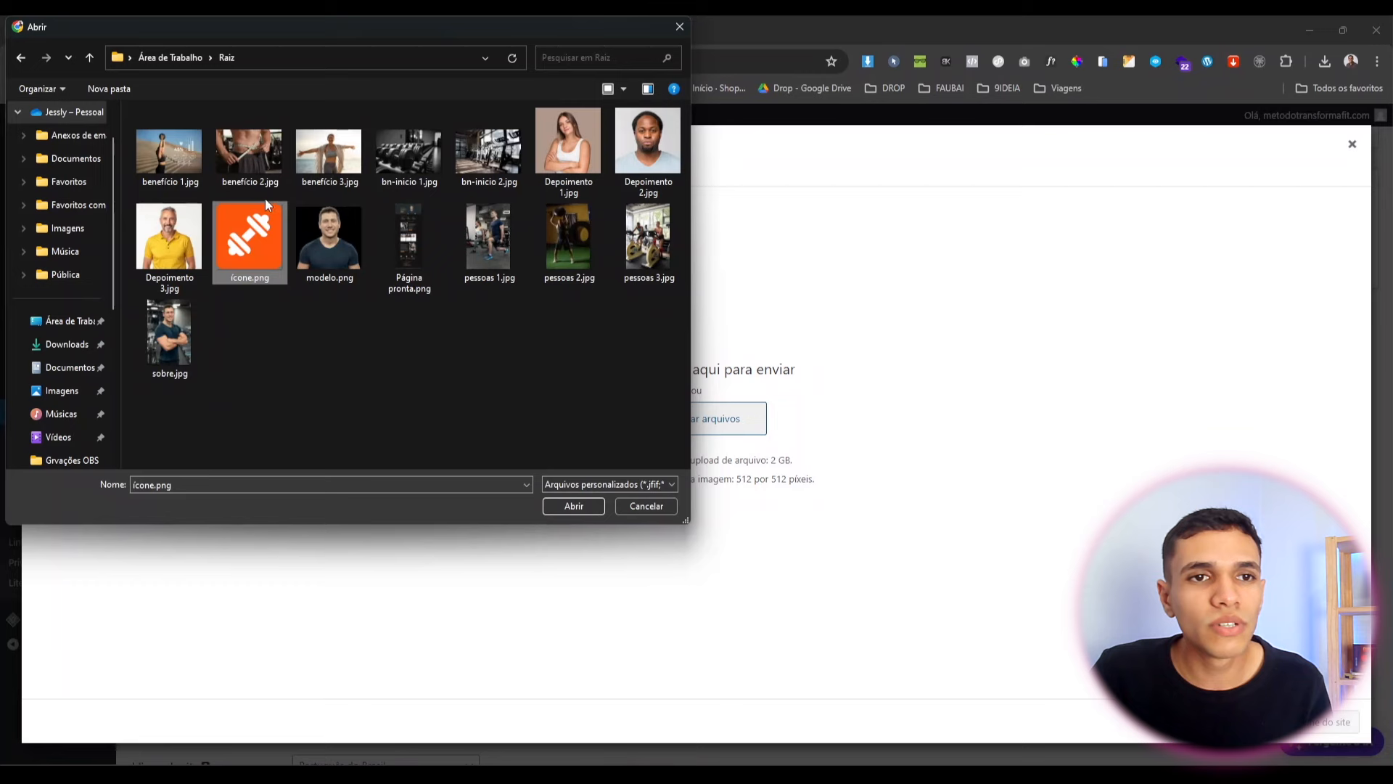
left_click(589, 507)
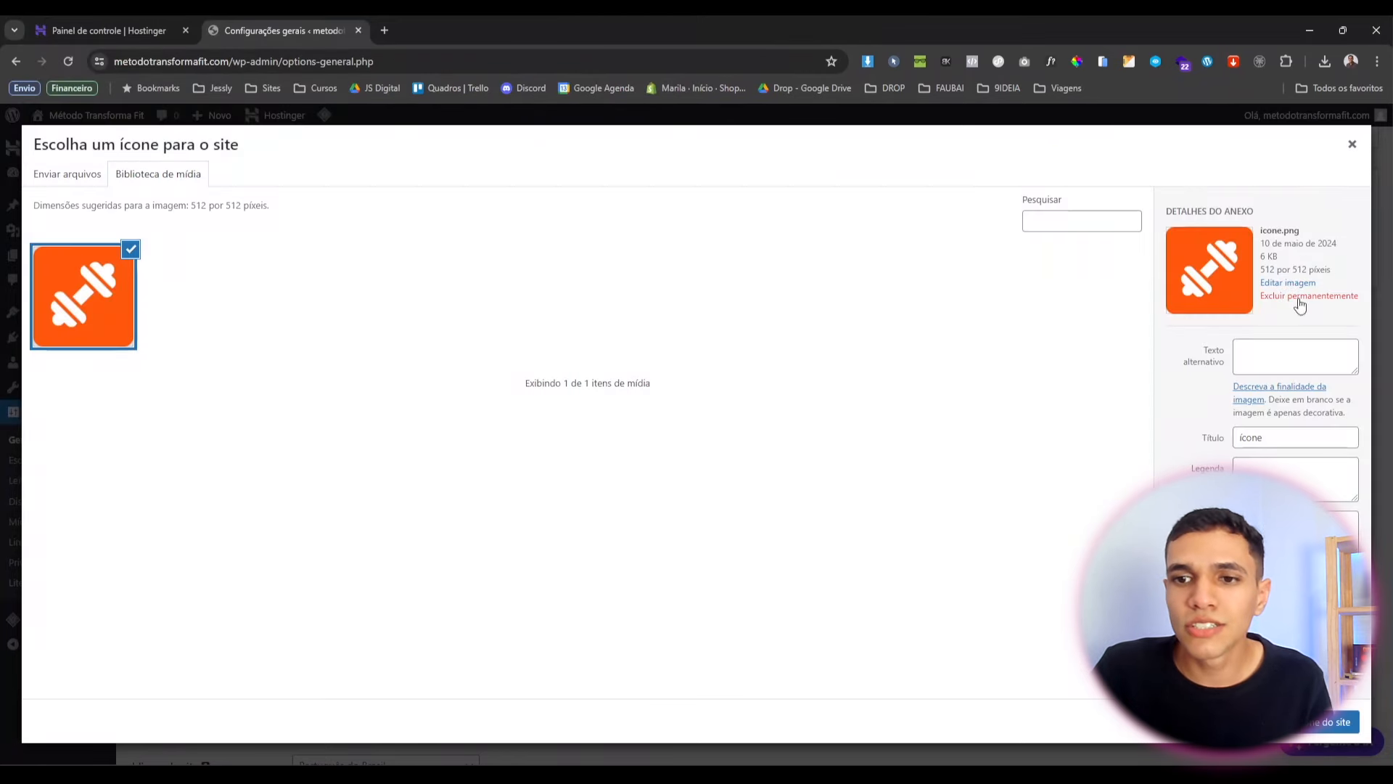
left_click(1317, 735)
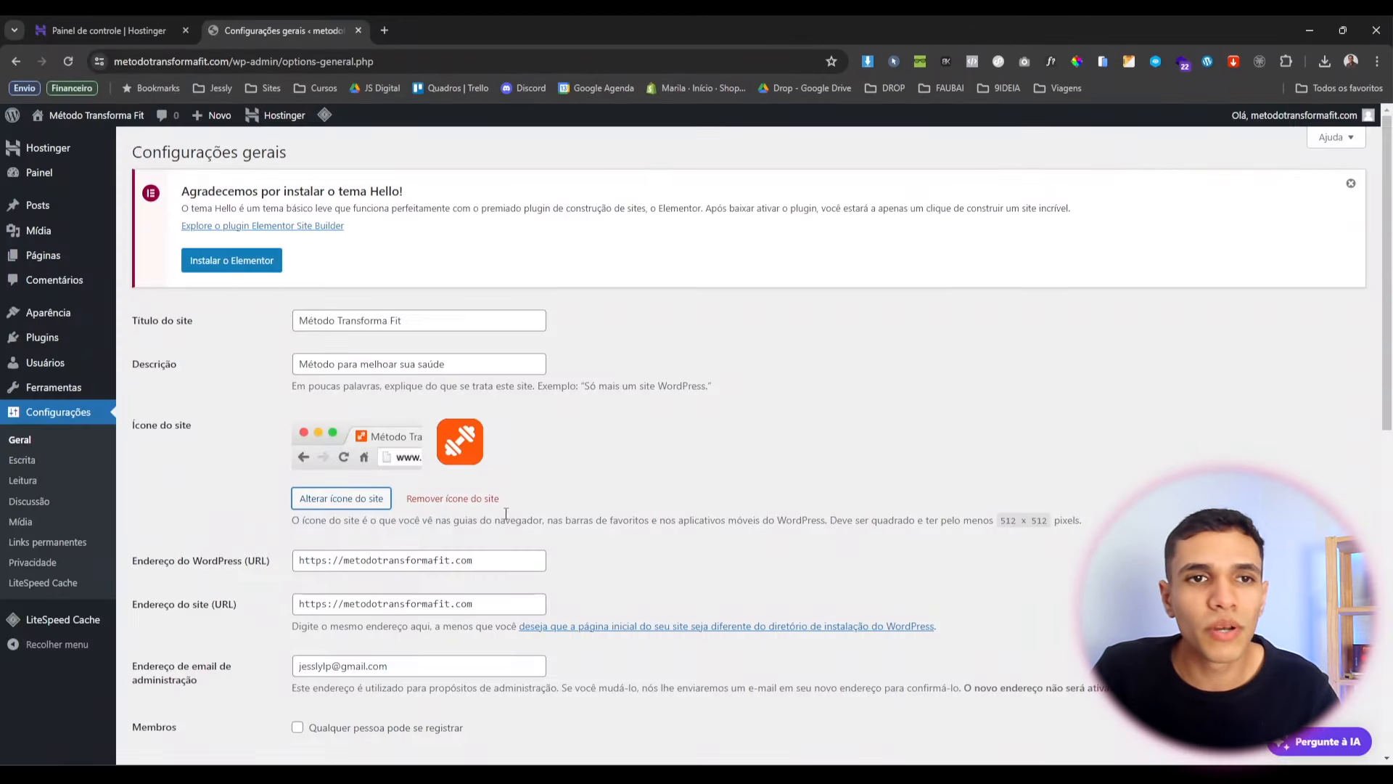
Save the General Settings with the new title, tagline and dumbbell site icon.
scroll(294, 460, "down", 2)
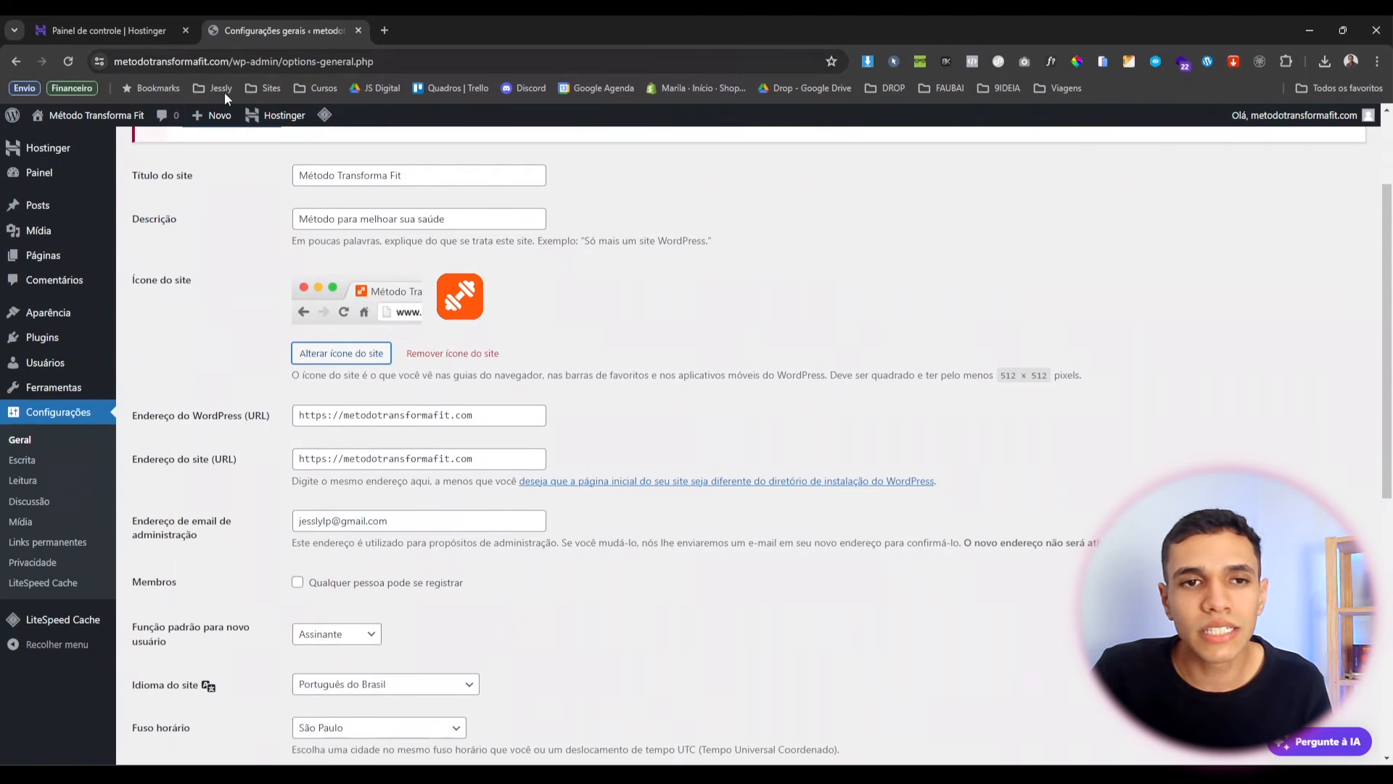
scroll(276, 290, "down", 2)
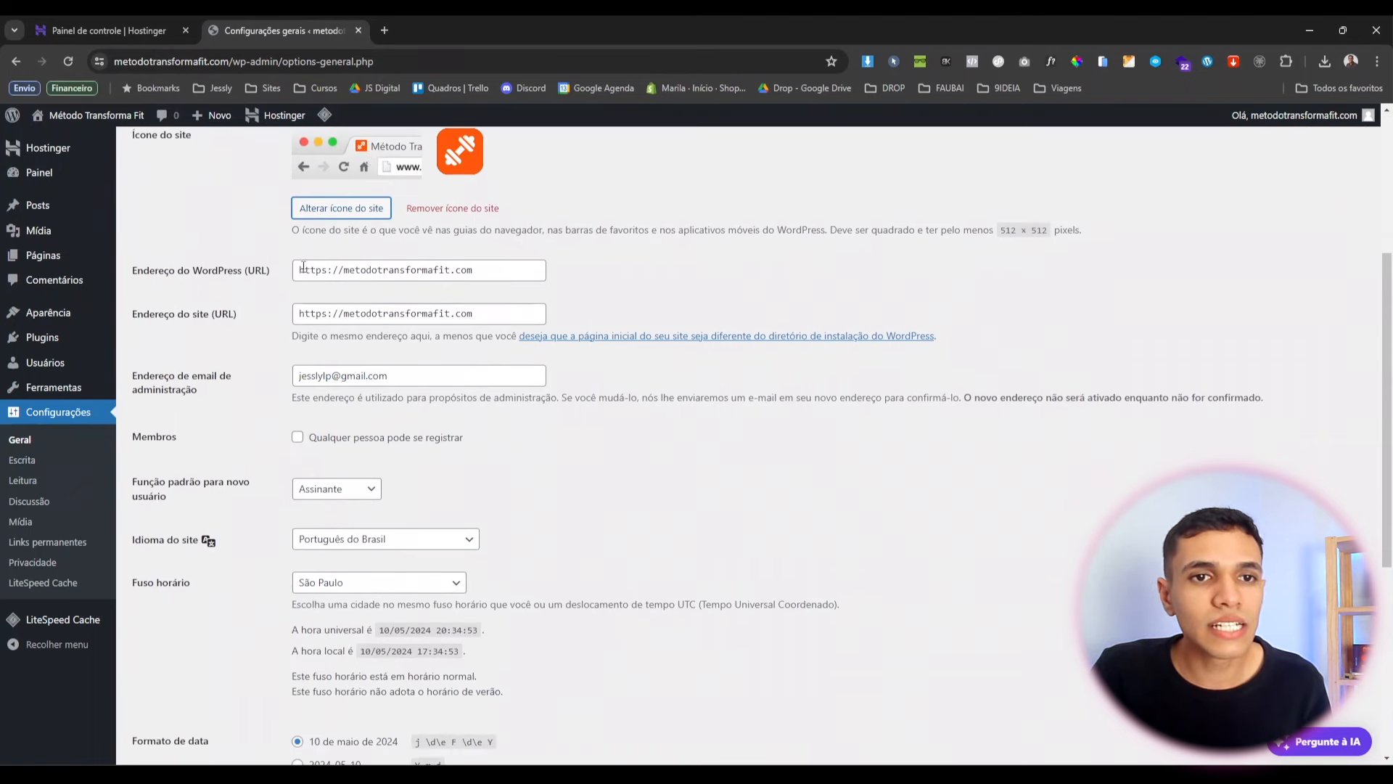
scroll(384, 356, "down", 4)
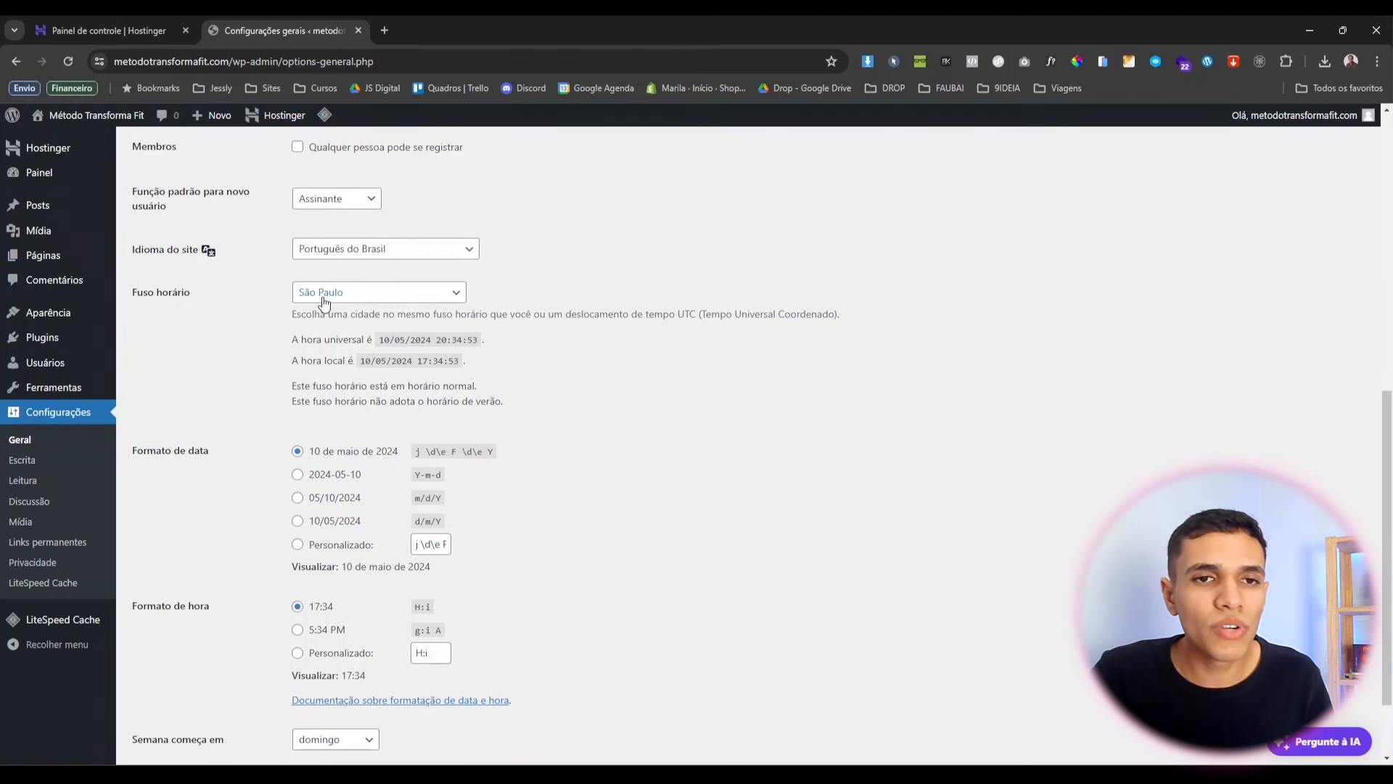
scroll(324, 303, "down", 2)
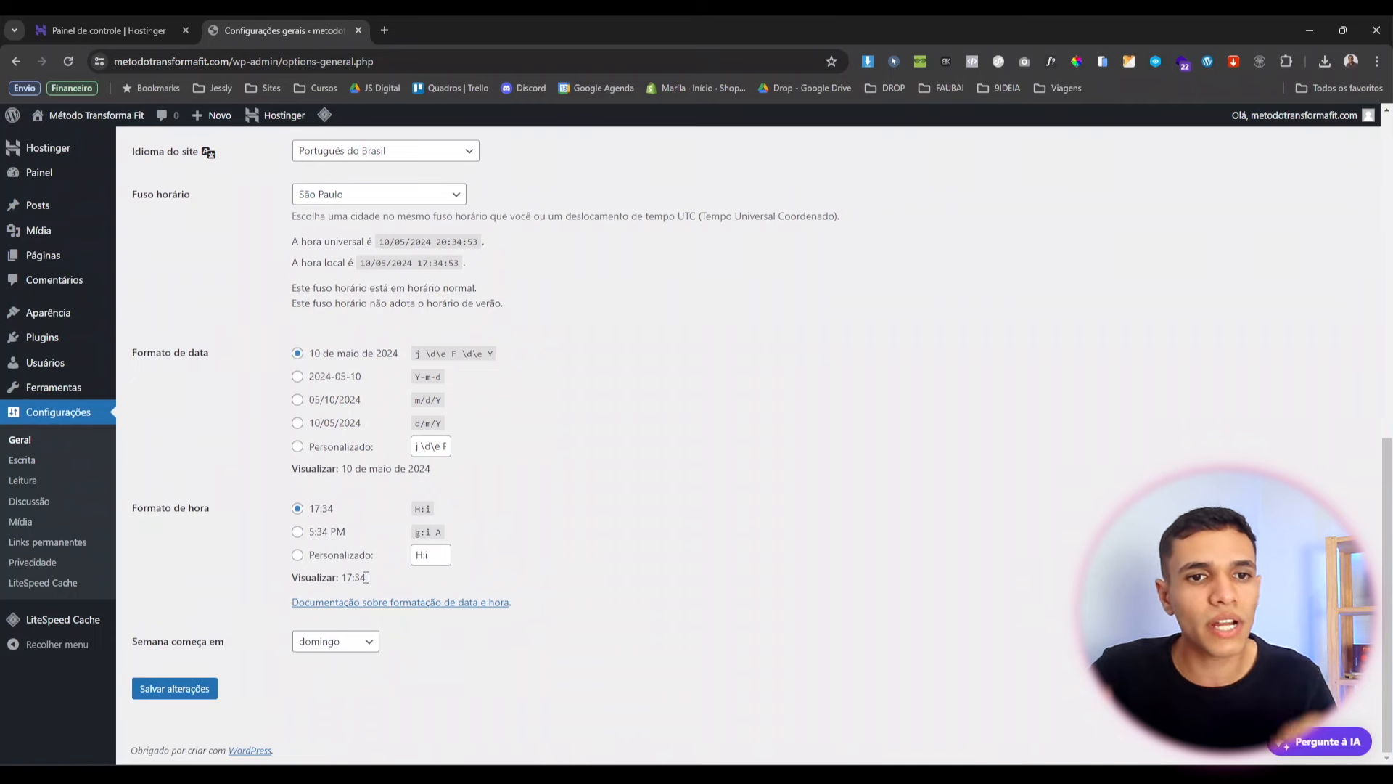
left_click(201, 689)
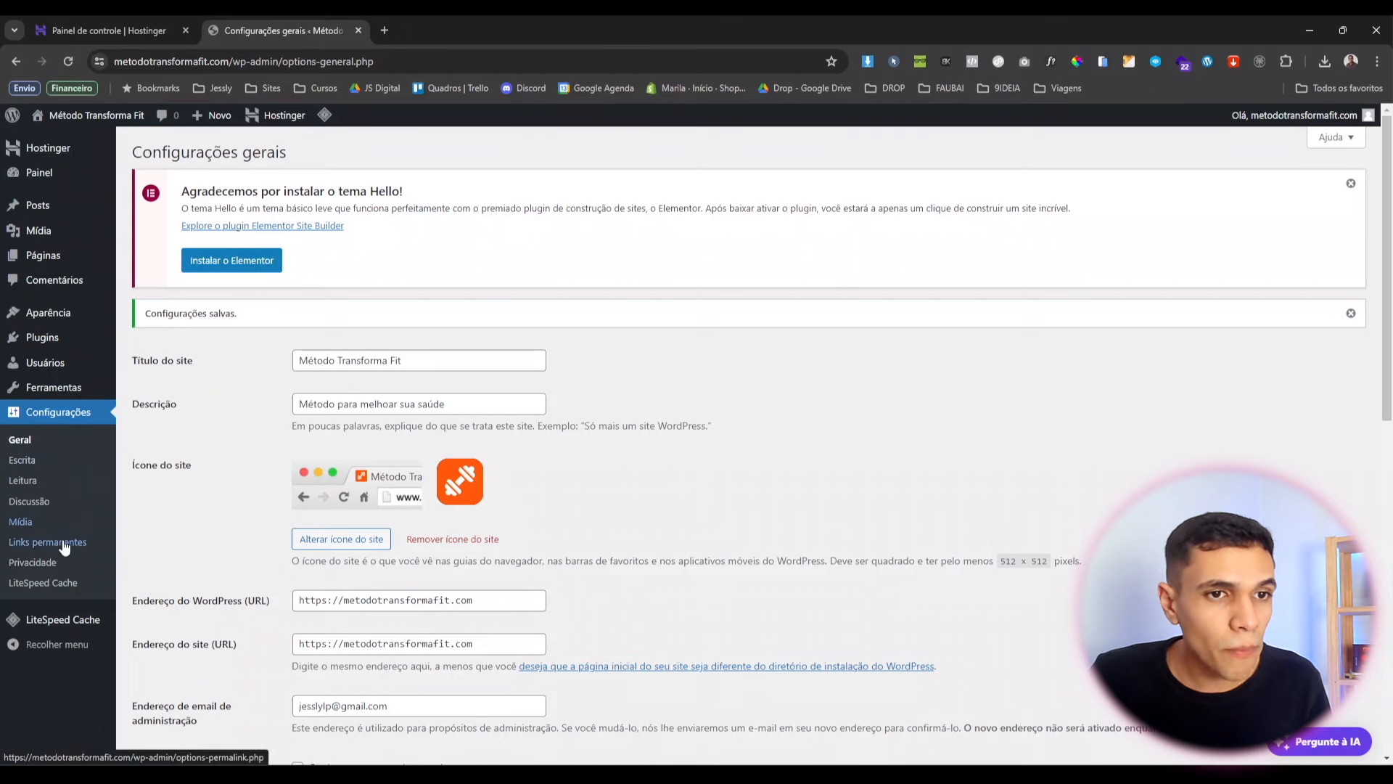
Go to Links permanentes and select the Nome do post permalink structure.
left_click(26, 544)
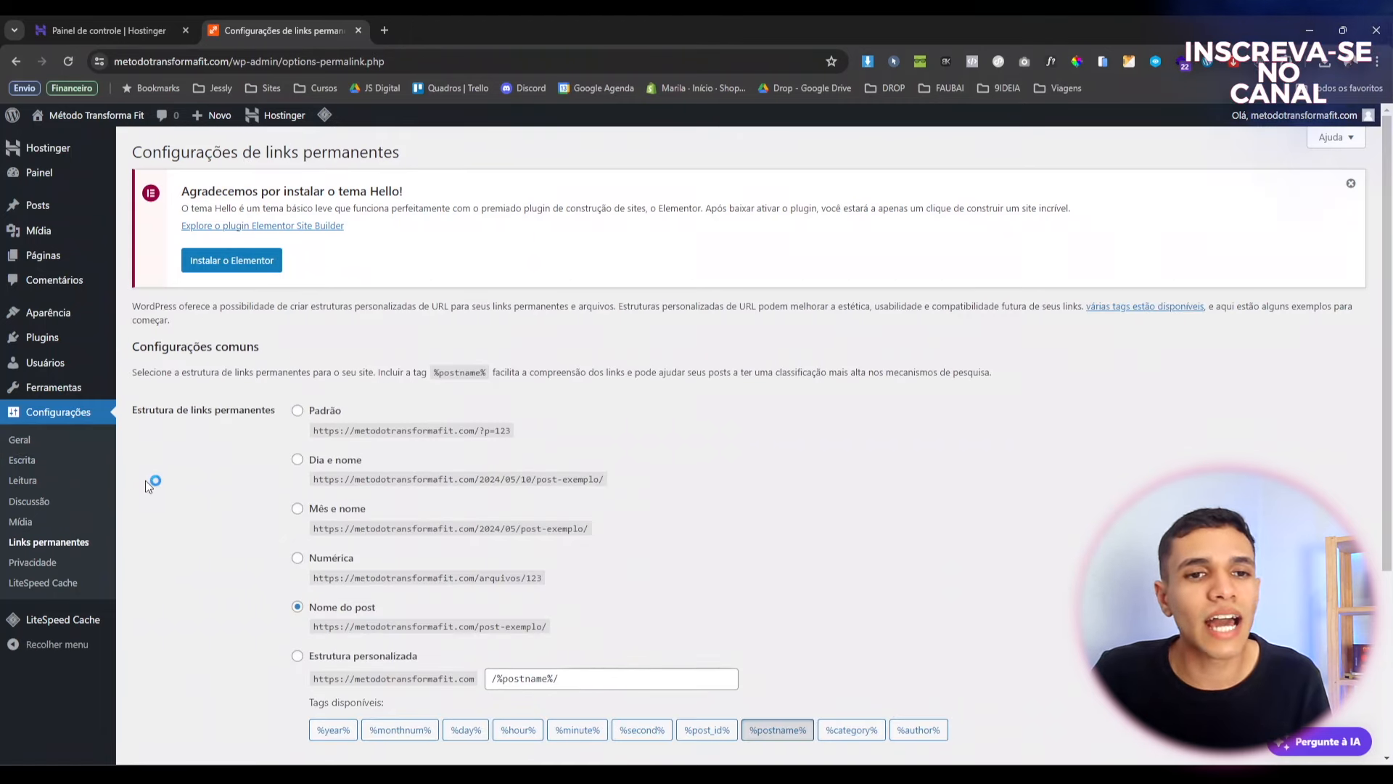
scroll(361, 521, "down", 1)
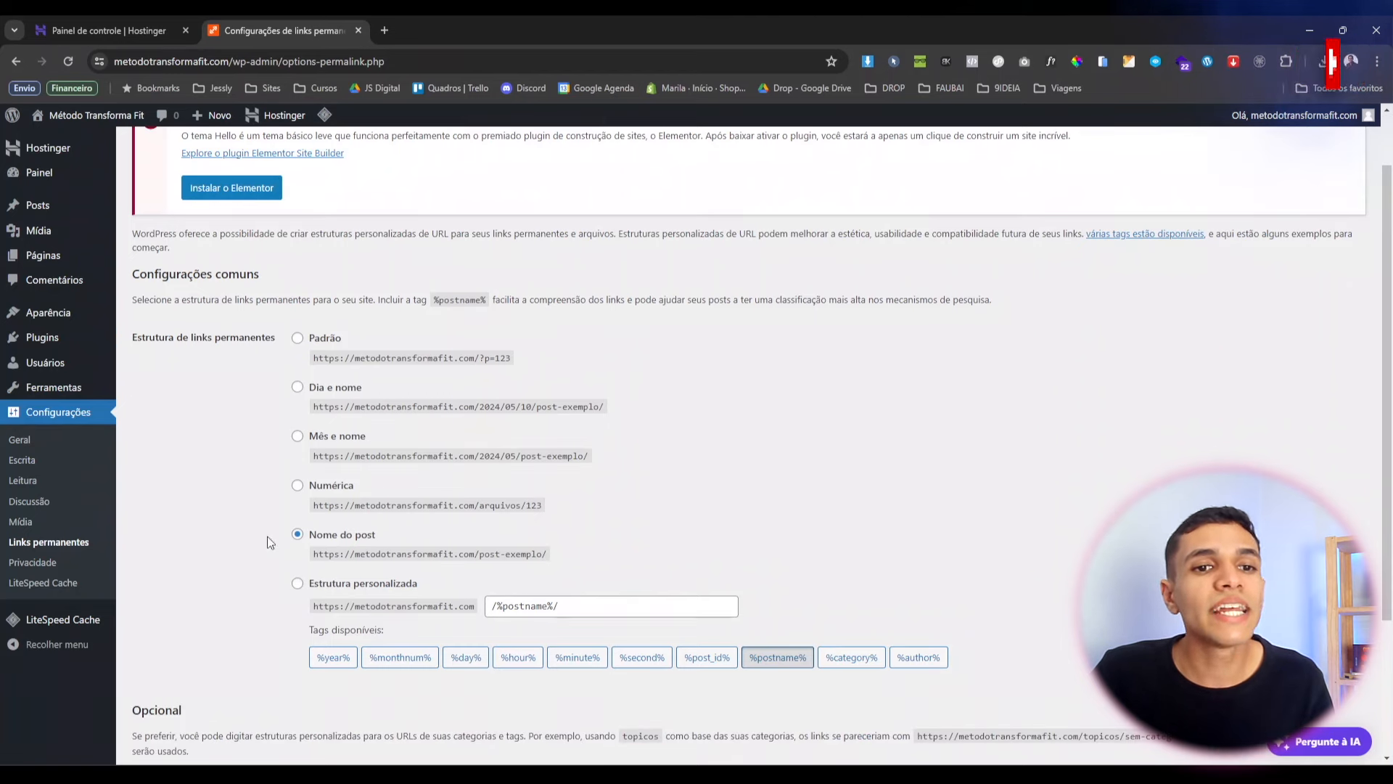
left_click_drag(310, 537, 376, 542)
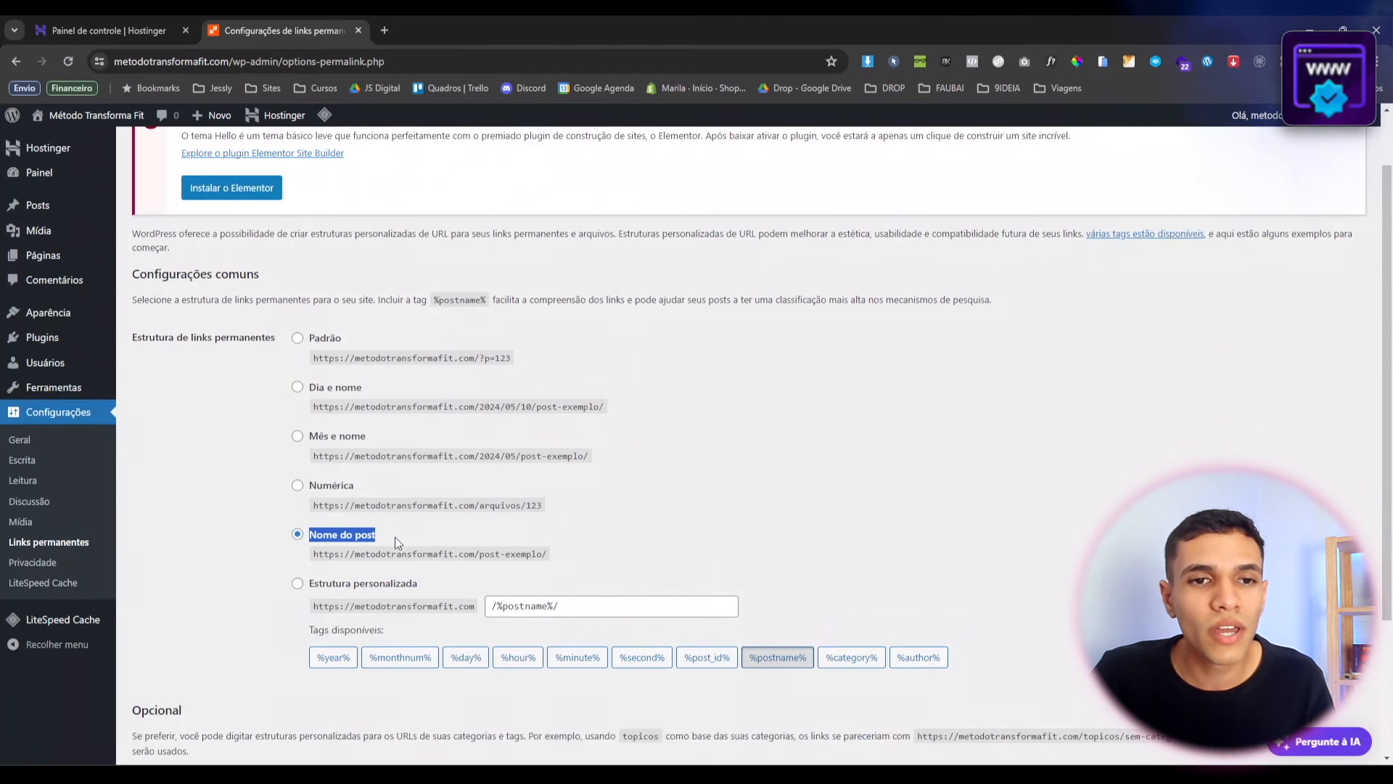
left_click(384, 537)
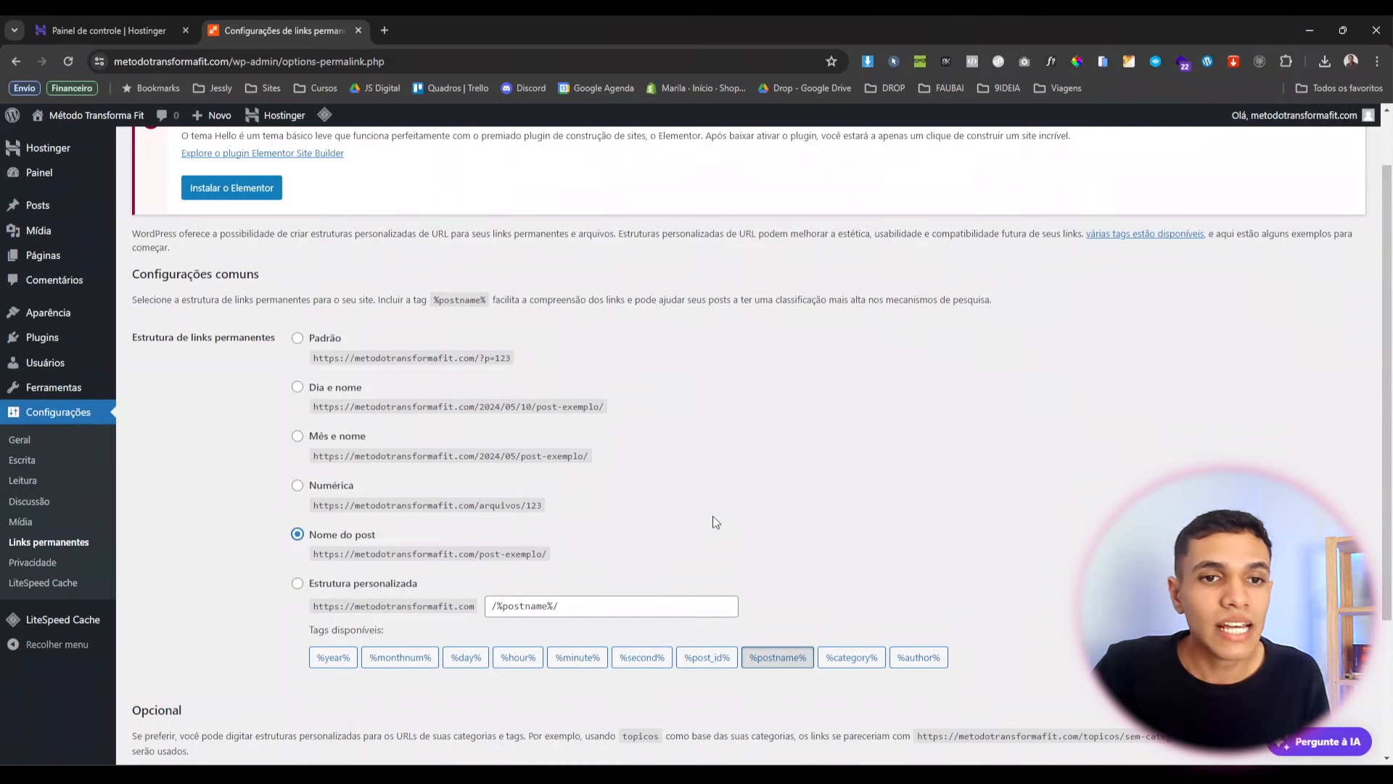
left_click_drag(345, 553, 565, 555)
left_click(580, 553)
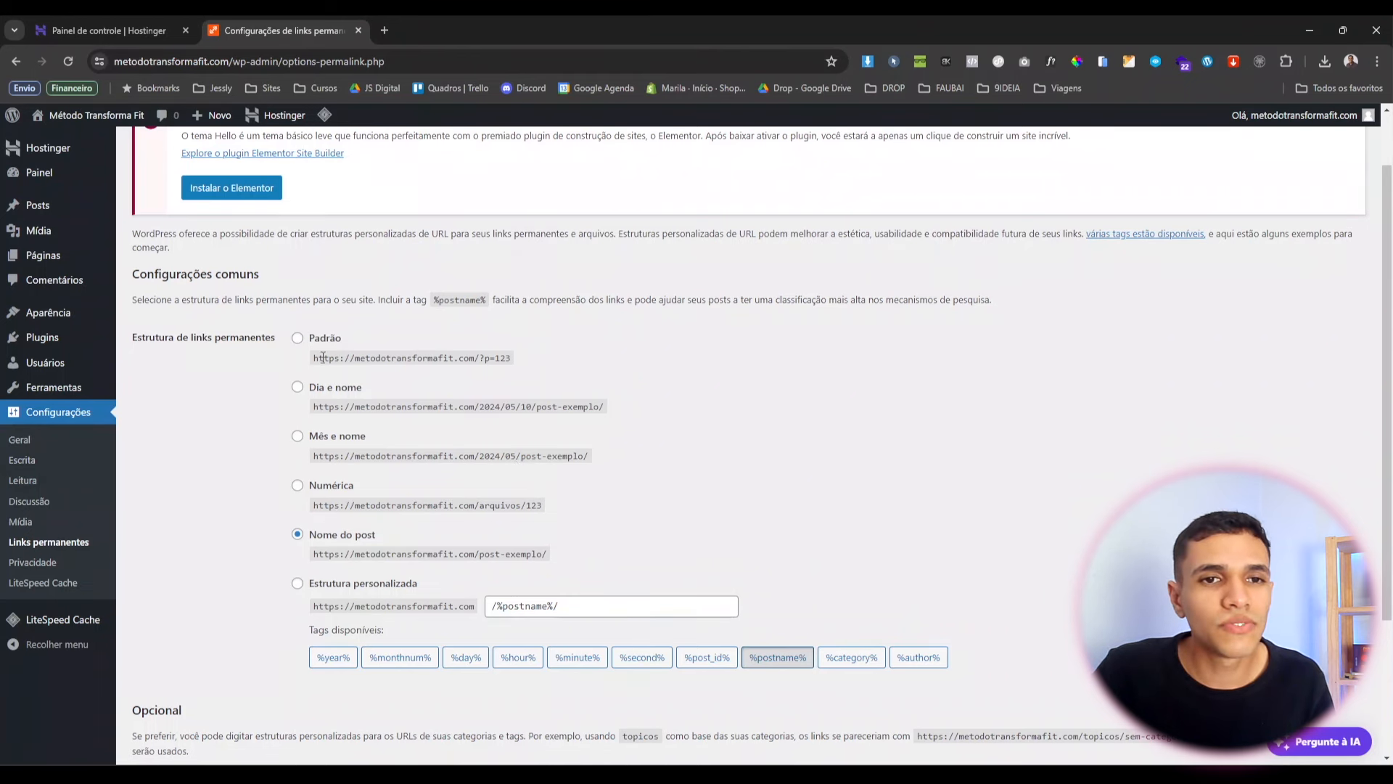
Compare the default p=123 address with the post-name example address.
left_click_drag(485, 356, 513, 366)
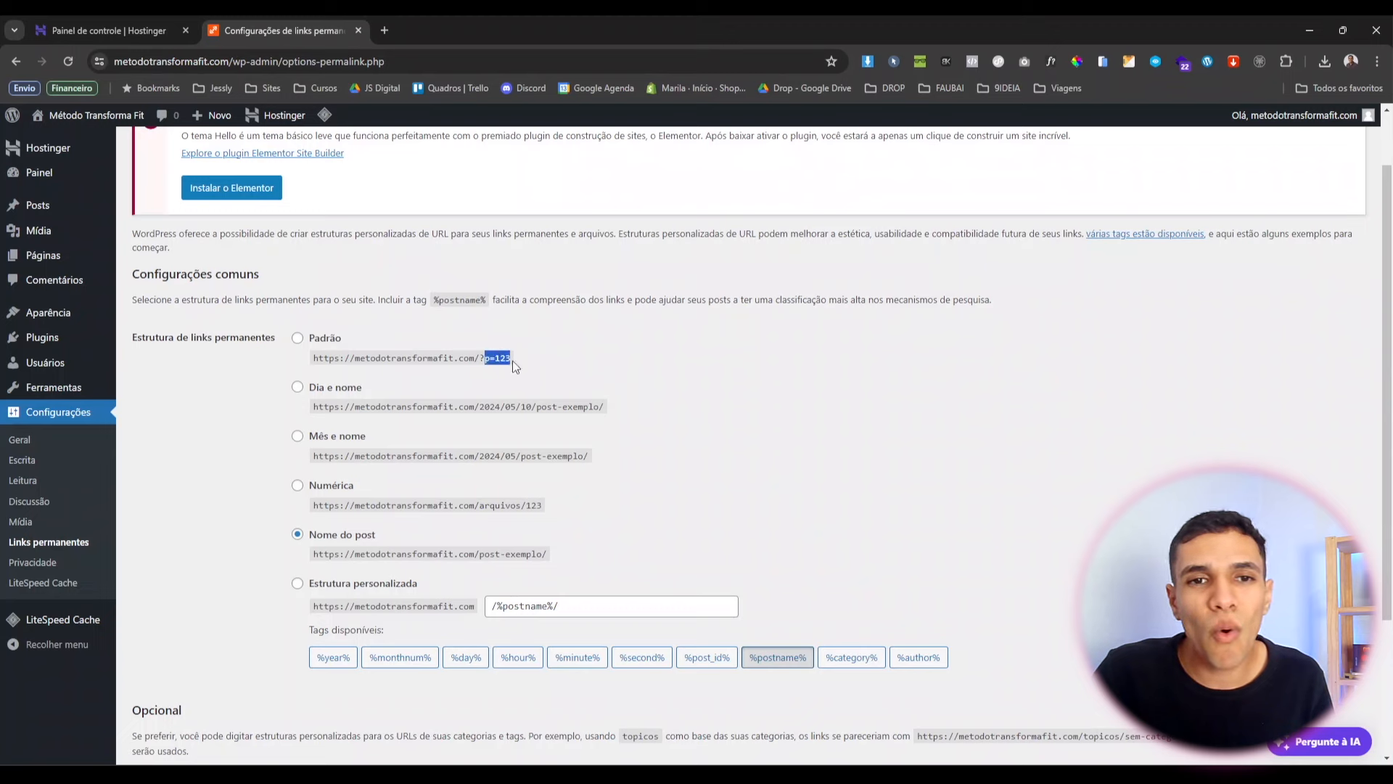
left_click(534, 377)
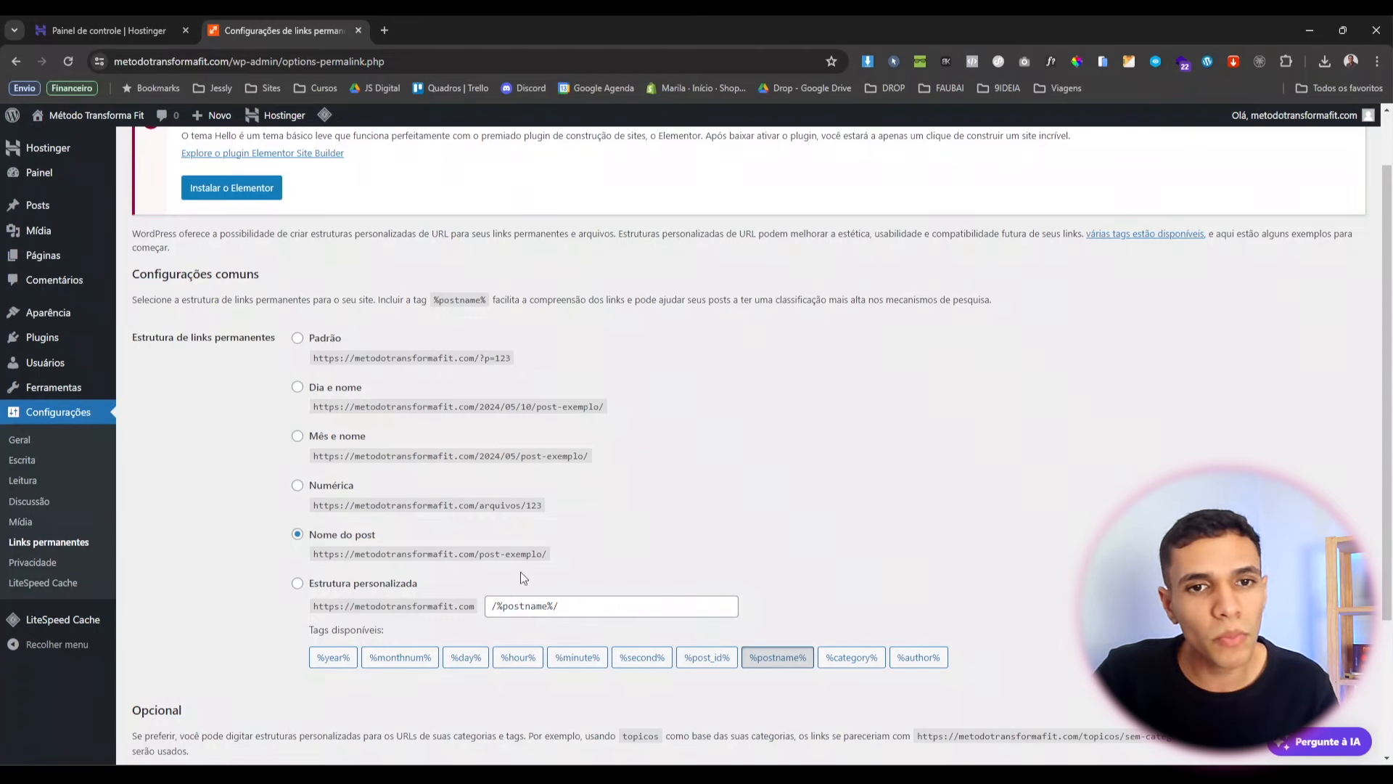
left_click_drag(428, 554, 532, 565)
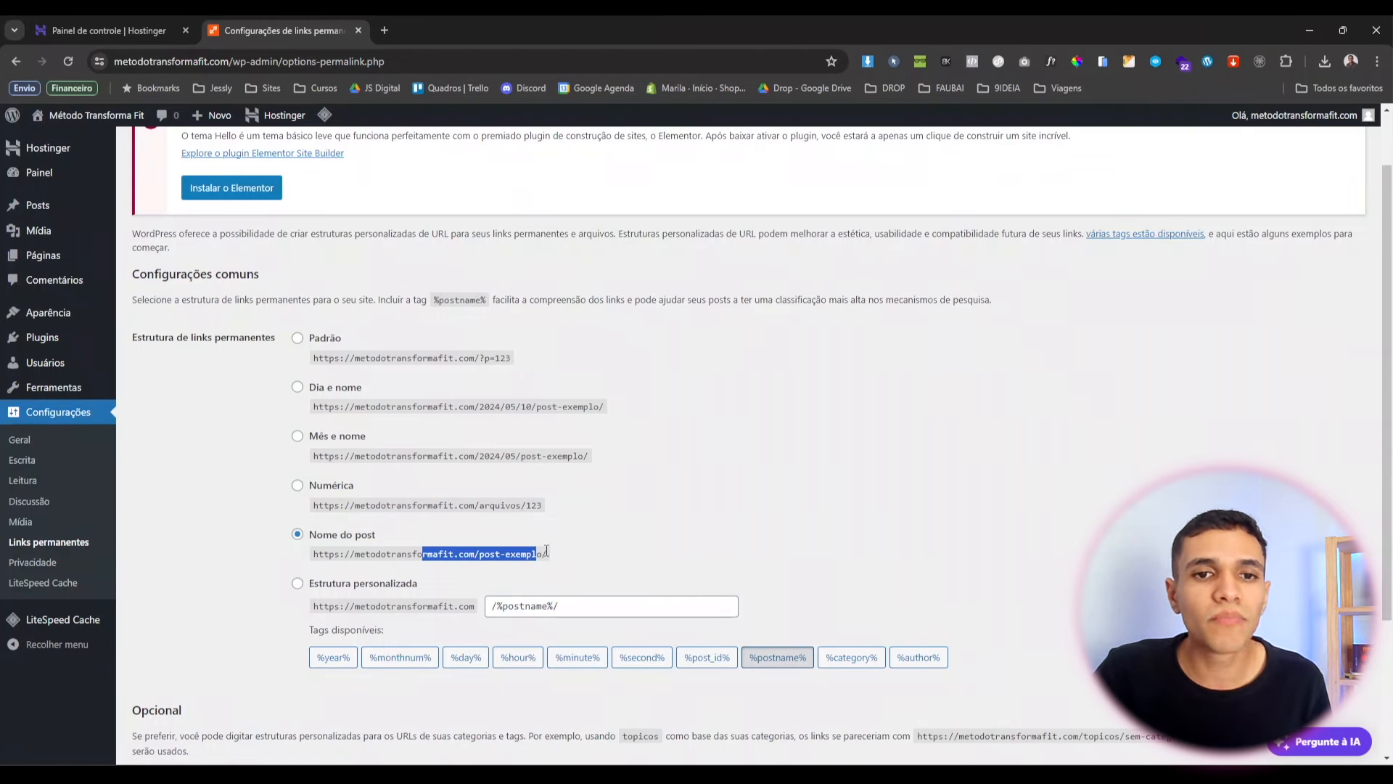
left_click(602, 565)
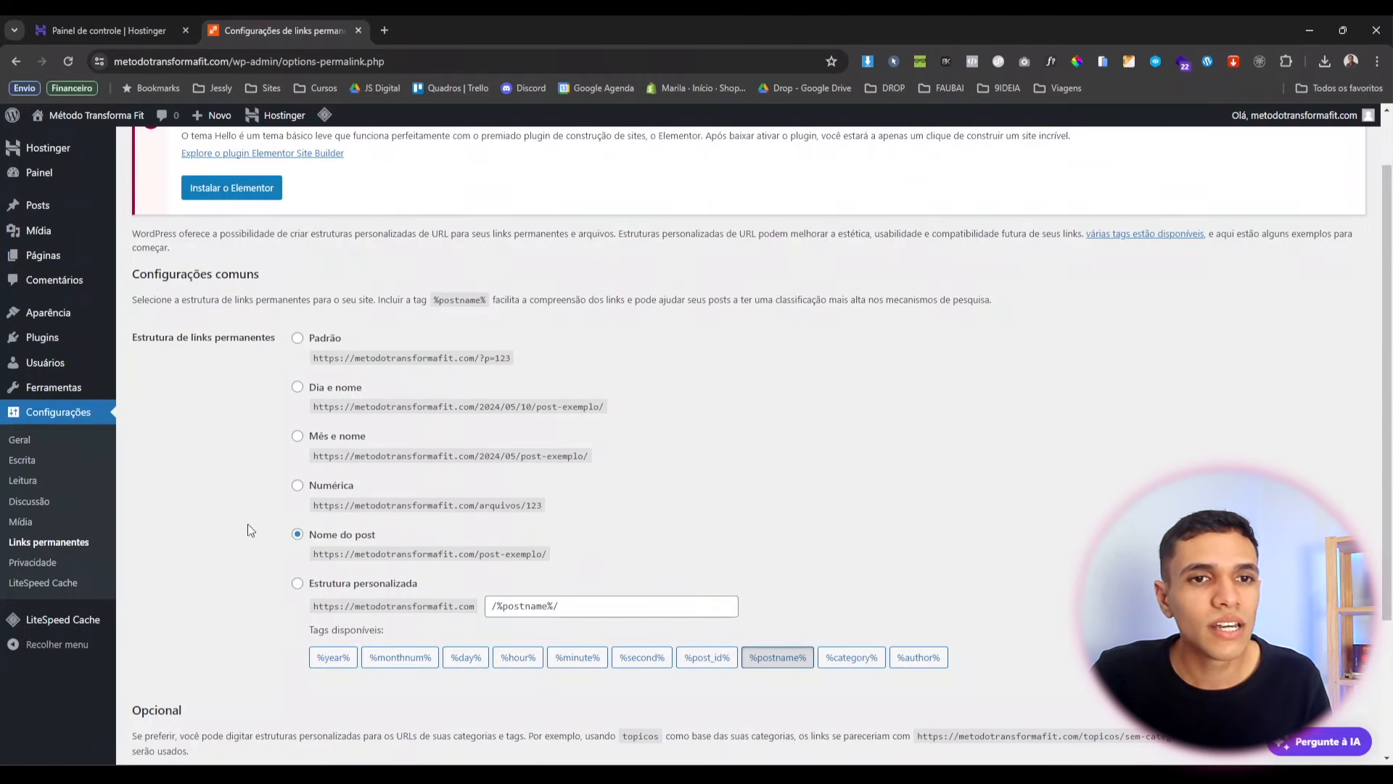
scroll(178, 563, "down", 3)
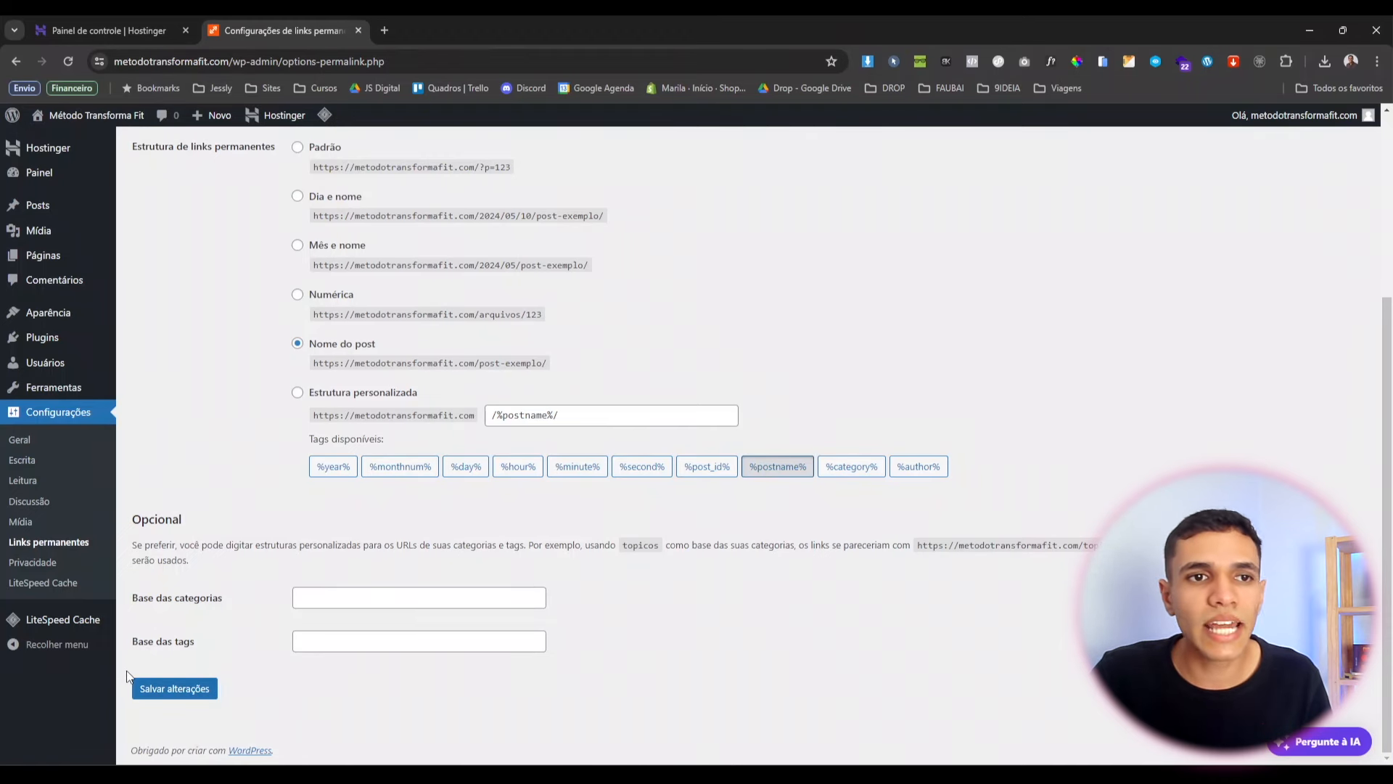
scroll(118, 541, "up", 1)
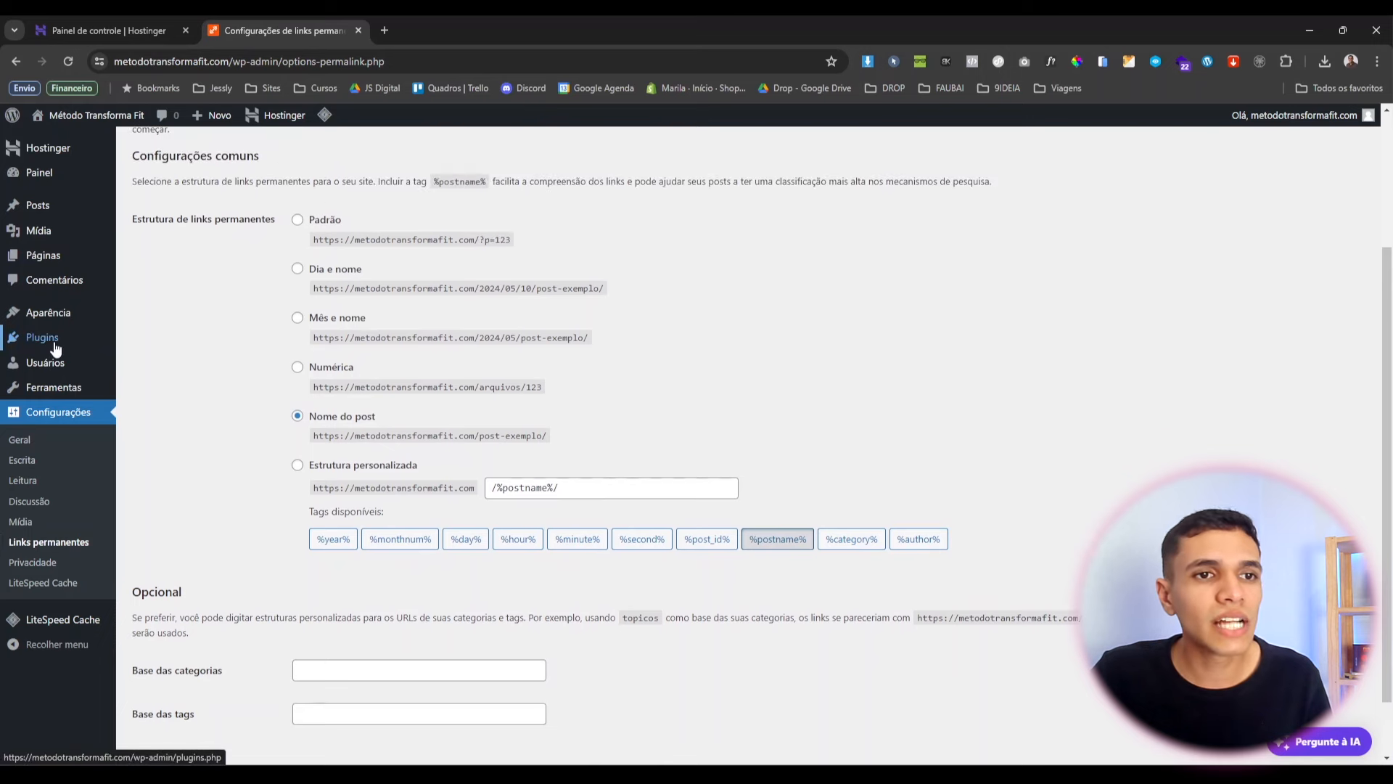
Bulk-deactivate the Hostinger, IA Assistente da Hostinger and LiteSpeed Cache plugins.
mouse_move(56, 346)
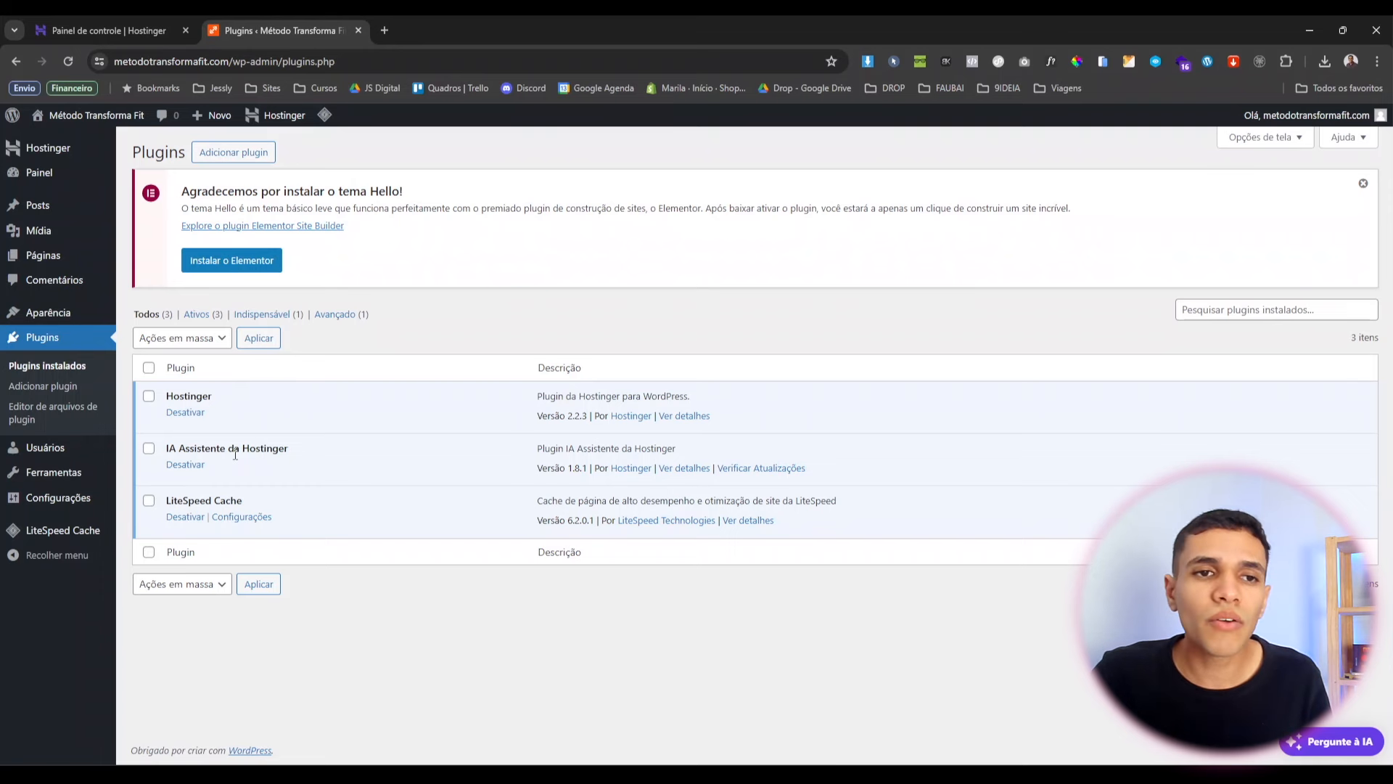
left_click(148, 369)
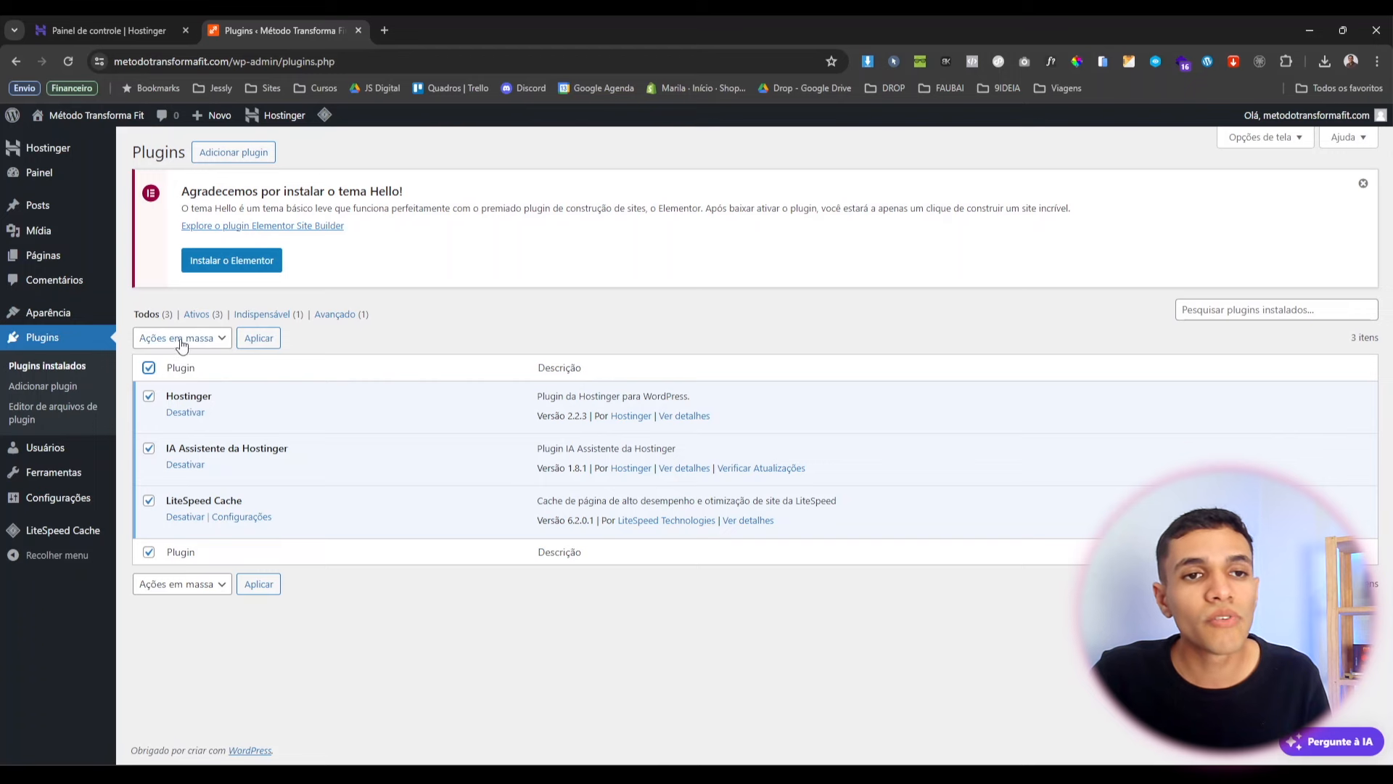
left_click(181, 341)
left_click(178, 367)
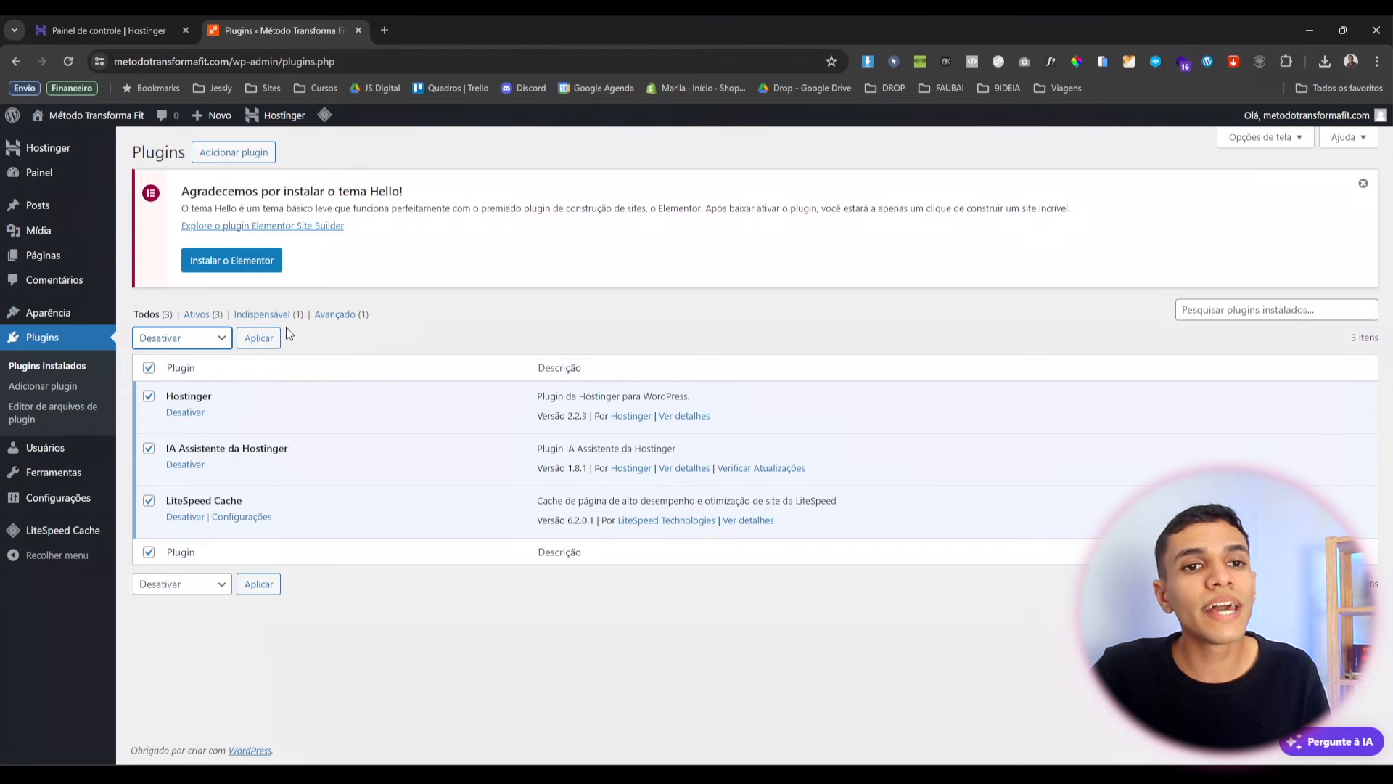
left_click(259, 338)
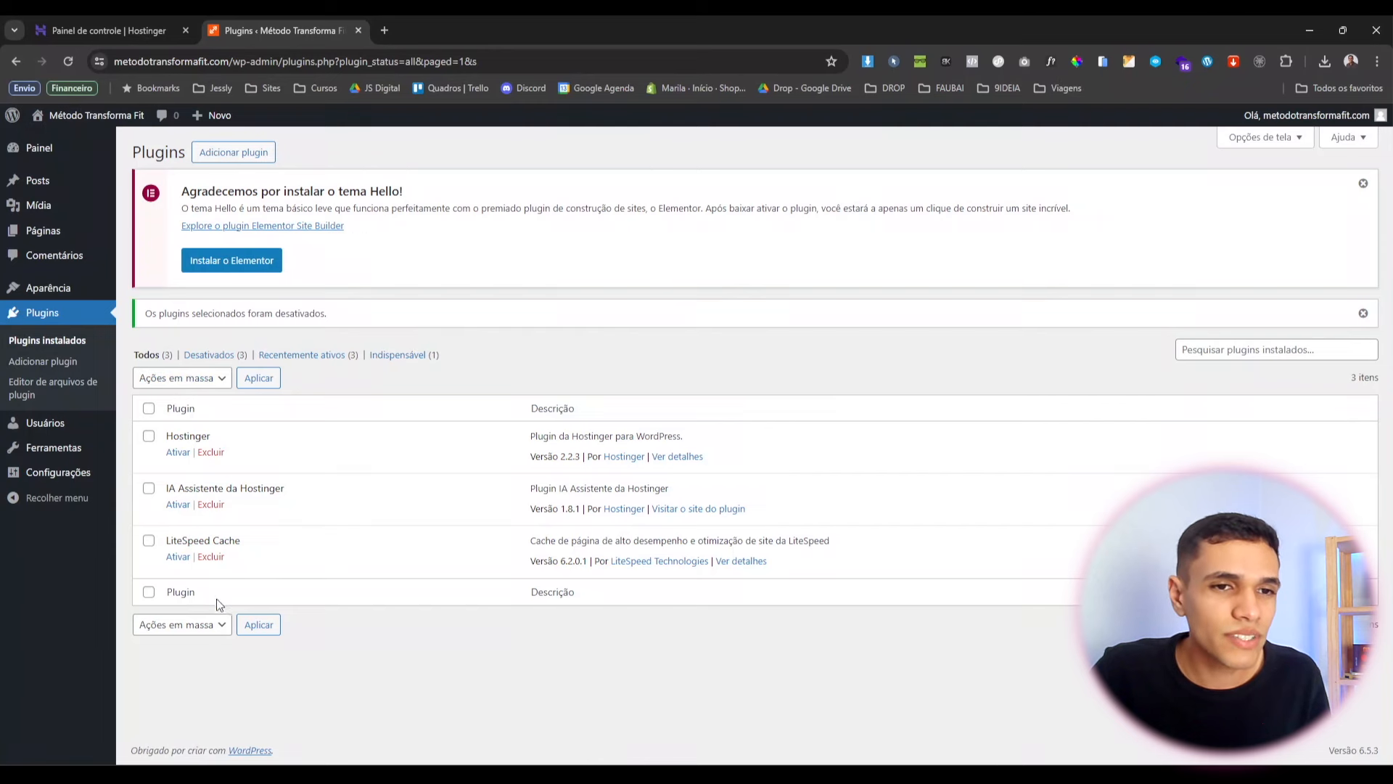
Bulk-delete all three deactivated plugins, confirming the deletion prompt.
left_click(149, 408)
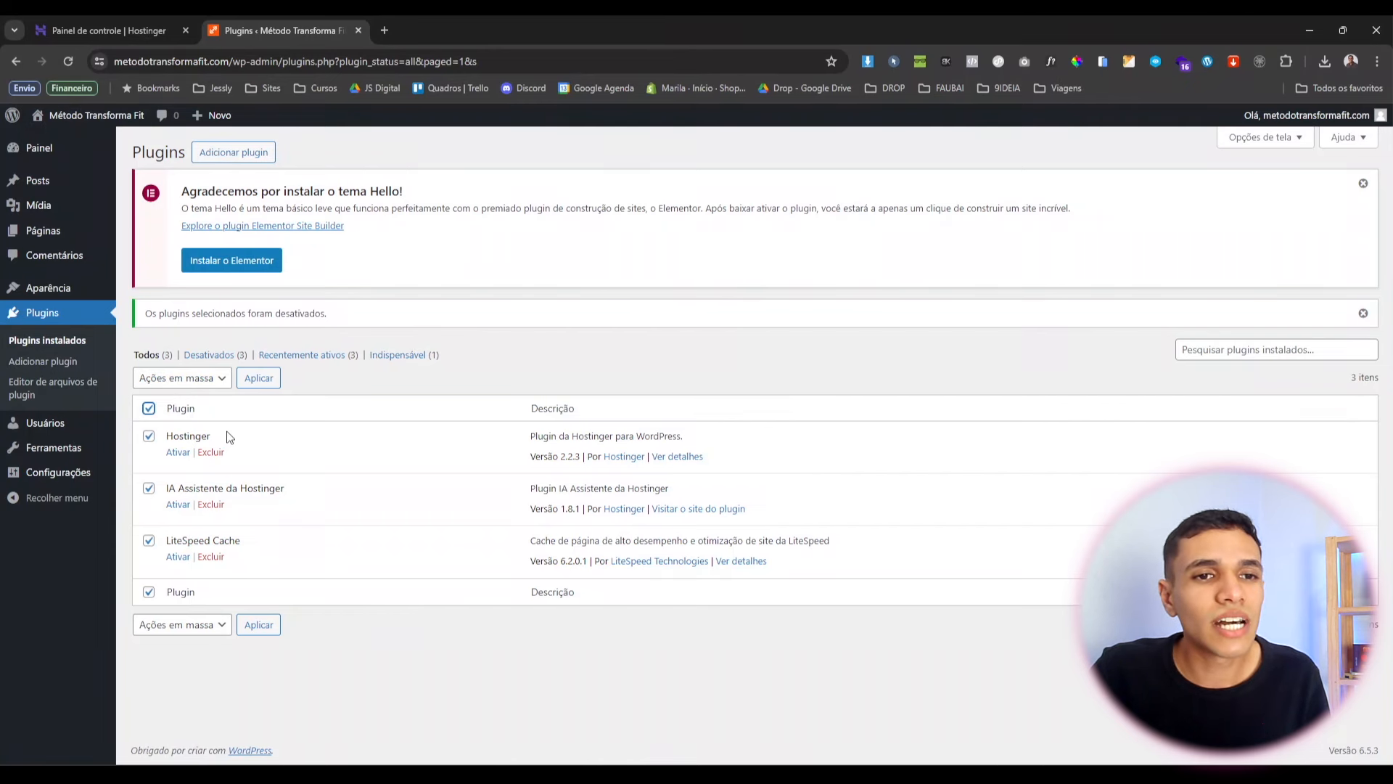
left_click(187, 377)
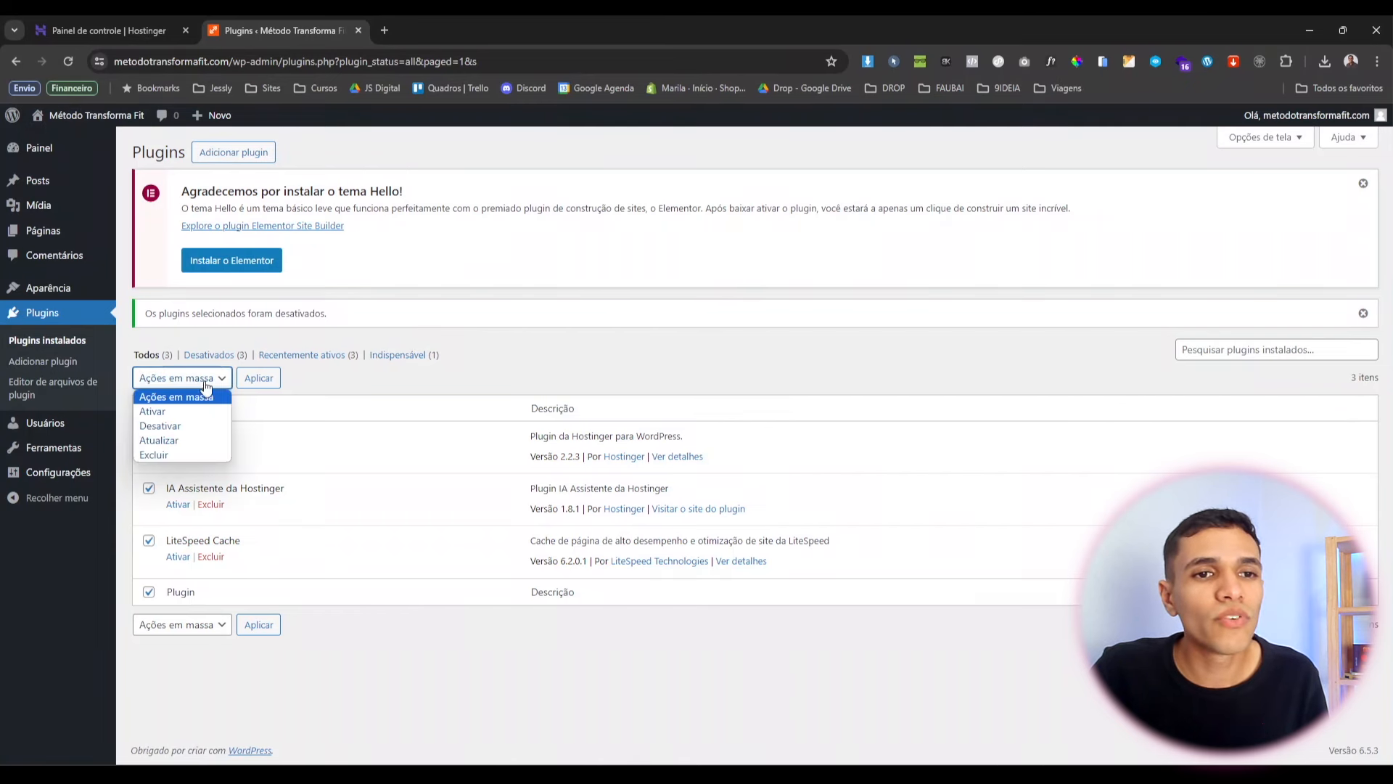
left_click(186, 454)
left_click(260, 378)
key("Return")
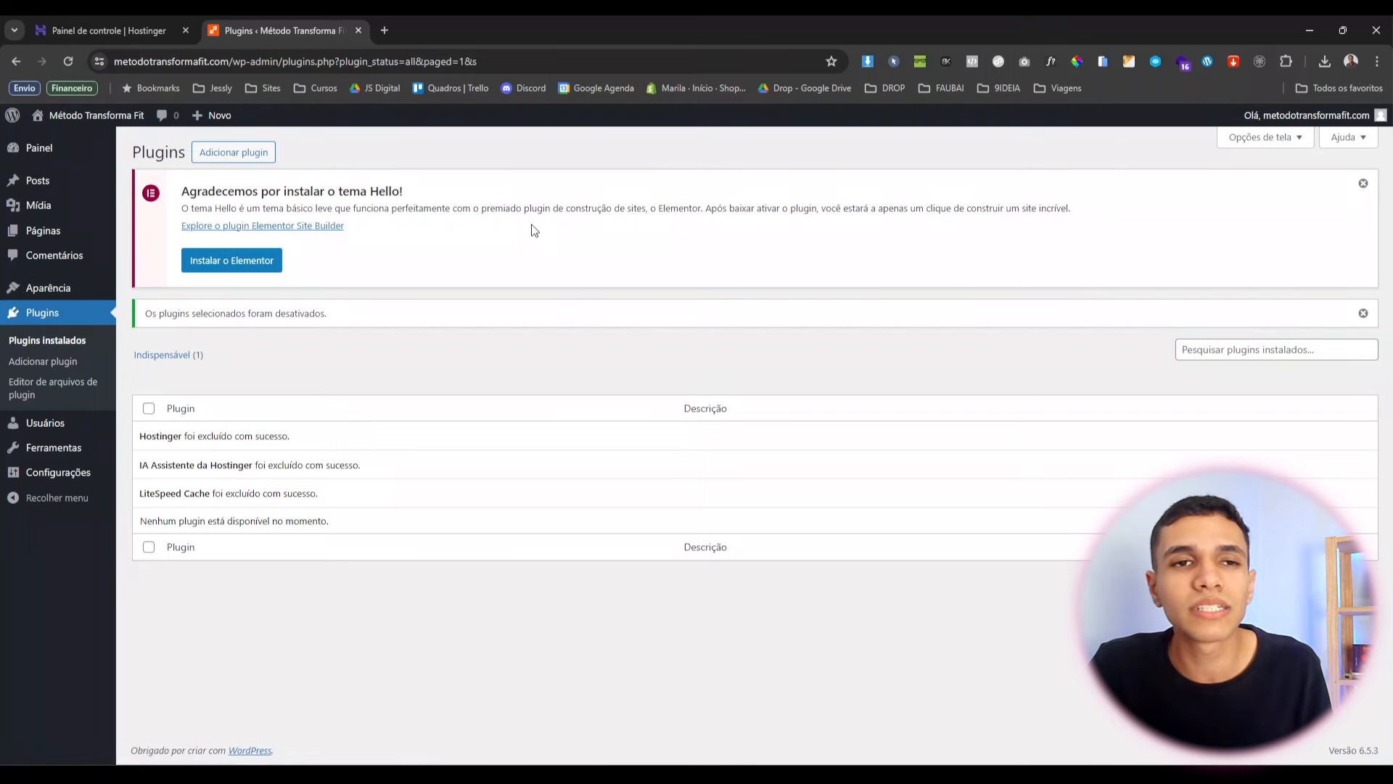
left_click(253, 158)
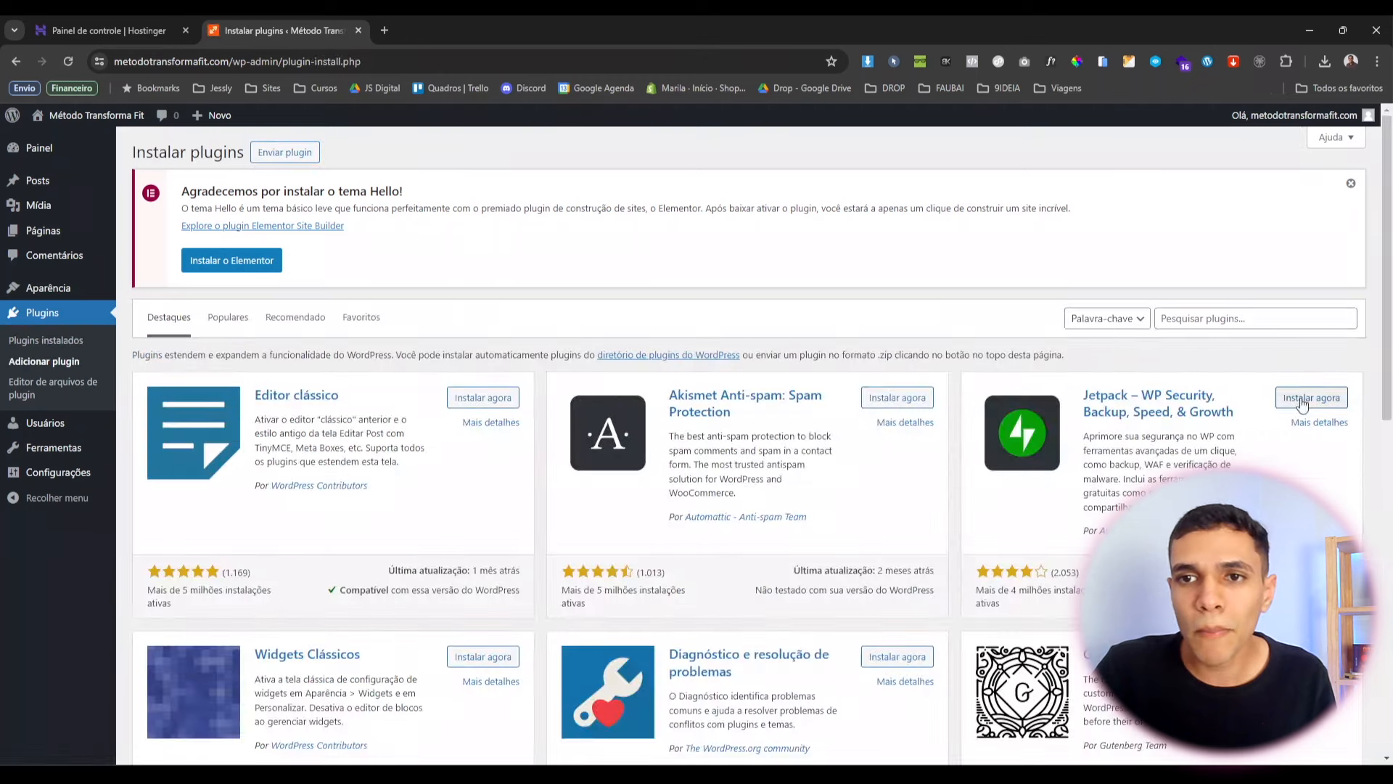
Search for 'elementor', then install and activate Elementor Website Builder.
left_click(1232, 323)
type("elem")
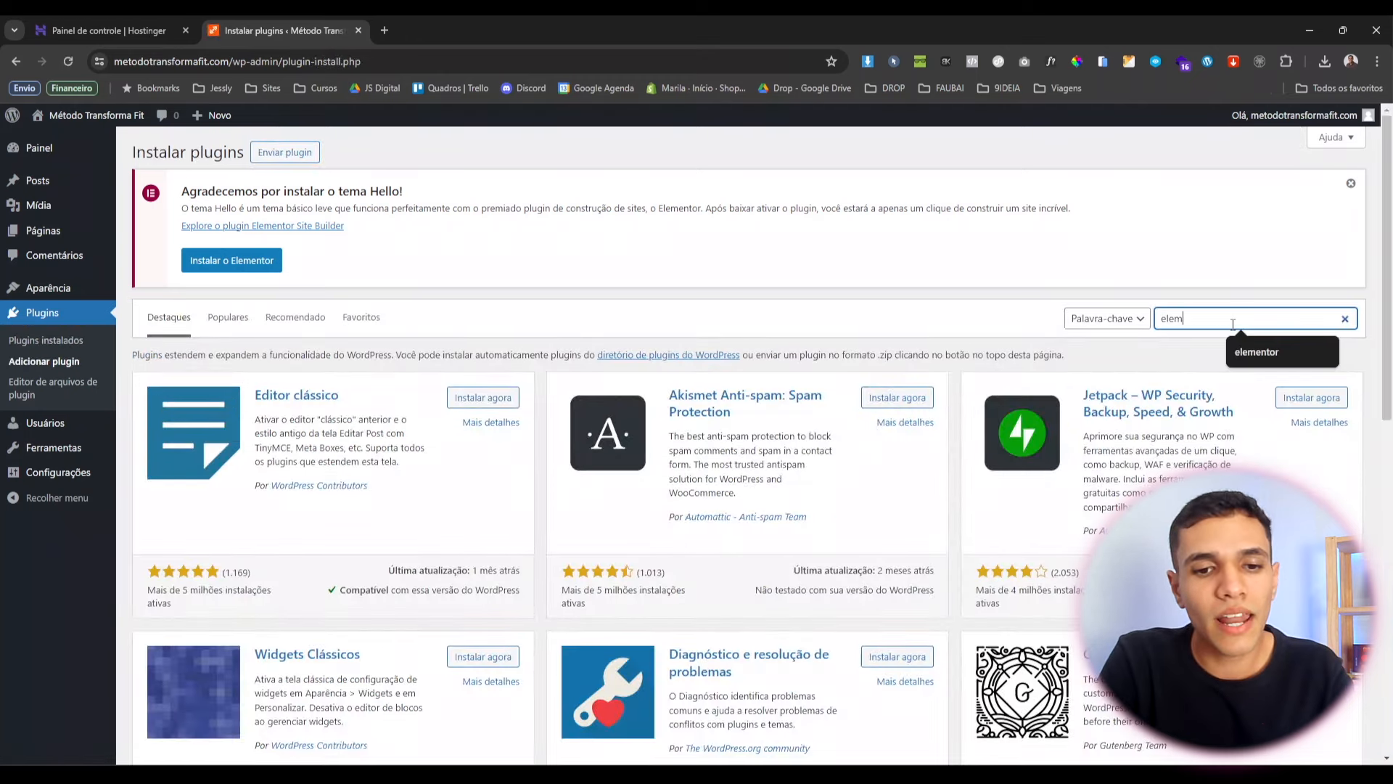
type("entor")
key("Return")
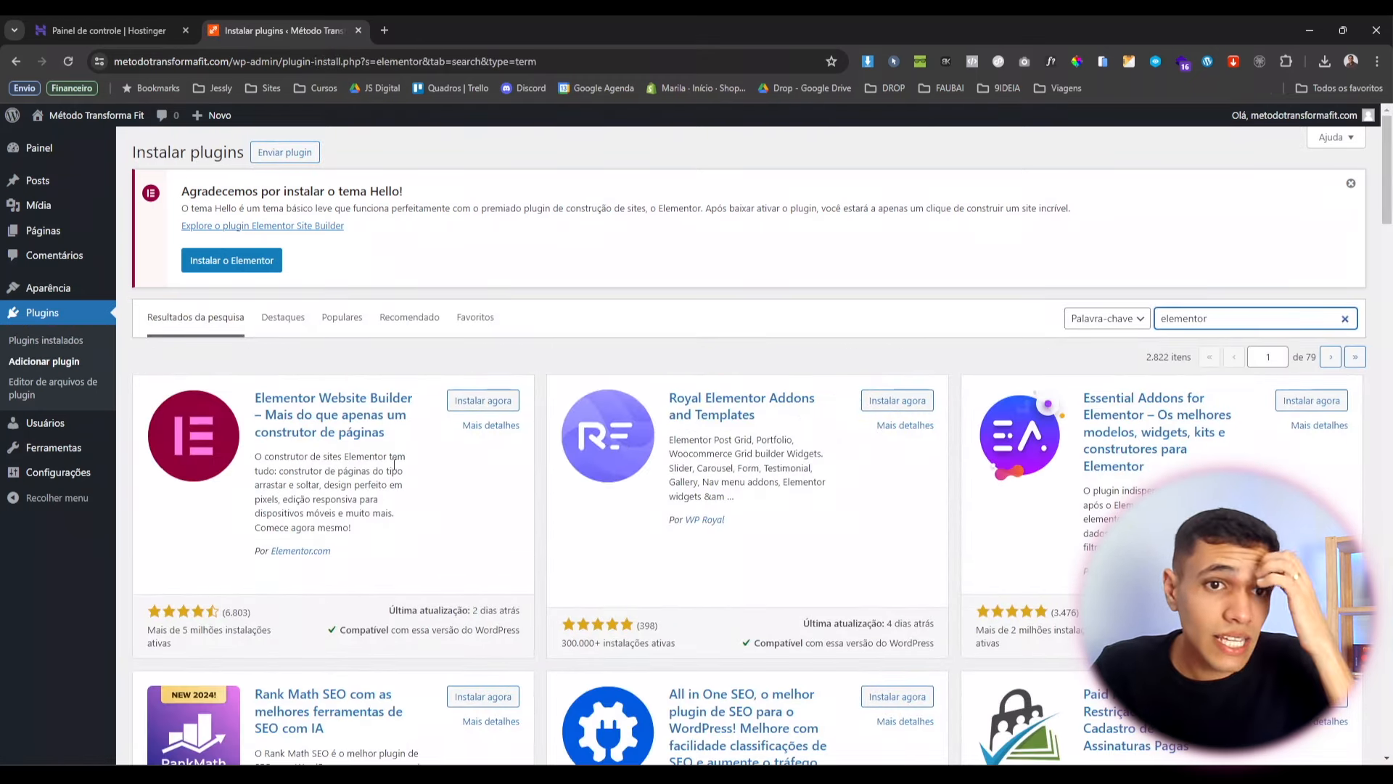
left_click(479, 400)
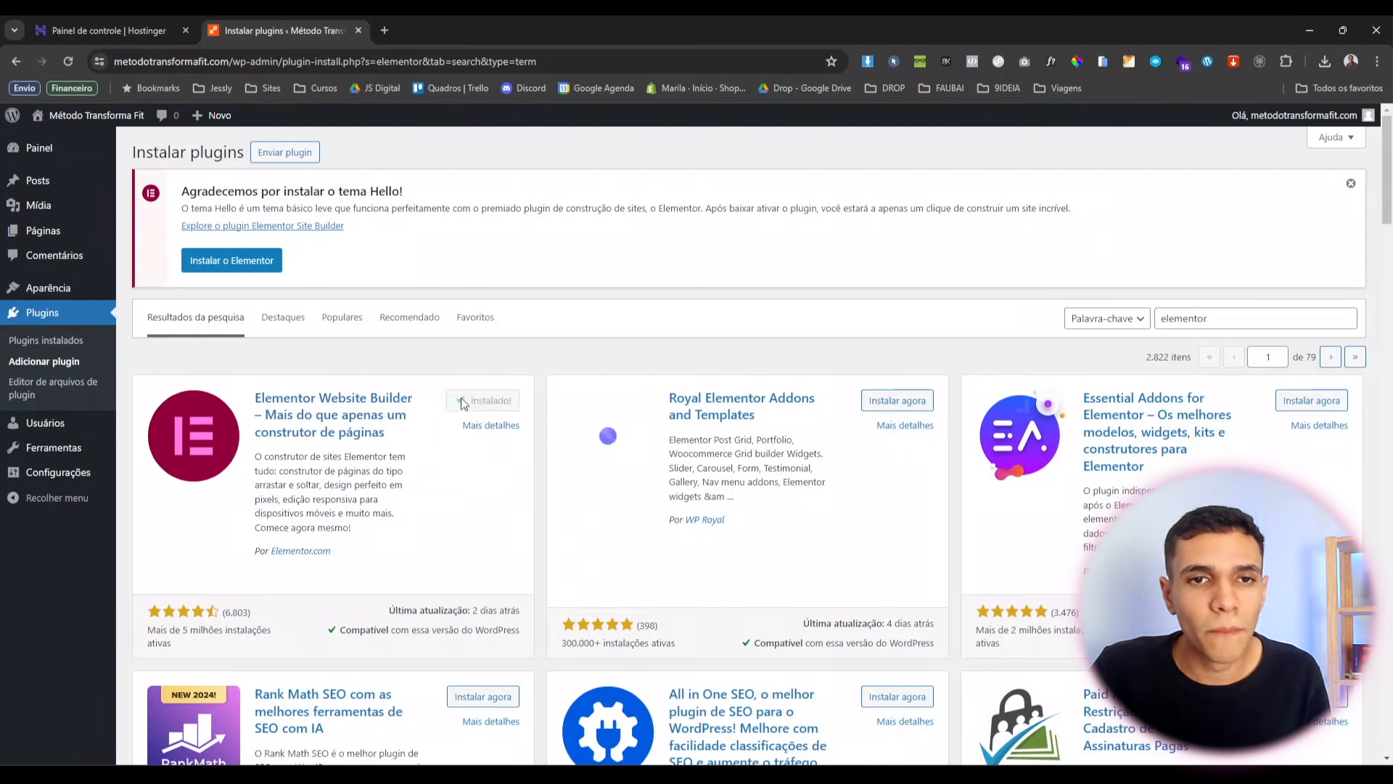
left_click(490, 400)
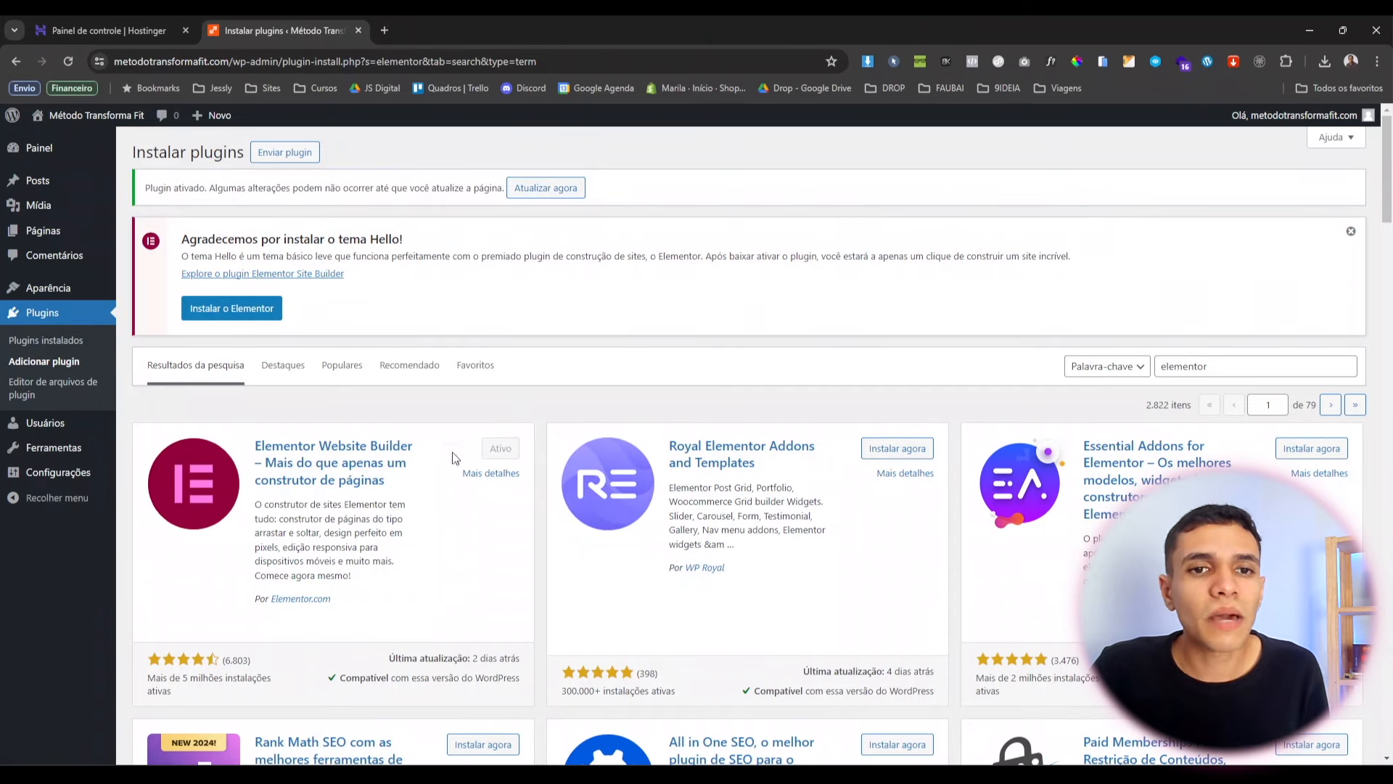
left_click(68, 347)
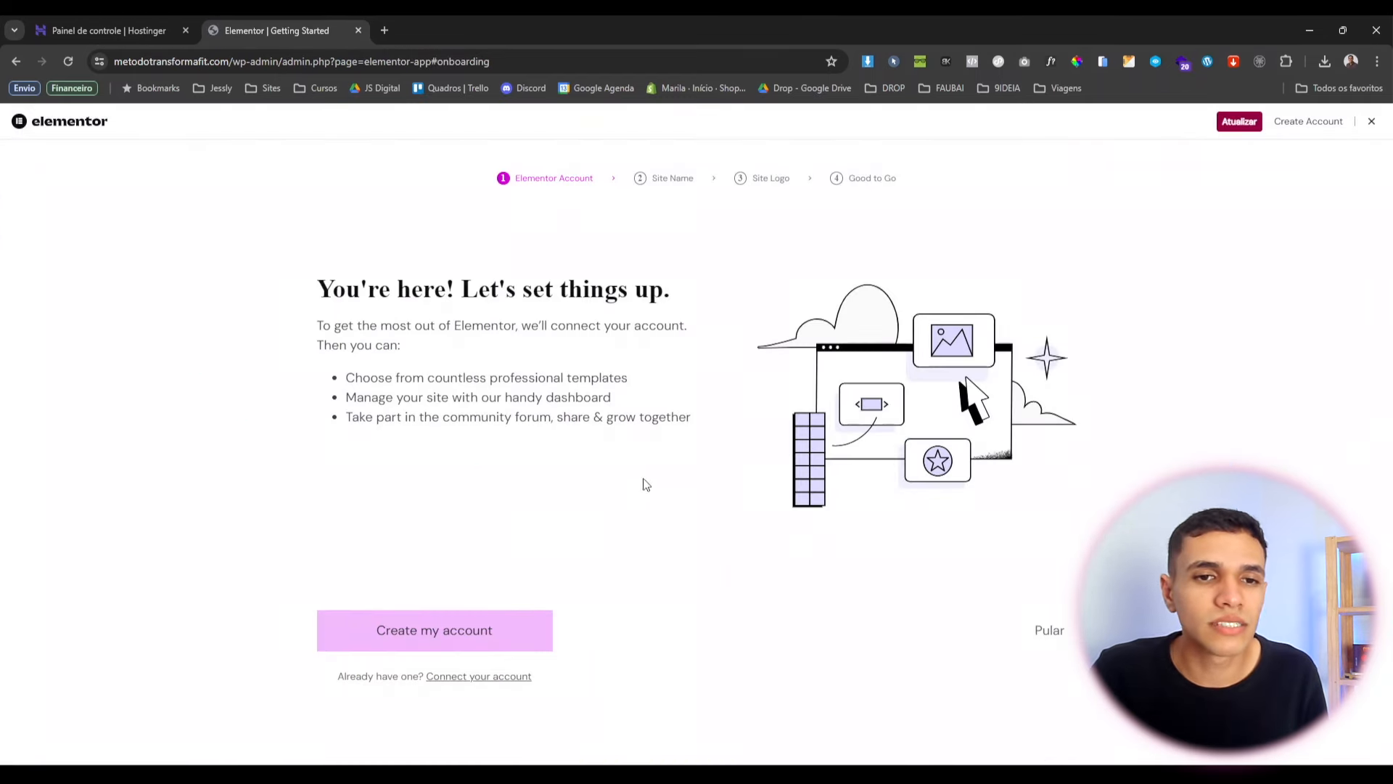
Skip the account and logo onboarding steps, keeping the site name Método Transforma Fit.
left_click(1049, 631)
left_click(478, 463)
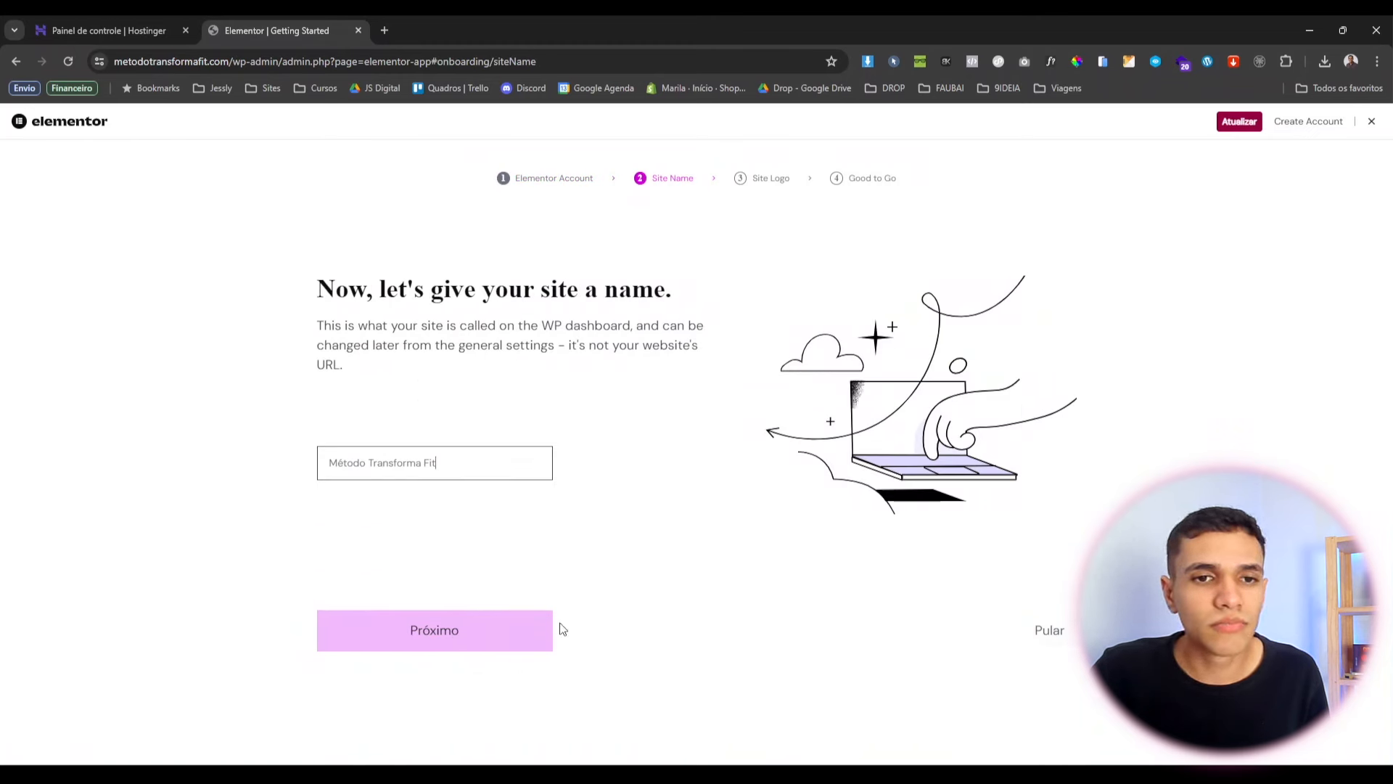
left_click(540, 631)
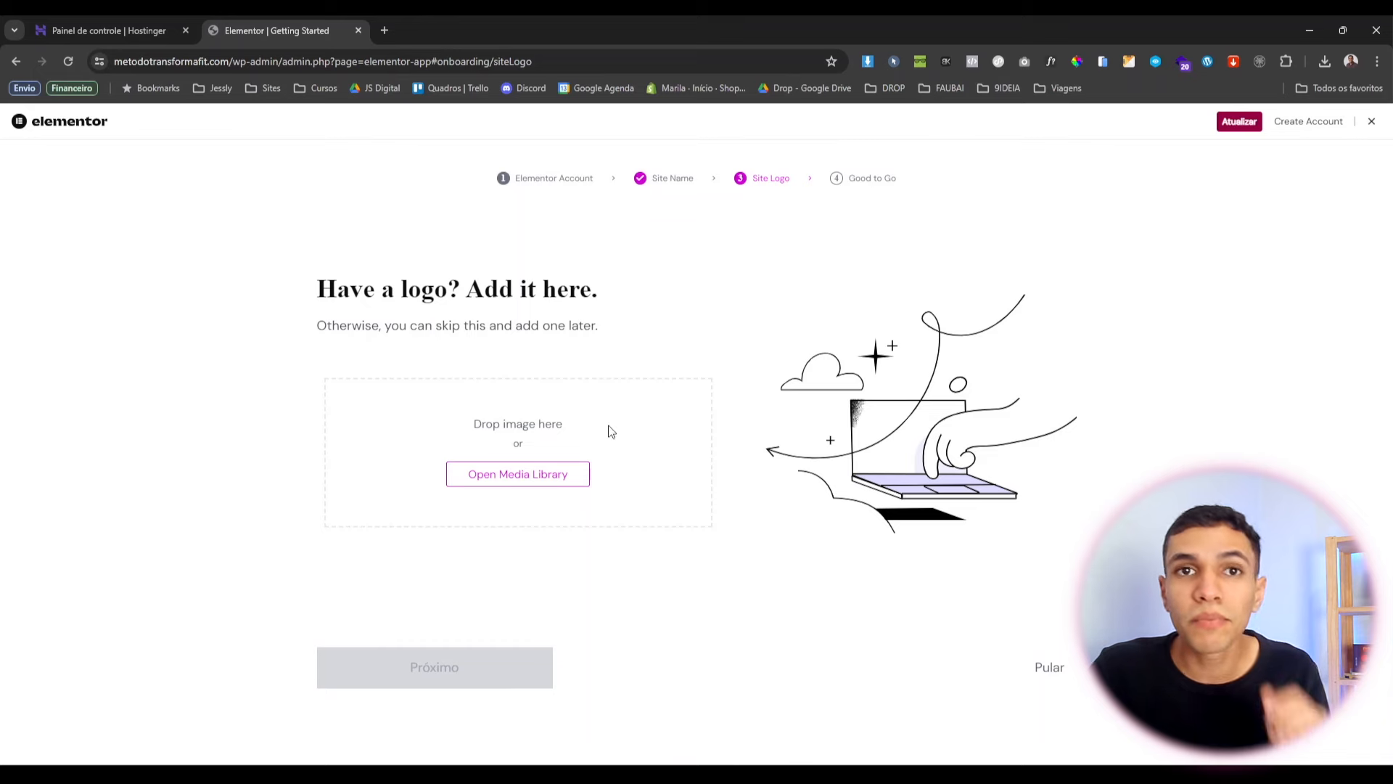
left_click(1037, 671)
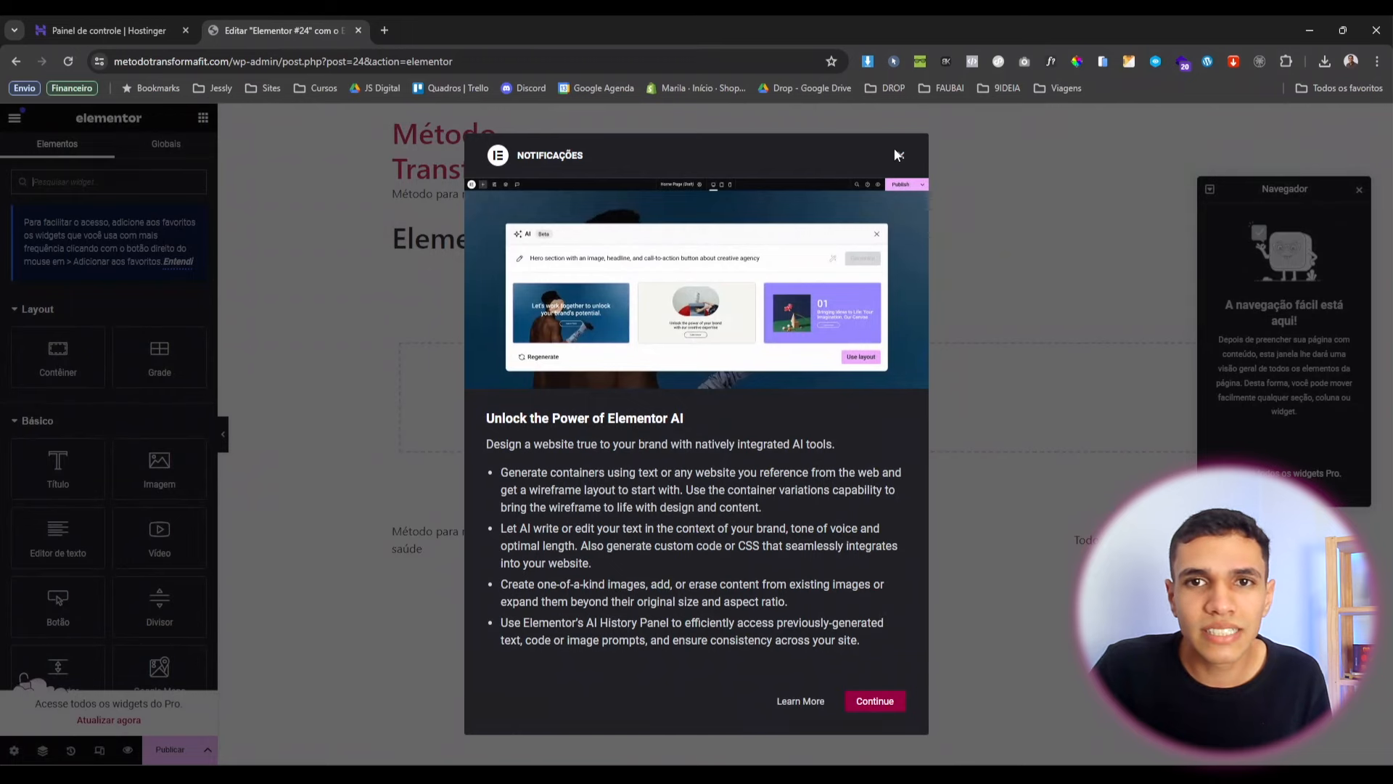
Dismiss the Elementor AI announcement and dock the Navigator panel on the right.
left_click(903, 155)
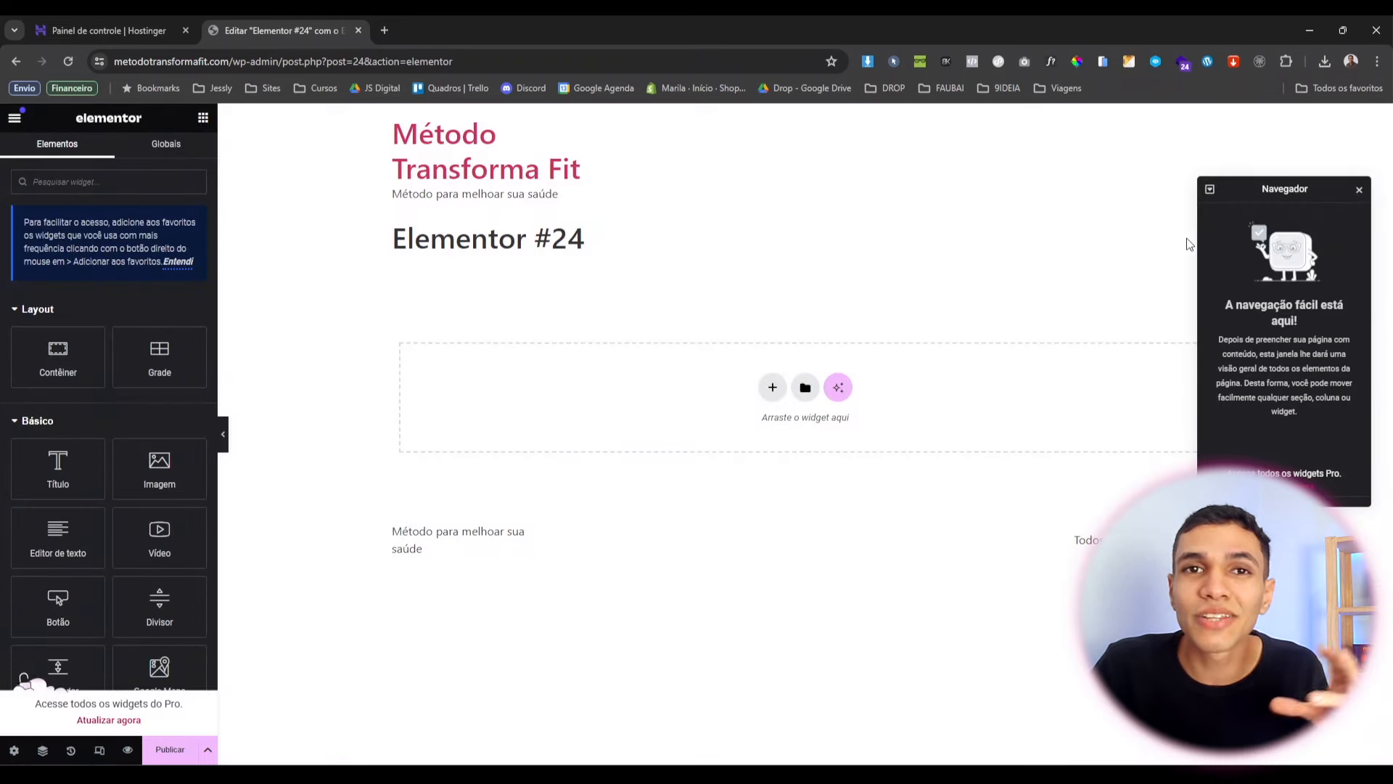
left_click_drag(1289, 187, 1382, 204)
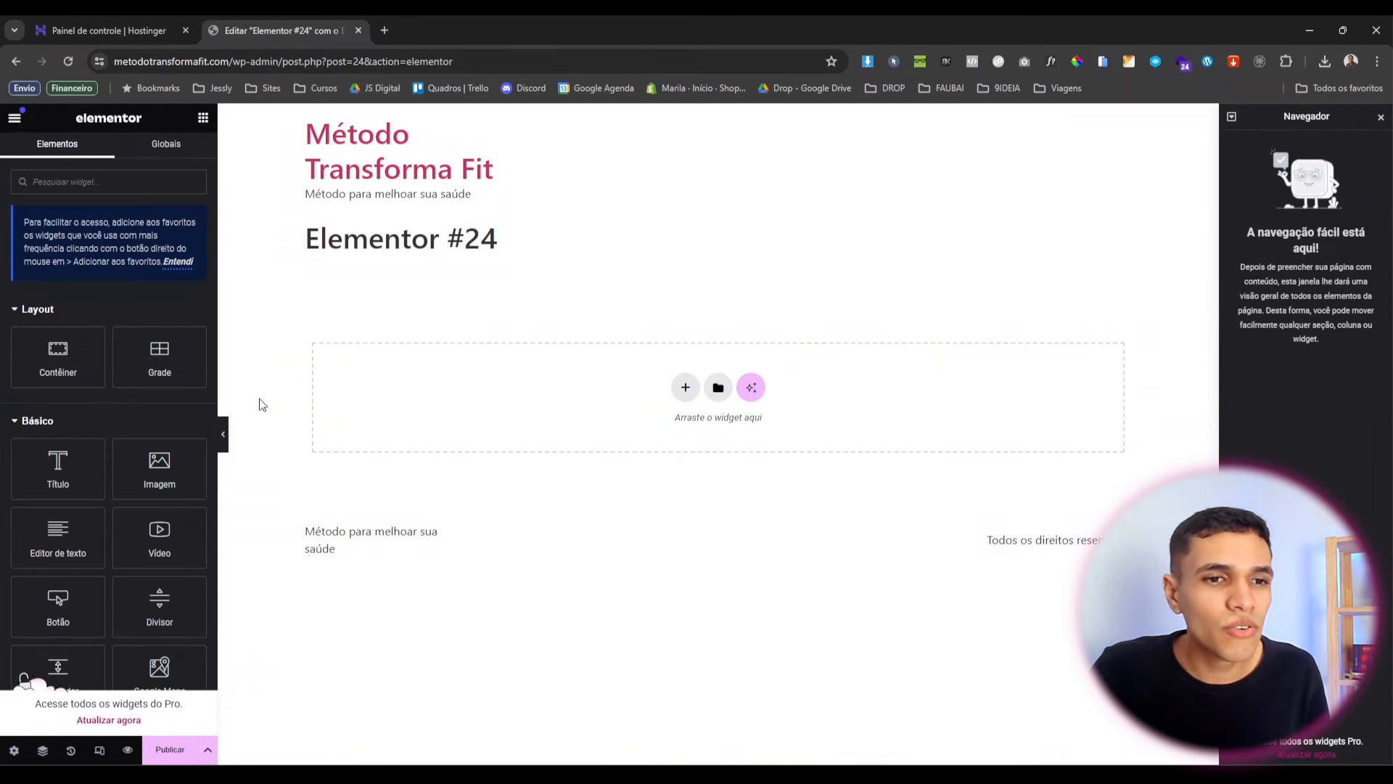
left_click(13, 749)
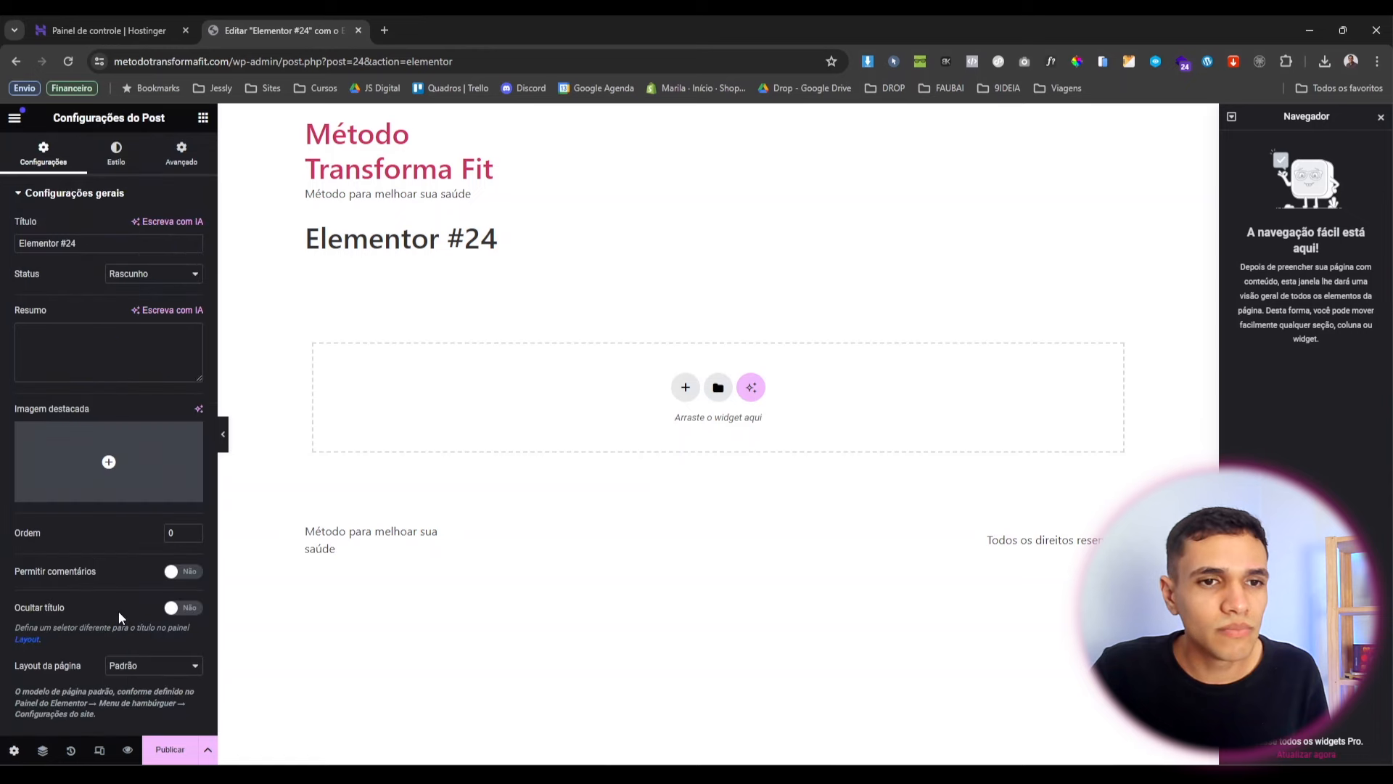
Set the editor's exit destination to Todos os posts and leave the editor.
left_click(14, 118)
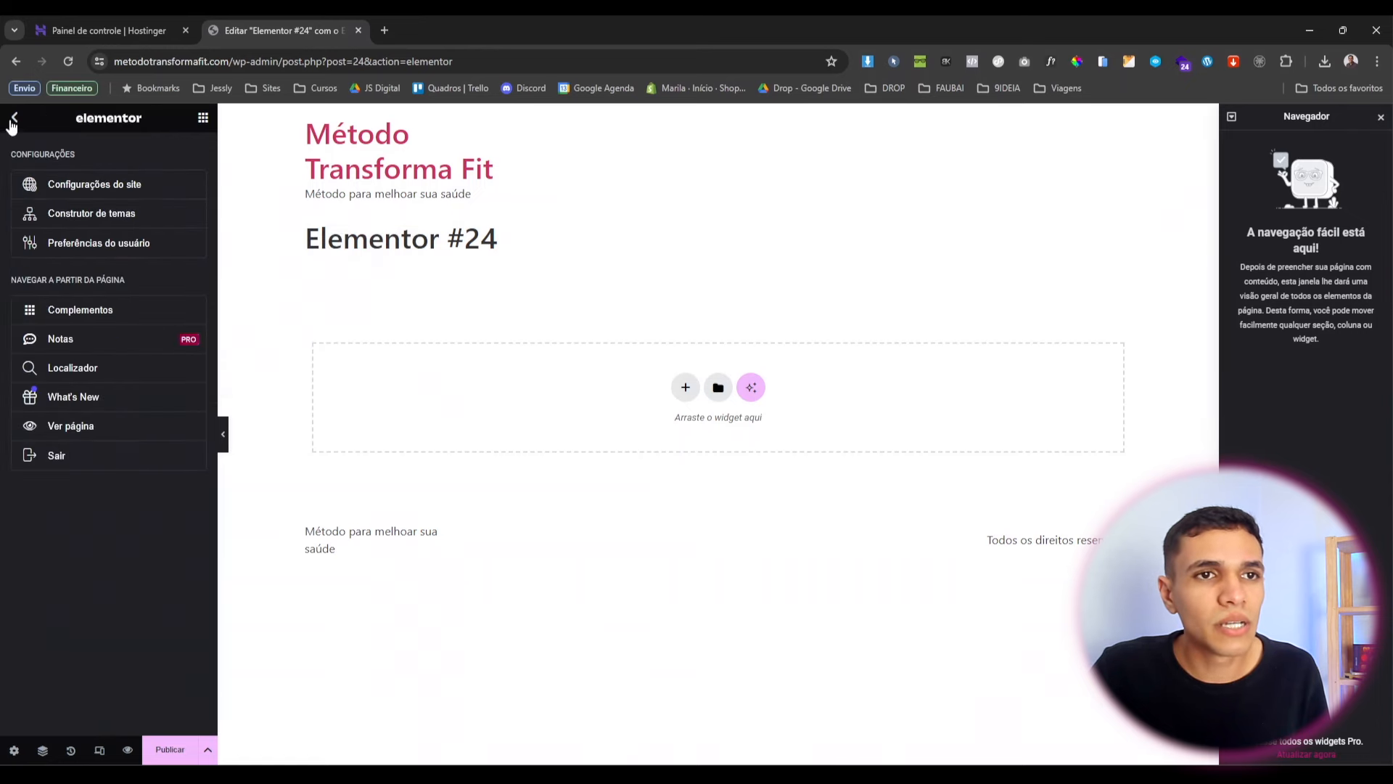
left_click(112, 461)
left_click(771, 471)
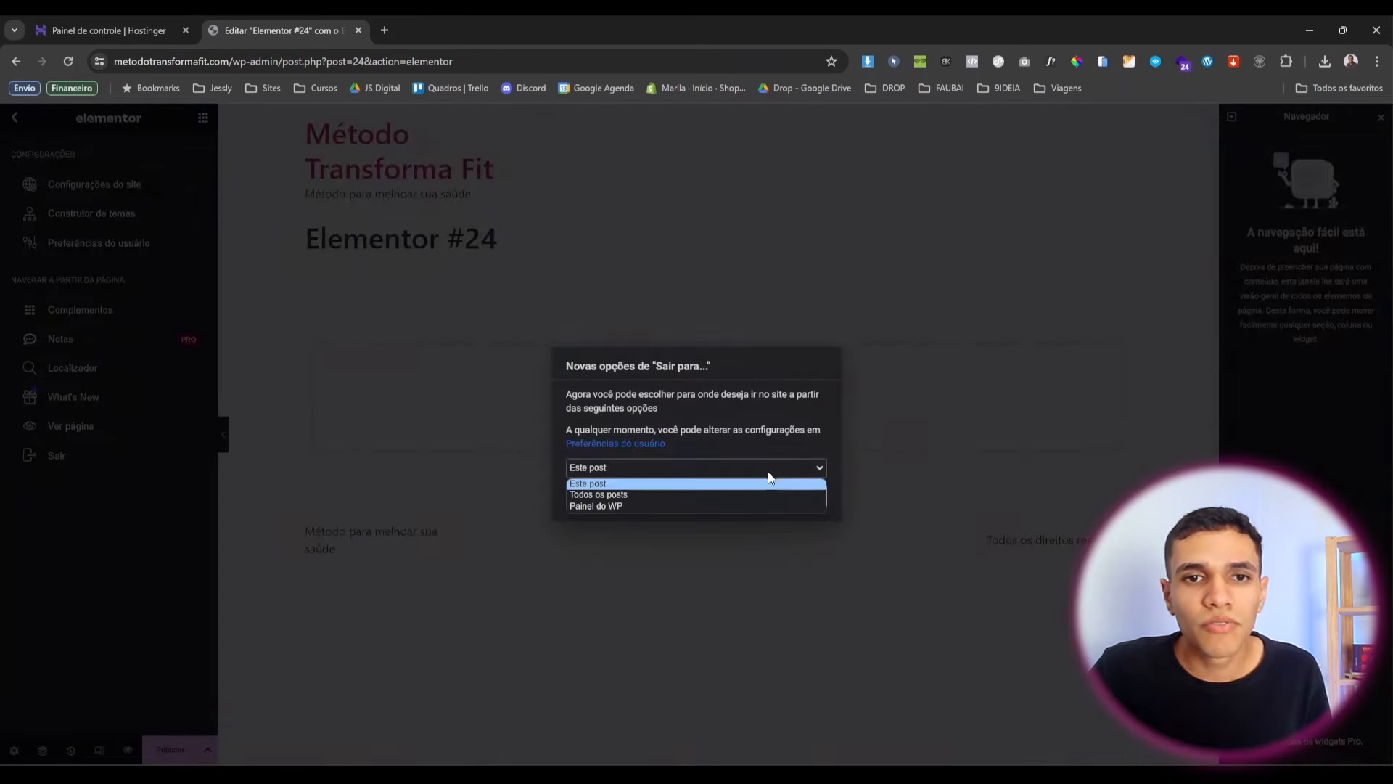
left_click(657, 495)
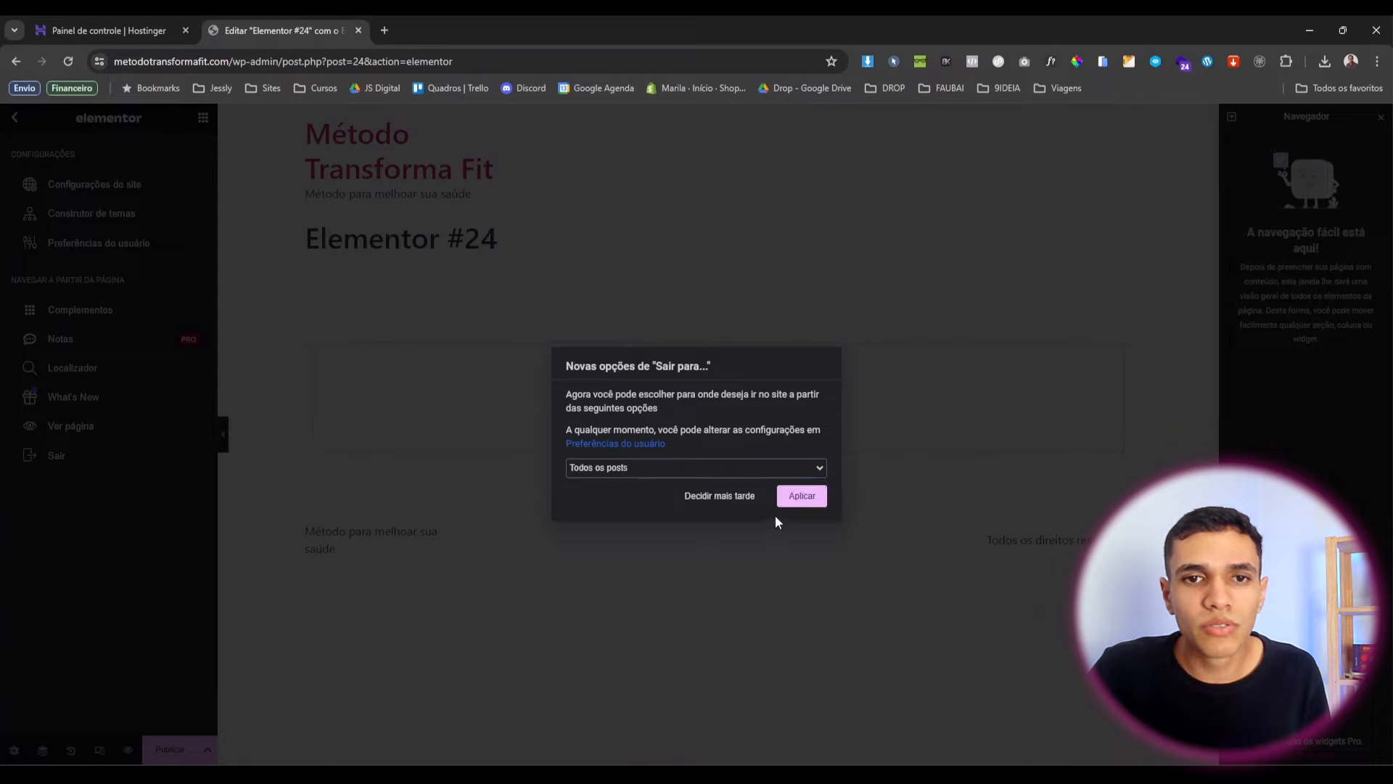
left_click(810, 499)
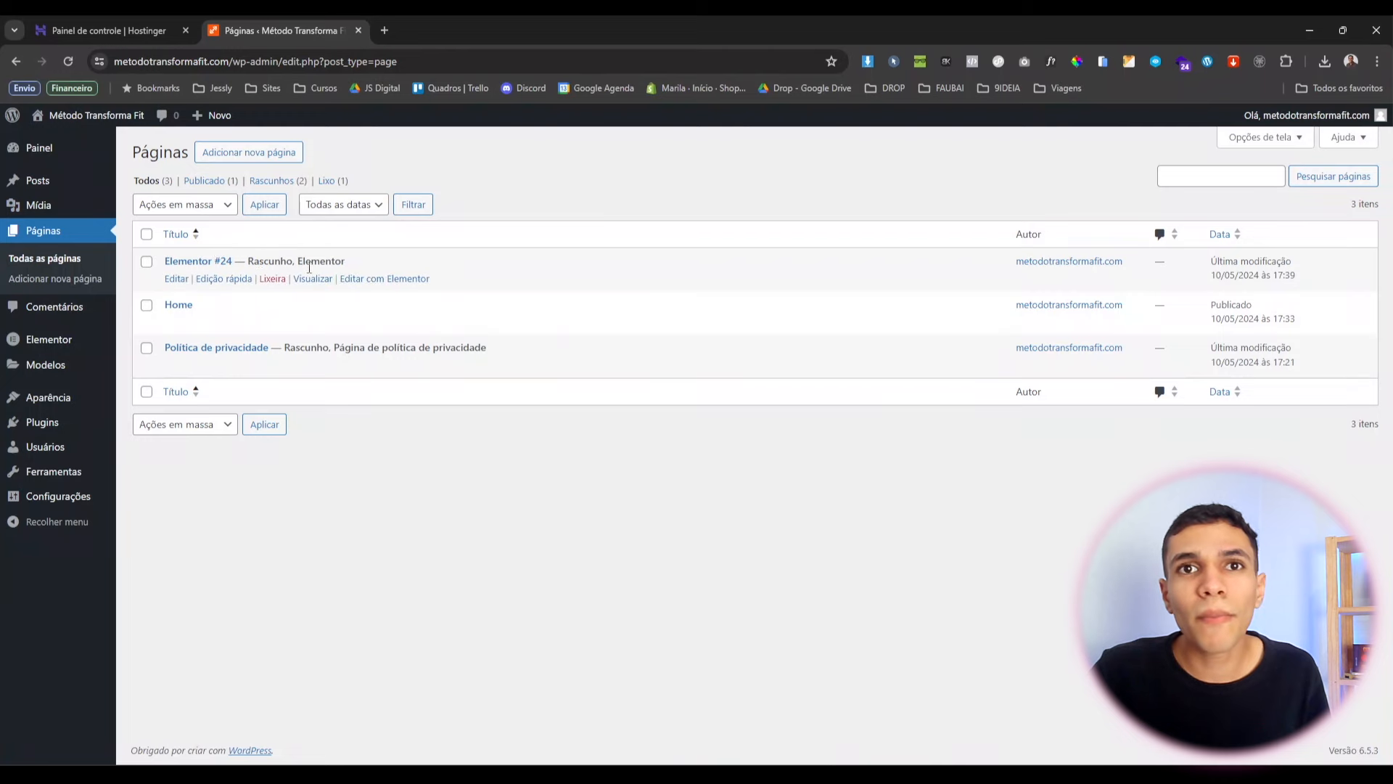
Trash the Elementor #24 draft page and return to the installed plugins list.
left_click(273, 280)
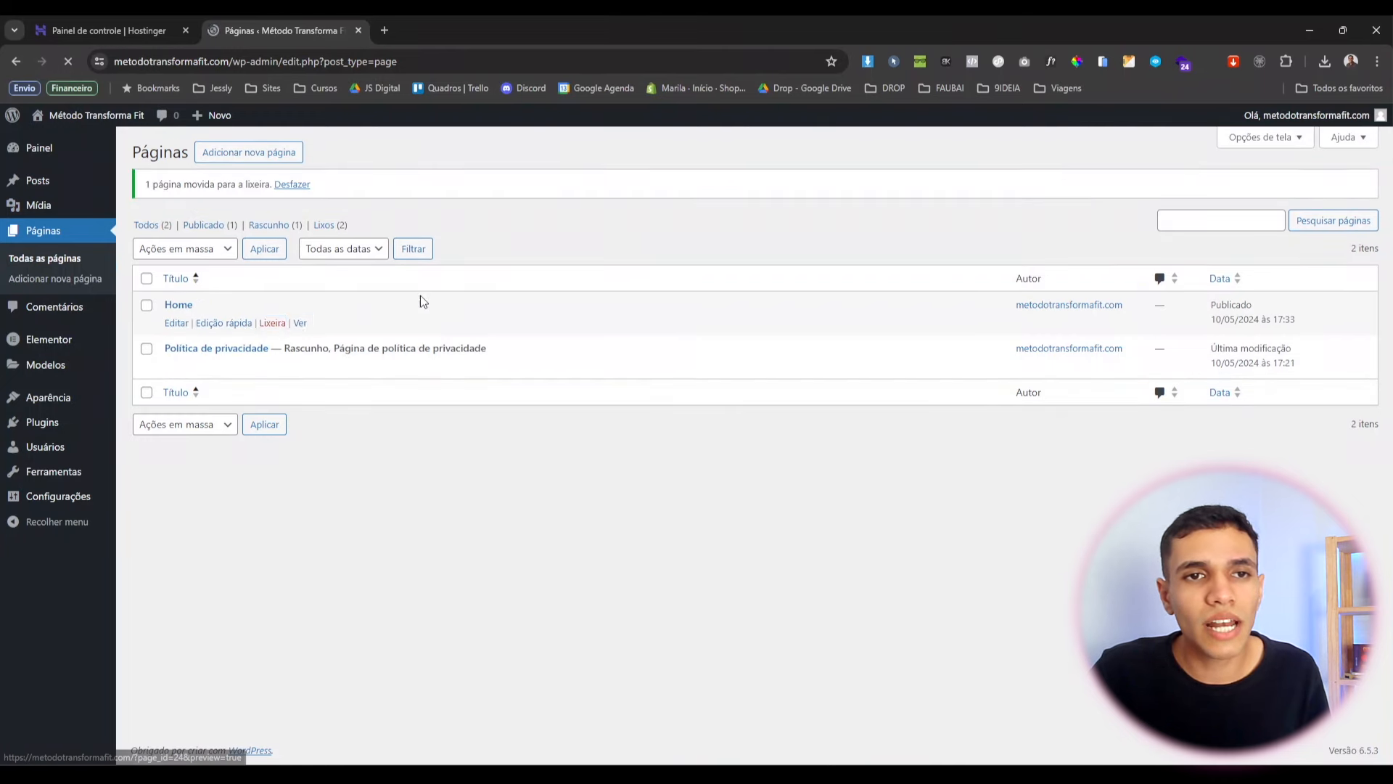
left_click(48, 422)
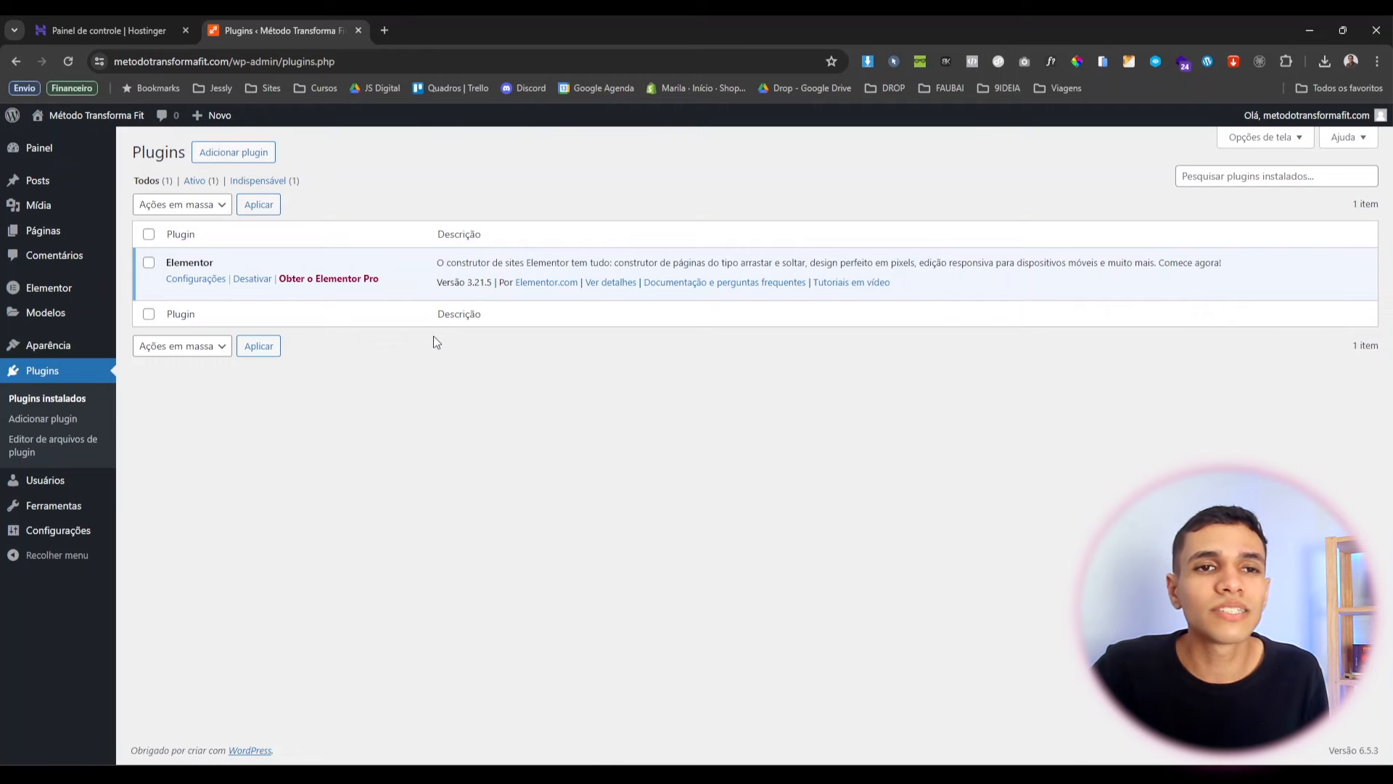
left_click(254, 147)
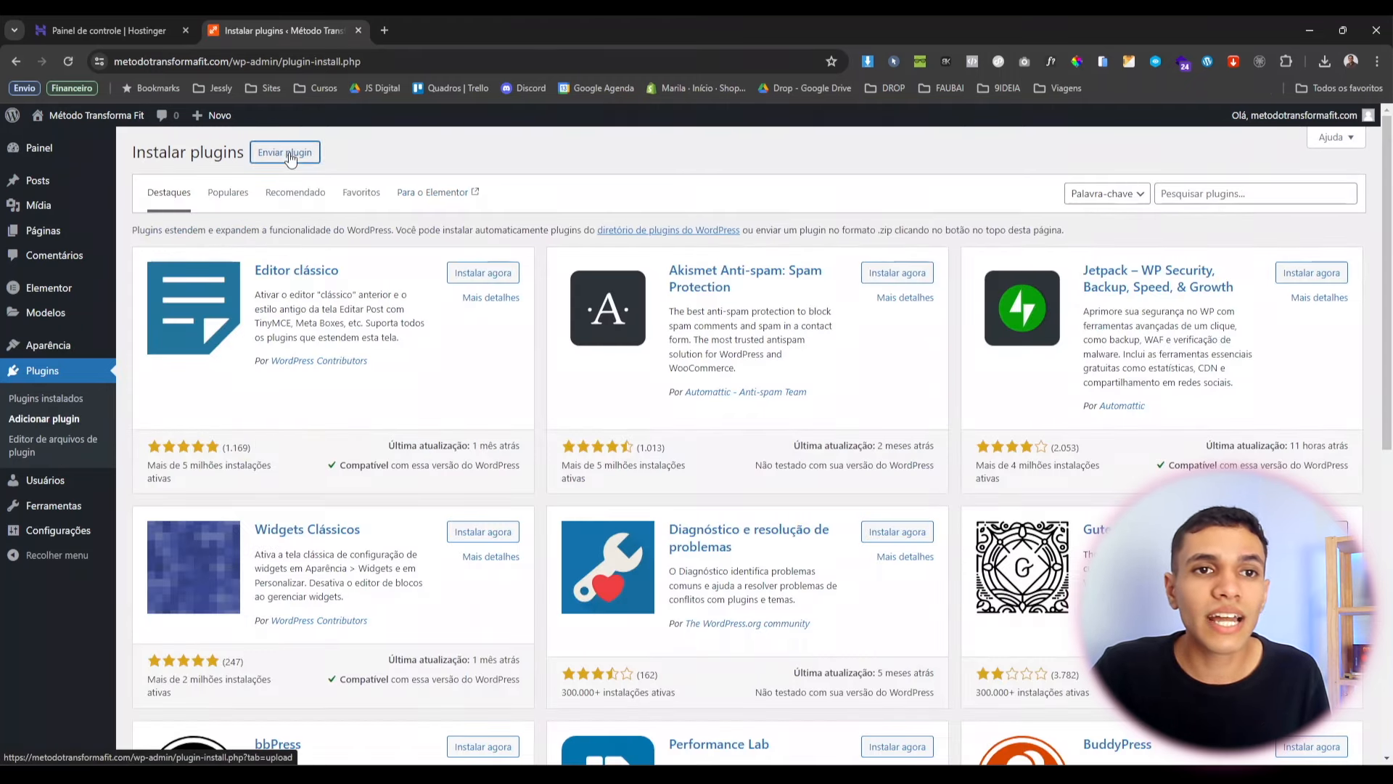
left_click(296, 156)
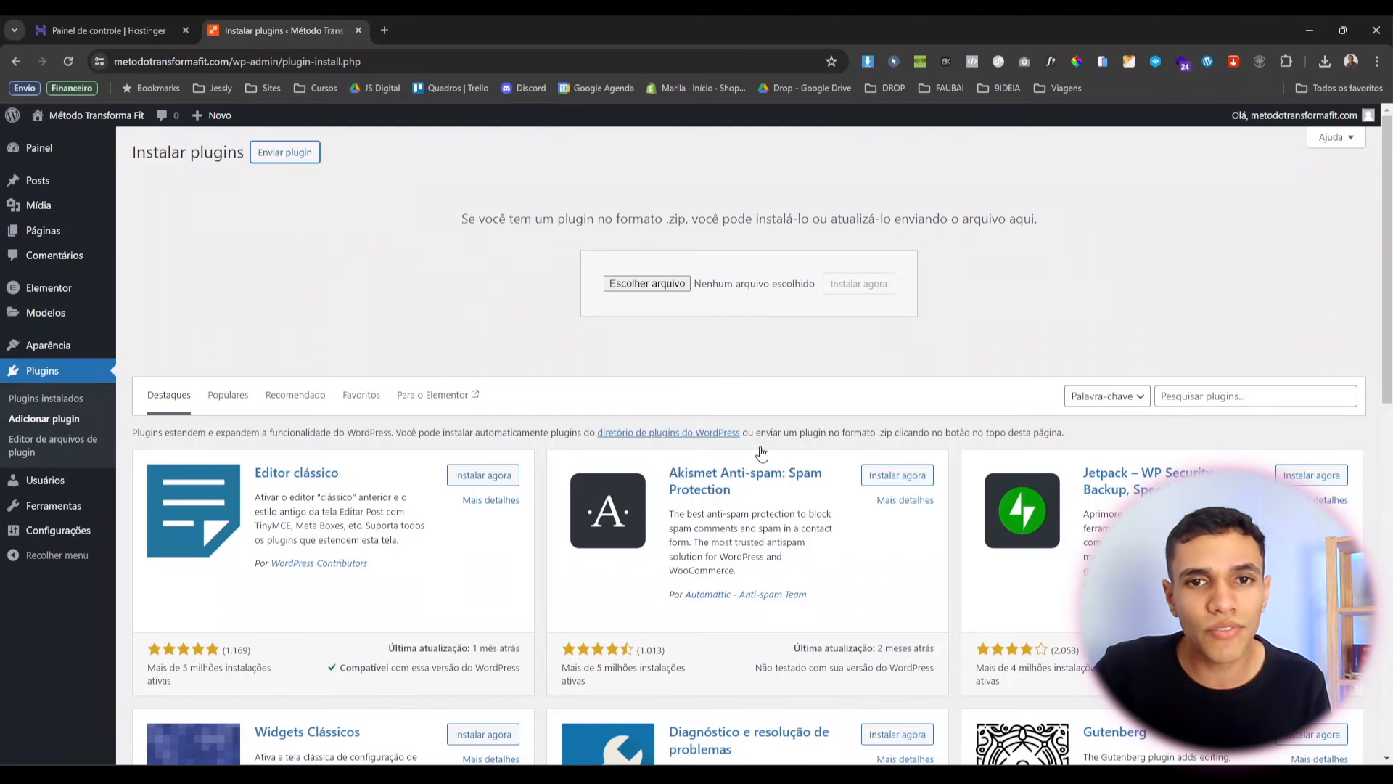
left_click(44, 397)
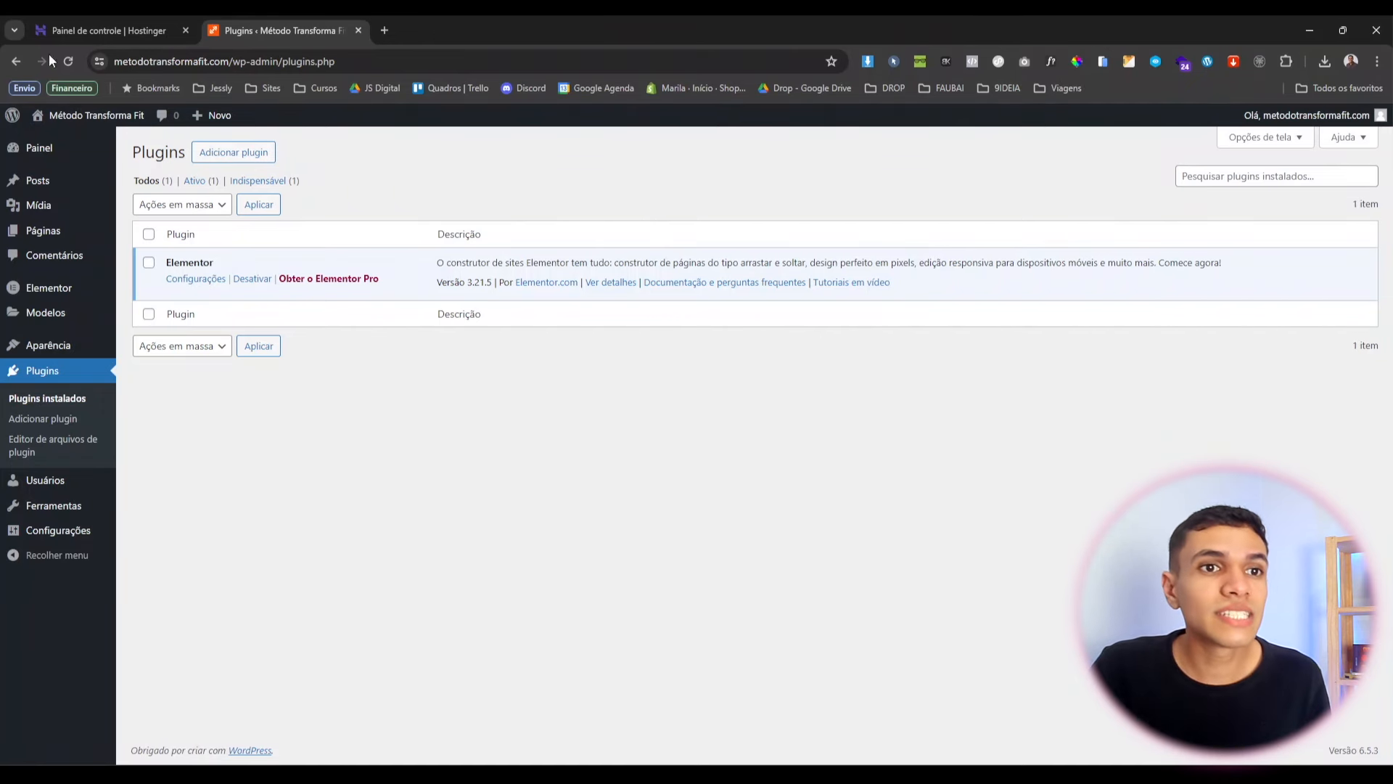
middle_click(74, 141)
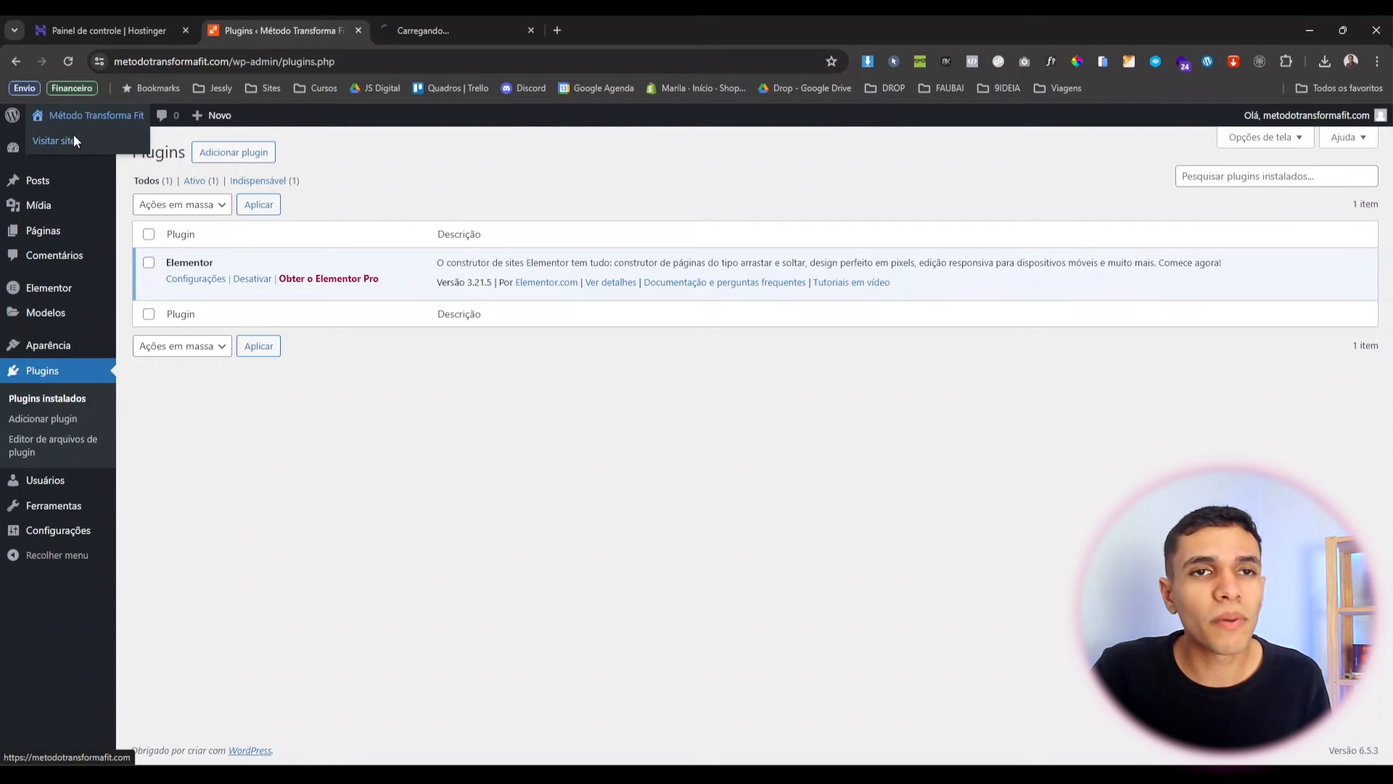
left_click(447, 17)
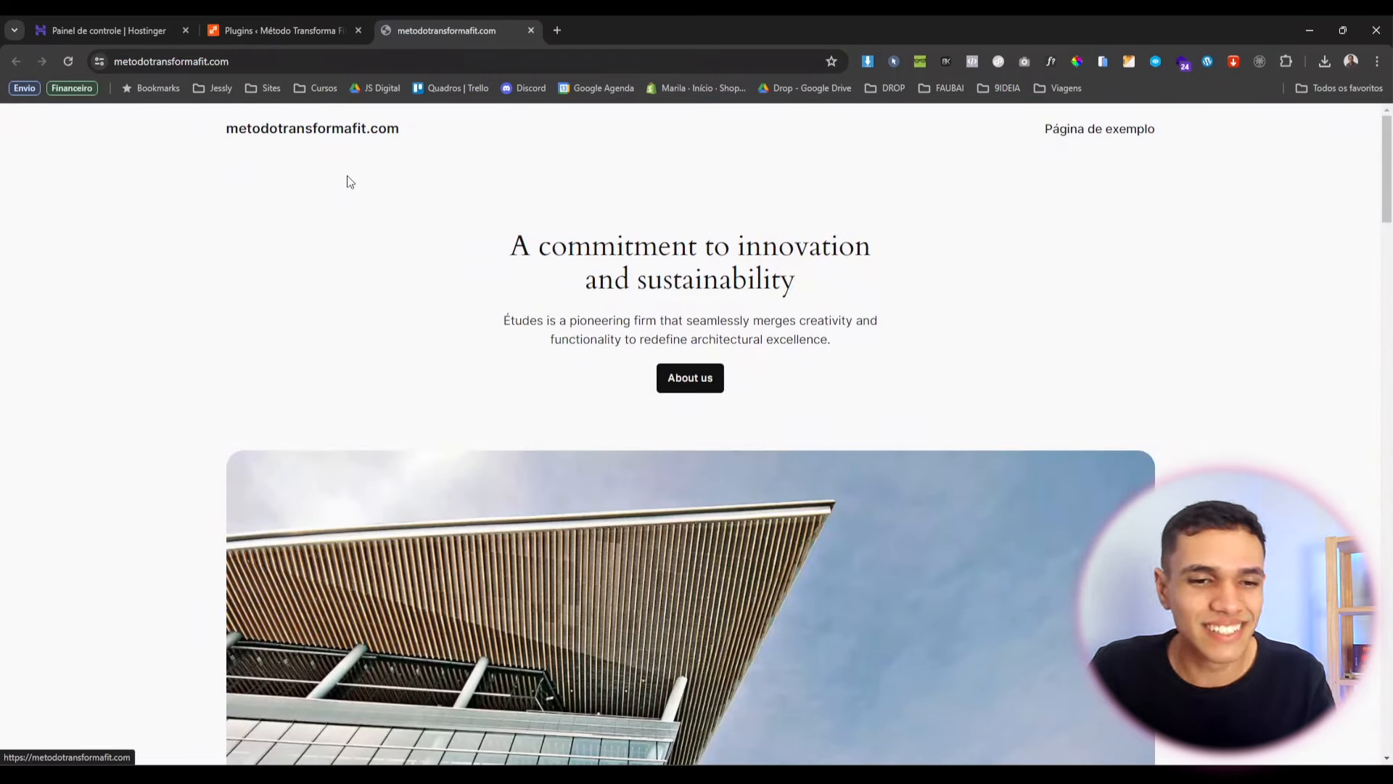
key("F5")
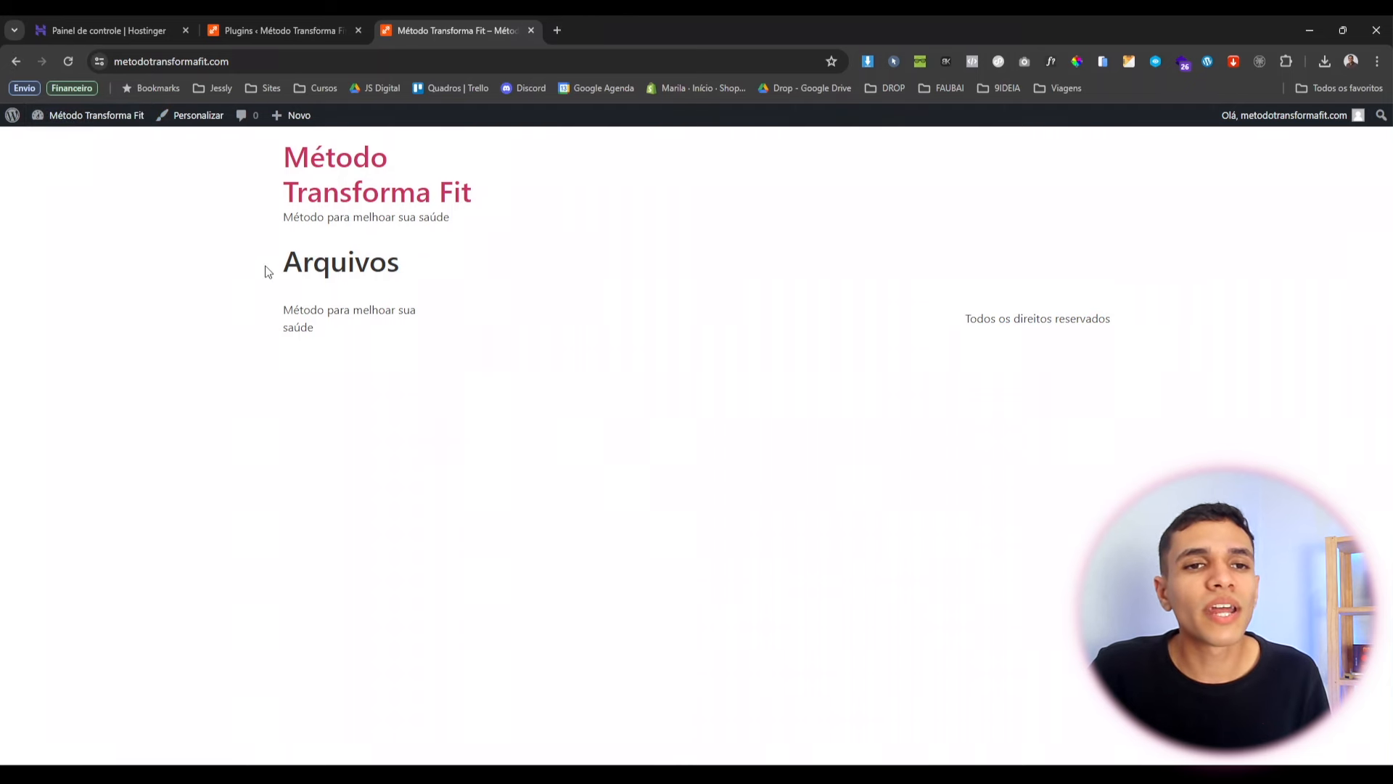
left_click_drag(265, 271, 406, 273)
left_click(415, 284)
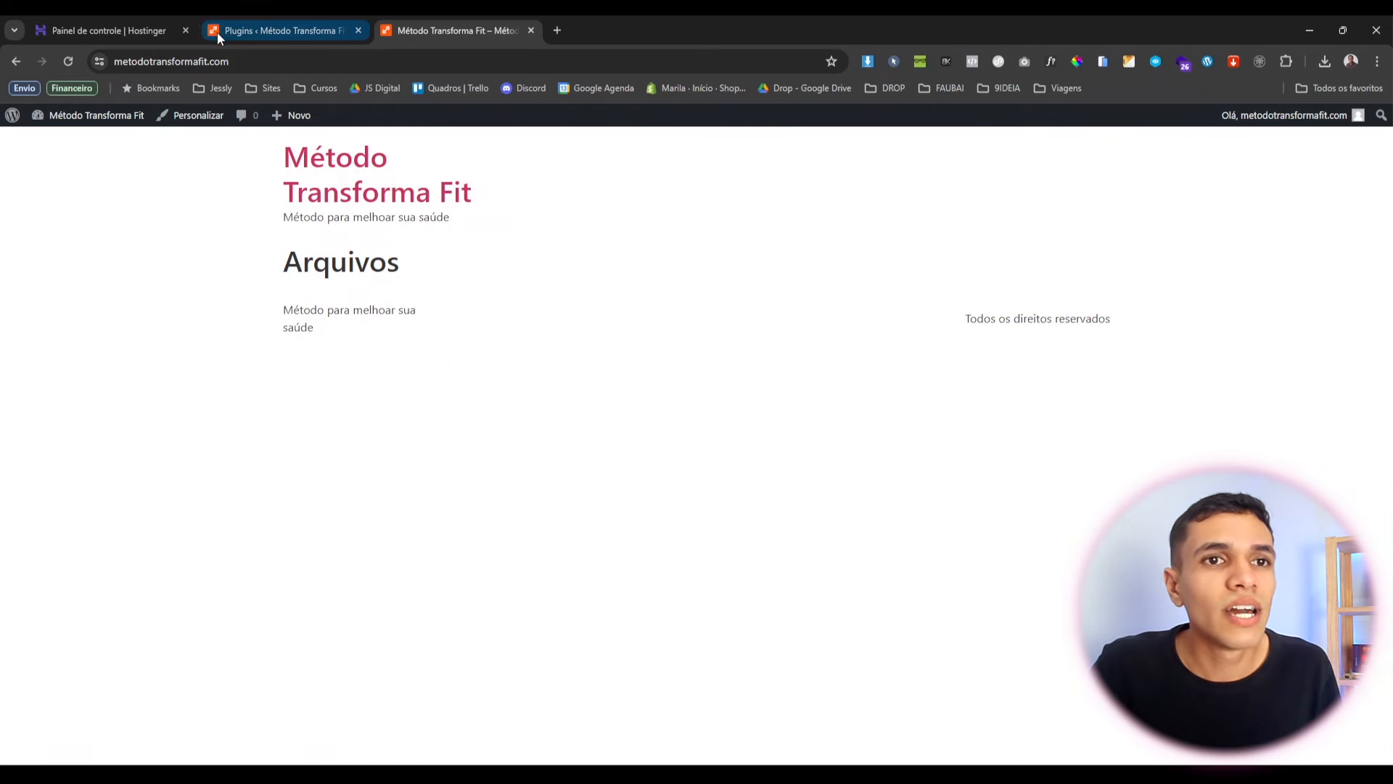
left_click(240, 61)
key("End")
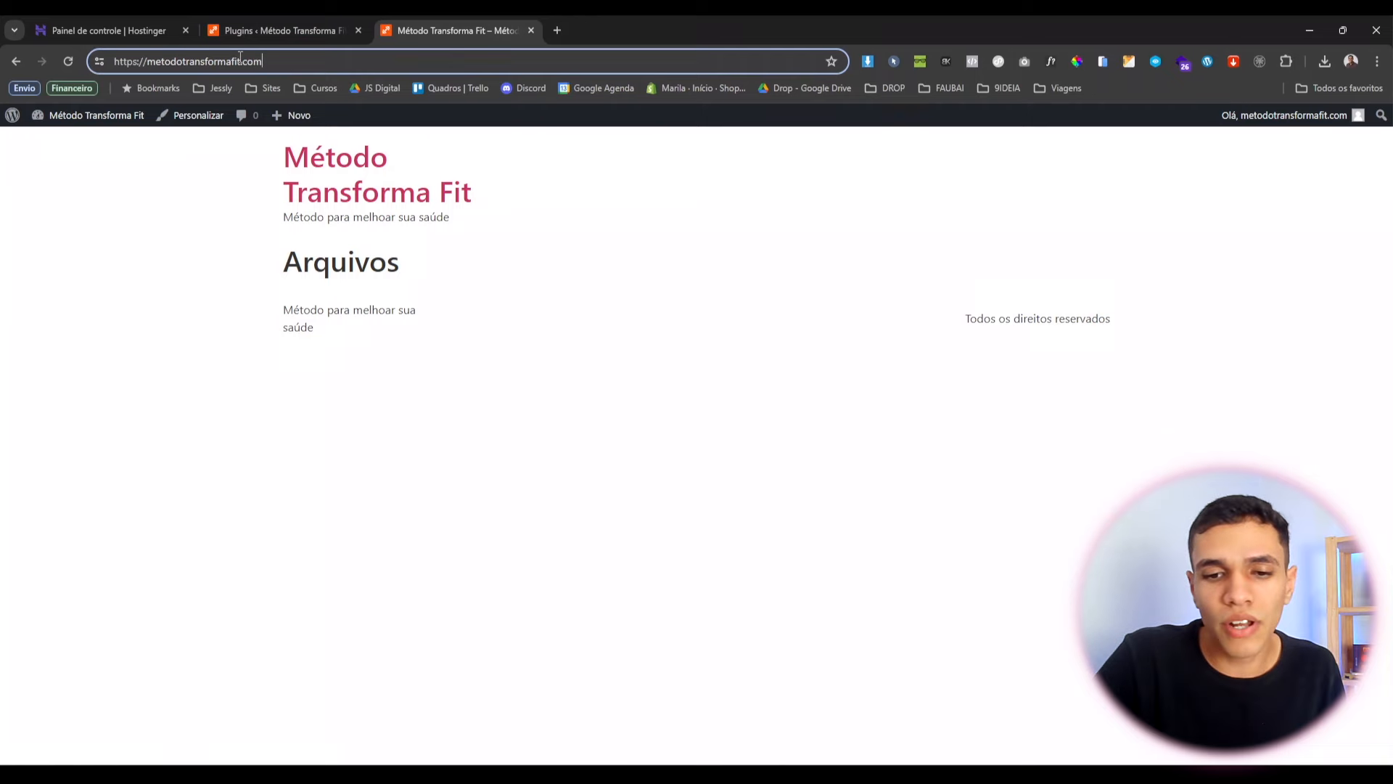
type("/home")
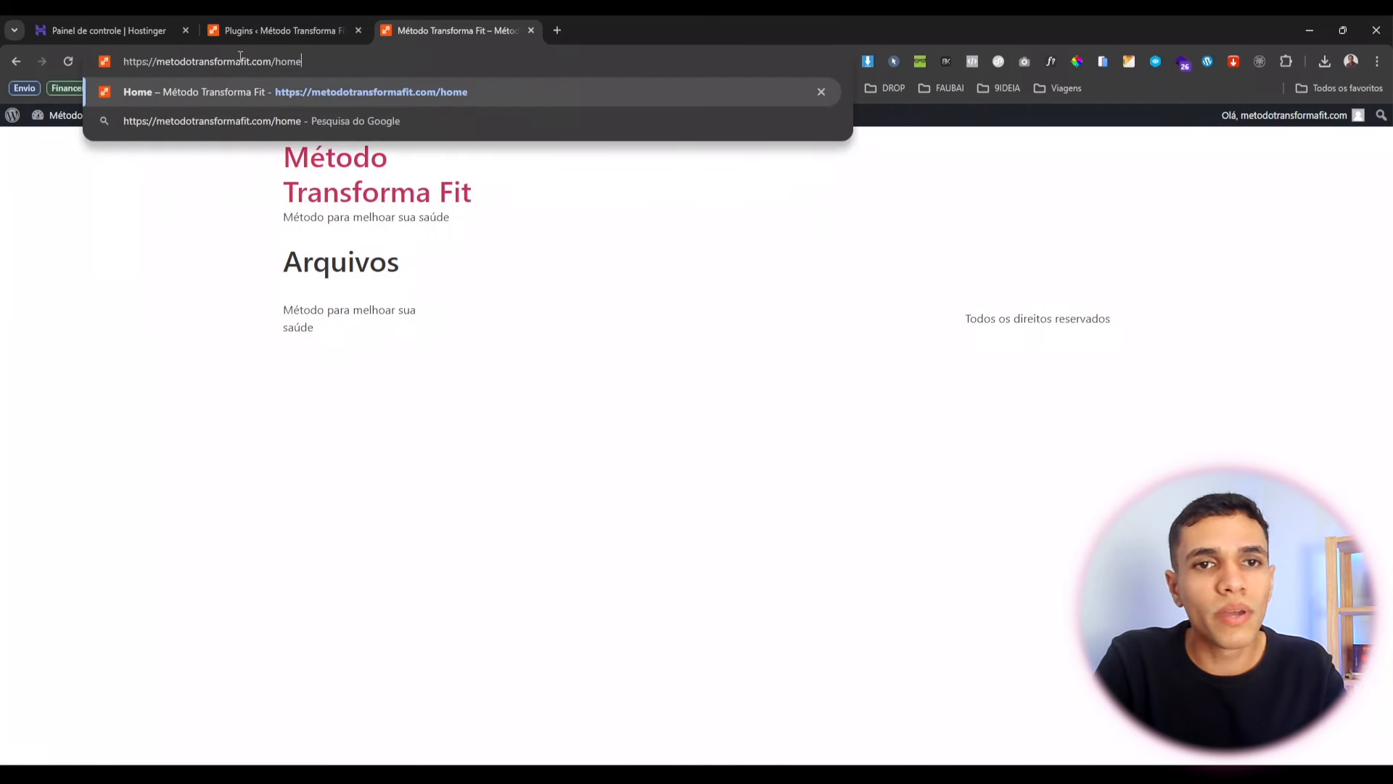
key("Return")
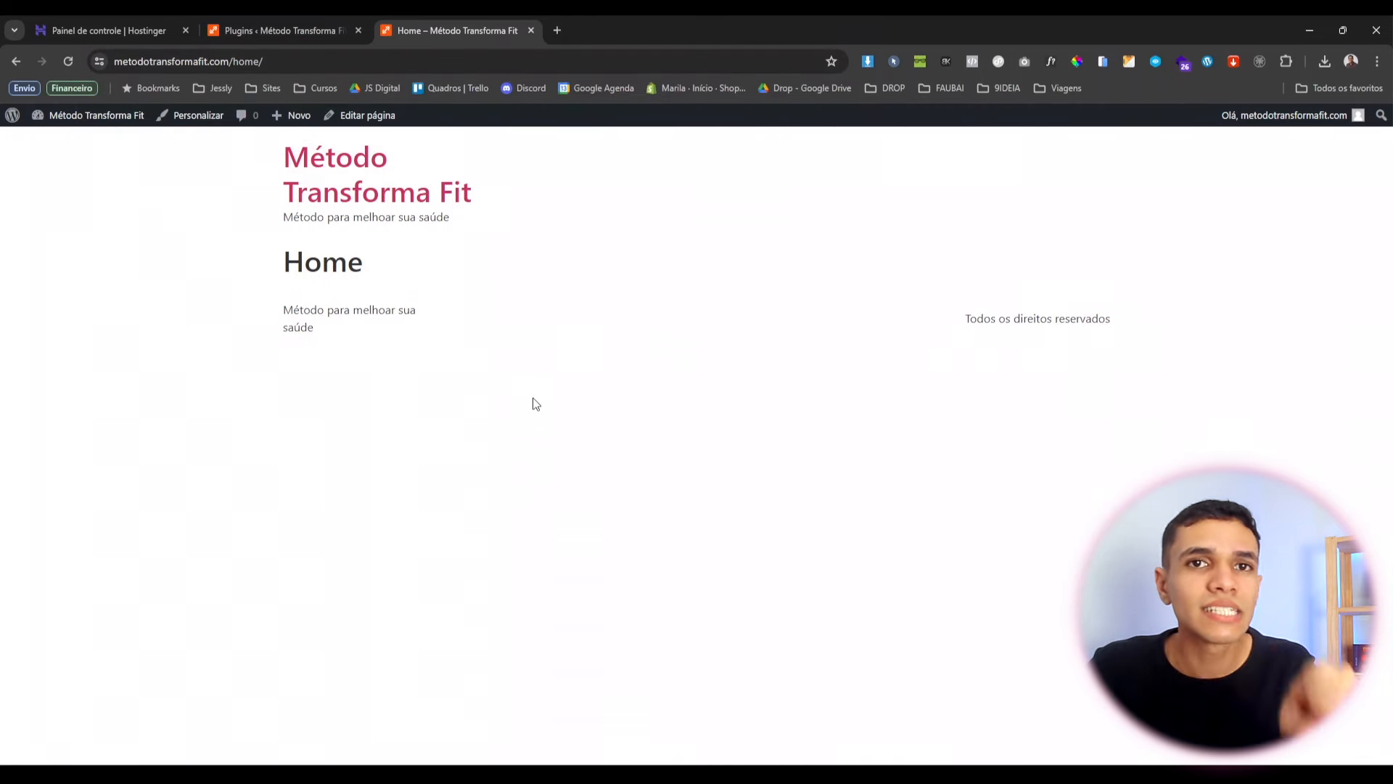
left_click_drag(283, 261, 360, 263)
left_click(365, 269)
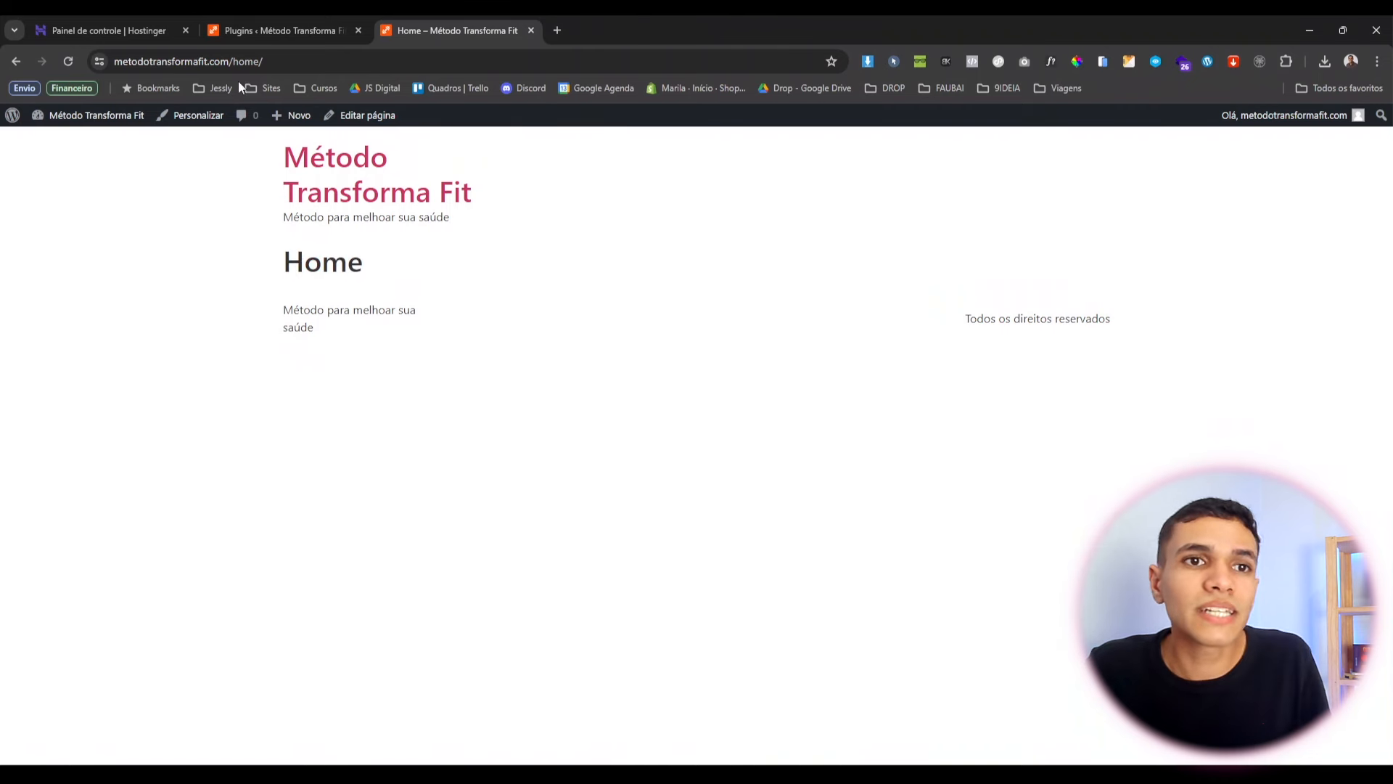
left_click_drag(117, 63, 273, 68)
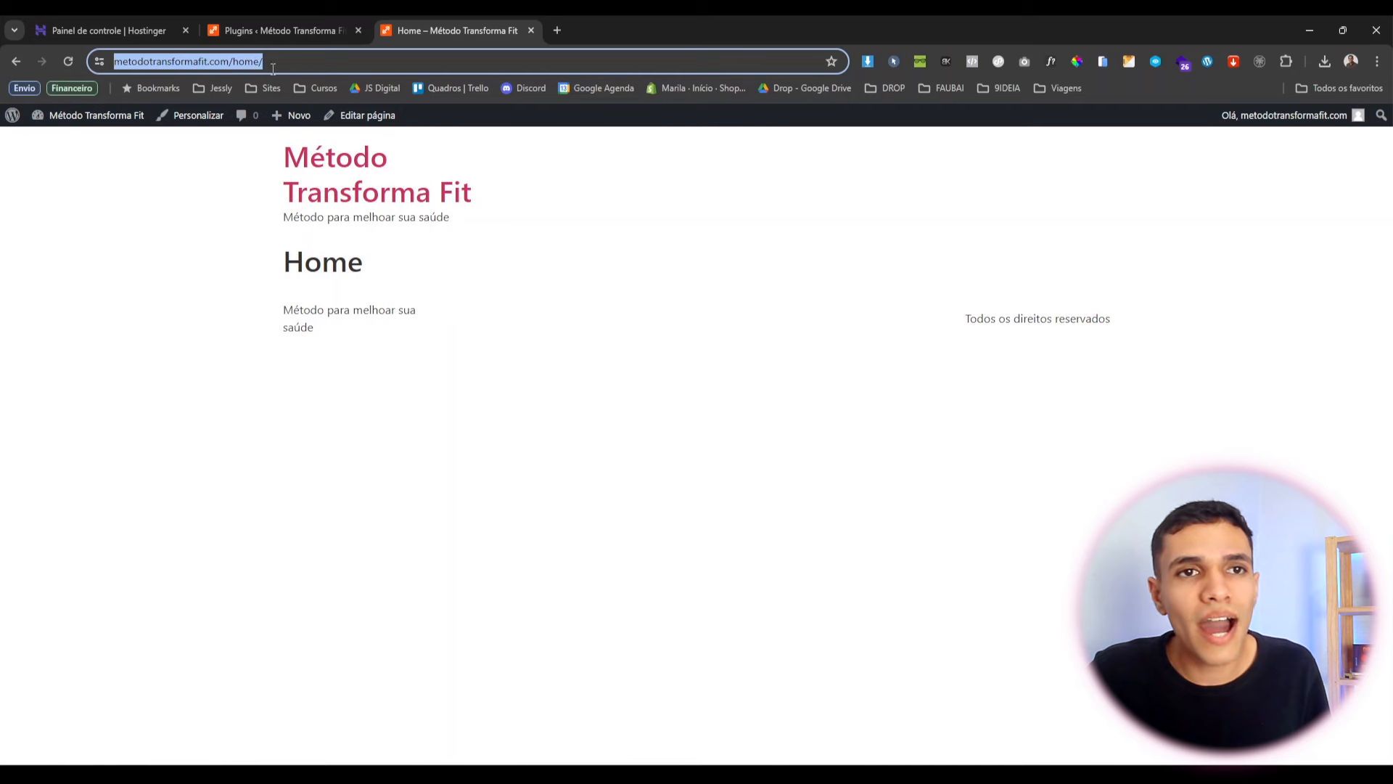
left_click(433, 376)
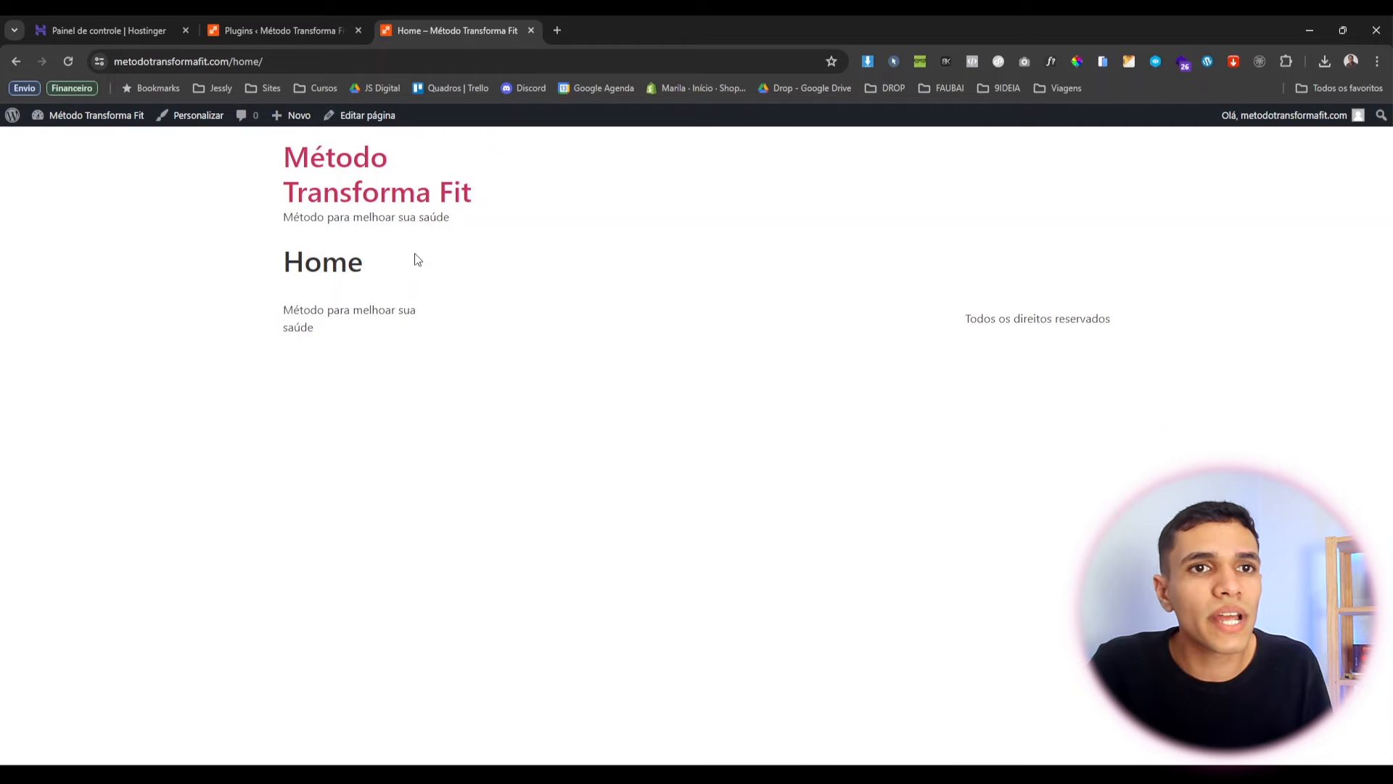
In Reading Settings, make the homepage a static page showing Home, and save.
left_click(266, 24)
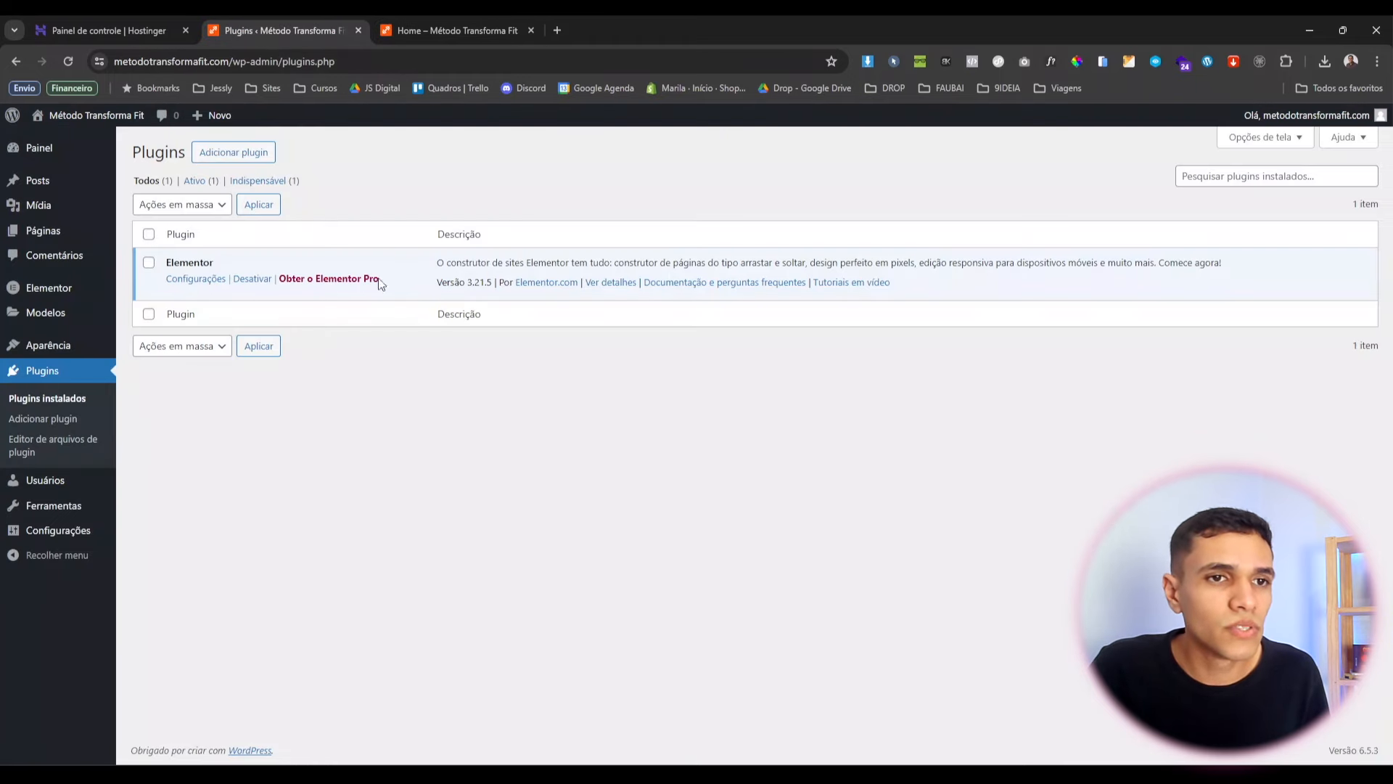
mouse_move(45, 535)
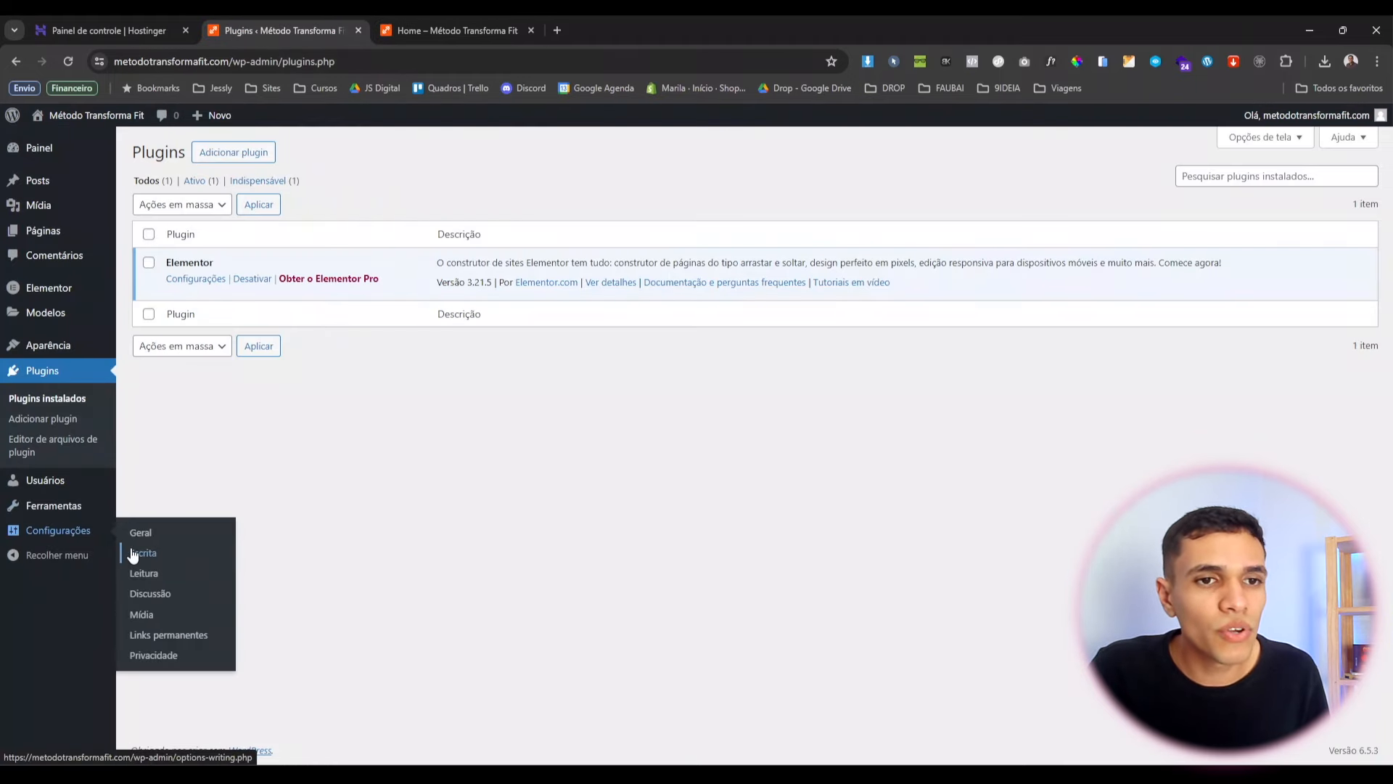
left_click(142, 574)
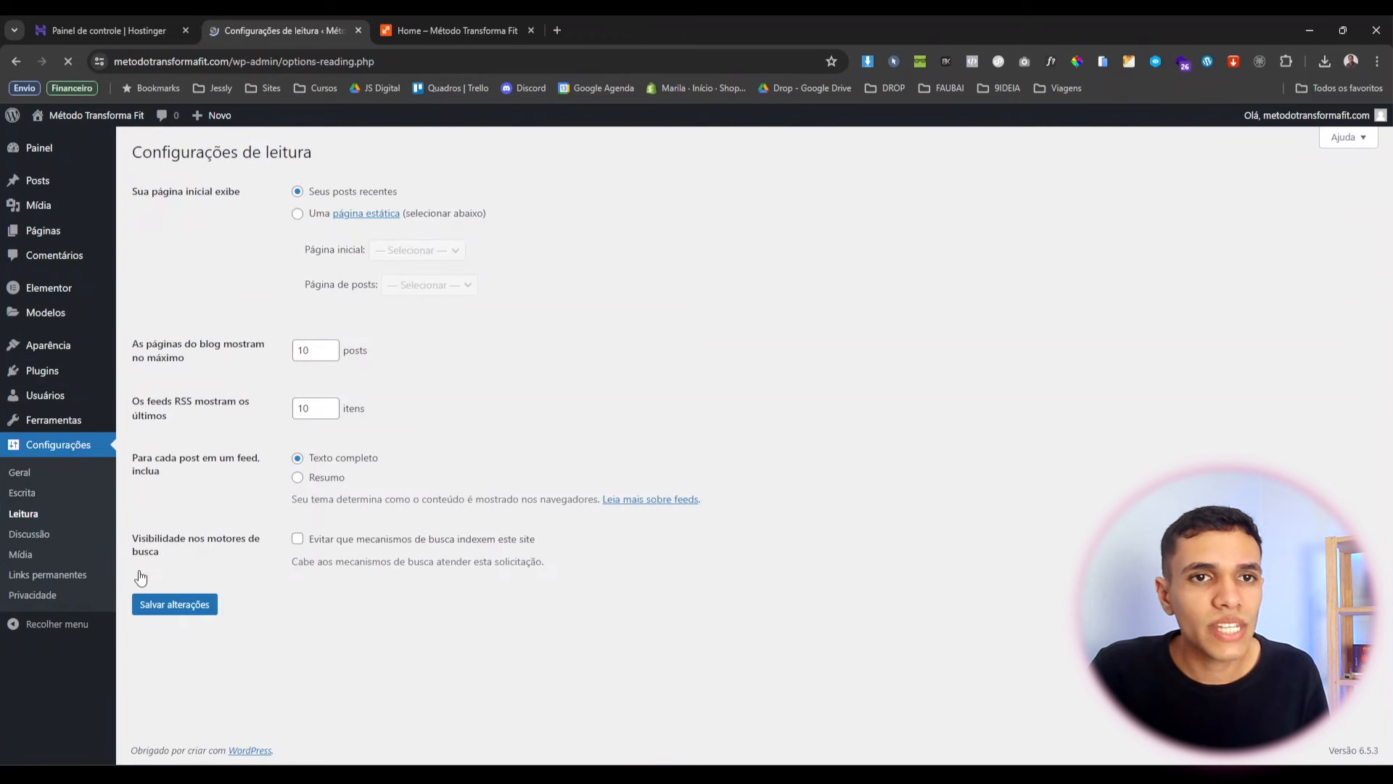
left_click_drag(140, 188, 212, 188)
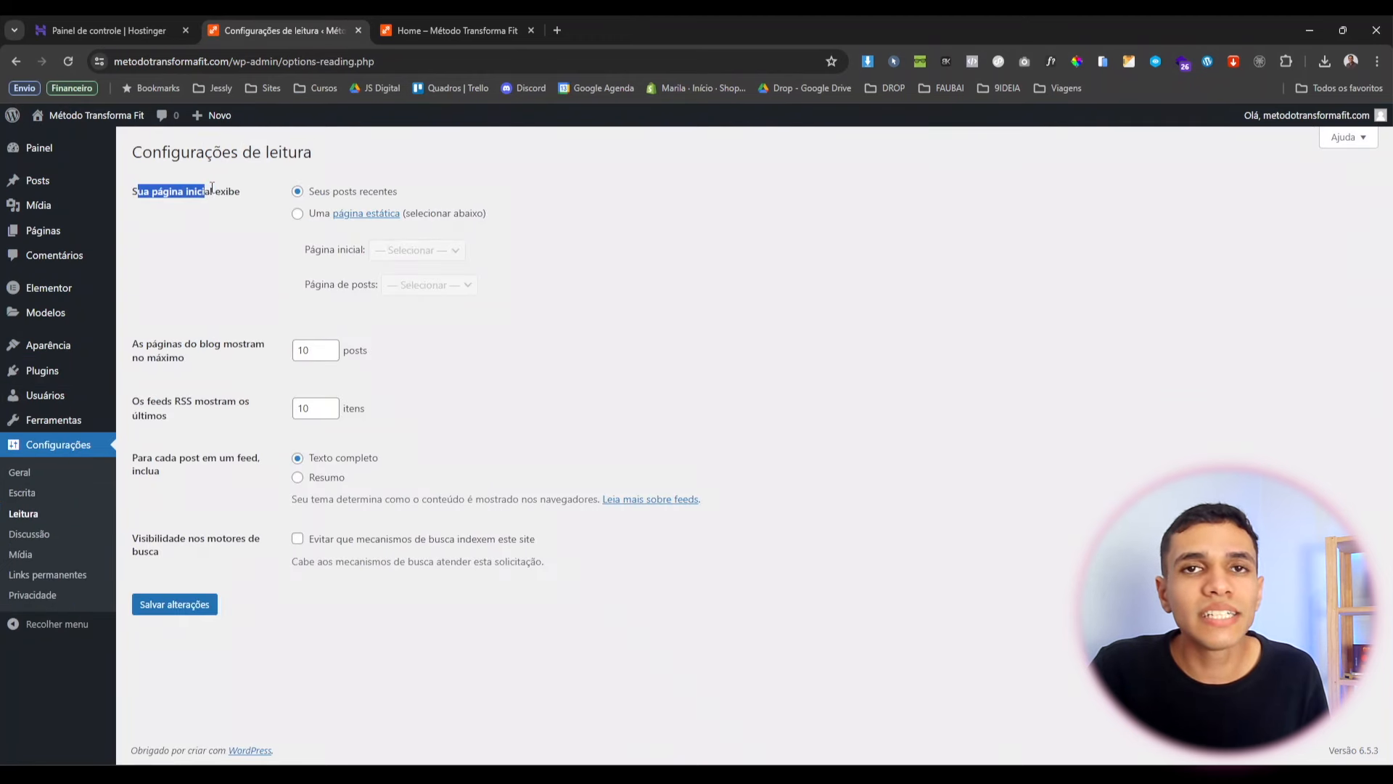
left_click(297, 214)
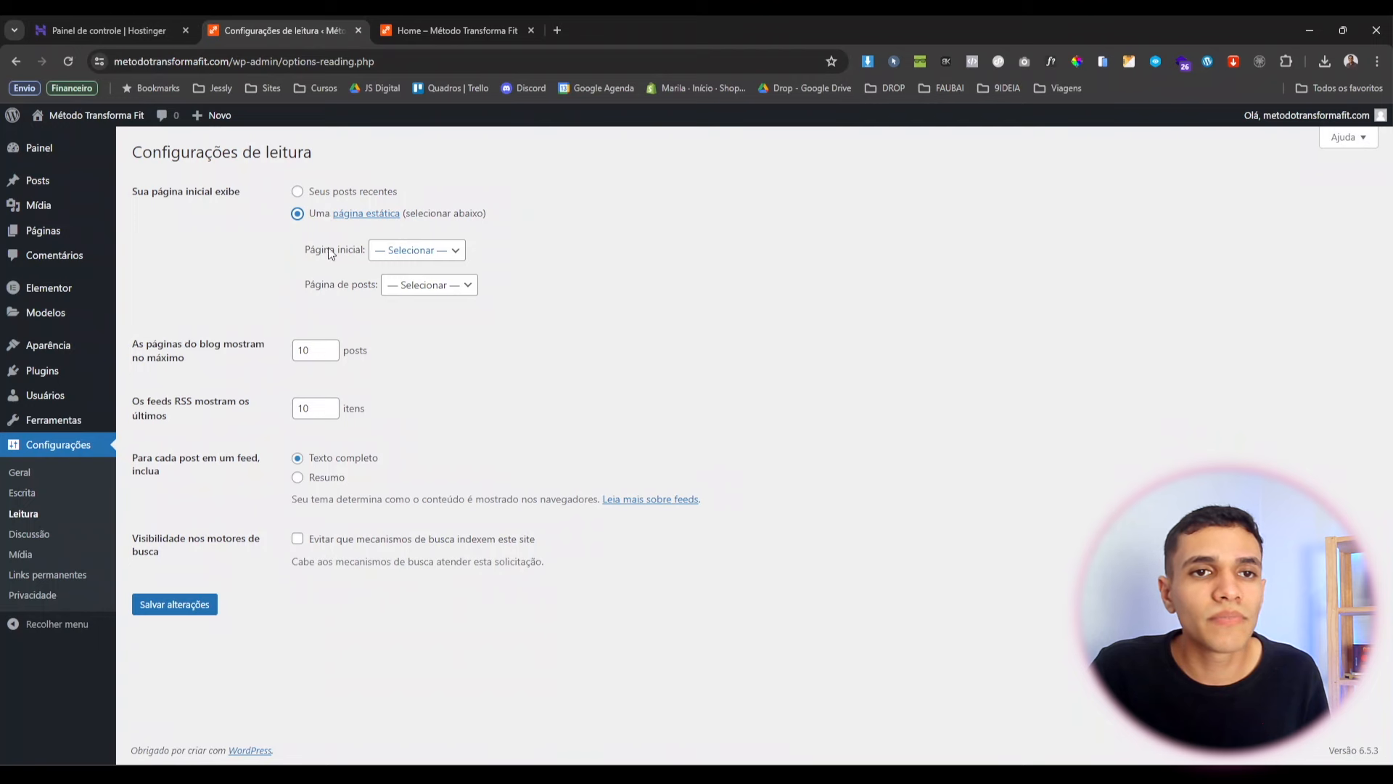
double_click(331, 251)
left_click(408, 251)
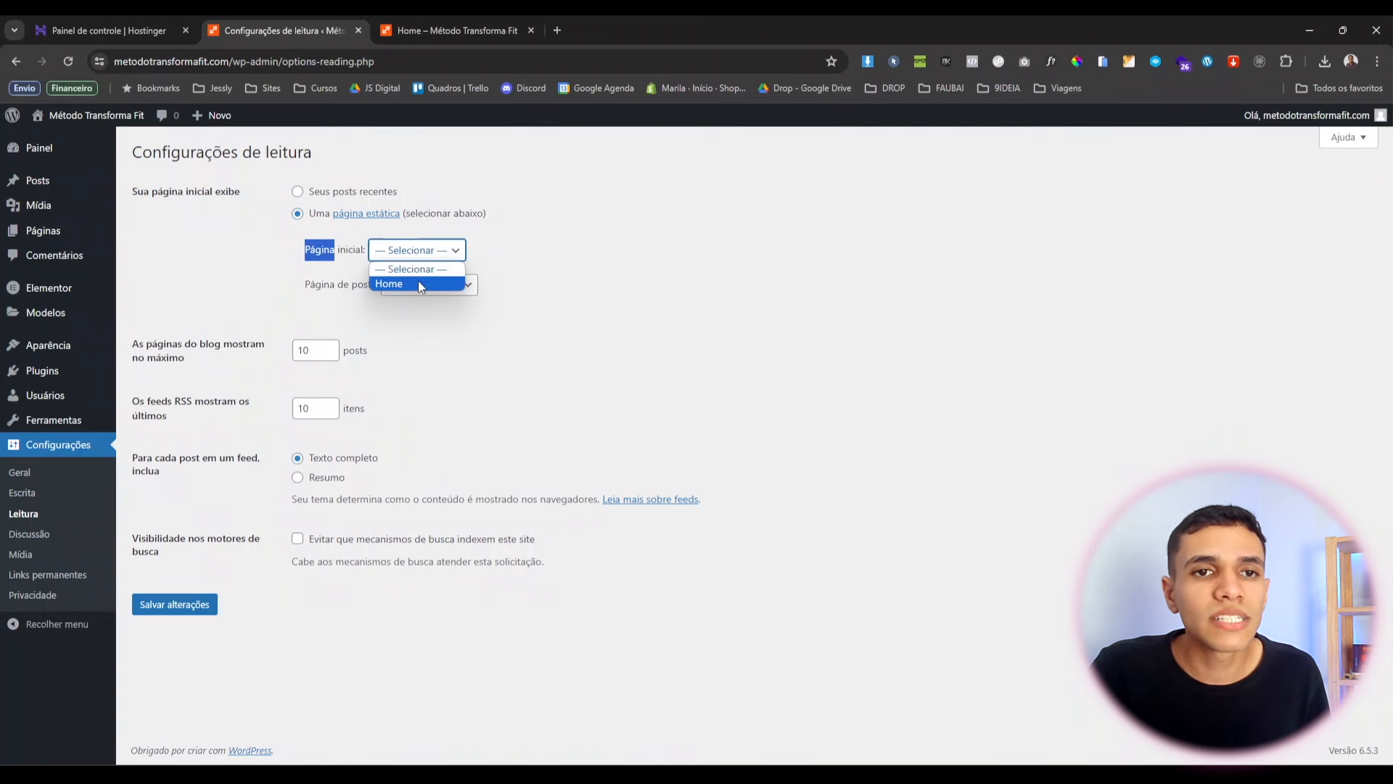
left_click(407, 283)
left_click(183, 606)
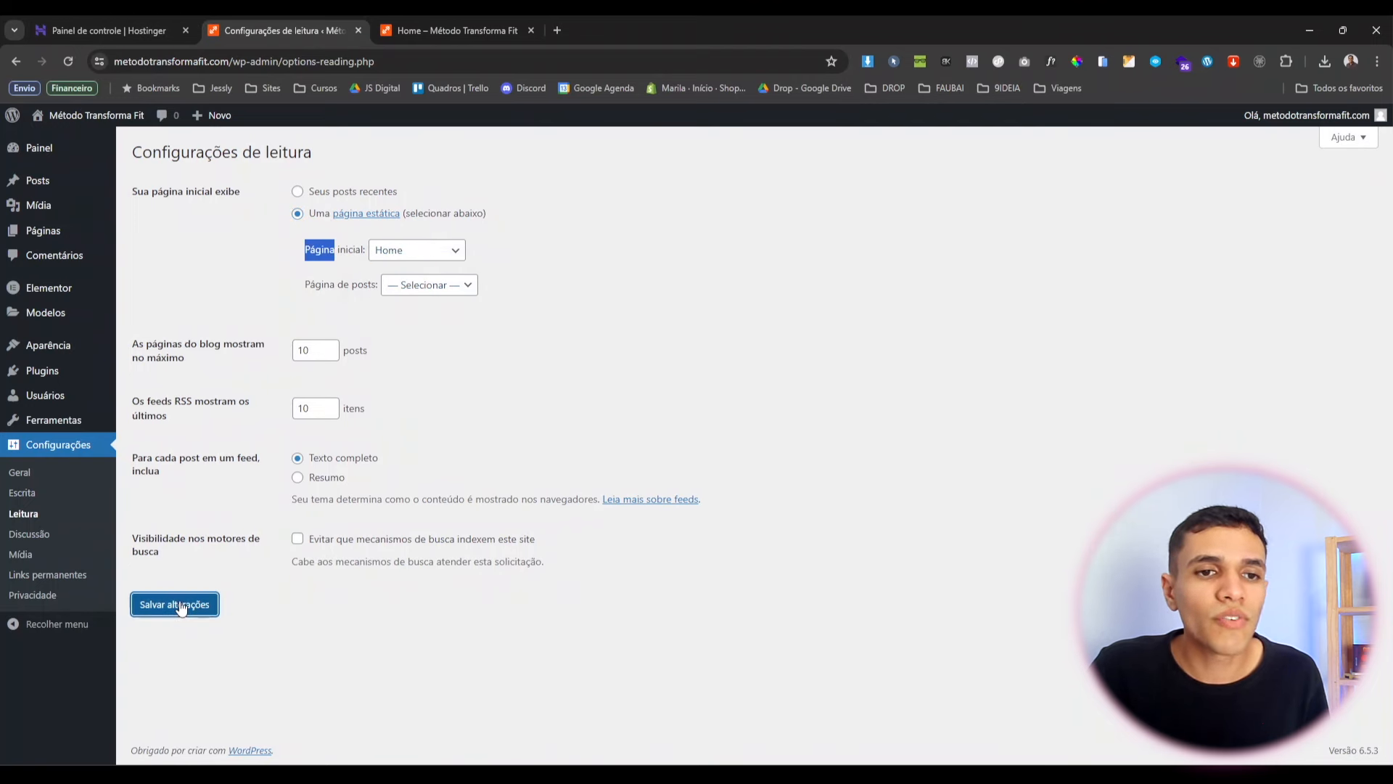
Remove home/ from the address to load the site root metodotransformafit.com.
left_click(422, 33)
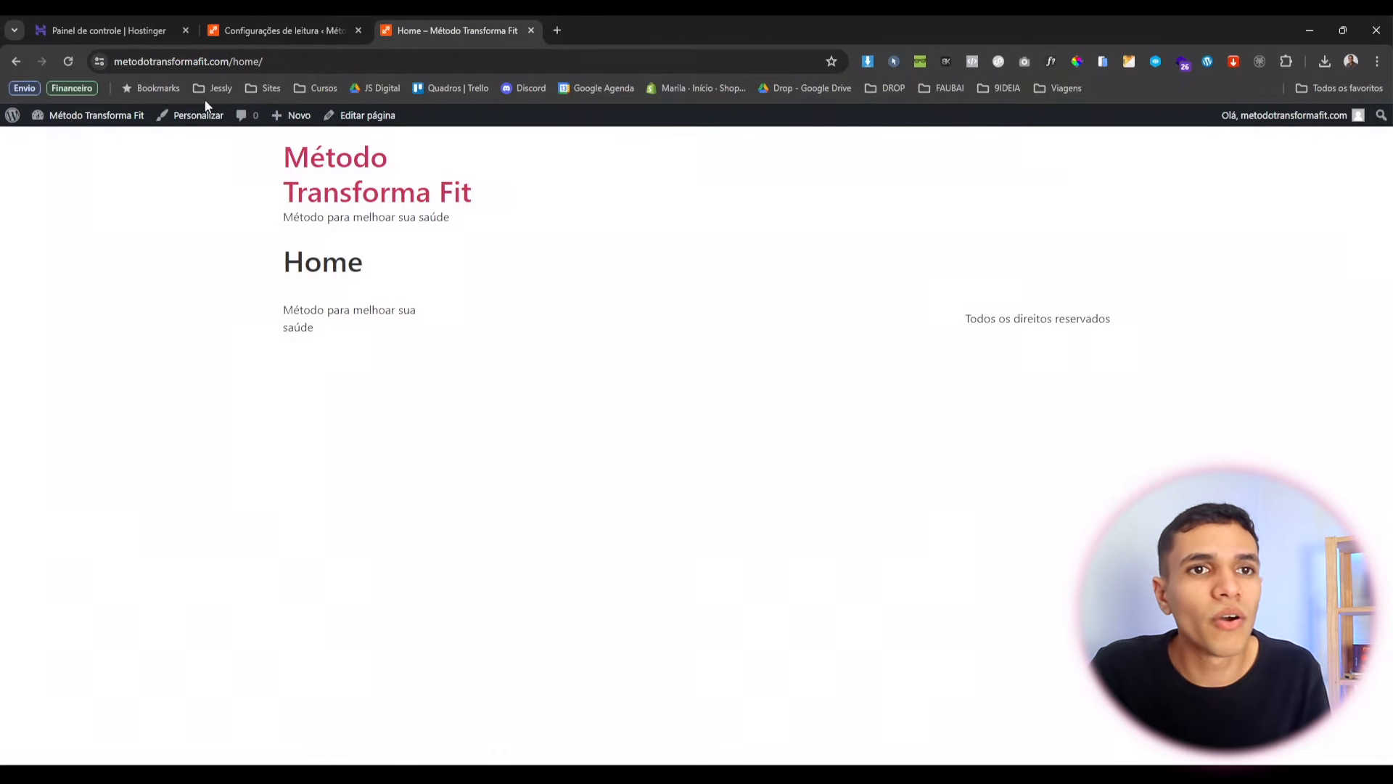
left_click_drag(233, 61, 263, 61)
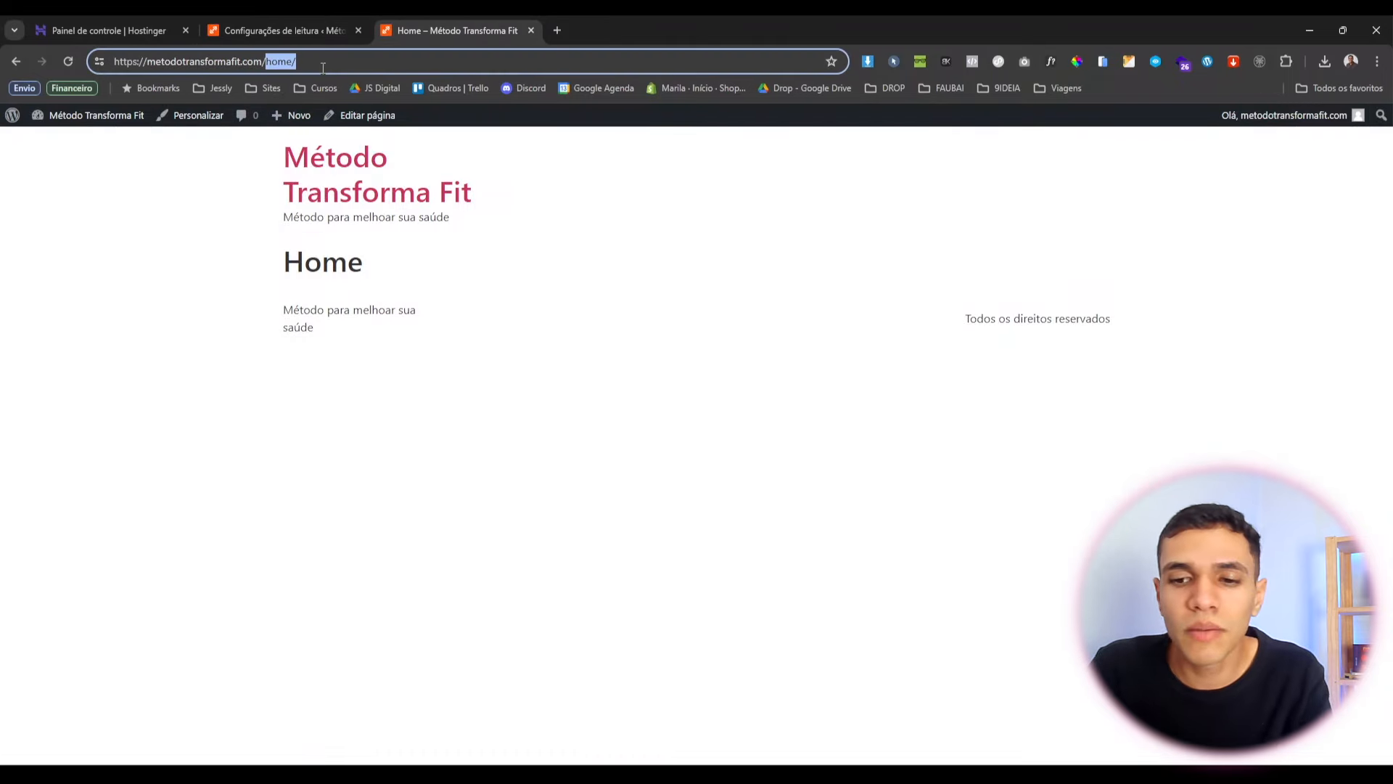
key("BackSpace")
key("Return")
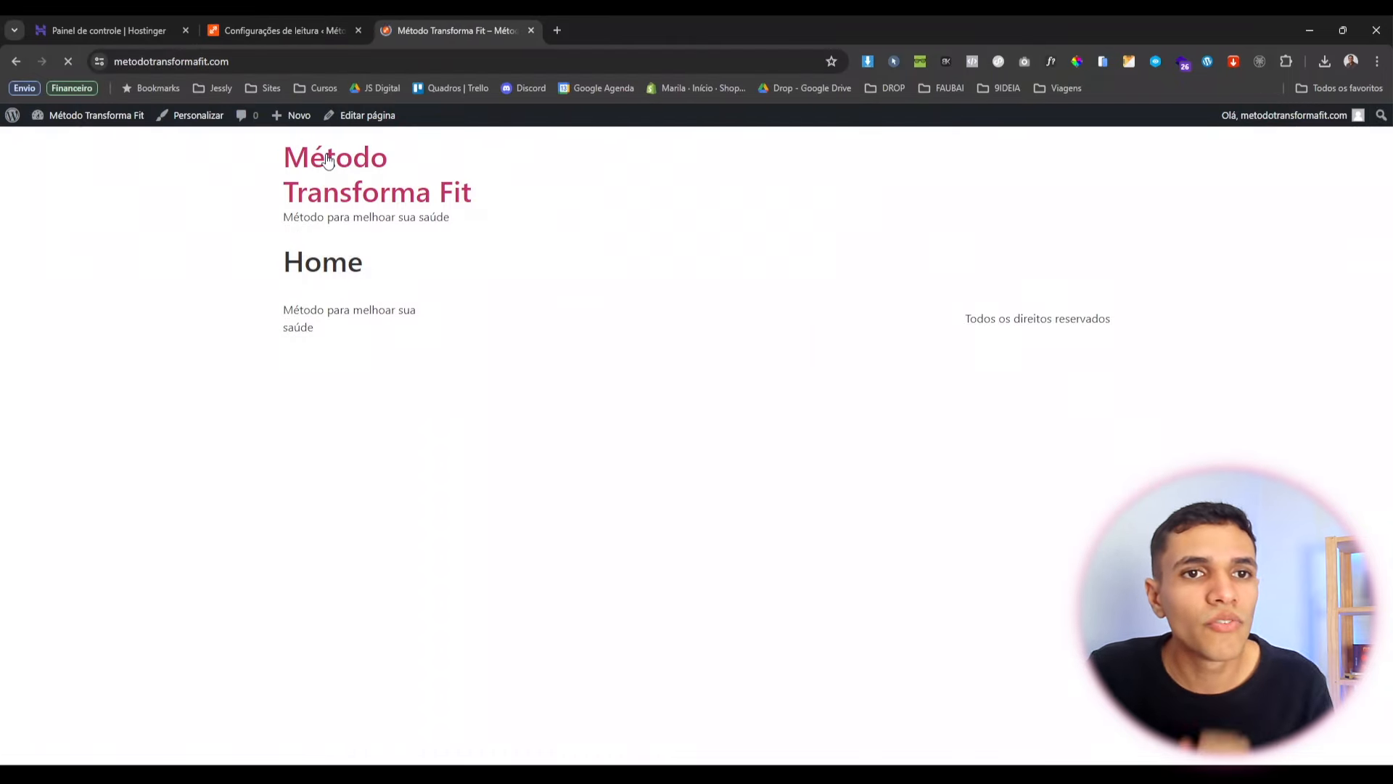
Reload the front page and check that it shows the Home heading.
left_click_drag(284, 260, 372, 311)
left_click(298, 258)
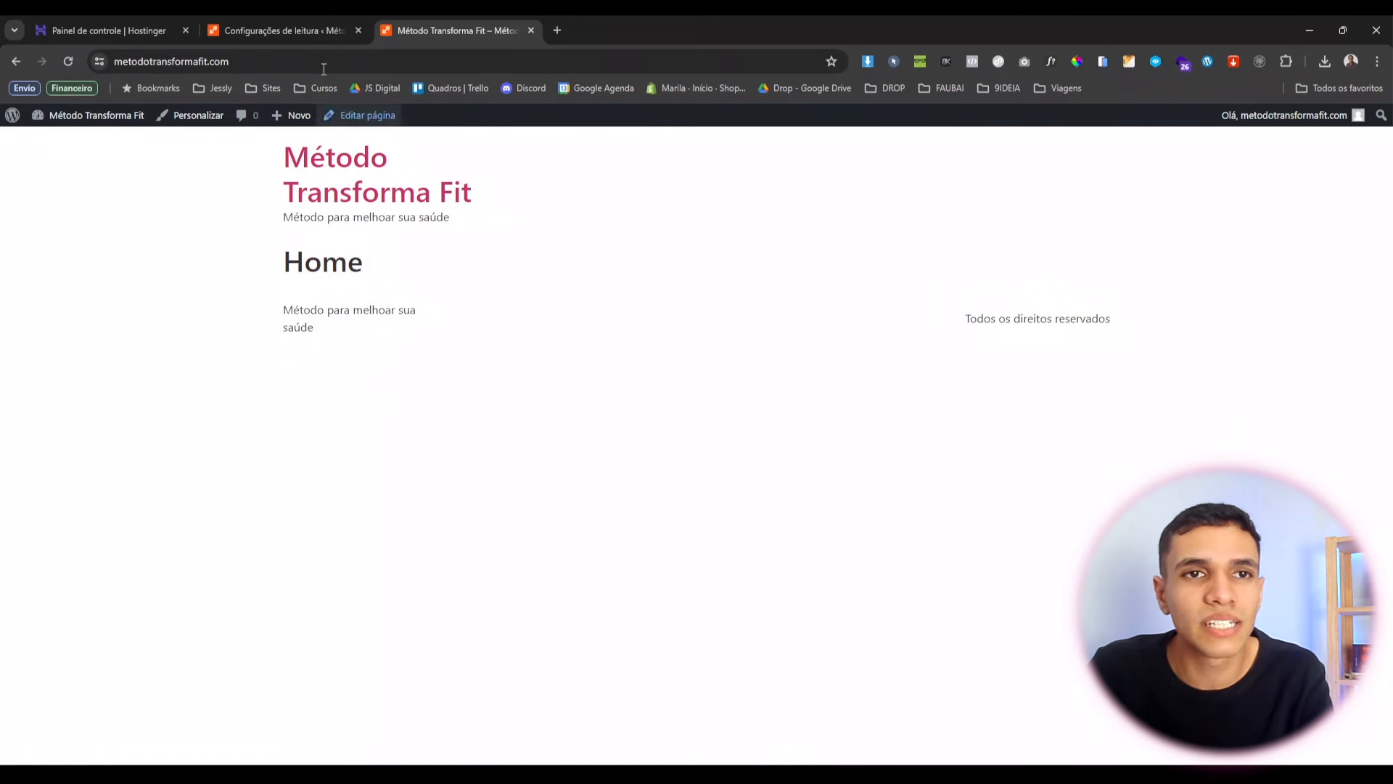
key("F5")
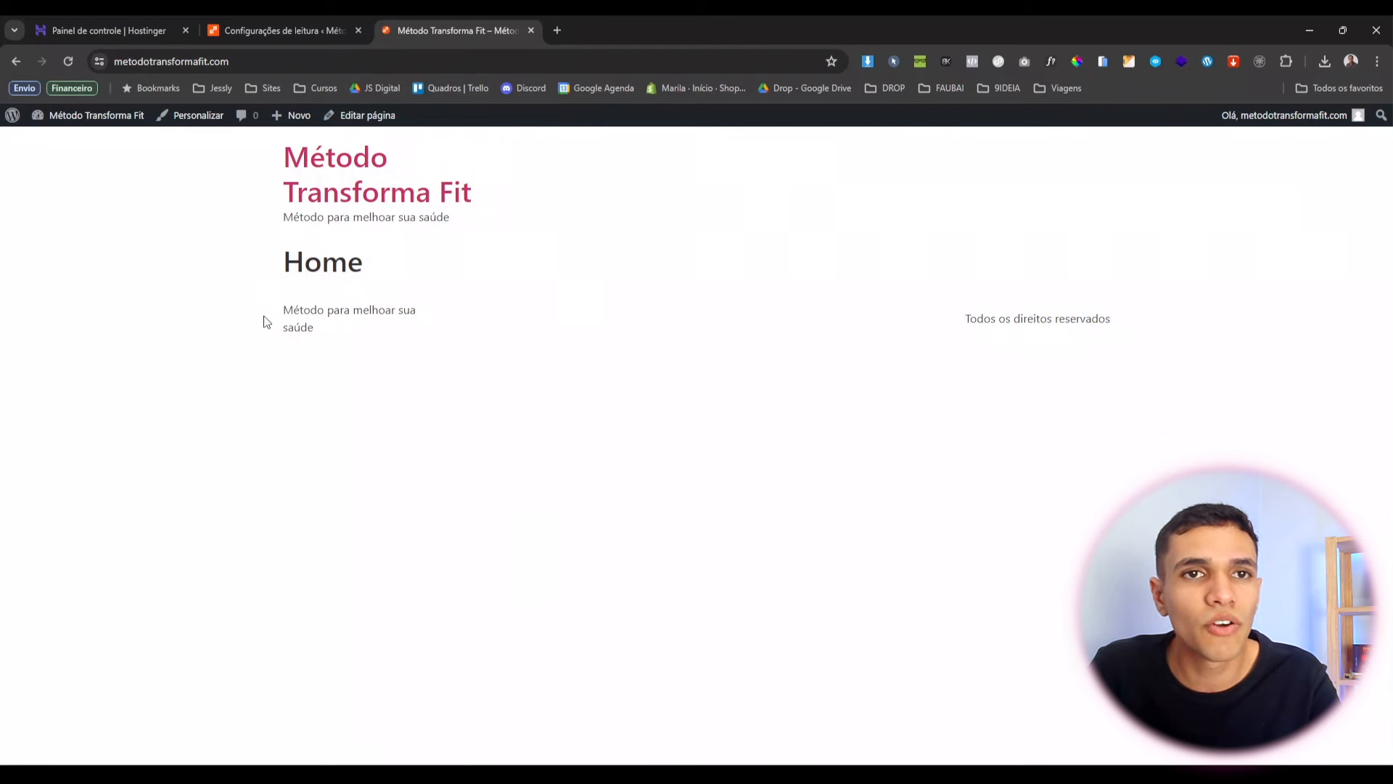
left_click_drag(291, 262, 351, 268)
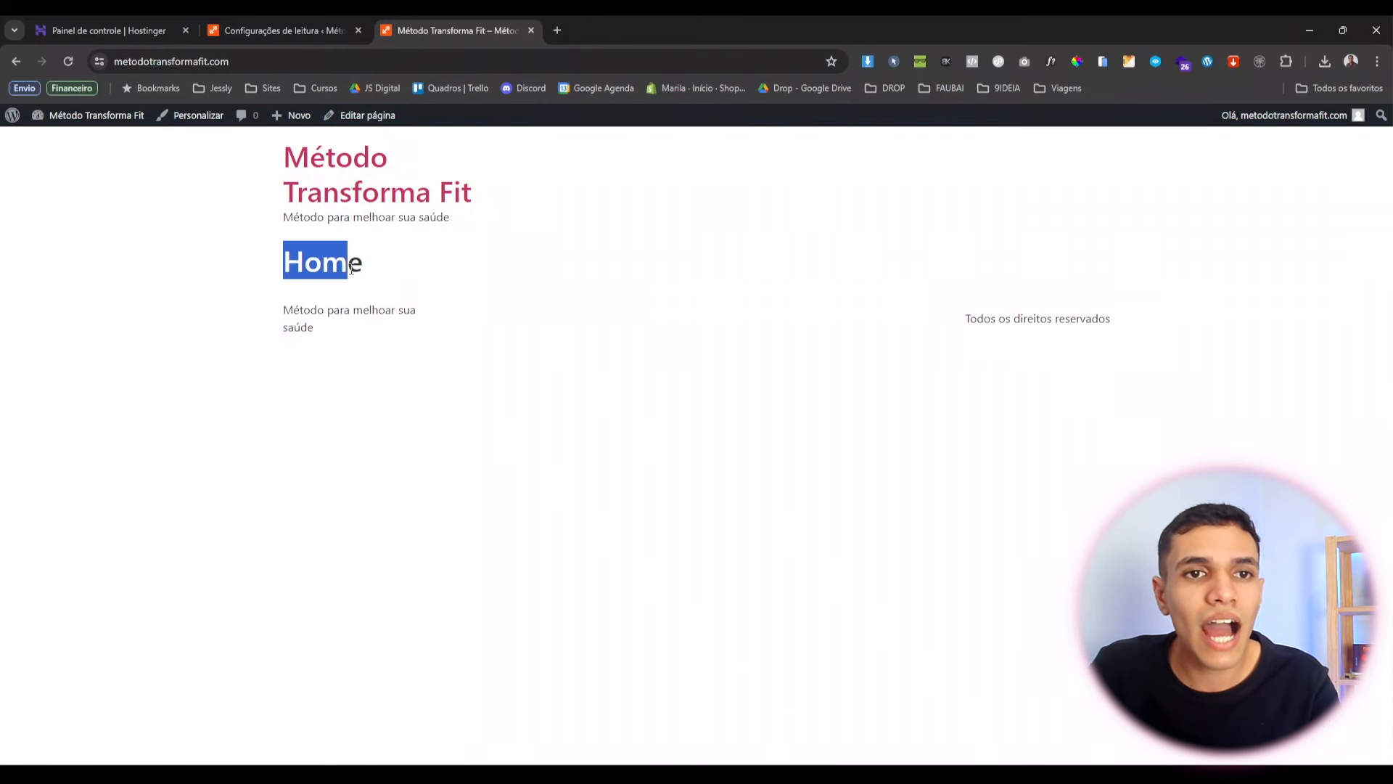
left_click(410, 369)
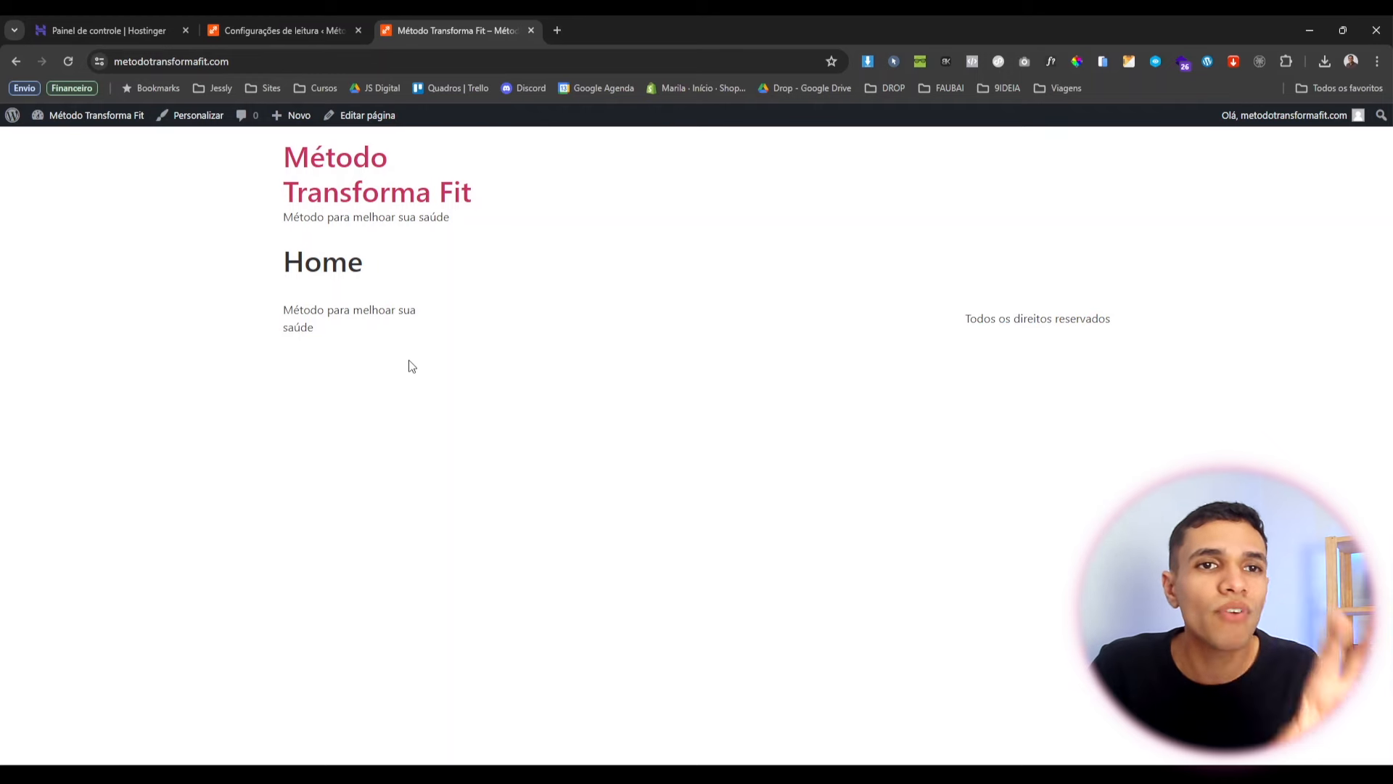
left_click(239, 62)
left_click(361, 408)
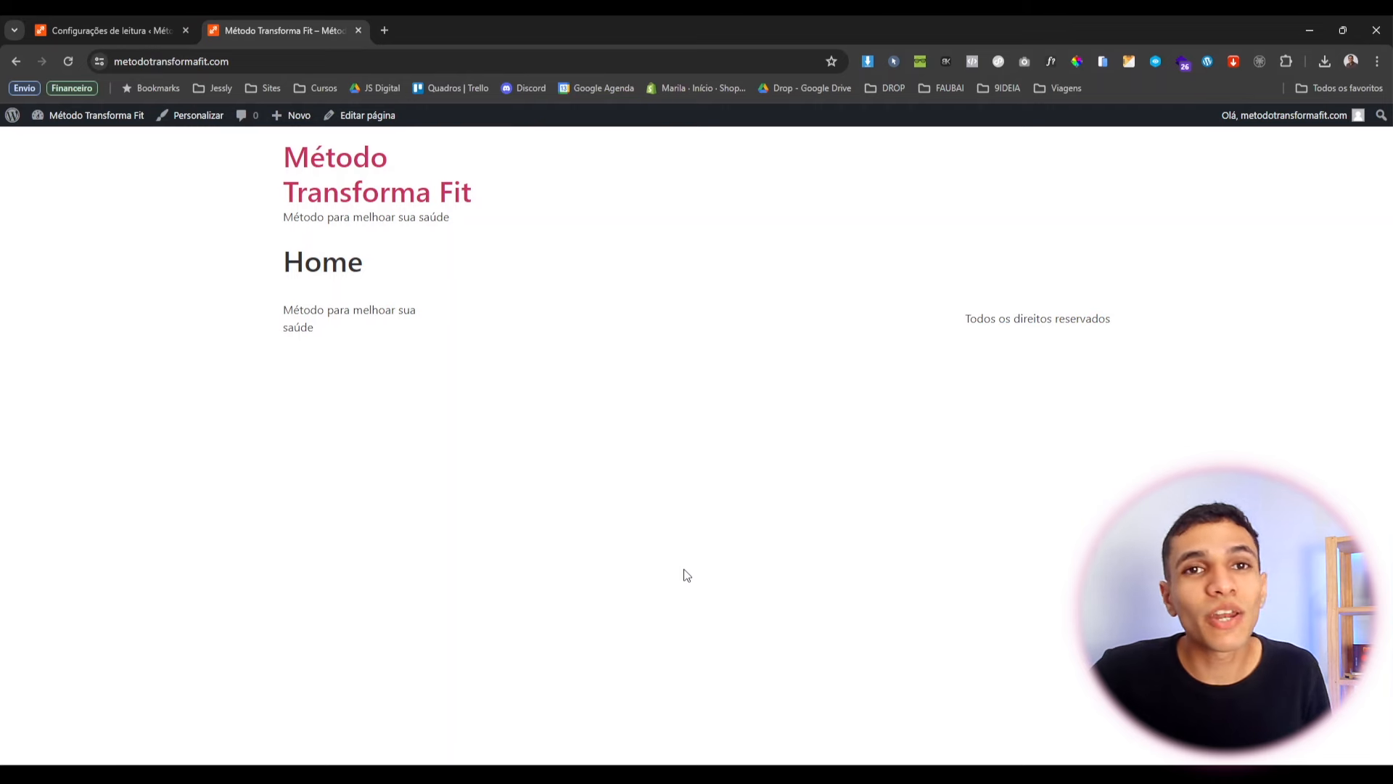
From the Páginas list, open the Home page in the Elementor editor.
left_click(127, 26)
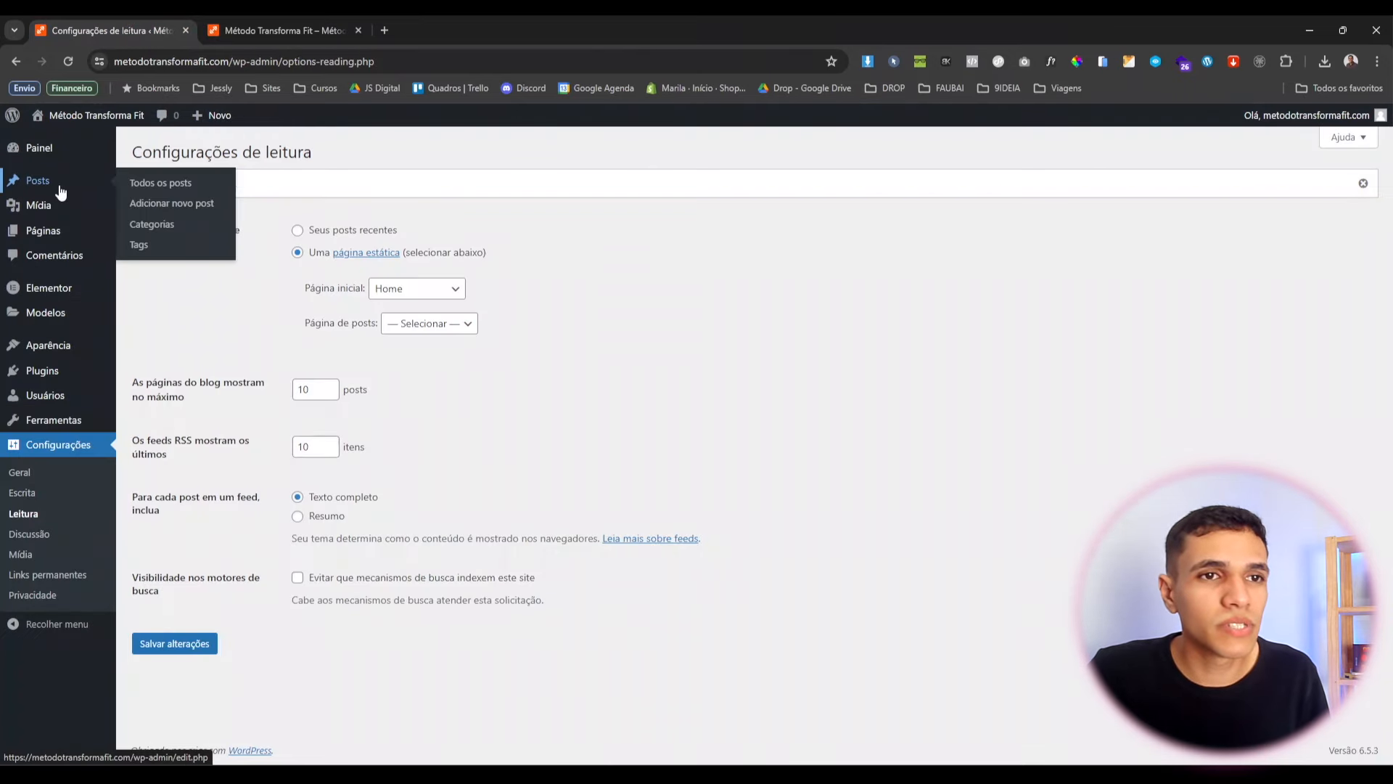
left_click(45, 238)
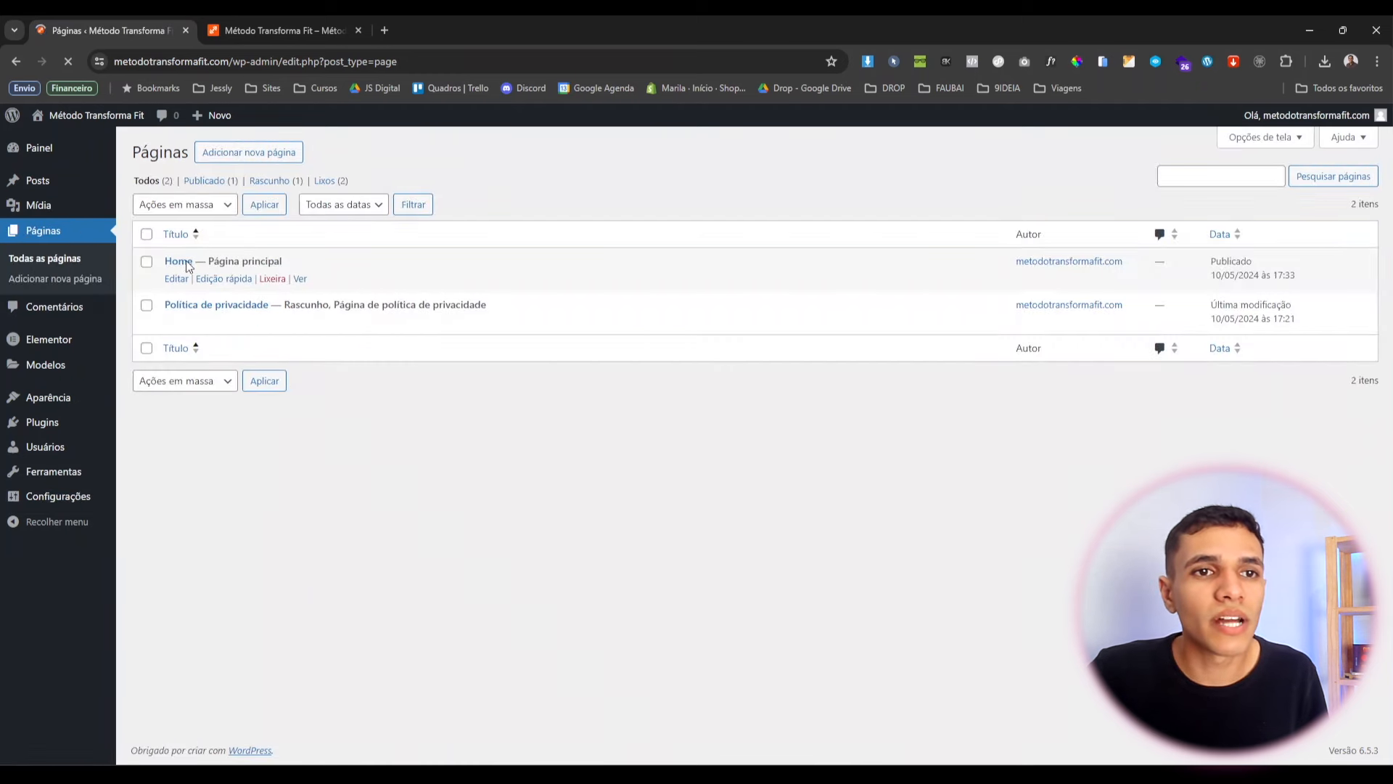
left_click(176, 279)
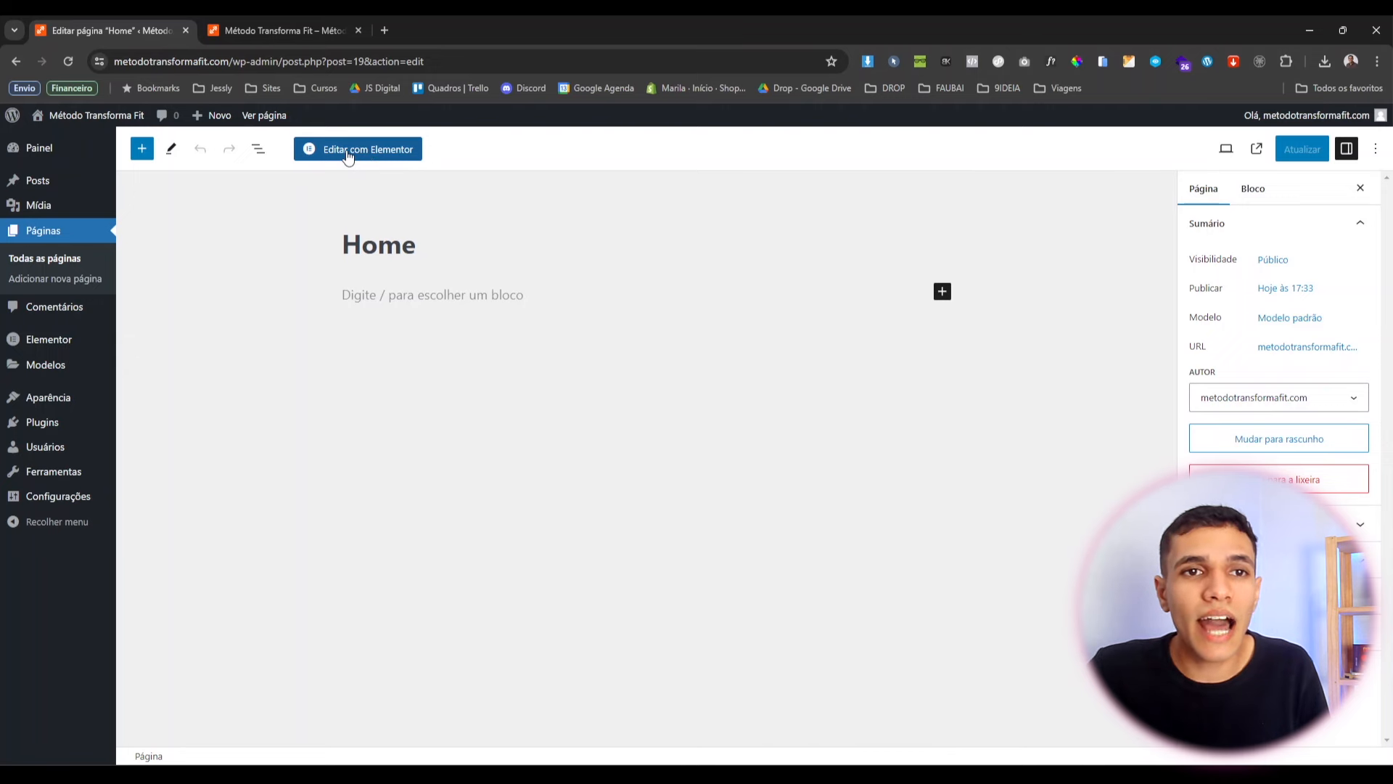
left_click(348, 152)
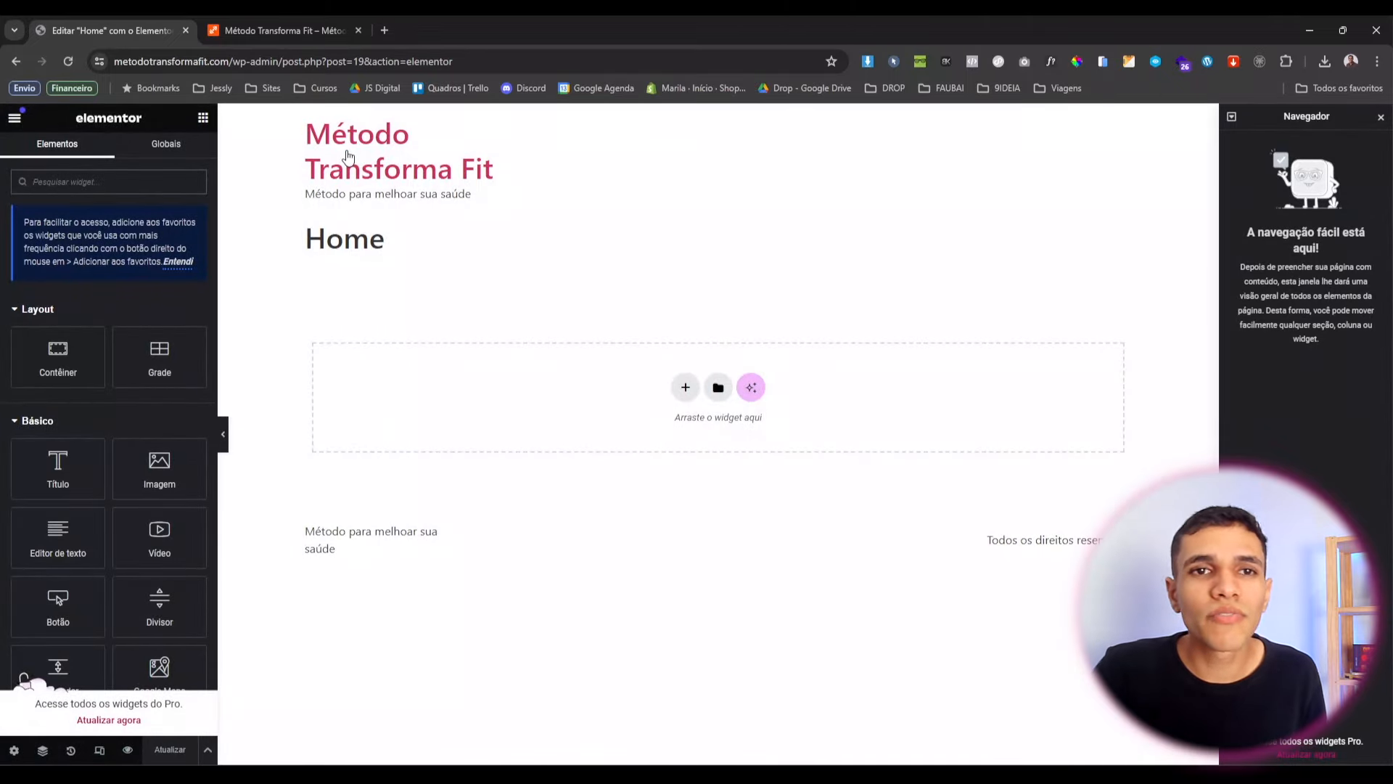
left_click_drag(1270, 117, 1392, 250)
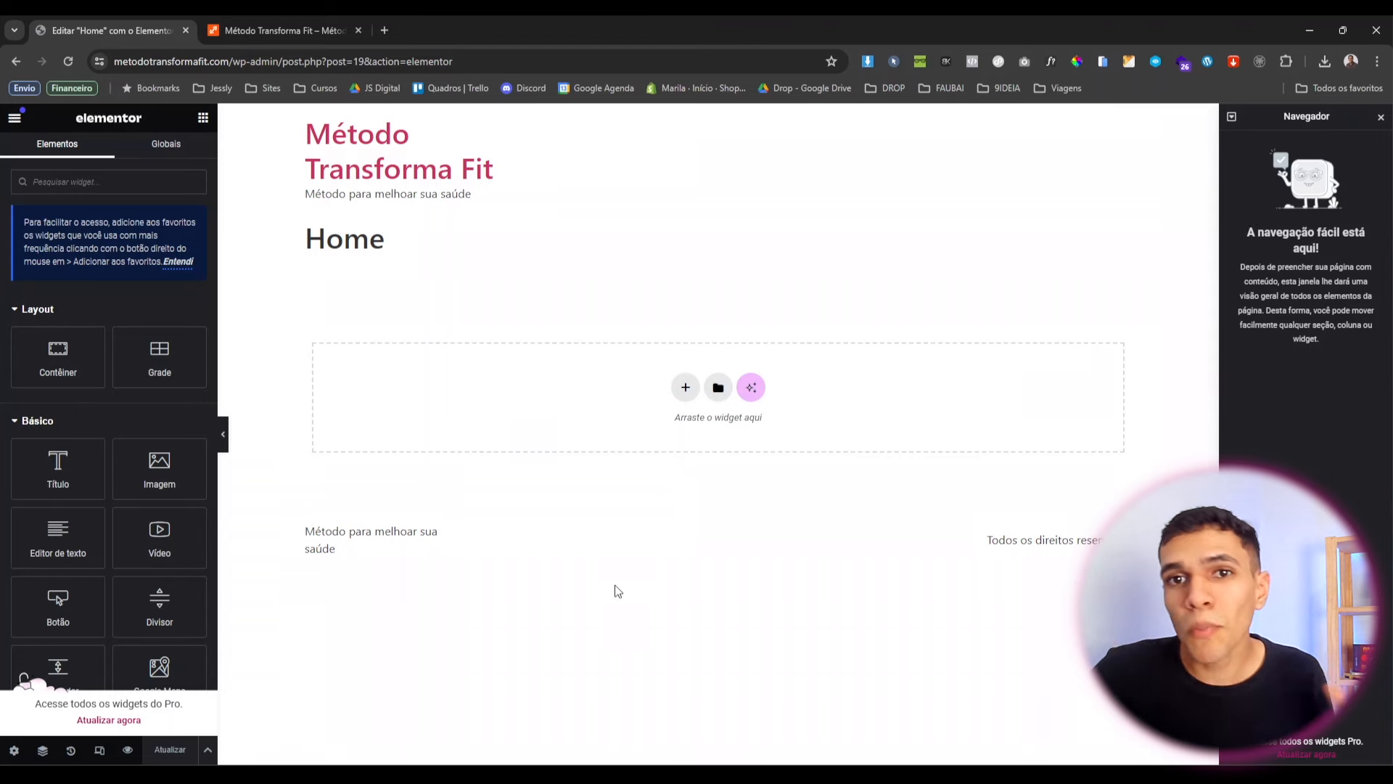
scroll(80, 320, "down", 10)
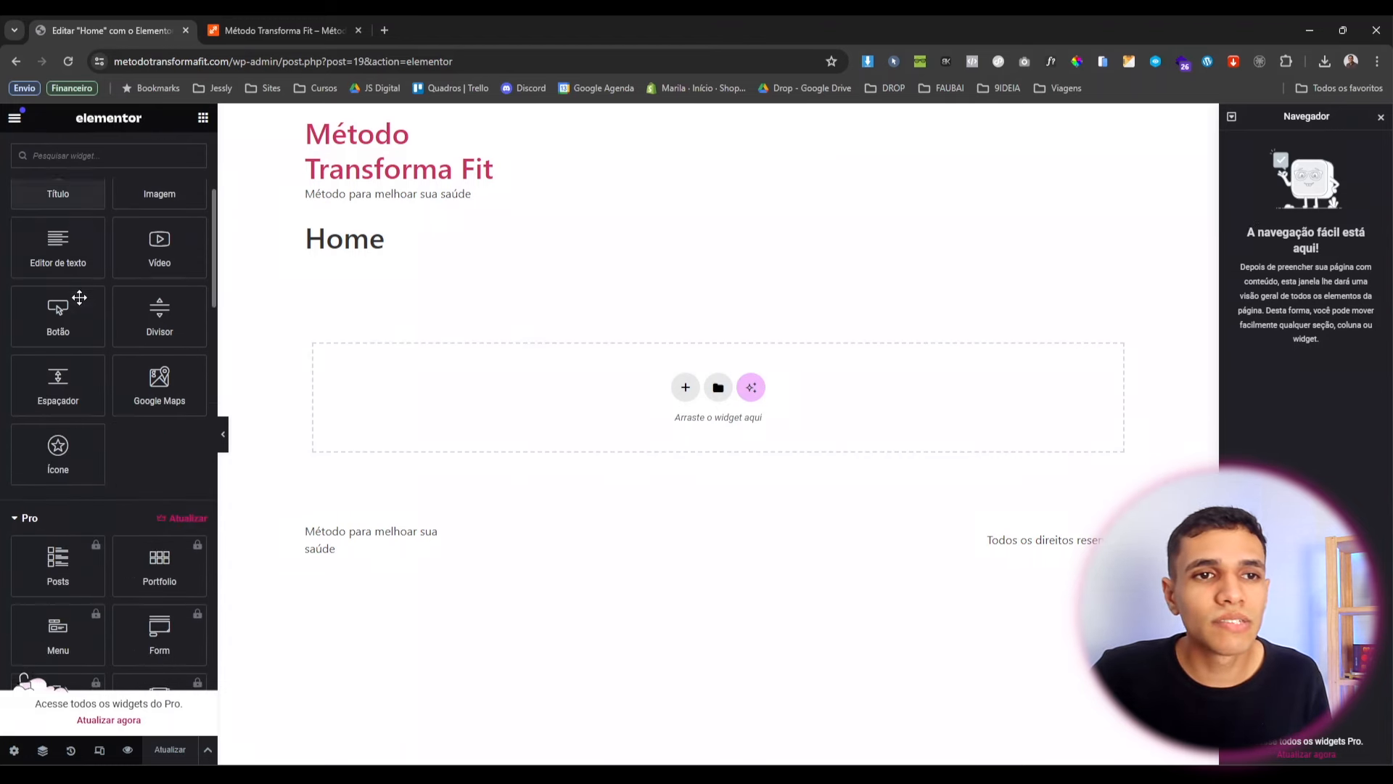
scroll(82, 304, "down", 6)
scroll(150, 286, "up", 10)
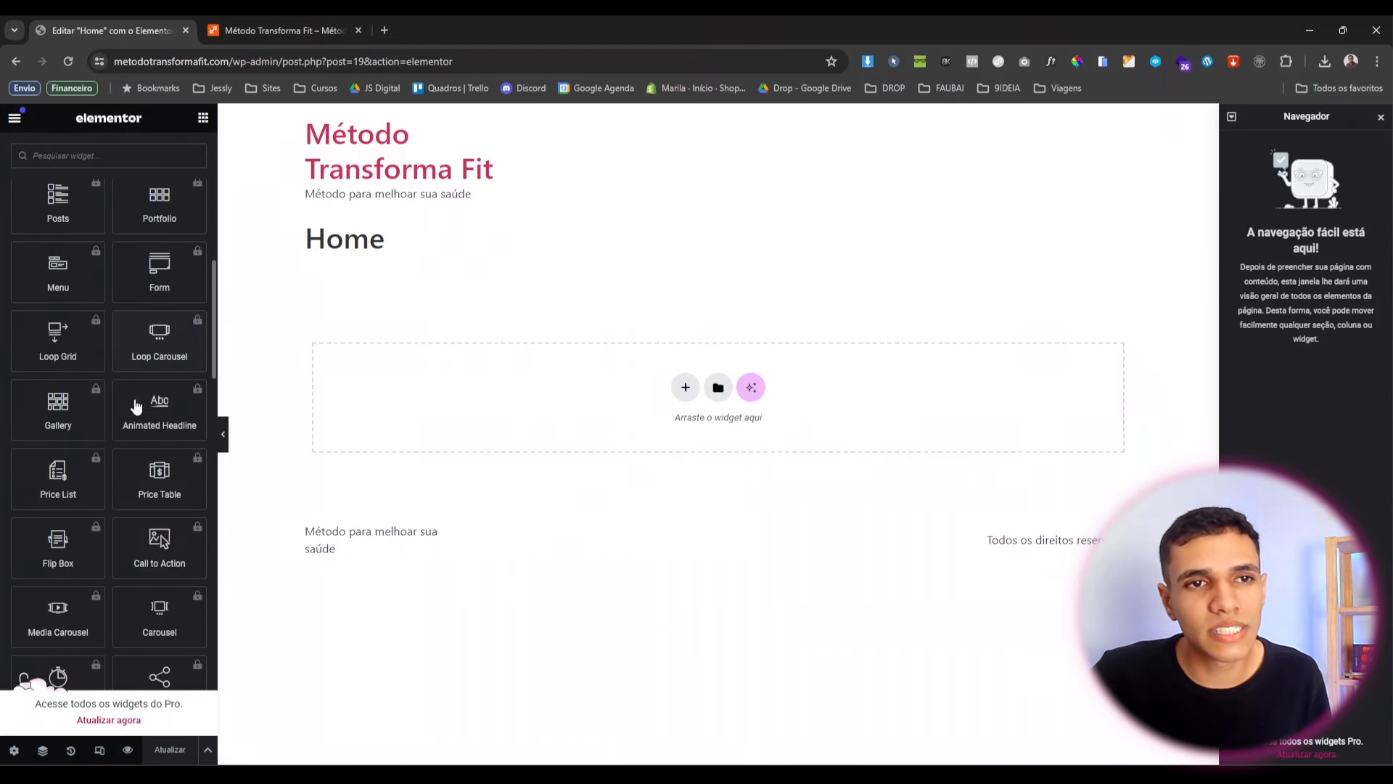
left_click(31, 301)
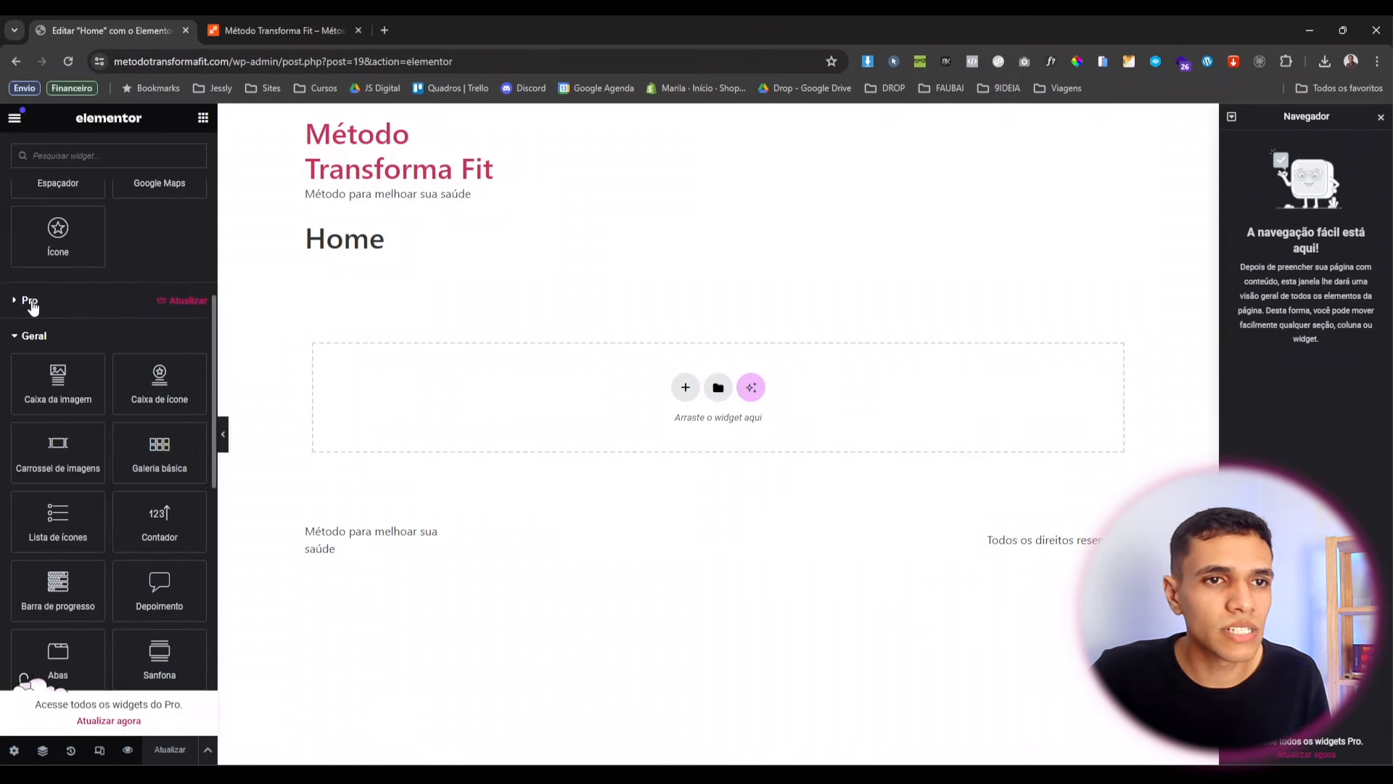
scroll(92, 319, "up", 8)
scroll(93, 320, "down", 12)
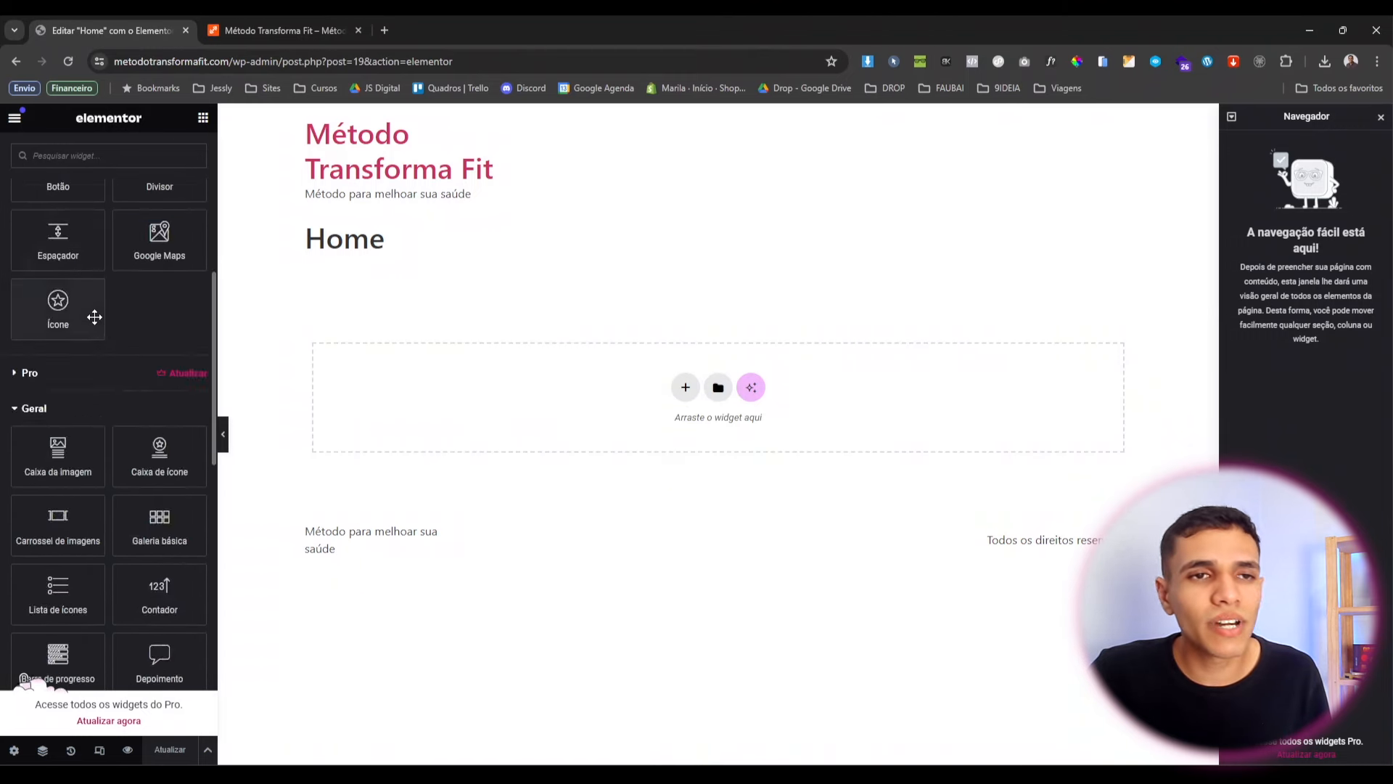
scroll(93, 317, "up", 12)
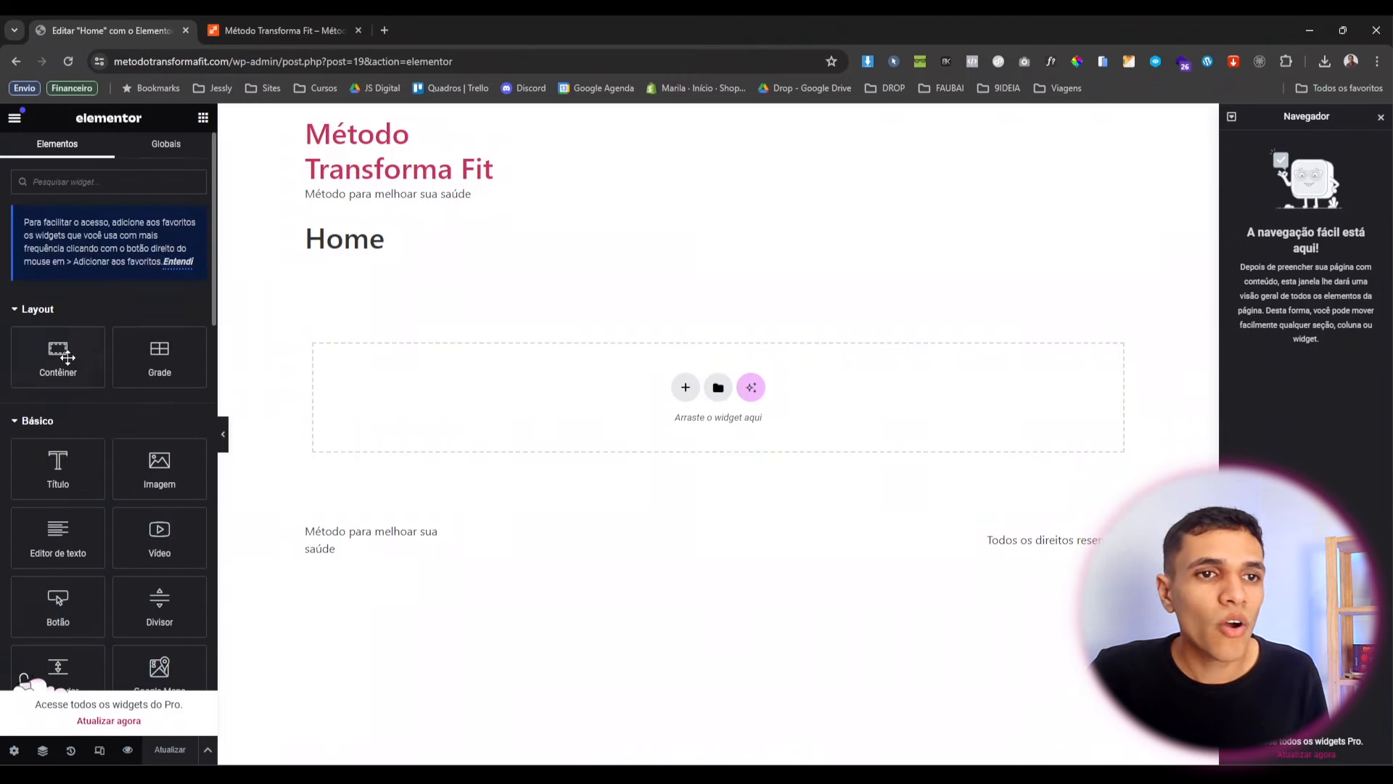
left_click_drag(66, 447, 520, 381)
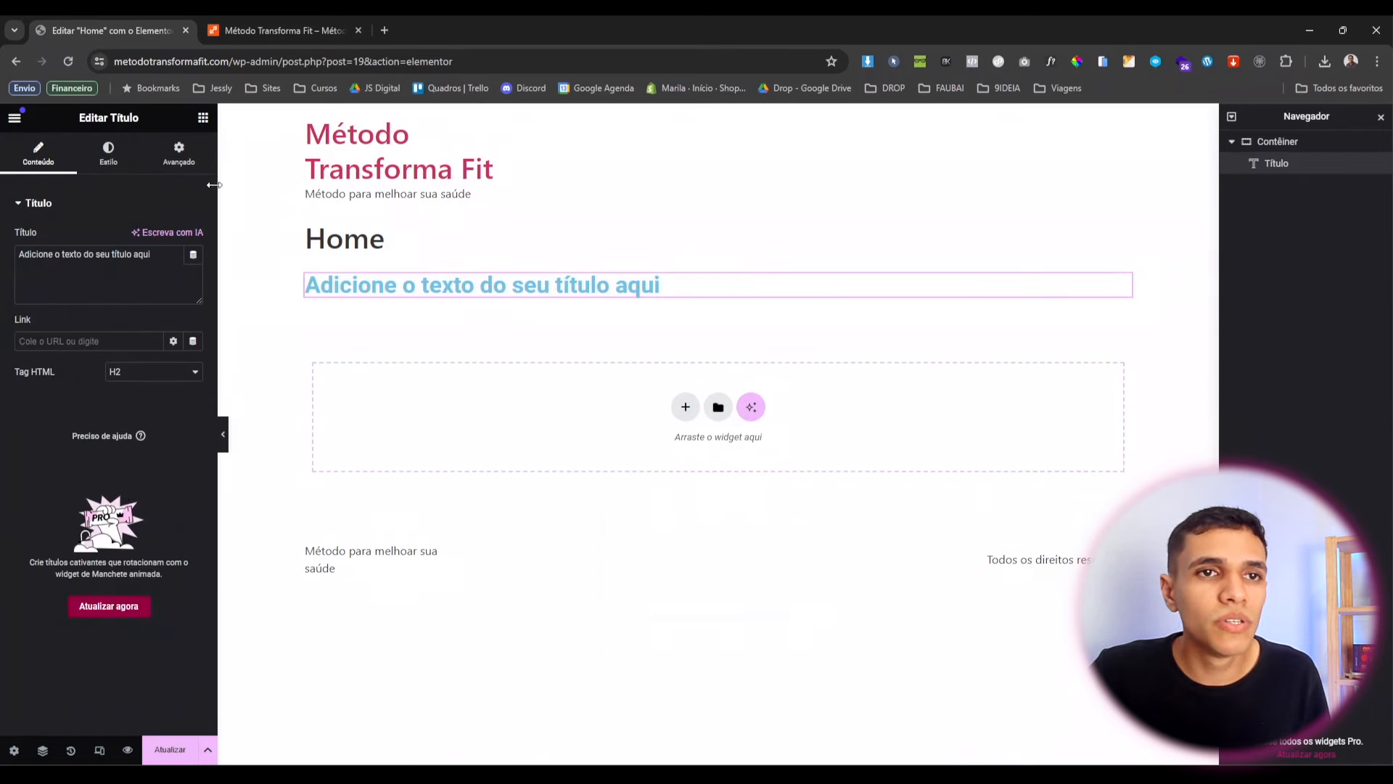
left_click(203, 120)
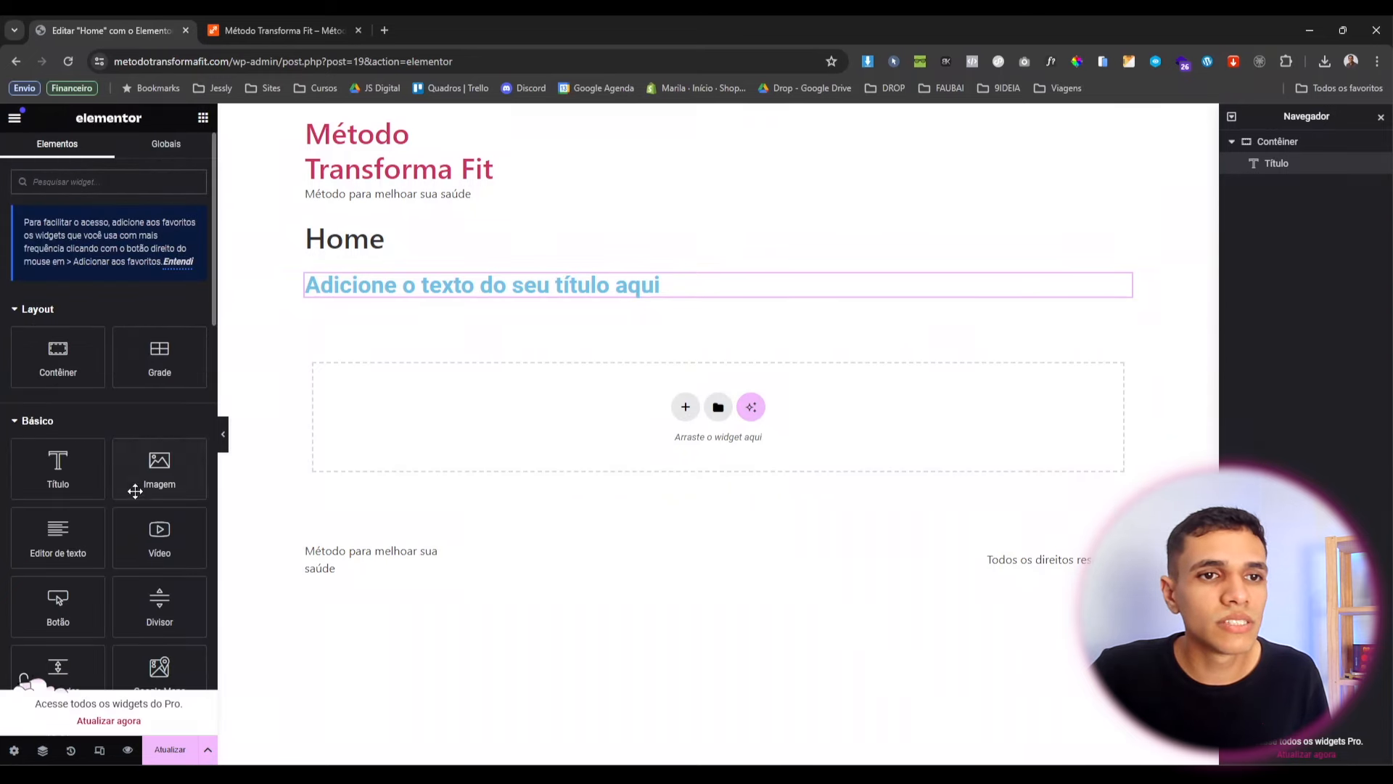
left_click_drag(141, 473, 426, 290)
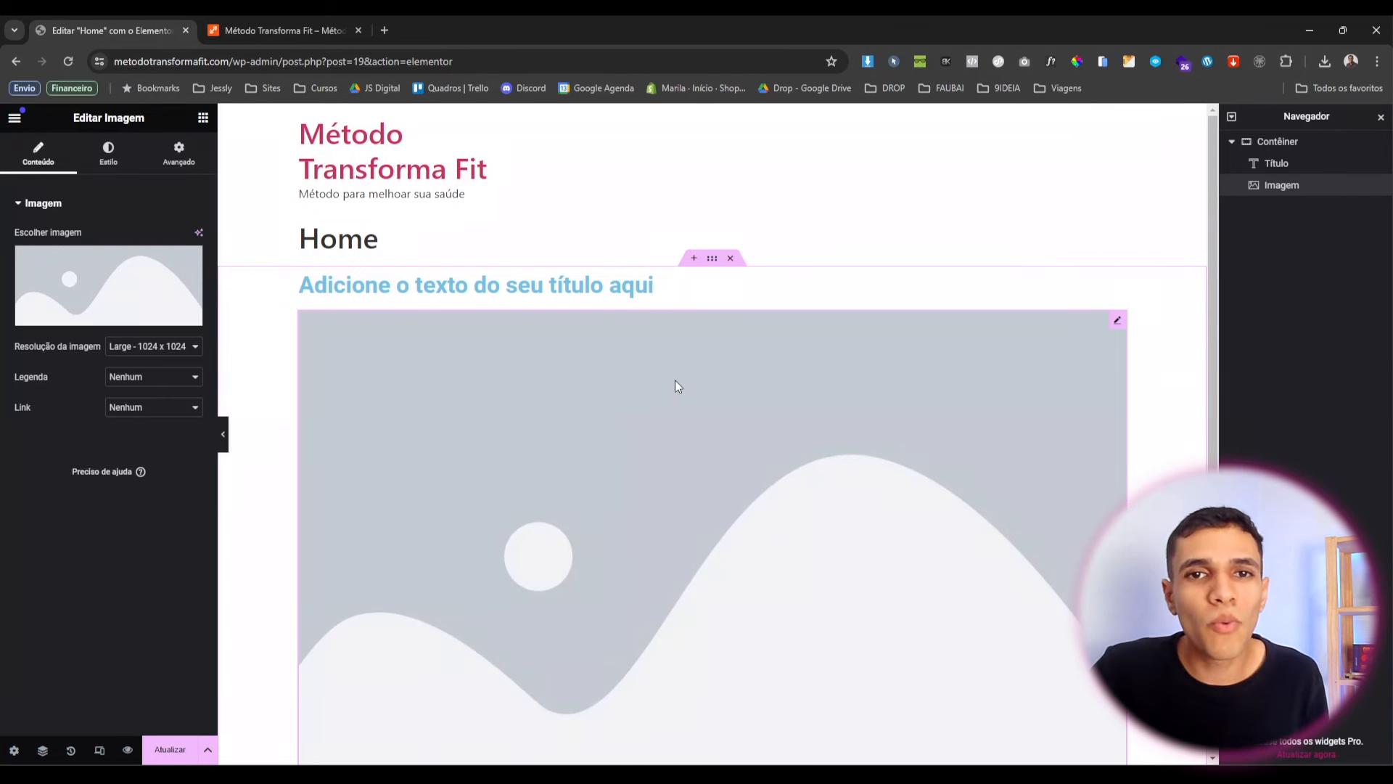
left_click(732, 259)
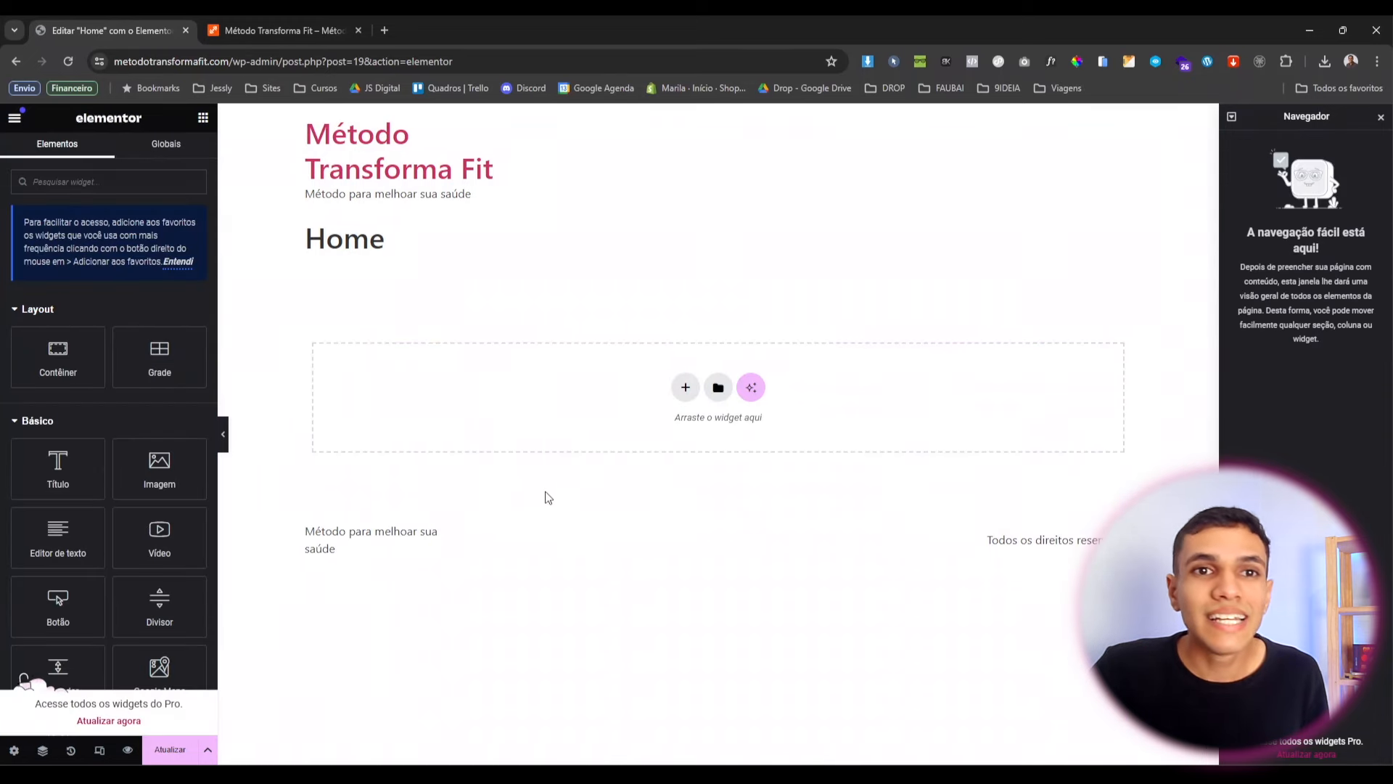
Set the Home page layout to Elementor Canvas, without header or footer.
left_click(14, 751)
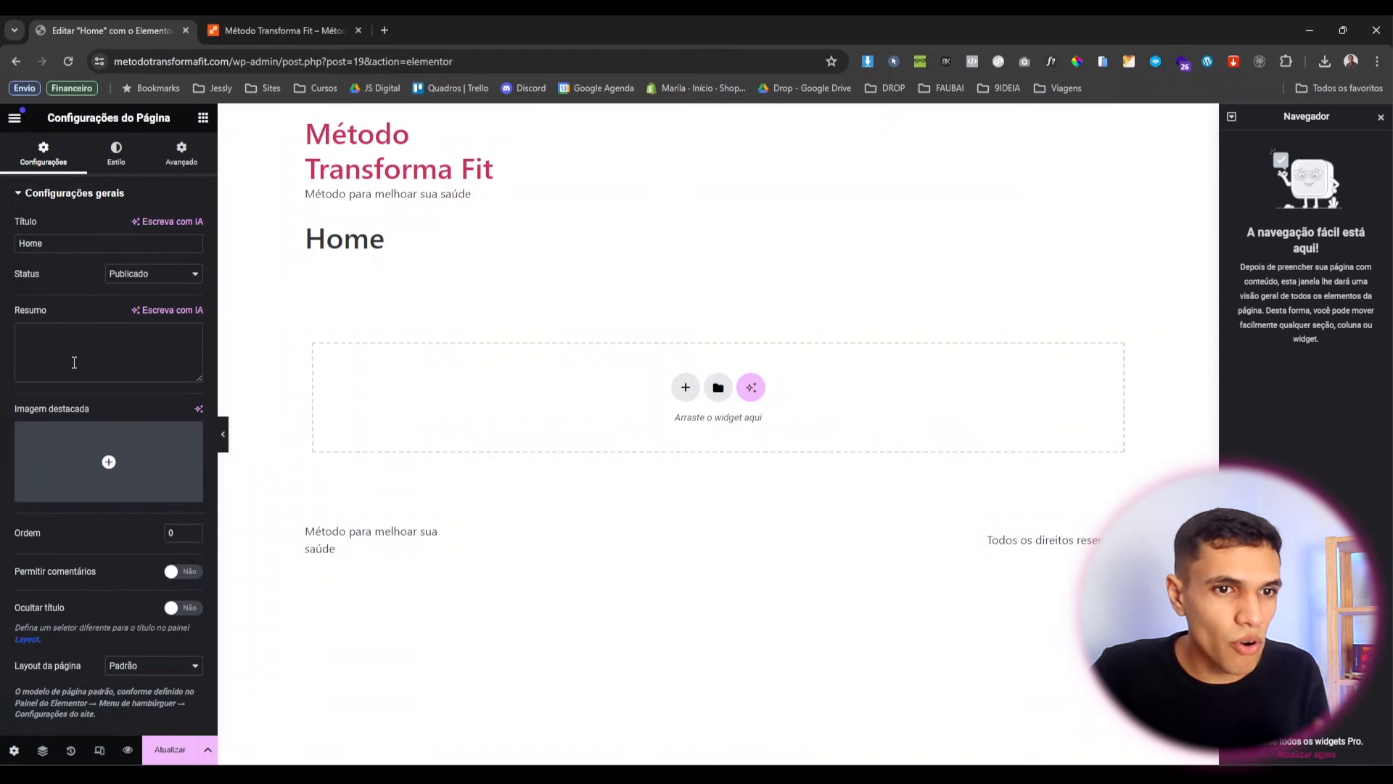
left_click(159, 671)
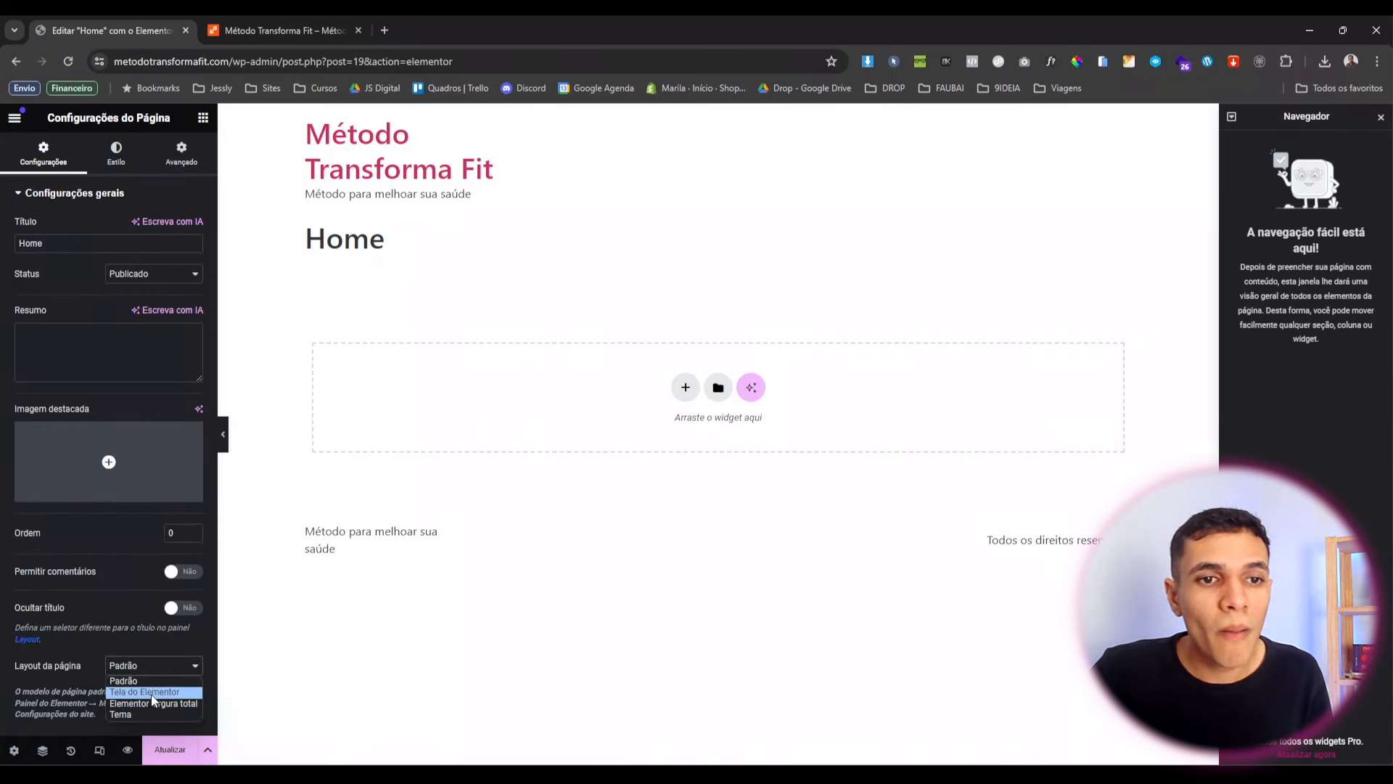
left_click(154, 693)
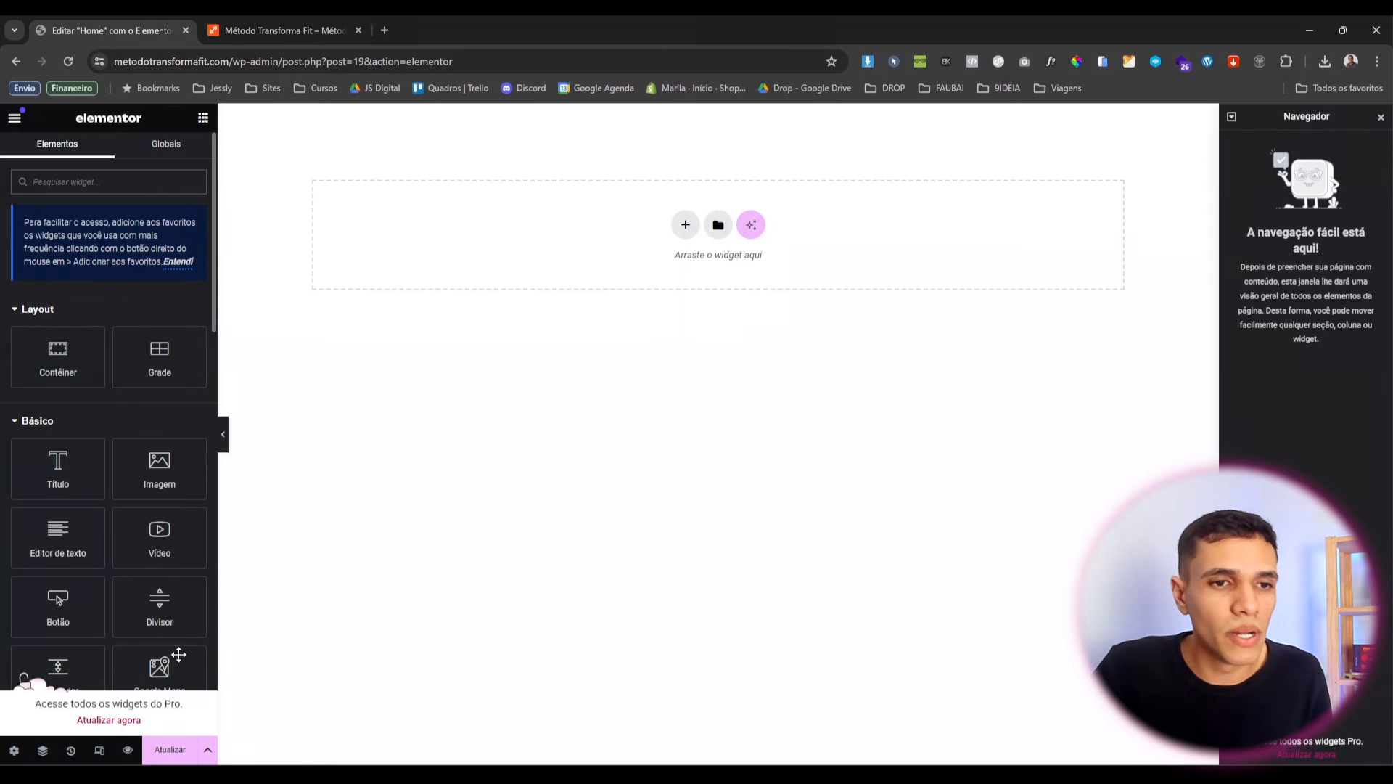
Give the page body a Classic background with colour #131313.
left_click(14, 751)
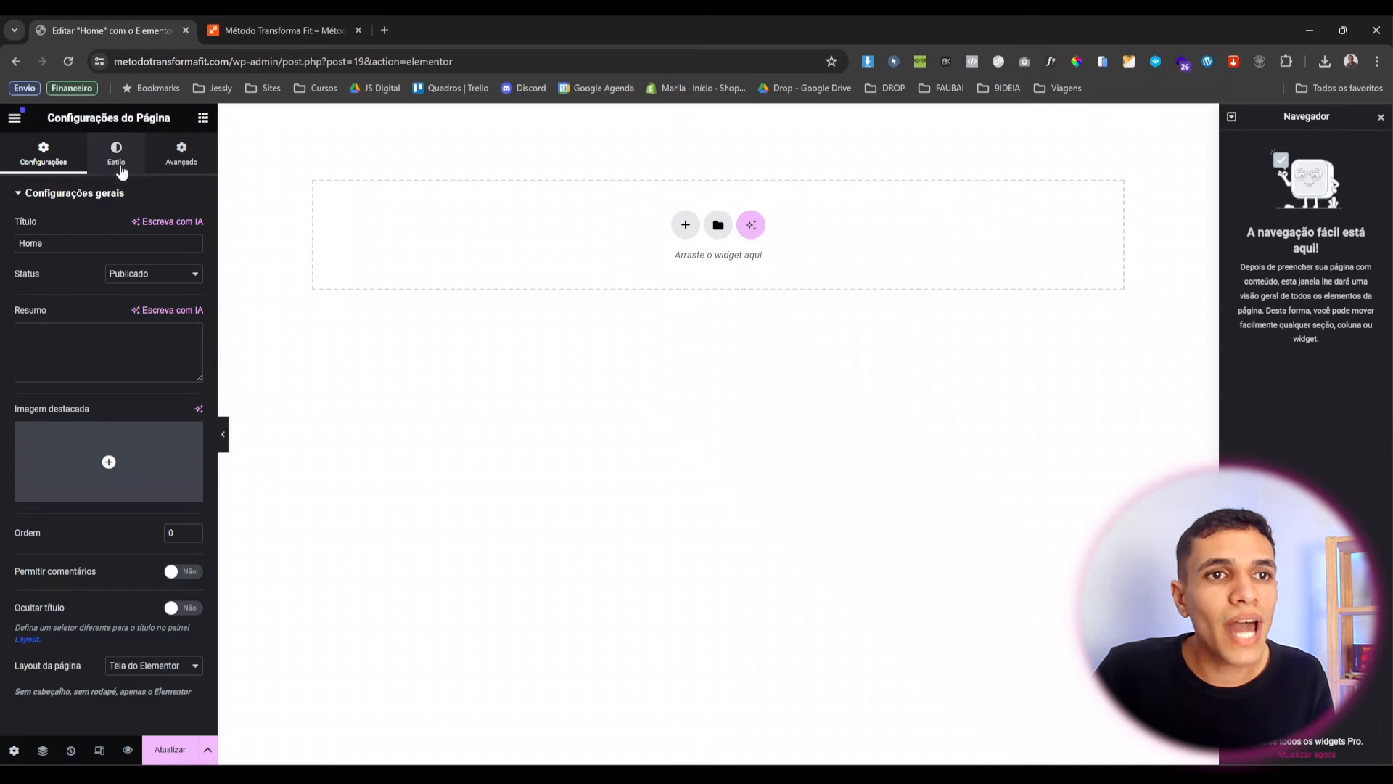
left_click(121, 154)
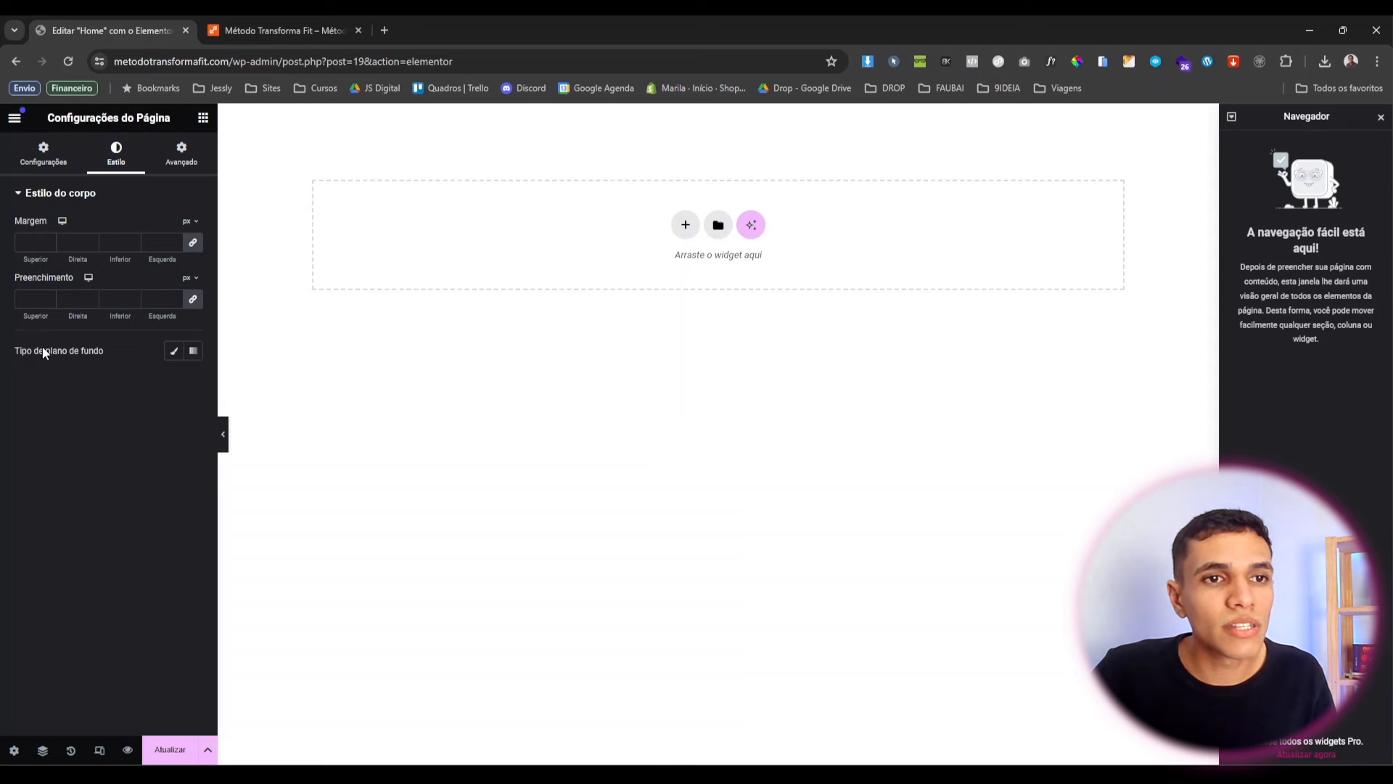
left_click(175, 353)
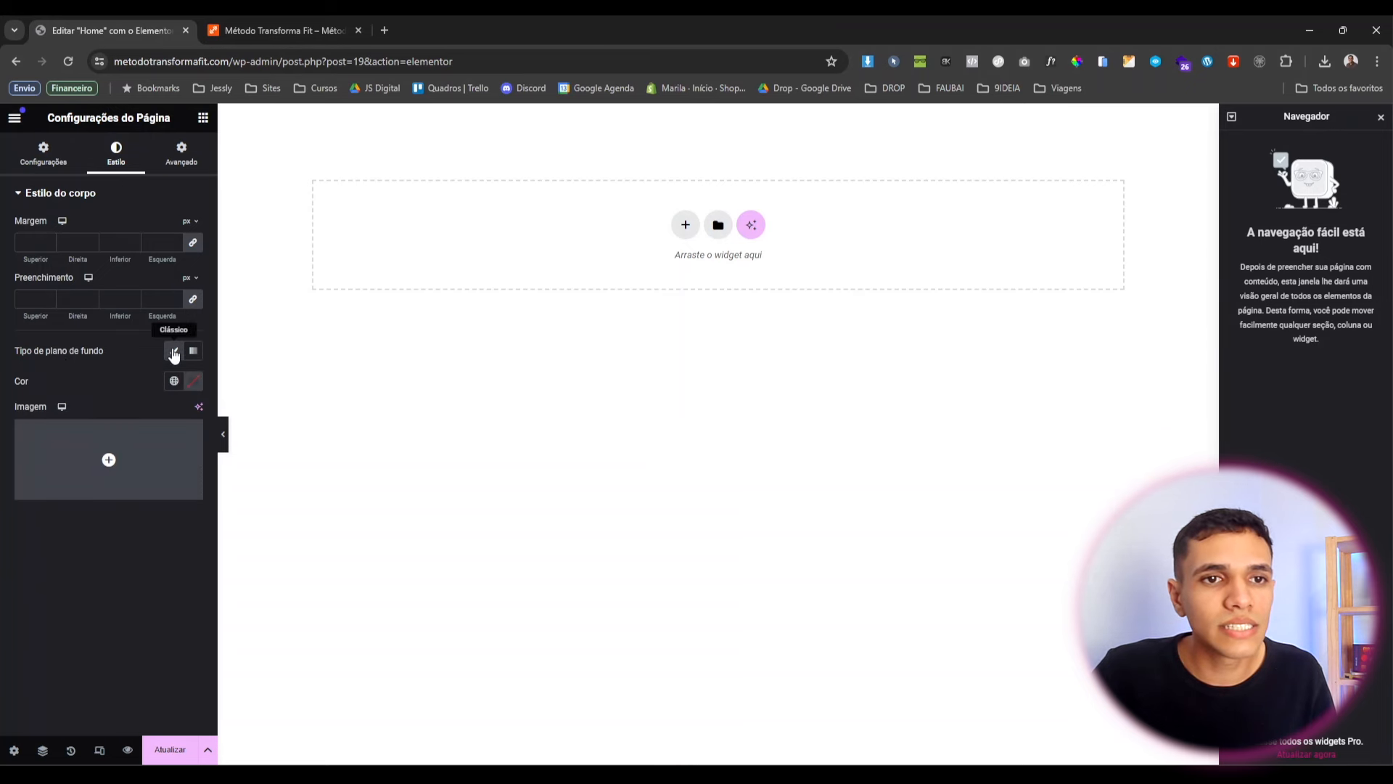
left_click(188, 387)
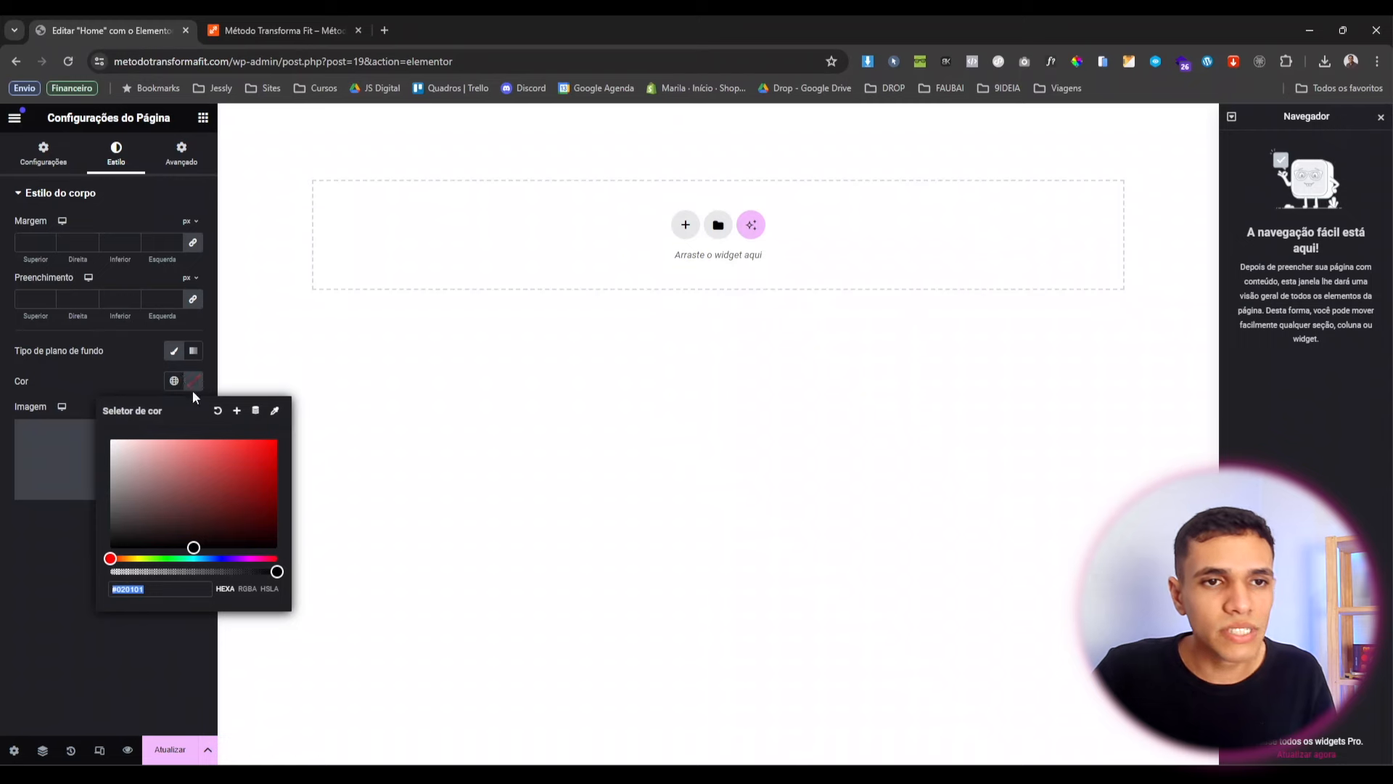
left_click_drag(205, 535, 157, 500)
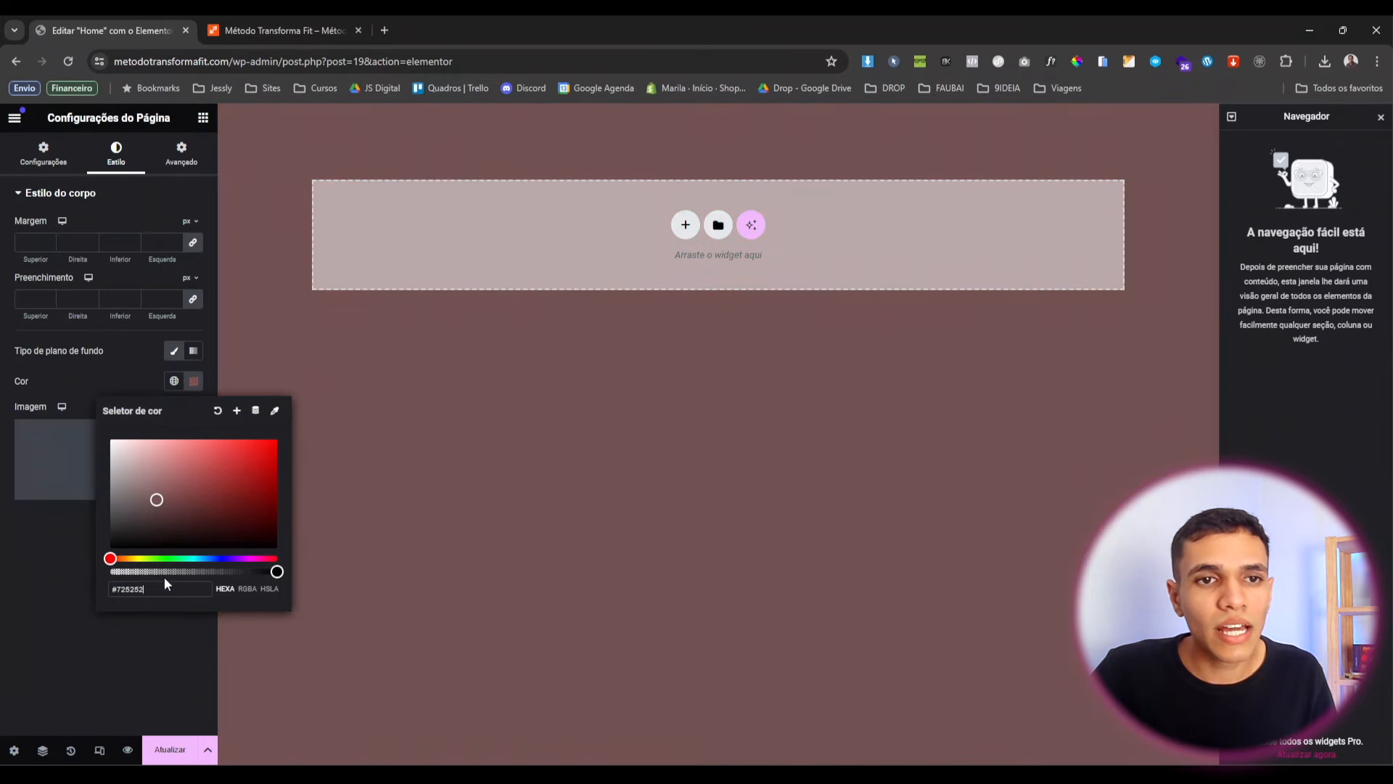
left_click_drag(140, 557, 203, 558)
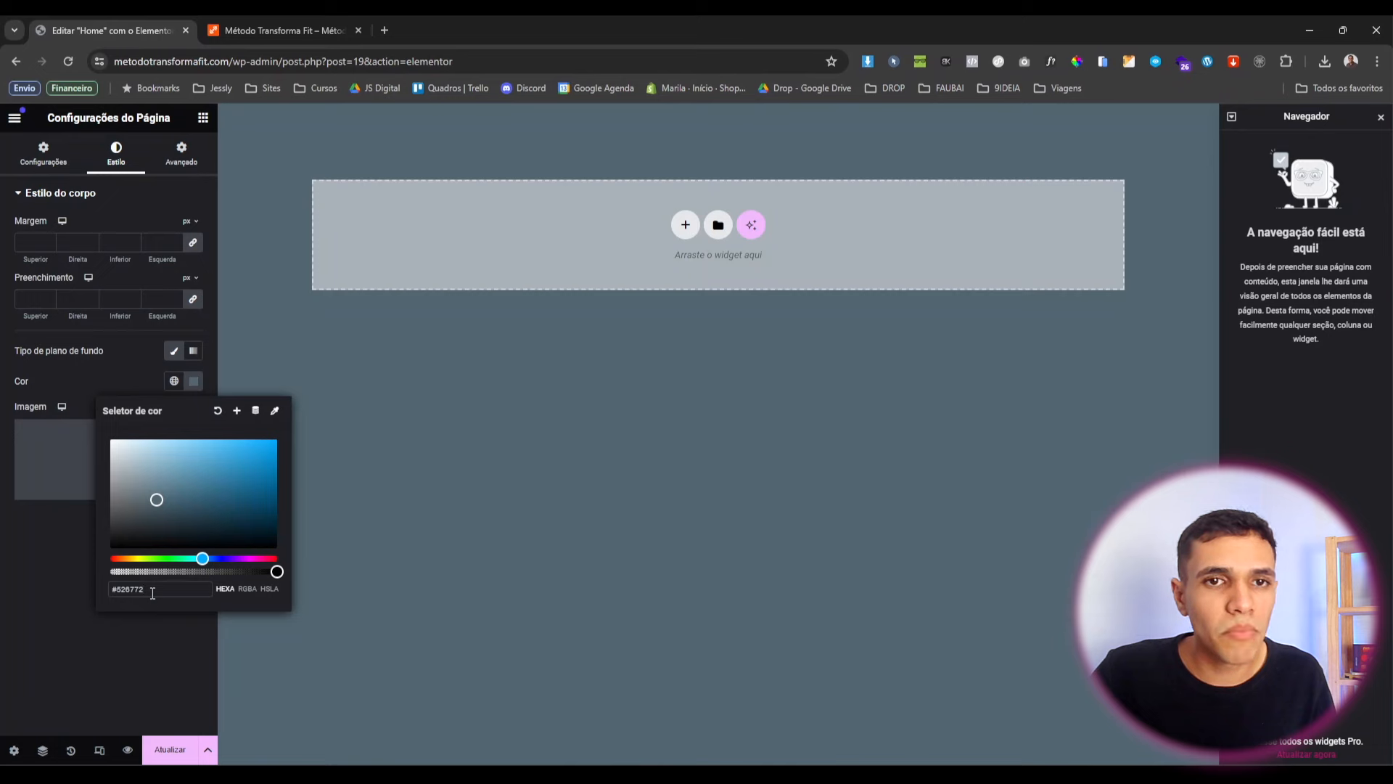
left_click_drag(142, 589, 120, 589)
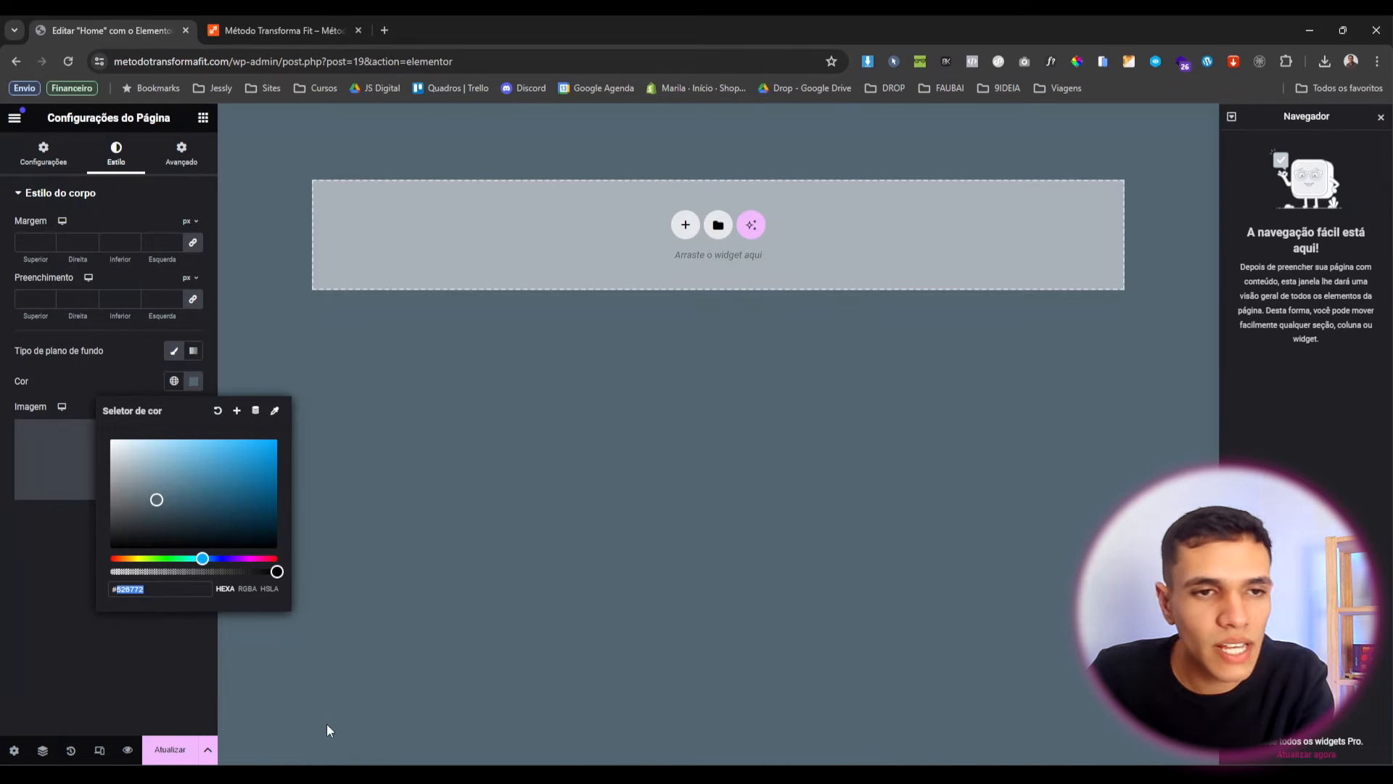
type("131313")
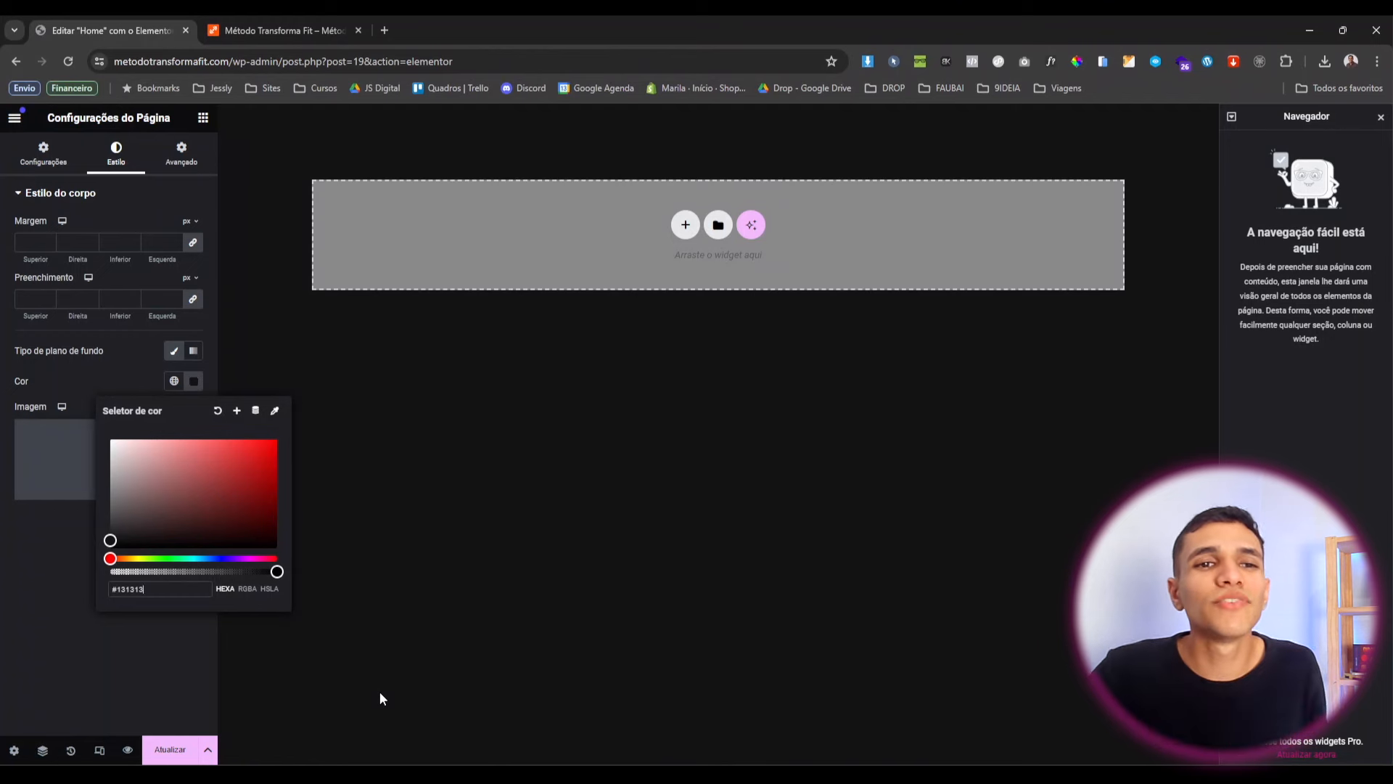
left_click(193, 381)
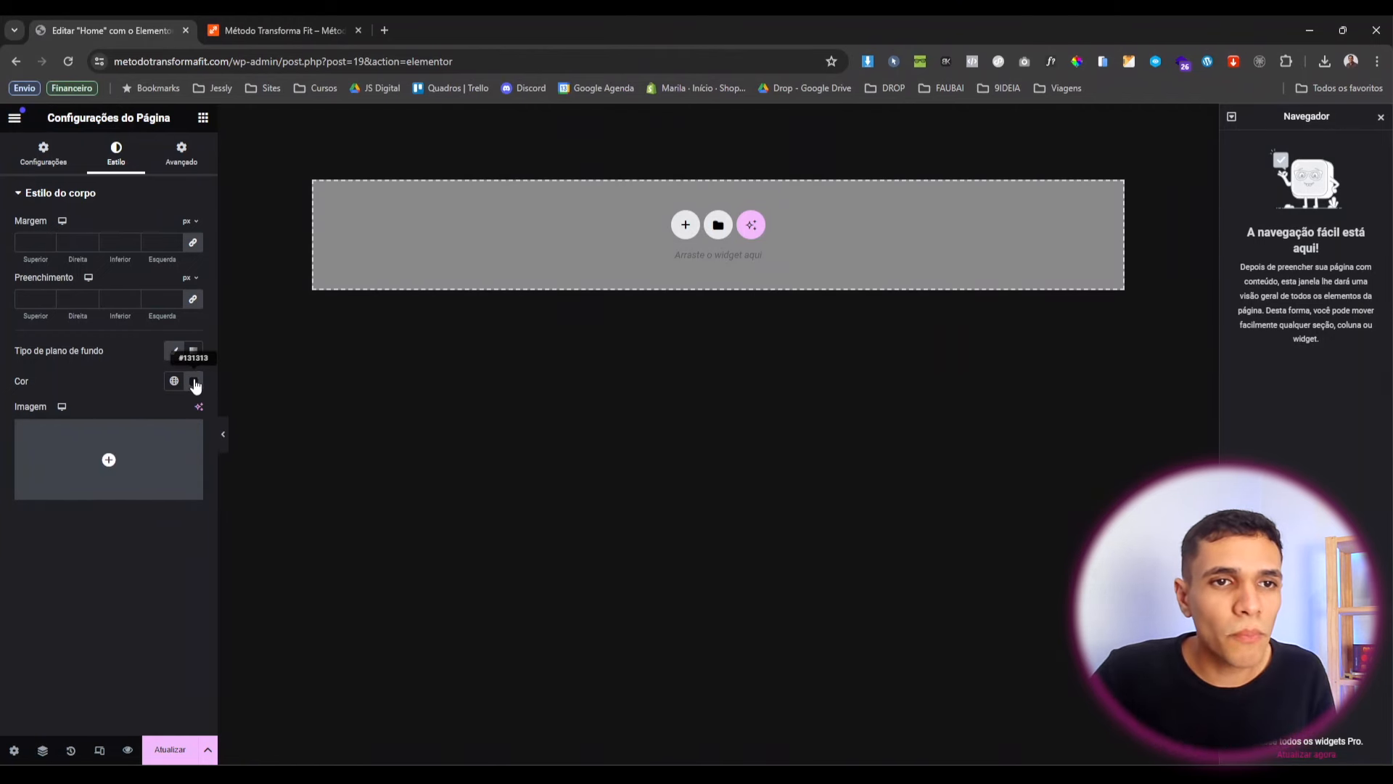
left_click(195, 383)
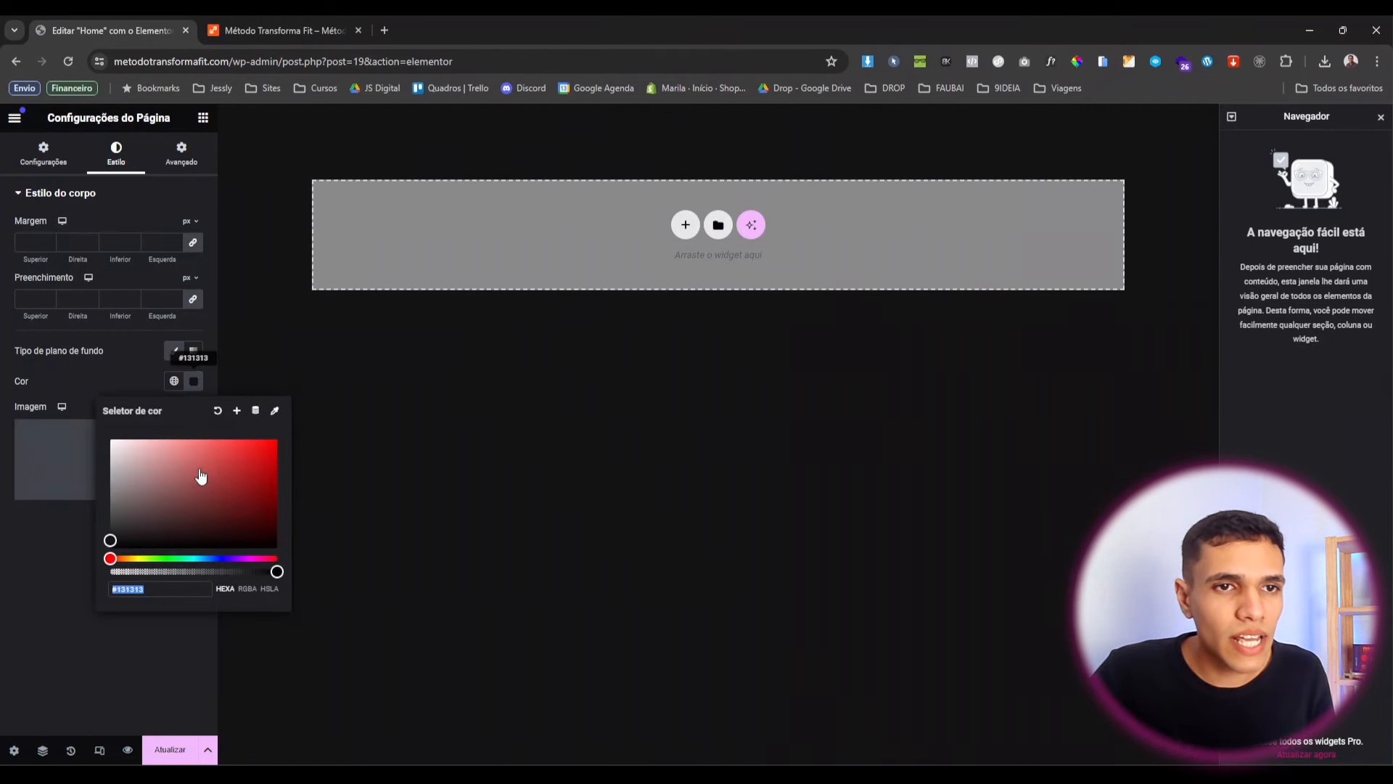
Save #131313 as a new global colour named Grafite.
left_click(236, 411)
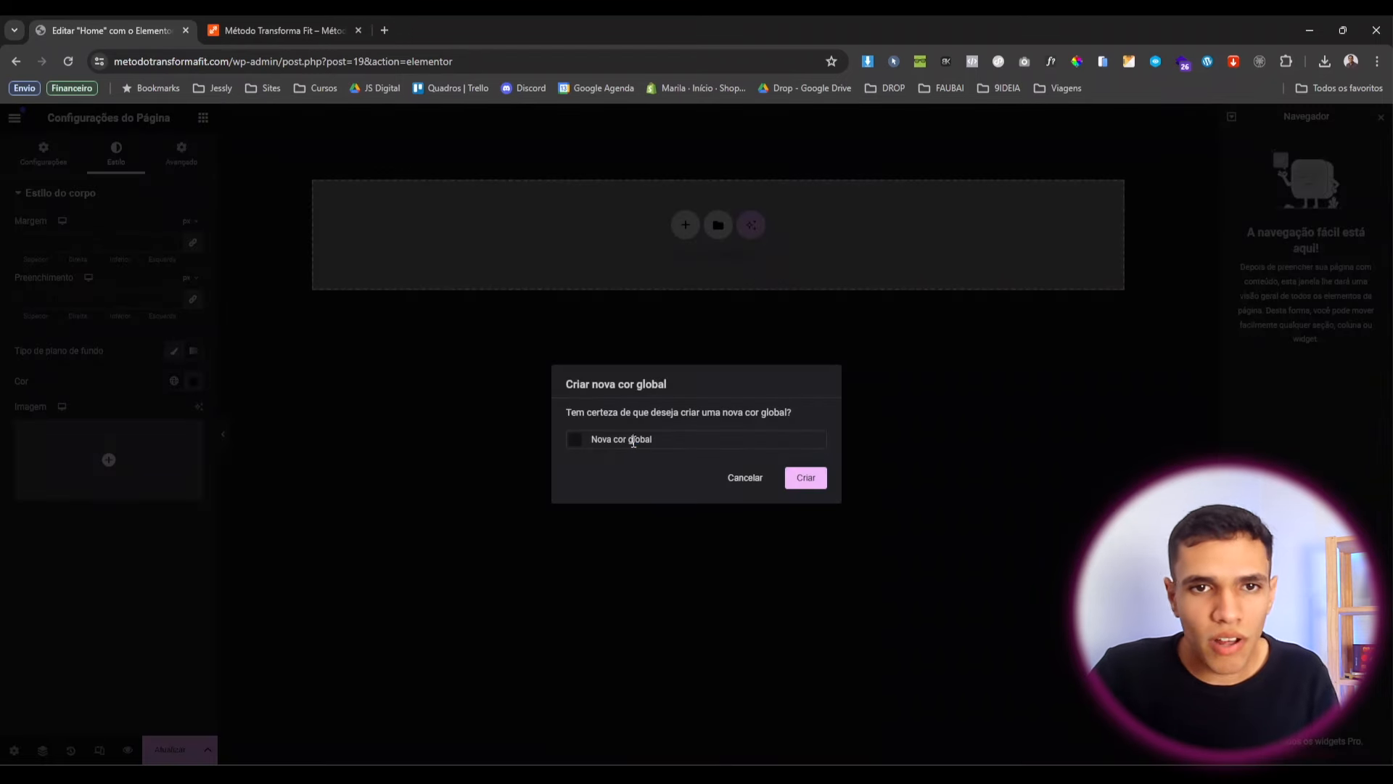
type("Grafit")
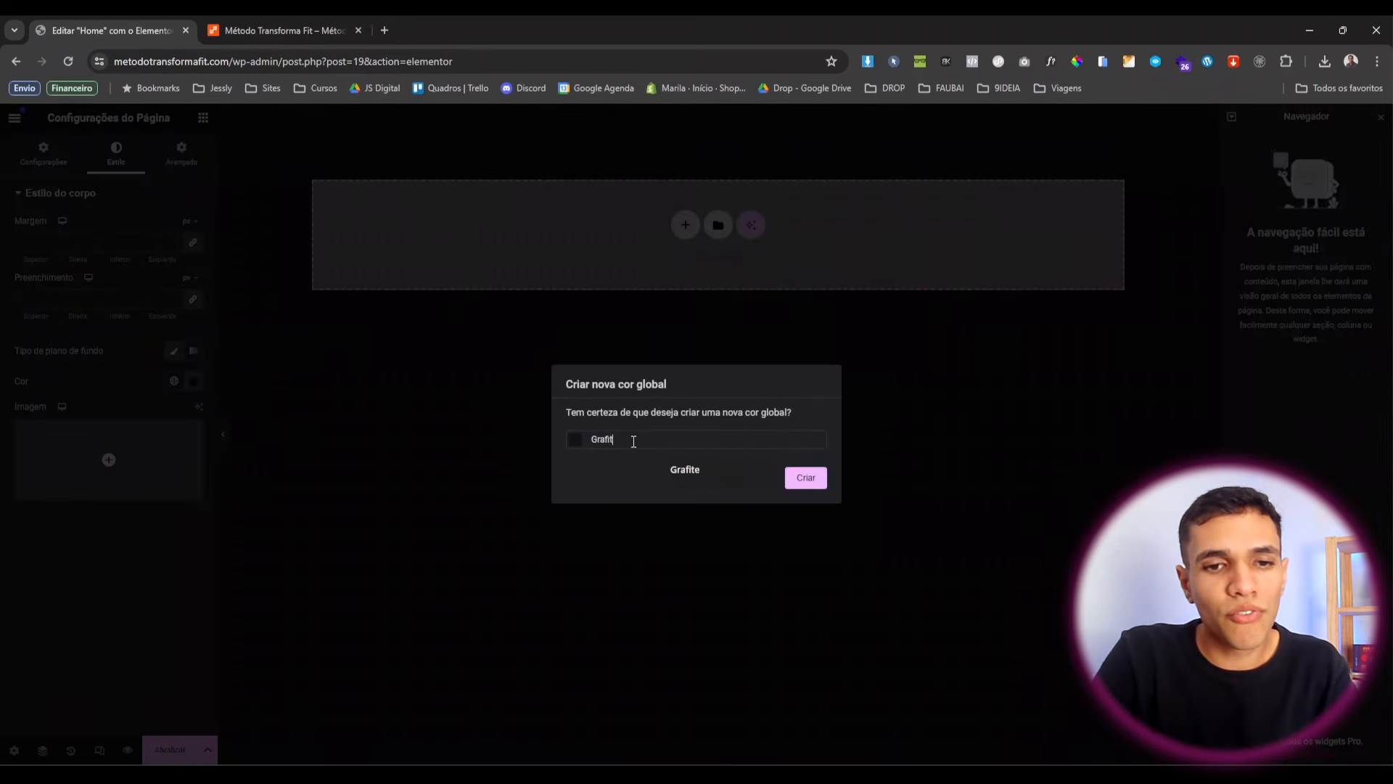
type("e")
left_click(807, 478)
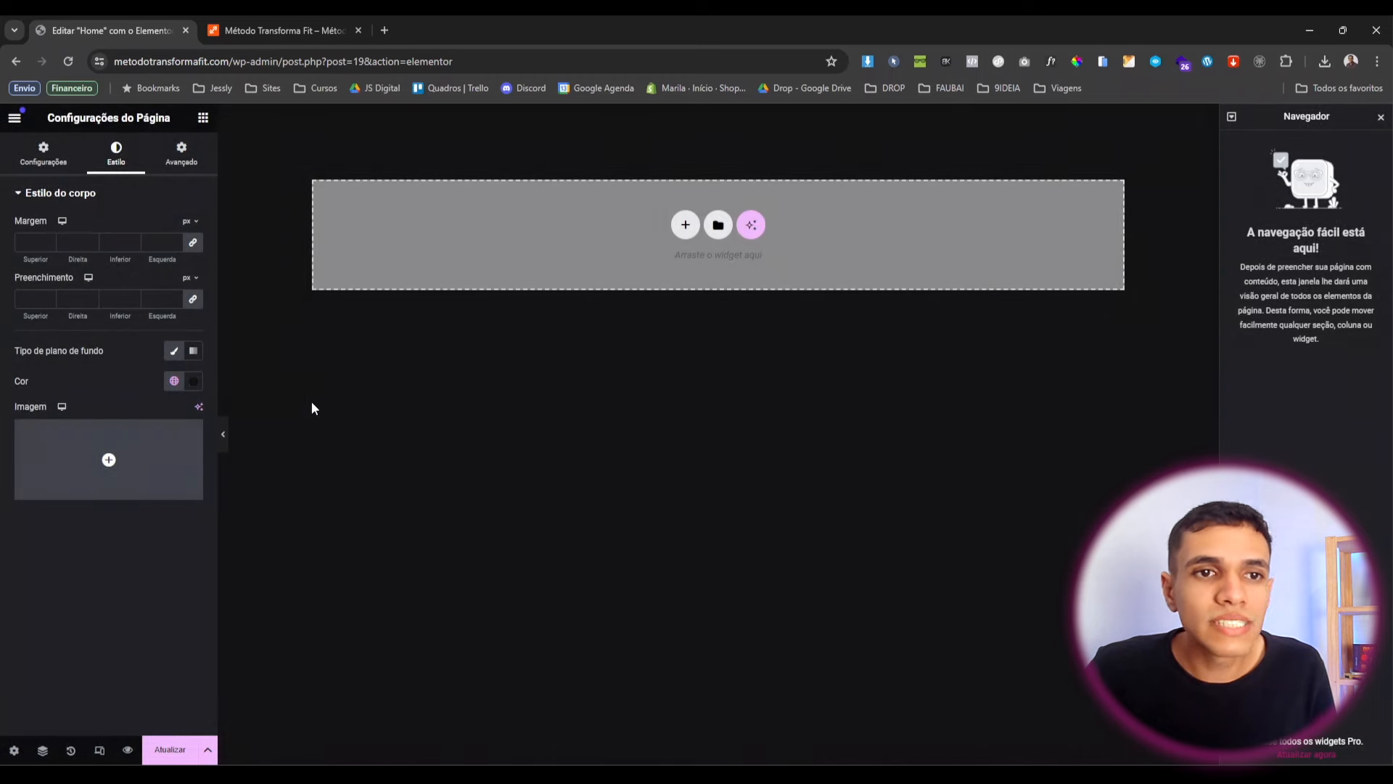
Link the body background to the Grafite global colour and update the page.
left_click(193, 382)
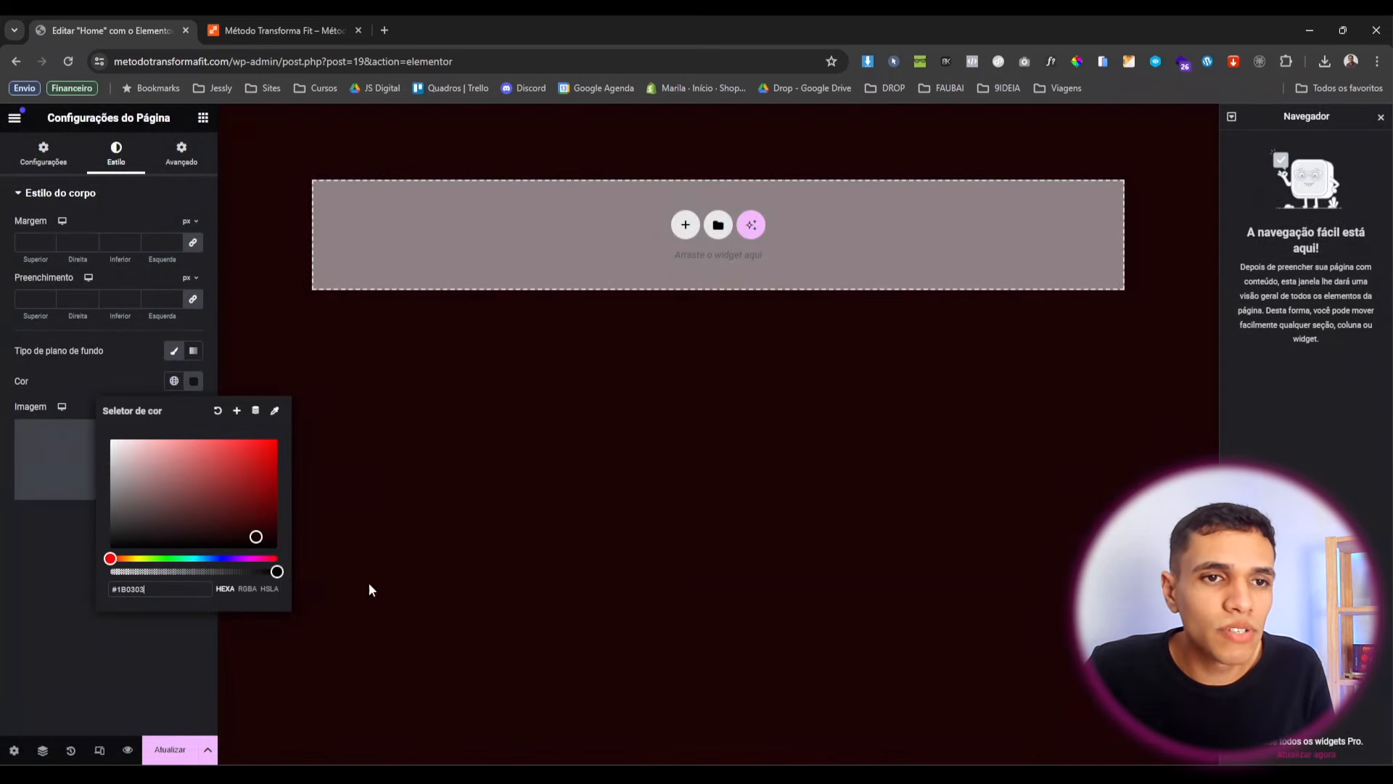
left_click(270, 450)
left_click(31, 536)
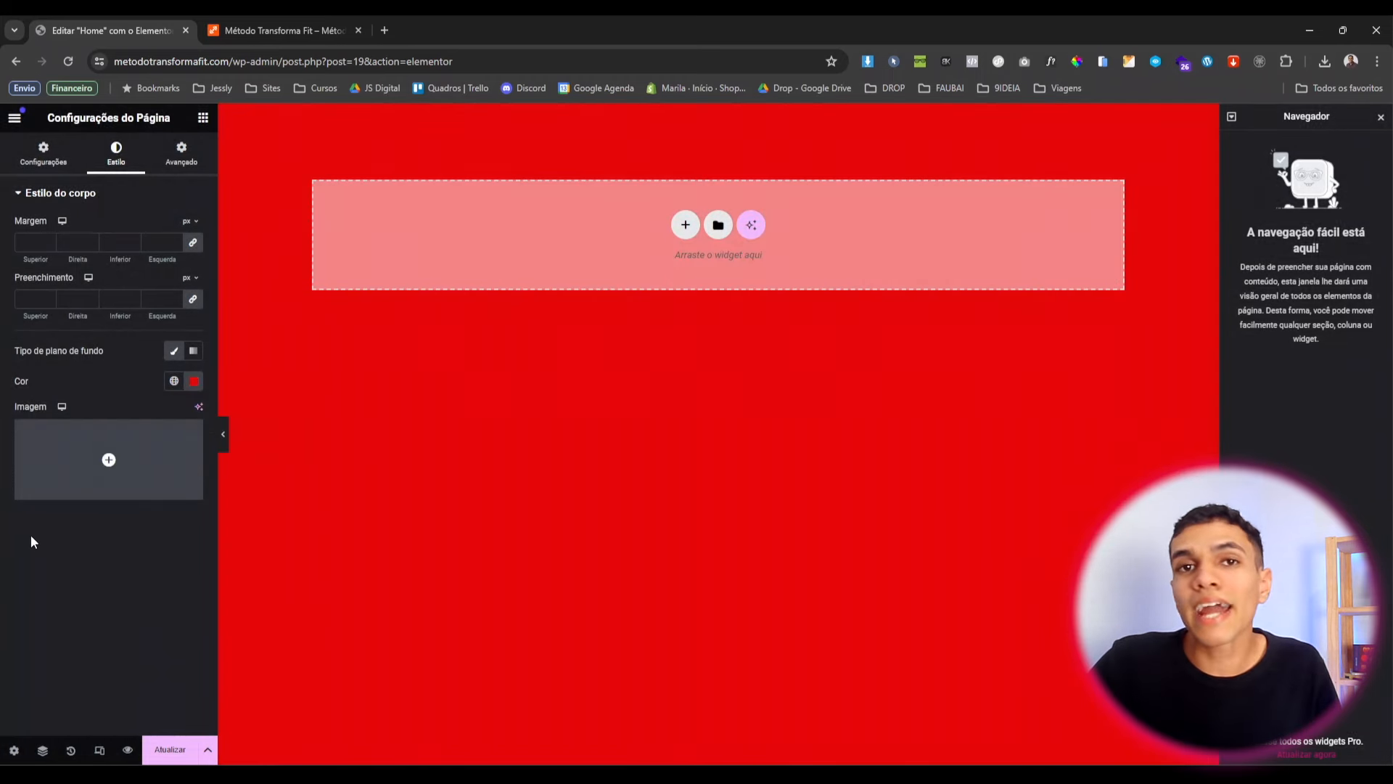
left_click(193, 381)
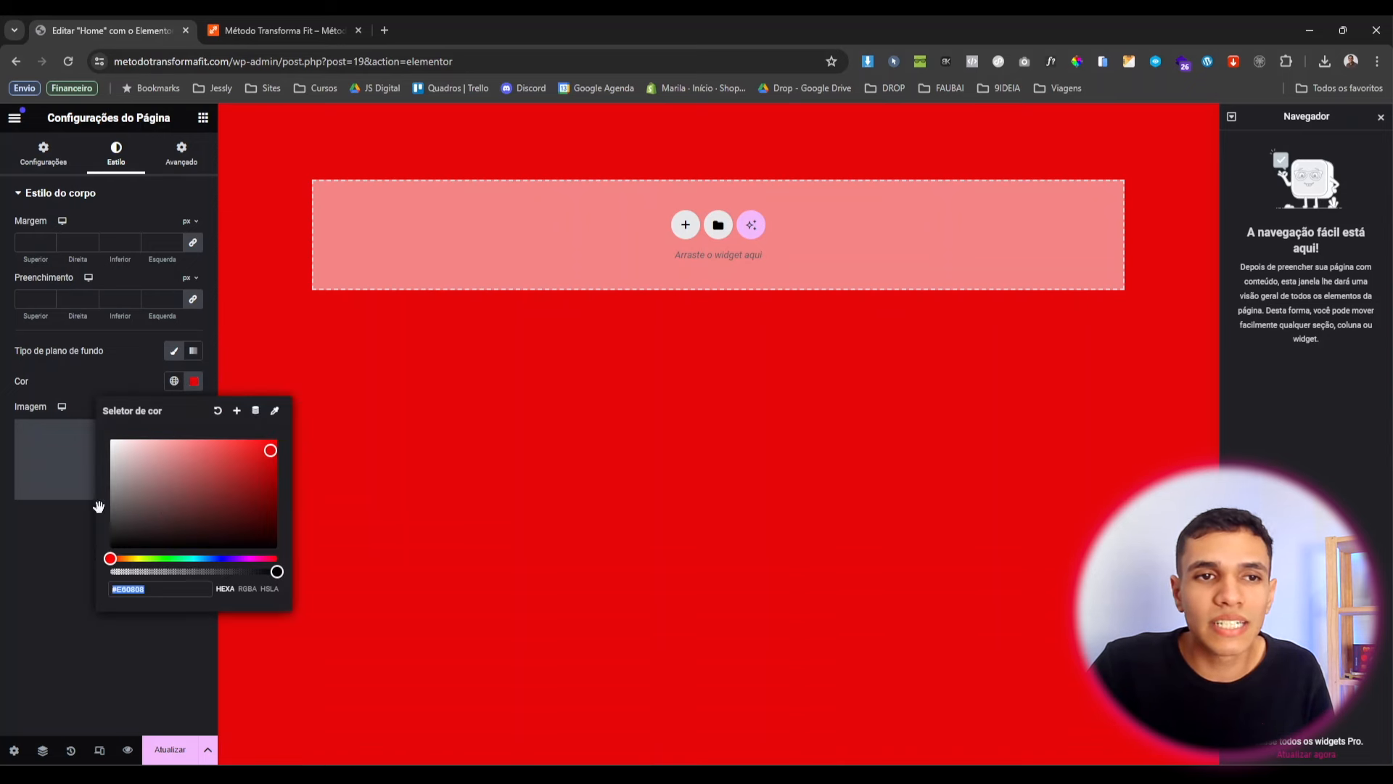
left_click(98, 385)
left_click(173, 385)
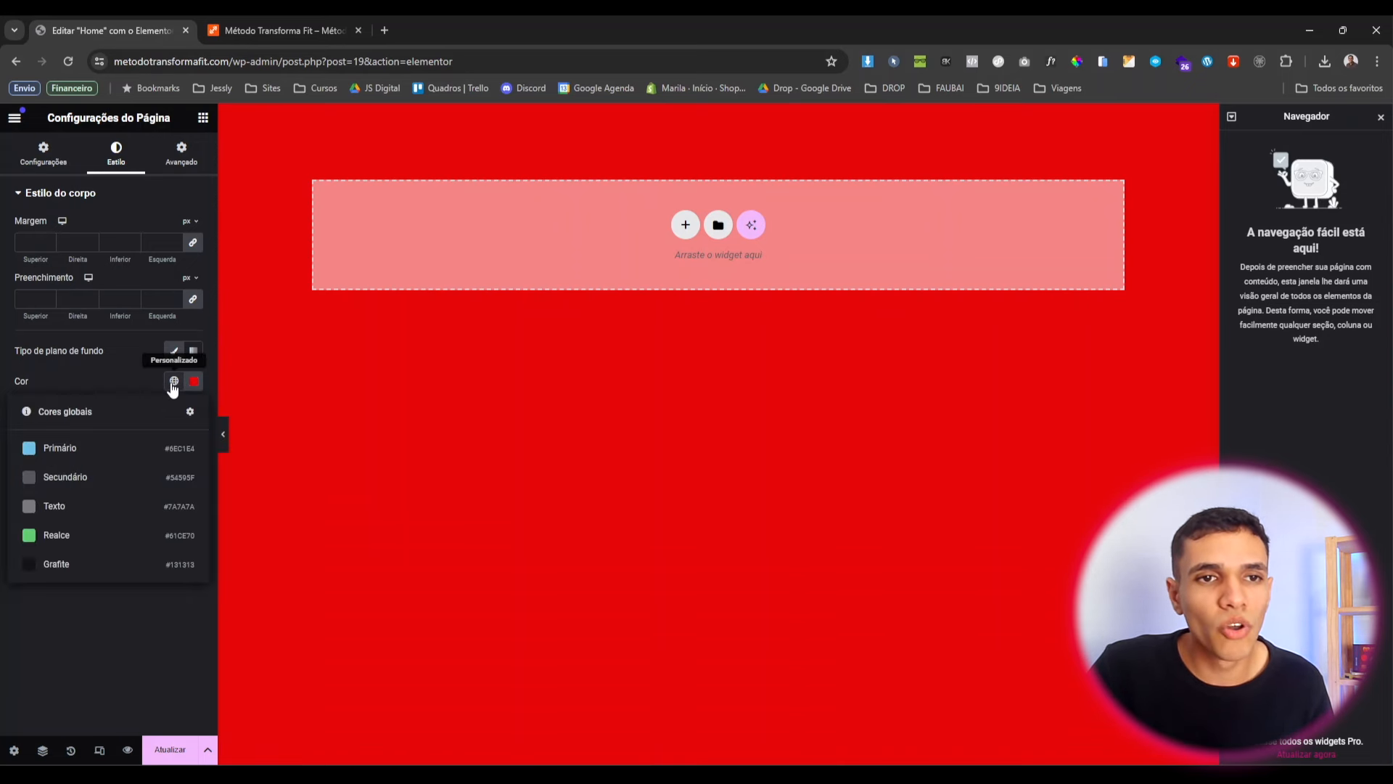
left_click(98, 573)
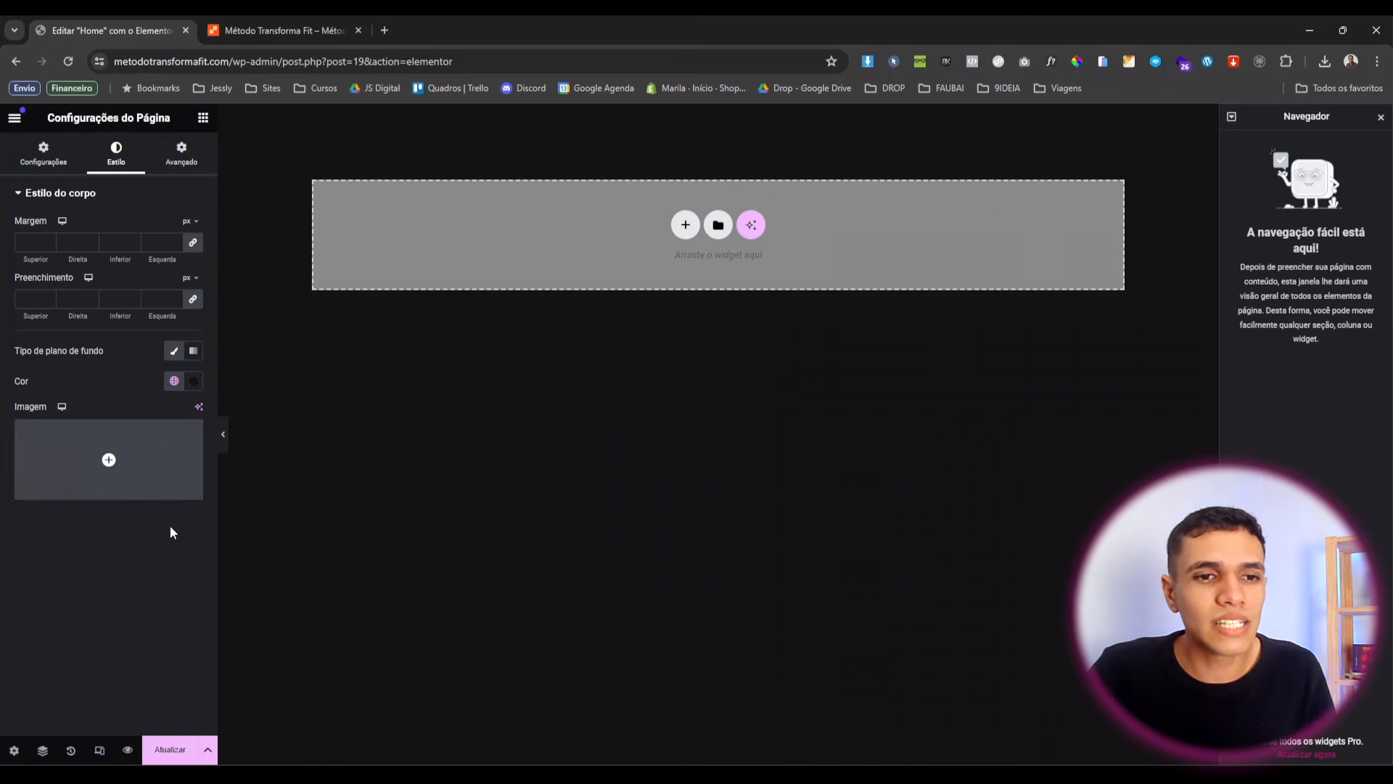
left_click(182, 755)
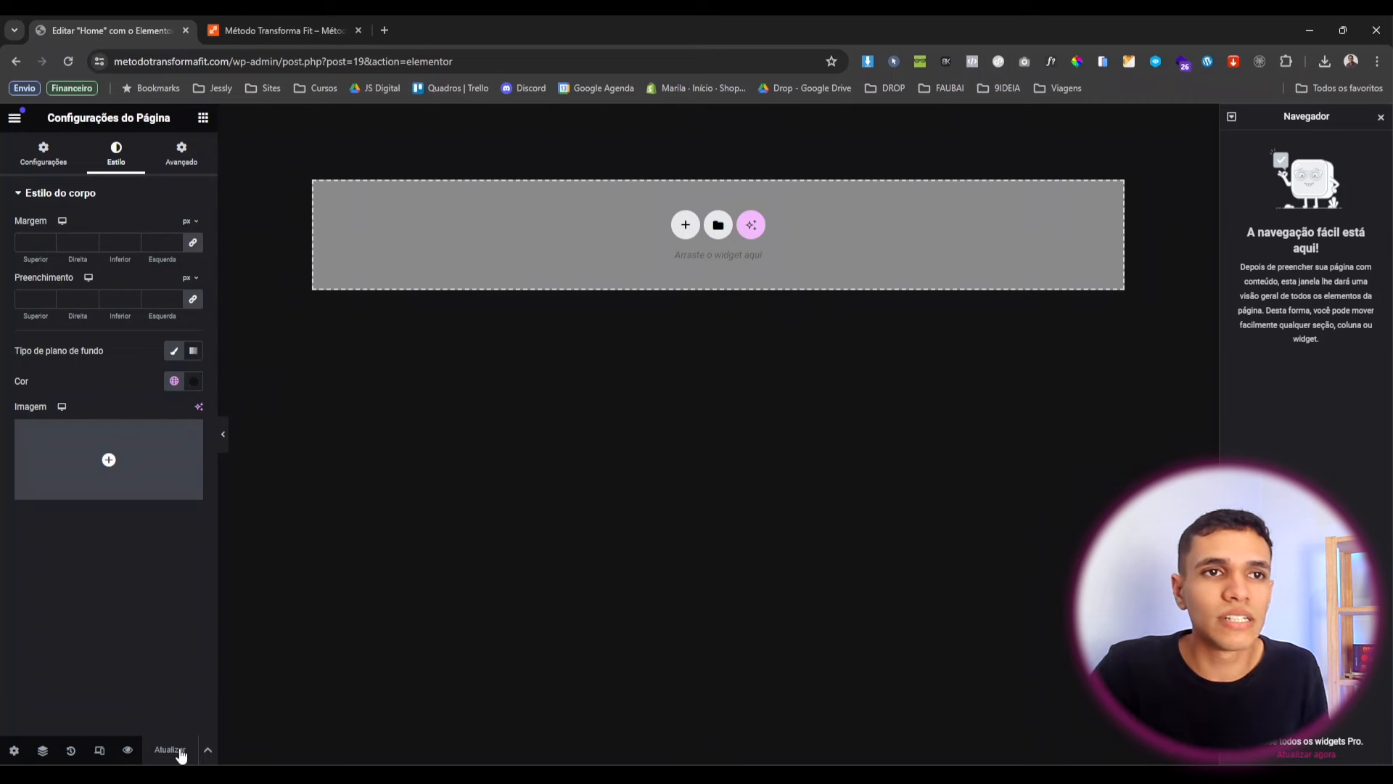
Add a white #FFFFFF custom global colour named Branco.
left_click(14, 119)
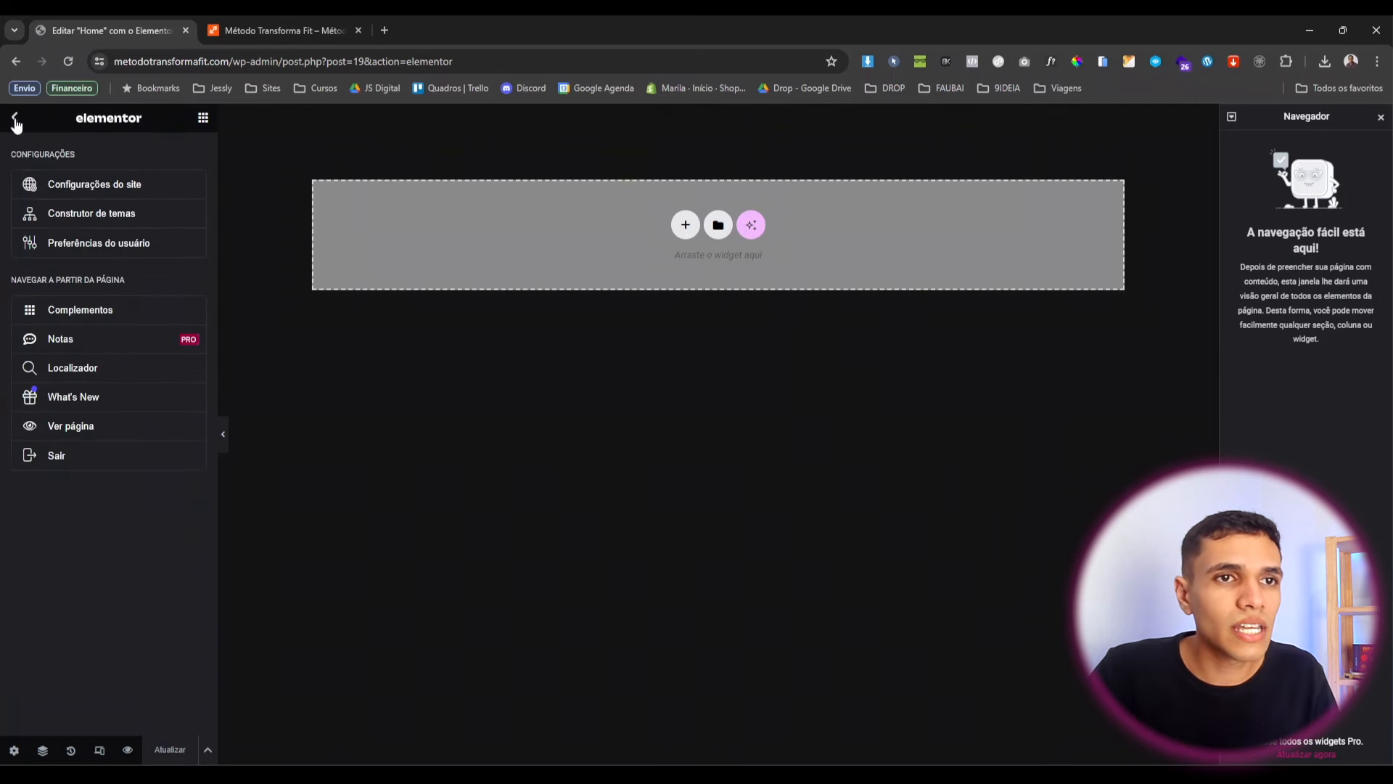
left_click(122, 193)
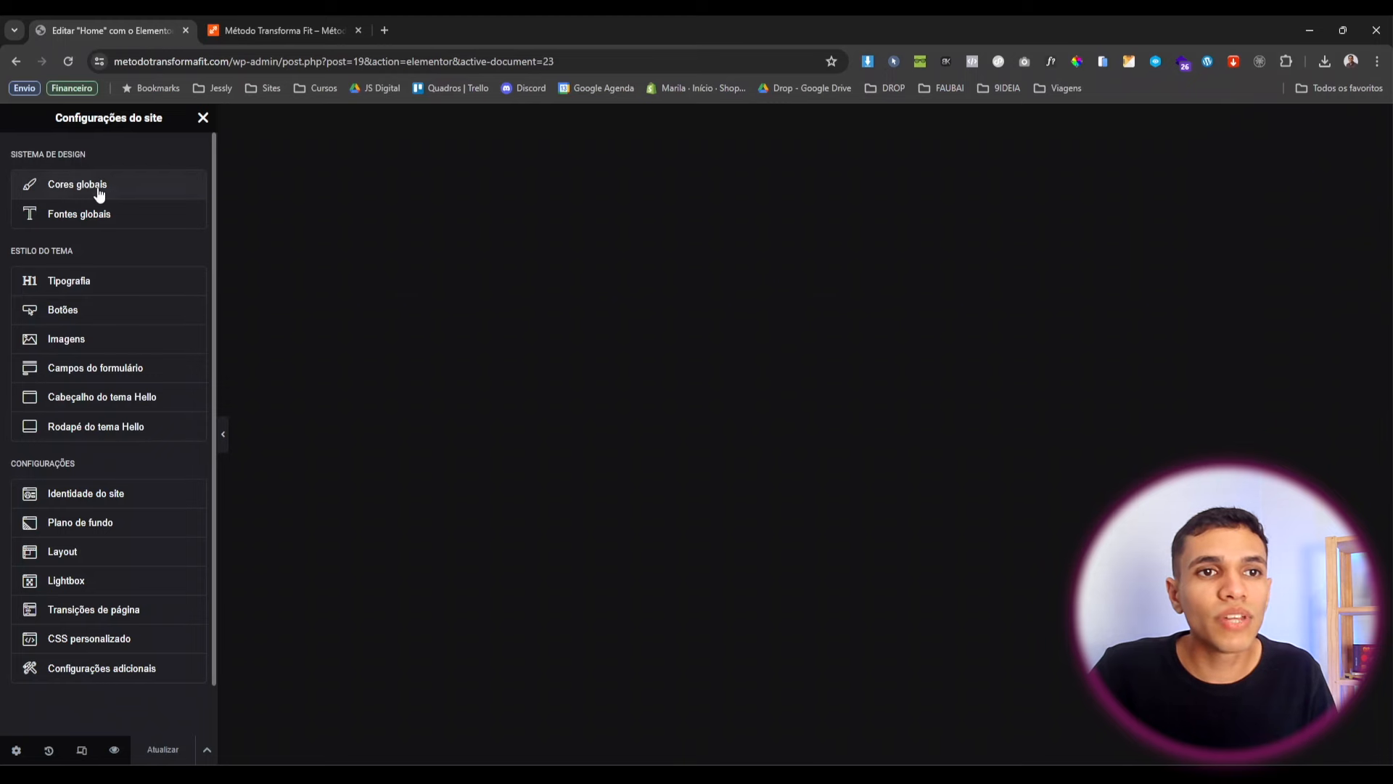
left_click(87, 187)
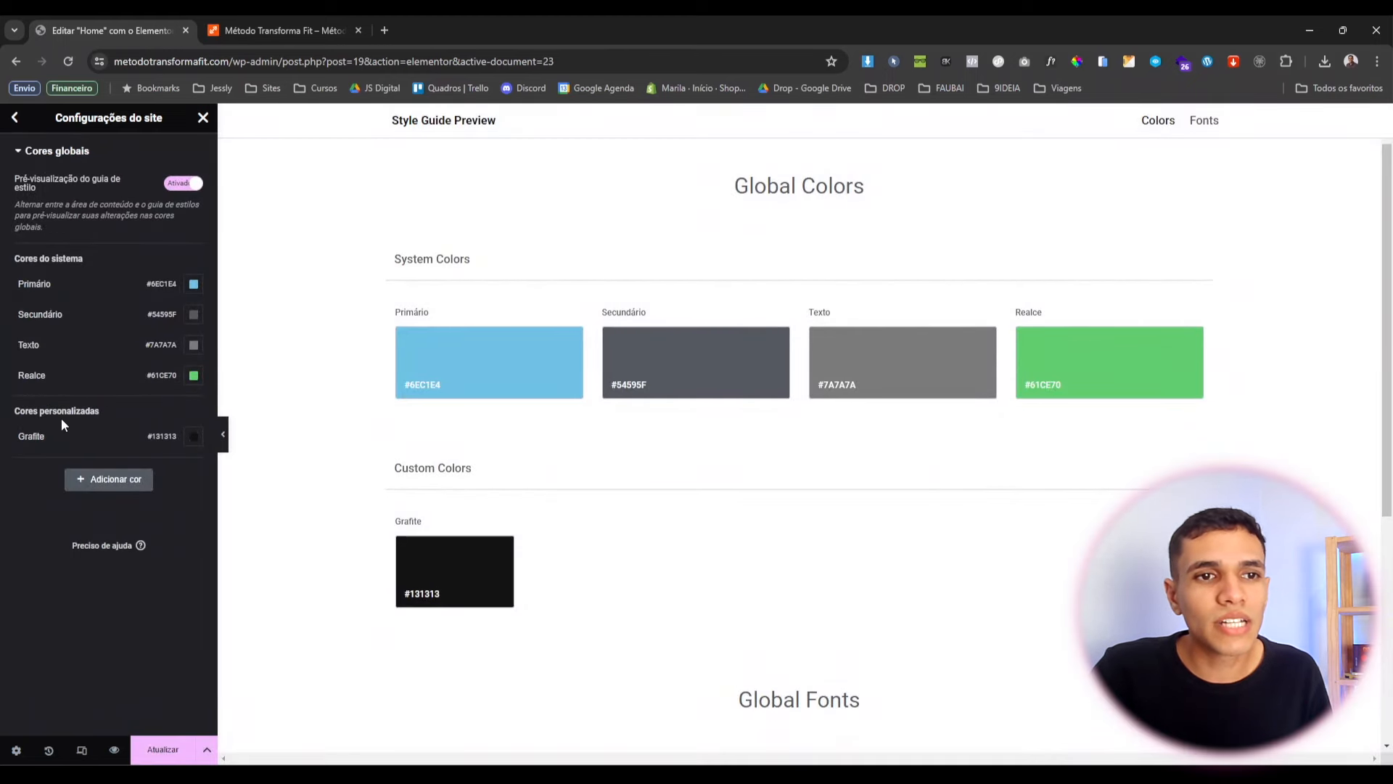
left_click(91, 473)
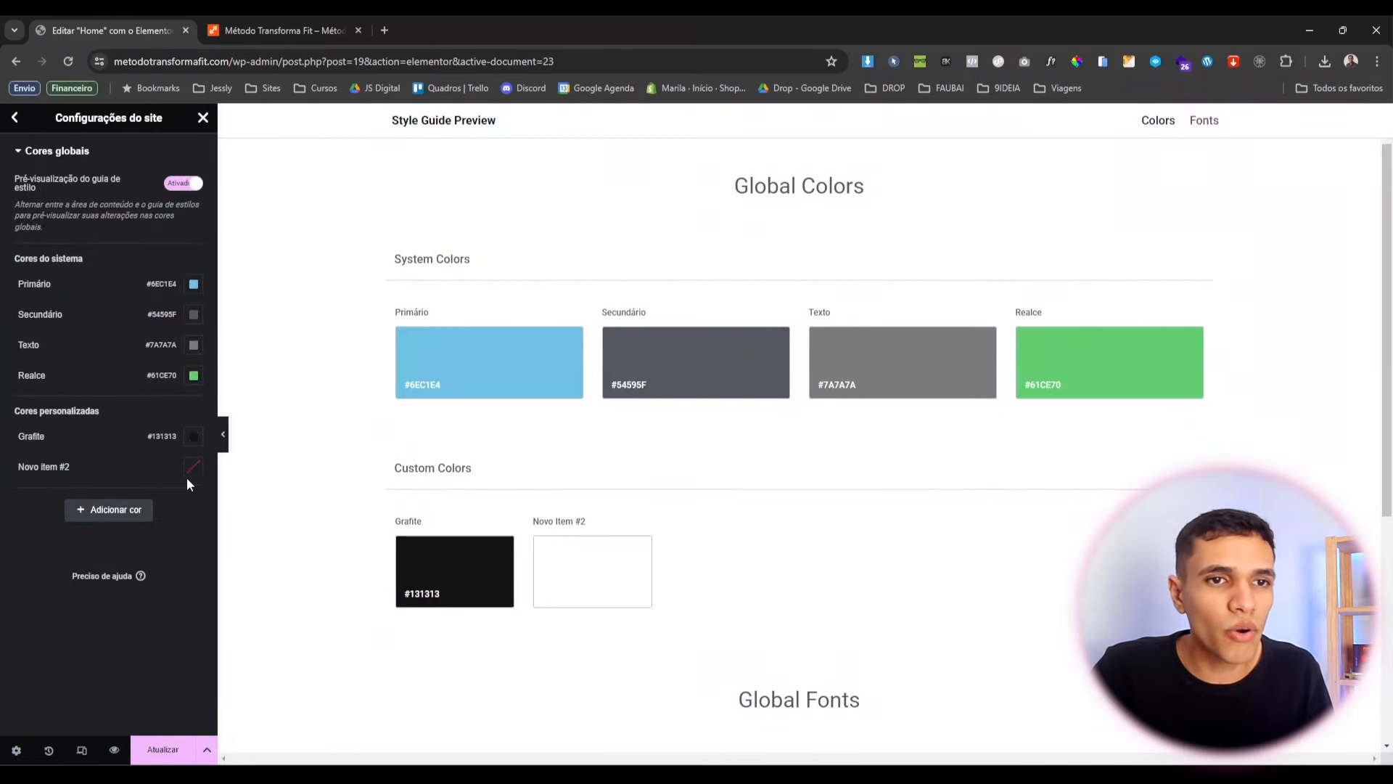
left_click(193, 467)
left_click(109, 525)
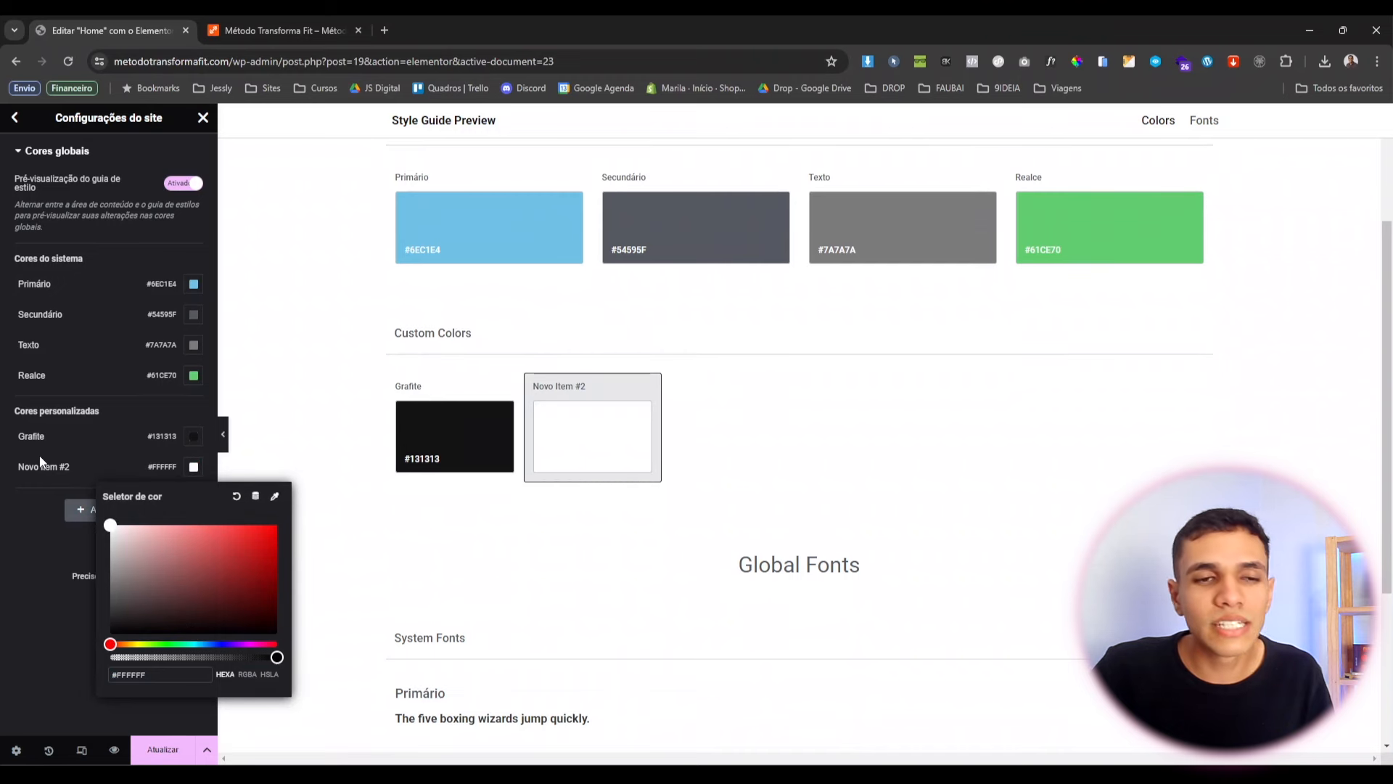
left_click(41, 538)
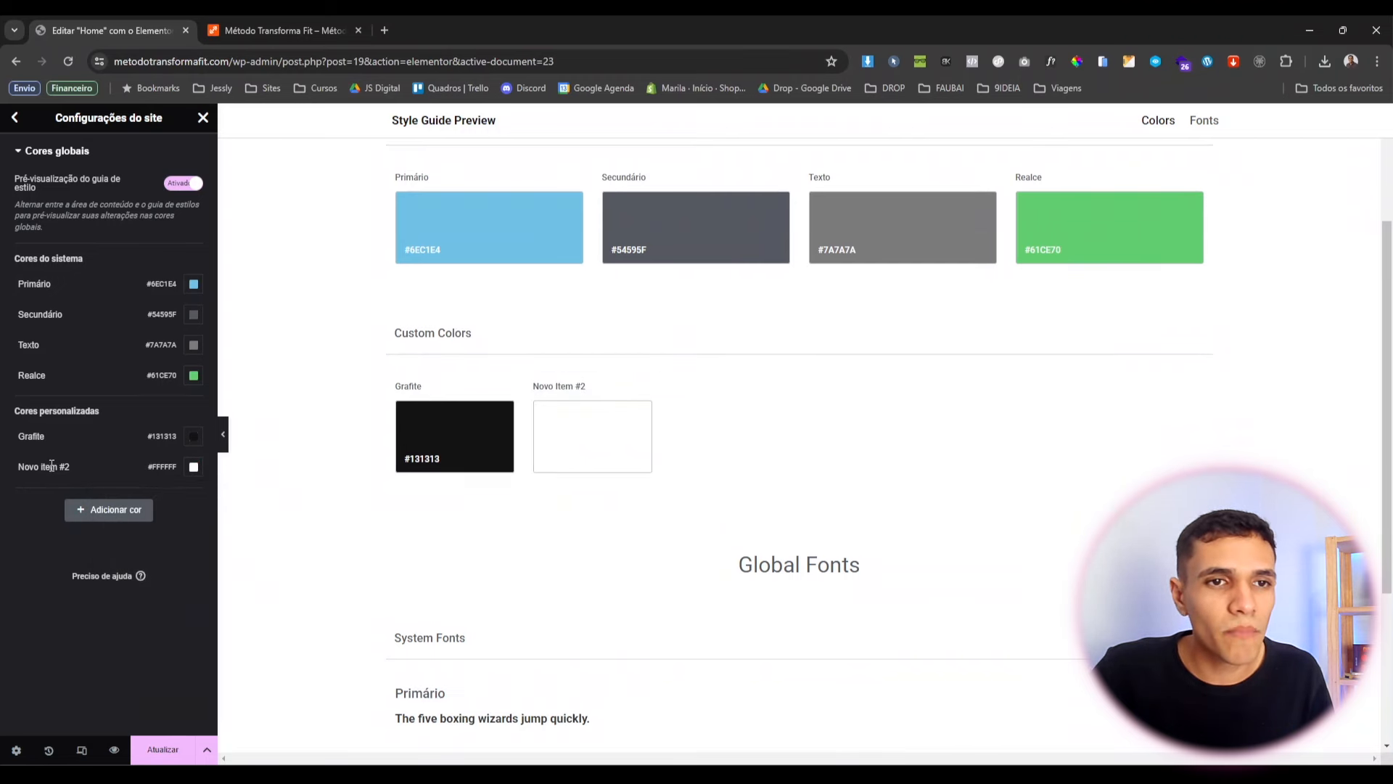
left_click(36, 463)
type("Branco")
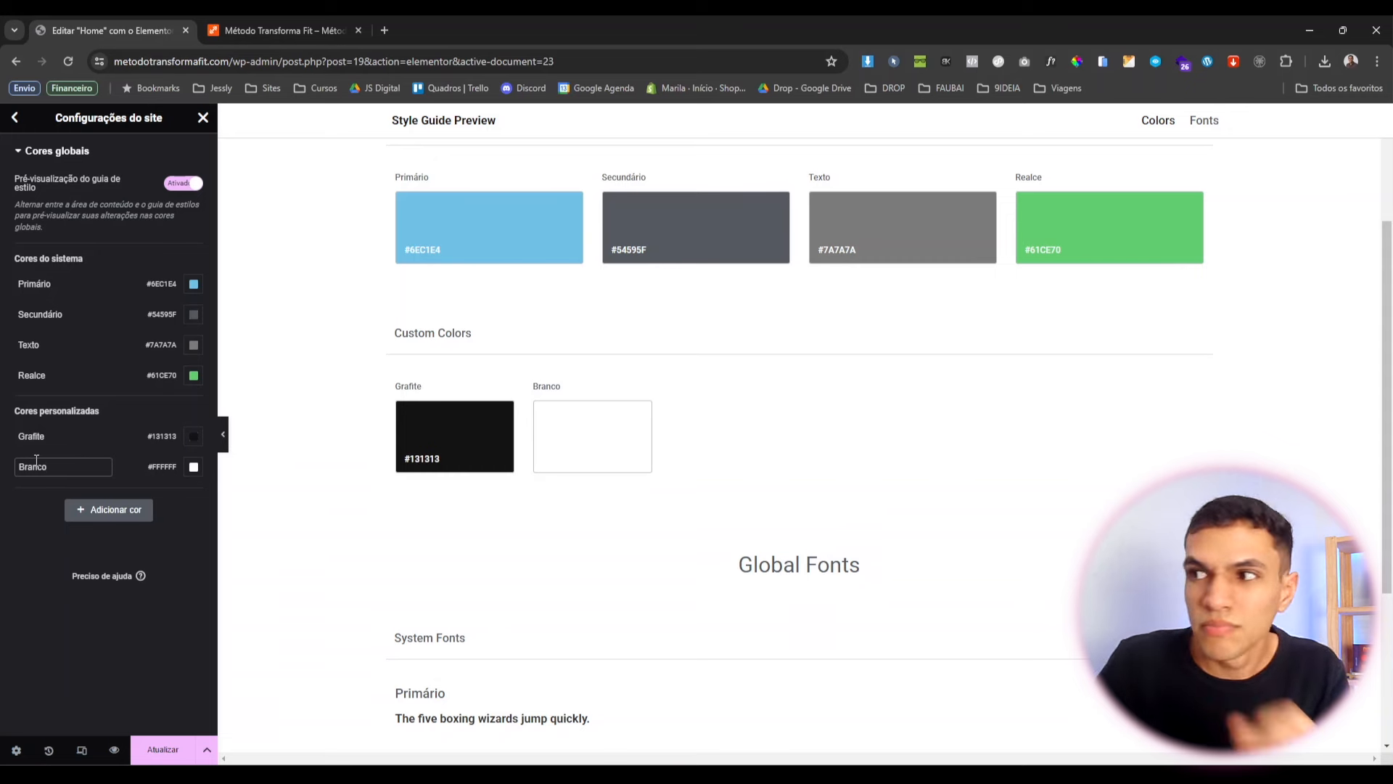
key("Return")
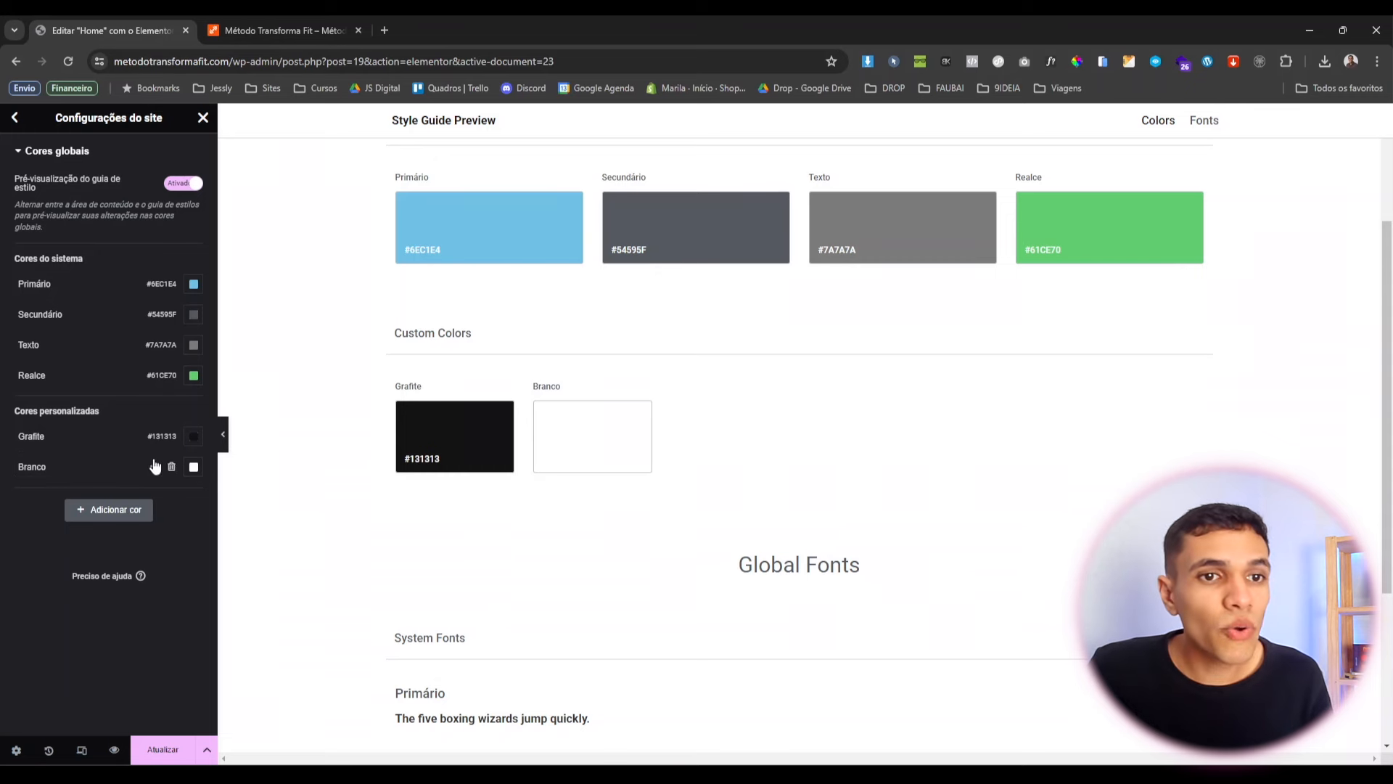
Add an orange #FF8B2A custom global colour named Laranja and save the global colours.
left_click(90, 509)
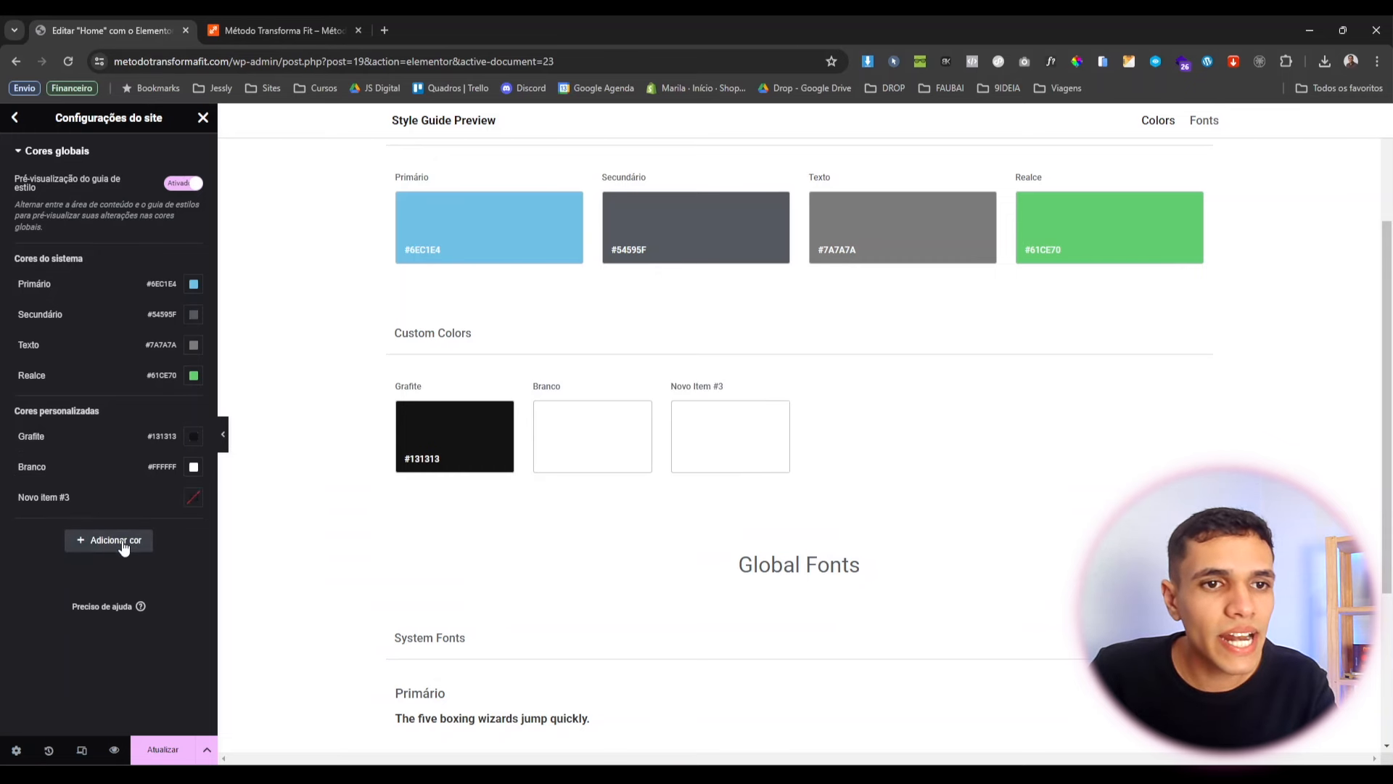
left_click(193, 497)
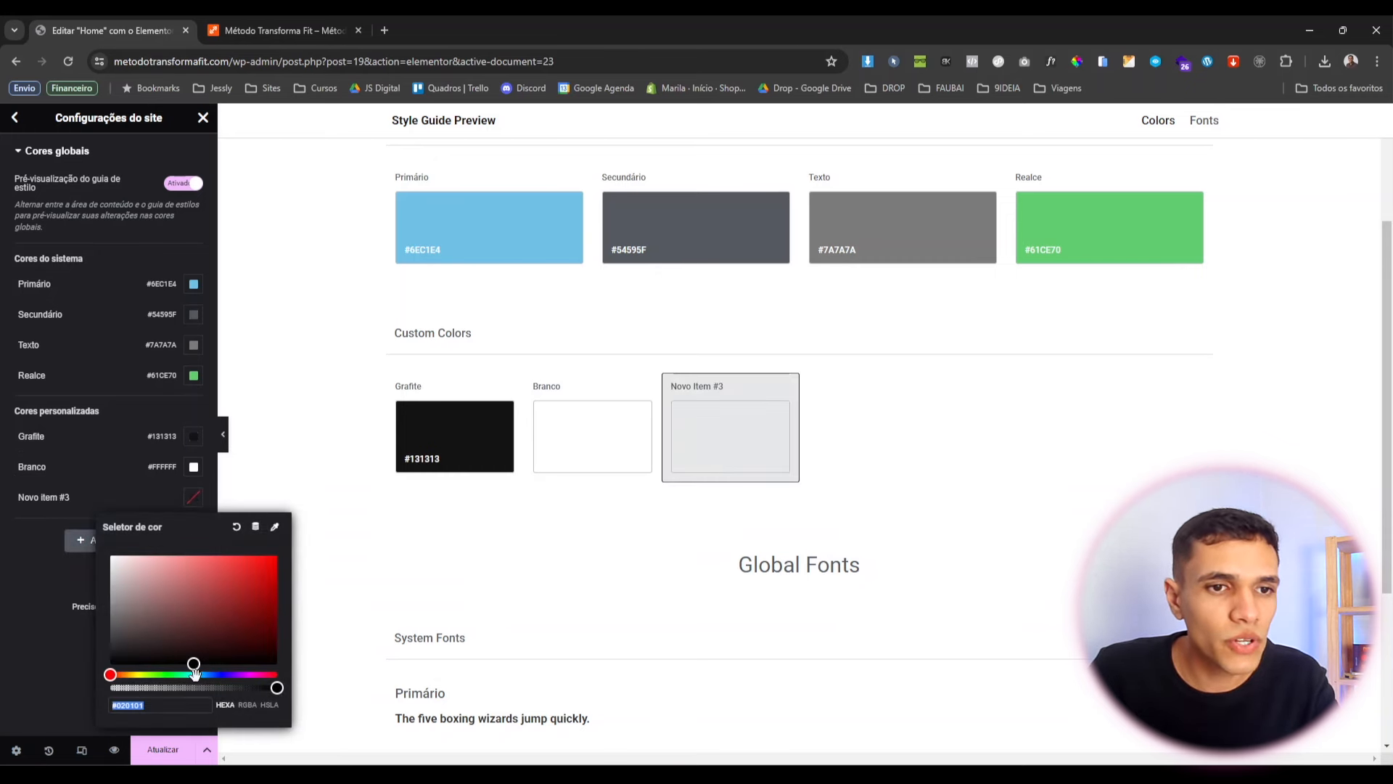
type("#FF8B2A")
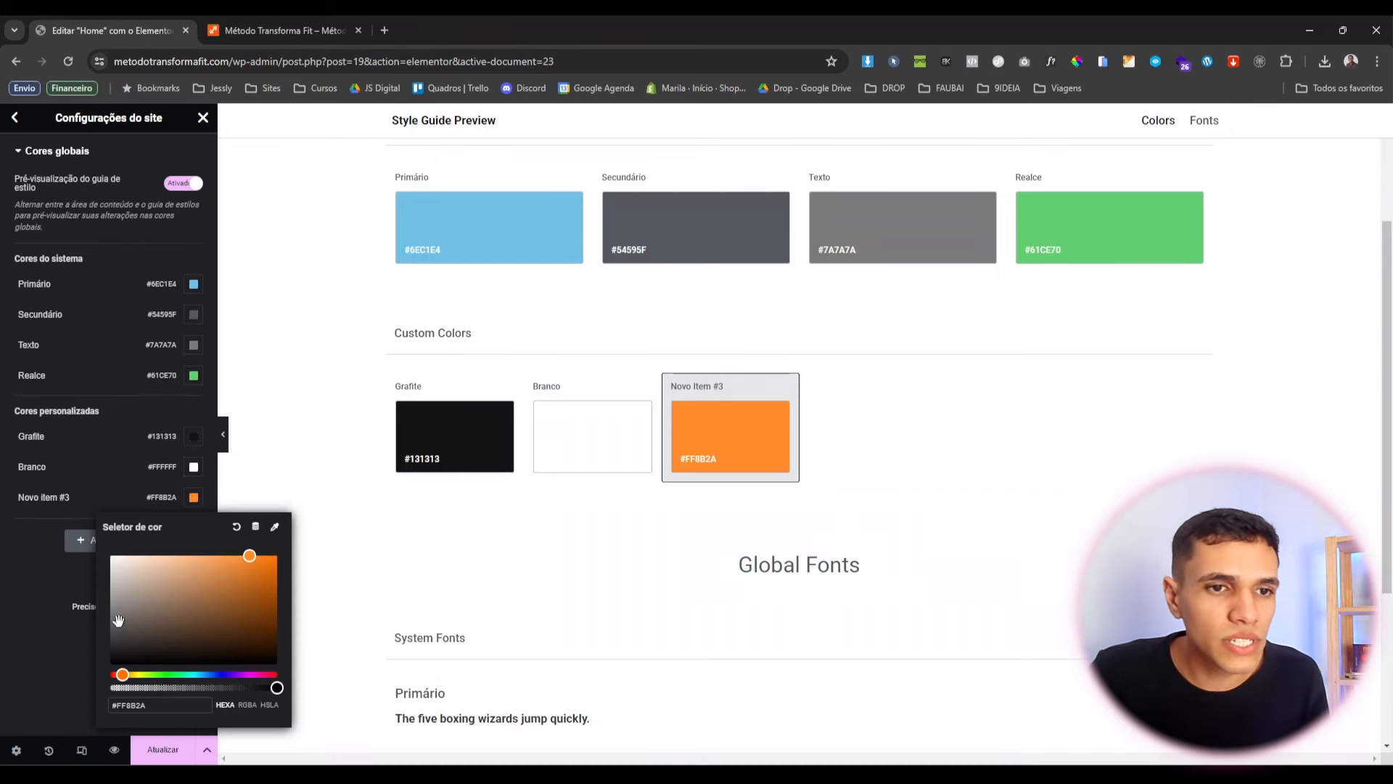
left_click(54, 625)
double_click(51, 496)
key("ctrl+a")
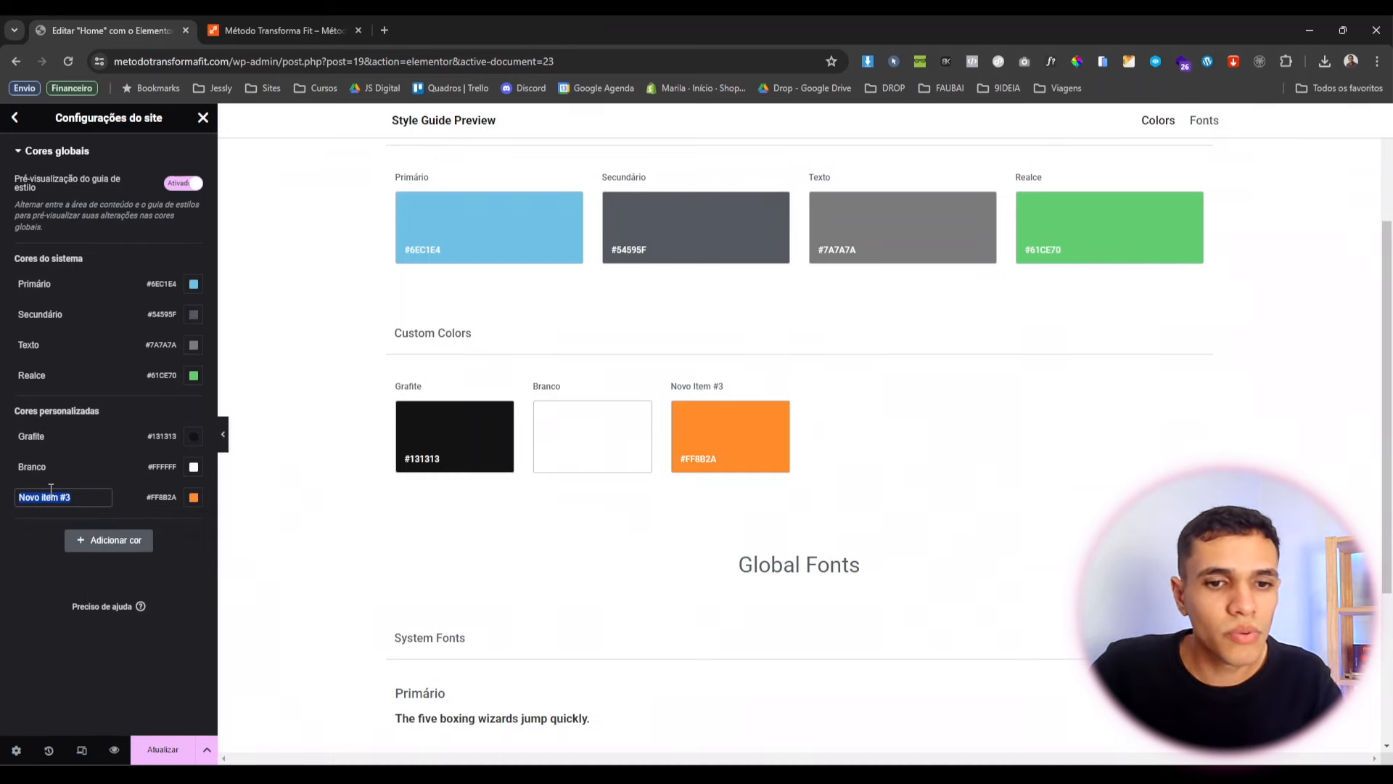
type("Laranja")
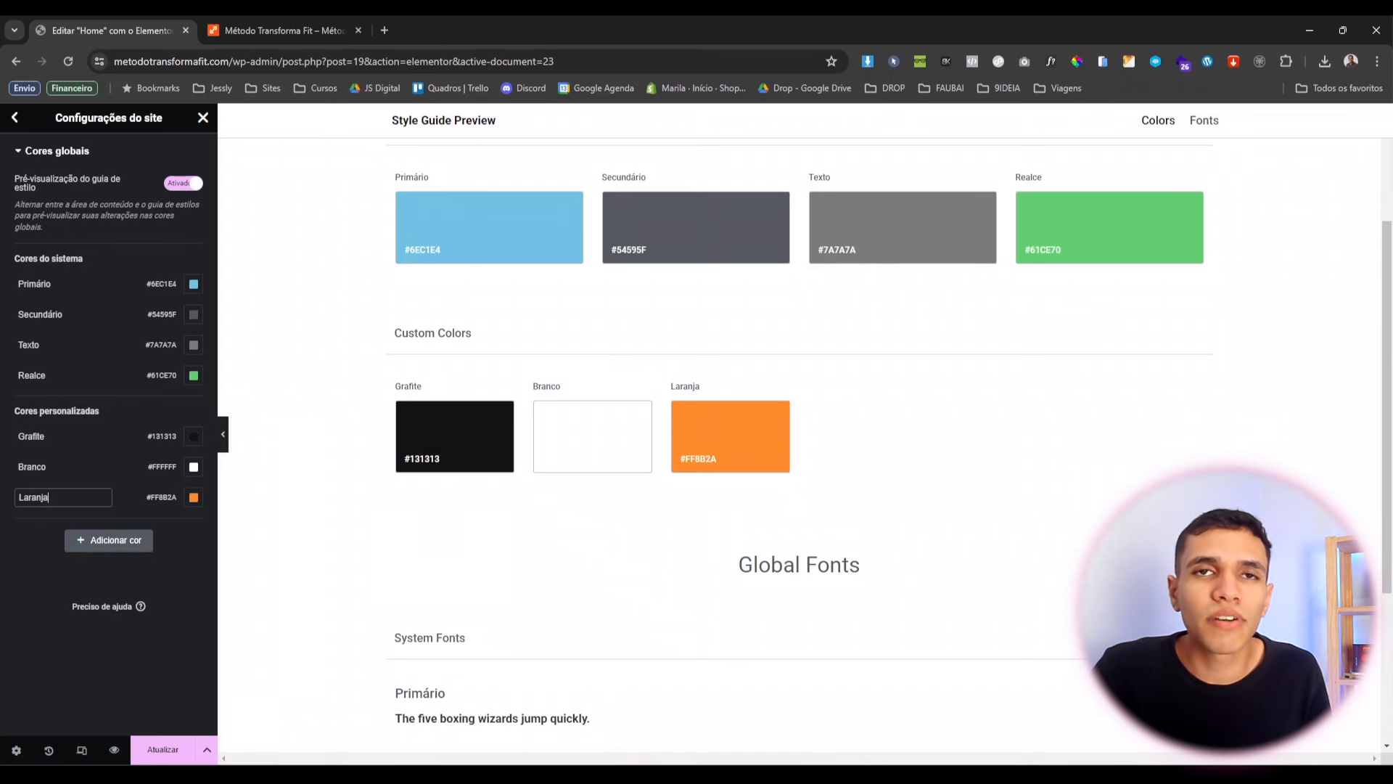
key("Return")
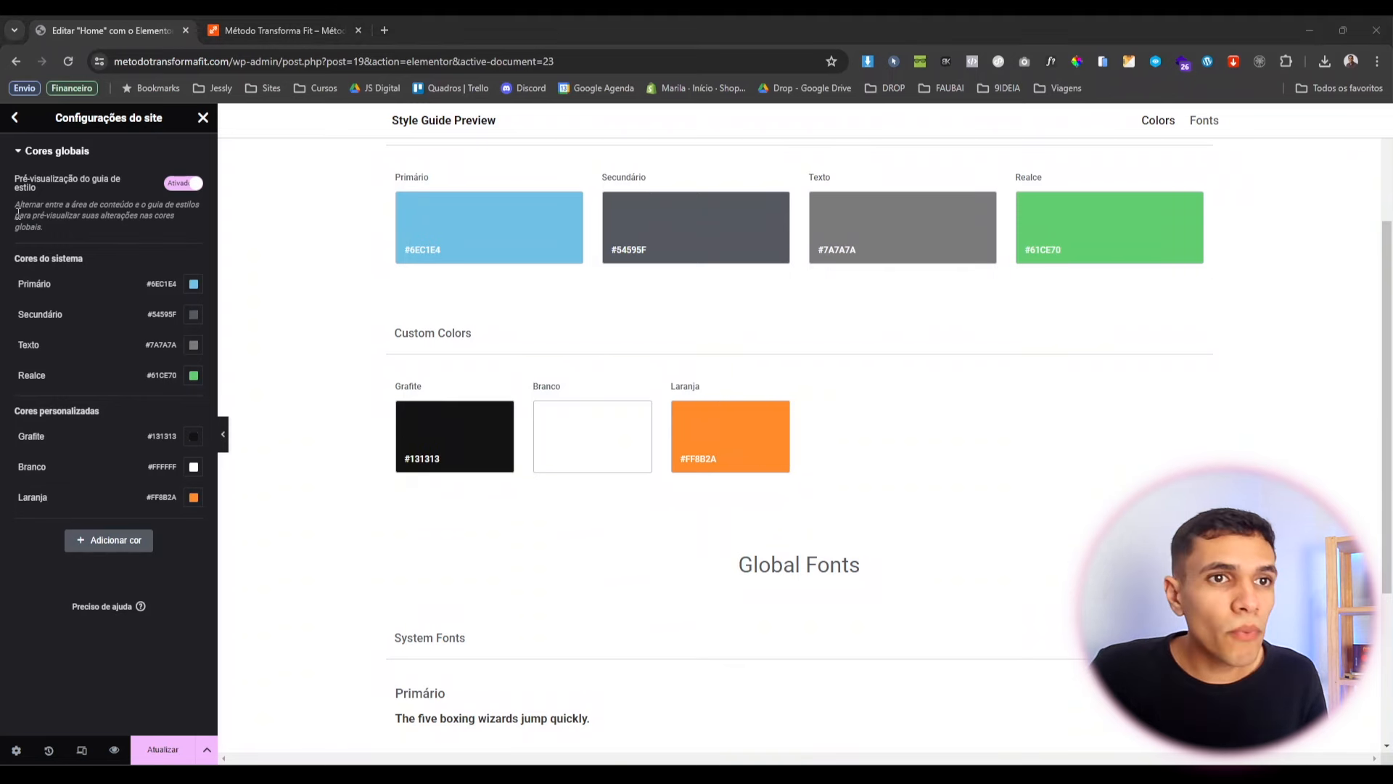
left_click(15, 119)
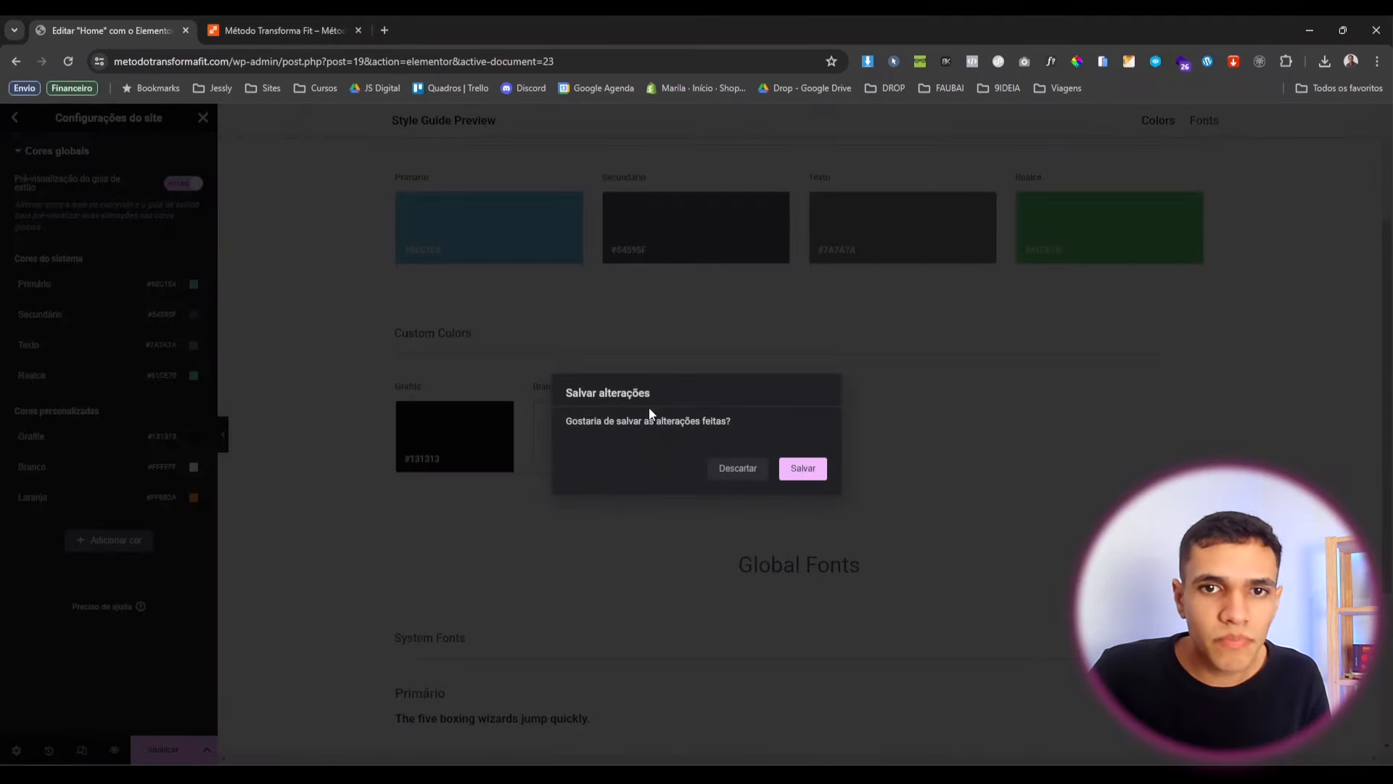
left_click(803, 468)
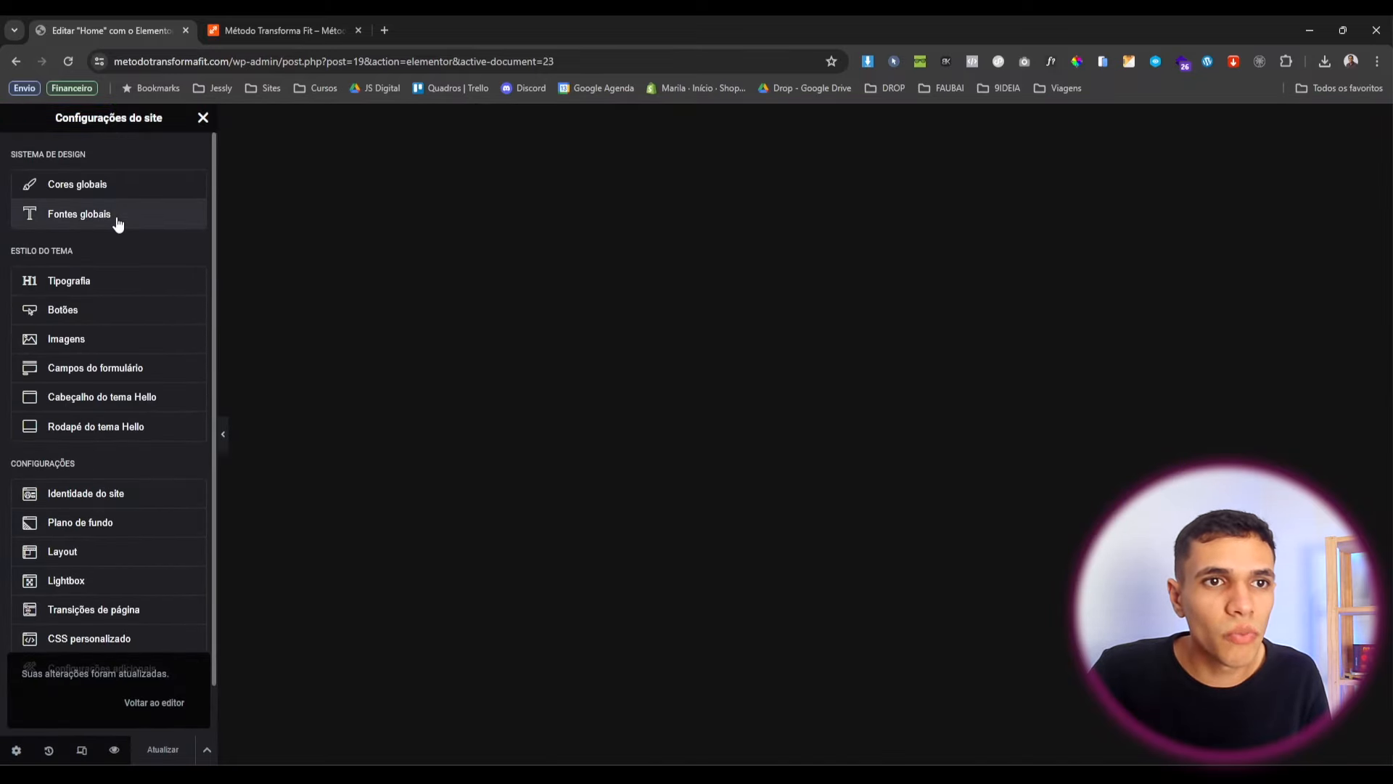
Set the Primário global font to Sora and Secundário to Montserrat.
left_click(118, 217)
left_click(193, 284)
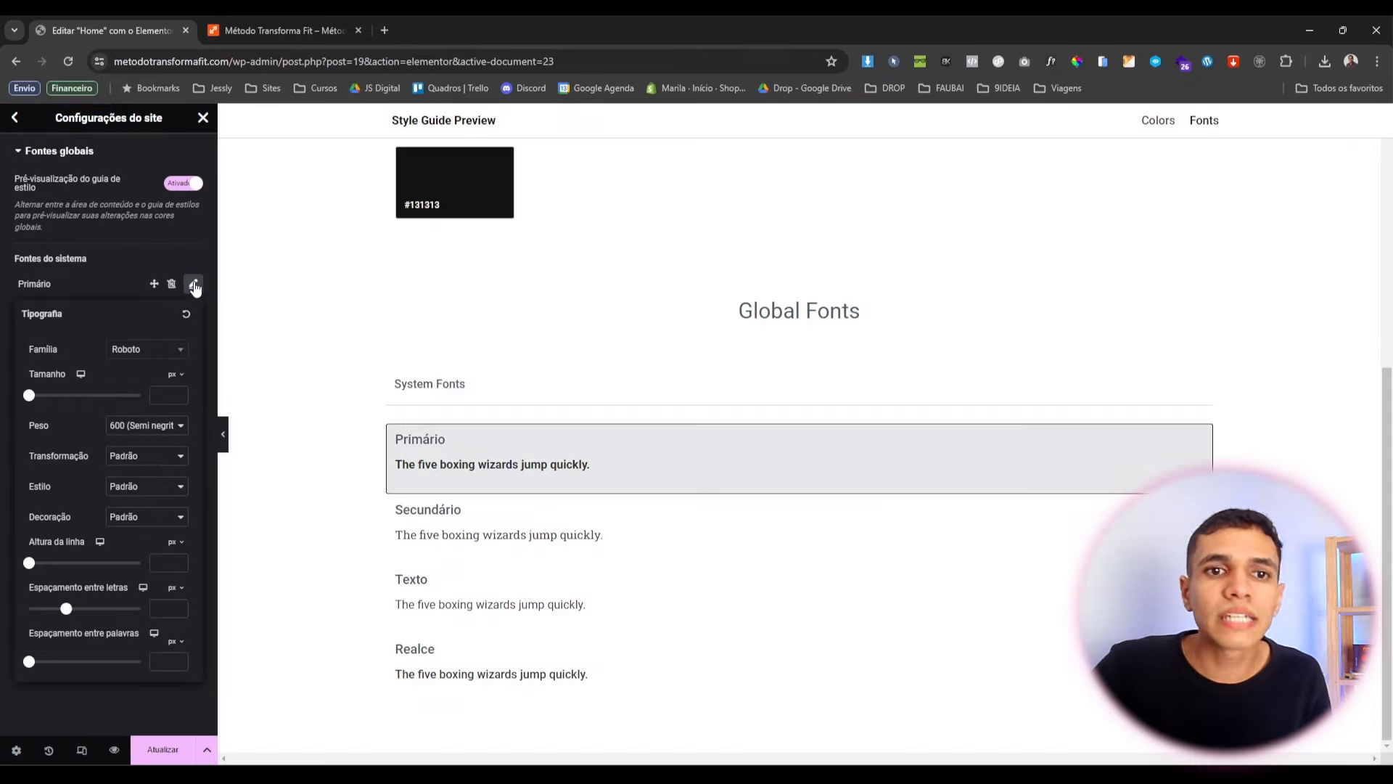
left_click(166, 349)
type("sora")
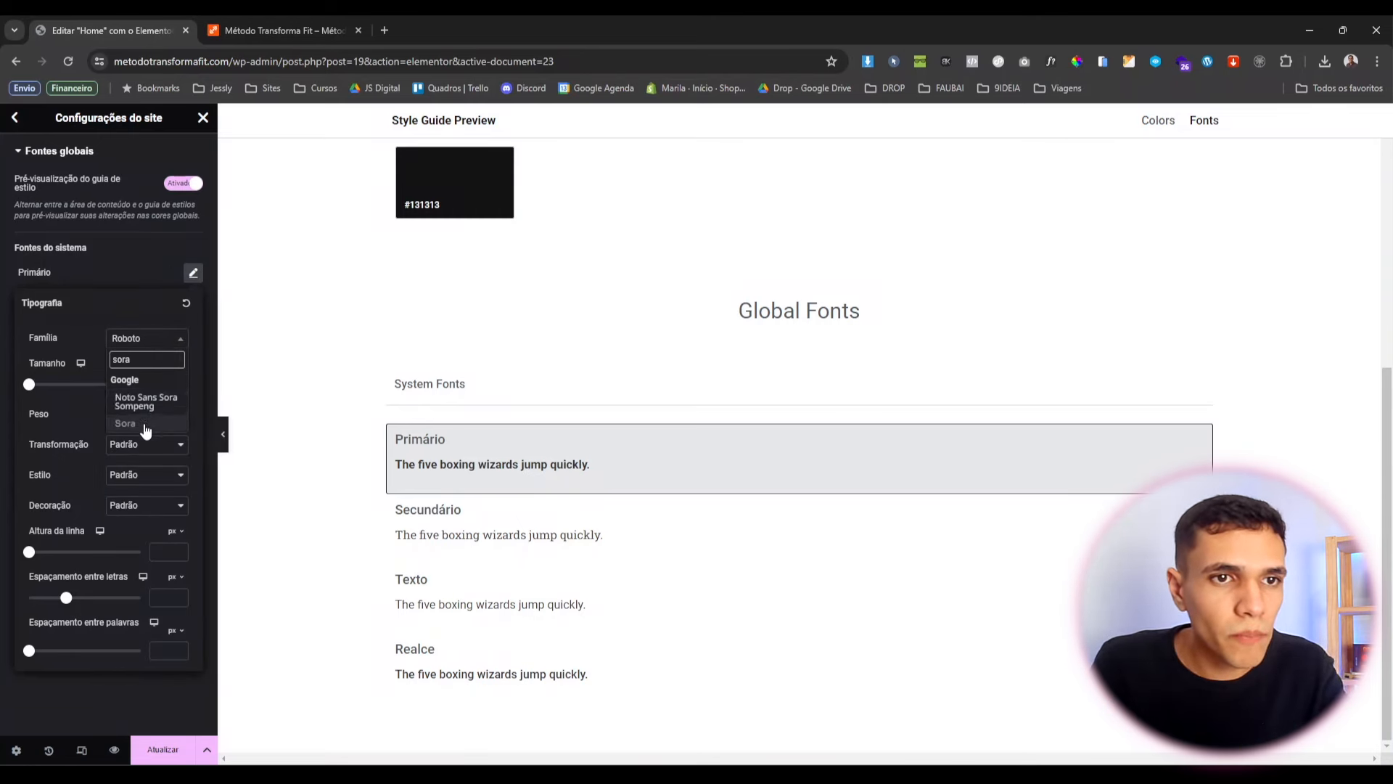
left_click(155, 423)
left_click(193, 302)
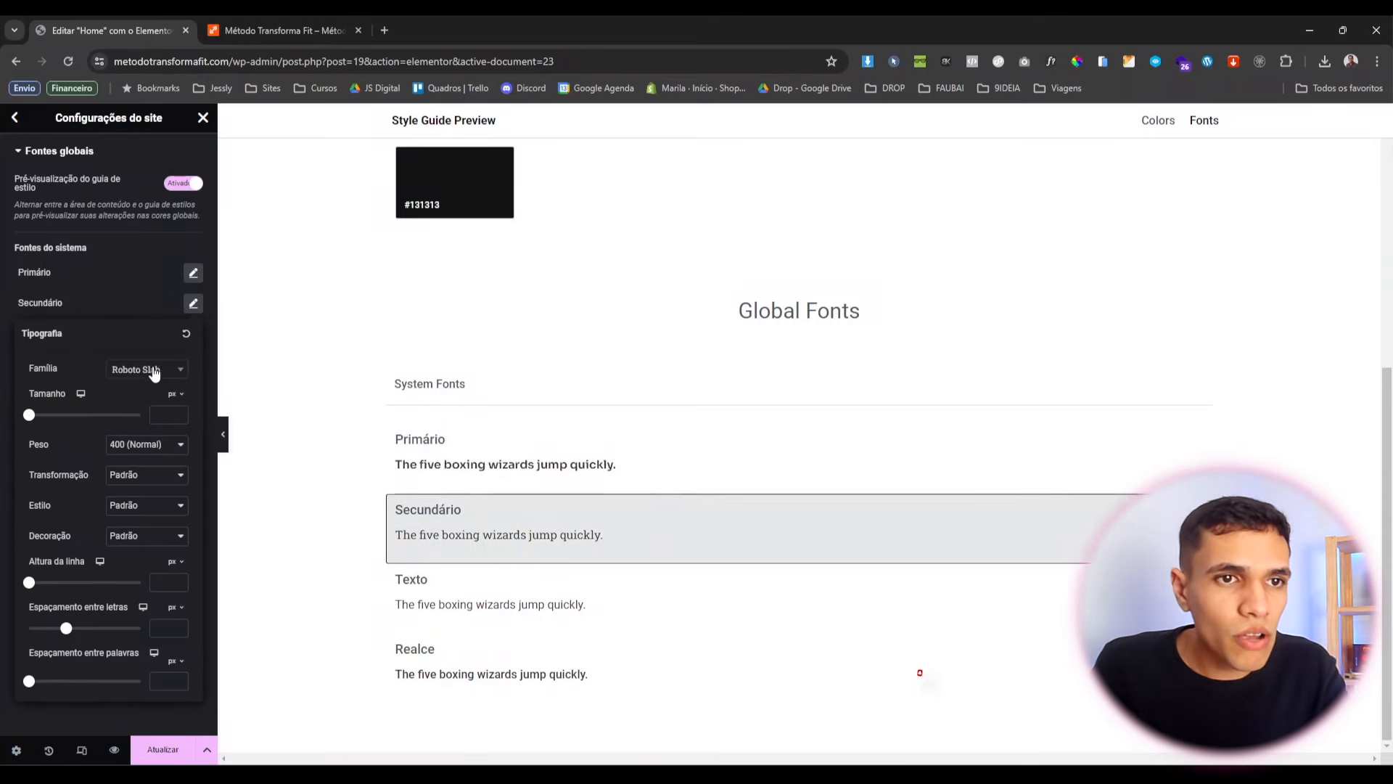
left_click(141, 369)
type("Monts")
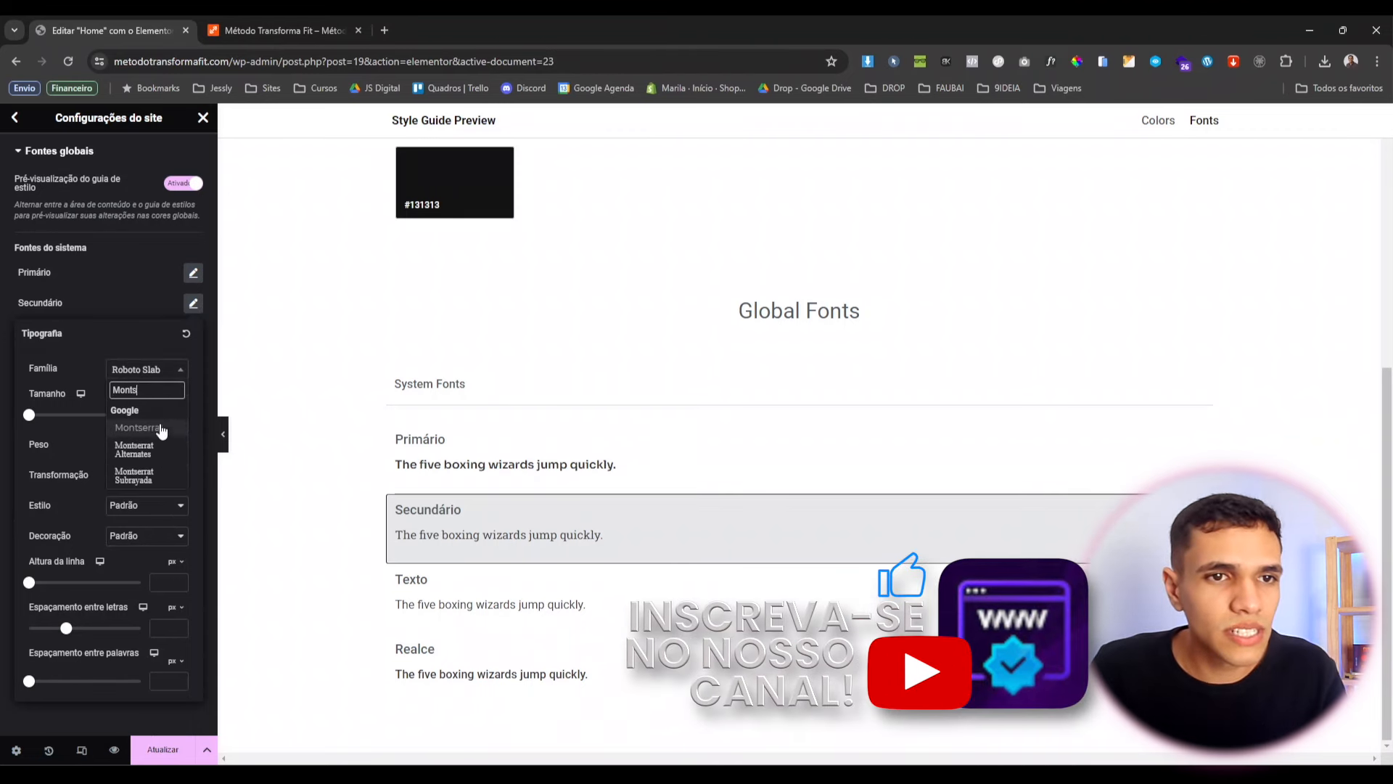
left_click(161, 428)
left_click(132, 315)
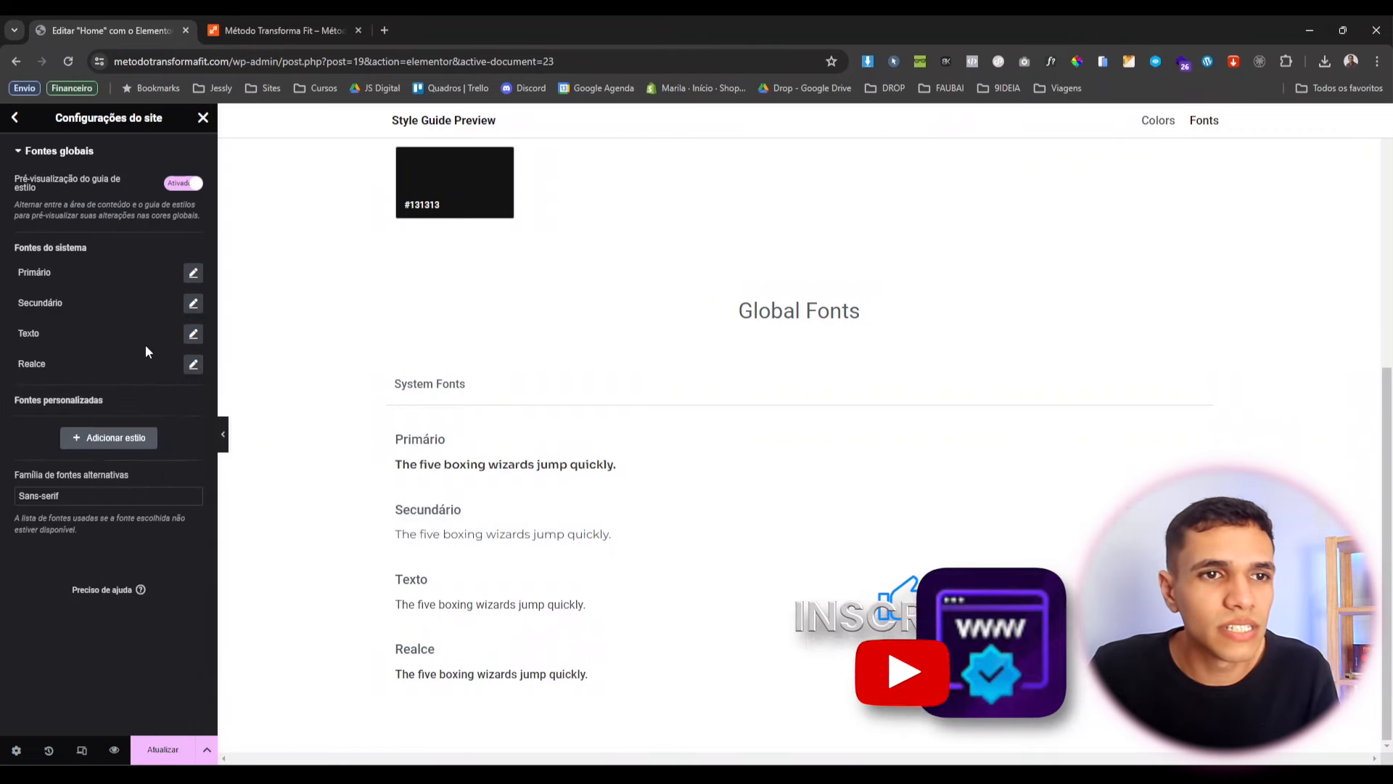
Set Texto to Montserrat and Realce to Sora, then save the global fonts.
left_click(192, 335)
left_click(151, 401)
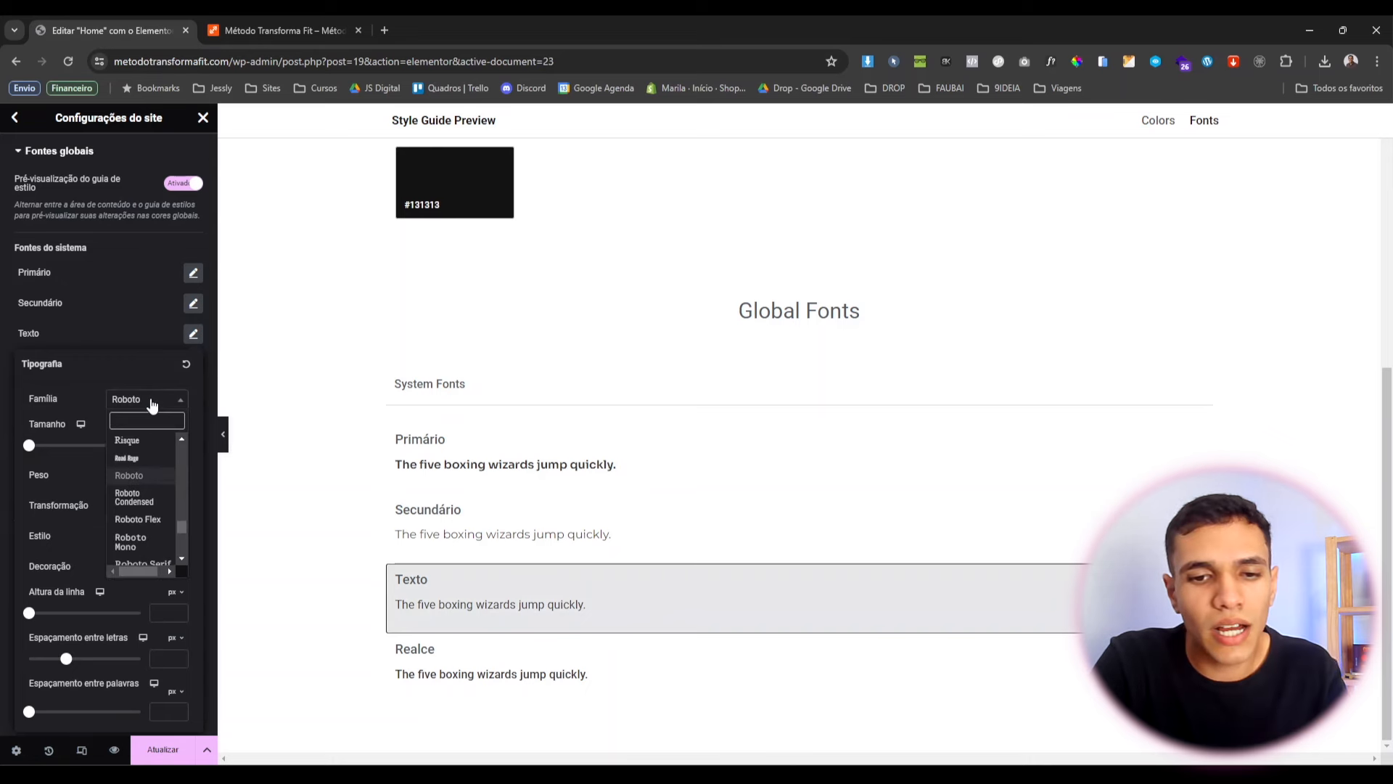
type("Monts")
key("Return")
left_click(107, 341)
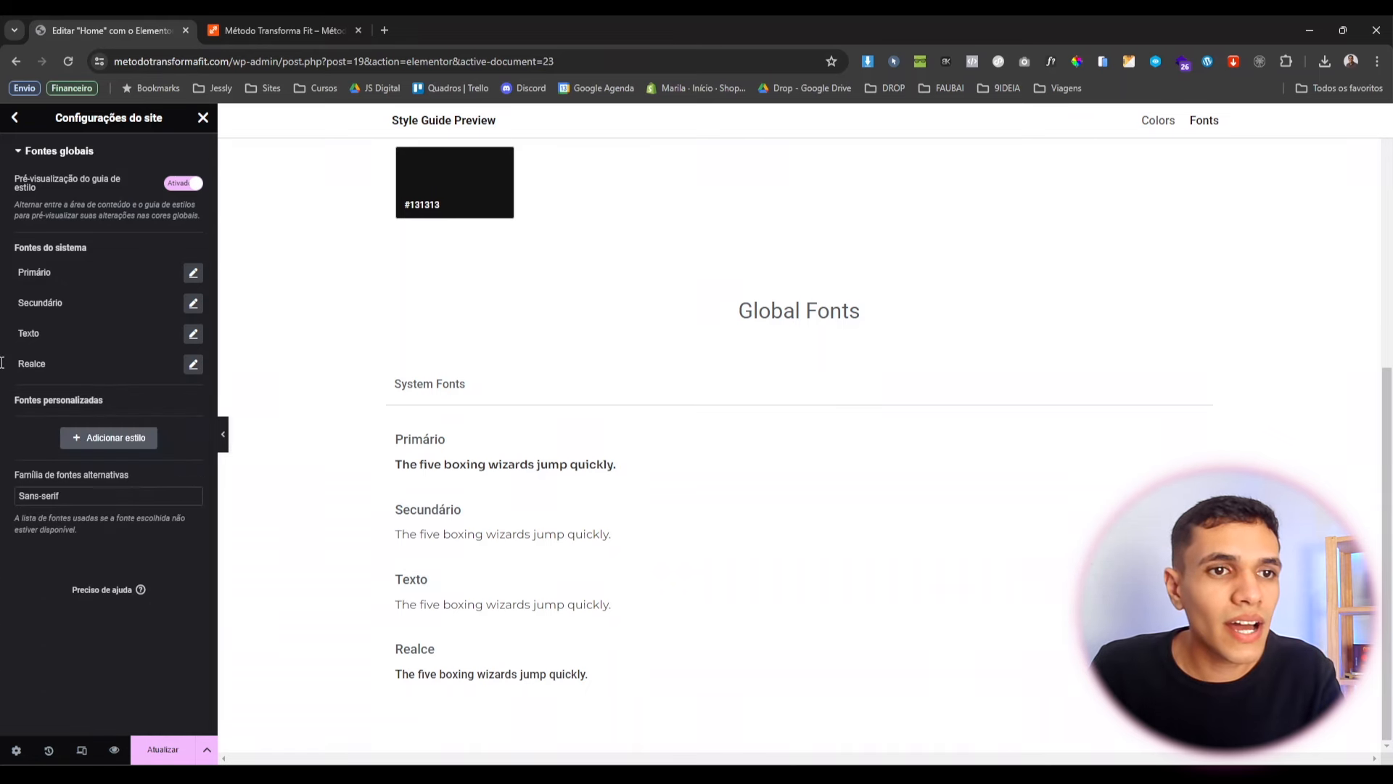
left_click(194, 365)
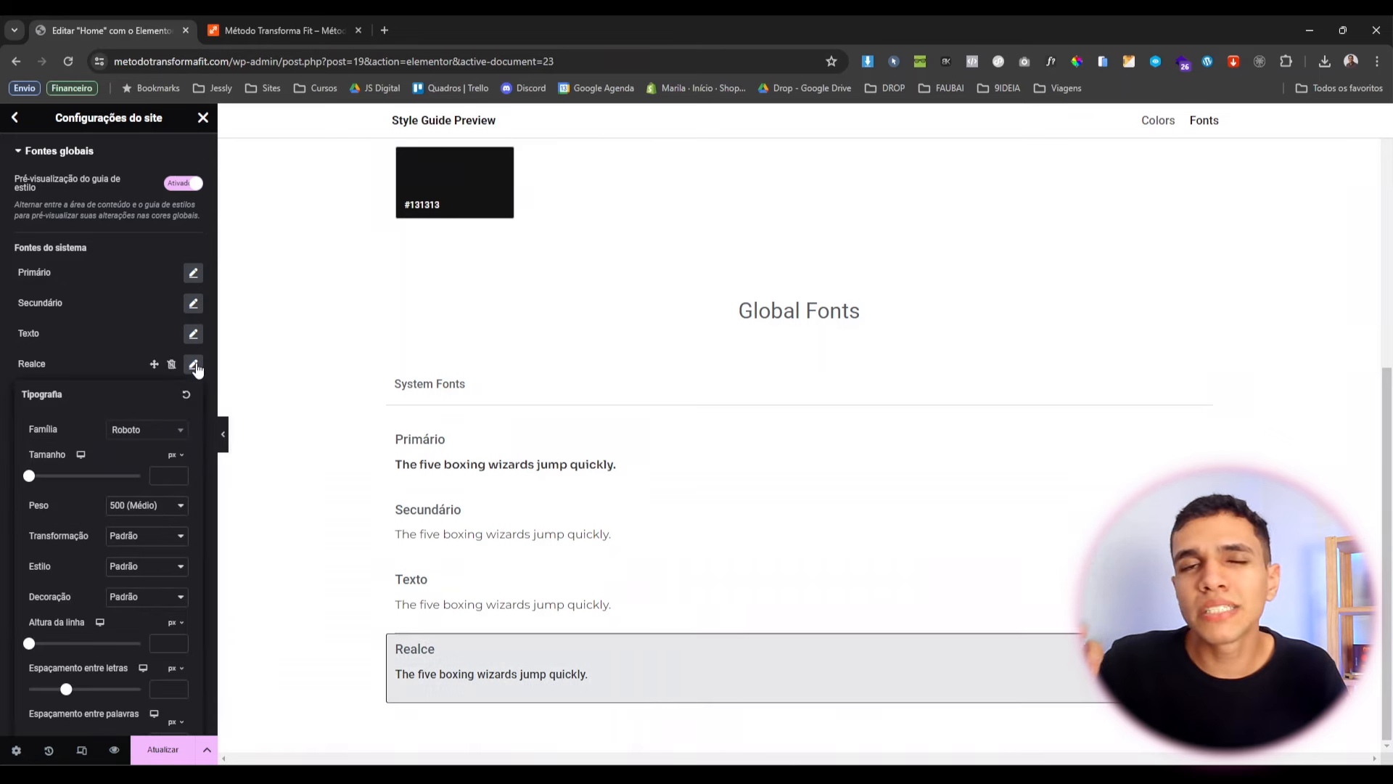
left_click(168, 431)
type("Sora")
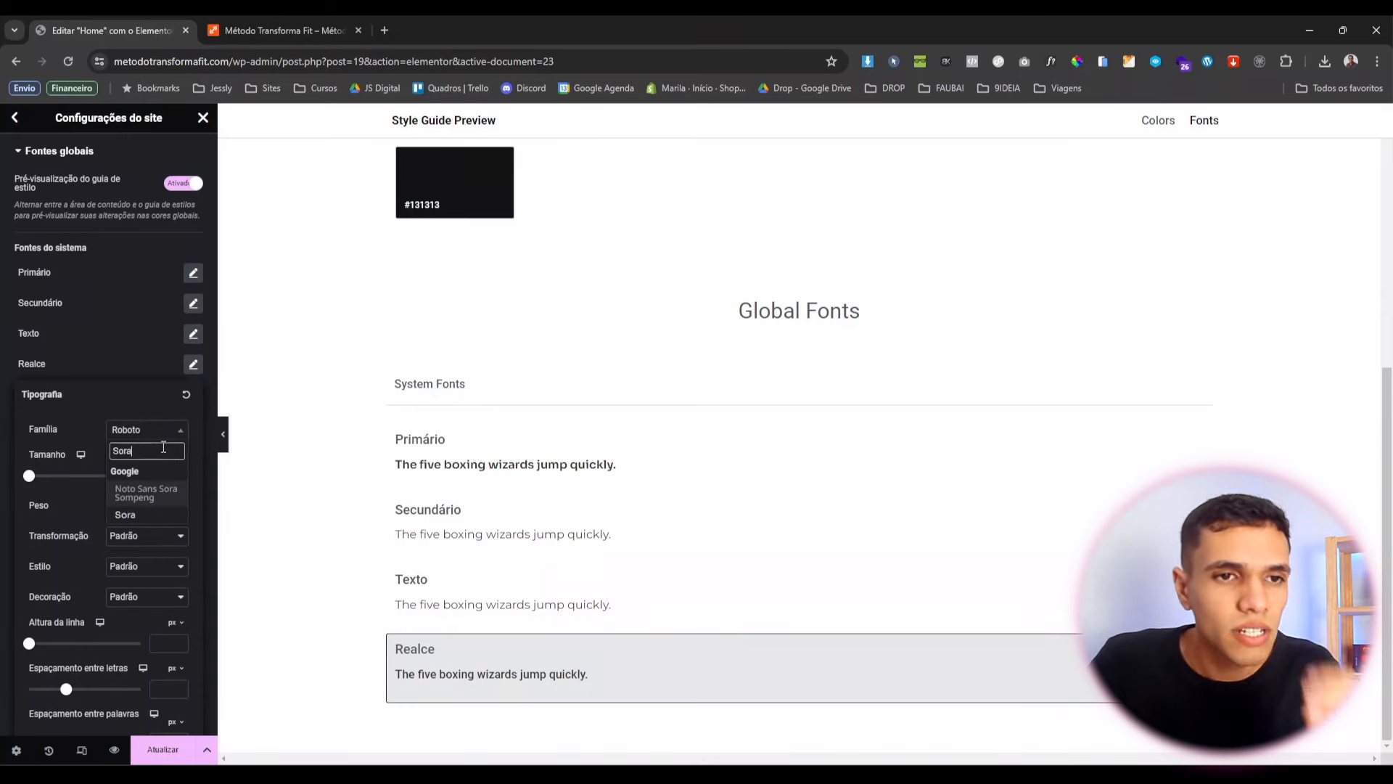
left_click(142, 514)
left_click(116, 381)
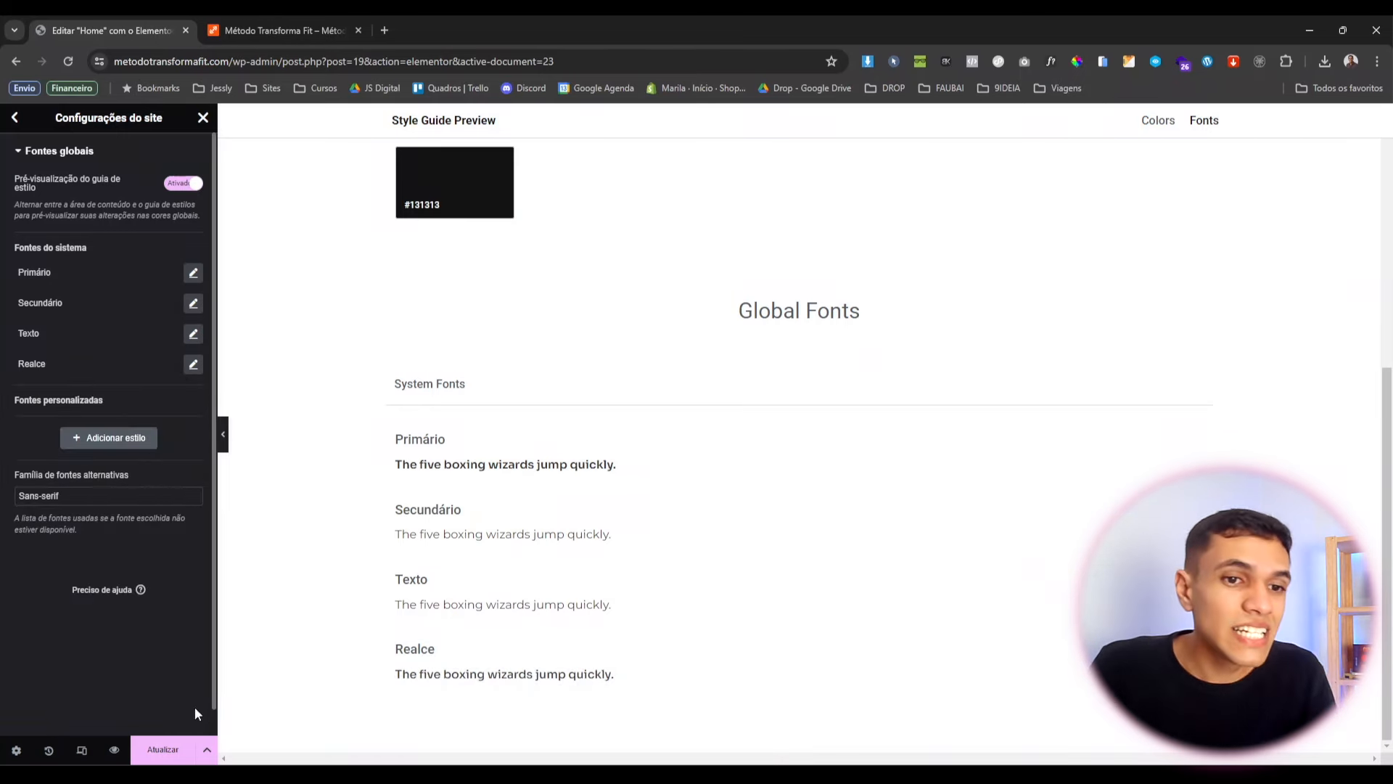
left_click(164, 750)
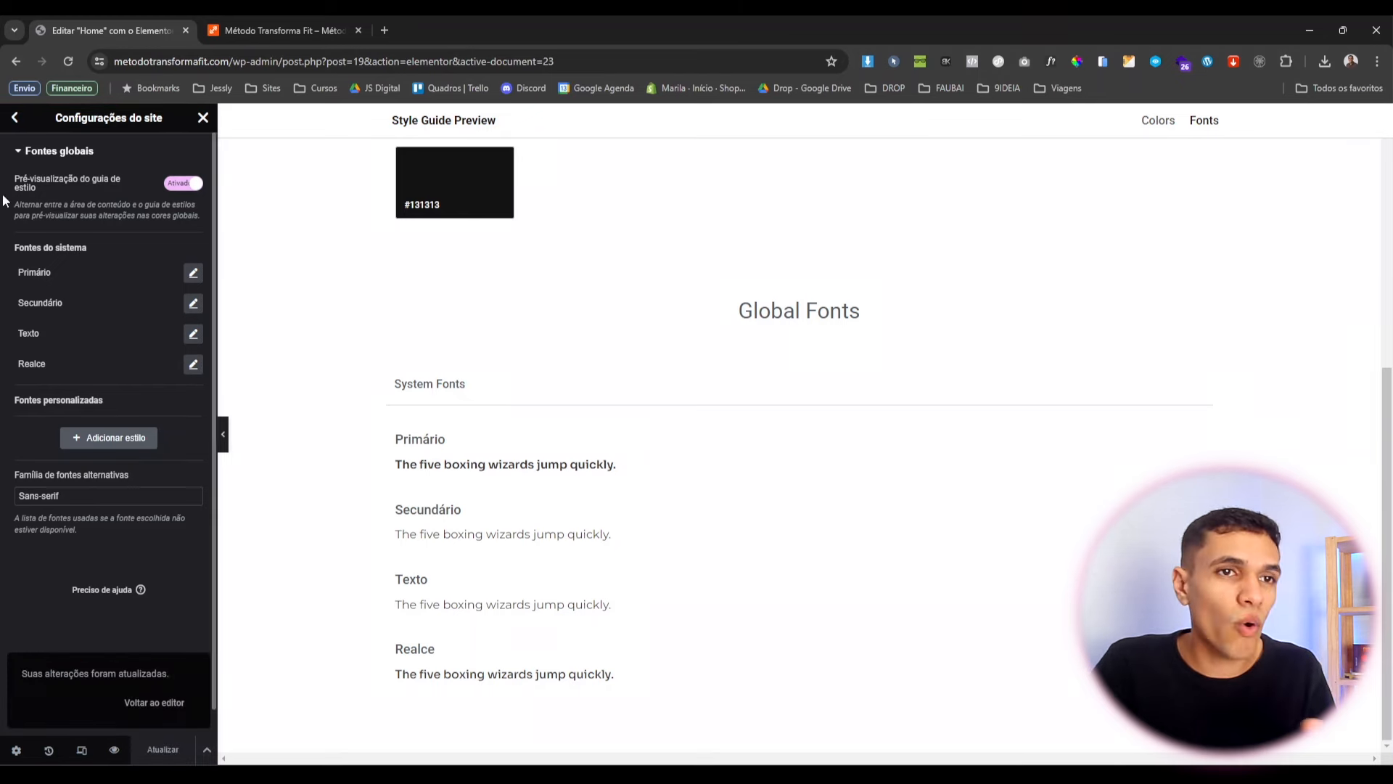
left_click(16, 119)
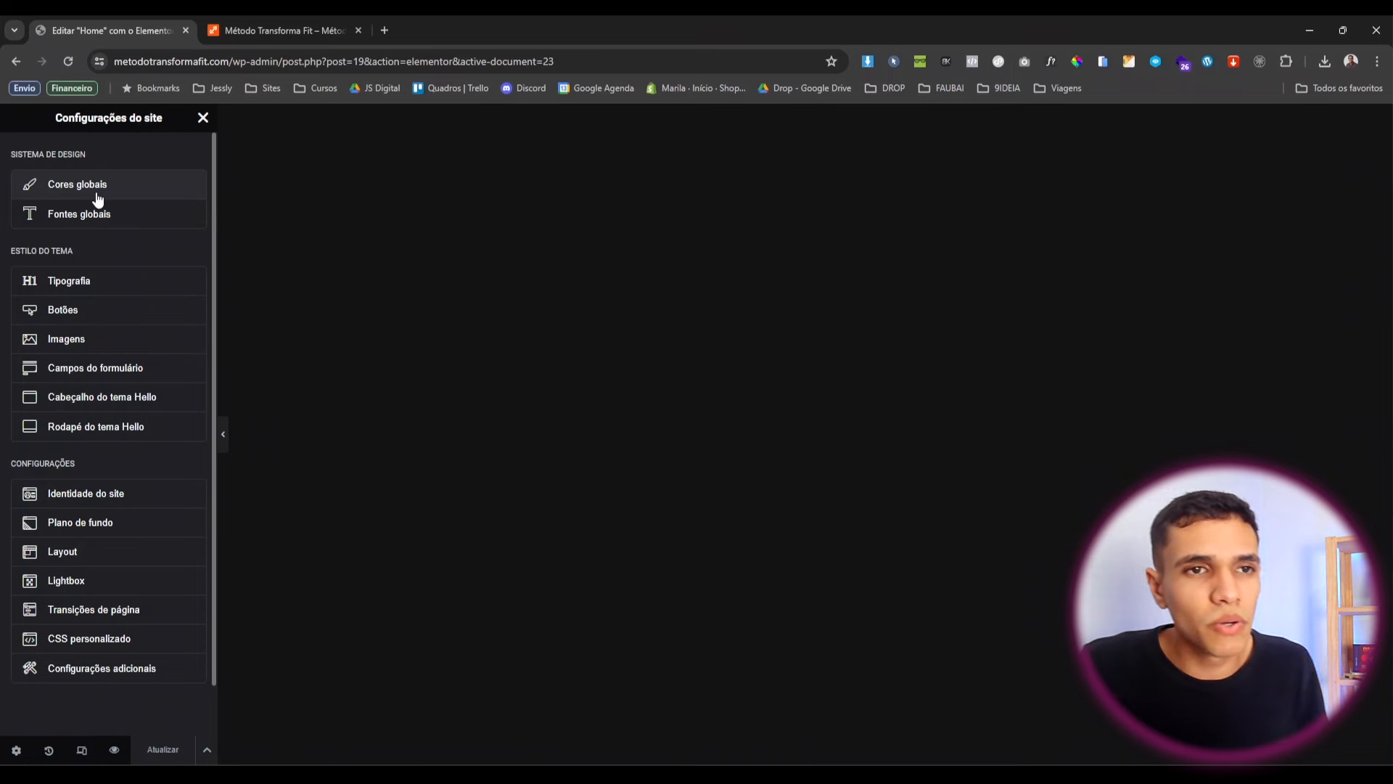
left_click(64, 311)
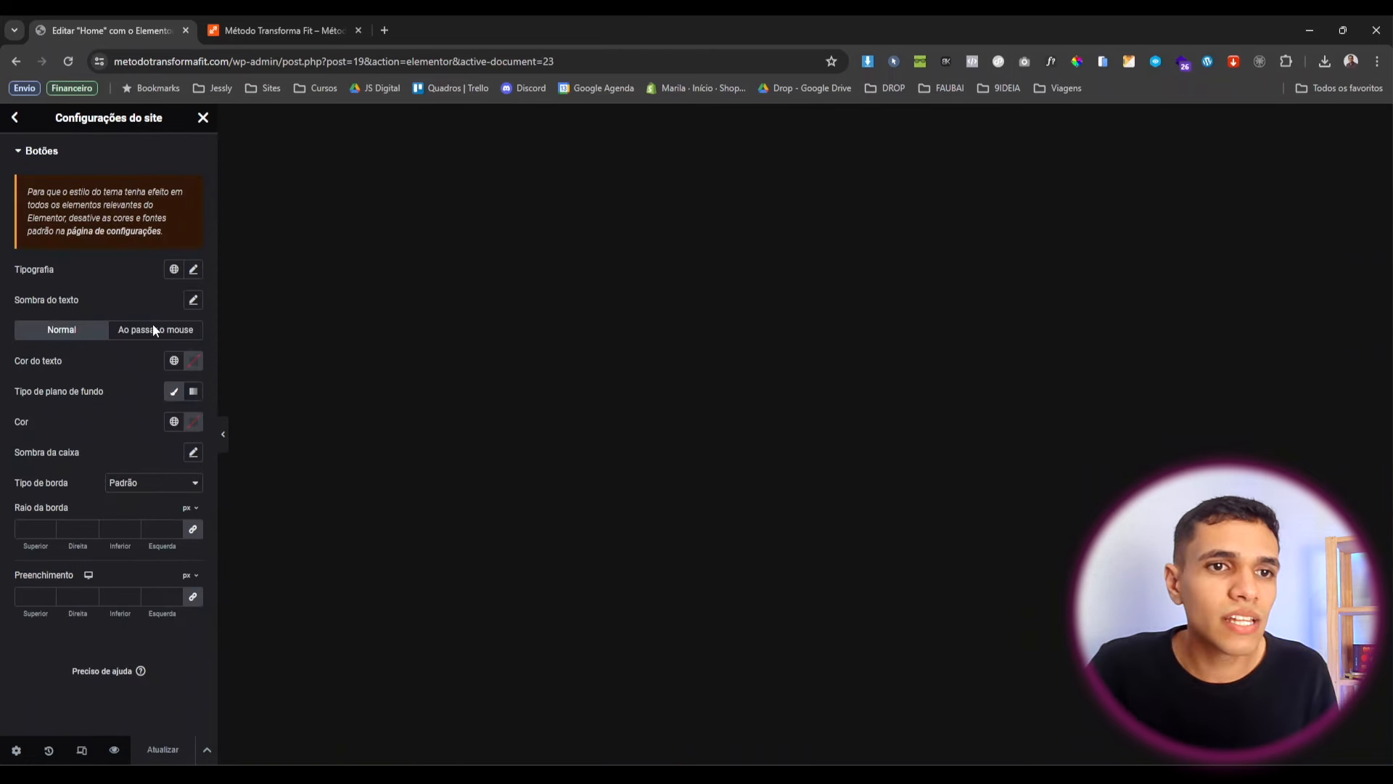
Set button text colour to global Branco and background to global Laranja, then save.
left_click(194, 270)
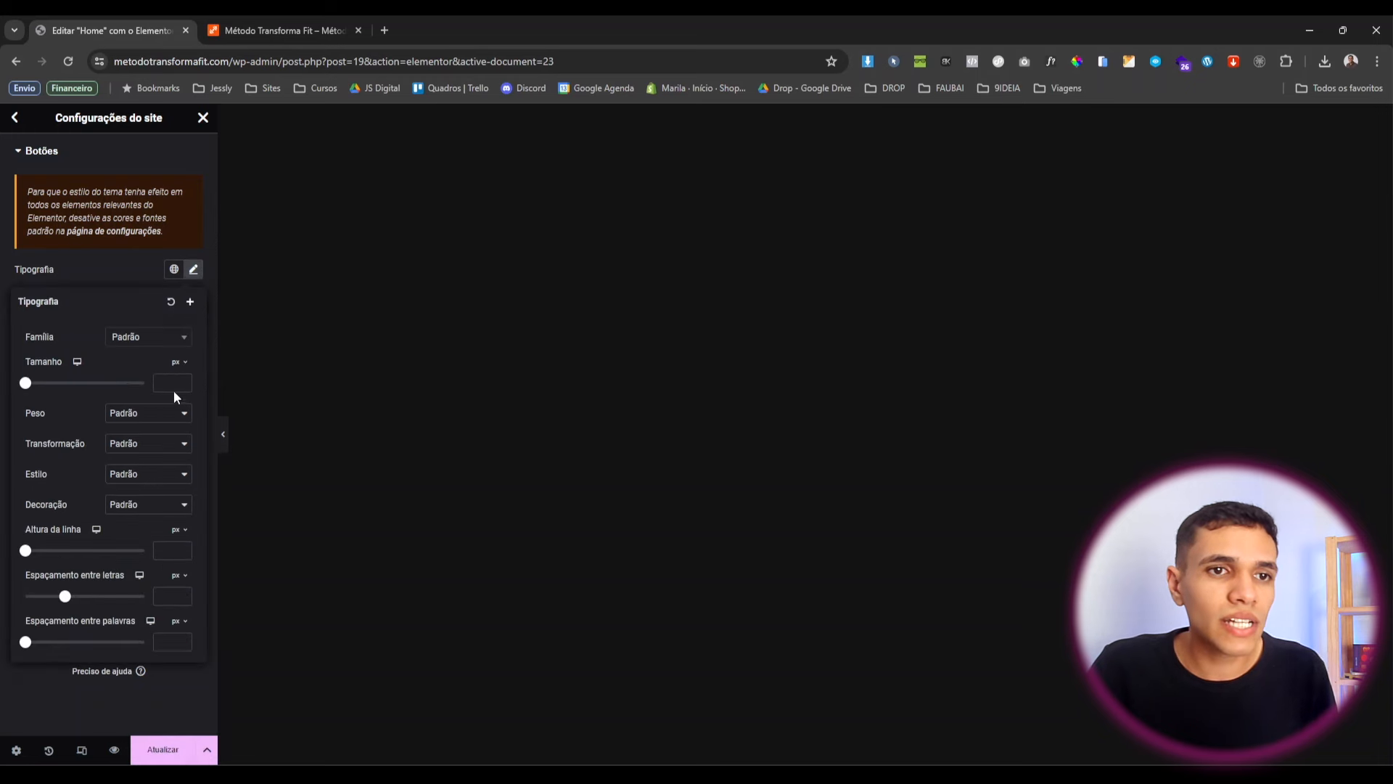
left_click(121, 284)
left_click(194, 270)
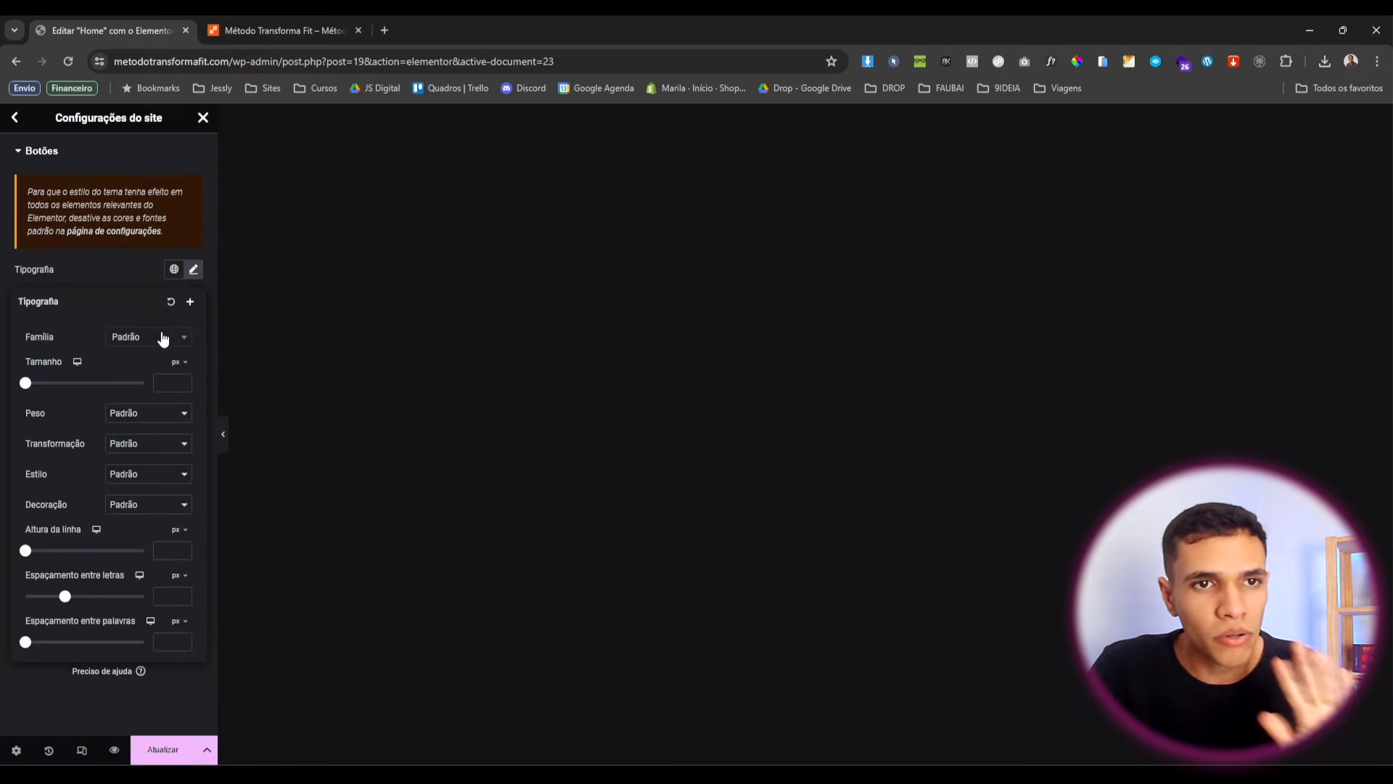
left_click(172, 294)
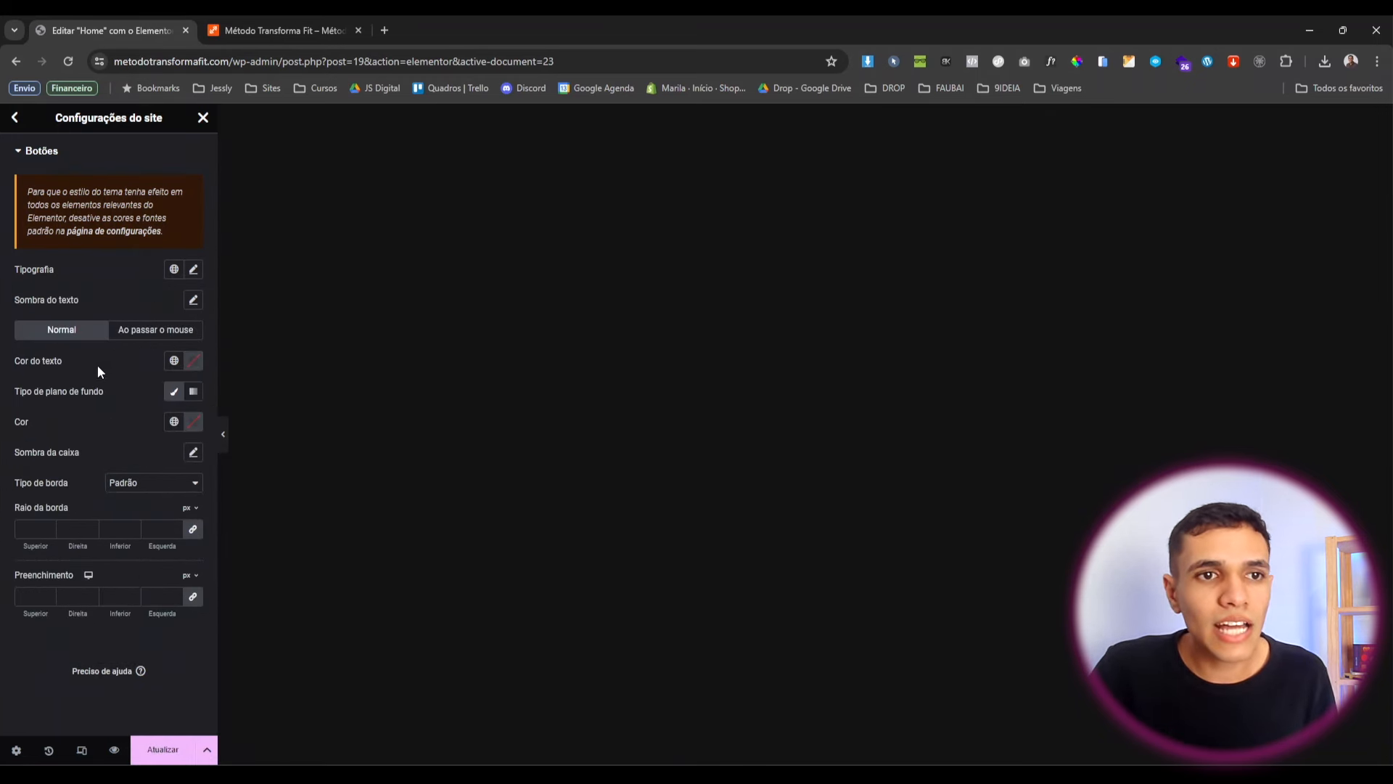
left_click(172, 362)
scroll(150, 522, "down", 1)
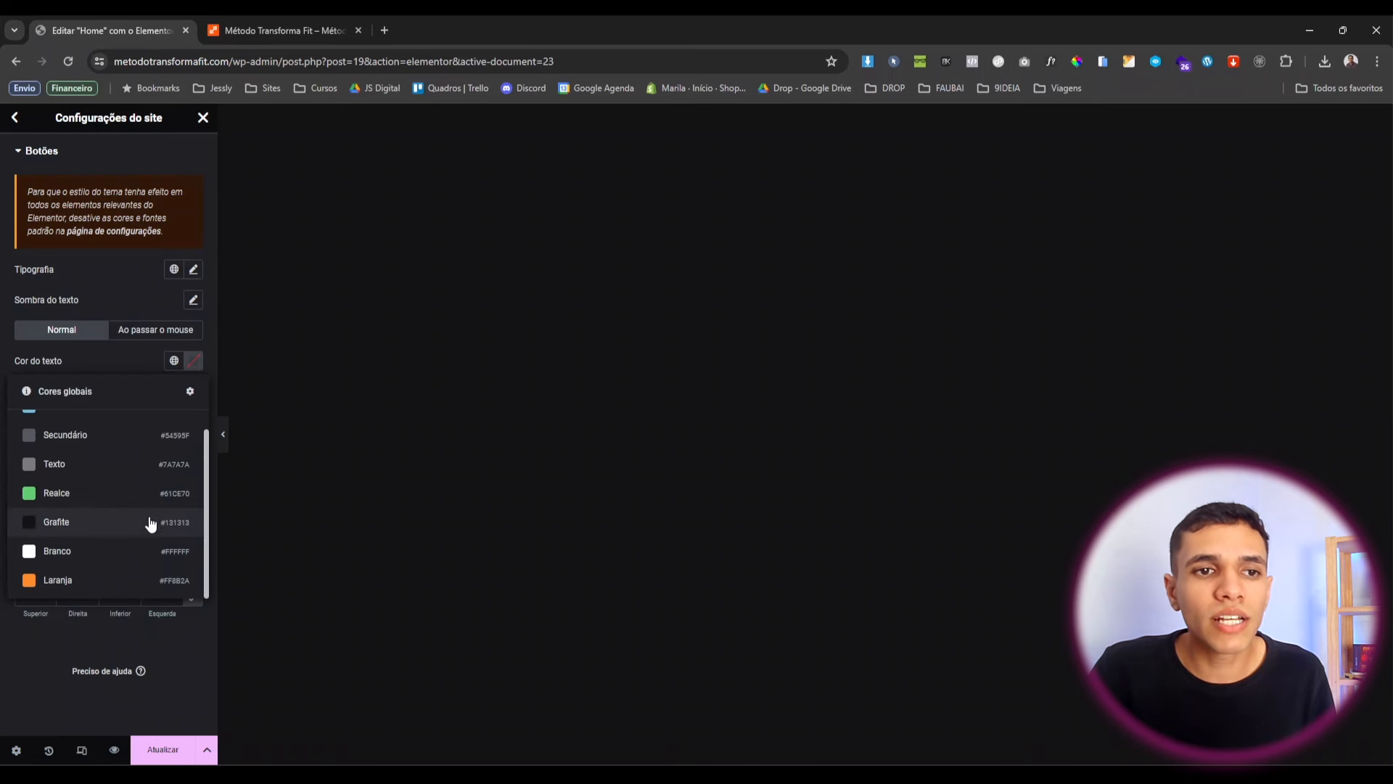
left_click(154, 546)
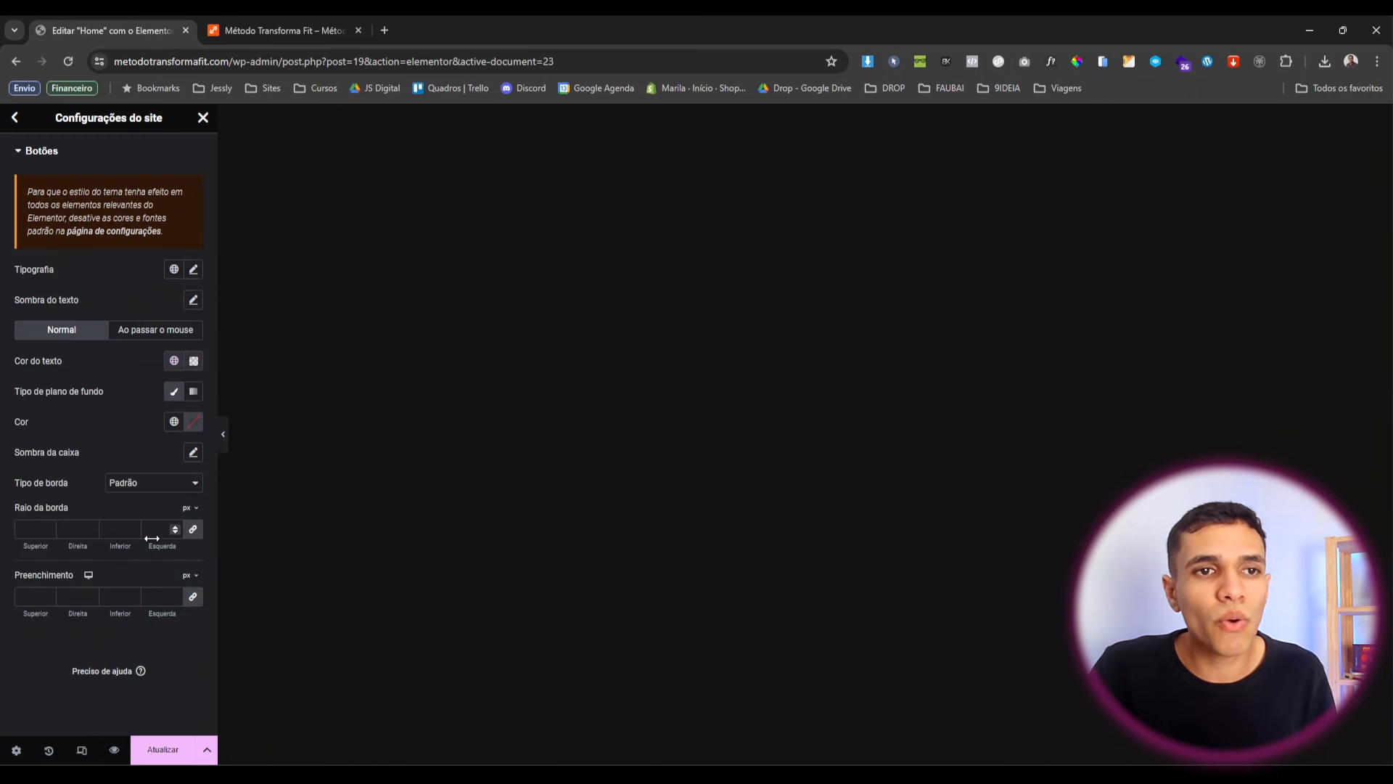
left_click(183, 421)
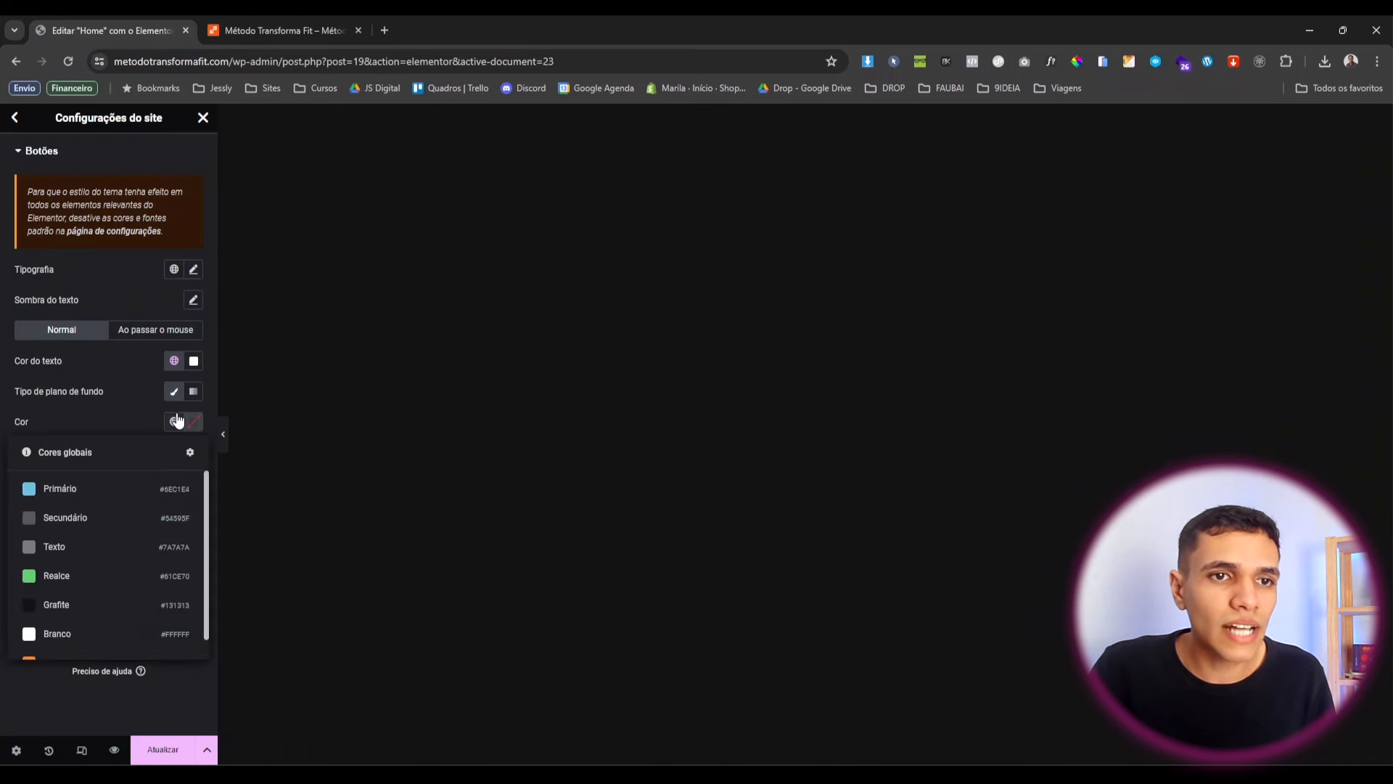
scroll(111, 578, "down", 1)
left_click(100, 644)
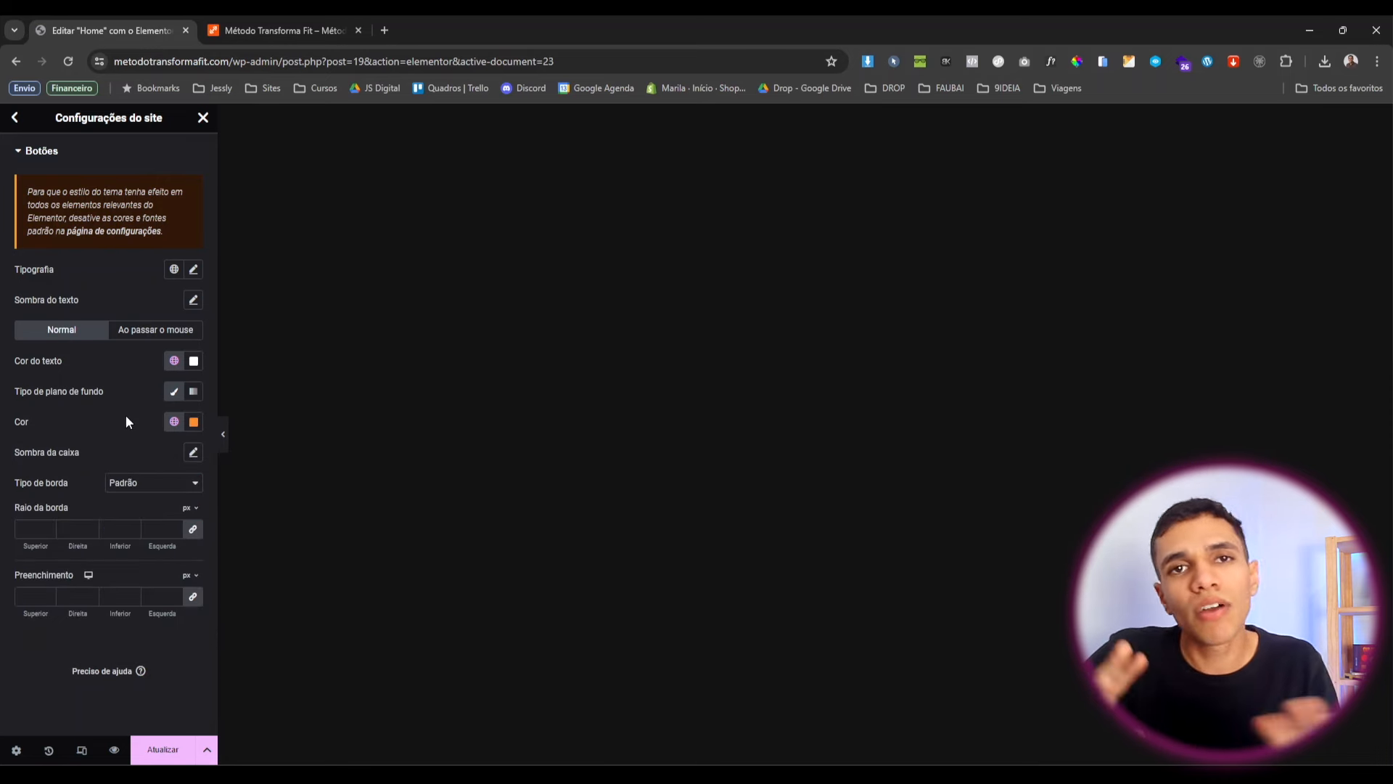
left_click(163, 750)
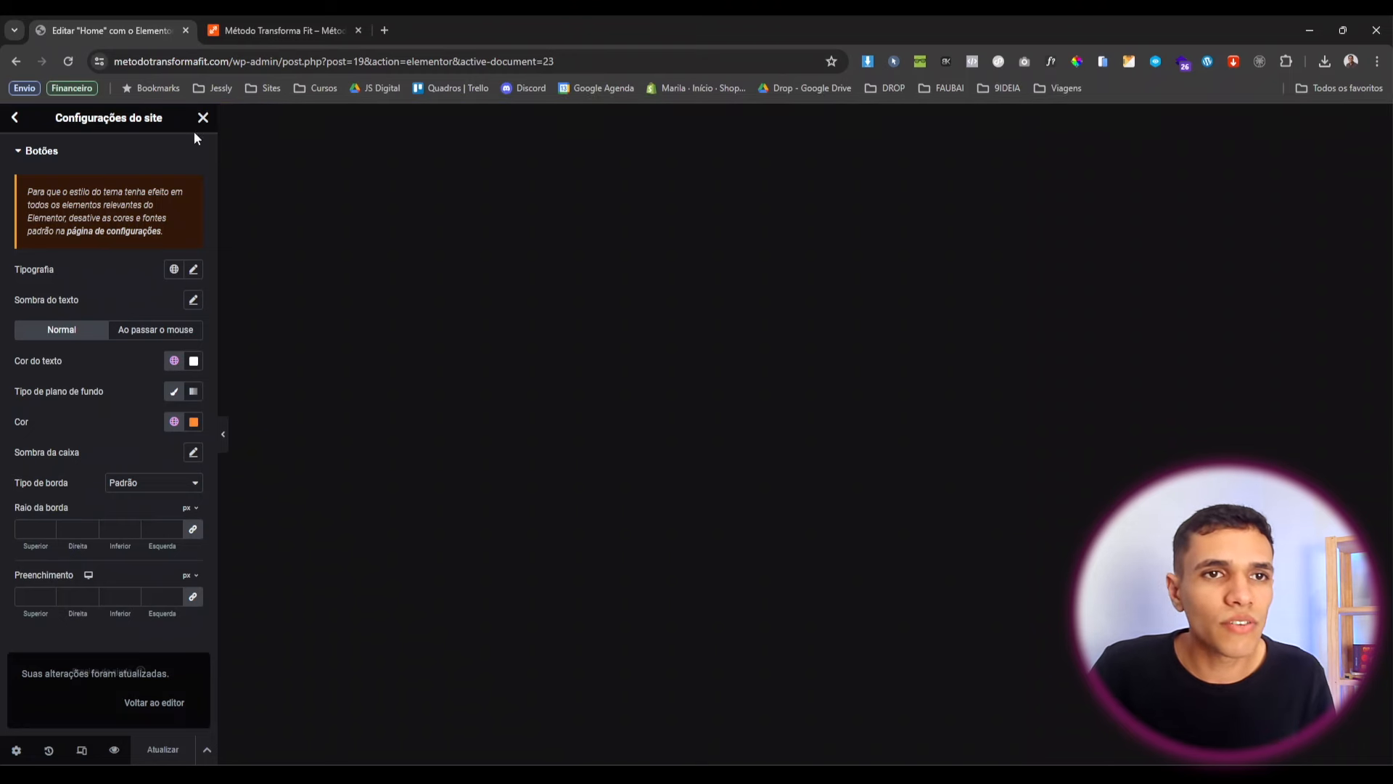
left_click(17, 125)
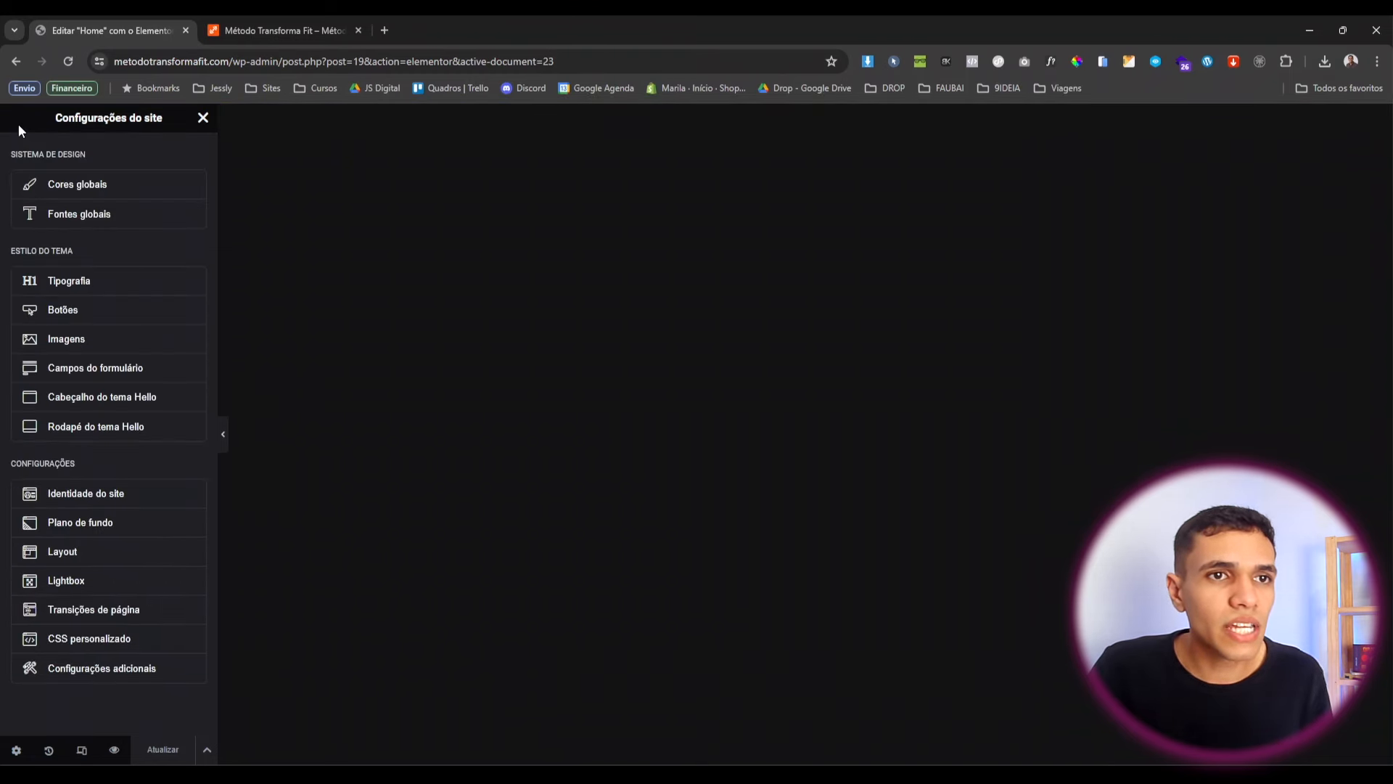
Add a flexbox row container at the top of the Home page.
left_click(203, 118)
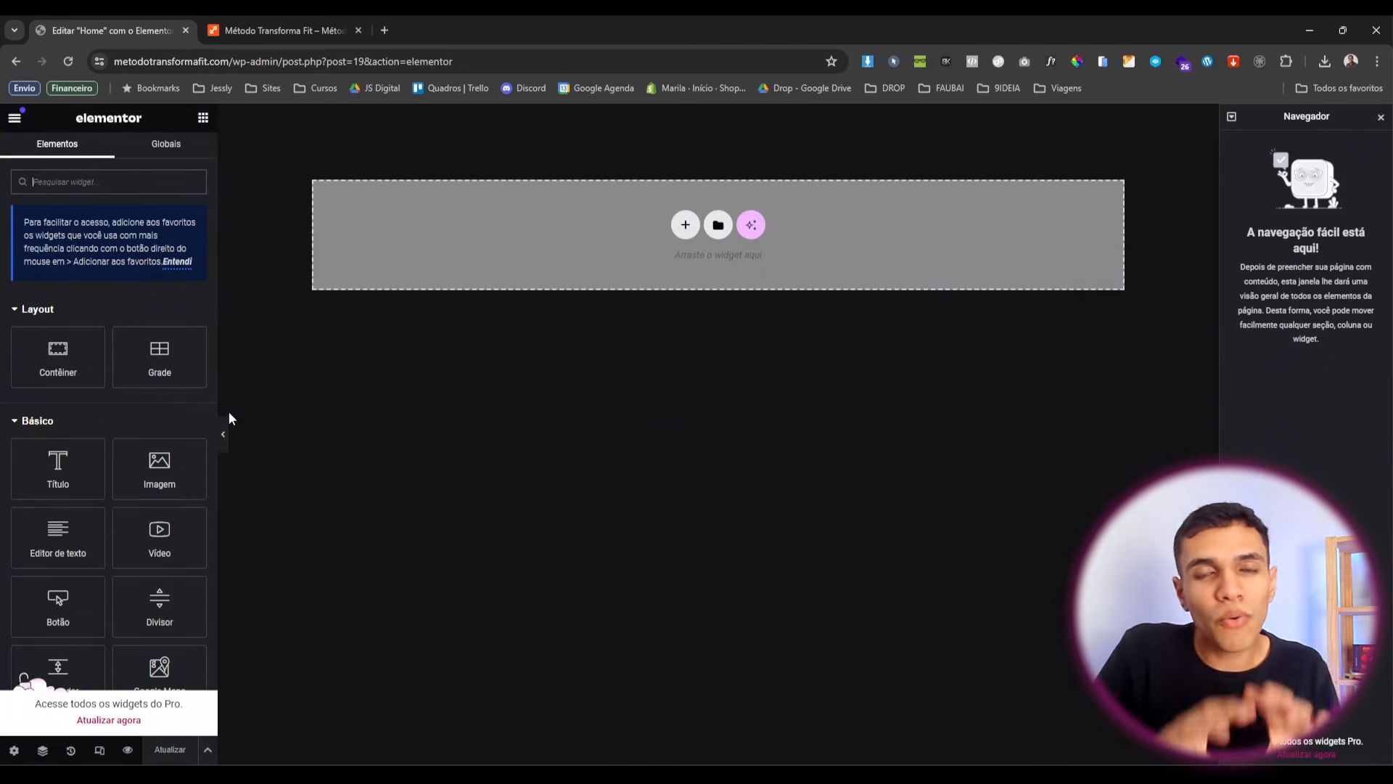
left_click(694, 222)
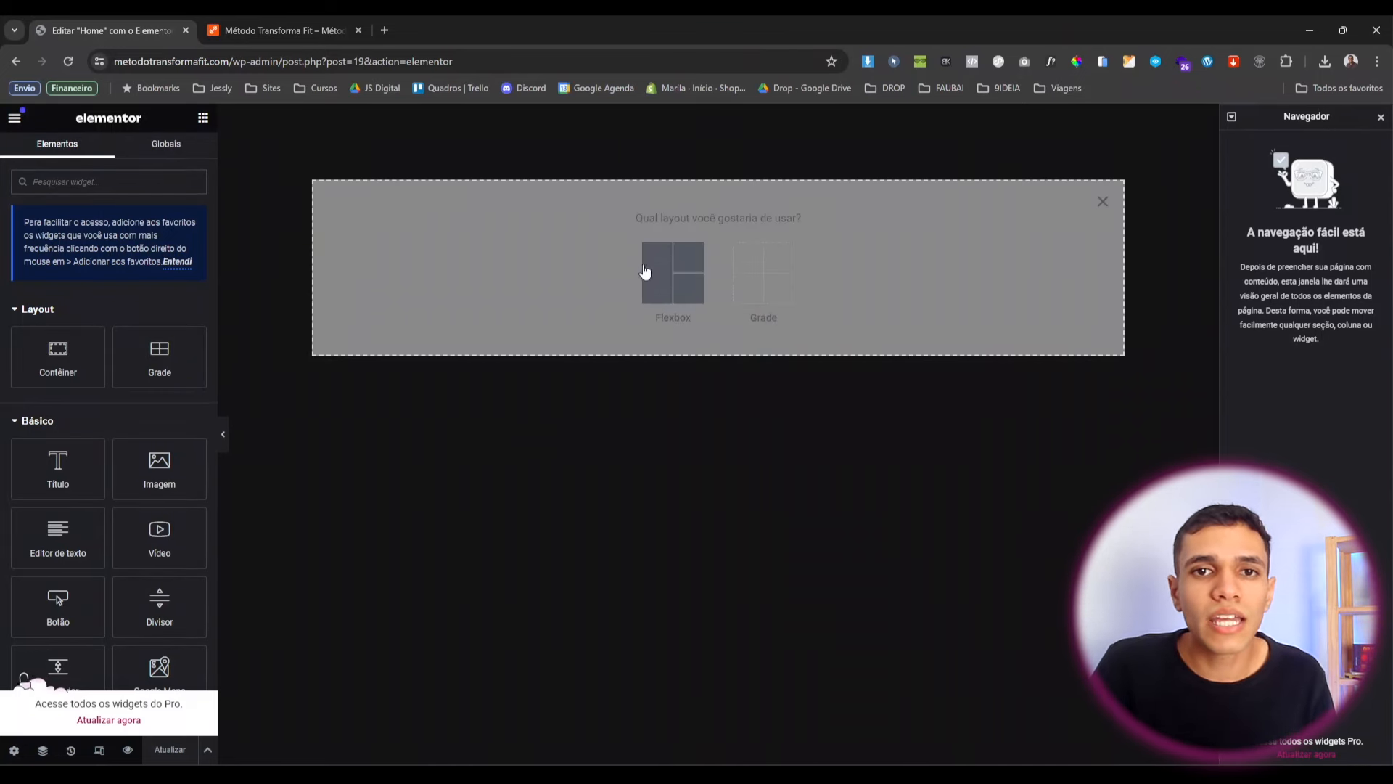
left_click(688, 284)
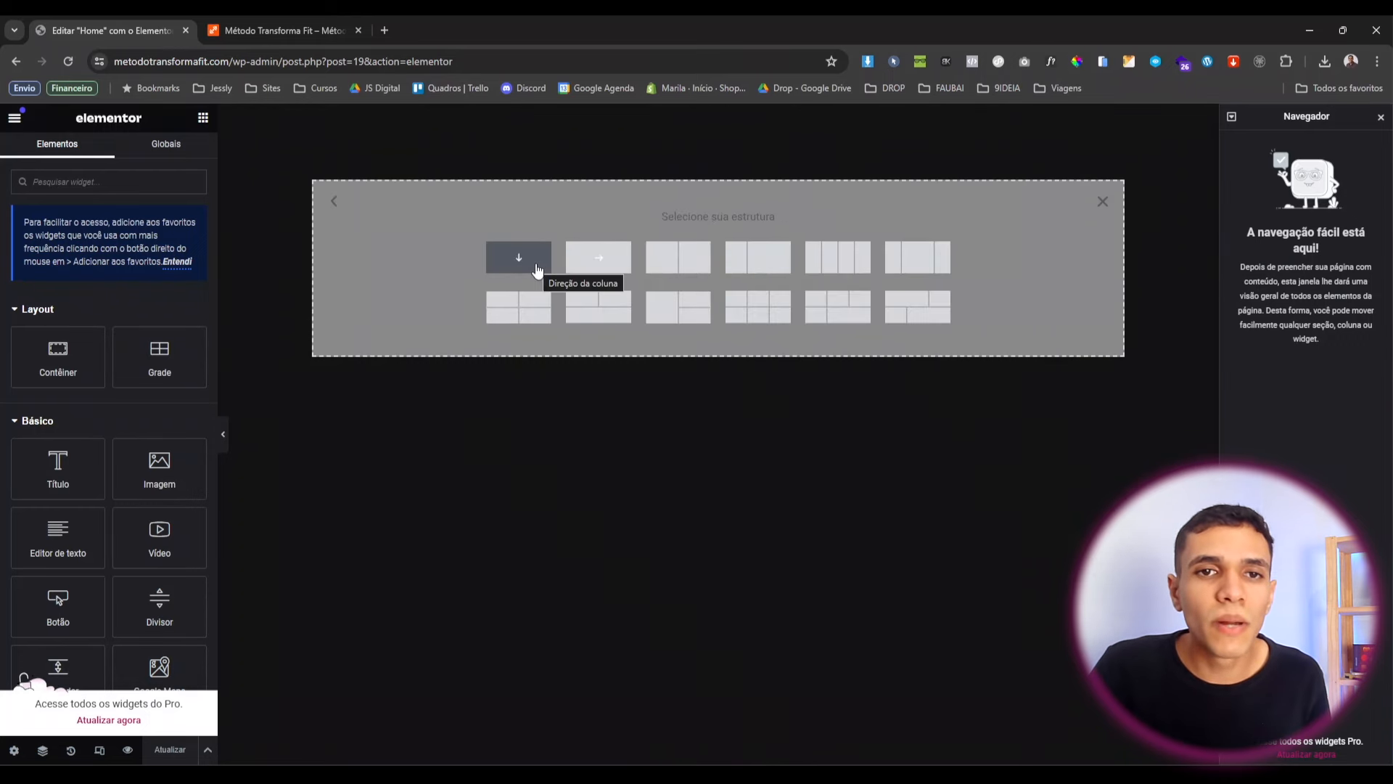
left_click(608, 268)
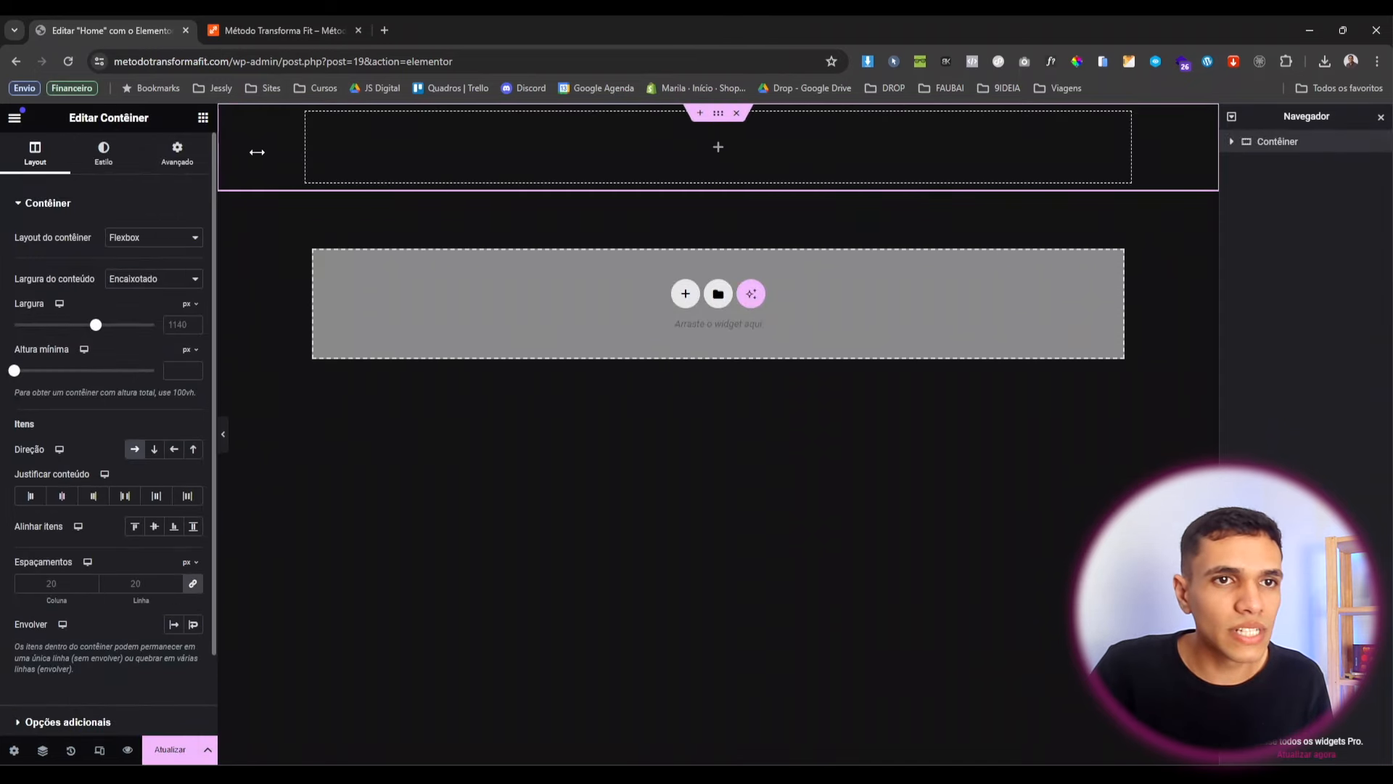
Set margins to 0, padding to 0 with top padding 6, and justify content to Centro.
left_click(168, 166)
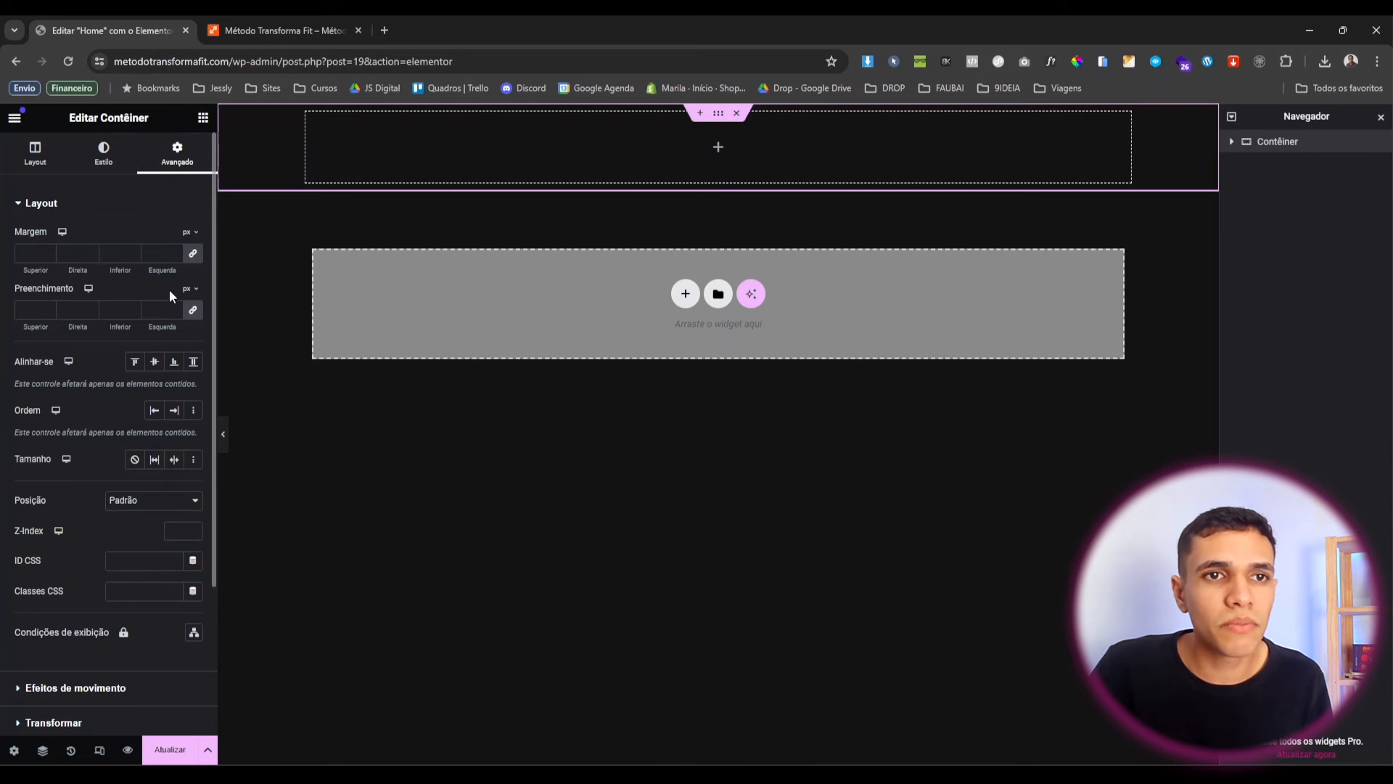
left_click(193, 310)
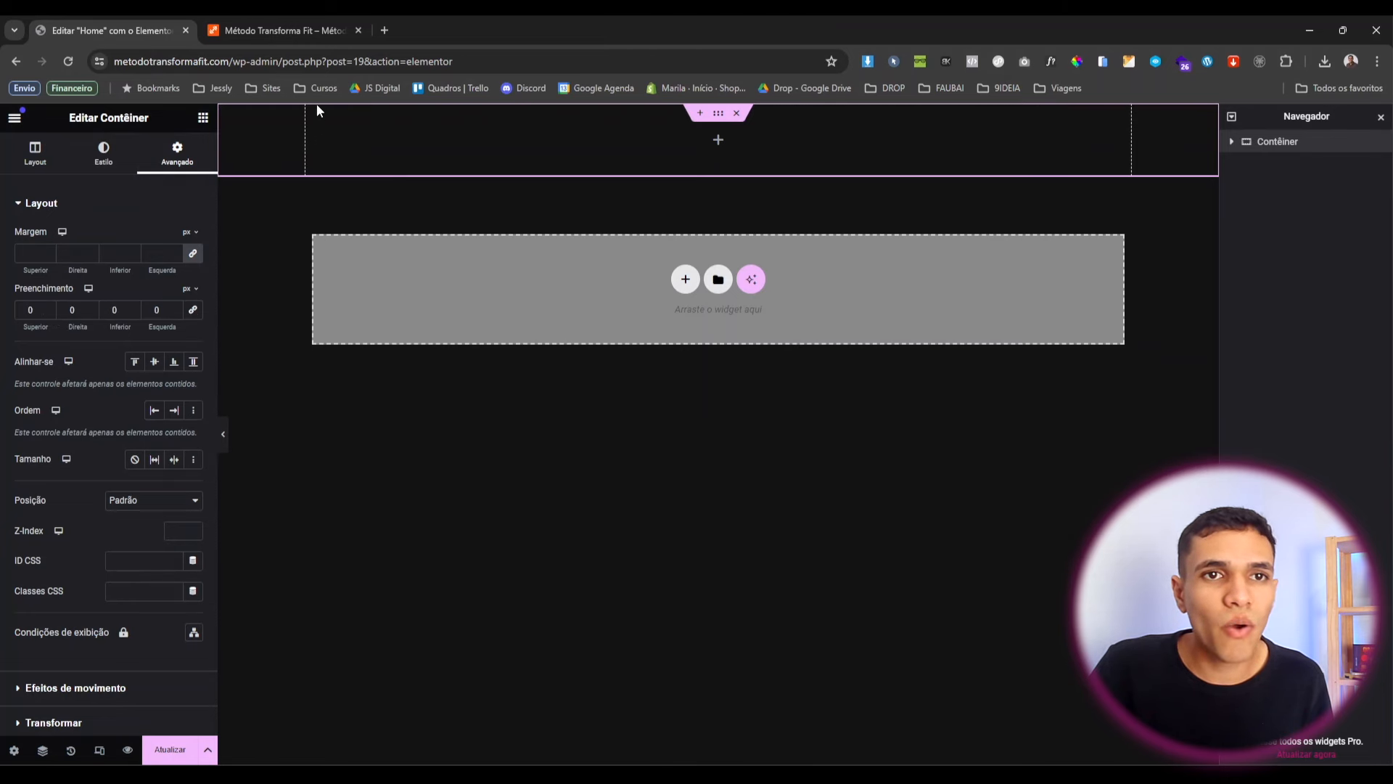
left_click(193, 253)
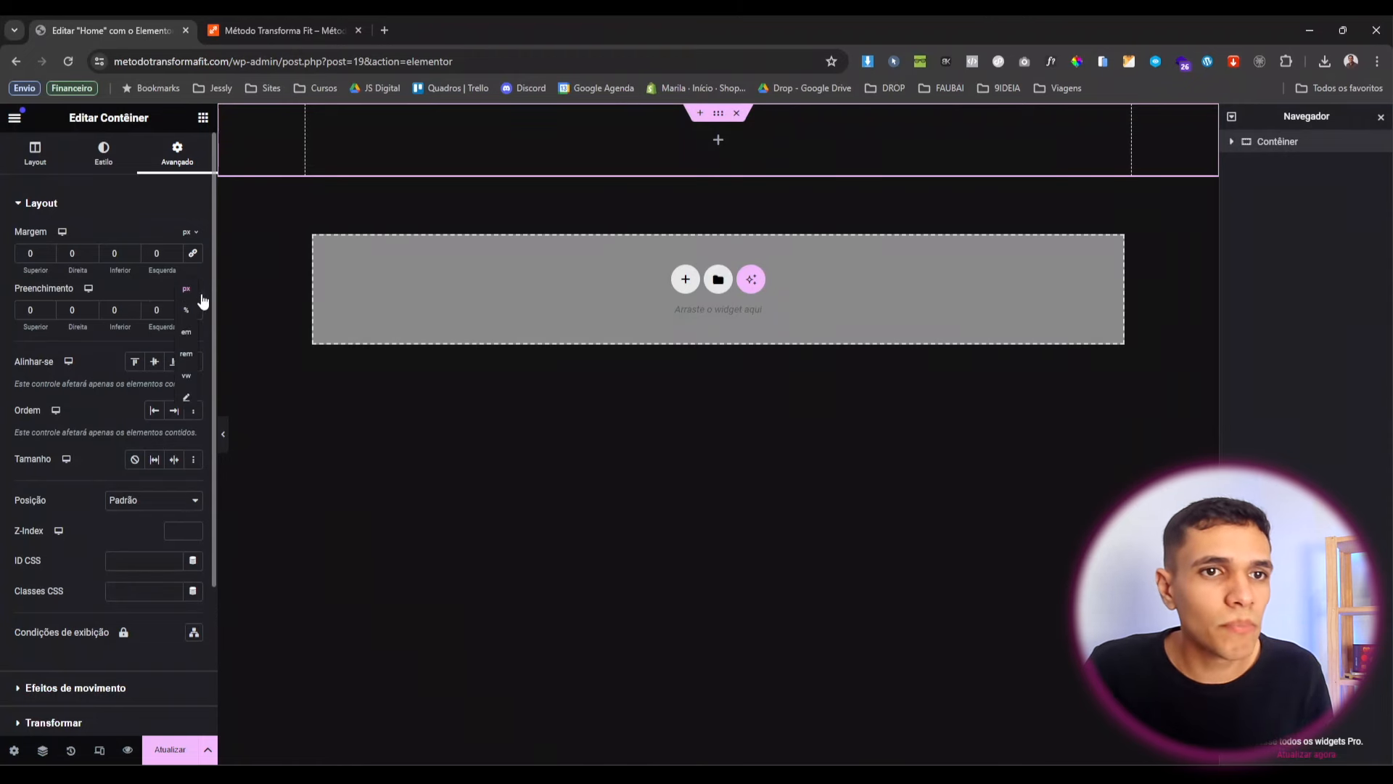
left_click(193, 312)
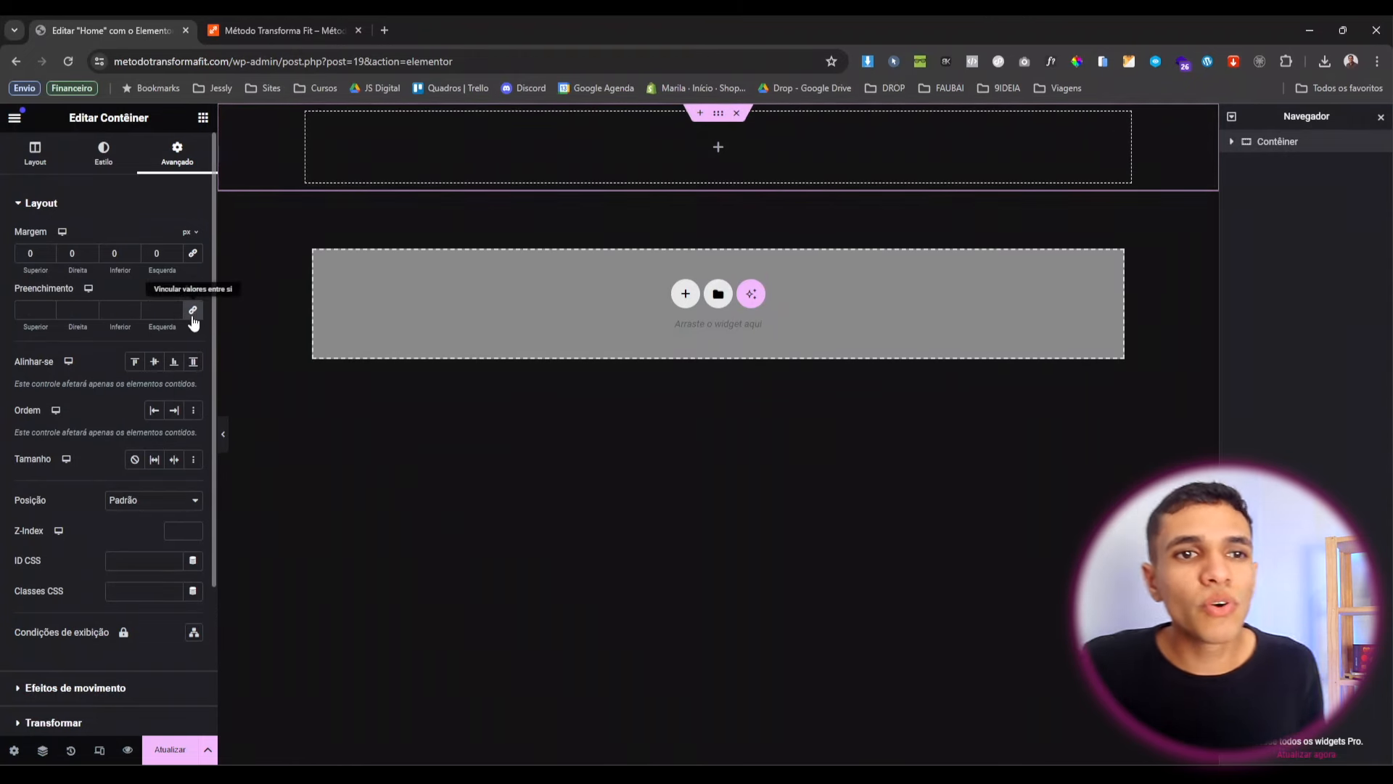
left_click(193, 311)
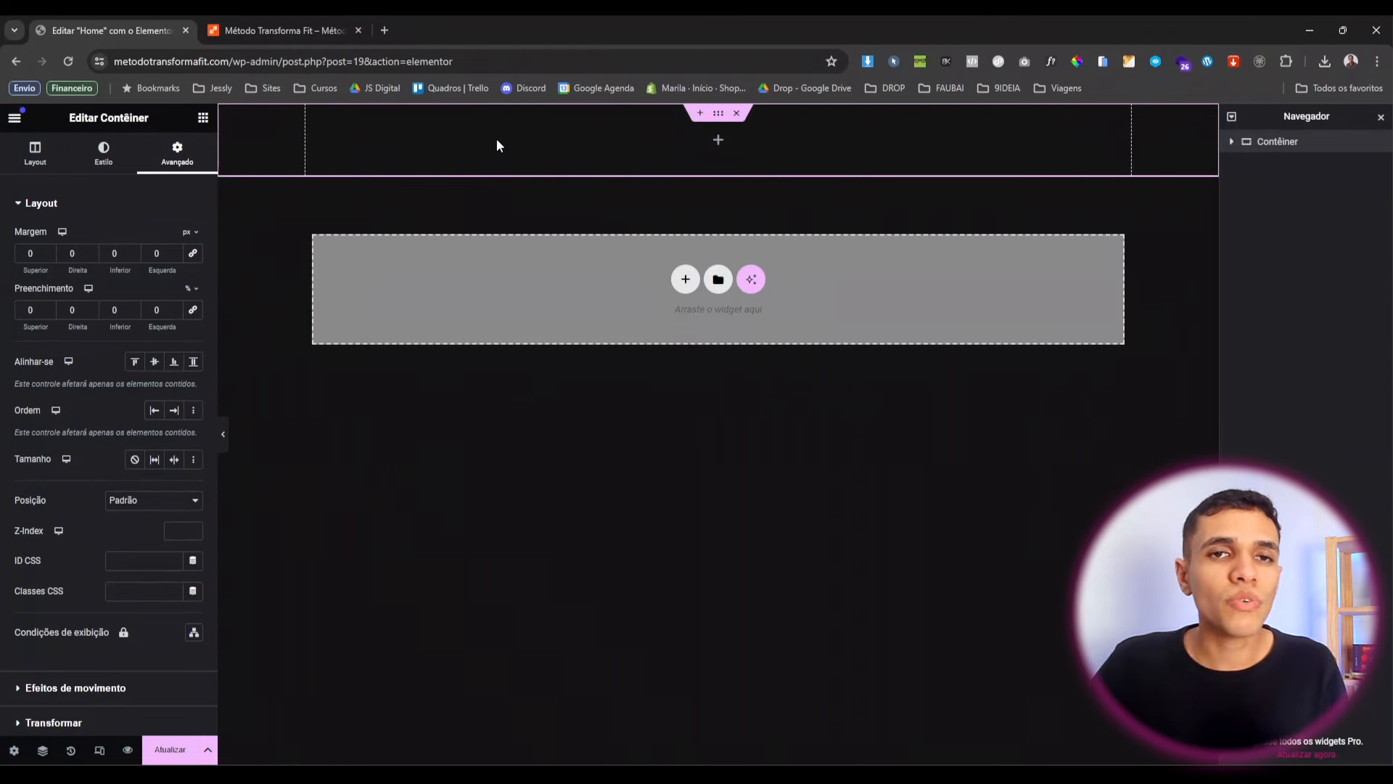
left_click(43, 306)
type("6")
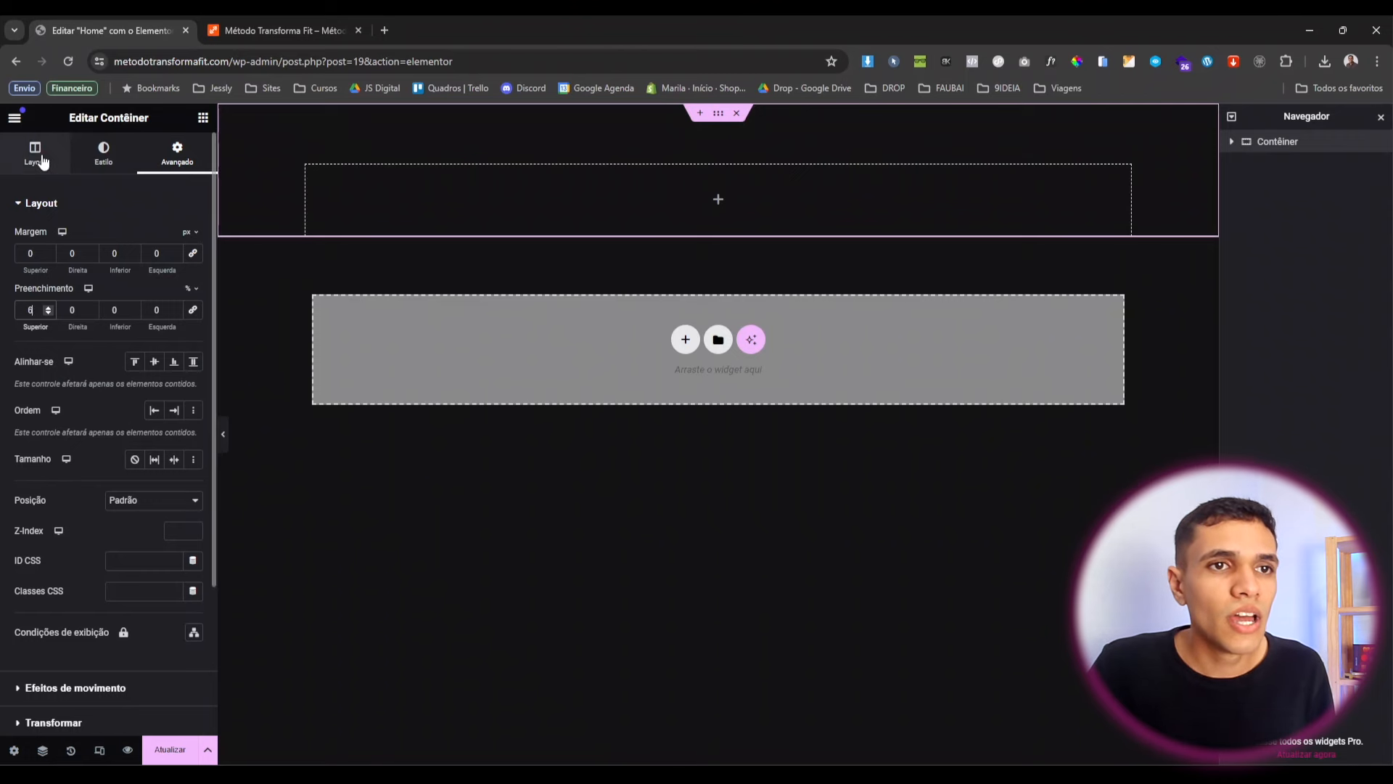
left_click(43, 161)
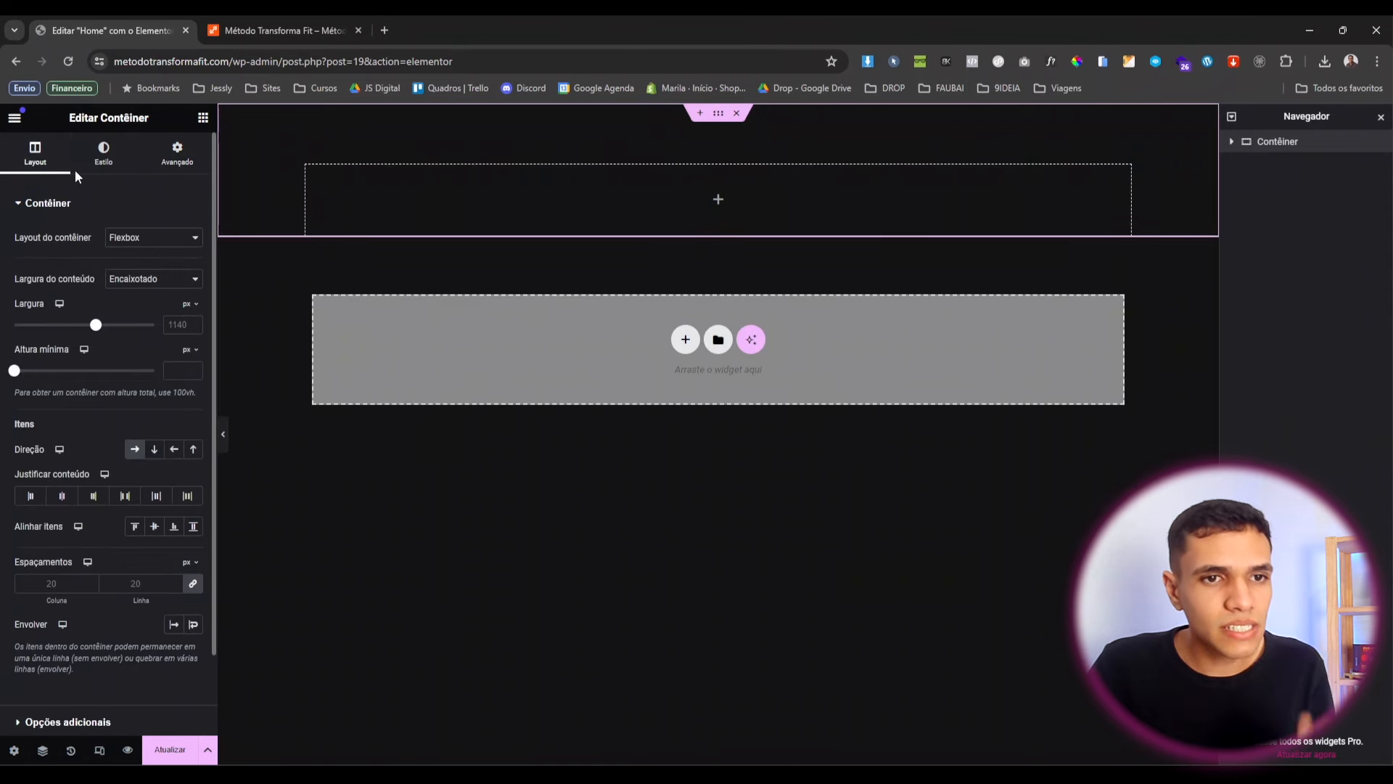
left_click(64, 497)
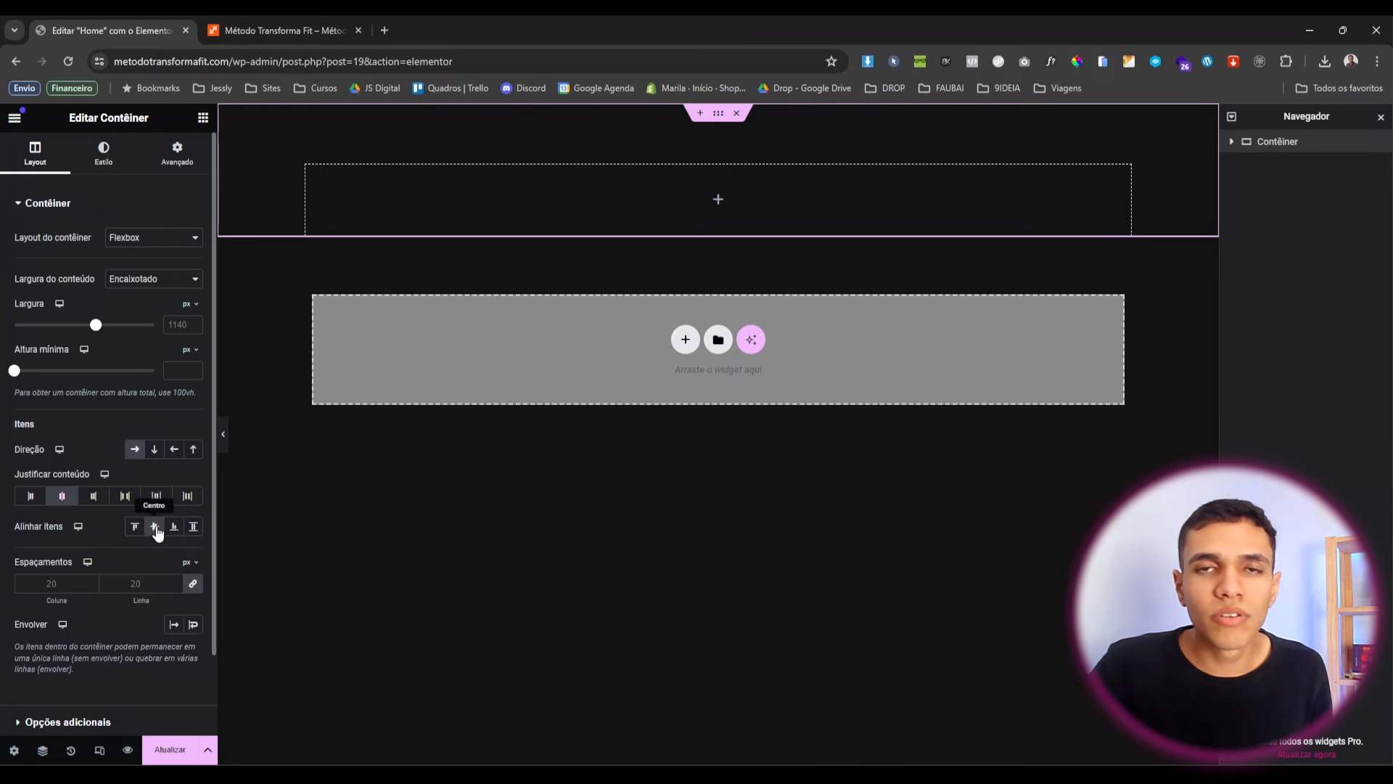
left_click(203, 117)
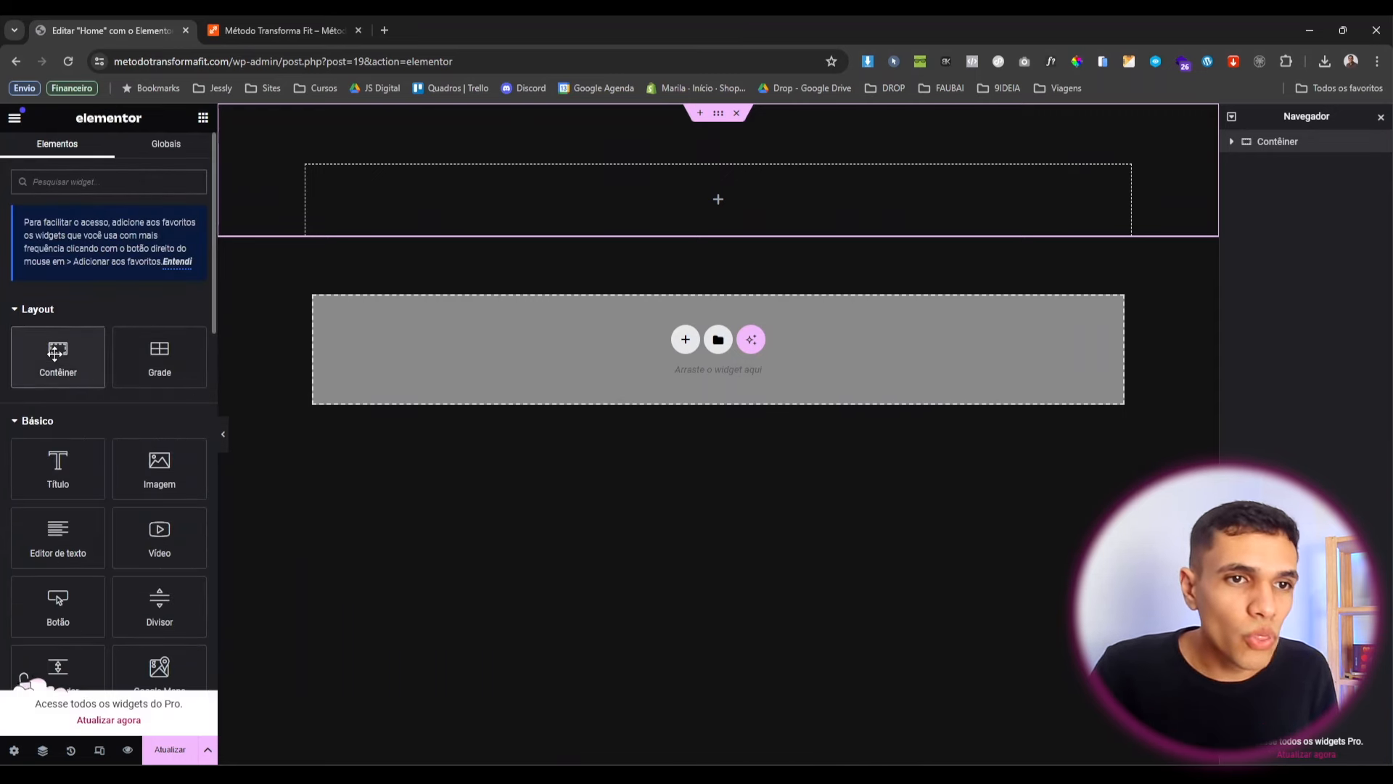
Add an inner Contêiner with Largura total content, 50% width, and 0 margin and padding.
left_click_drag(58, 352, 563, 204)
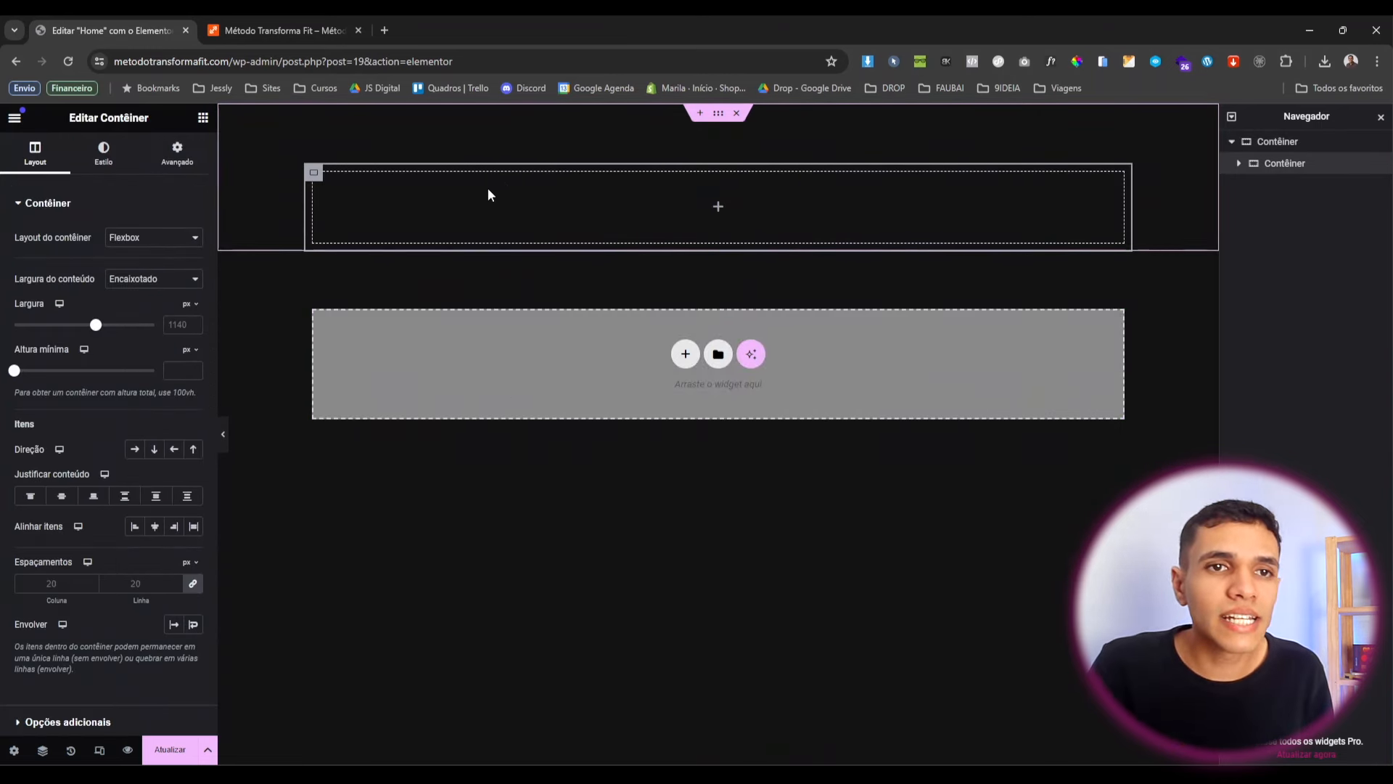
left_click(133, 281)
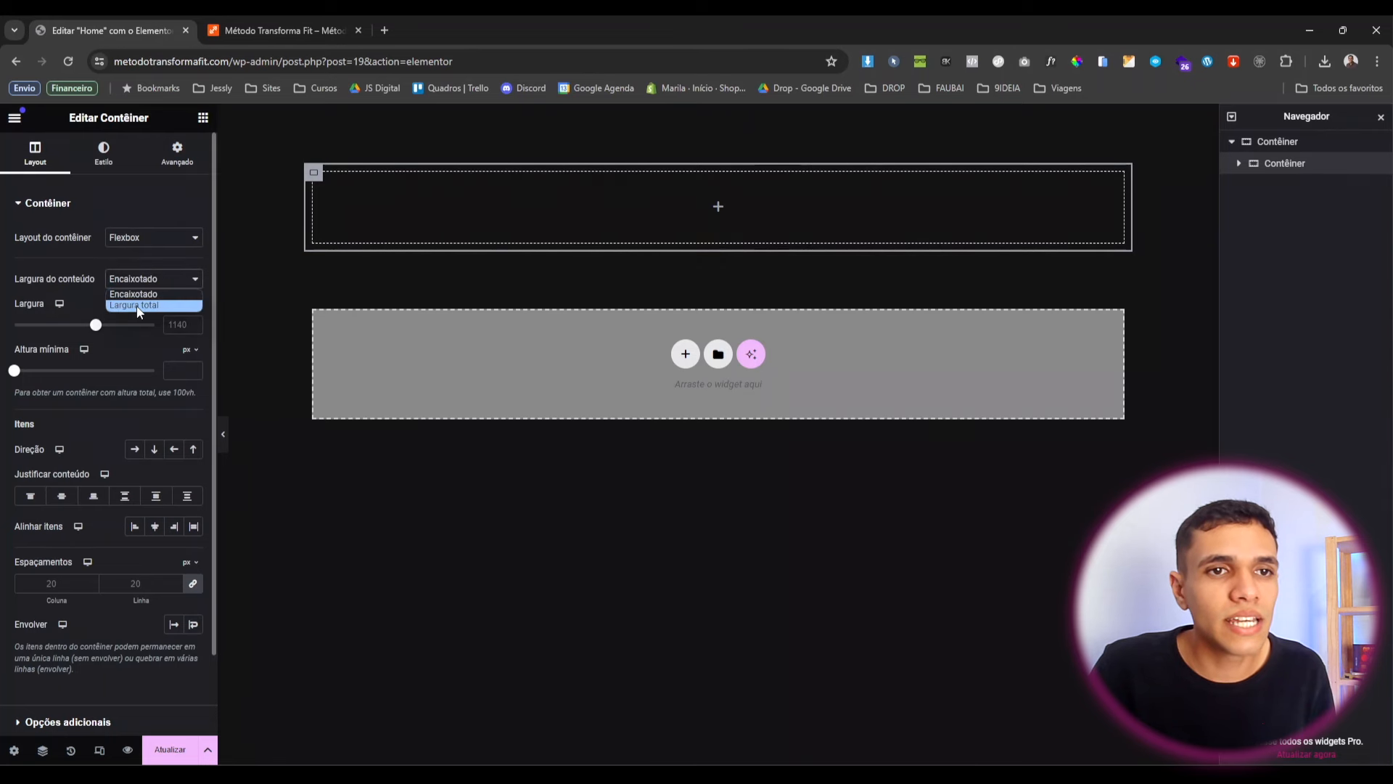
left_click(137, 306)
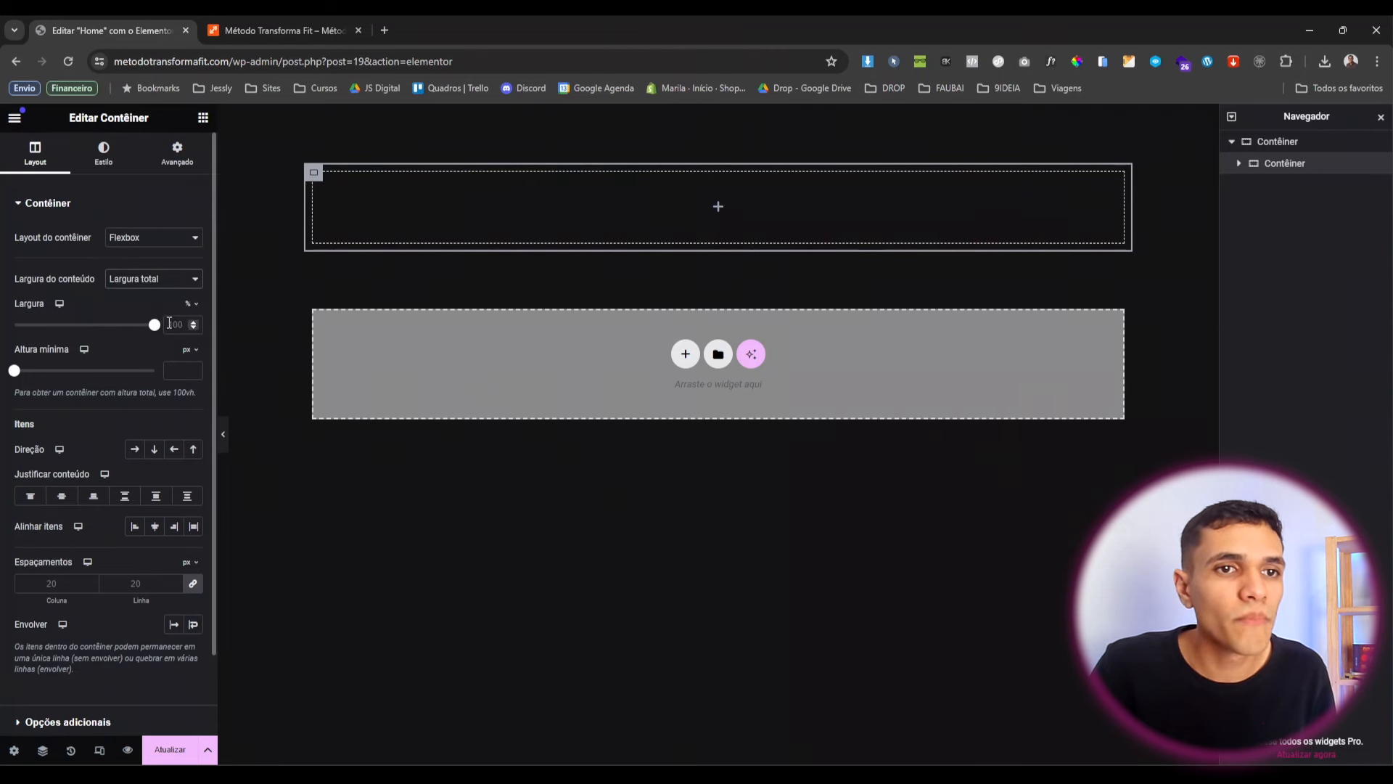
left_click_drag(154, 324, 82, 324)
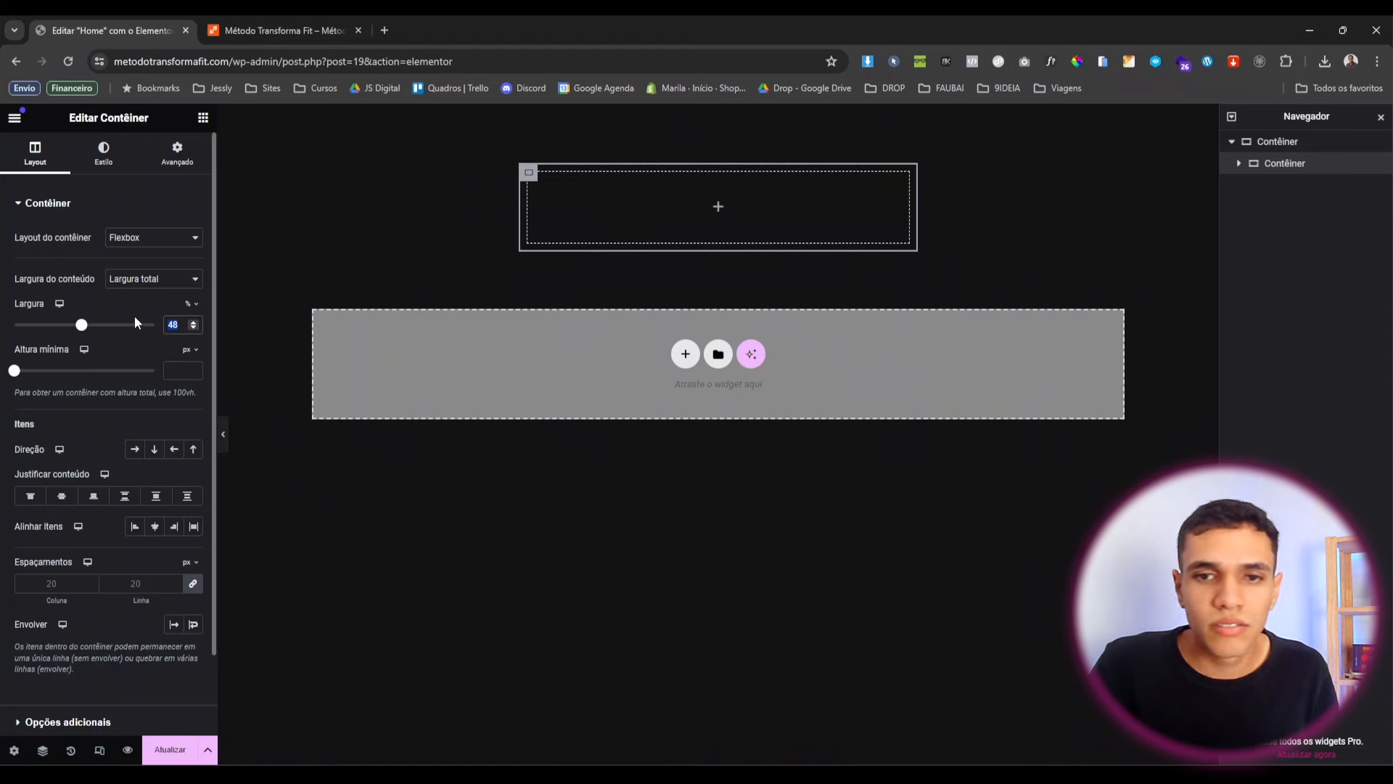
type("50")
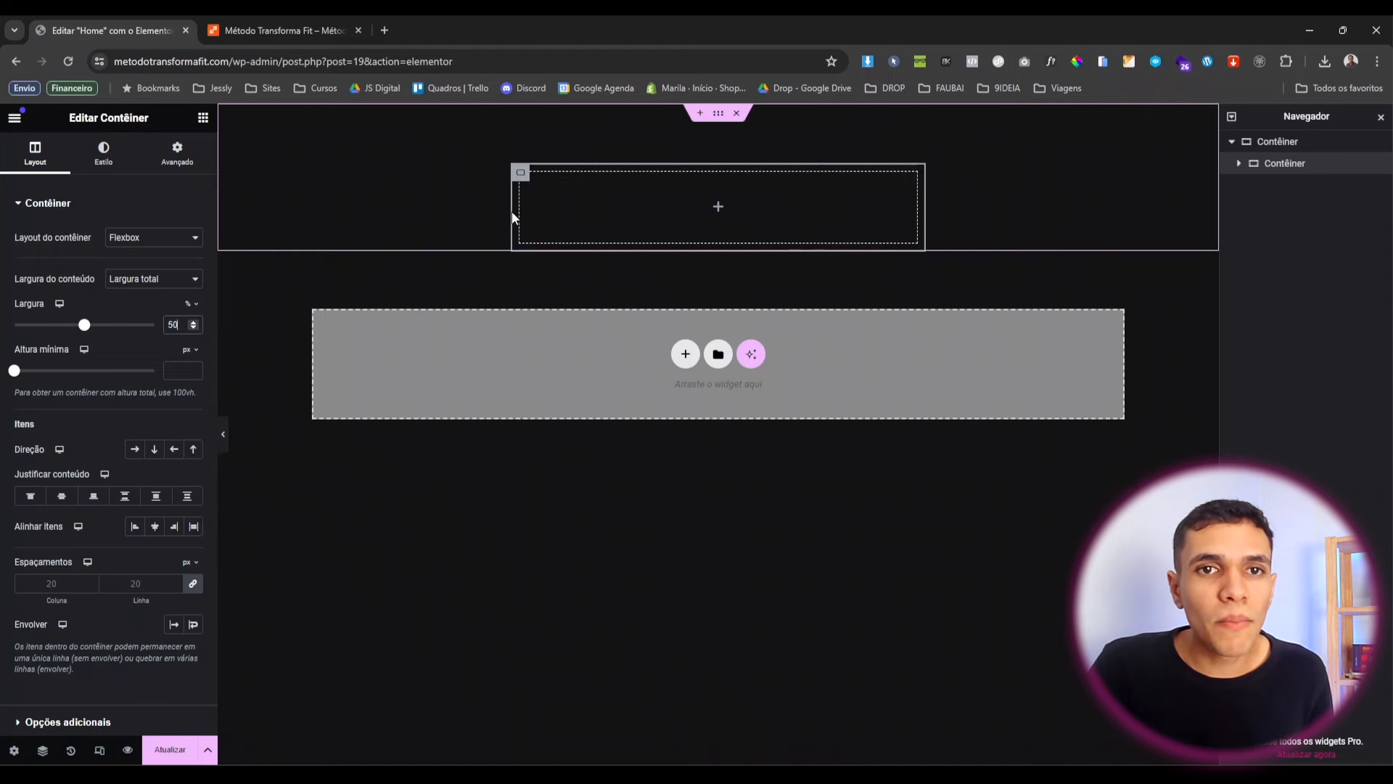
left_click(178, 154)
left_click(198, 312)
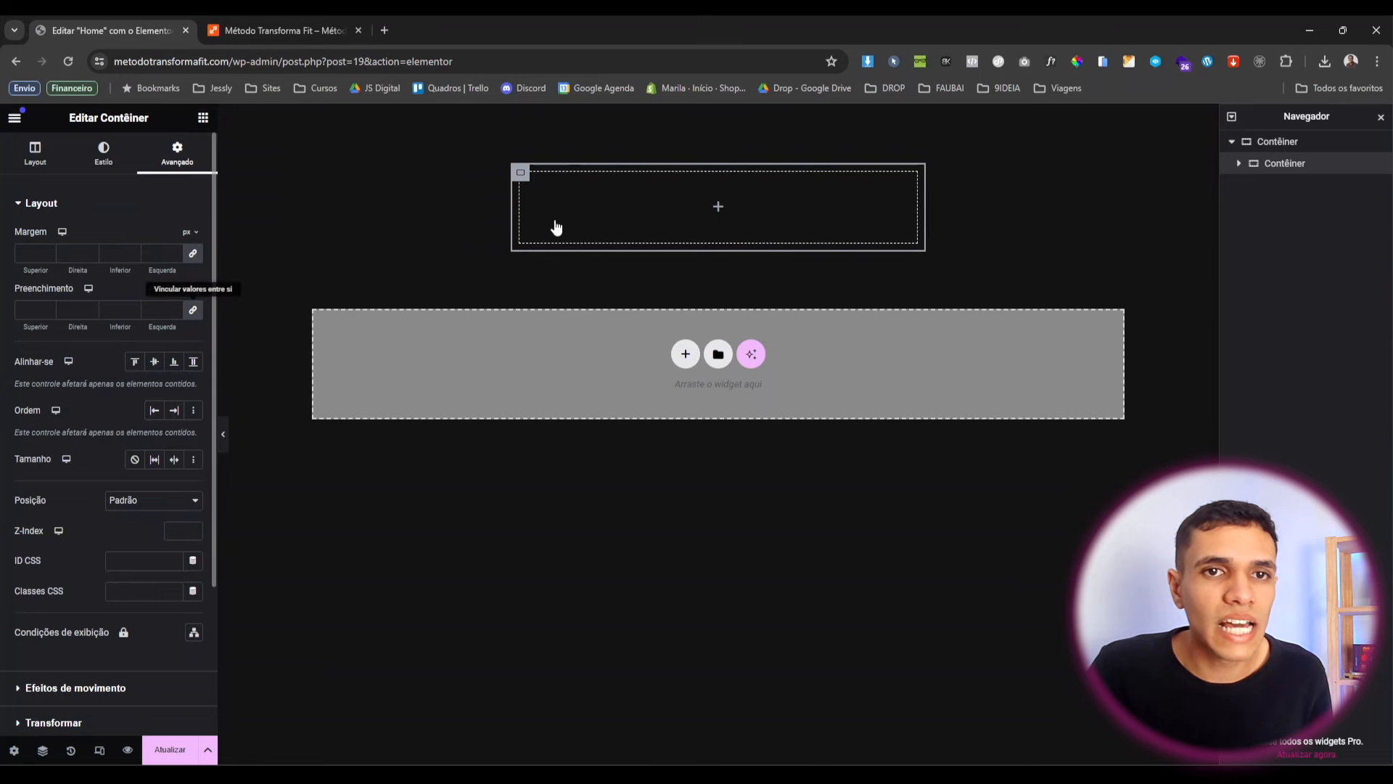
left_click(195, 255)
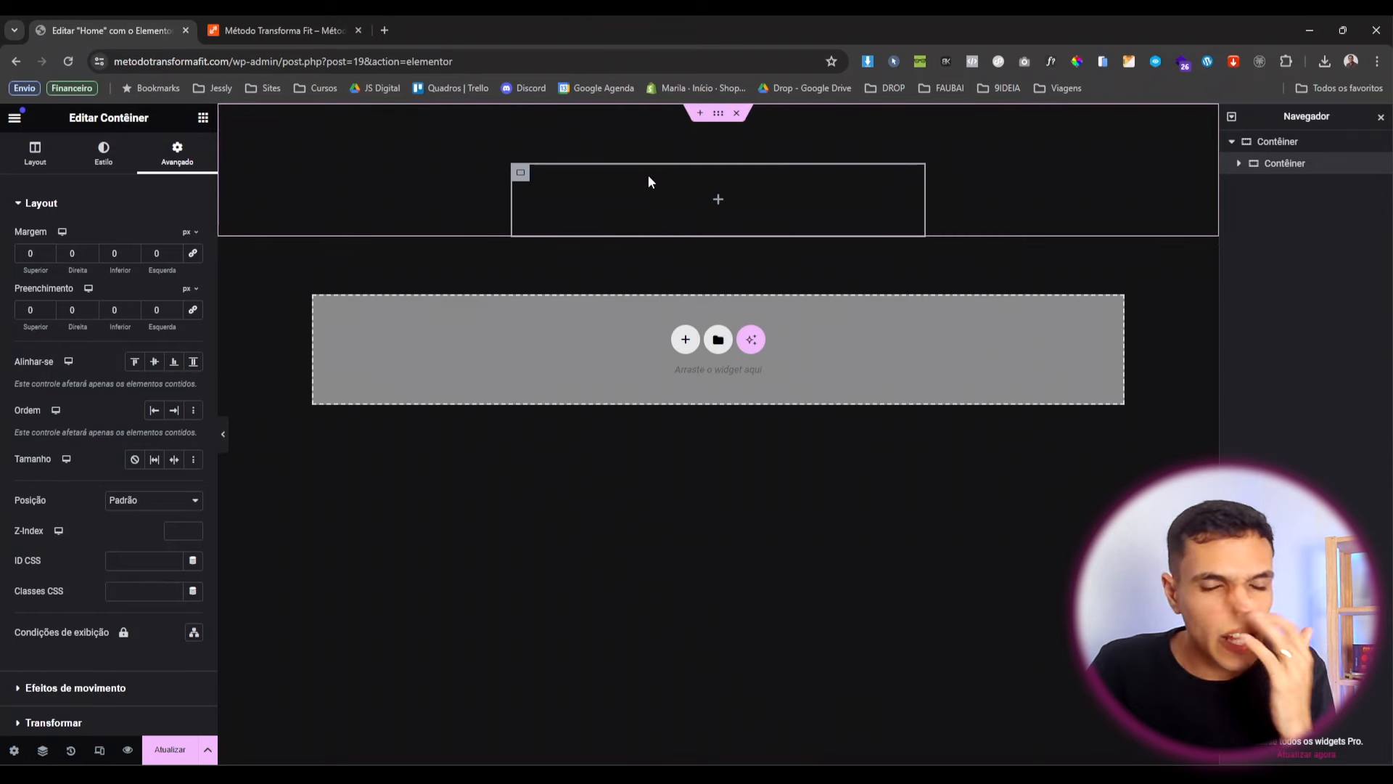
Add Título, Editor de texto and Botão widgets to the inner container, plus an Imagem above the heading.
left_click(203, 120)
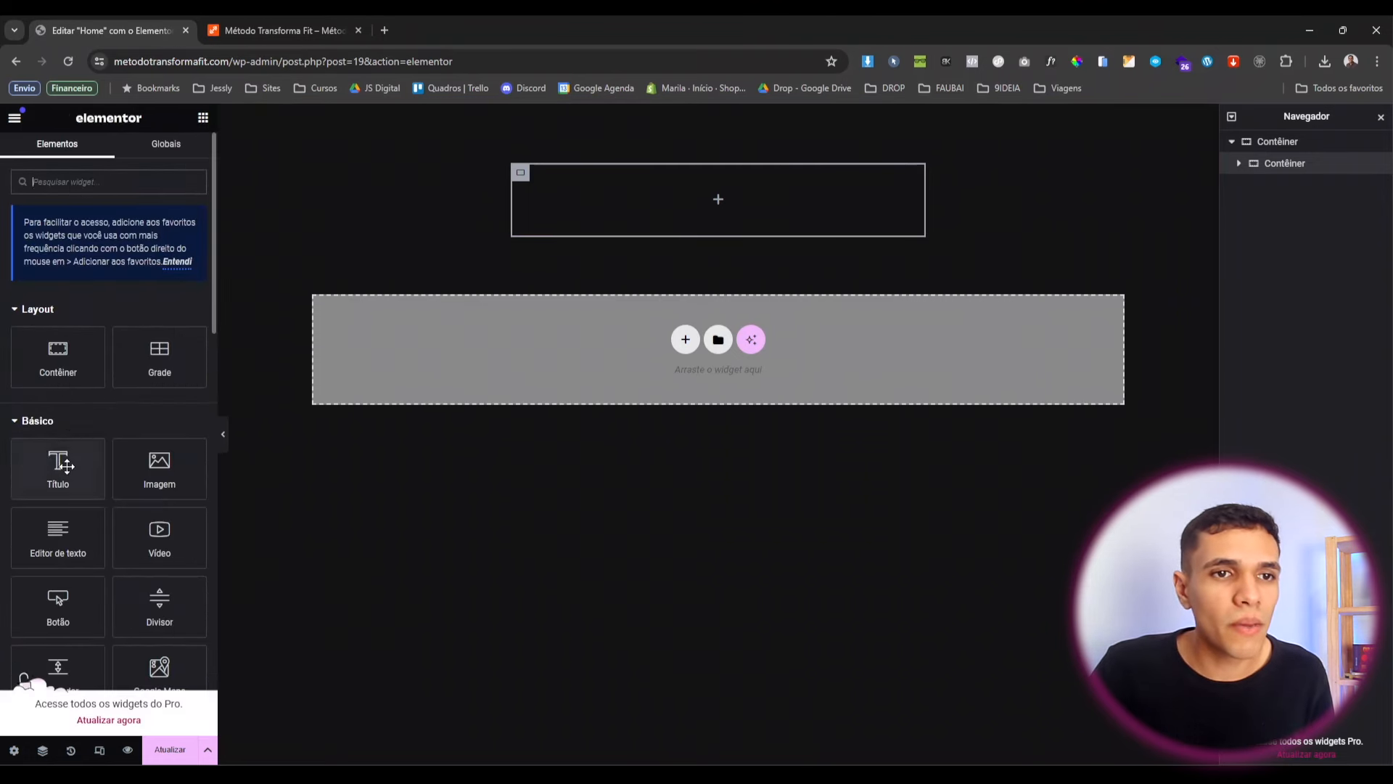
left_click_drag(63, 471, 569, 218)
left_click(203, 117)
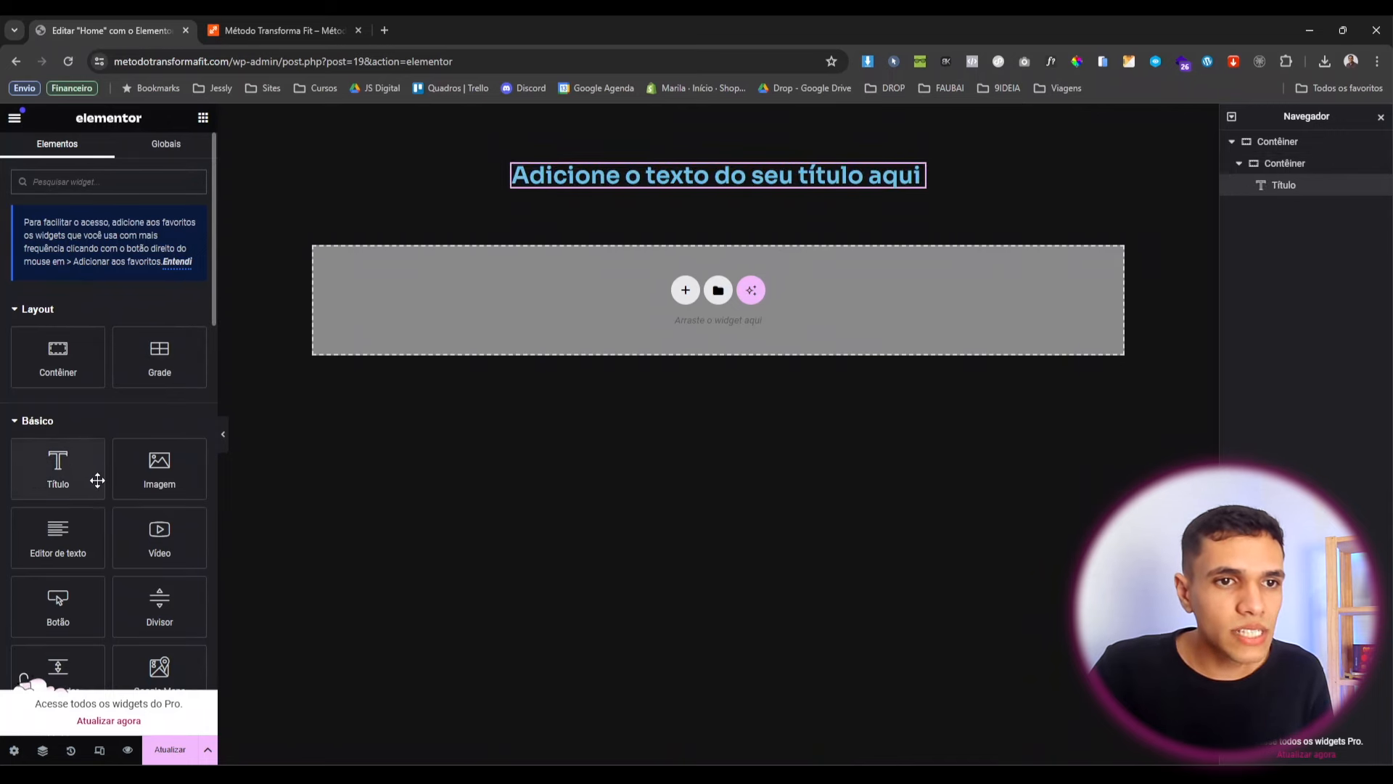
left_click_drag(53, 550, 669, 179)
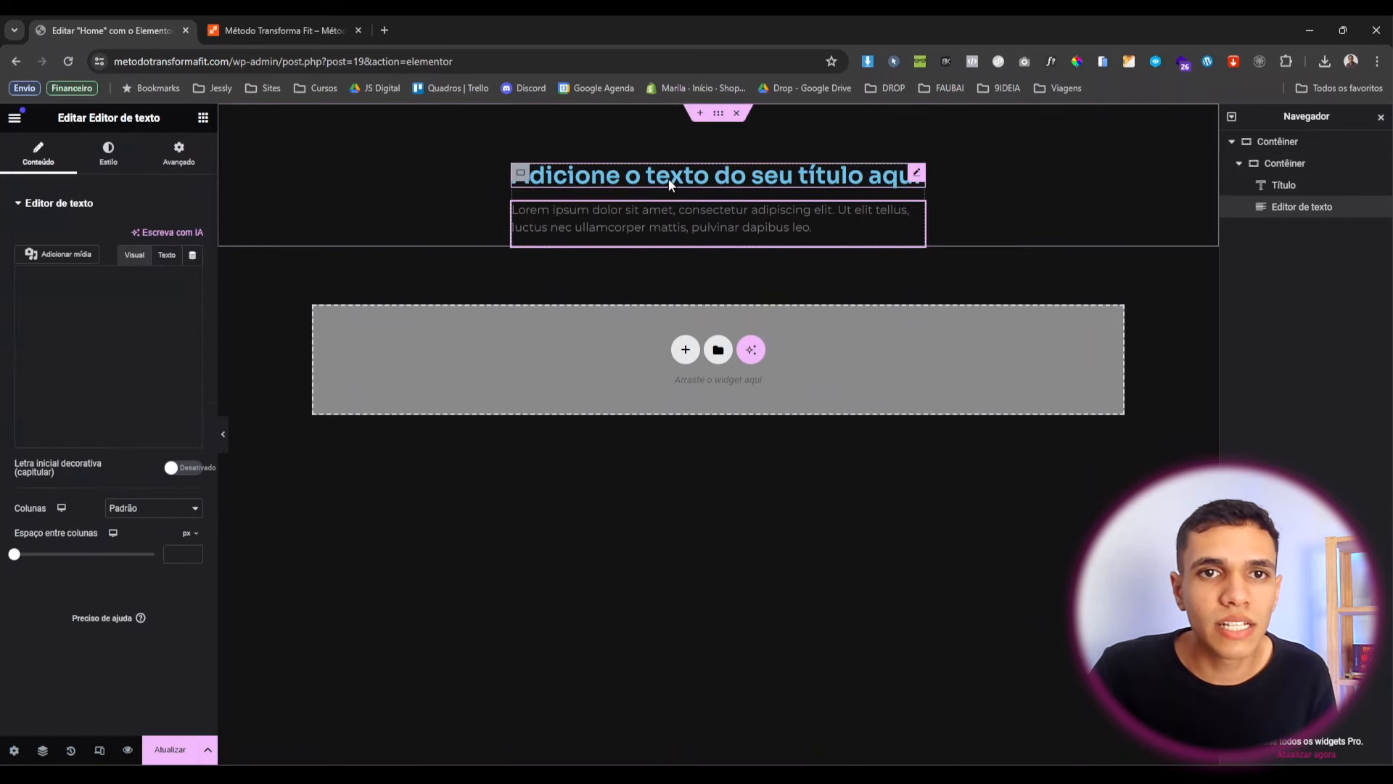
left_click(204, 120)
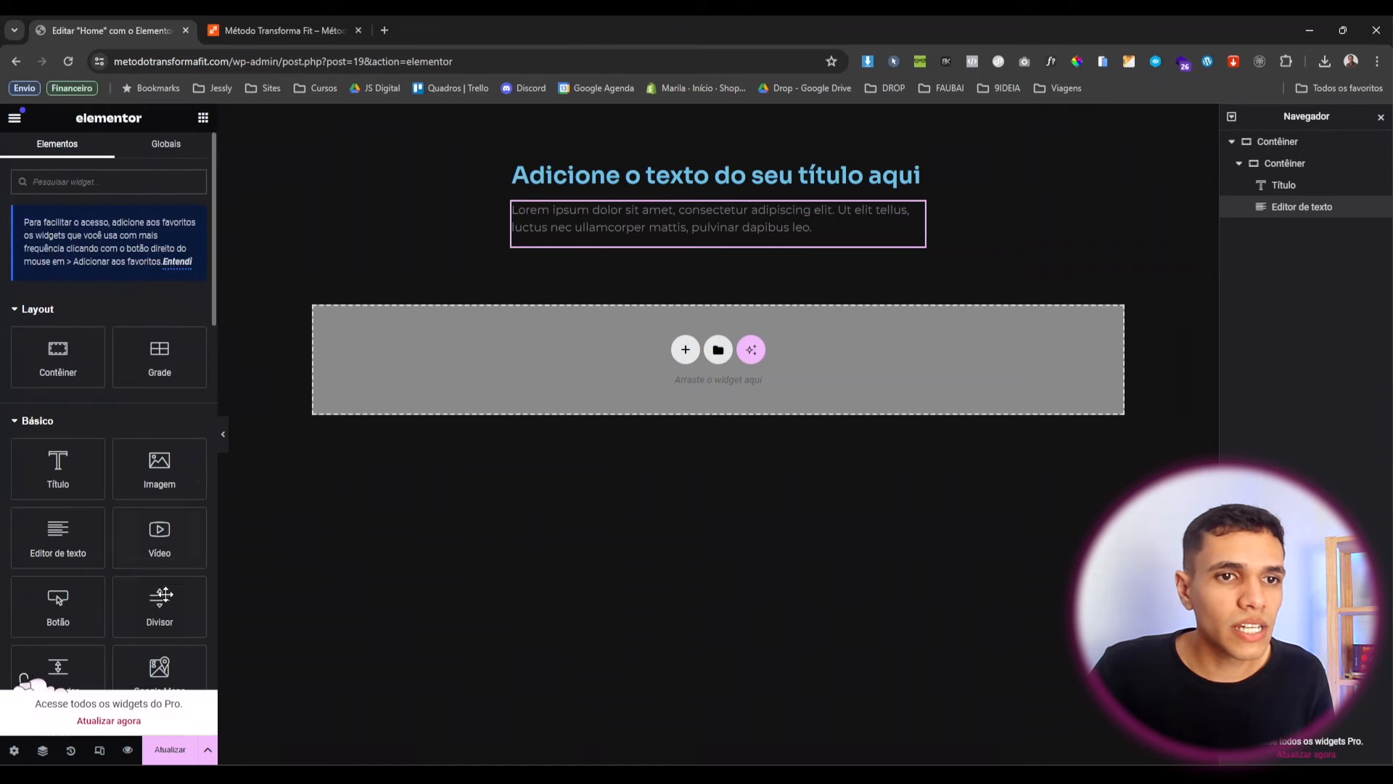
left_click_drag(66, 616, 624, 236)
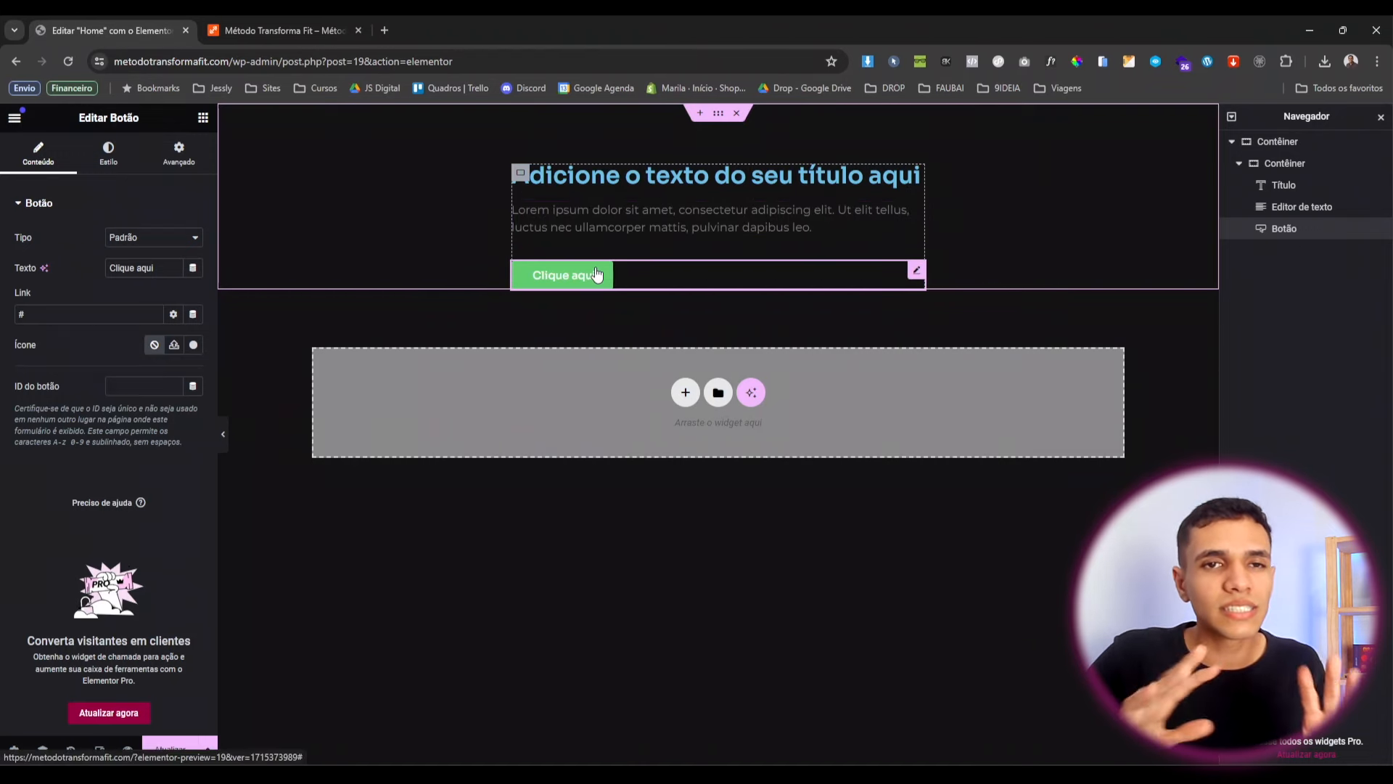
left_click(204, 118)
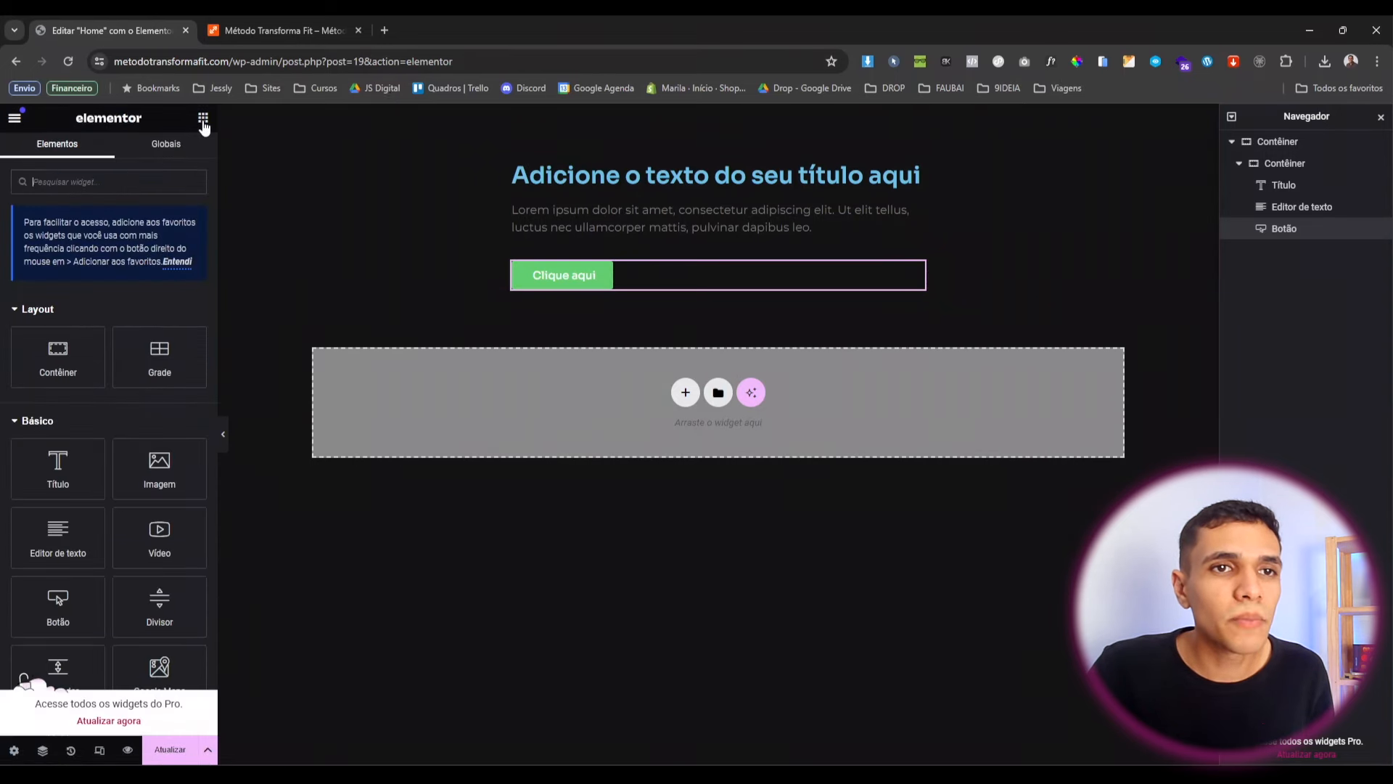
left_click_drag(160, 475, 572, 168)
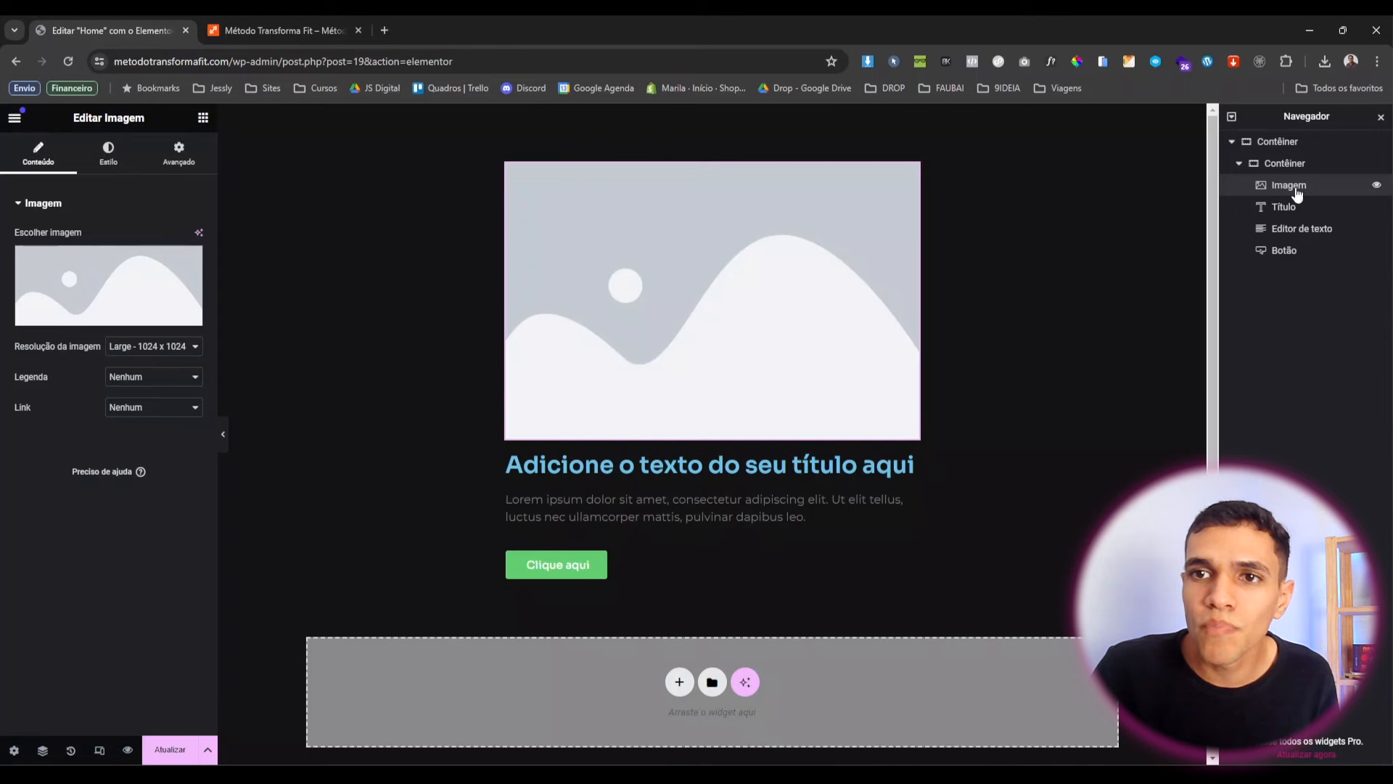
In the Navigator, drag Imagem into the outer Contêiner and place the text column above it.
left_click_drag(1296, 189, 1309, 161)
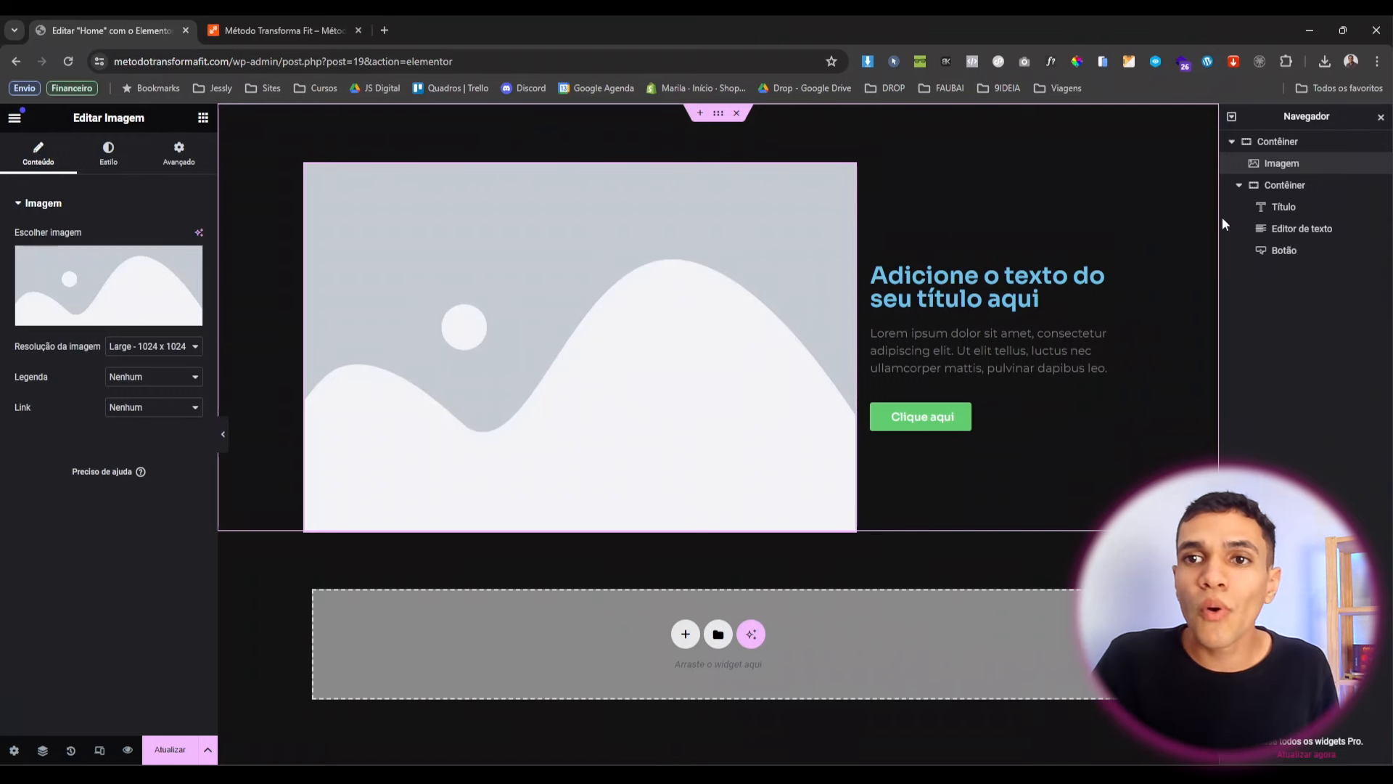
left_click(1276, 142)
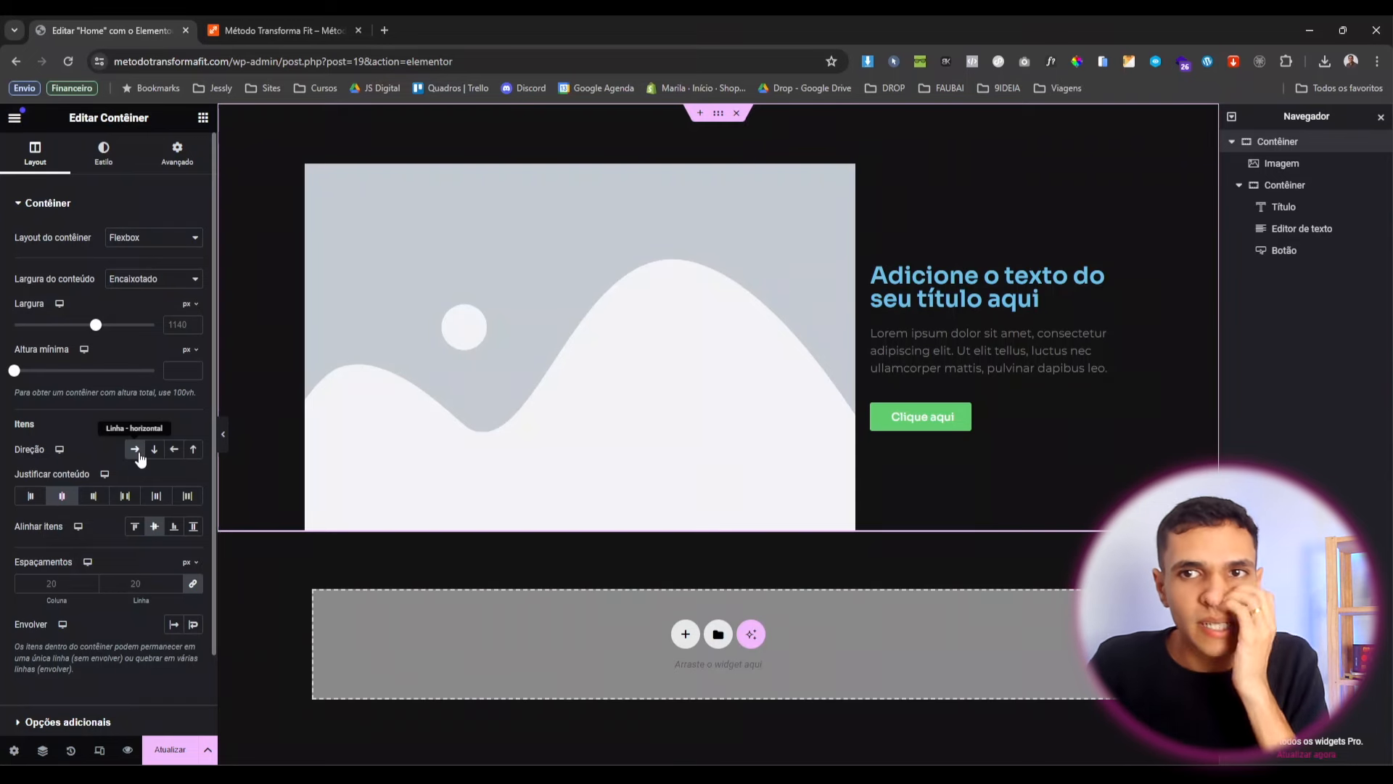
left_click(1284, 185)
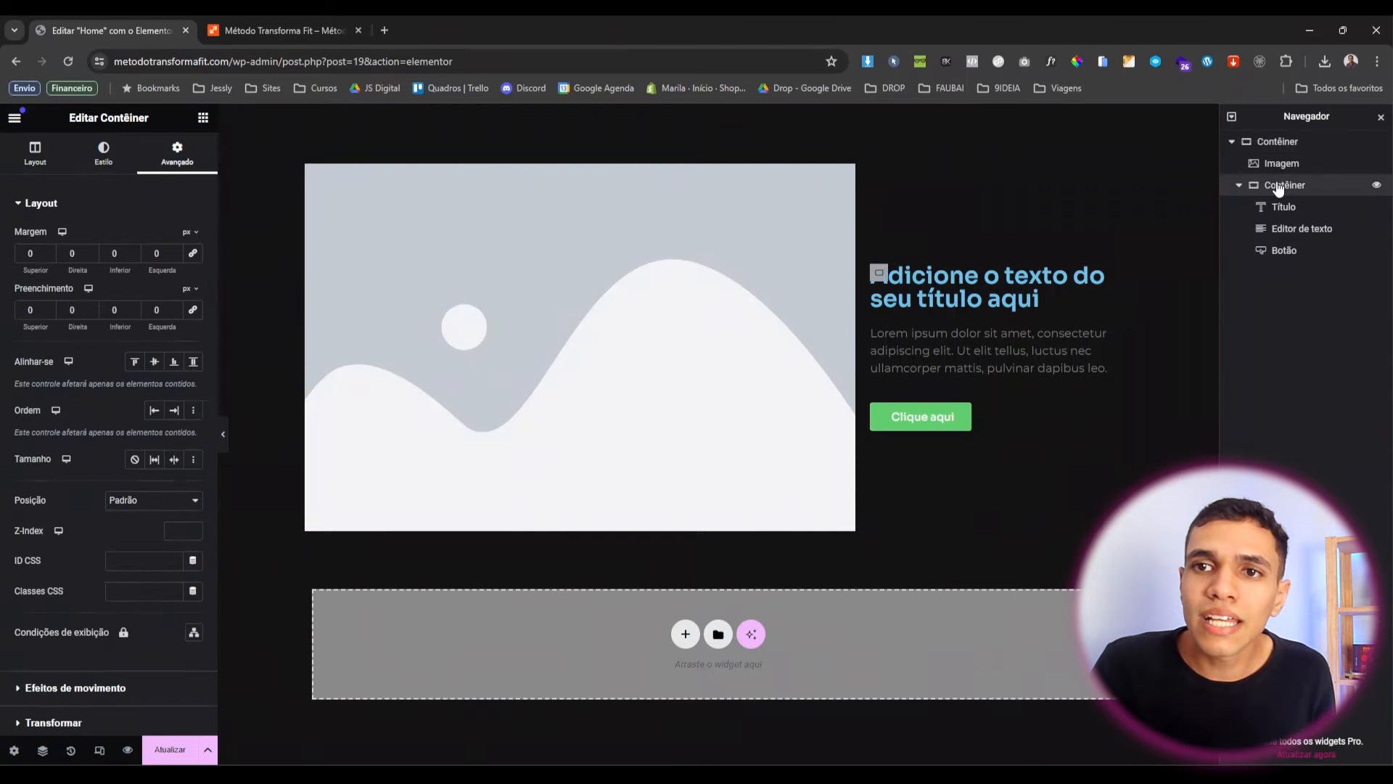
left_click(1238, 185)
left_click_drag(1293, 187, 1293, 155)
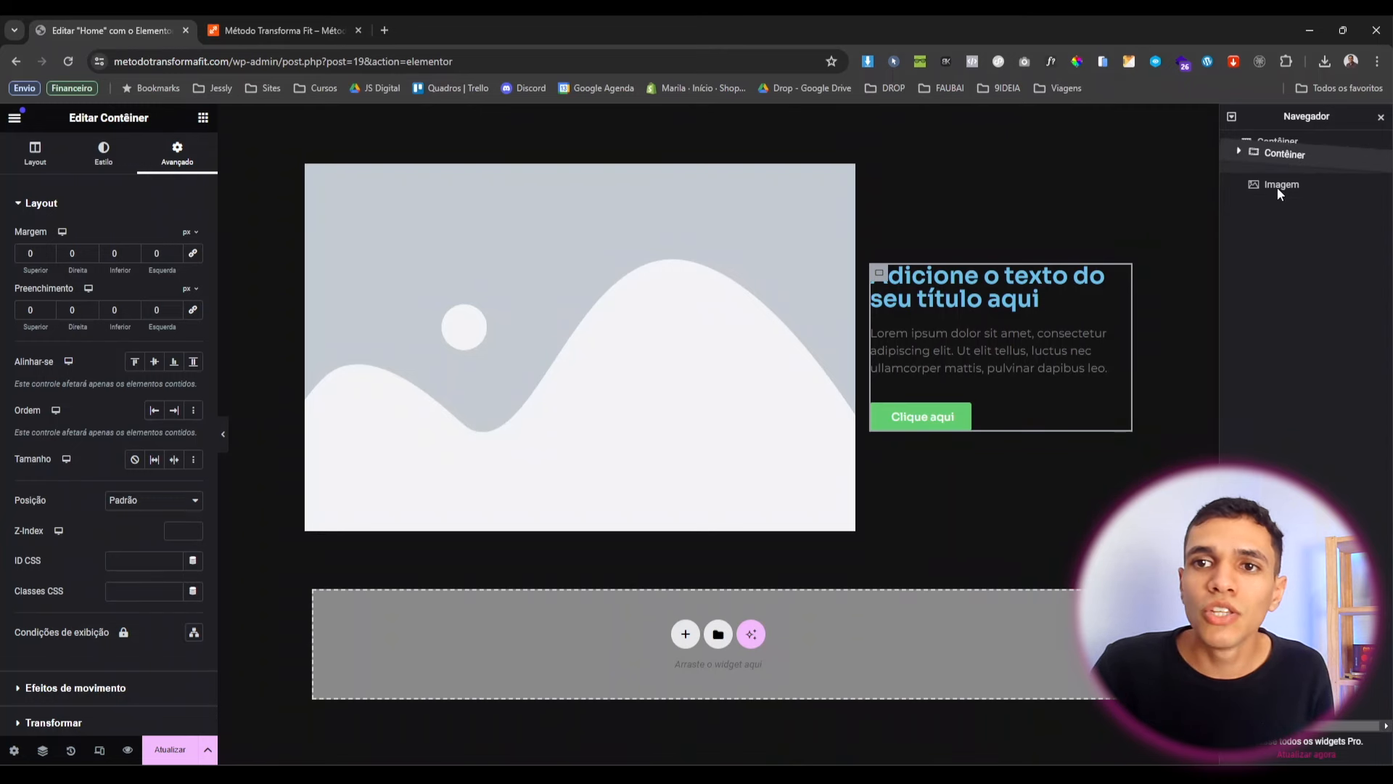
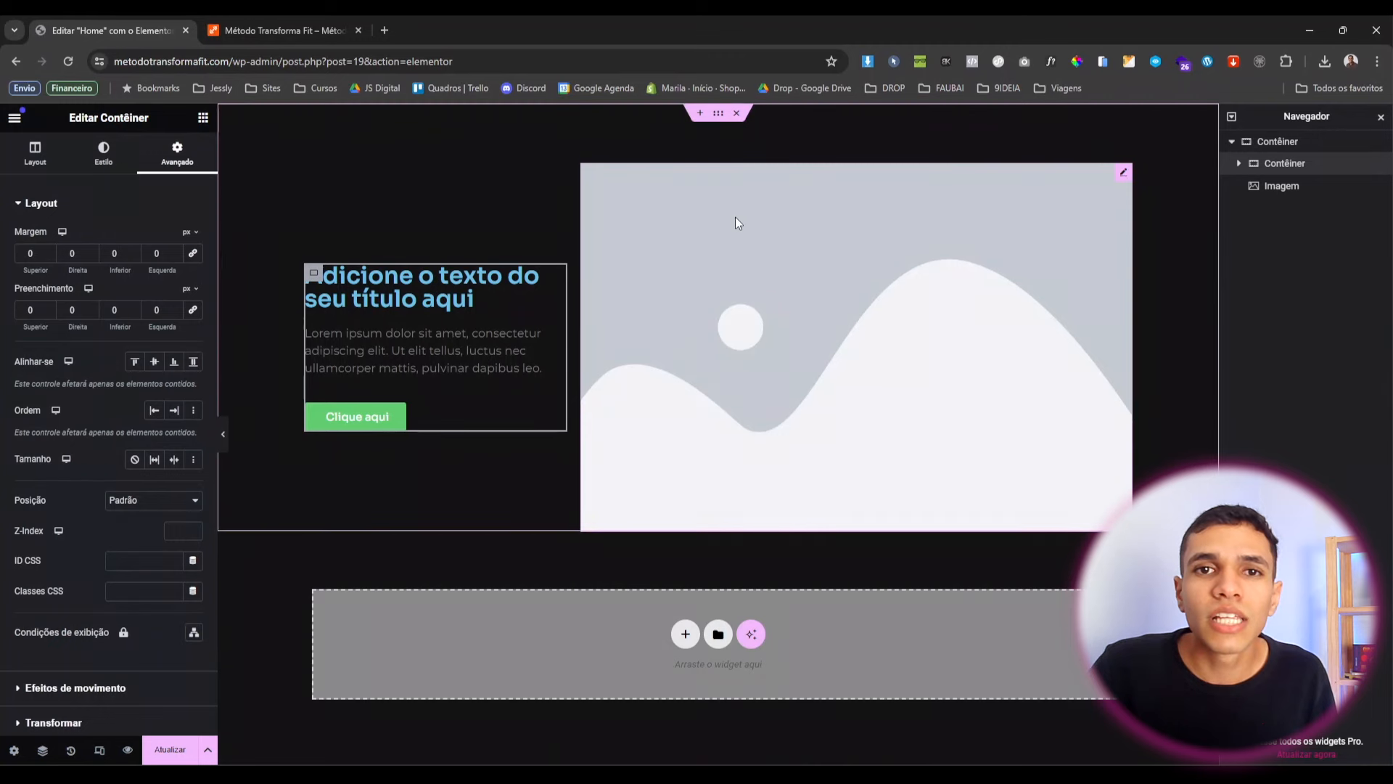
Switch the outer hero container's background to Apresentação de slides and start adding images.
left_click(785, 124)
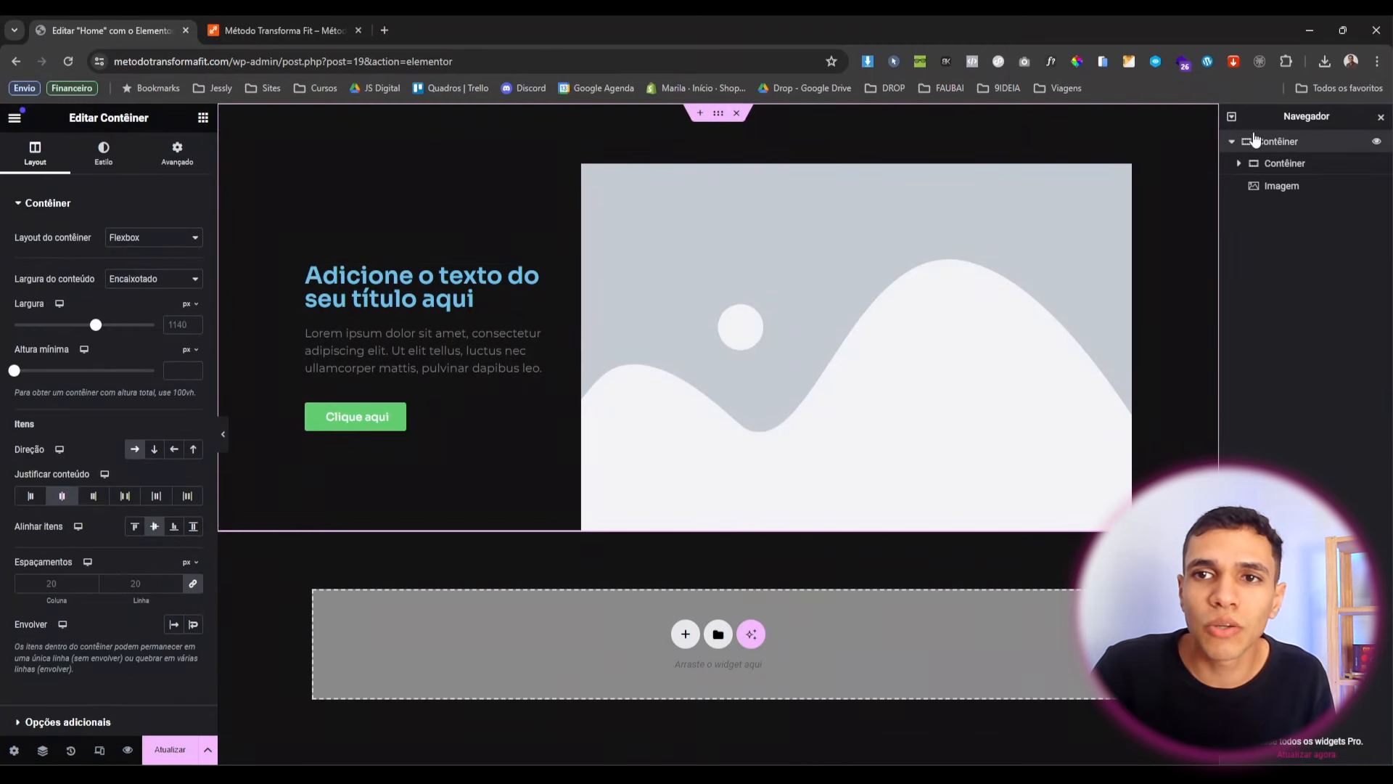
left_click(105, 151)
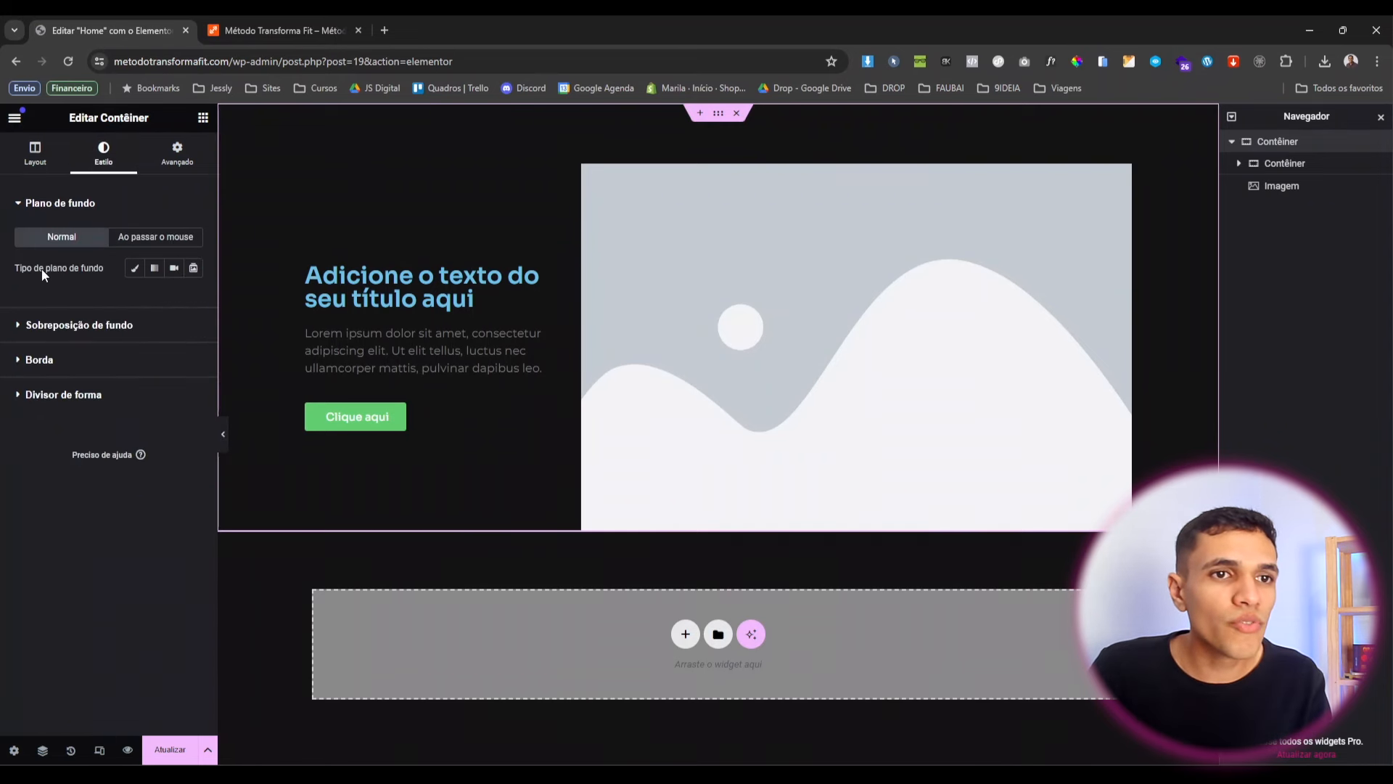
left_click(136, 268)
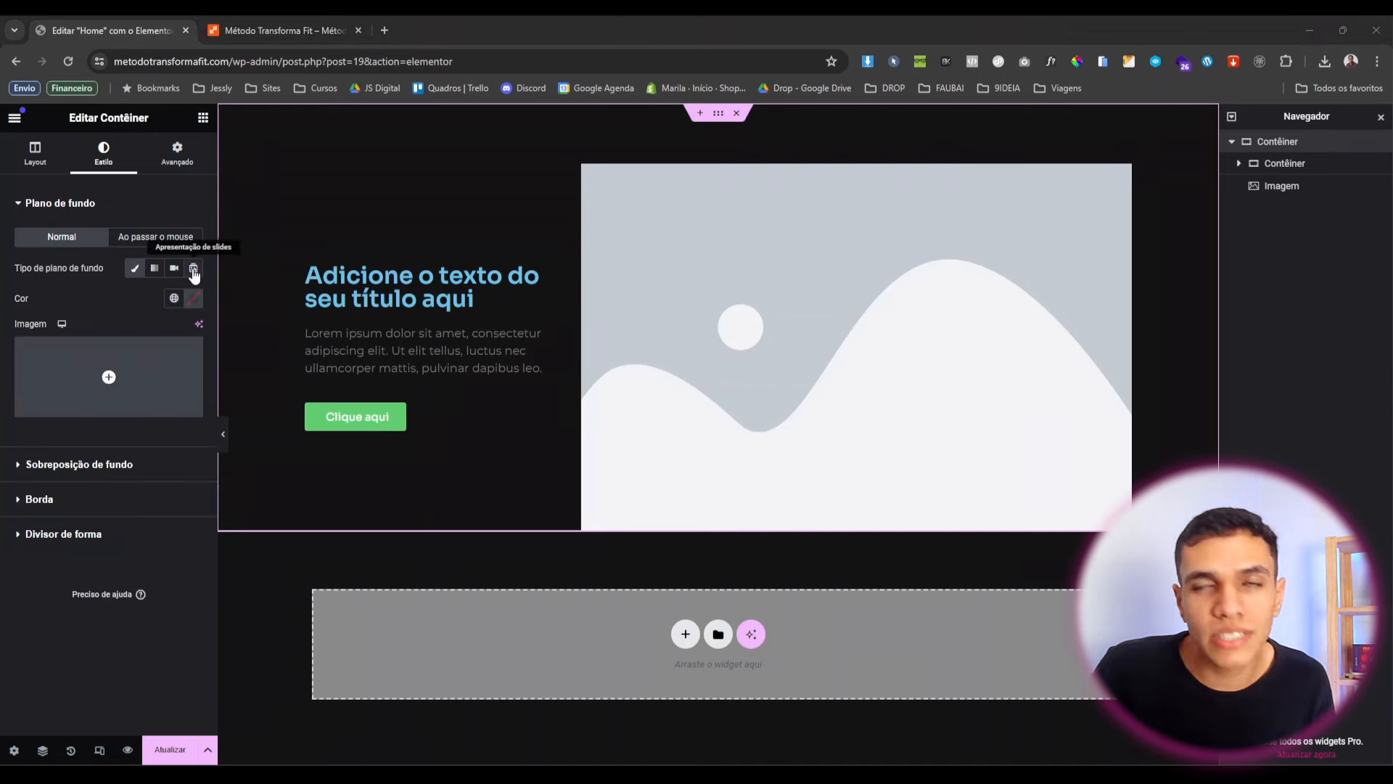
left_click(193, 270)
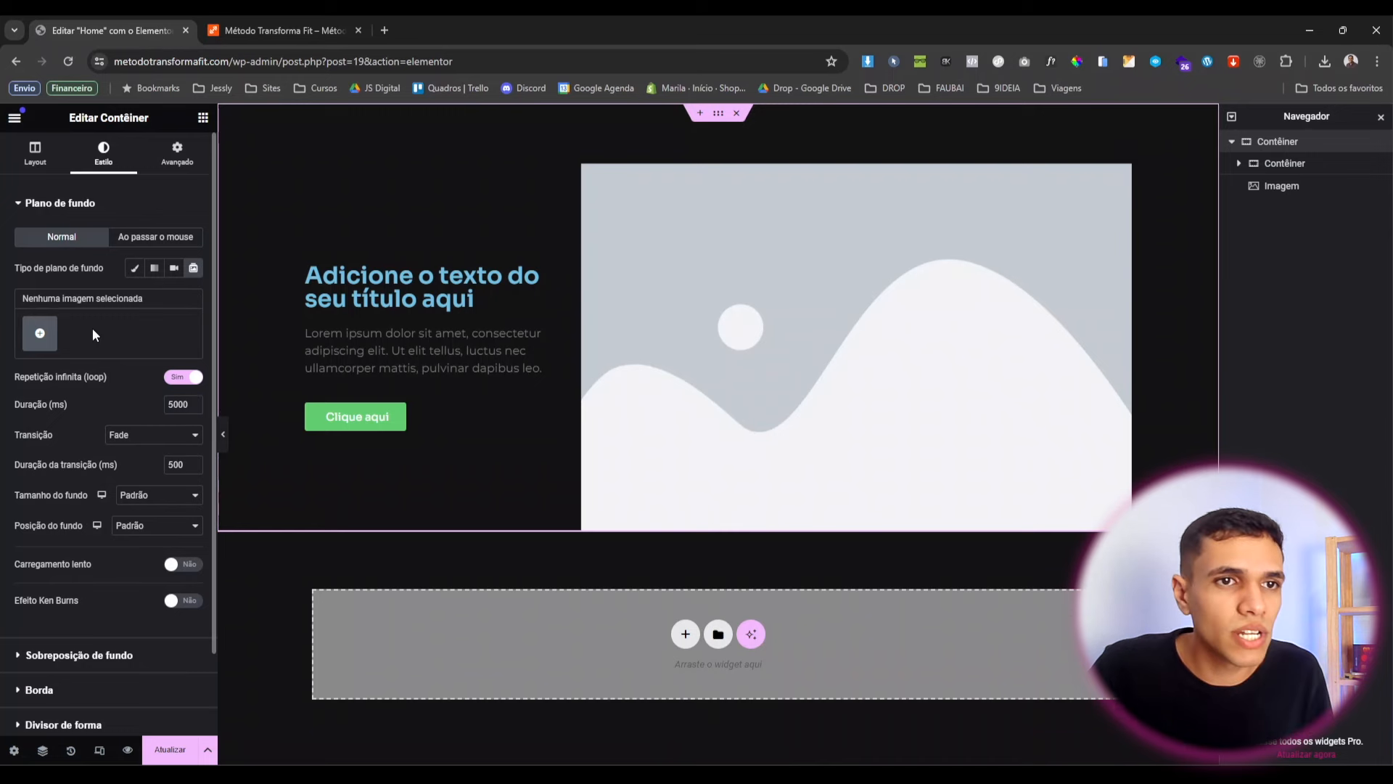
left_click(41, 333)
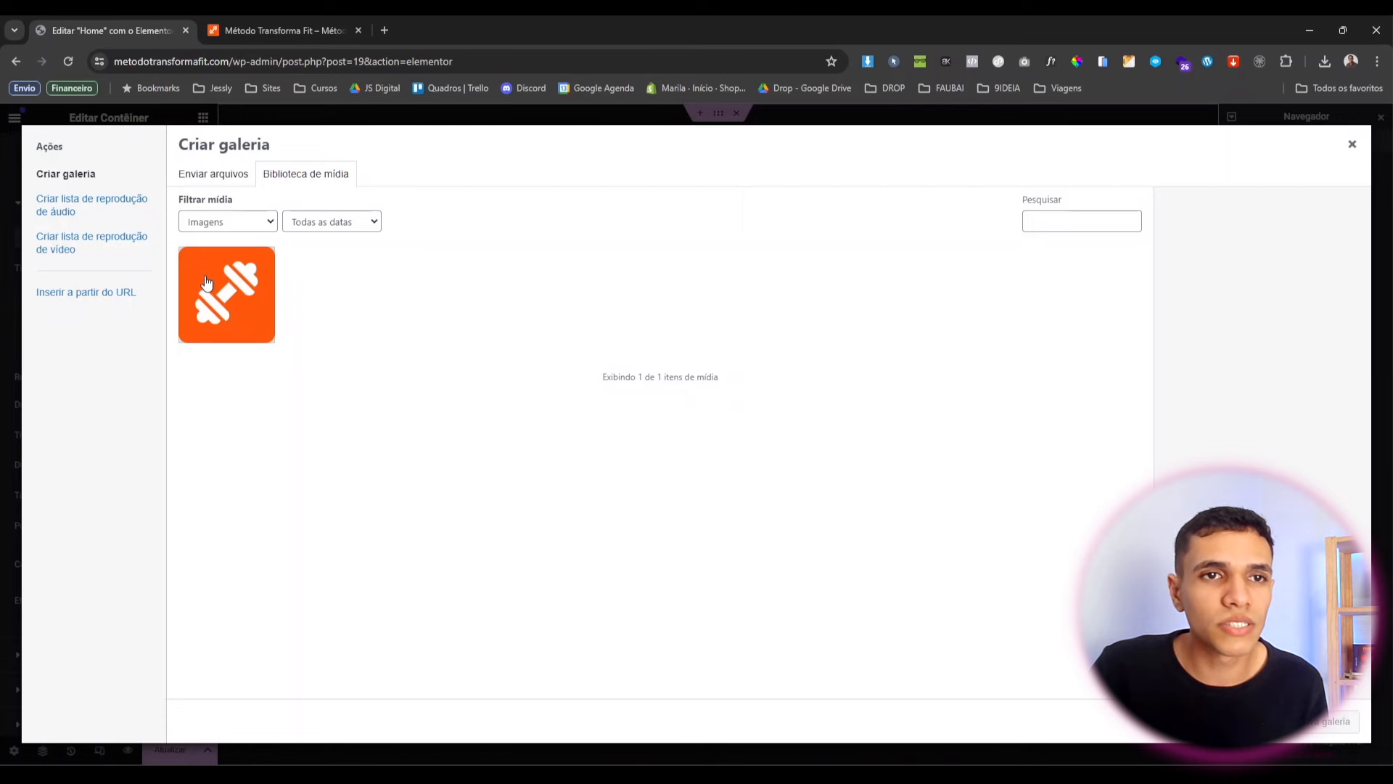
Upload all the images from the computer's folder to the media library.
left_click(210, 176)
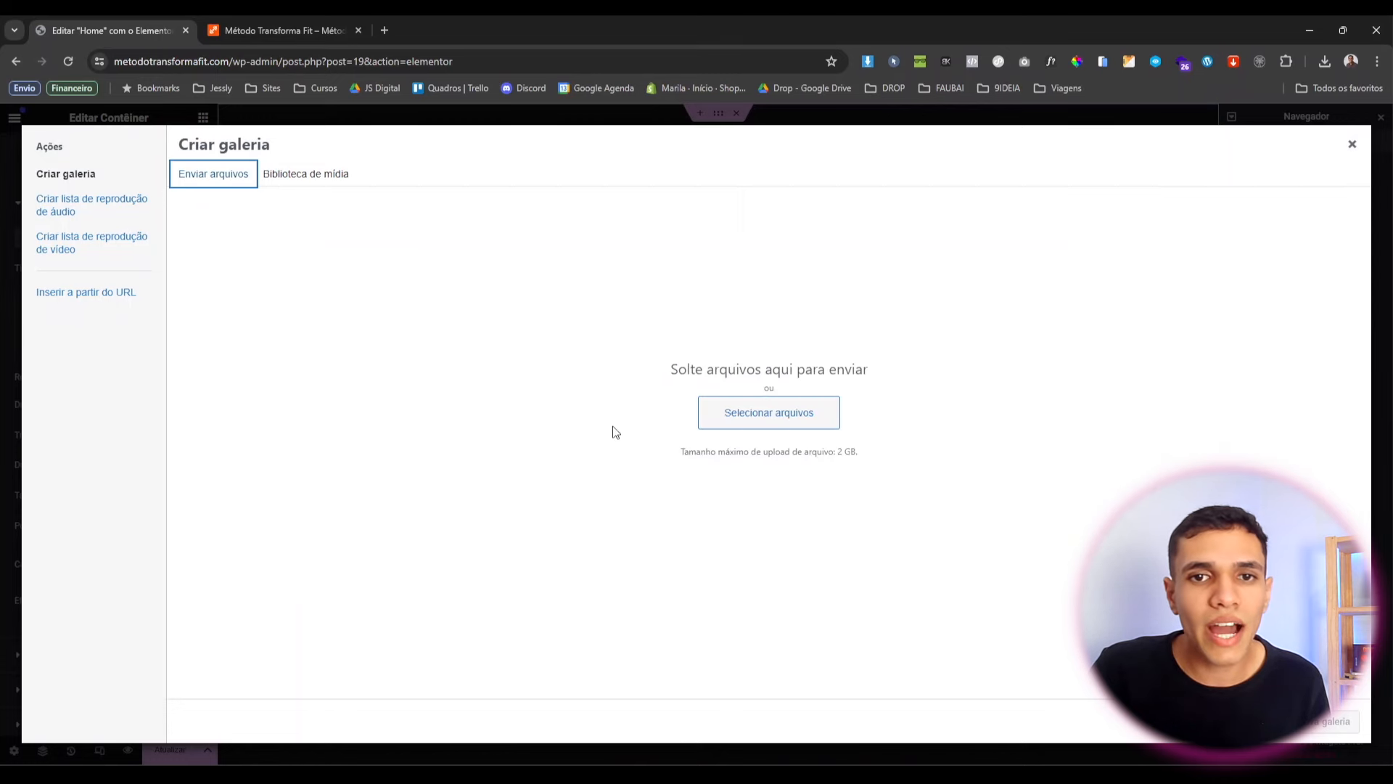
left_click(769, 414)
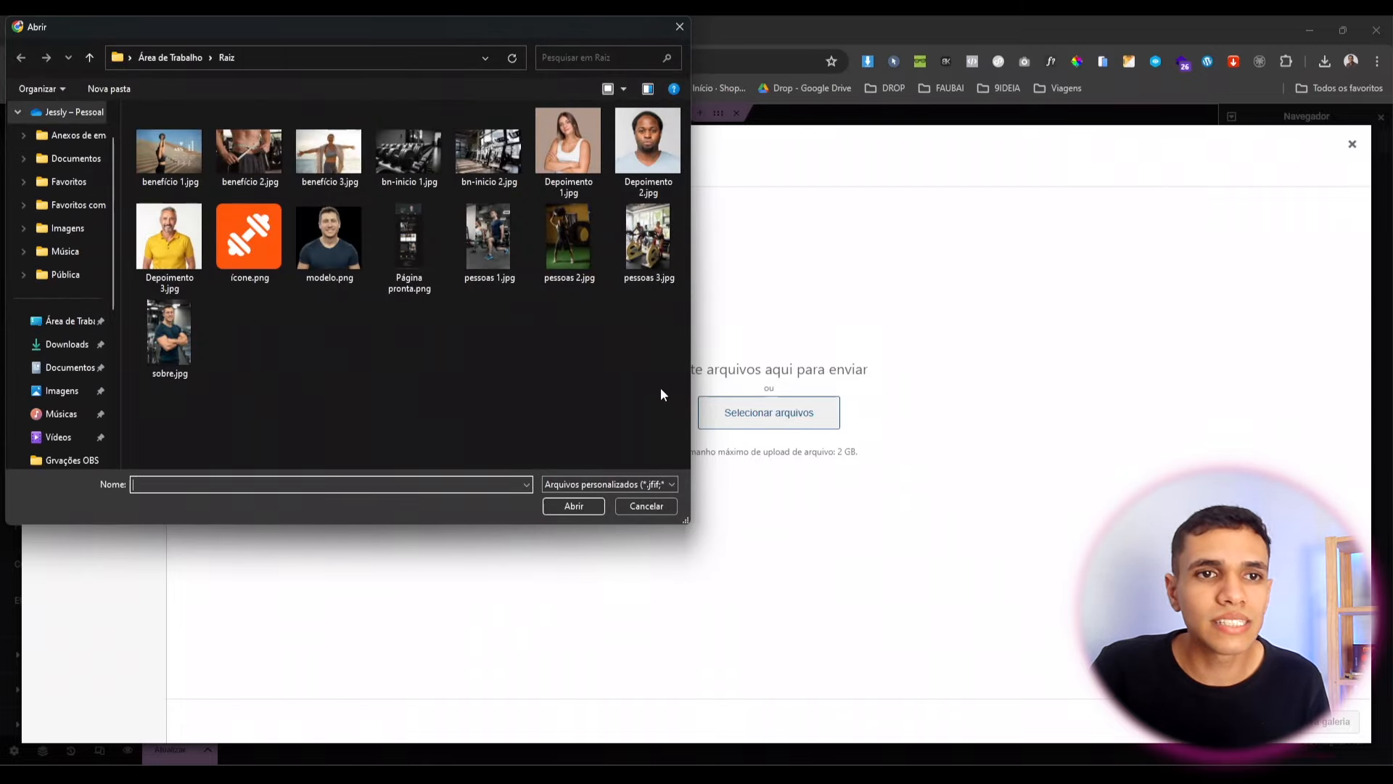
left_click_drag(674, 403, 167, 141)
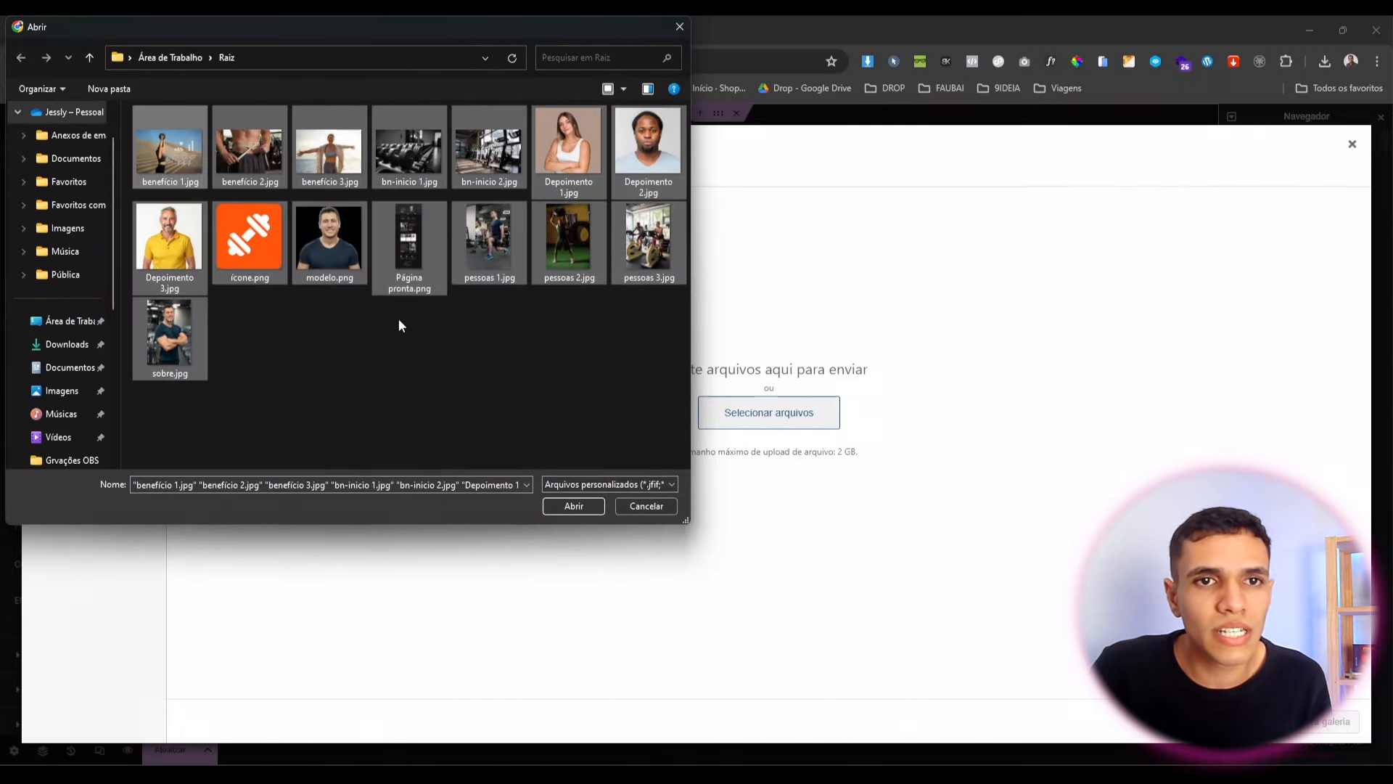
left_click(573, 507)
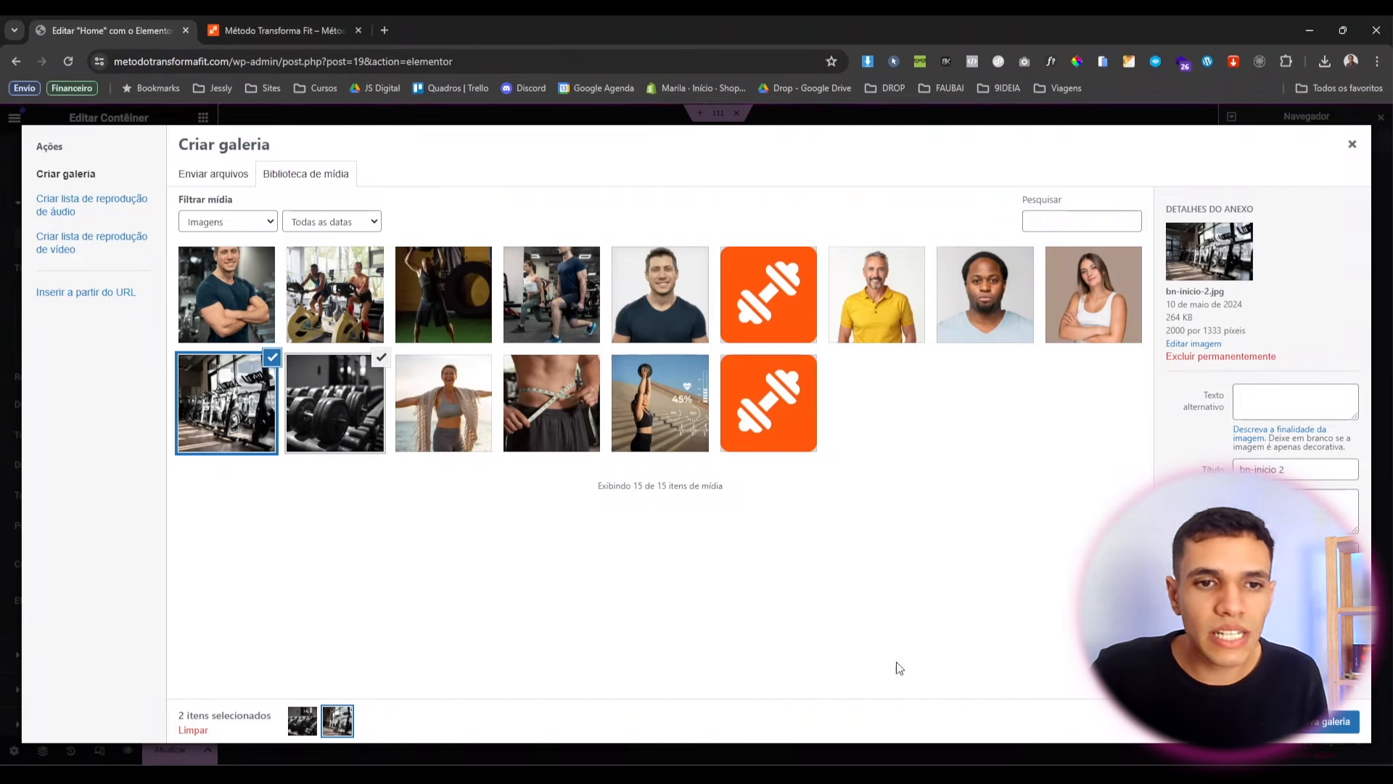
Insert a gallery of the two gym photos, exercise bikes first, as the slideshow.
left_click(1298, 728)
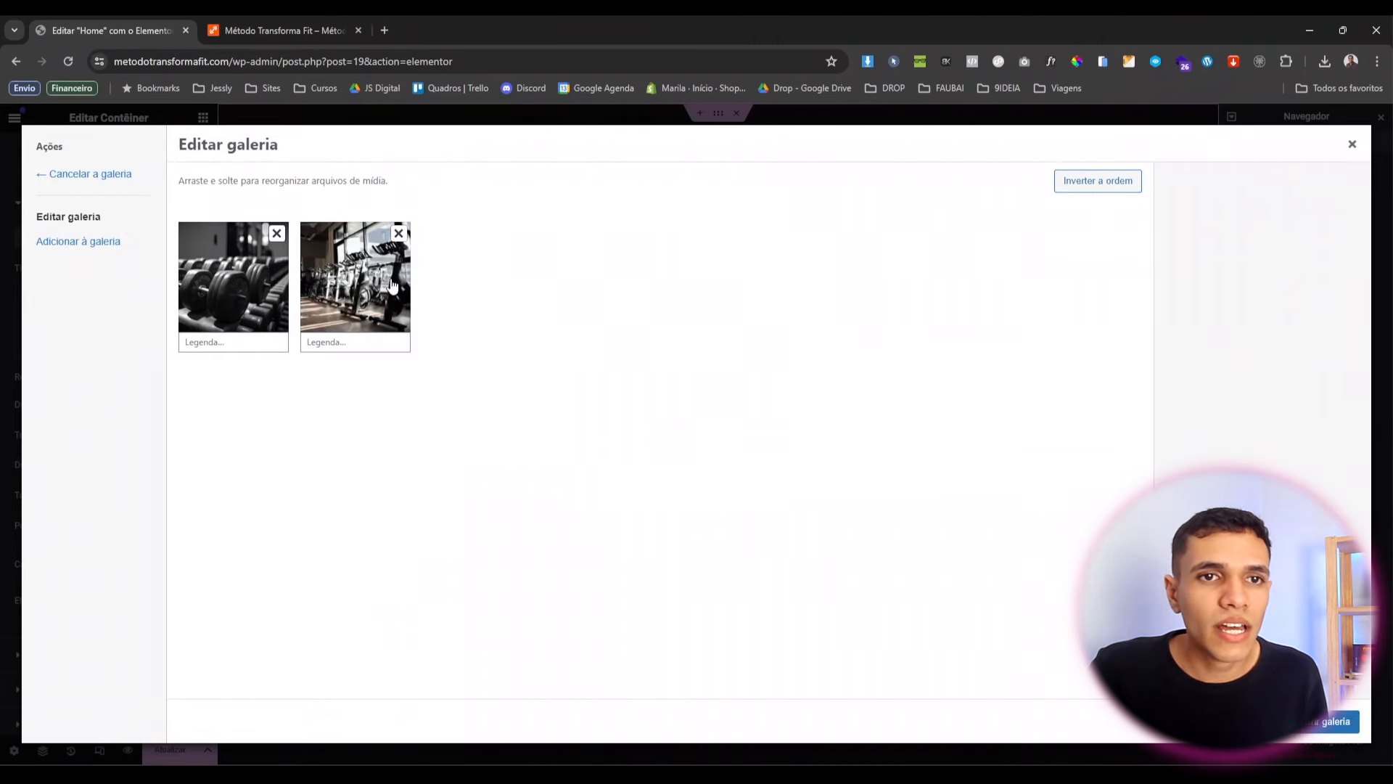
left_click_drag(392, 285, 193, 290)
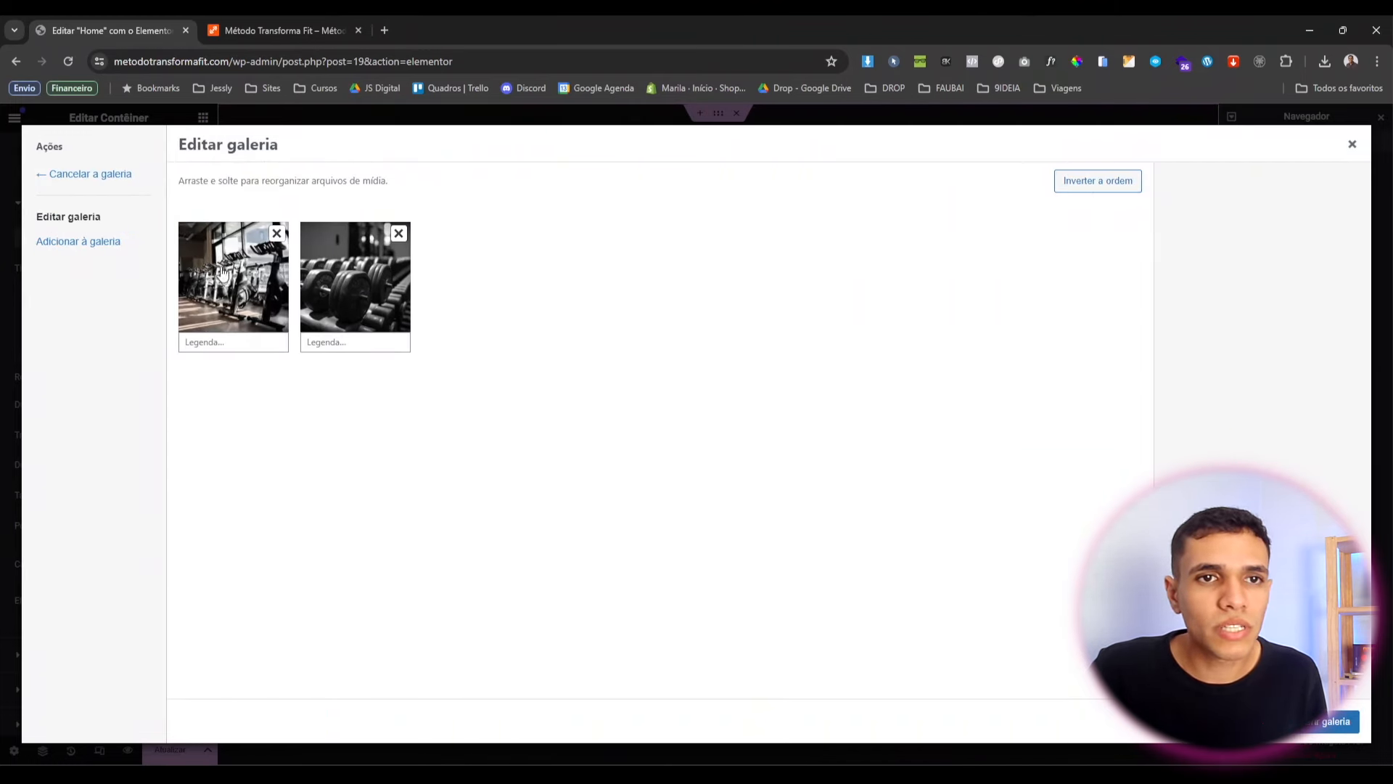
left_click(1329, 726)
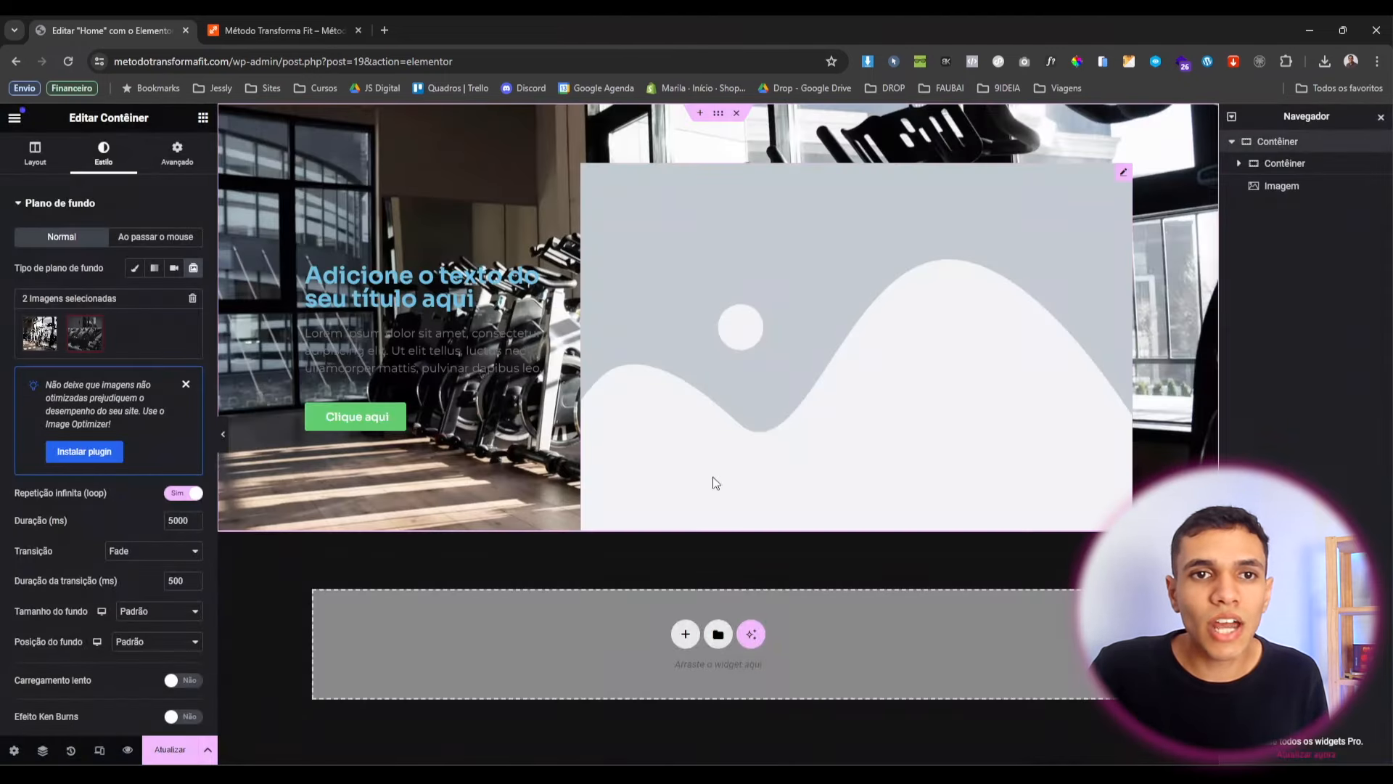
Add a Clássico background overlay in the Grafite global colour at 0.95 opacity.
scroll(43, 458, "down", 1)
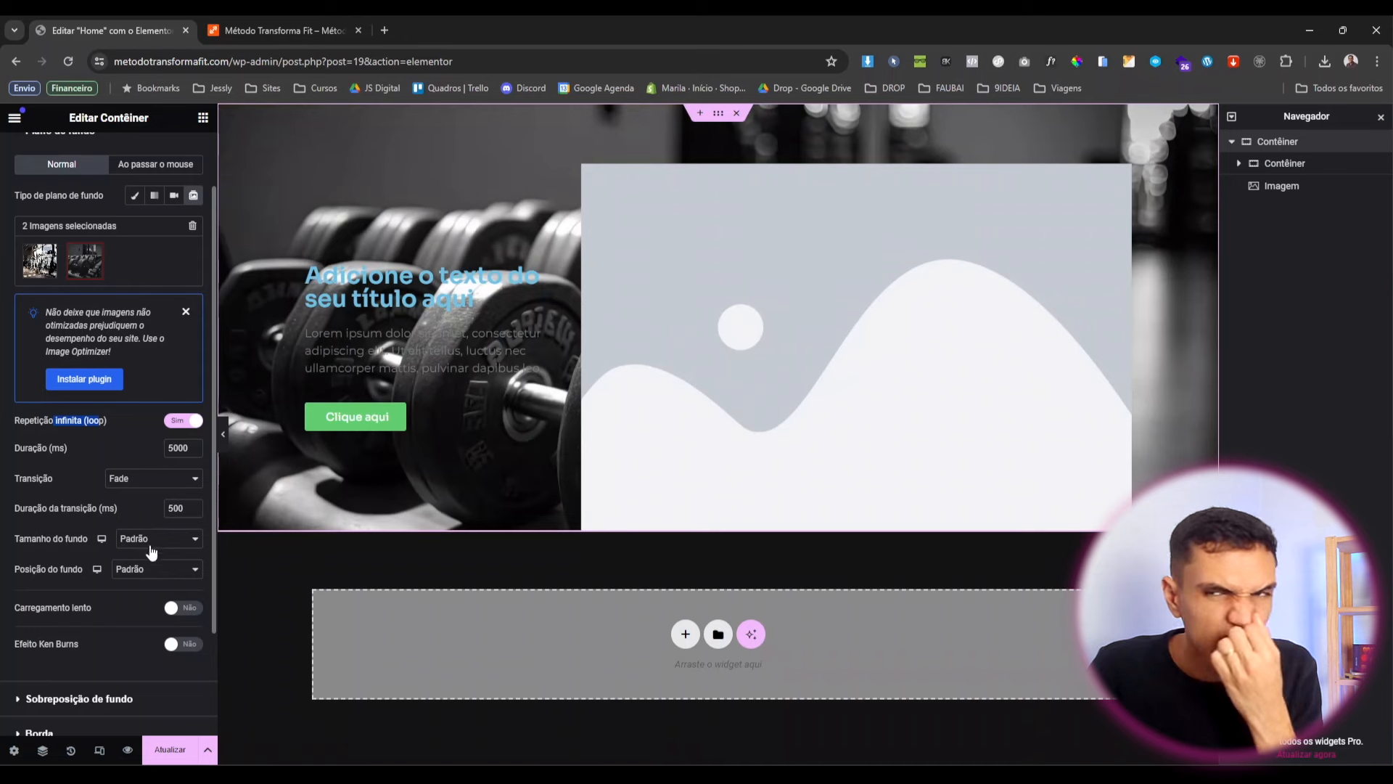
scroll(82, 521, "up", 2)
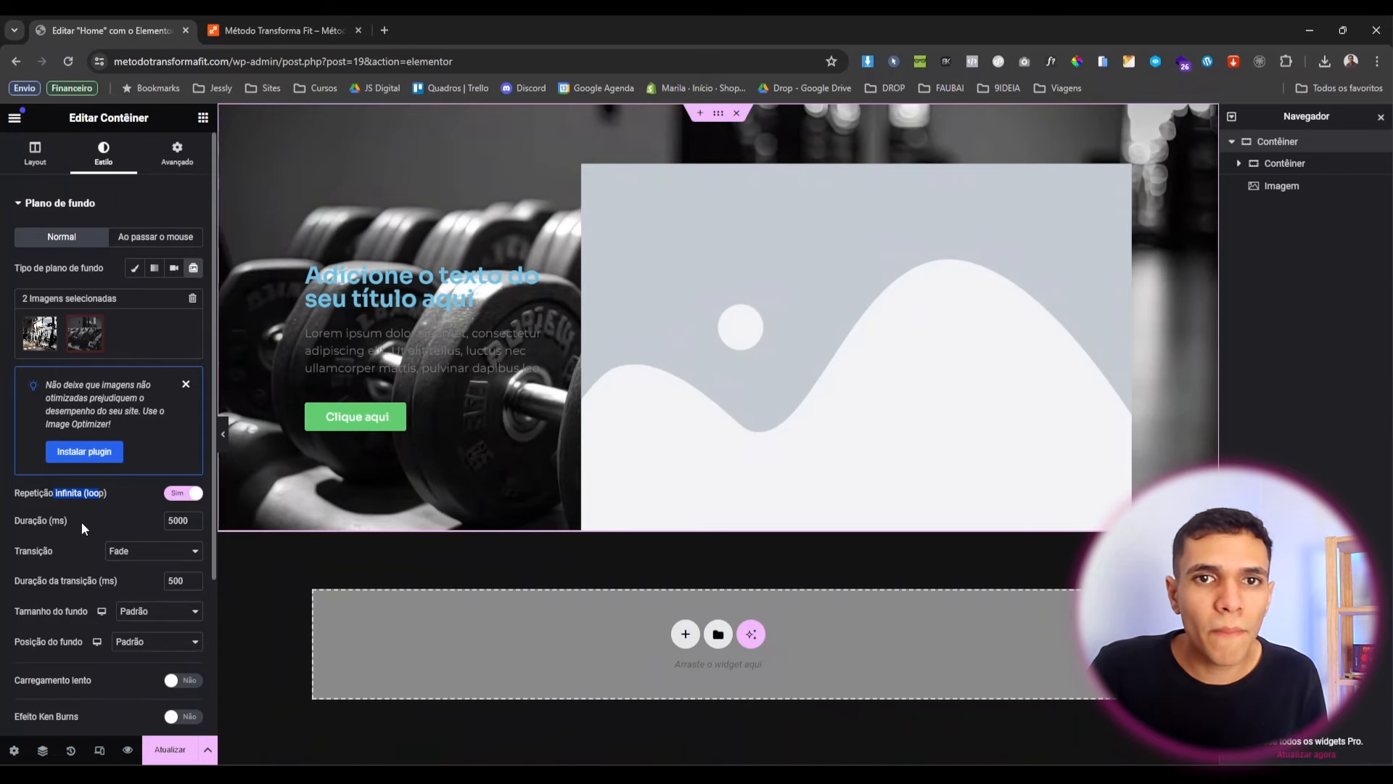
scroll(81, 521, "down", 3)
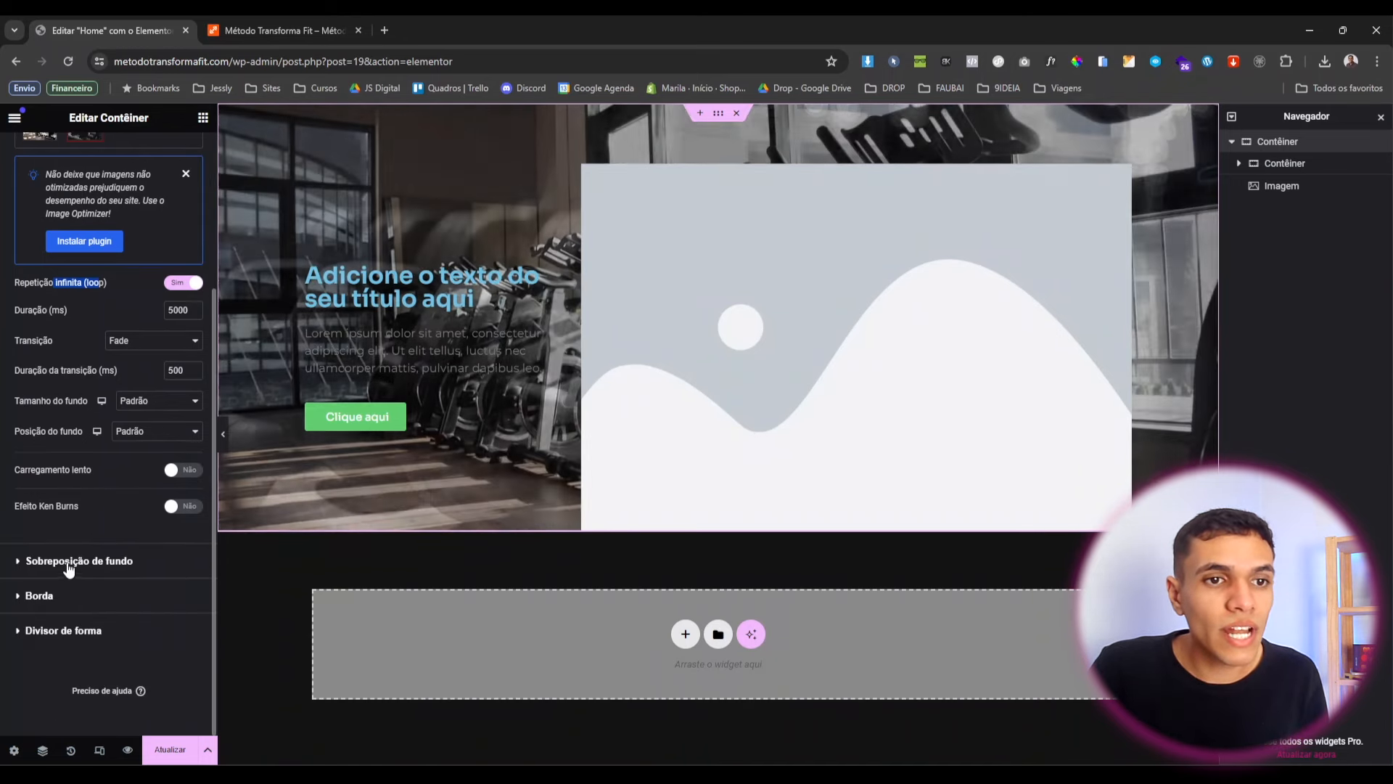
left_click(71, 562)
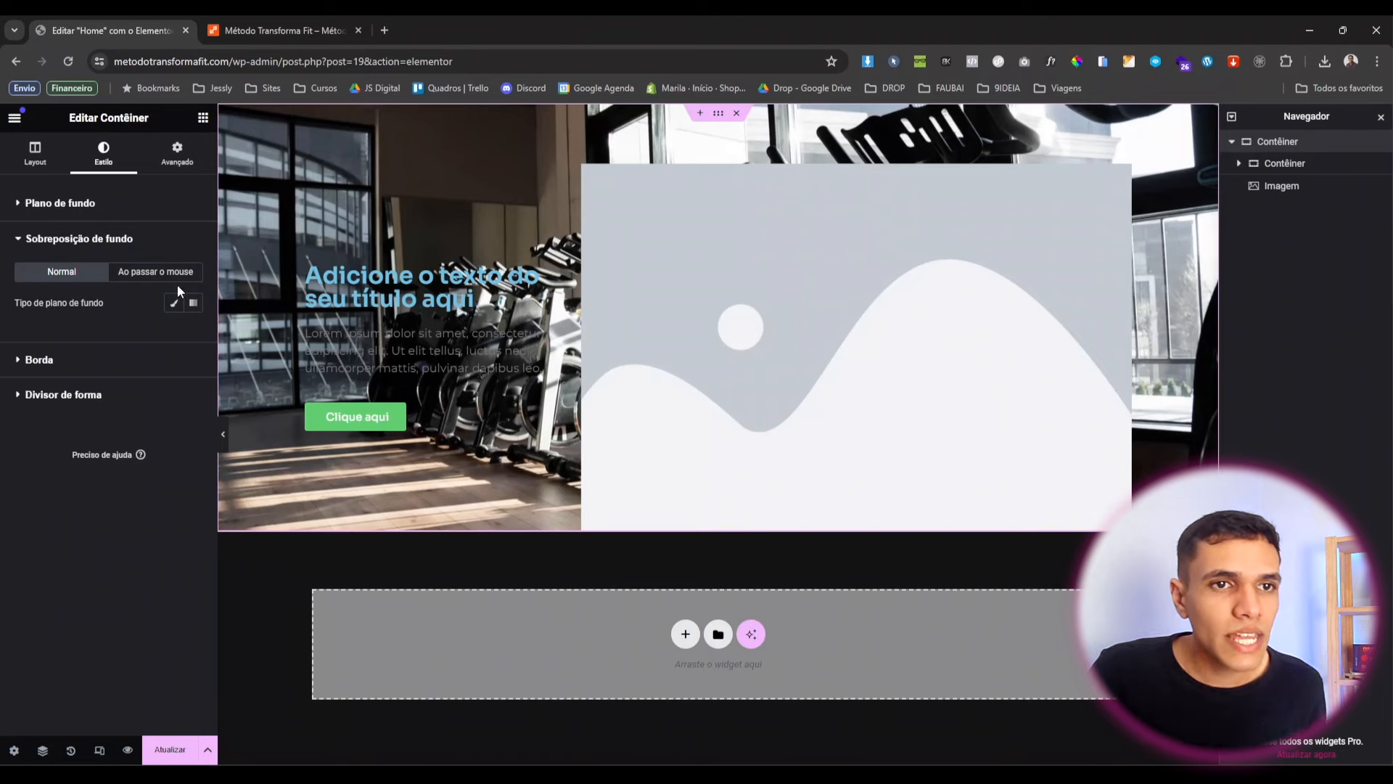
left_click(173, 303)
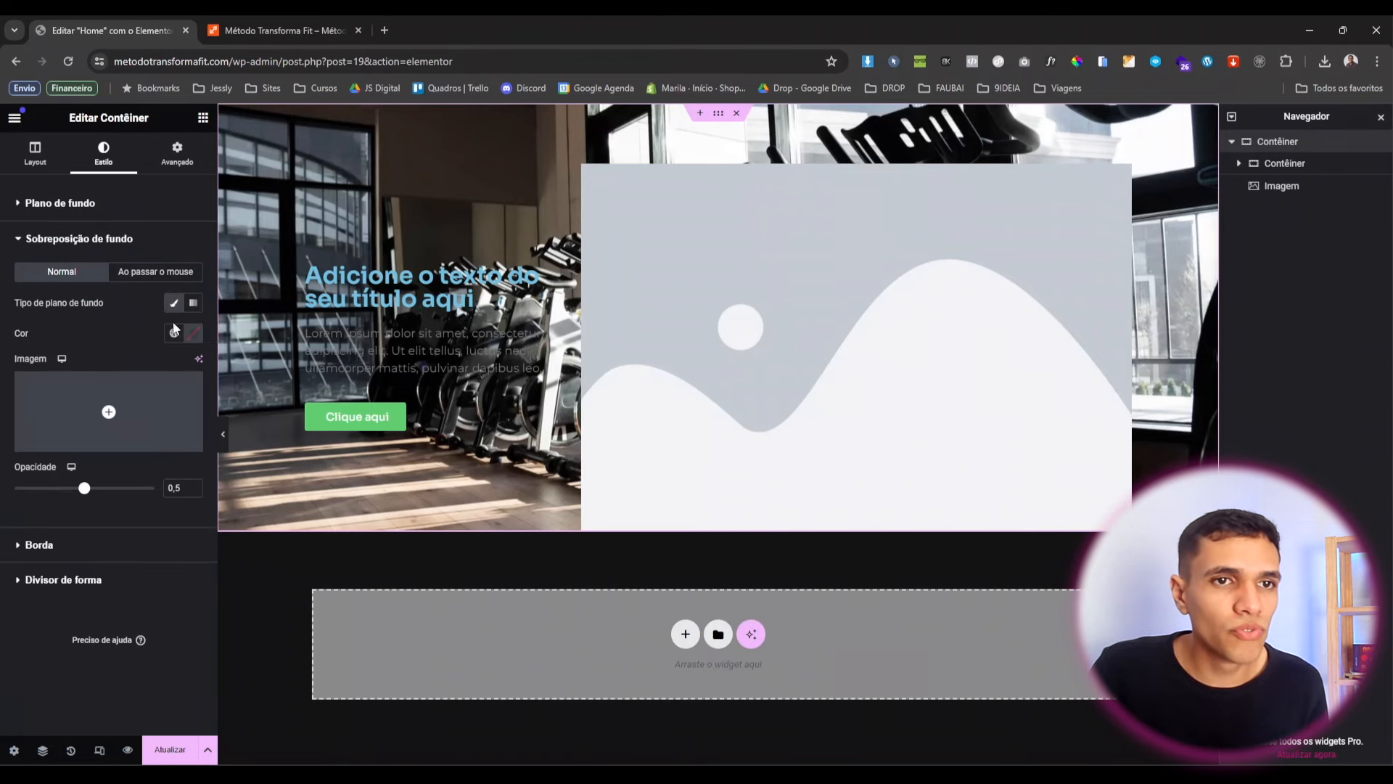
left_click(174, 333)
scroll(126, 494, "down", 1)
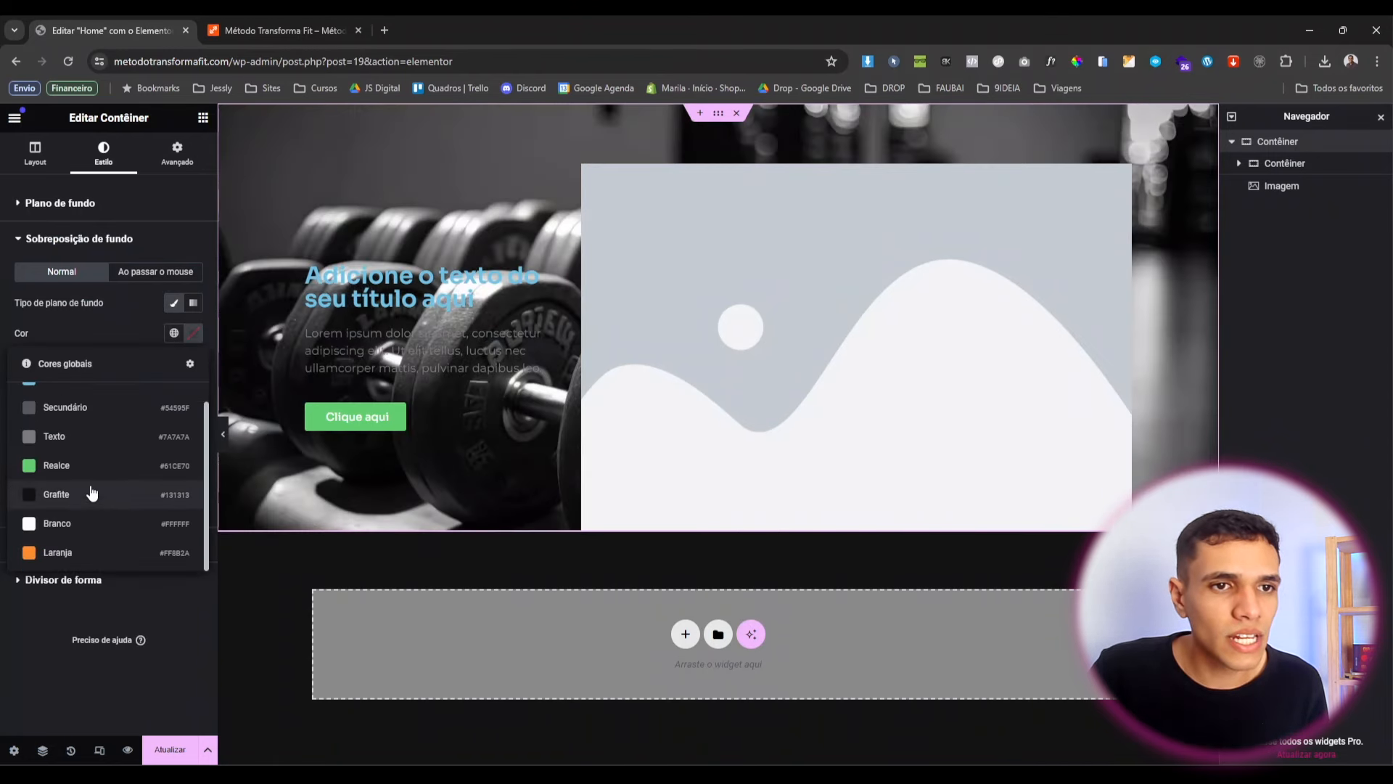
left_click(91, 493)
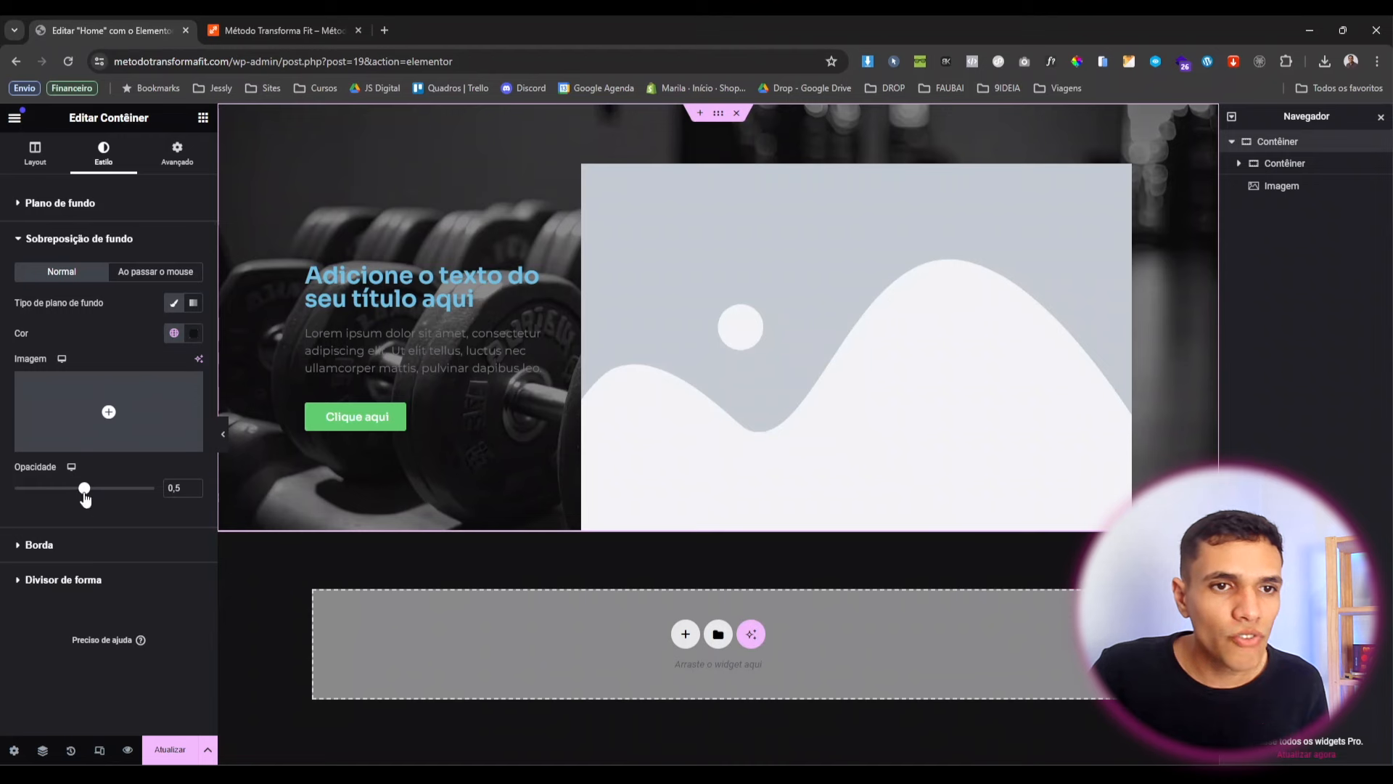
left_click_drag(84, 493, 142, 512)
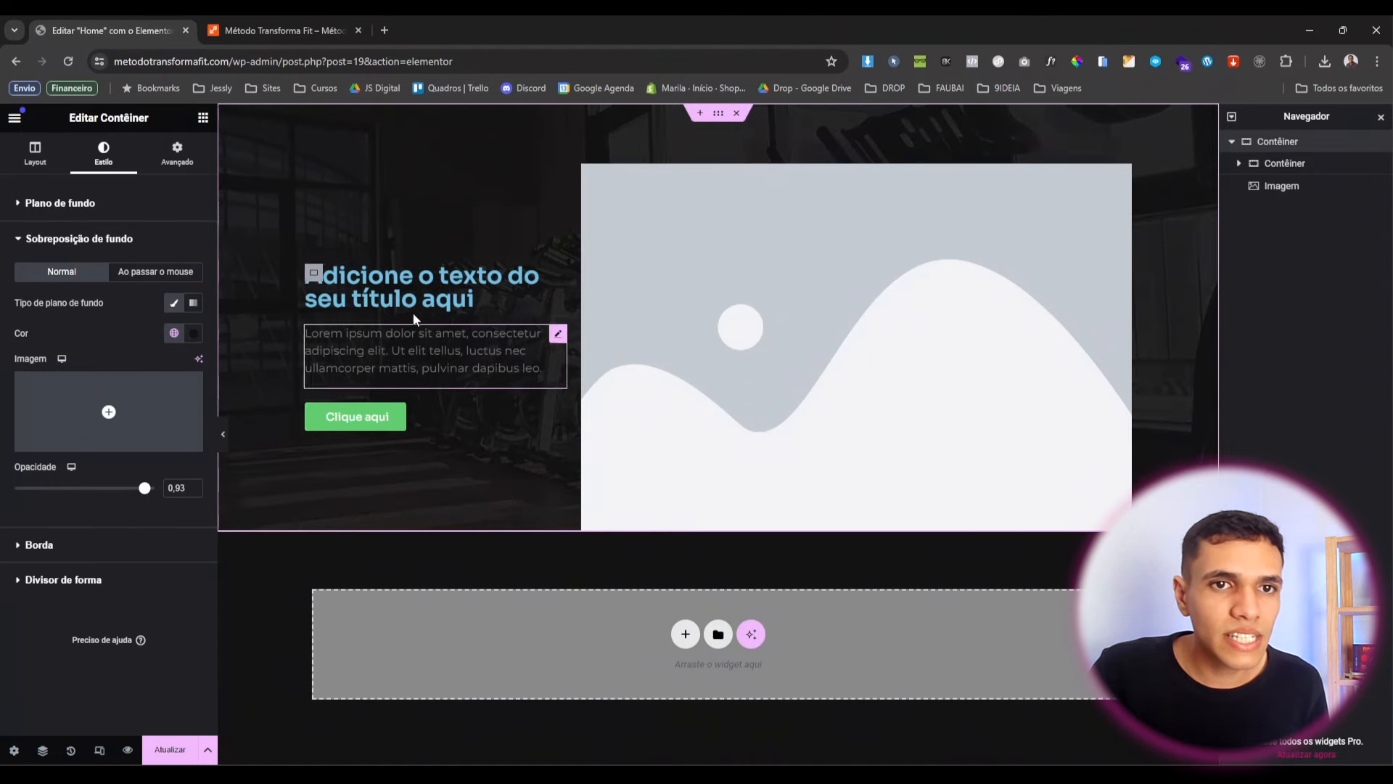
left_click(194, 485)
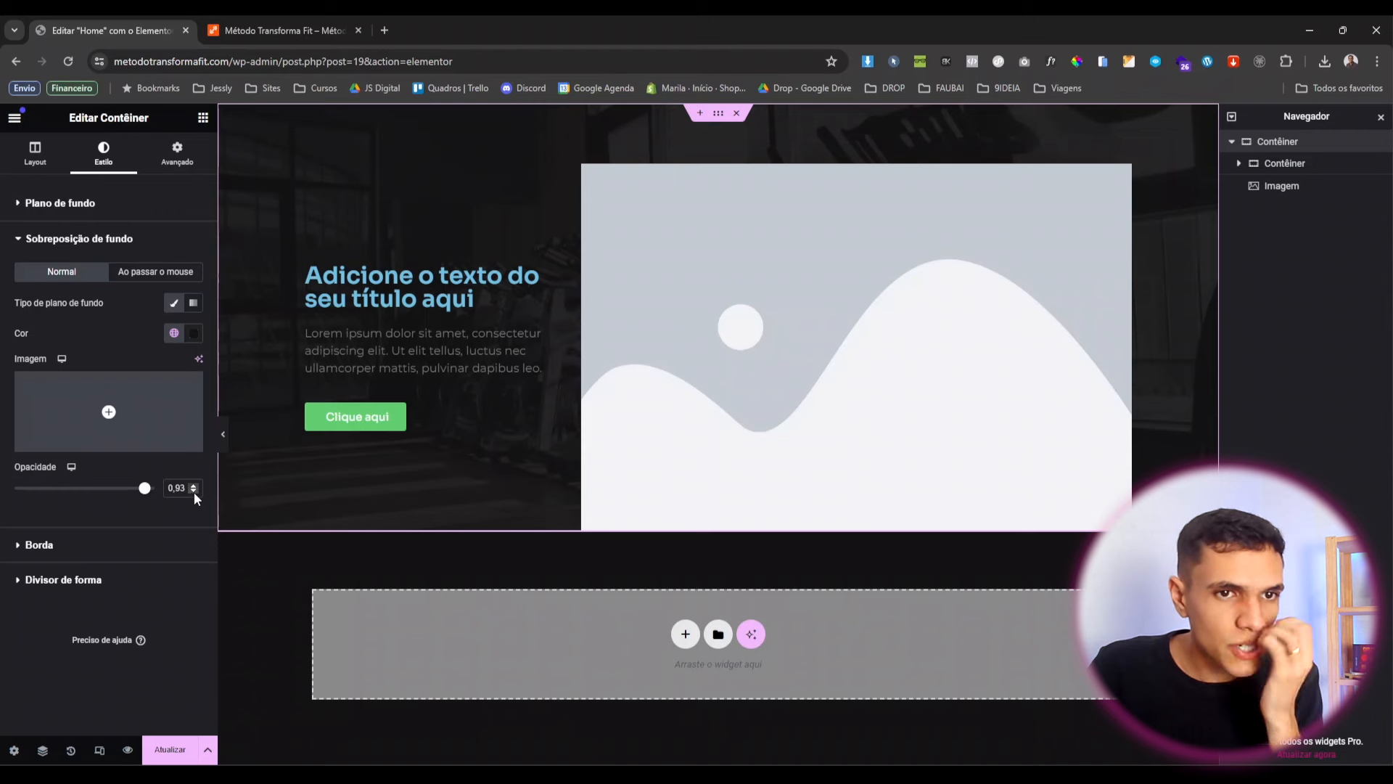
left_click(193, 485)
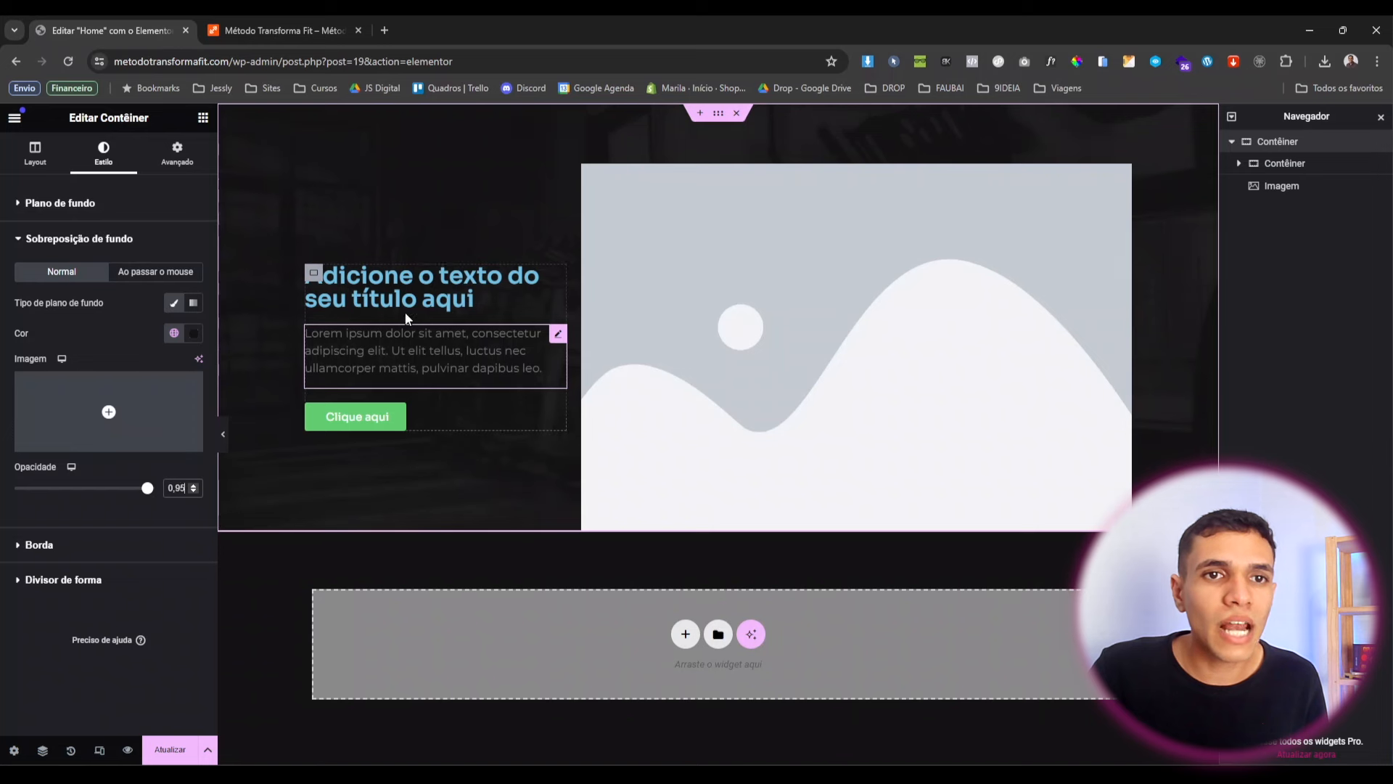
Retype the hero heading as 'Método TranformaFIT'.
left_click(556, 279)
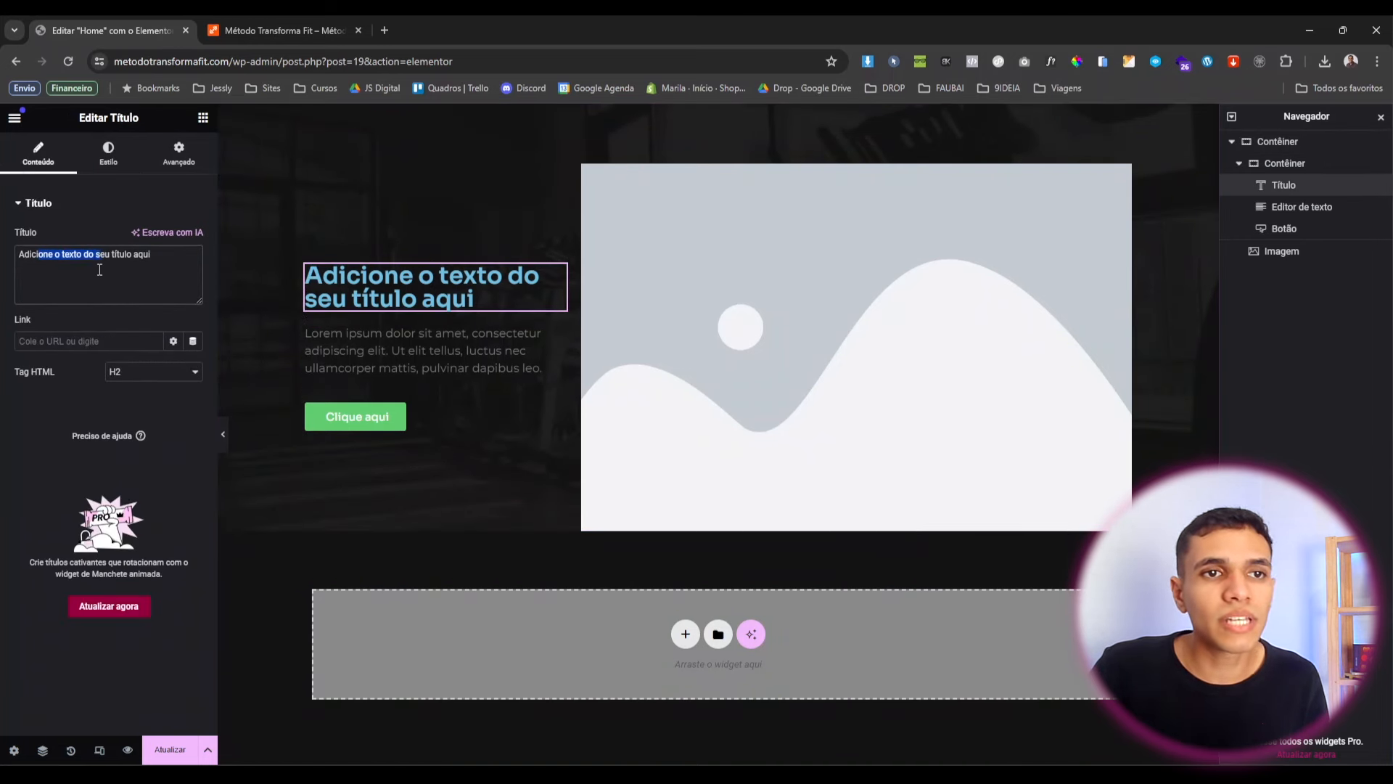
key("ctrl+a")
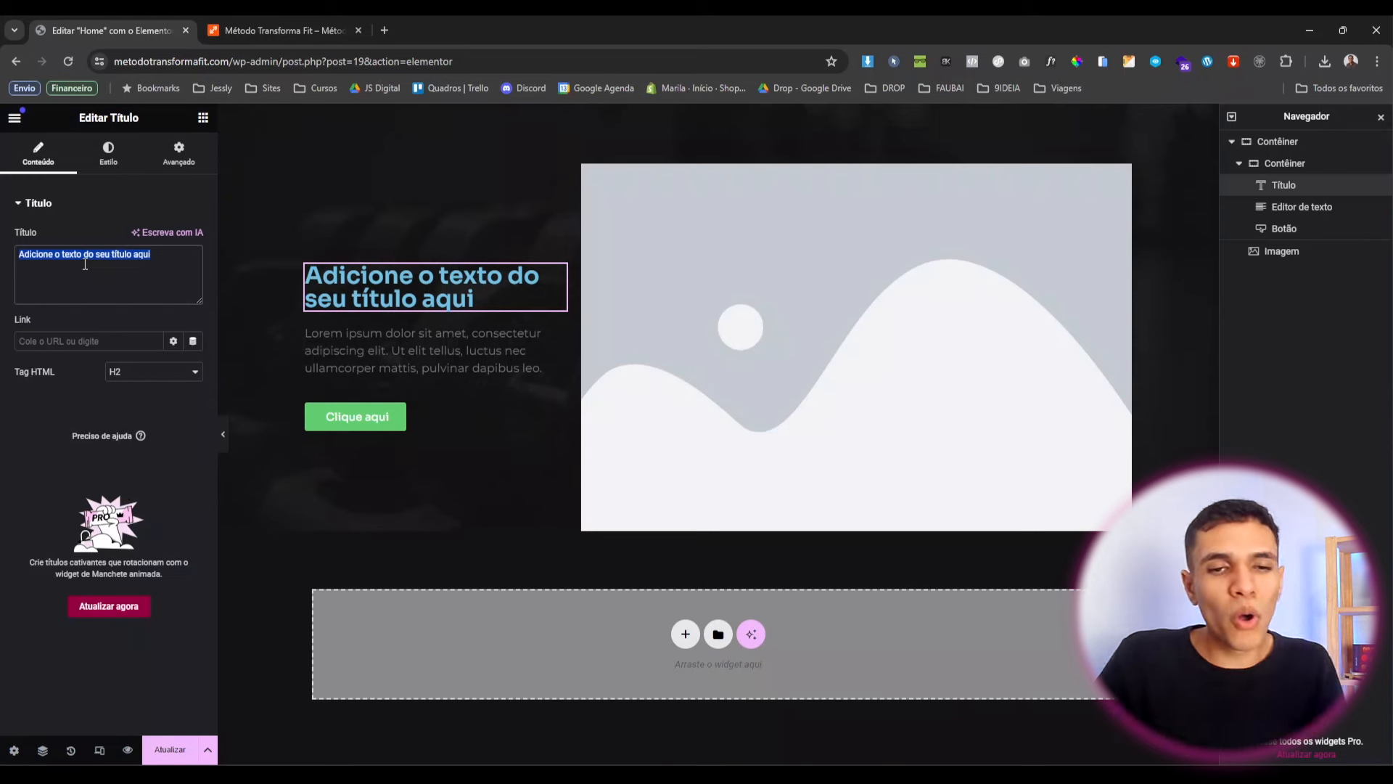
type("Méto")
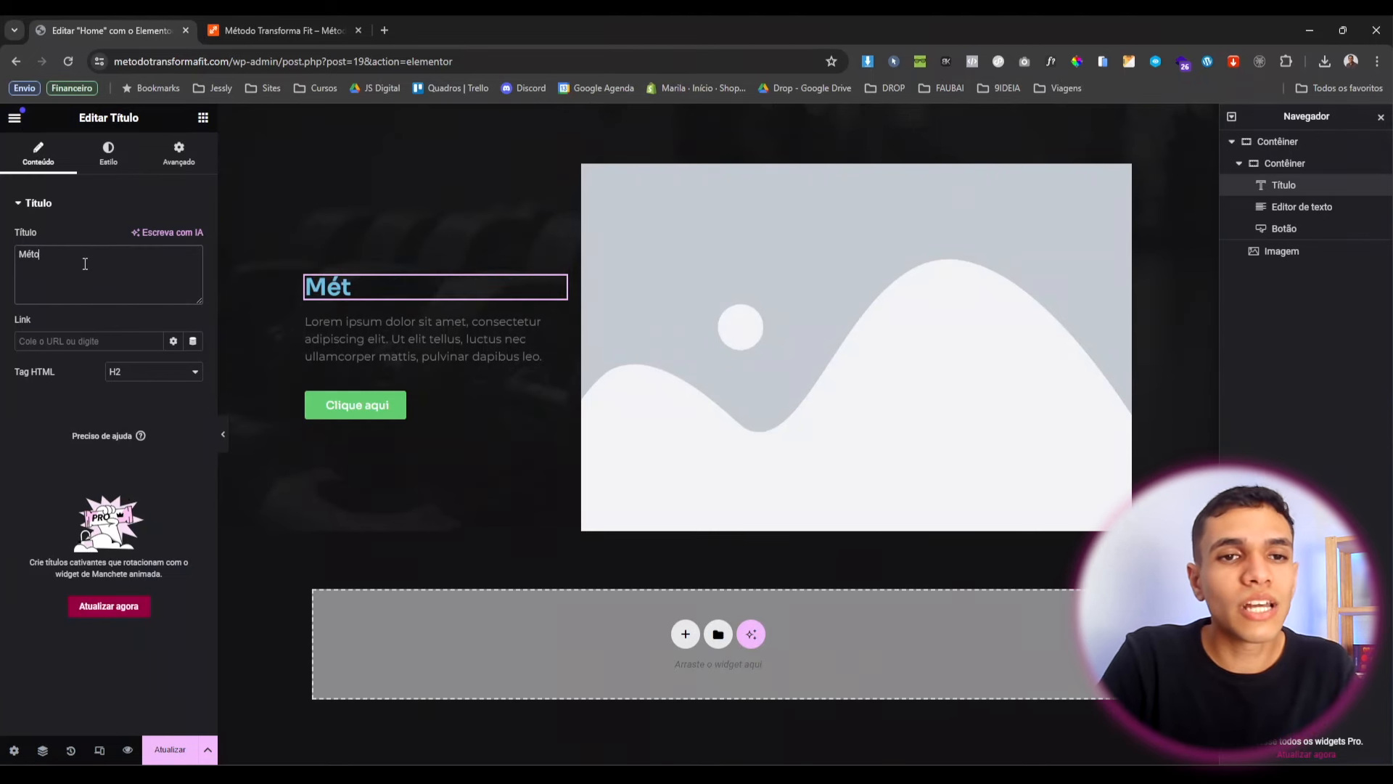
type("do ")
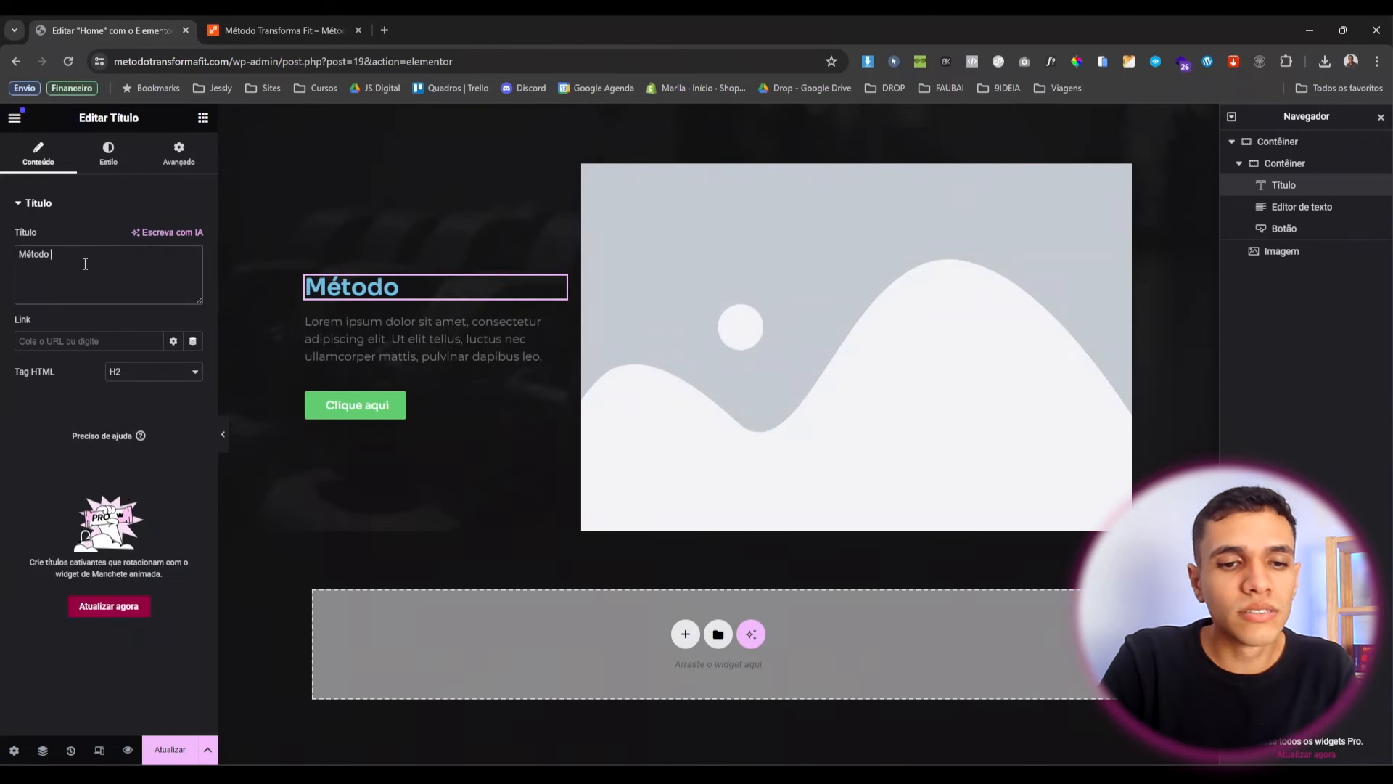
type("Tranforma FIT")
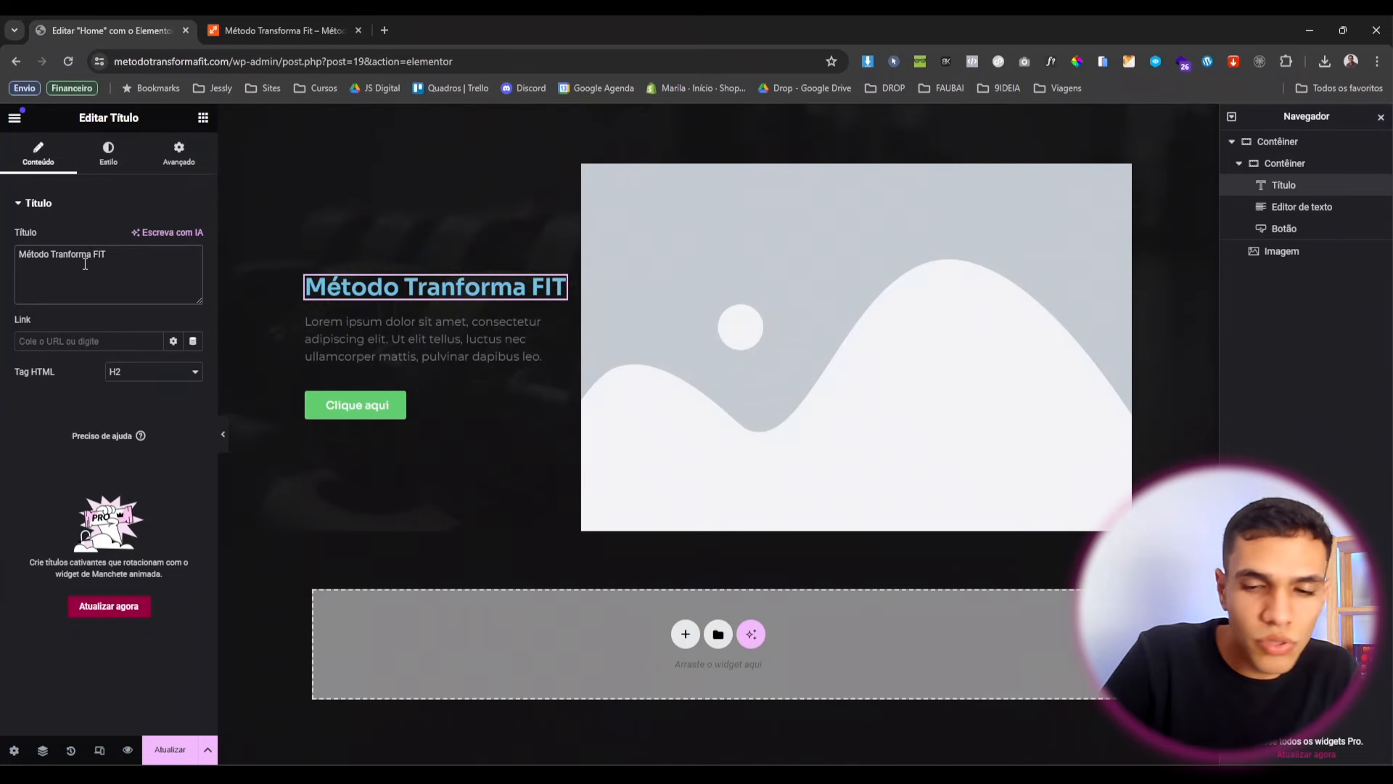
key("Delete")
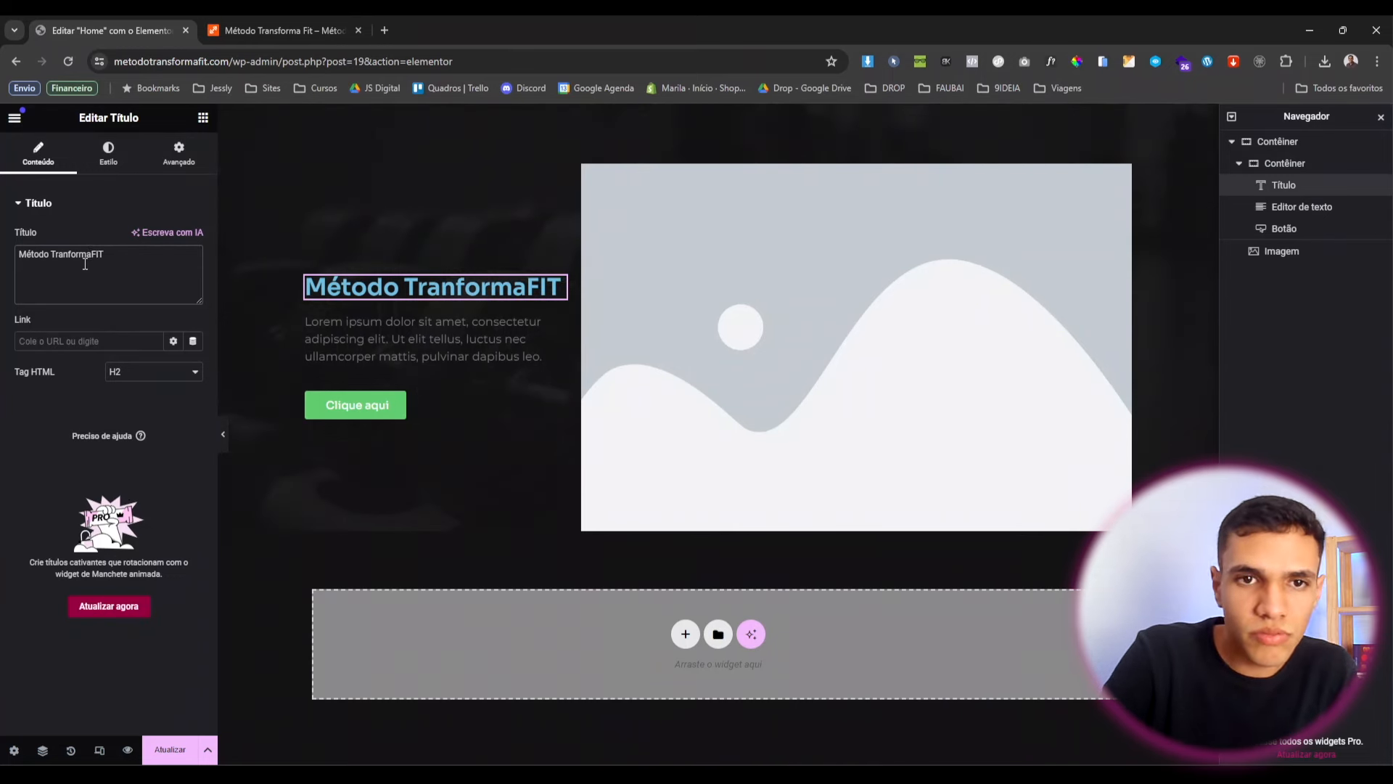
Set the heading text colour to the Laranja global colour.
left_click(109, 161)
left_click(174, 268)
scroll(125, 472, "down", 1)
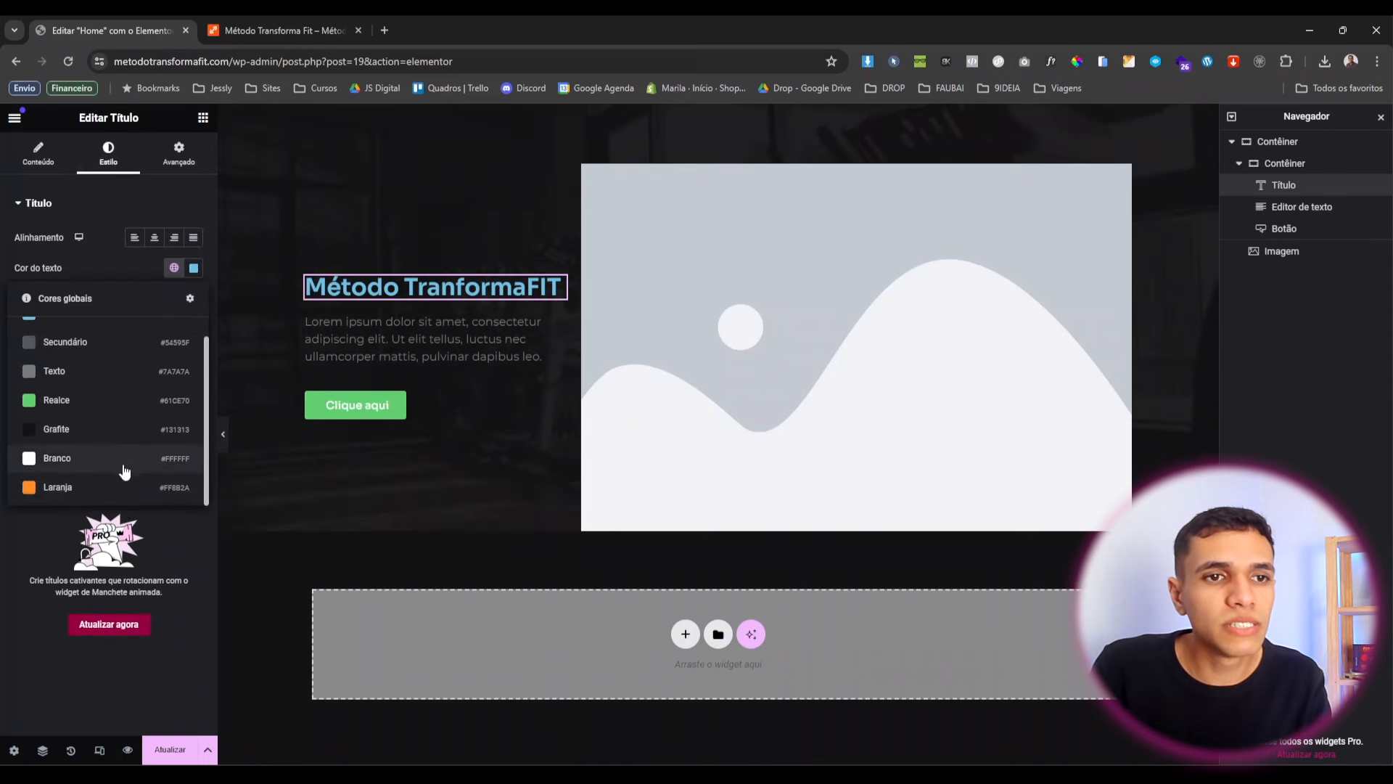
left_click(108, 487)
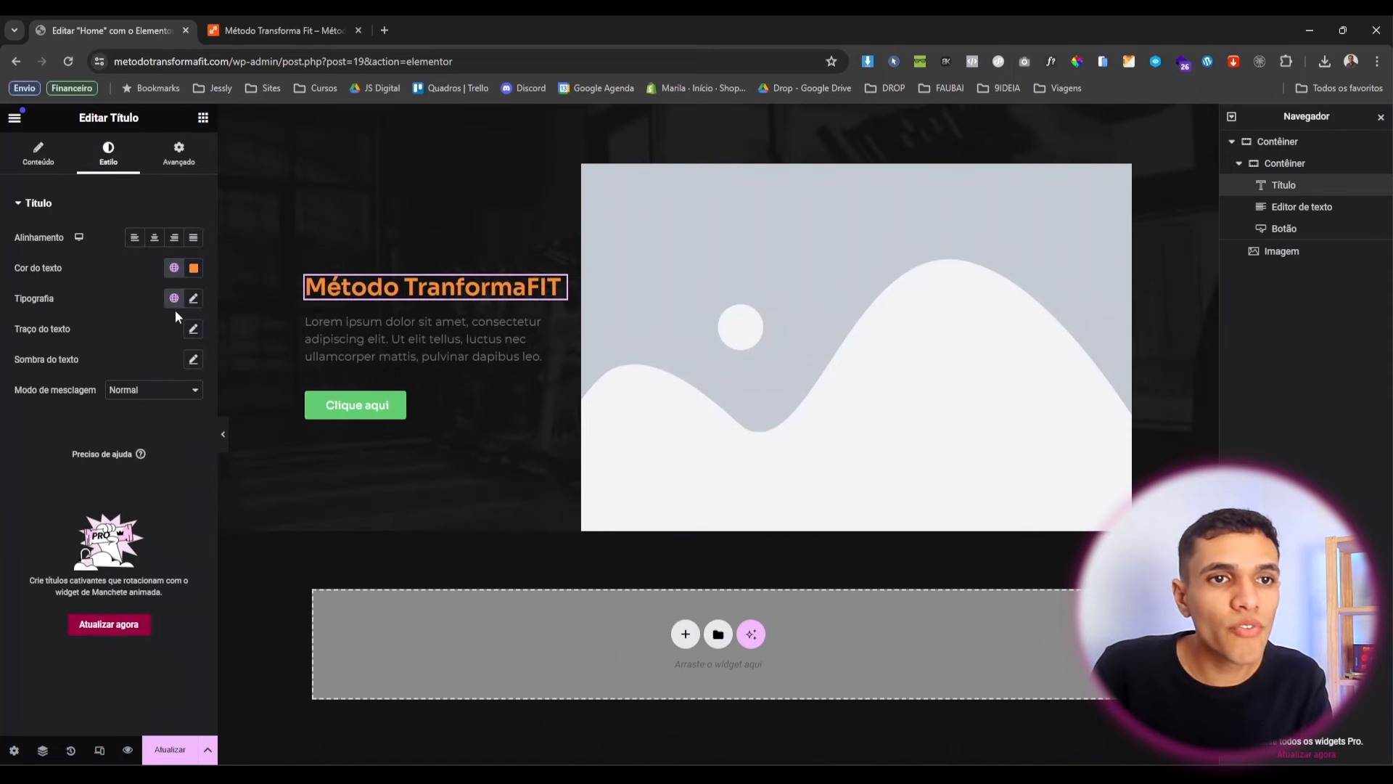
Set the heading typography to weight 100 (Fino) and 50 px size.
left_click(193, 300)
left_click(167, 435)
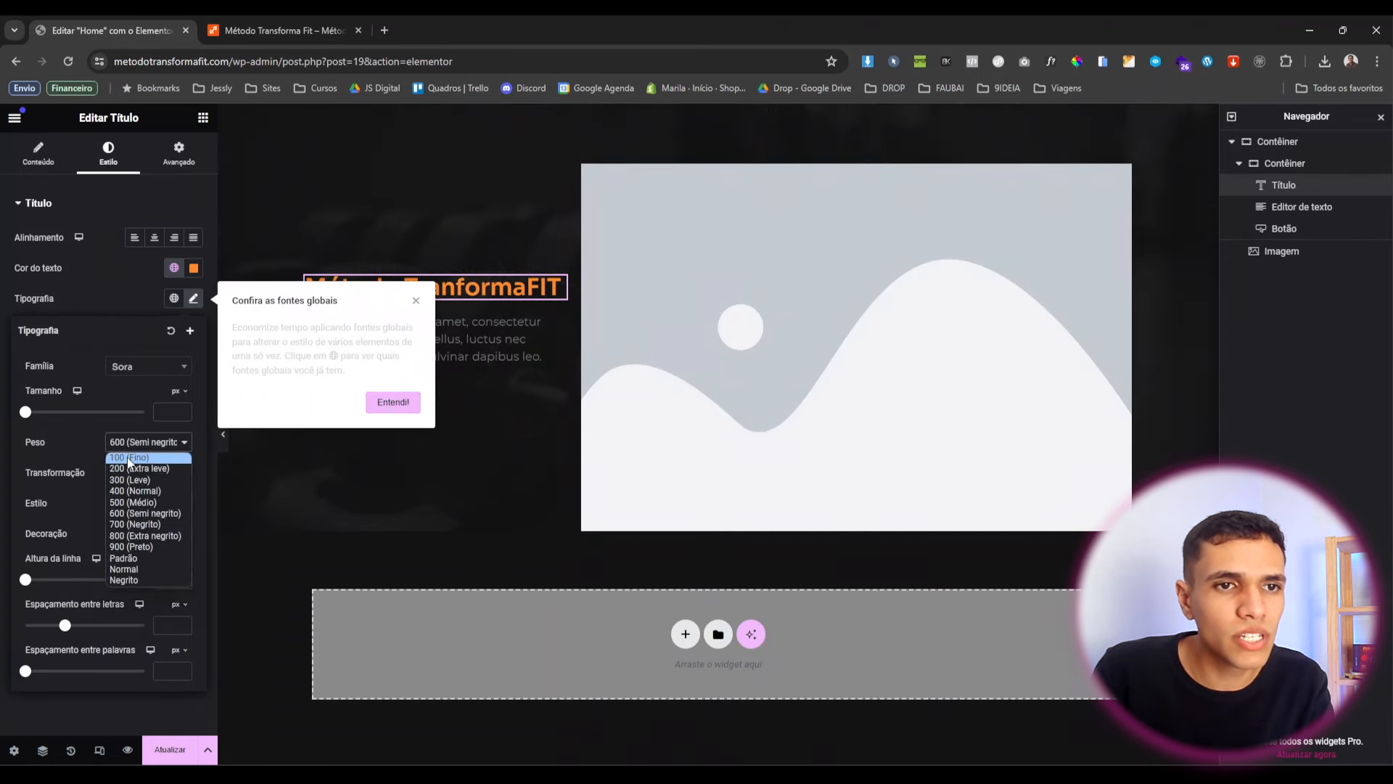
left_click(130, 458)
left_click(381, 404)
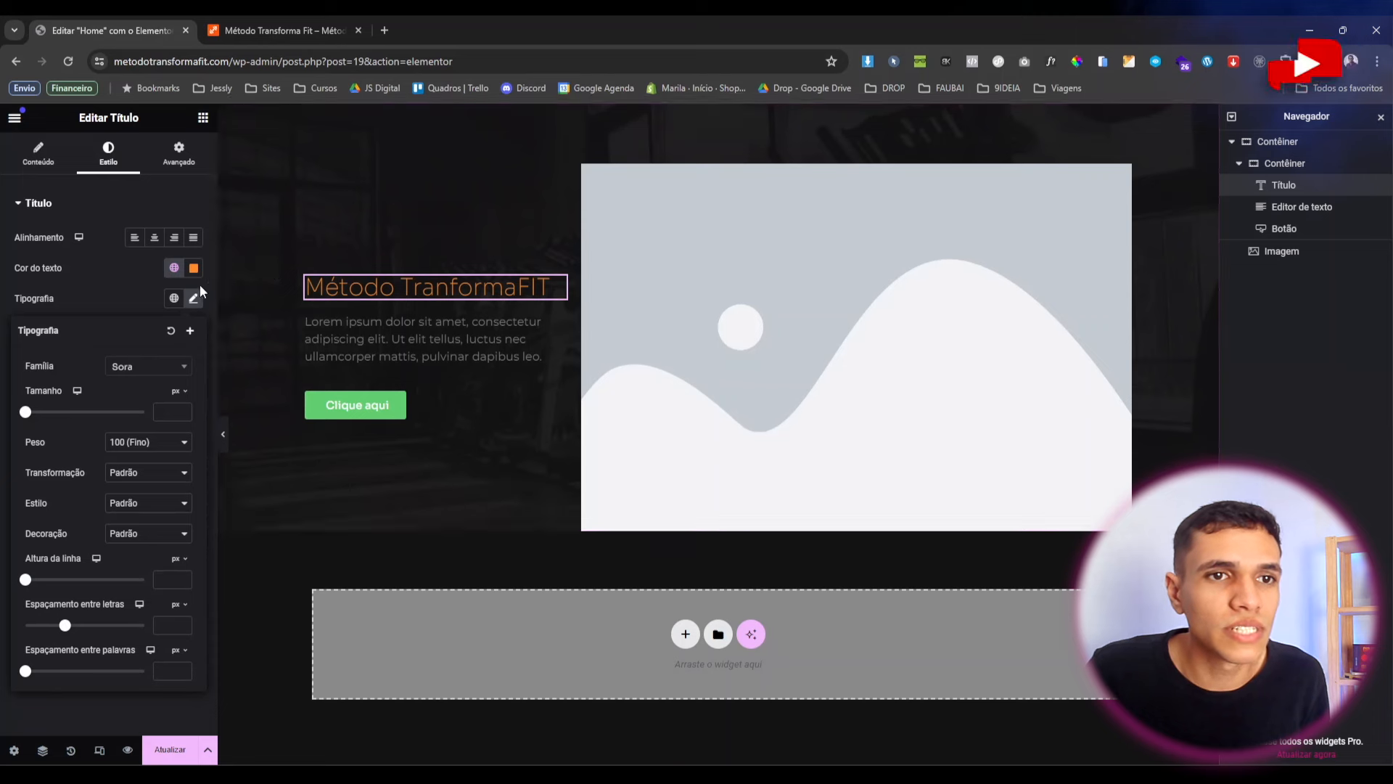
left_click_drag(26, 414, 53, 419)
right_click(51, 417)
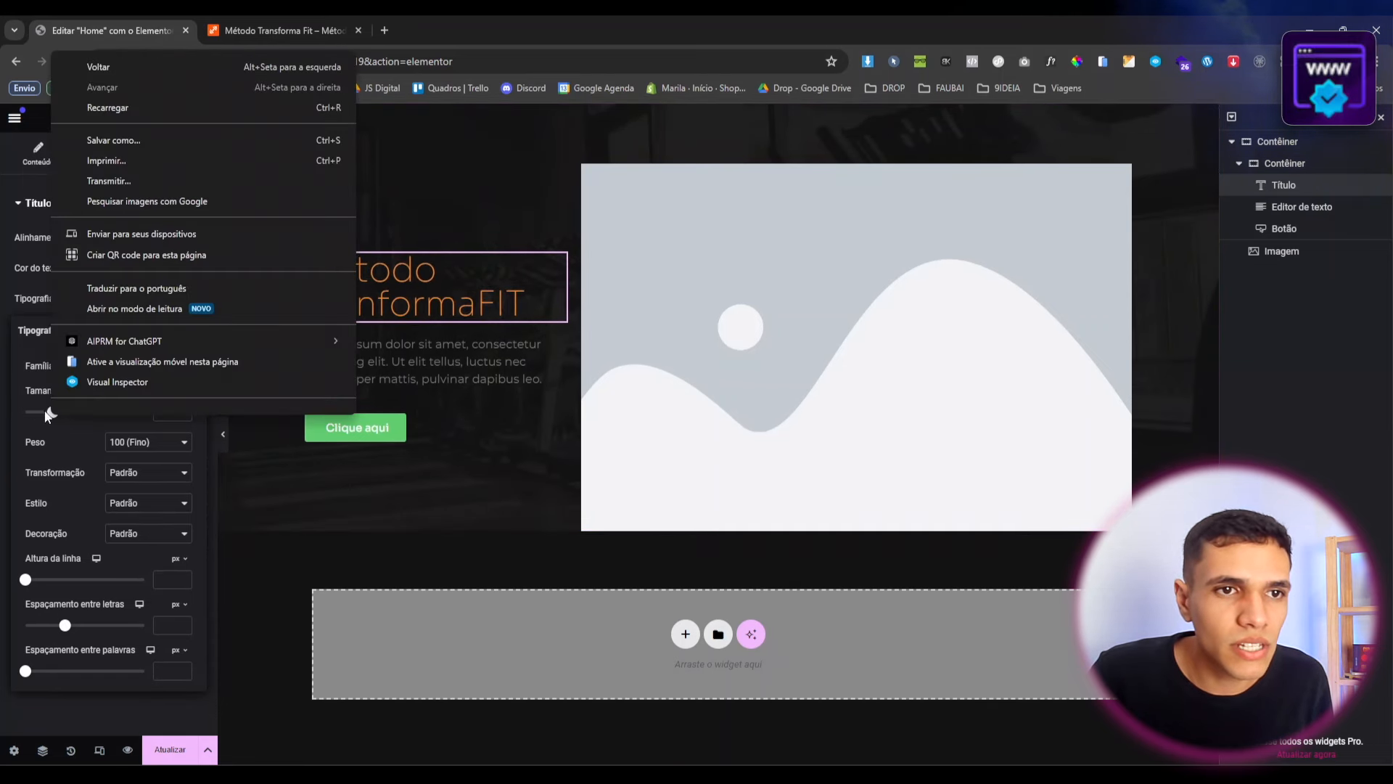
left_click(16, 384)
left_click(185, 410)
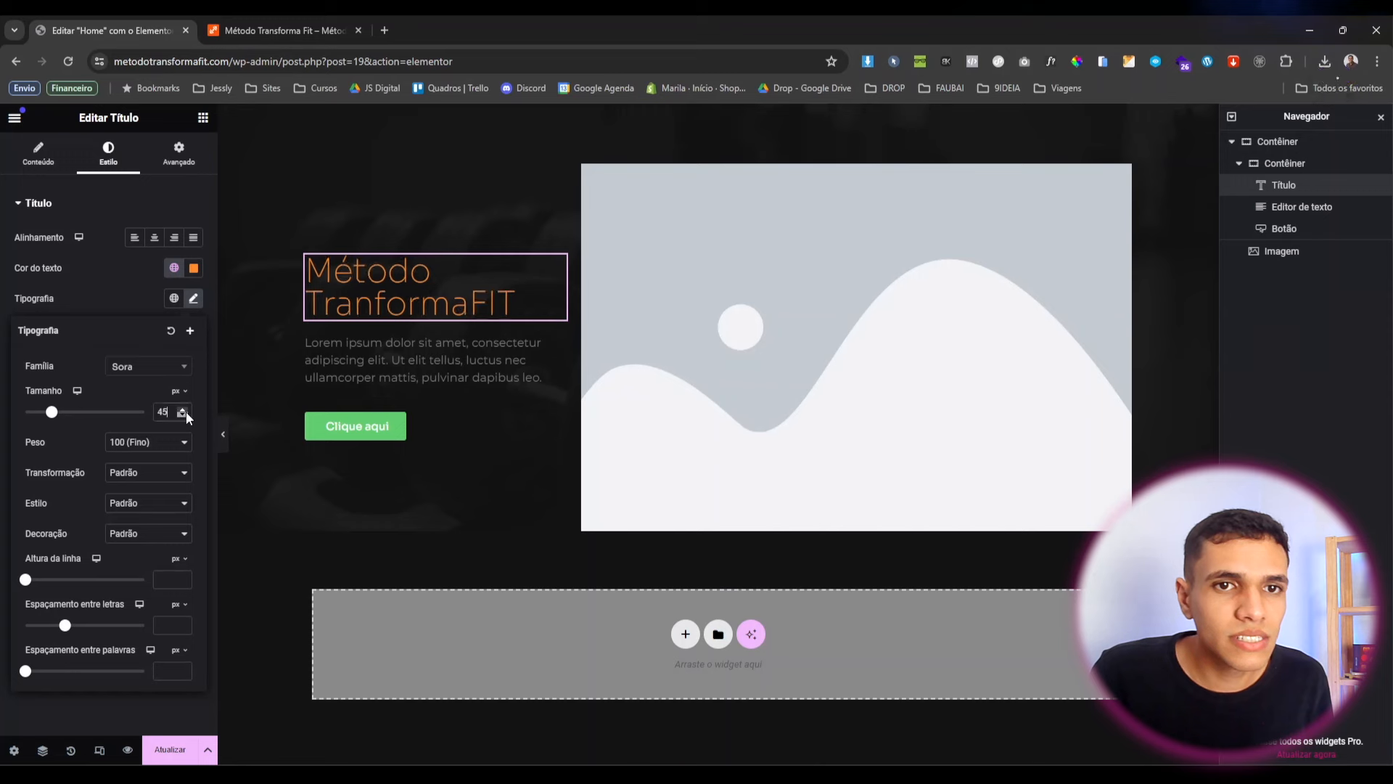
left_click(183, 411)
left_click(183, 411)
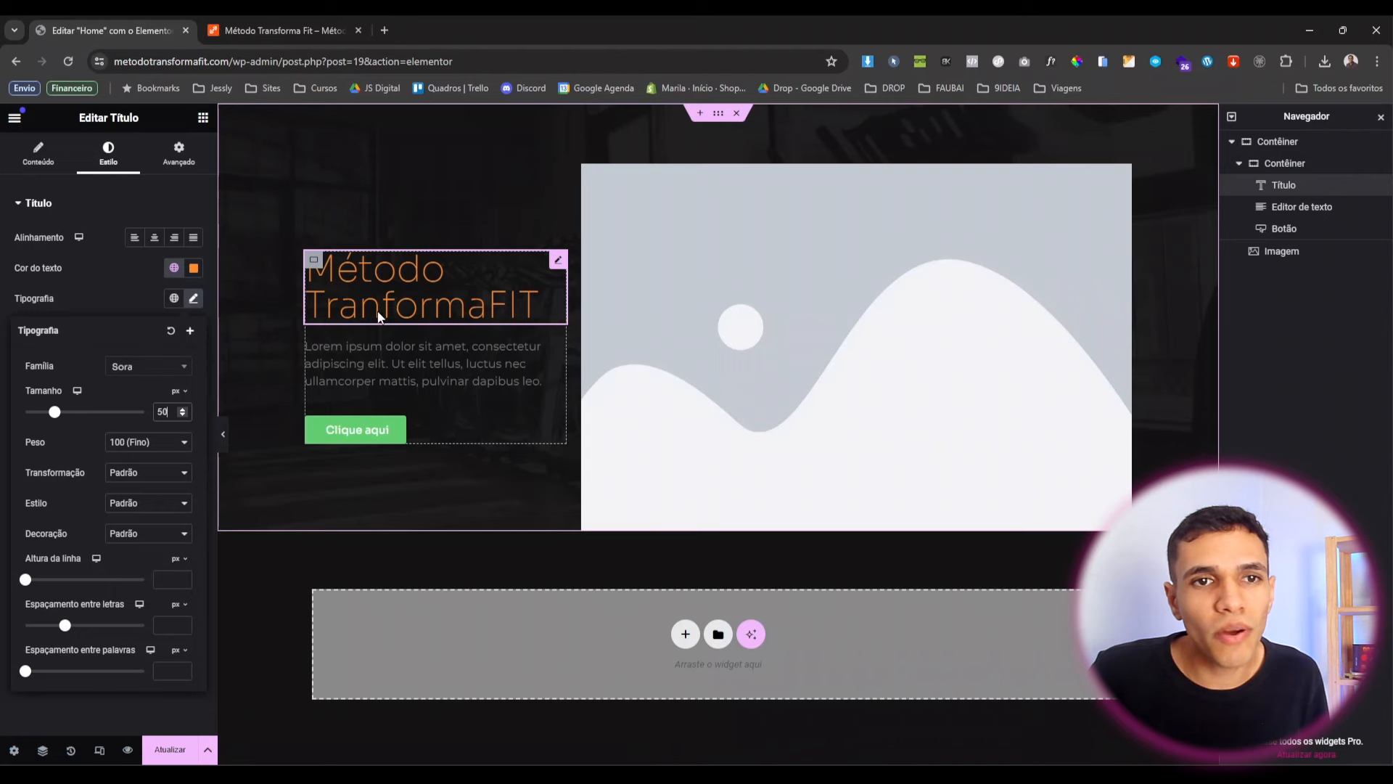
left_click(26, 159)
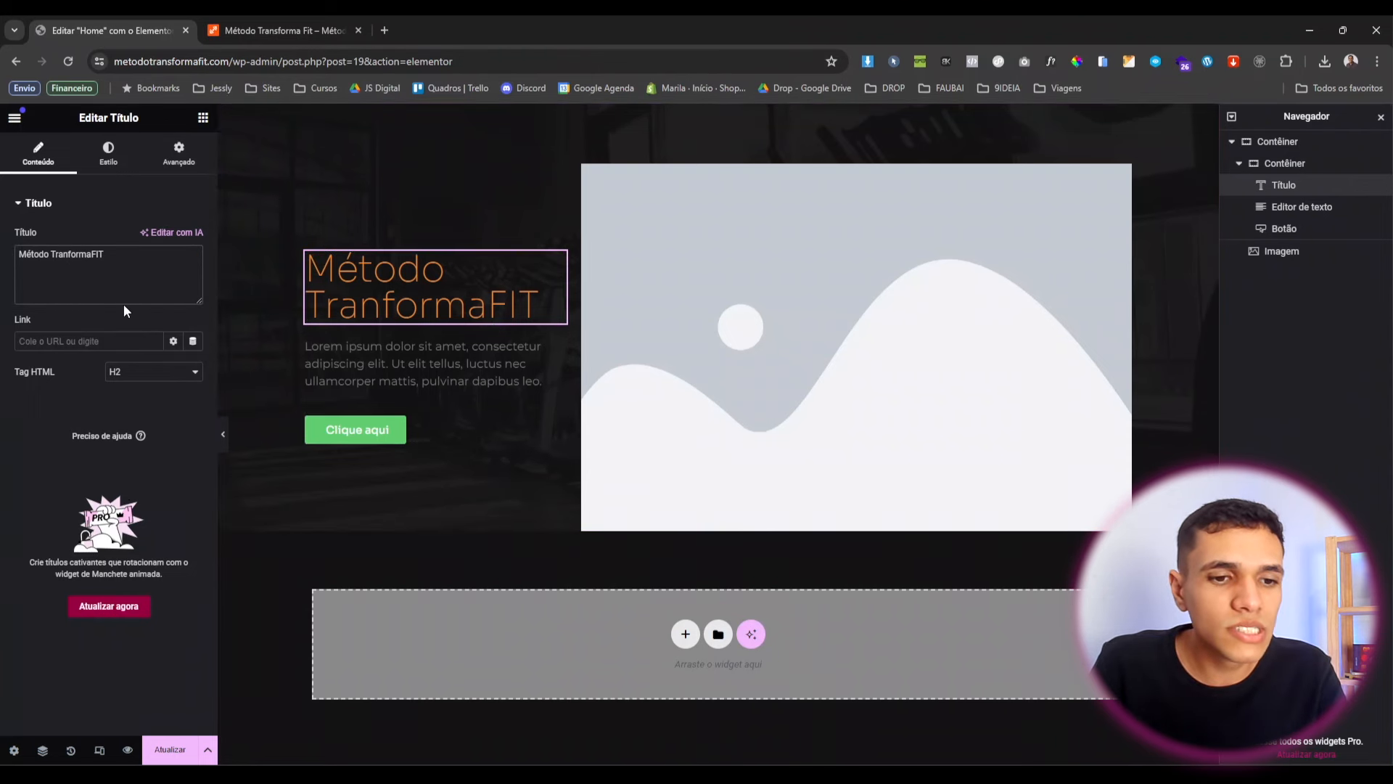
Correct the heading to 'Método TransformaFIT', wrapping TransformaFIT in <b> tags, weight kept at 100.
type("s")
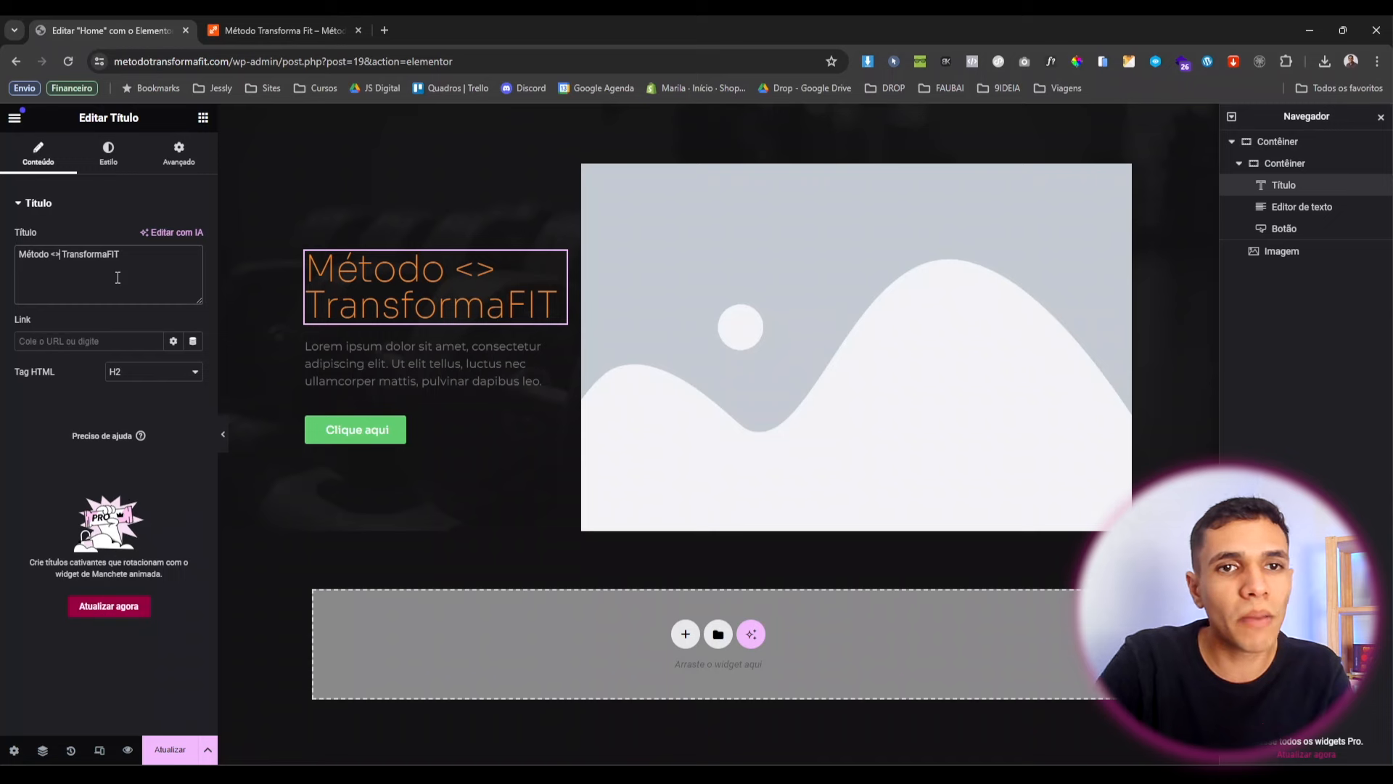
type("b")
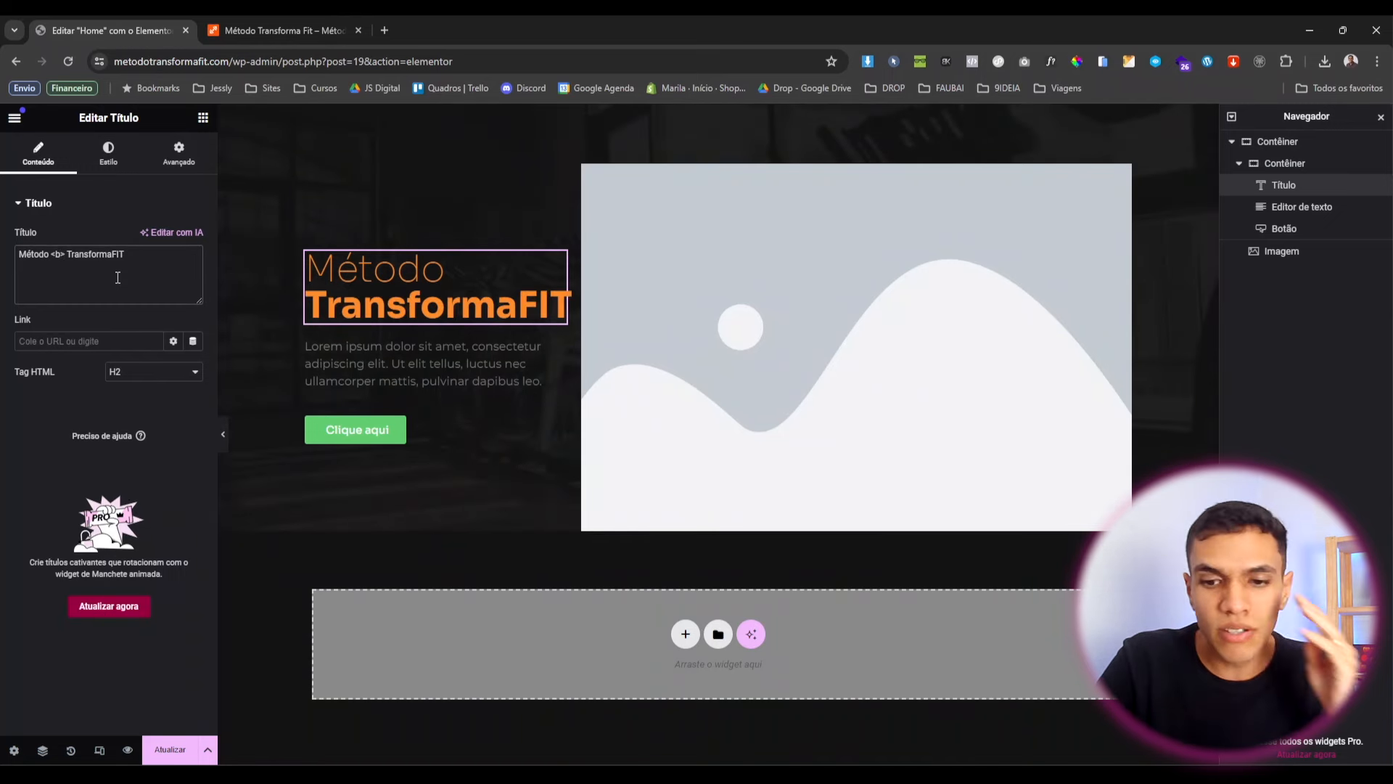
key("Right")
key("Right")
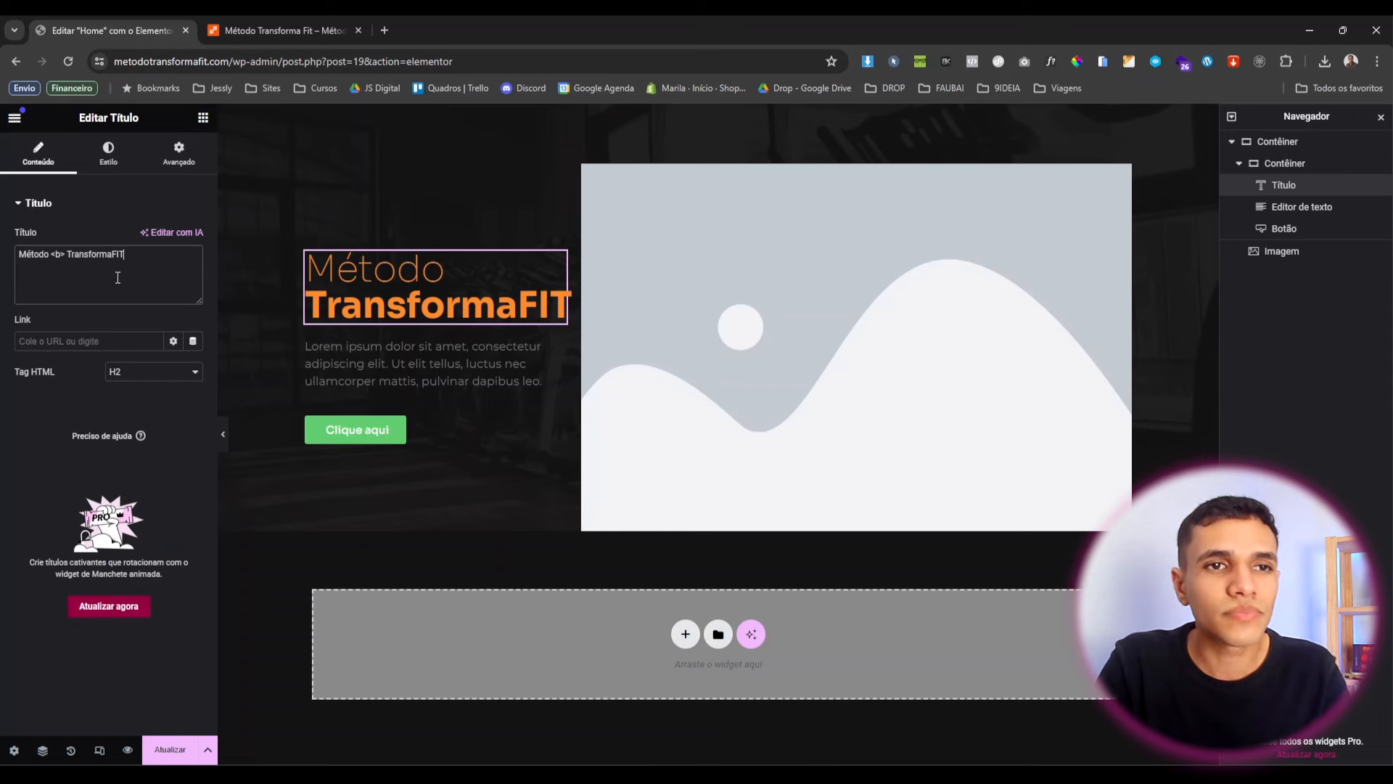
type("<>")
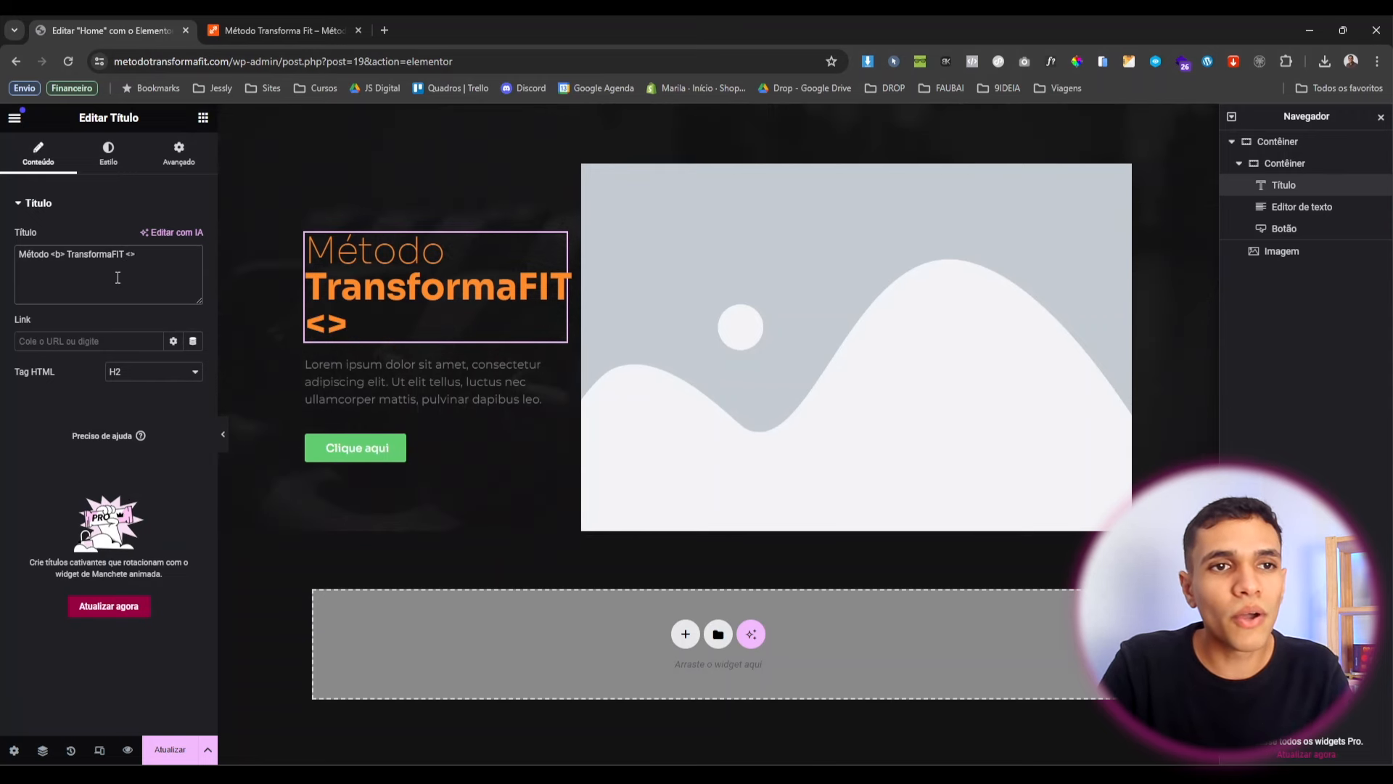
type("/b")
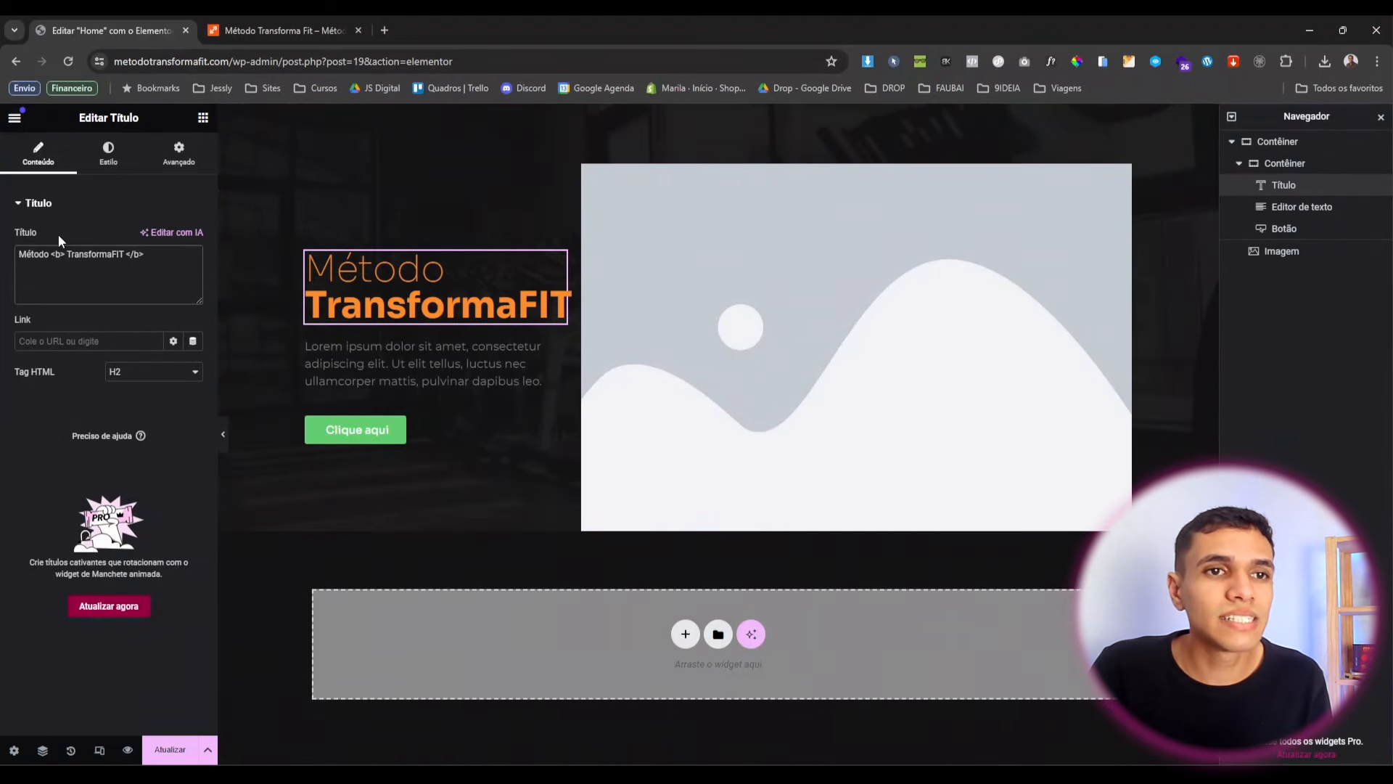
left_click_drag(62, 253, 122, 260)
left_click(174, 253)
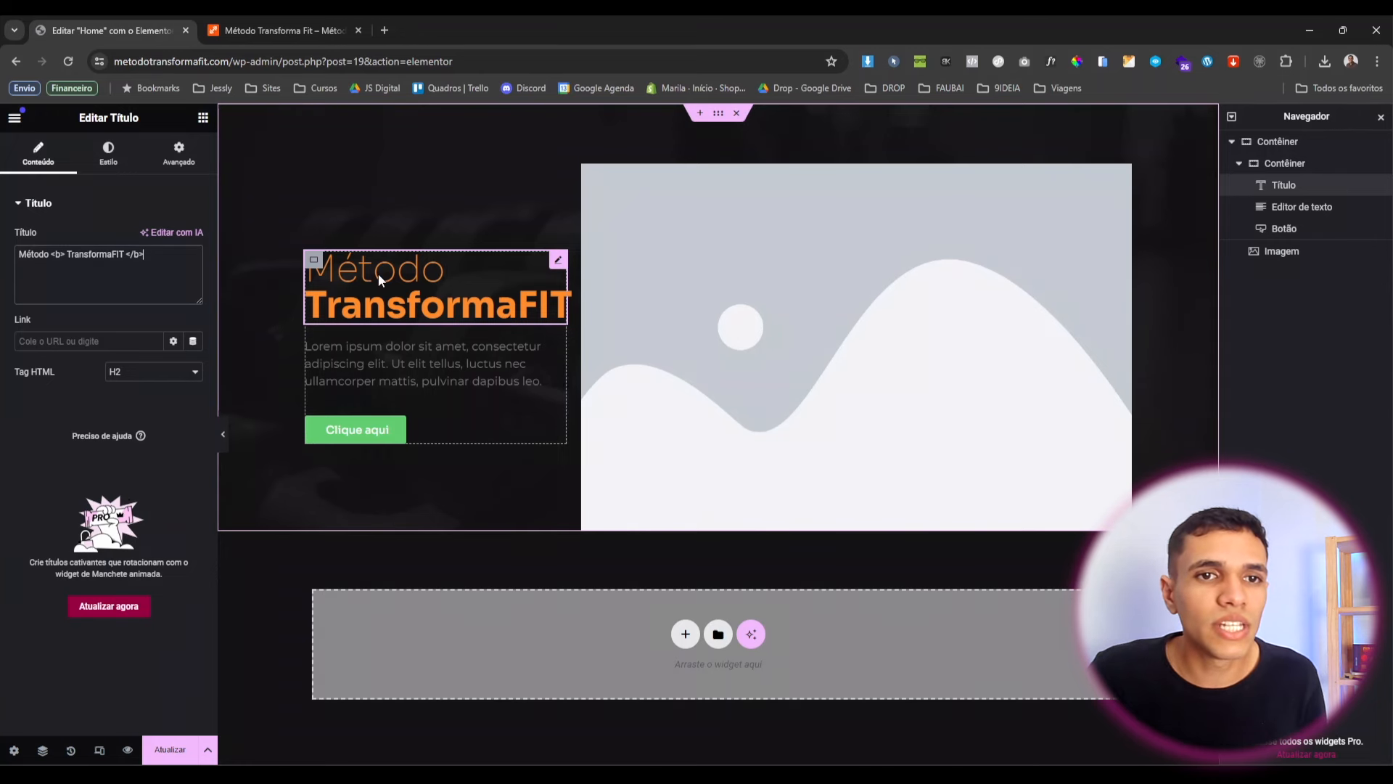
left_click(108, 153)
left_click(193, 298)
left_click(123, 442)
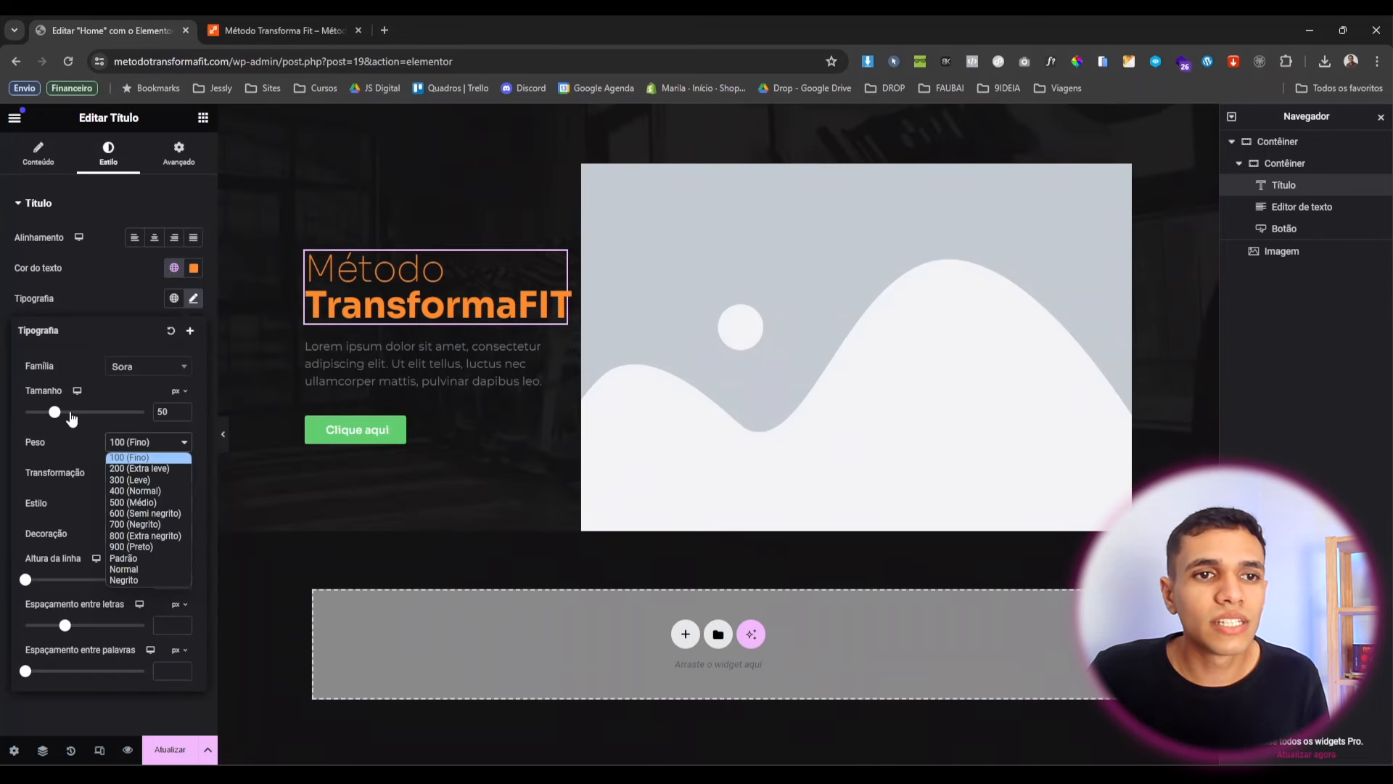
left_click(94, 446)
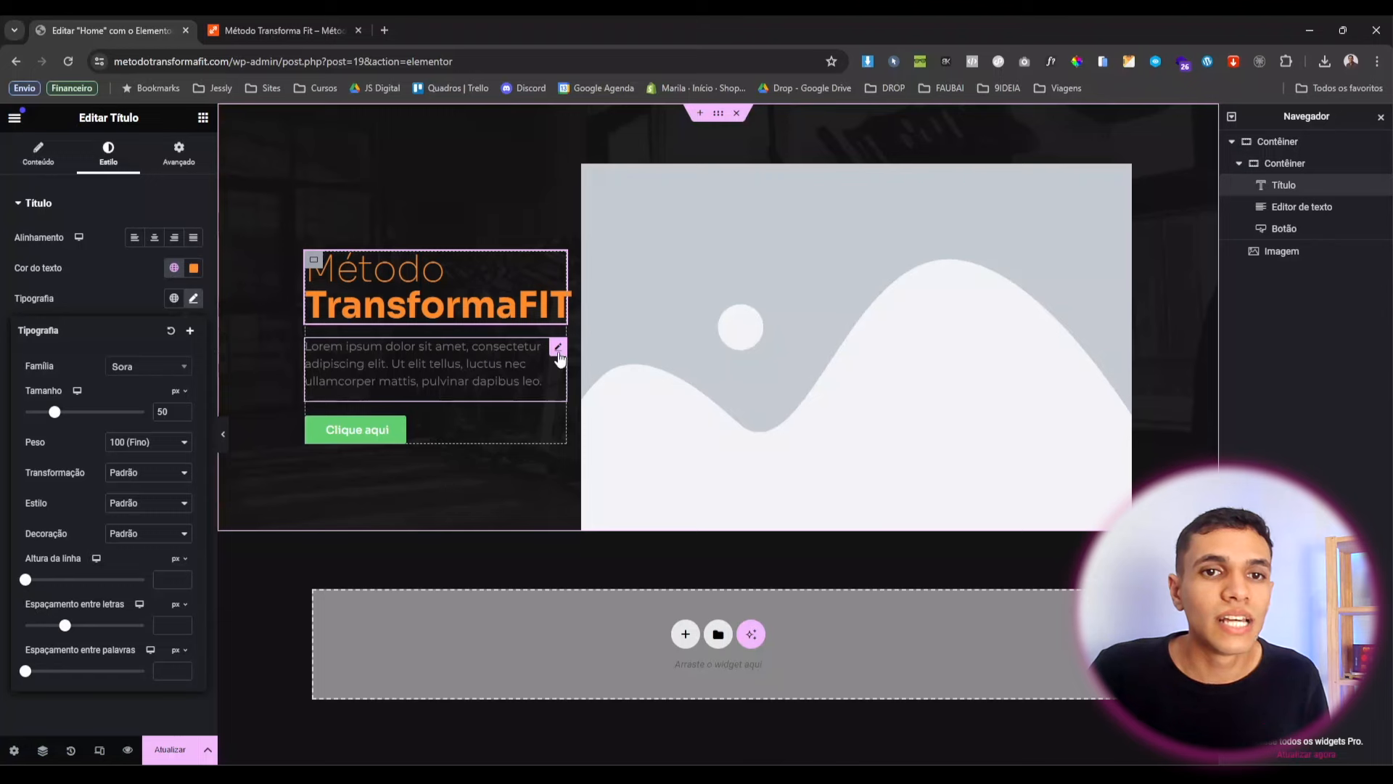
Paste the method description over the placeholder paragraph and colour it Branco white.
left_click(558, 351)
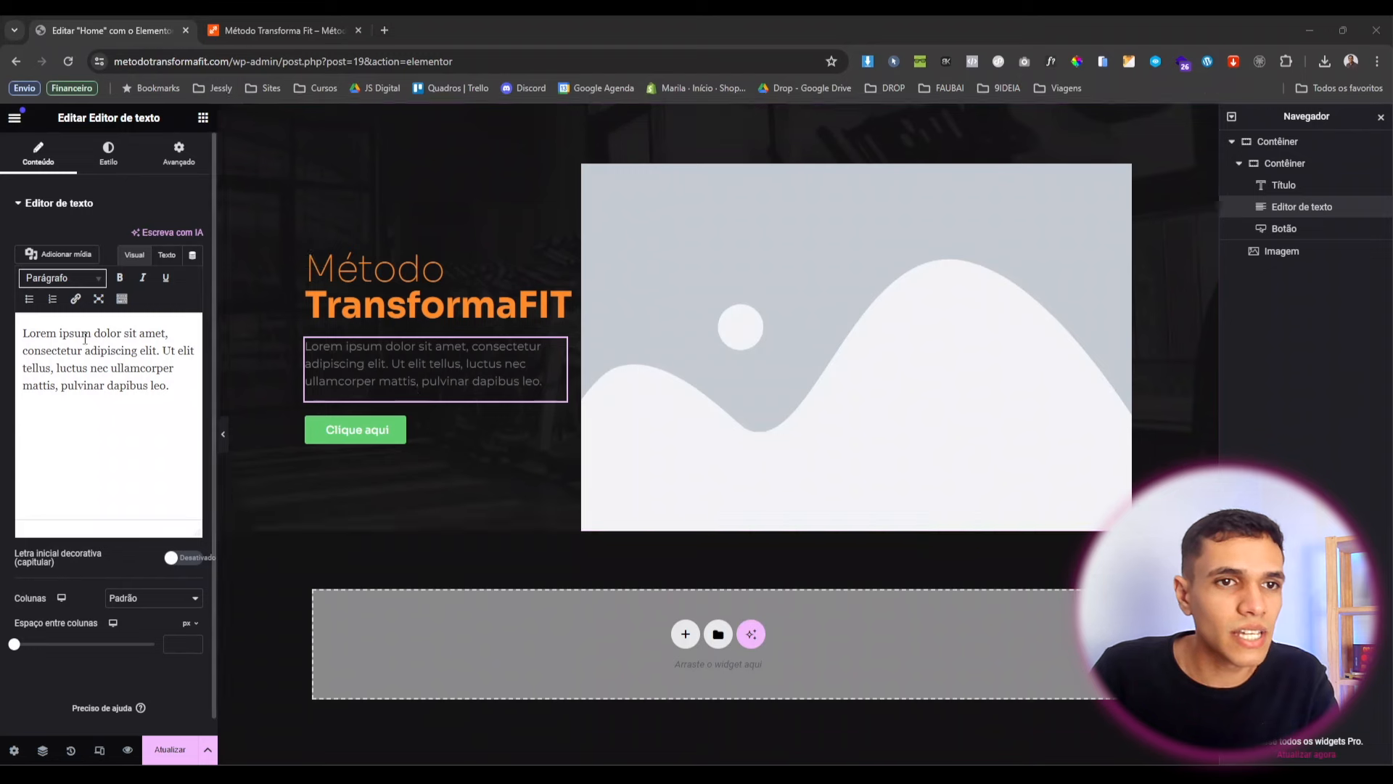
double_click(54, 351)
key("ctrl+a")
type("Descubra o poder do Método TransformaFit para alcançar os seus objetivos de maneira eficaz e duradoura. Com um foco personalizado em suas necessidades e um plano de treino meticulosamente elaborado, você será guiado passo a passo para conquistar a melhor versão de si mesmo.")
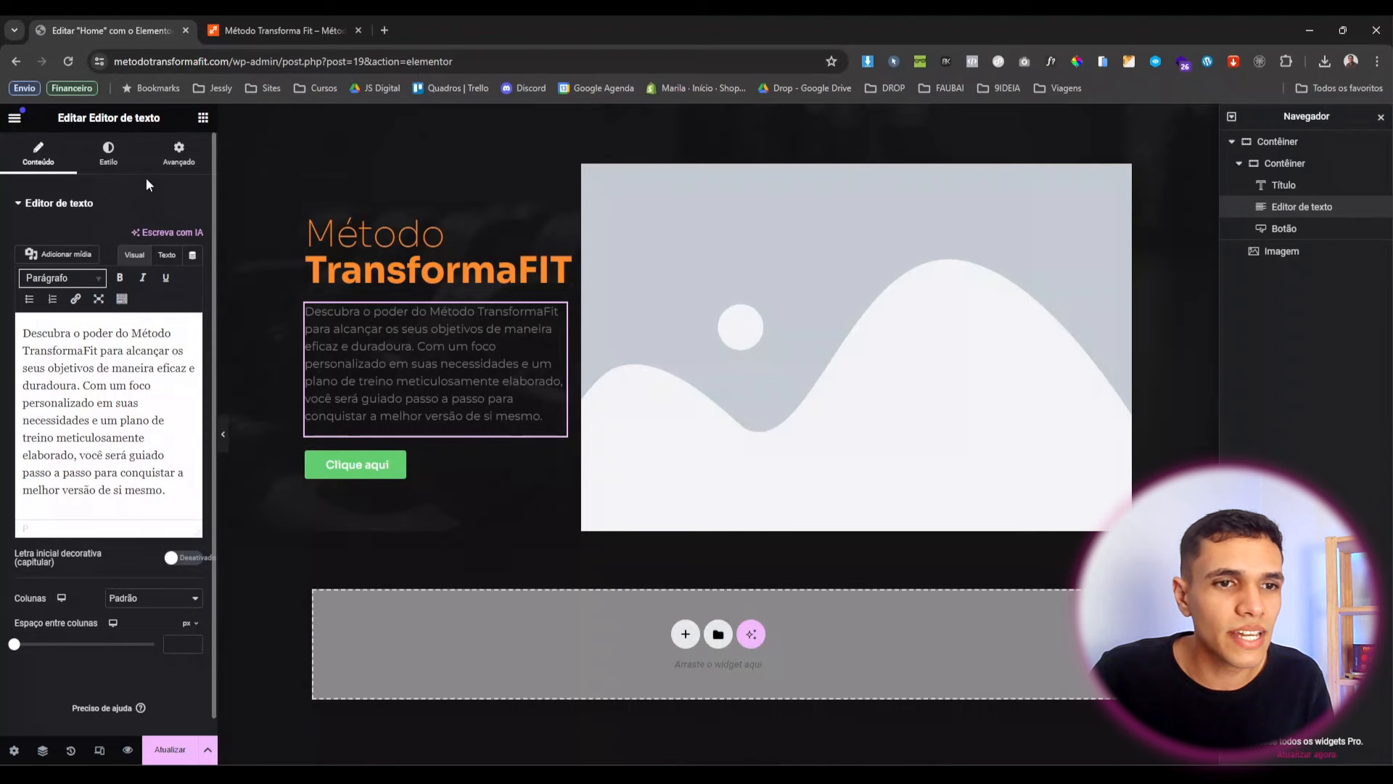
left_click(116, 159)
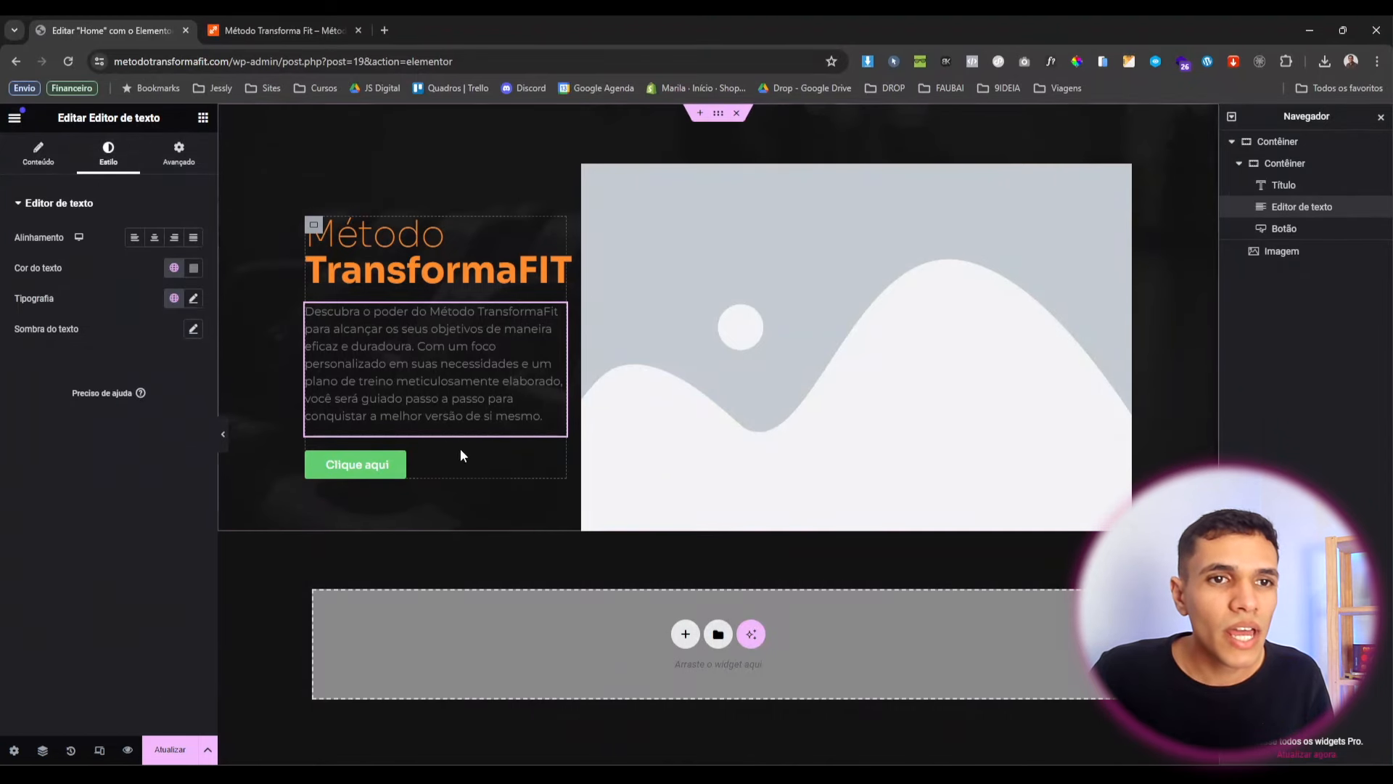
left_click(174, 269)
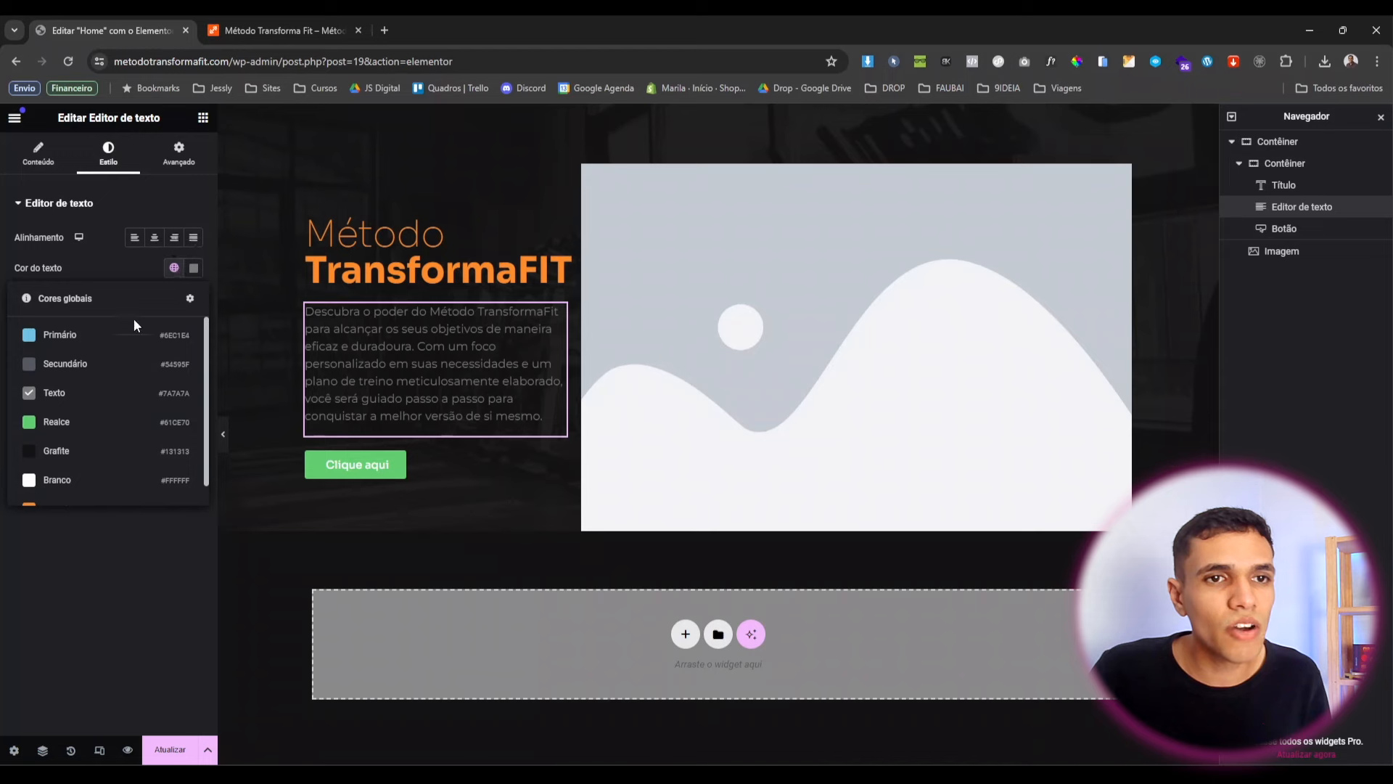
left_click(99, 452)
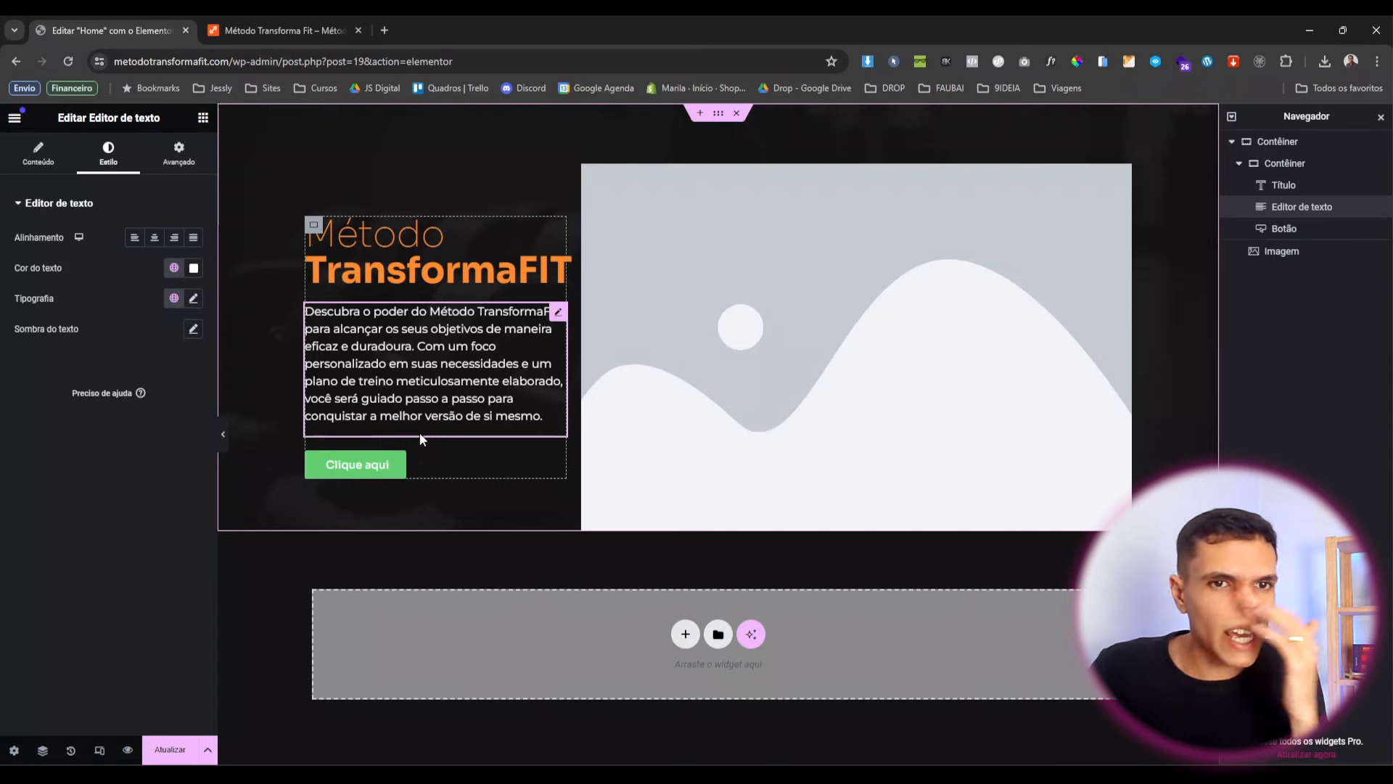
left_click(553, 464)
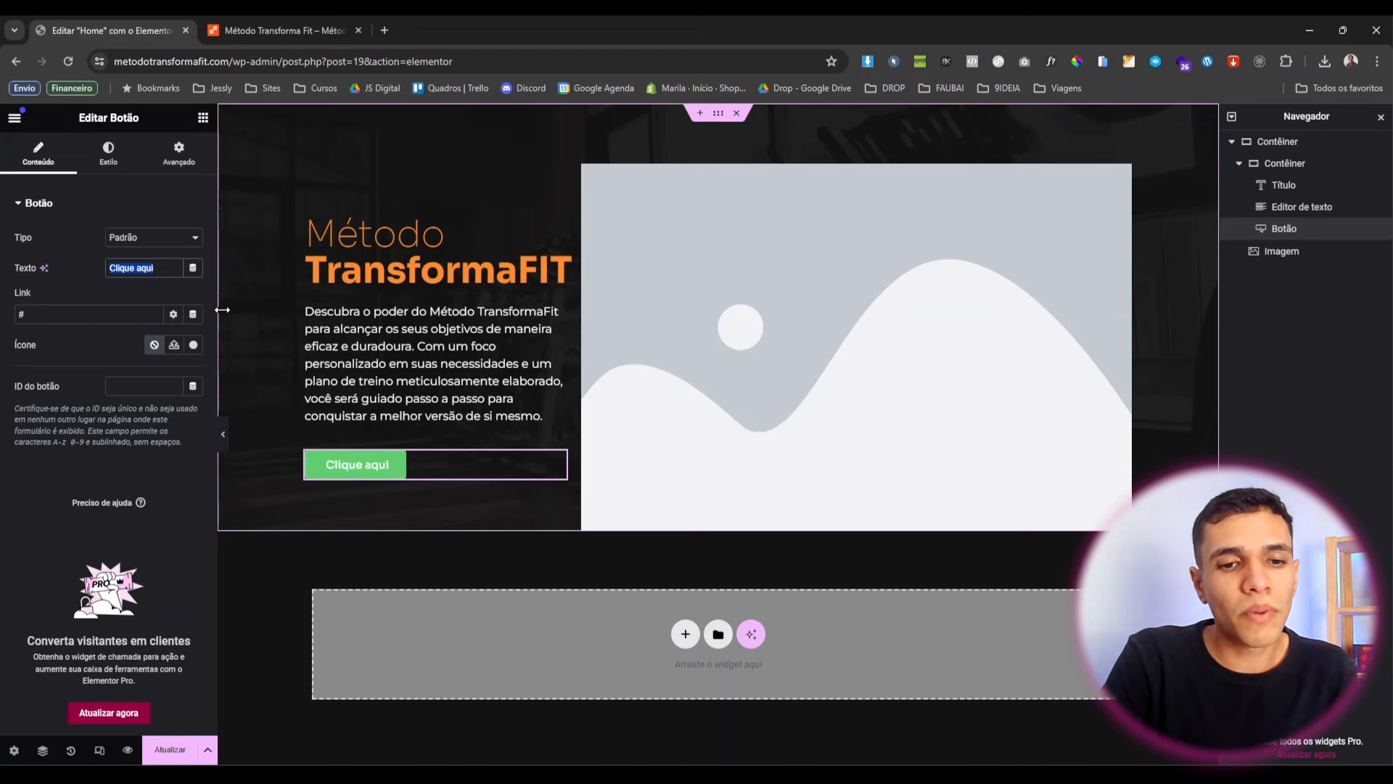
Change the button text to 'Entrar em contato' and enable Abrir em nova janela on its link.
type("Entrar em cona")
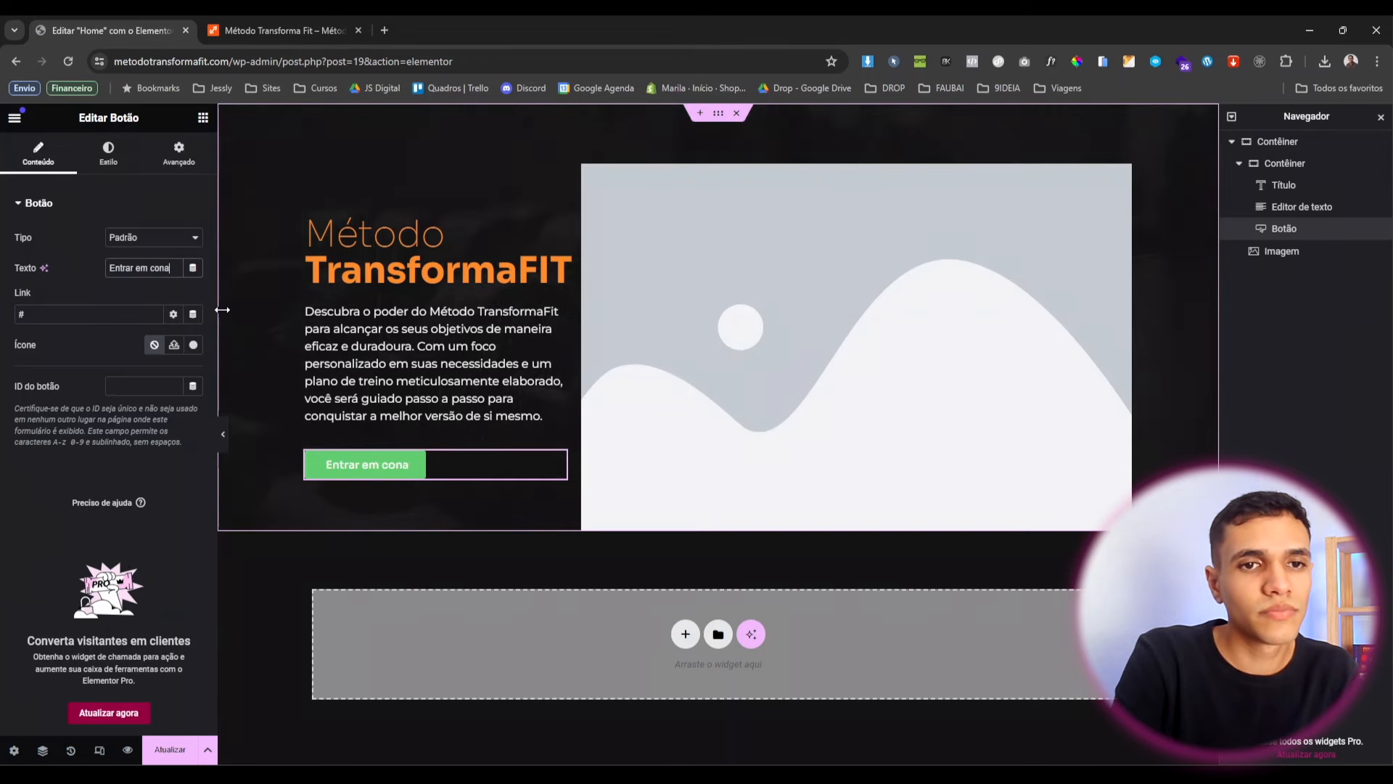
key("BackSpace")
type("tato")
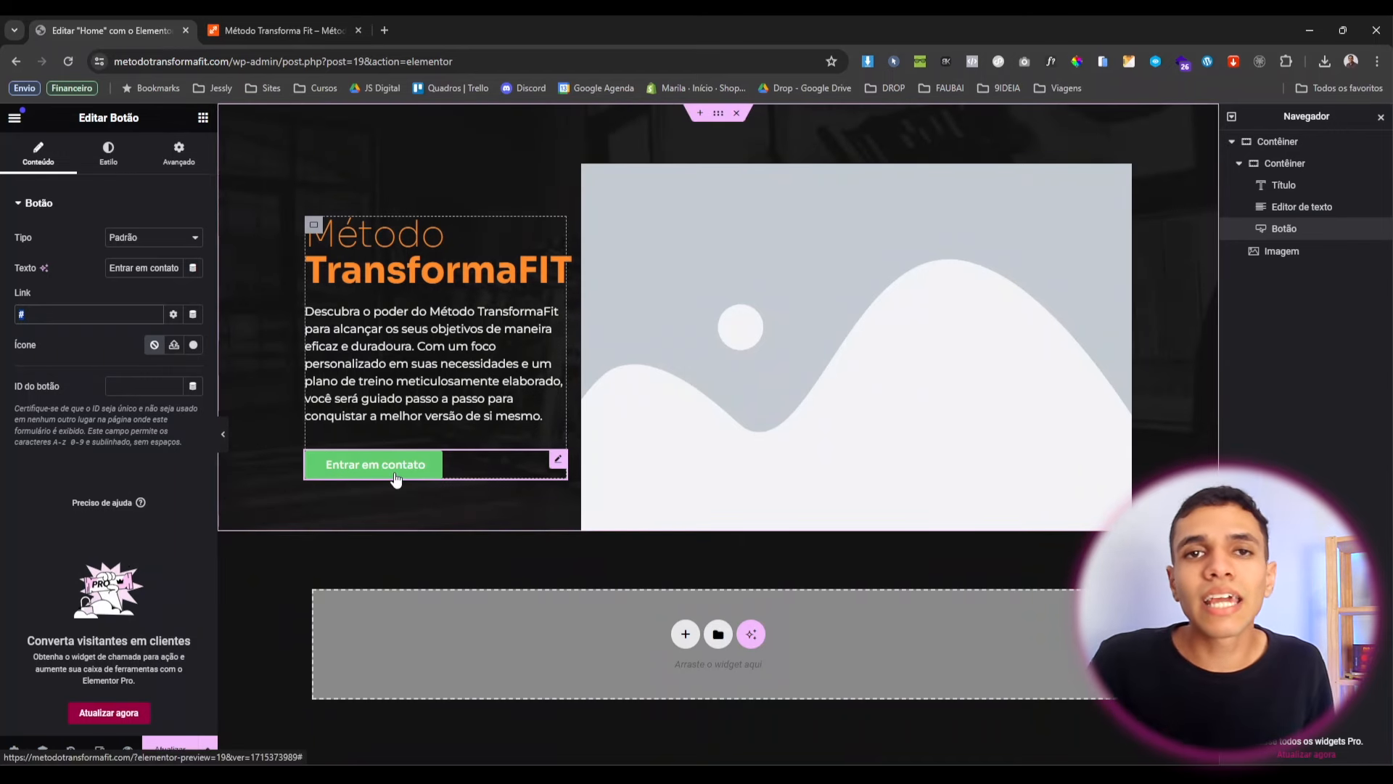
left_click(172, 317)
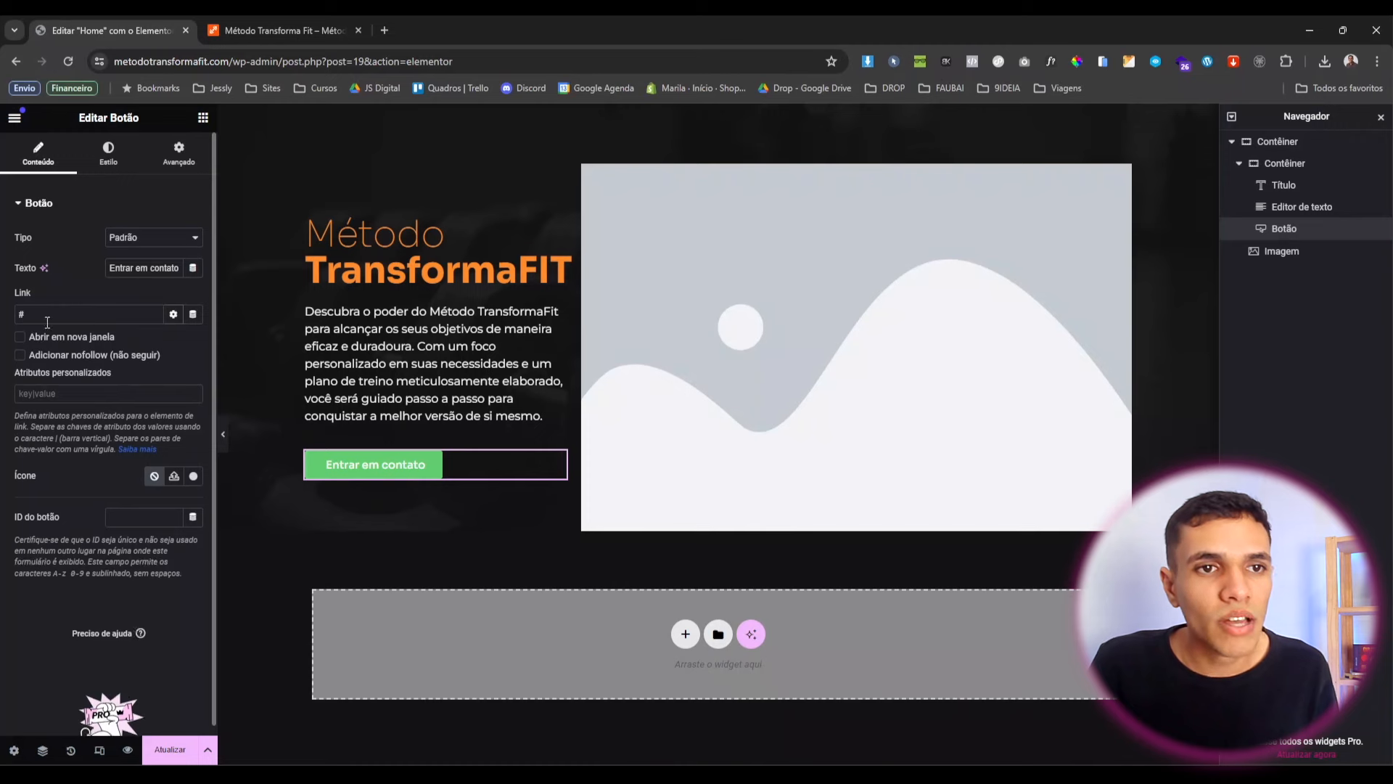
left_click(63, 338)
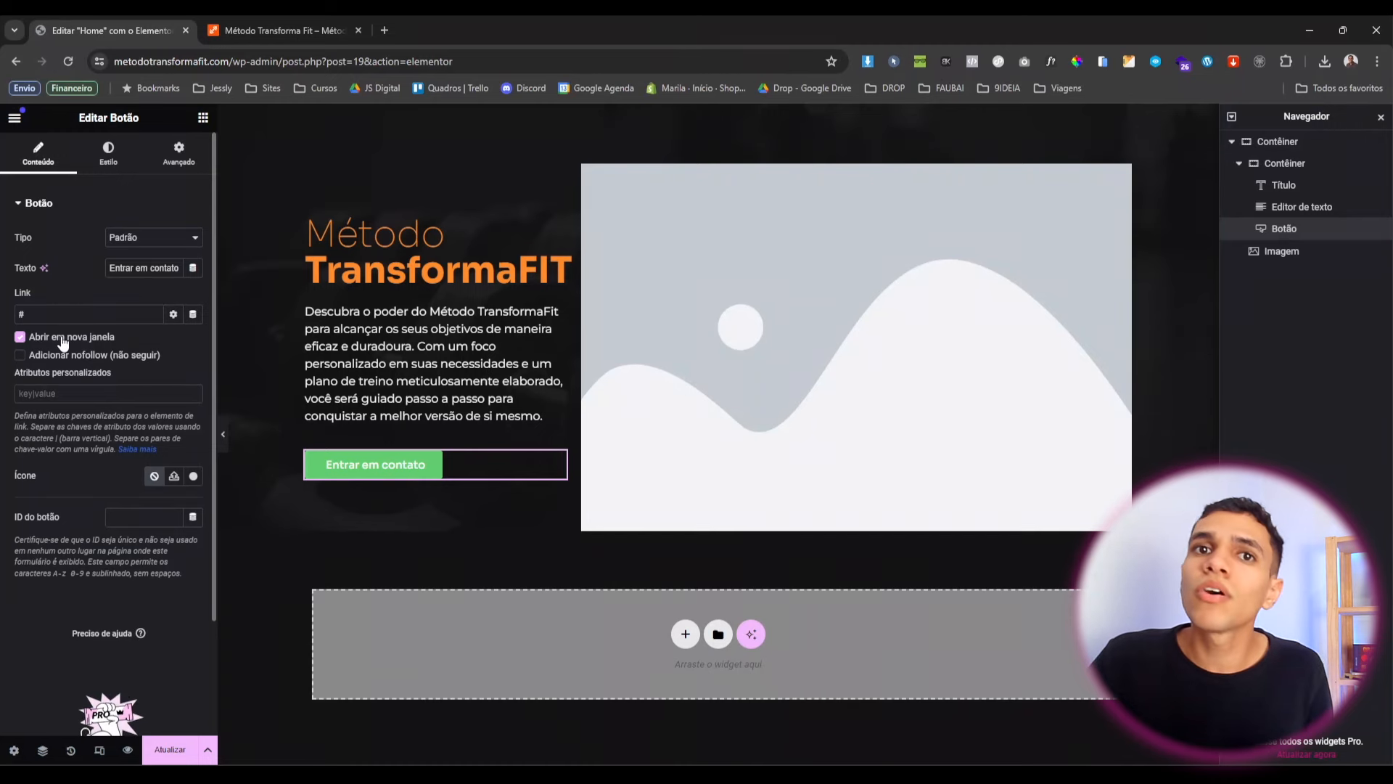
Make the button label white and its background the orange global colour.
left_click(112, 171)
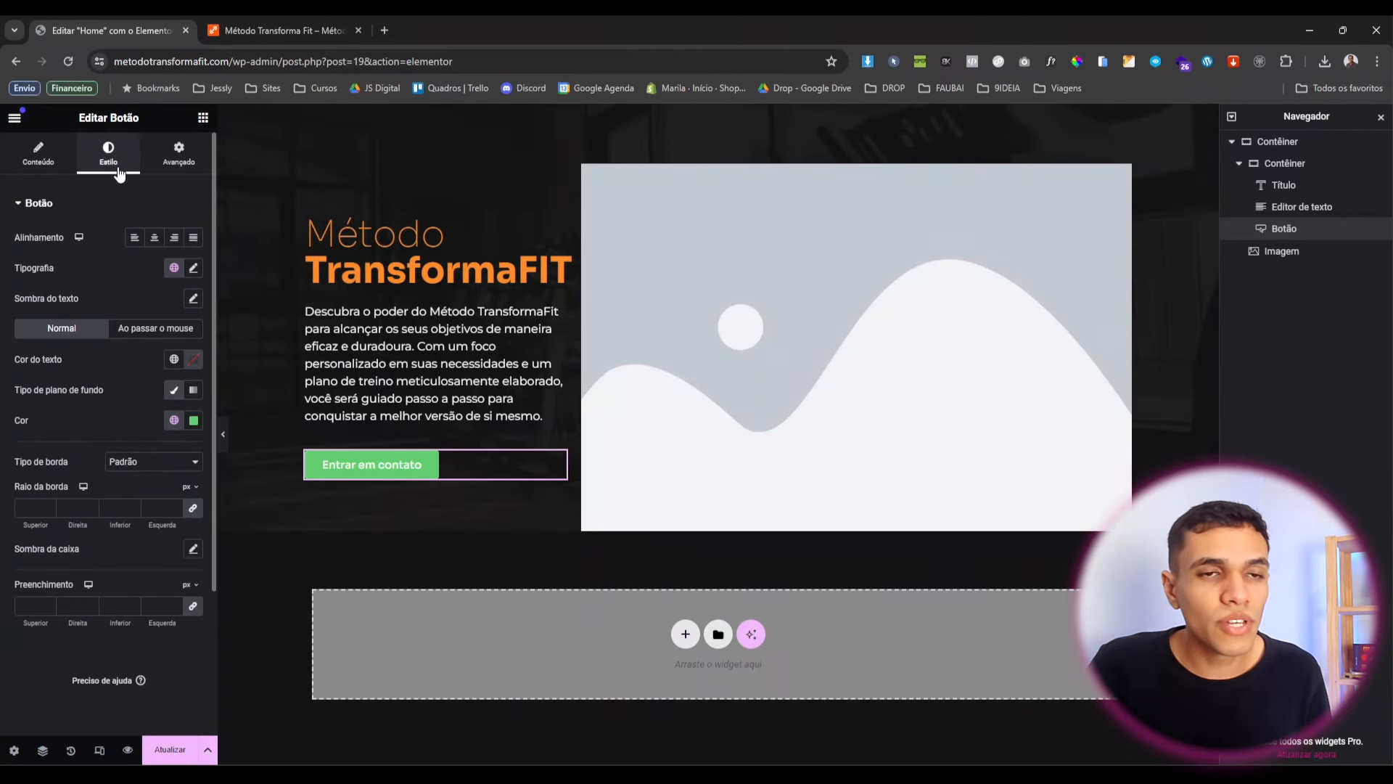
left_click(174, 359)
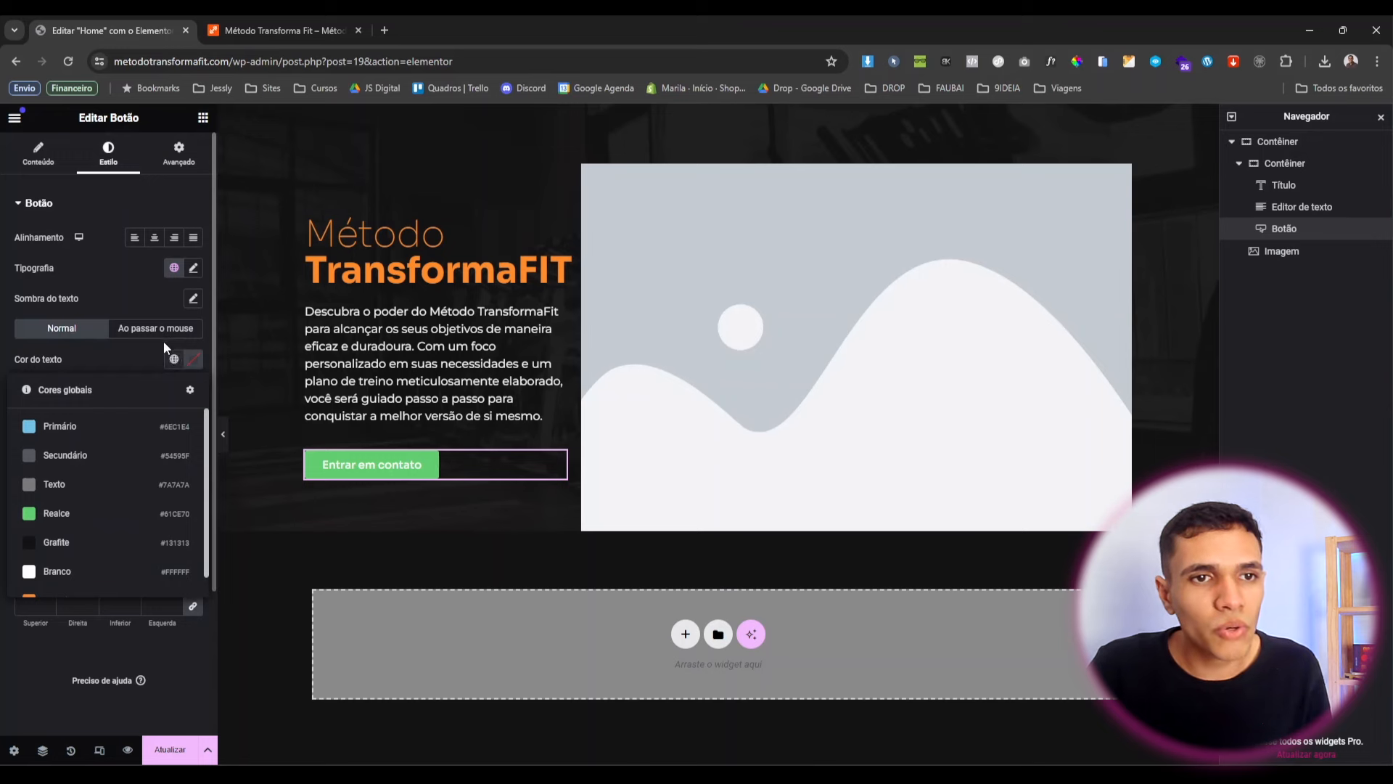
left_click(175, 480)
left_click(175, 420)
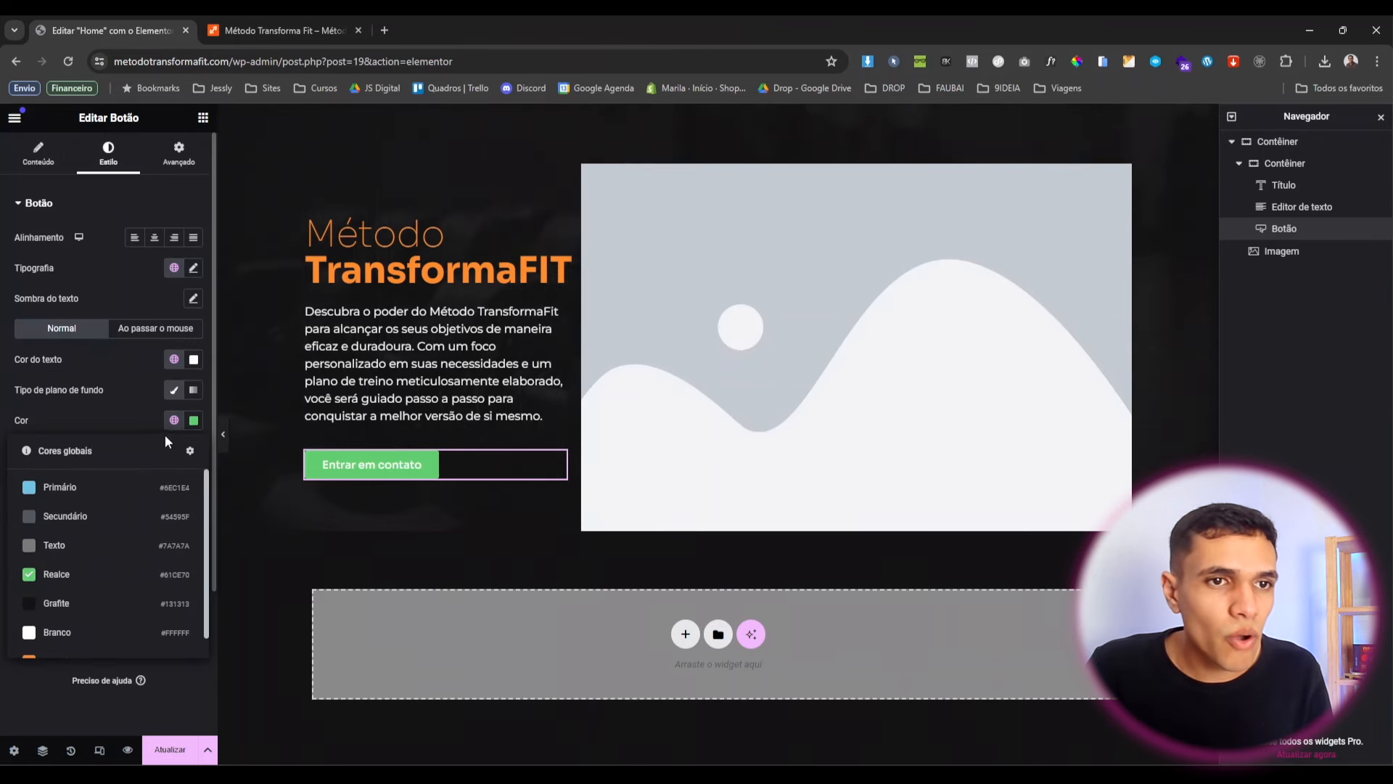
scroll(145, 610, "down", 2)
left_click(147, 632)
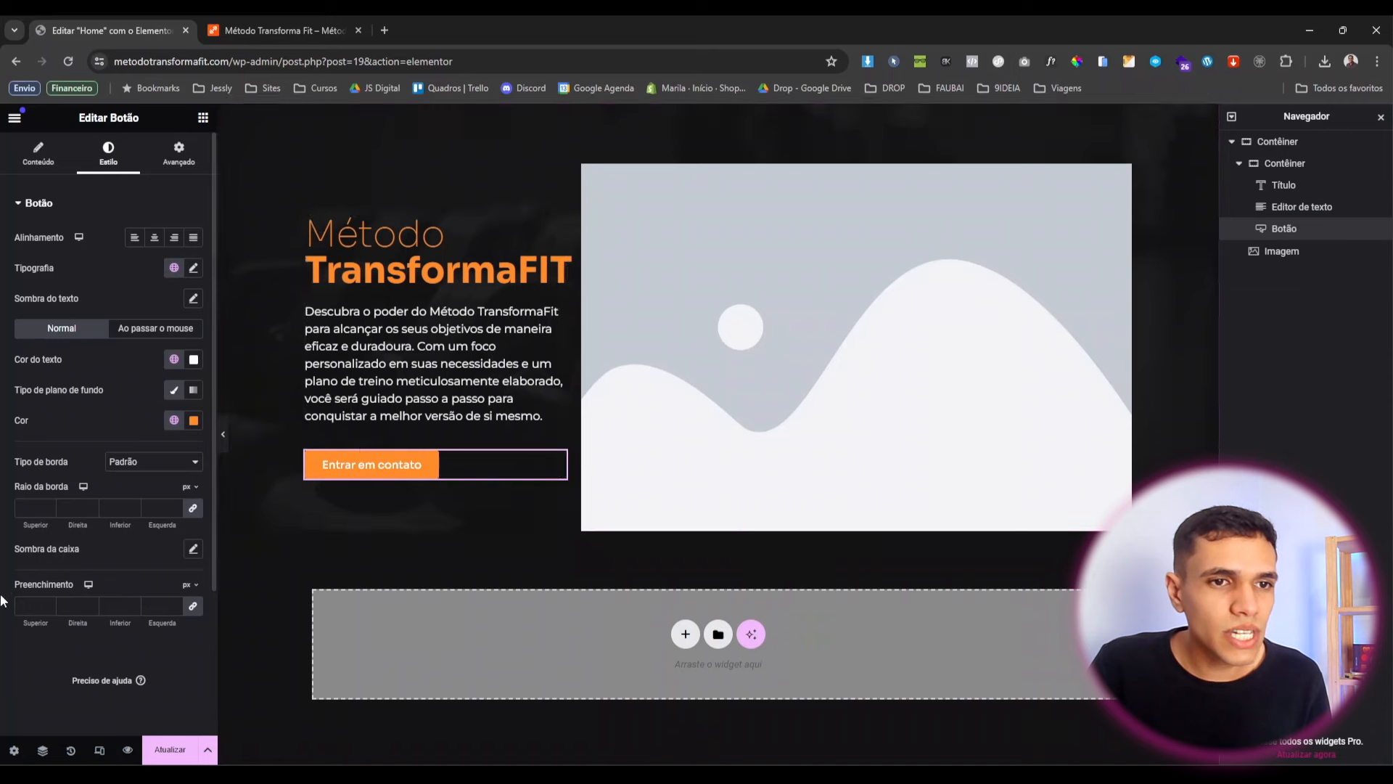
Give the button 20 px padding on every side and justify it.
left_click(194, 607)
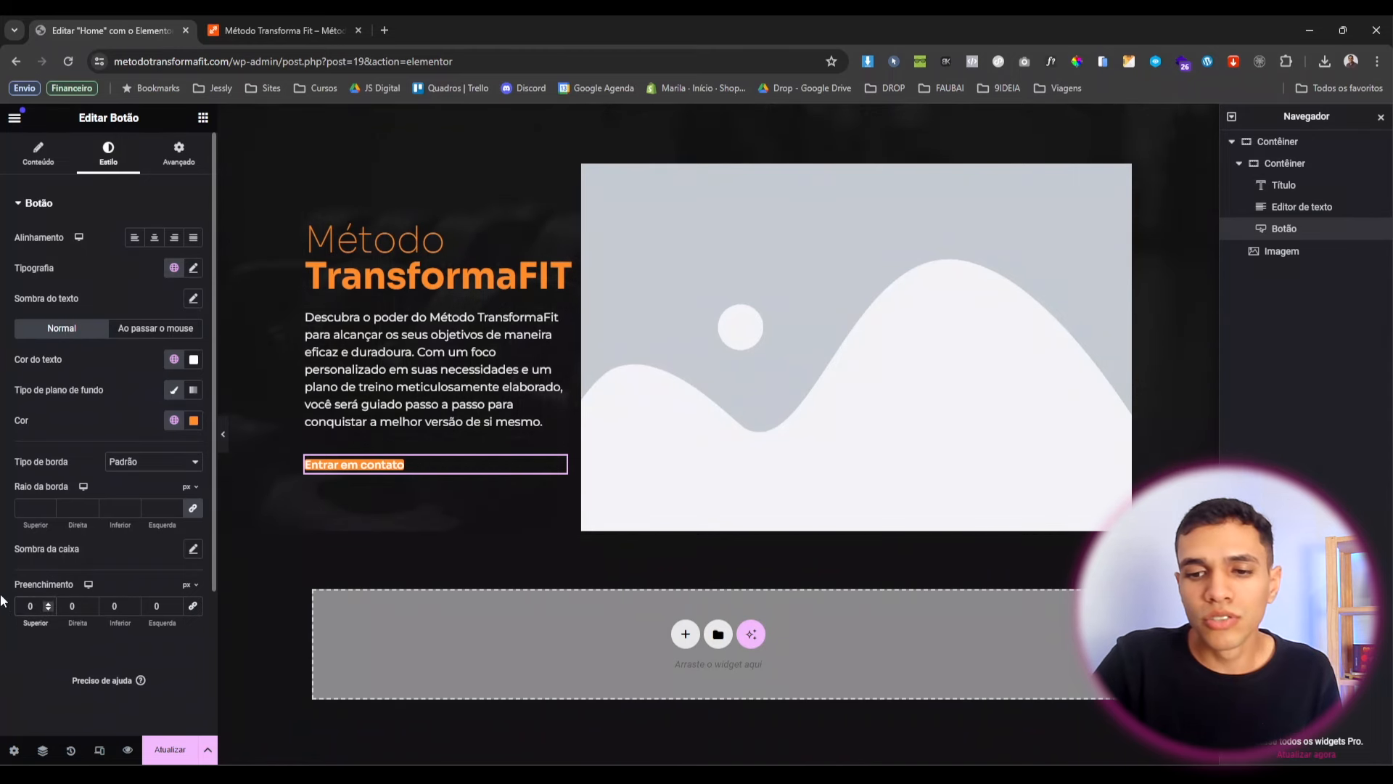
type("2")
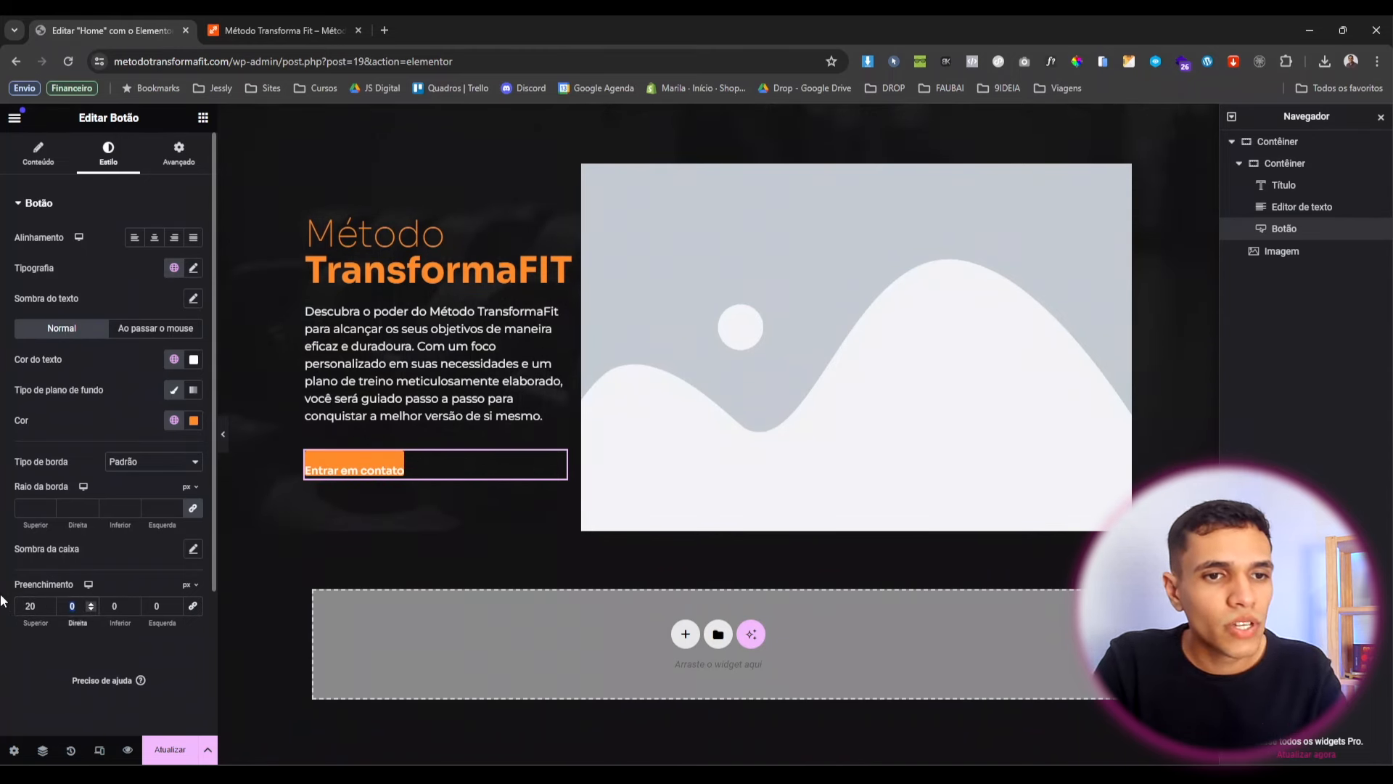
type("20")
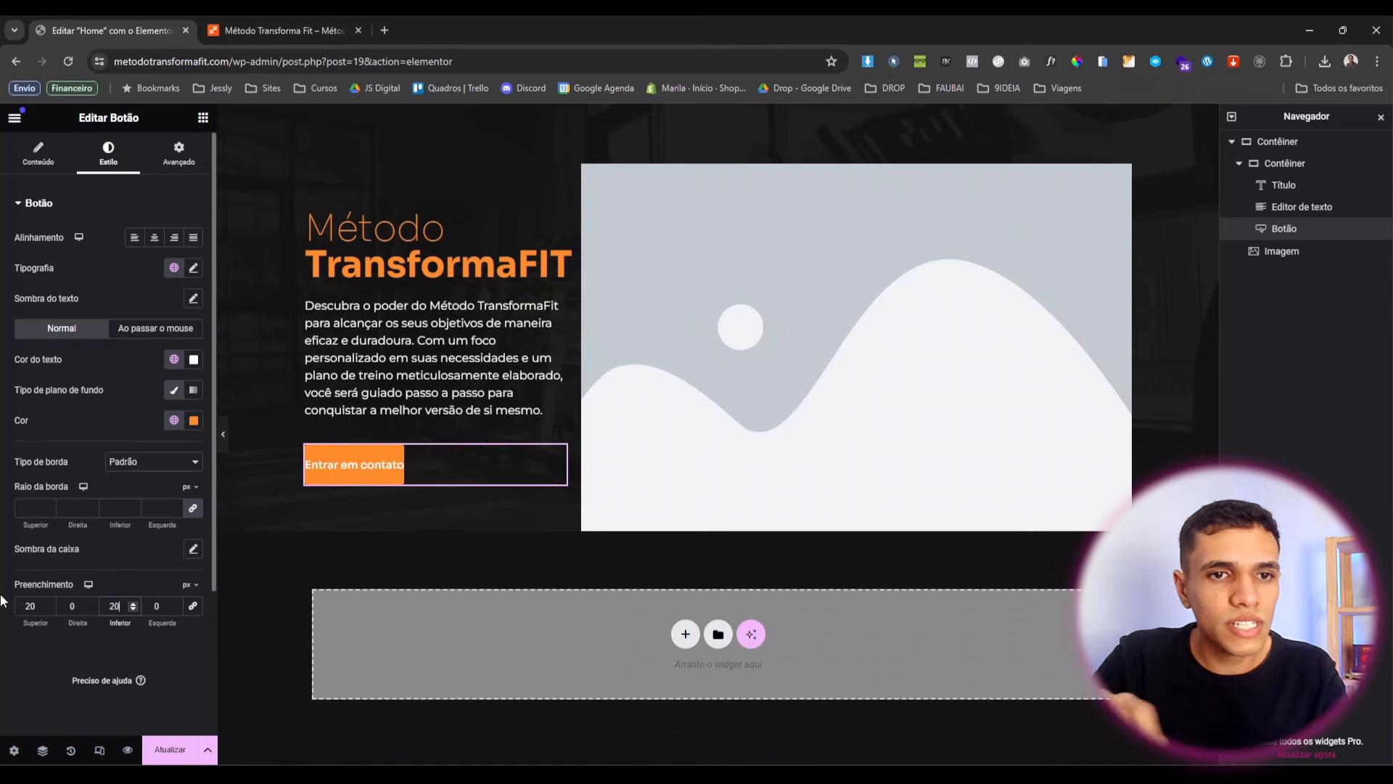
left_click(63, 608)
type("2")
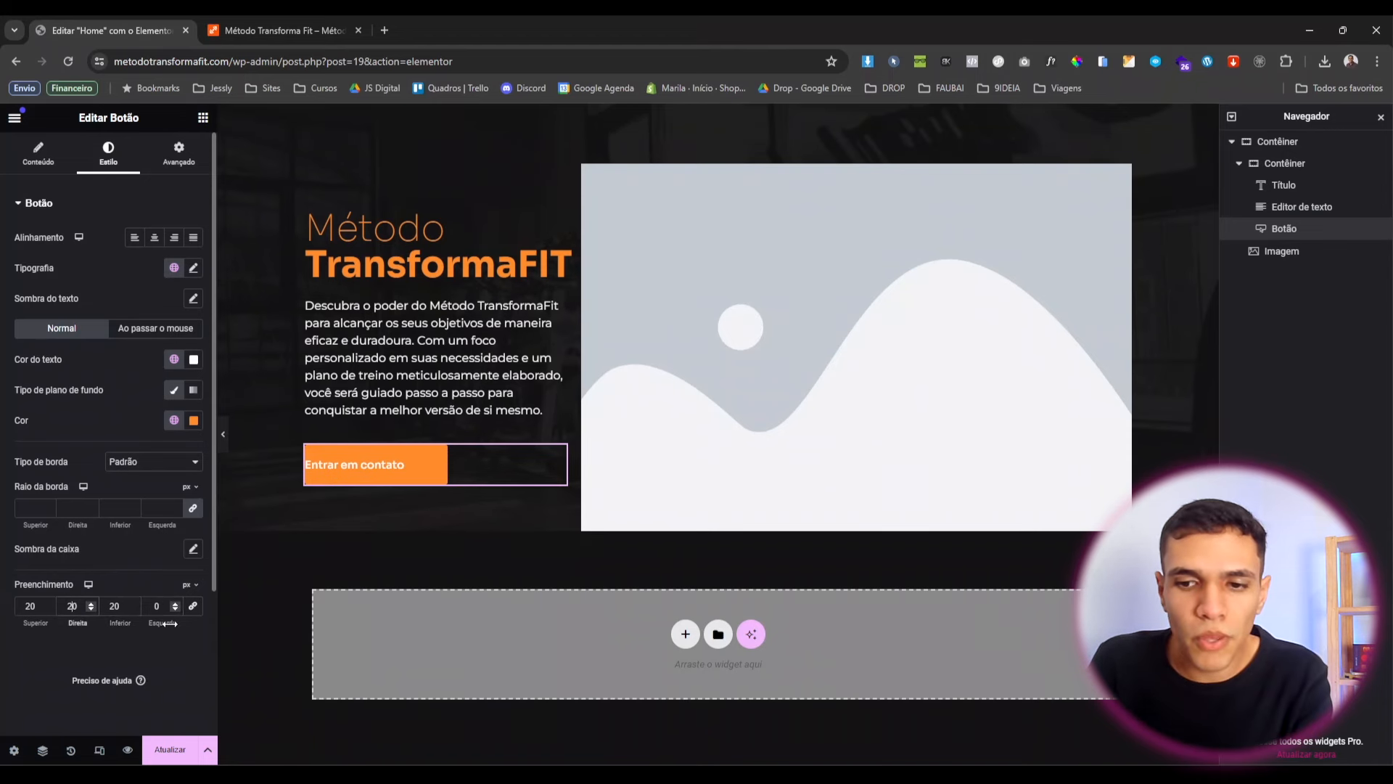
left_click(154, 605)
type("20")
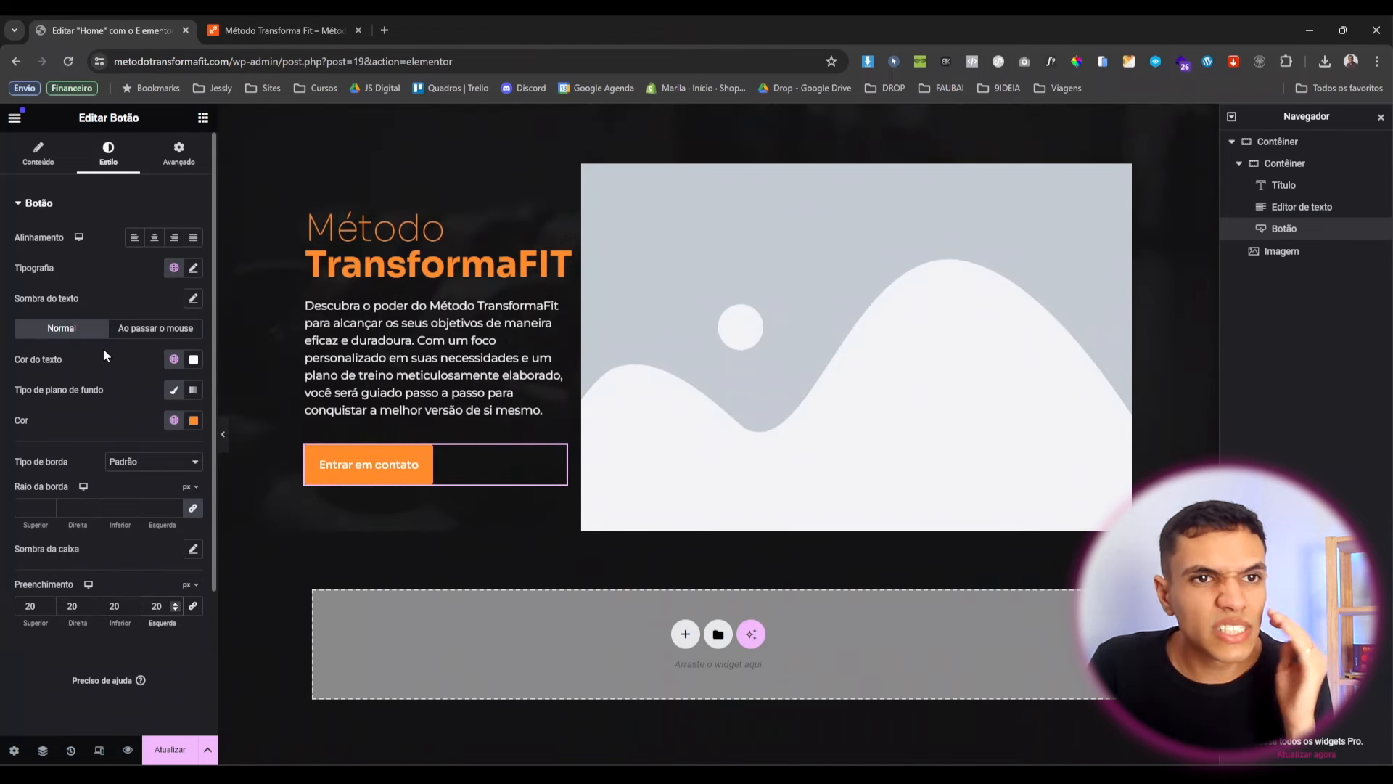
left_click(196, 241)
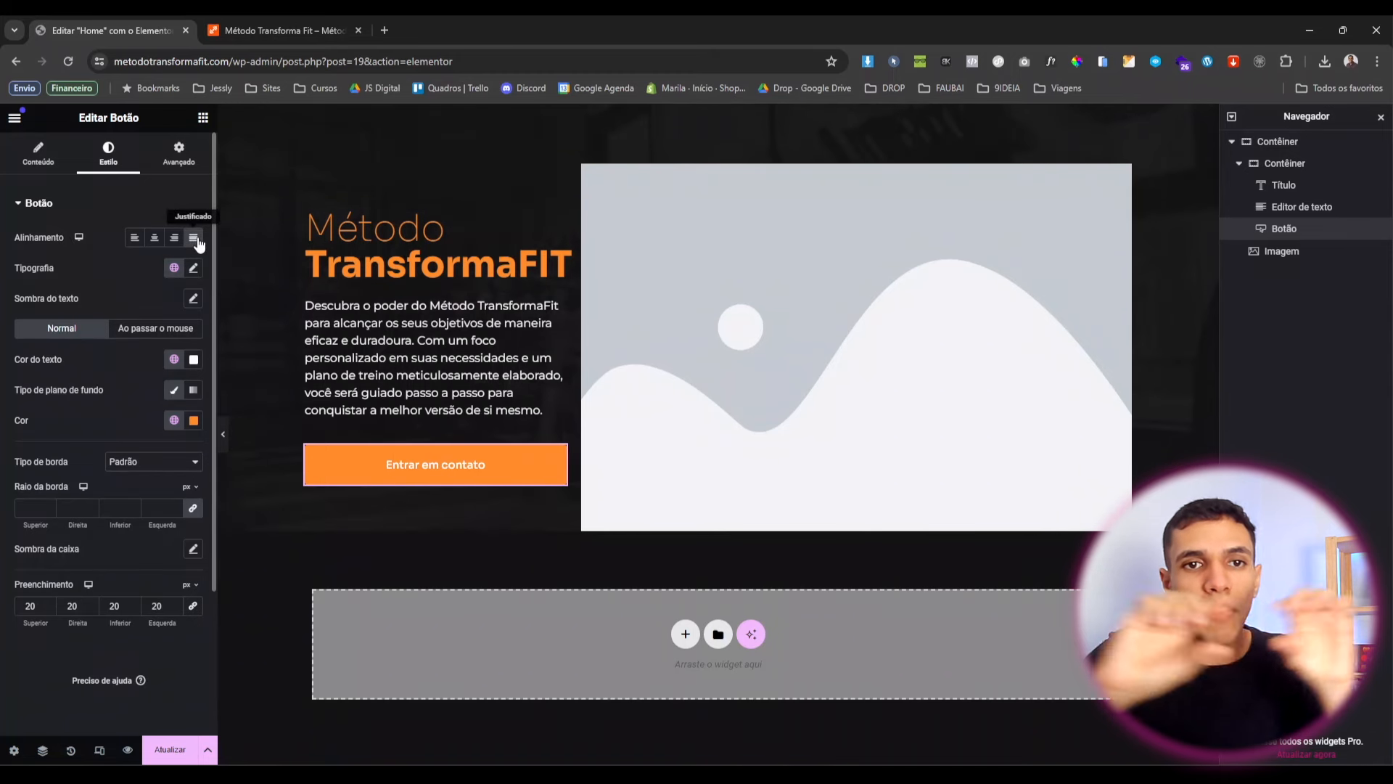
Set the button's Largura to Personalizado at 70%.
left_click(179, 149)
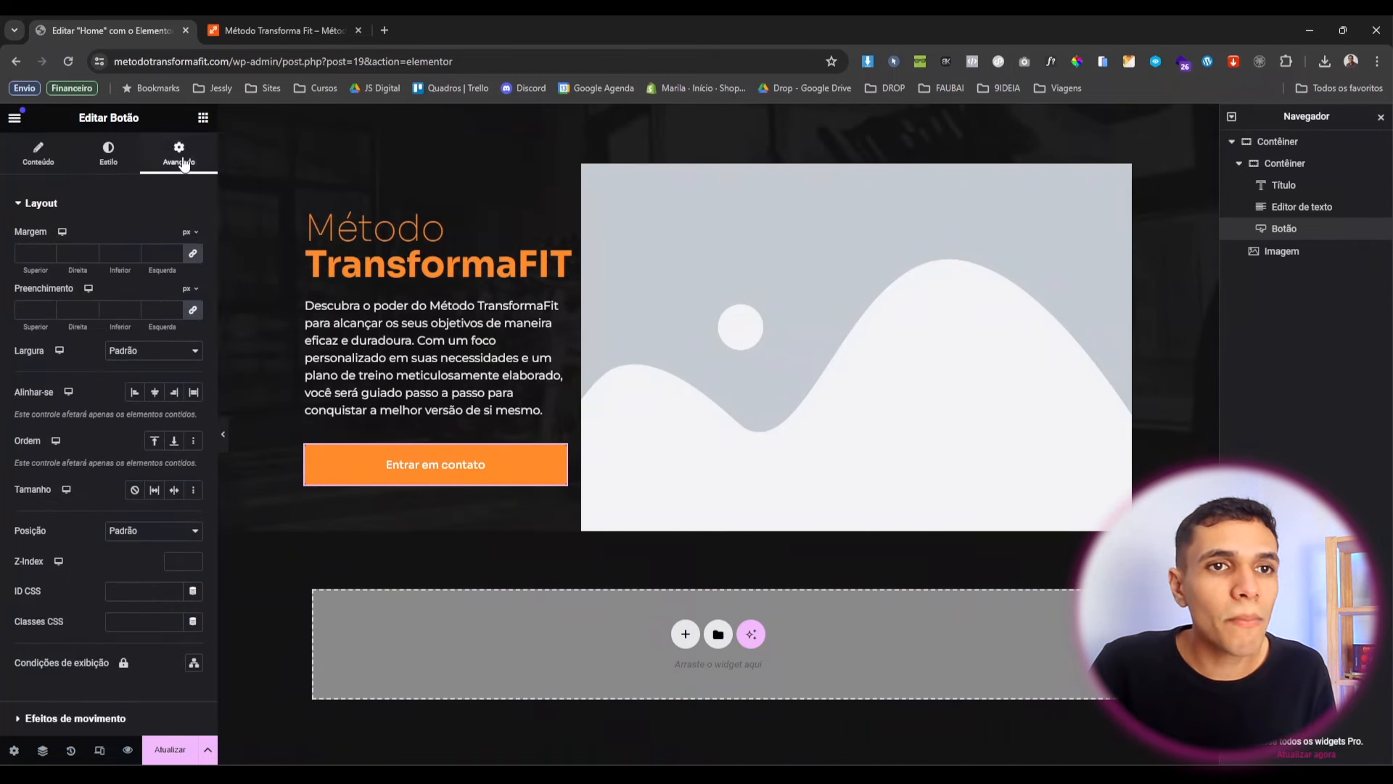
left_click(149, 354)
left_click(163, 399)
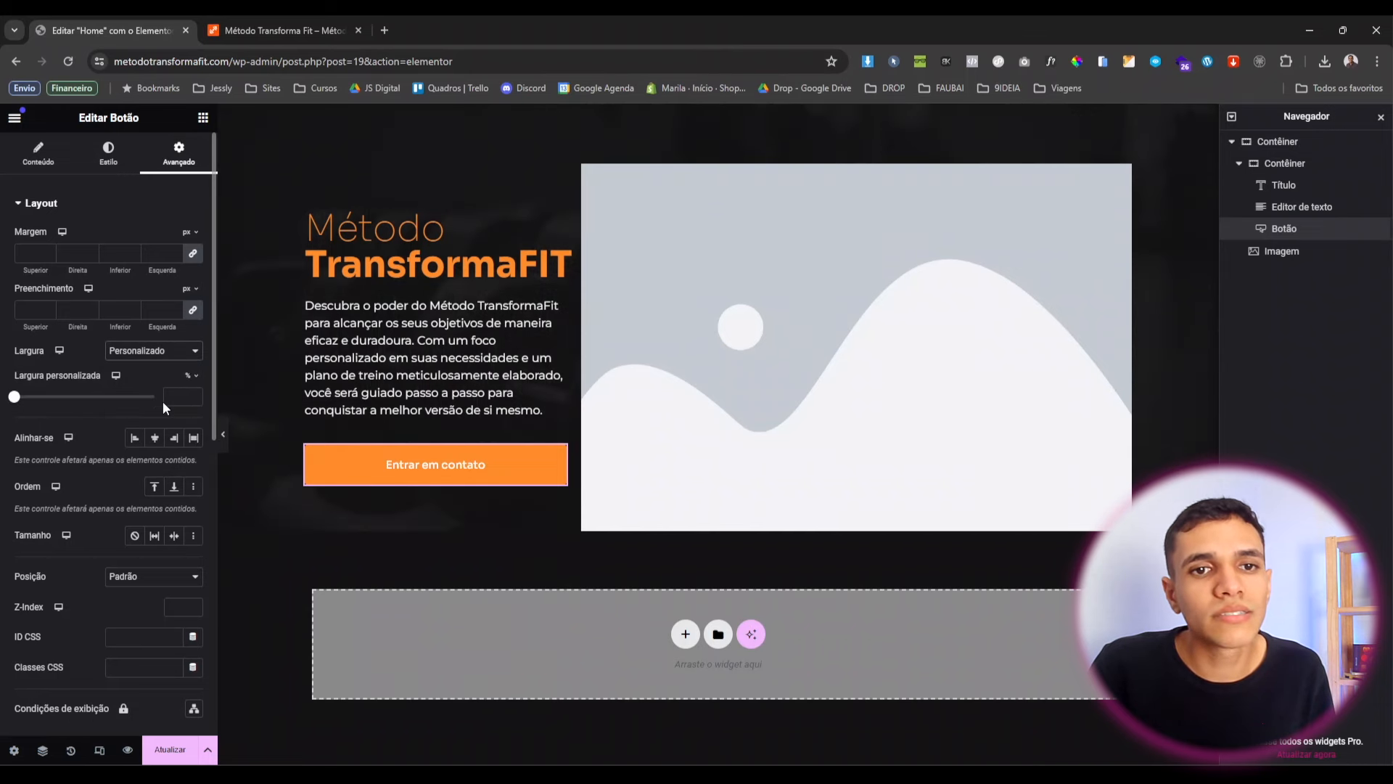
left_click_drag(13, 398, 111, 414)
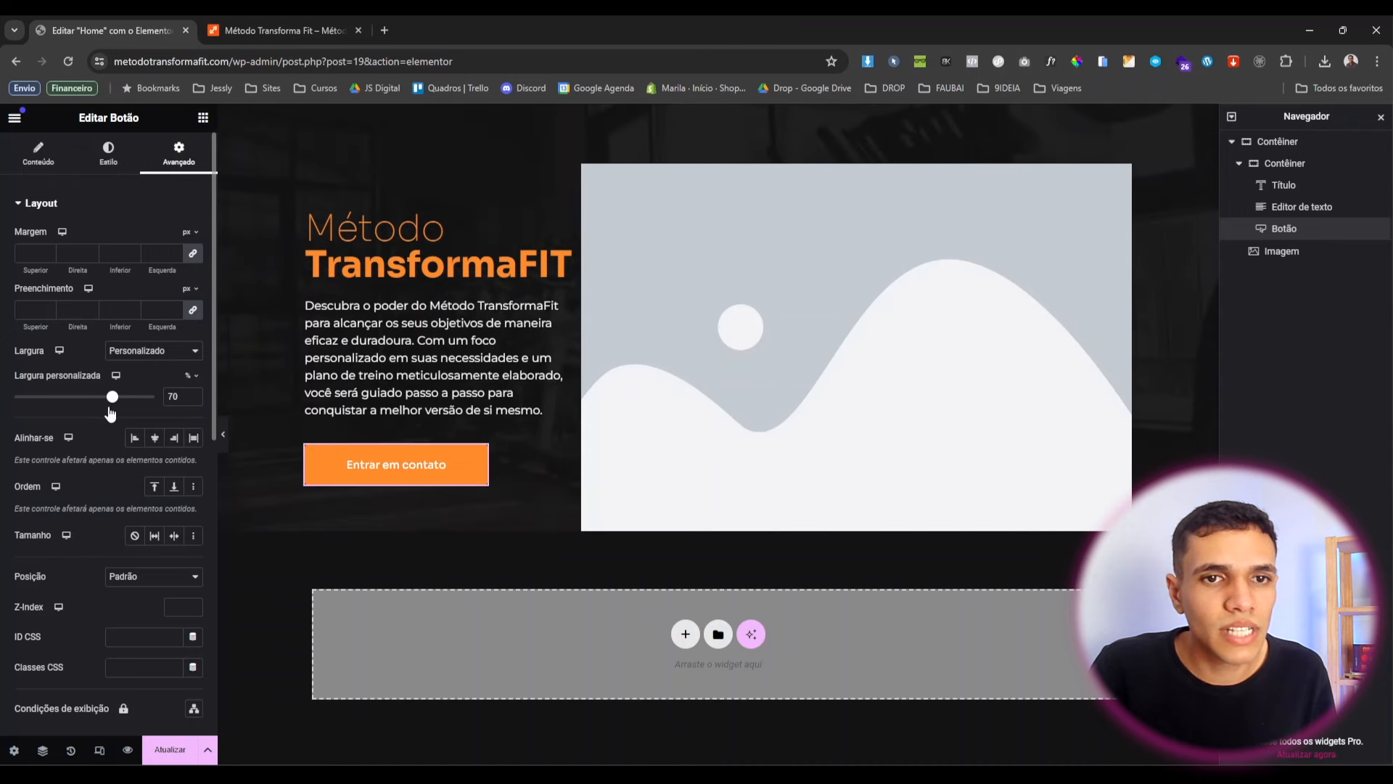
Choose Sink as the button's Animação ao passar o mouse.
left_click(95, 150)
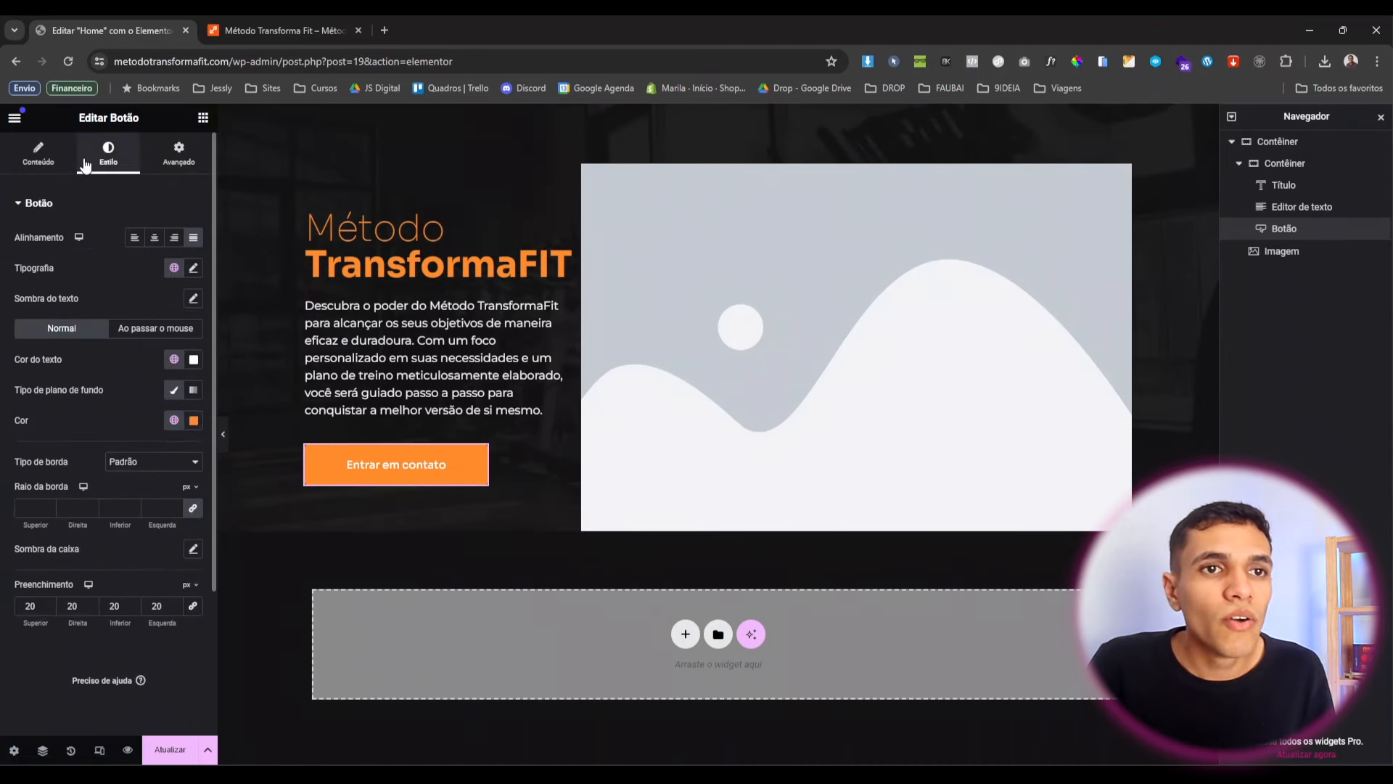
left_click(151, 331)
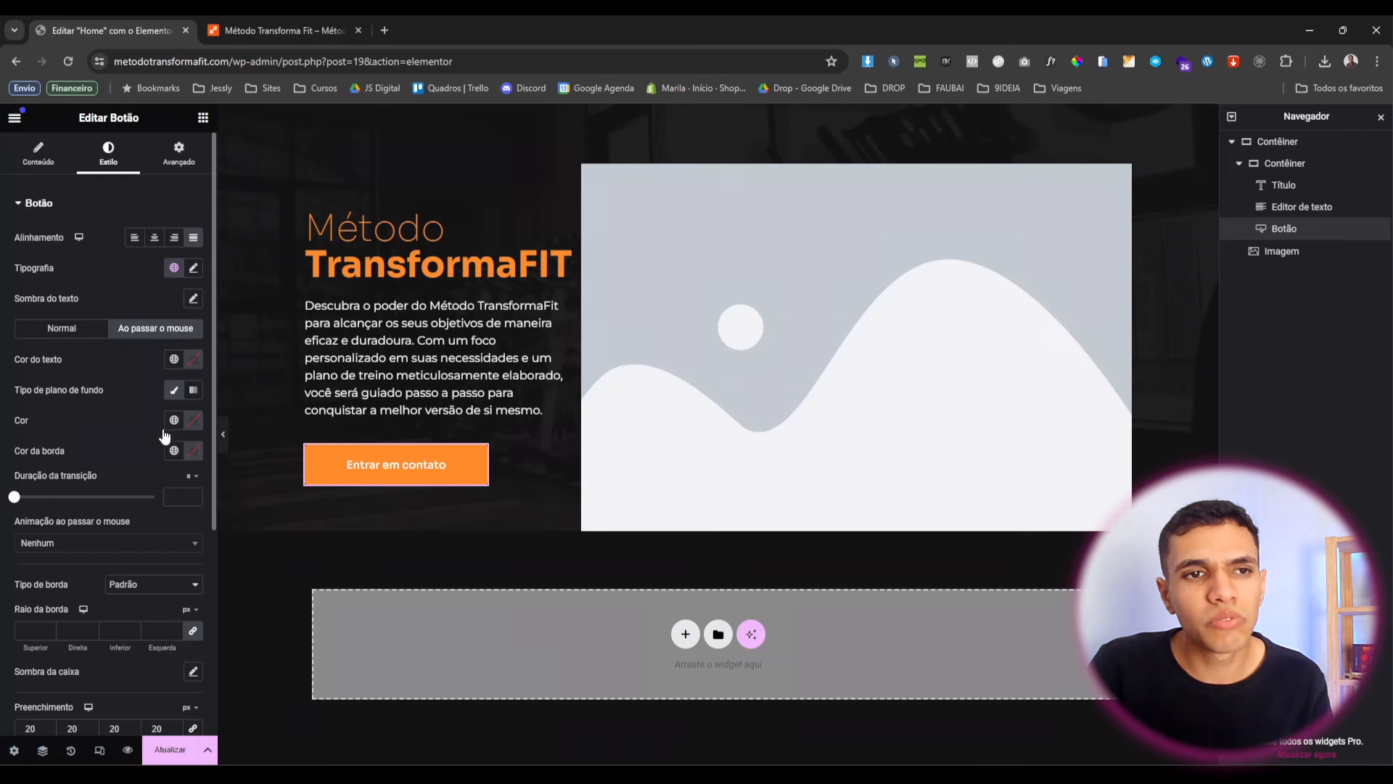
left_click(92, 549)
scroll(79, 569, "down", 4)
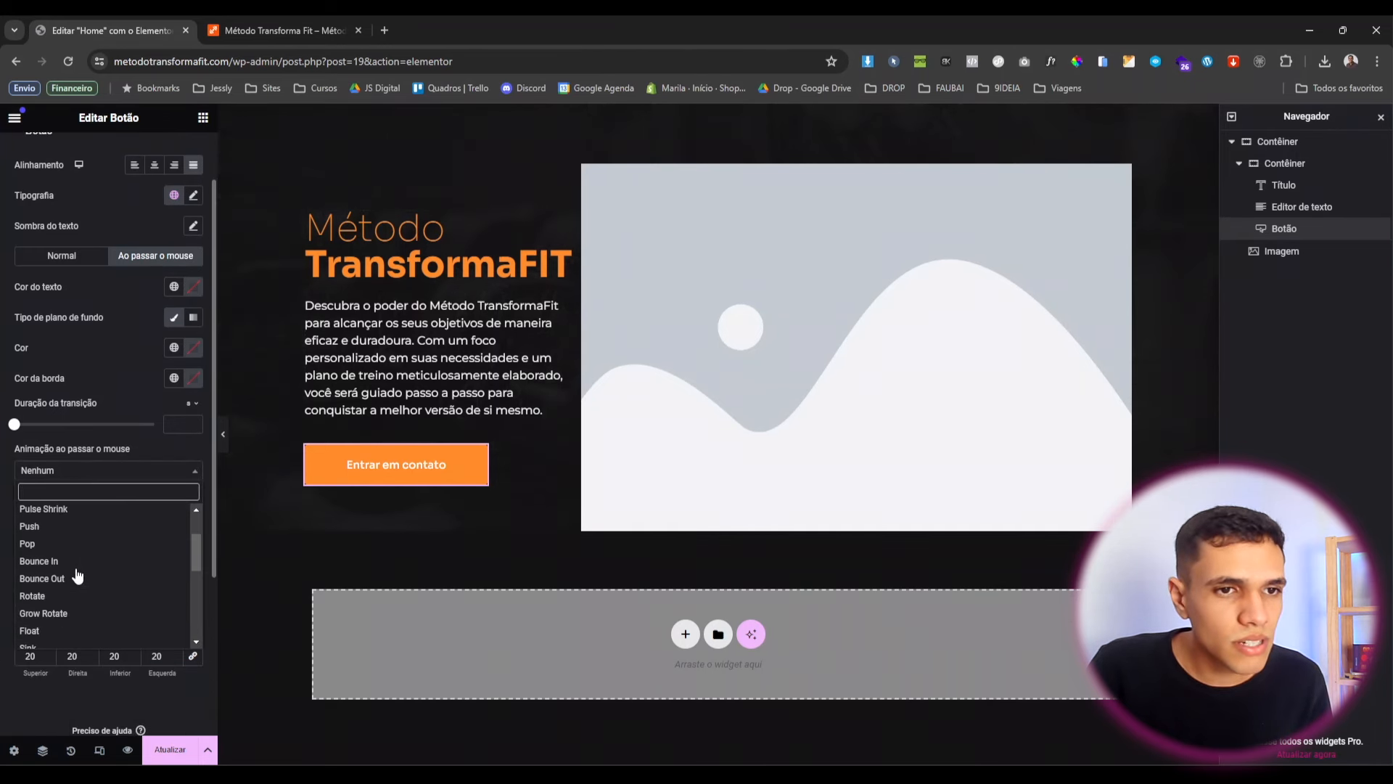
scroll(78, 576, "down", 1)
left_click(77, 592)
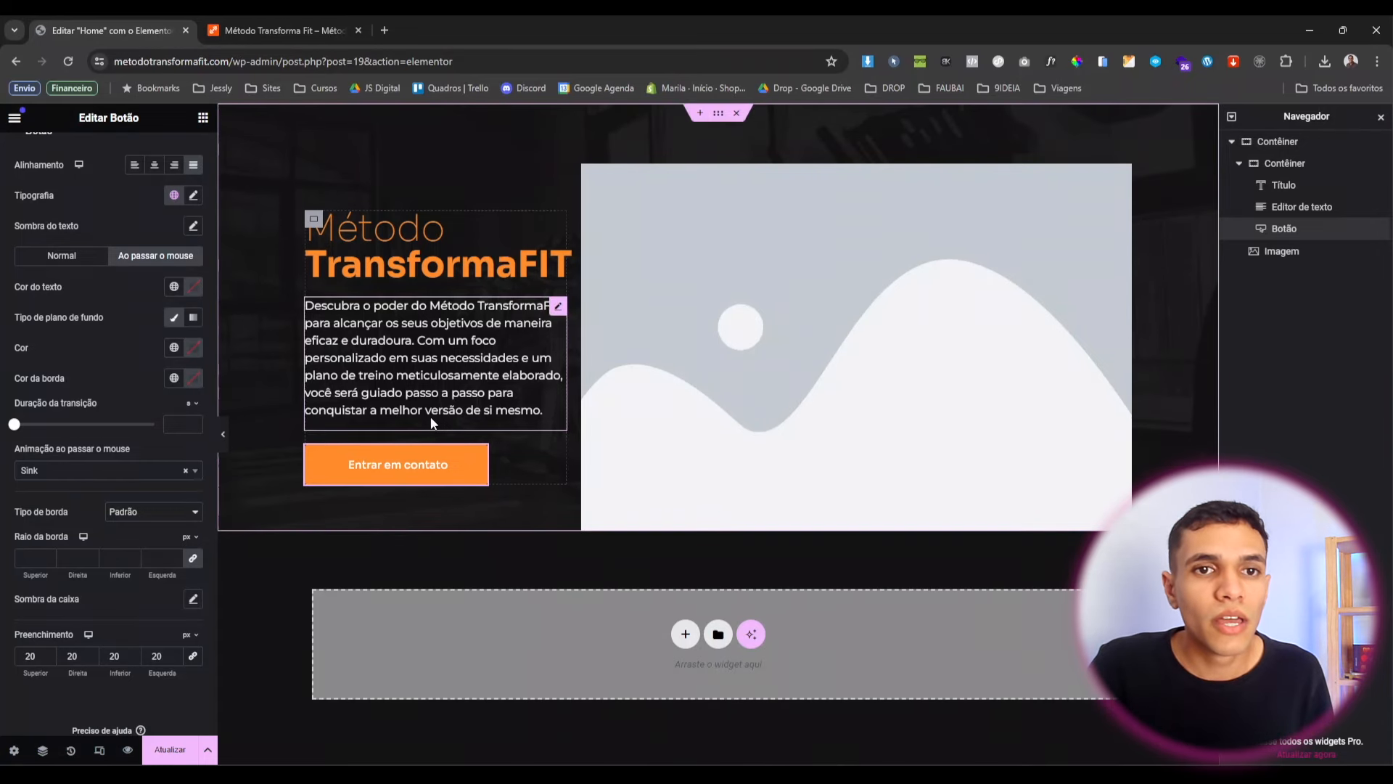
left_click(989, 168)
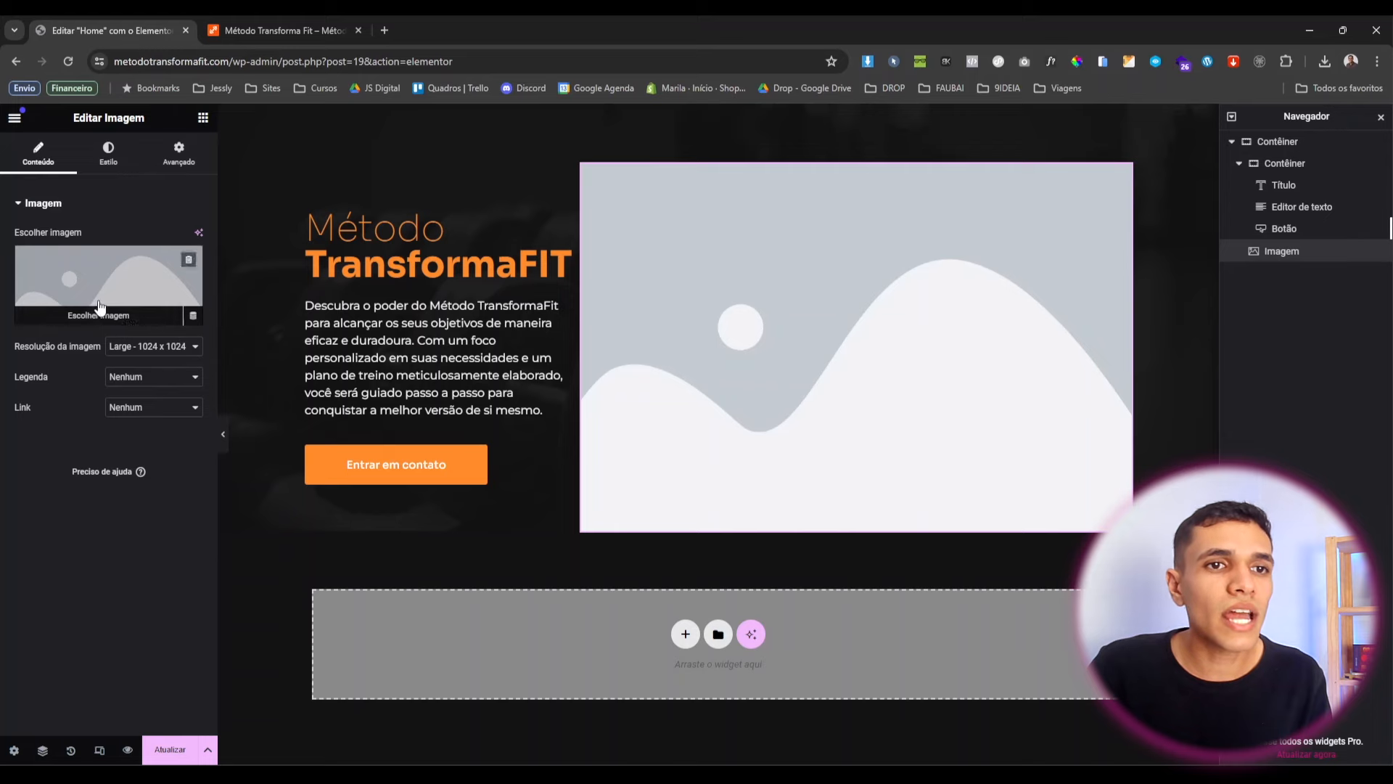
Replace the hero image with the smiling man portrait at Completo resolution.
left_click(100, 307)
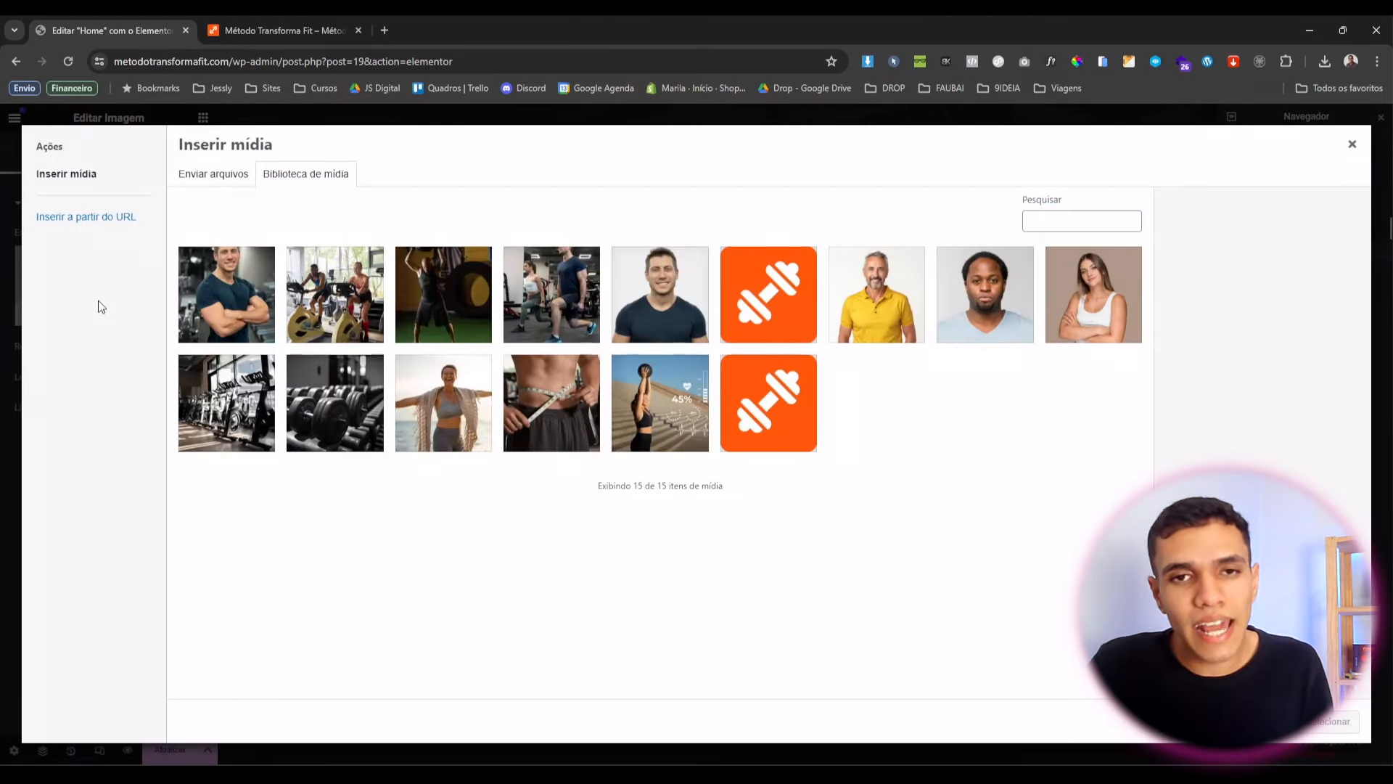
left_click(649, 296)
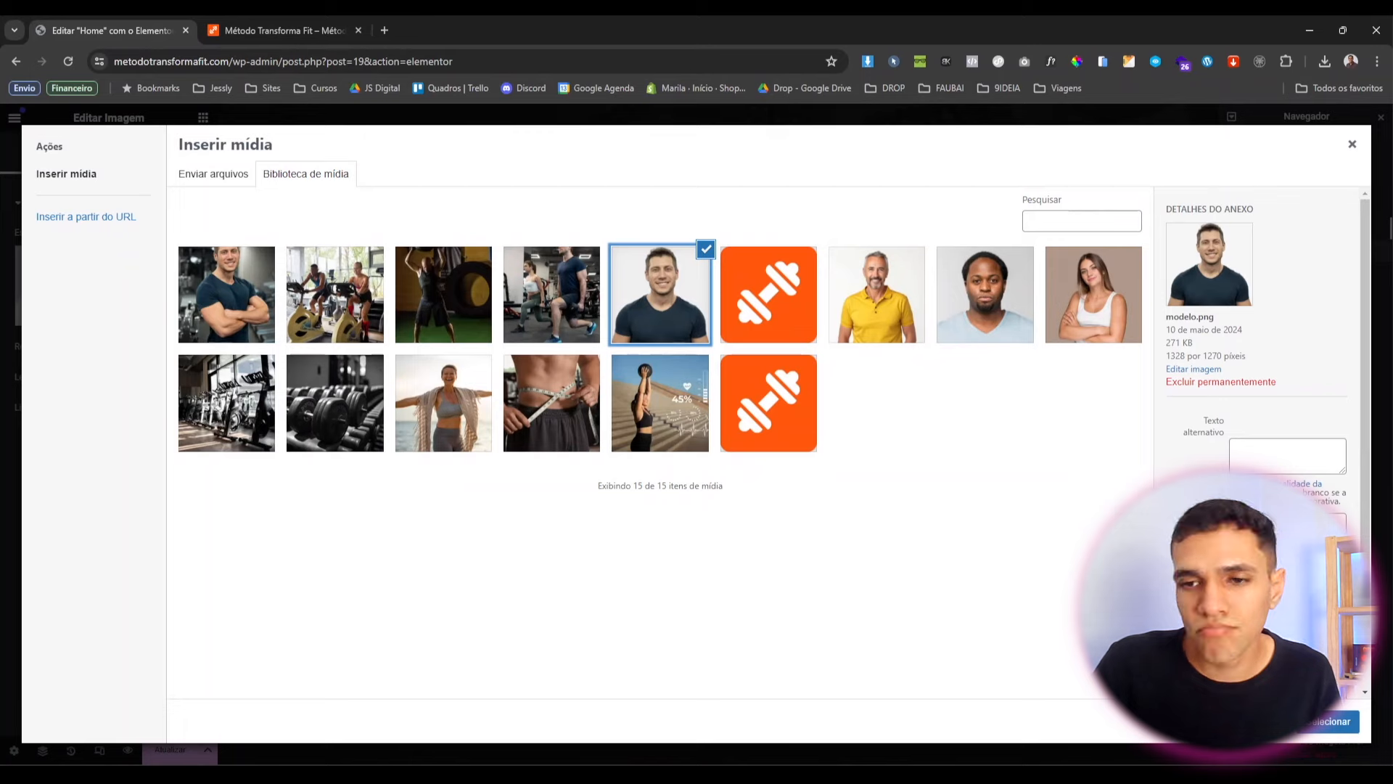
left_click(1310, 726)
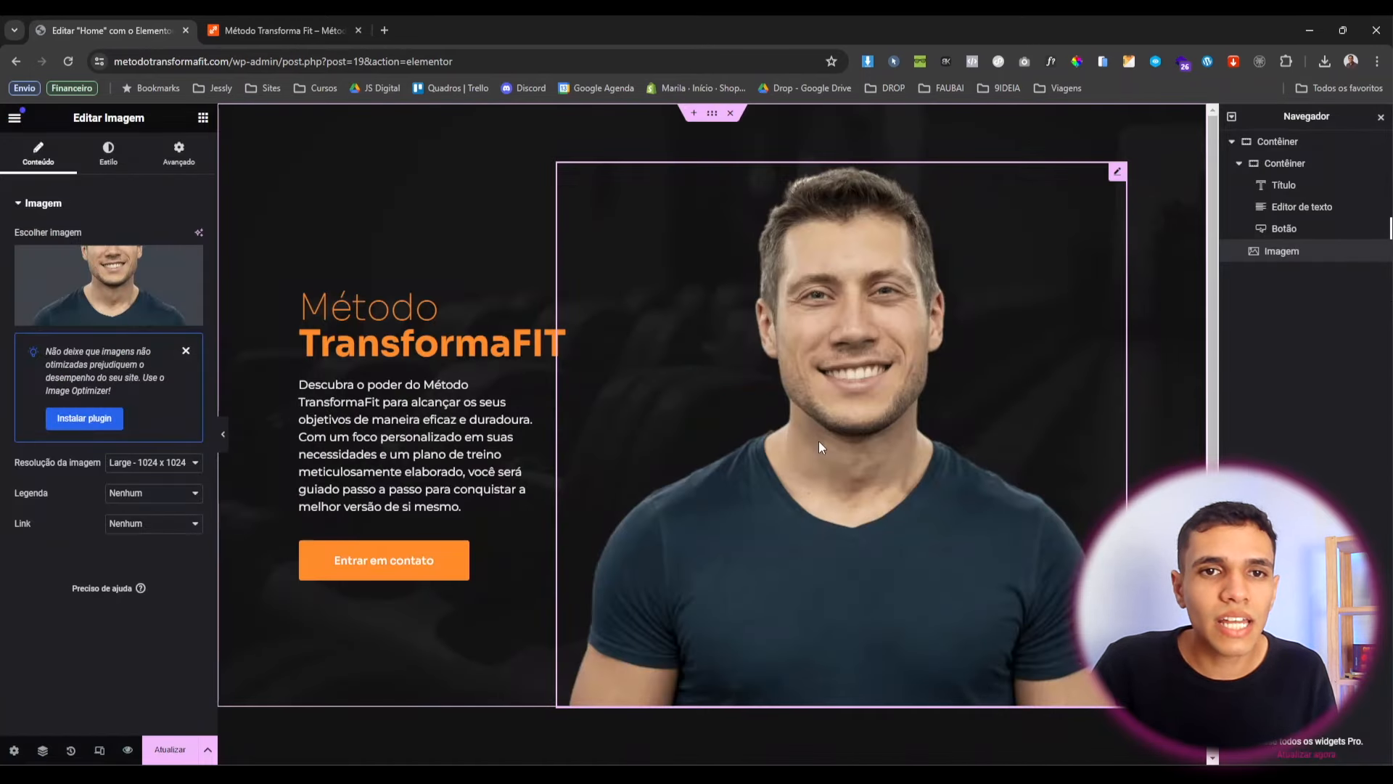
left_click(154, 463)
left_click(145, 546)
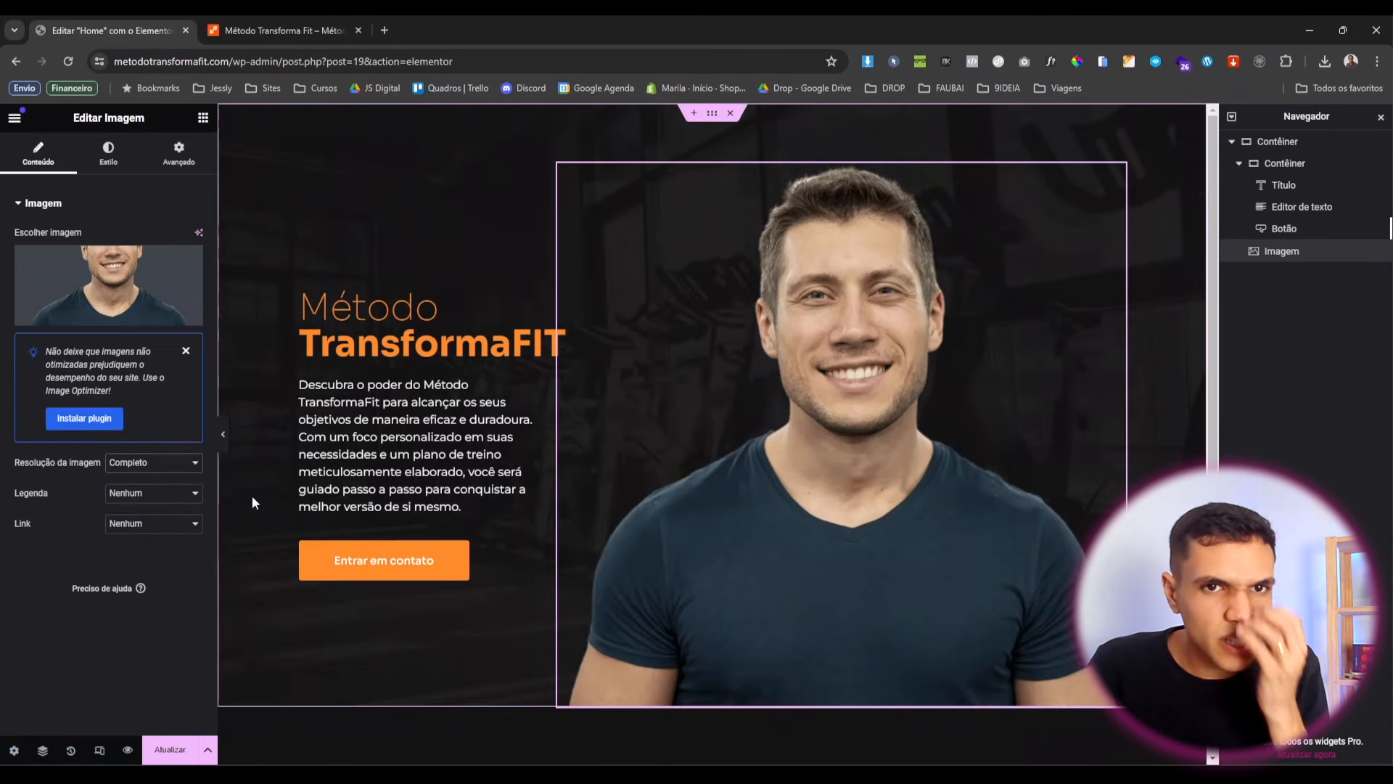
Give the portrait a custom 70% width, checking it in preview.
left_click(179, 154)
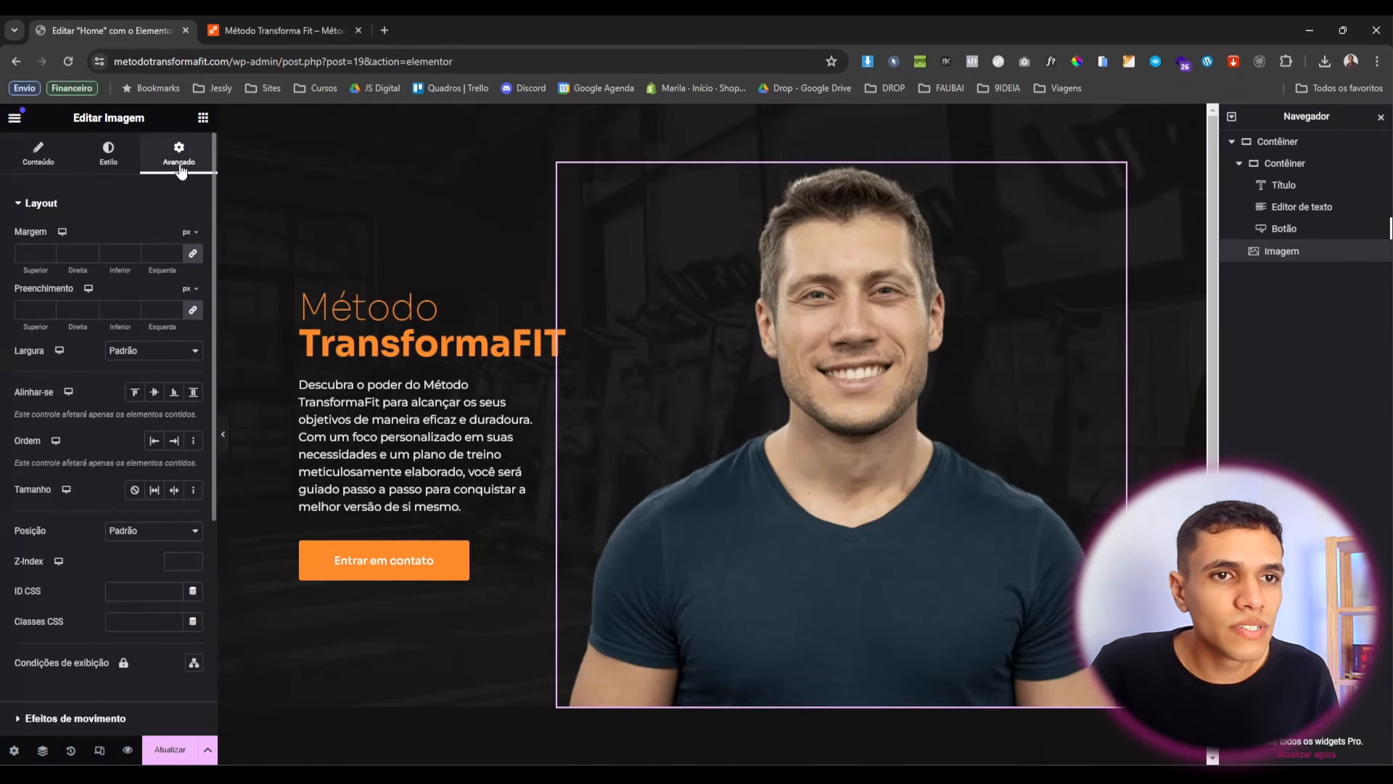
left_click(154, 351)
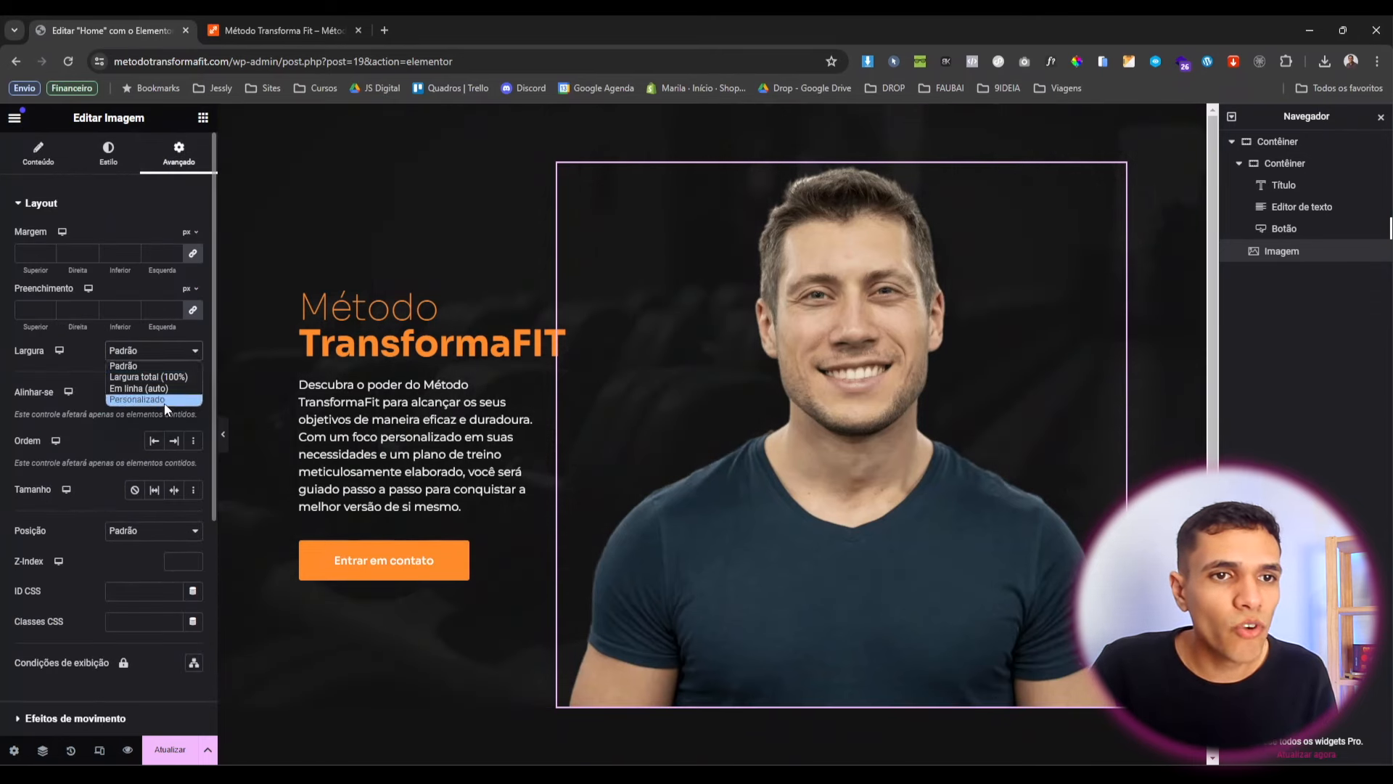
left_click(164, 401)
left_click_drag(24, 404, 107, 424)
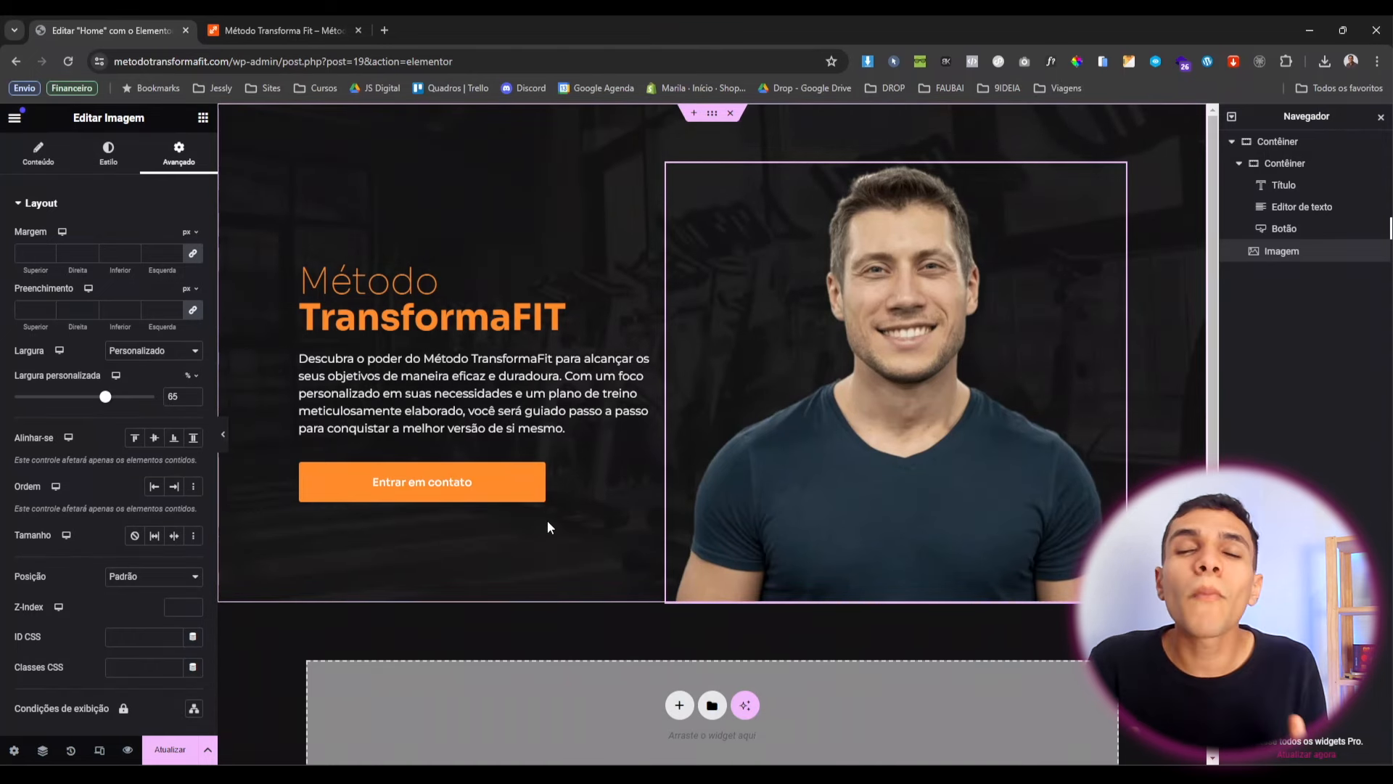
left_click(223, 438)
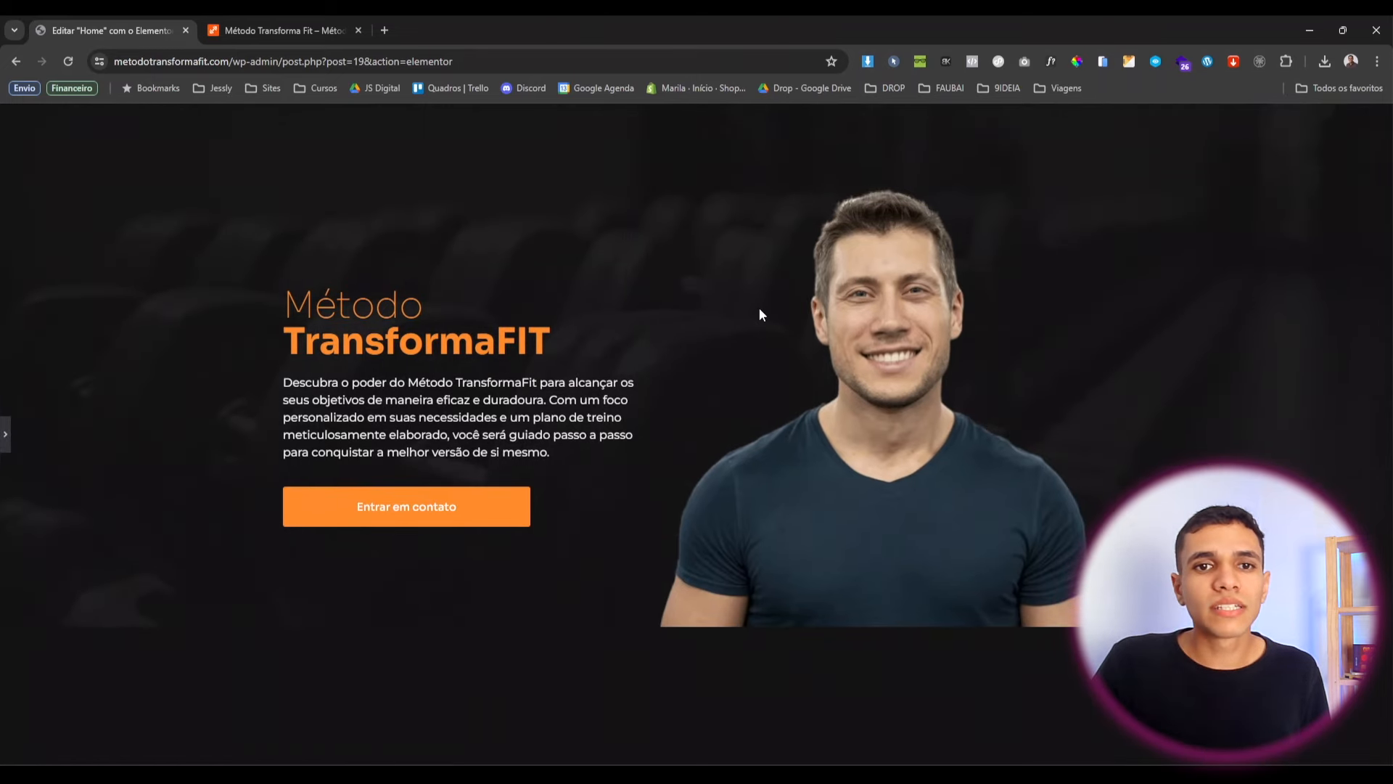
left_click(5, 433)
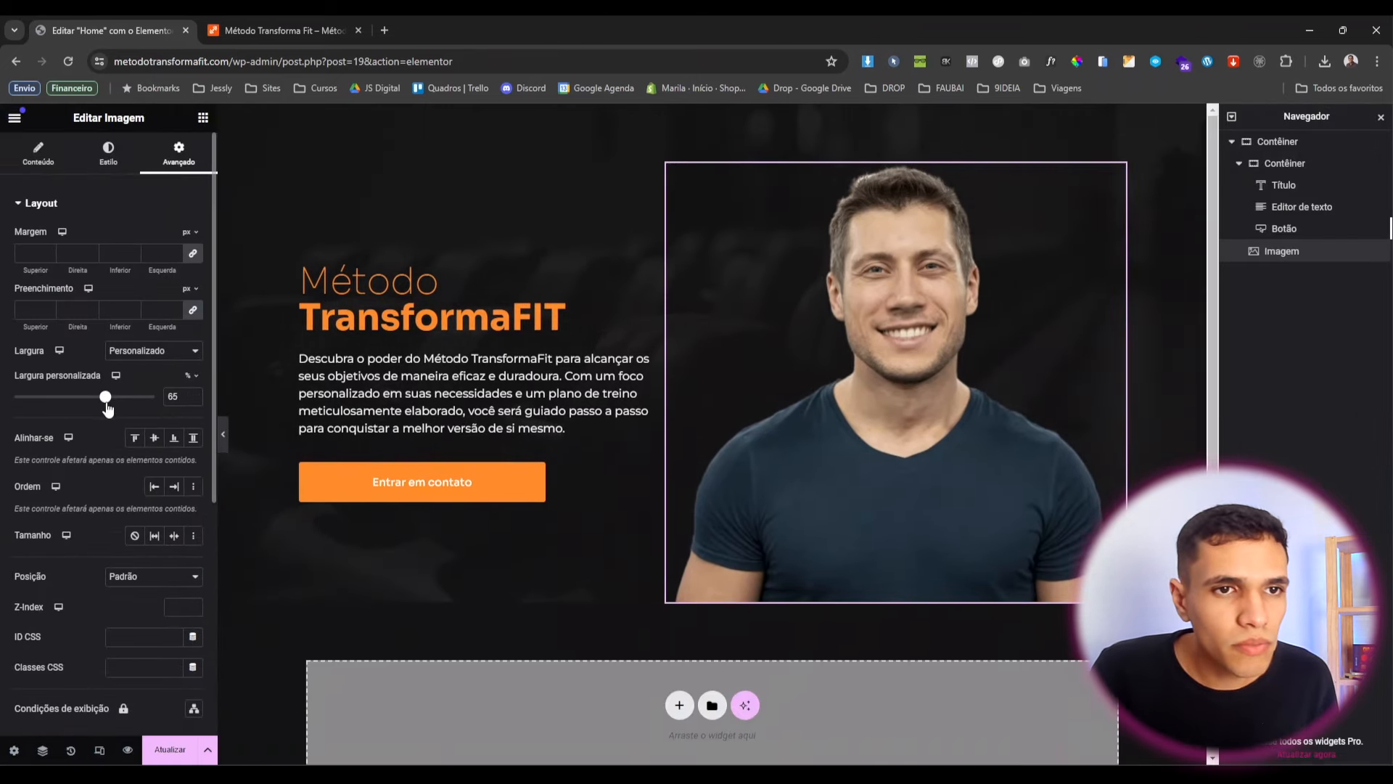
left_click_drag(106, 403, 113, 404)
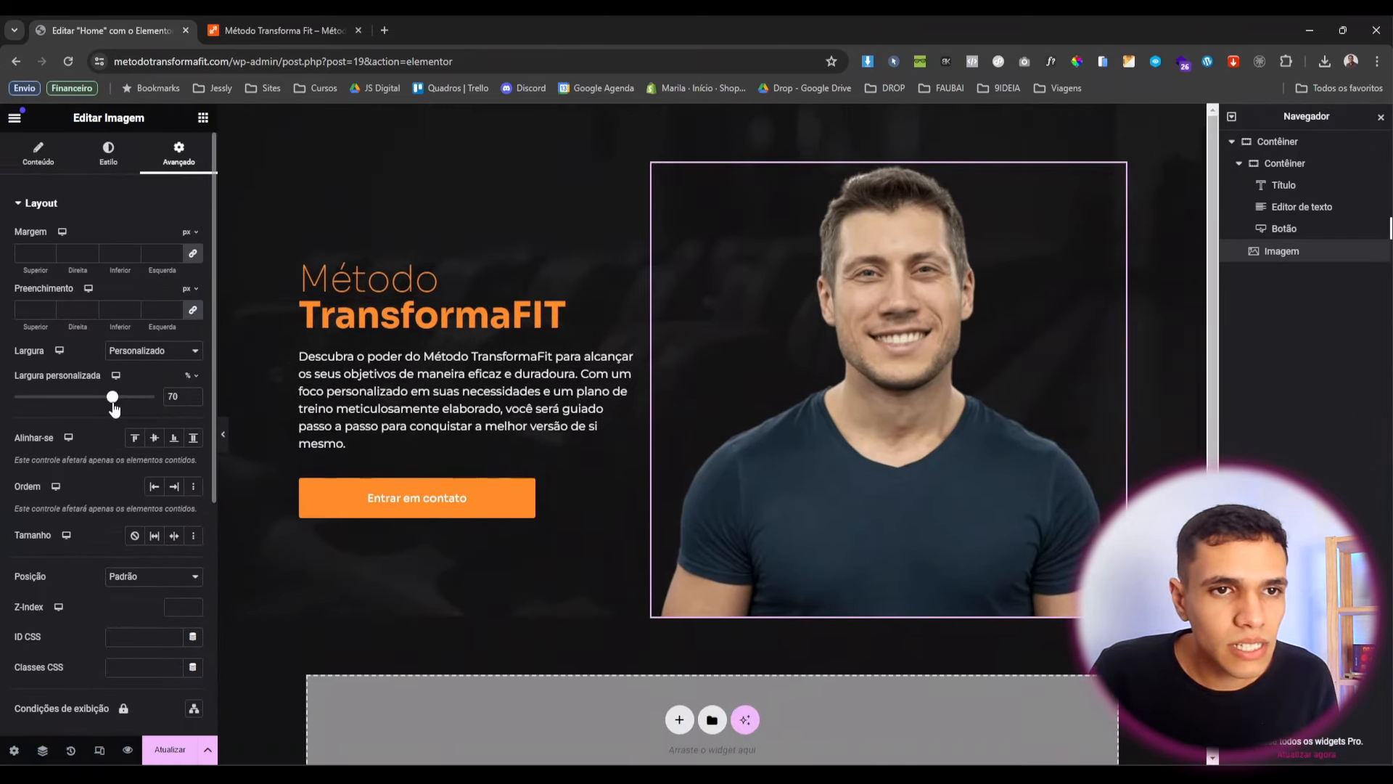
left_click(223, 437)
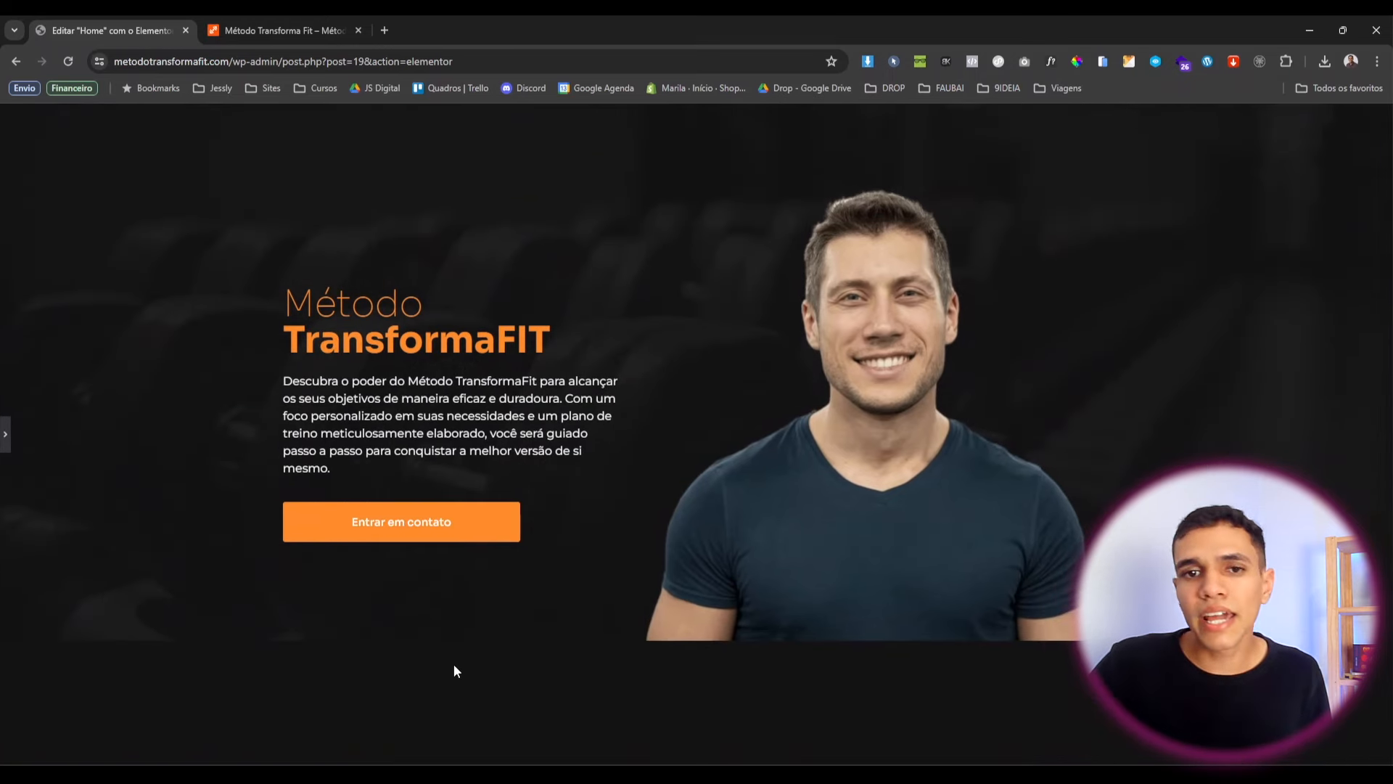
left_click(5, 434)
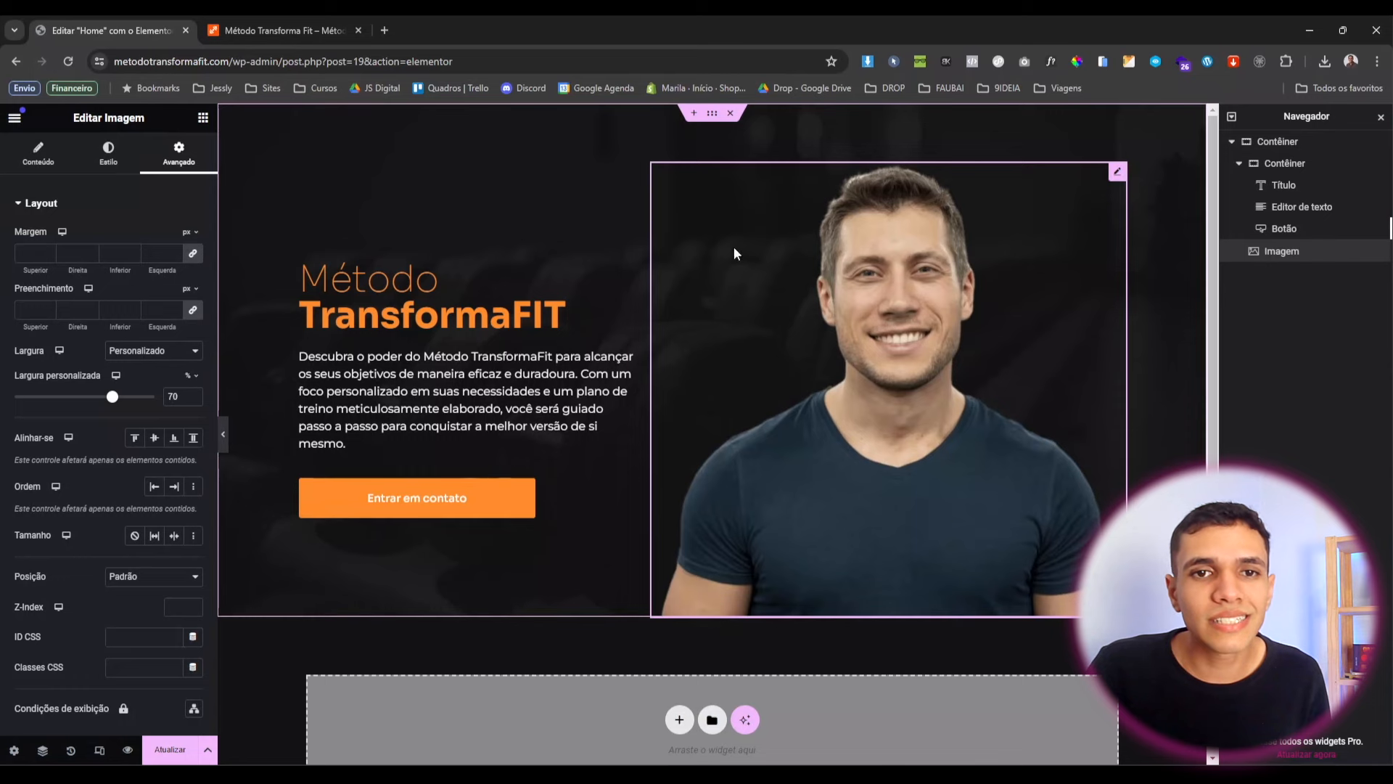
Add a Sólido 2 px Laranja border along the hero container's bottom edge and preview it.
left_click(700, 115)
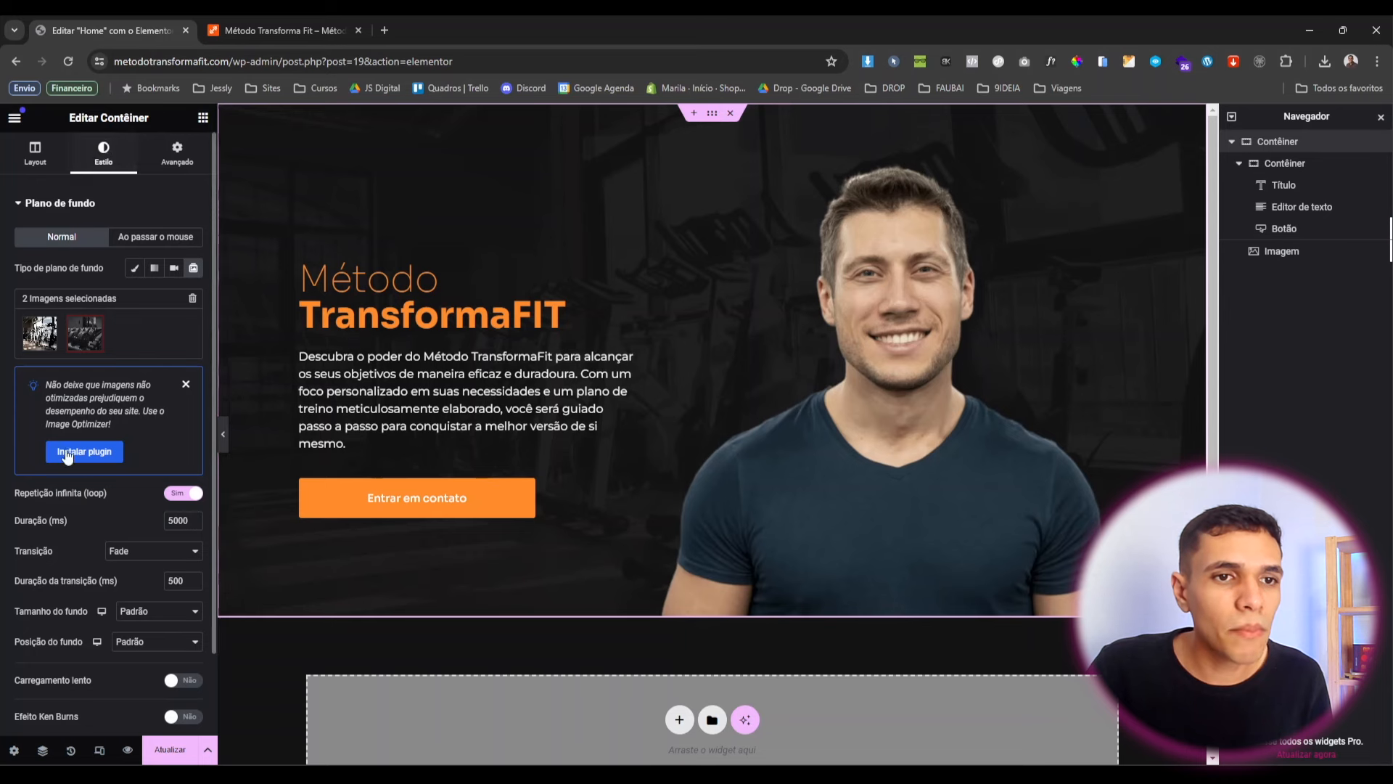
scroll(67, 455, "down", 3)
left_click(40, 678)
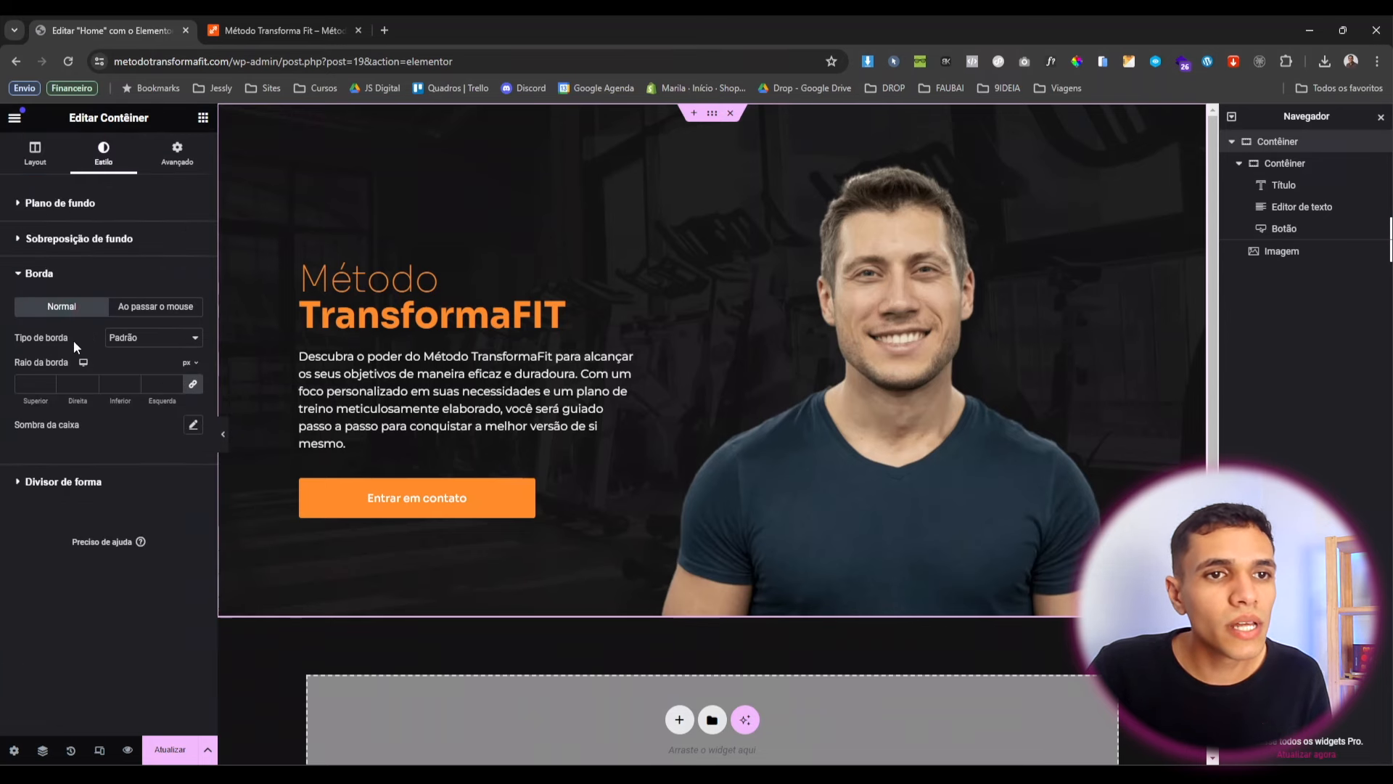
left_click(149, 337)
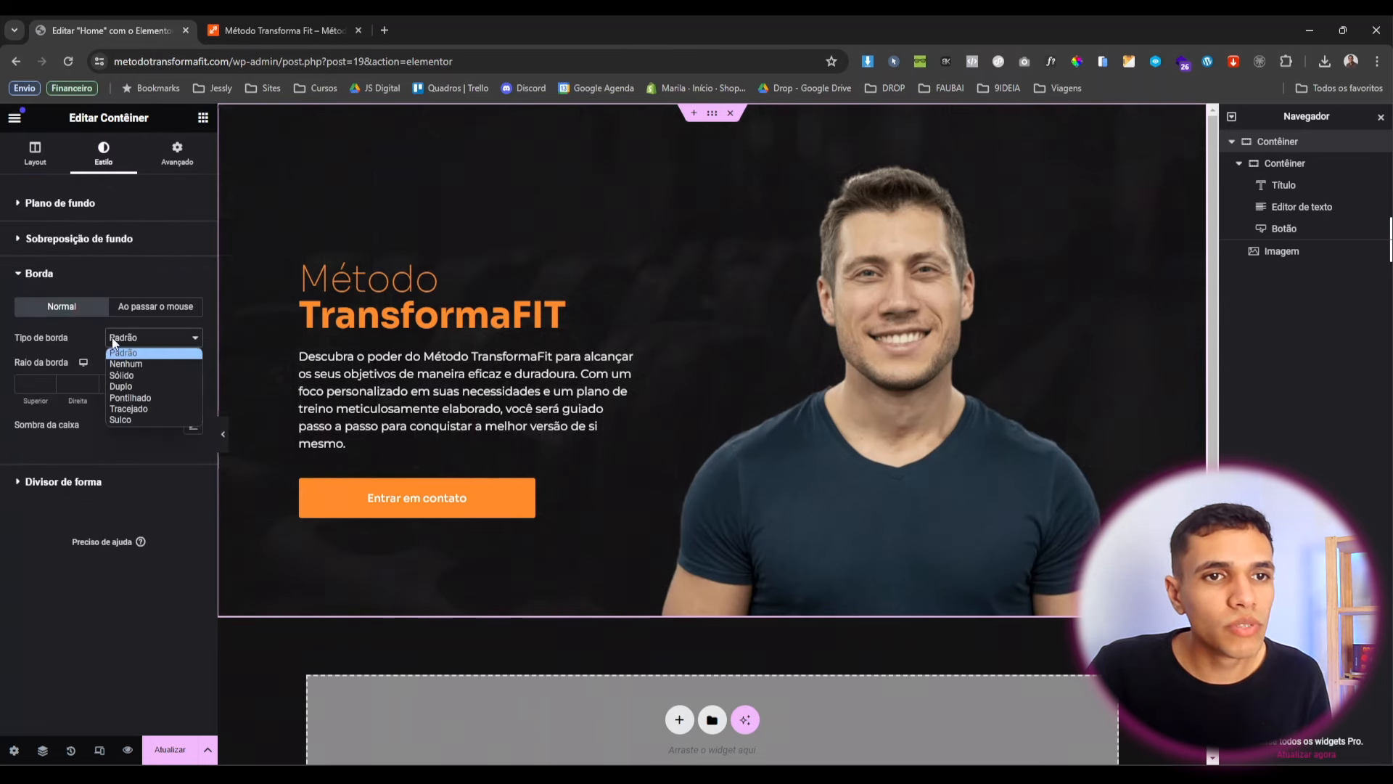
left_click(148, 375)
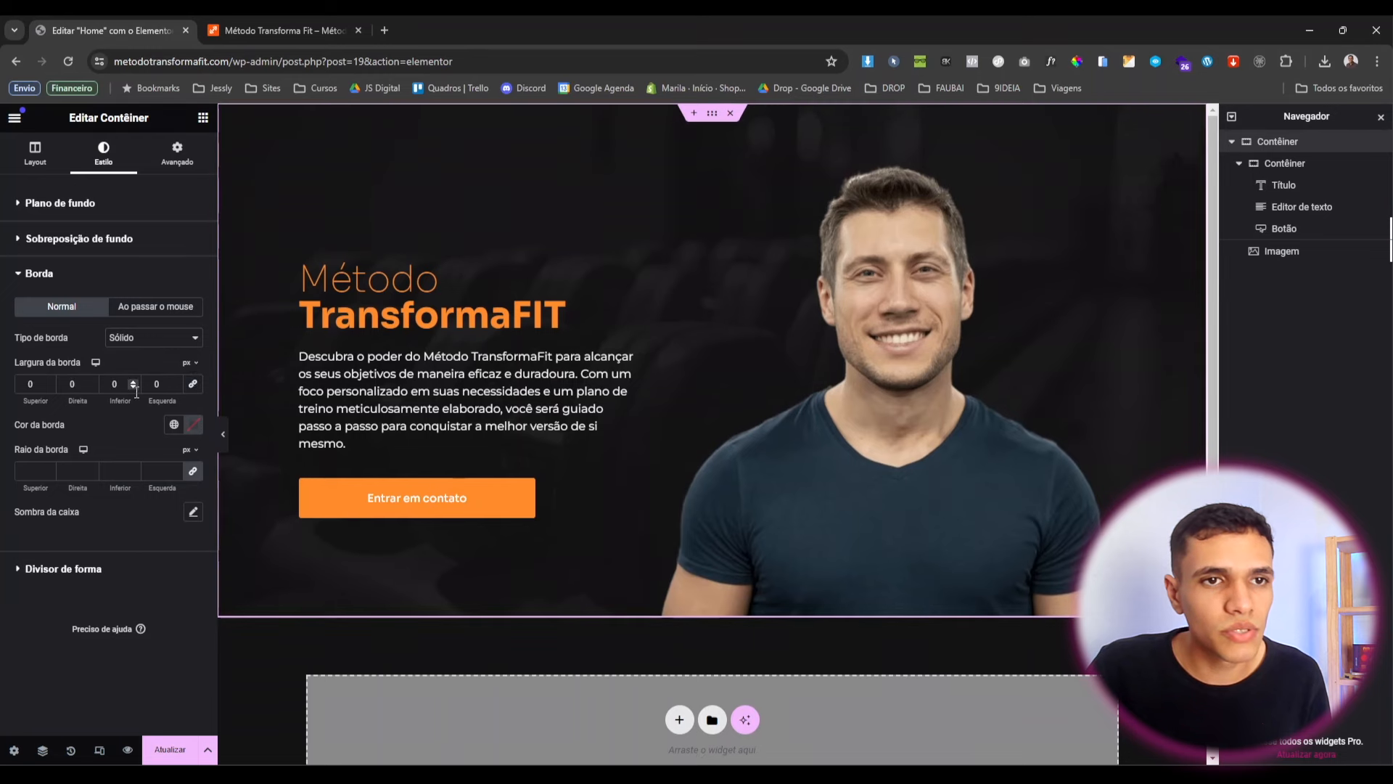
type("2")
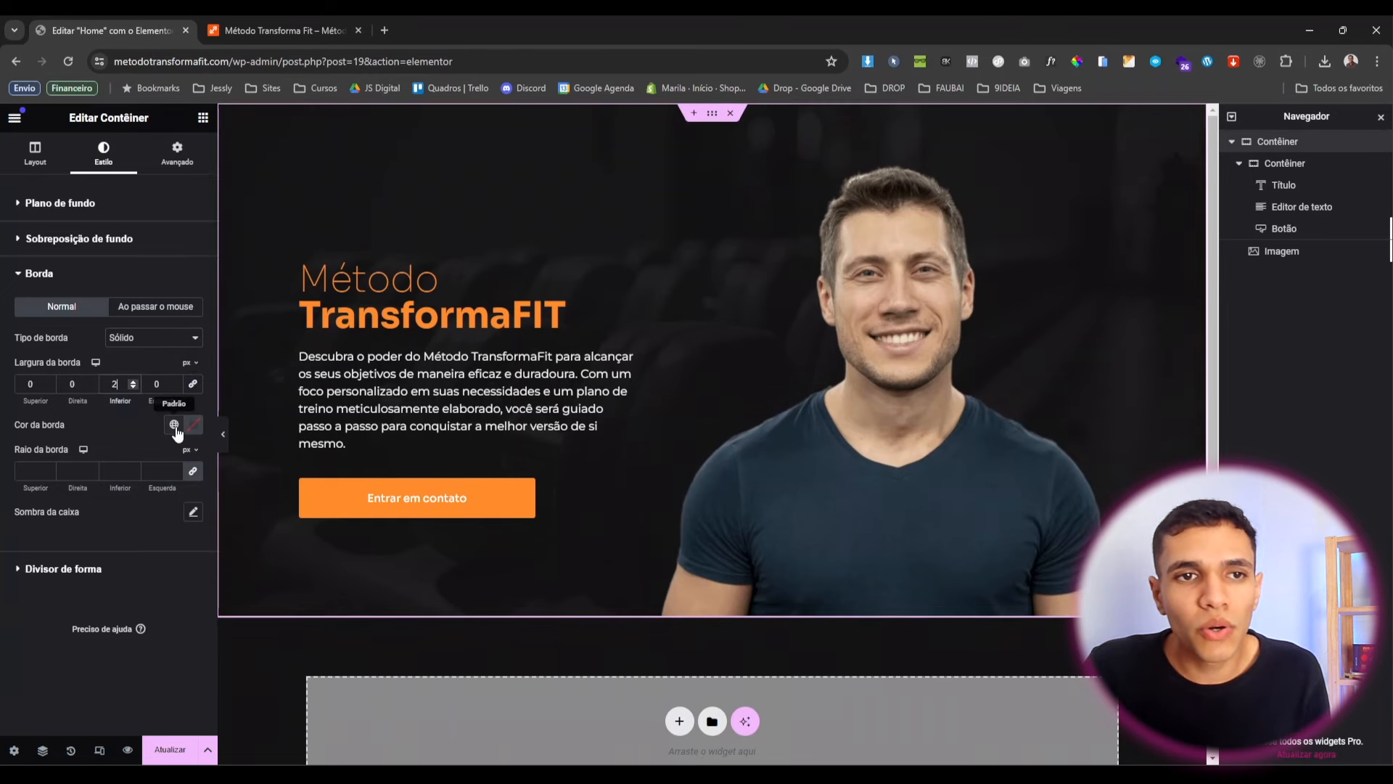
left_click(174, 424)
left_click(102, 646)
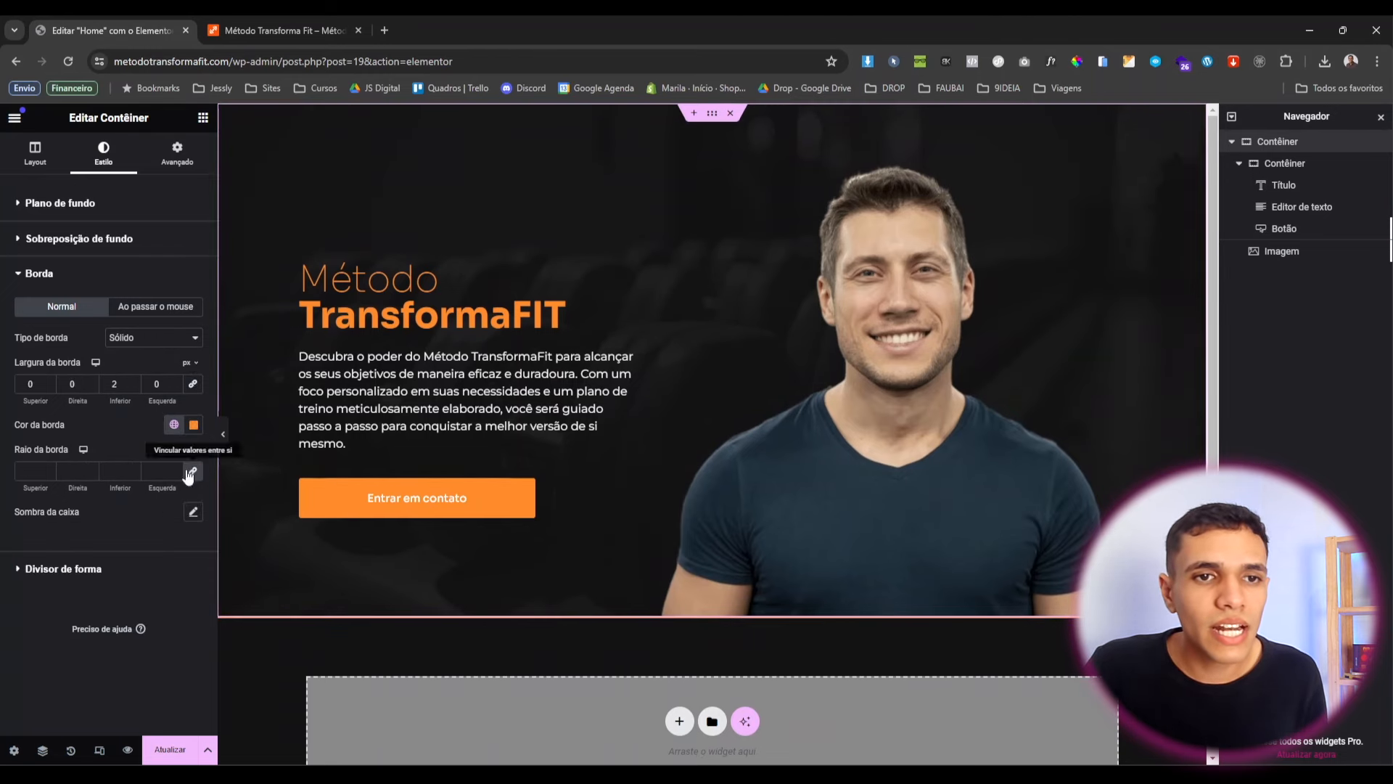
left_click(223, 439)
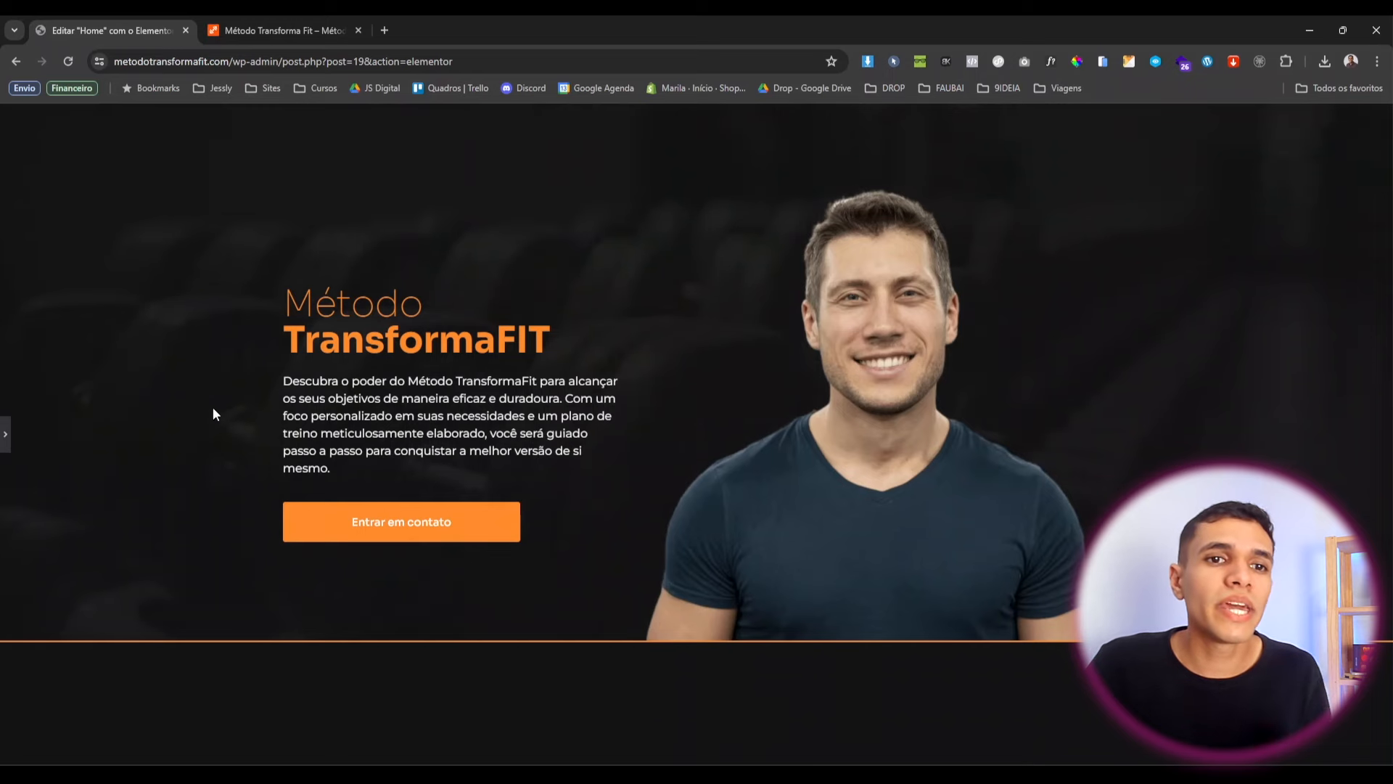
left_click(6, 439)
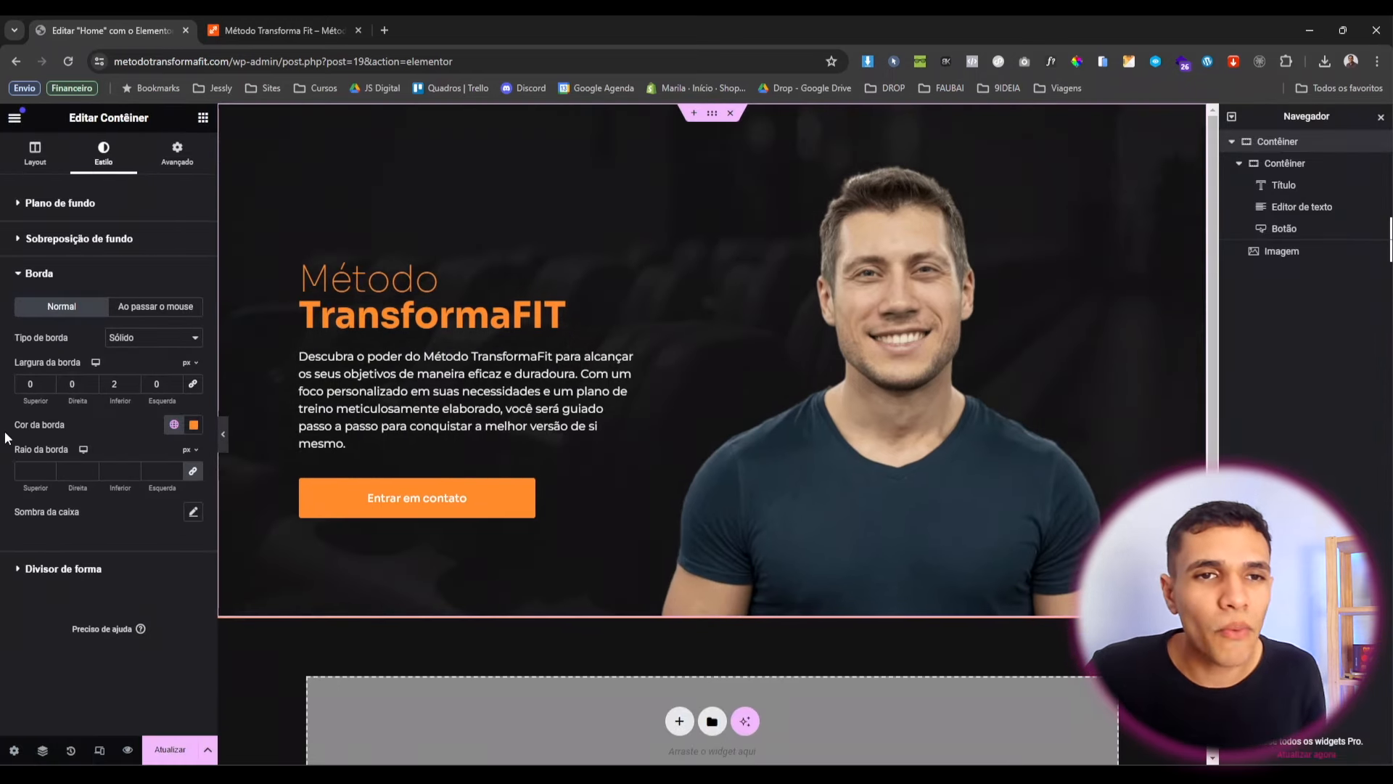
scroll(608, 358, "down", 1)
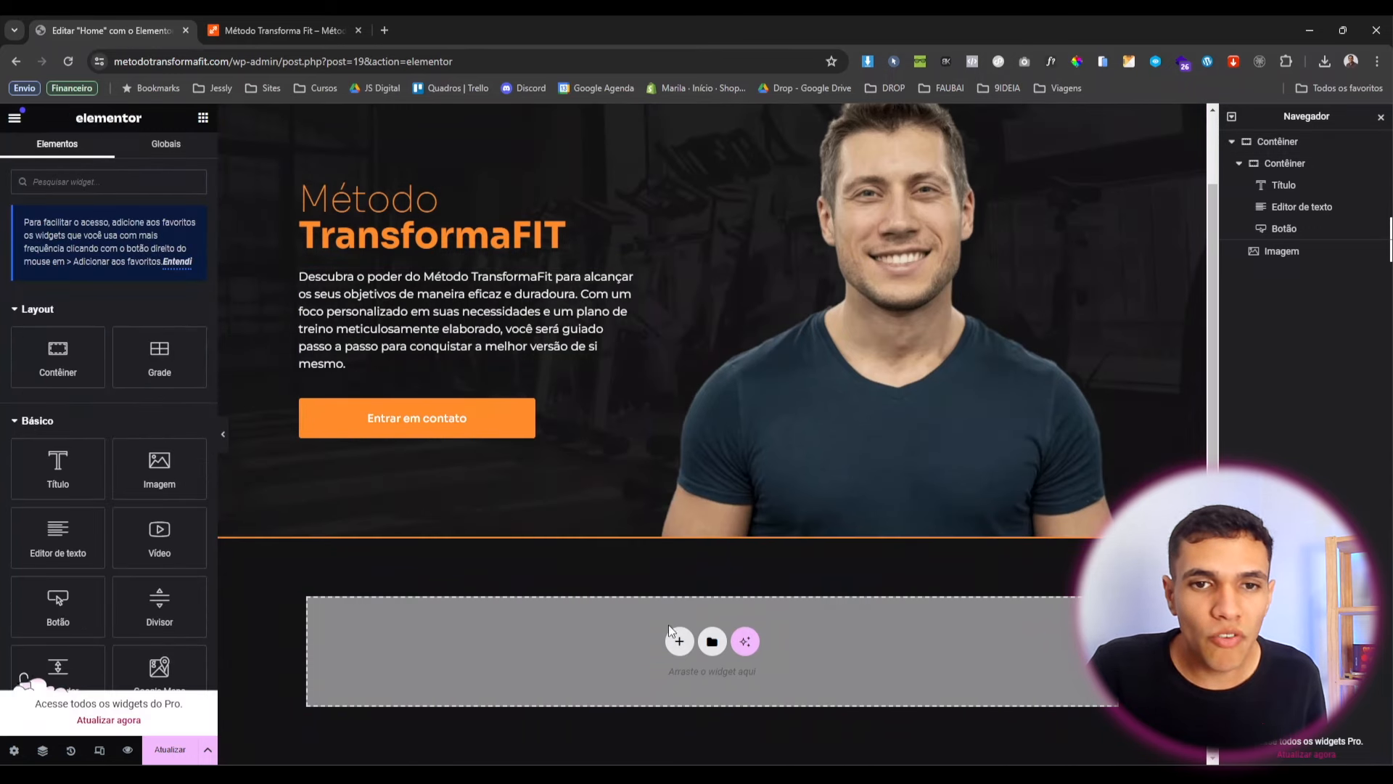
Add a new Flexbox row container below the hero.
left_click(679, 641)
left_click(689, 633)
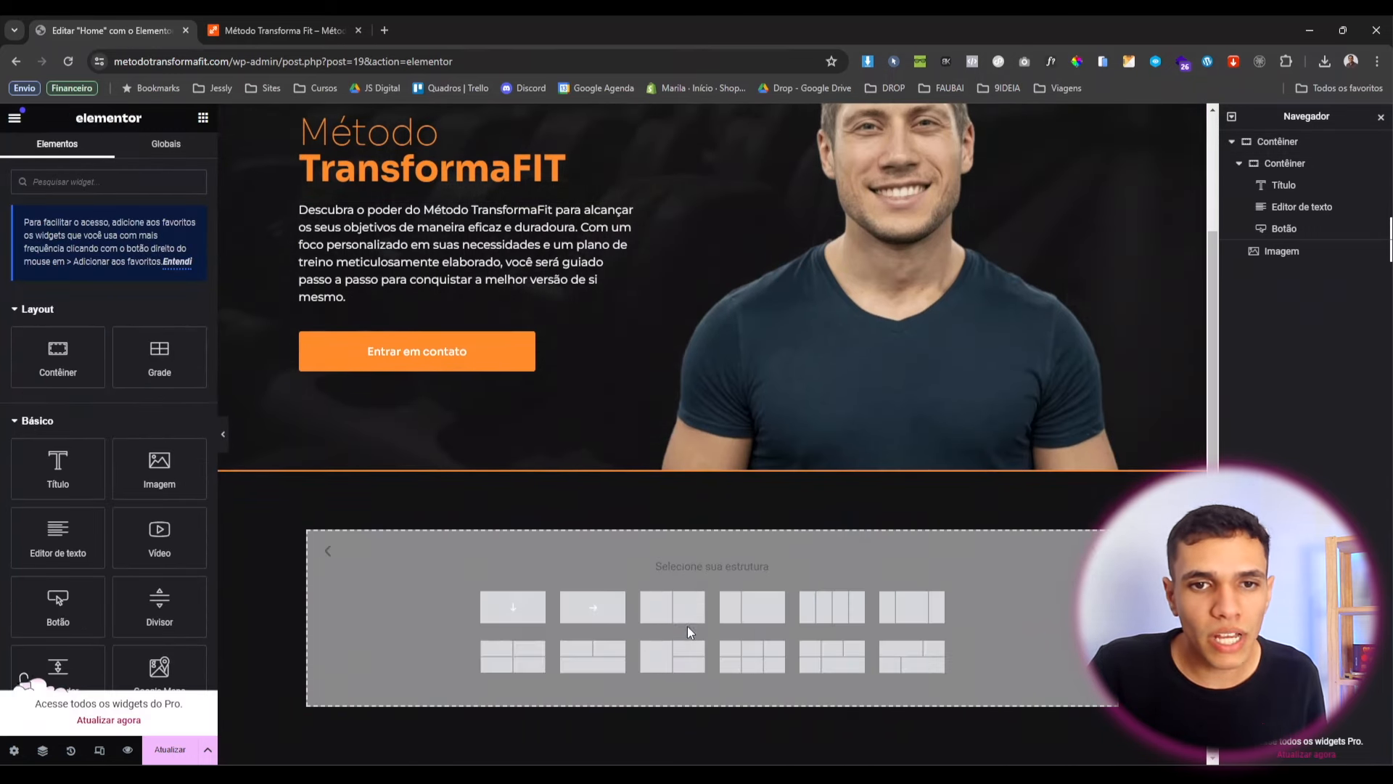
left_click(602, 611)
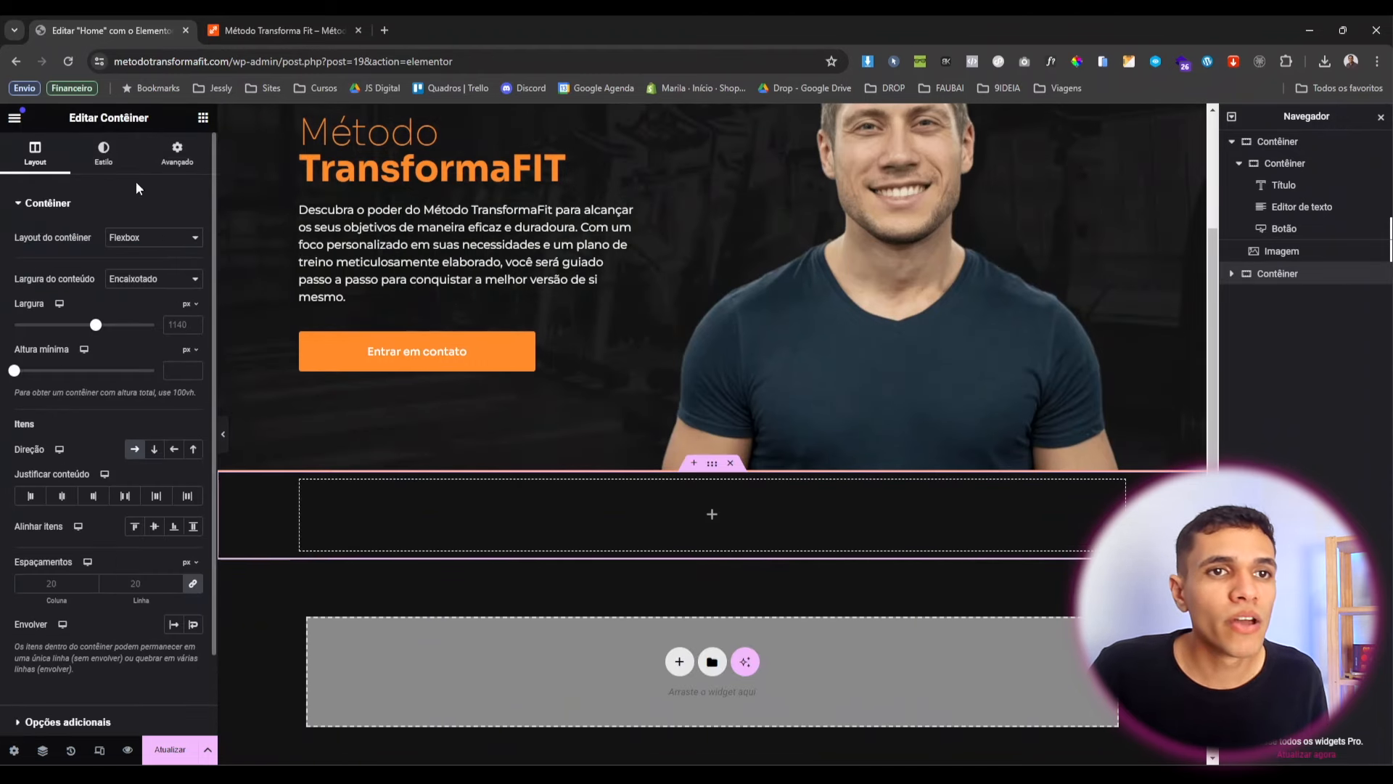
Set the container's Preenchimento to 6% at the top (Superior) and bottom (Inferior).
left_click(175, 164)
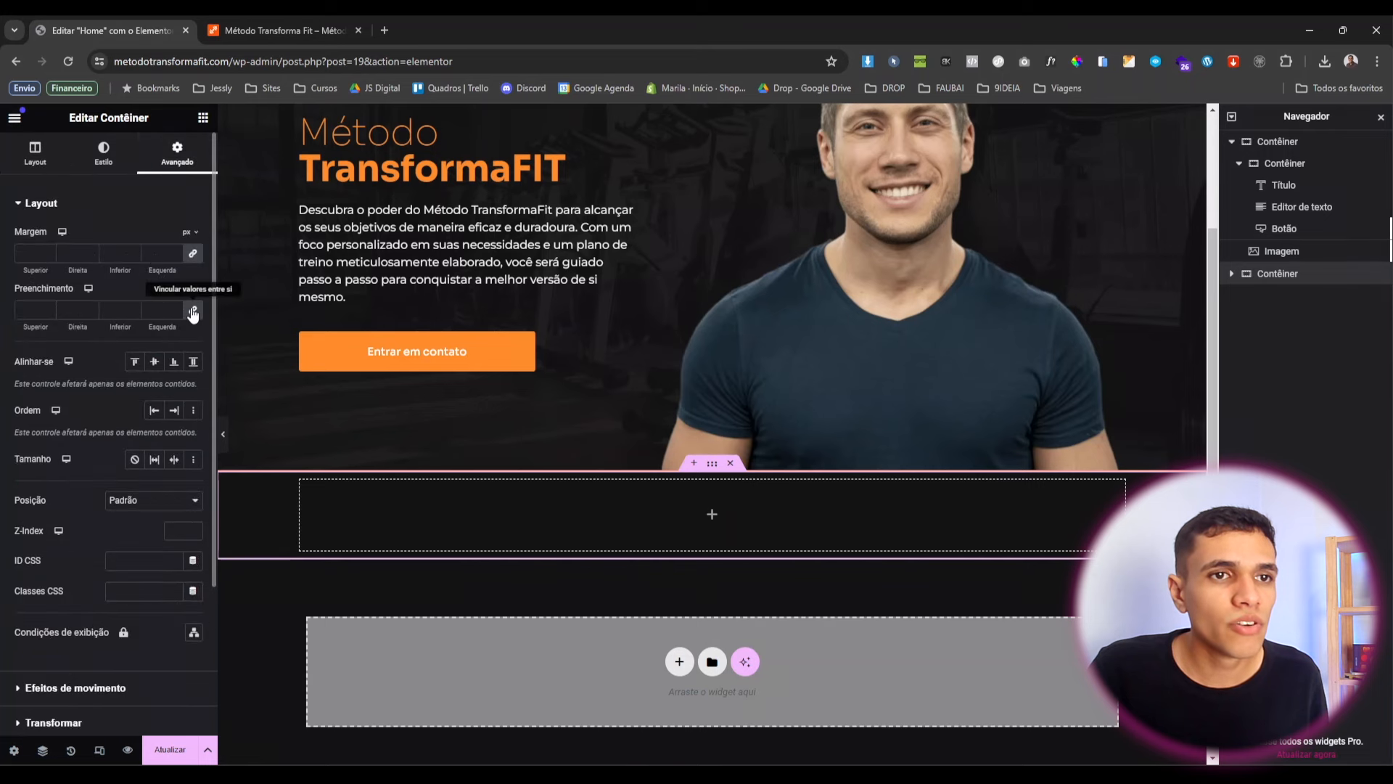
left_click(193, 313)
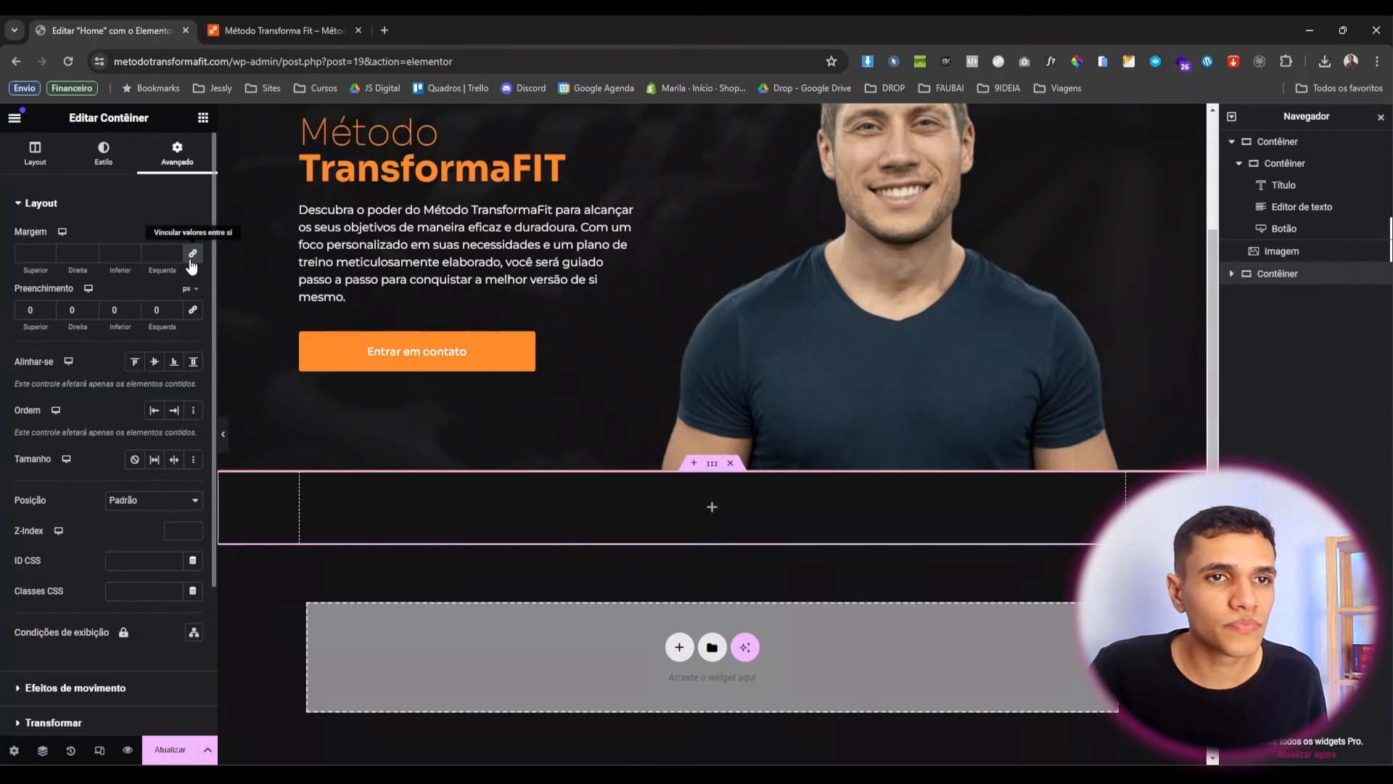
mouse_move(186, 290)
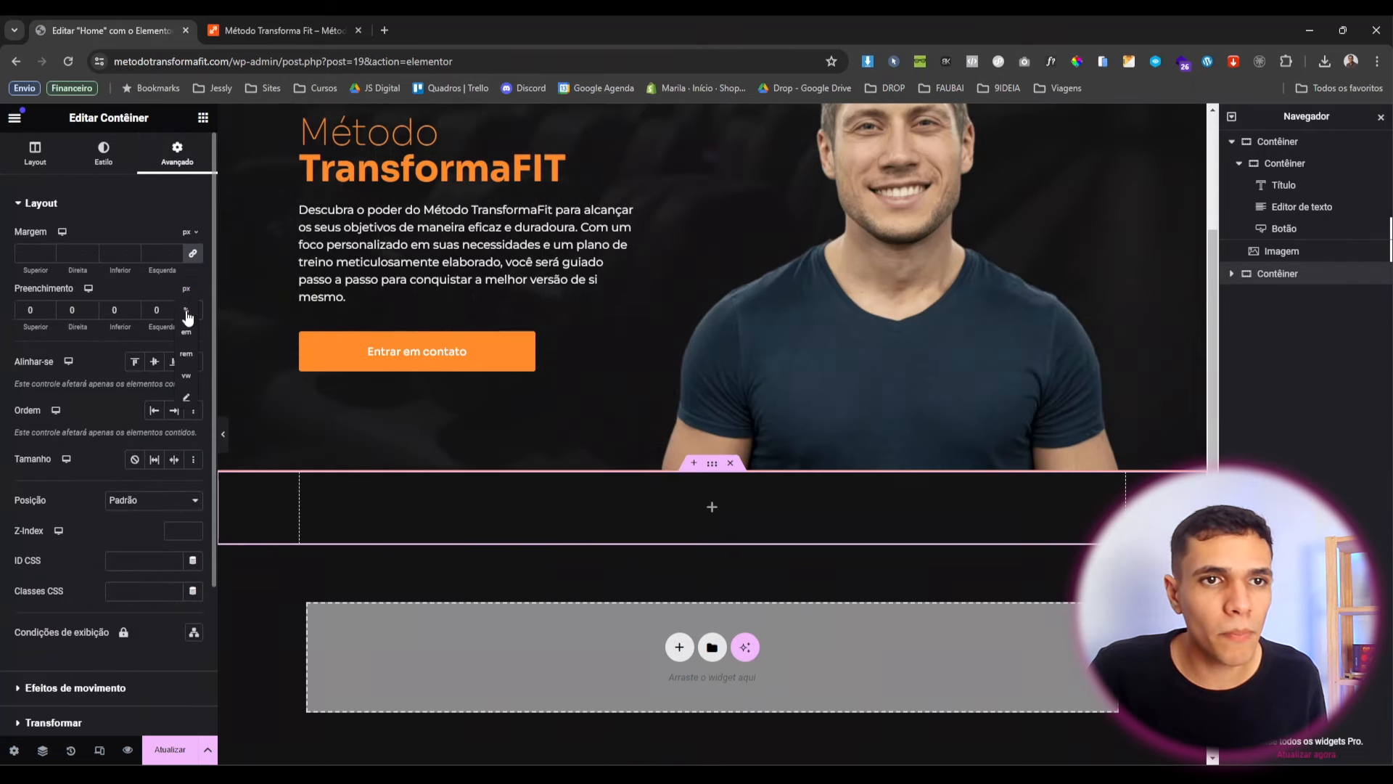
left_click(187, 313)
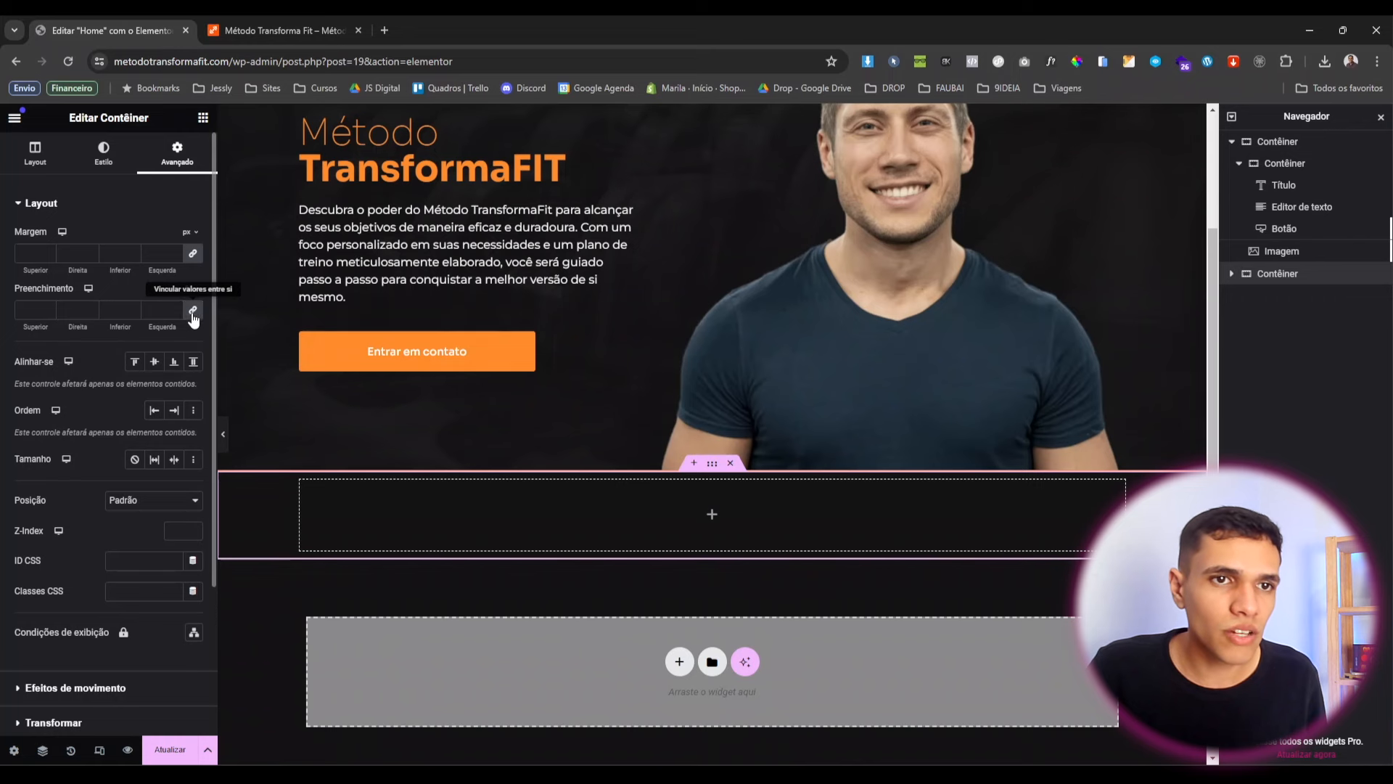
left_click(193, 314)
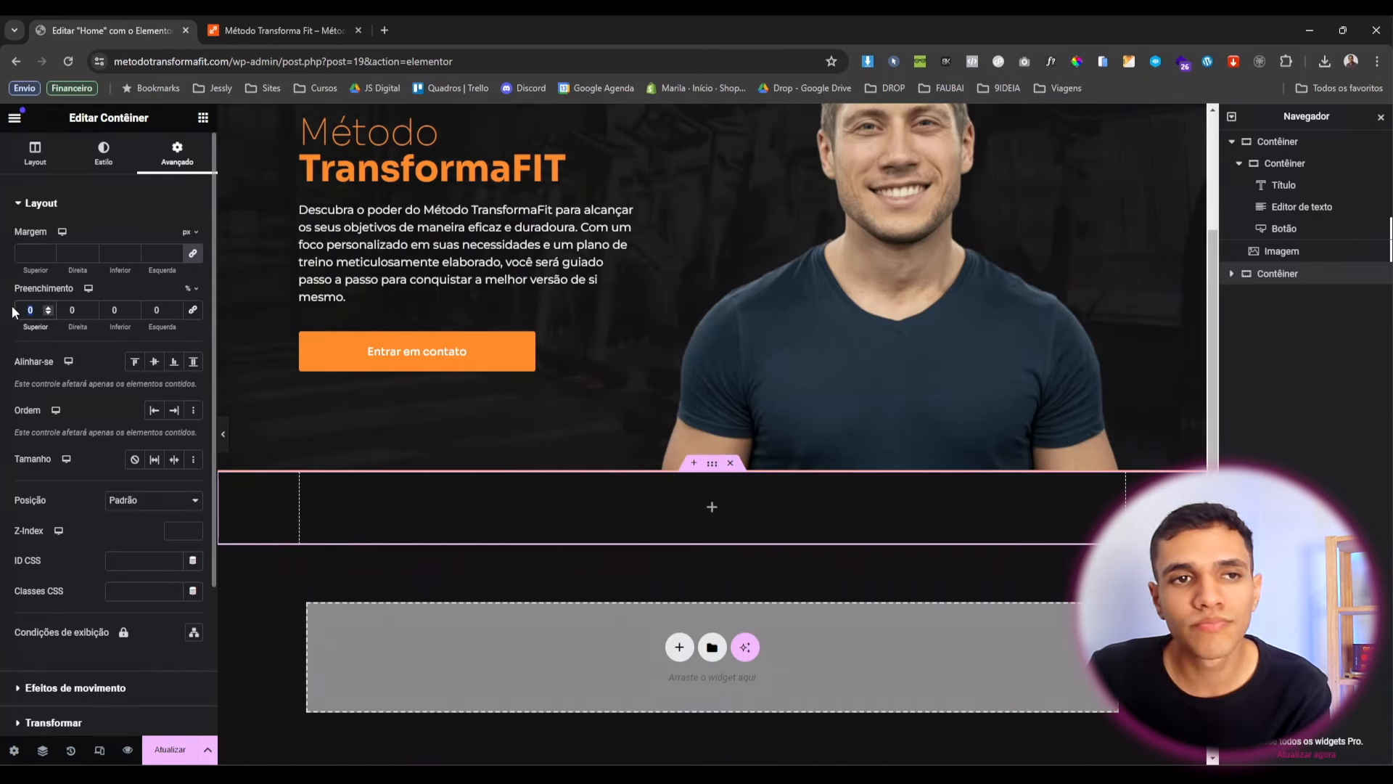
type("6")
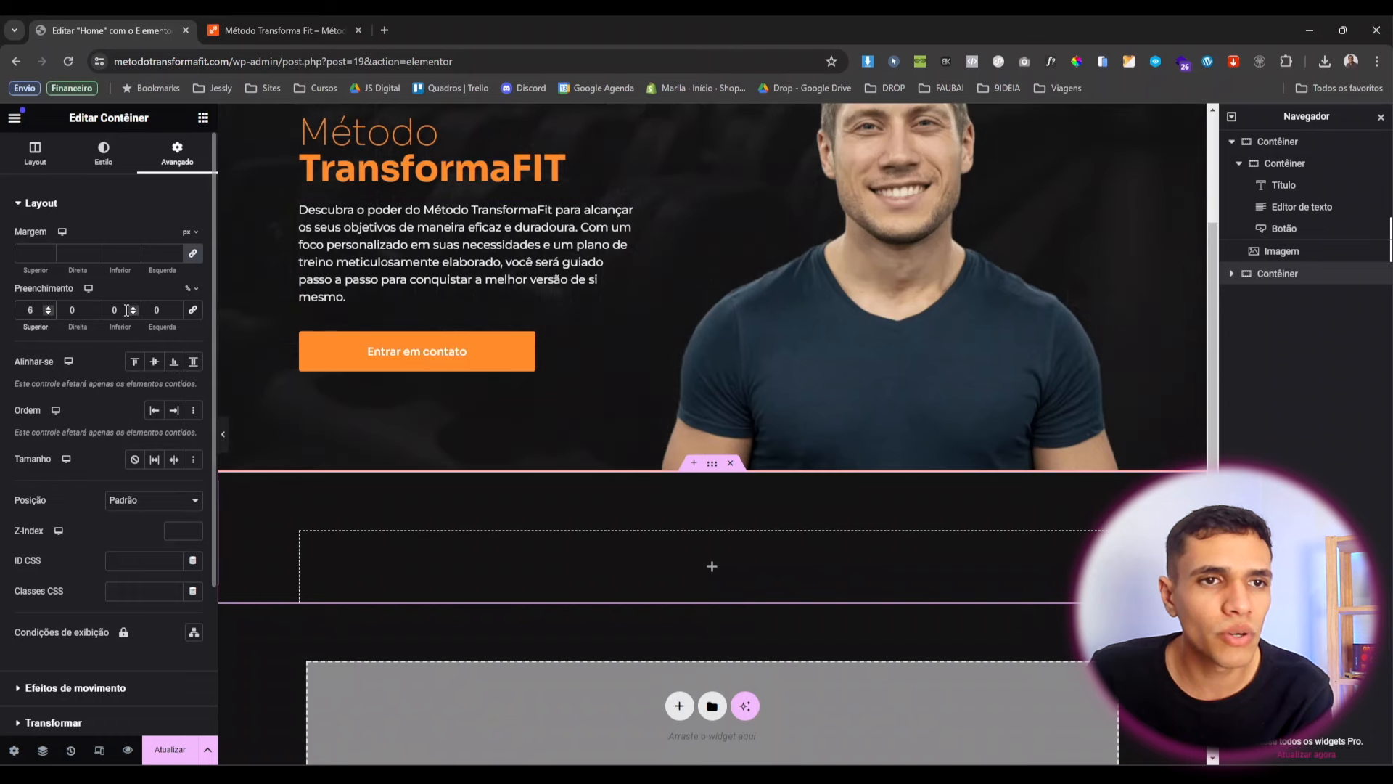
double_click(127, 311)
type("6")
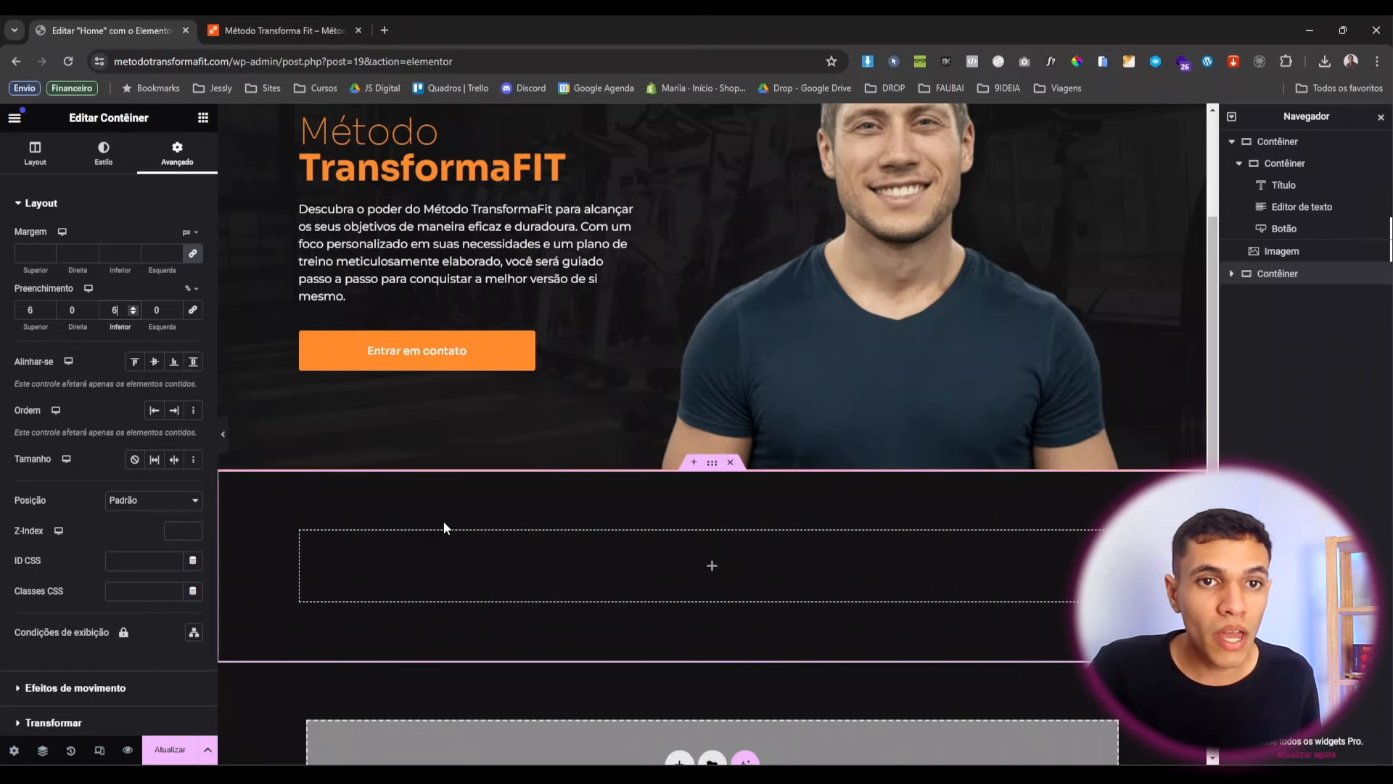
scroll(346, 435, "down", 2)
scroll(721, 668, "up", 2)
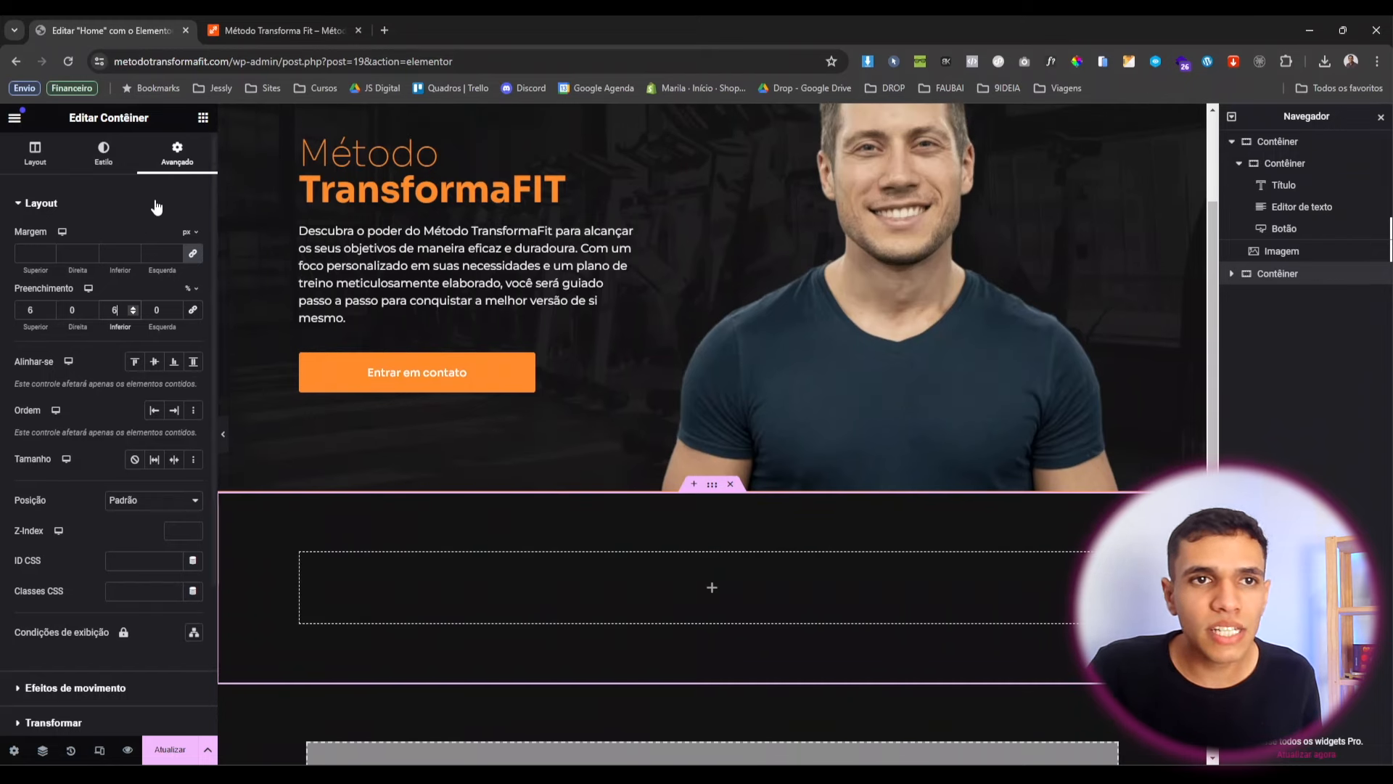
Duplicate the 'Método TransformaFIT' hero heading and move the copy into the new section.
left_click(203, 117)
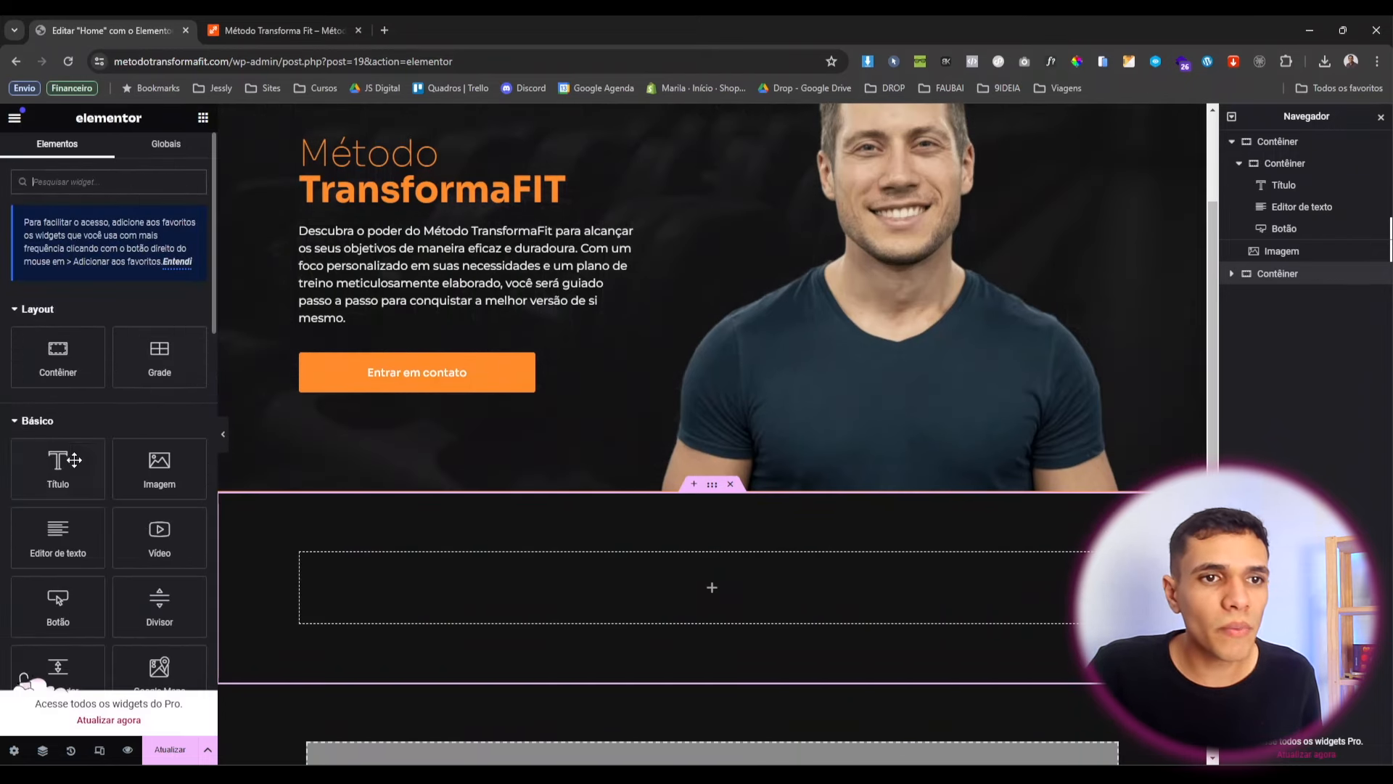
left_click_drag(58, 468, 181, 430)
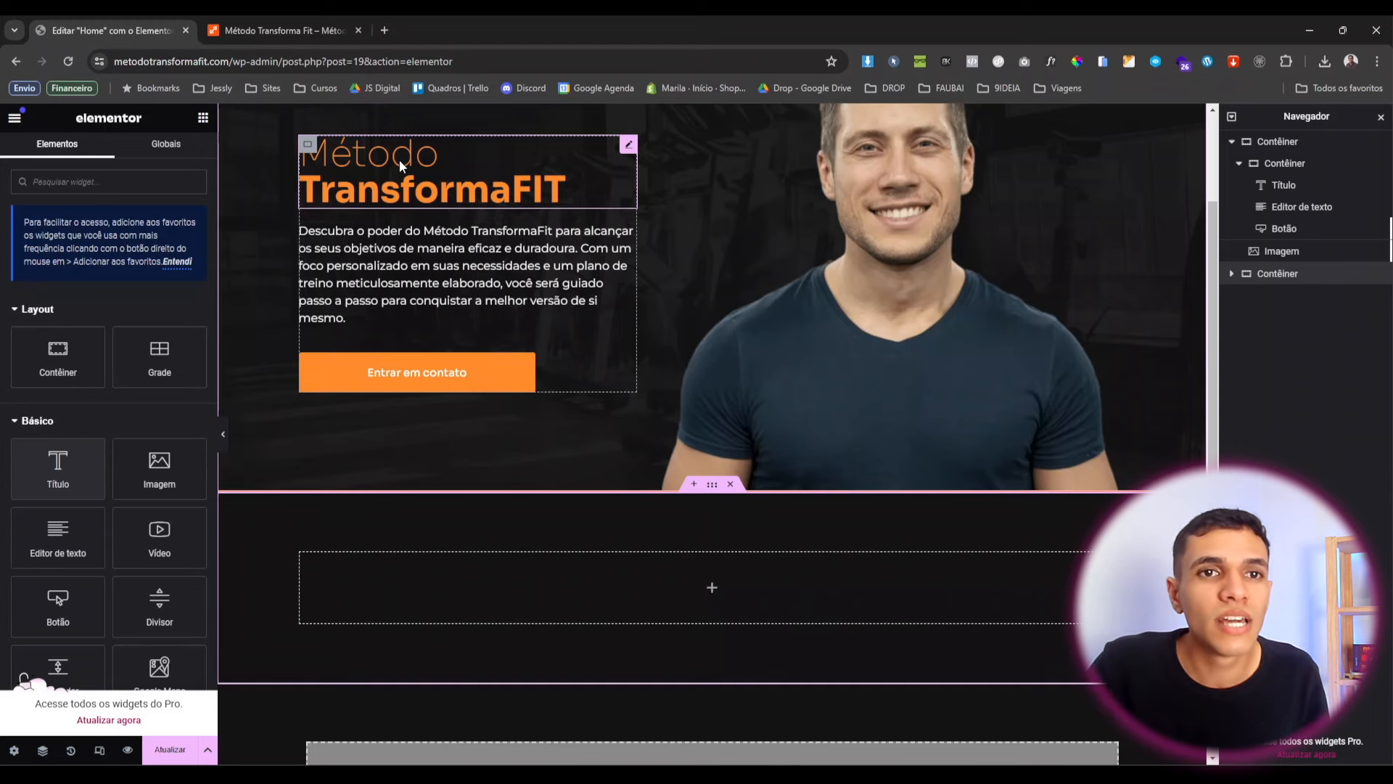
right_click(431, 190)
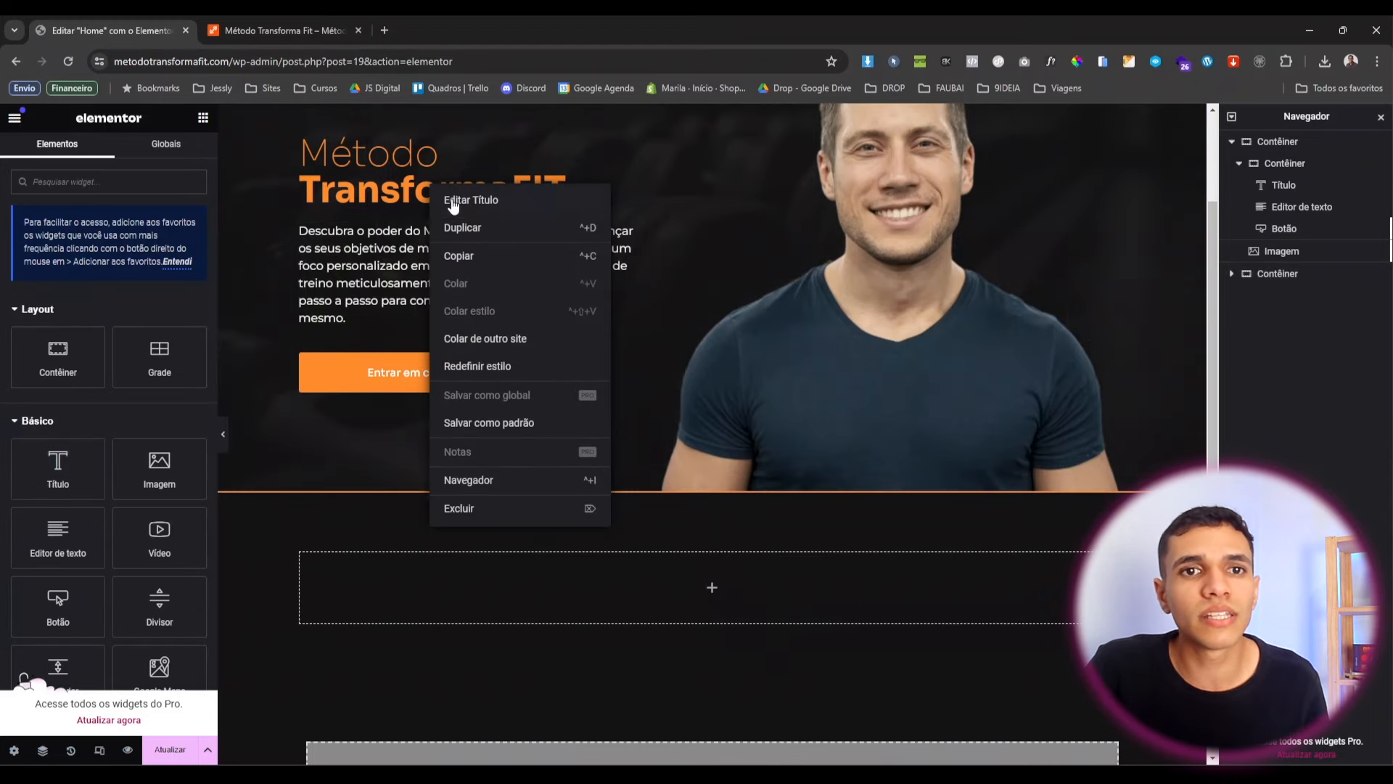
left_click(481, 228)
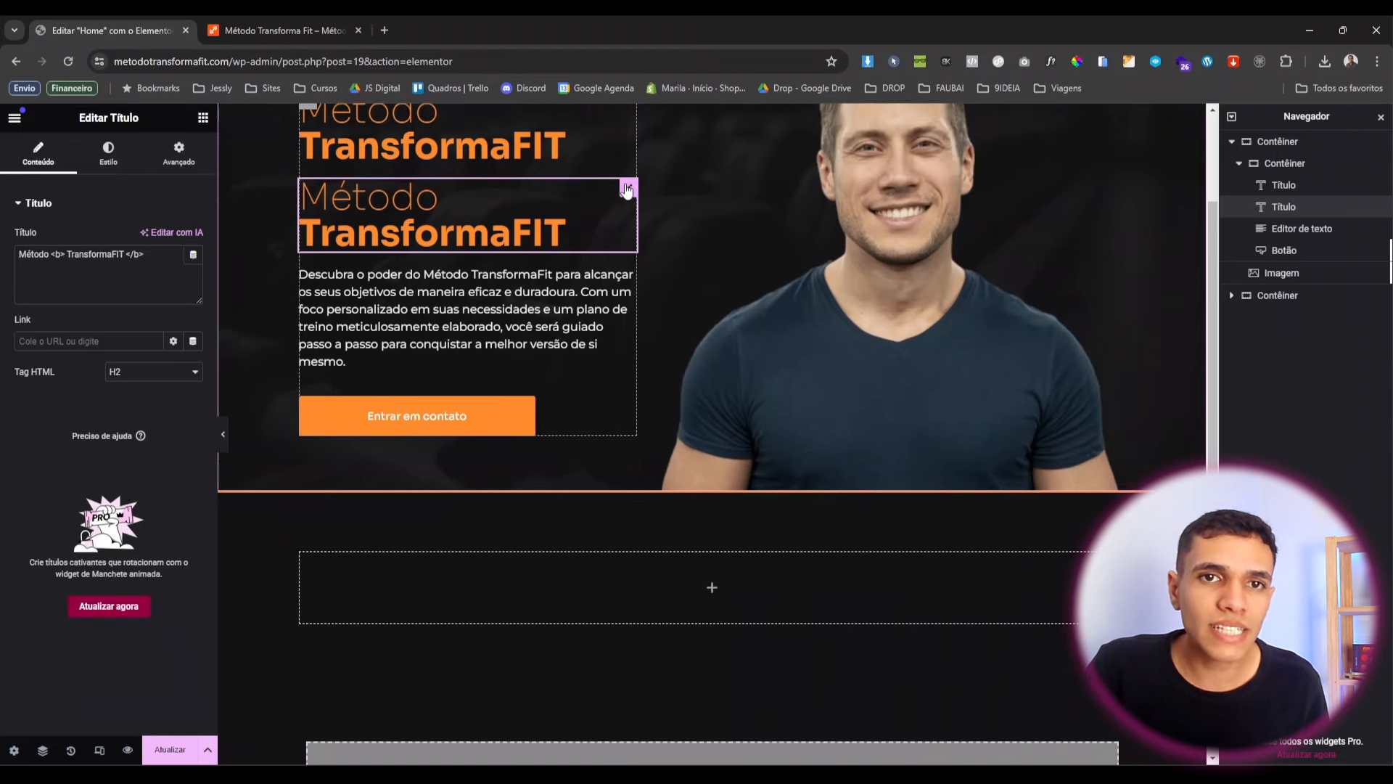
left_click_drag(627, 190, 604, 582)
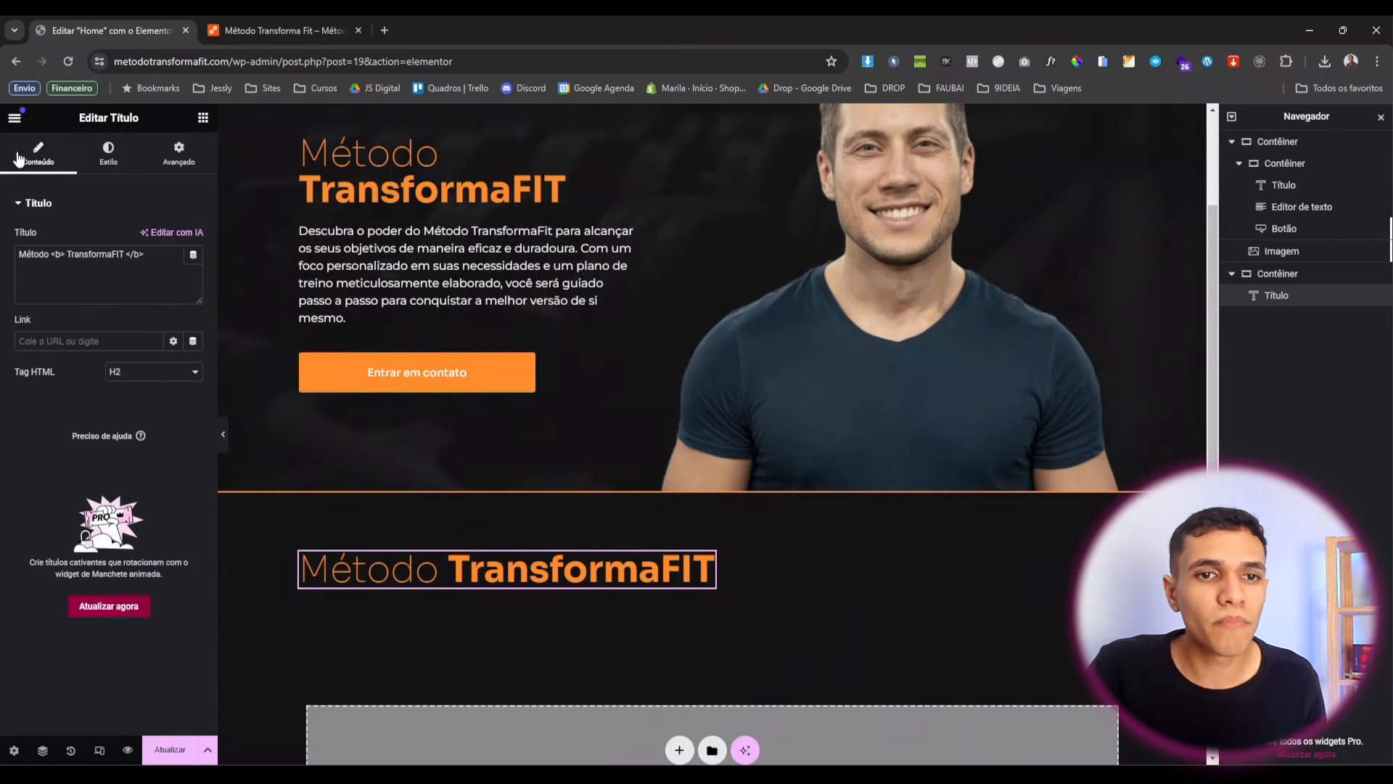
Rewrite the heading copy as 'O Método TransformaFIT opera em três passos simples'.
left_click_drag(51, 260, 3, 245)
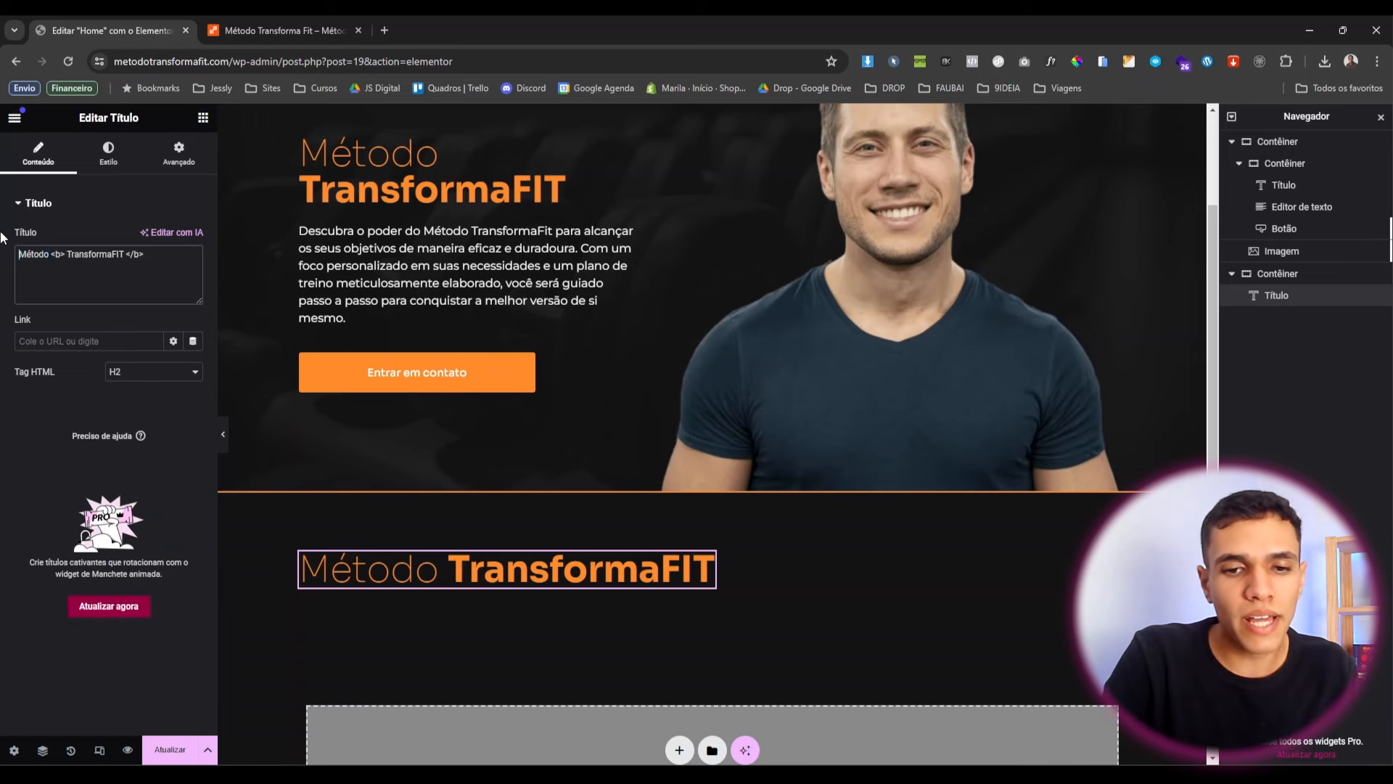
type("O")
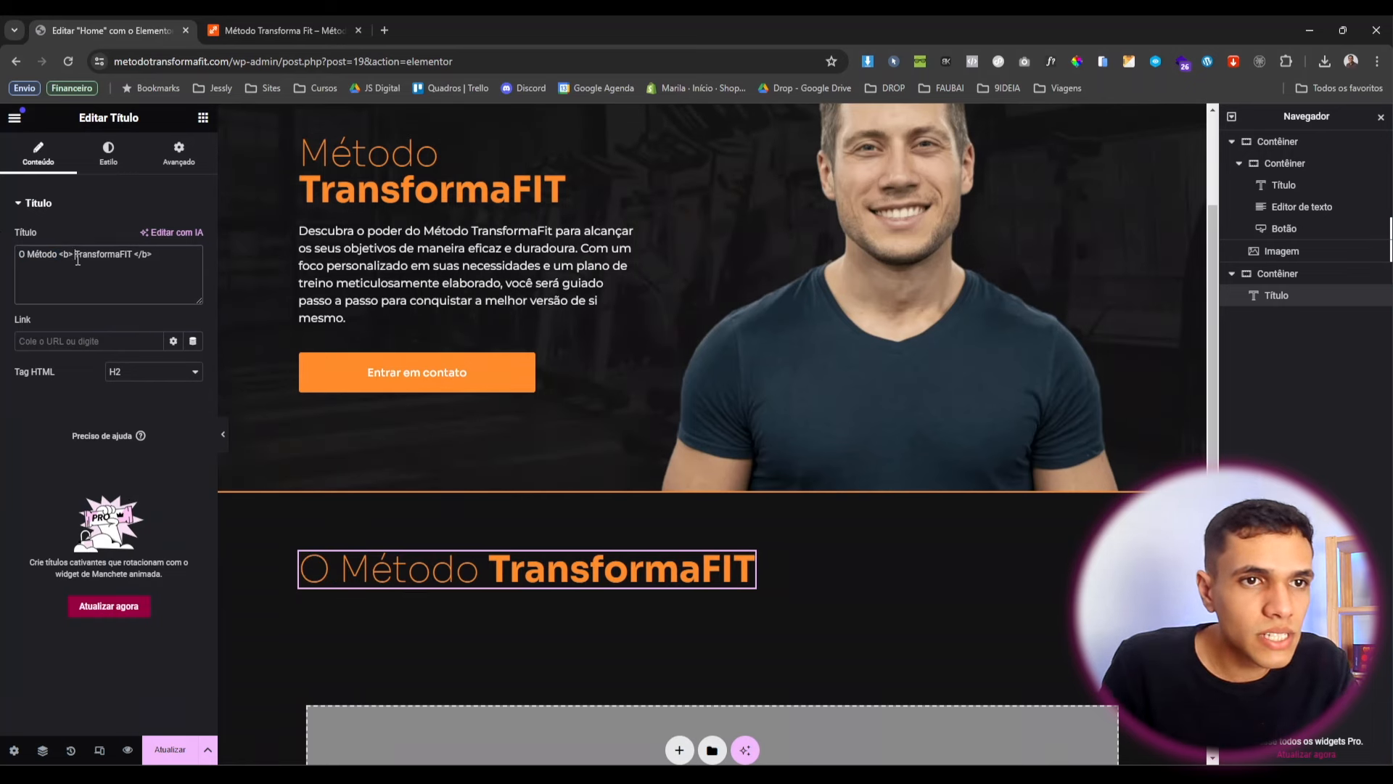
key("BackSpace")
key("BackSpace")
key("BackSpace")
key("BackSpace")
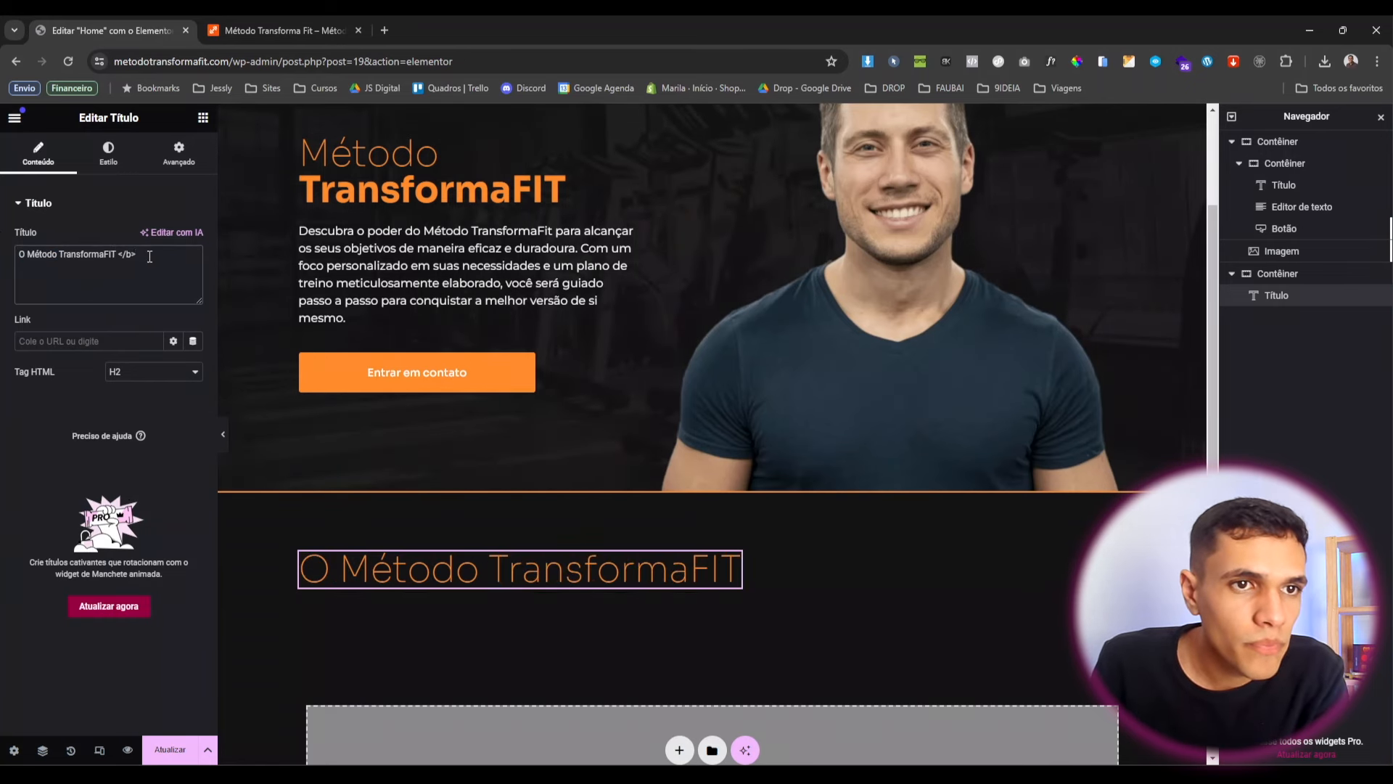
left_click(152, 255)
key("BackSpace")
key("BackSpace")
key("BackSpace")
key("BackSpace")
key("BackSpace")
type("op")
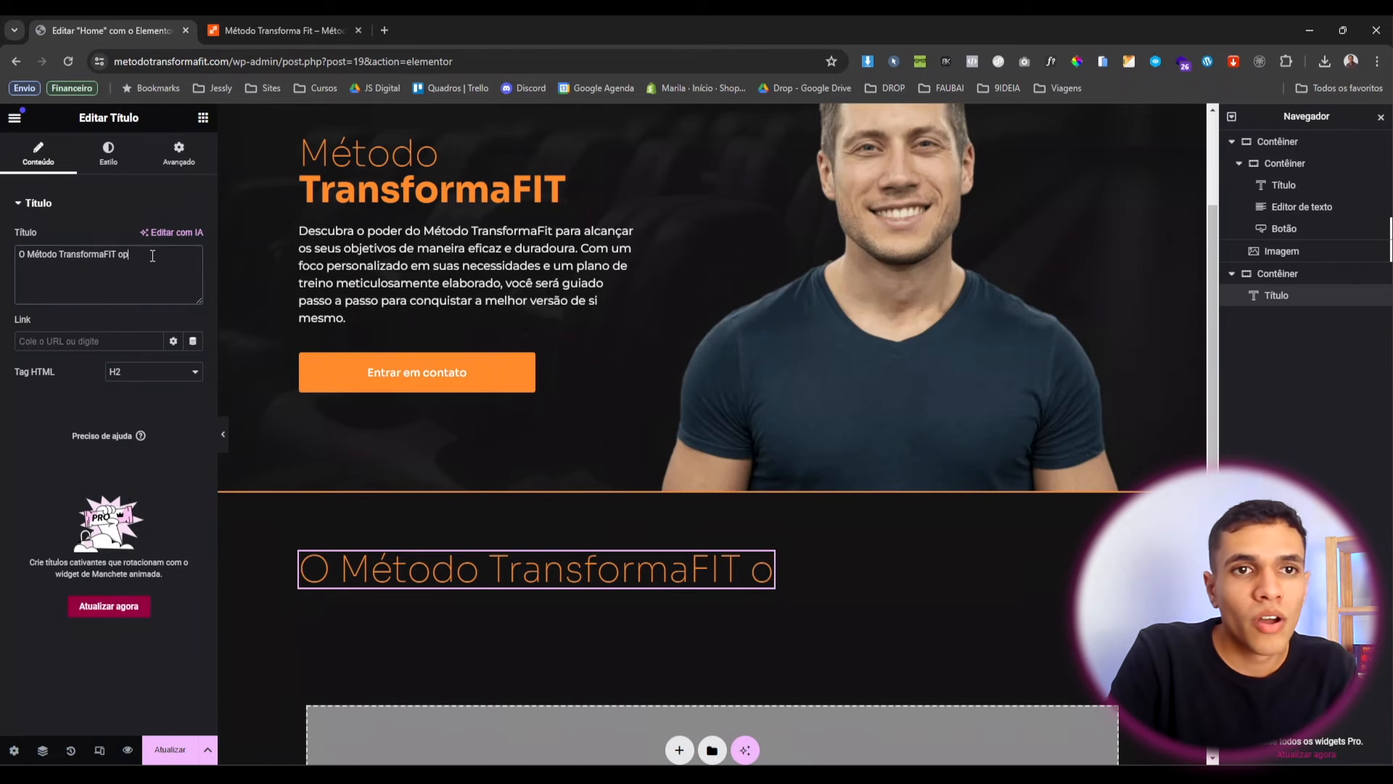
type("era em")
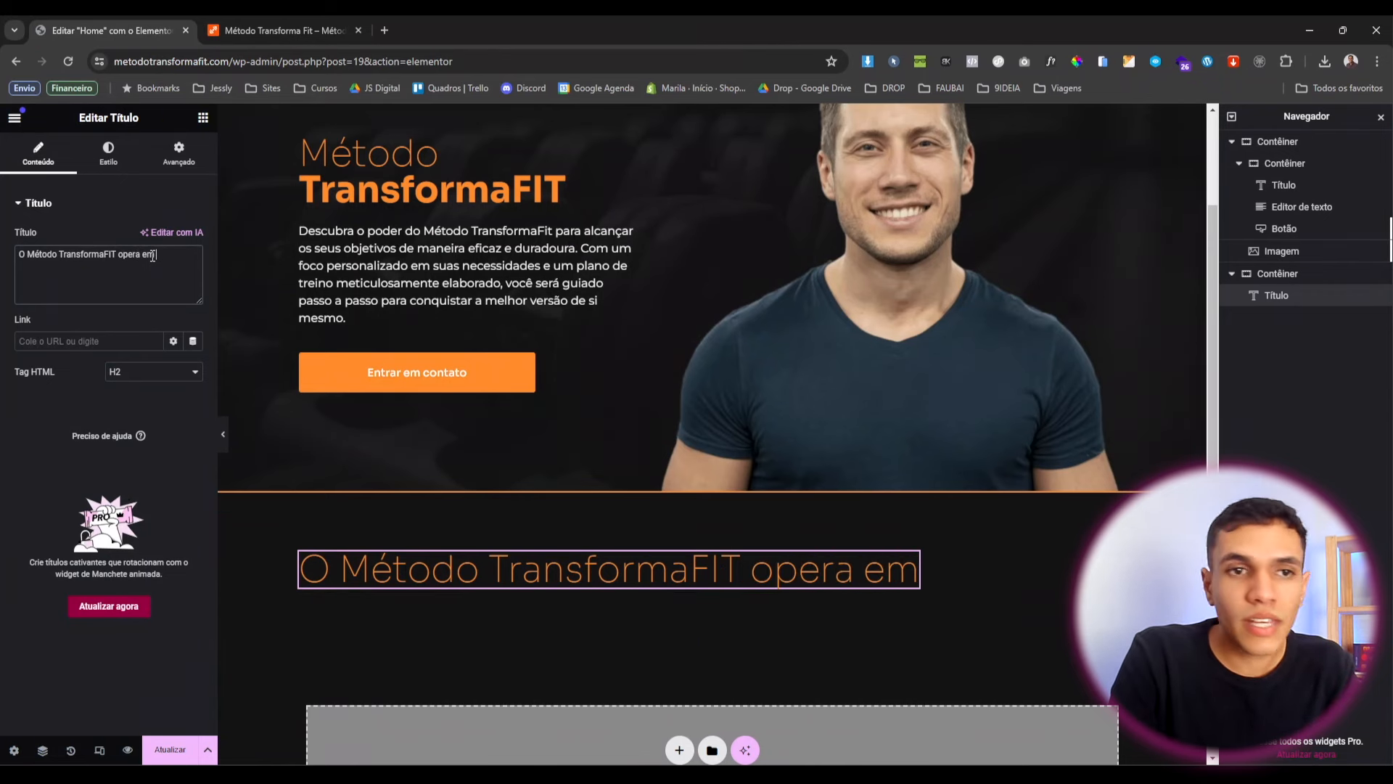
type(" trÊs pas")
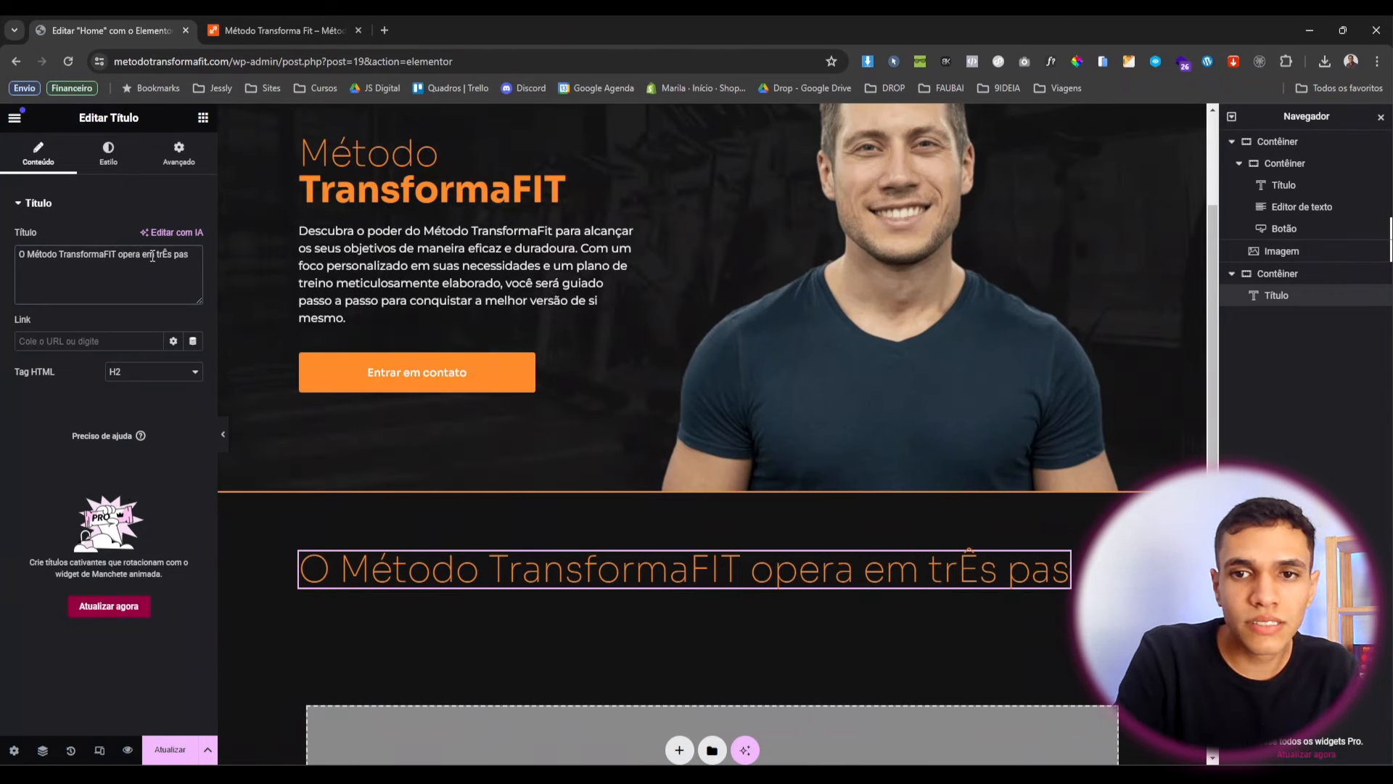
key("BackSpace")
type("mples")
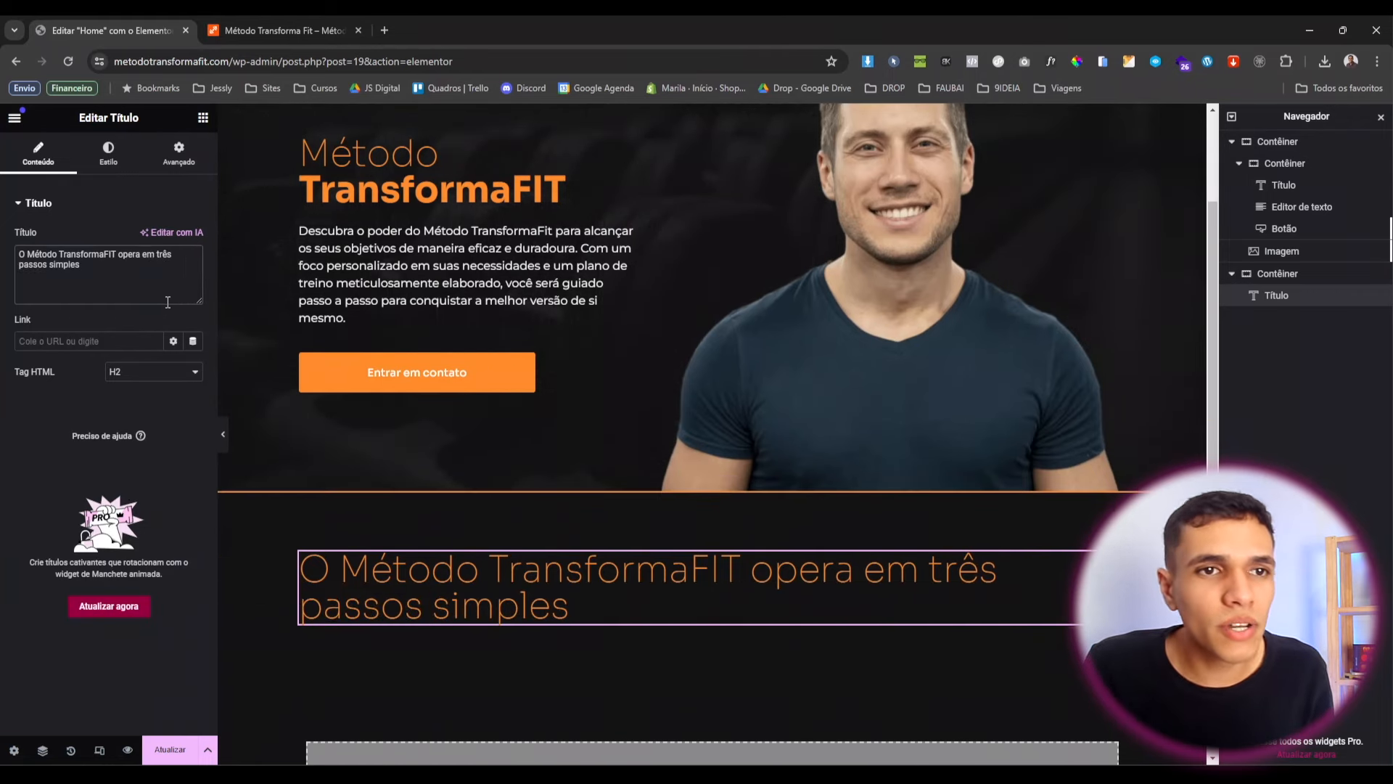
Wrap 'em três passos simples' in <b></b> tags to make it bold.
left_click(137, 251)
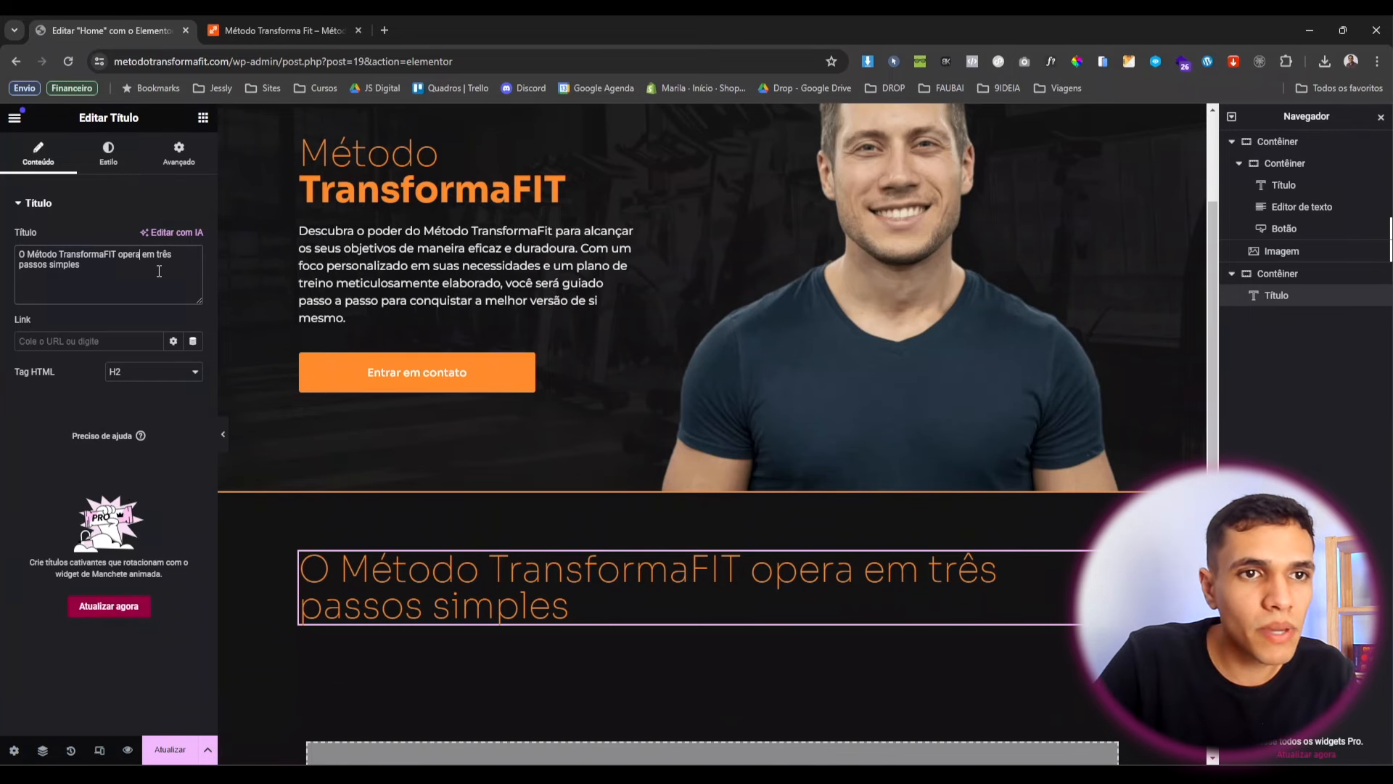
type("<>b")
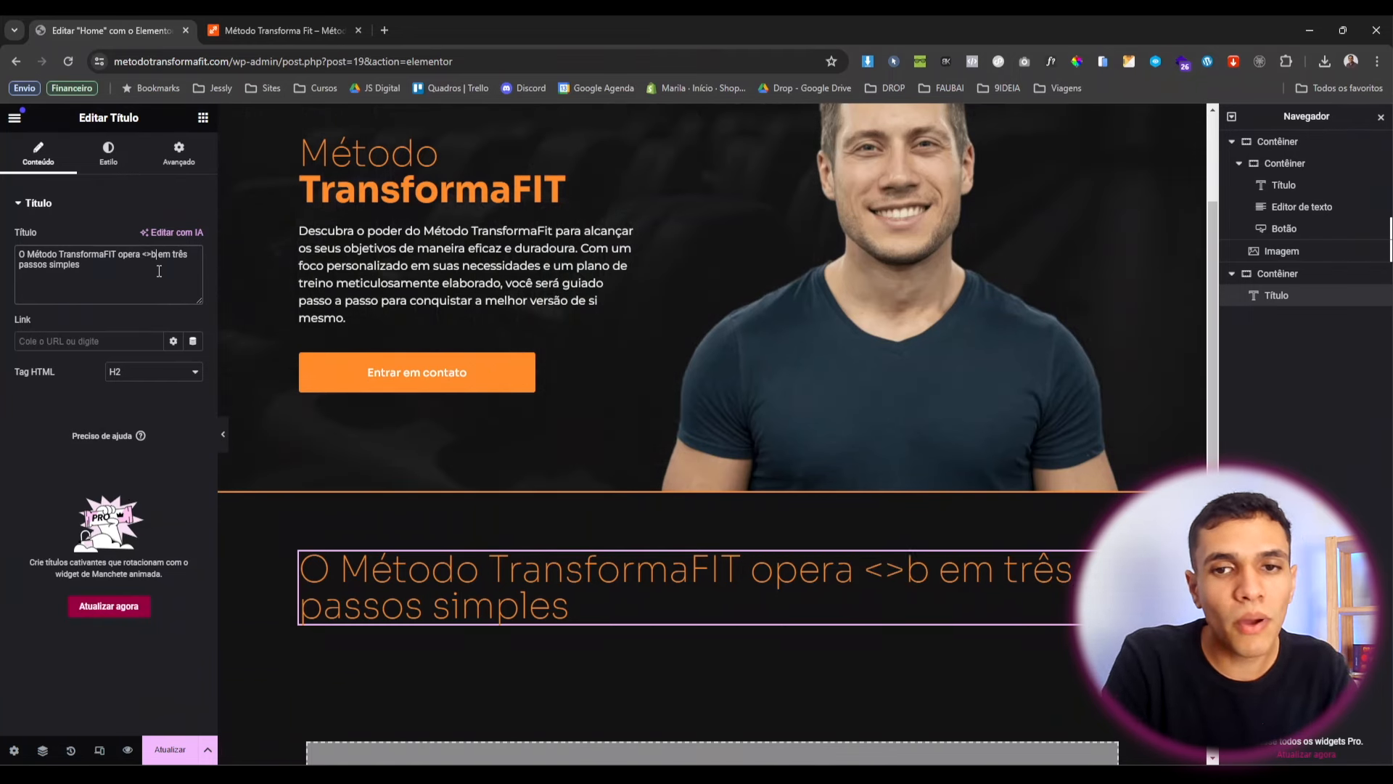
key("BackSpace")
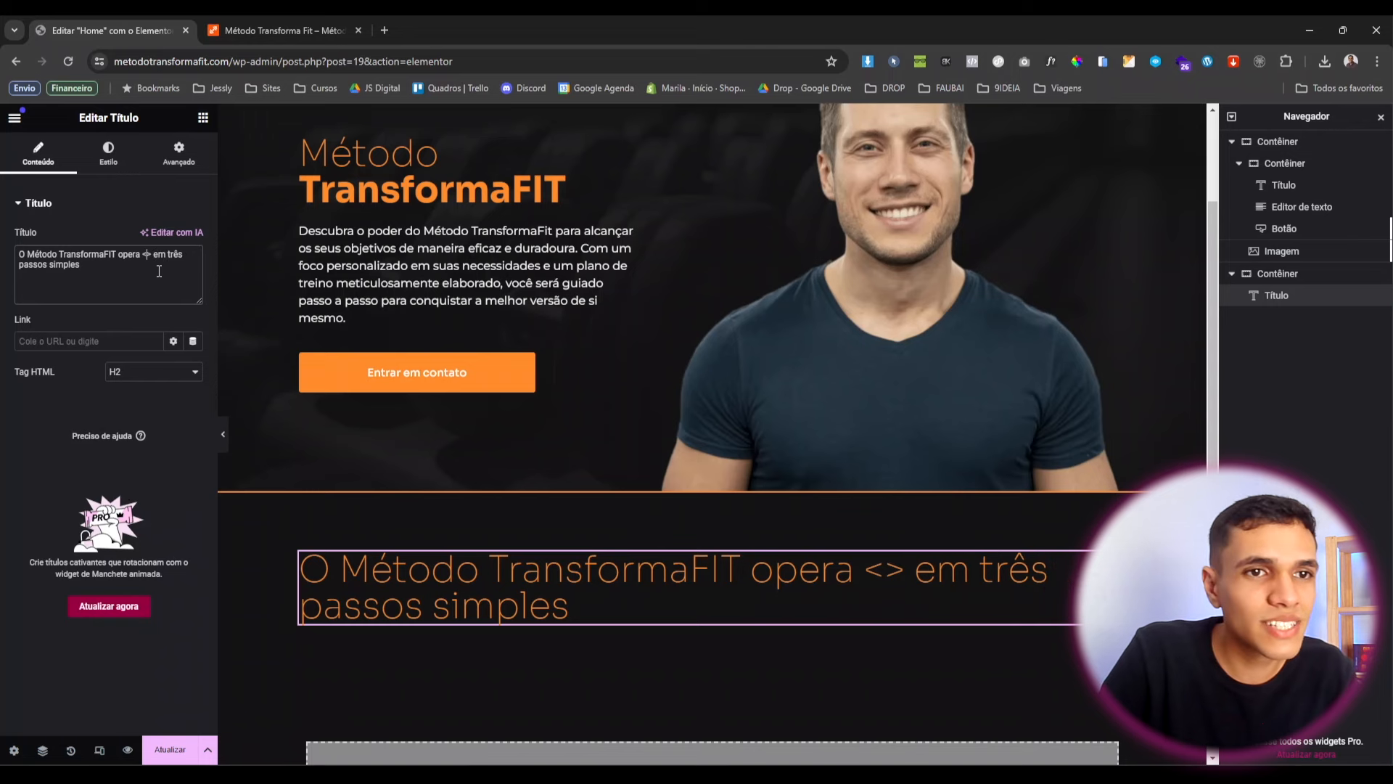
type("b")
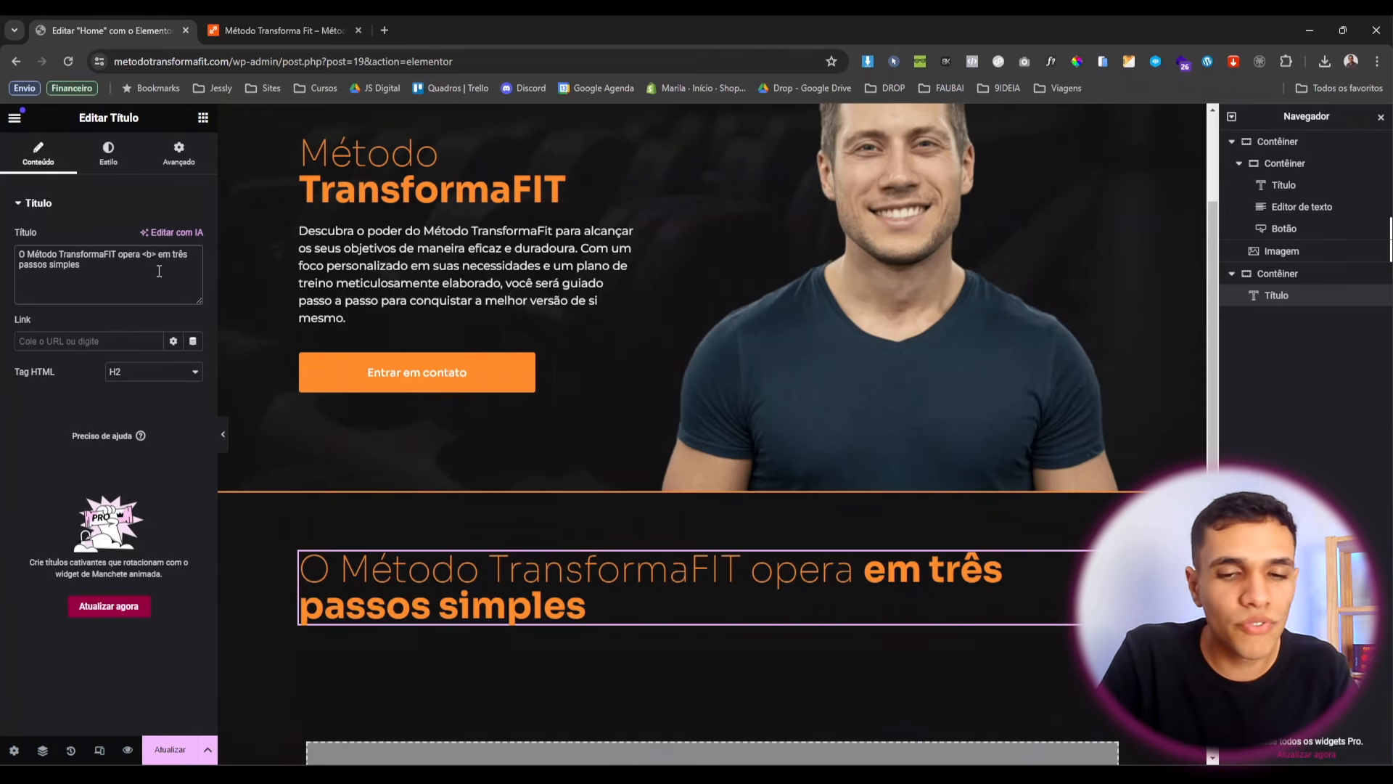
type("<>")
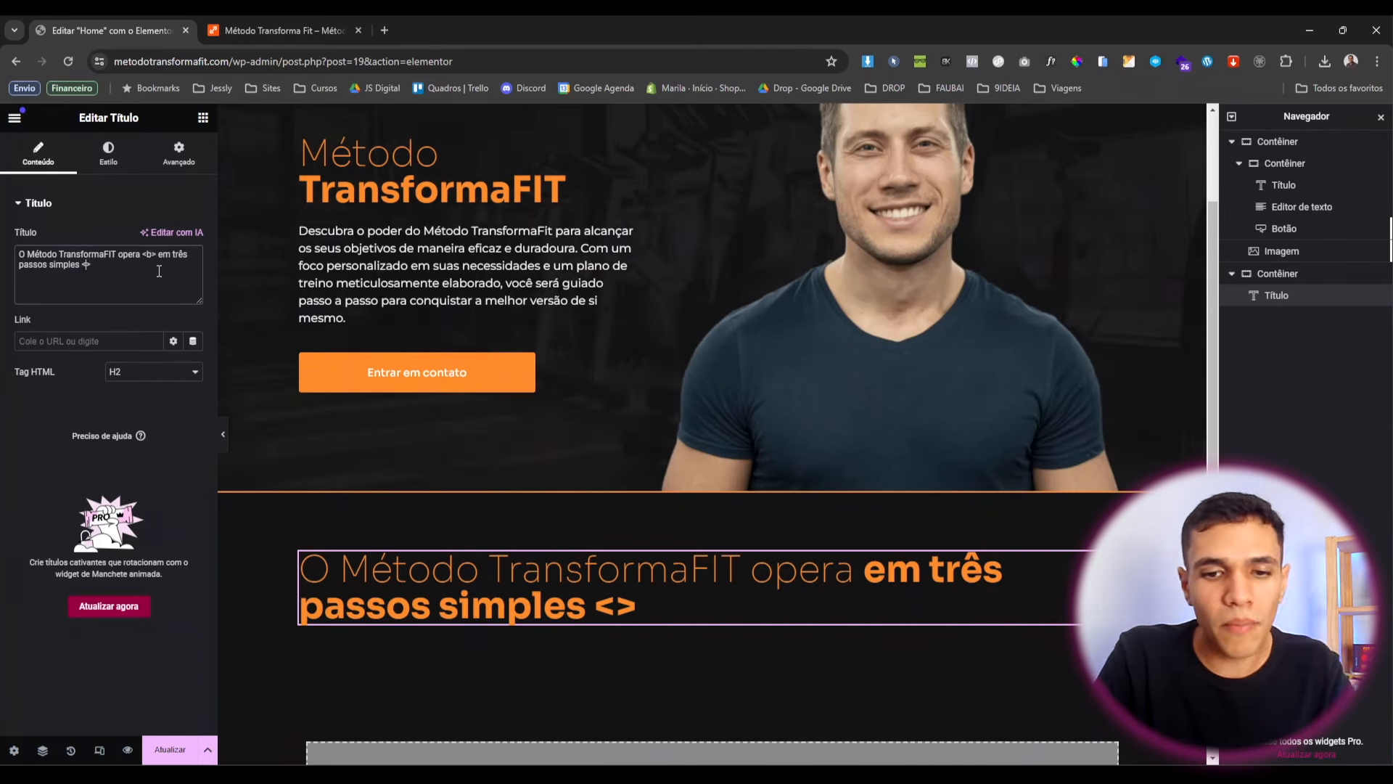
type("/b")
scroll(289, 417, "down", 2)
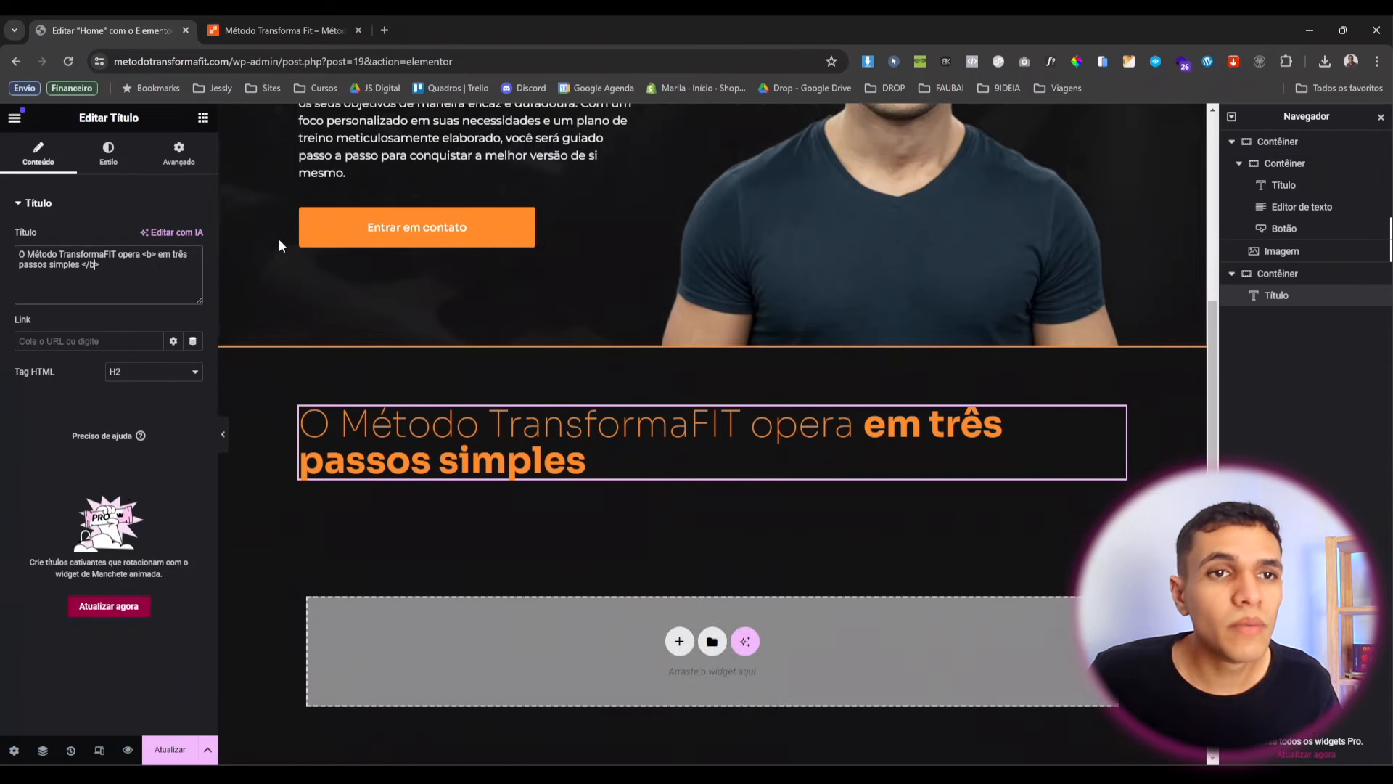
Set the heading's Largura to Personalizado at 68% and preview the two-line wrap.
left_click(179, 160)
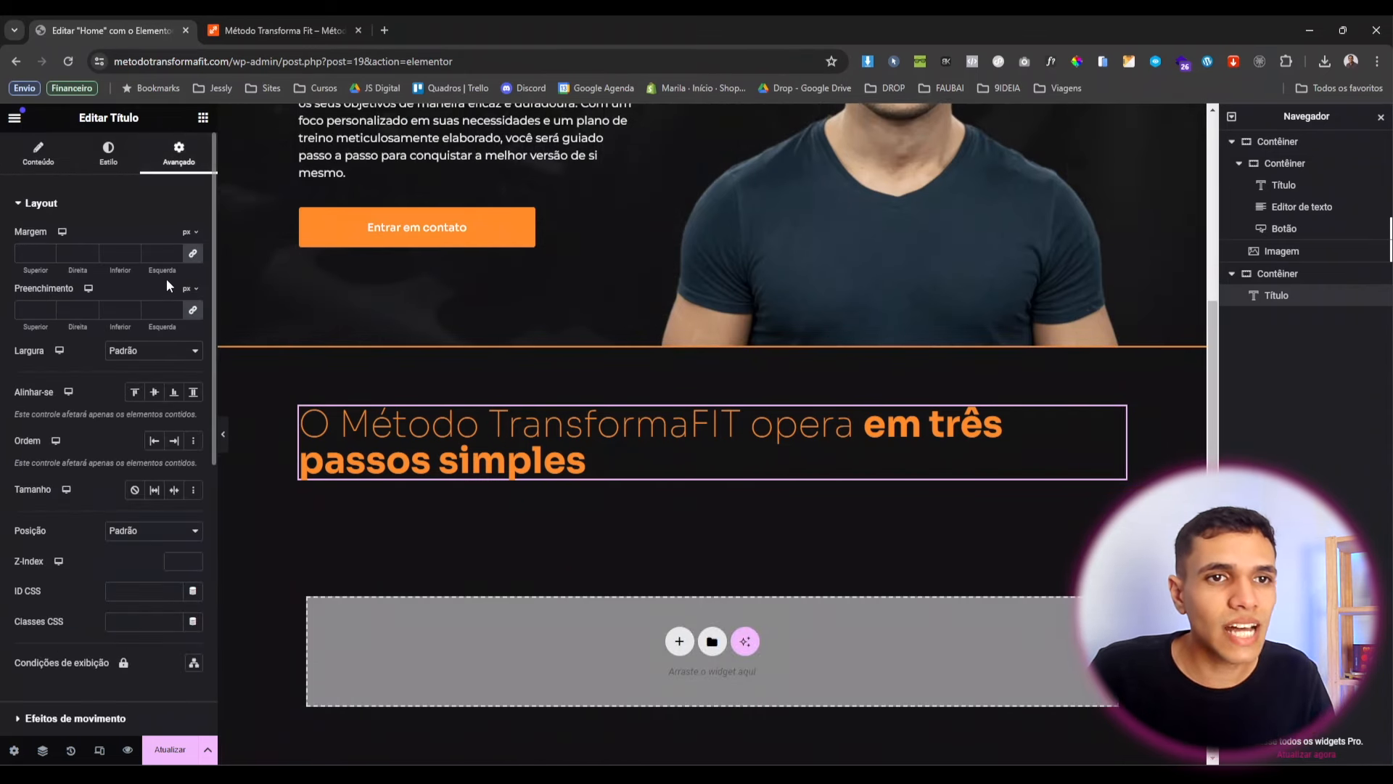
left_click(183, 351)
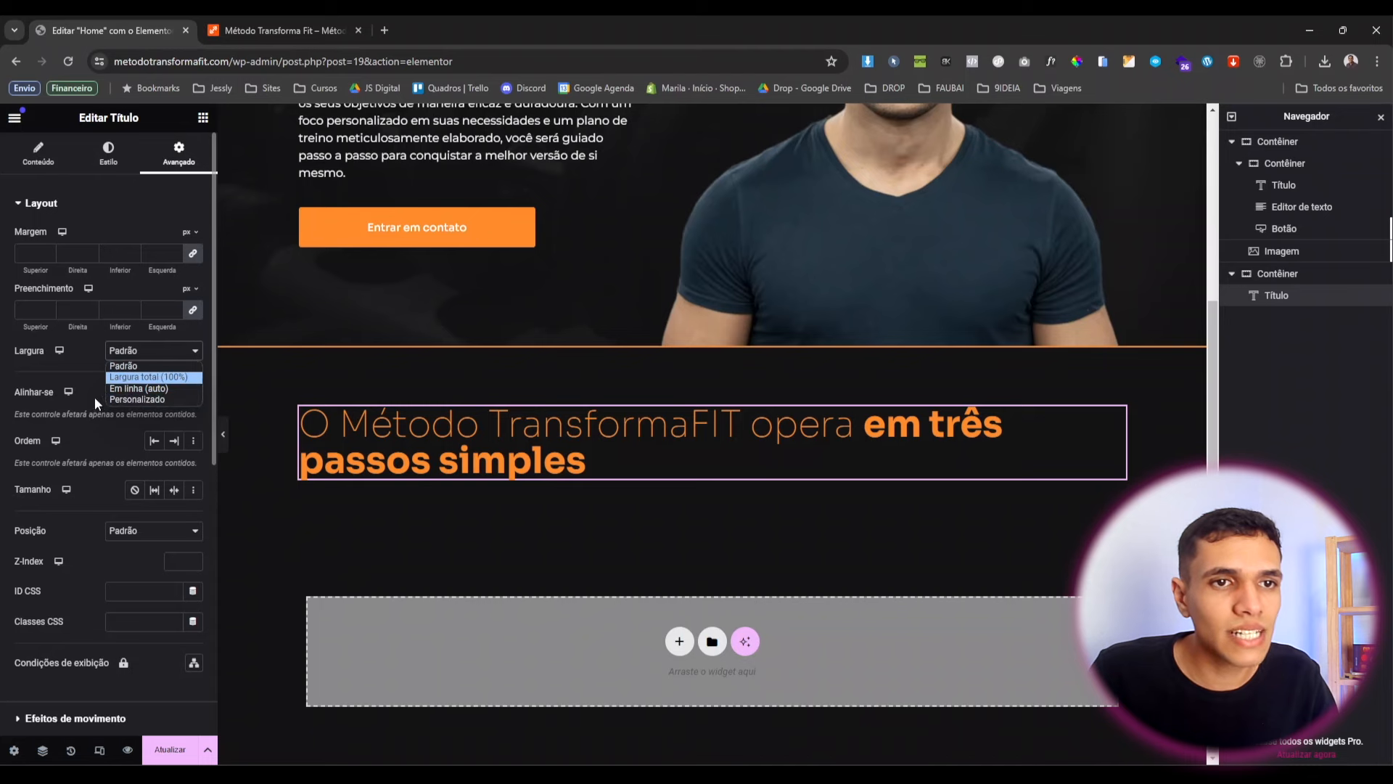
left_click(127, 399)
left_click_drag(17, 399, 113, 424)
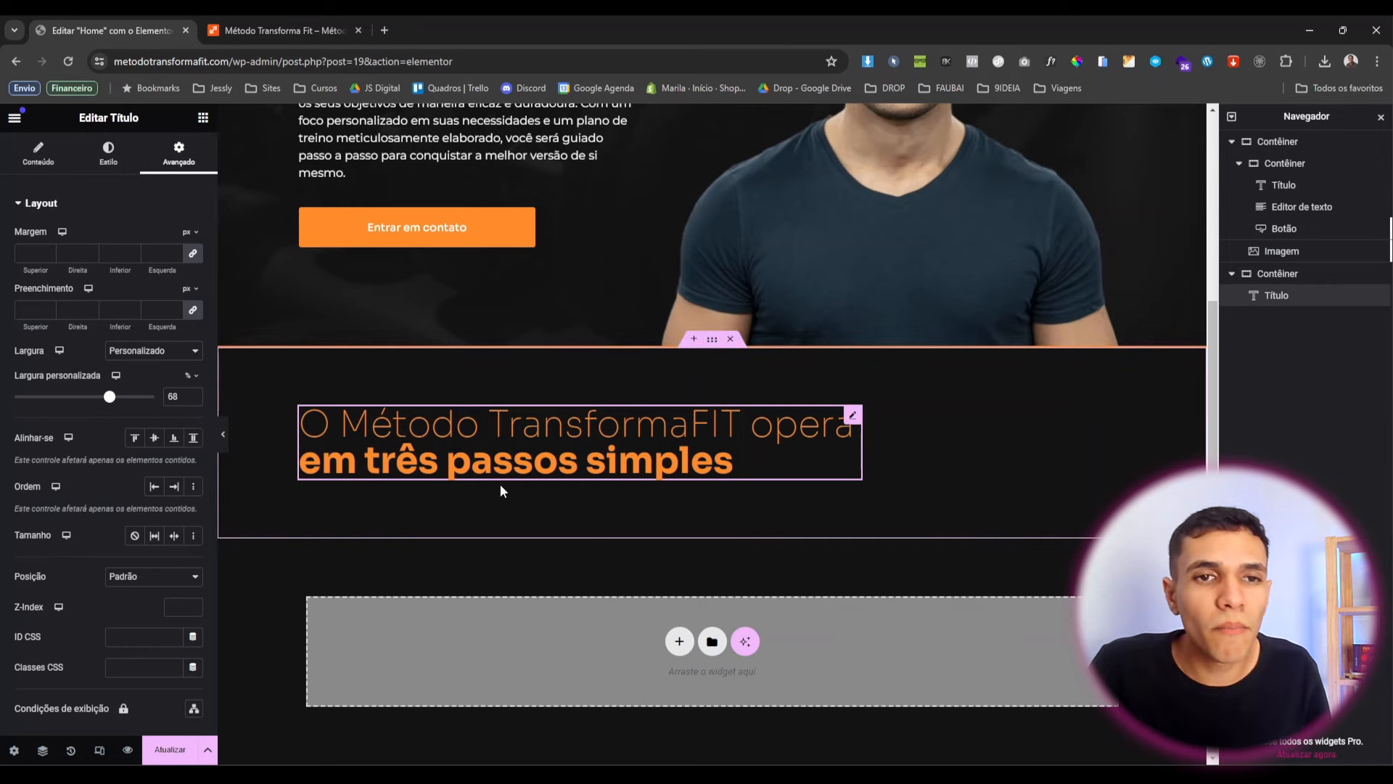
left_click(223, 434)
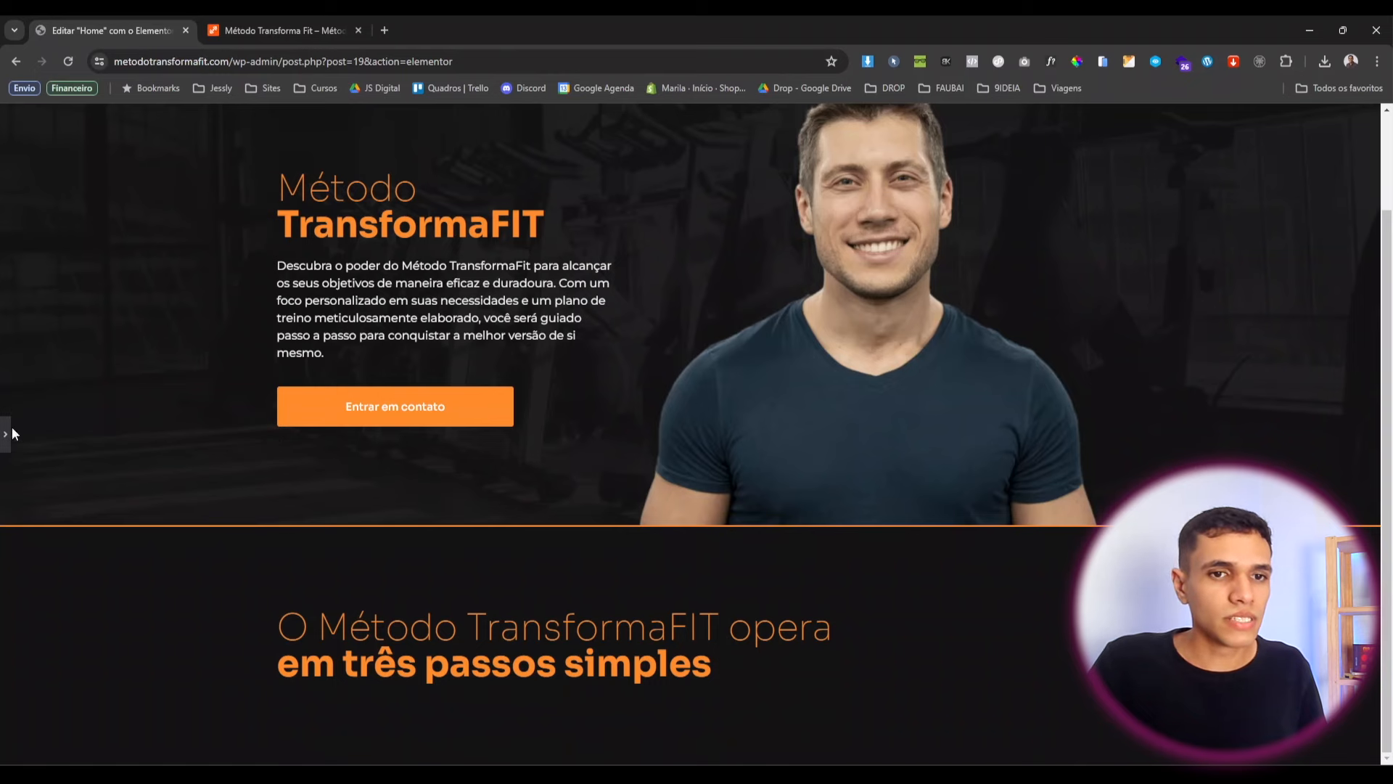
left_click(10, 435)
scroll(597, 376, "down", 2)
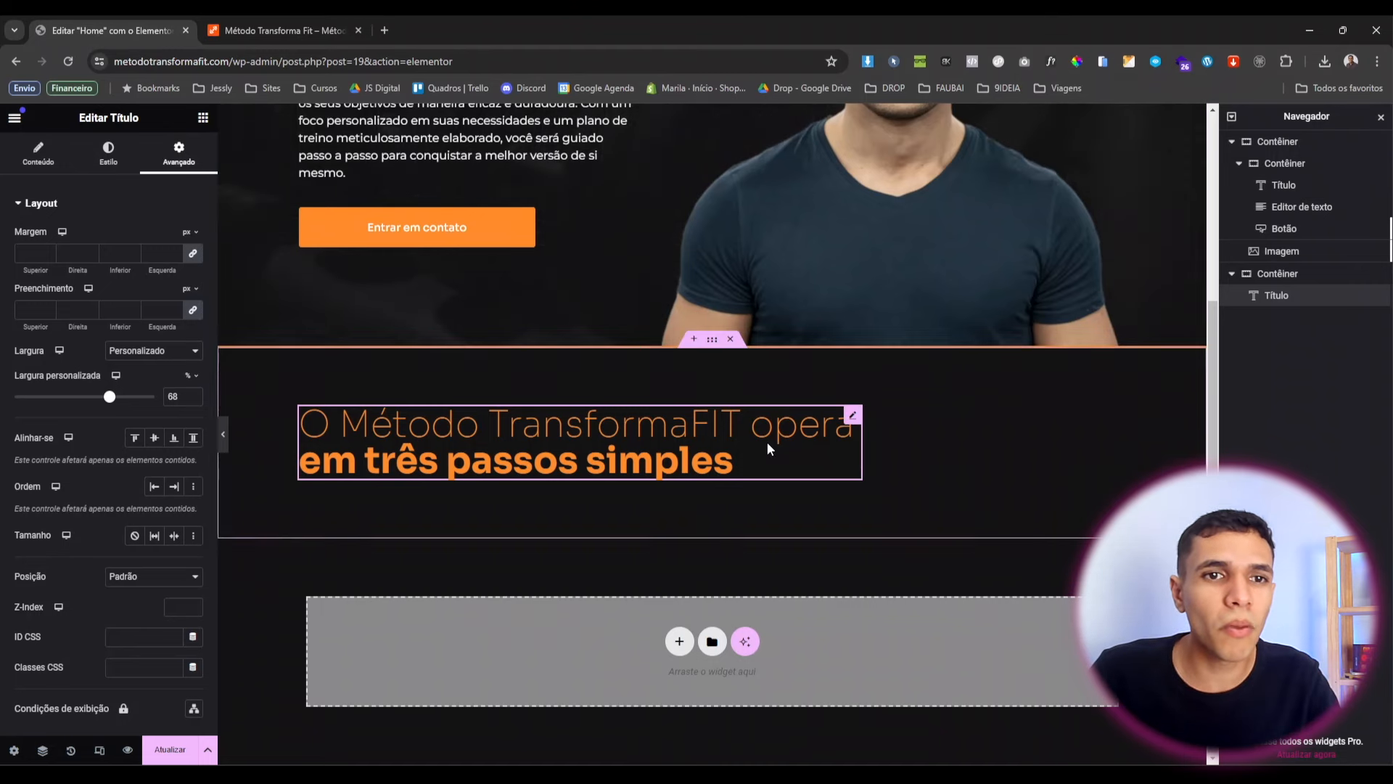
Place a Contêiner beside the heading with Largura total content and 100% width.
left_click(202, 117)
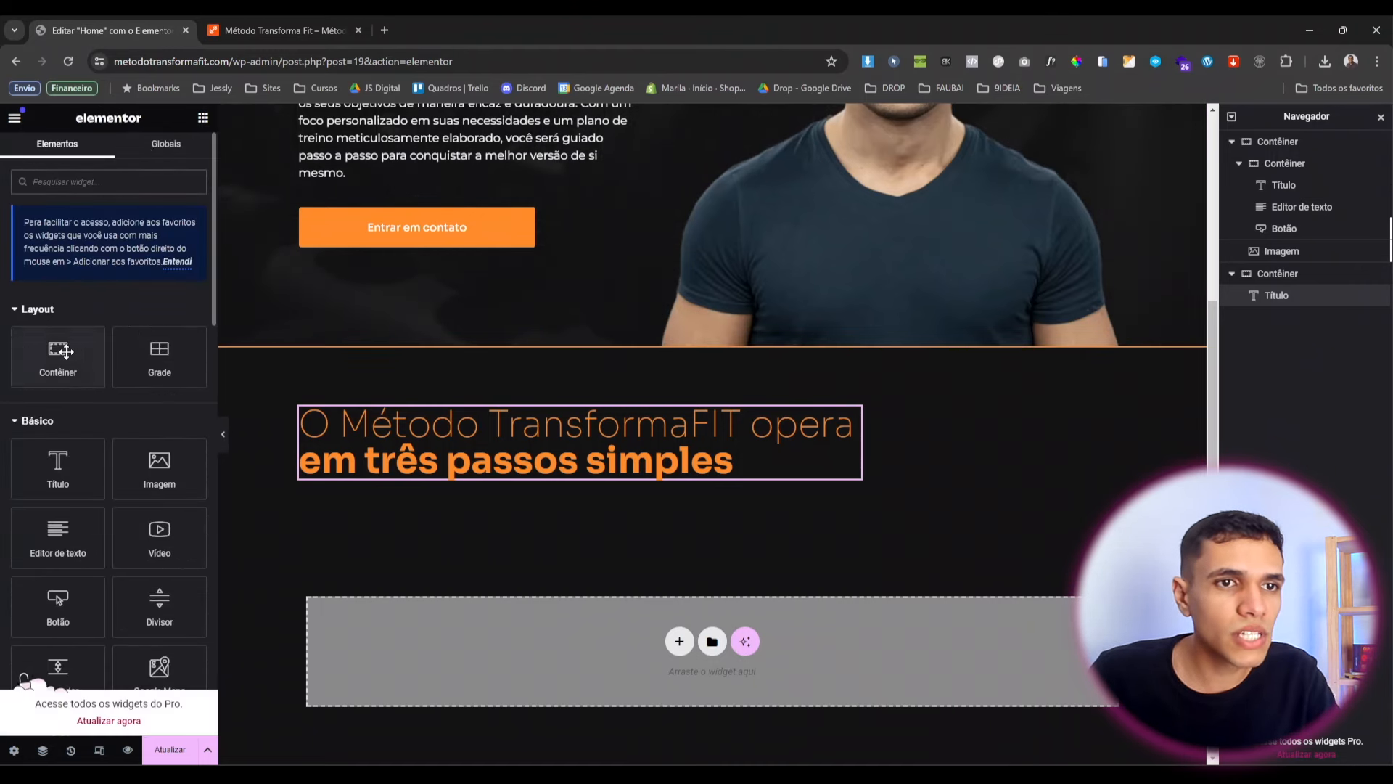
left_click_drag(58, 355, 860, 472)
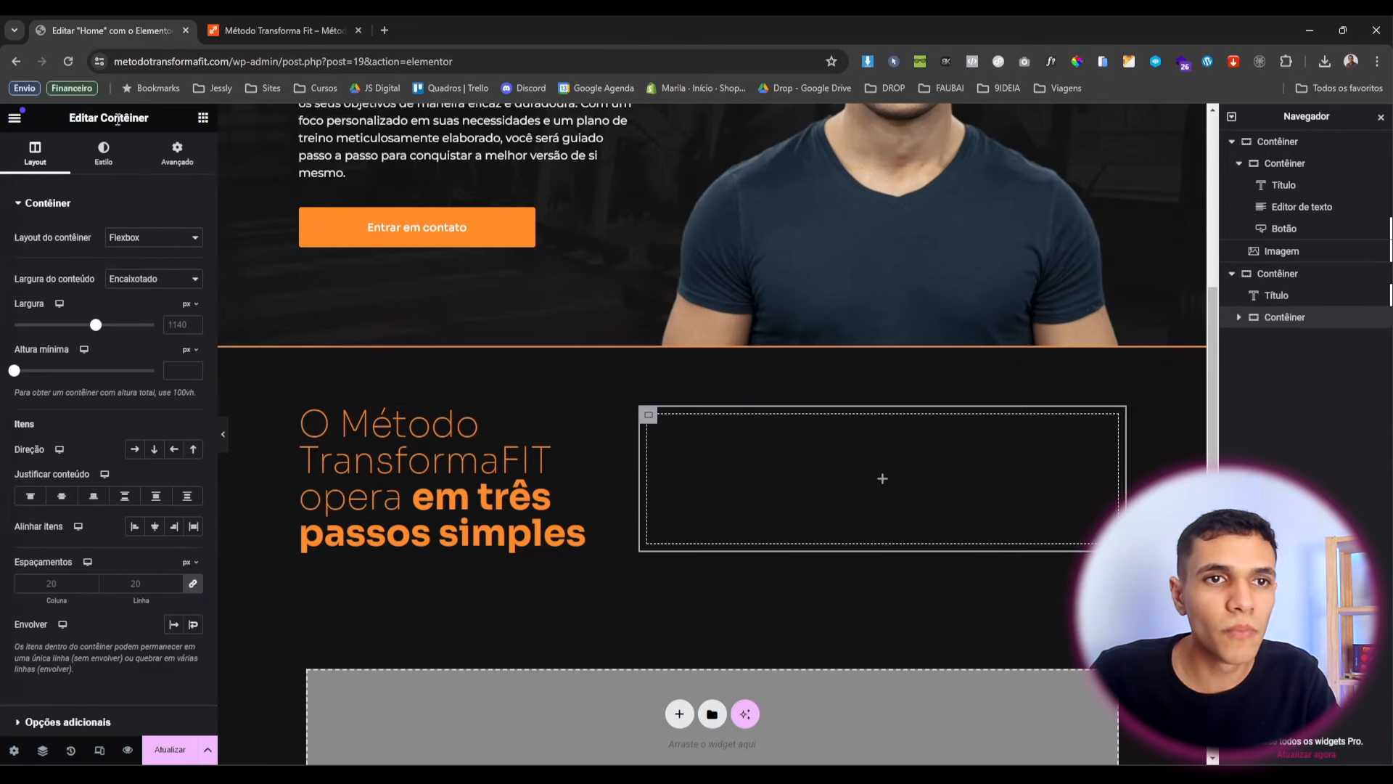
left_click(186, 279)
left_click(178, 311)
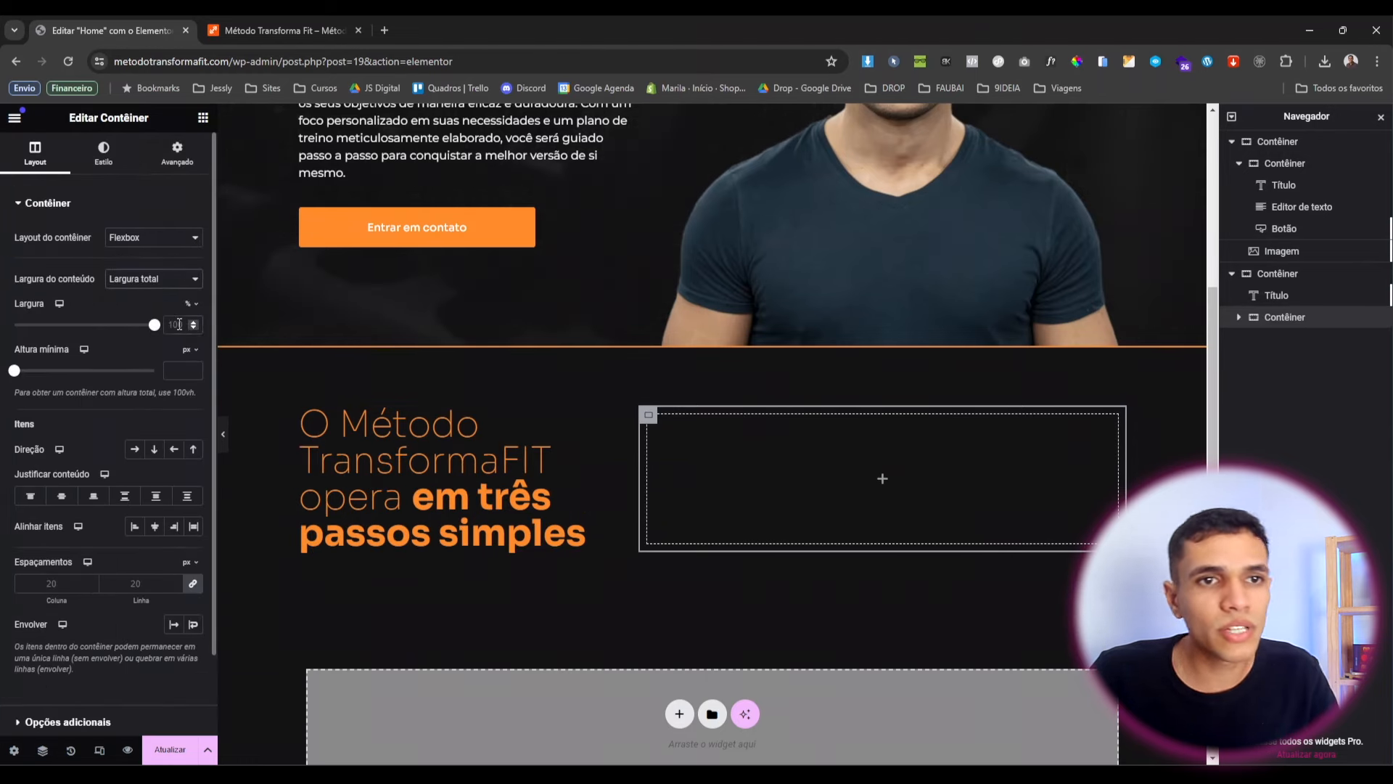
type("1000")
key("BackSpace")
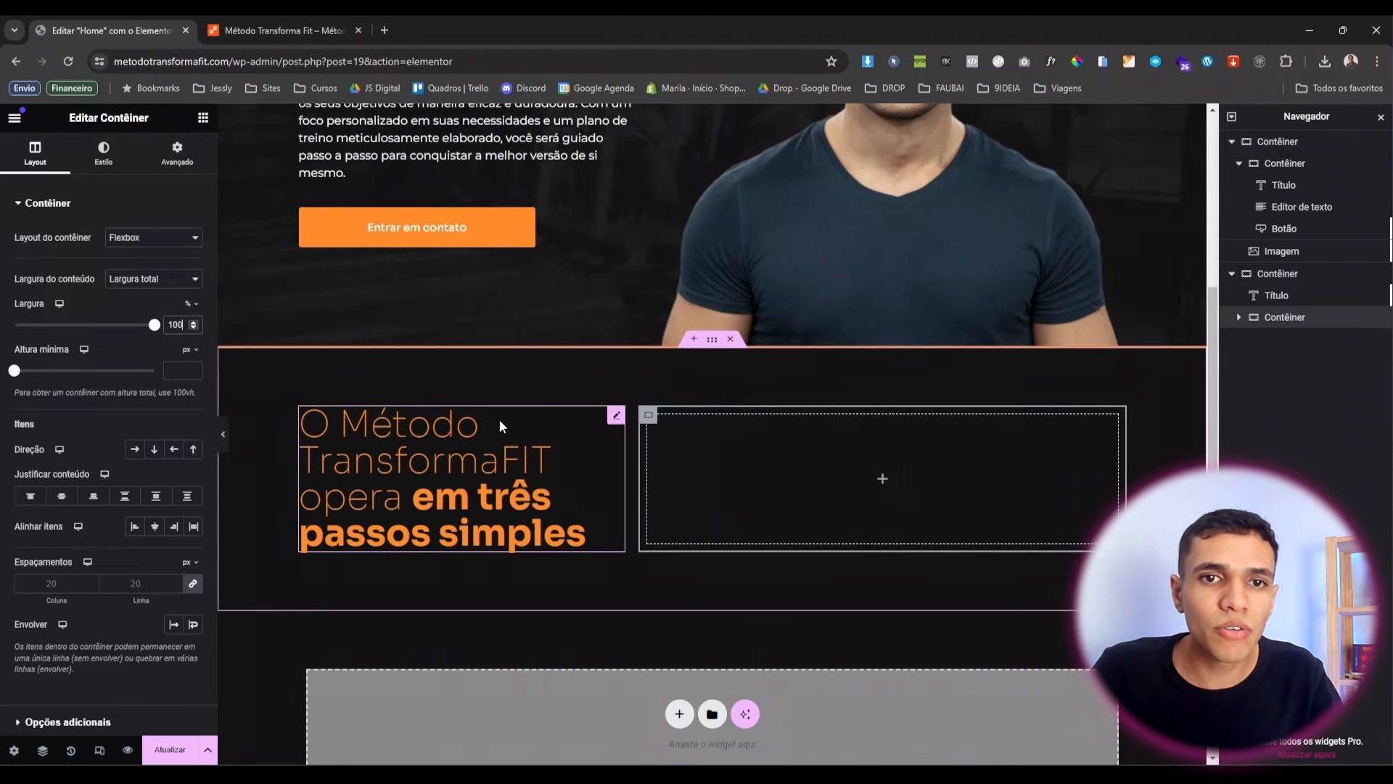
left_click(821, 353)
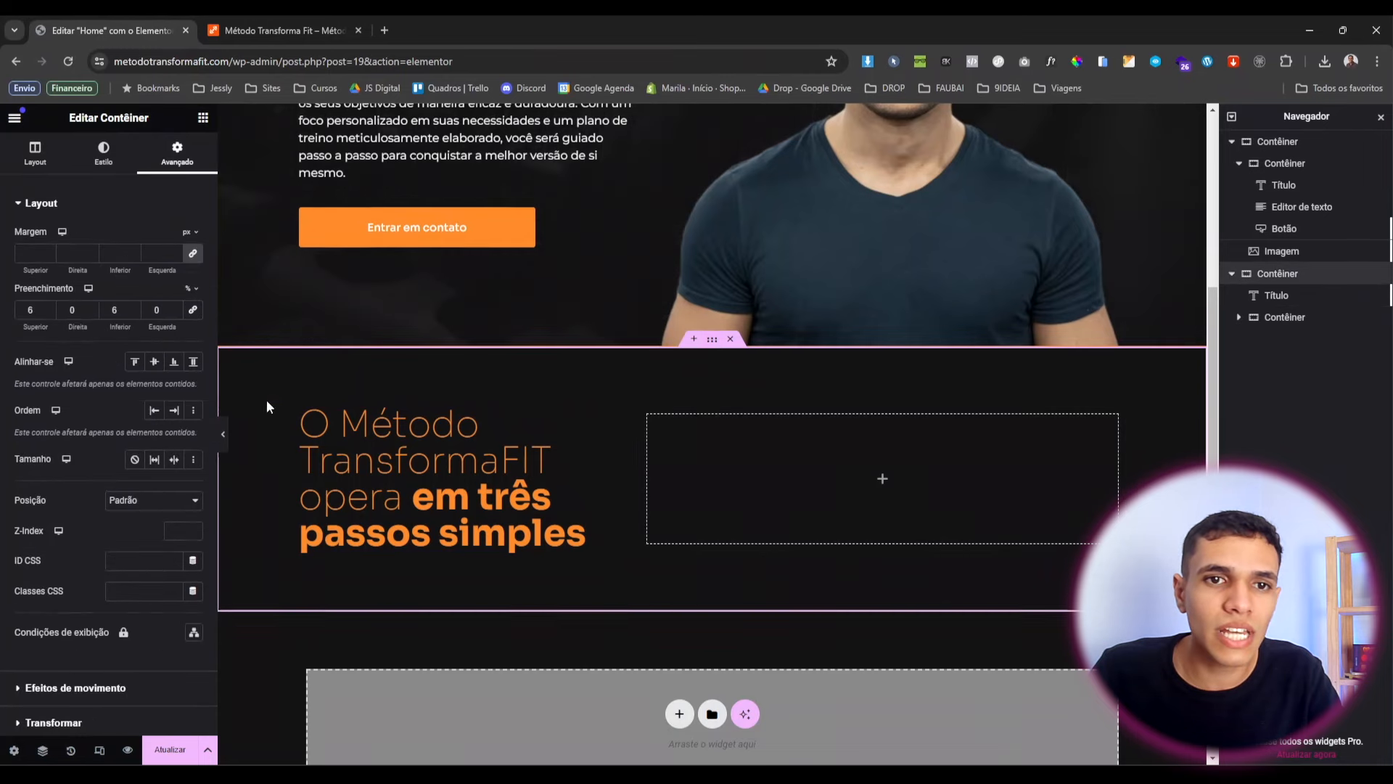
left_click(49, 160)
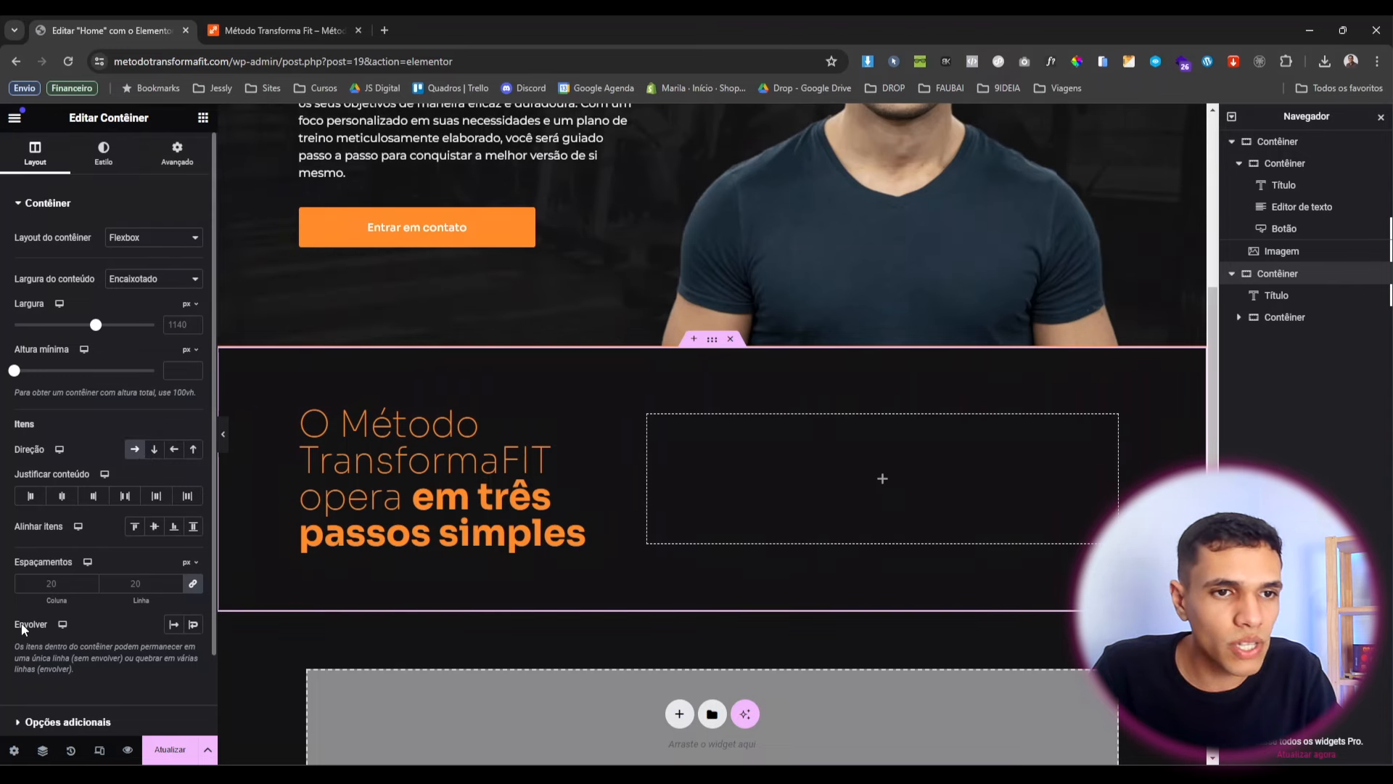
Turn on Envolver for the section so the empty container drops below the heading.
left_click(192, 626)
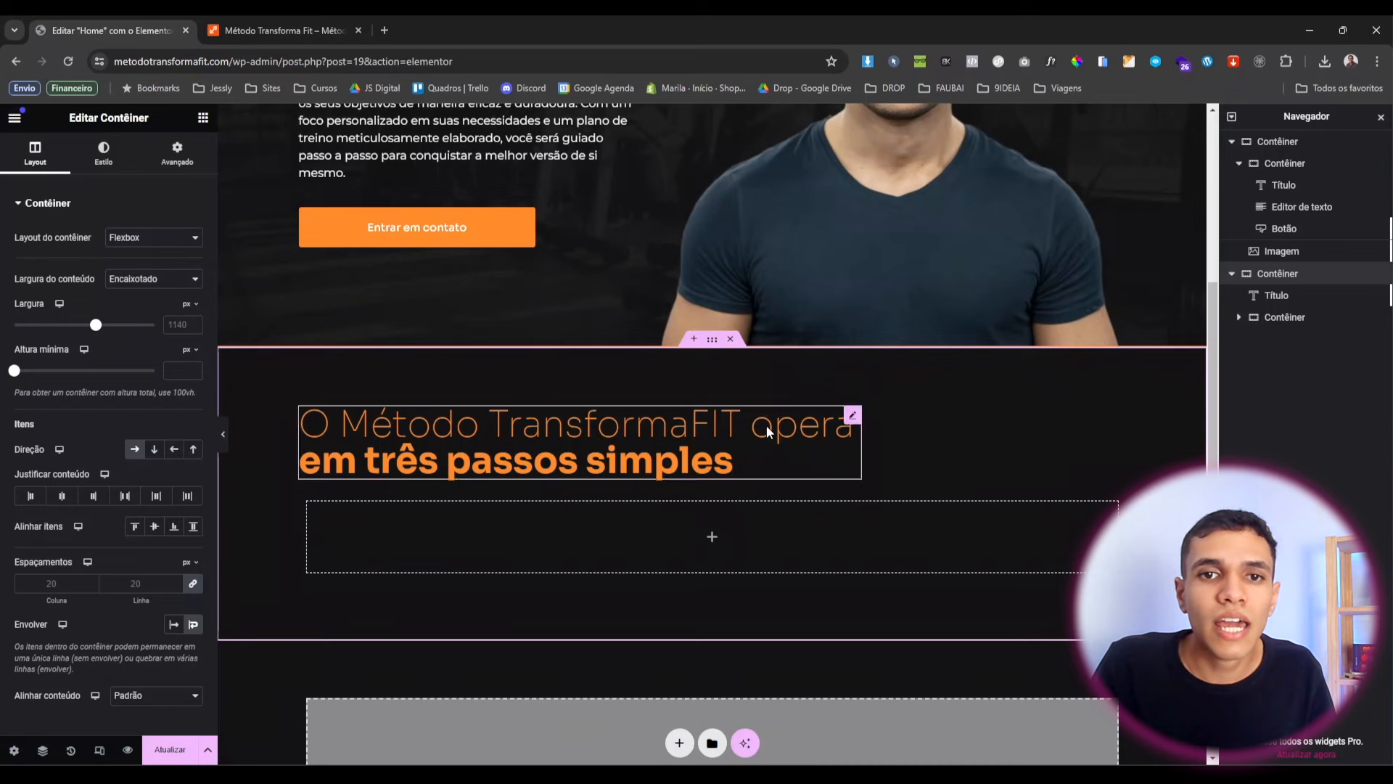
left_click(854, 415)
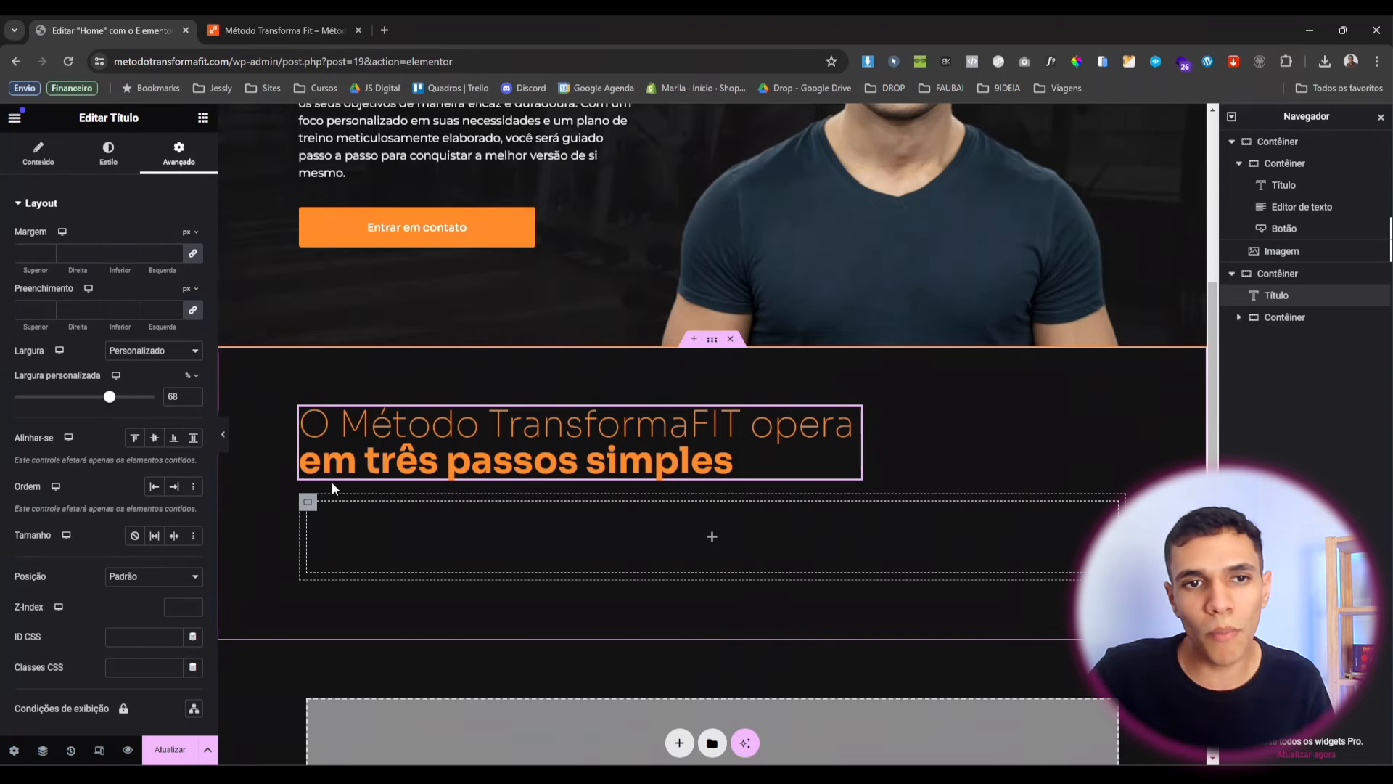
left_click(308, 507)
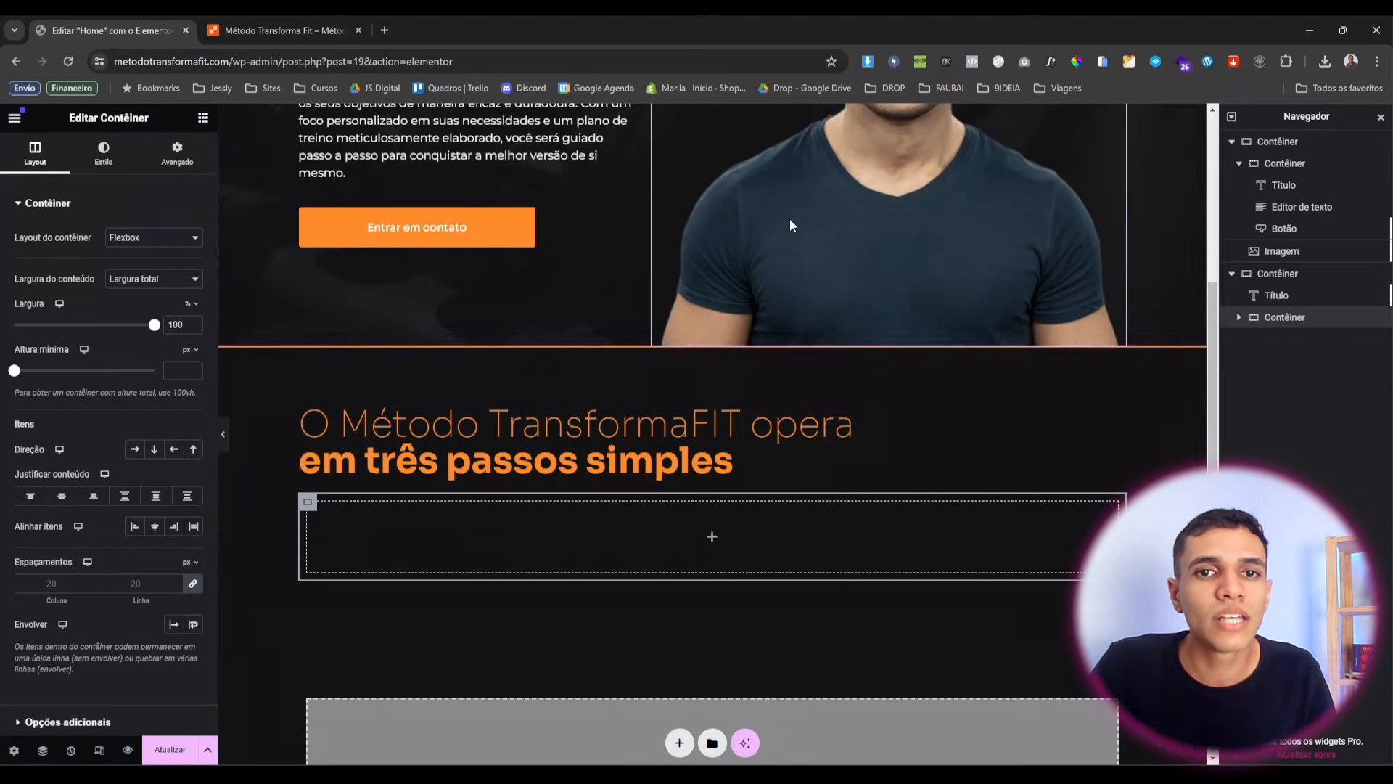
left_click(620, 375)
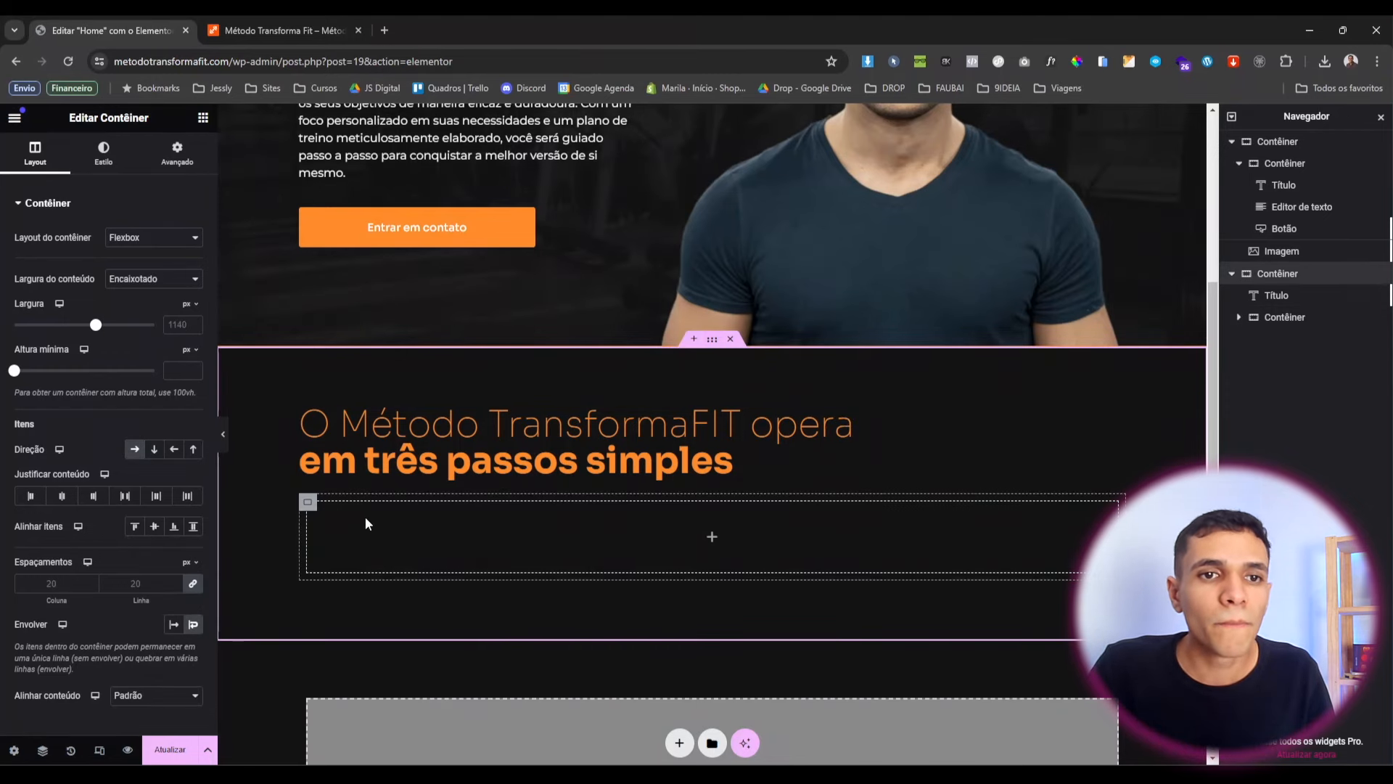
left_click(307, 504)
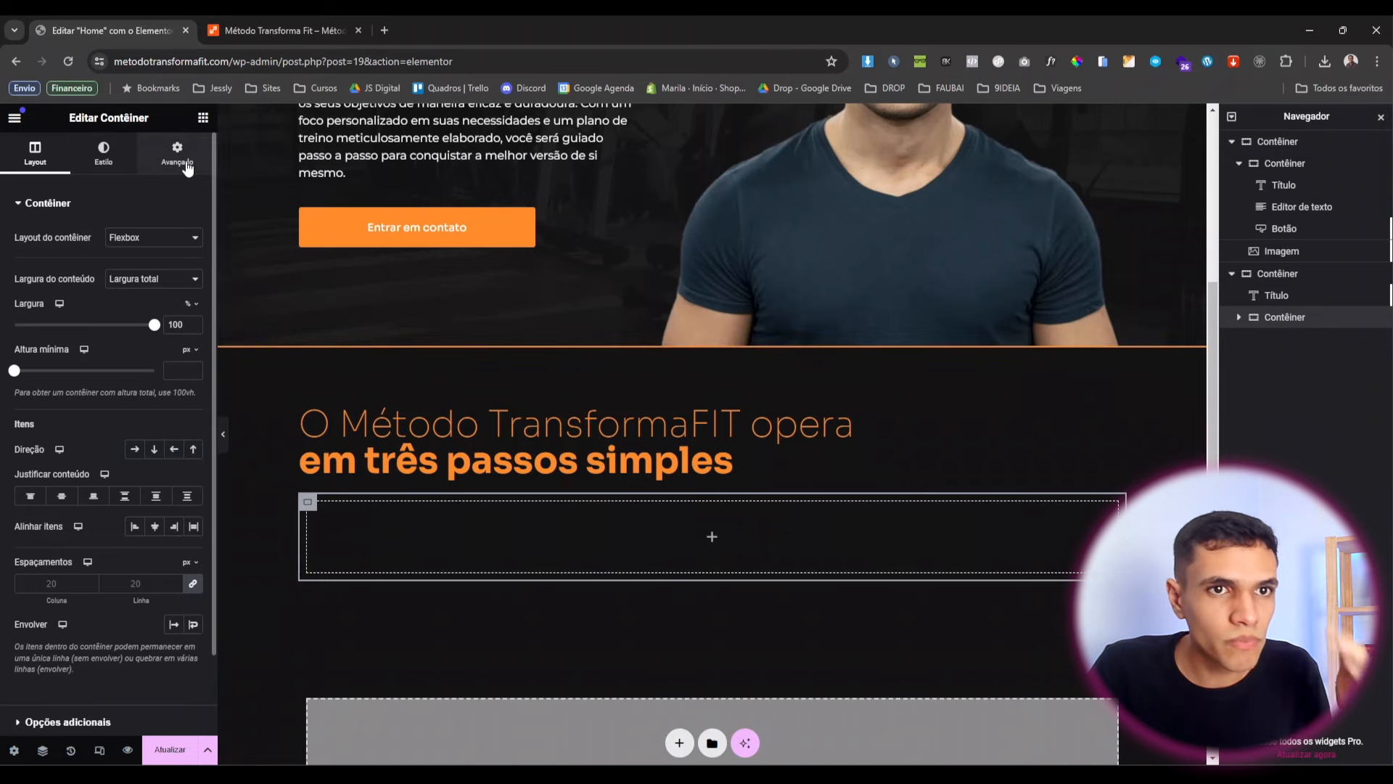
left_click(179, 154)
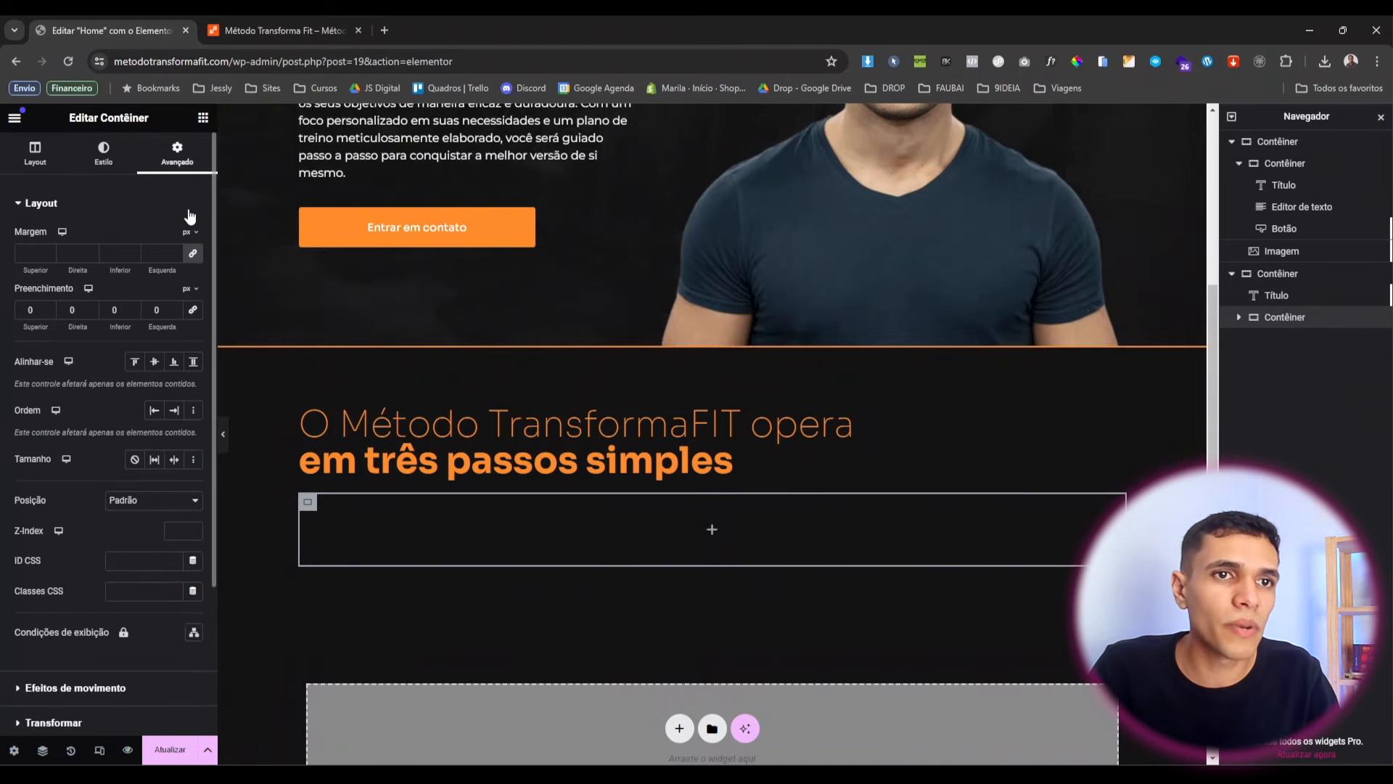
Add a Caixa de ícone titled 'Avaliação Personalizada' with a personalised assessment description.
left_click(203, 118)
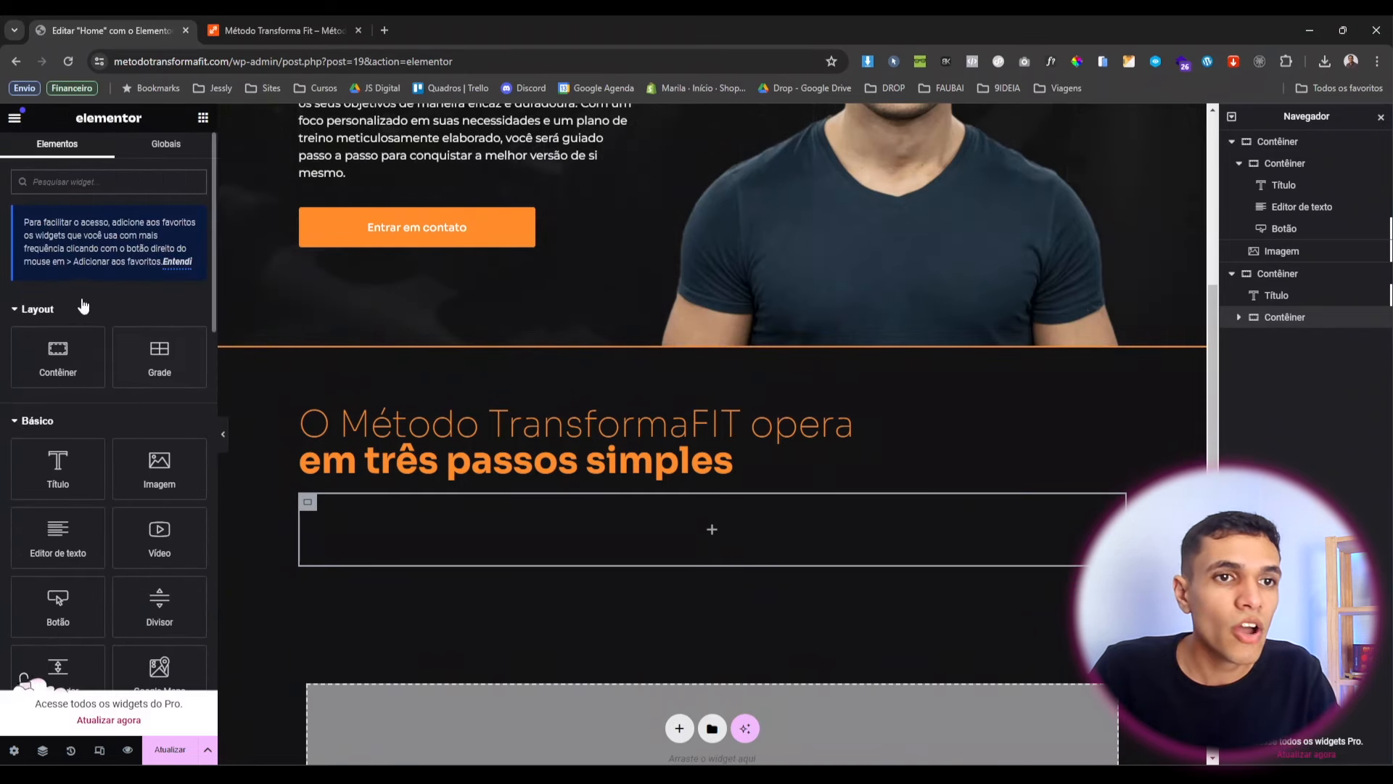
left_click(101, 180)
type("ico")
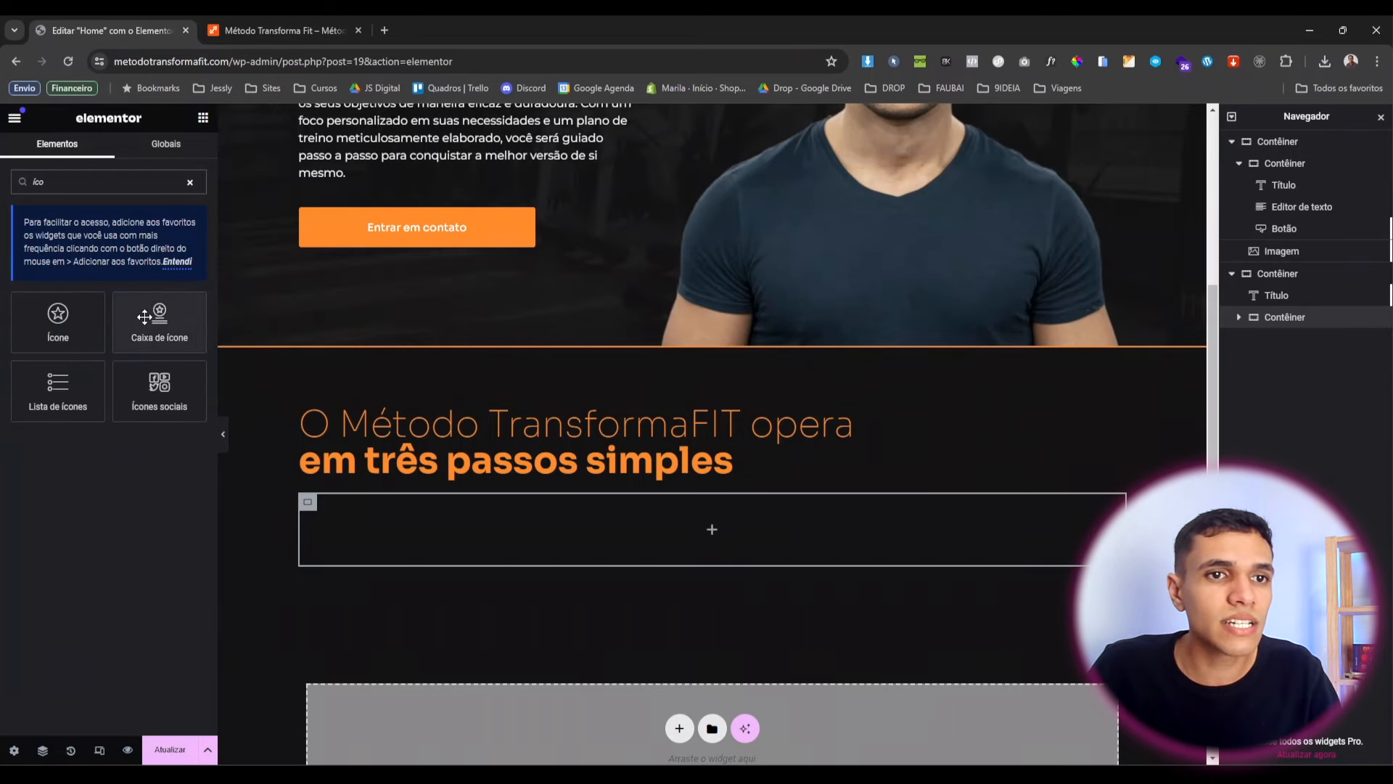
left_click_drag(148, 321, 402, 524)
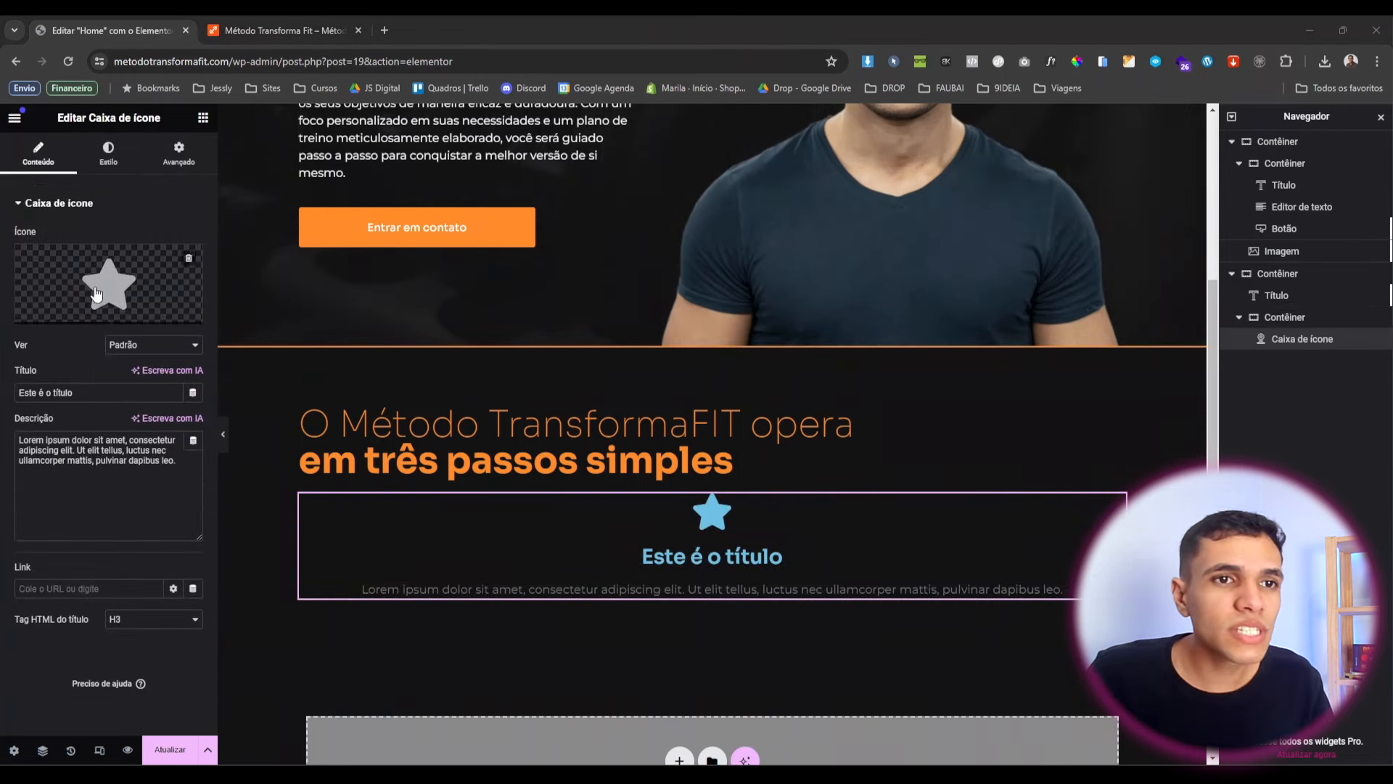
mouse_move(71, 274)
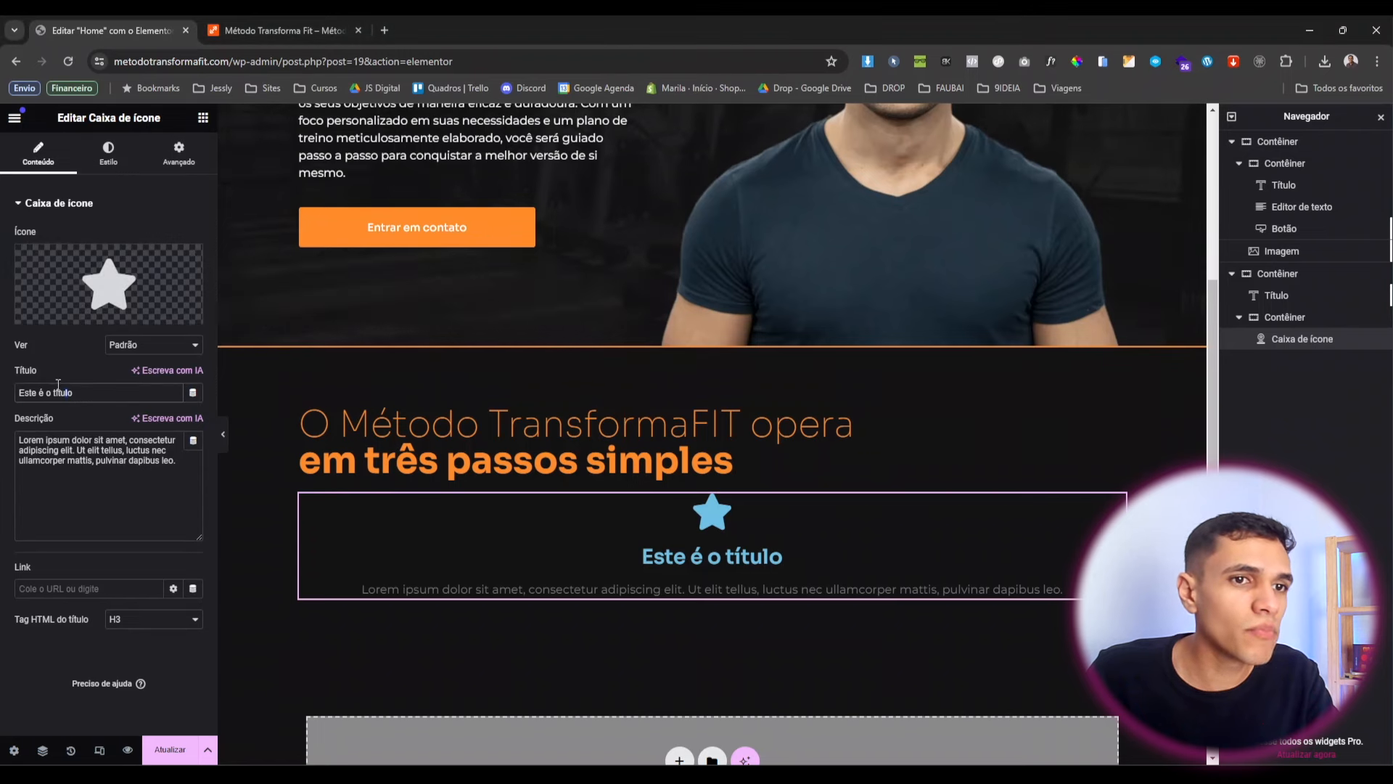
left_click_drag(120, 460, 46, 440)
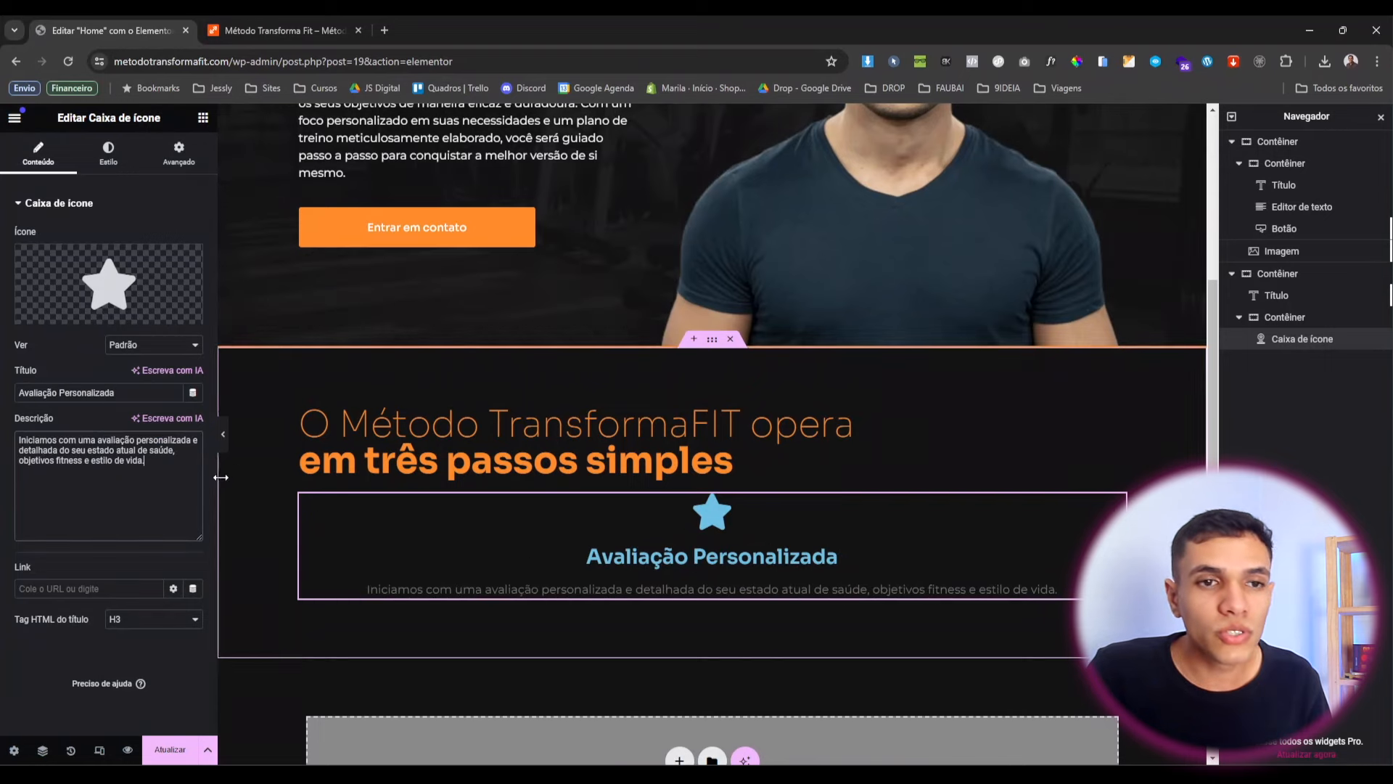
mouse_move(134, 288)
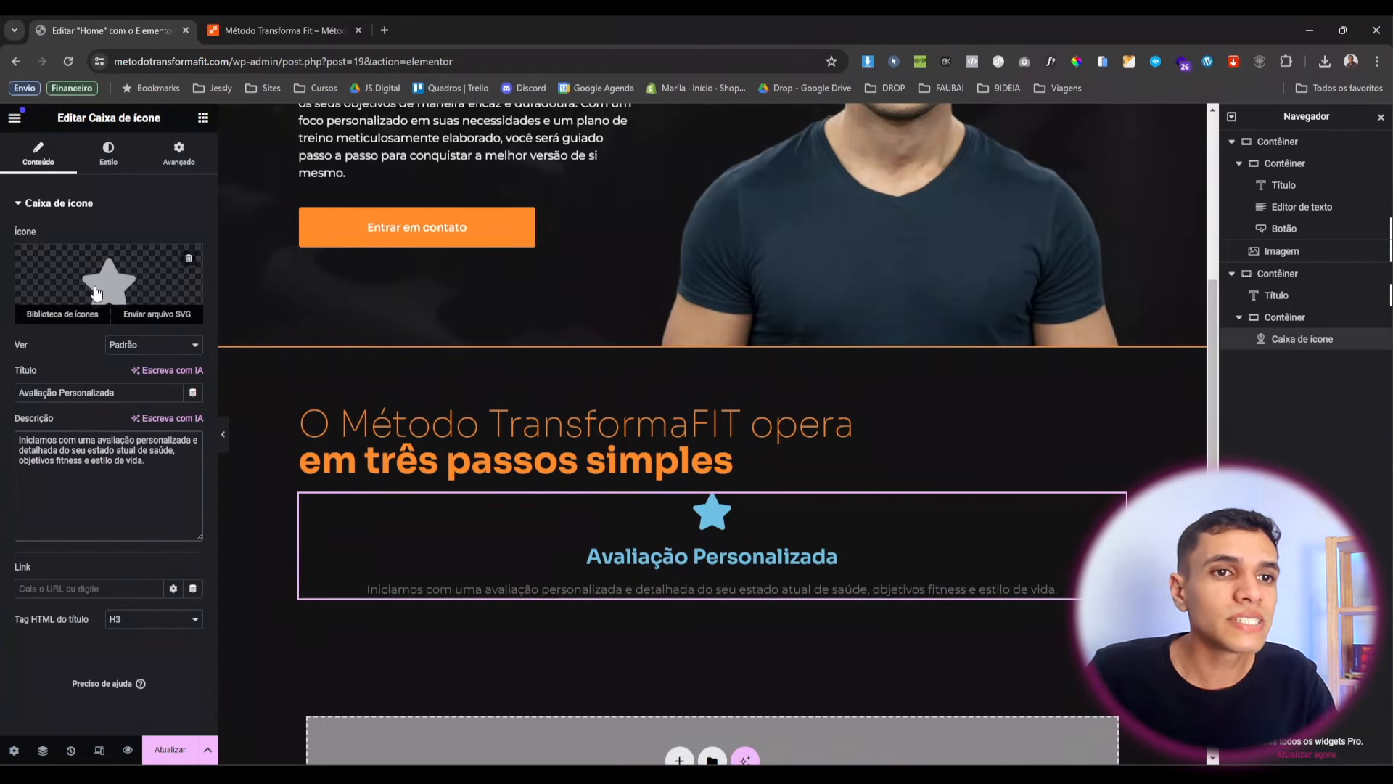
Upload the three orange SVG icon files, allowing unfiltered uploads.
left_click(95, 289)
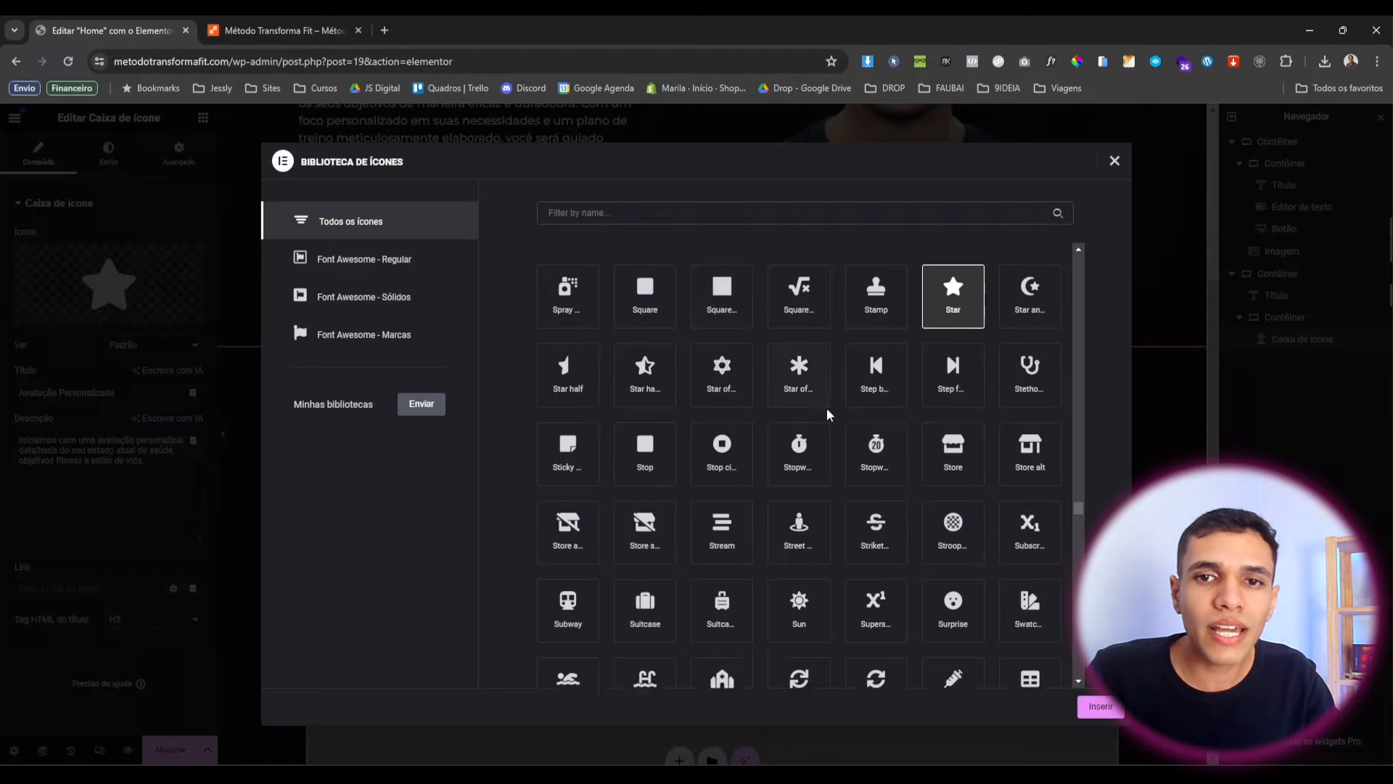
scroll(698, 498, "down", 4)
scroll(697, 499, "up", 15)
scroll(698, 499, "up", 3)
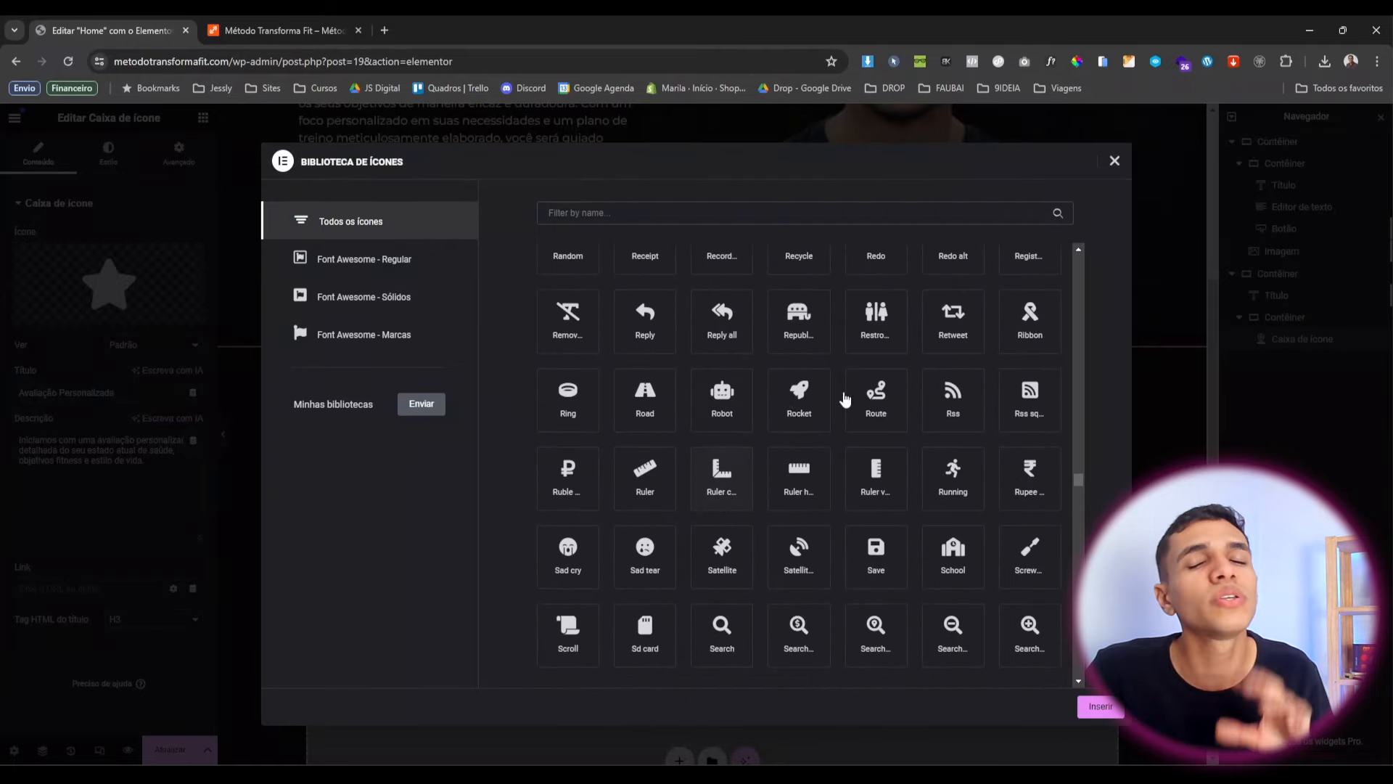
left_click(1114, 161)
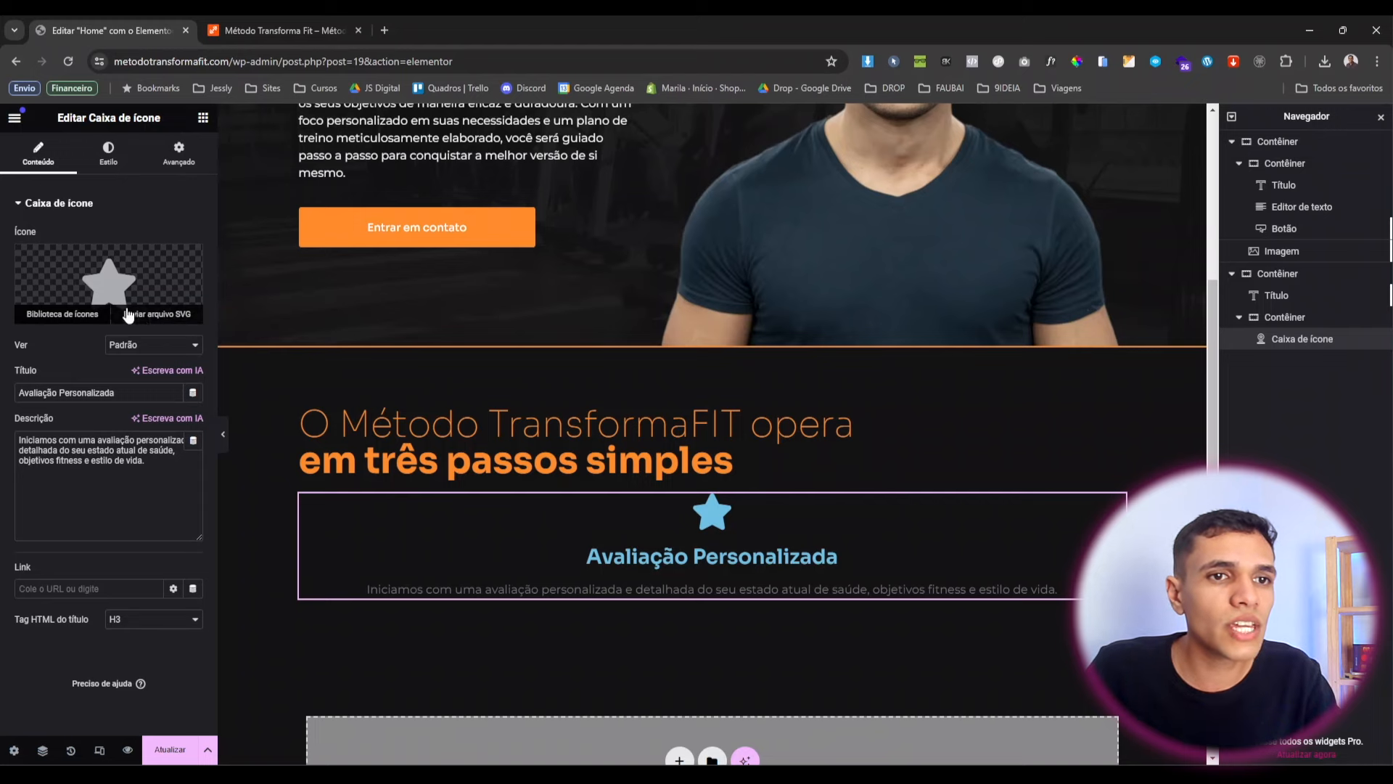
left_click(173, 320)
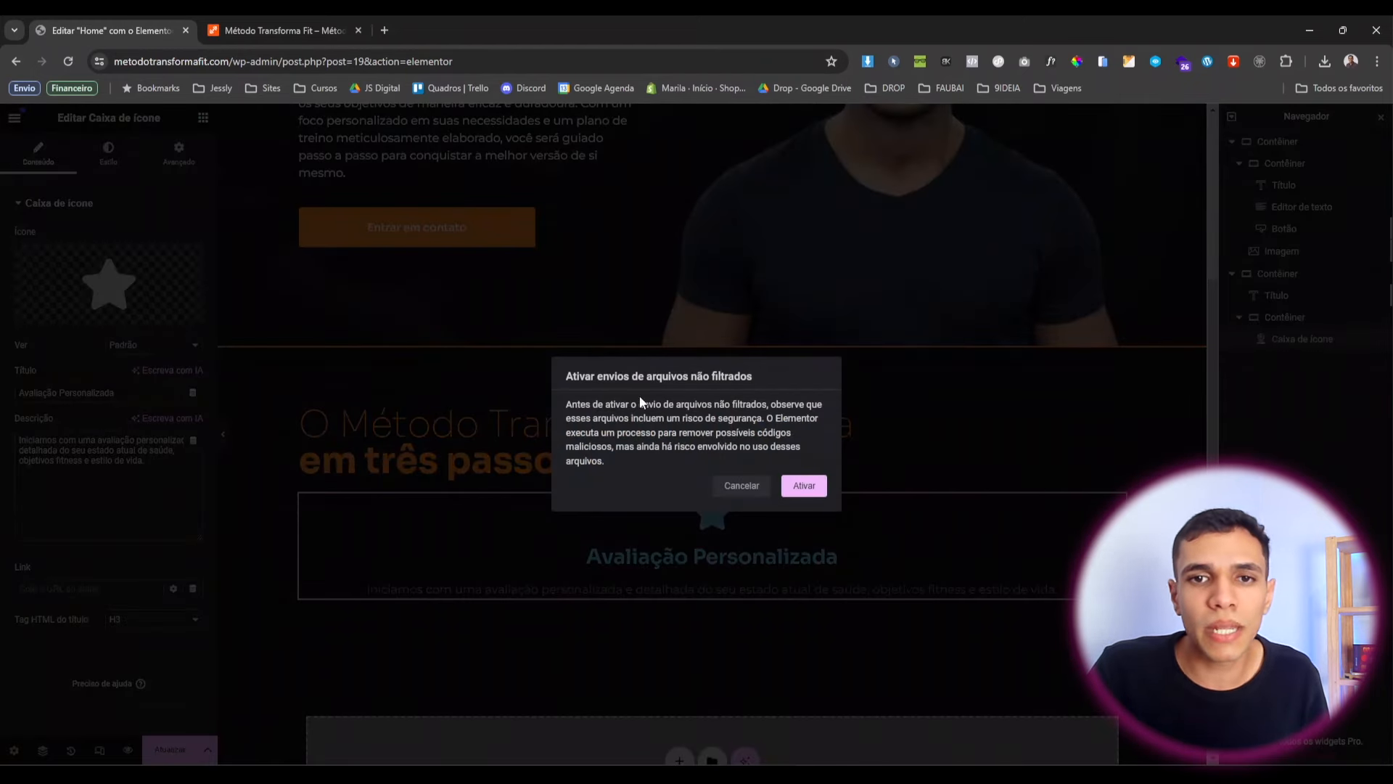
left_click(803, 486)
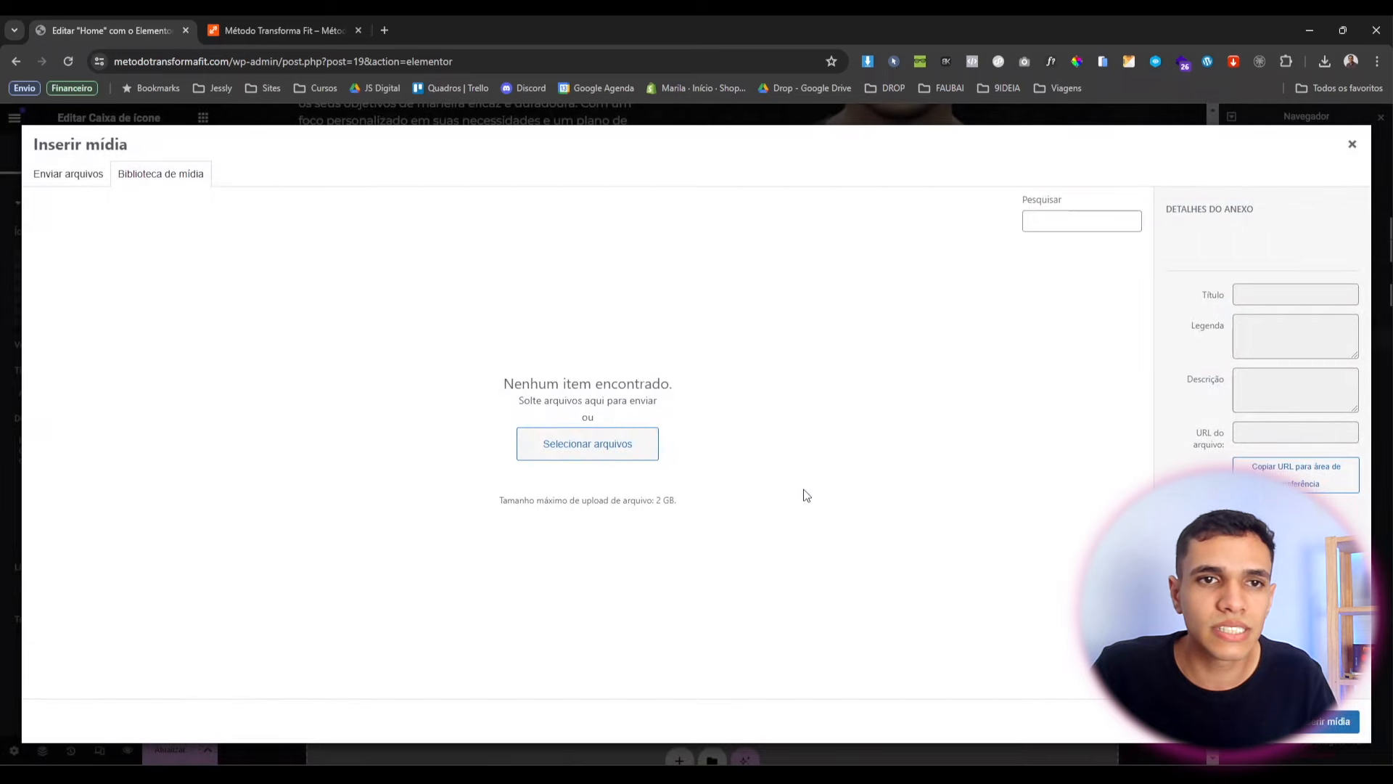
left_click(642, 456)
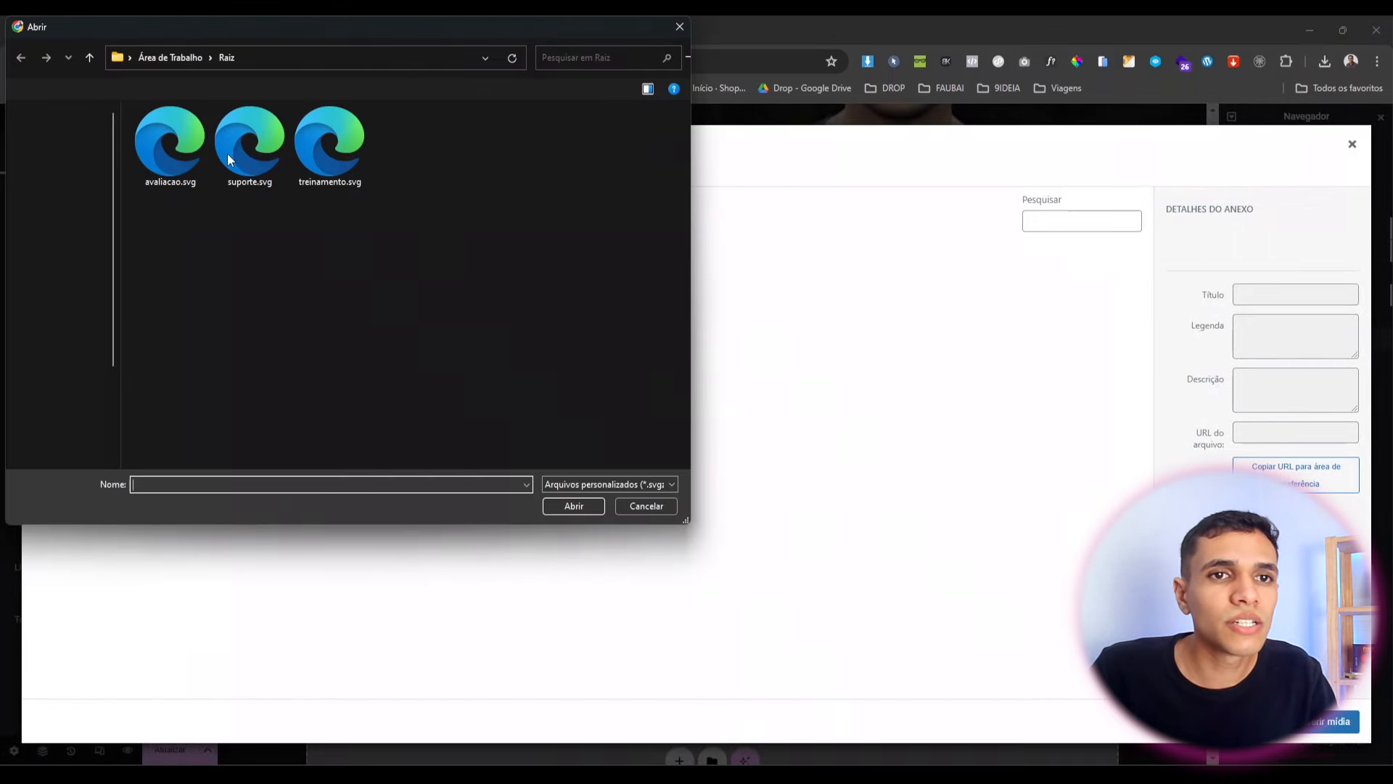
left_click_drag(424, 260, 153, 161)
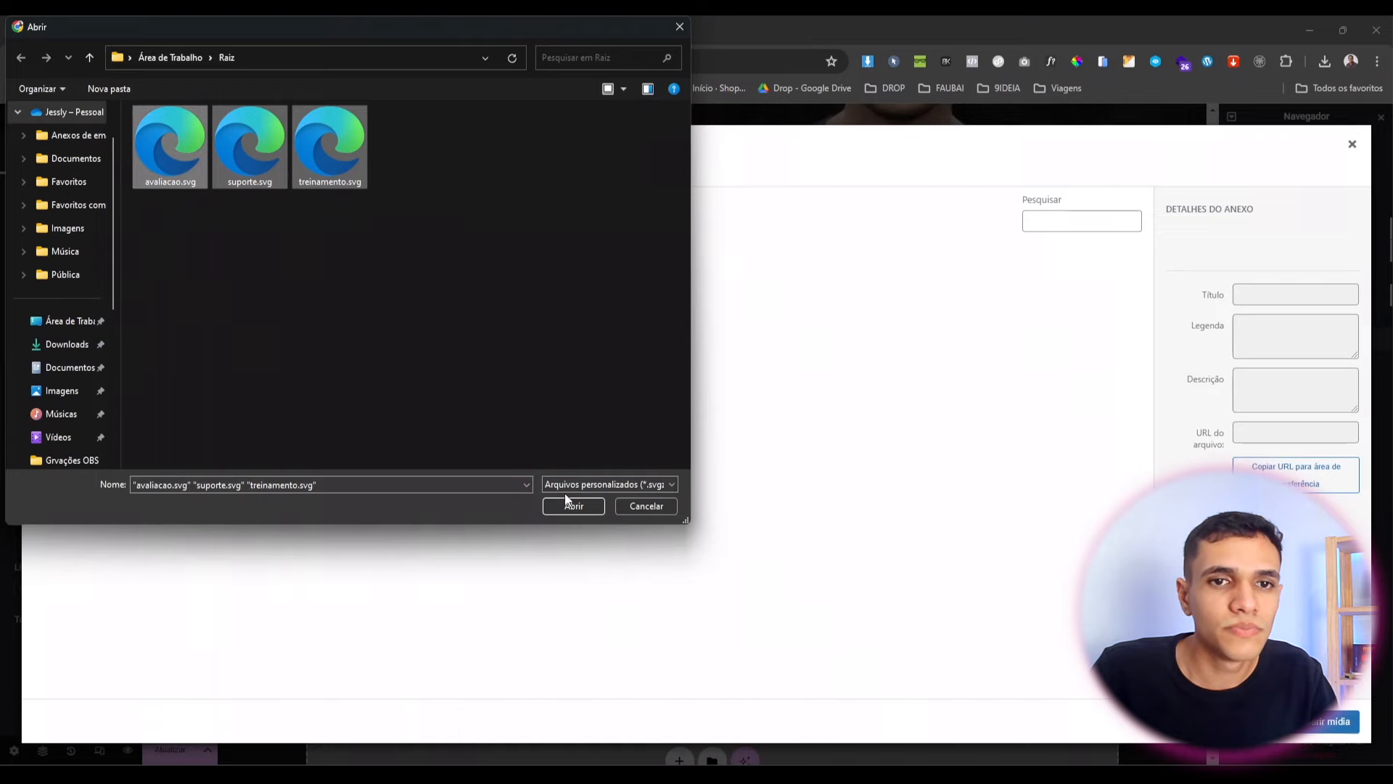
left_click(568, 502)
left_click(141, 178)
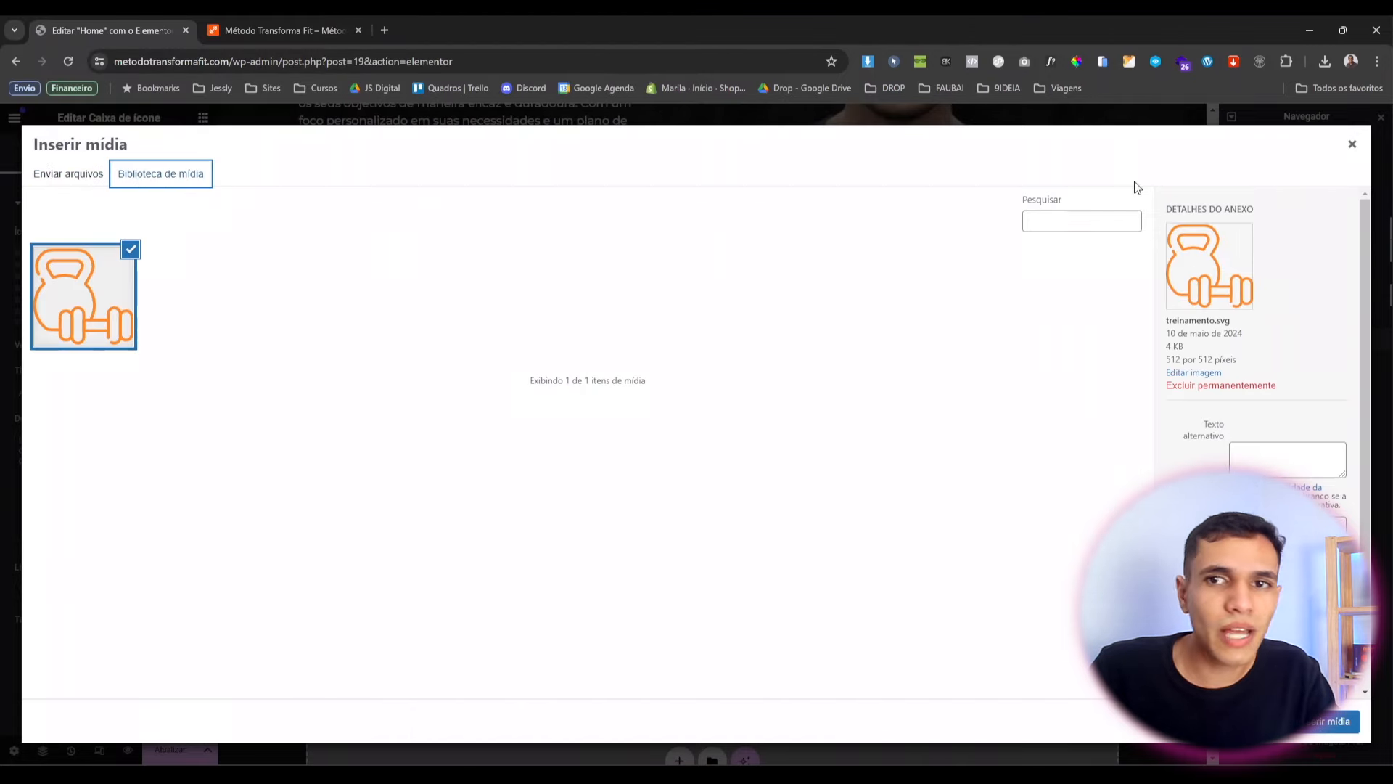
left_click(1352, 143)
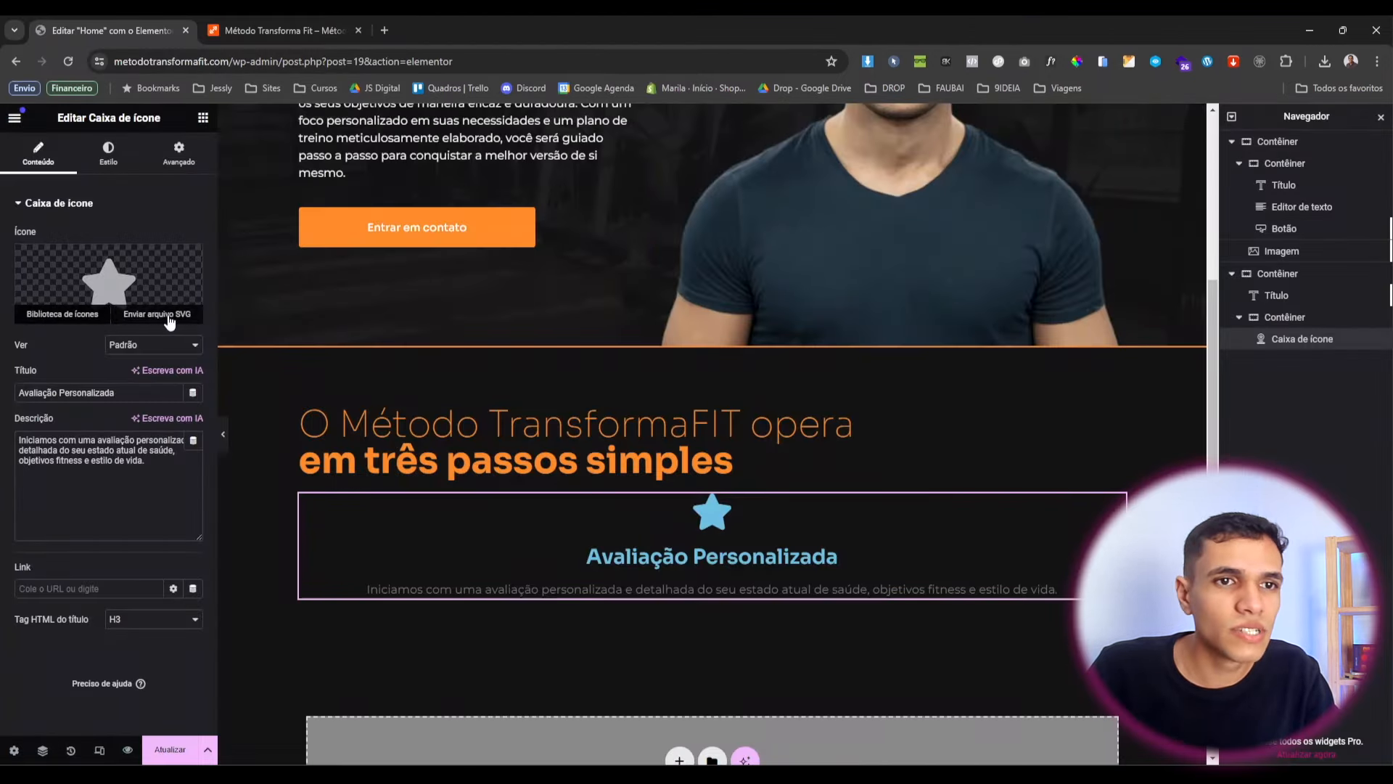
Insert avaliacao.svg as the icon box's icon in place of the star.
left_click(171, 318)
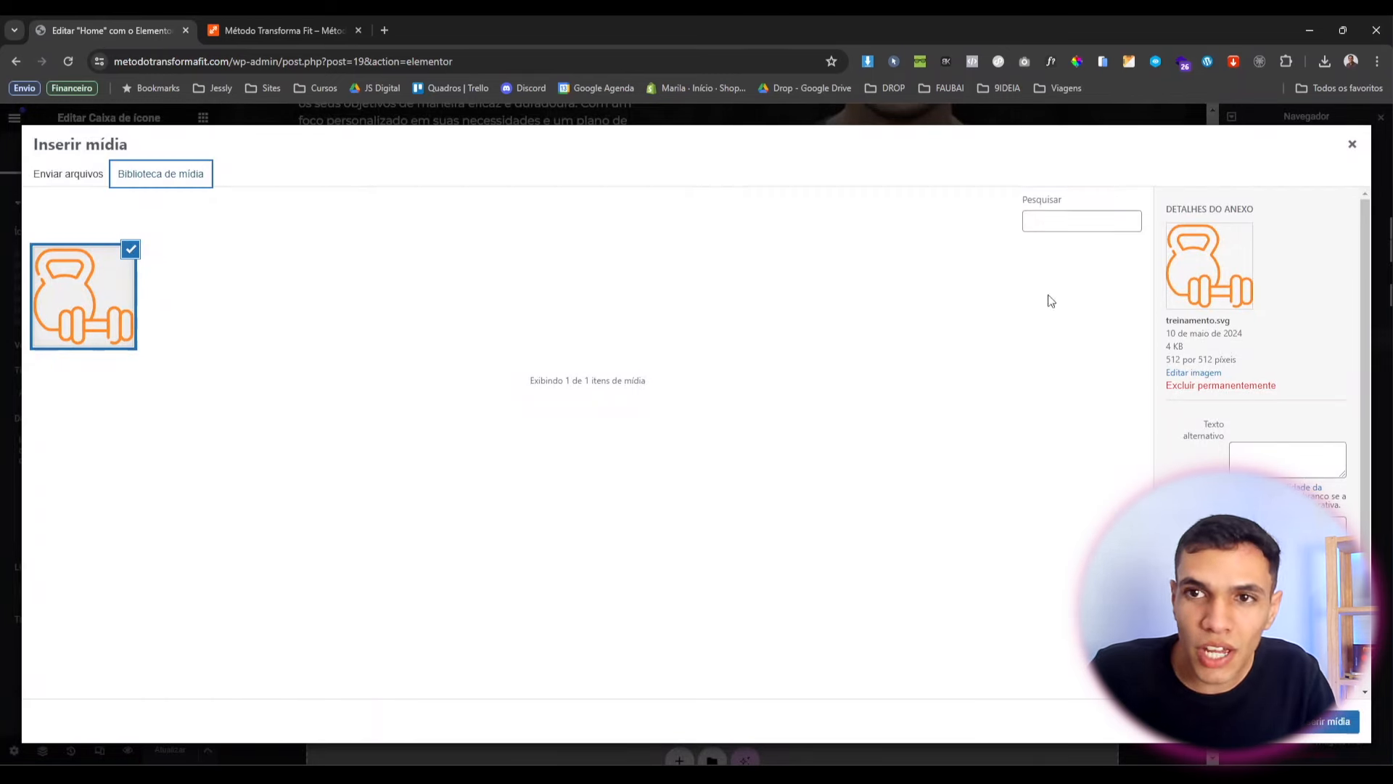
left_click(70, 176)
left_click(660, 411)
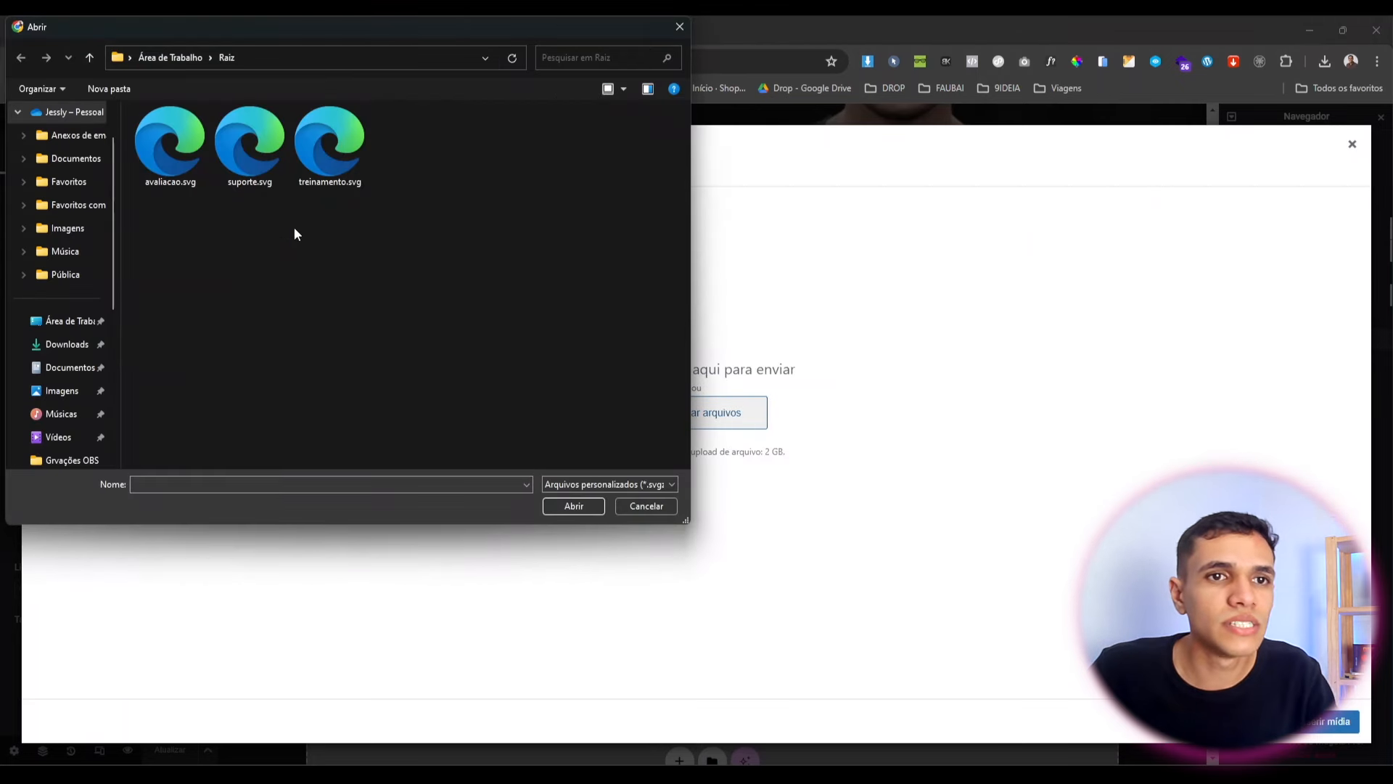
left_click(185, 173)
left_click(585, 506)
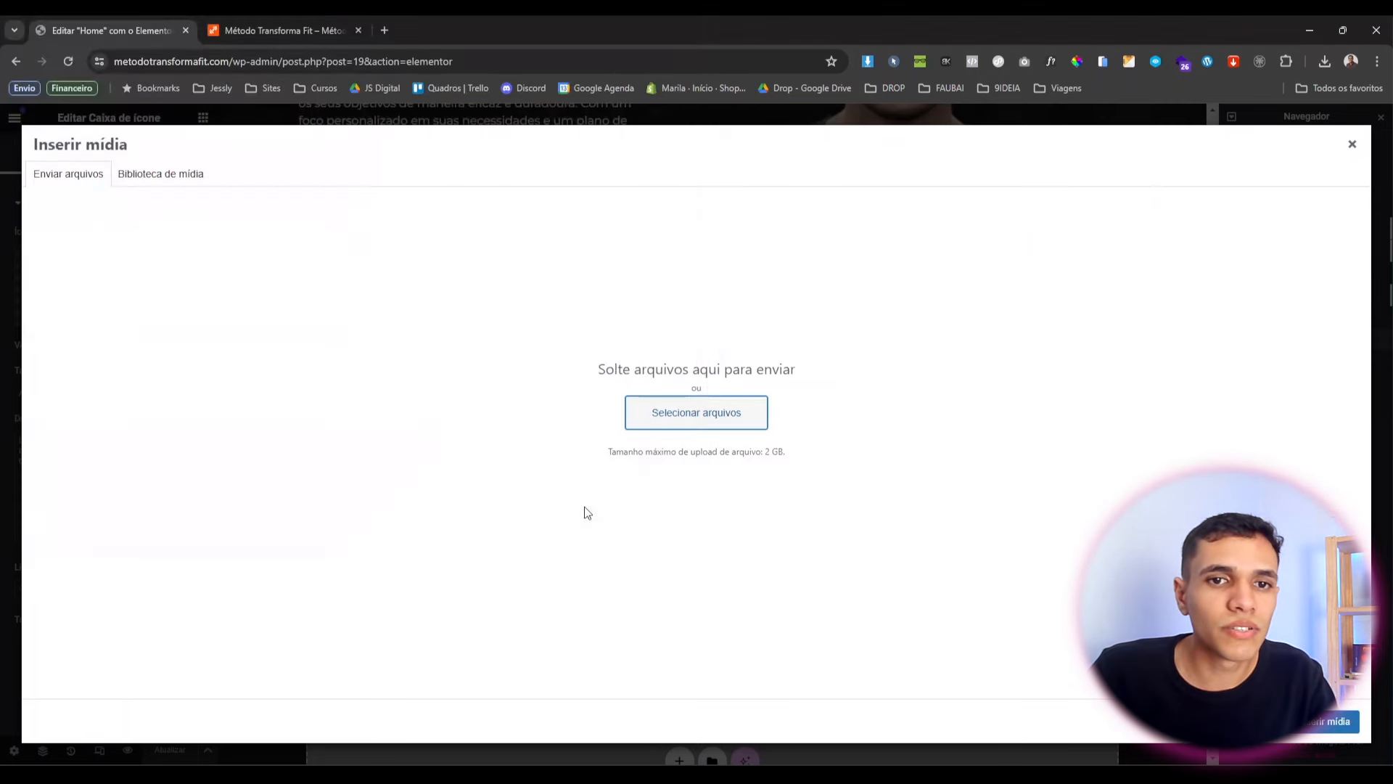
left_click(1330, 725)
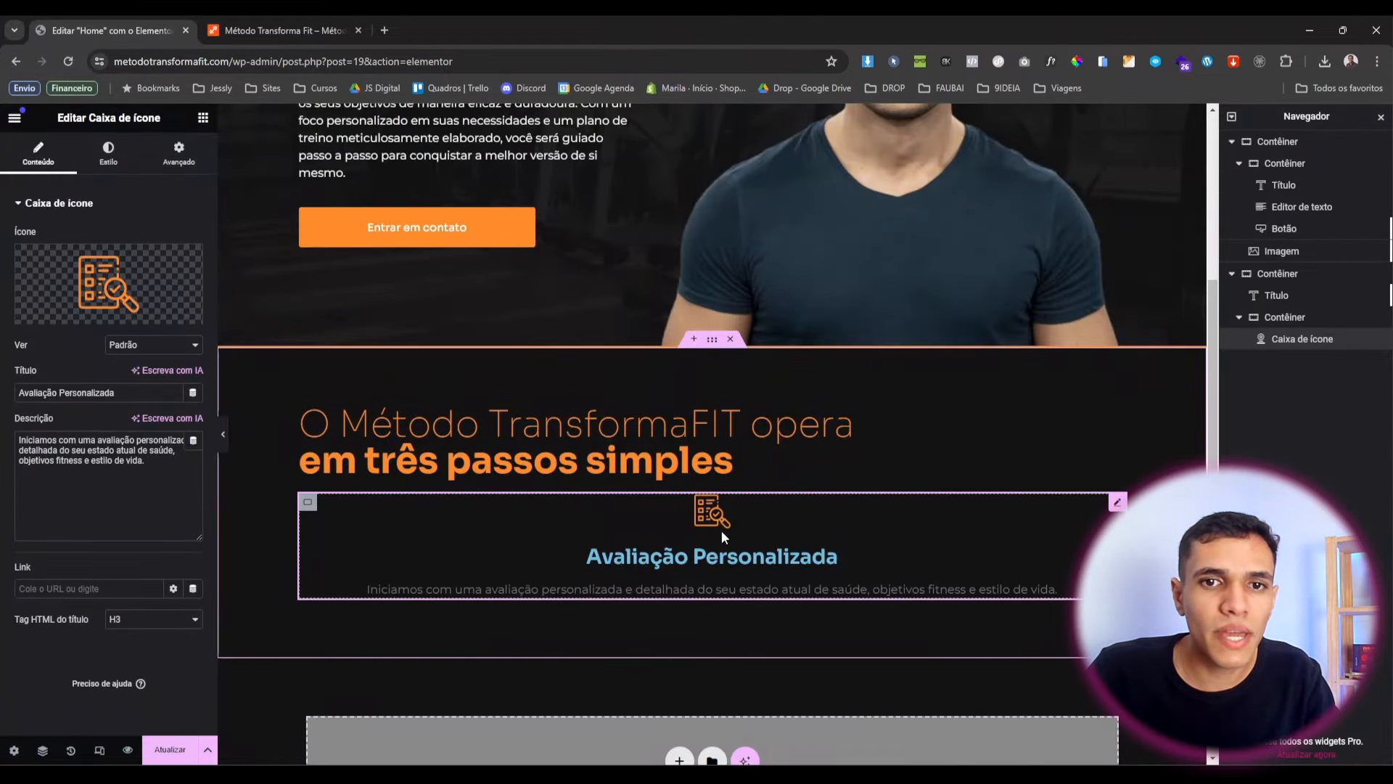
Place the icon left, vertically centred, with content spacing and icon size 50.
left_click(108, 156)
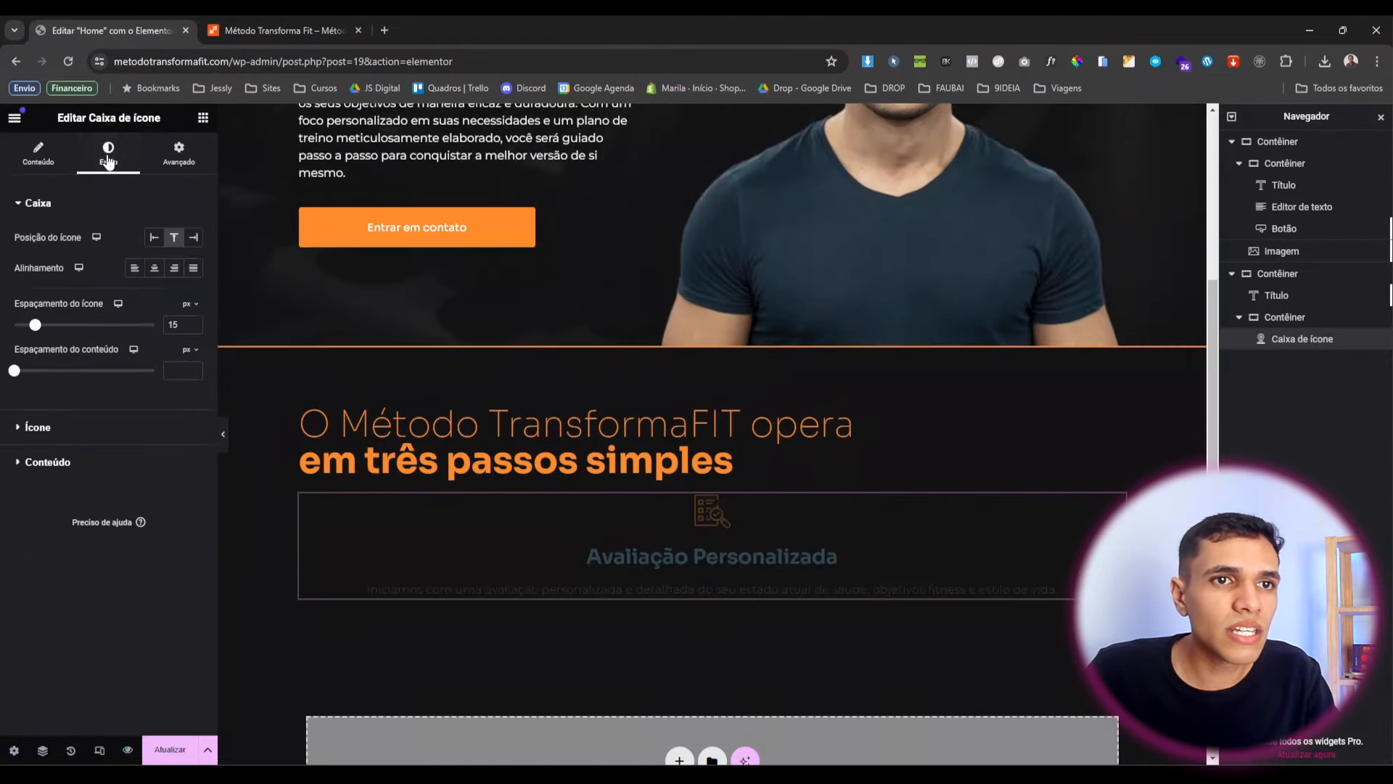
left_click(155, 238)
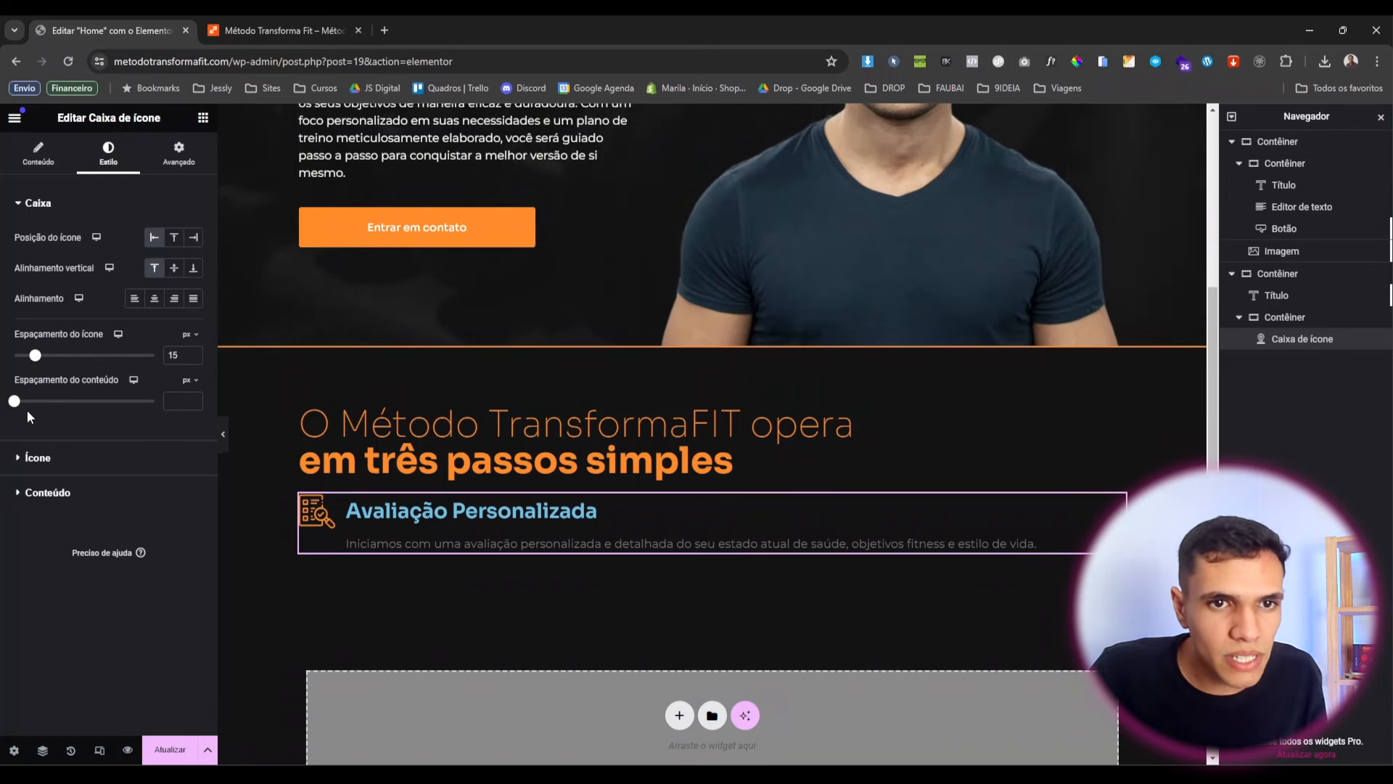
mouse_move(14, 404)
left_mouse_down()
mouse_move(48, 403)
mouse_move(21, 400)
left_mouse_up()
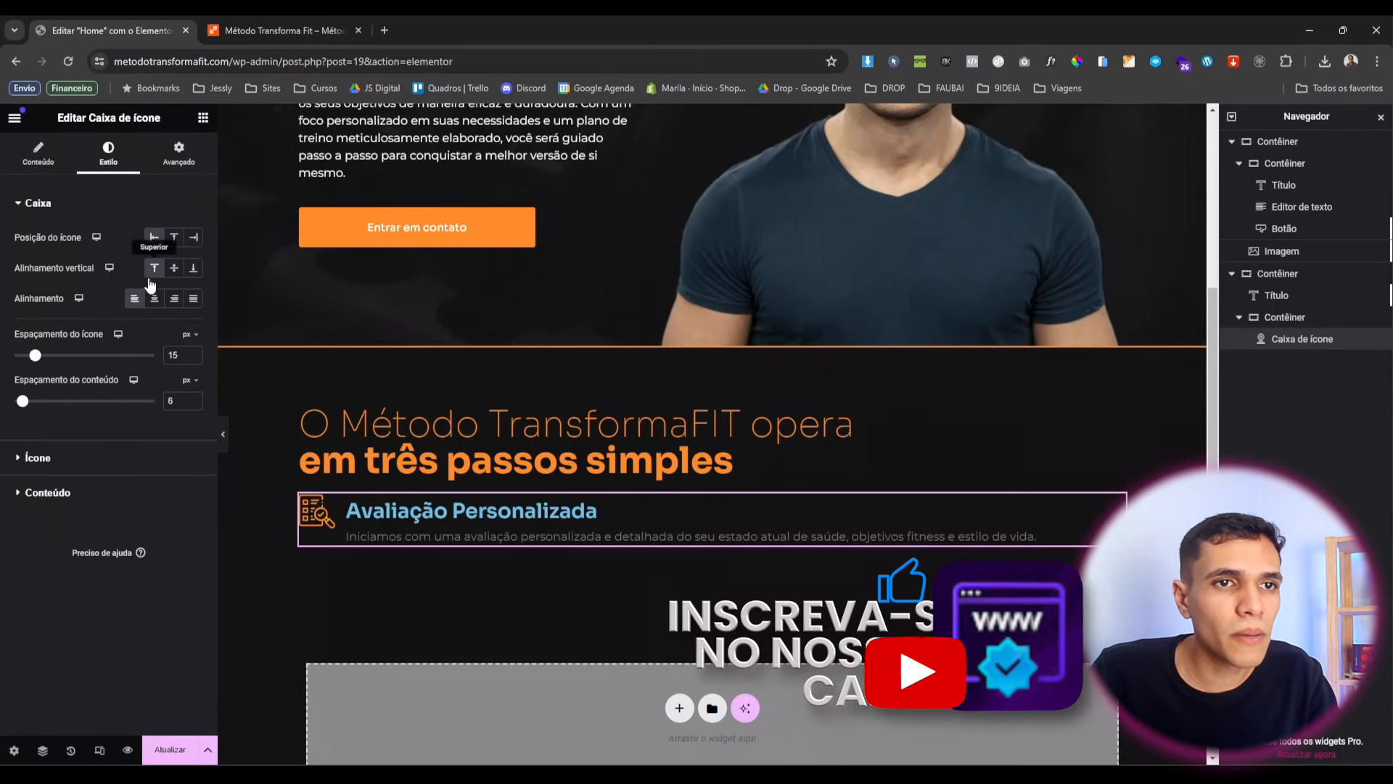
left_click(174, 270)
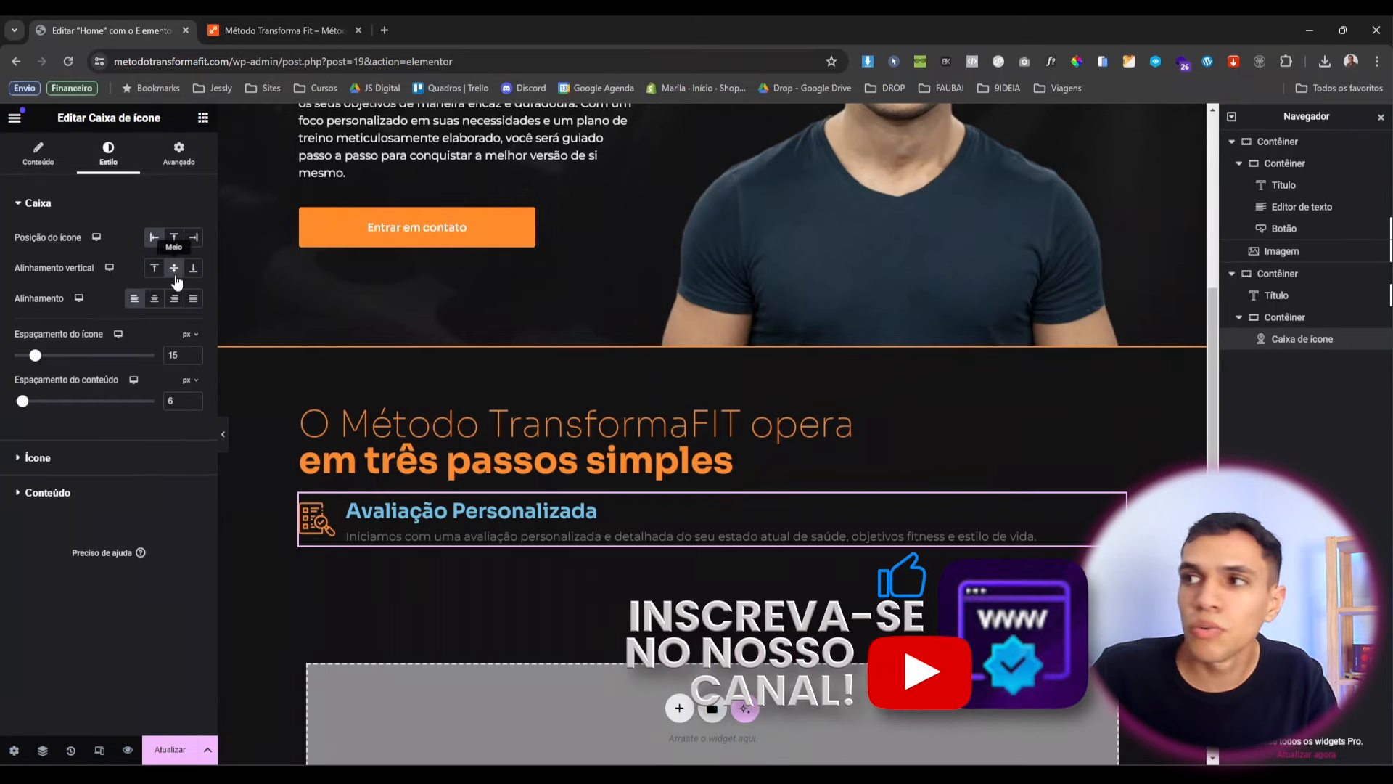
left_click(33, 457)
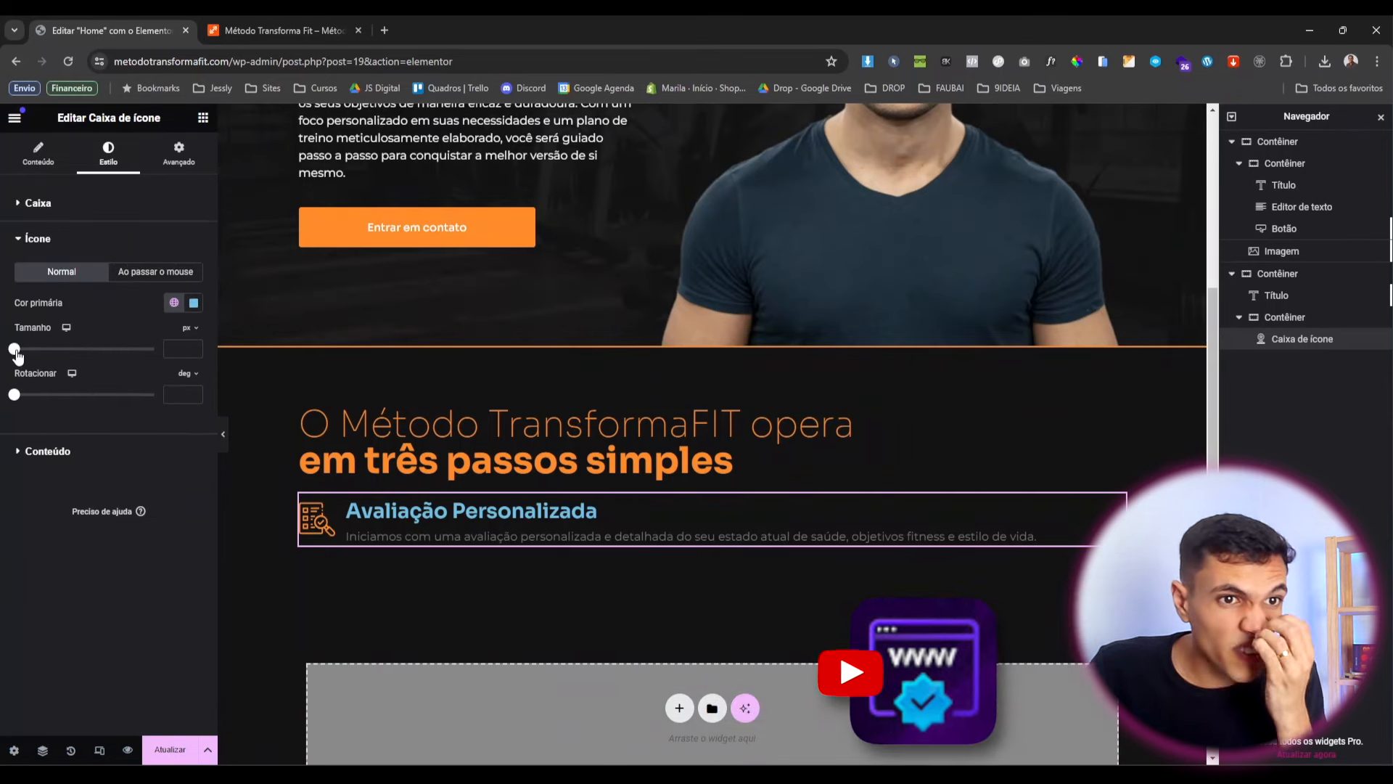
left_click_drag(16, 353, 40, 351)
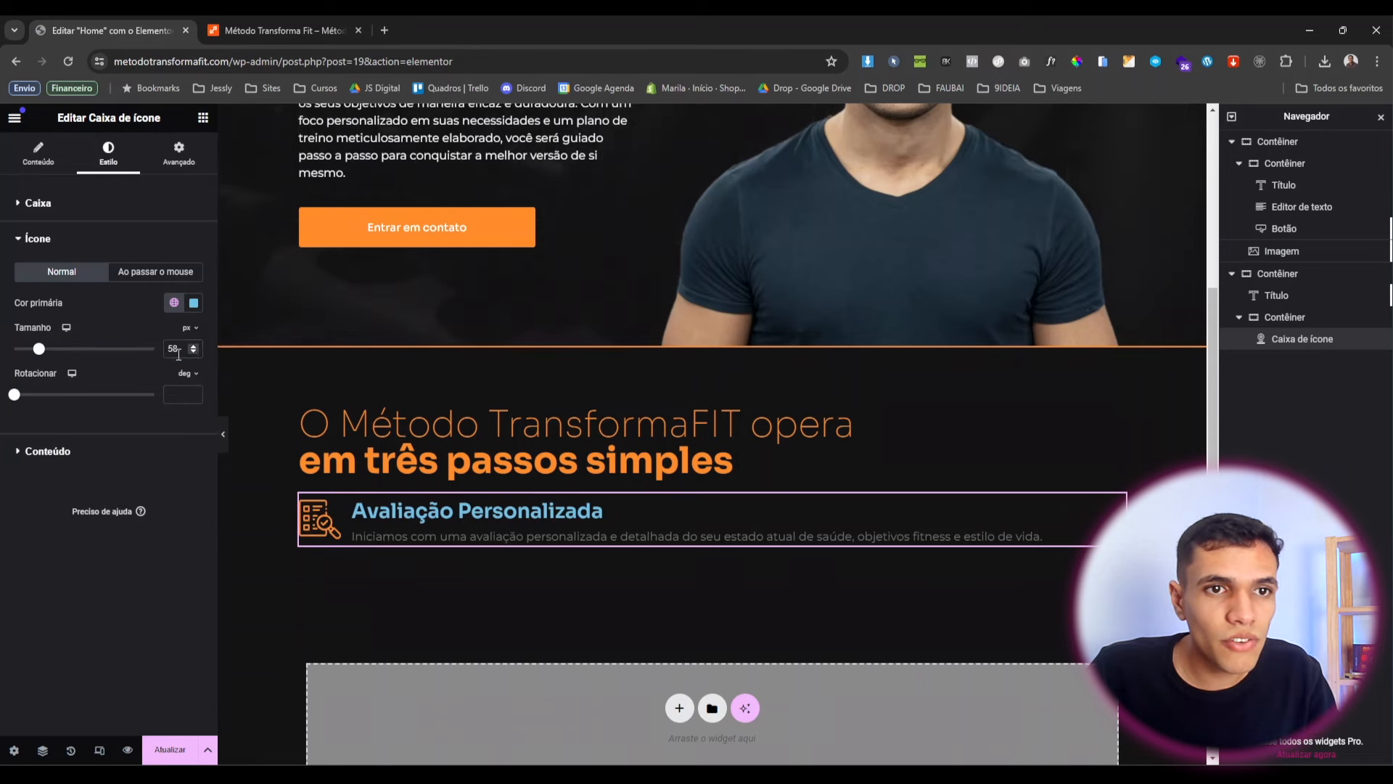
type("50")
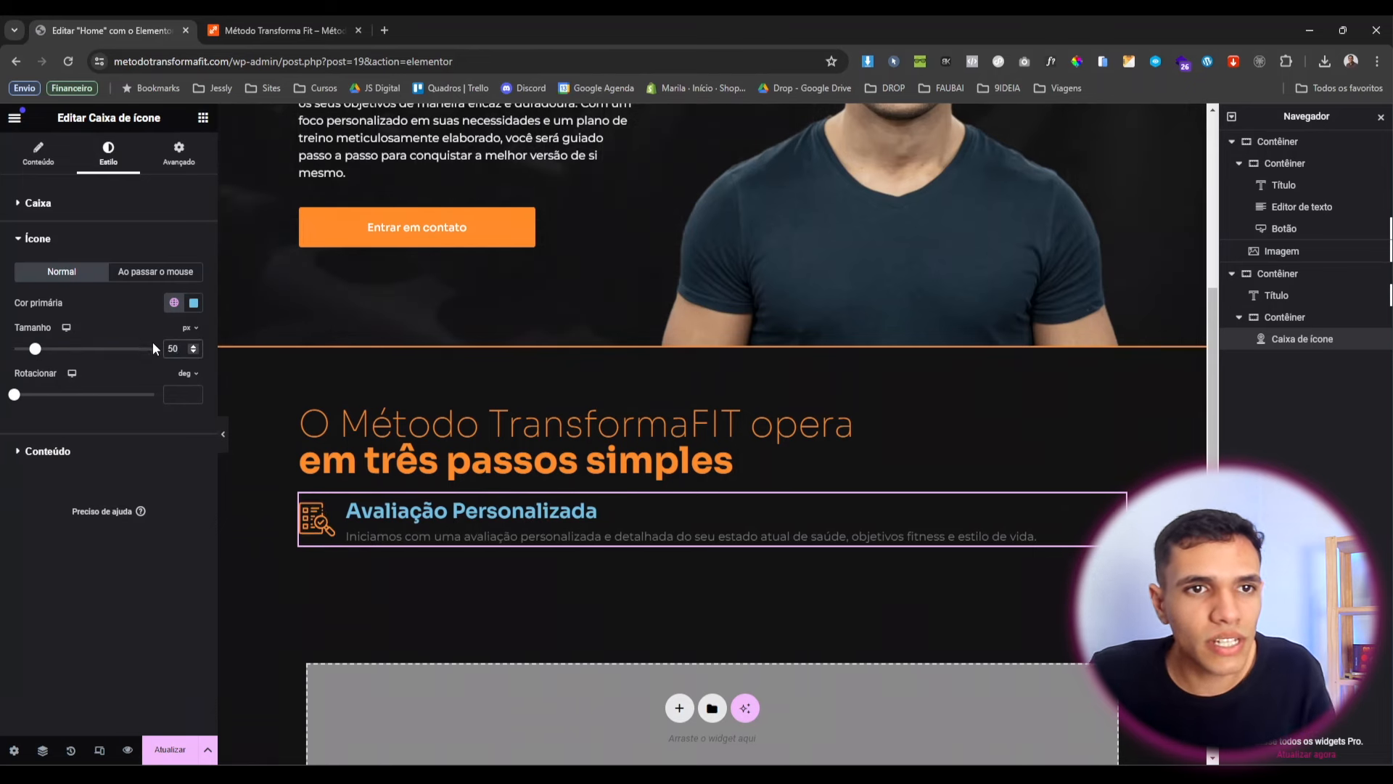
Make the title white at 20 px font size and the description white.
left_click(103, 459)
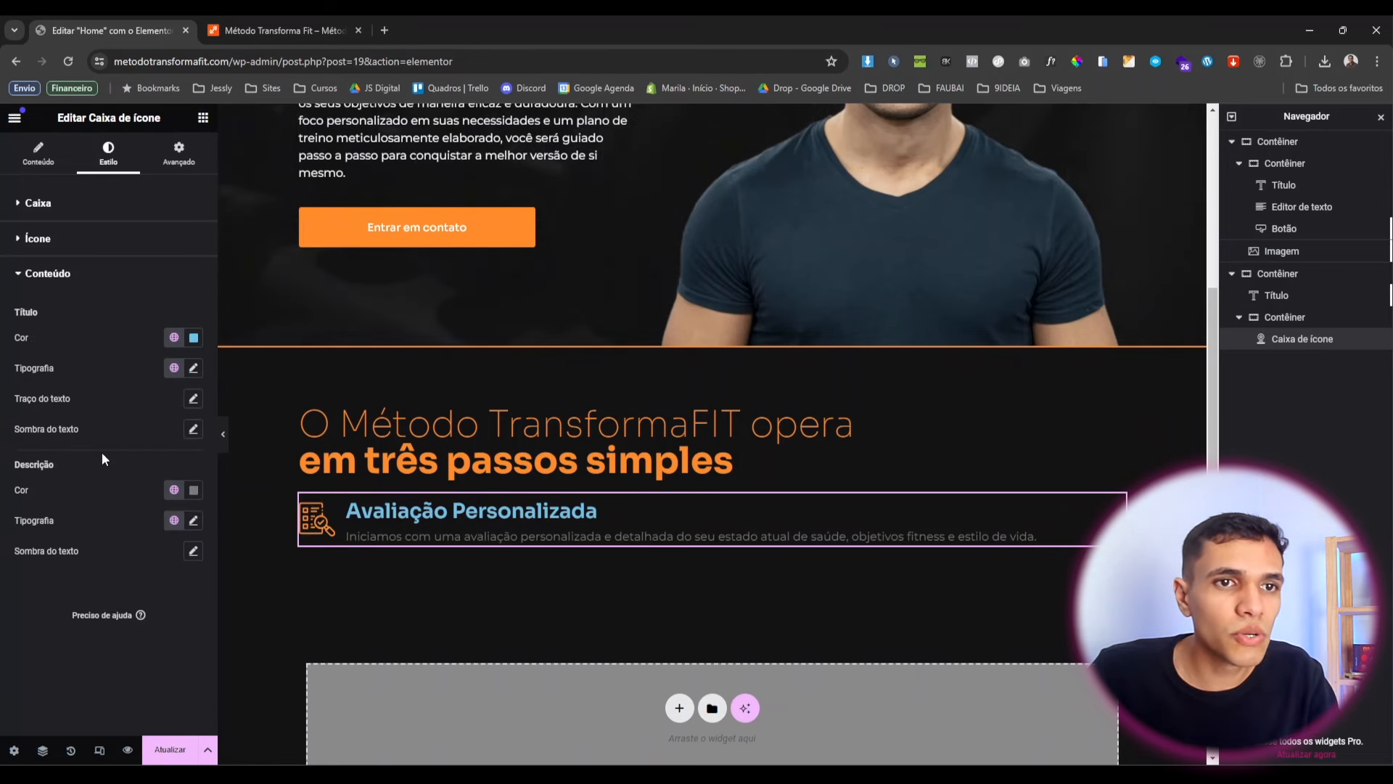
left_click(172, 338)
left_click(150, 525)
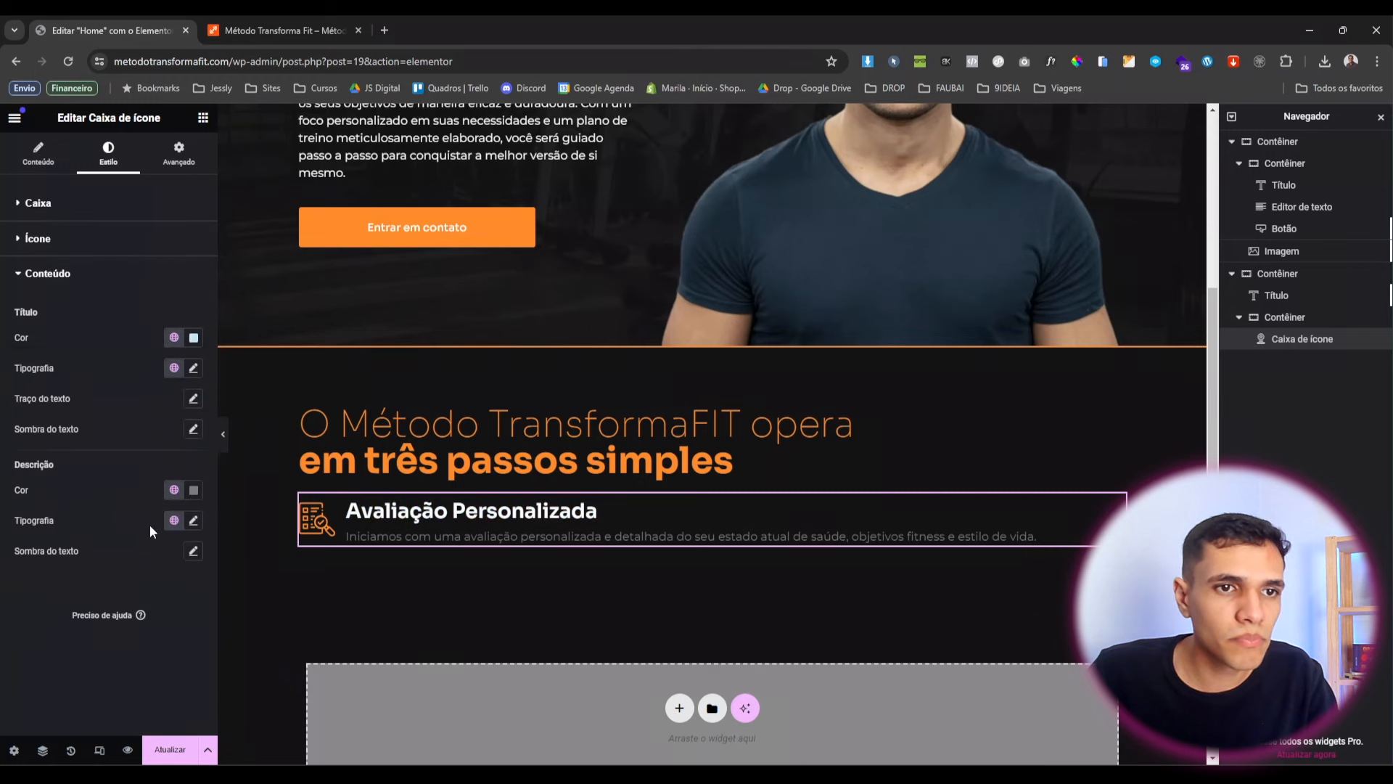
left_click(193, 370)
left_click(181, 484)
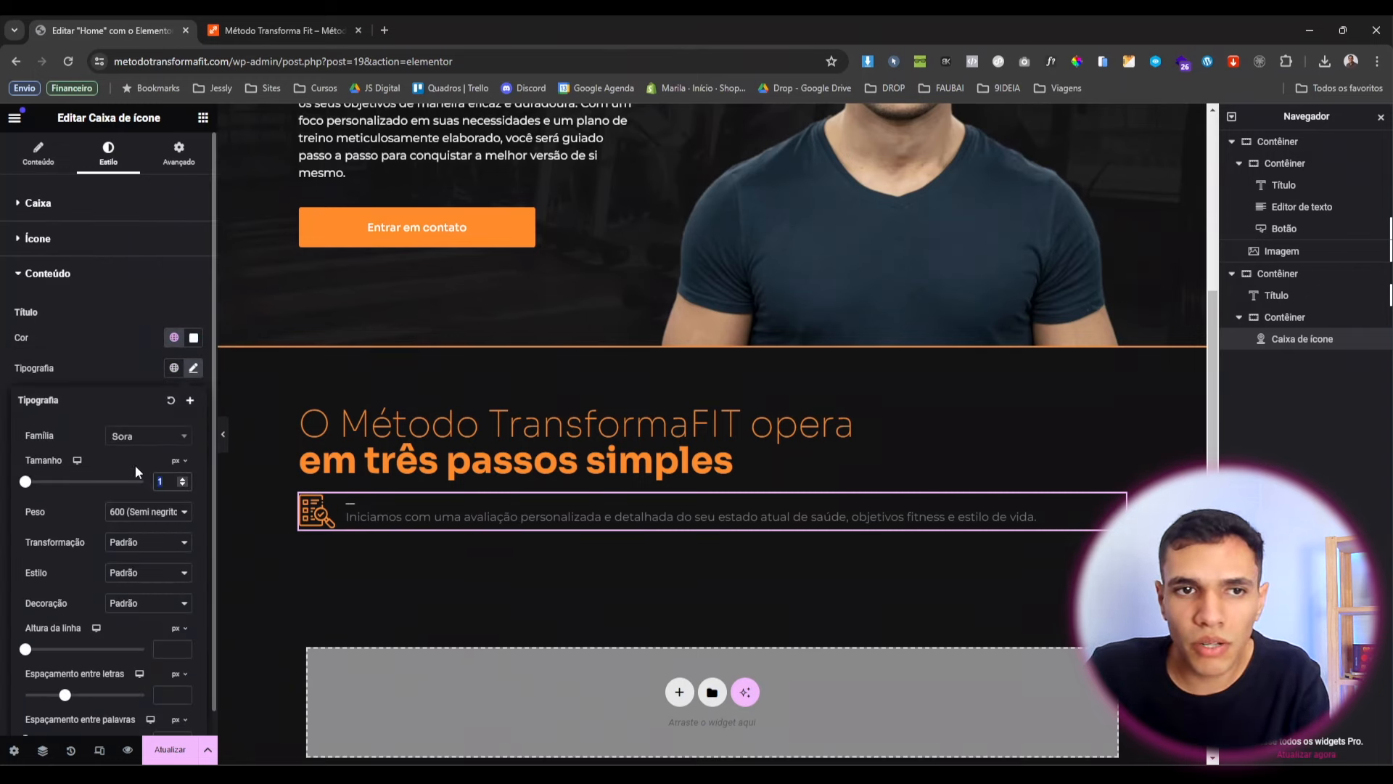
type("25")
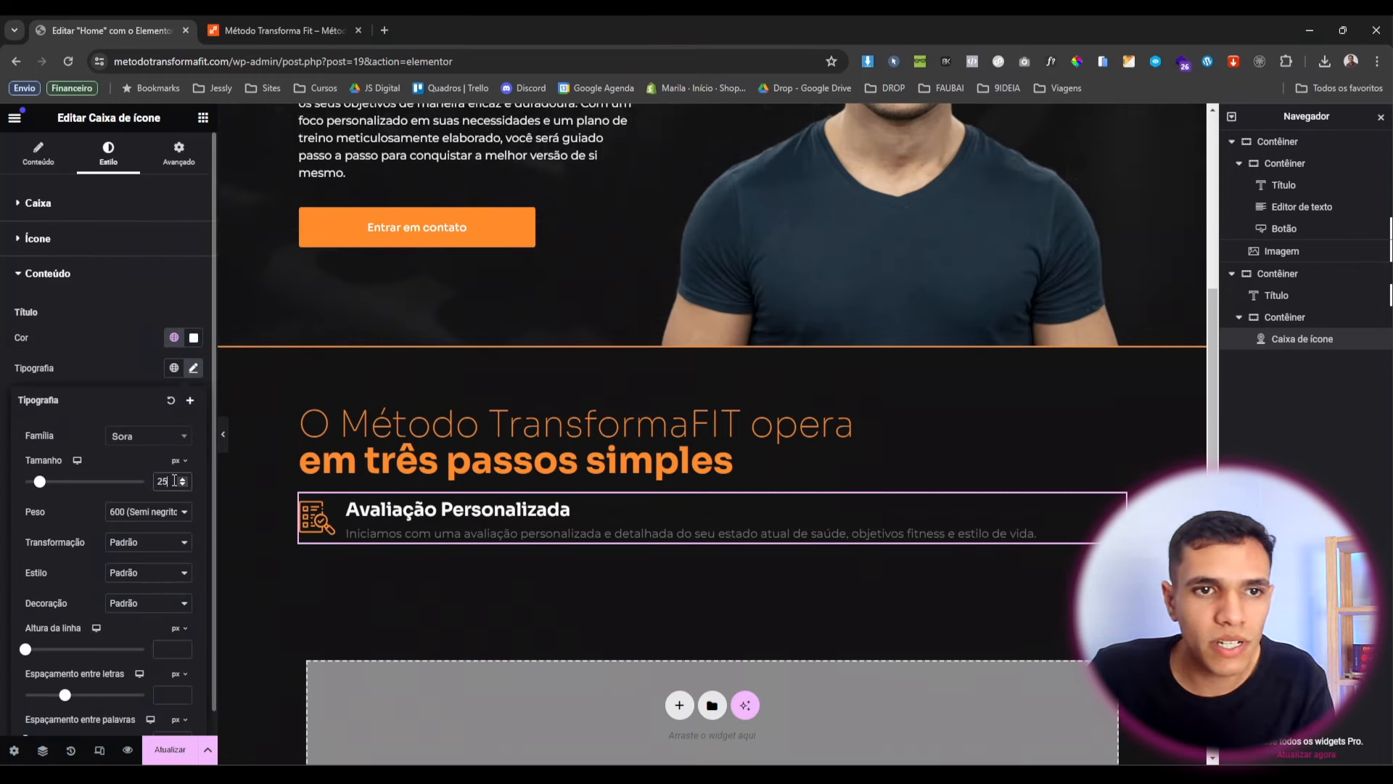
key("BackSpace")
type("0")
left_click(210, 577)
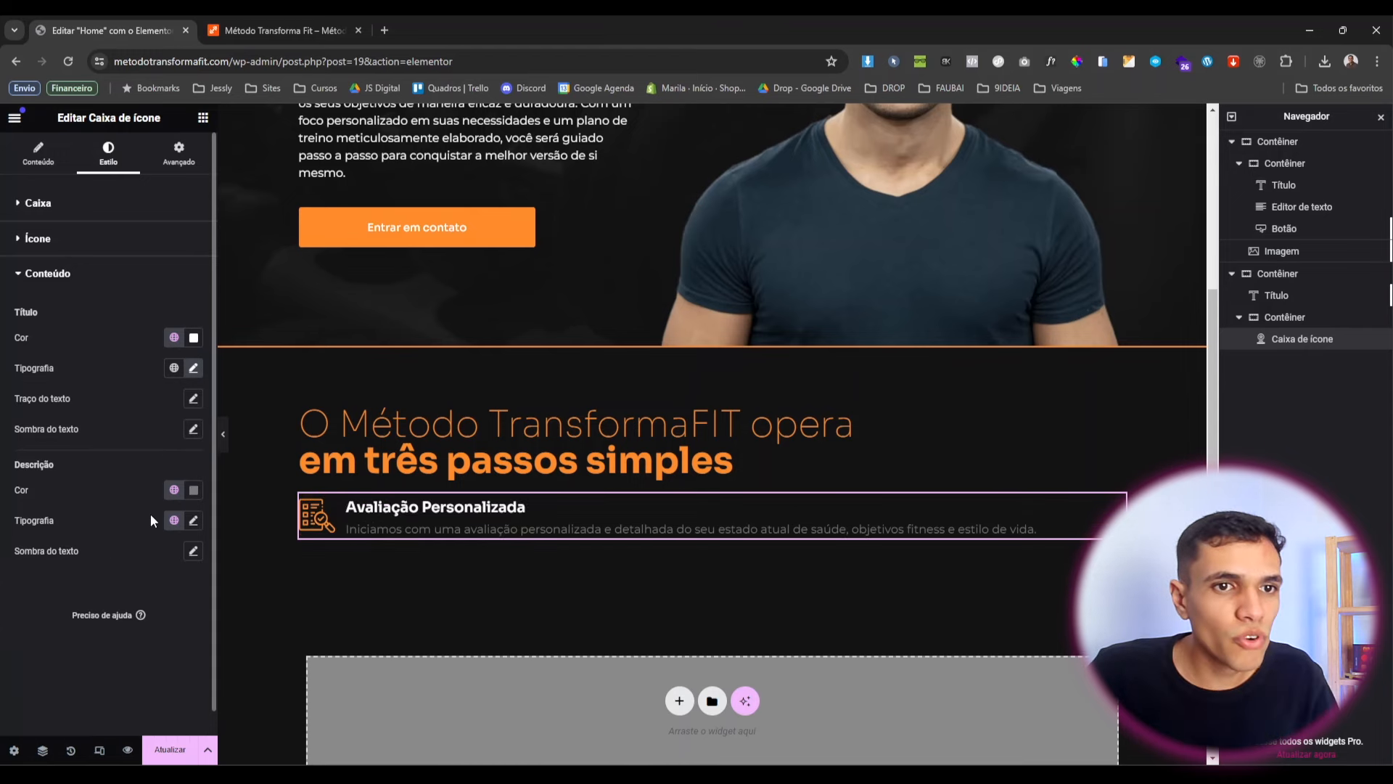
left_click(174, 490)
left_click(116, 685)
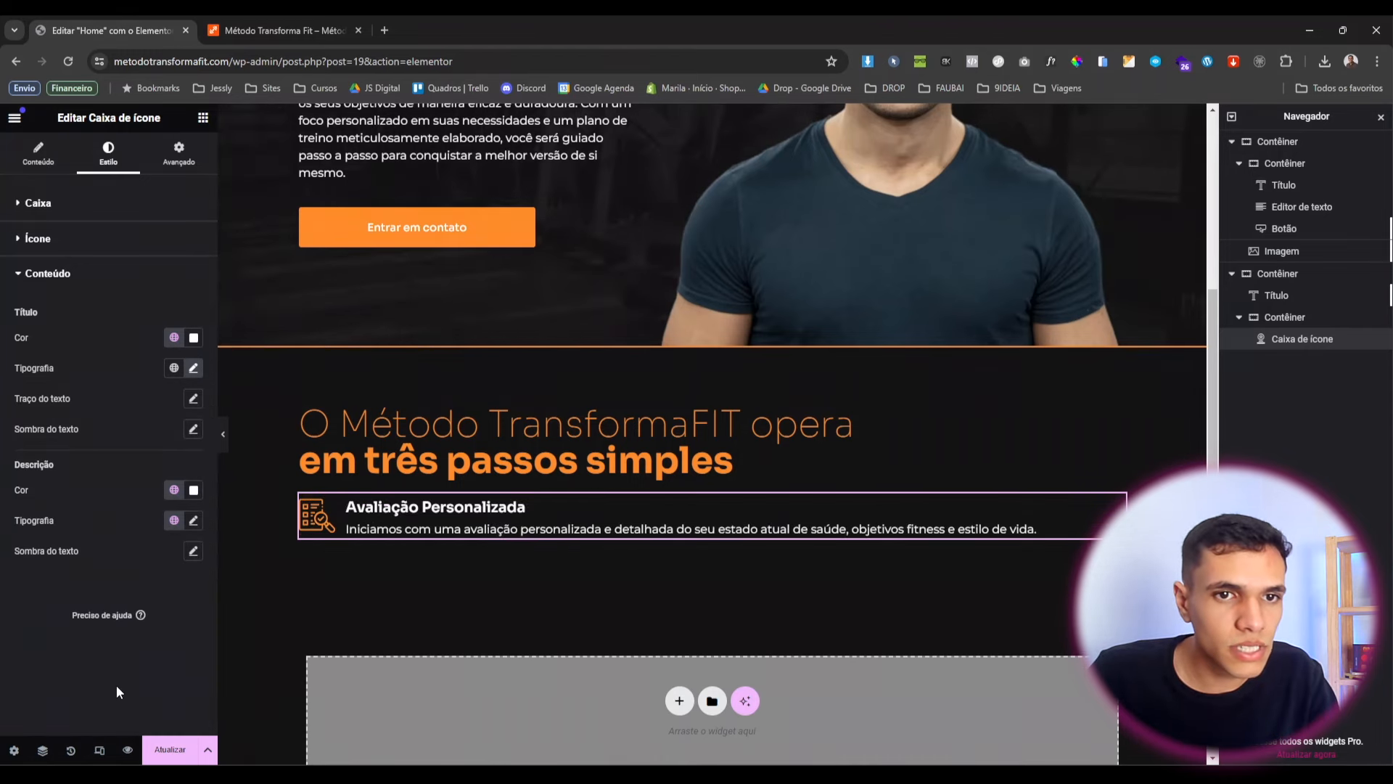
left_click(193, 520)
left_click(102, 498)
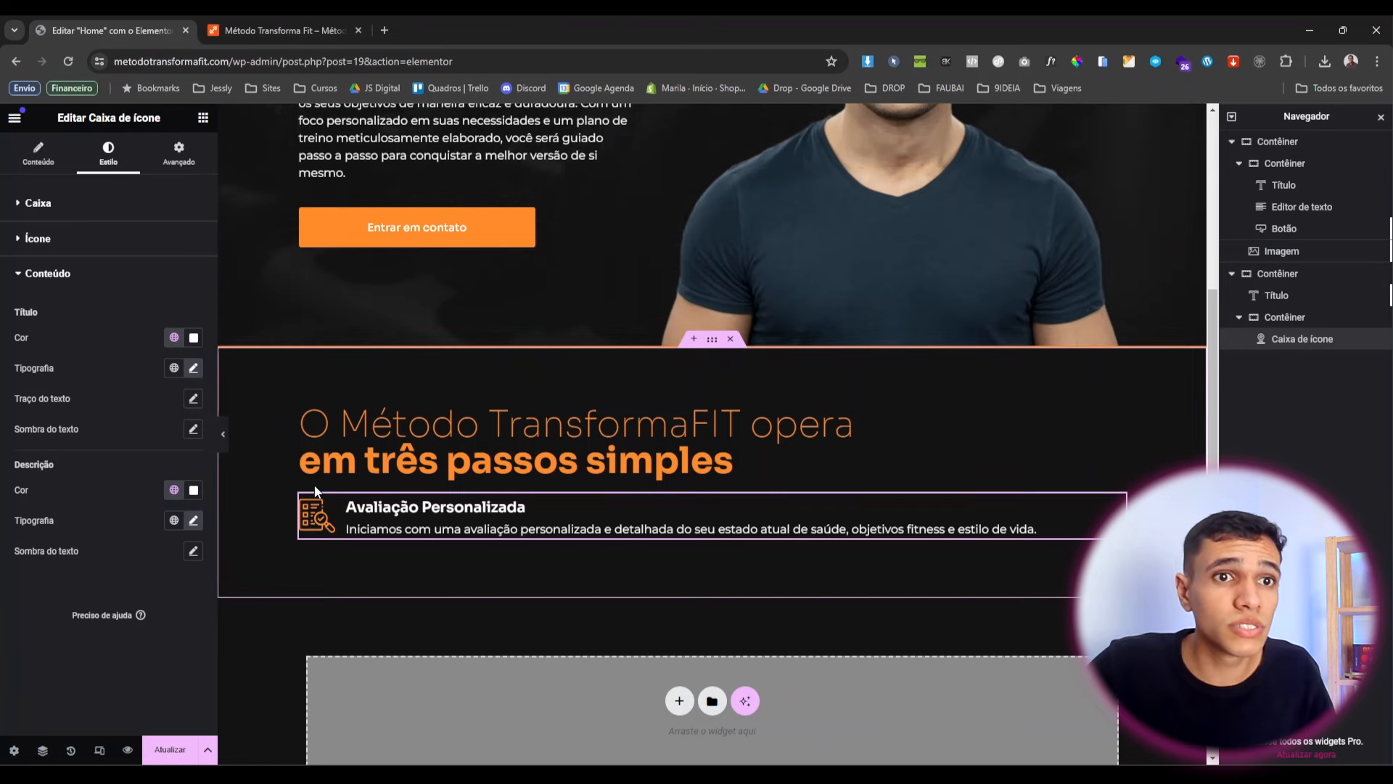
Give the Avaliação Personalizada icon box a custom width of 30%.
left_click(199, 165)
left_click(117, 352)
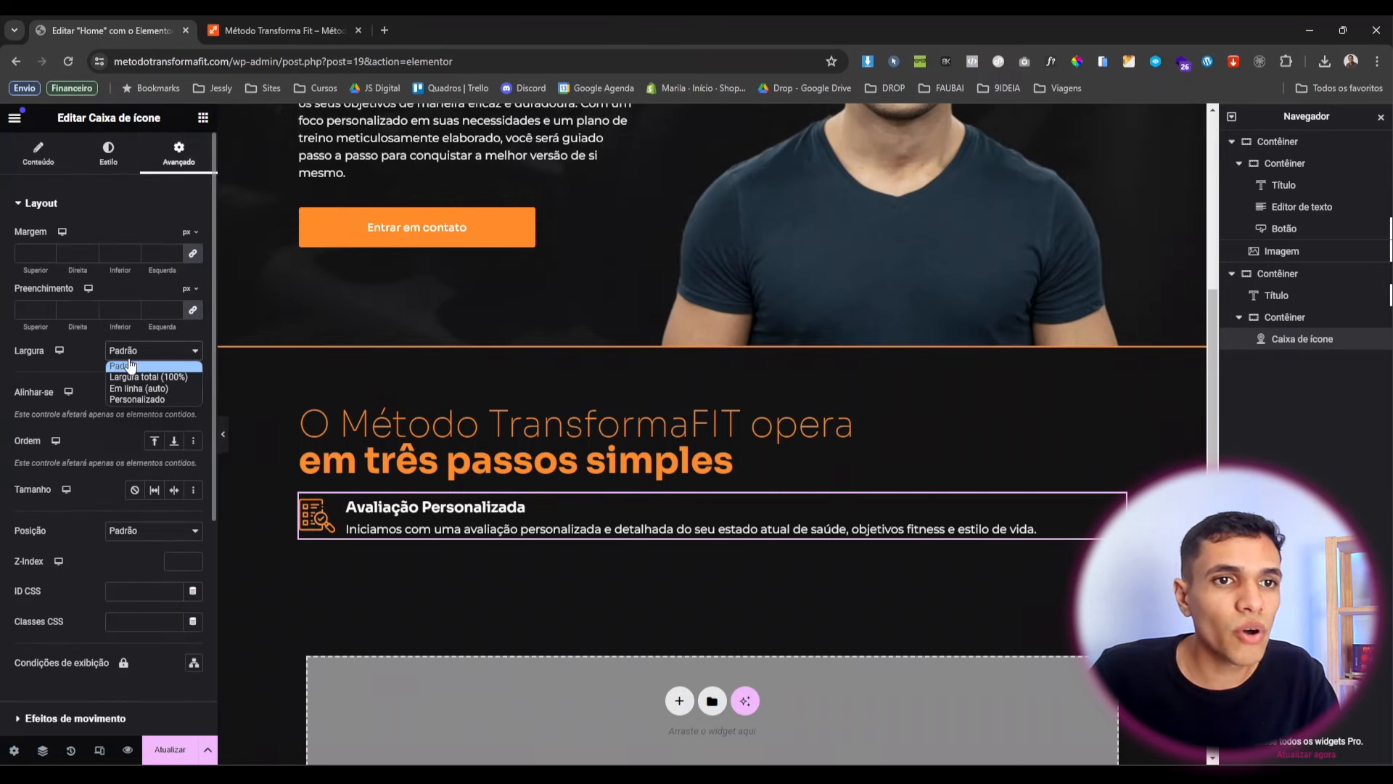
left_click(135, 400)
left_click(181, 399)
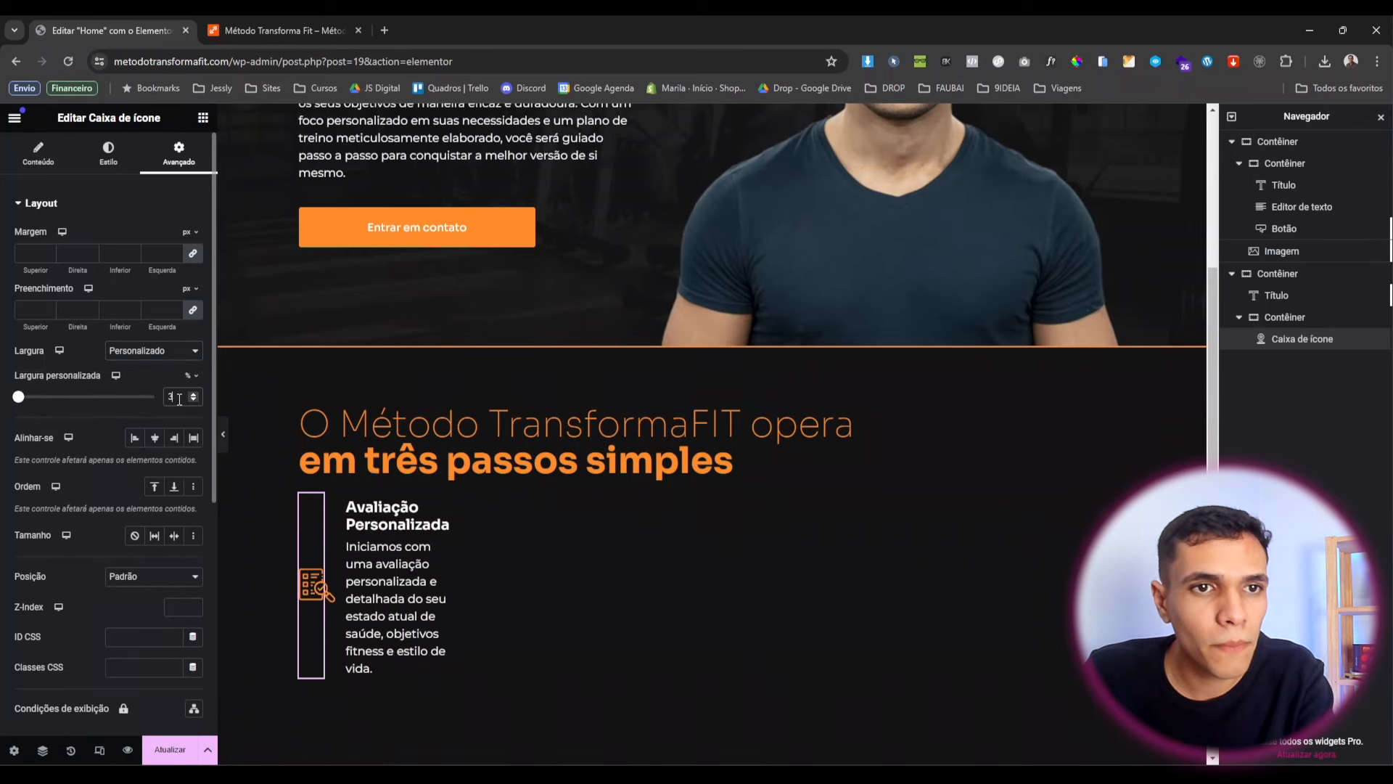
type("30")
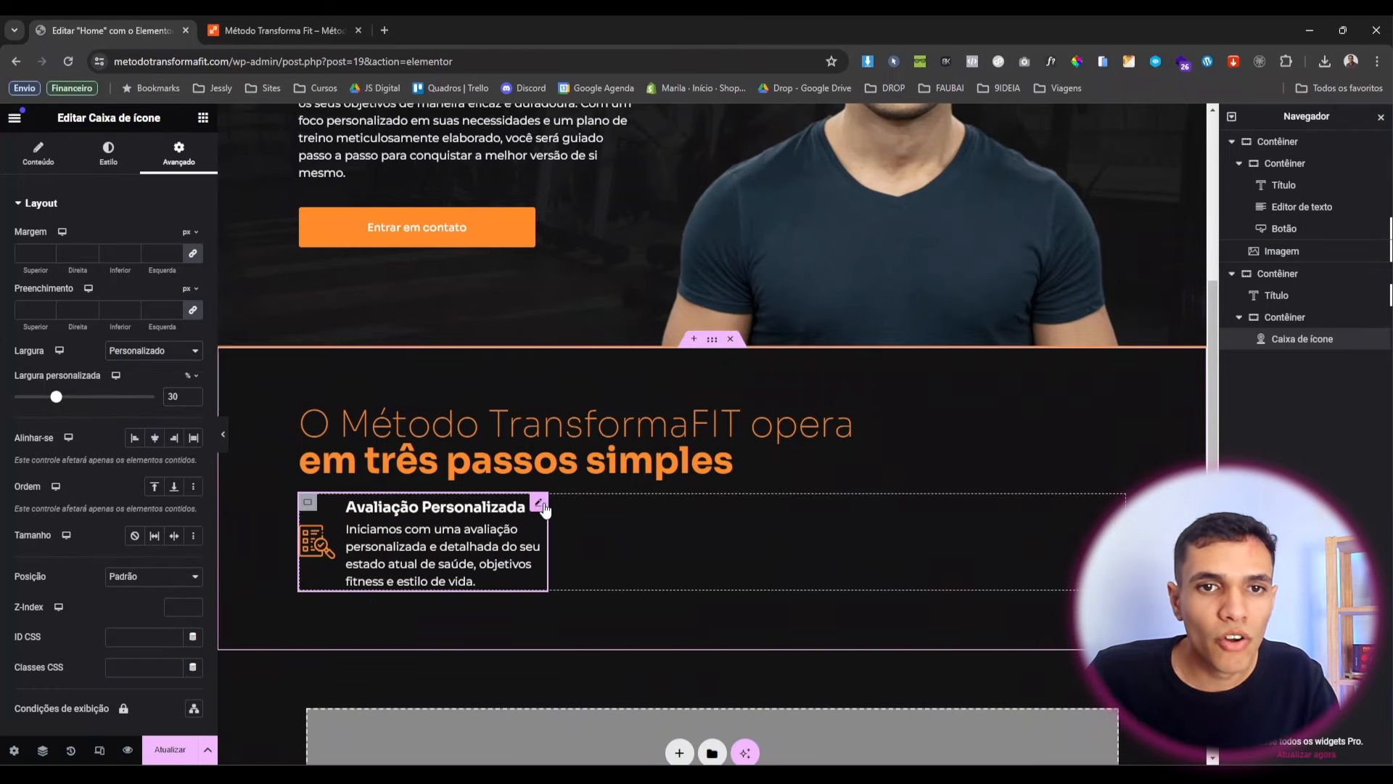
Duplicate the icon box twice to make three stacked copies.
right_click(545, 510)
left_click(624, 465)
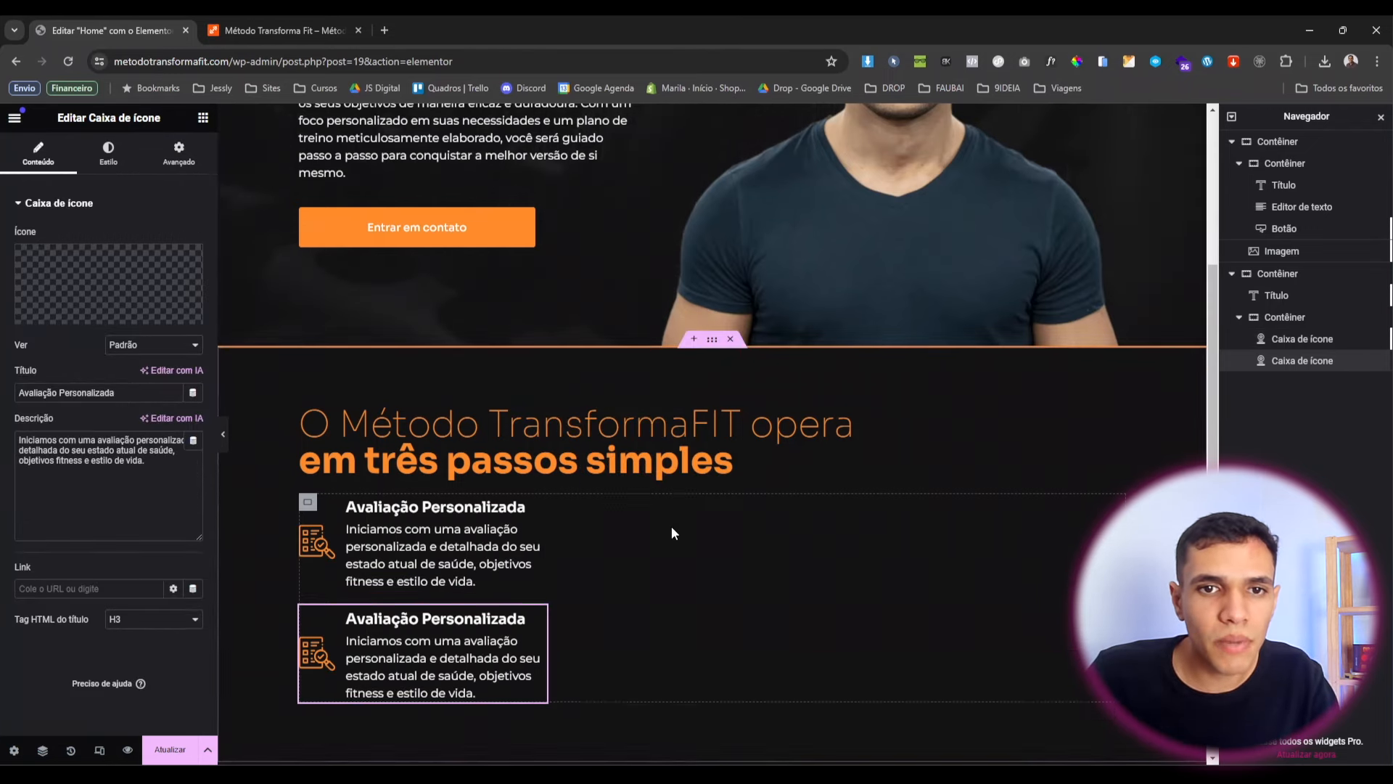
right_click(563, 589)
left_click(638, 465)
scroll(508, 471, "down", 2)
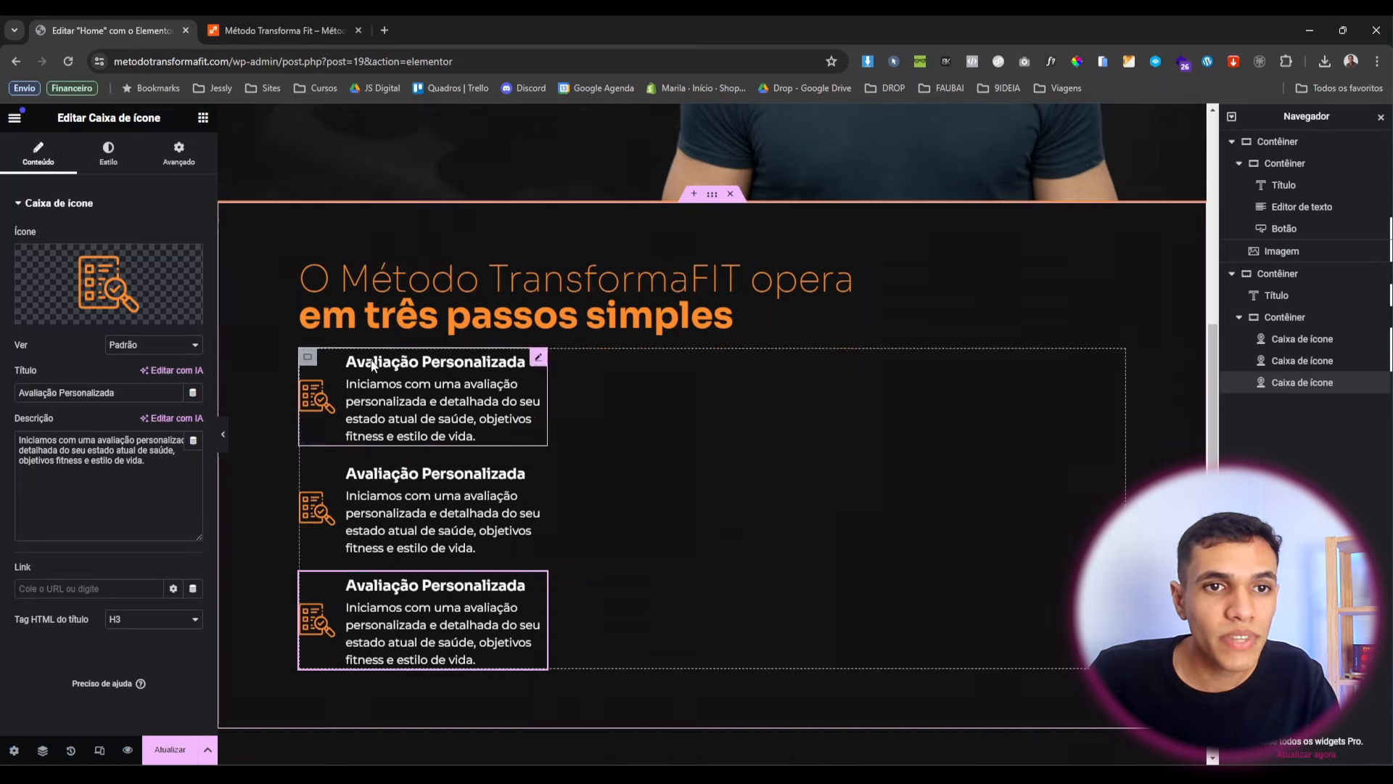
left_click(309, 358)
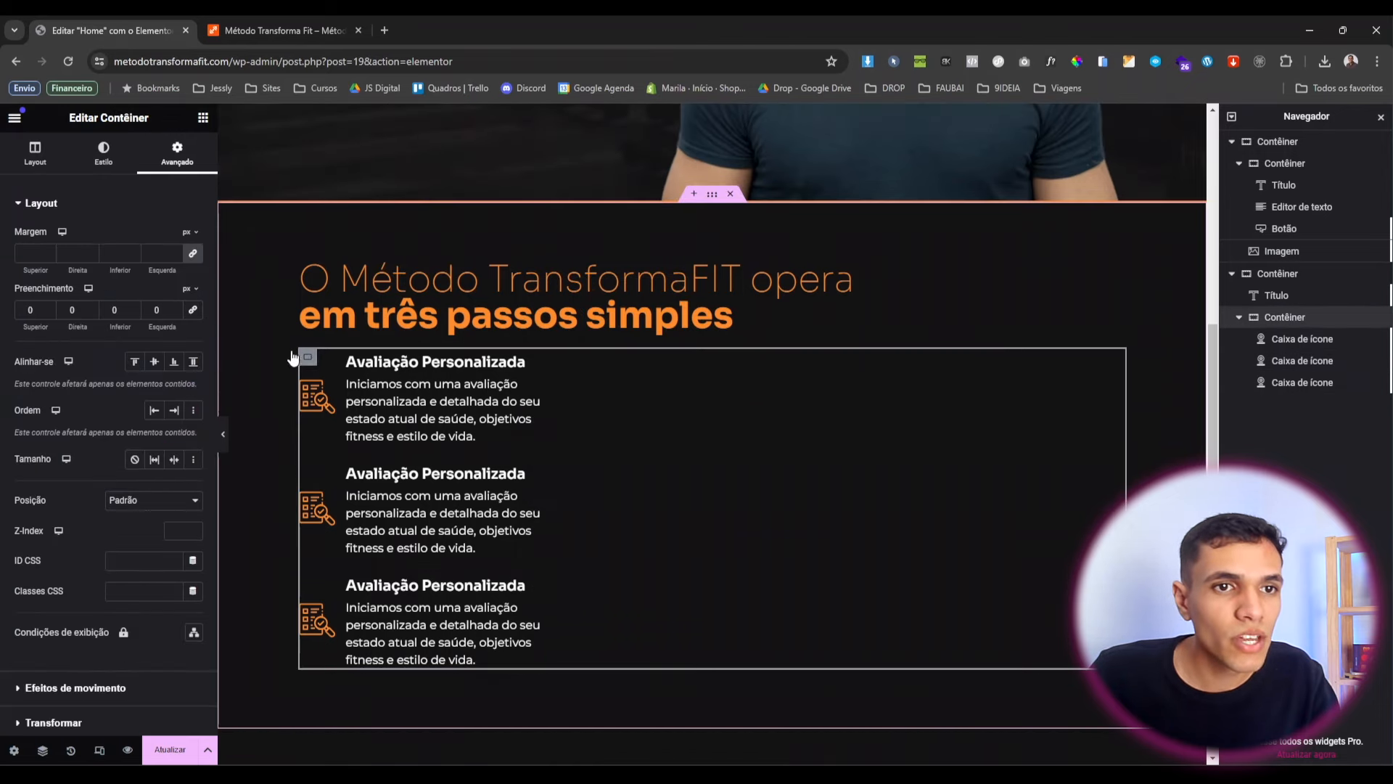
Set the icon-box container to row direction, 50 spacing, space-between justification and centred items.
left_click(28, 165)
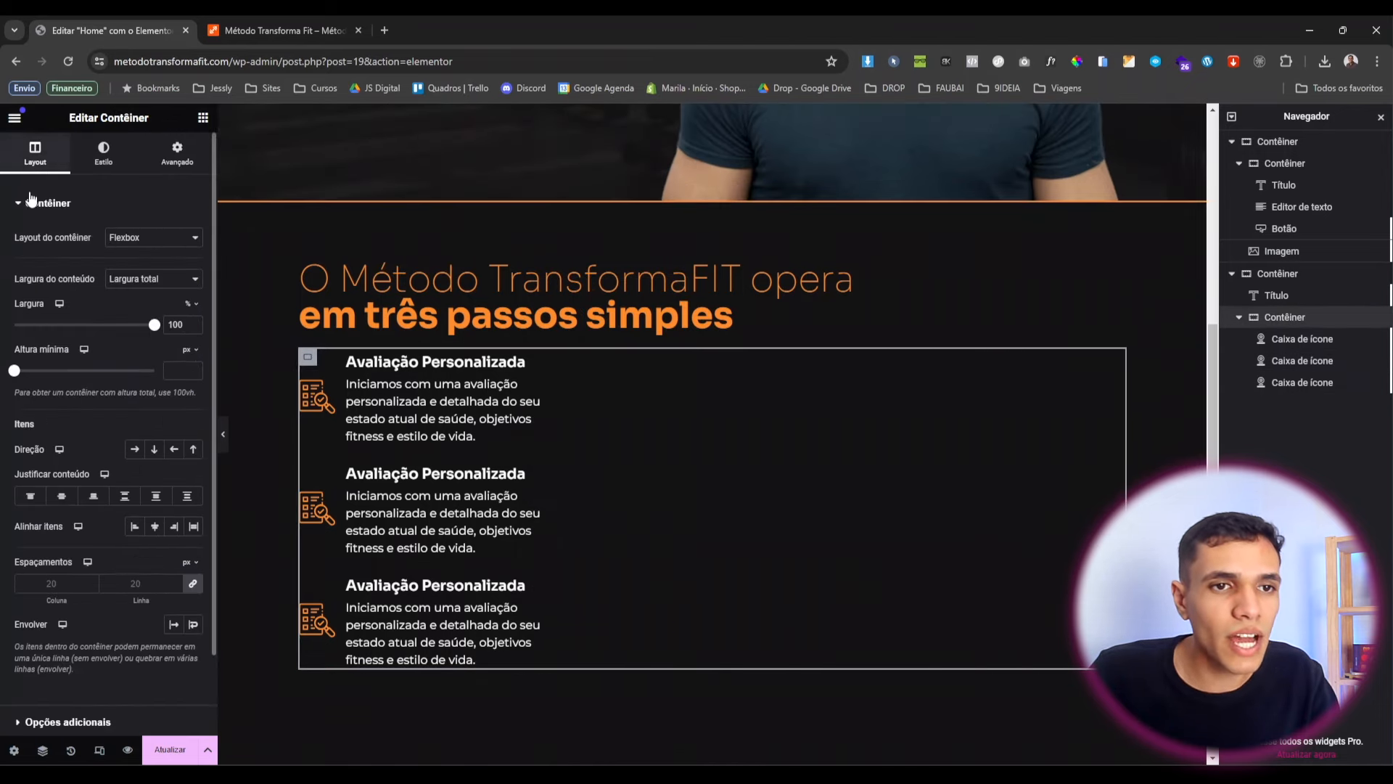
left_click(135, 449)
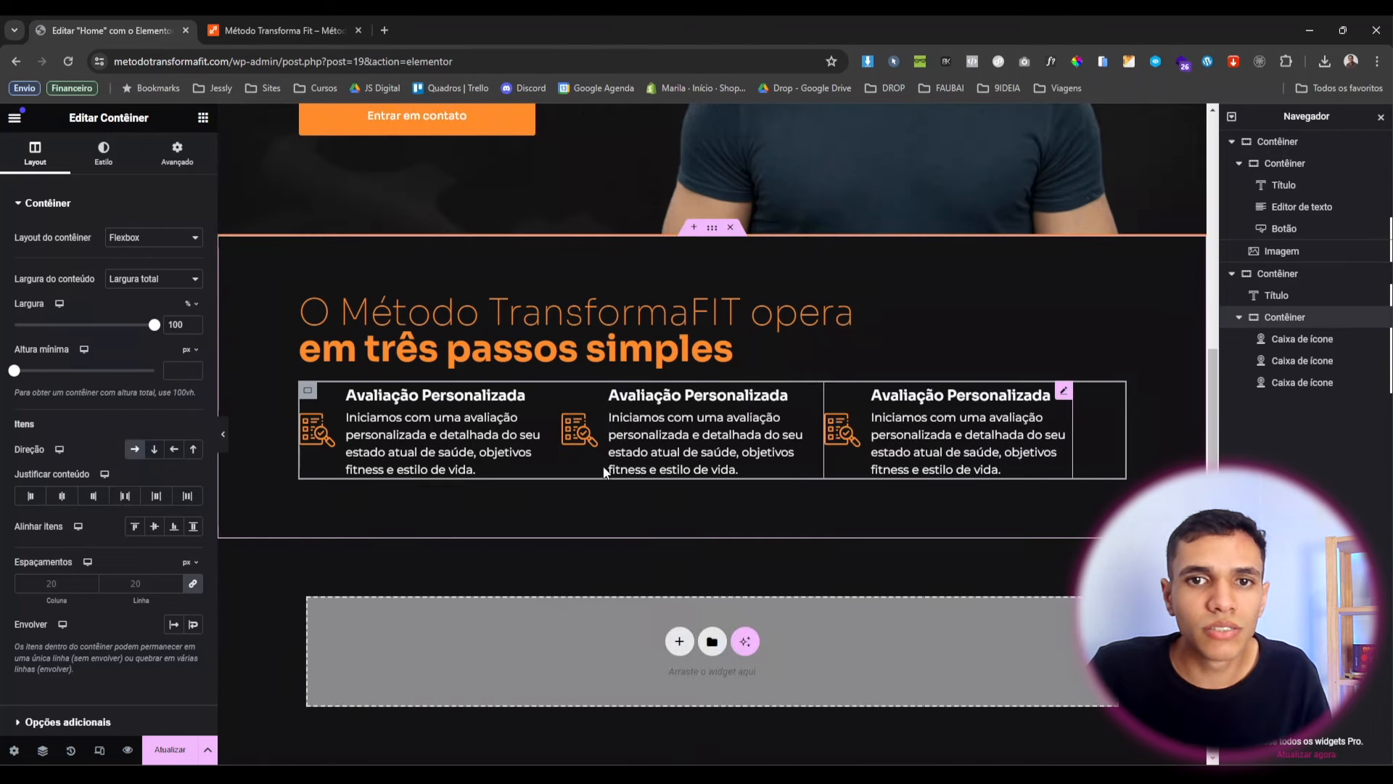
left_click(50, 585)
type("50")
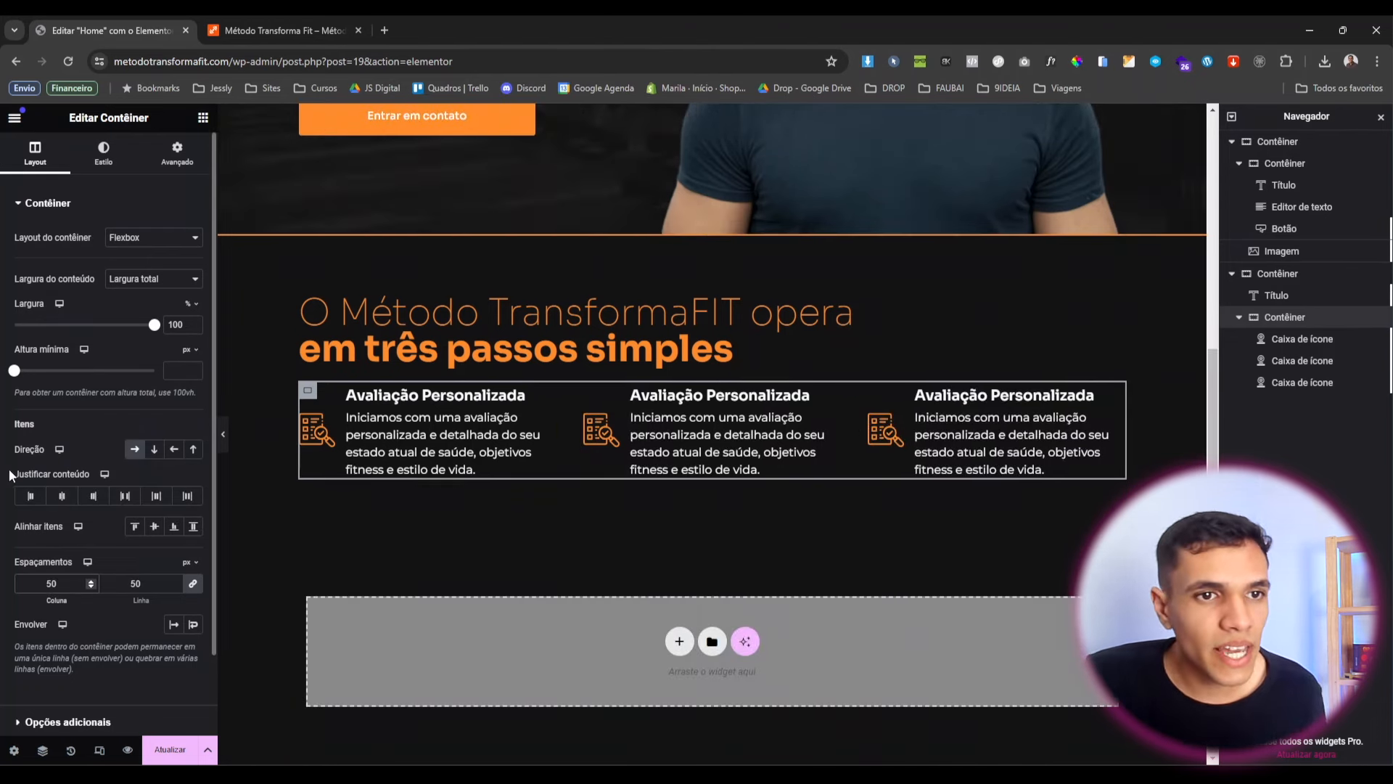
left_click(128, 498)
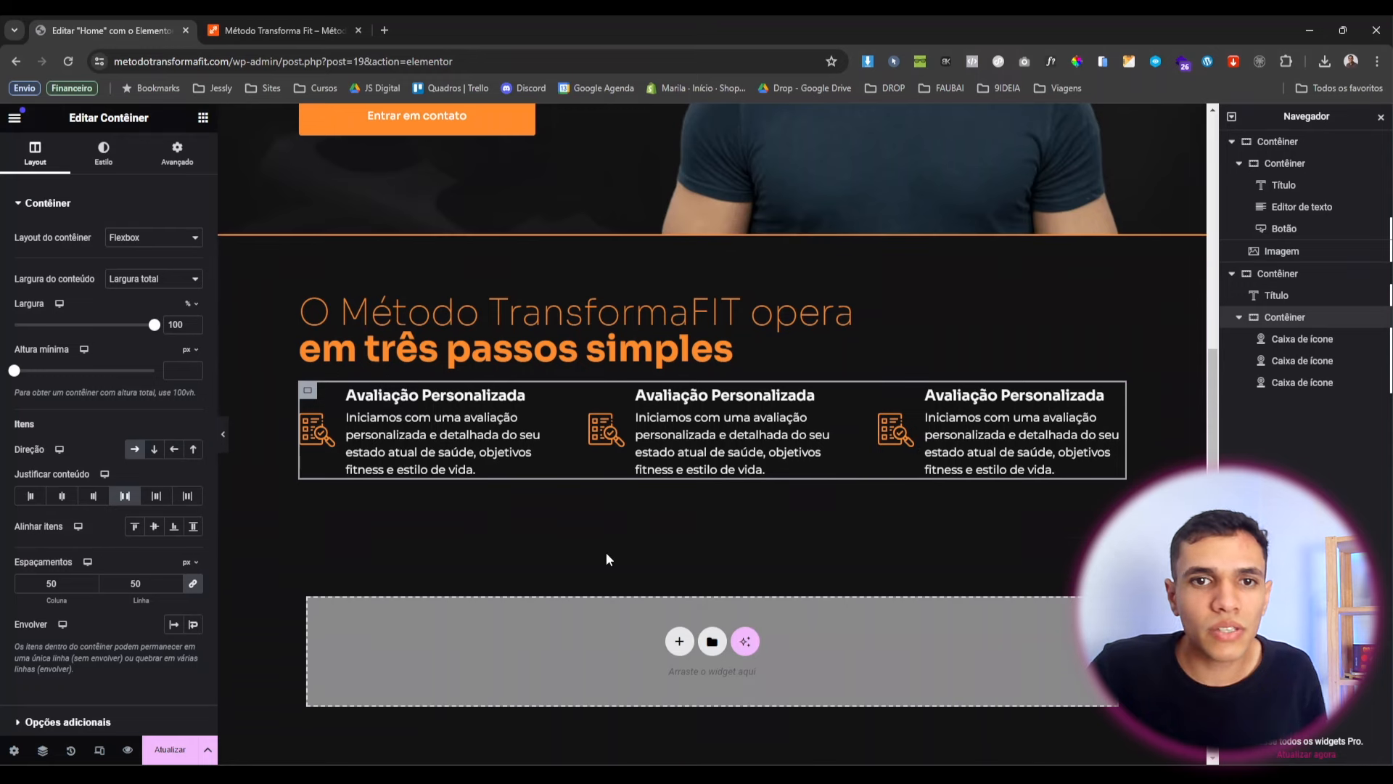
left_click(153, 526)
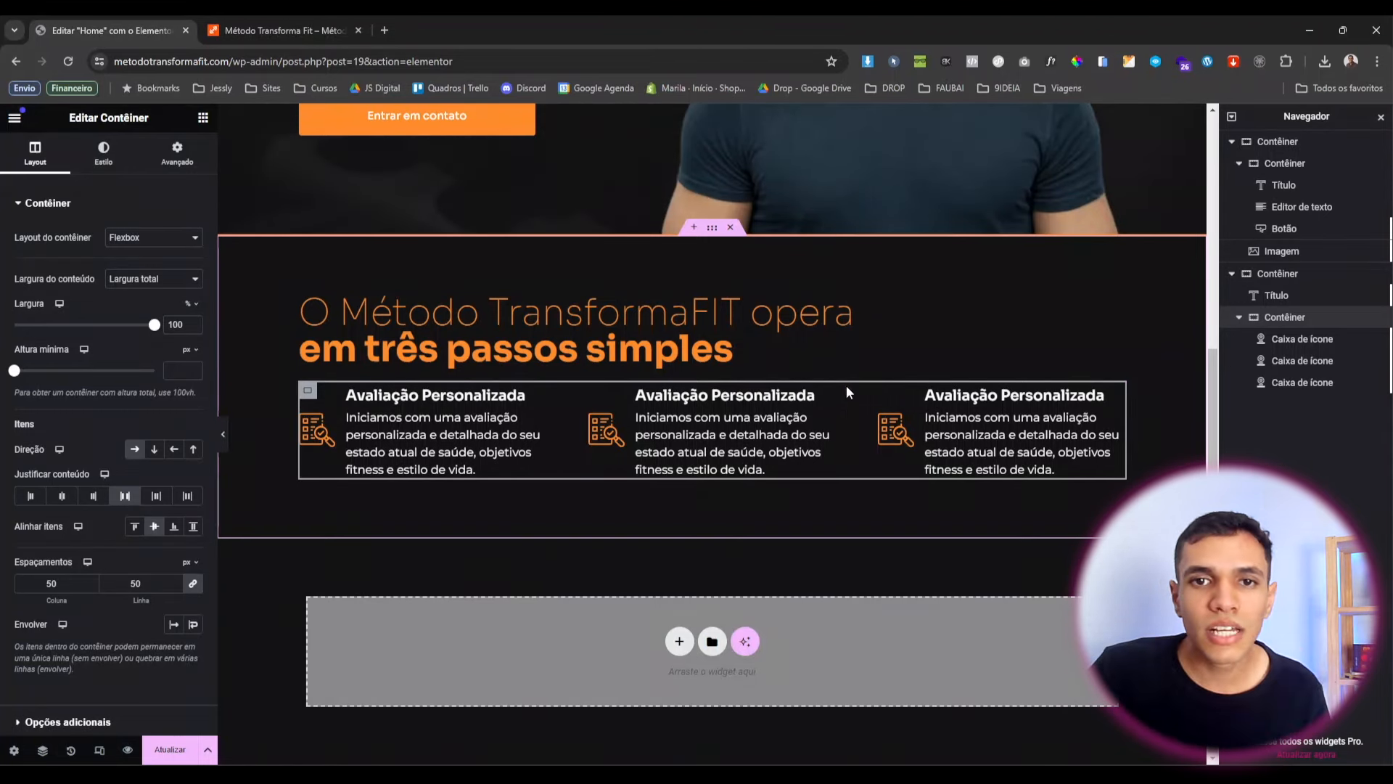
Select the middle icon box to edit its title and description.
left_click(828, 392)
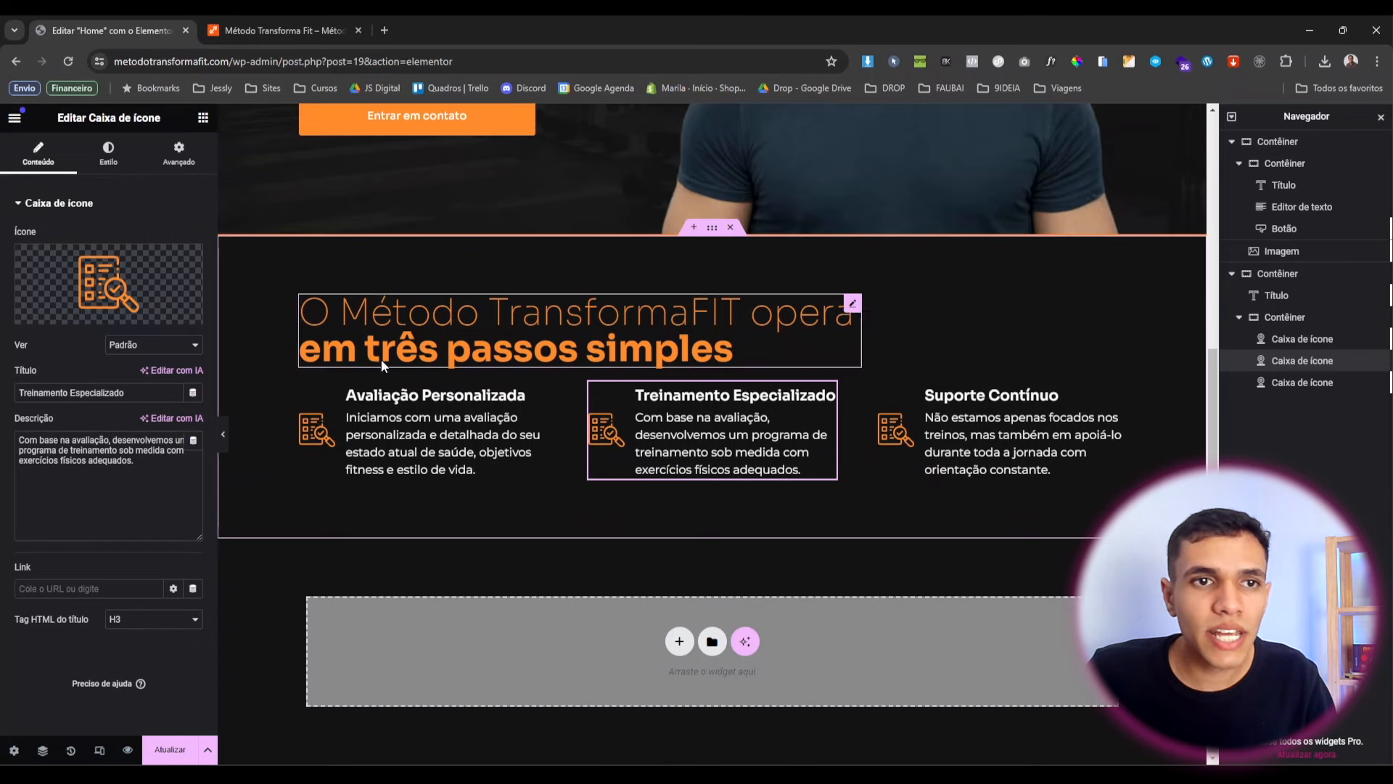
Upload treinamento.svg and insert it as the Treinamento Especializado box's icon.
mouse_move(91, 273)
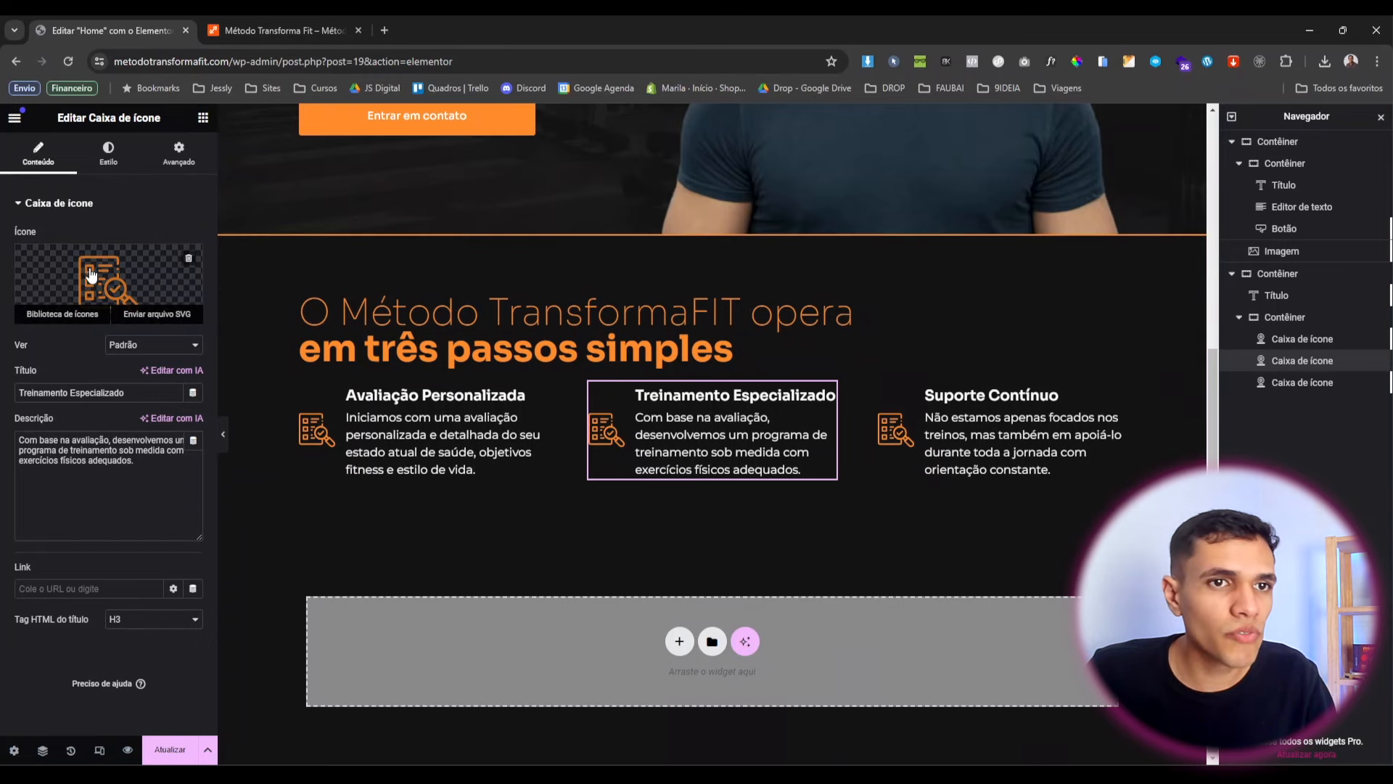
left_click(152, 317)
left_click(71, 177)
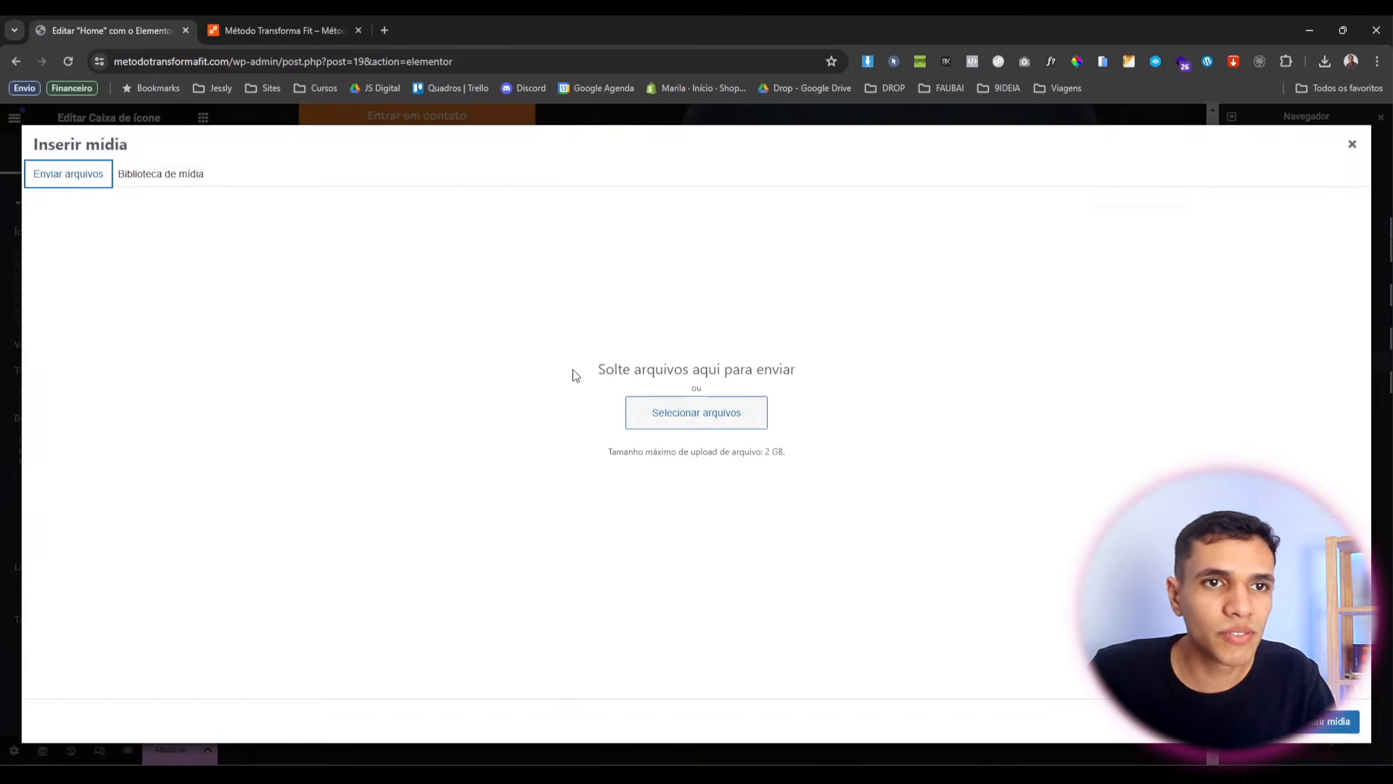
left_click(672, 424)
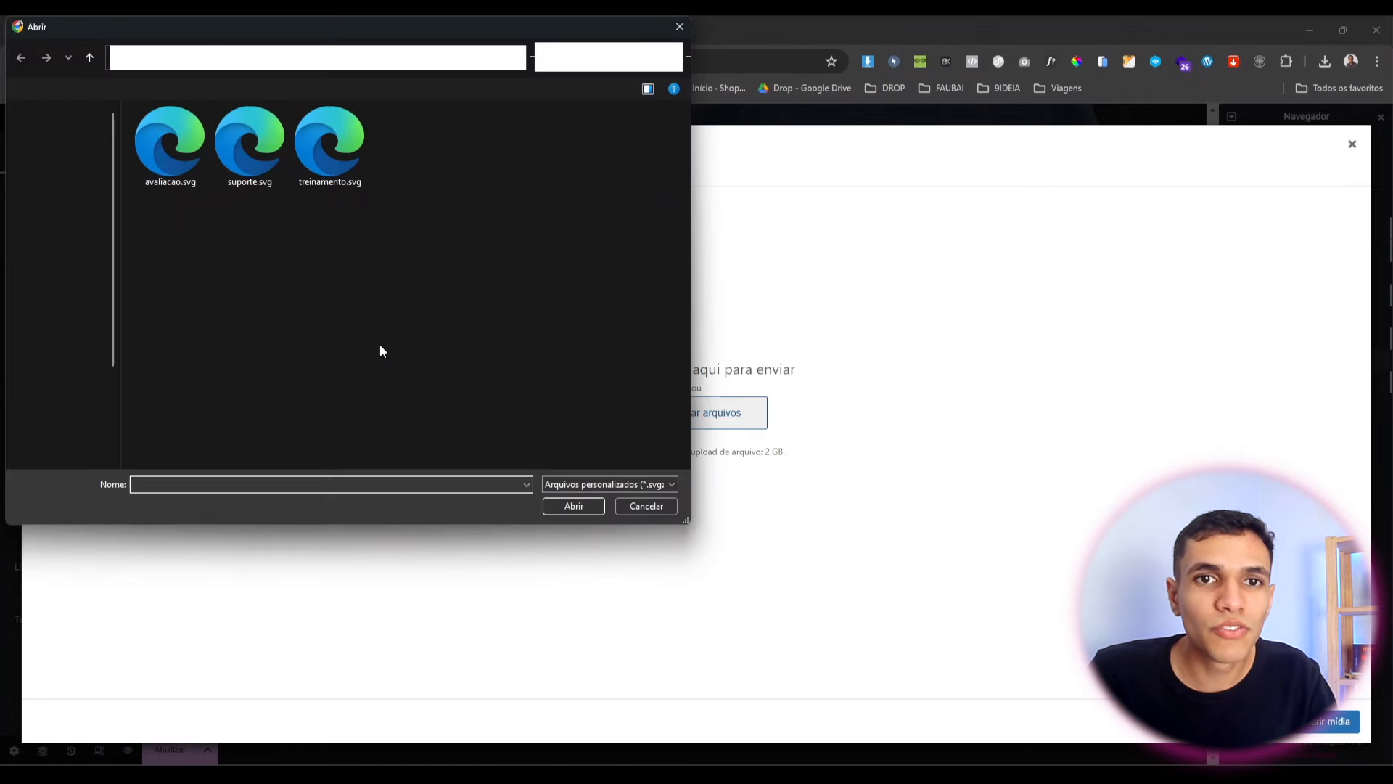
double_click(330, 168)
left_click(1300, 726)
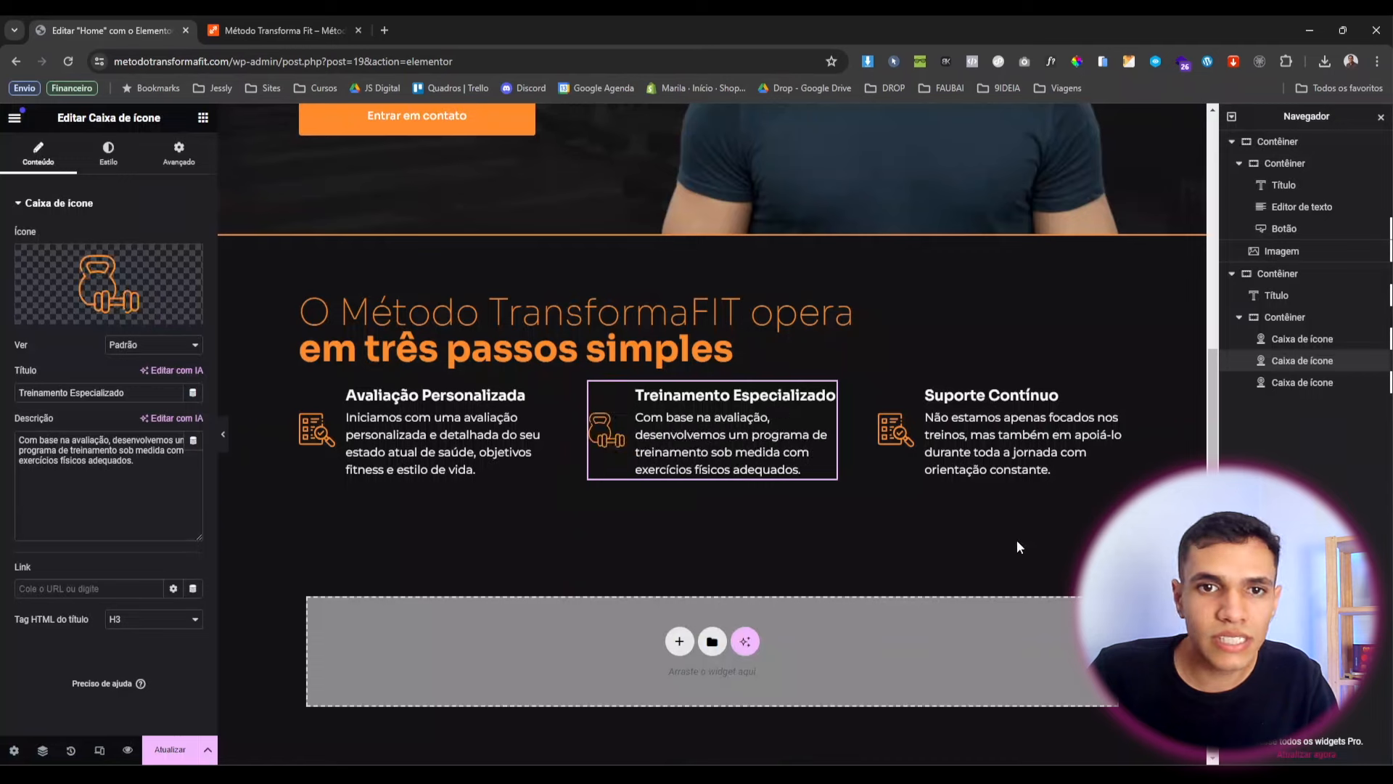
Upload suporte.svg and insert it as the Suporte Contínuo box's icon.
left_click(976, 429)
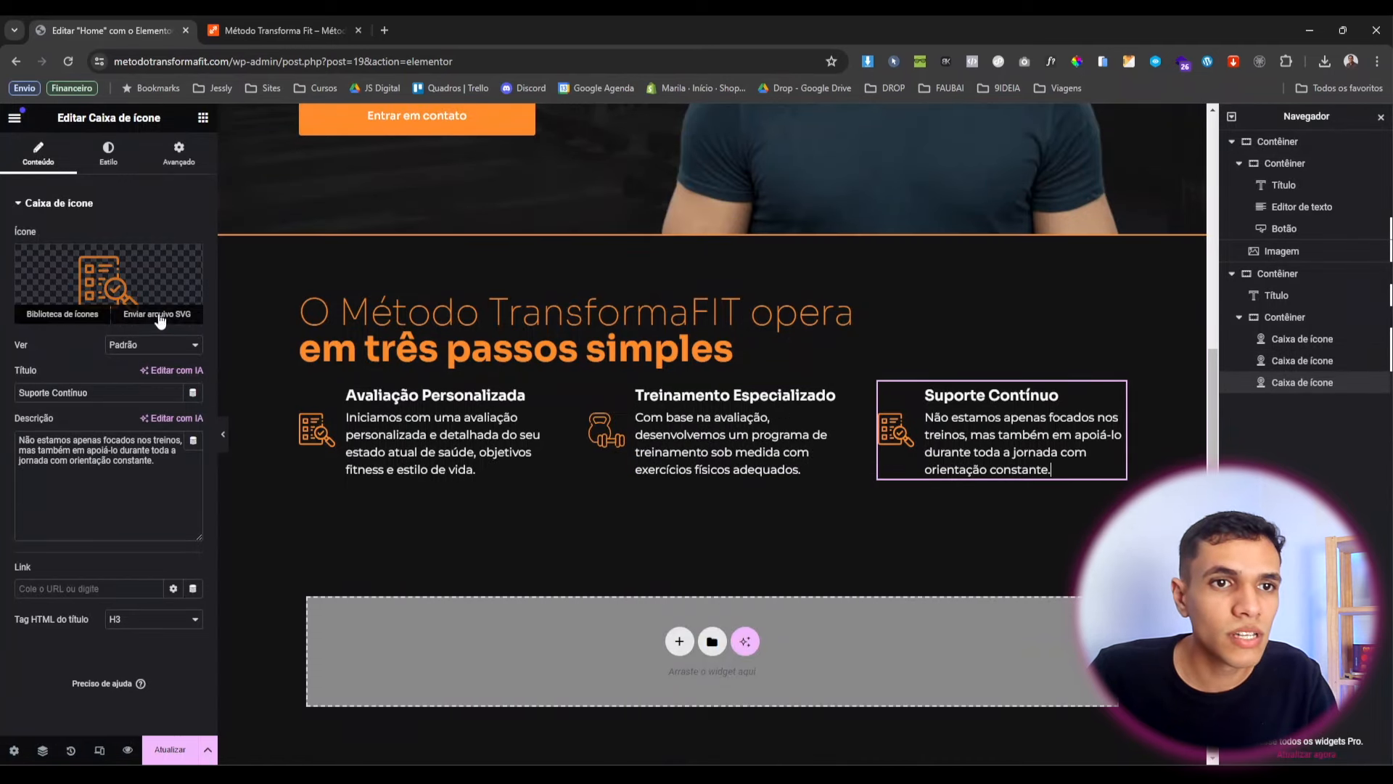
left_click(153, 316)
left_click(68, 174)
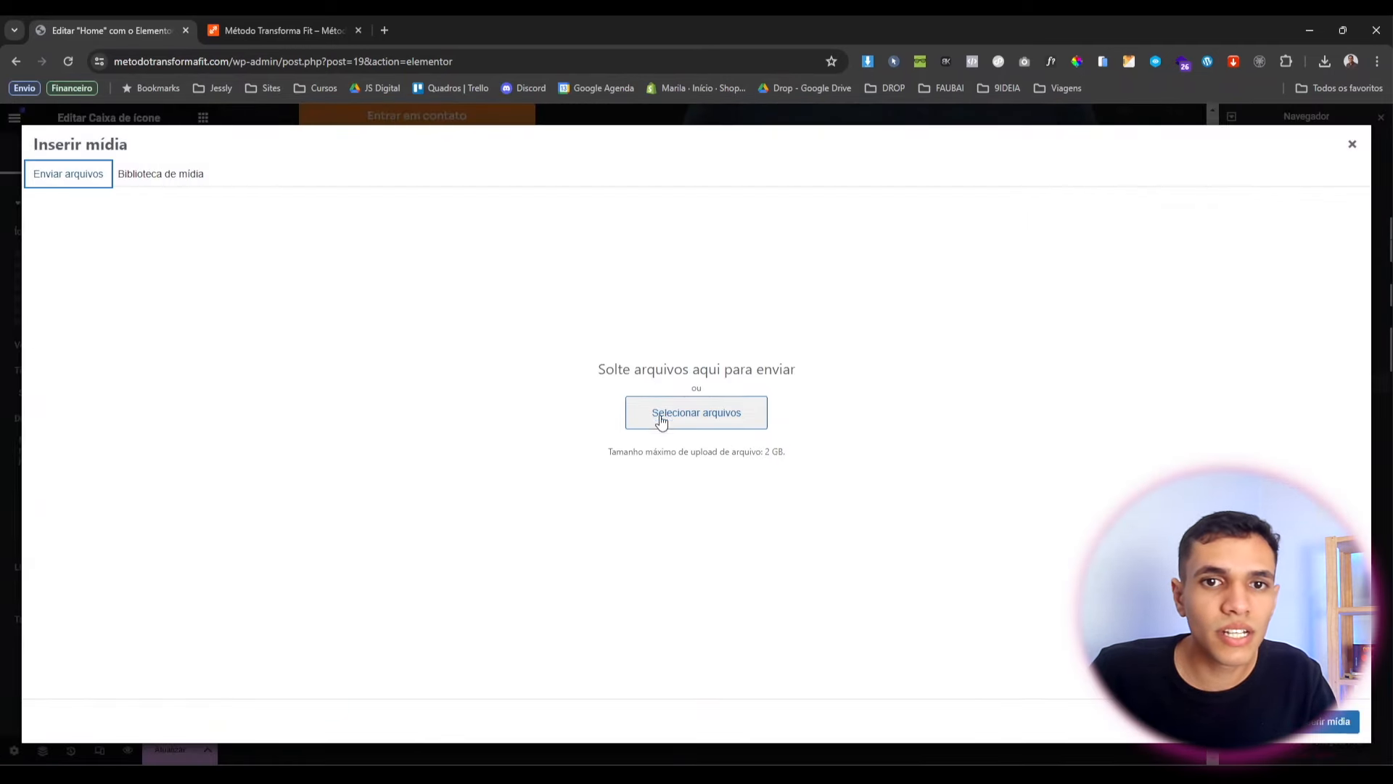
left_click(660, 420)
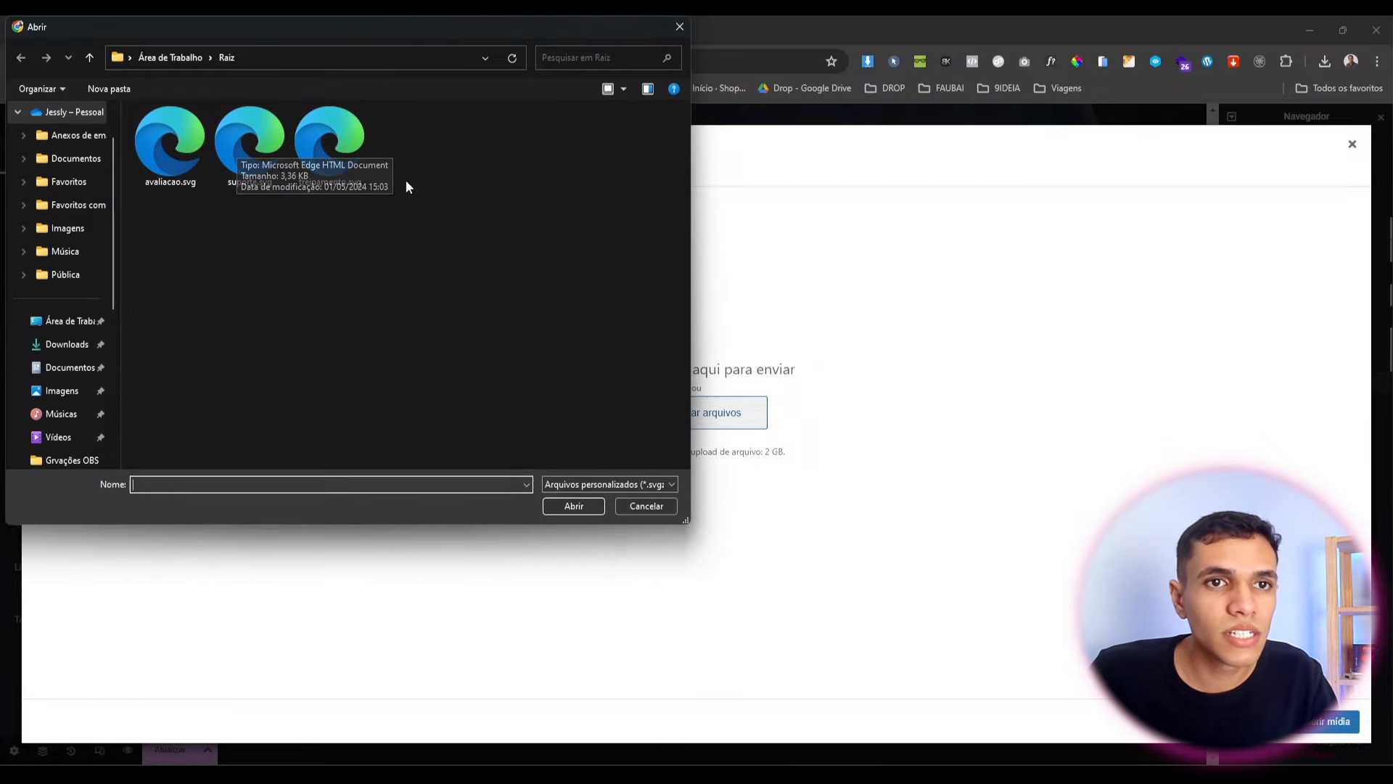
double_click(220, 120)
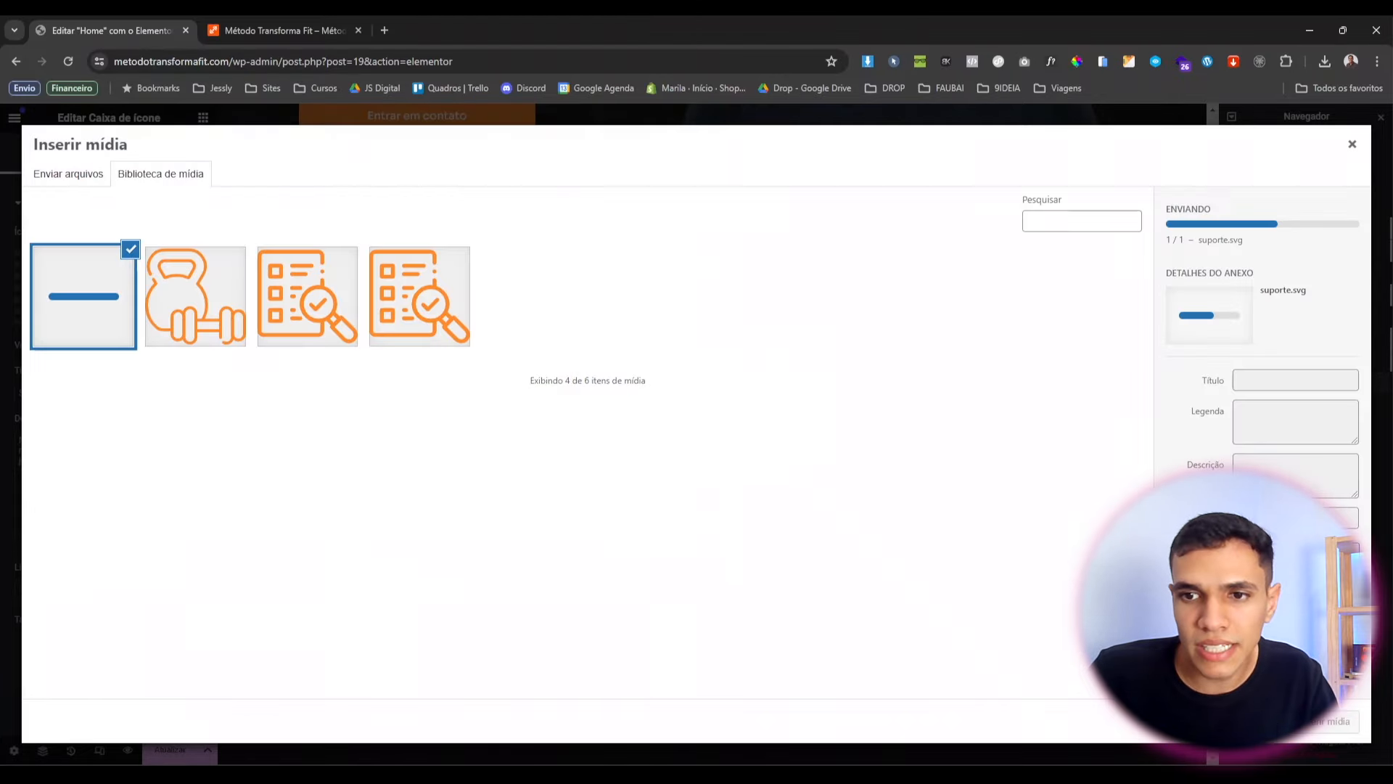
left_click(1336, 720)
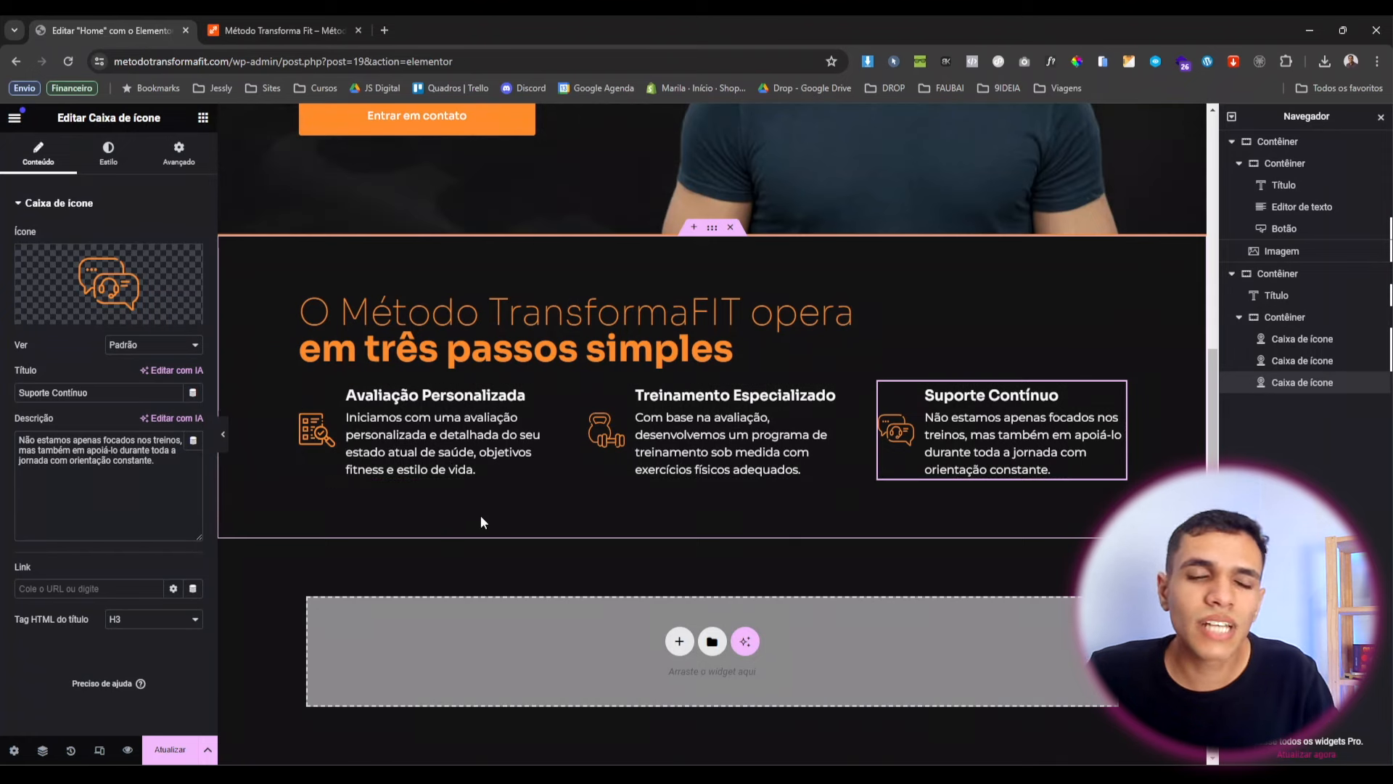
Copy the Suporte Contínuo box's style and paste it onto the other two icon boxes.
left_click(101, 161)
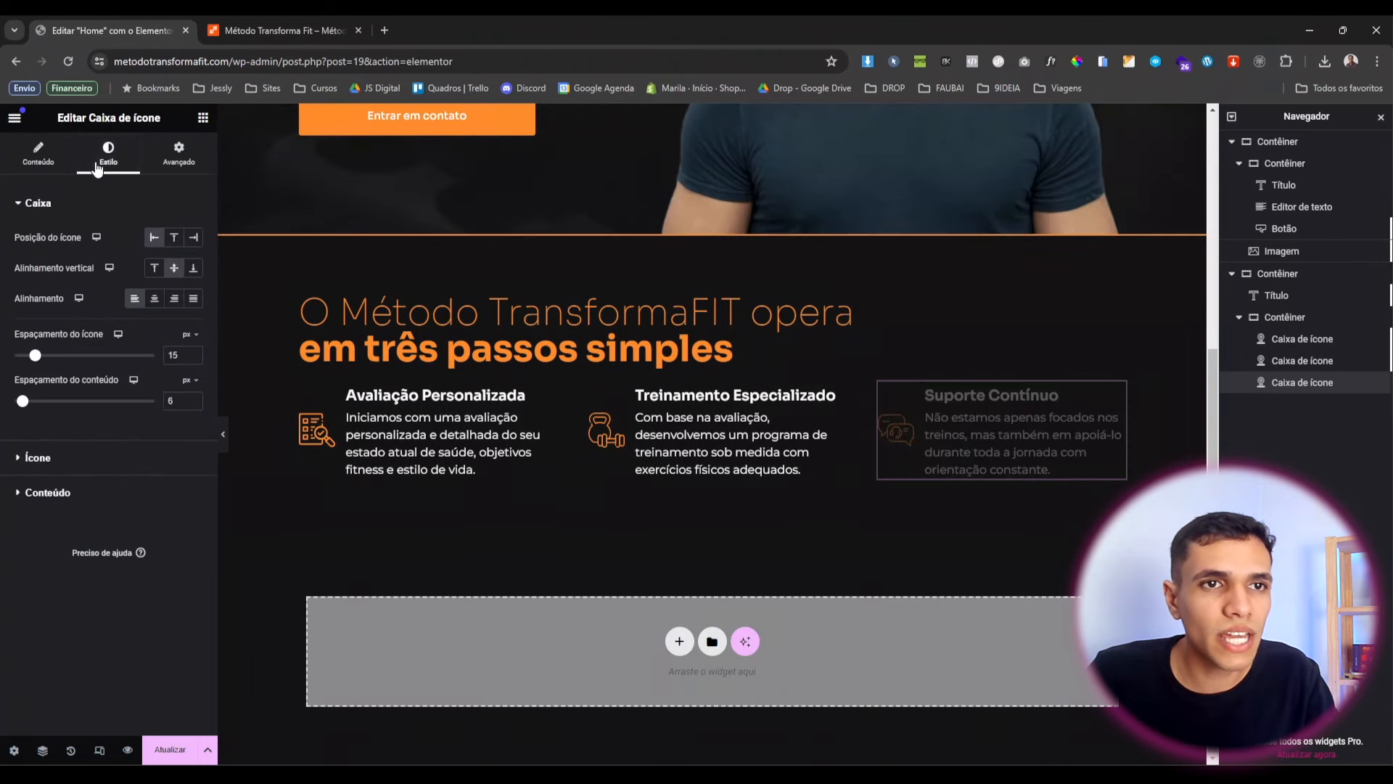
left_click(37, 457)
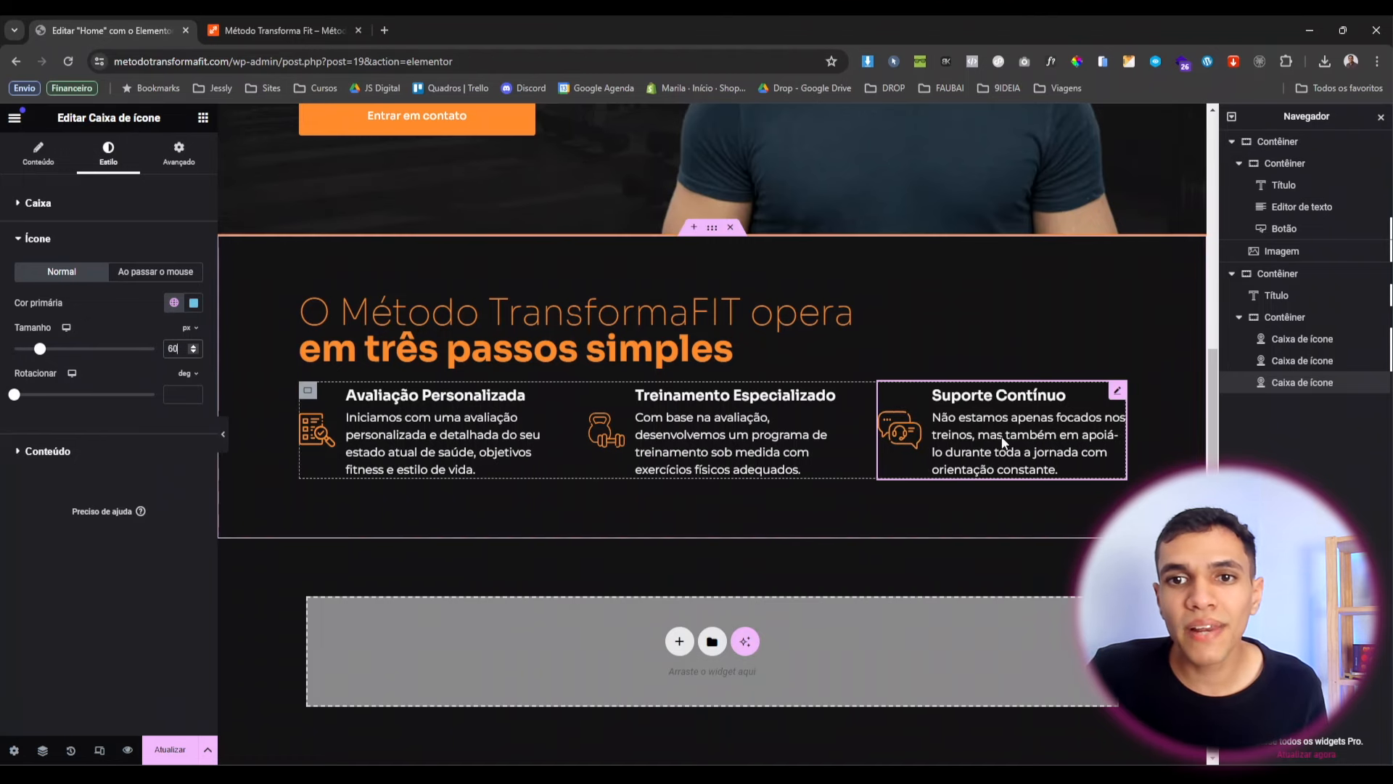
right_click(951, 419)
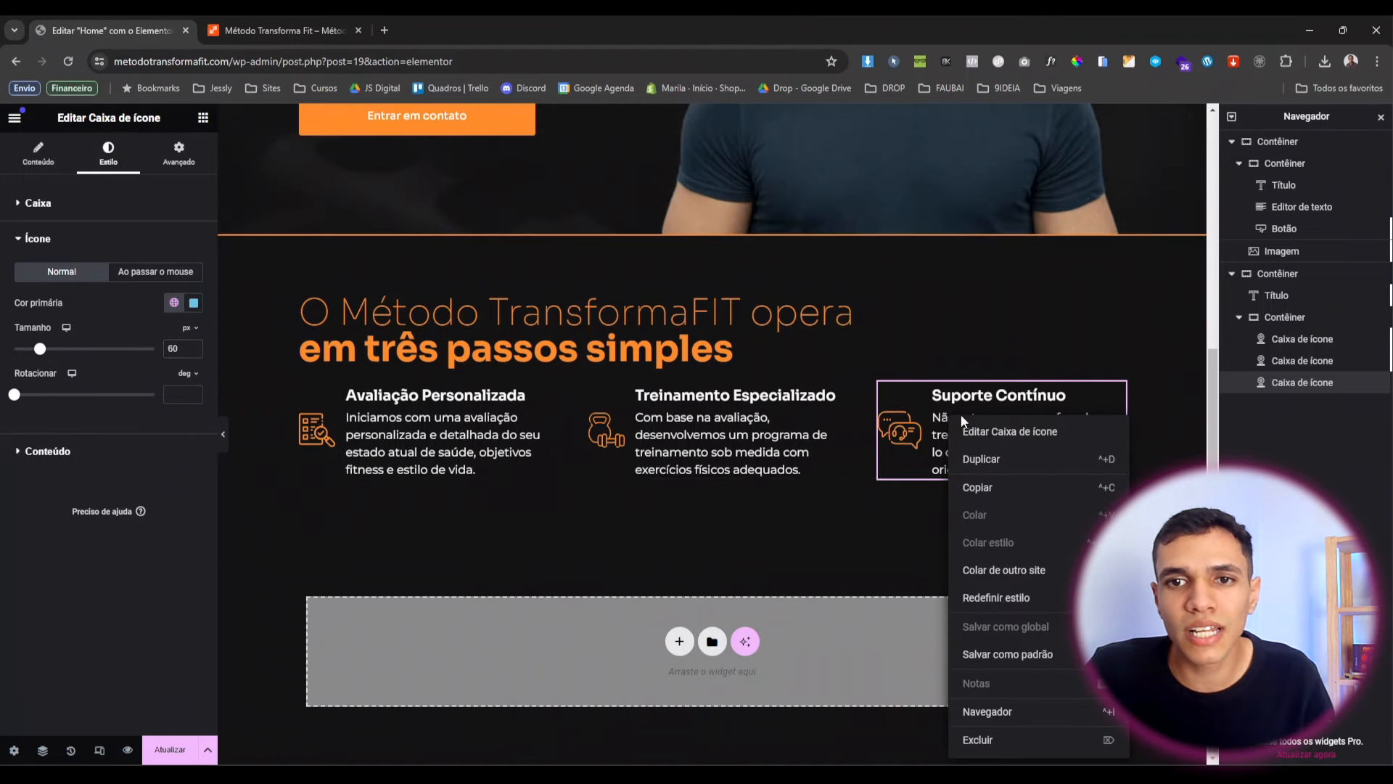
left_click(980, 487)
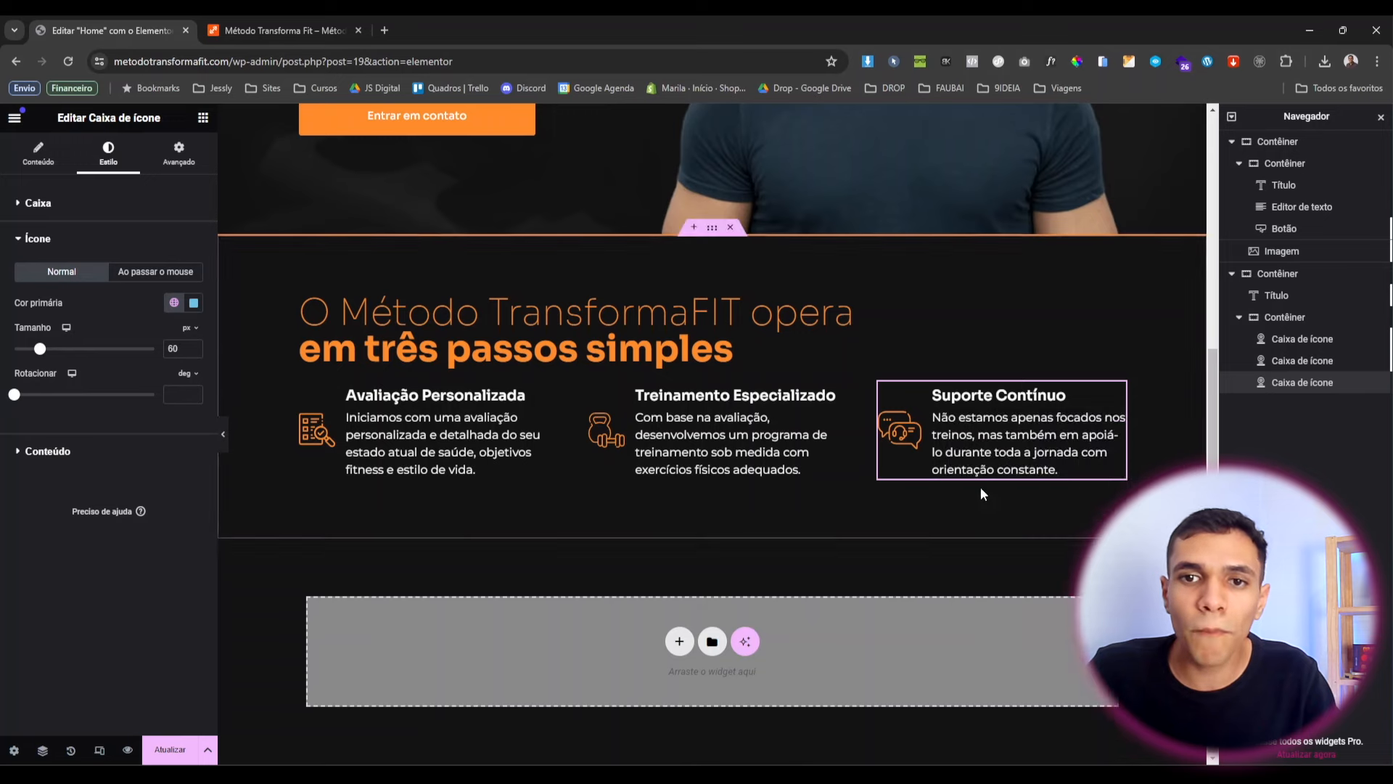
right_click(664, 483)
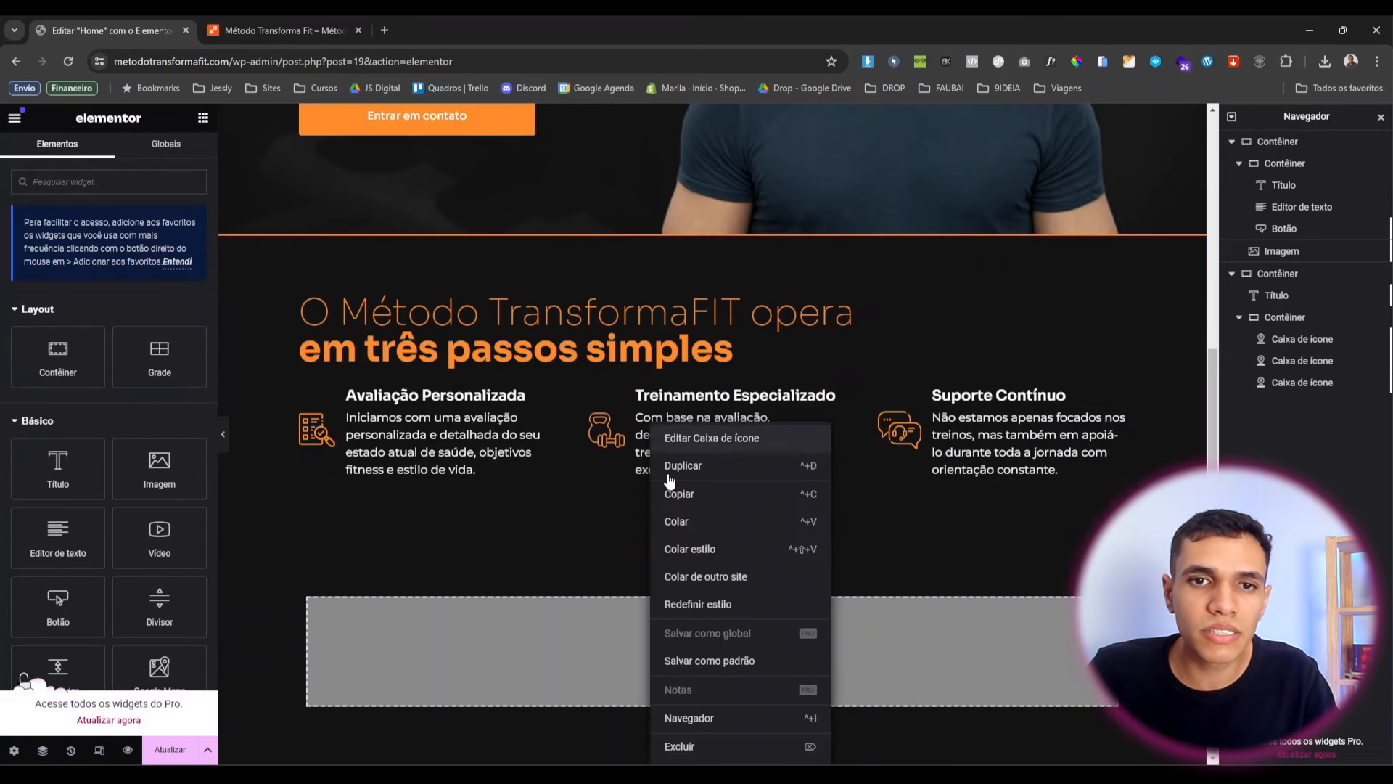
left_click(695, 566)
right_click(438, 439)
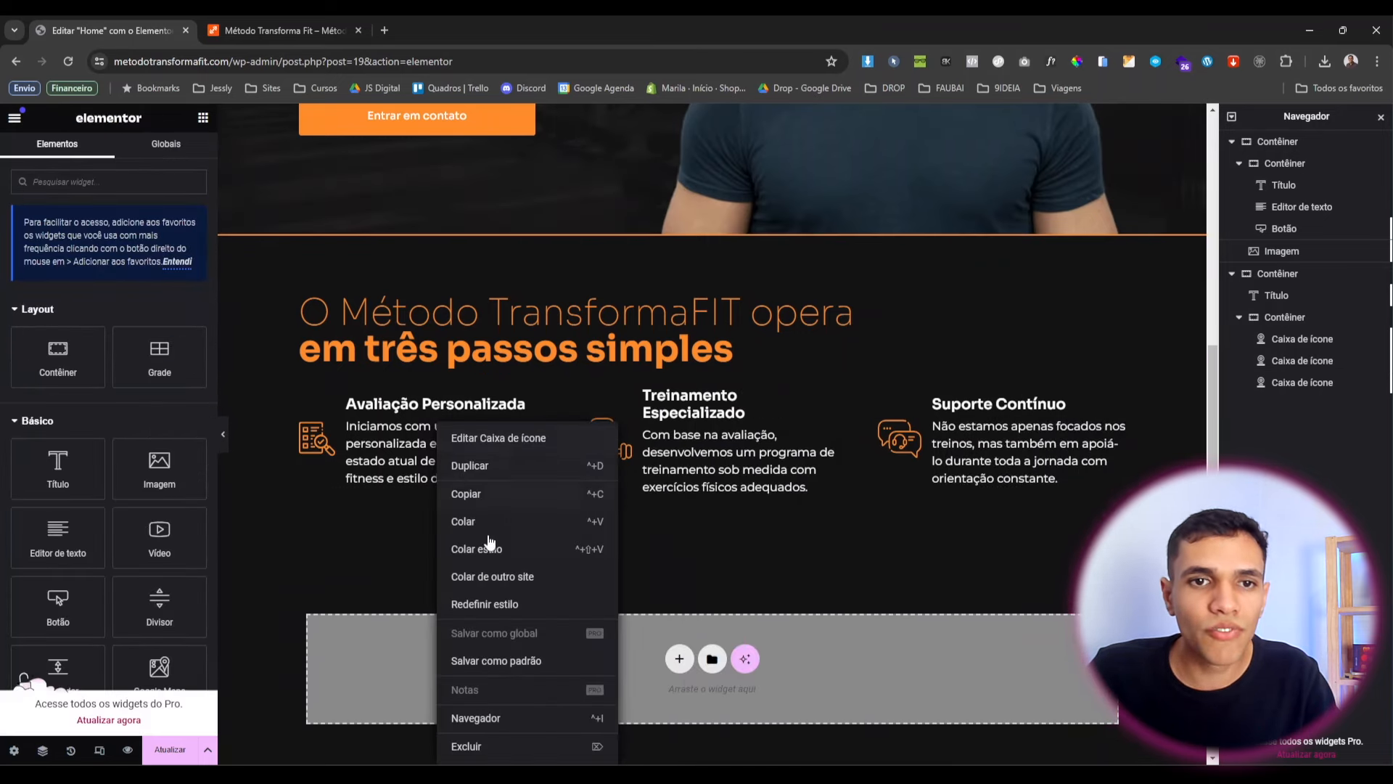
left_click(494, 548)
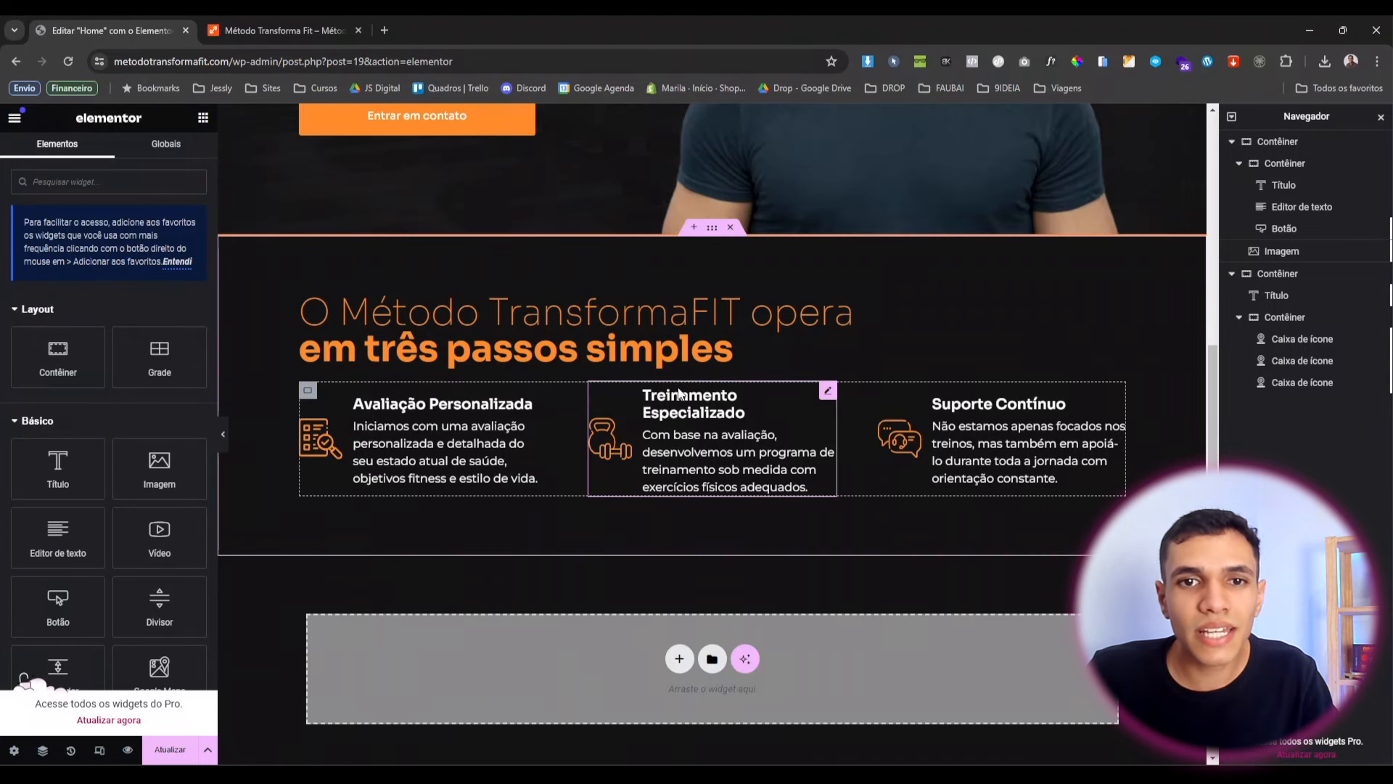
Add a <br> line break to the Avaliação Personalizada and Suporte Contínuo titles, then preview.
left_click(539, 401)
left_click(39, 153)
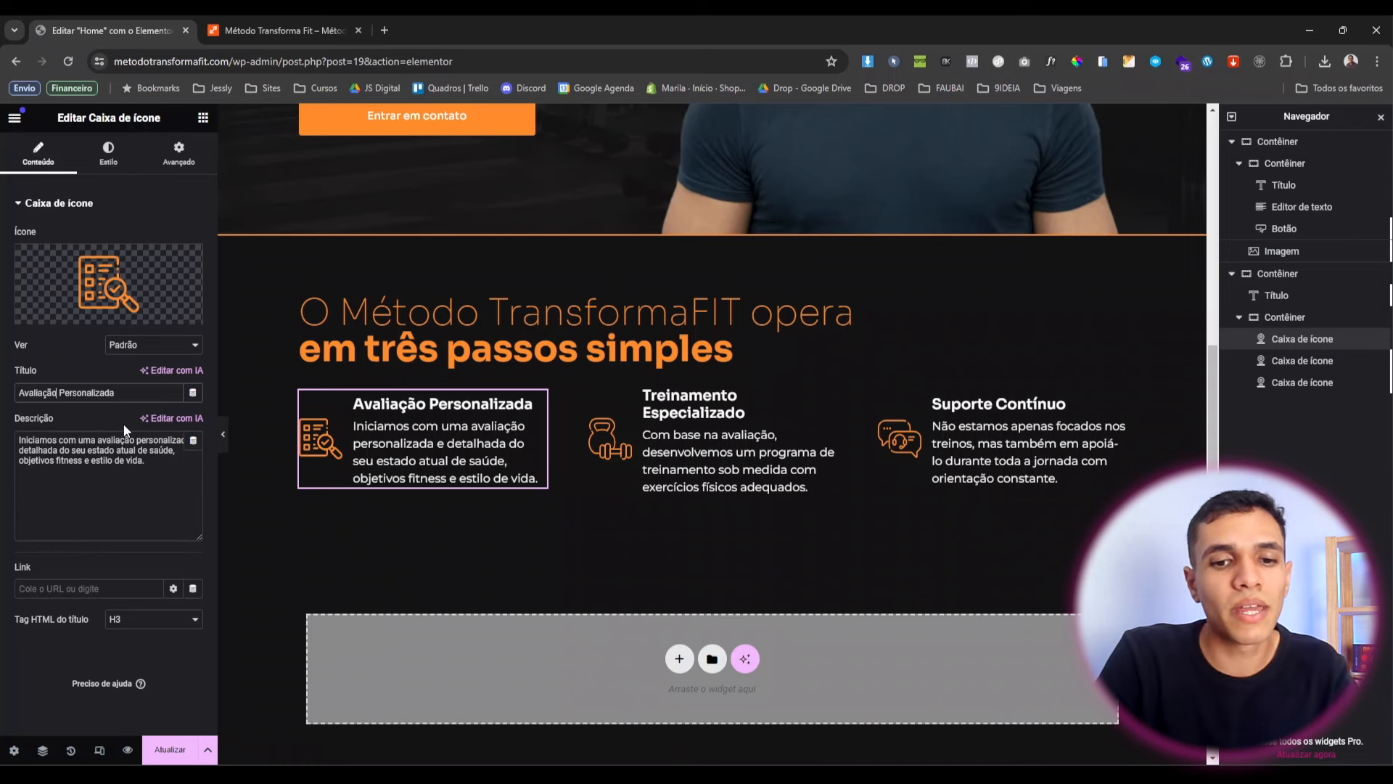
type("<>")
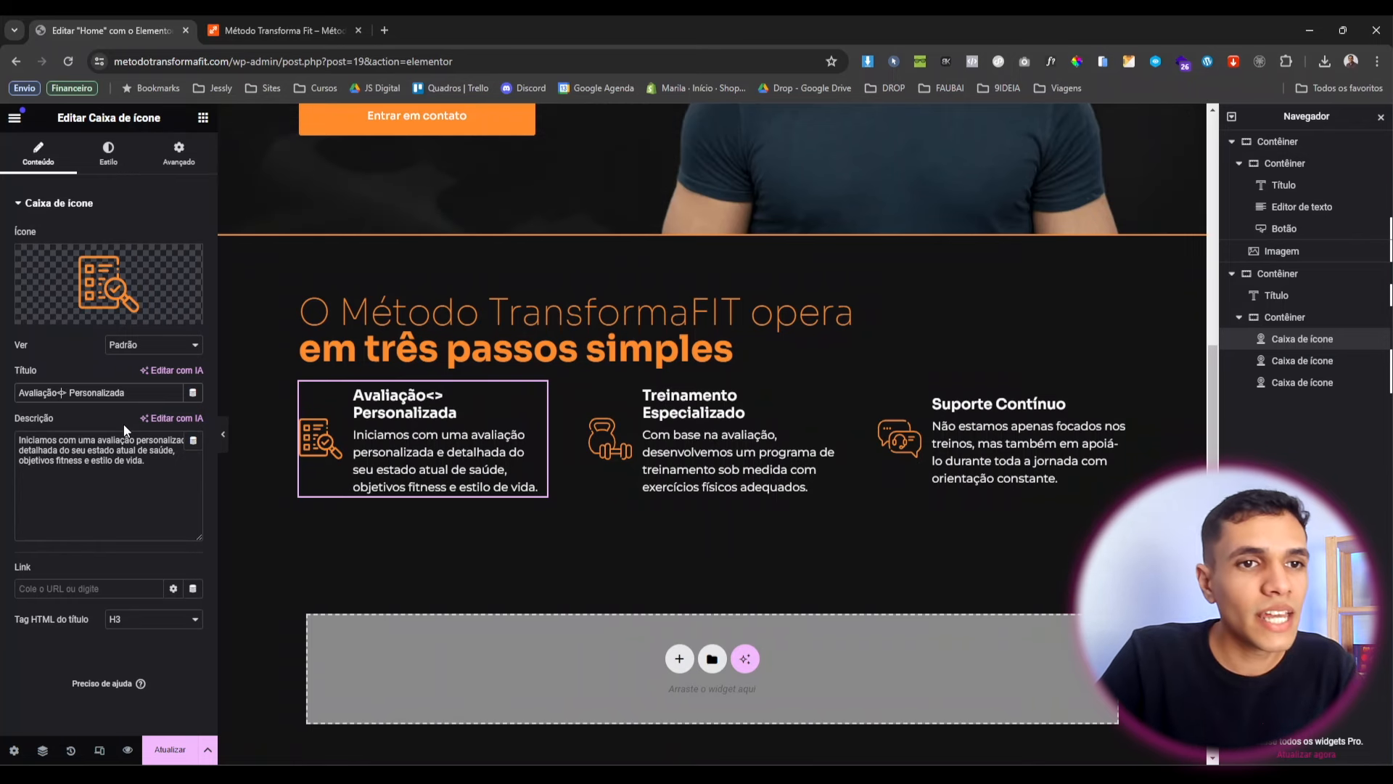
type("br")
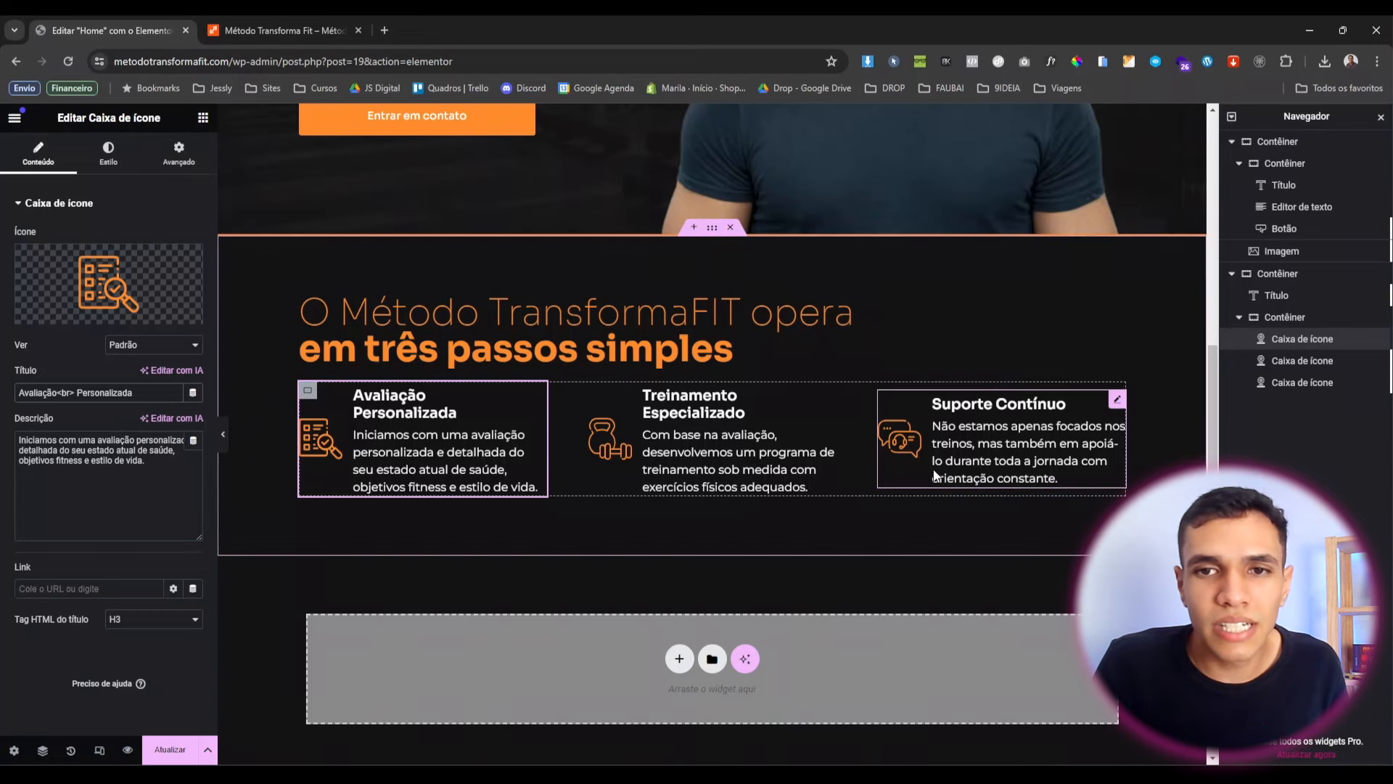
left_click(980, 450)
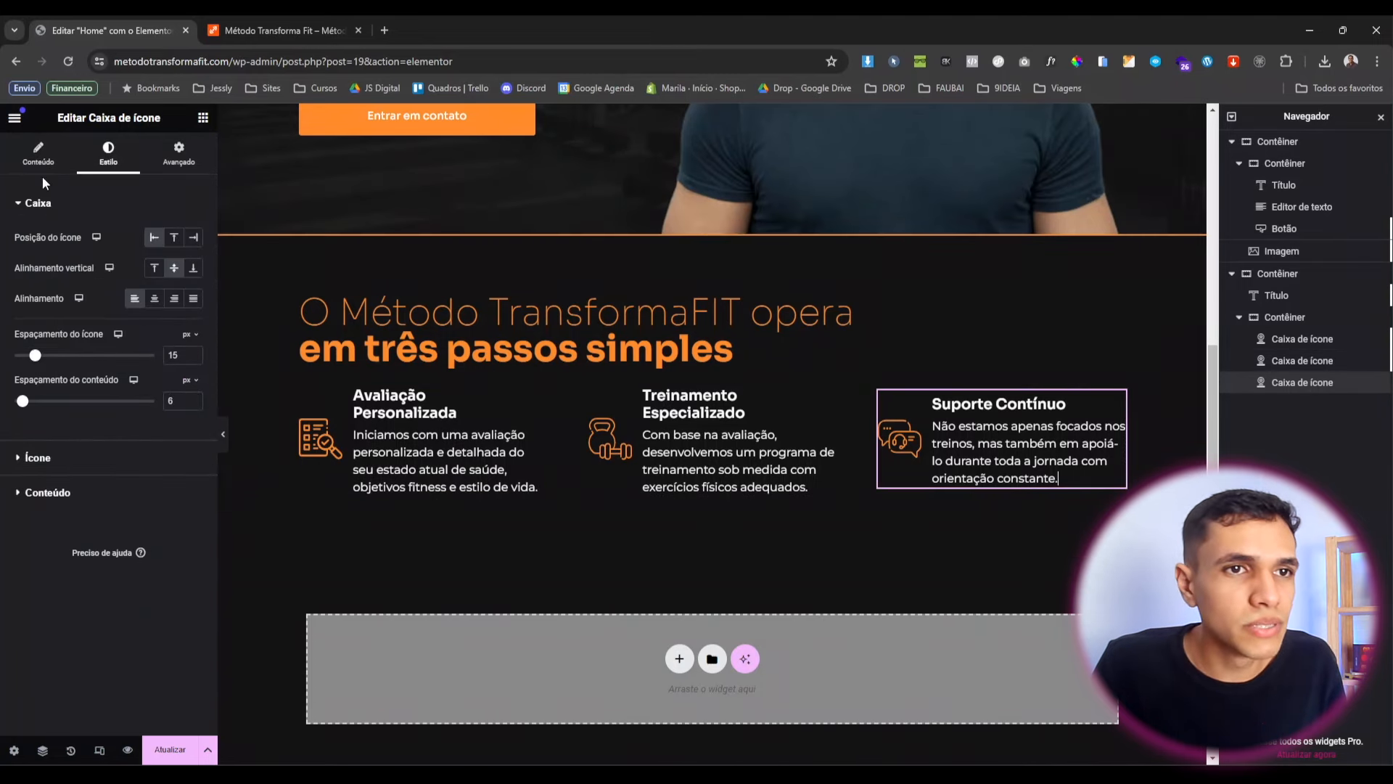
left_click(38, 154)
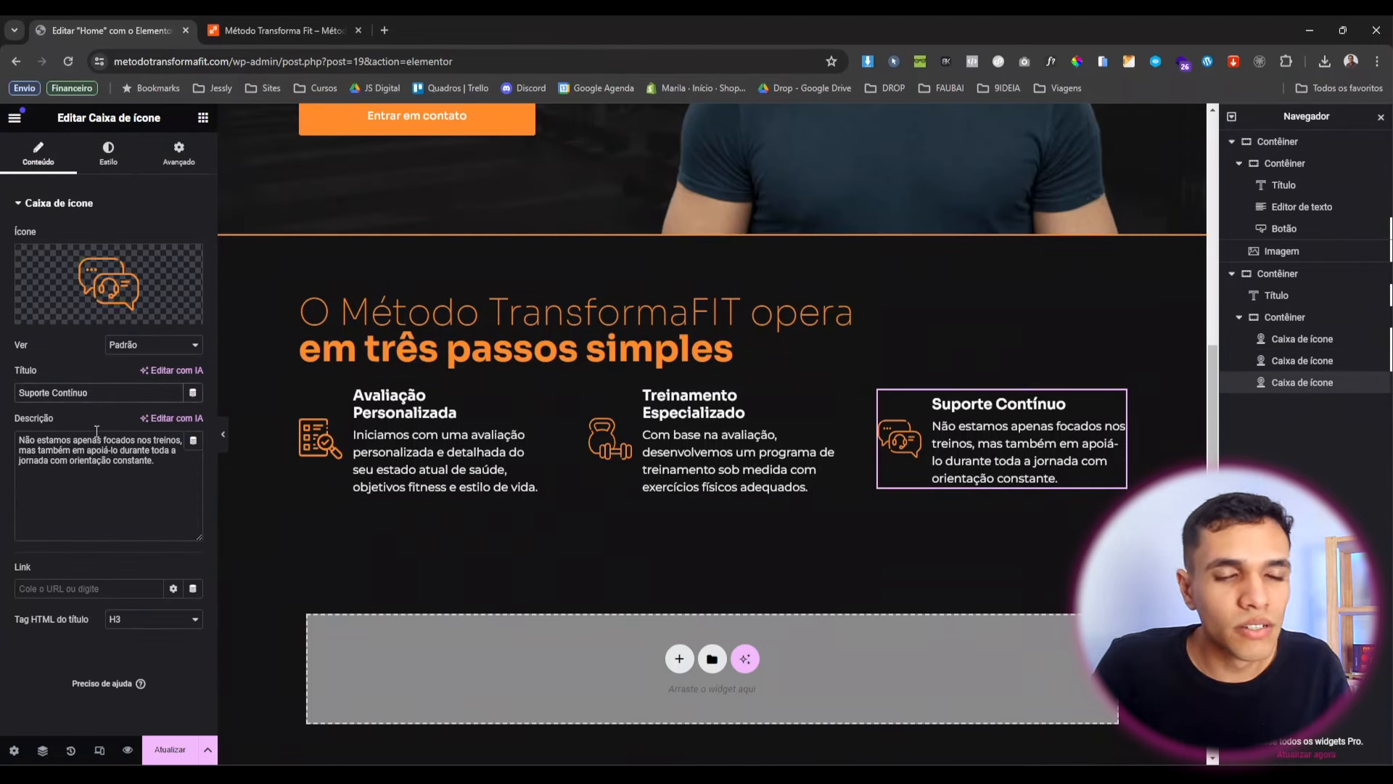
type("<>")
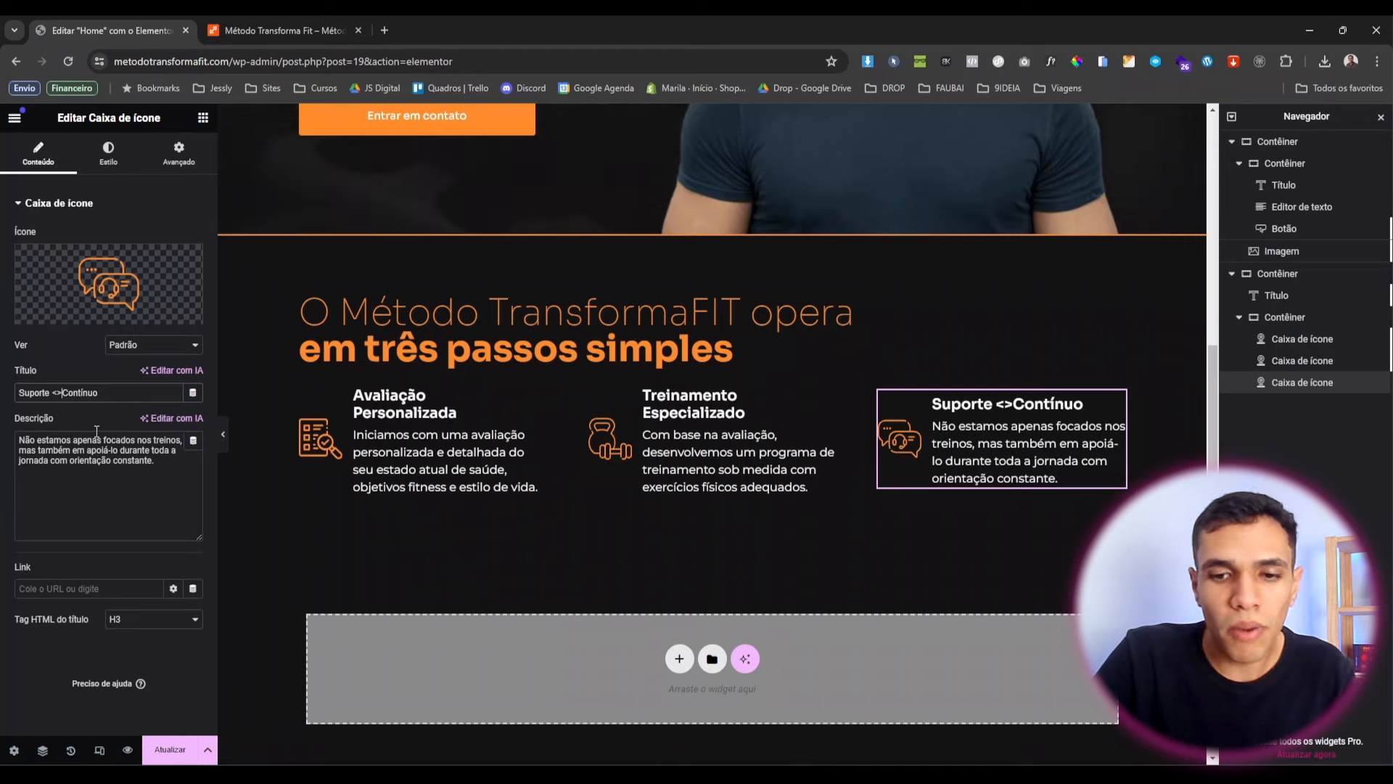
type("br")
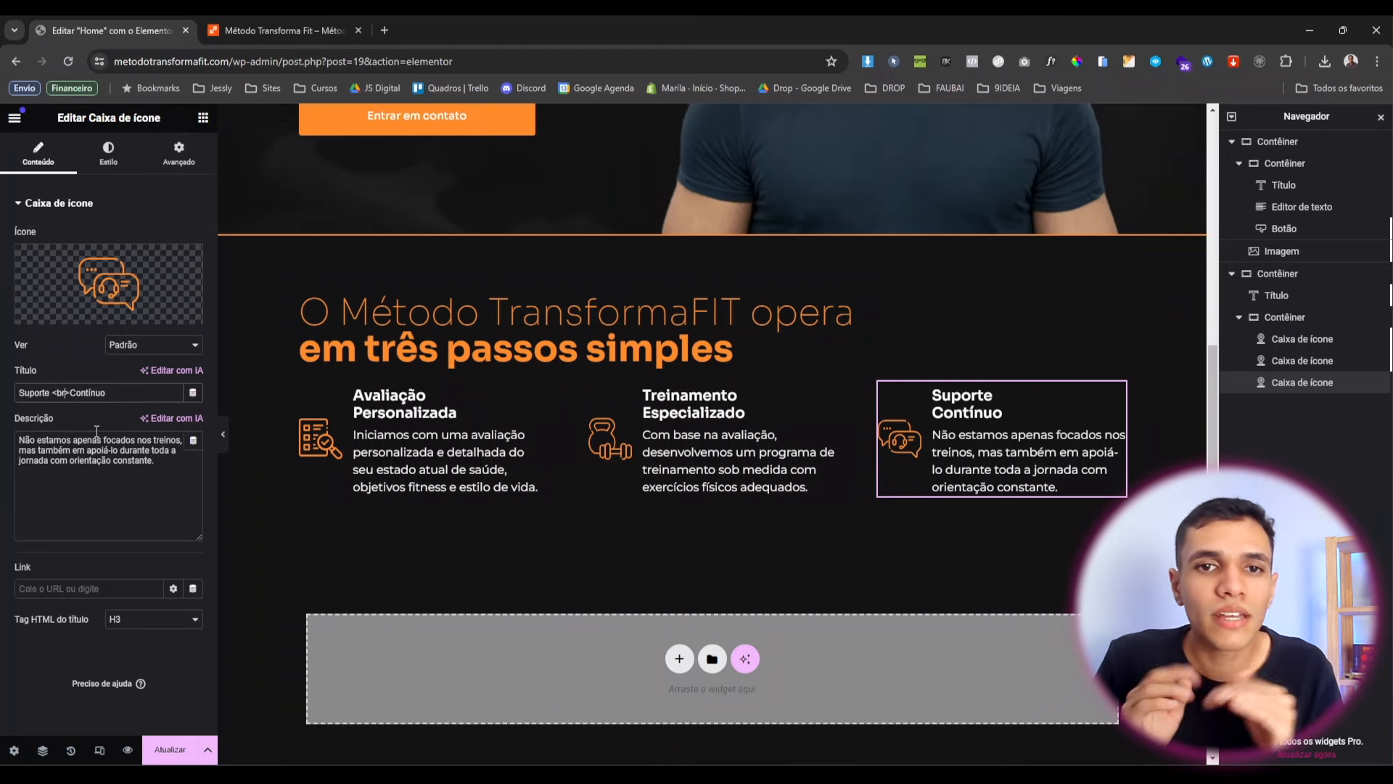
left_click(223, 437)
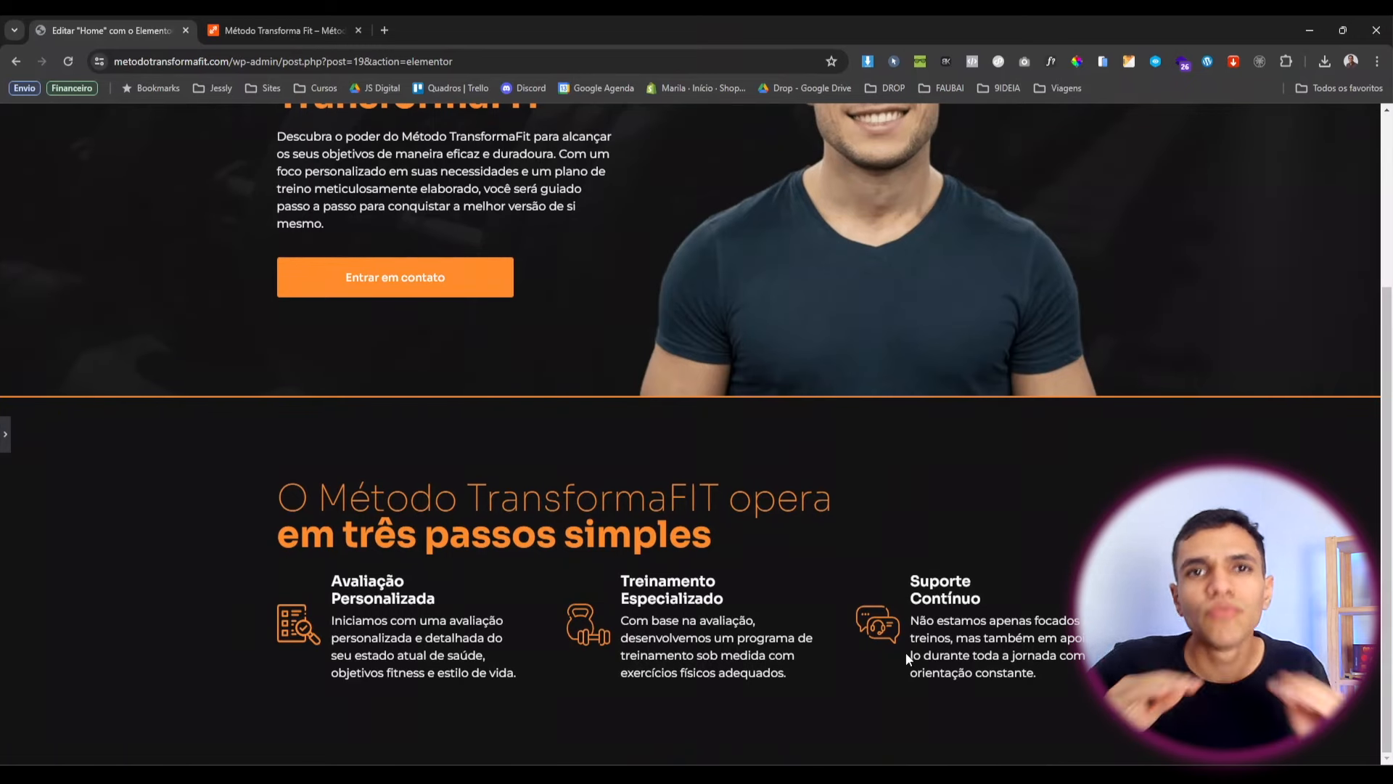
Unlink the icon container's margin and set its top margin to 30 px.
left_click(4, 435)
left_click(297, 459)
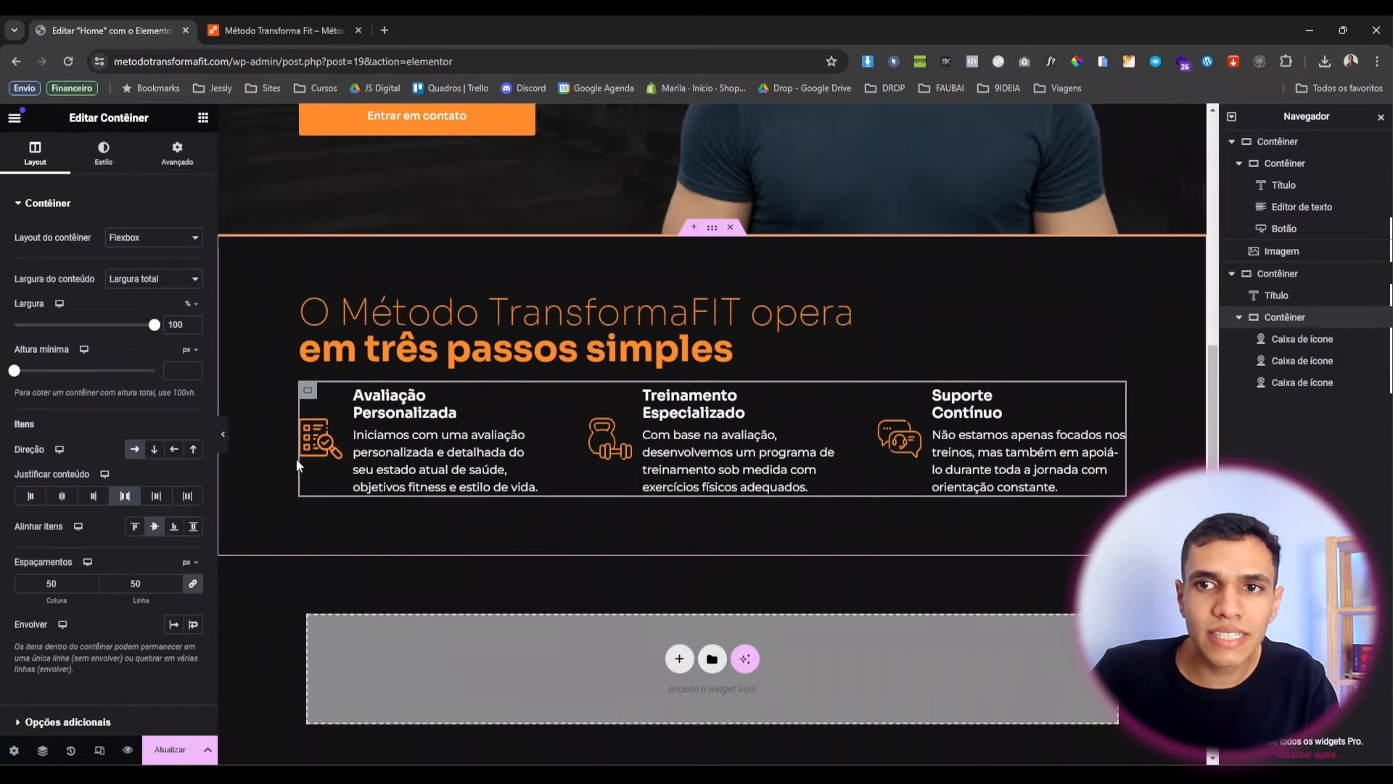
left_click(177, 154)
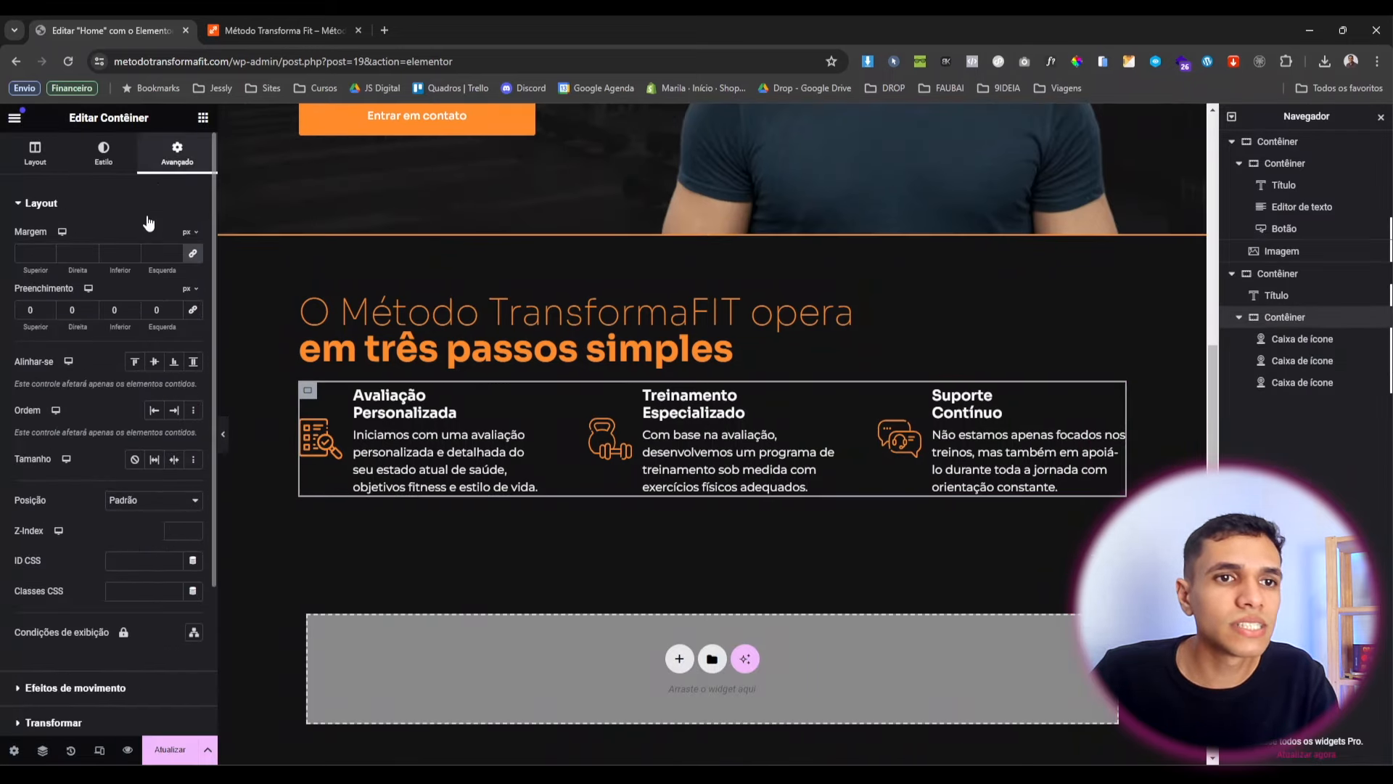
left_click(196, 258)
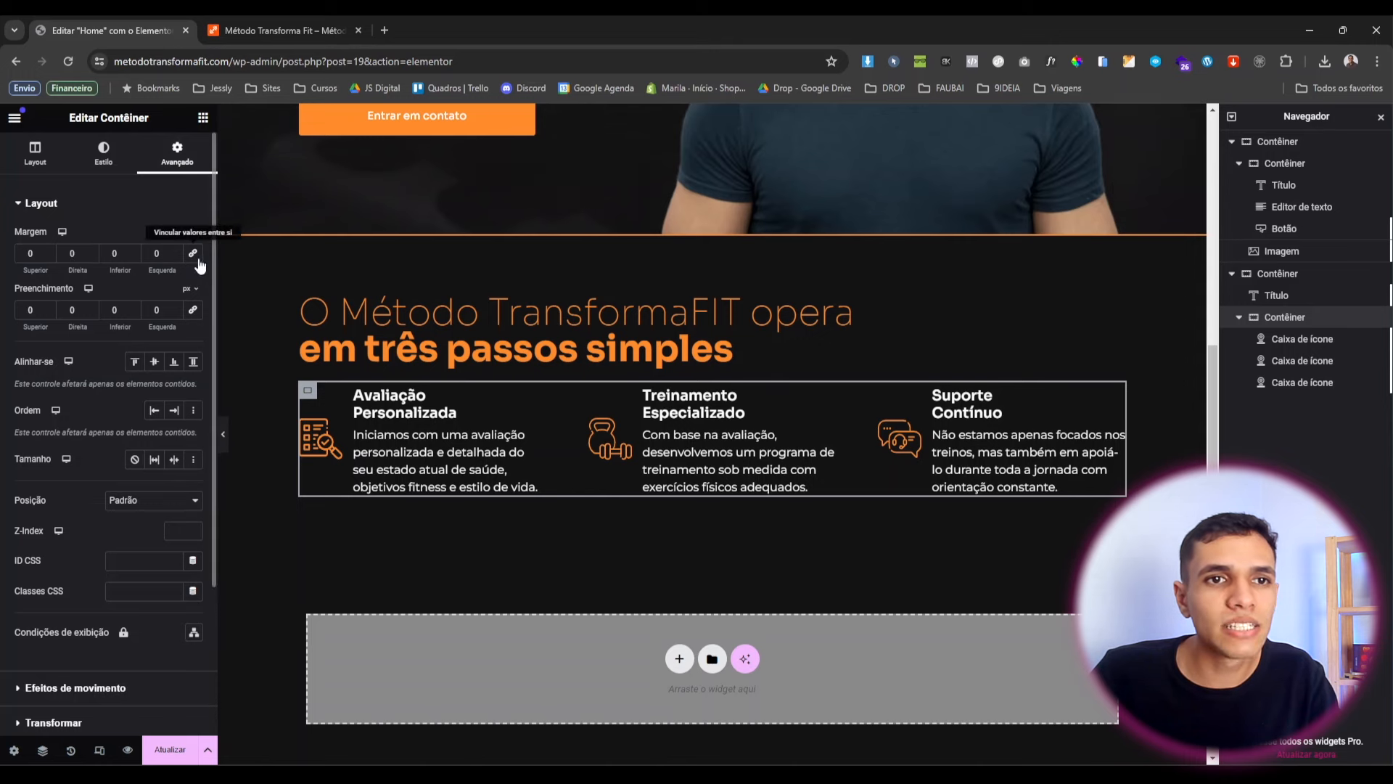
left_click(25, 252)
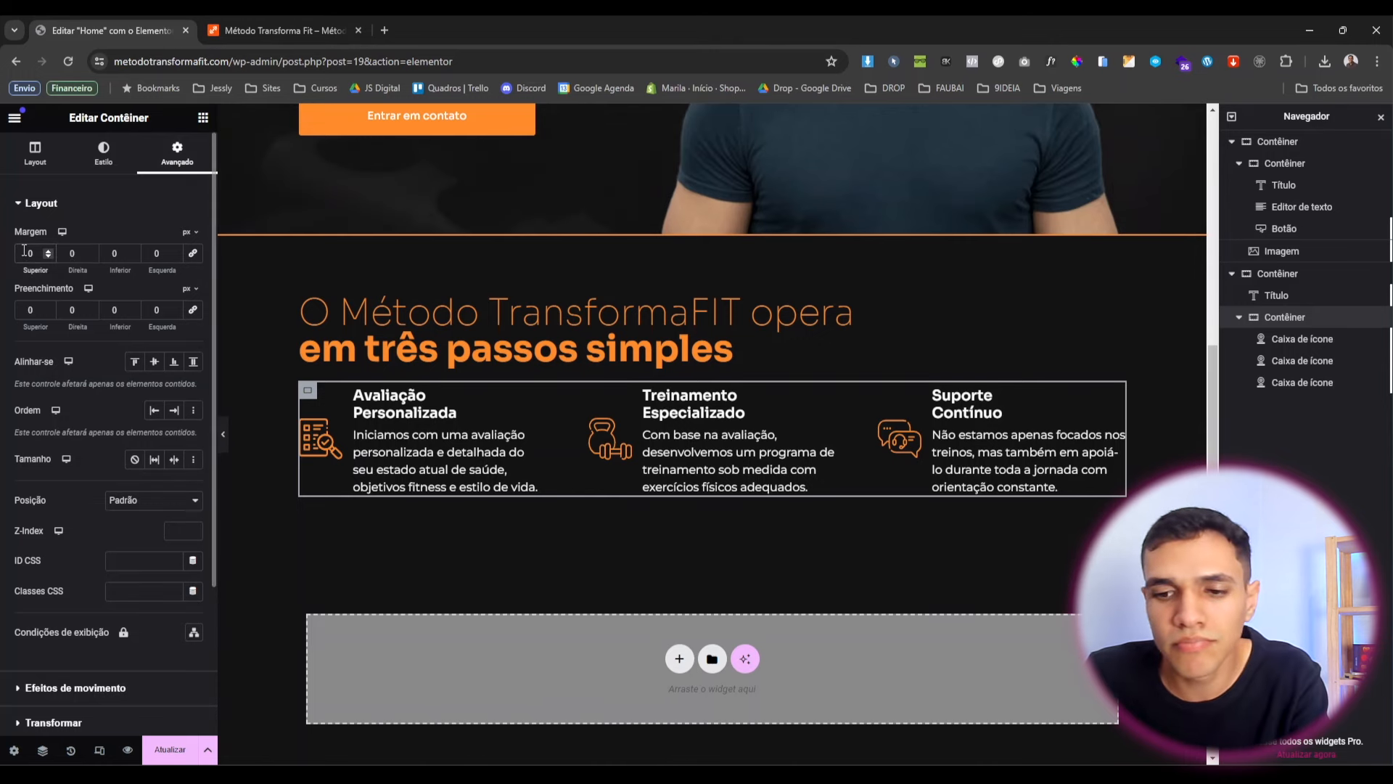
type("3")
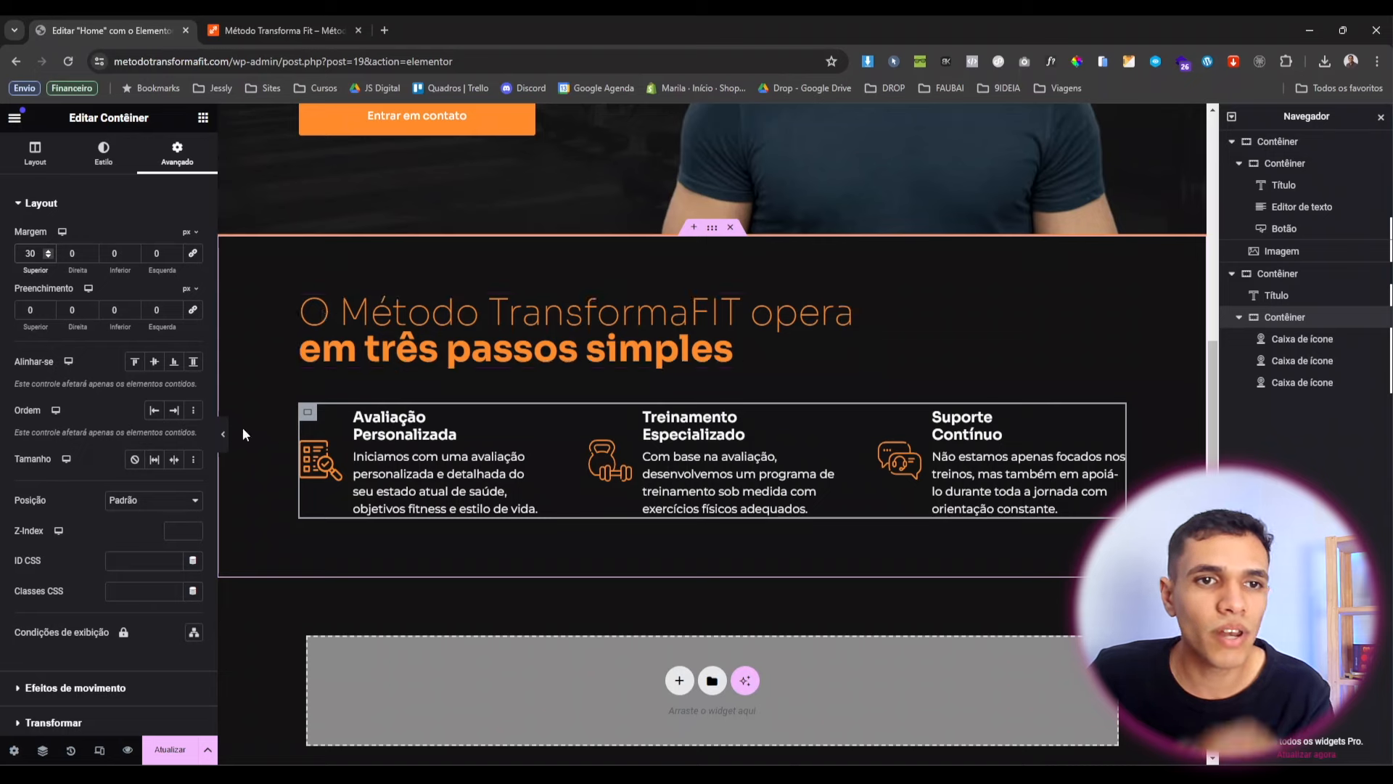
Preview the page to check the new spacing, then return to the editor.
left_click(224, 434)
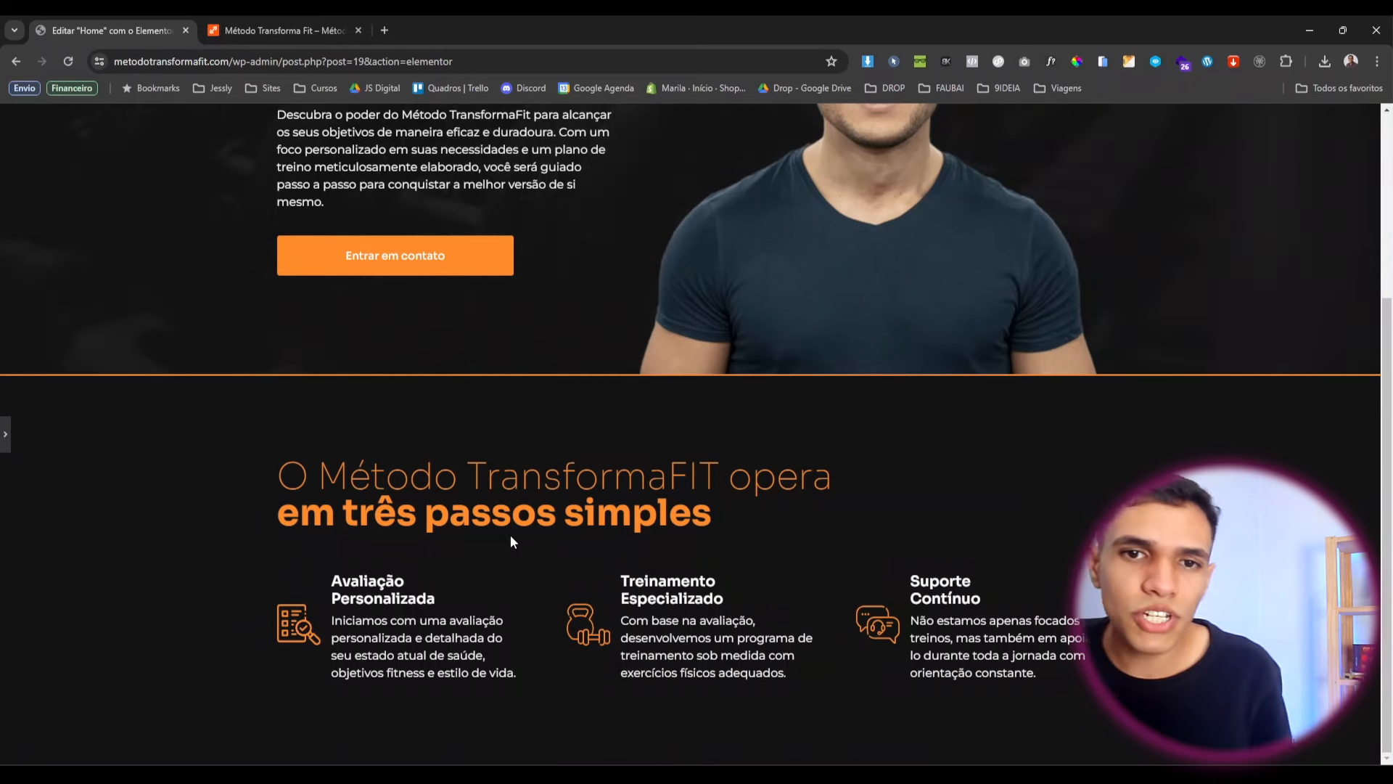
scroll(512, 540, "up", 3)
scroll(512, 540, "down", 3)
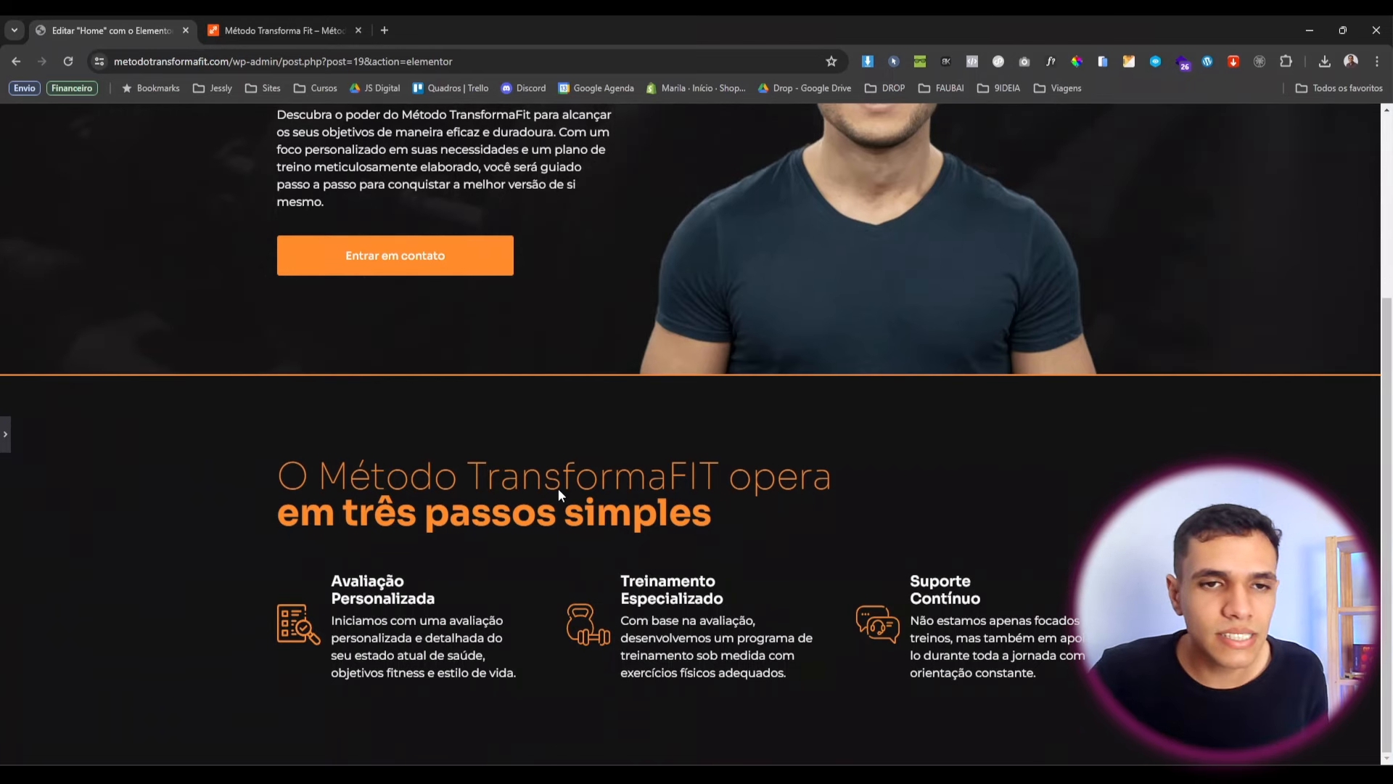
key("ctrl+p")
scroll(447, 427, "down", 3)
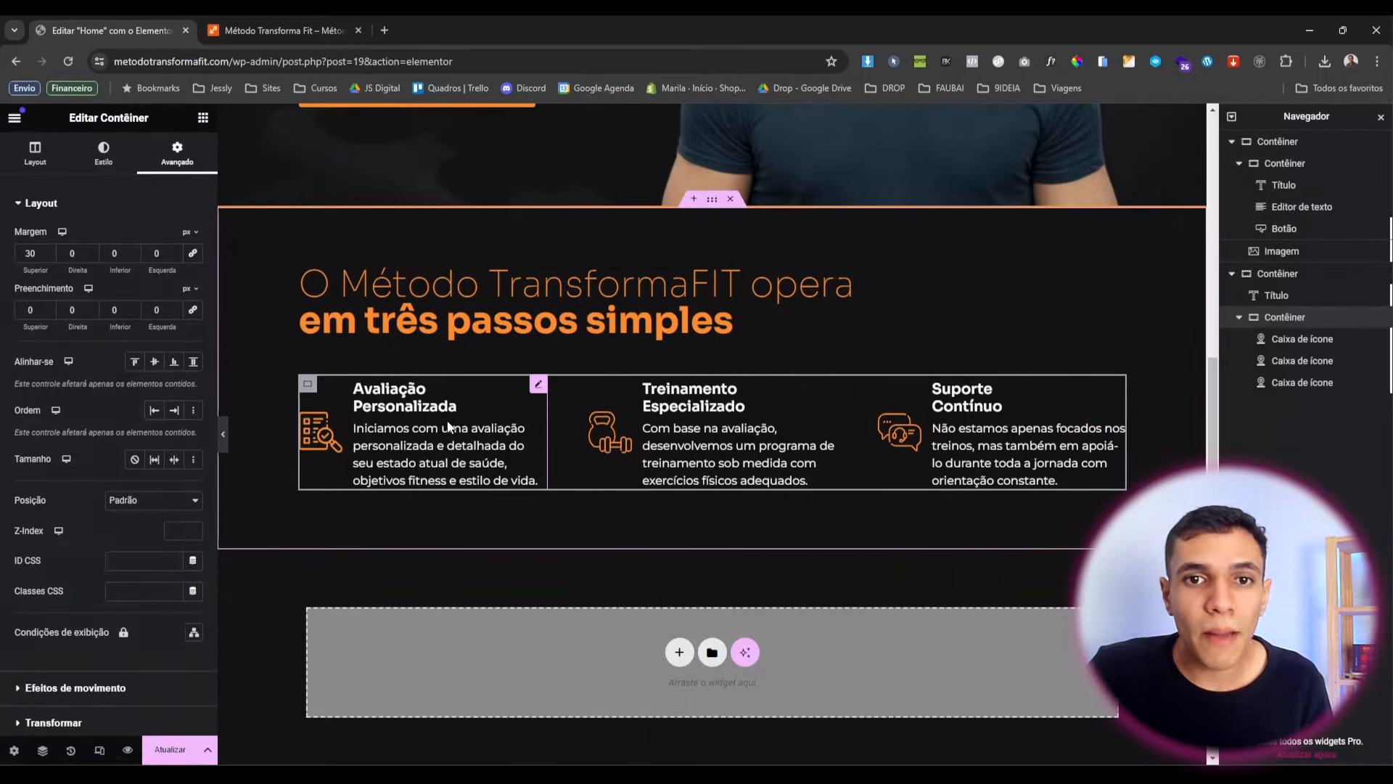
scroll(448, 428, "down", 1)
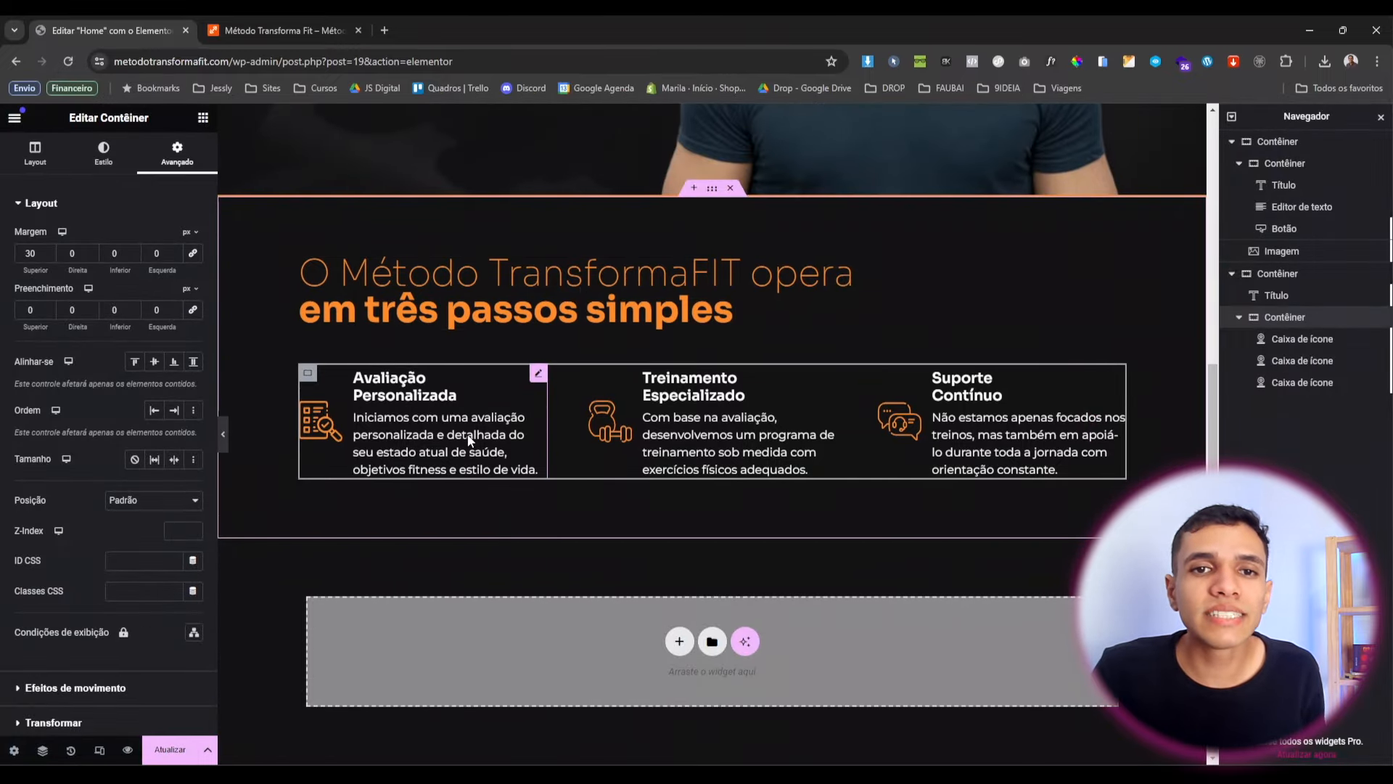
Duplicate the section heading and move the copy below the icon-box container.
right_click(636, 297)
left_click(665, 338)
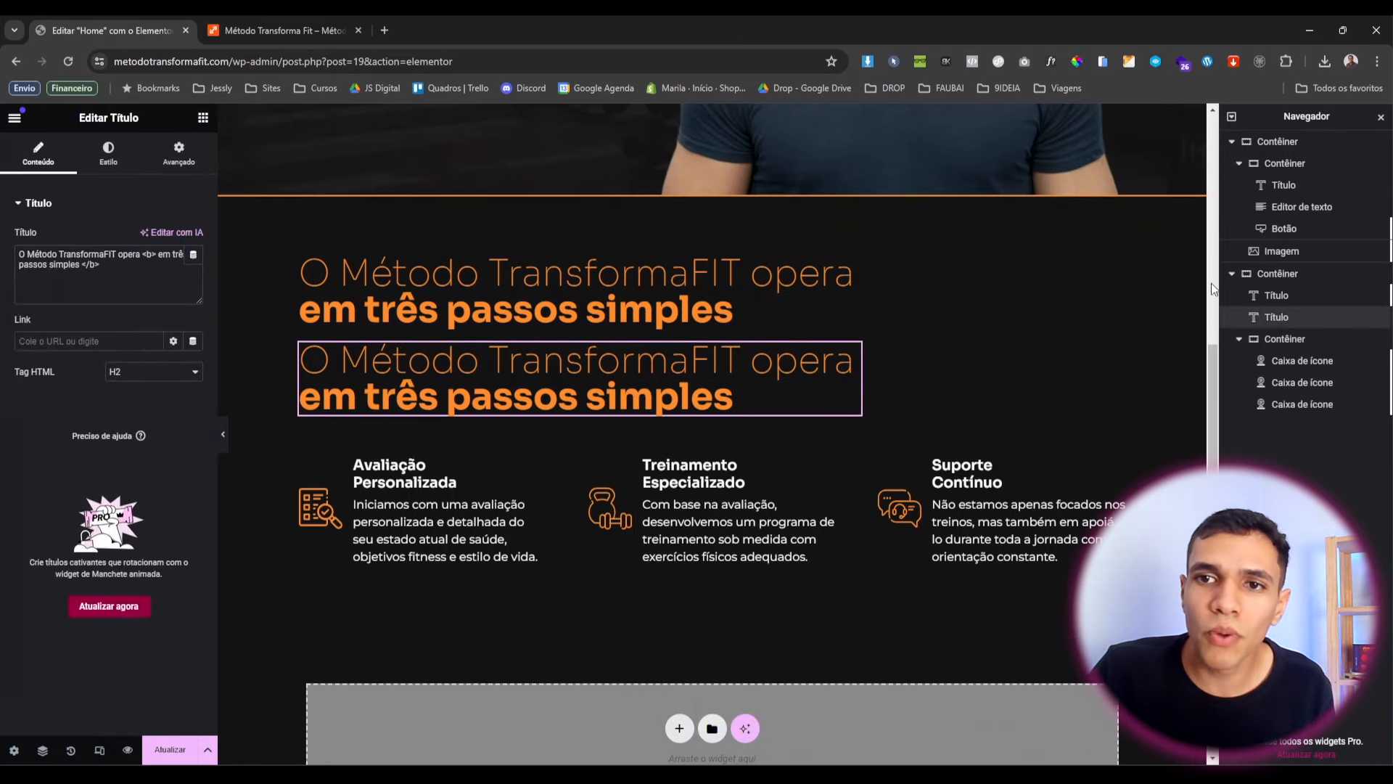
left_click(1238, 341)
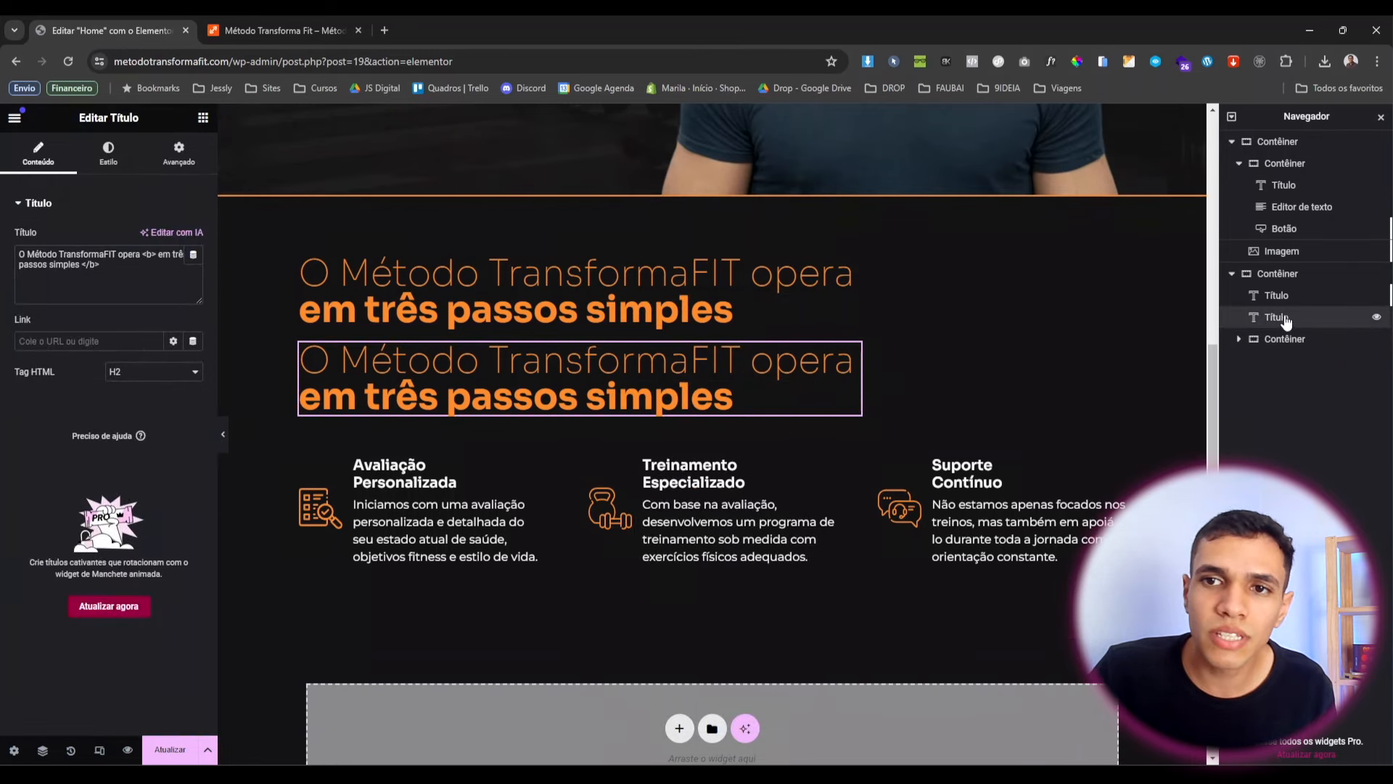
left_click_drag(1272, 318, 1287, 351)
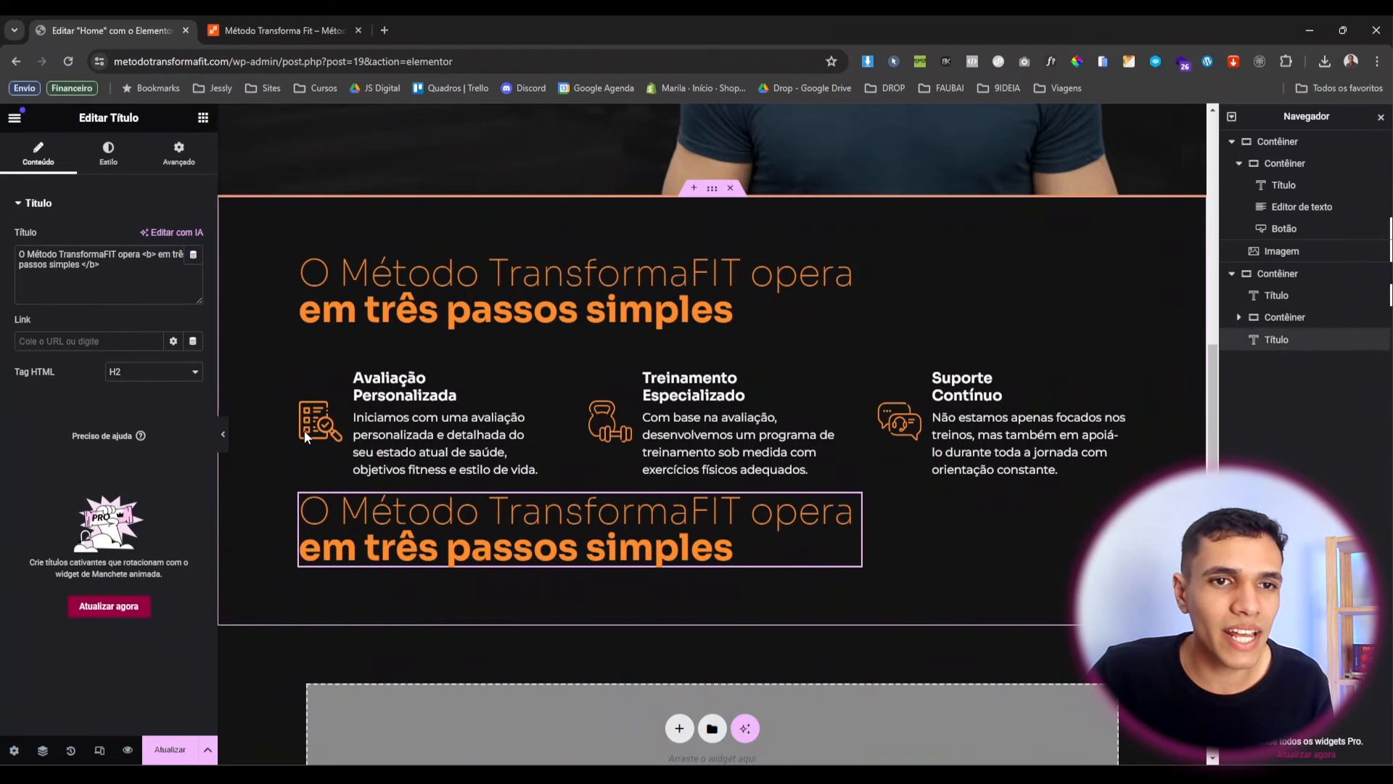
Give the icon-box container an 80 px bottom margin and preview the result.
left_click(308, 373)
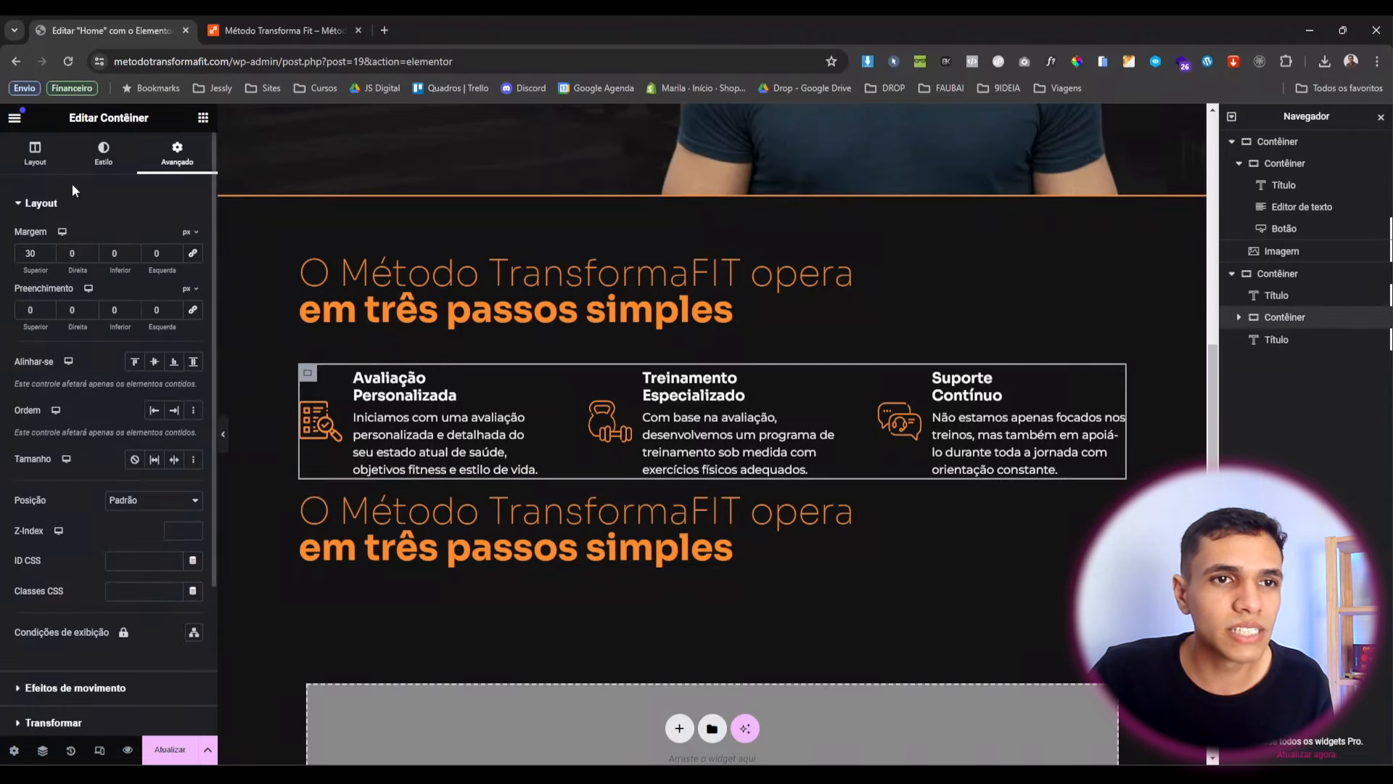
left_click(109, 253)
type("3")
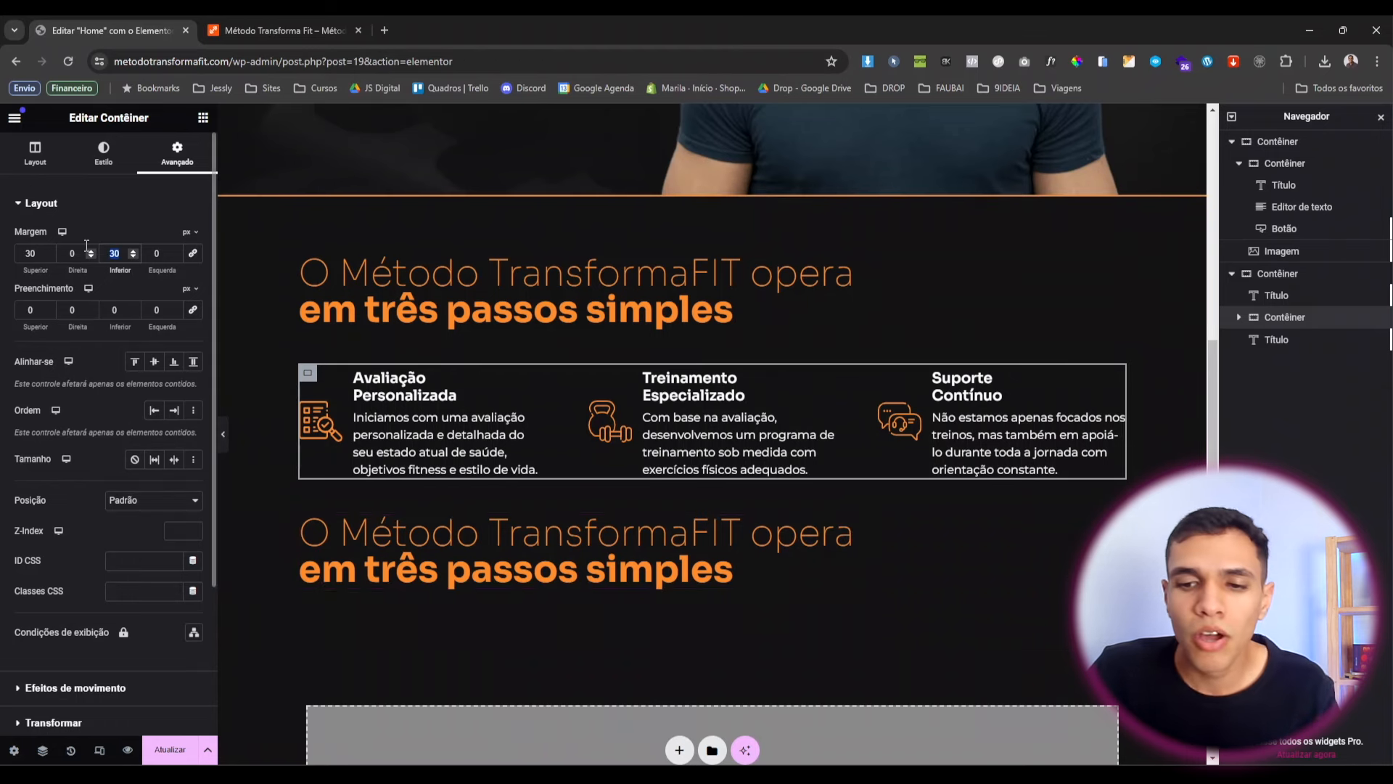
type("50")
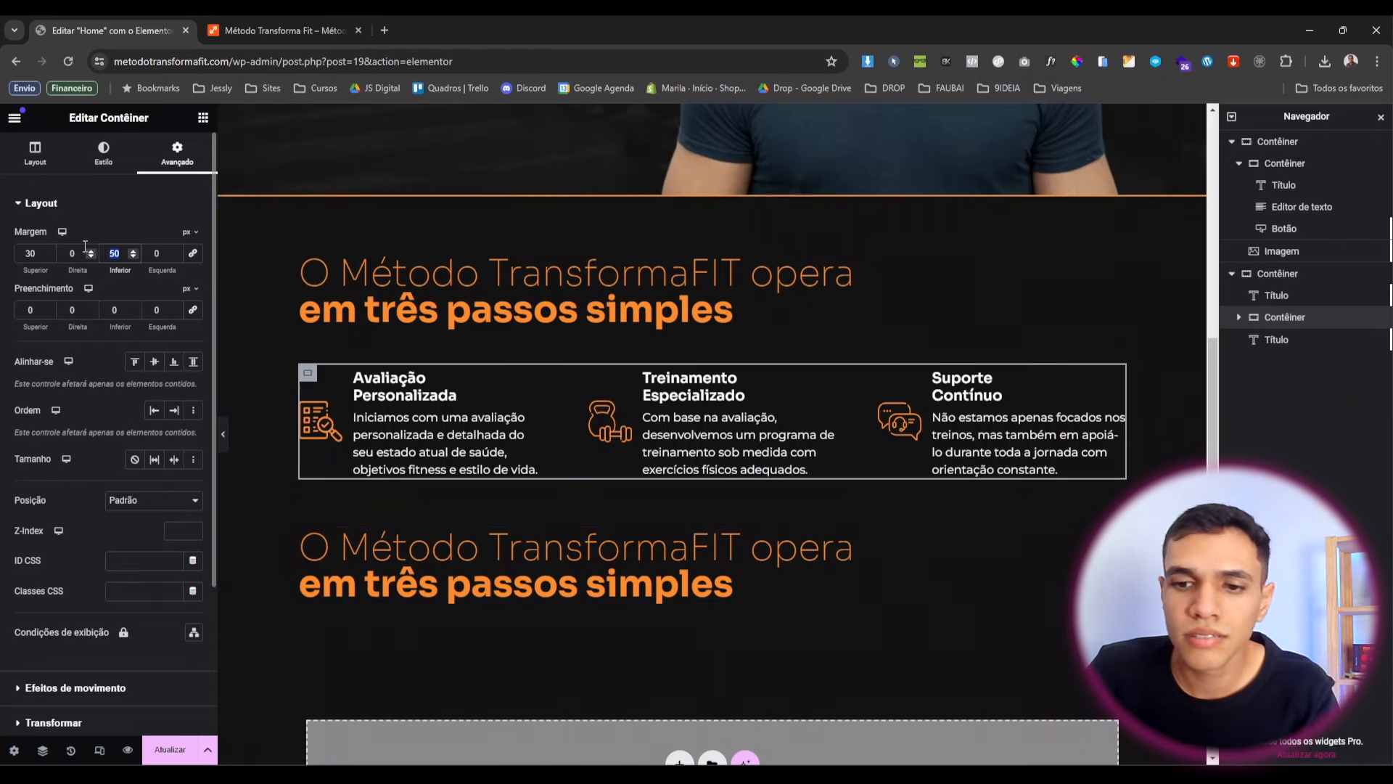
type("80")
left_click(223, 434)
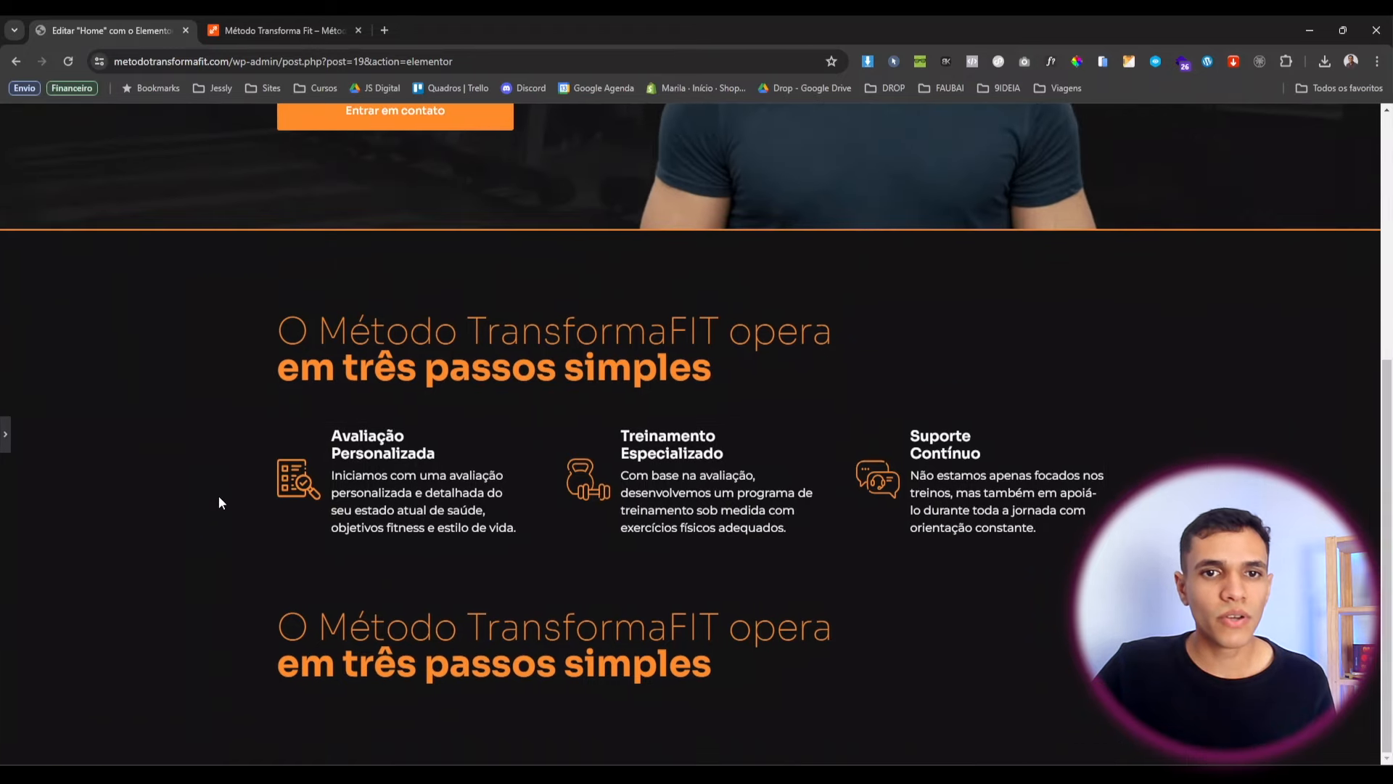
left_click(6, 434)
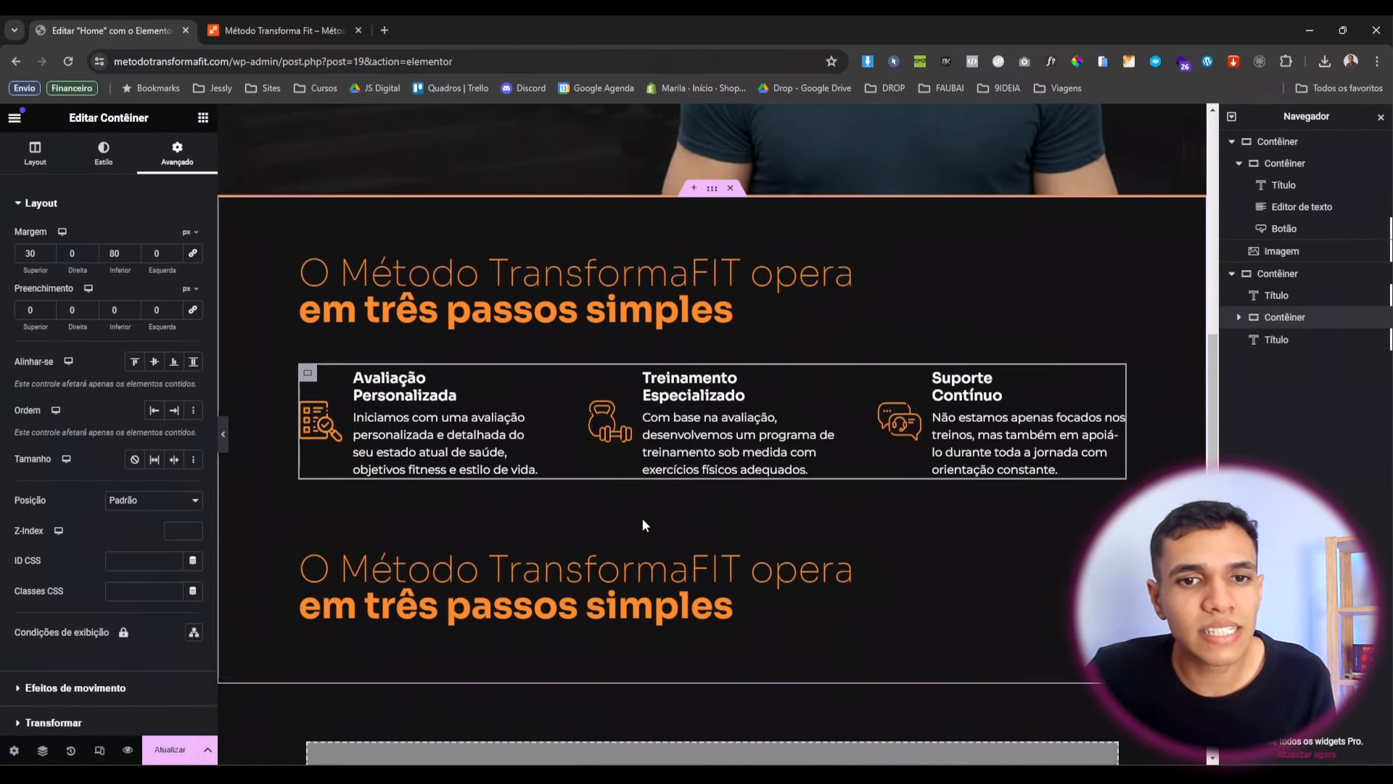
Add a new single-column empty container below the repeated heading.
scroll(642, 537, "down", 2)
left_click(690, 648)
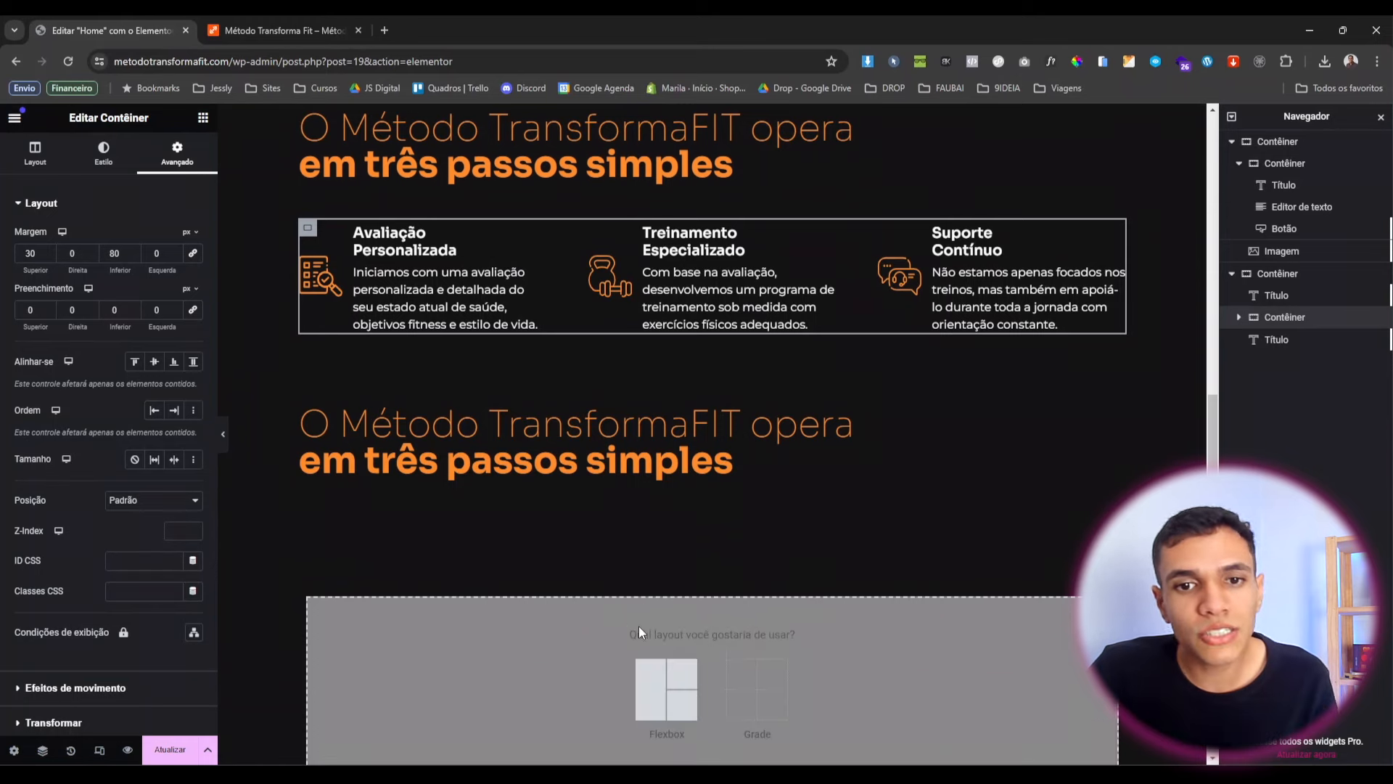
scroll(654, 627, "down", 1)
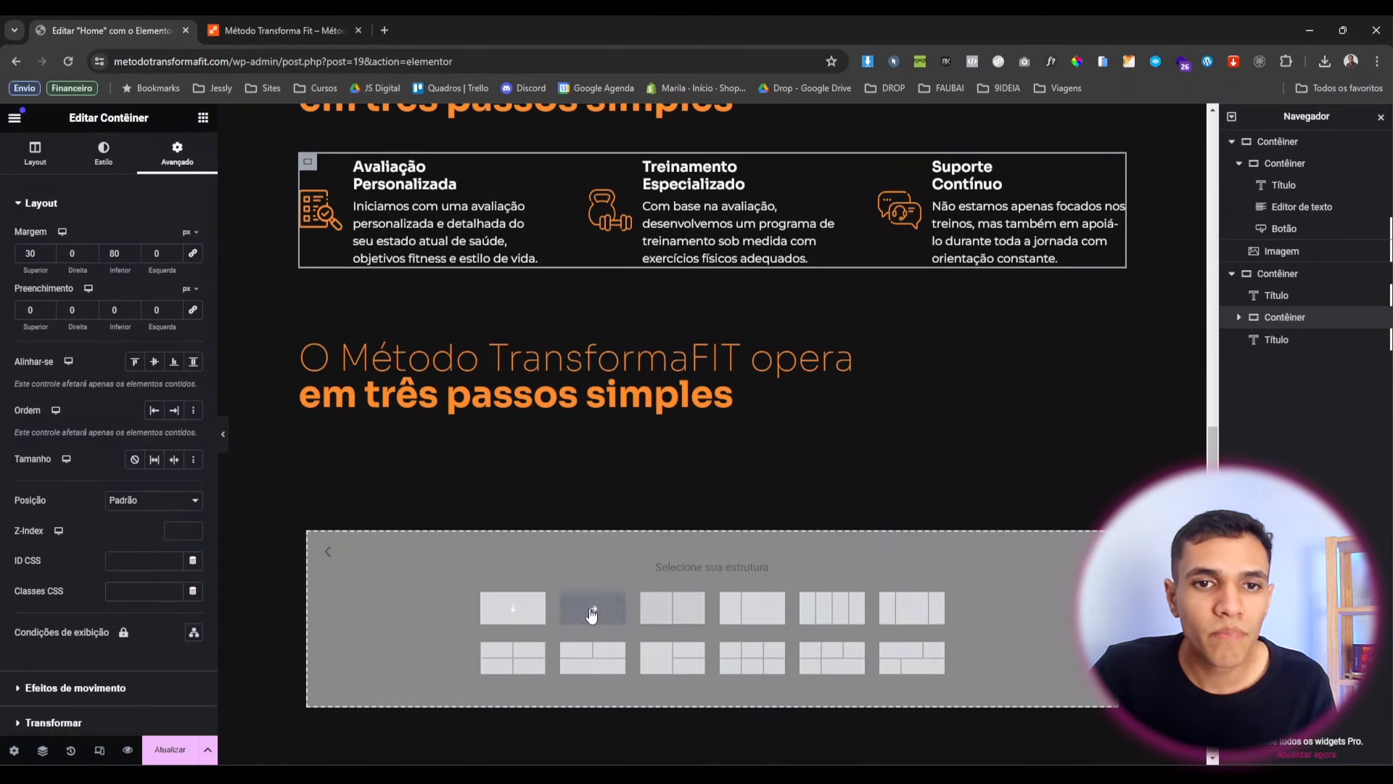
left_click(593, 607)
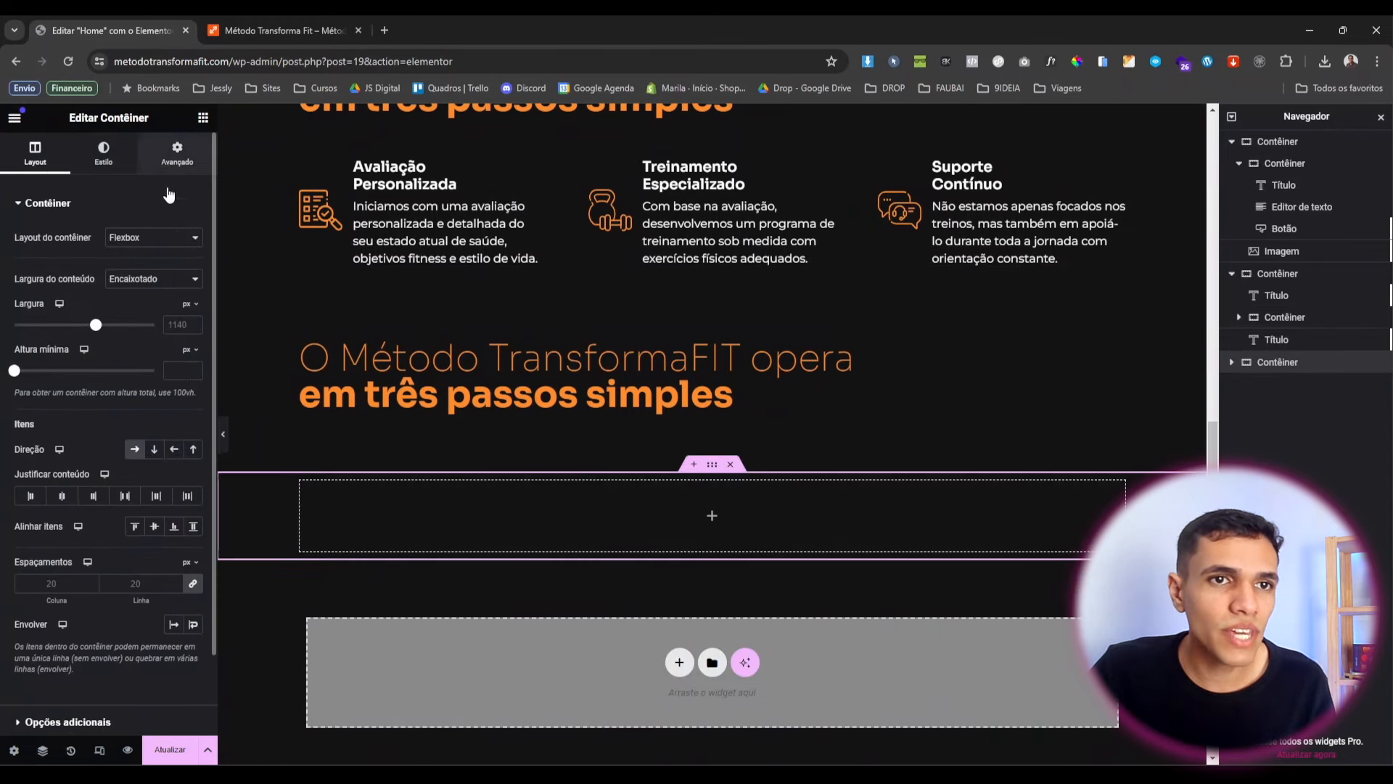
scroll(650, 476, "up", 2)
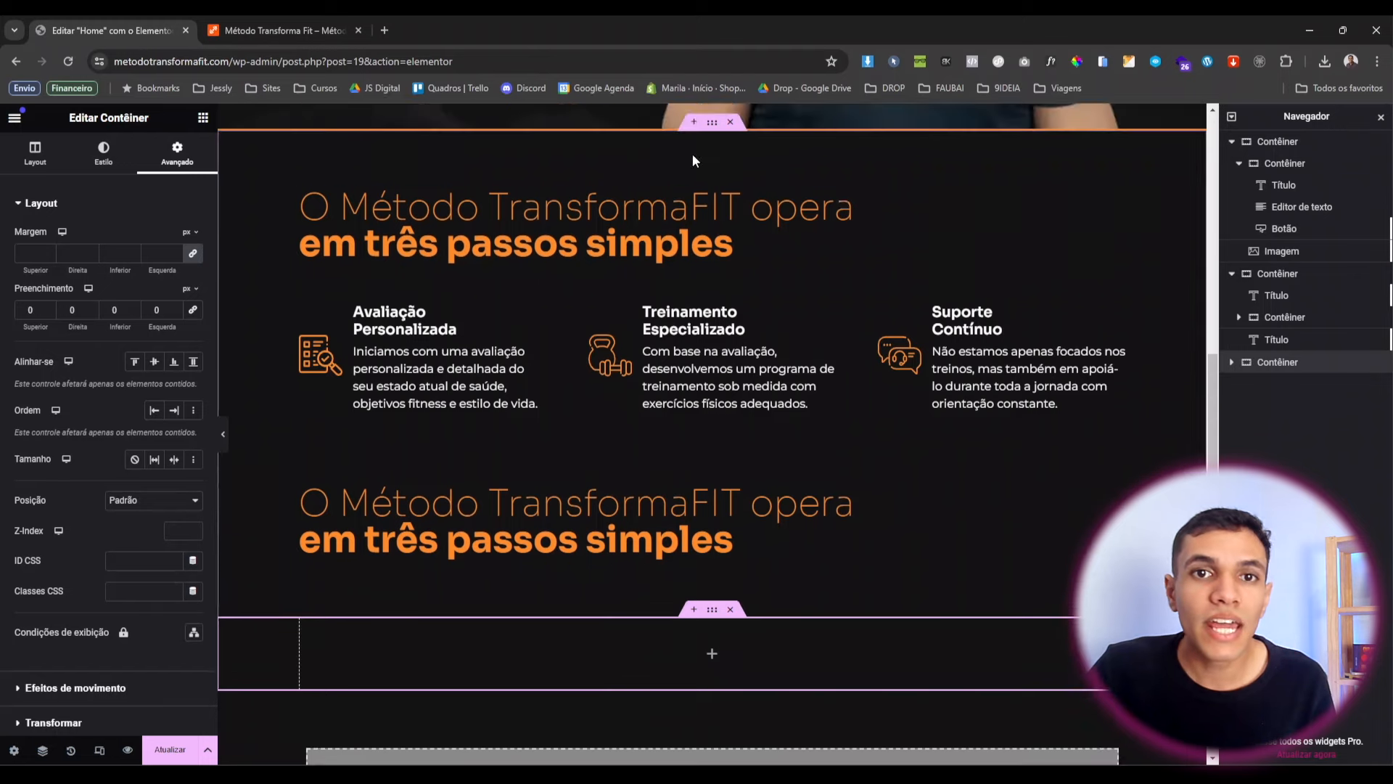
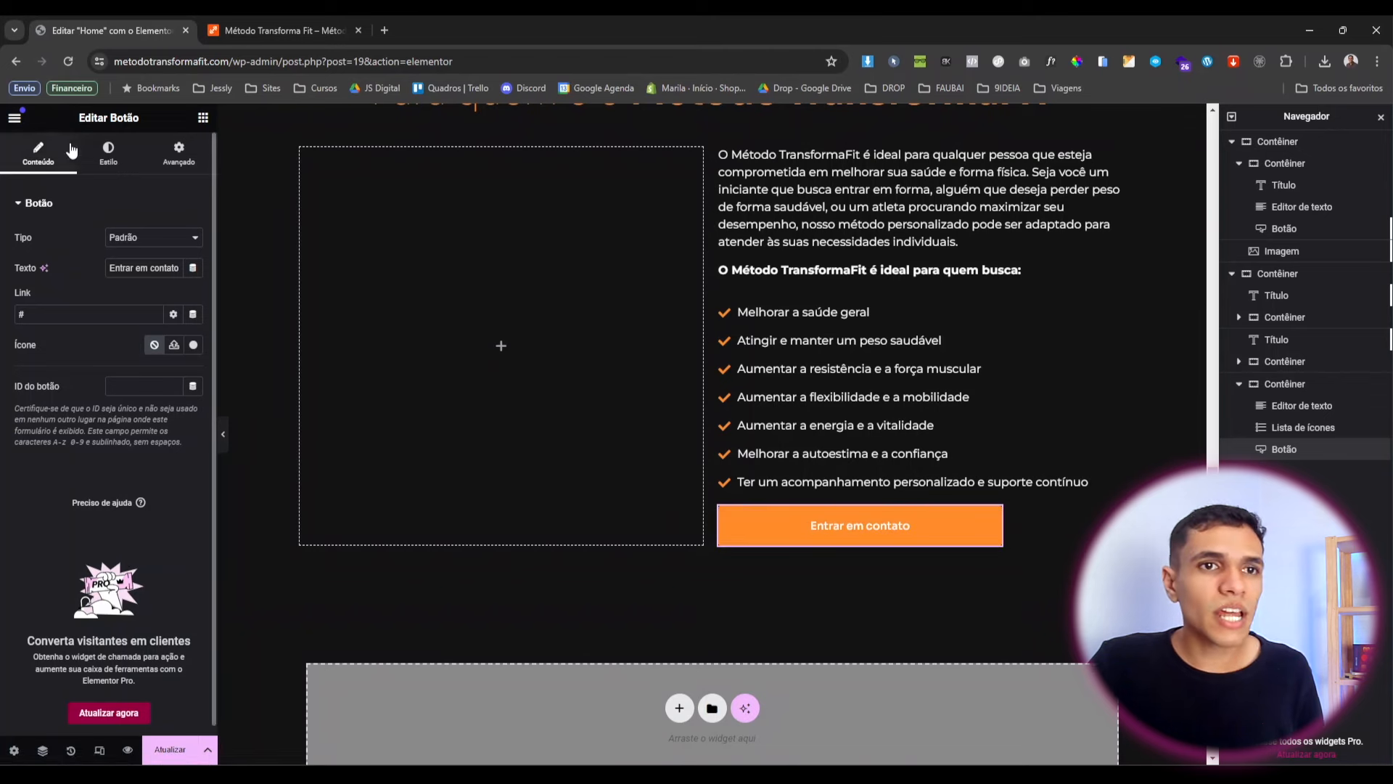
Make the Entrar em contato button 50% wide with a 10 px top margin.
left_click(182, 166)
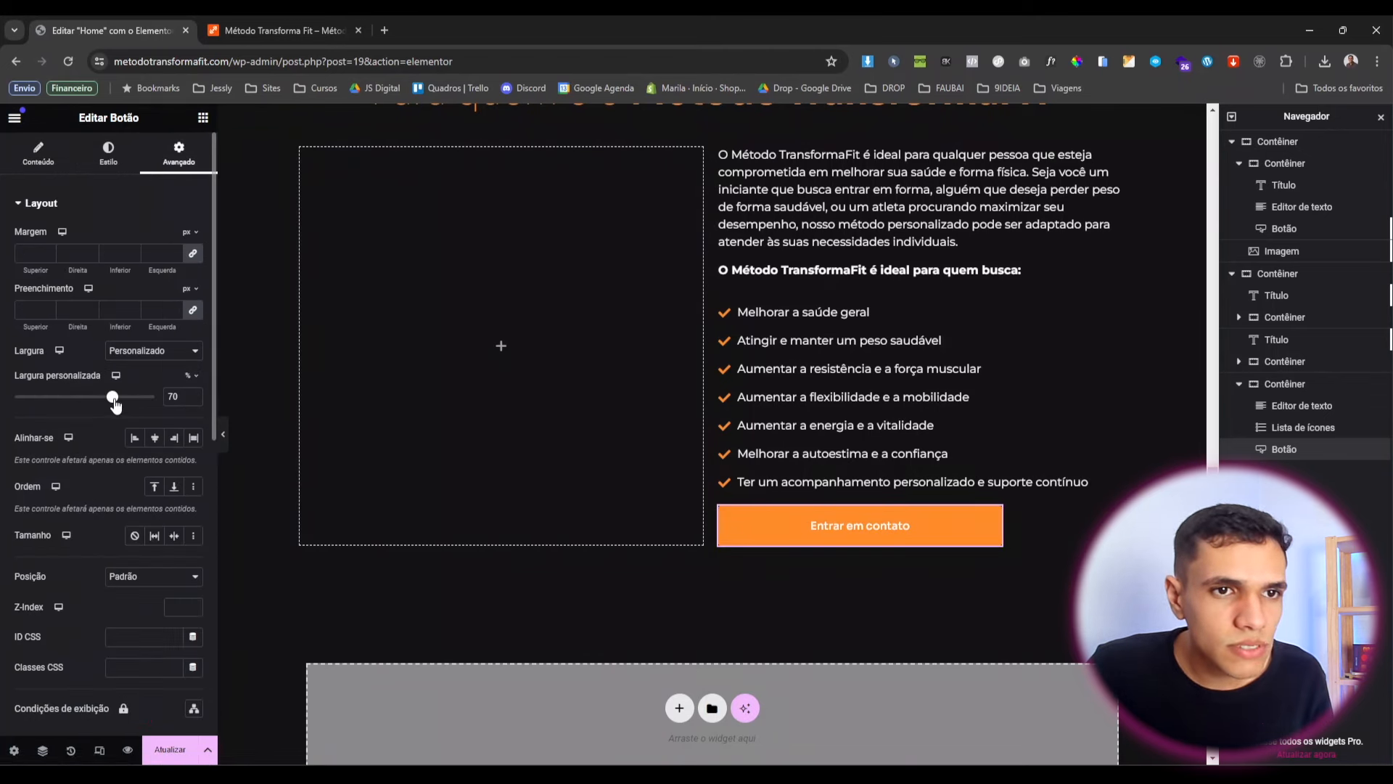
left_click_drag(115, 405, 85, 400)
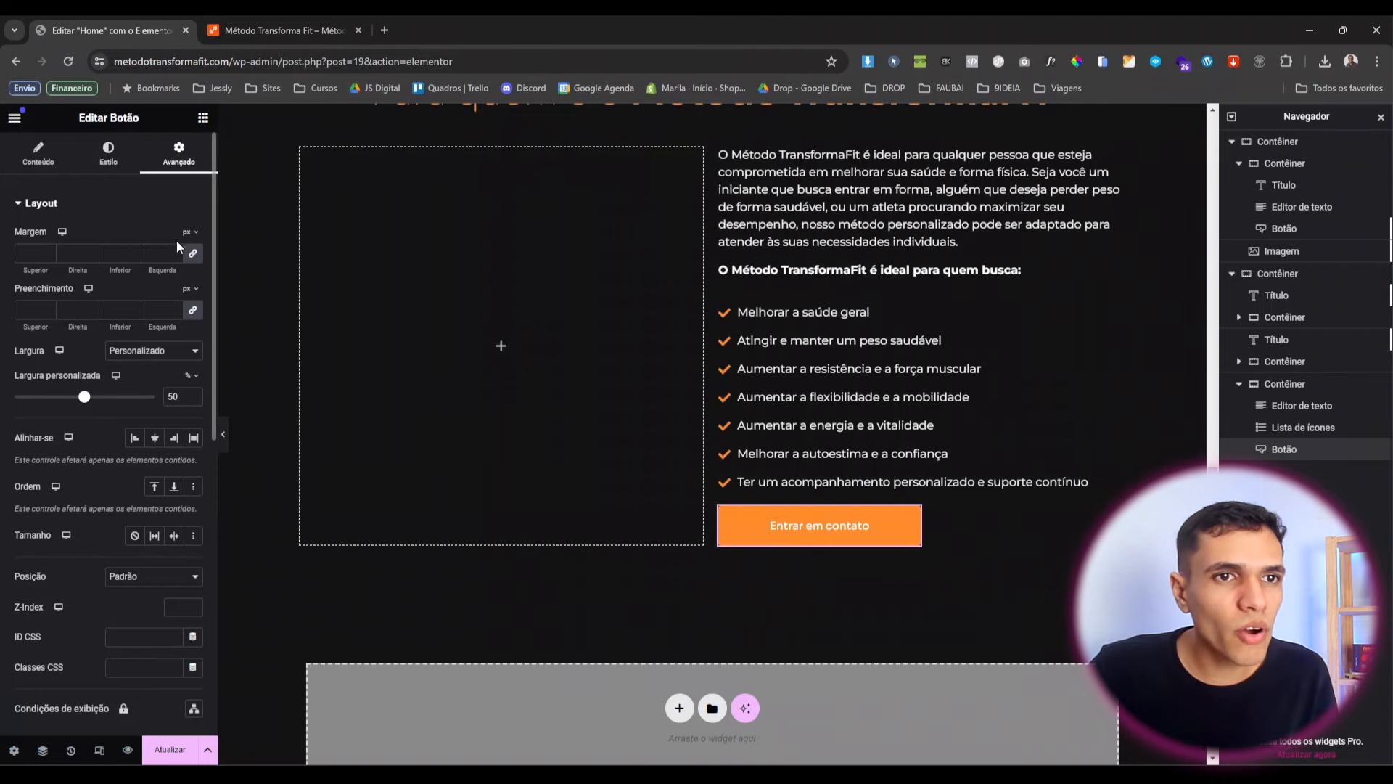
left_click(193, 256)
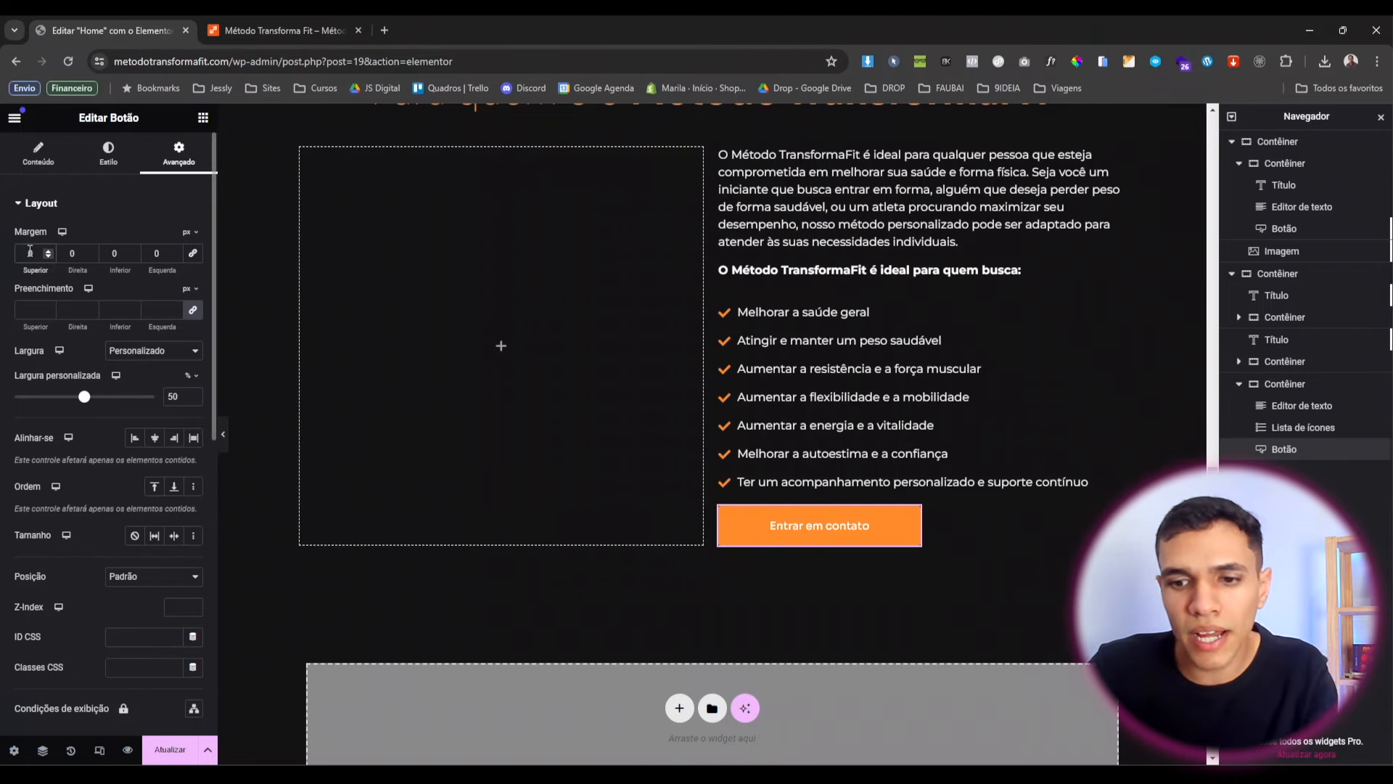
left_click(30, 253)
type("20")
left_click(223, 434)
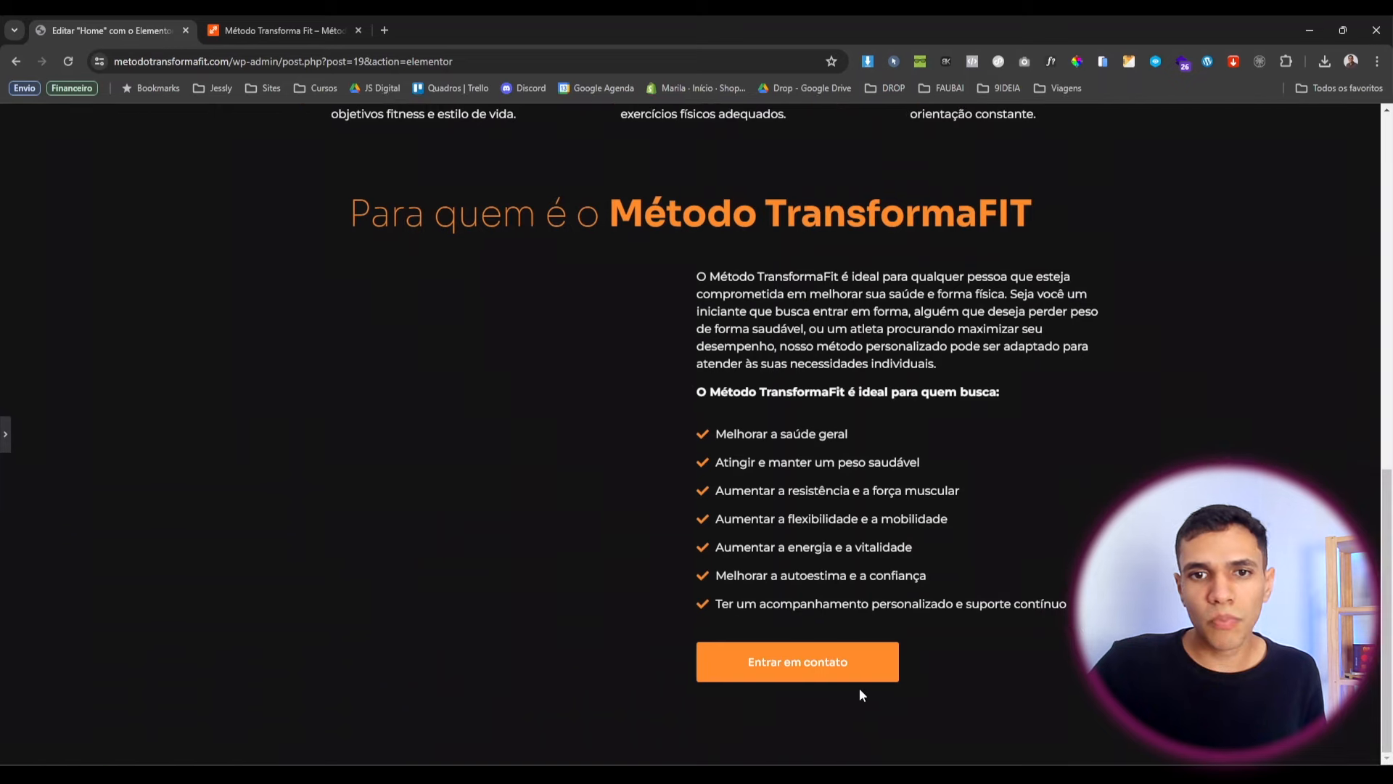
left_click(5, 434)
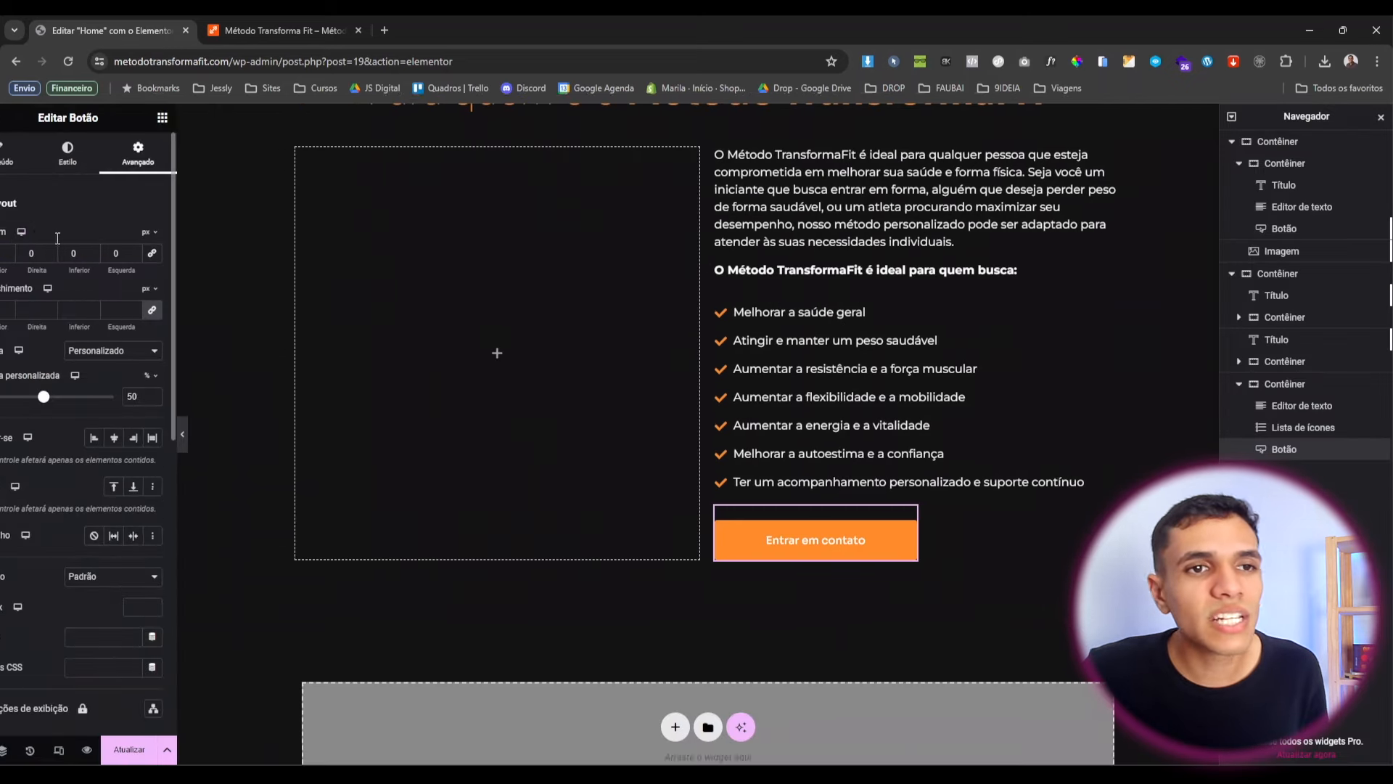
double_click(33, 253)
type("10")
scroll(569, 464, "up", 1)
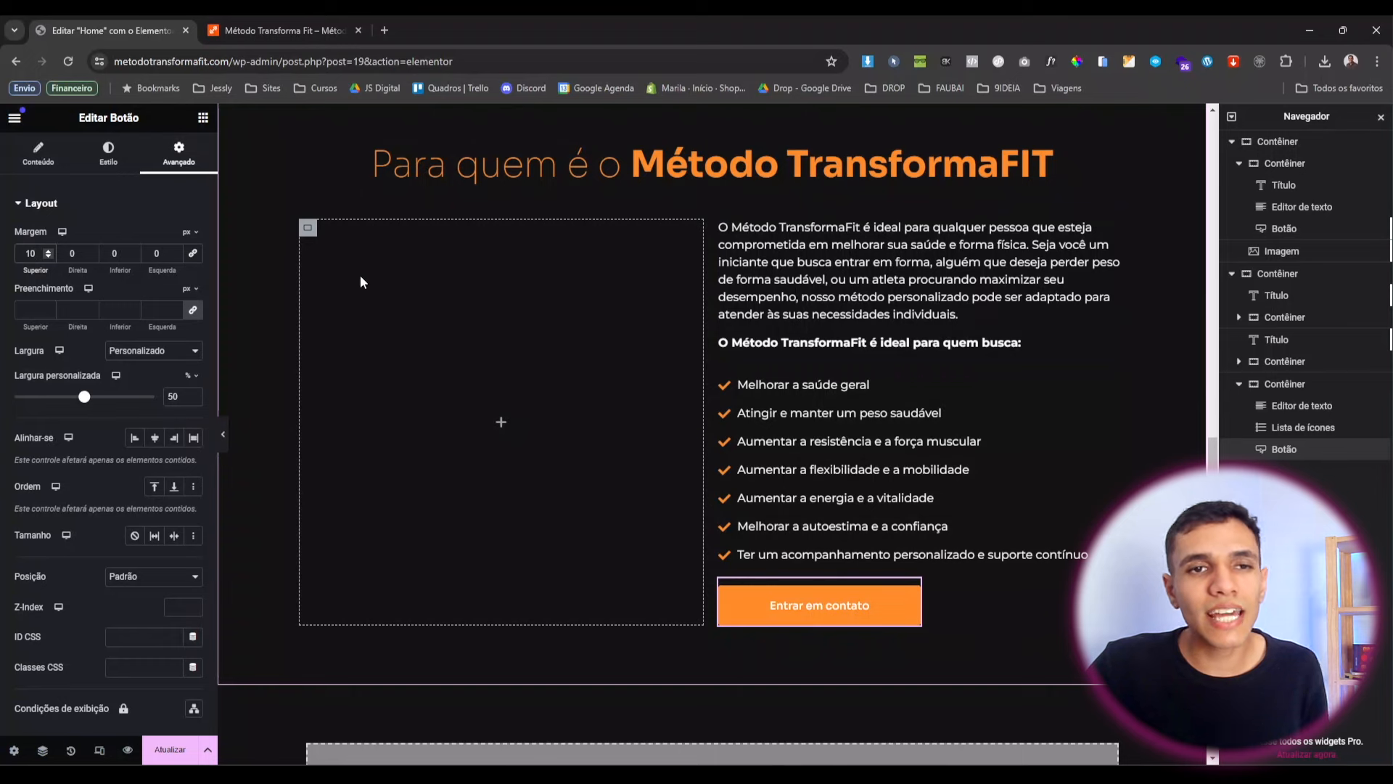
Select the empty left container and bring up its style settings.
left_click(309, 231)
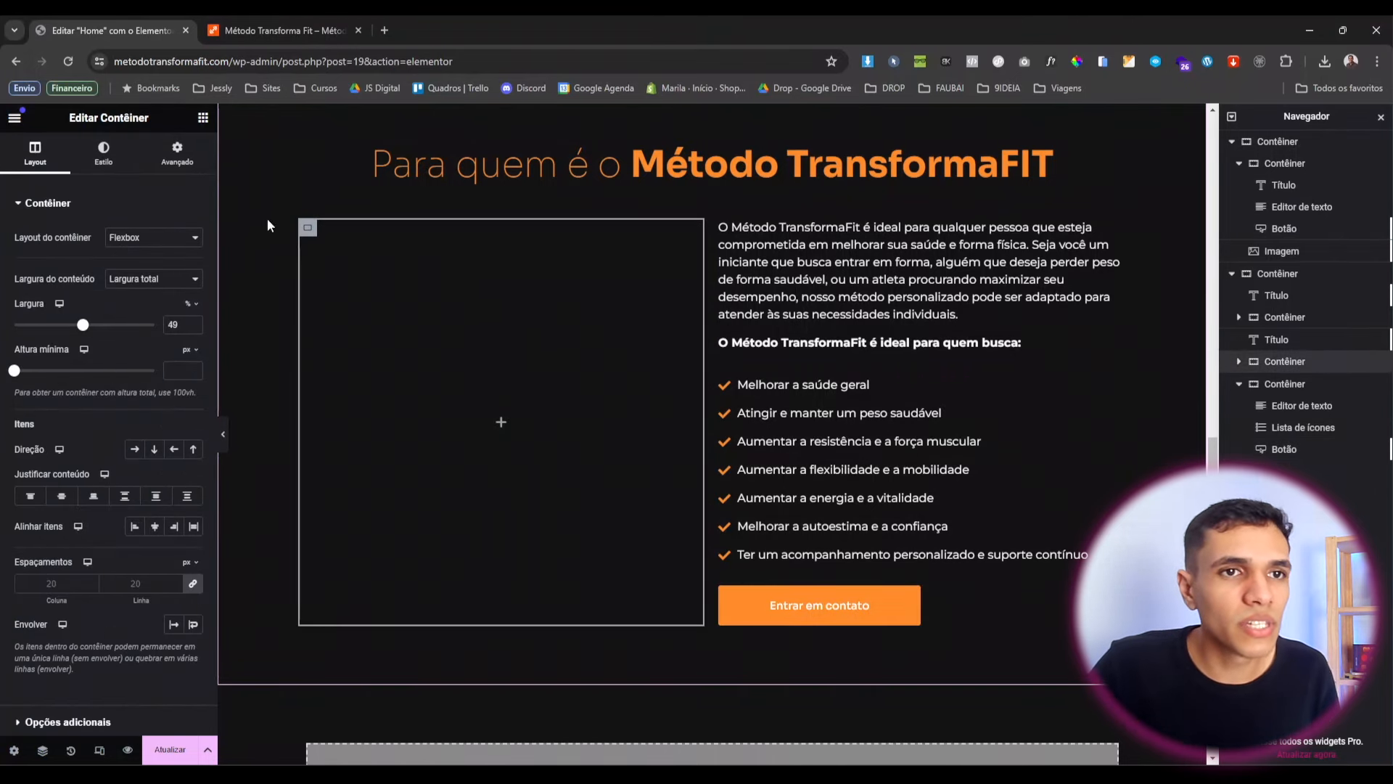
left_click(104, 154)
scroll(660, 146, "up", 10)
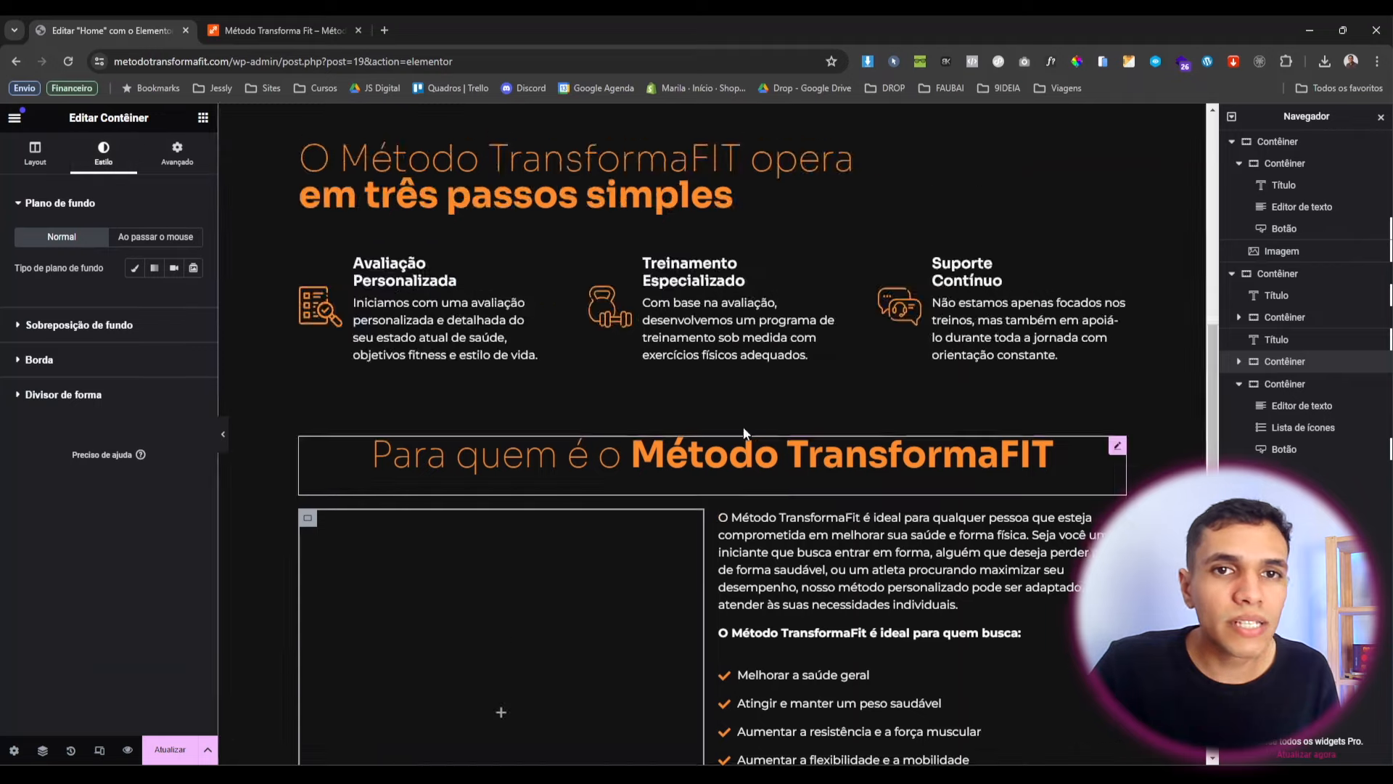
scroll(552, 254, "down", 10)
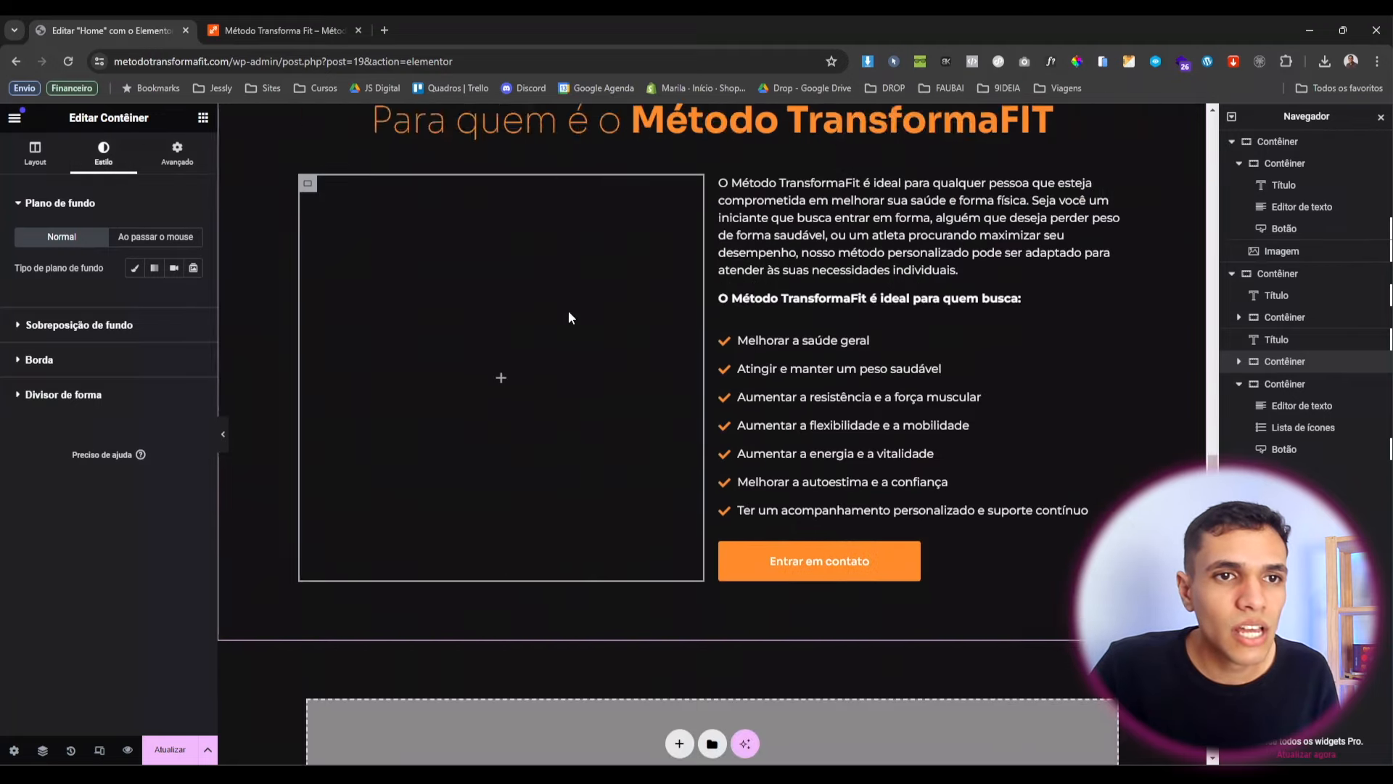
Give the left container a slideshow background of three gym photos from the media library.
left_click(192, 268)
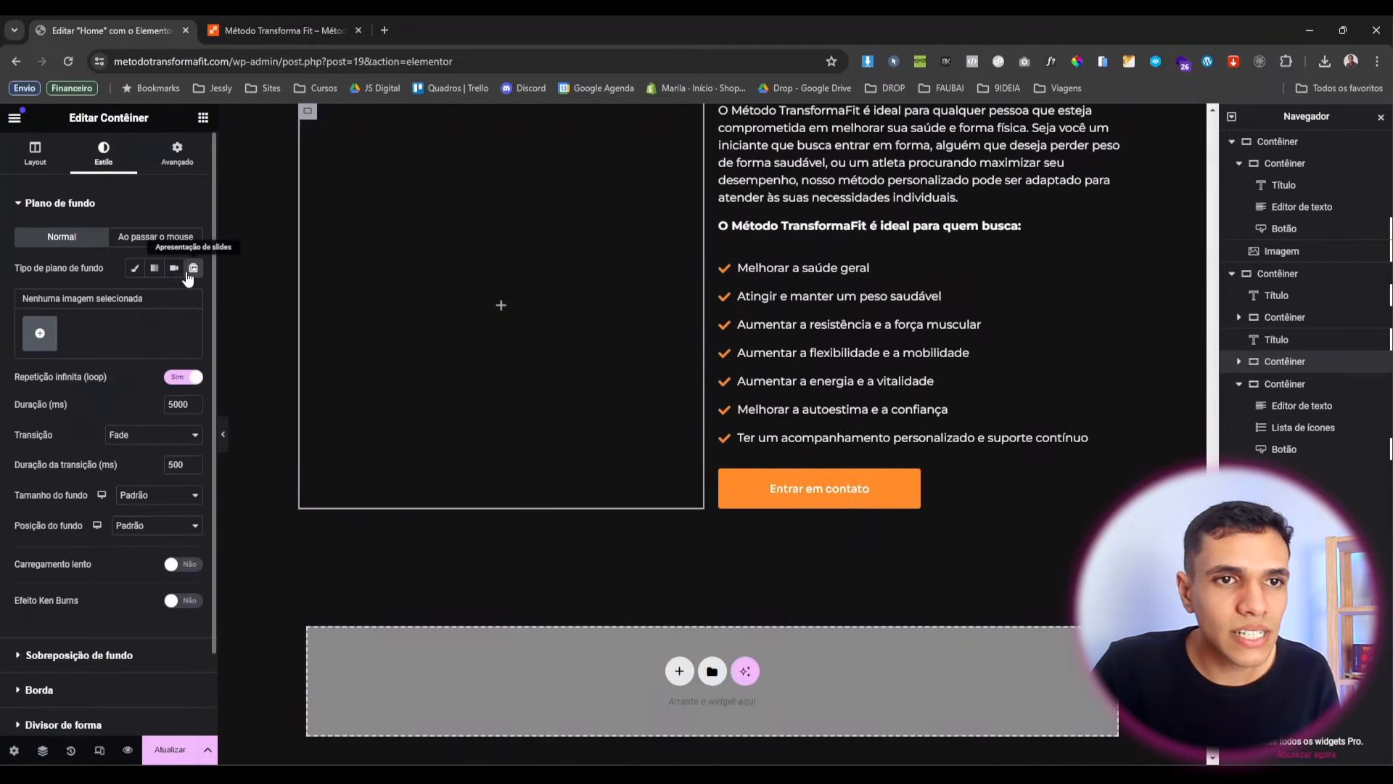
left_click(41, 335)
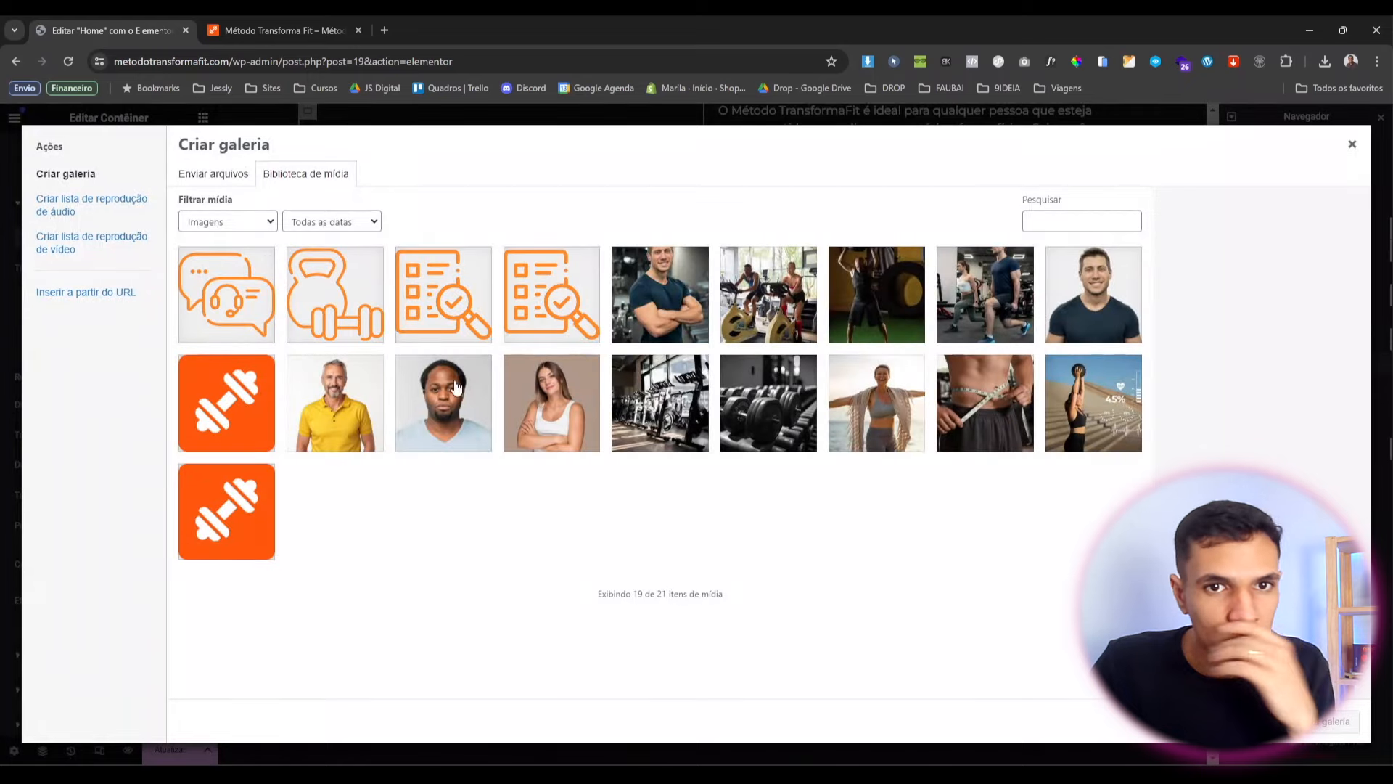
left_click(800, 320)
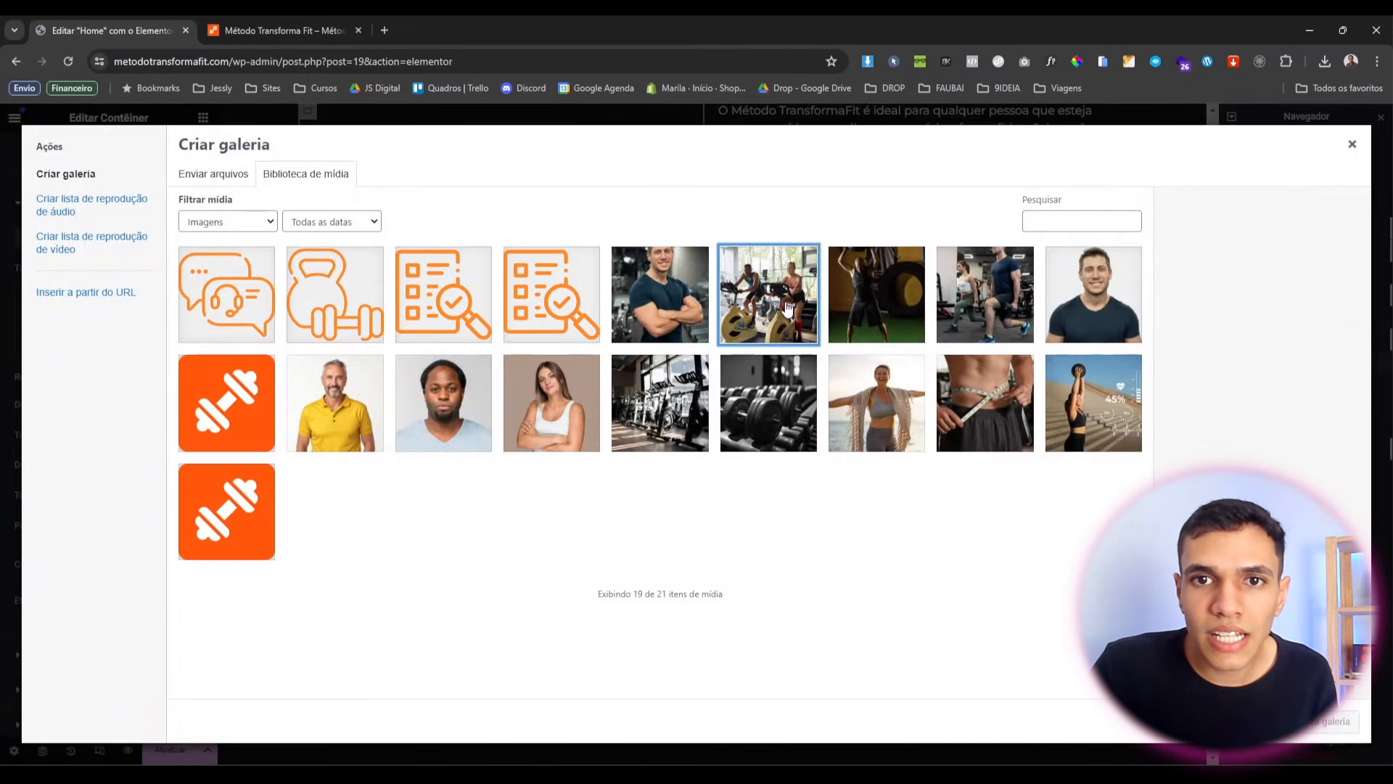
left_click(894, 303)
left_click(1001, 319)
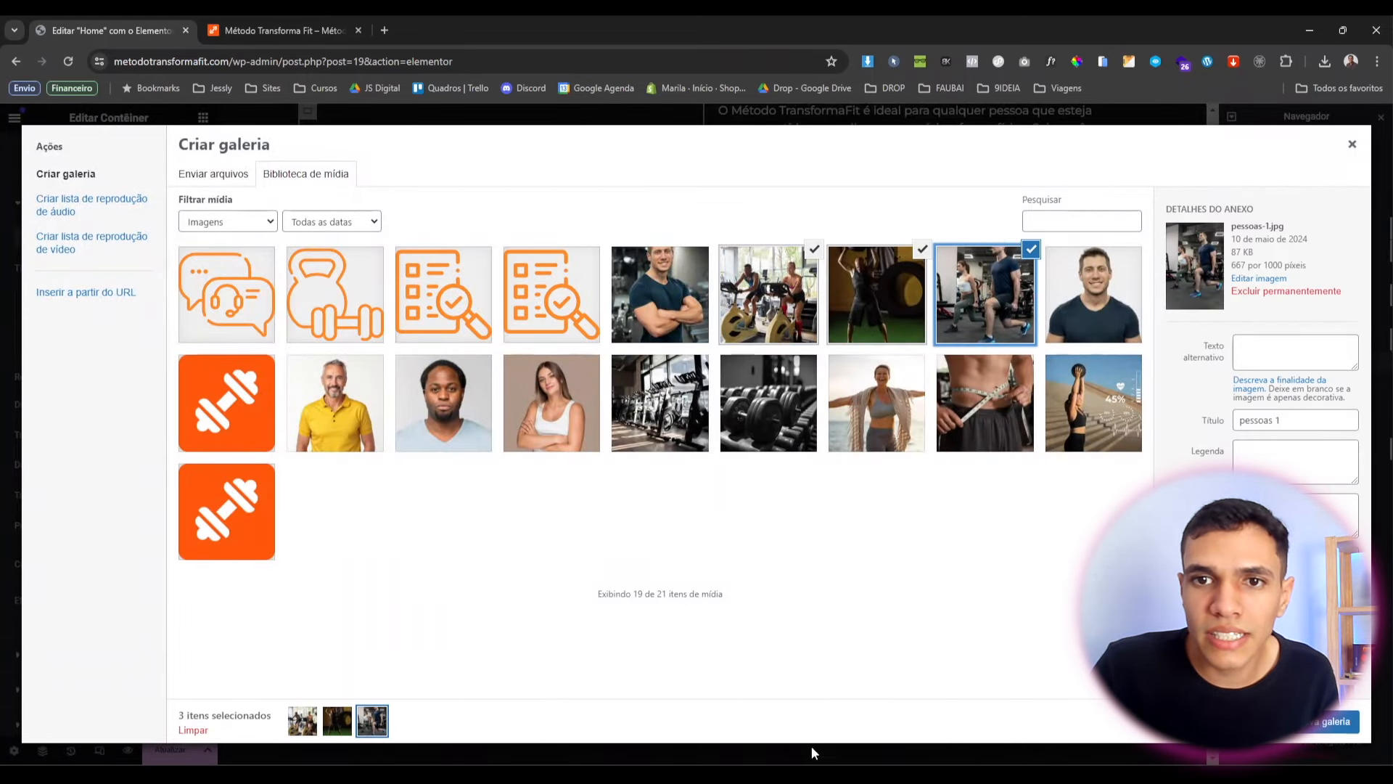
left_click(1331, 720)
left_click(1331, 721)
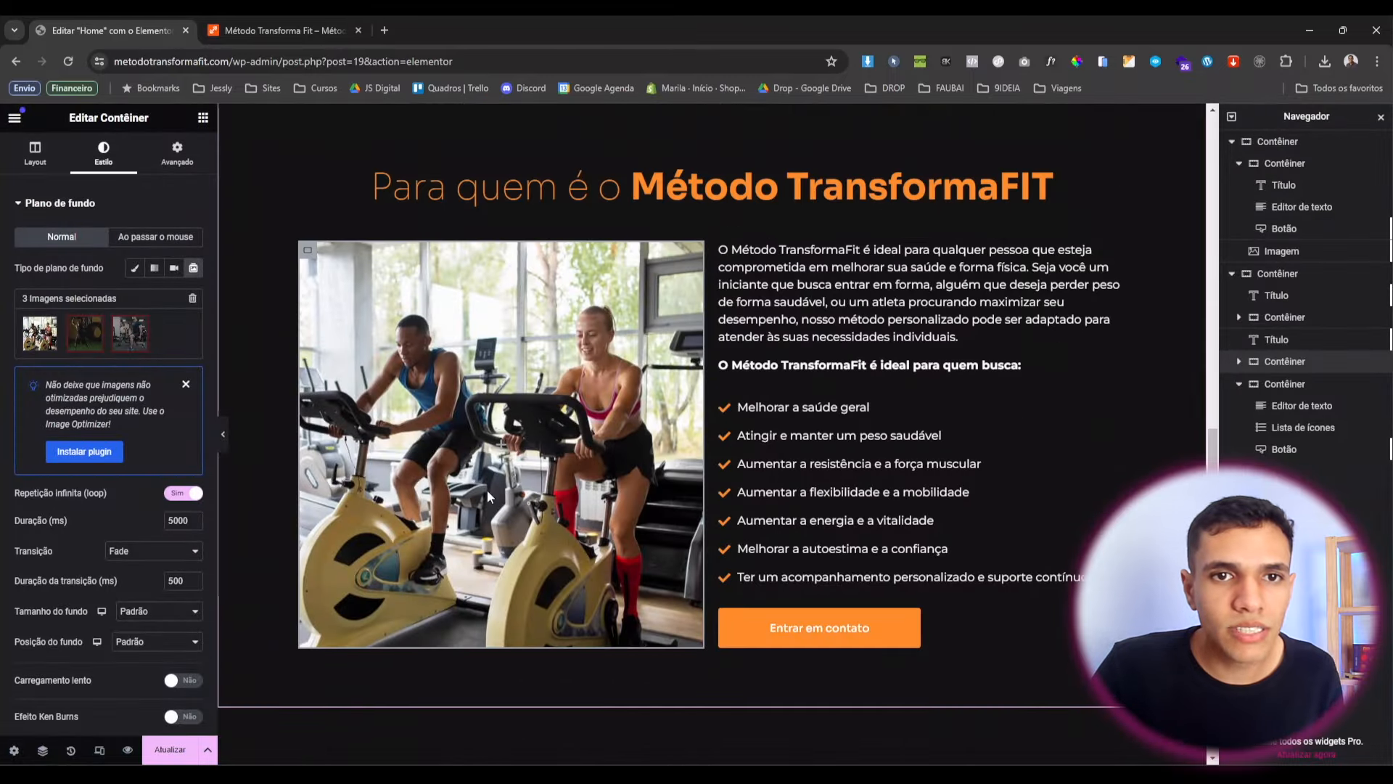
Set the photo container's minimum height to 670 px.
scroll(86, 545, "down", 1)
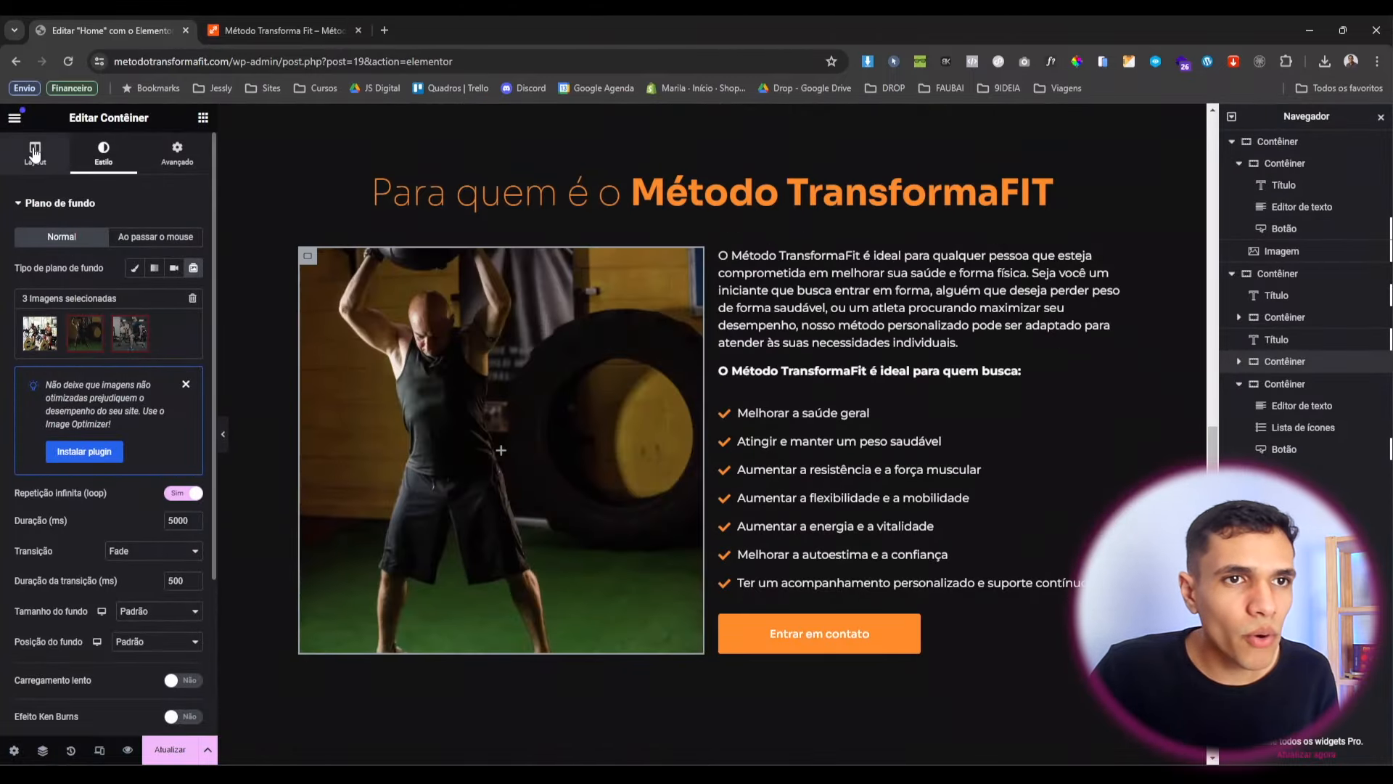
left_click(34, 151)
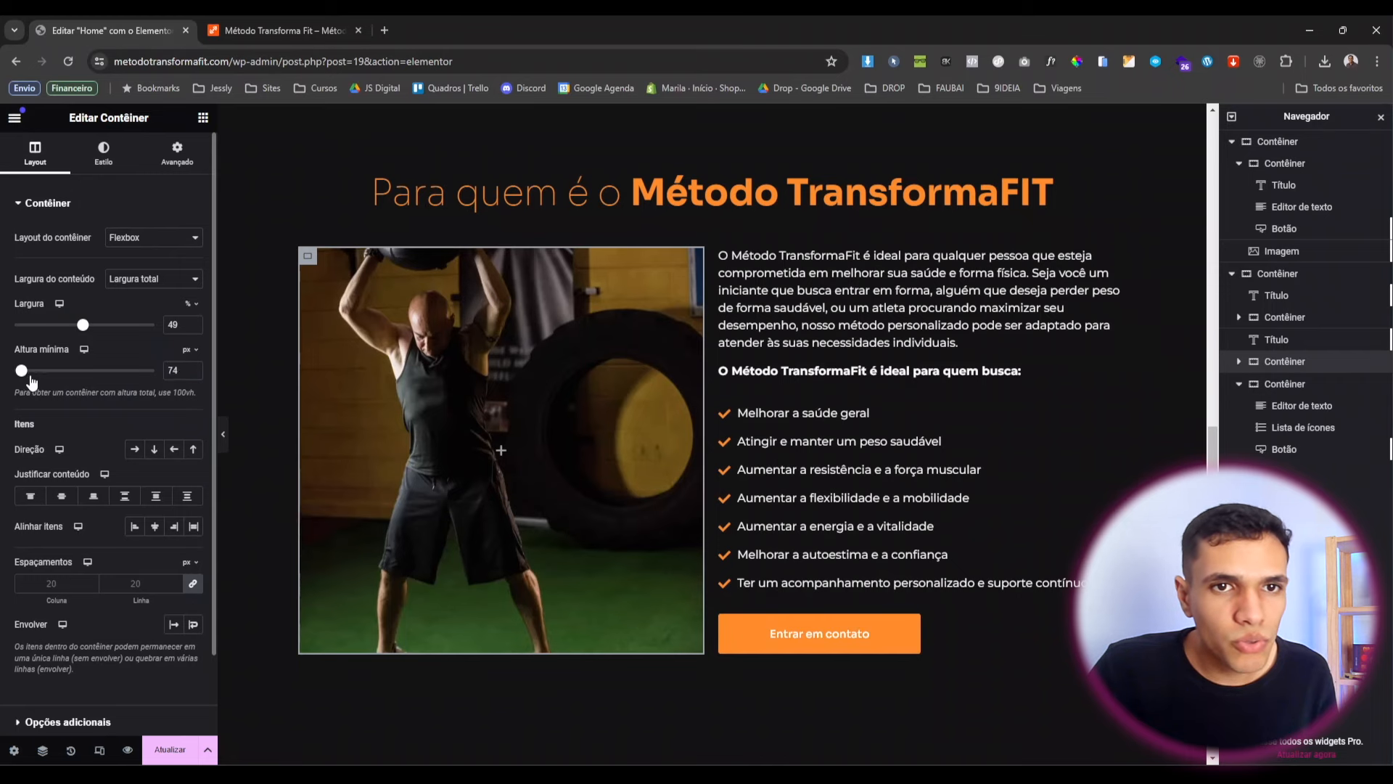
left_click_drag(49, 378, 82, 380)
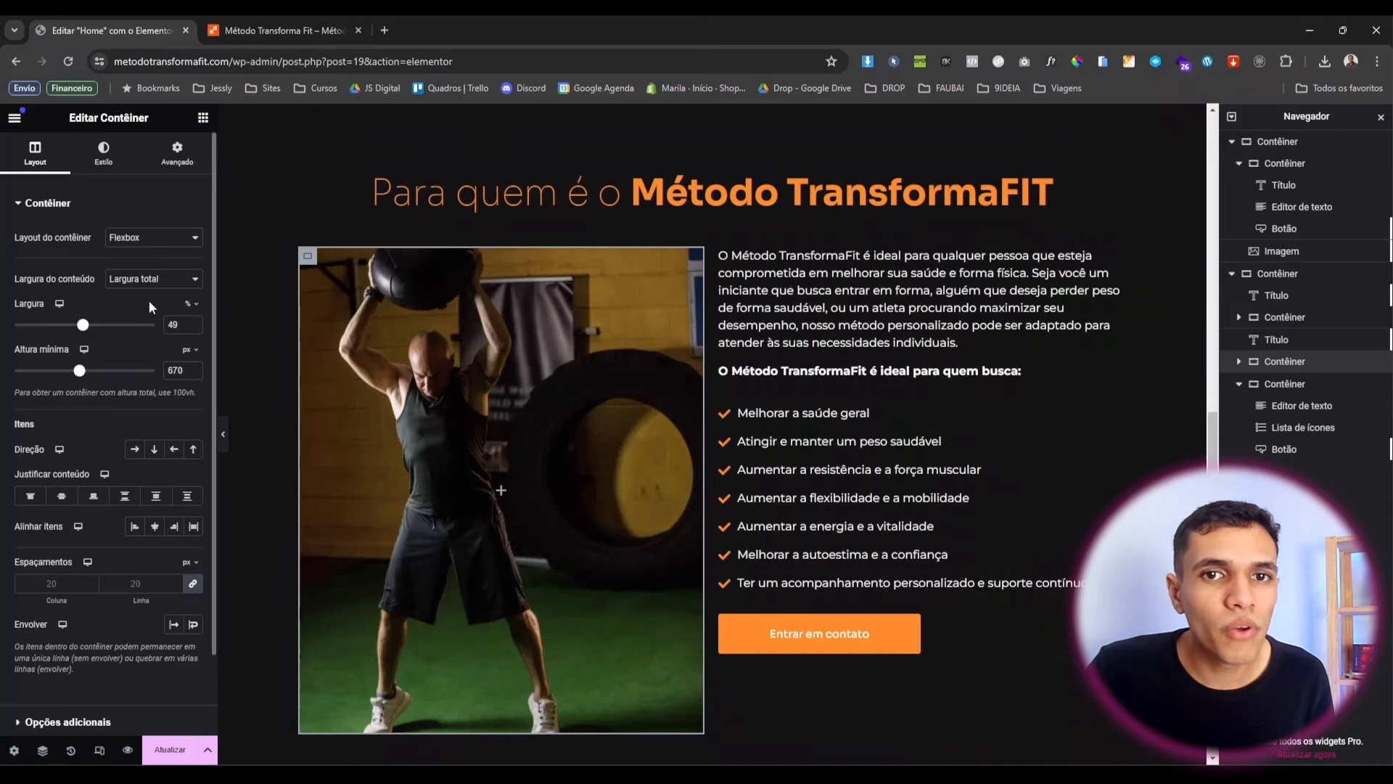
Round the slideshow box's corners with a 20 px border radius and check it in preview.
left_click(104, 153)
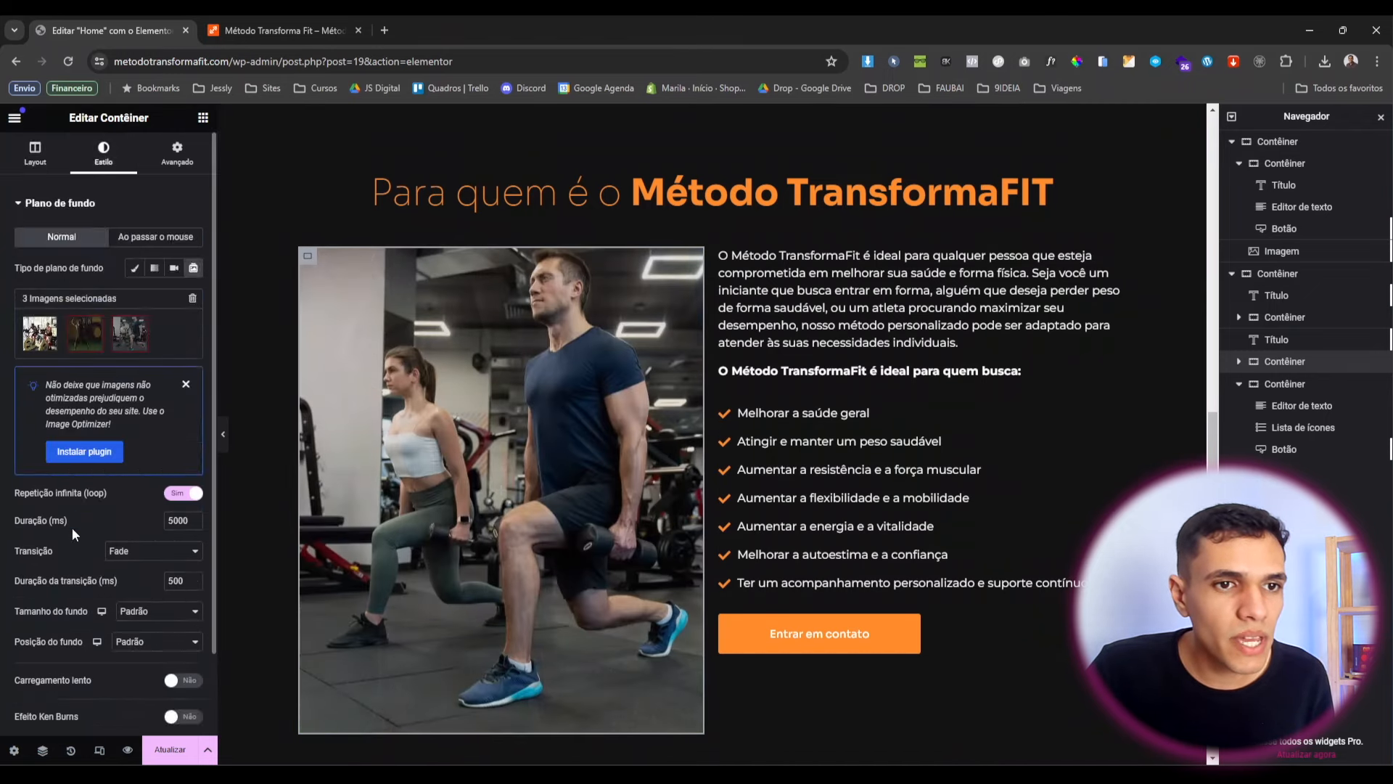
scroll(72, 533, "down", 3)
left_click(43, 596)
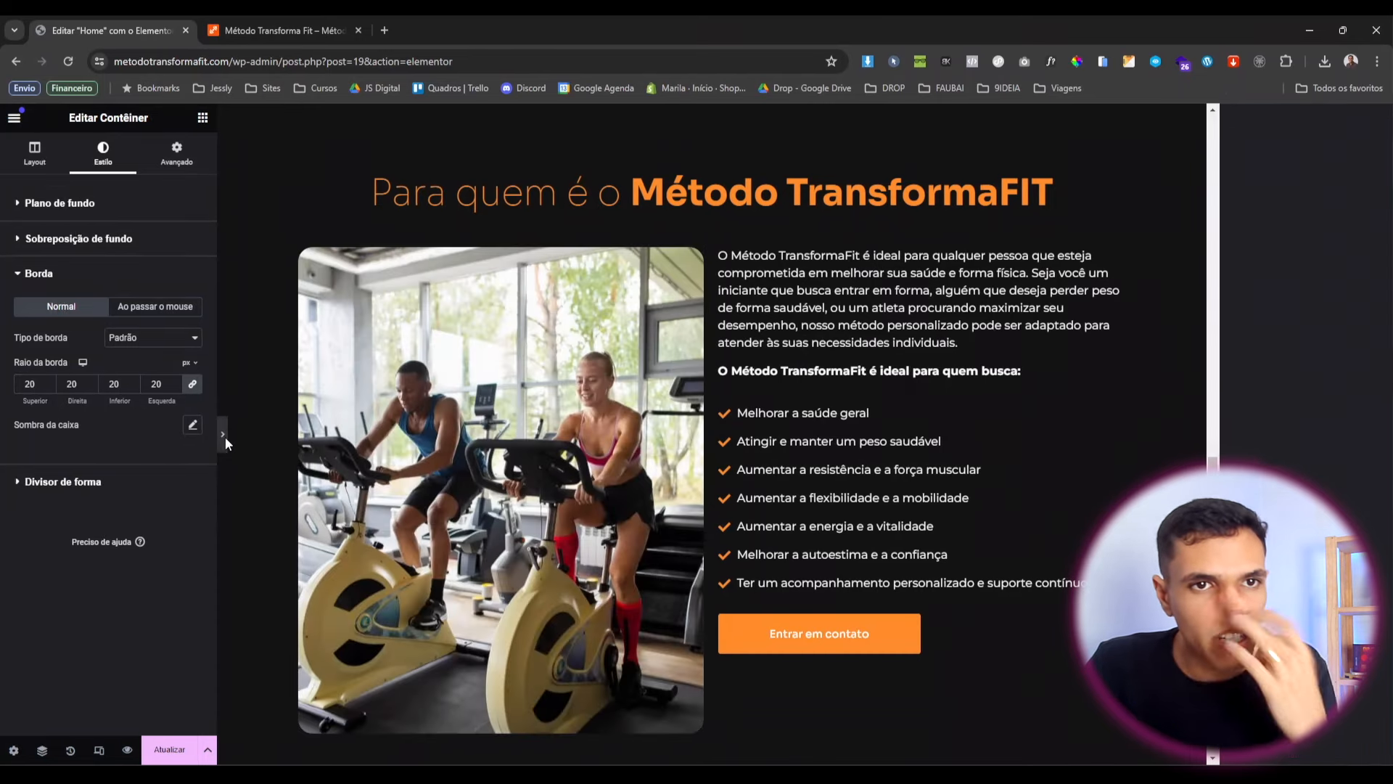
left_click(223, 434)
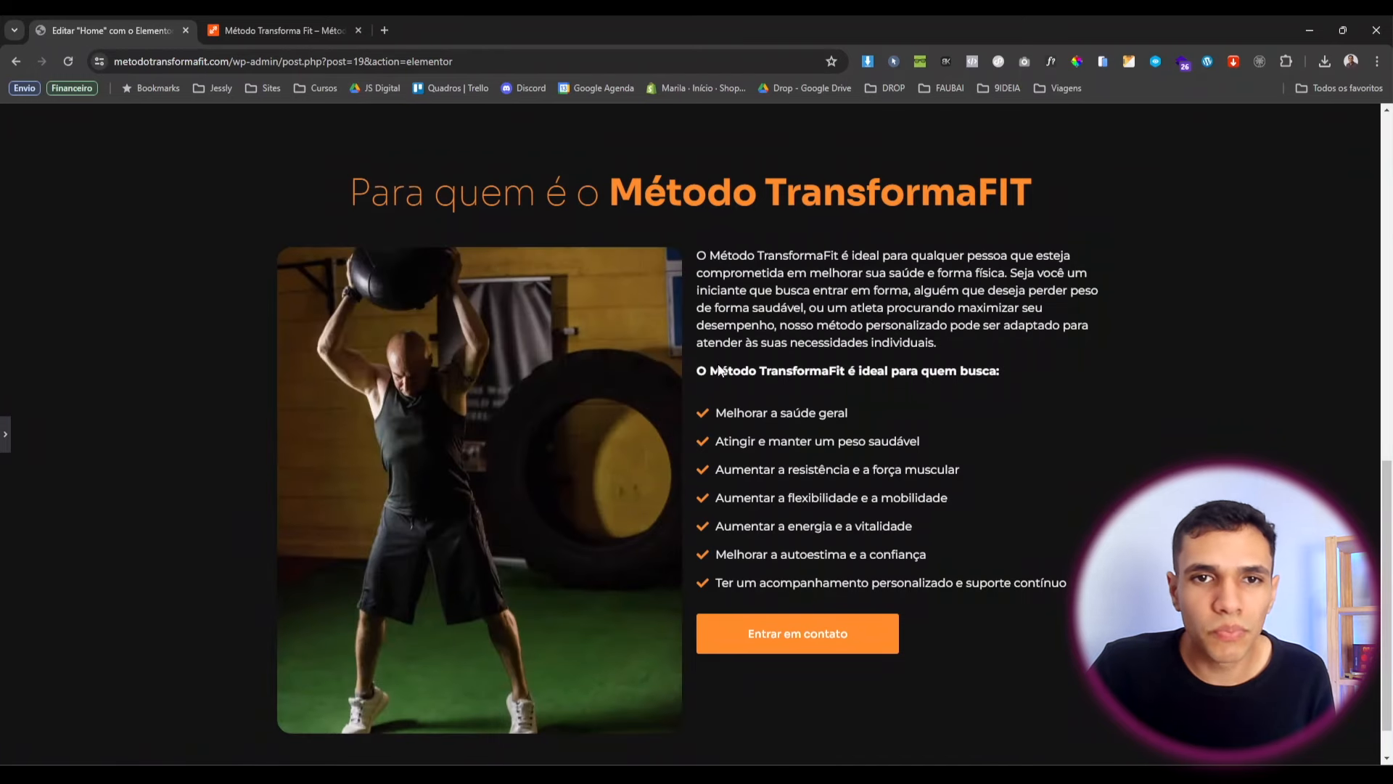
scroll(615, 433, "down", 1)
scroll(45, 413, "up", 1)
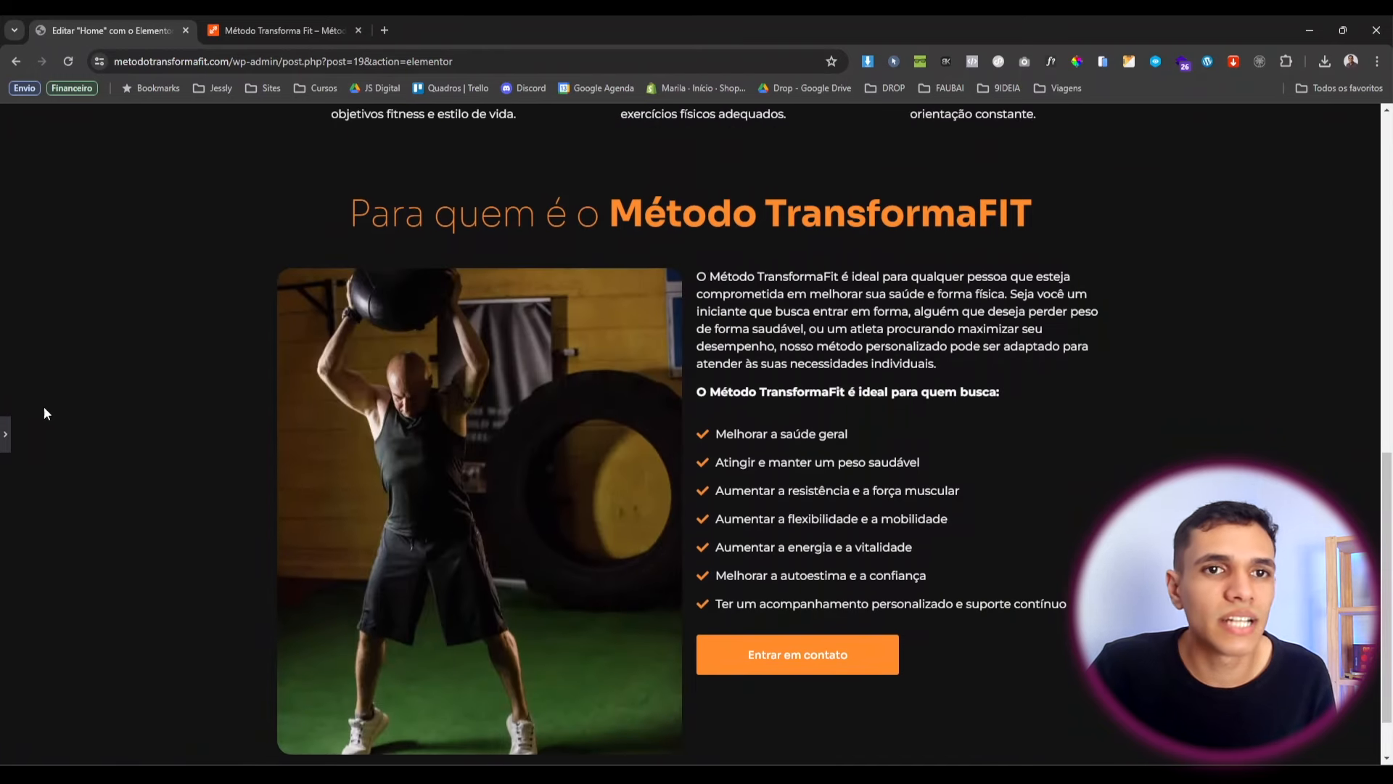
left_click(5, 434)
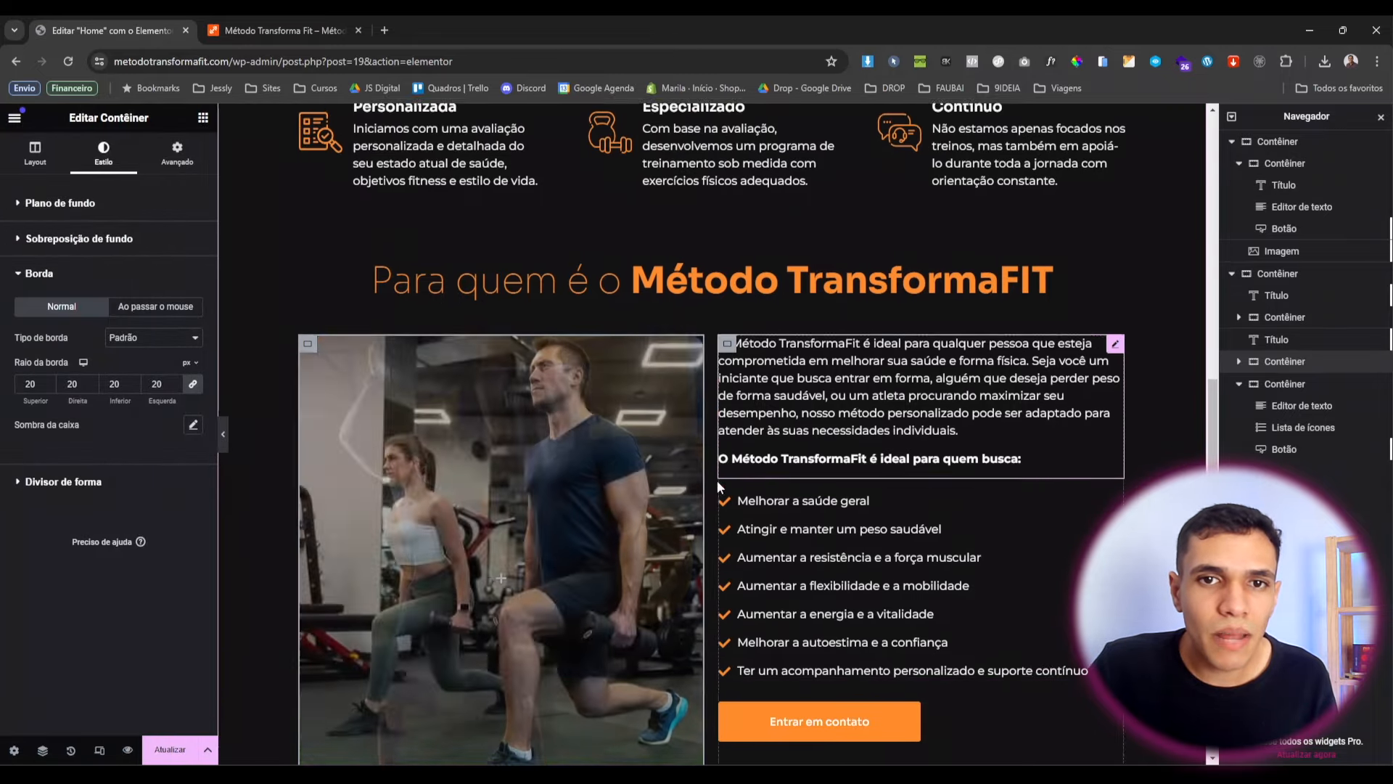
scroll(755, 508, "down", 3)
scroll(790, 529, "up", 2)
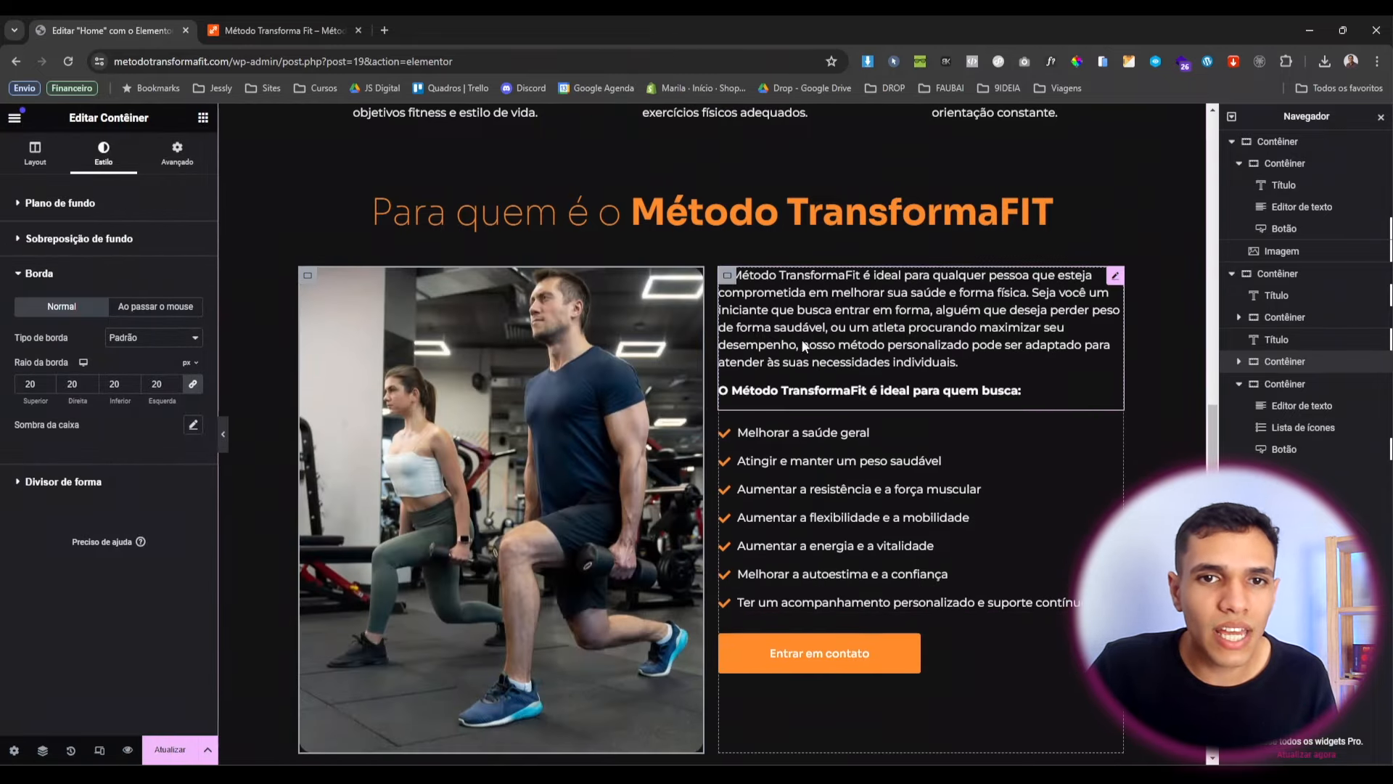
scroll(715, 624, "up", 2)
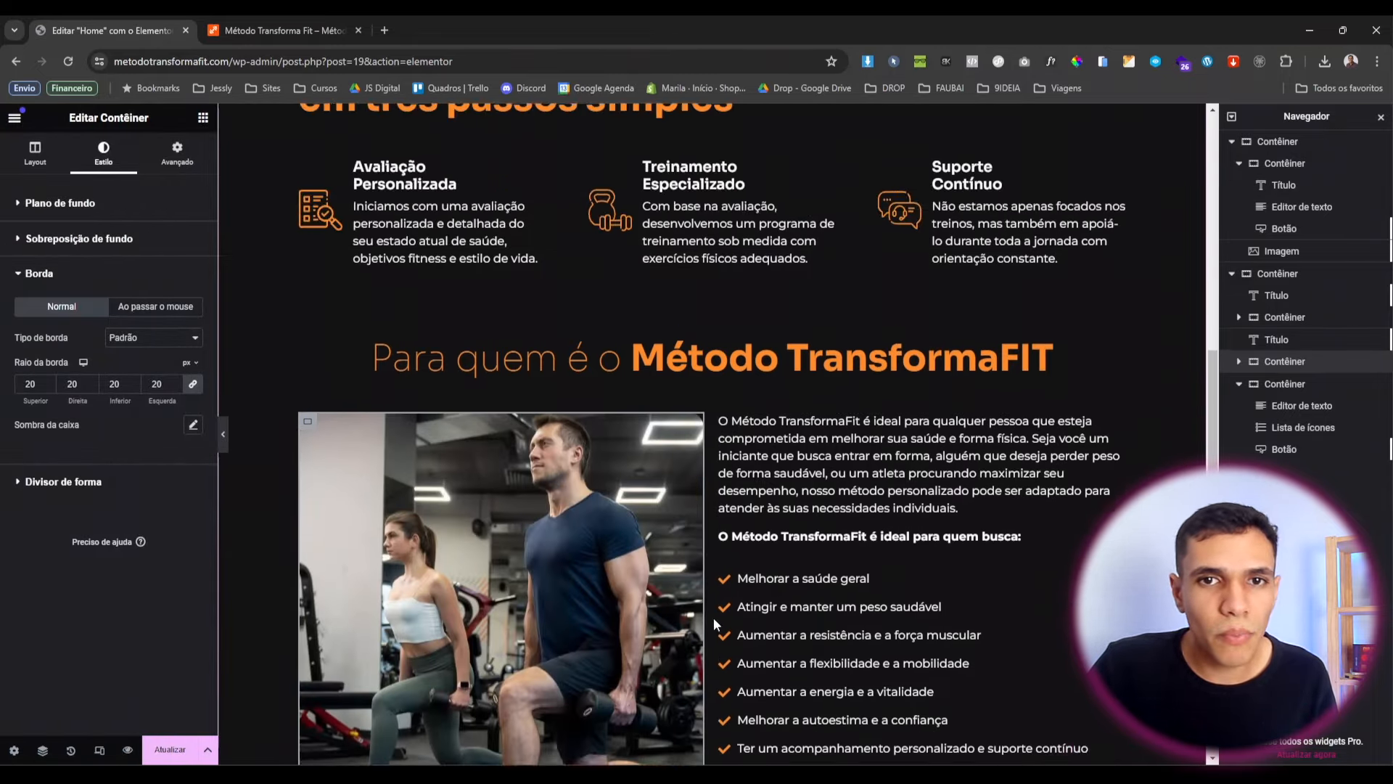
scroll(715, 624, "up", 5)
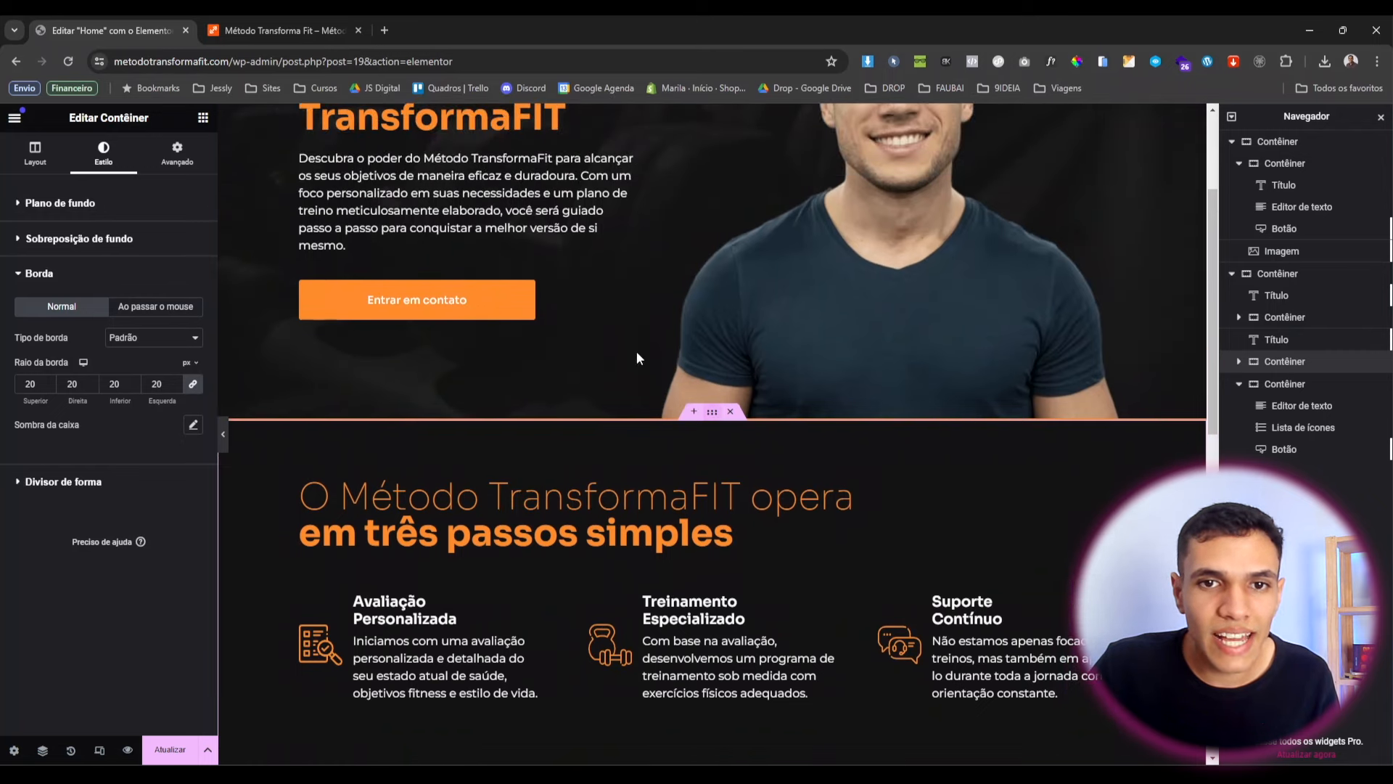
Centre the Para quem é section's content vertically and set its gaps to 50 column, 20 row.
left_click(995, 738)
scroll(860, 539, "down", 5)
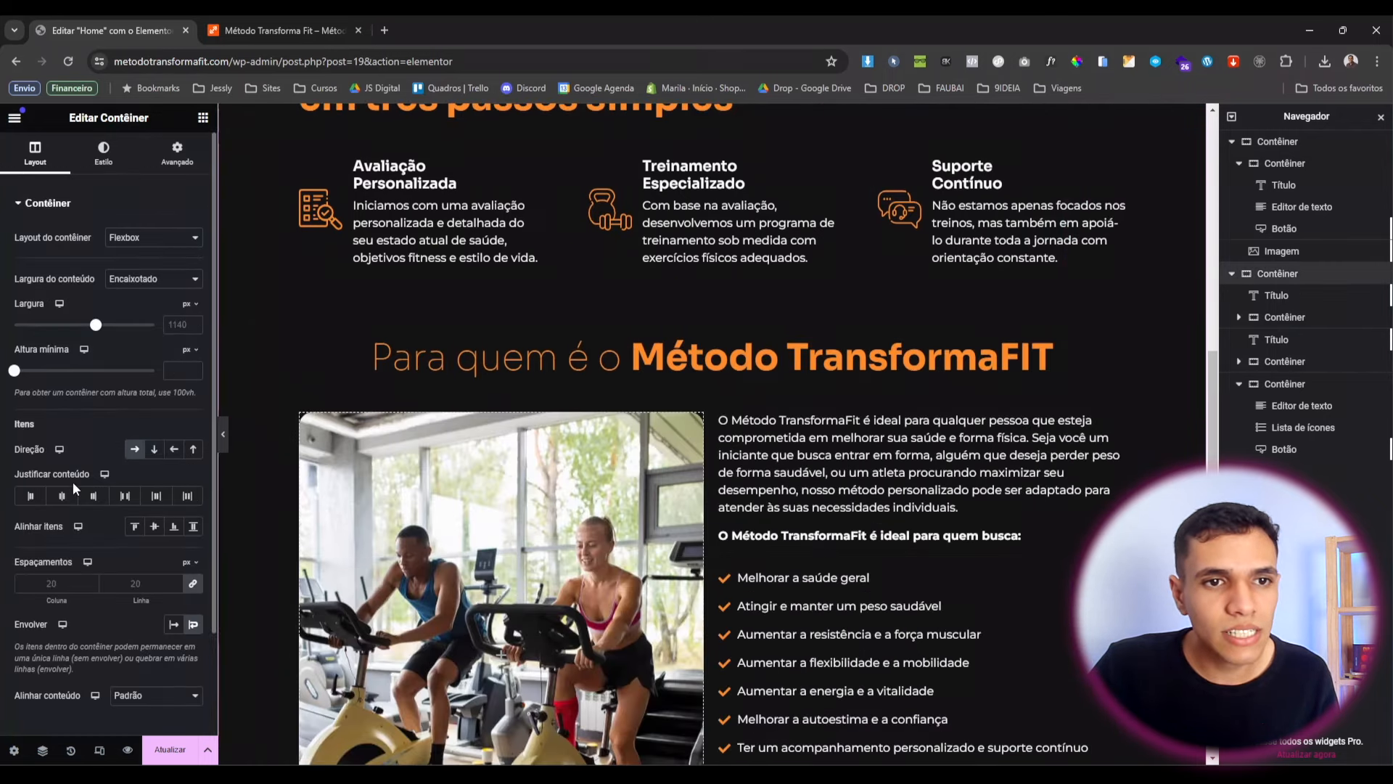
scroll(674, 477, "down", 2)
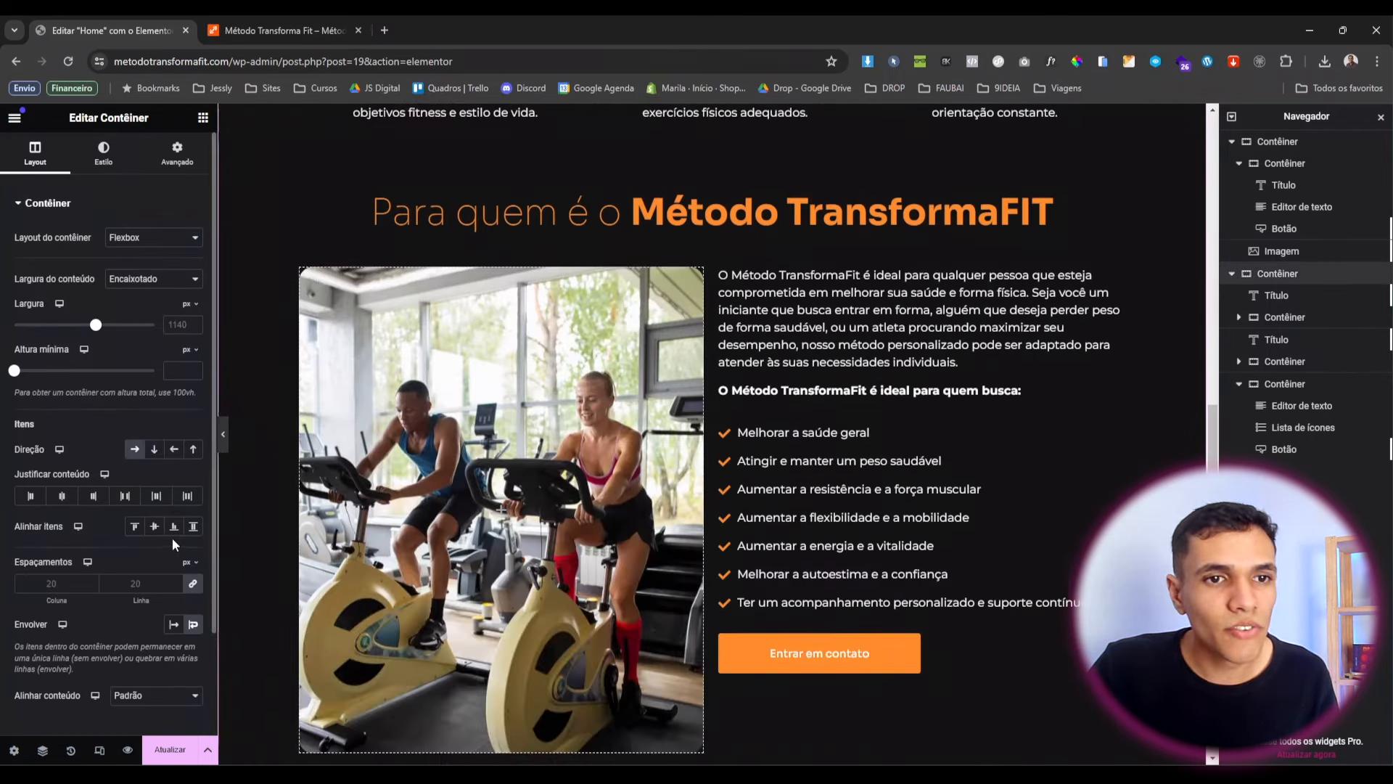
left_click(155, 527)
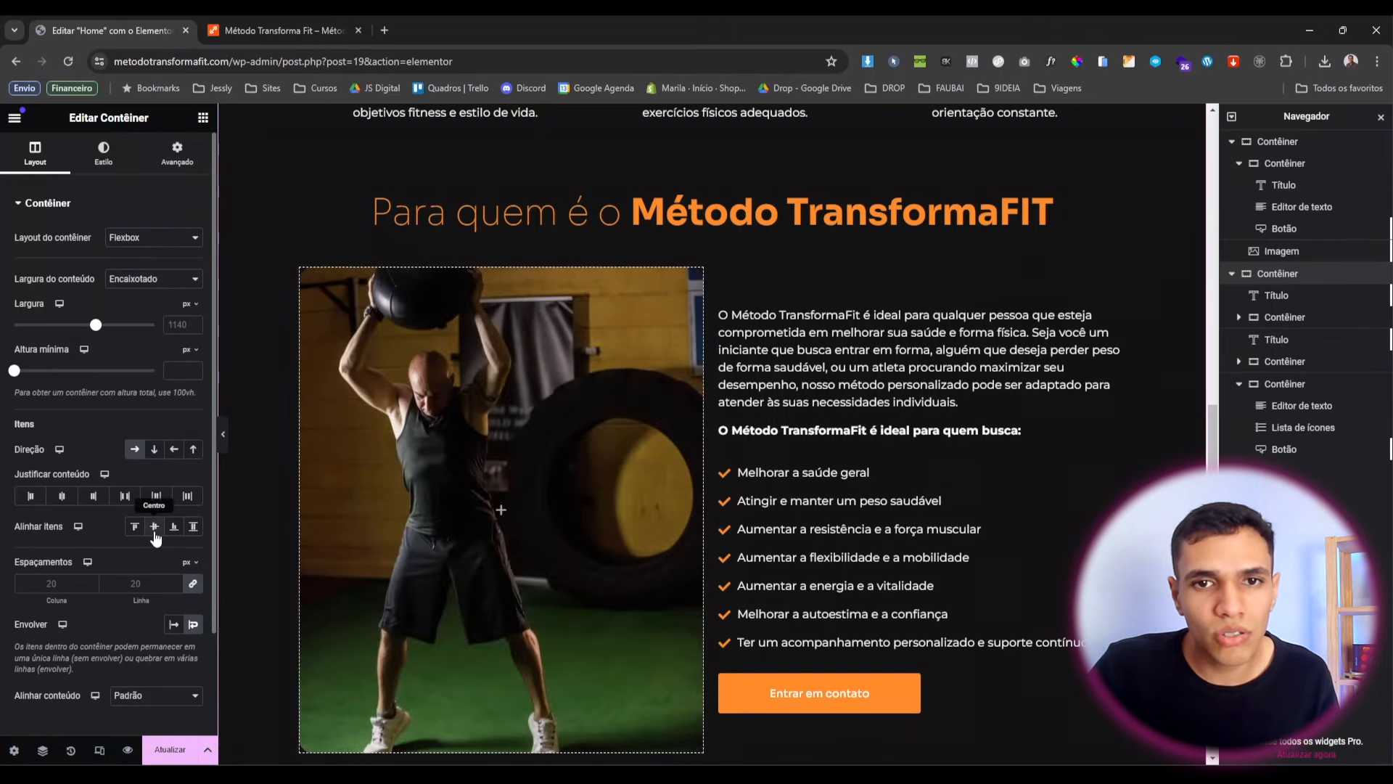
scroll(759, 525, "down", 1)
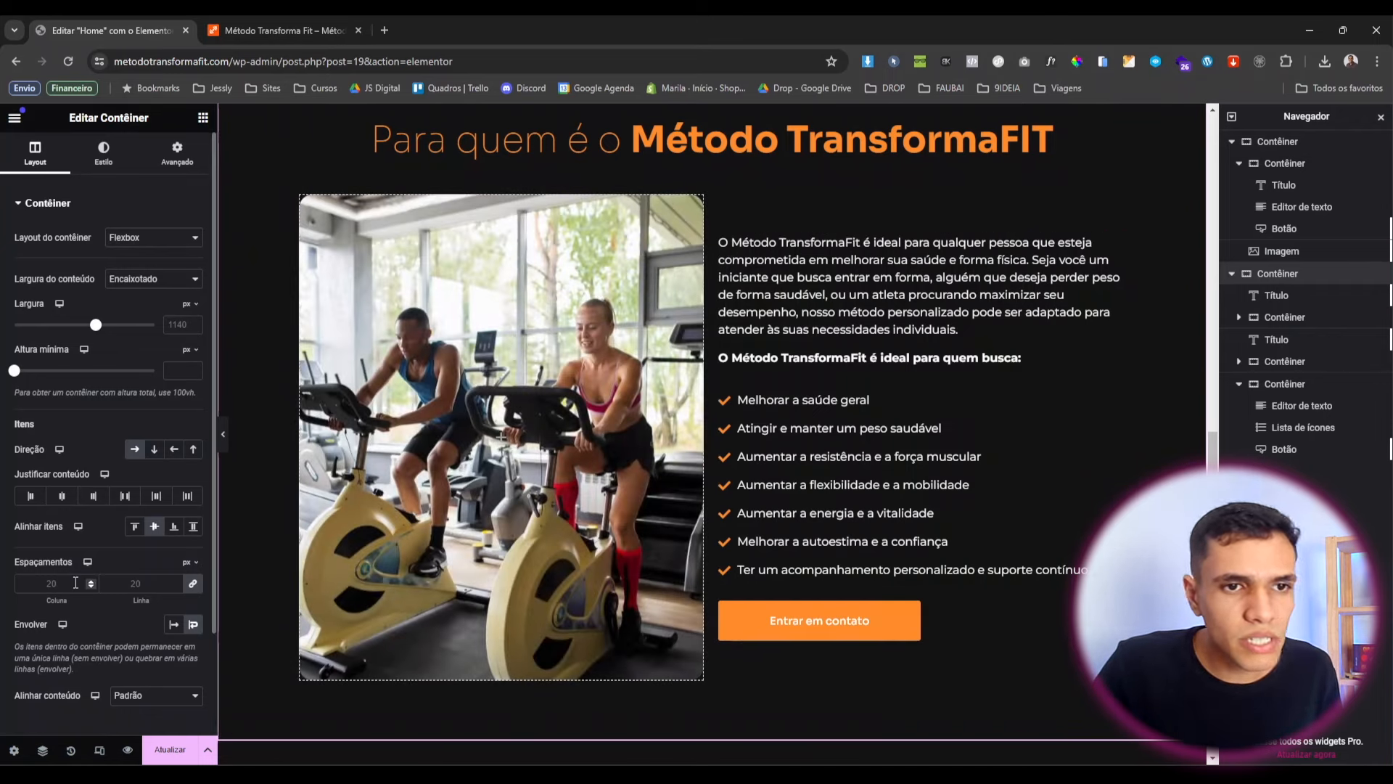
type("80")
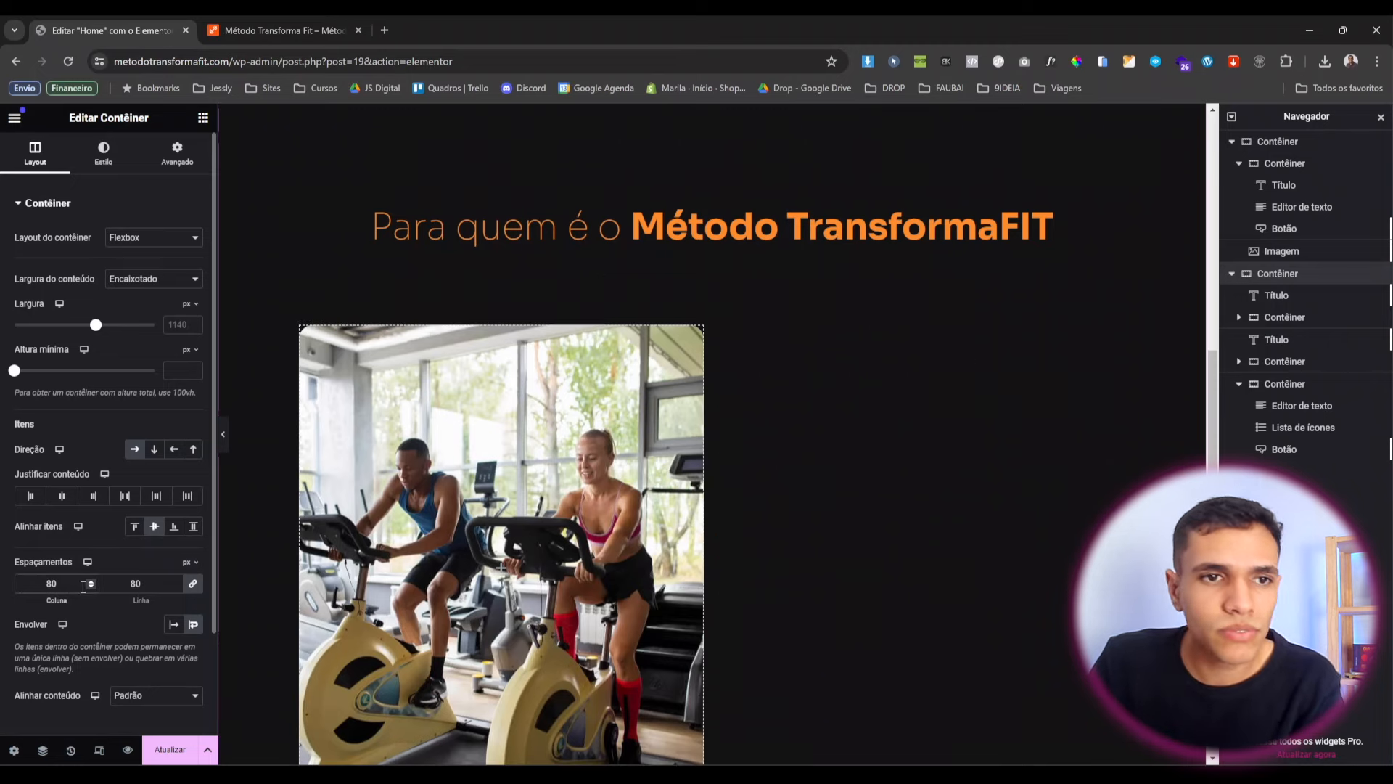
type("0")
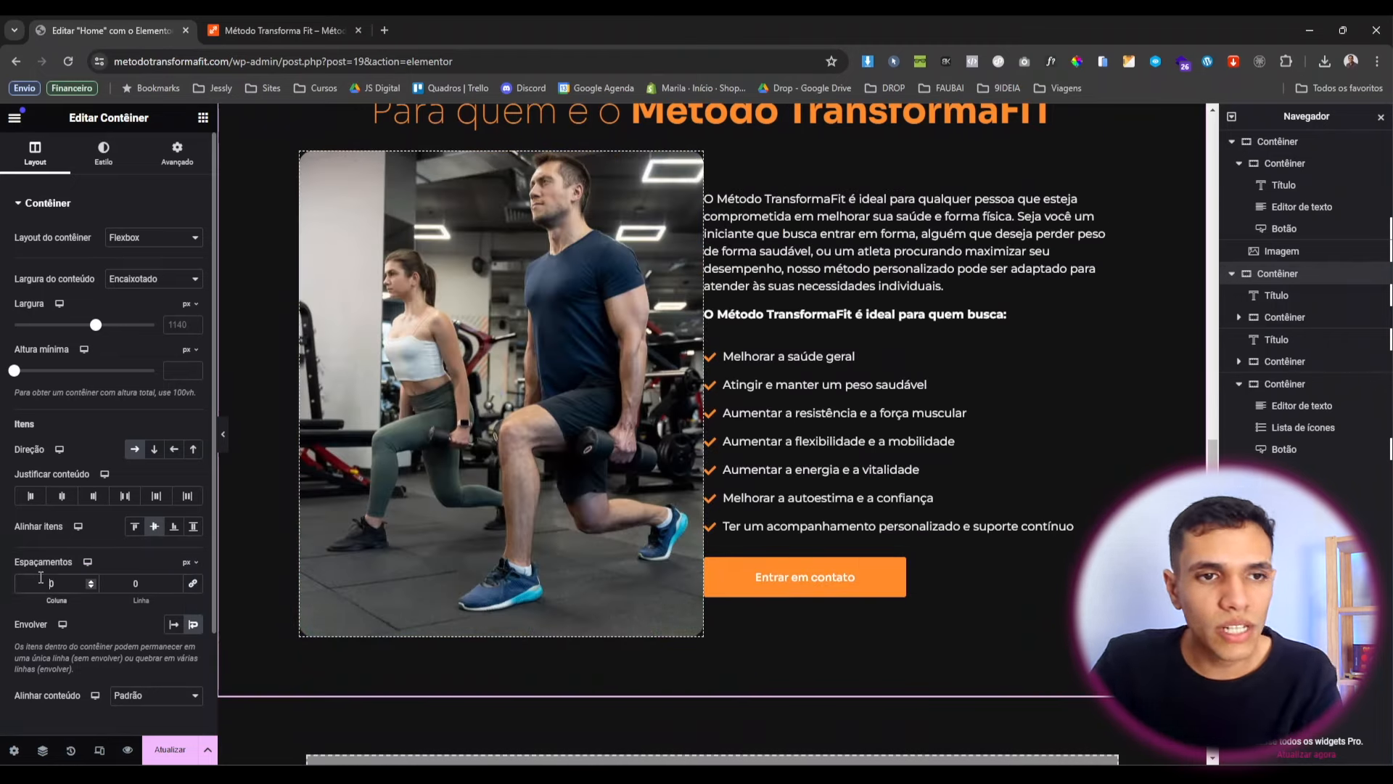
type("5")
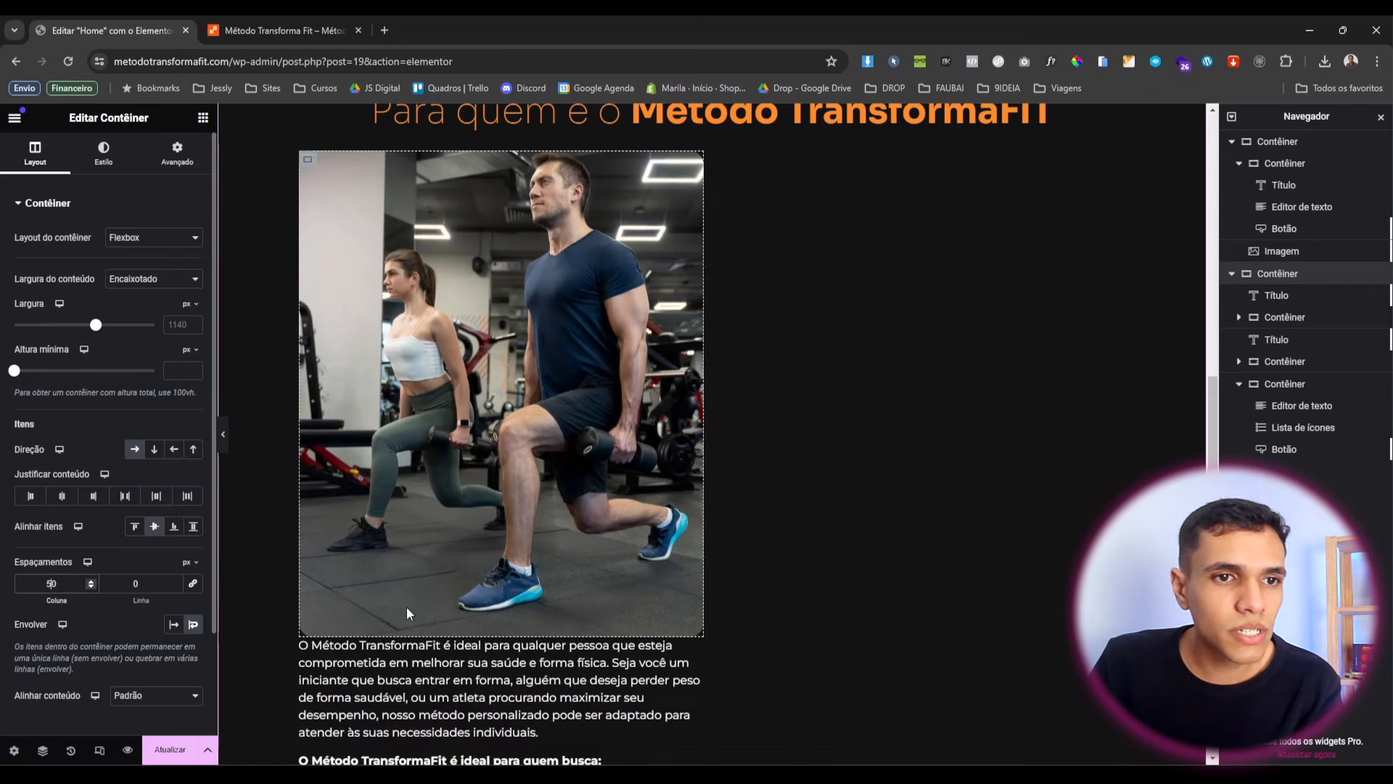
scroll(775, 535, "up", 3)
scroll(573, 638, "down", 7)
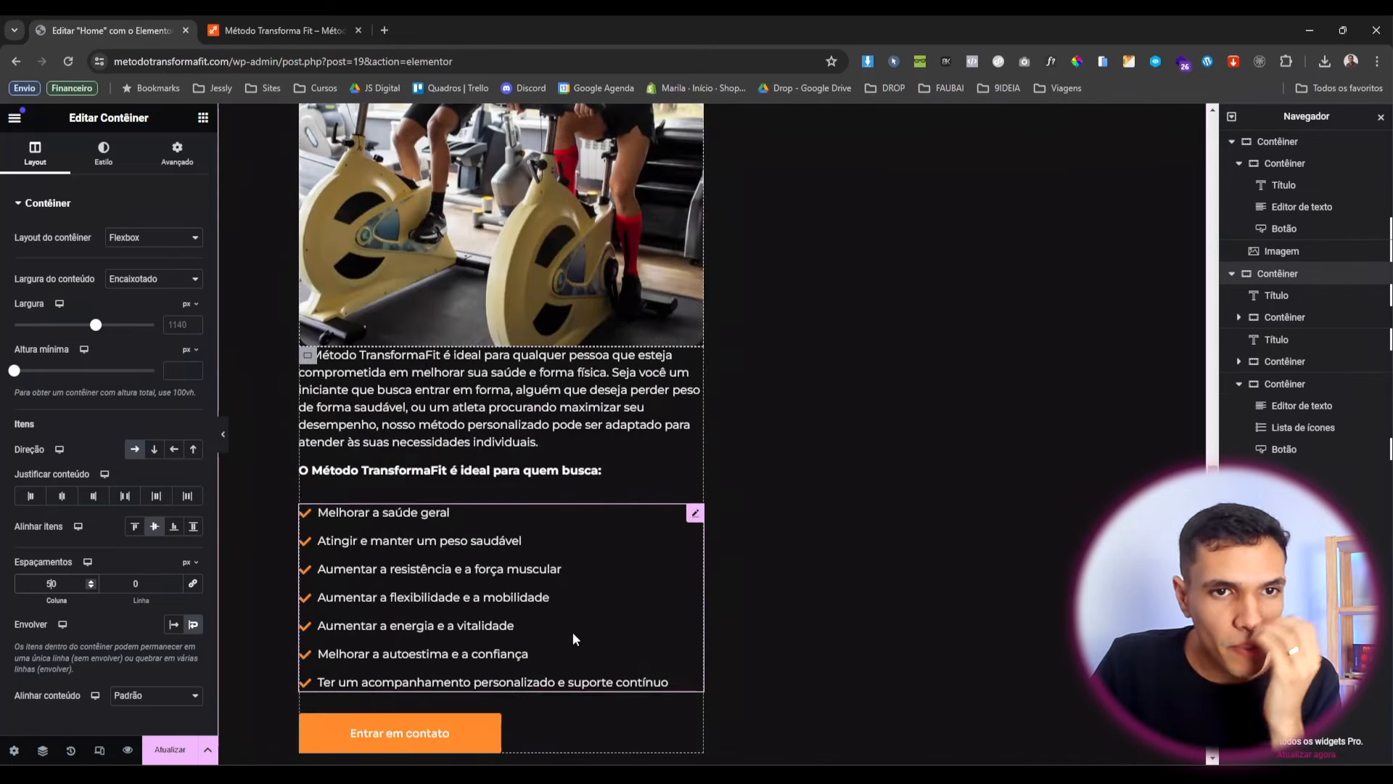
scroll(573, 639, "up", 3)
scroll(434, 375, "up", 2)
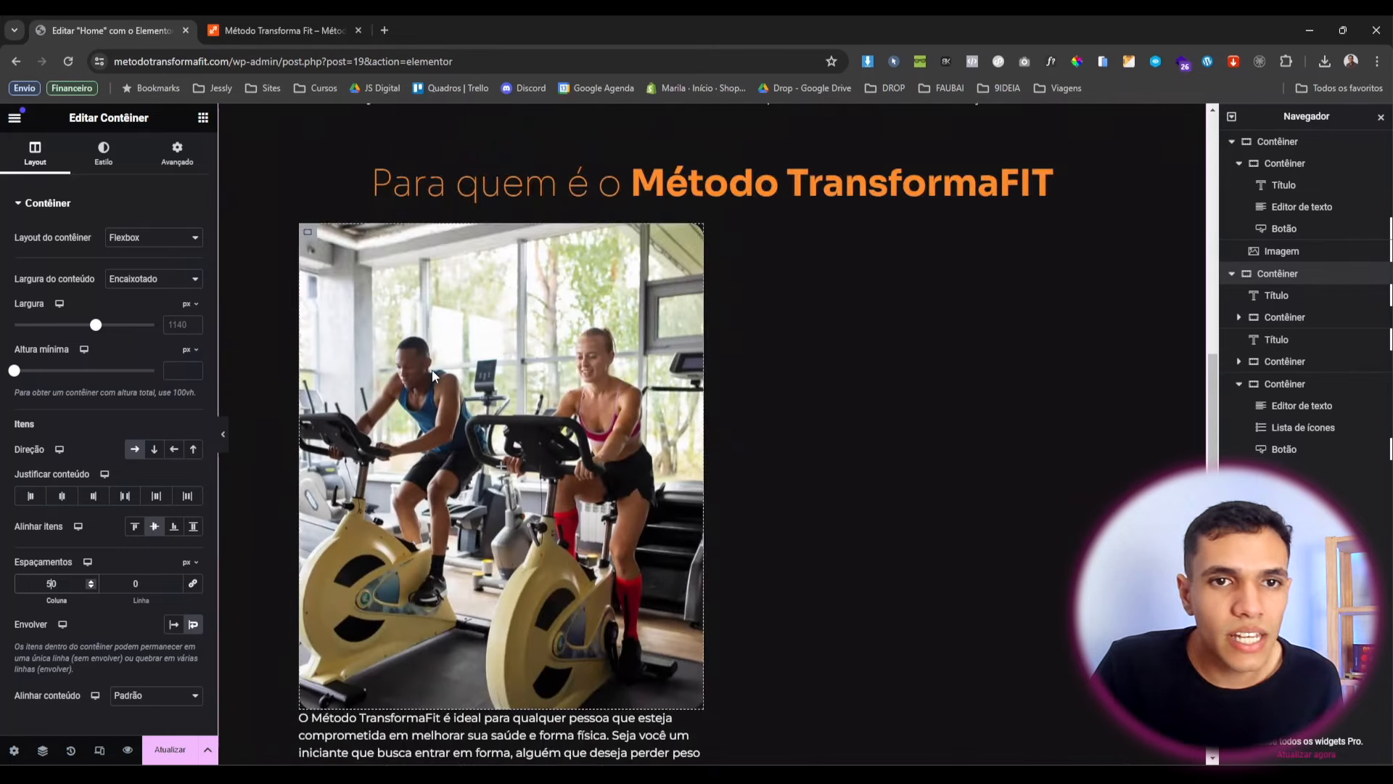
Narrow the image slideshow container's width to 46%.
left_click(309, 238)
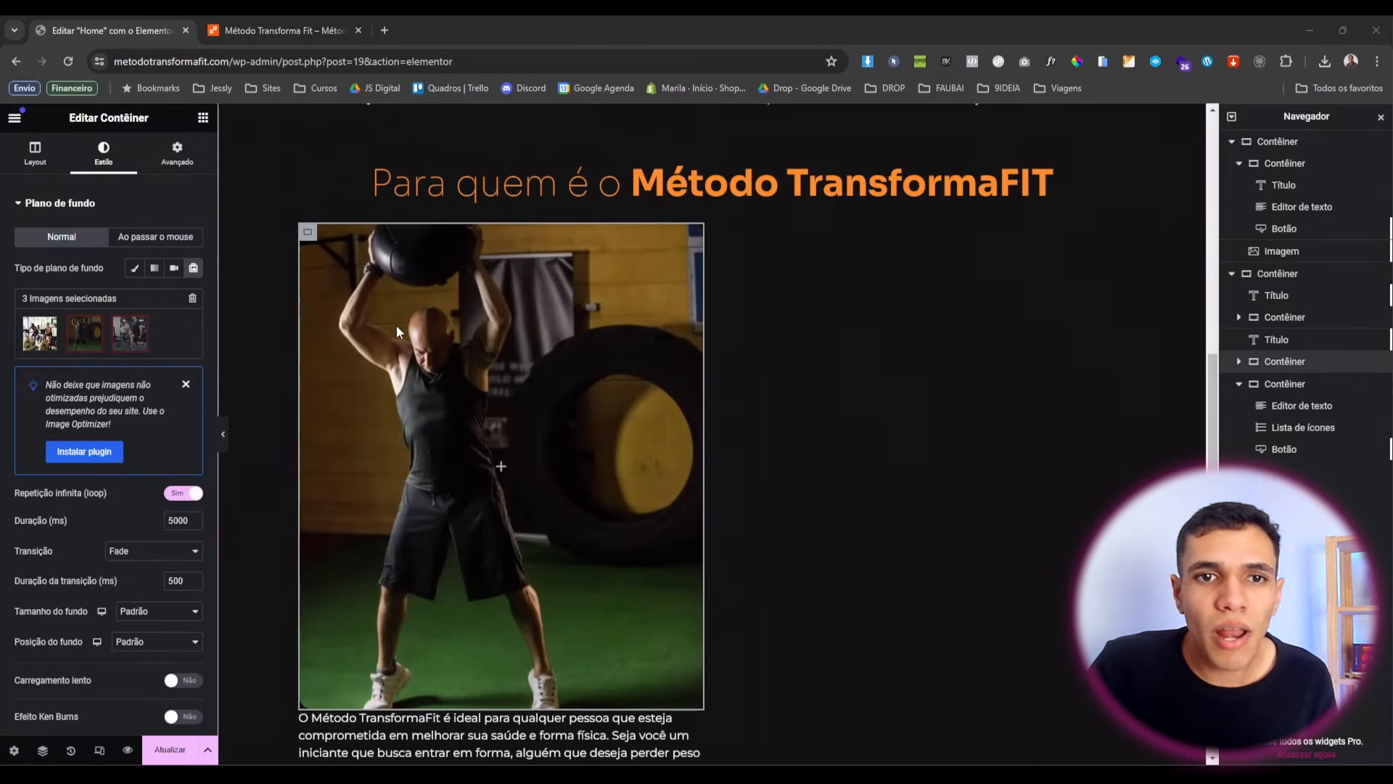
scroll(396, 325, "down", 1)
scroll(350, 233, "up", 2)
scroll(420, 384, "down", 2)
left_click(421, 386)
scroll(420, 385, "down", 2)
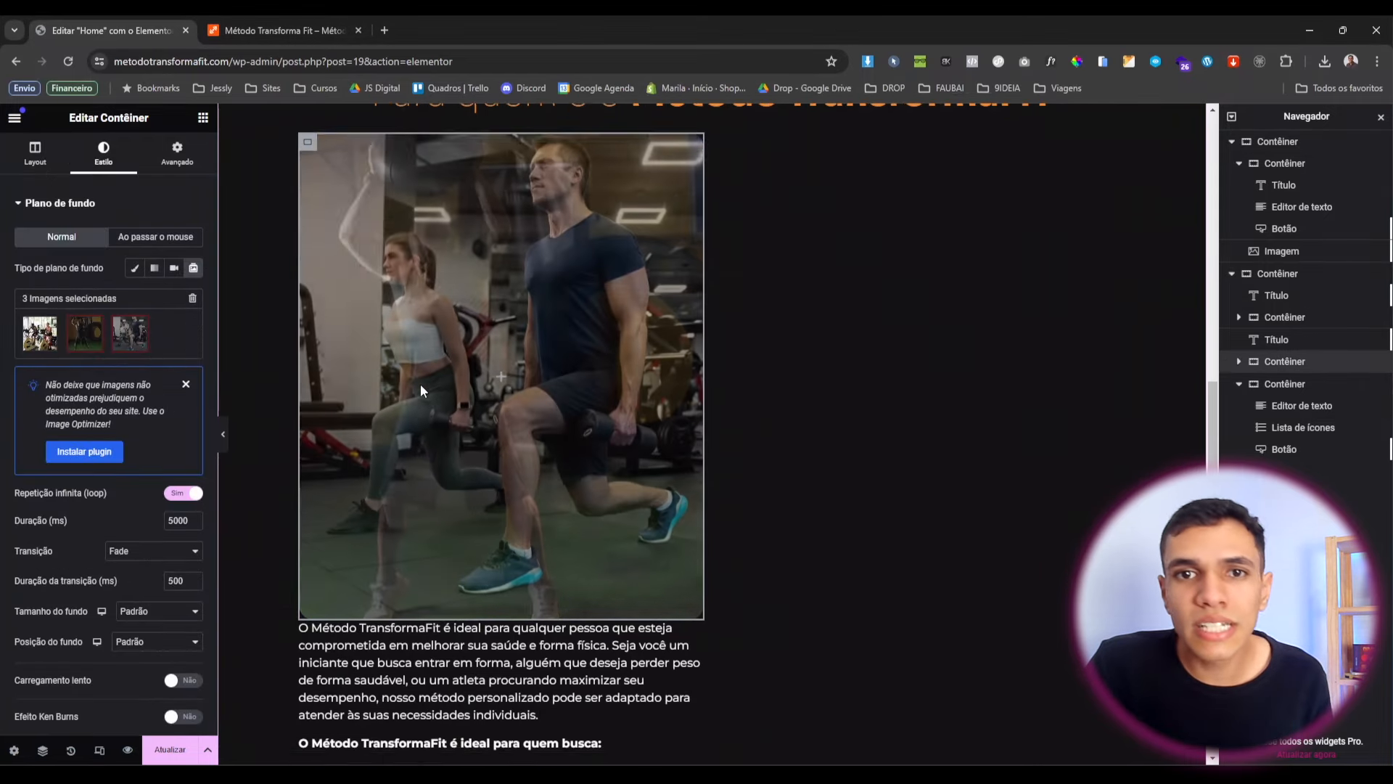
scroll(755, 510, "up", 2)
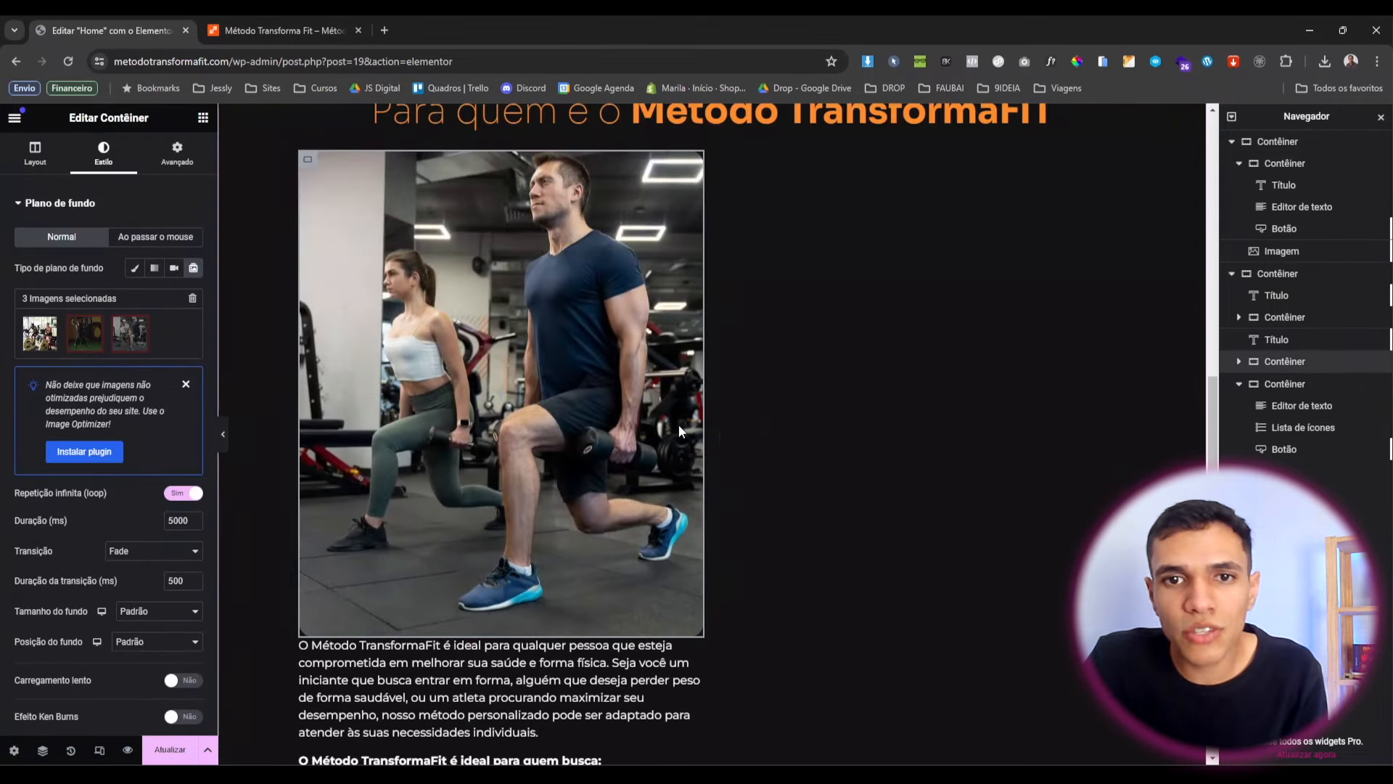
scroll(747, 429, "up", 1)
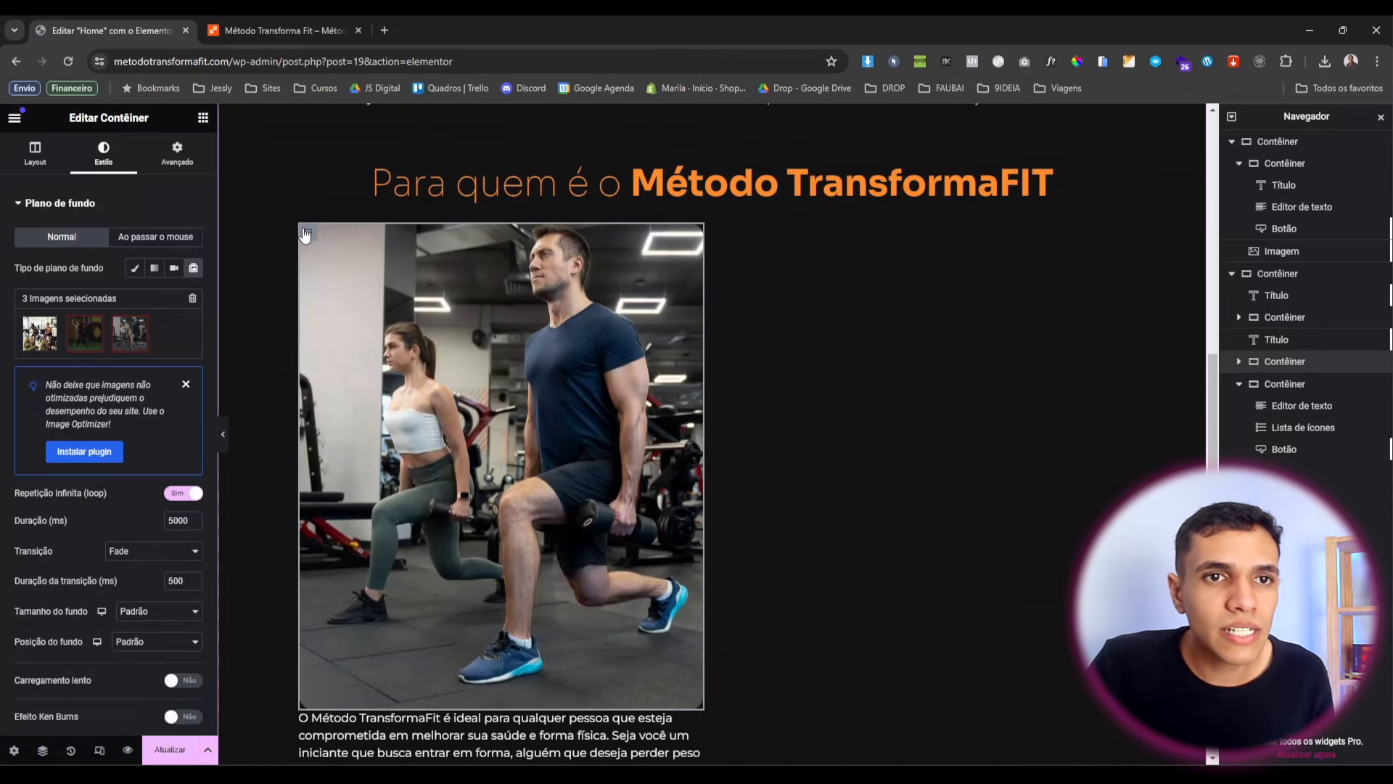
left_click(26, 143)
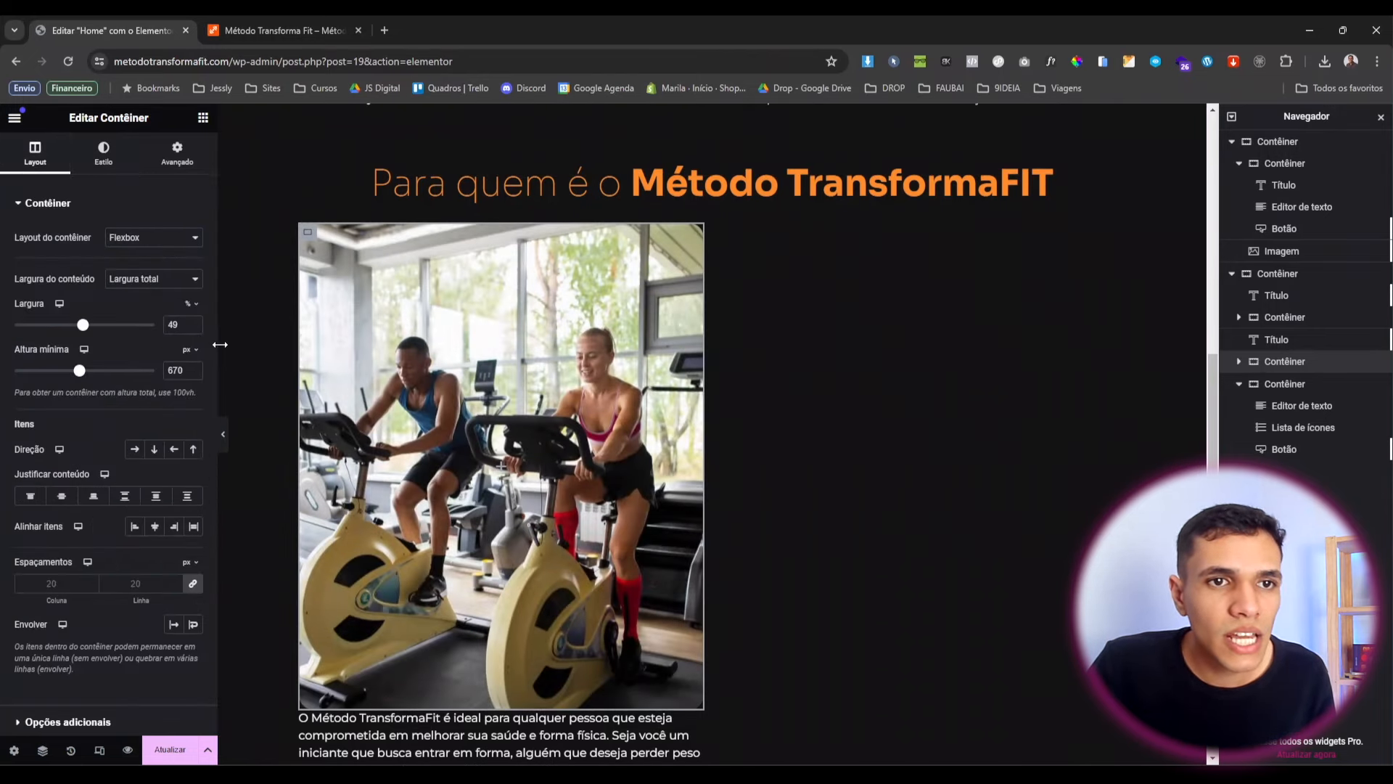
left_click(193, 328)
left_click(193, 328)
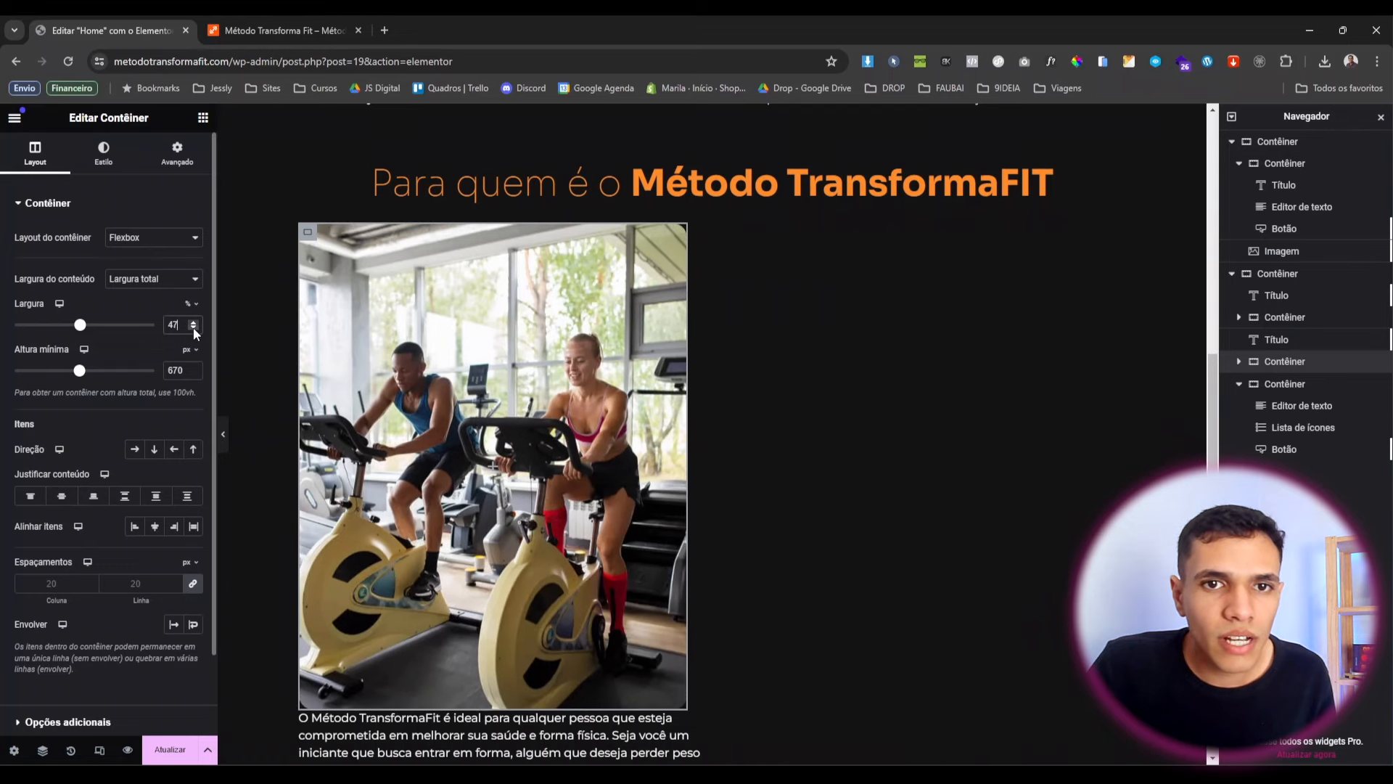
left_click(193, 328)
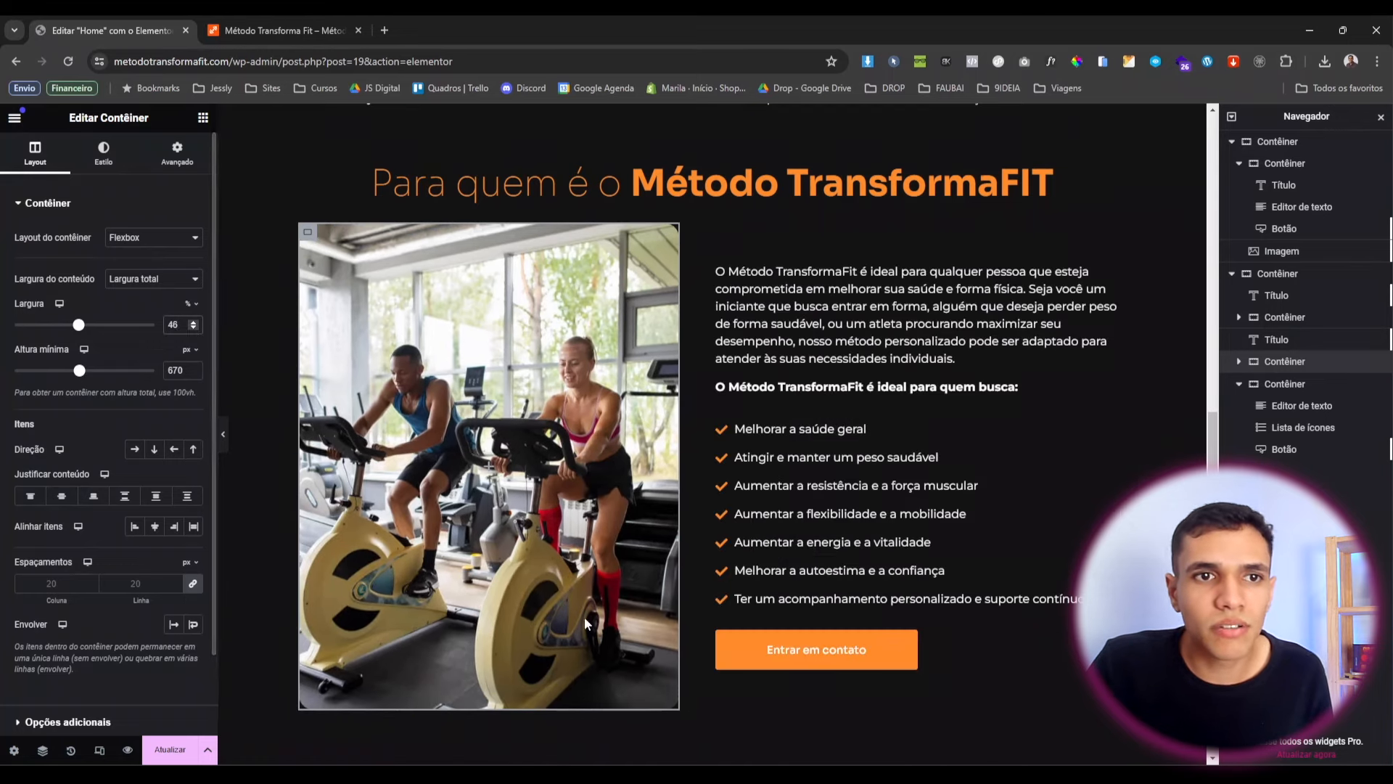
Increase the 'Para quem é' heading's bottom margin from 30 to 40 px.
scroll(792, 627, "up", 2)
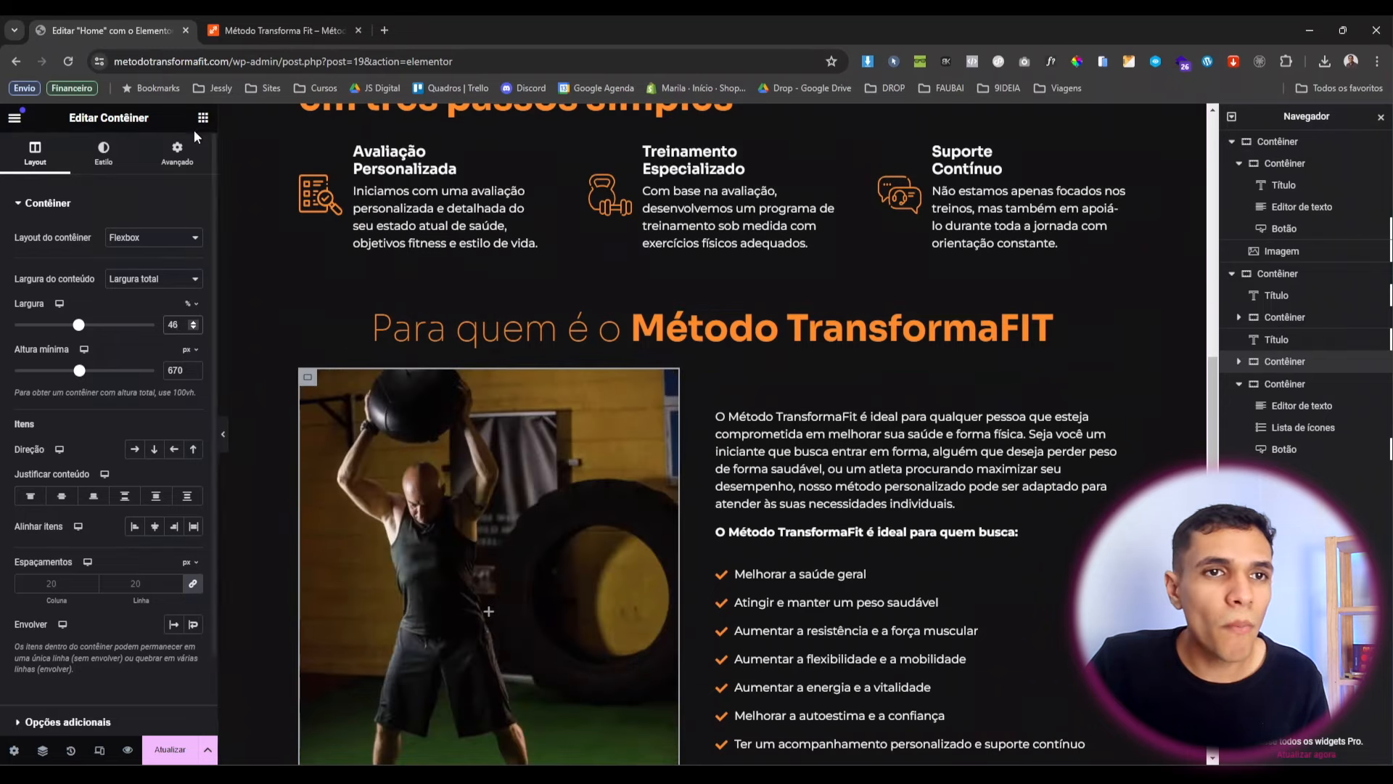
scroll(681, 217, "up", 3)
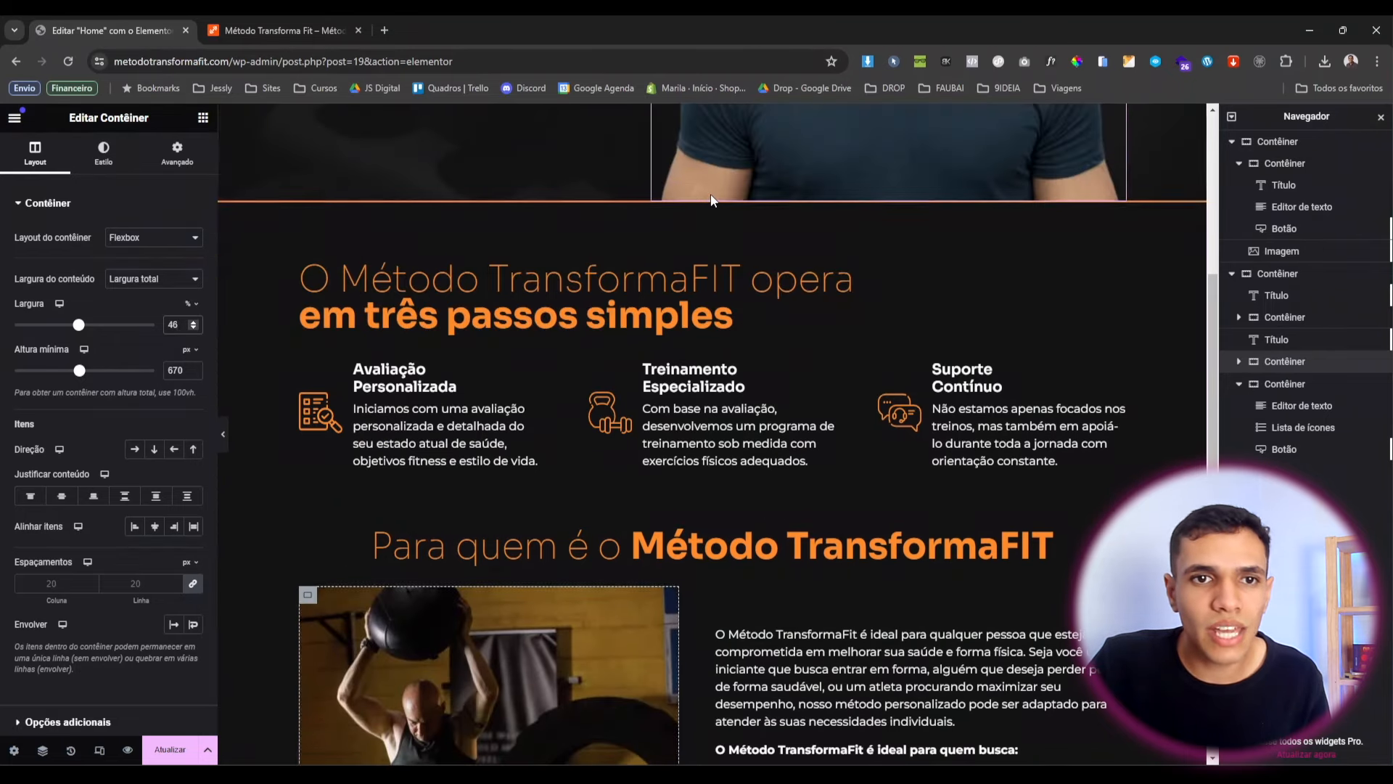
left_click(718, 197)
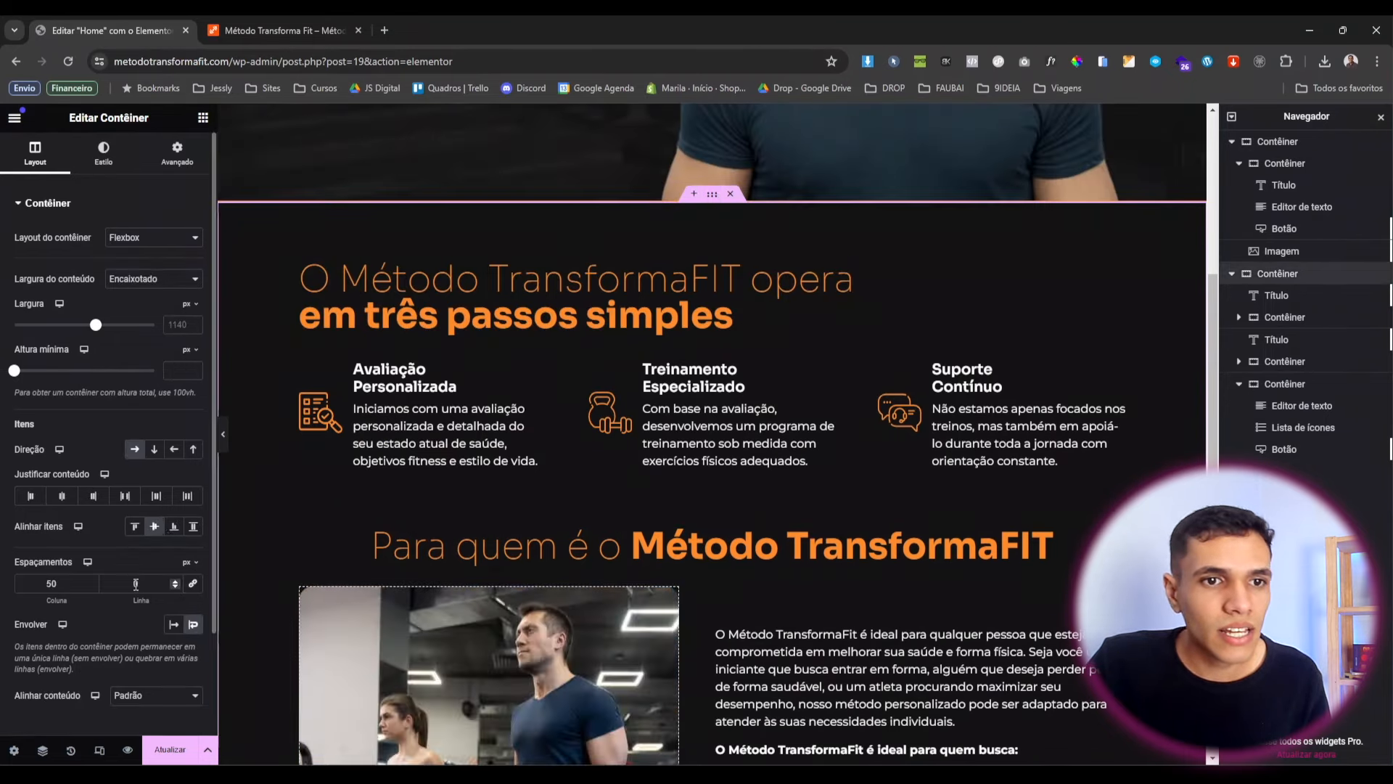
type("2")
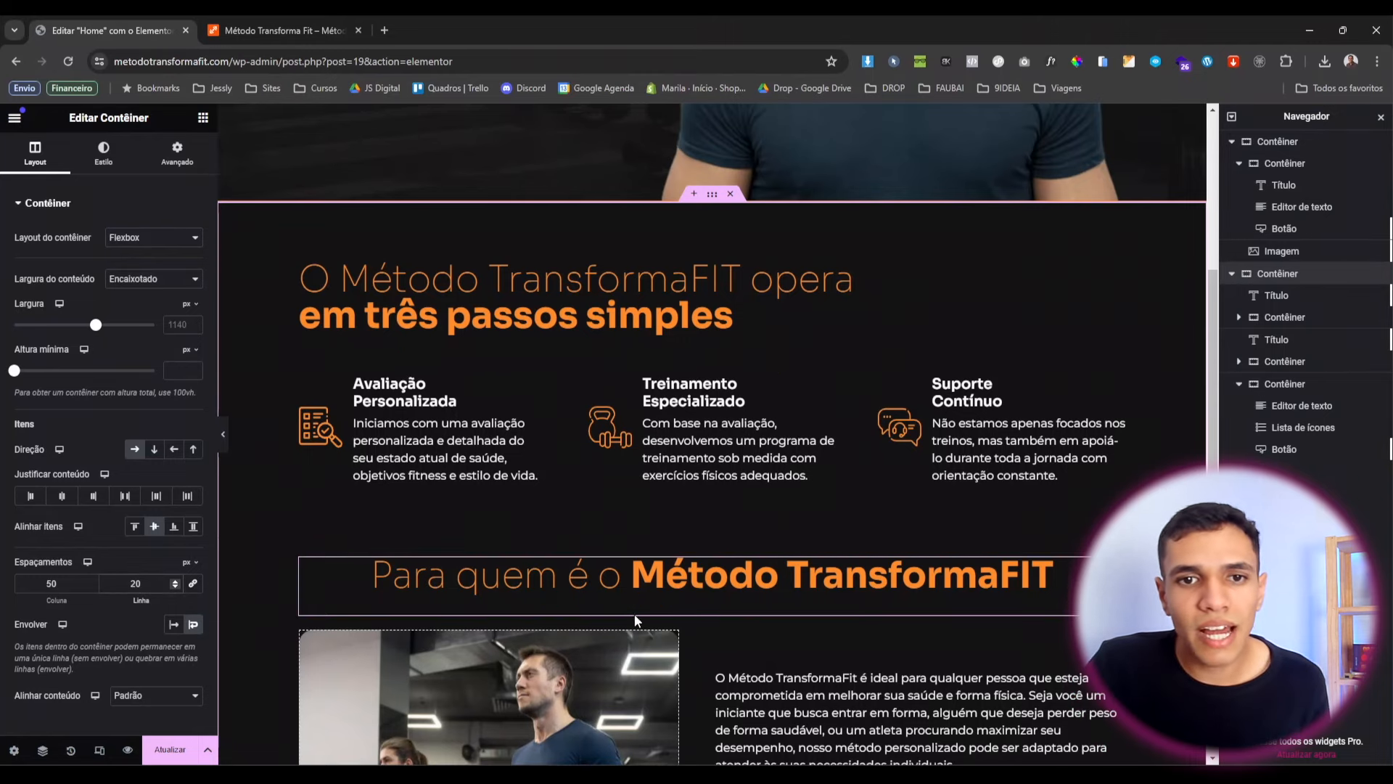
scroll(853, 532, "down", 6)
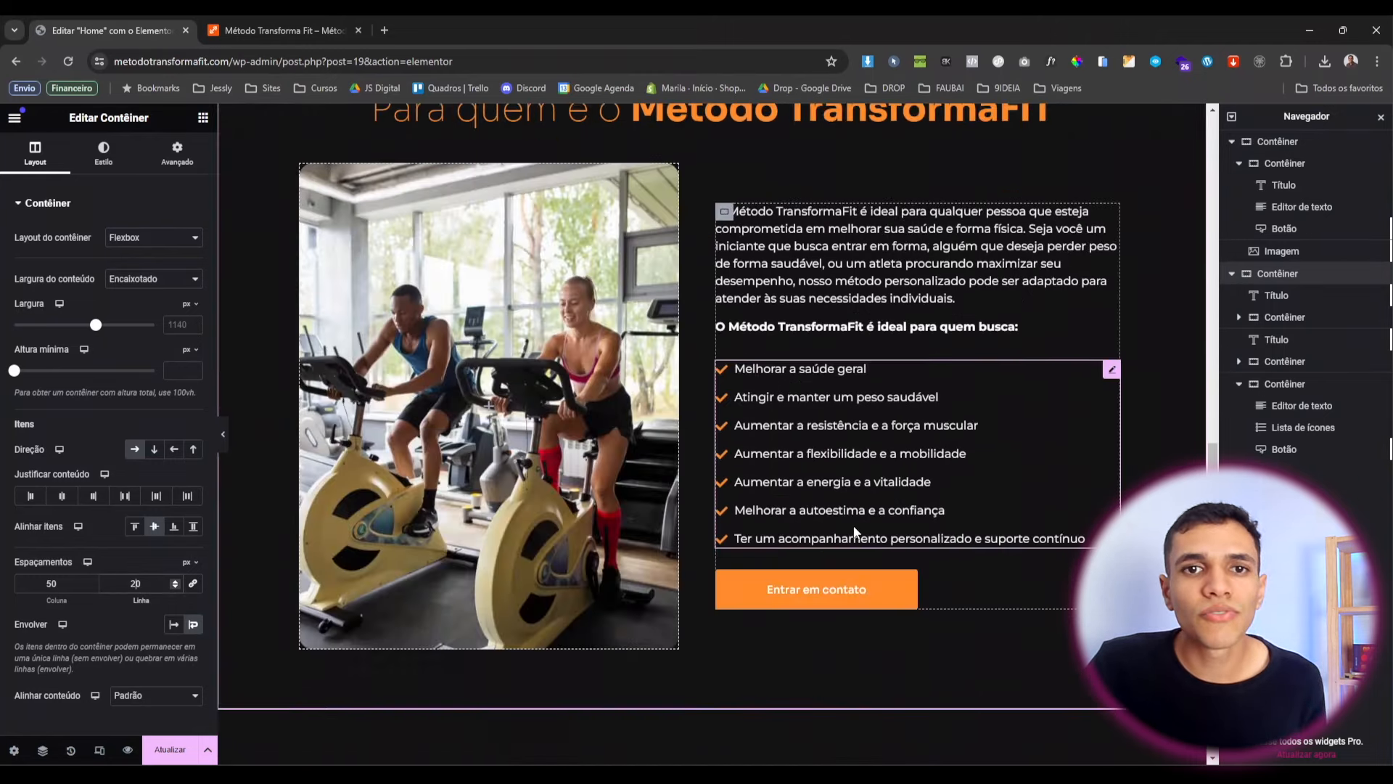
scroll(849, 521, "up", 2)
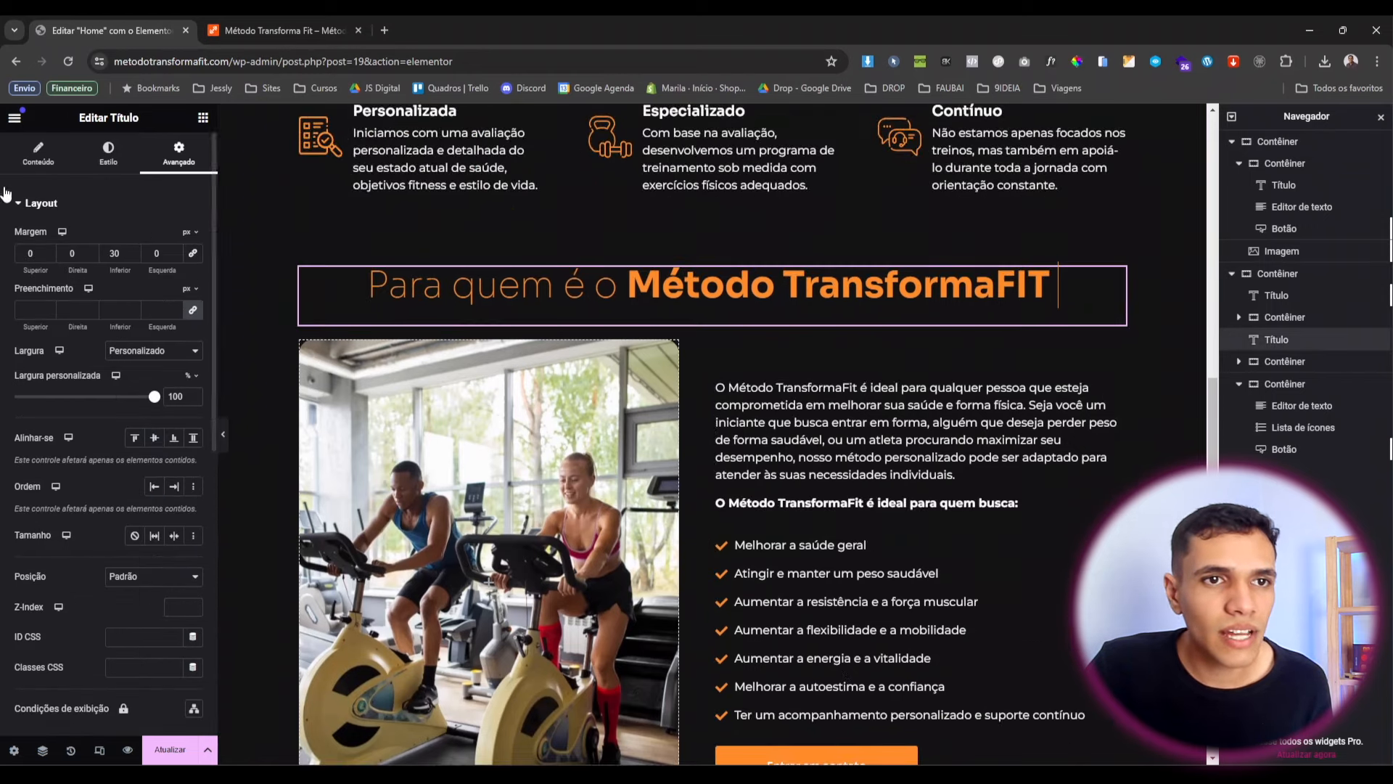
left_click_drag(122, 252, 92, 246)
type("40")
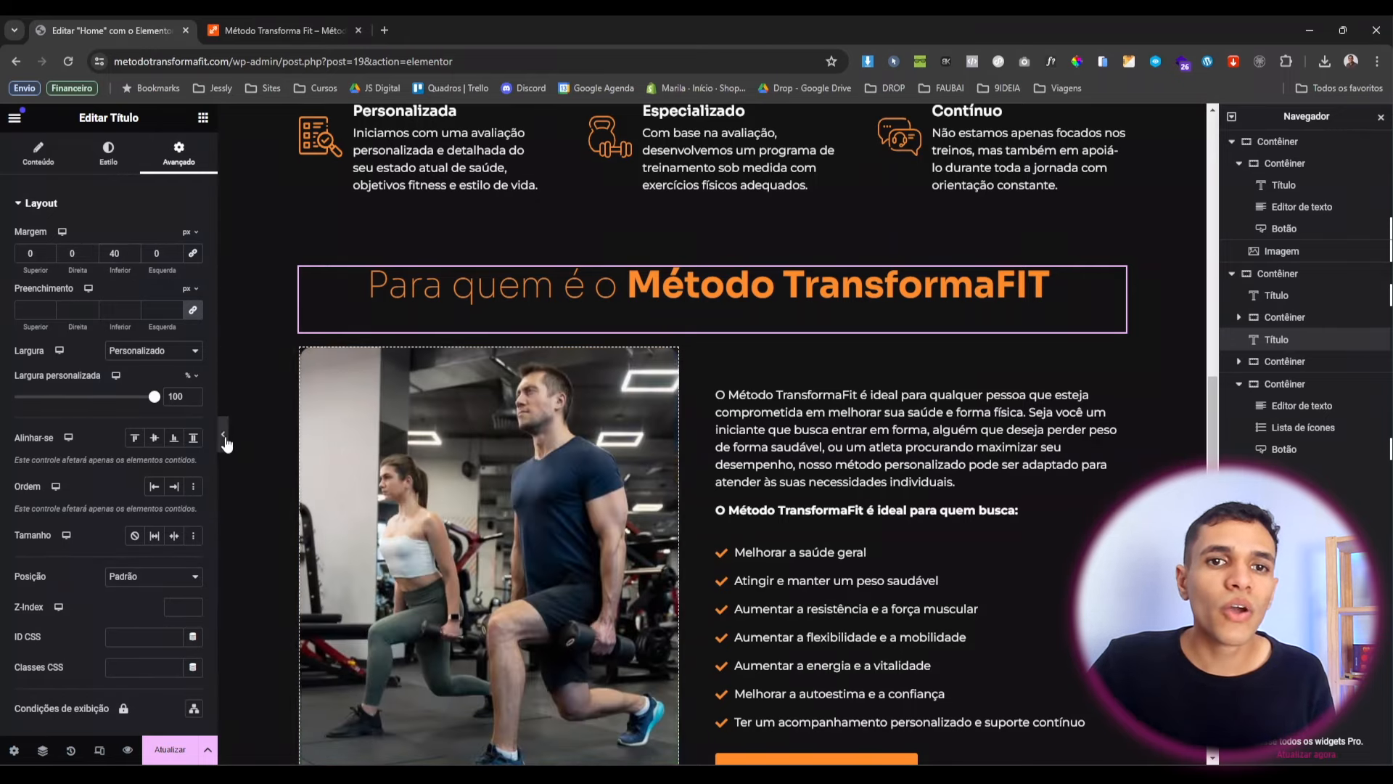
left_click(221, 435)
Review the Para quem é section in full-width preview, then restore the editor.
scroll(607, 554, "up", 10)
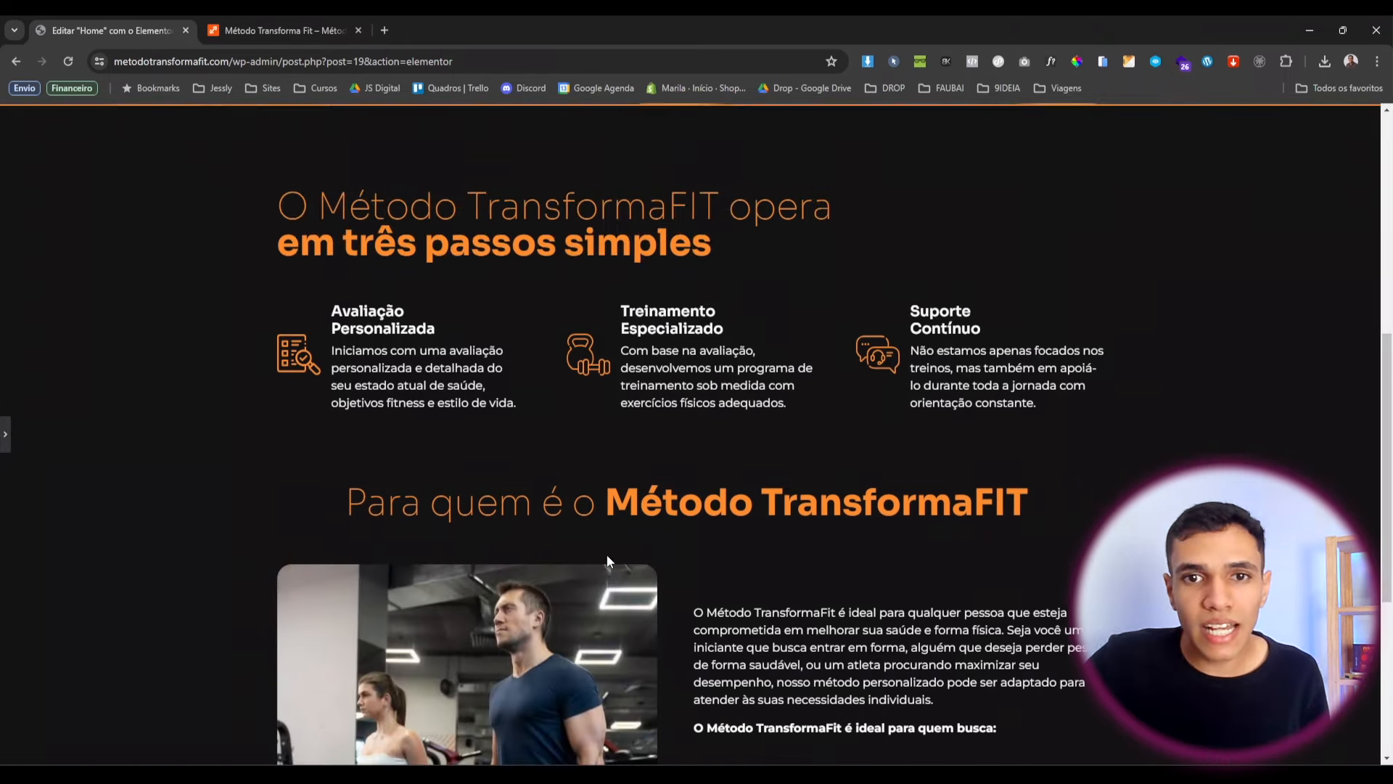
scroll(600, 405, "down", 10)
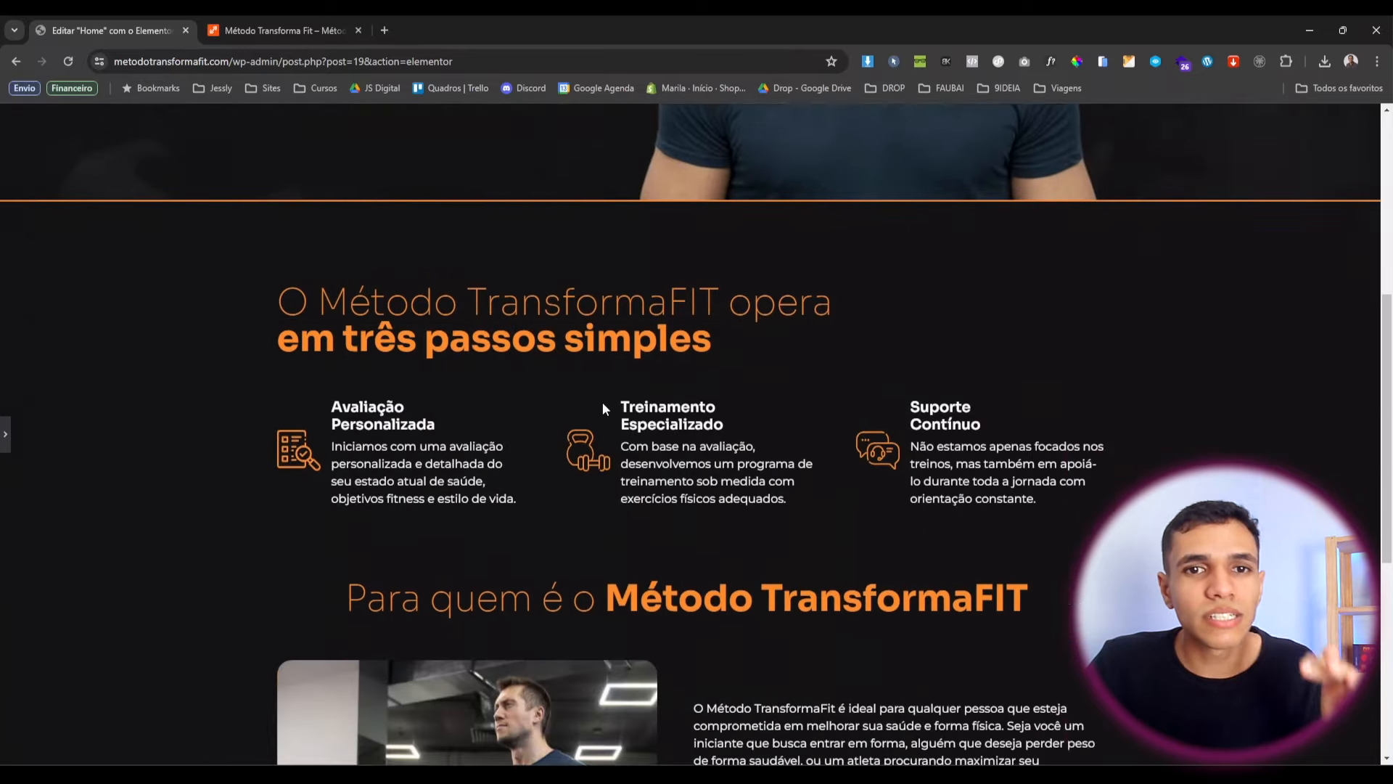
scroll(604, 407, "down", 2)
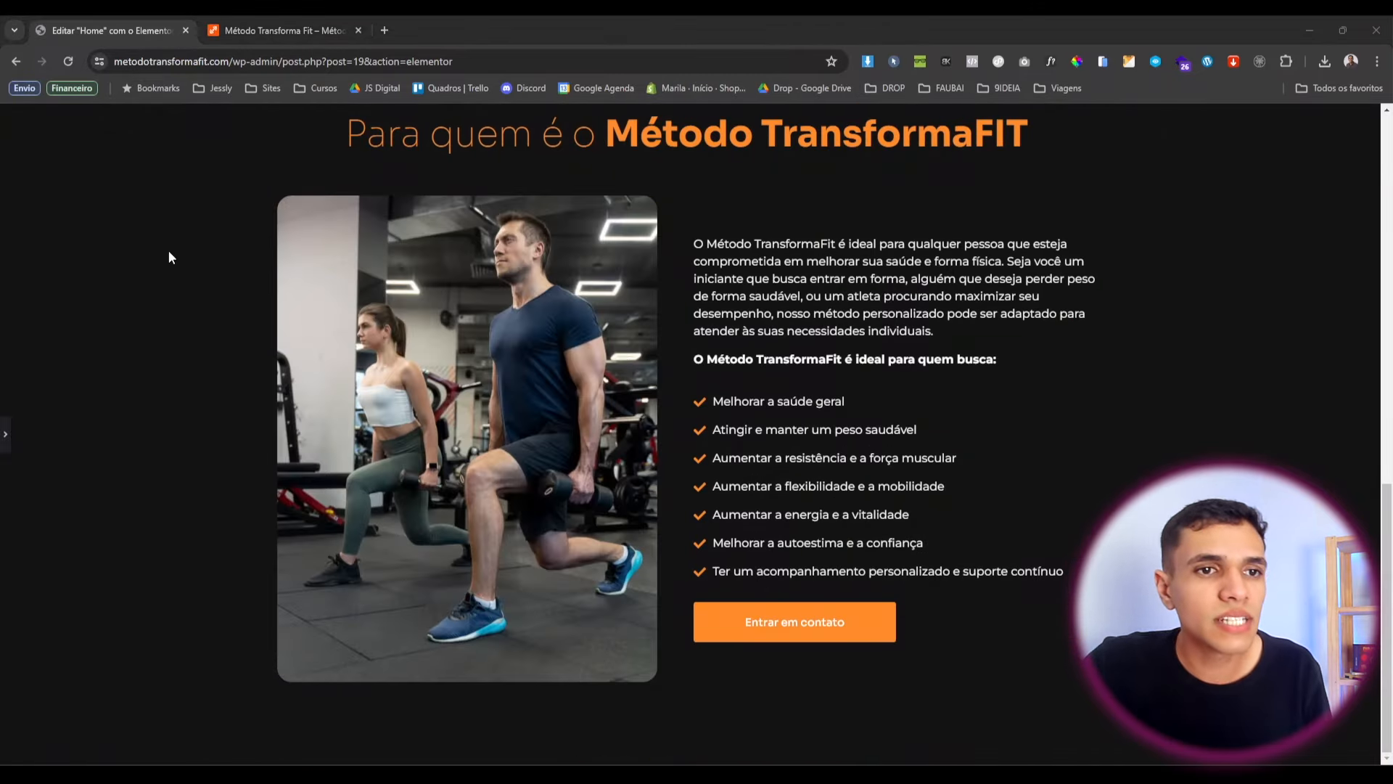
left_click(6, 437)
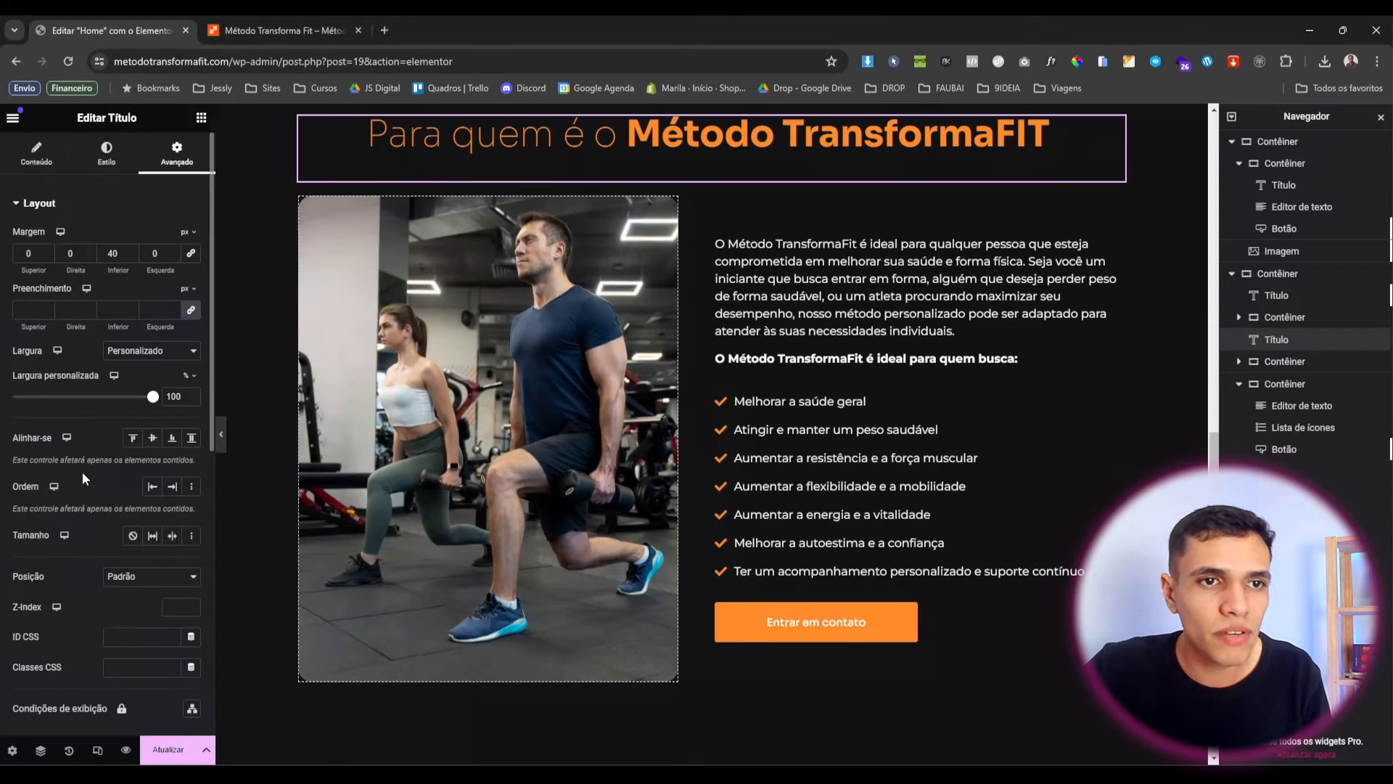
Duplicate the 'Para quem é o Método TransformaFIT' heading.
scroll(647, 245, "up", 1)
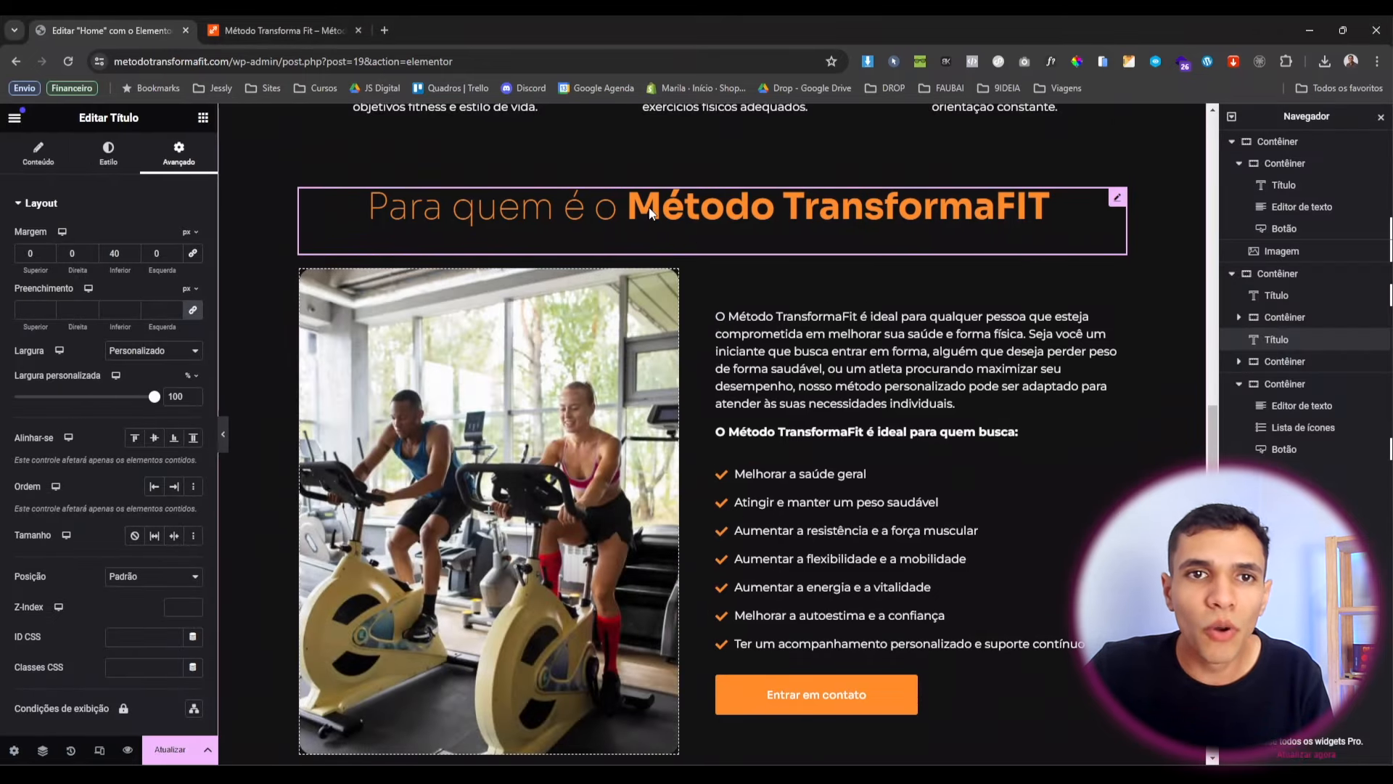
right_click(650, 212)
left_click(694, 261)
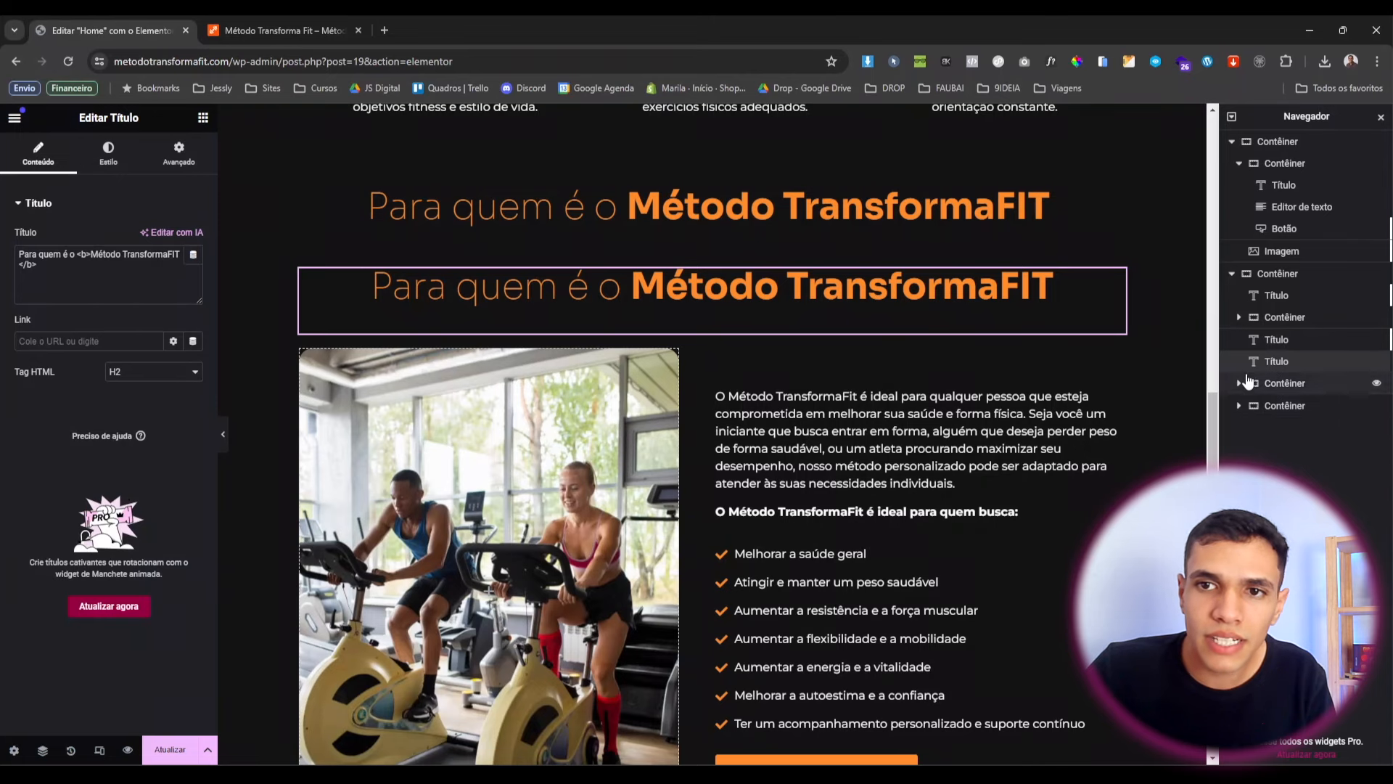
Move the duplicated heading below the section and give it 80 px spacing.
left_click_drag(1270, 360, 1277, 425)
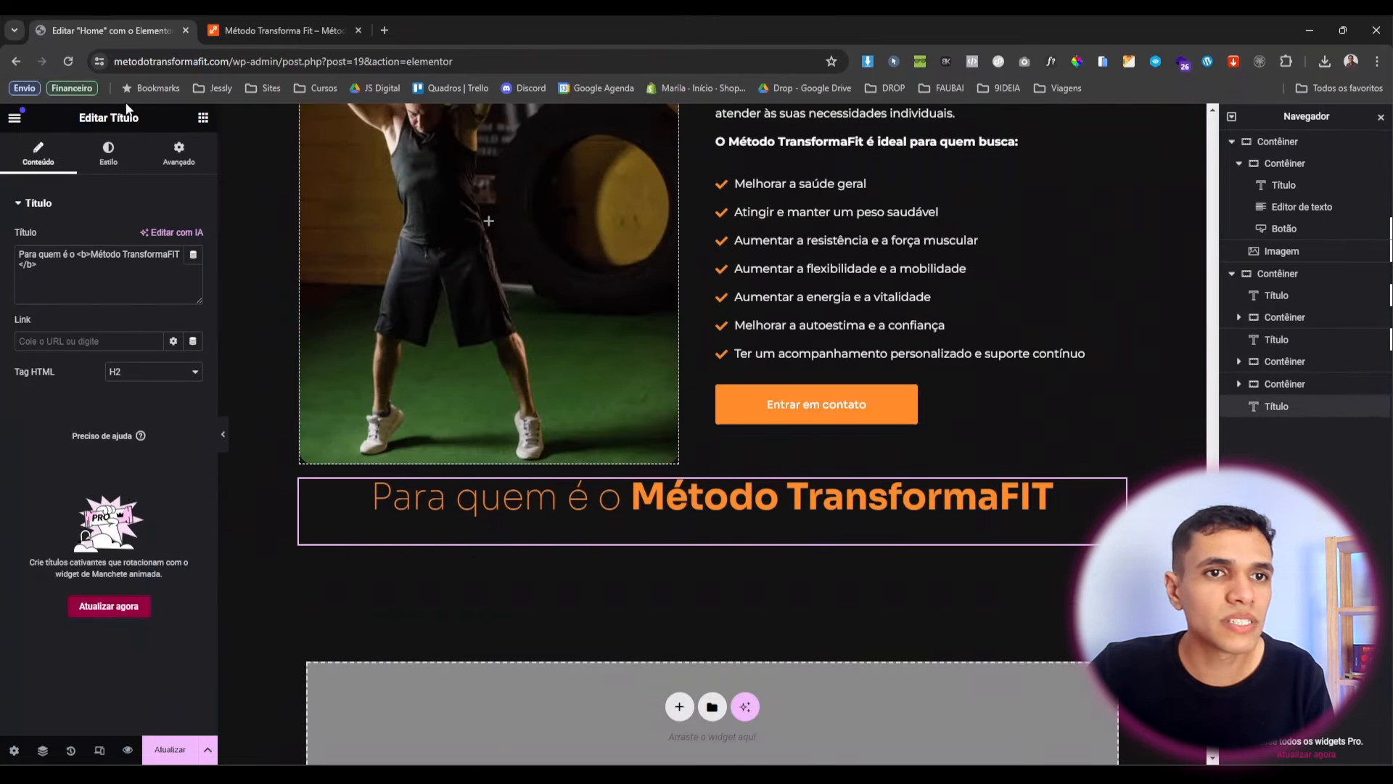
left_click(179, 153)
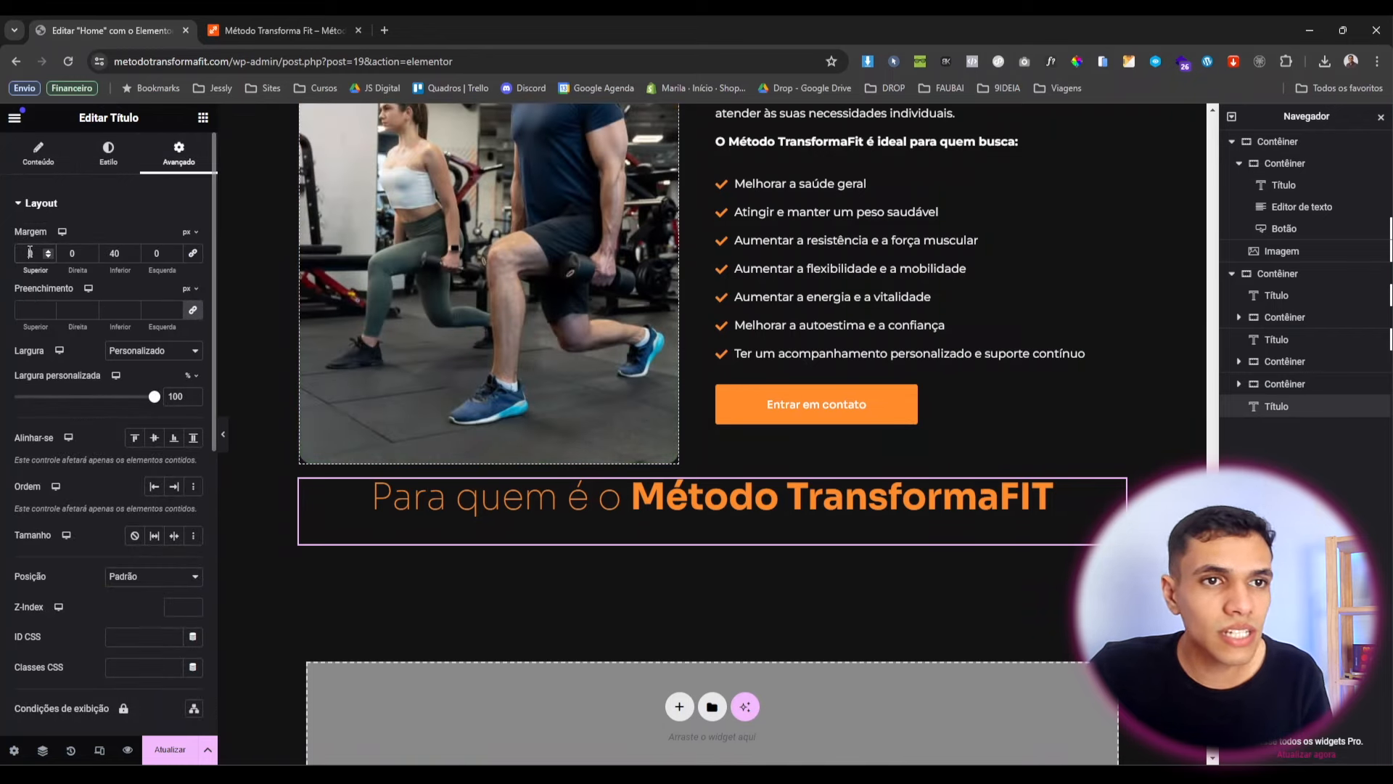
type("80")
scroll(718, 525, "up", 5)
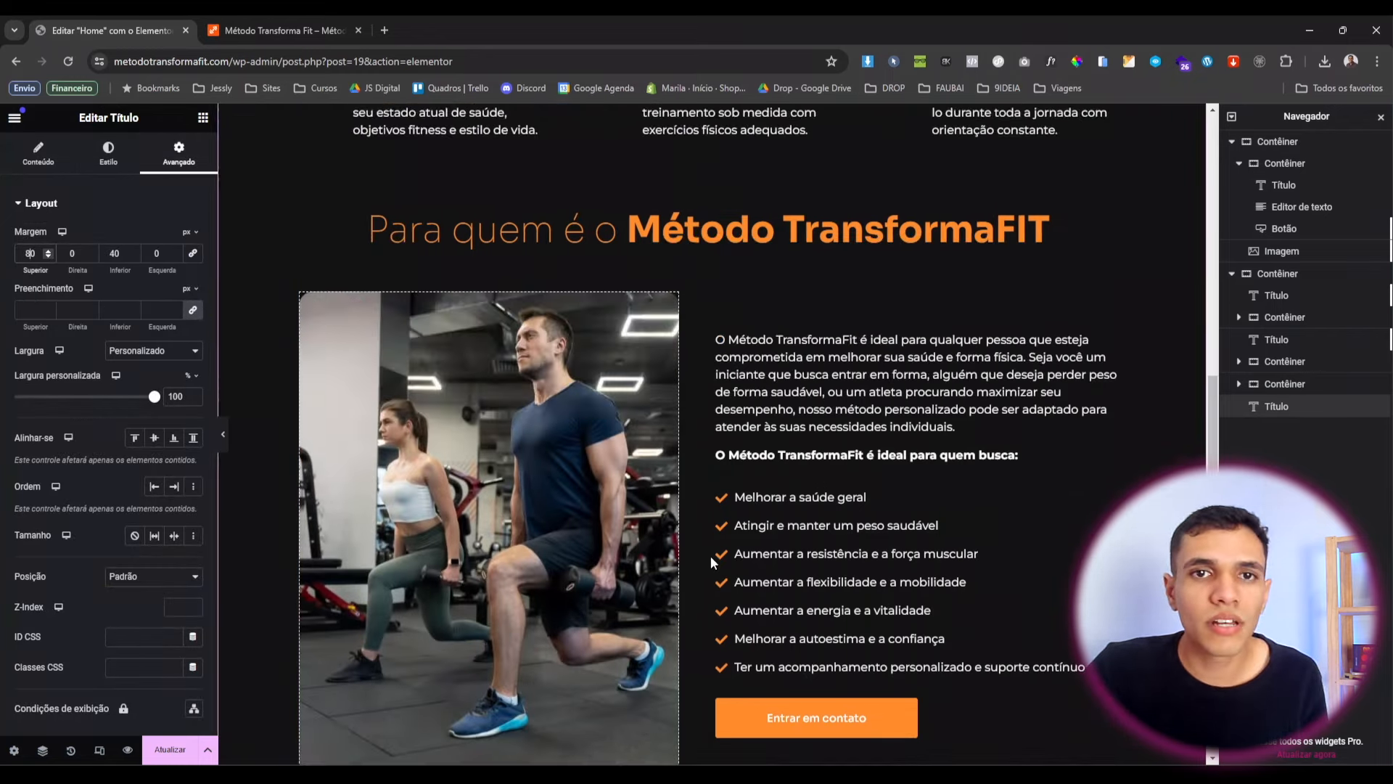
scroll(711, 556, "up", 3)
scroll(643, 520, "down", 6)
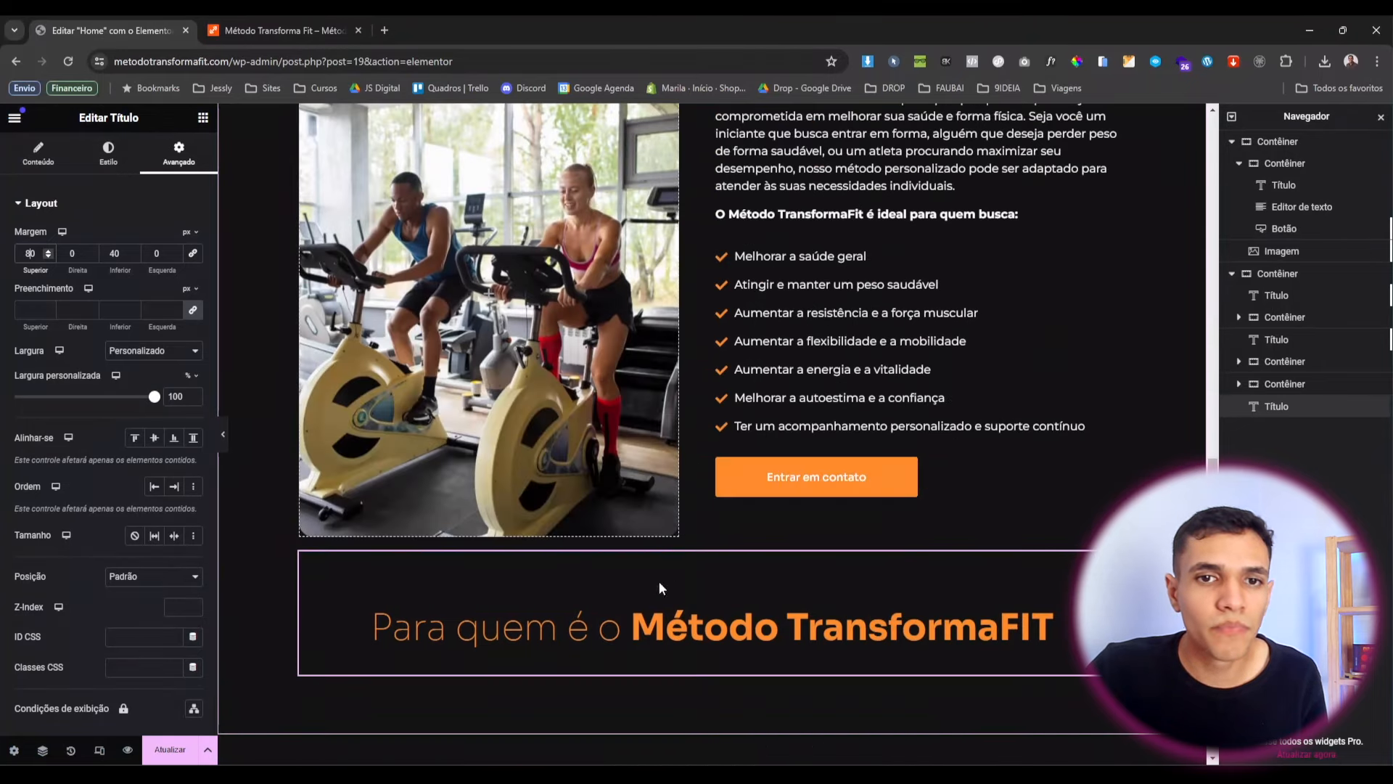
Change the heading text to 'Benefícios do Método TransformaFIT'.
left_click(41, 160)
left_click_drag(70, 254, 7, 251)
type("Be")
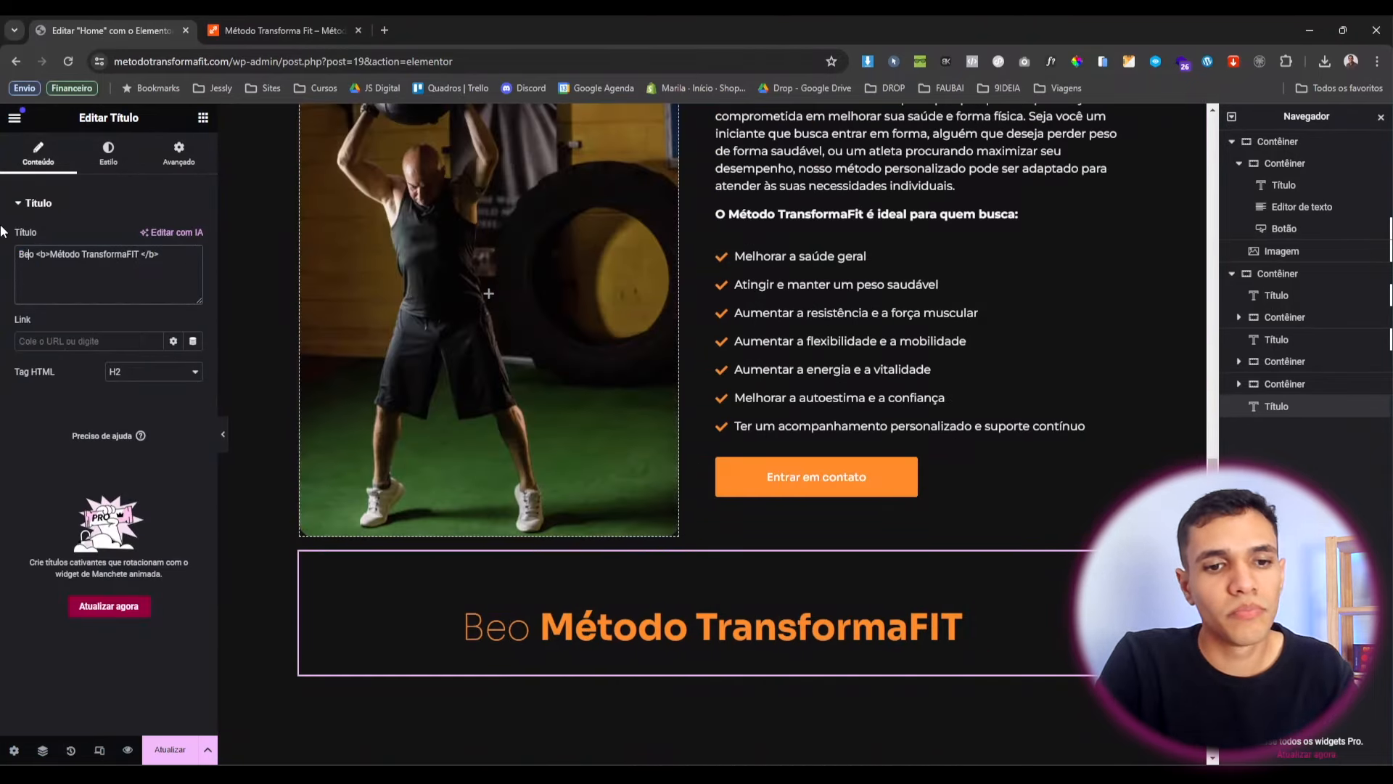
type("nefícios")
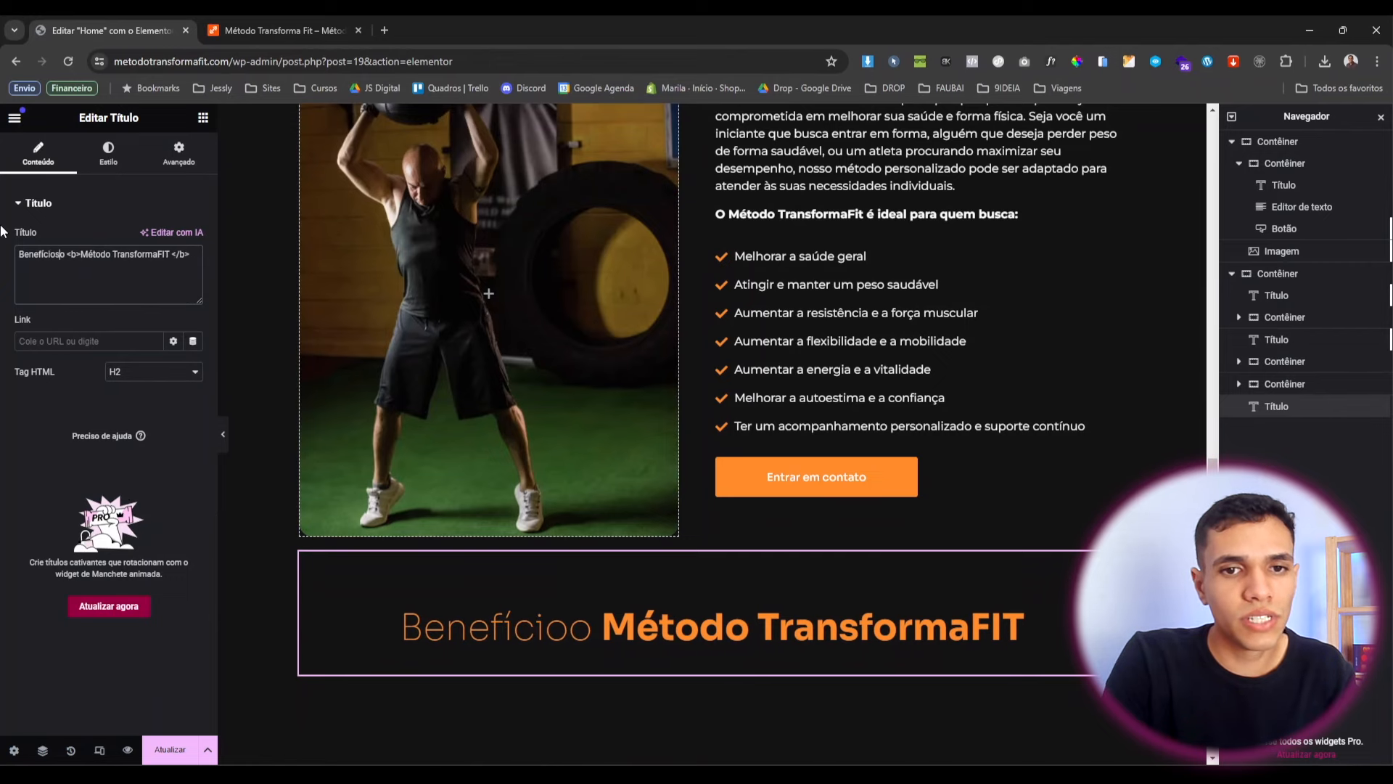
type(" d")
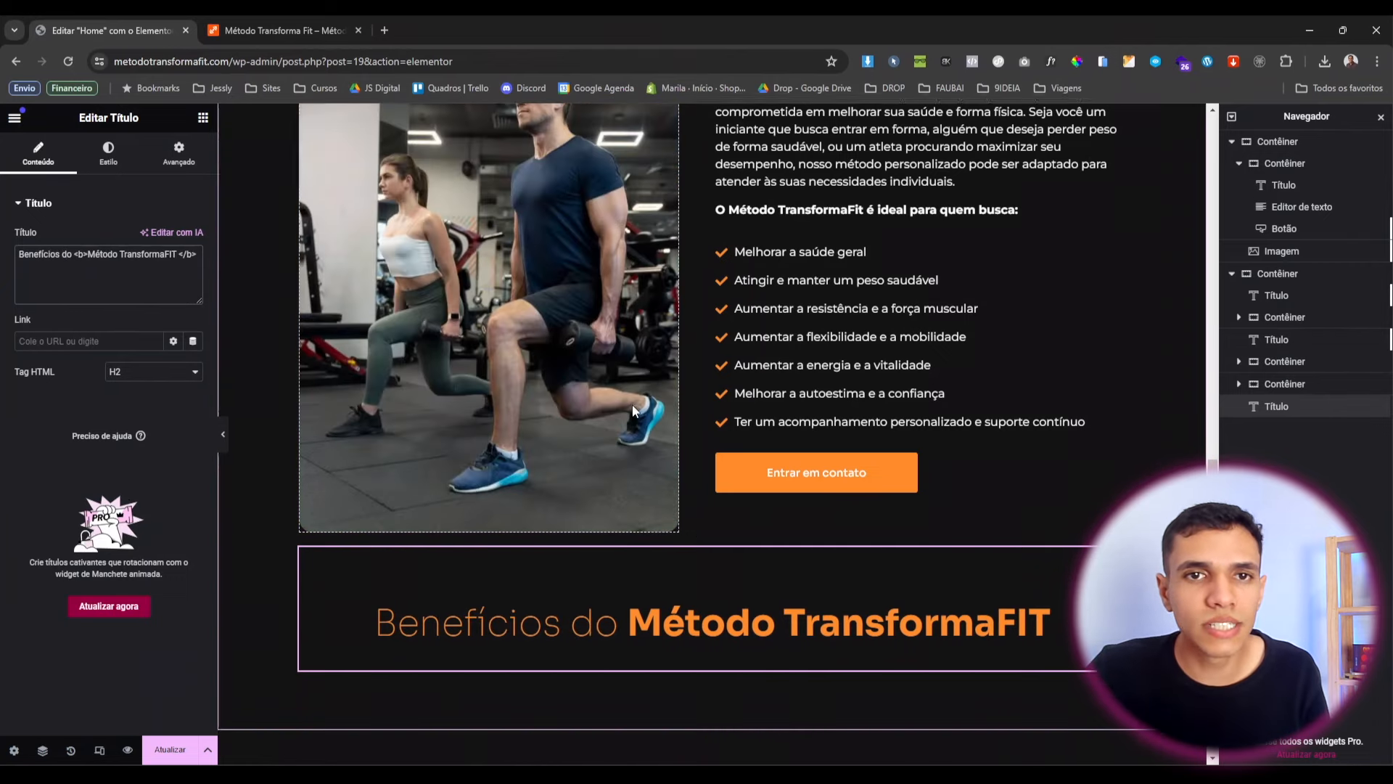
scroll(633, 403, "down", 3)
scroll(506, 406, "up", 1)
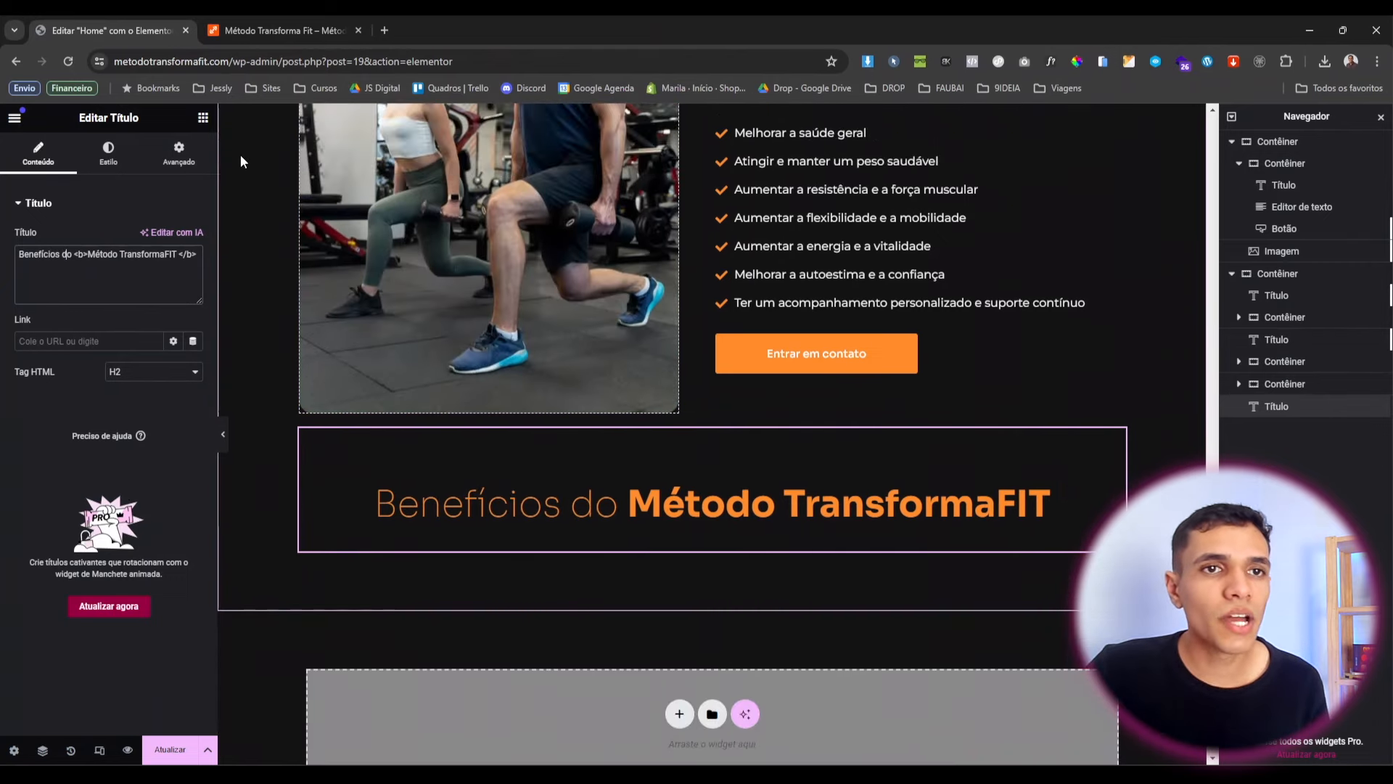
left_click(201, 118)
Add an empty container directly below the Benefícios heading.
left_click_drag(56, 283, 613, 545)
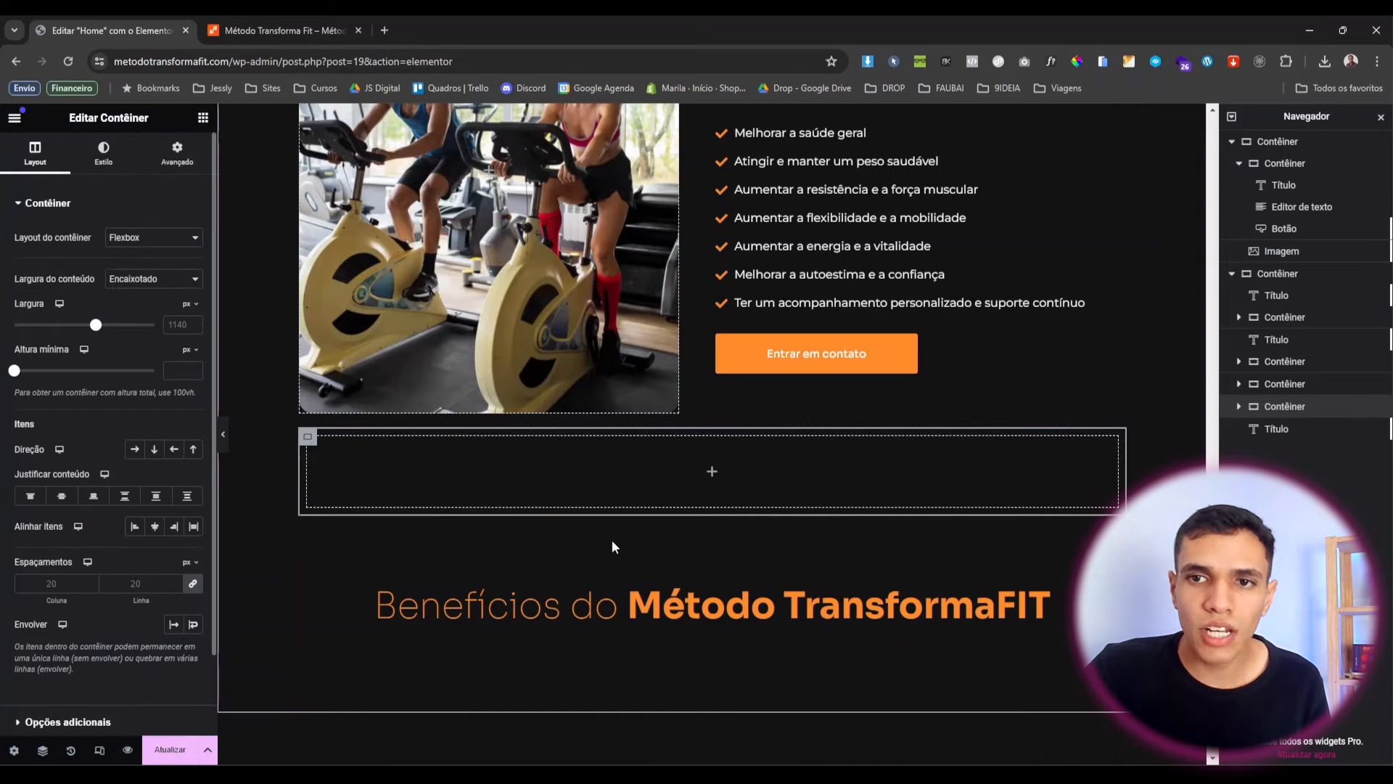
left_click_drag(1283, 419, 1290, 446)
left_click(177, 154)
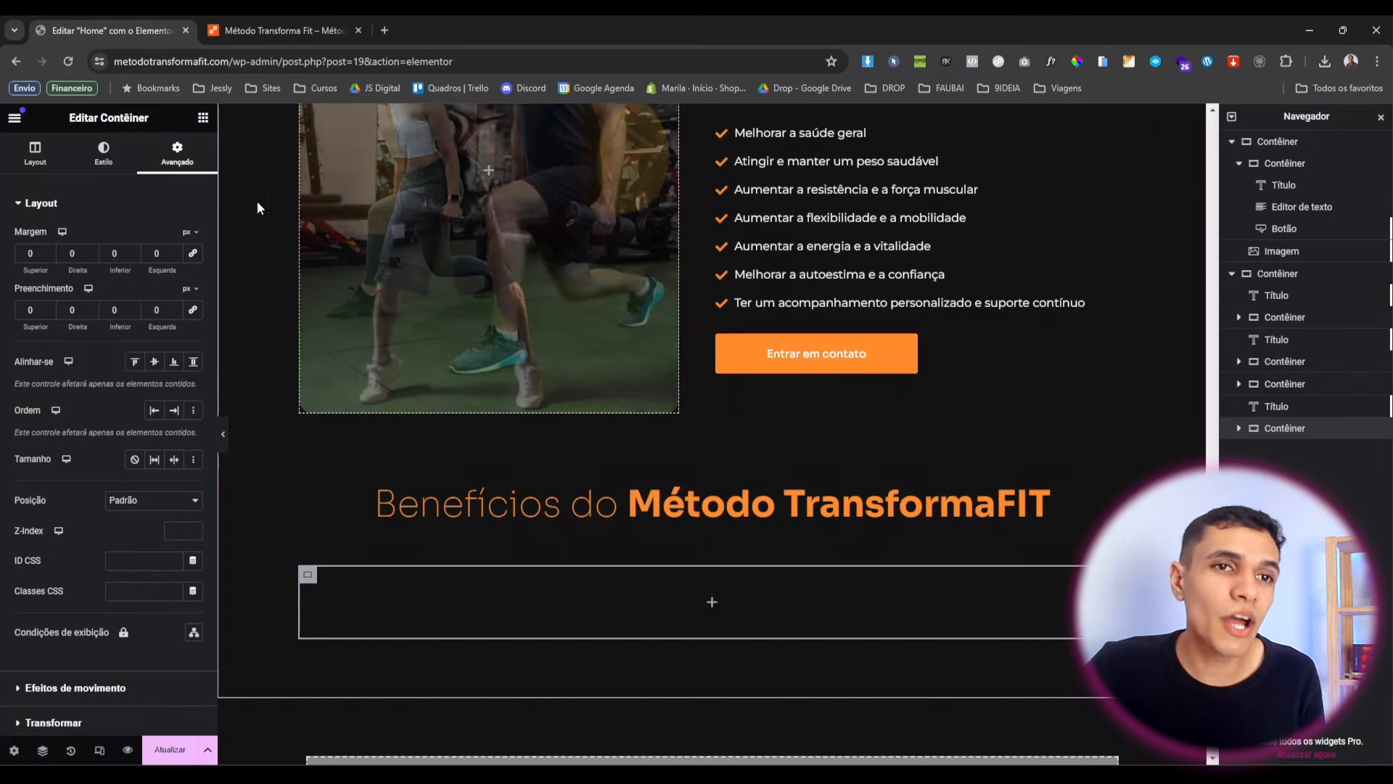
Nest an inner box at 33% width with zero padding and margin.
left_click(204, 118)
left_click_drag(59, 356, 363, 611)
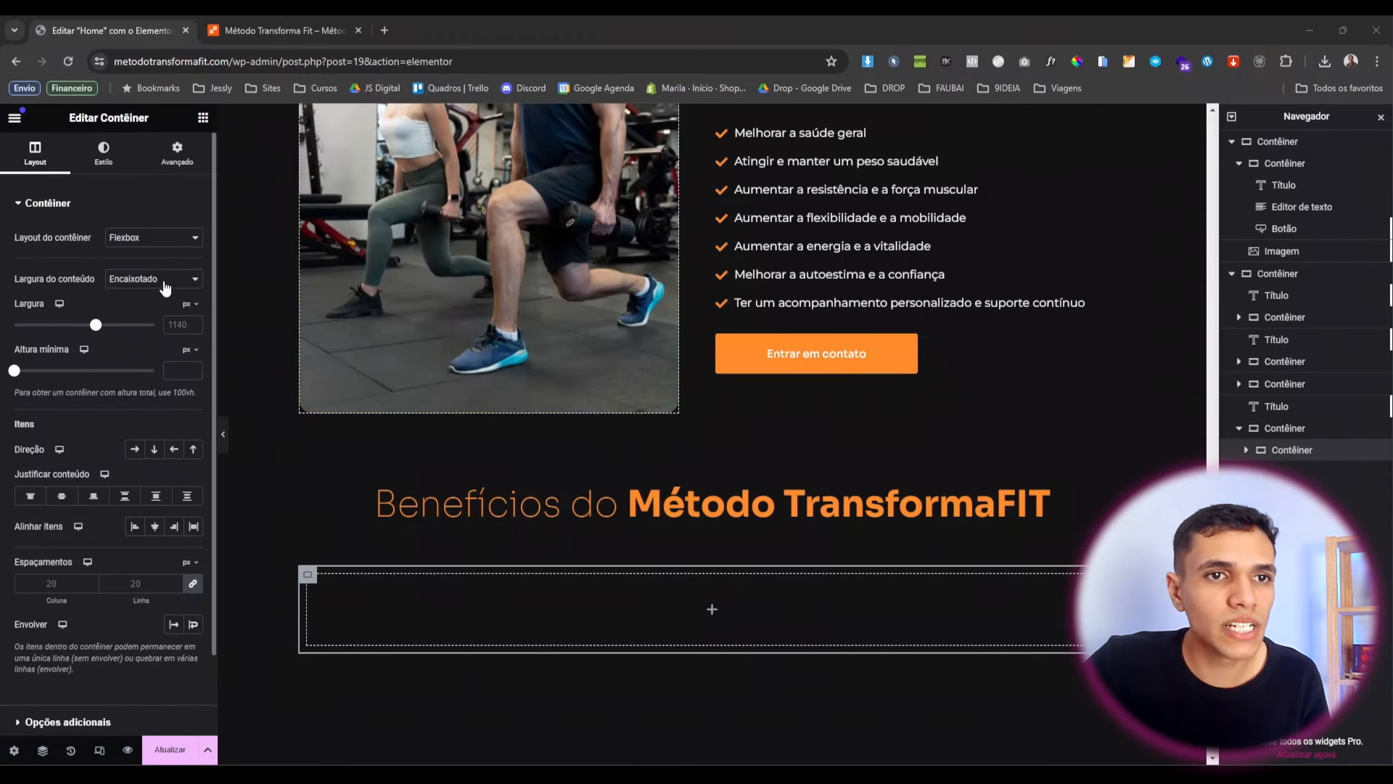
left_click(160, 279)
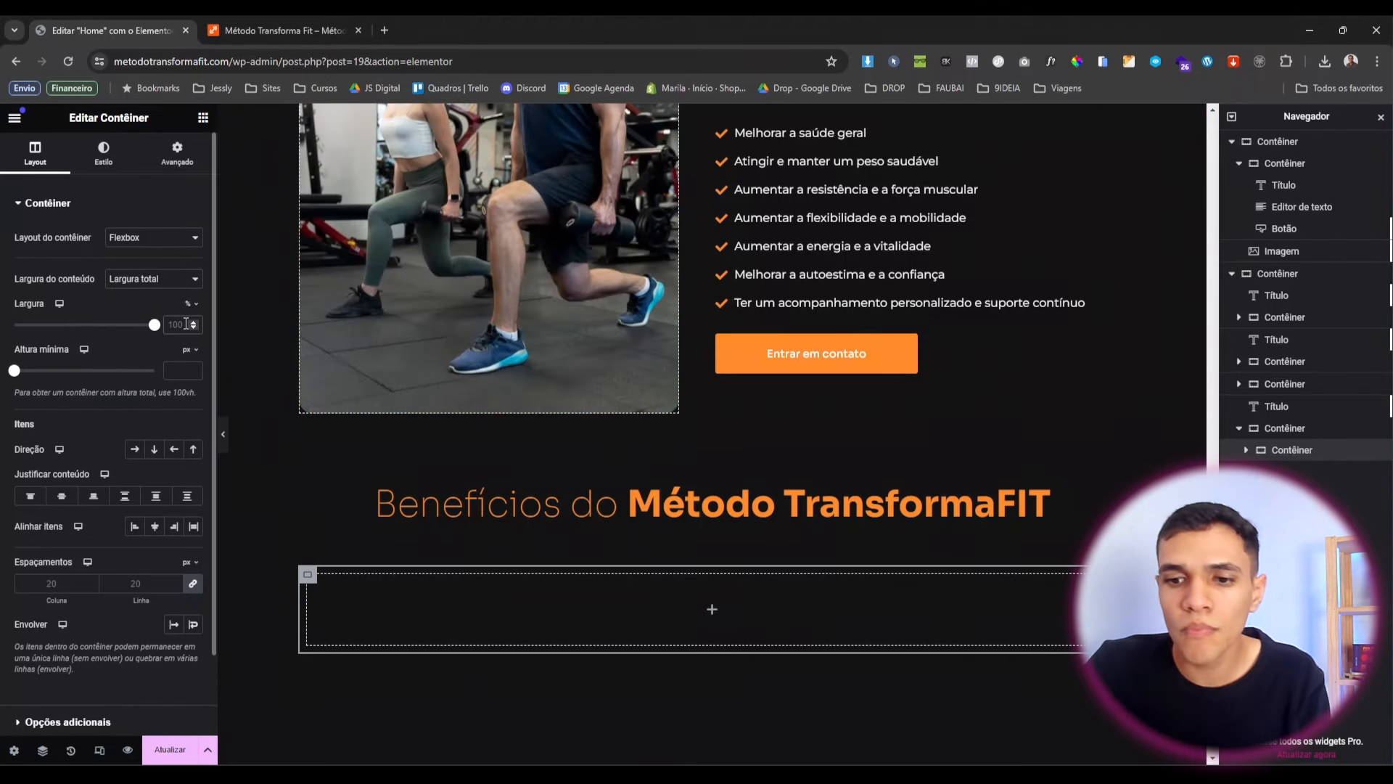
type("33")
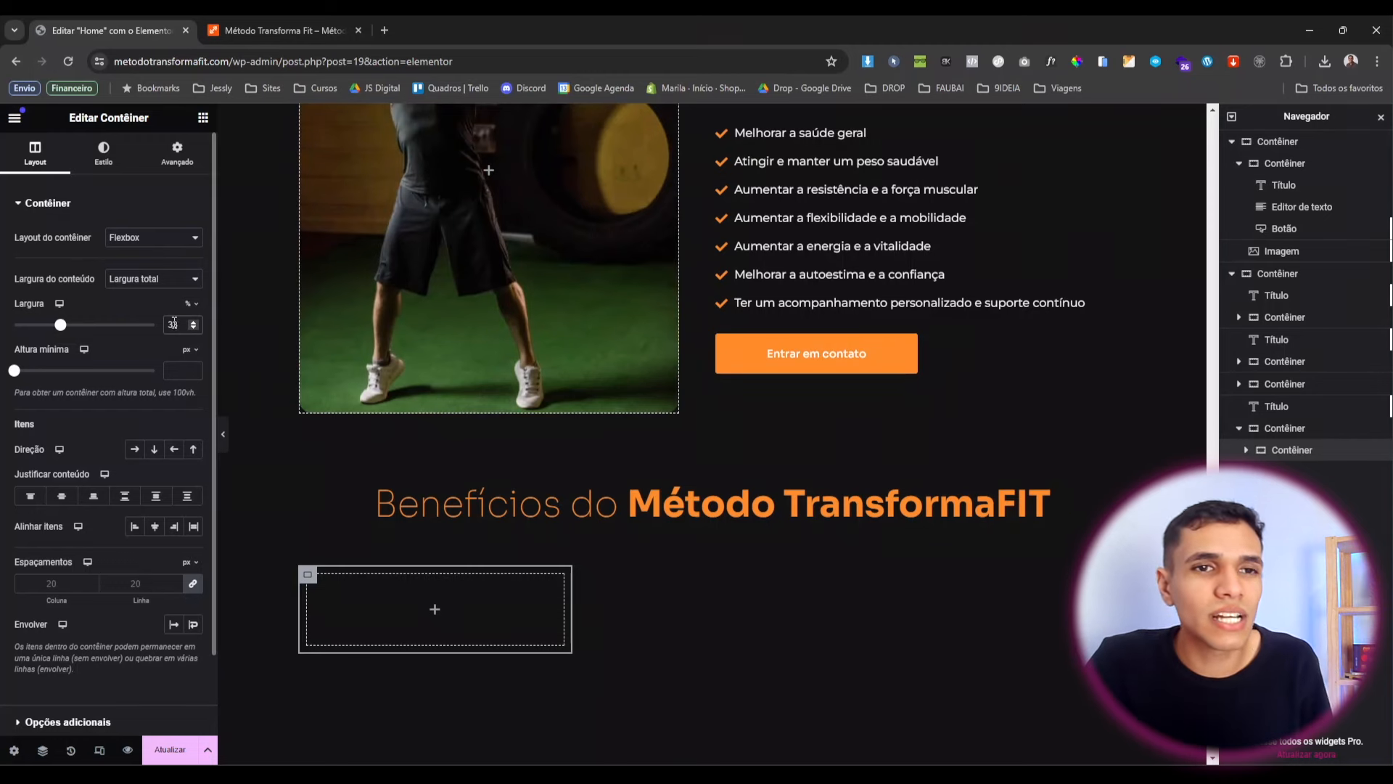
left_click(177, 153)
left_click(193, 310)
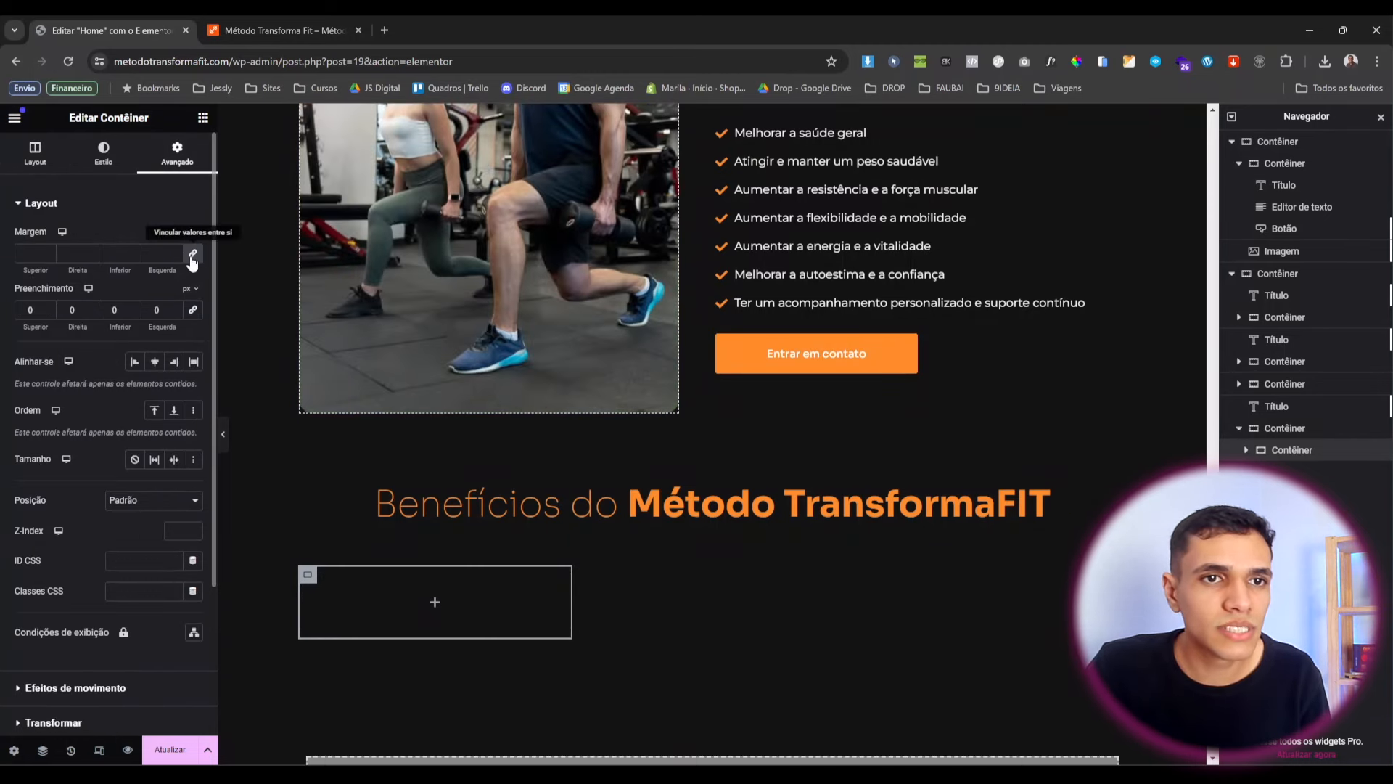
left_click(192, 254)
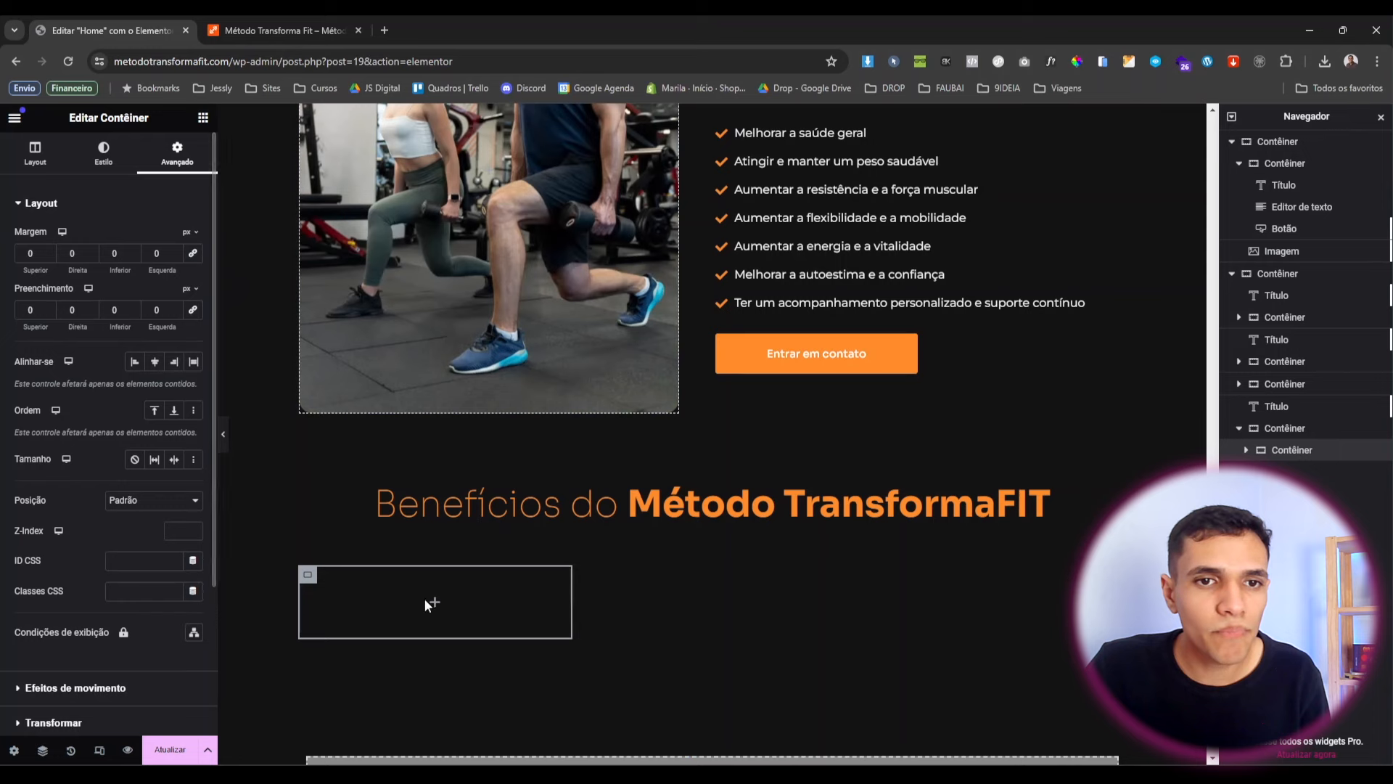
Duplicate the inner box twice and arrange the three boxes side by side in a row.
right_click(313, 584)
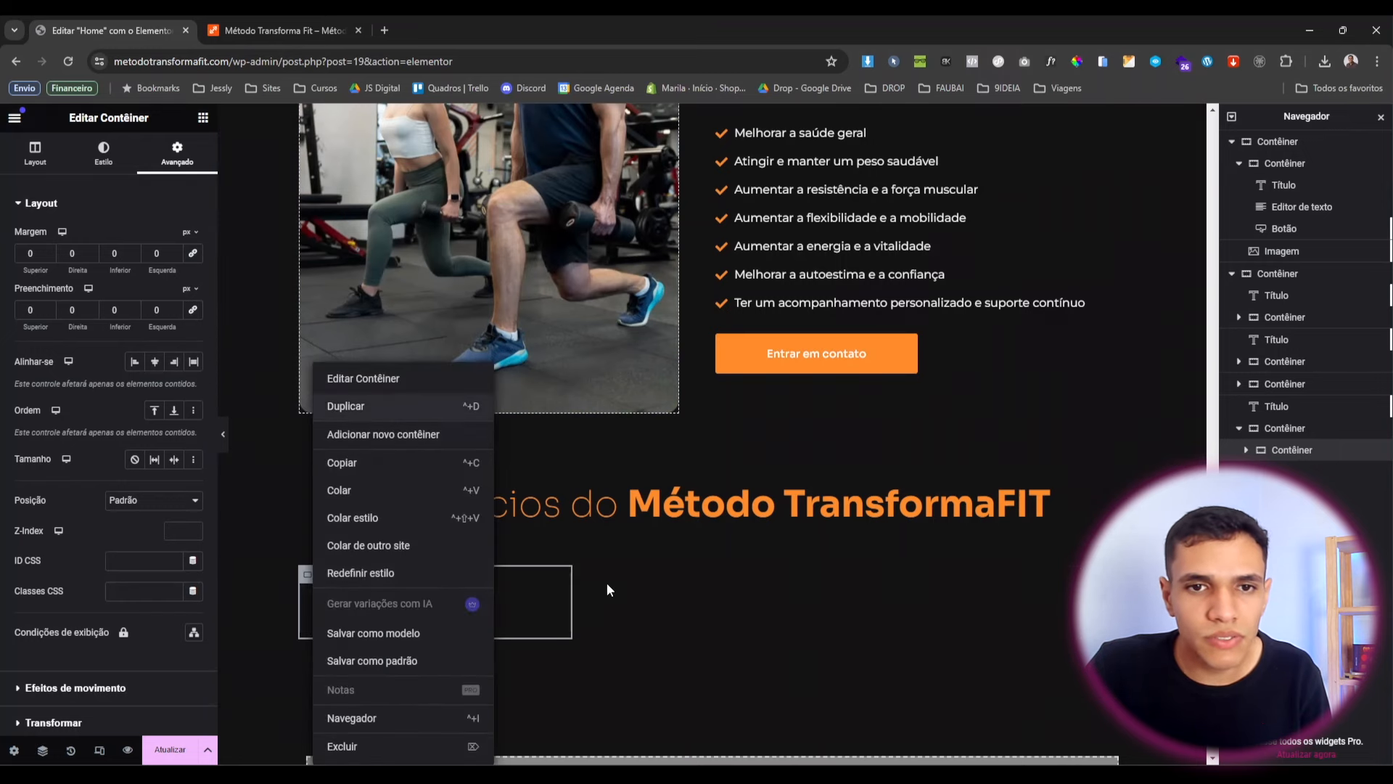
key("ctrl+d")
right_click(305, 664)
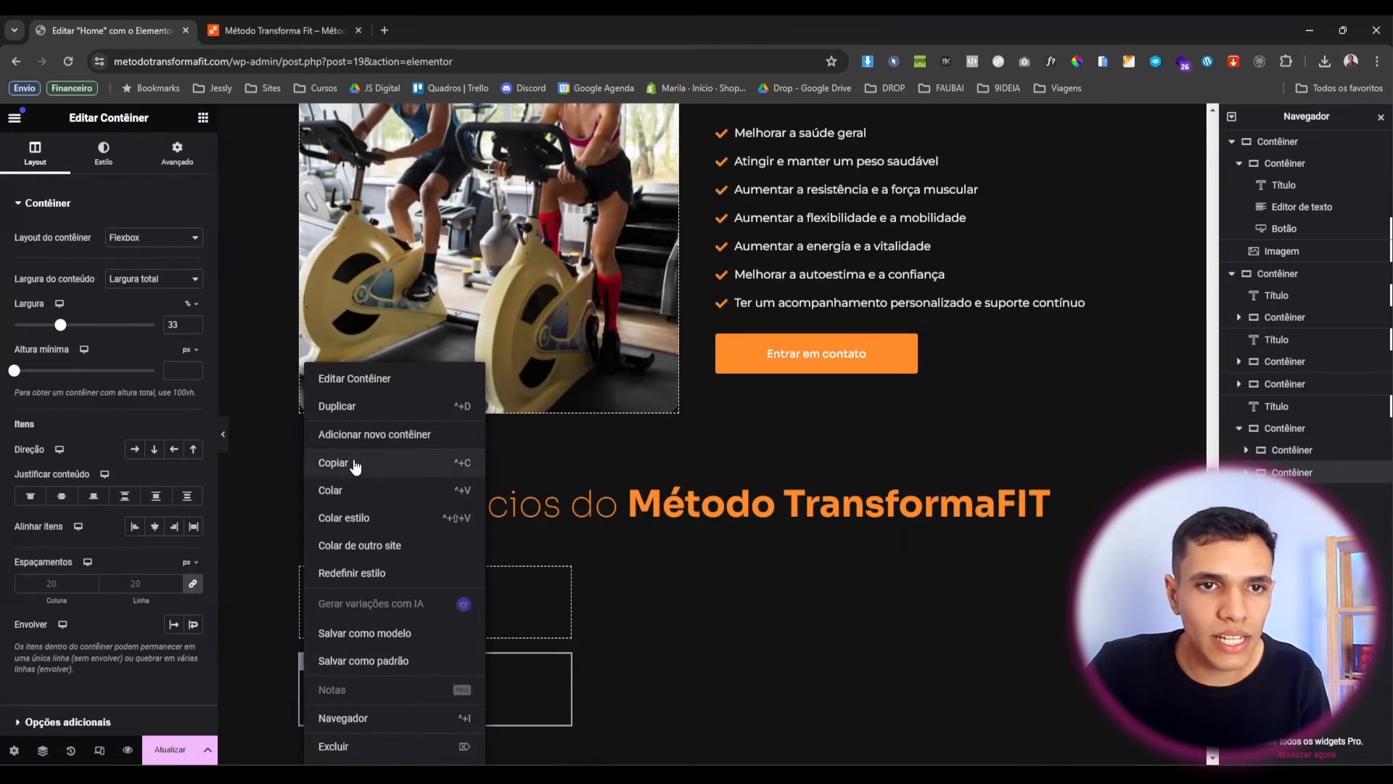
left_click(357, 406)
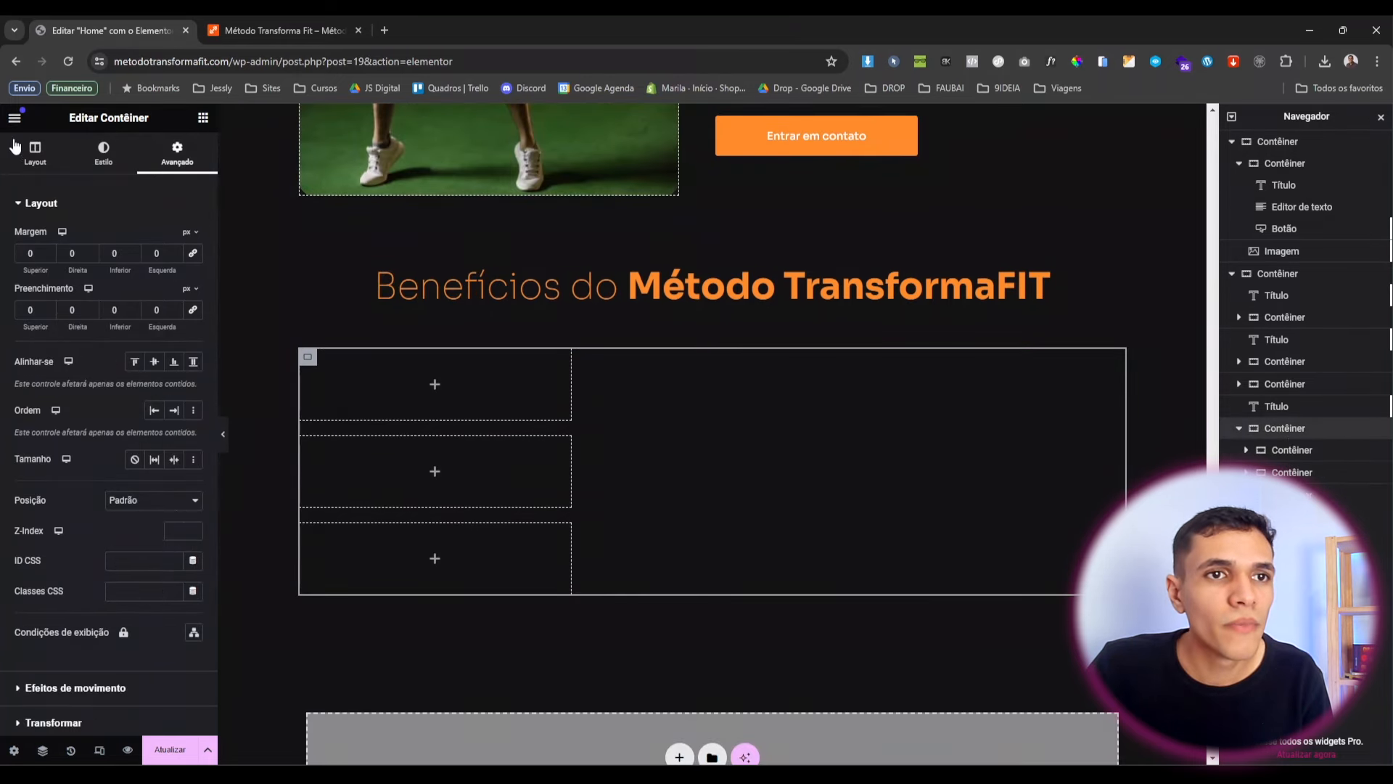
left_click(33, 156)
left_click(134, 450)
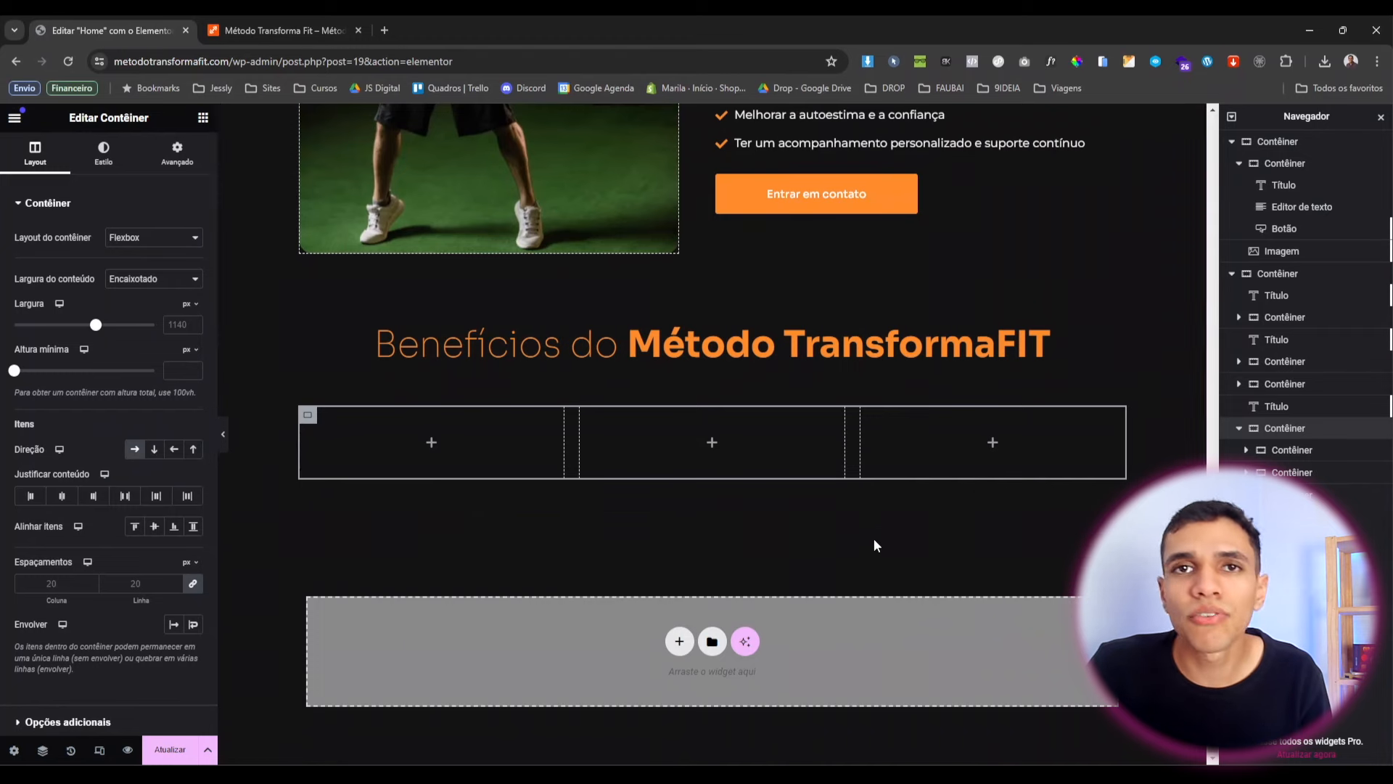
Add an image, a heading and body text widgets to the first box.
left_click(508, 452)
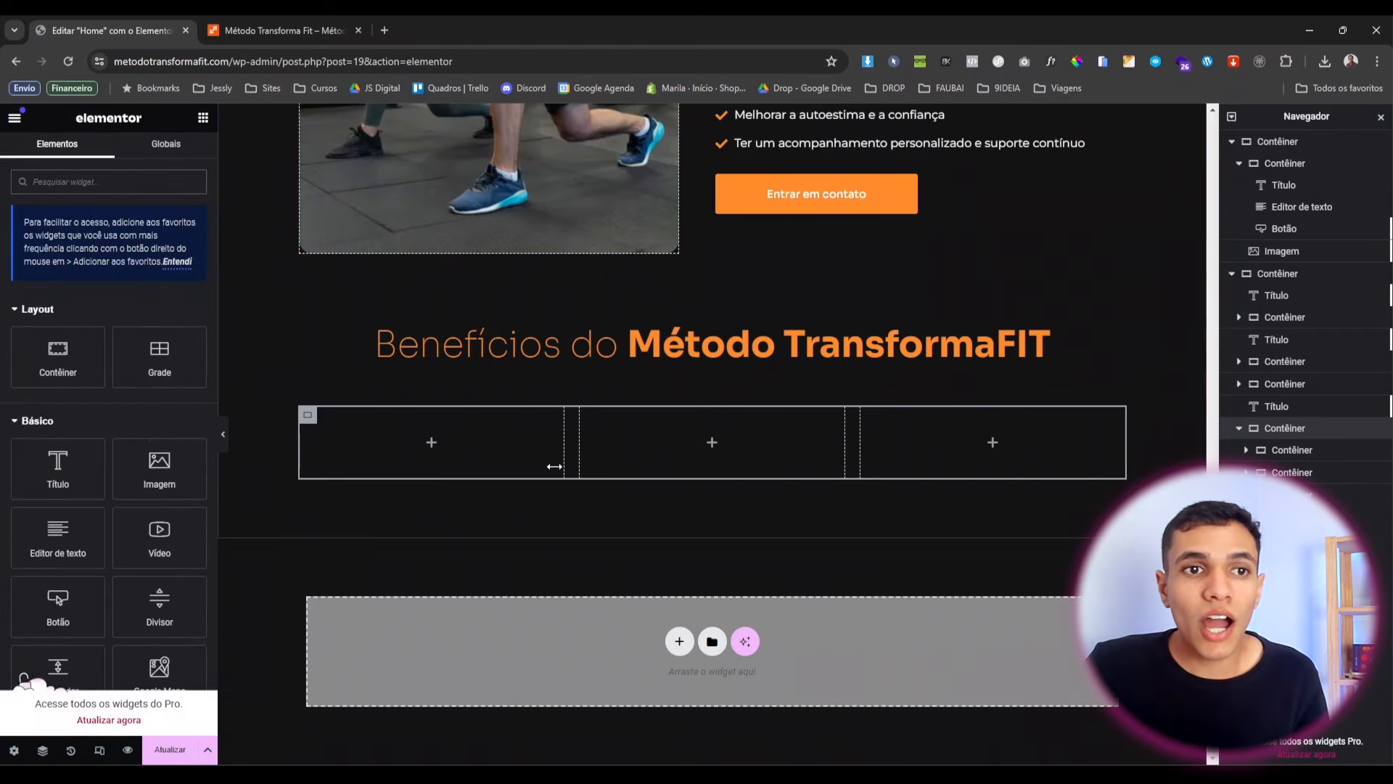
left_click_drag(164, 488, 388, 454)
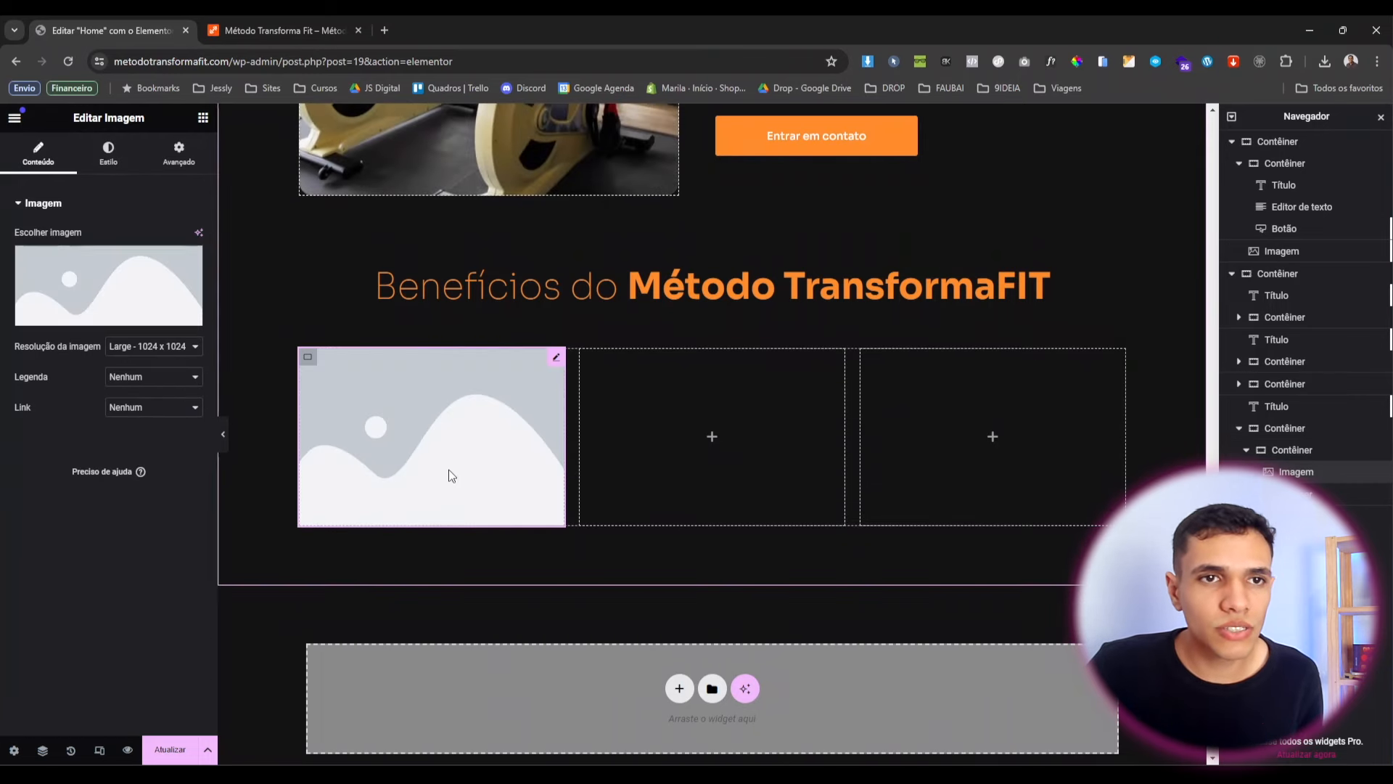
left_click(203, 118)
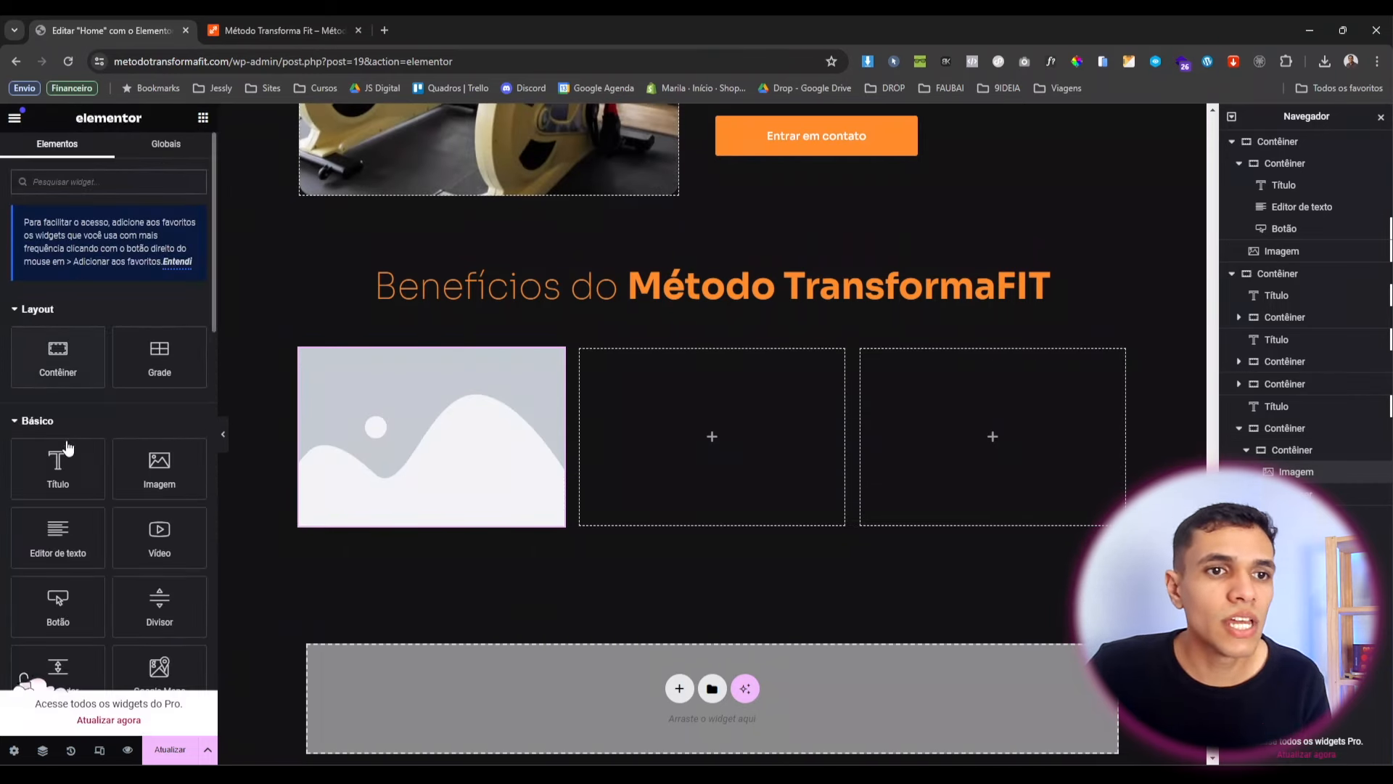
left_click_drag(58, 468, 372, 525)
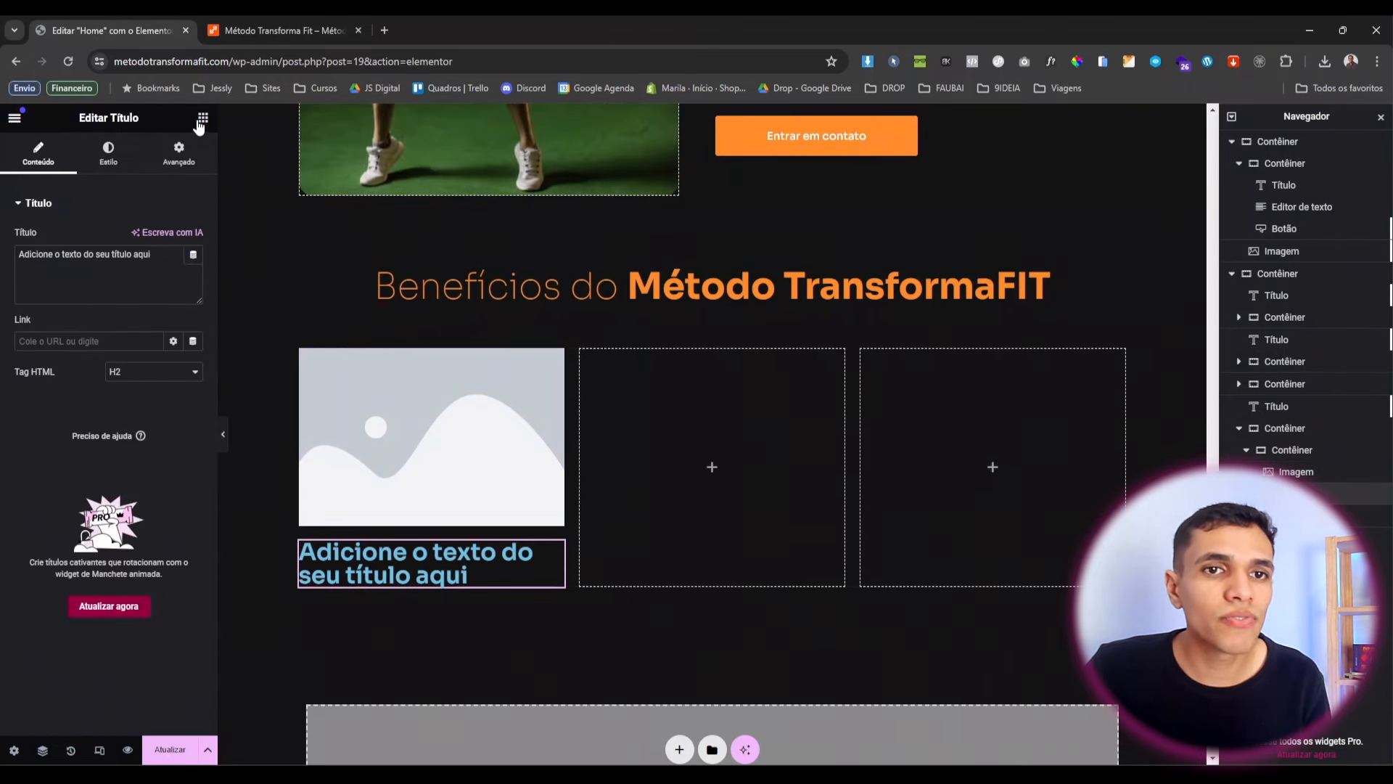
left_click(198, 119)
left_click_drag(82, 479, 420, 576)
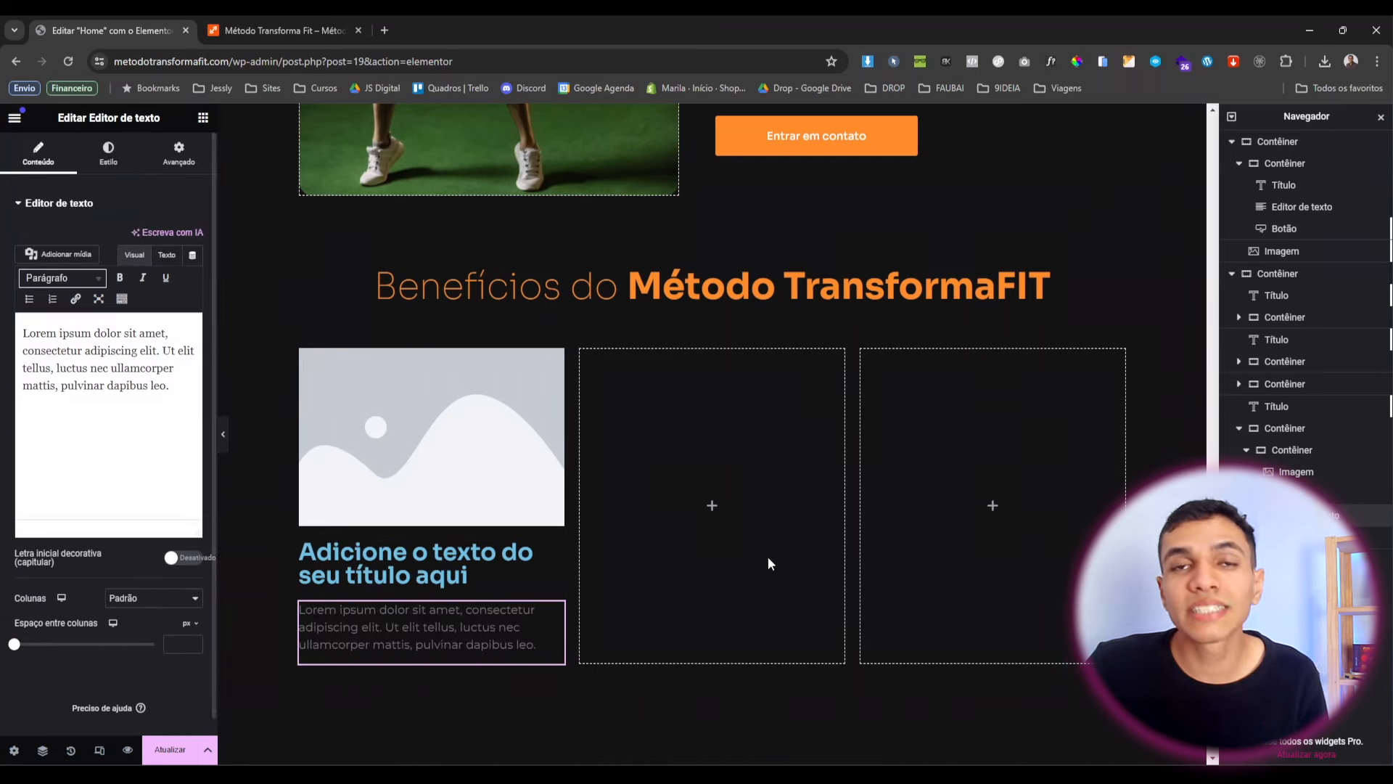
Give the first card a solid white background from the global colours.
left_click(308, 357)
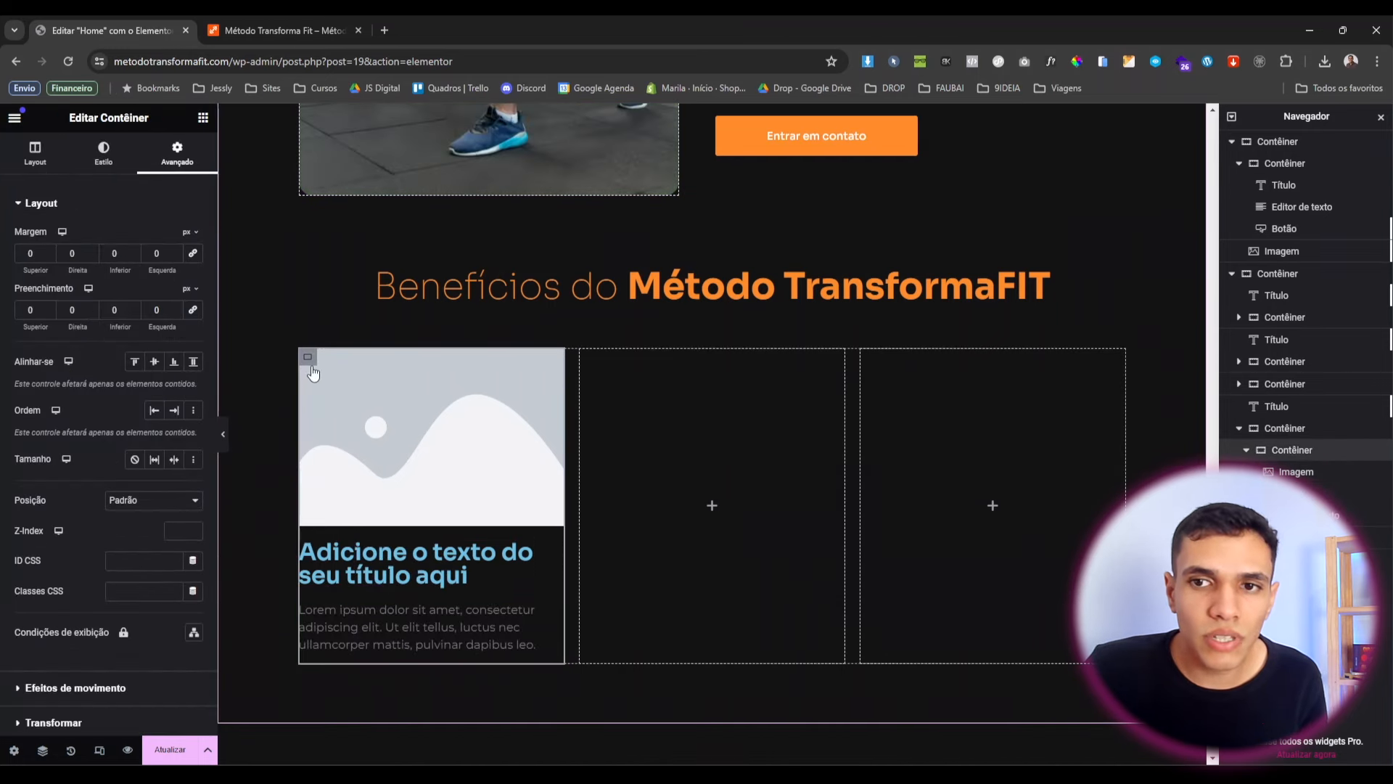
left_click(94, 166)
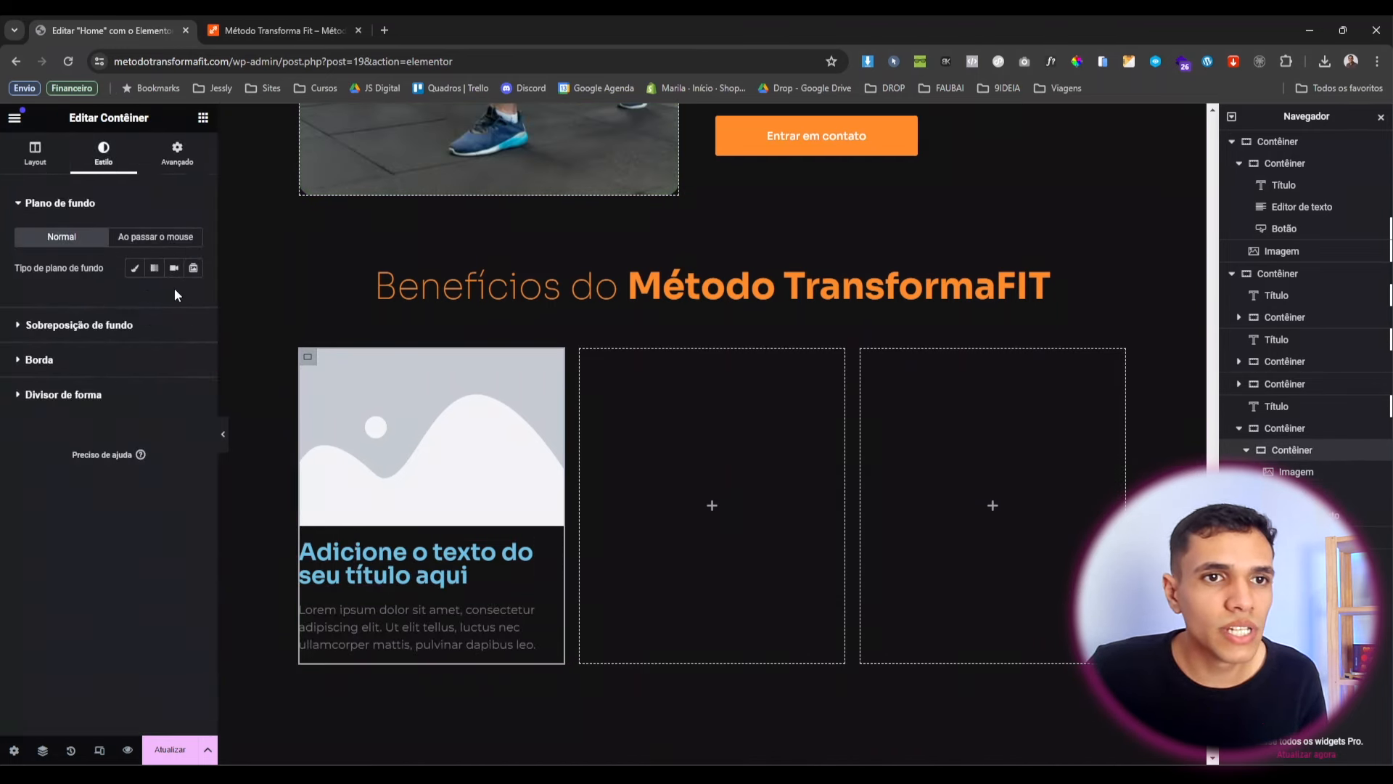
left_click(136, 268)
left_click(173, 298)
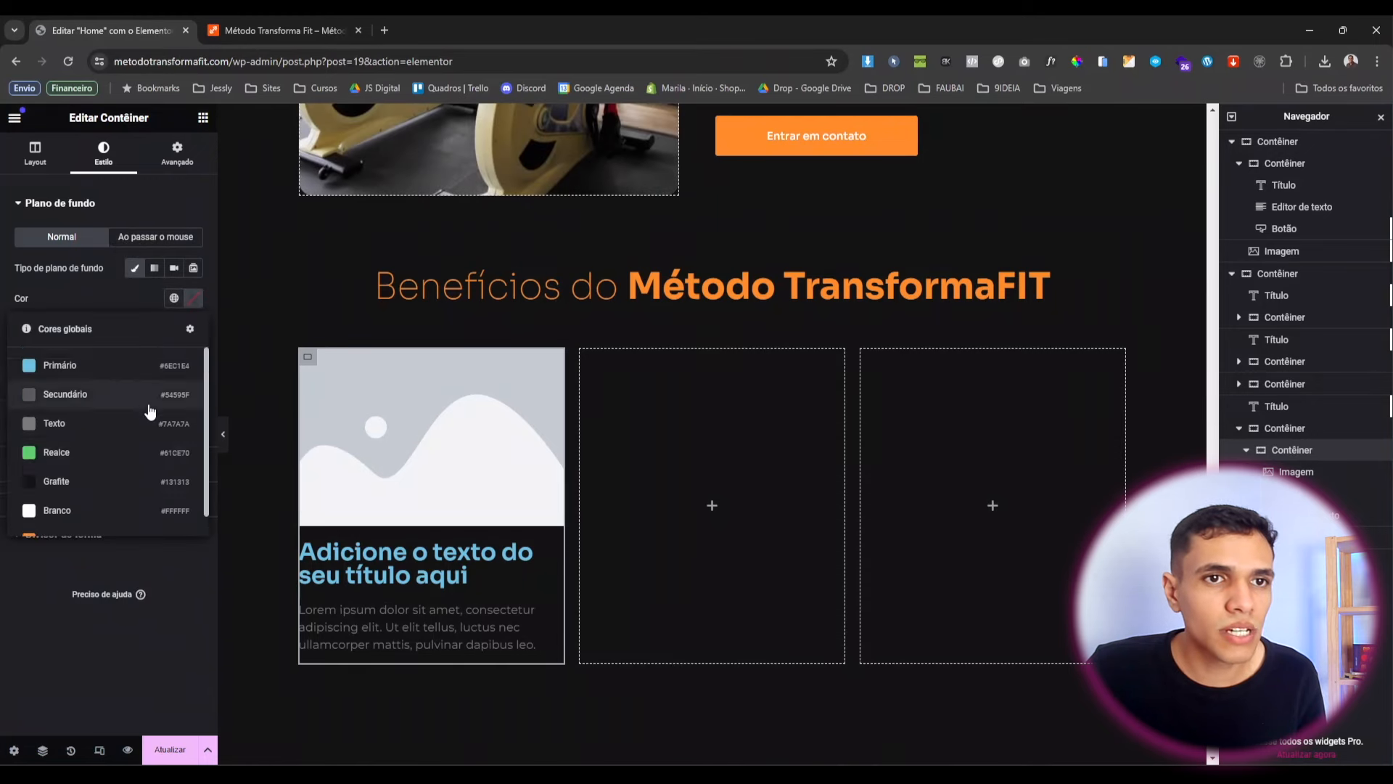
left_click(65, 479)
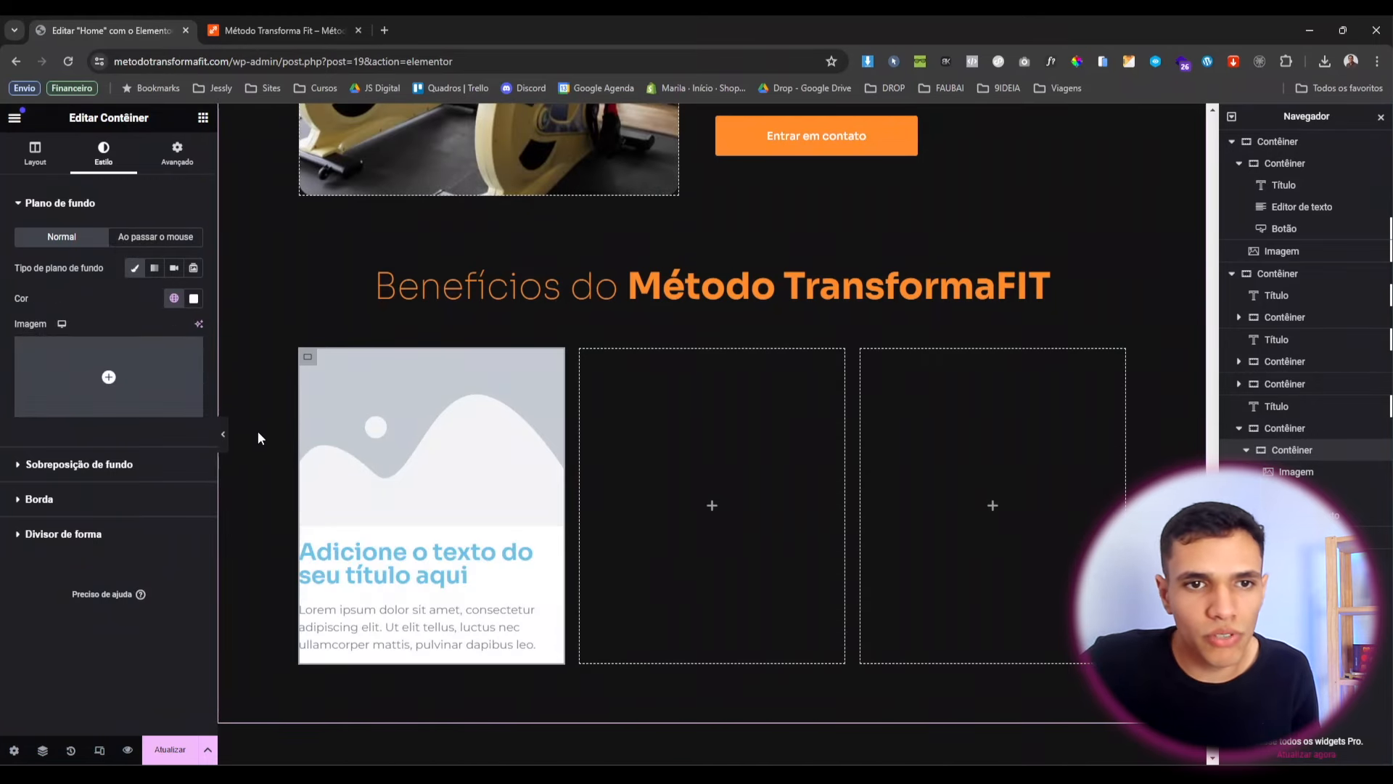
Set the card's image to the photo of the woman exercising on stairs.
left_click(420, 406)
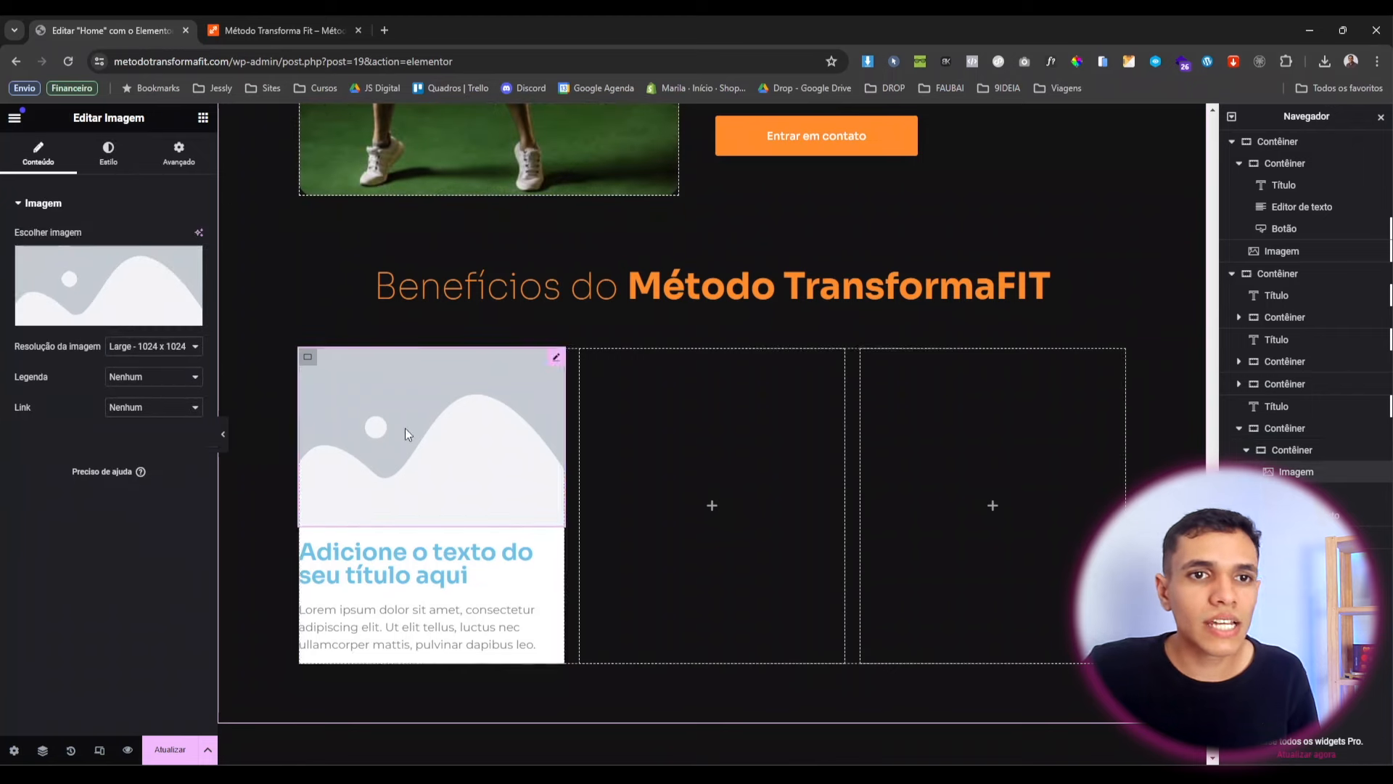
left_click(125, 292)
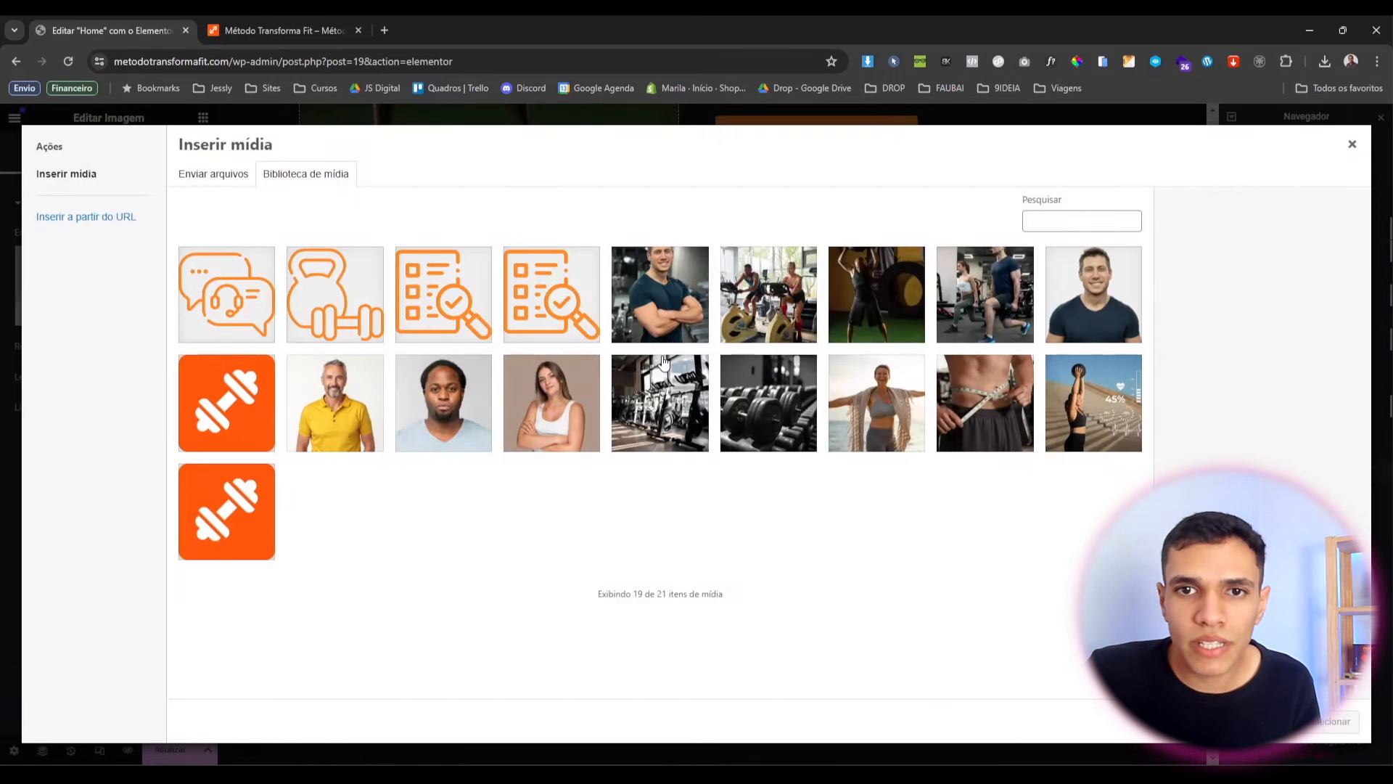
left_click(1074, 444)
left_click(1336, 722)
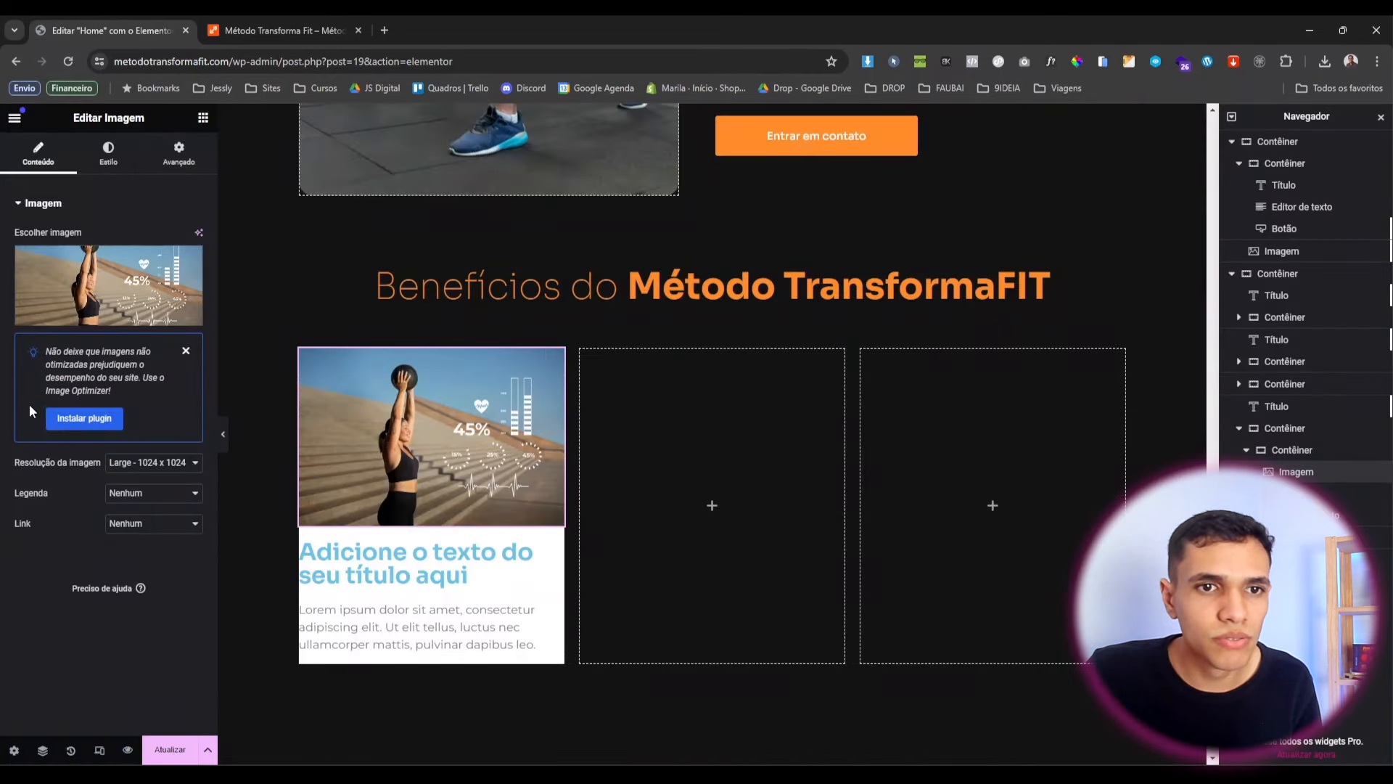
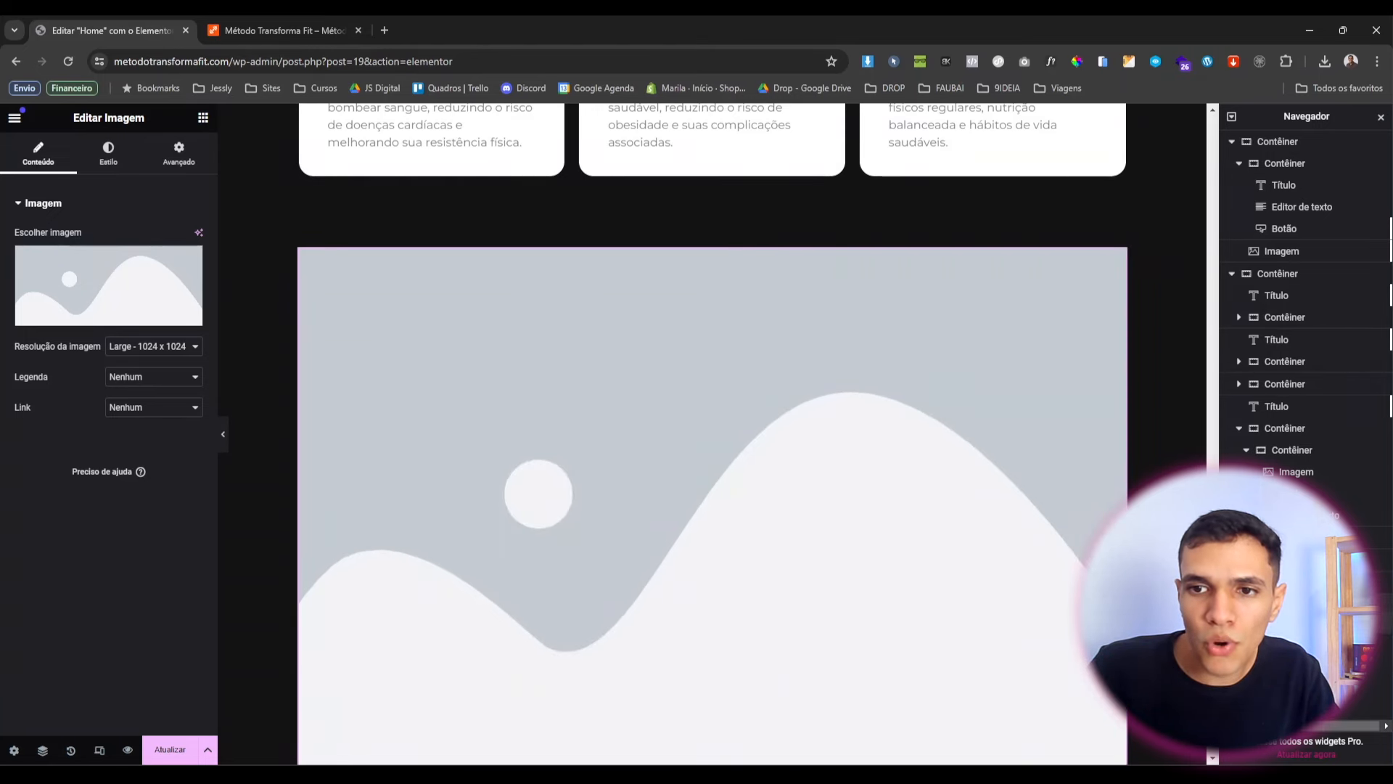
Scroll the canvas to the Método TransformaFIT section and its new image placeholder.
scroll(558, 580, "down", 4)
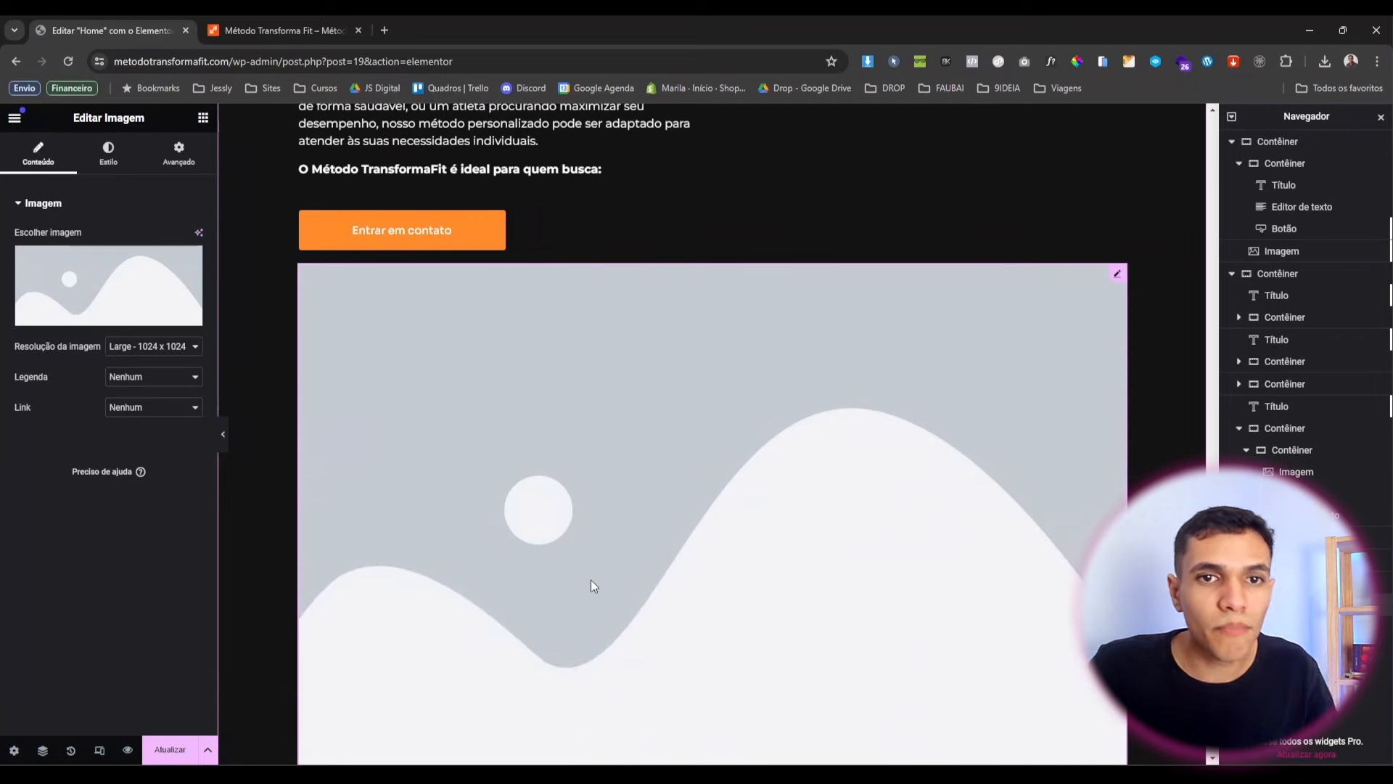
scroll(554, 504, "up", 3)
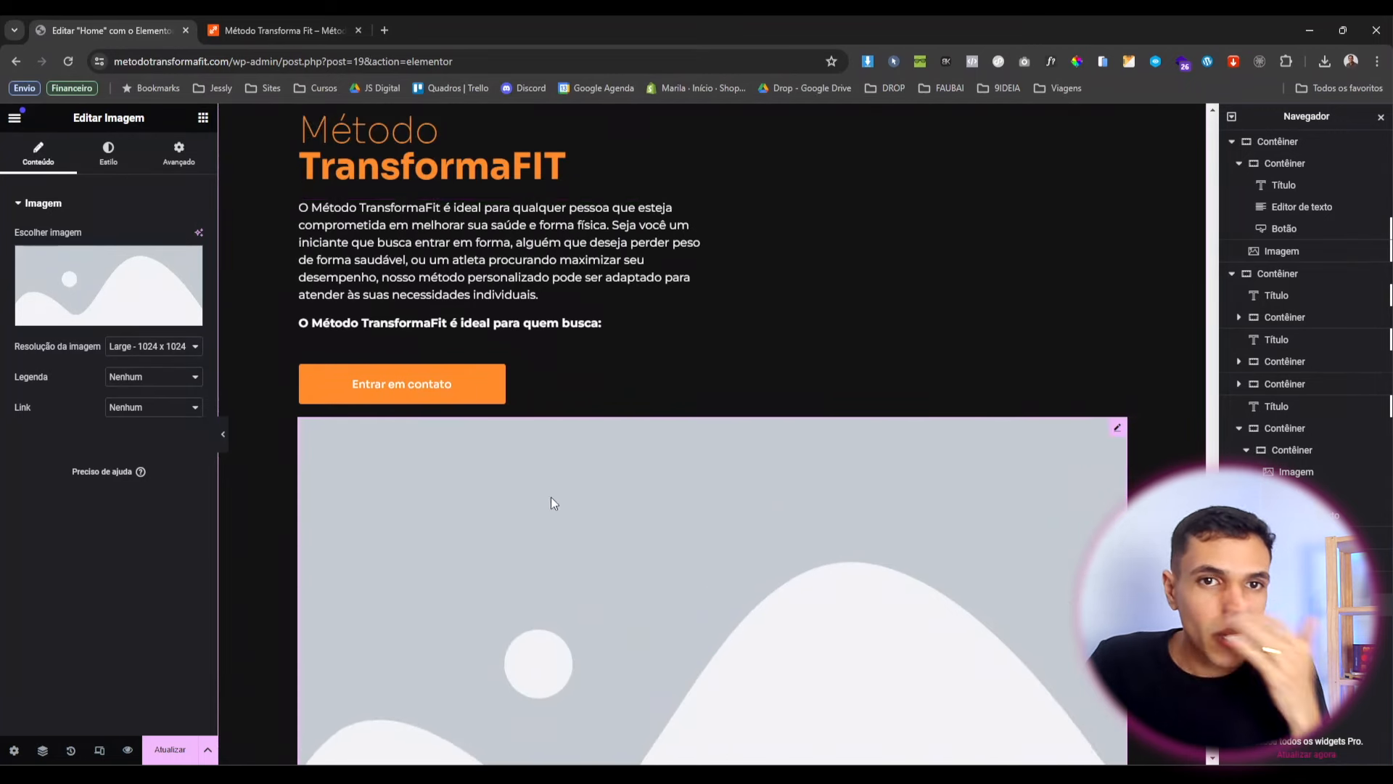
Give the placeholder image a custom width of 45%.
left_click(185, 162)
left_click(181, 351)
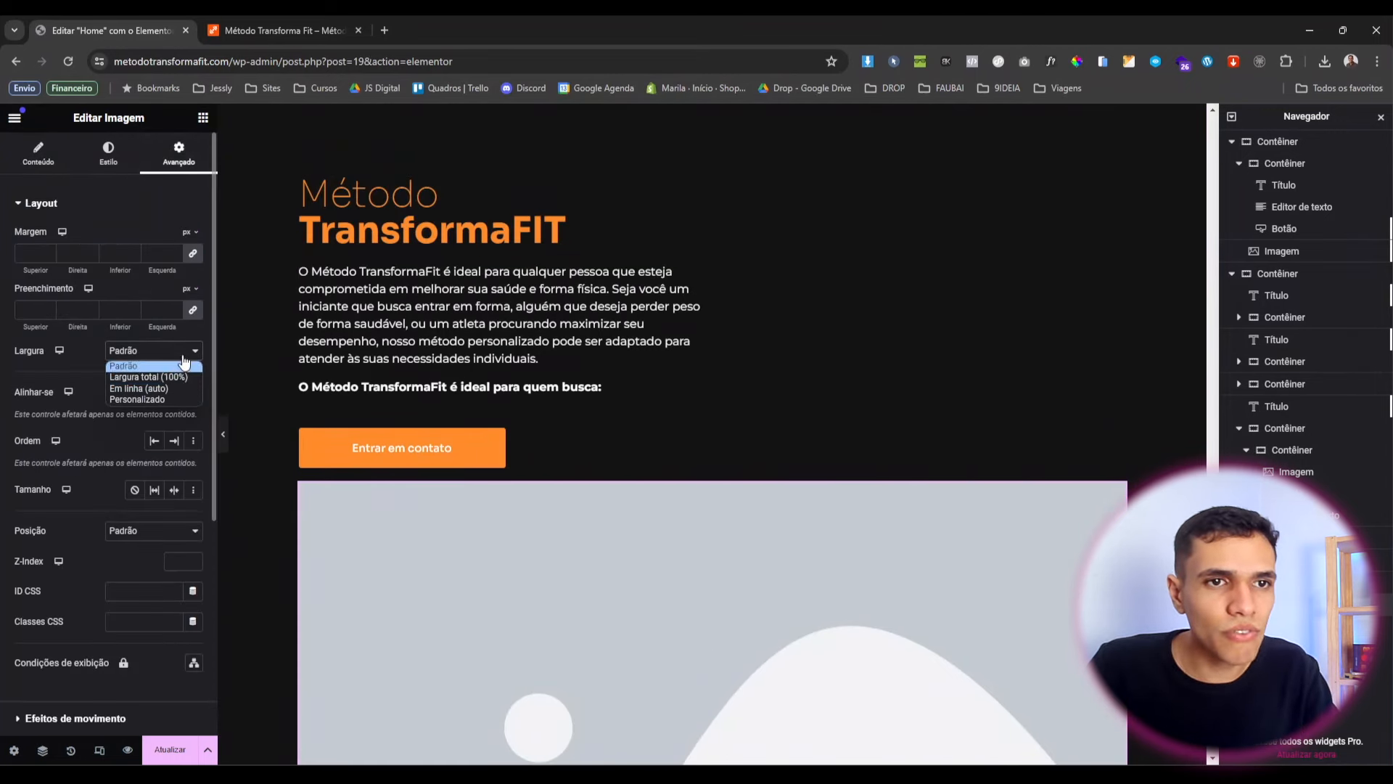
left_click(181, 395)
type("45")
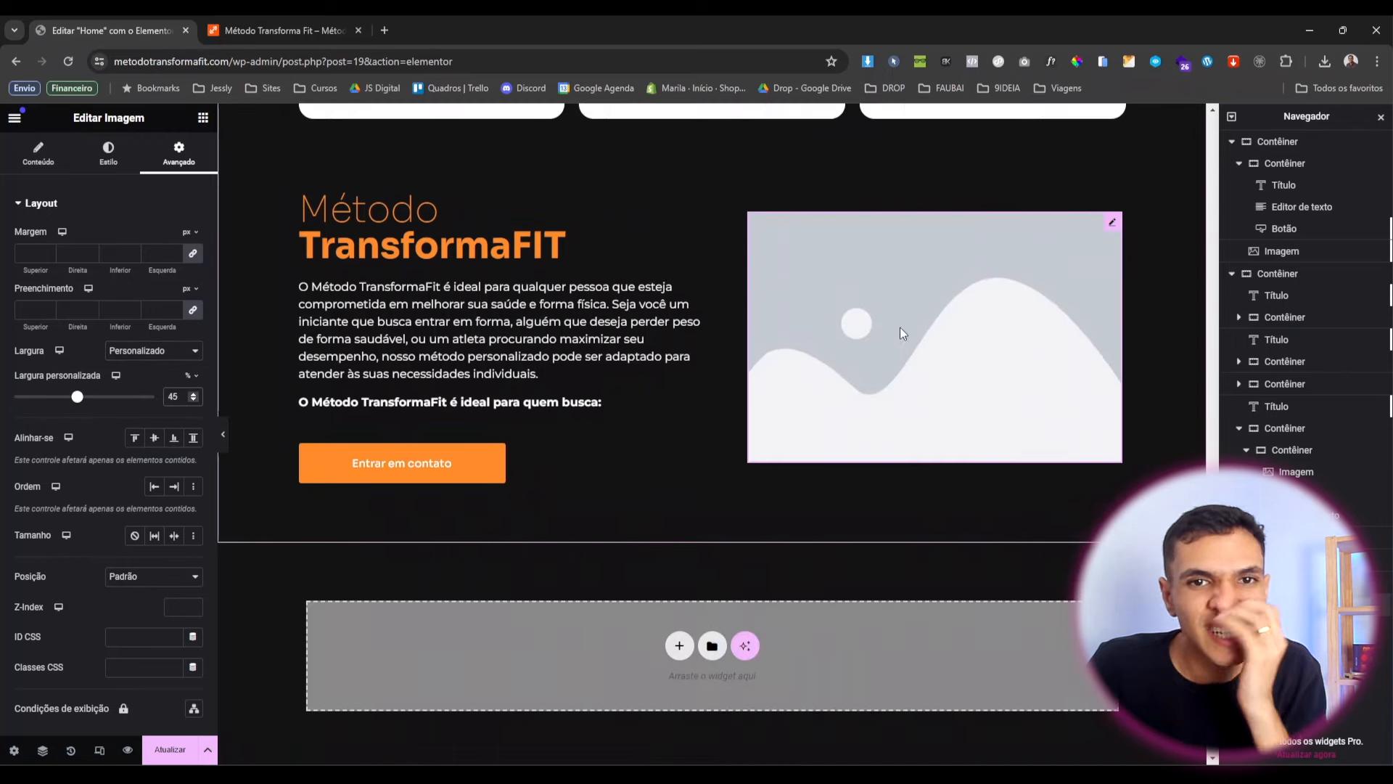
scroll(900, 328, "up", 1)
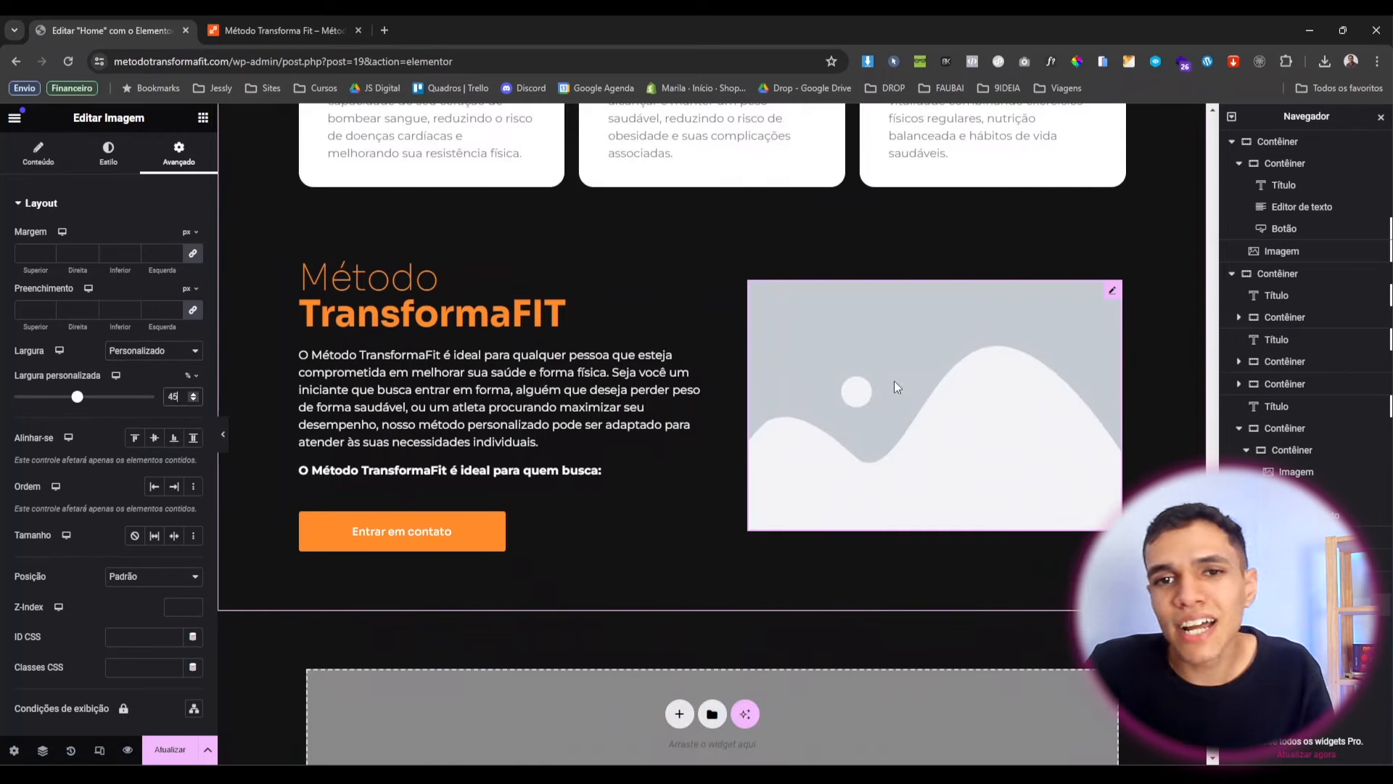
Set the left text container's width to 50%, then reselect the image.
left_click(308, 272)
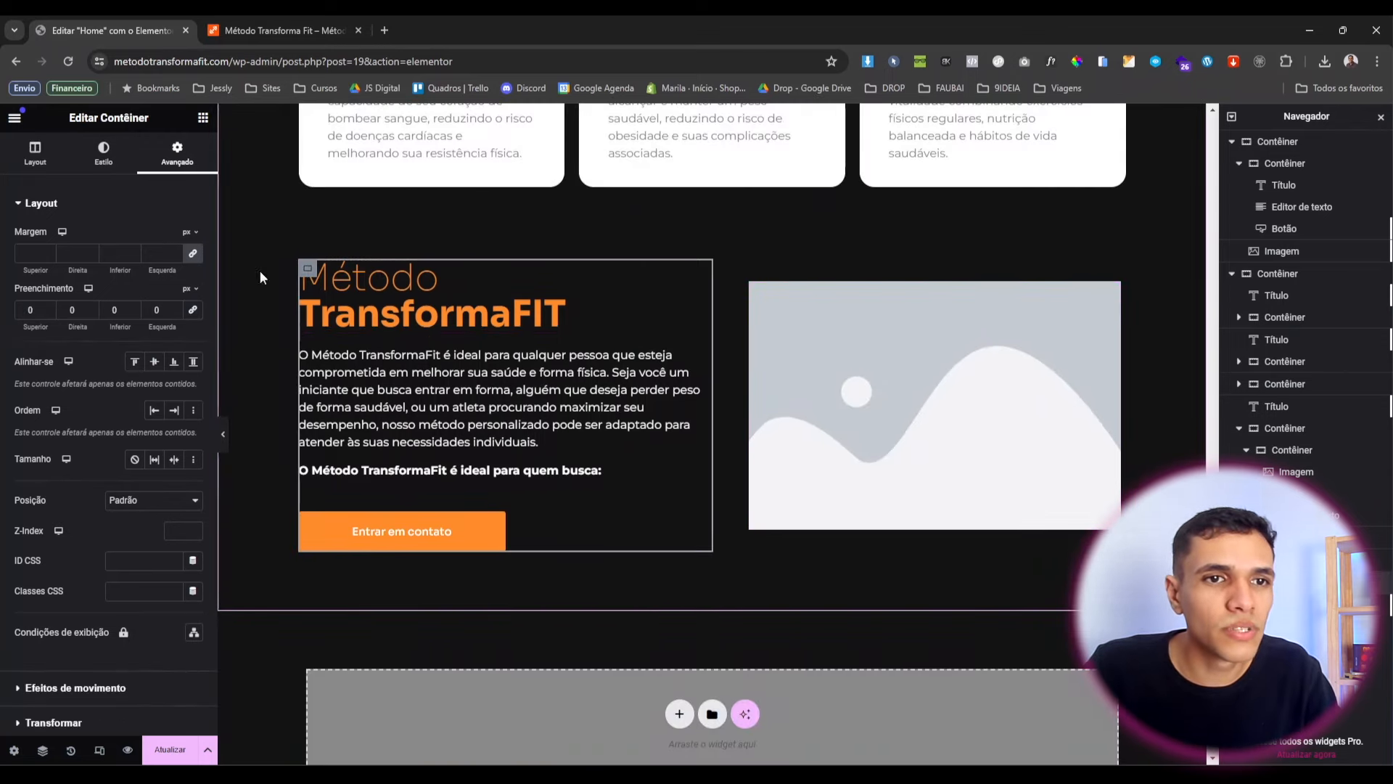
left_click(30, 152)
left_click(194, 323)
left_click(195, 328)
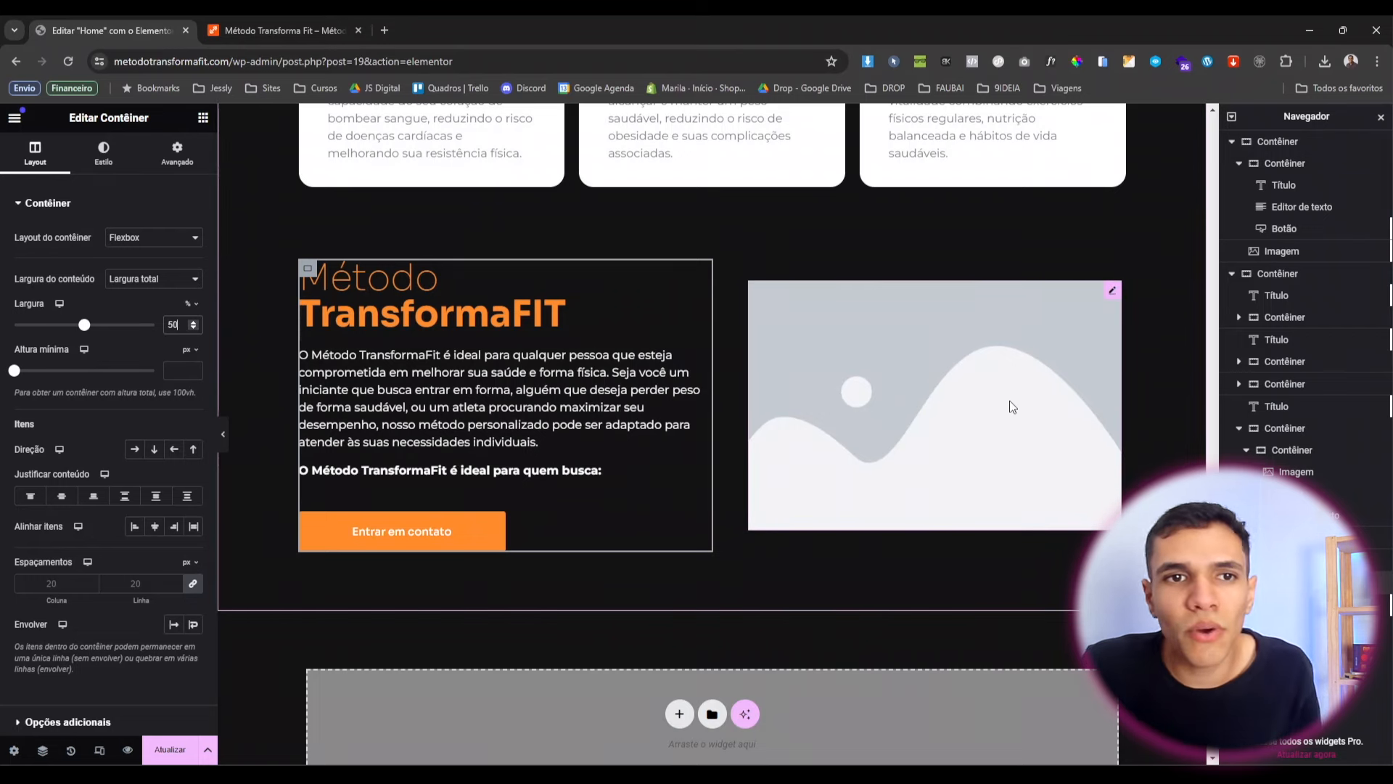
left_click(990, 328)
left_click(179, 153)
left_click(38, 153)
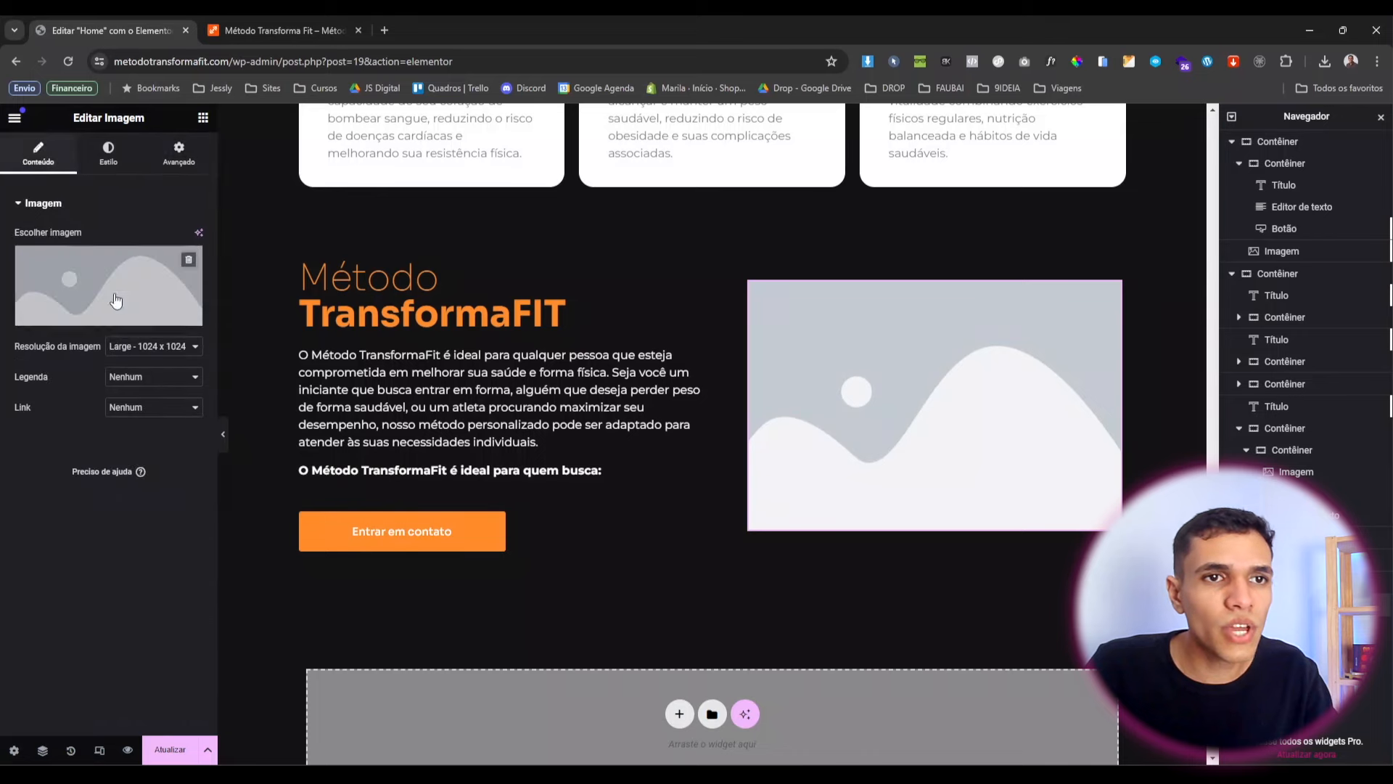
Replace the placeholder with the photo of the man with crossed arms.
left_click(129, 260)
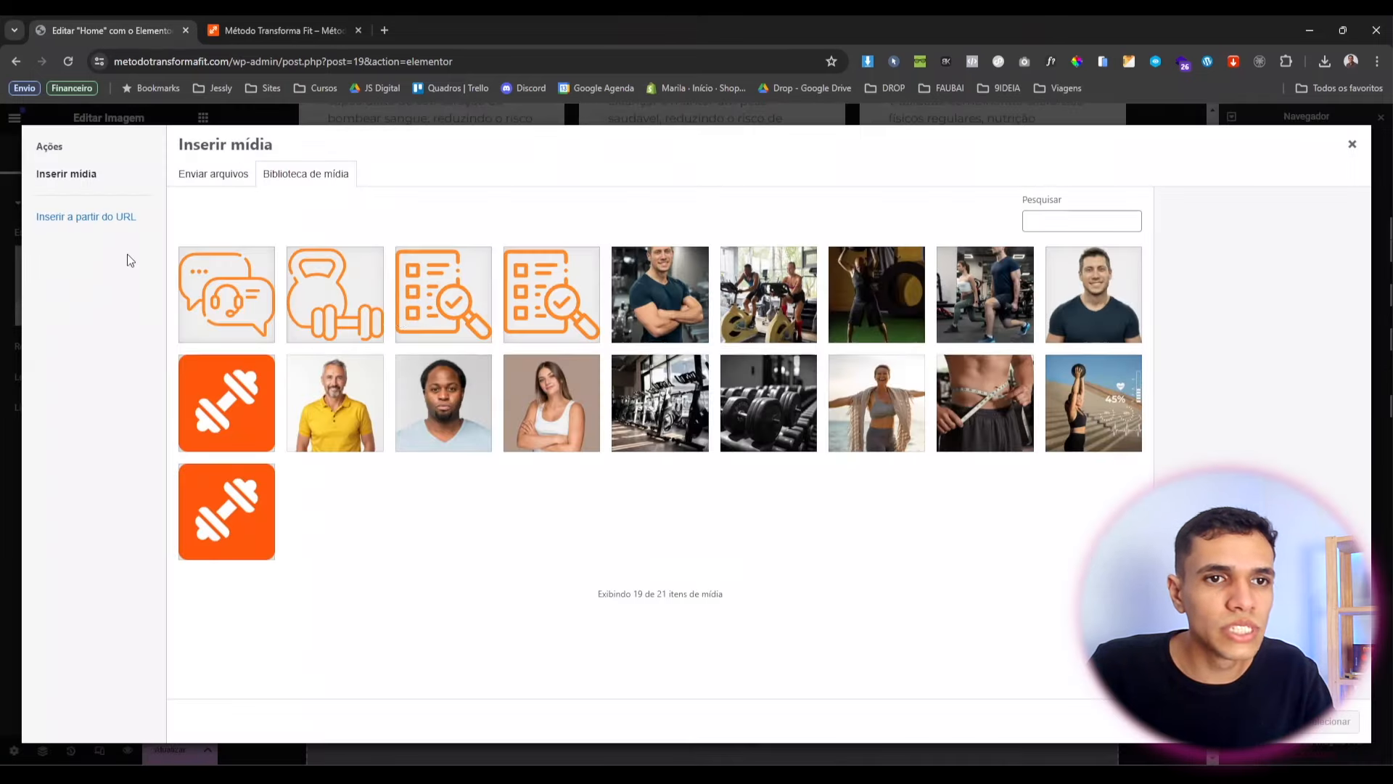
left_click(656, 305)
left_click(1322, 722)
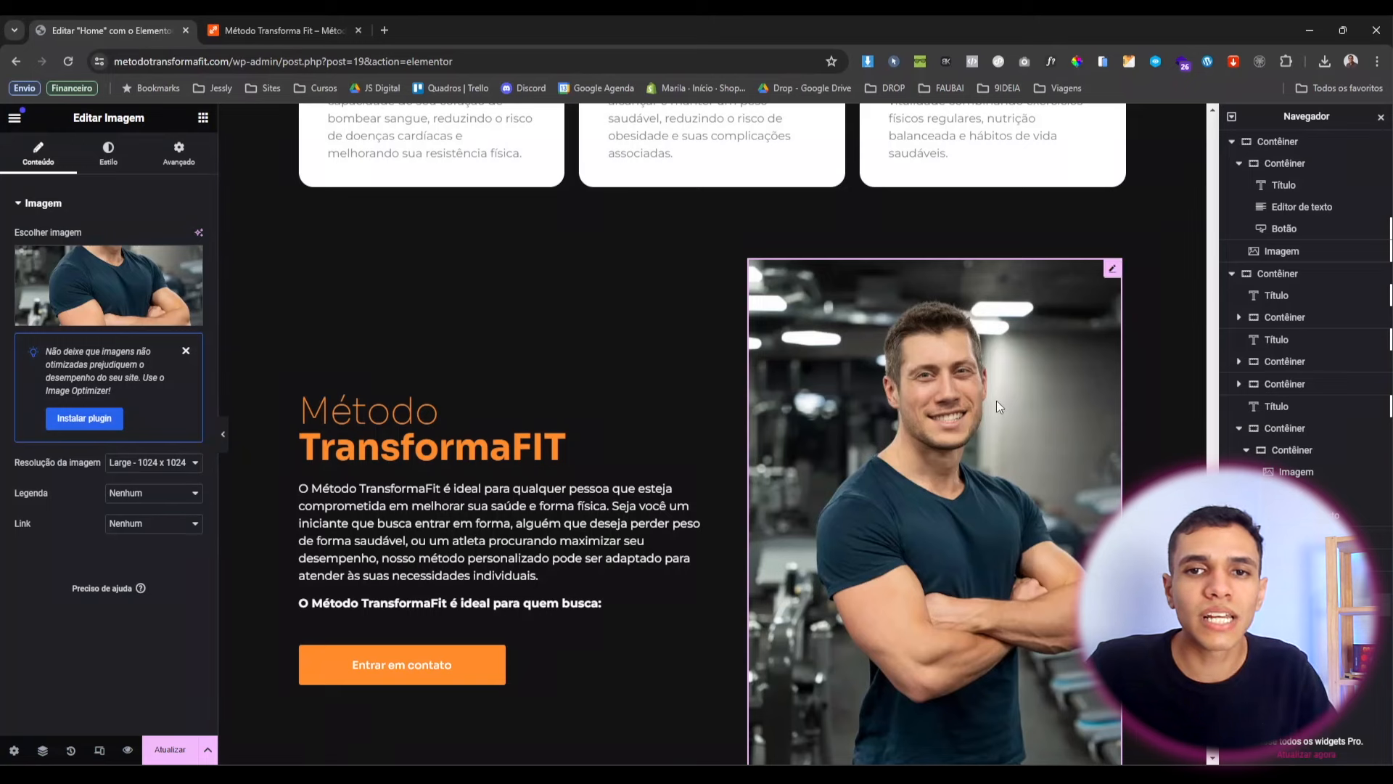
Set the photo to full resolution with 20 px rounded corners.
scroll(717, 355, "down", 2)
left_click(154, 462)
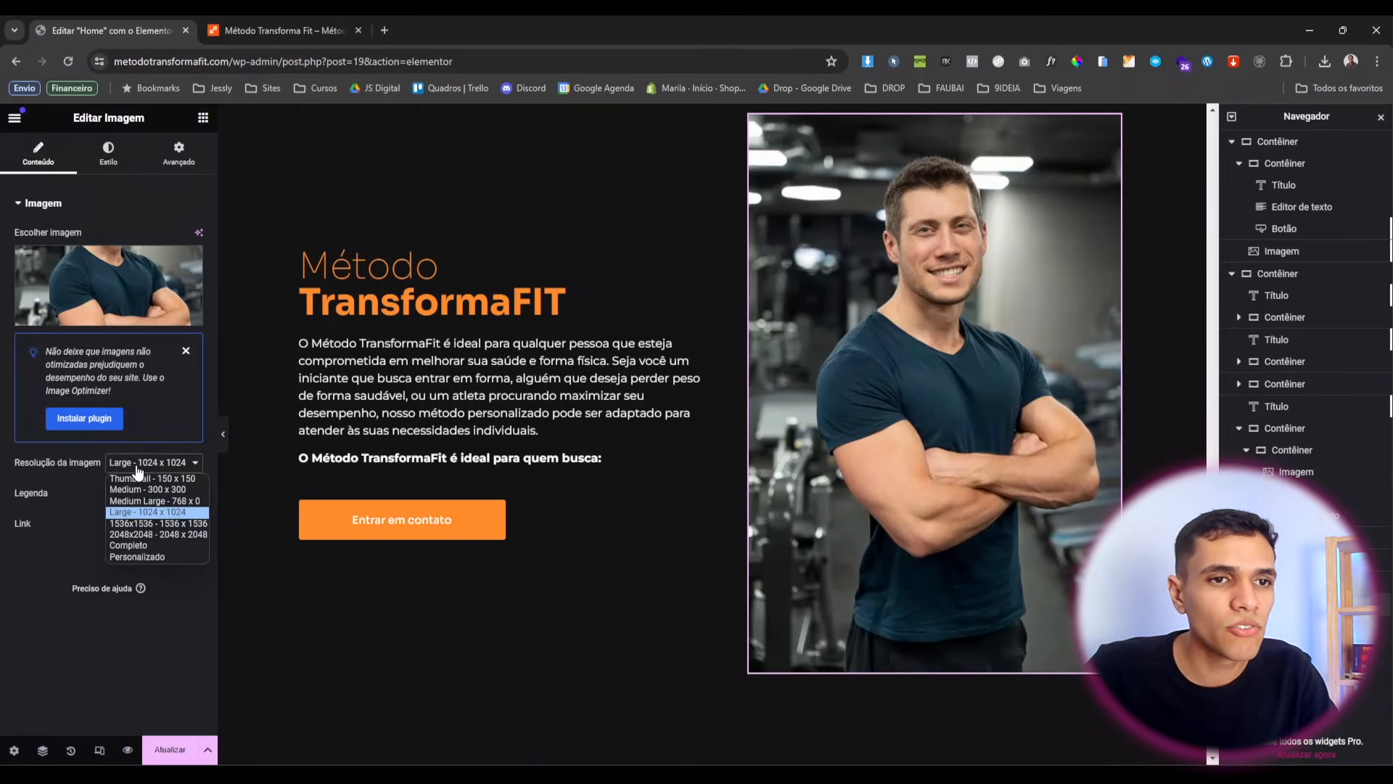
left_click(127, 546)
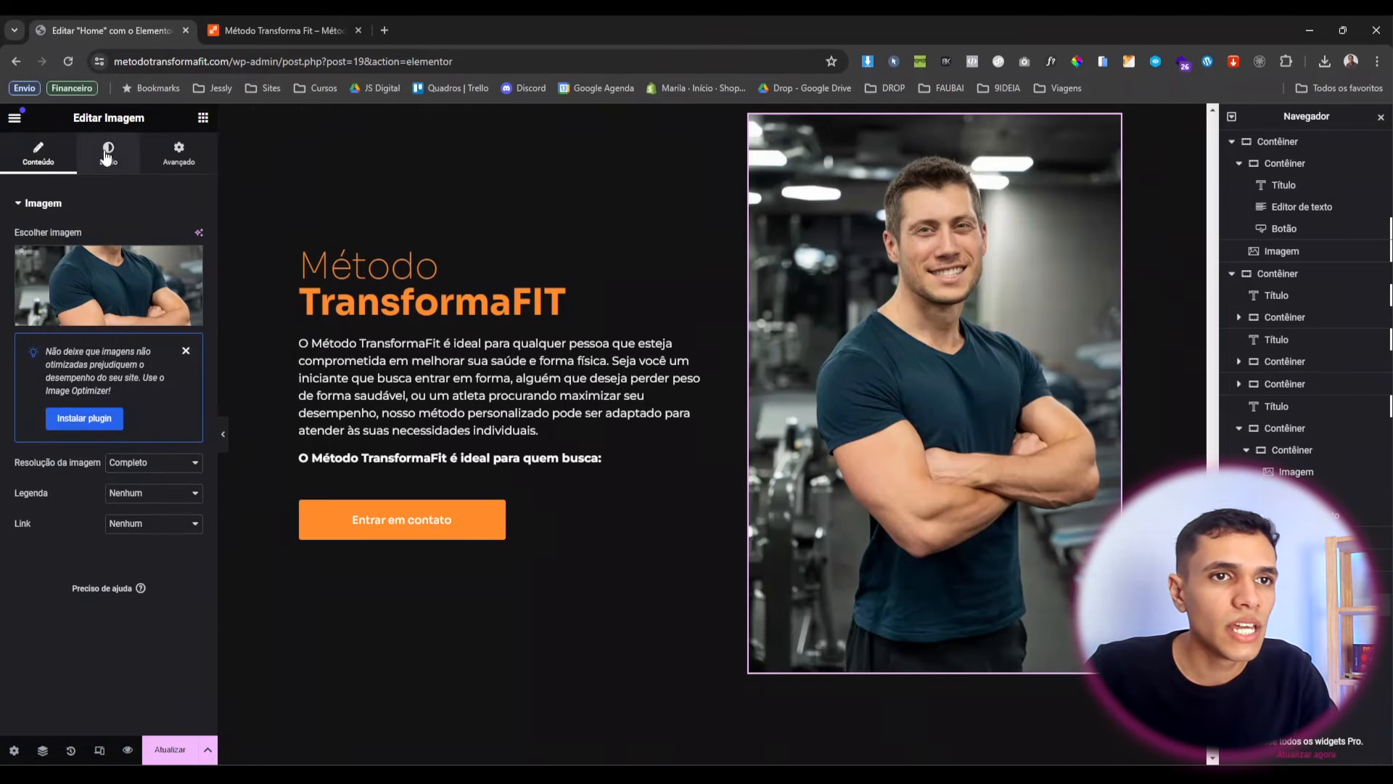
left_click(107, 154)
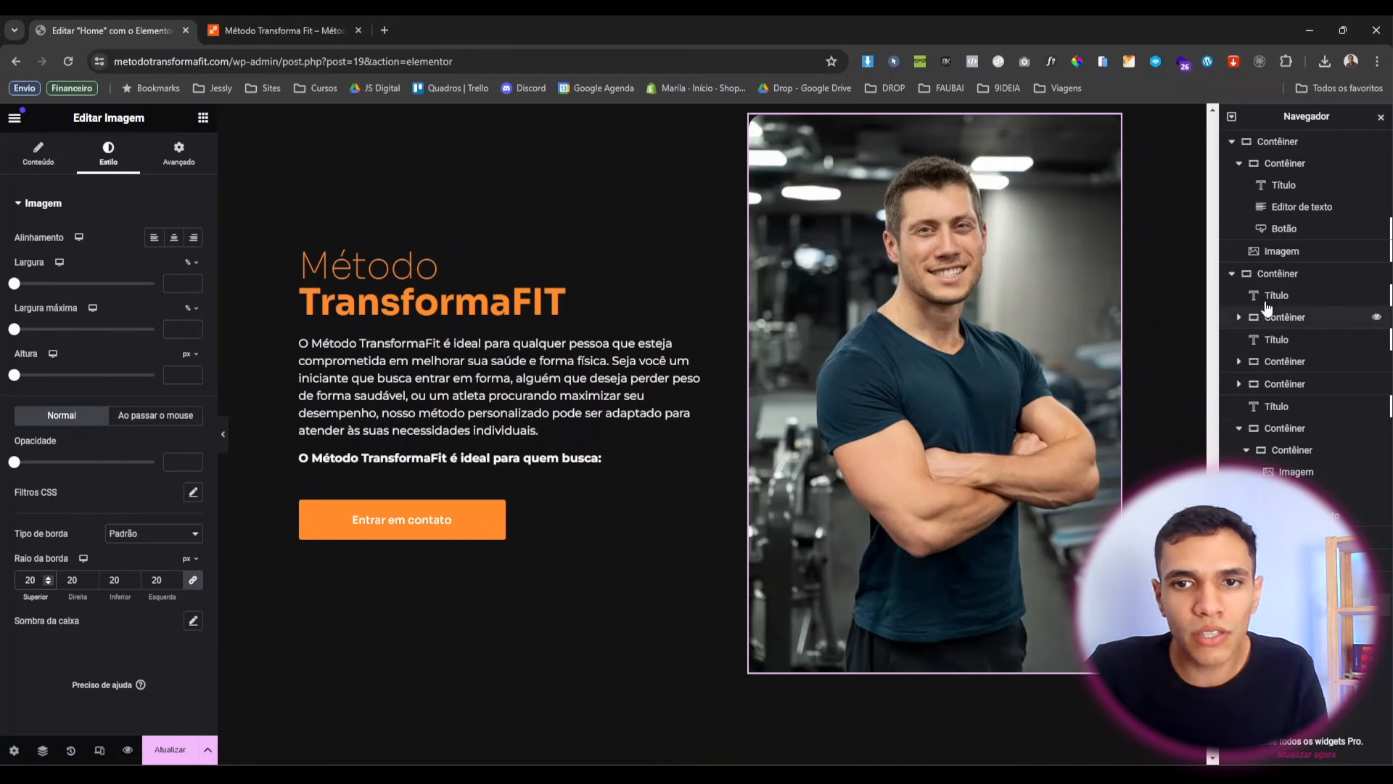
left_click(559, 327)
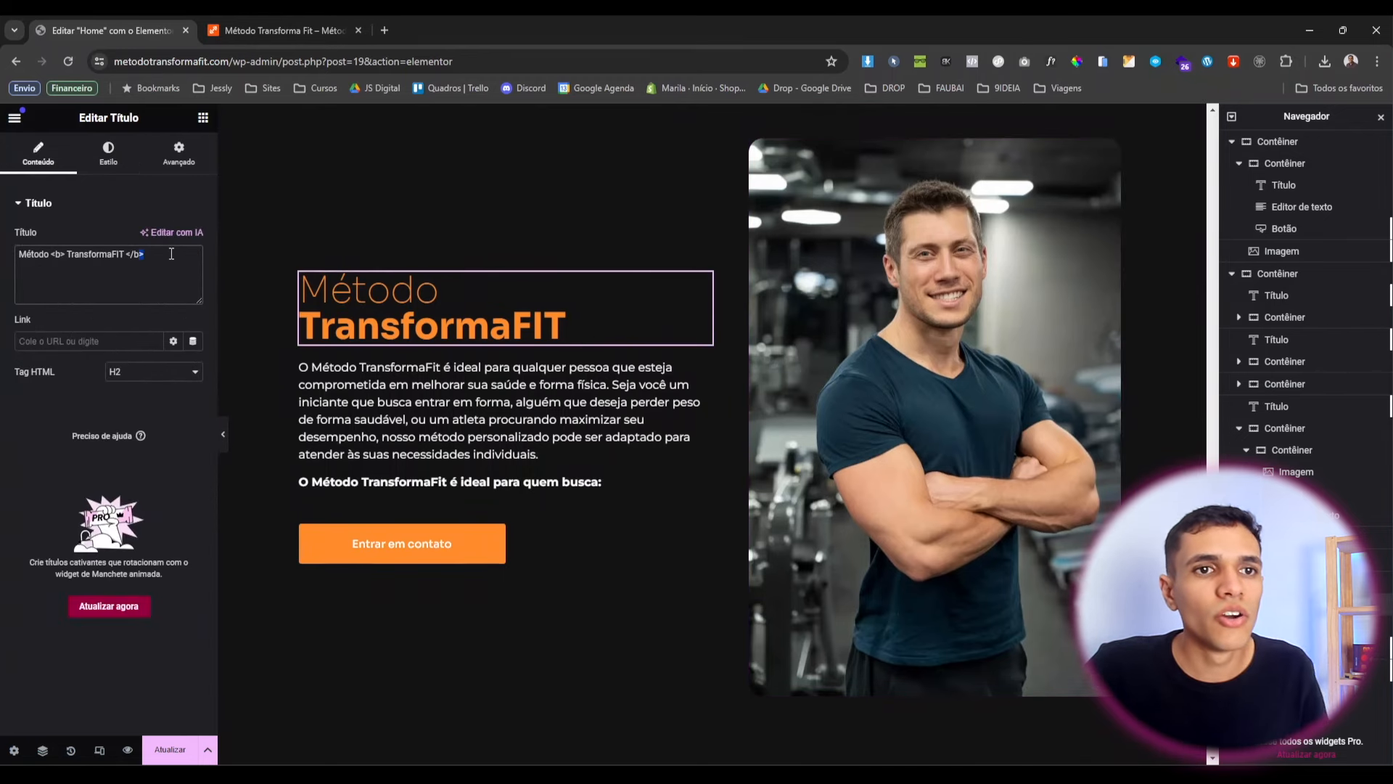
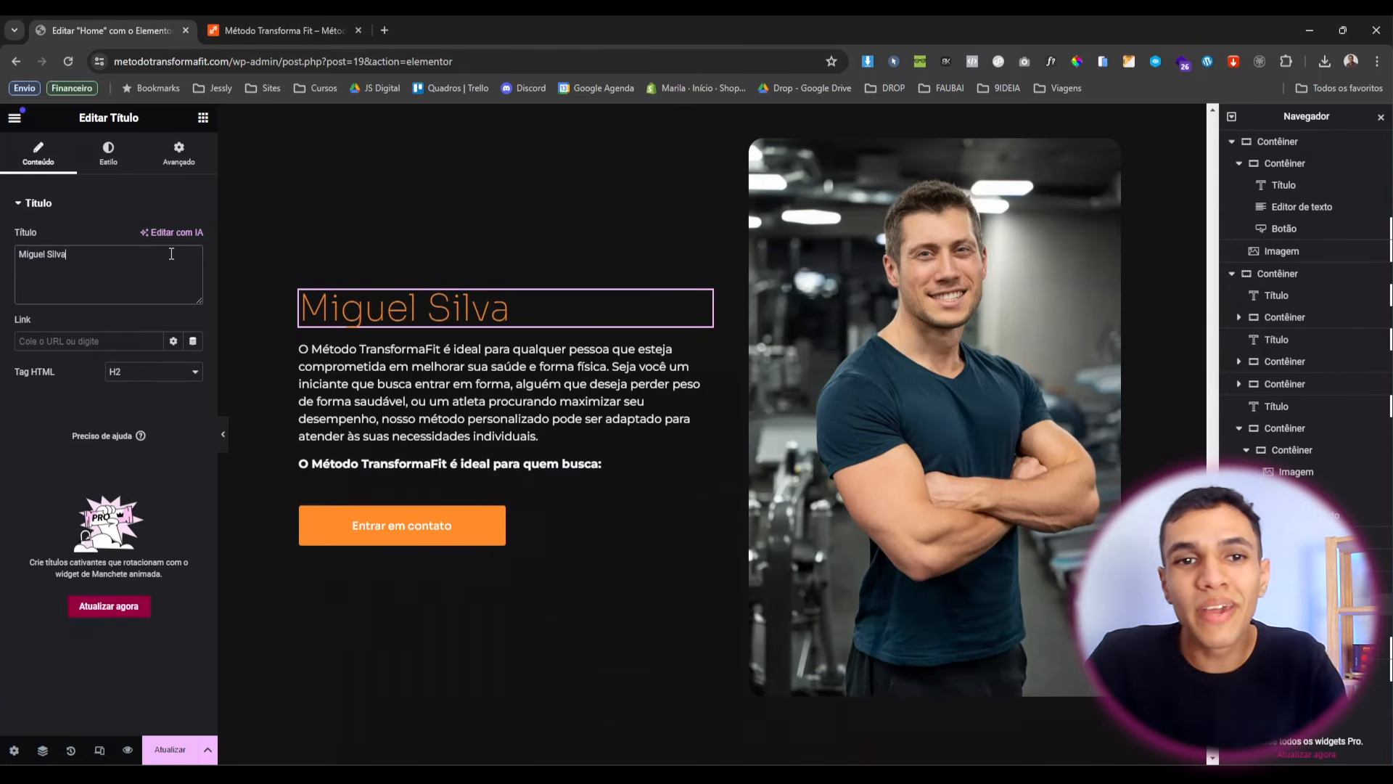
Change the heading to the trainer's name with font weight 600.
left_click(96, 161)
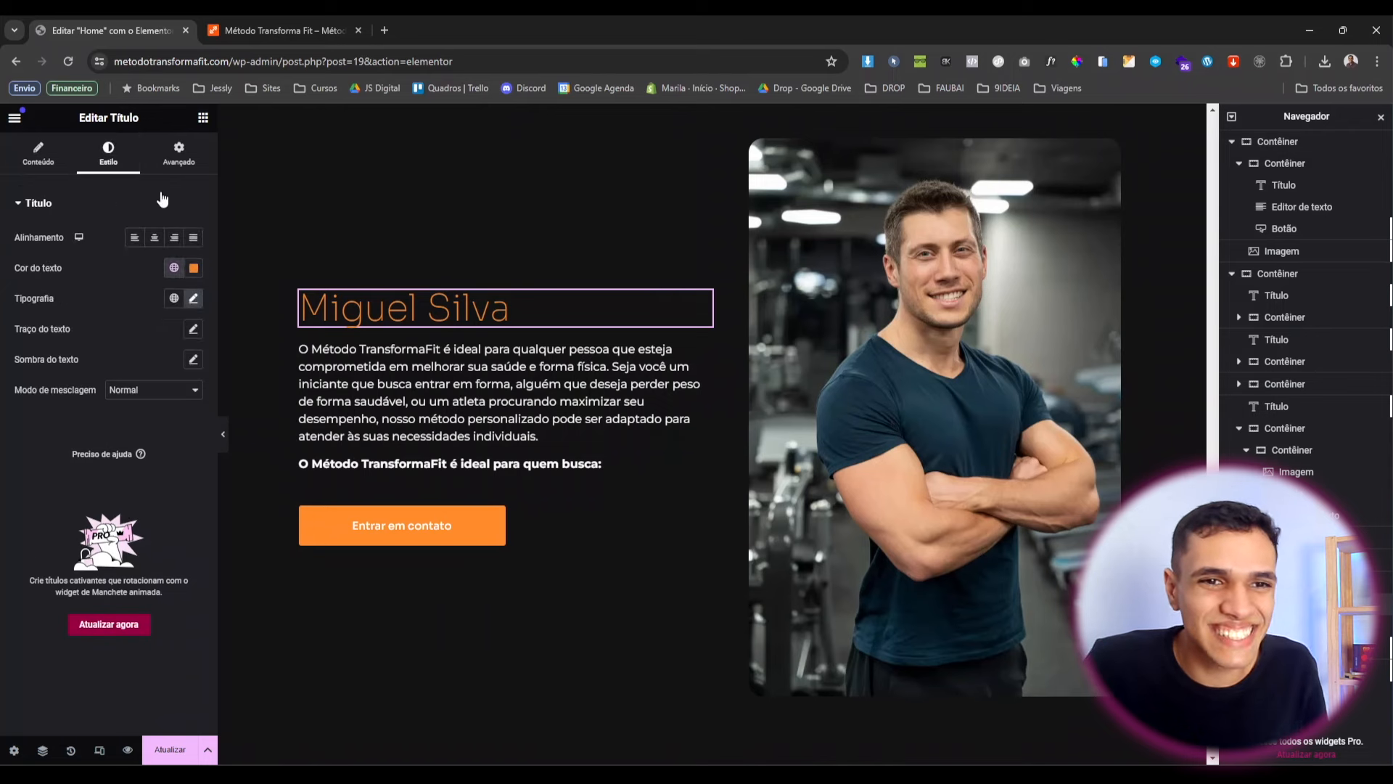
left_click(193, 300)
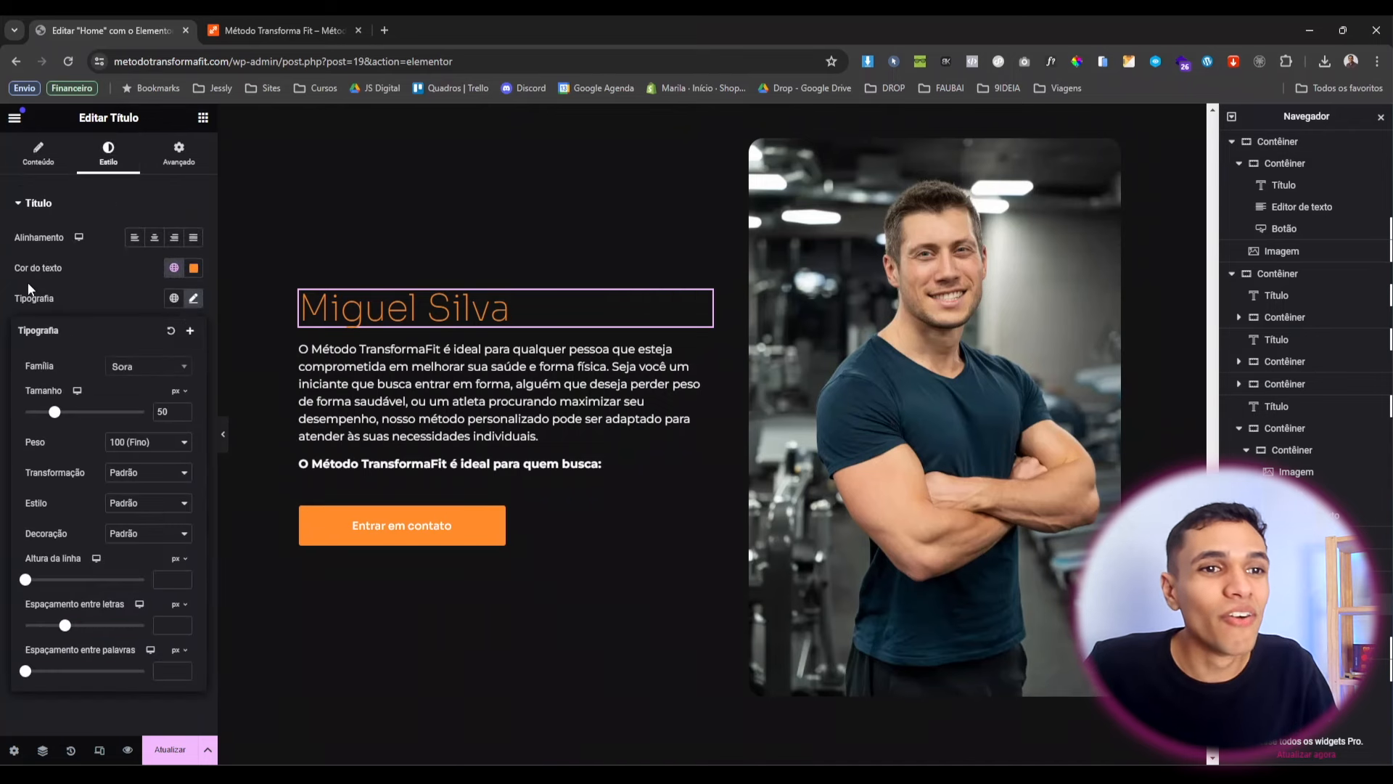
left_click(158, 444)
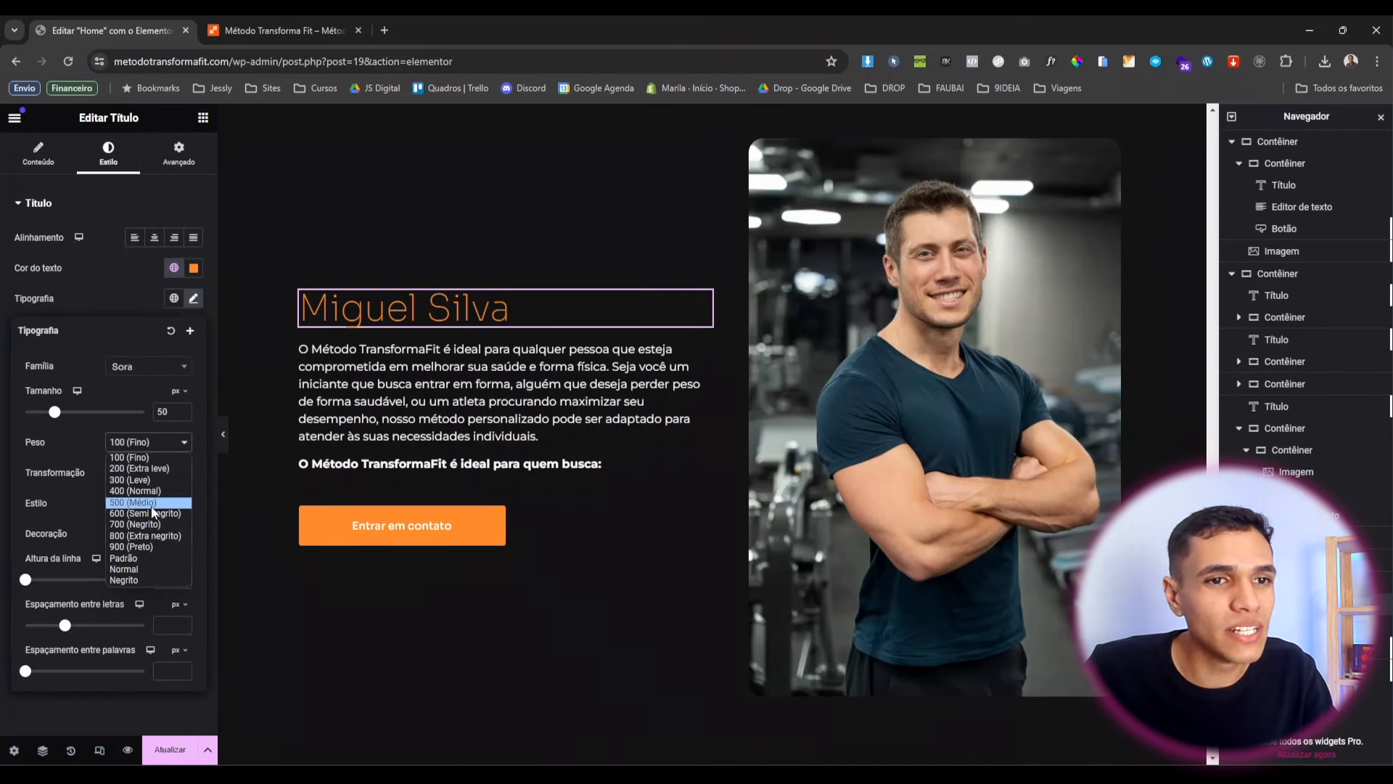
left_click(161, 515)
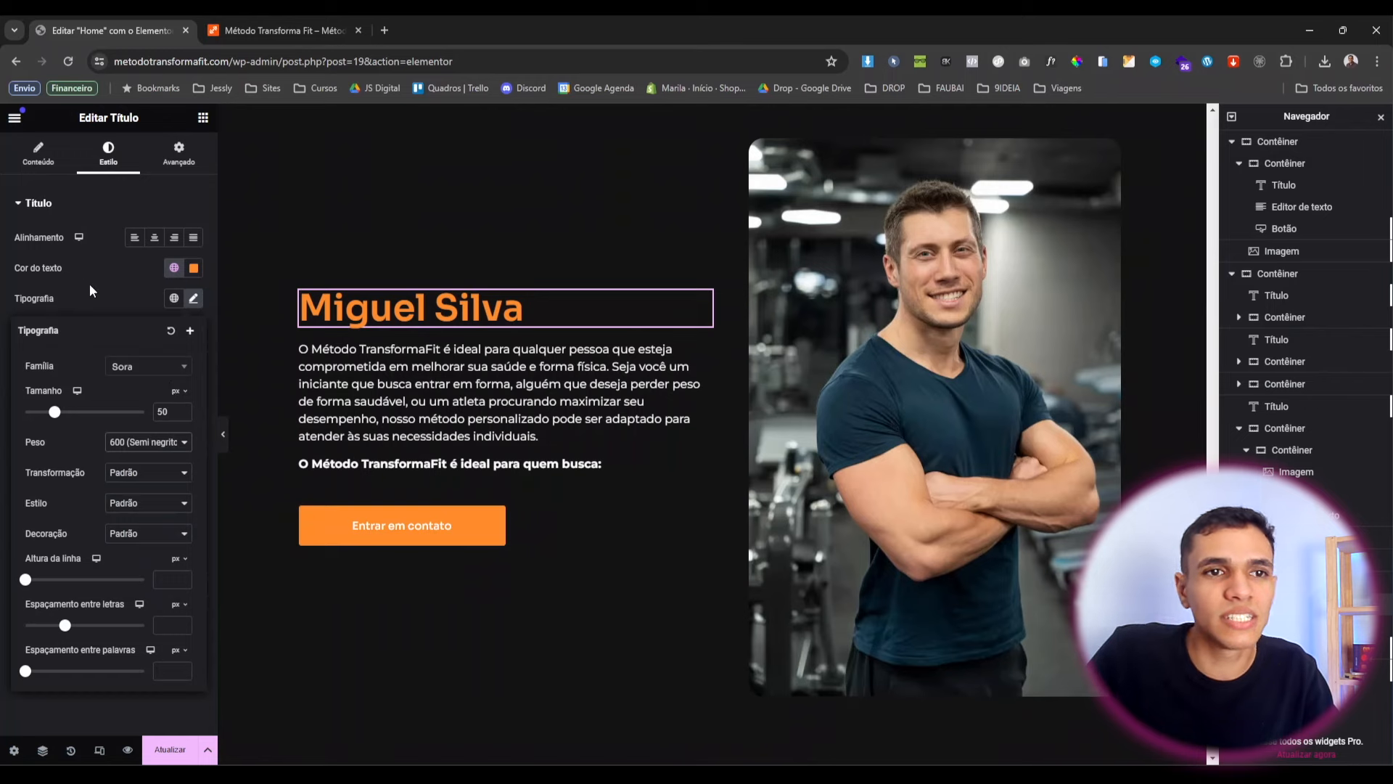
left_click(120, 294)
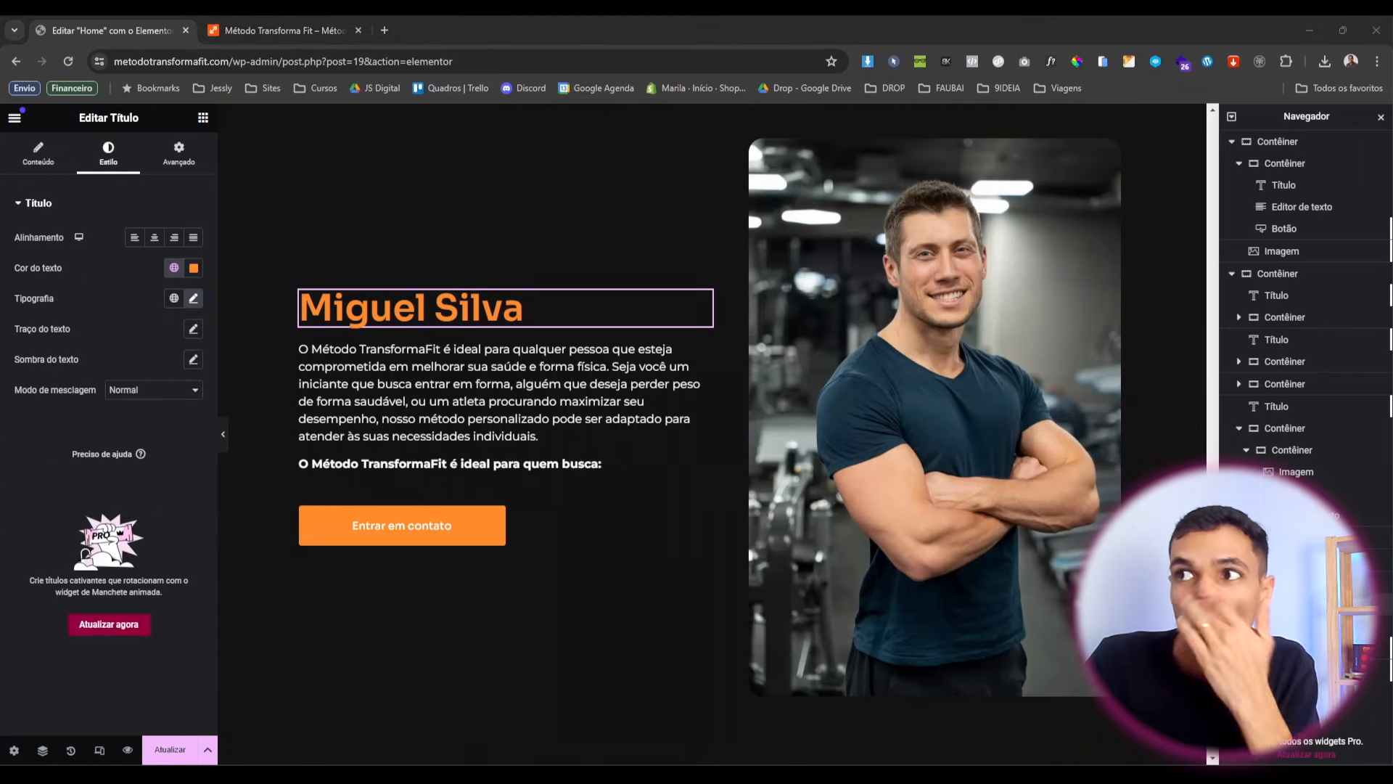
Replace the paragraph text with the pasted four-paragraph biography.
left_click(558, 361)
key("ctrl+a")
type("Desde jovem, sempre me destaquei nos esportes, dedicando-me não apenas à minha própria forma física, mas também inspirando outros a seguirem um estilo de vida saudável. Após me formar em Educação Física, decidi dedicar minha carreira a ajudar os outros a alcançarem seus objetivos. Trabalhei como professor de educação física em escolas, onde tive um impacto significativo na vida de meus alunos, incentivando-os a adotar hábitos saudáveis e a descobrir o prazer de se exercitar. Com o passar dos anos, percebi que poderia fazer ainda mais diferença ao oferecer treinamento personalizado. Assim, tornei-me um Personal Trainer certificado e fundei o Método TransformaFit. Meu objetivo é proporcionar a cada cliente uma experiência única e personalizada, ajudando-os a transformar seus corpos e suas vidas de maneira positiva. Acredito que cada pessoa tem o potencial de alcançar seus objetivos, e estou determinado a guiá-las em sua jornada de transformação física e mental. Sou mais do que um treinador - sou um mentor, um amigo e um motivador, sempre pronto para inspirar e apoiar aqueles que estão prontos para embarcar nessa jornada fitness.")
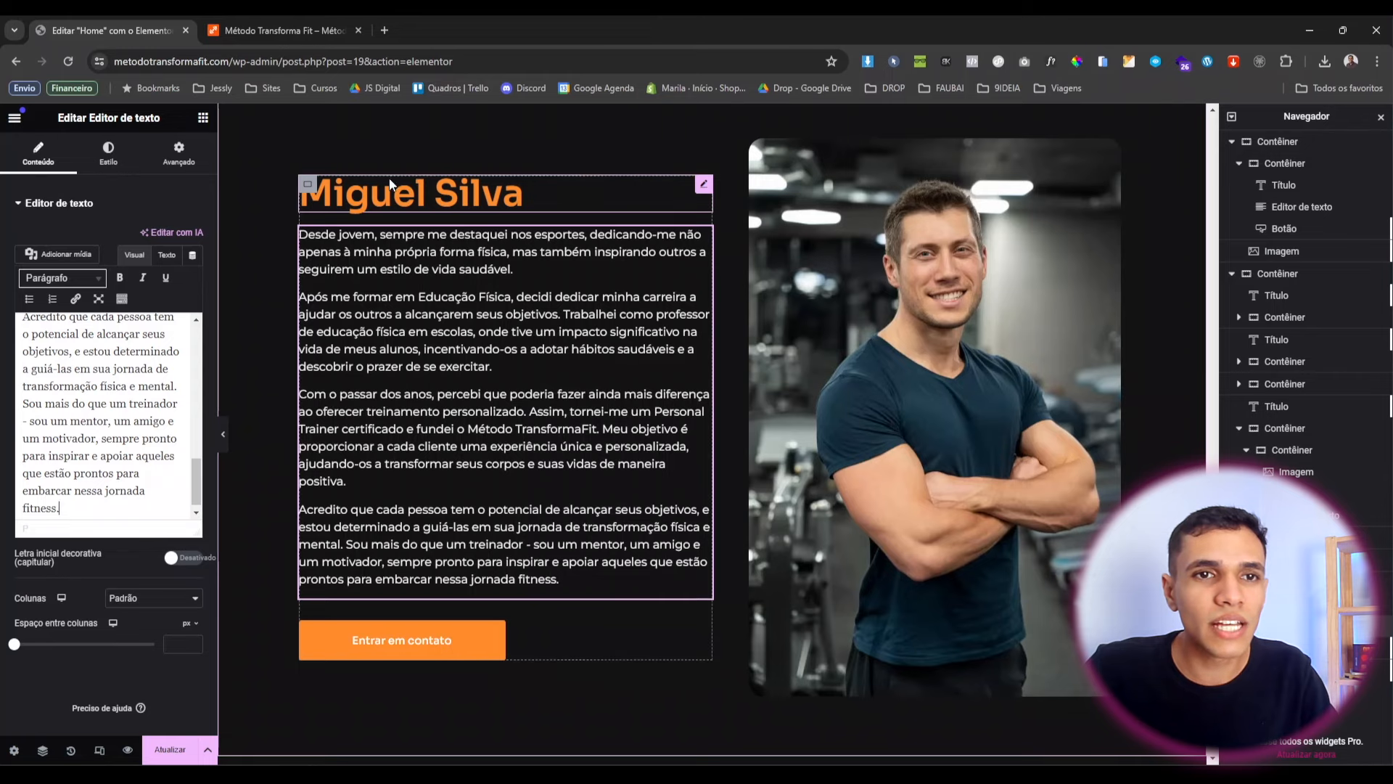
Preview the page to check the trainer section, then return to editing.
scroll(471, 298, "up", 4)
scroll(472, 297, "down", 4)
scroll(472, 298, "up", 2)
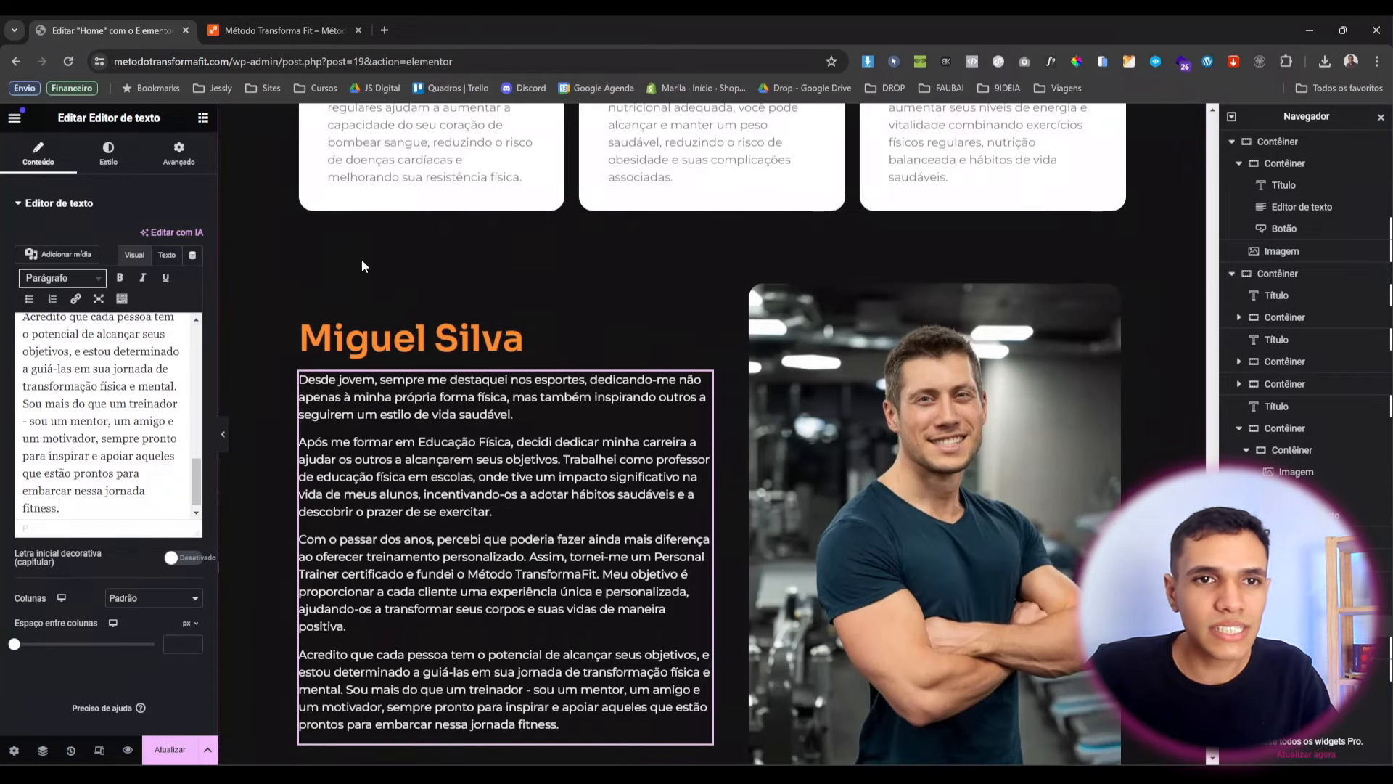
scroll(782, 460, "down", 1)
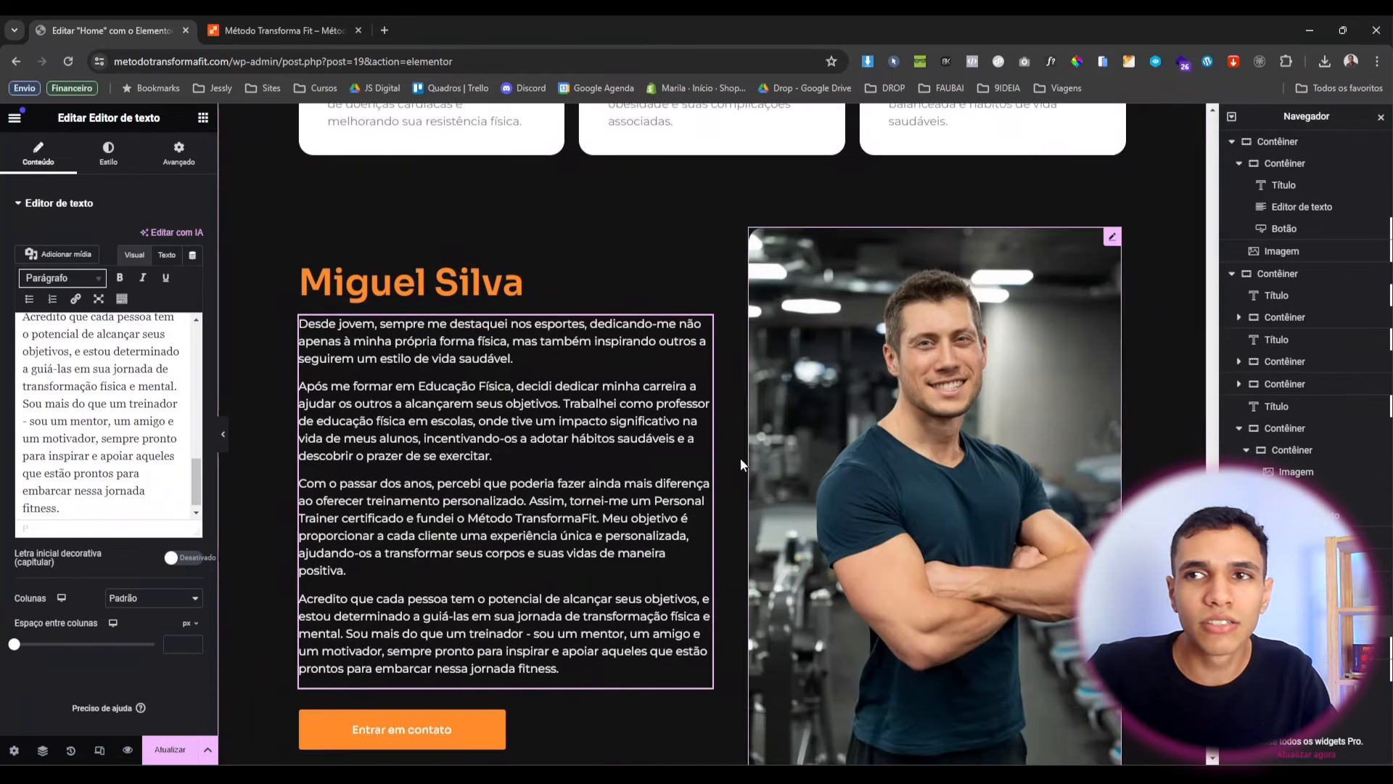
scroll(782, 460, "up", 1)
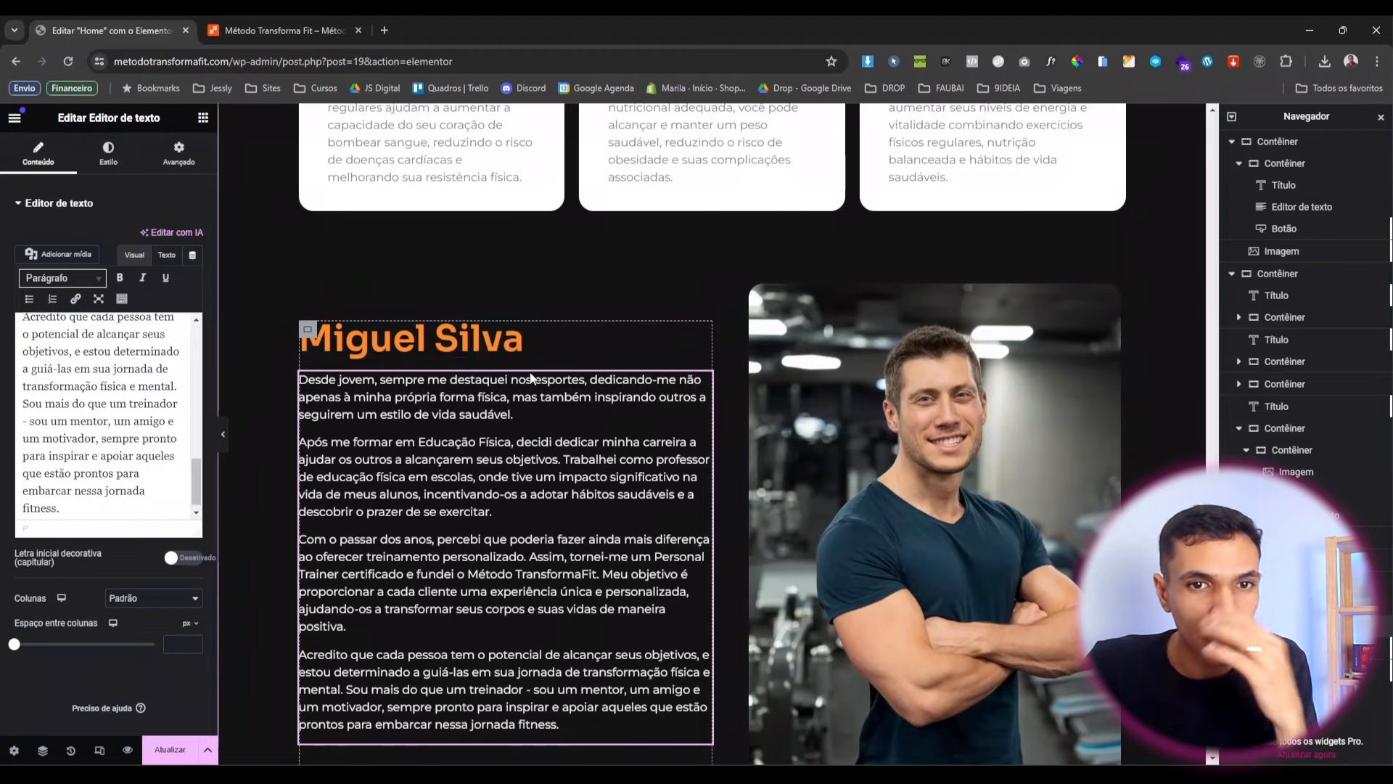
scroll(500, 717, "down", 2)
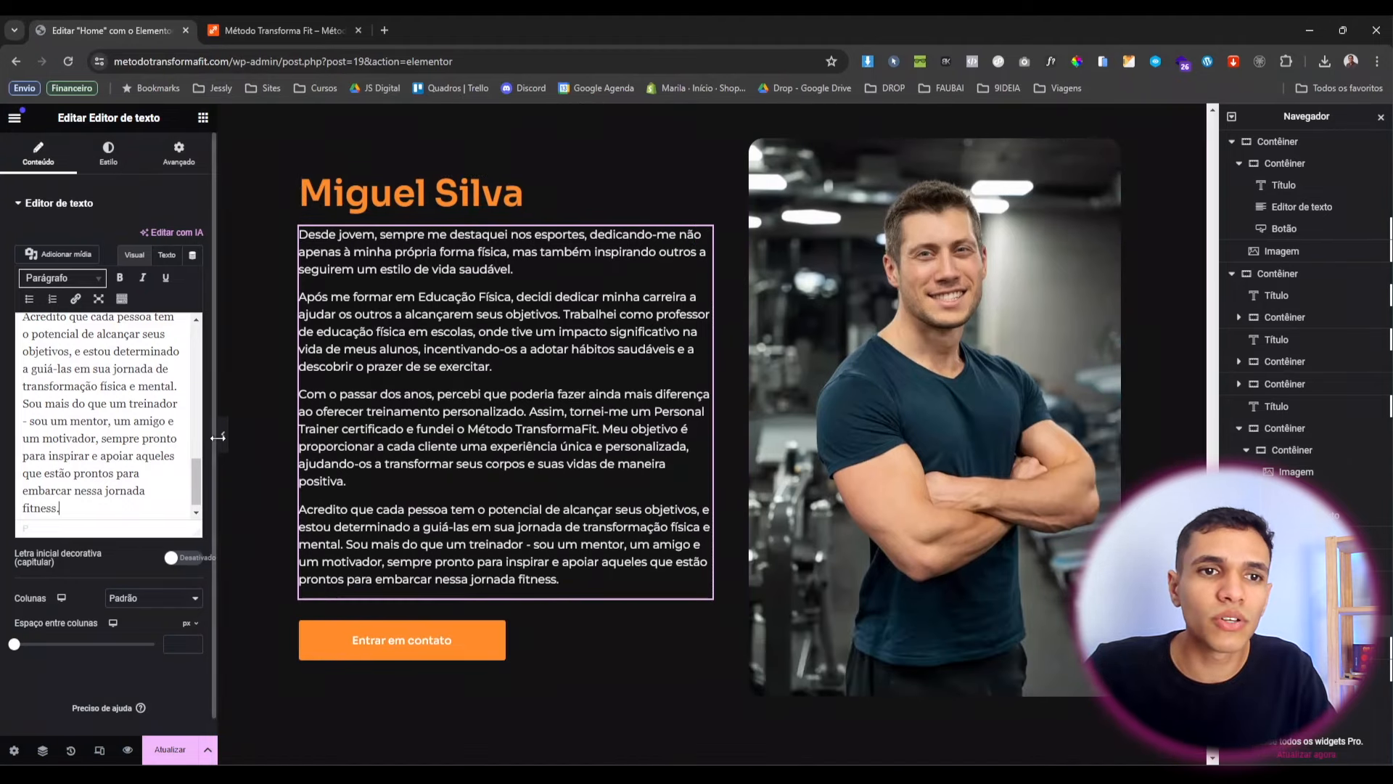
left_click(223, 434)
scroll(350, 468, "up", 8)
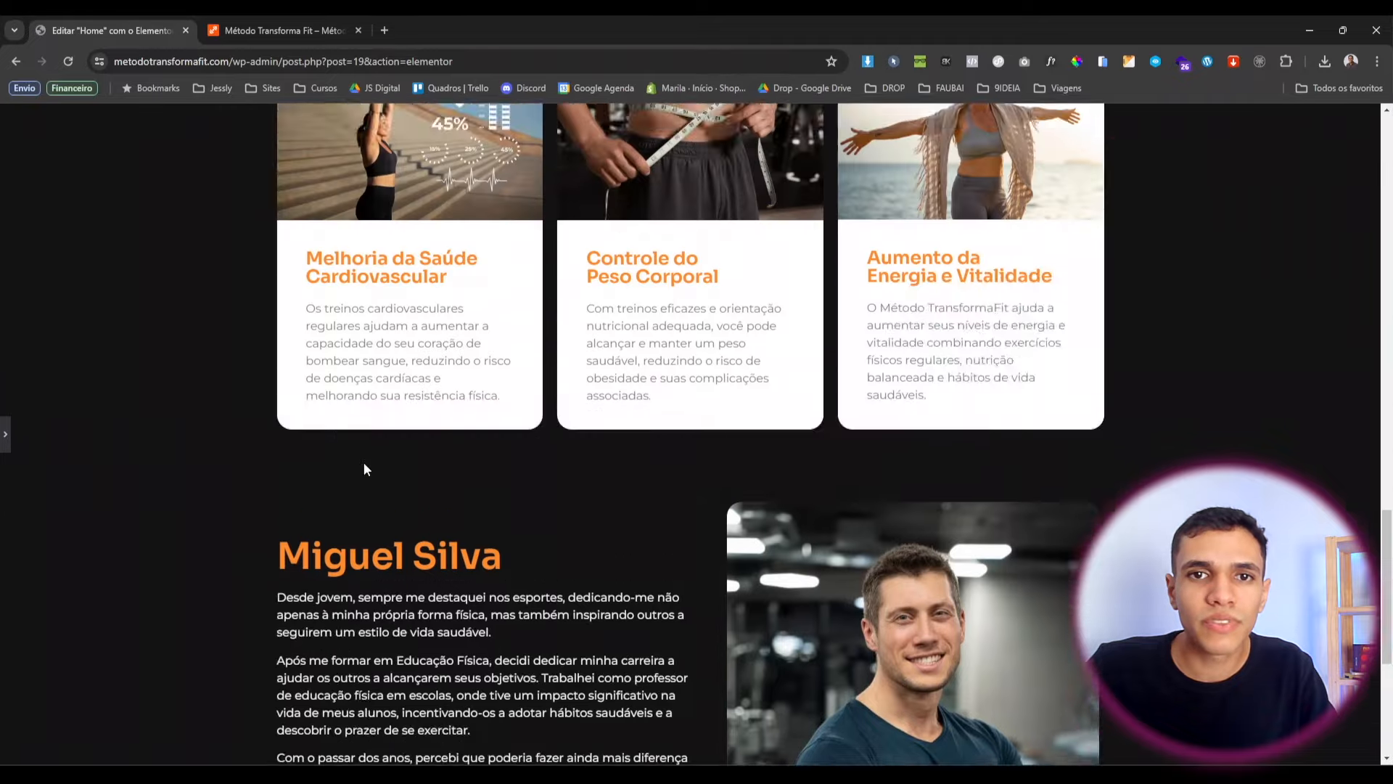
scroll(363, 462, "down", 7)
scroll(365, 468, "down", 3)
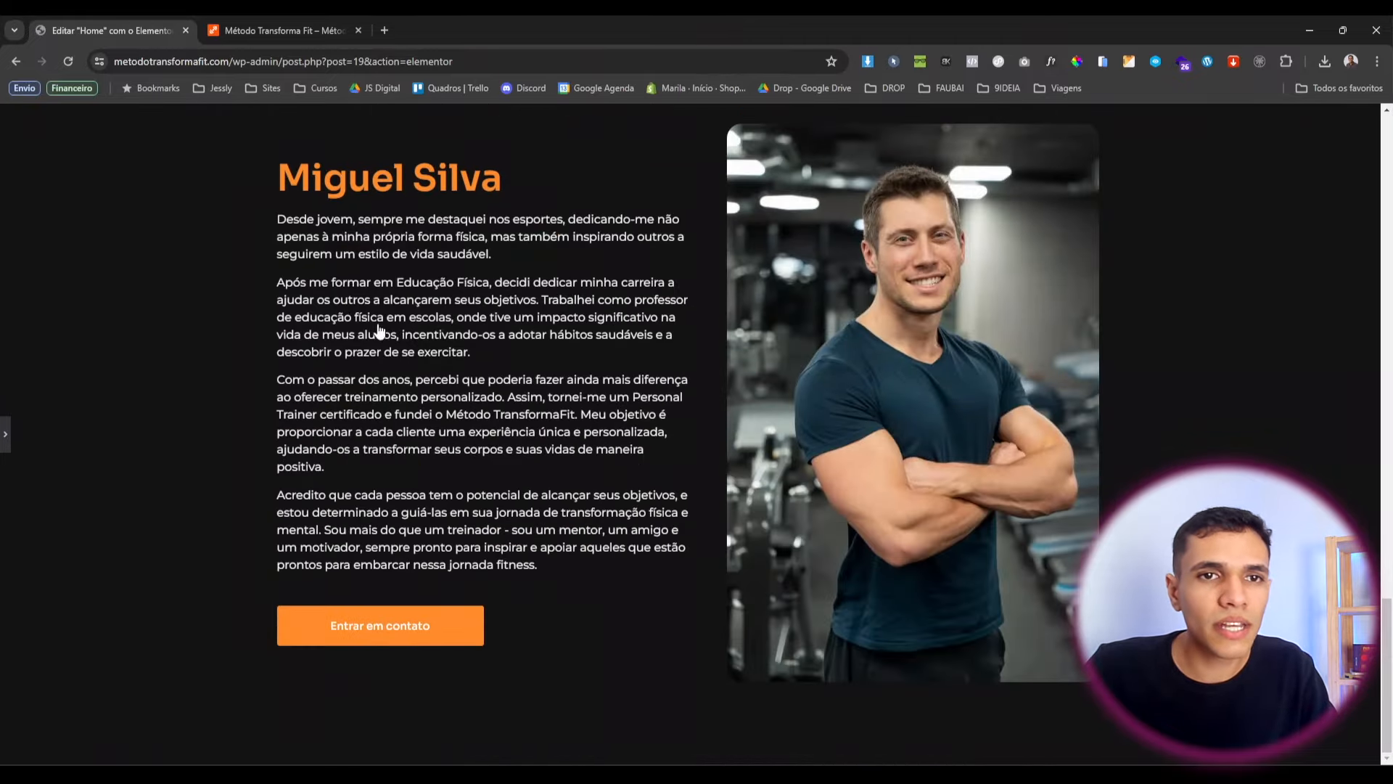
key("ctrl+p")
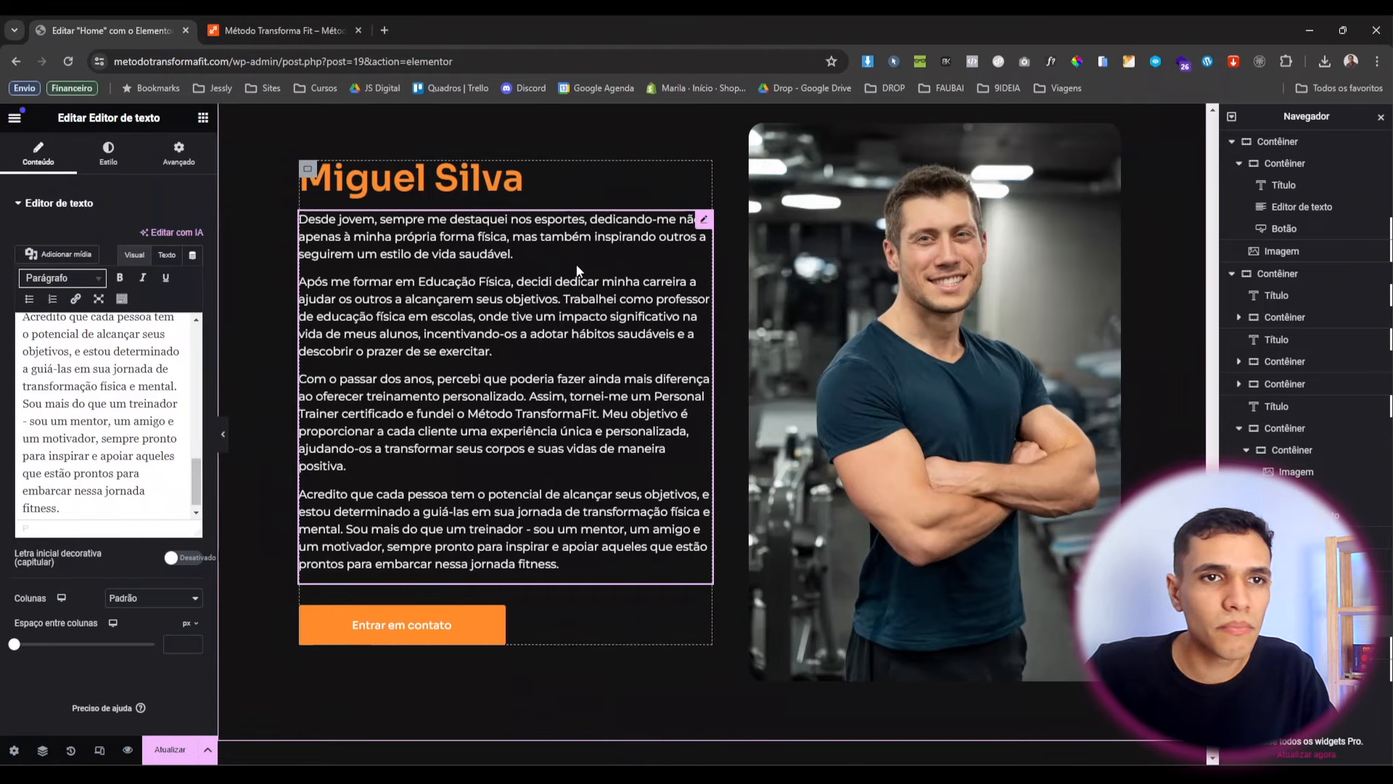
Give the biography text box a custom width of 86%.
left_click(178, 154)
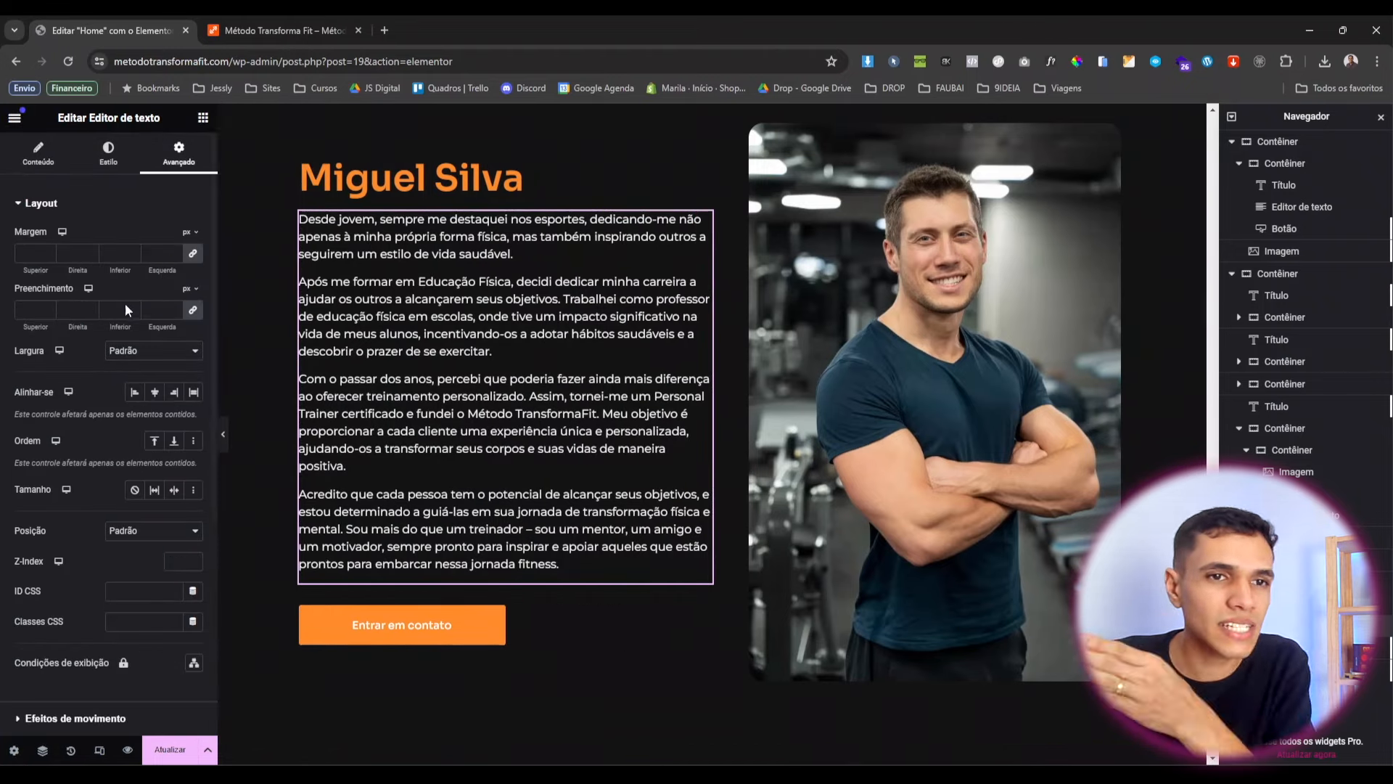
left_click(153, 351)
left_click(134, 398)
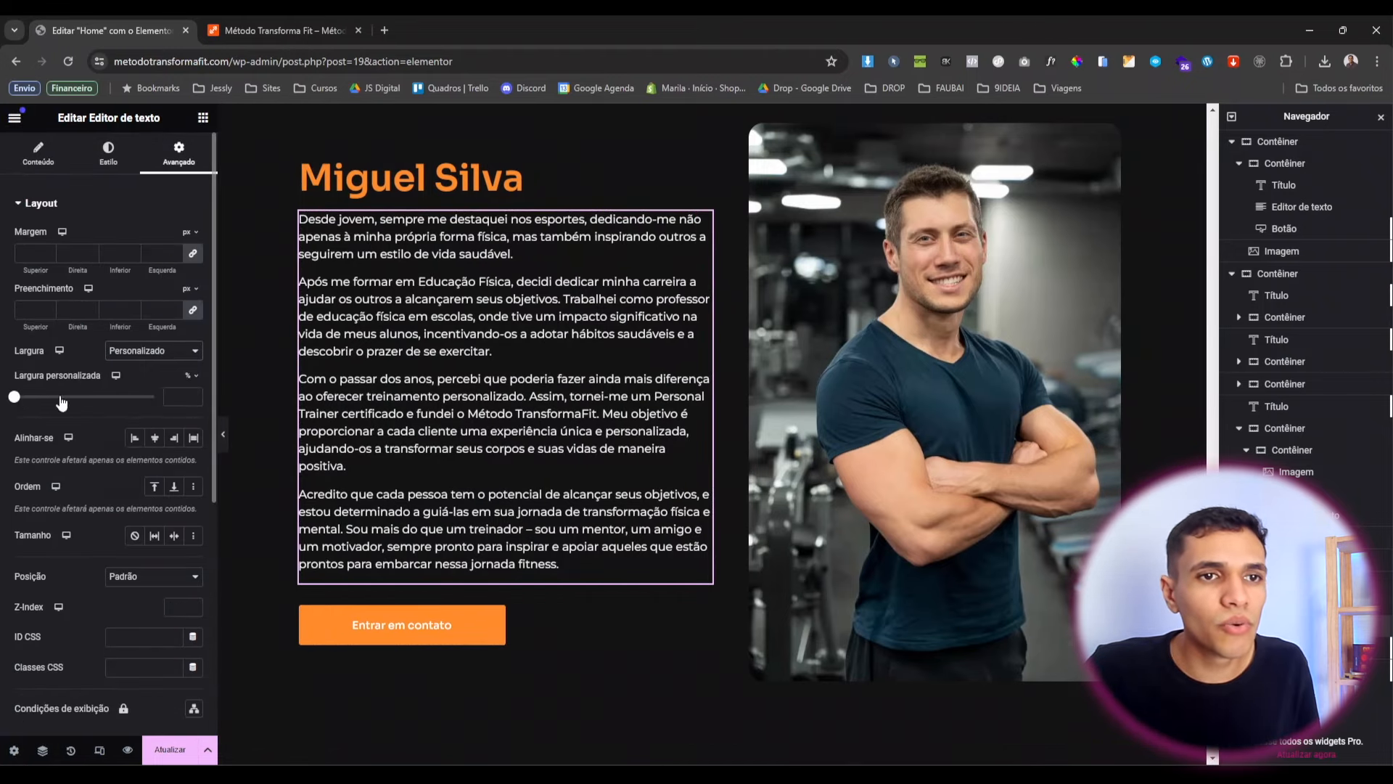
left_click_drag(19, 399, 135, 444)
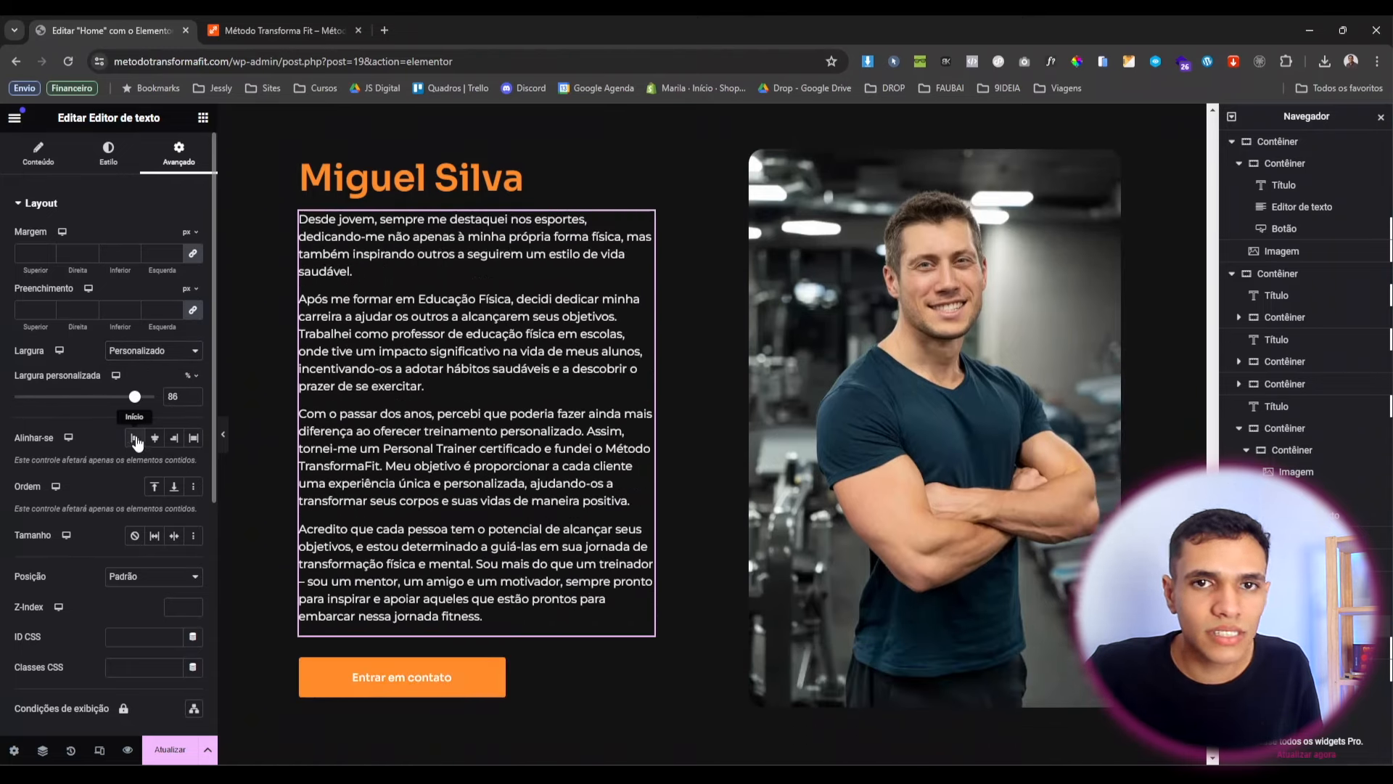
left_click(223, 434)
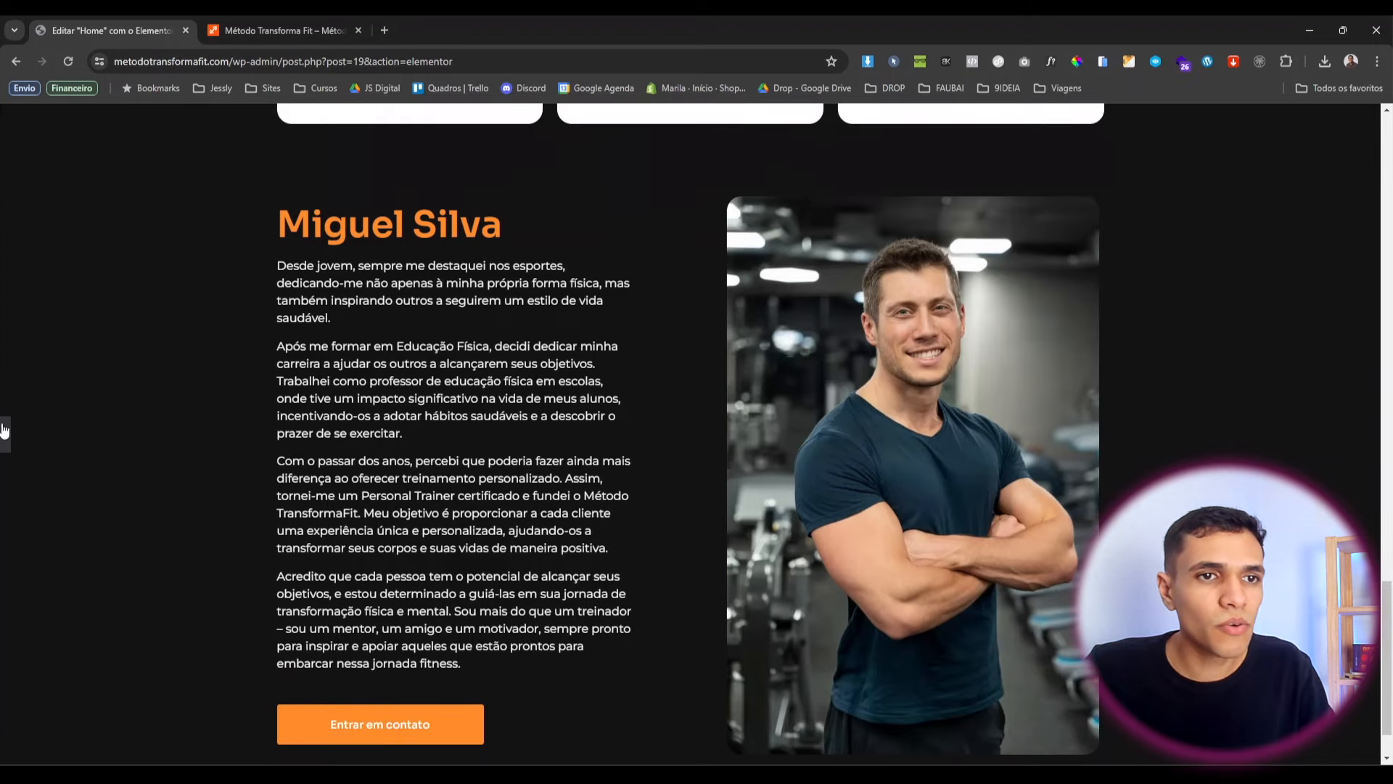
Reduce the trainer's name heading to a 40 px font size.
left_click(4, 430)
left_click(406, 225)
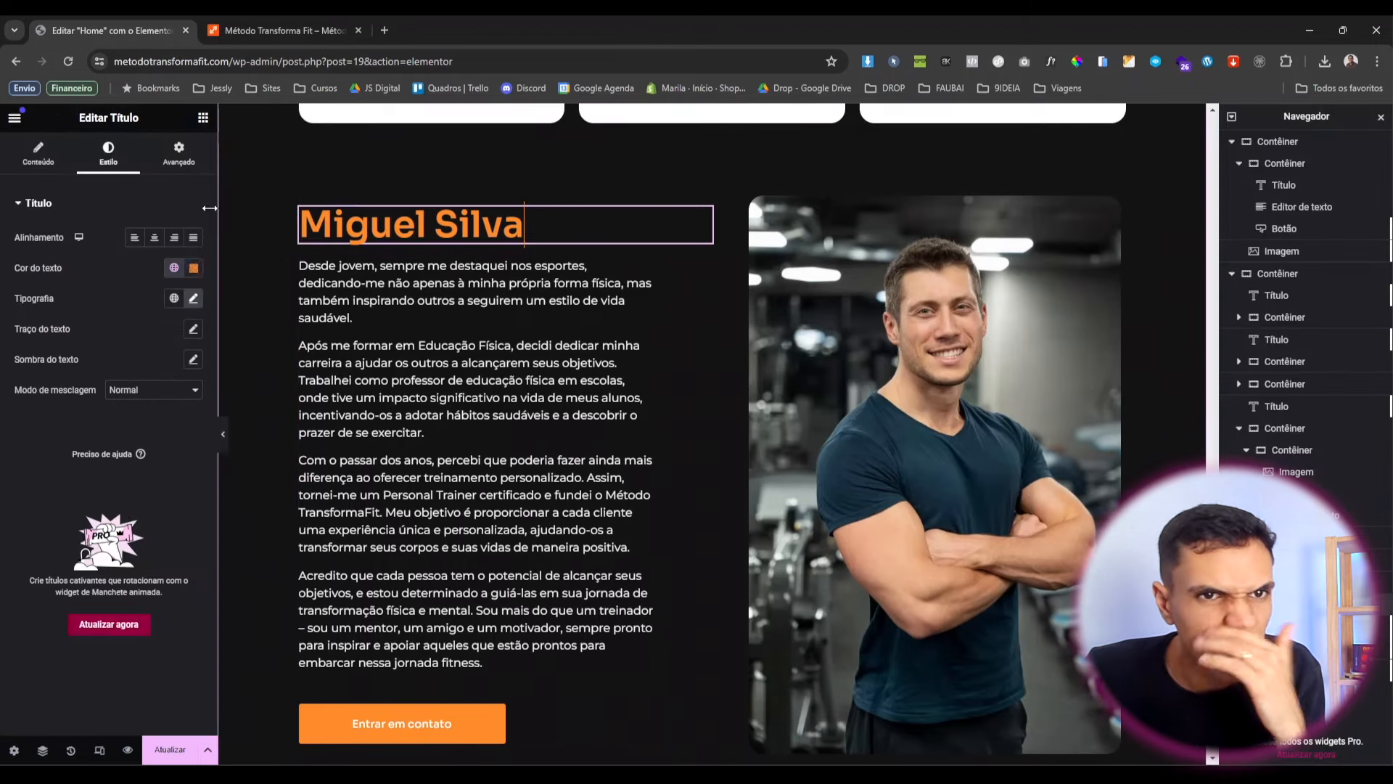
left_click(193, 298)
type("45")
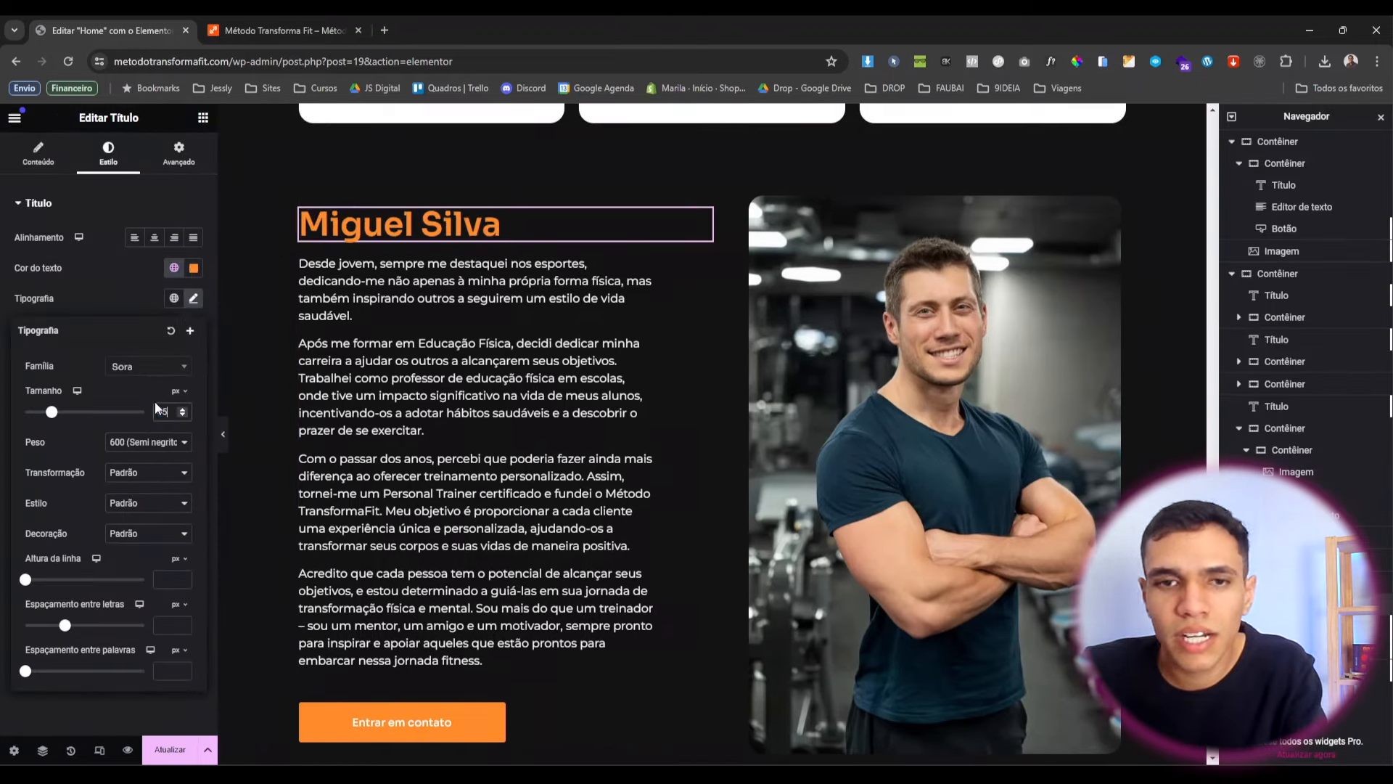
key("BackSpace")
type("0")
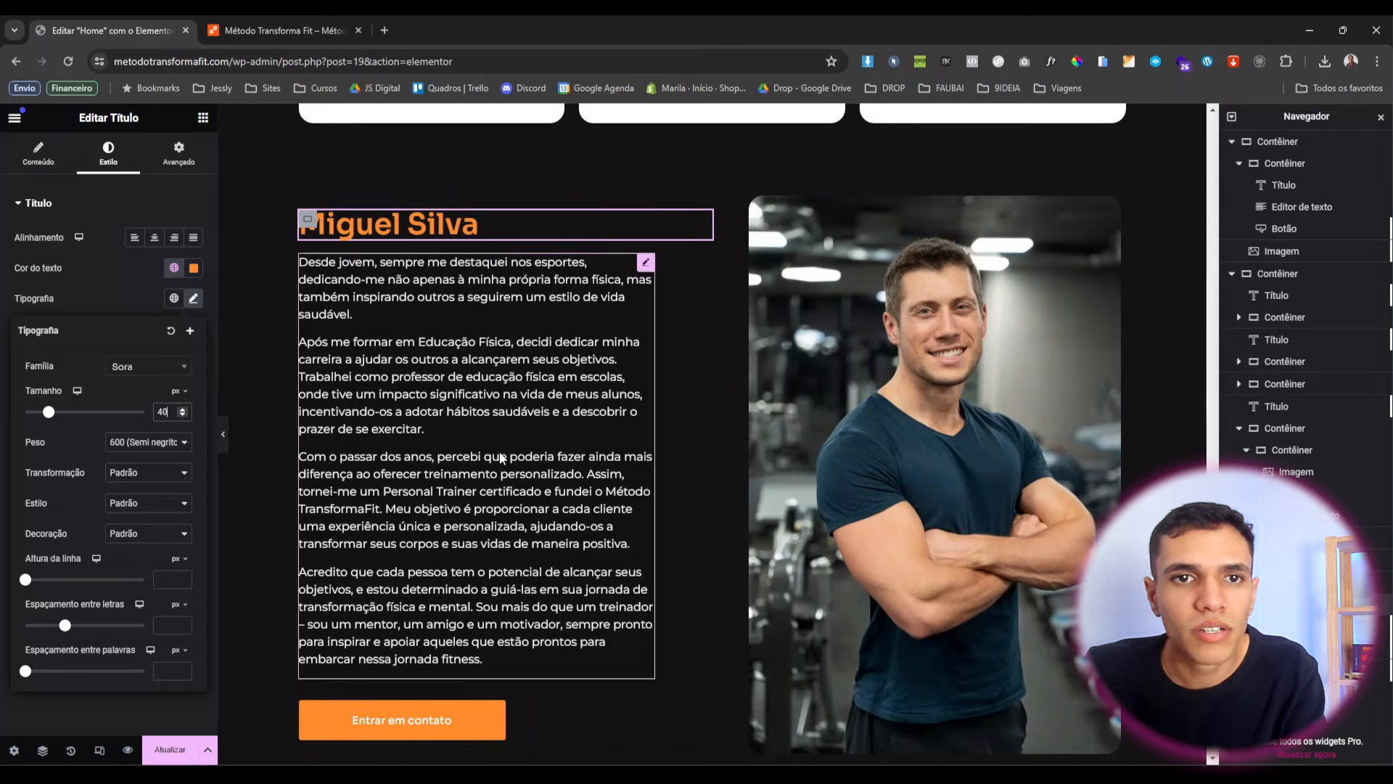
scroll(594, 613, "down", 2)
scroll(593, 613, "up", 4)
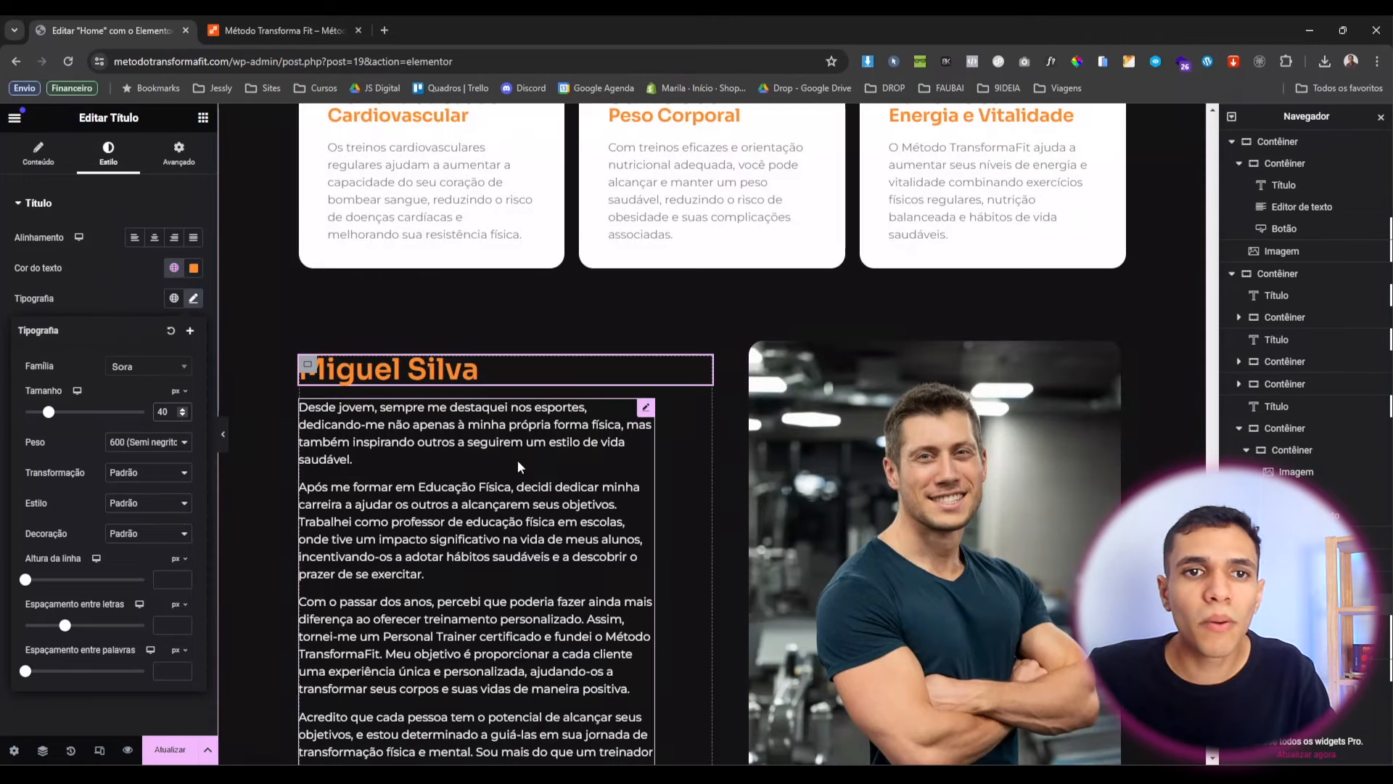
scroll(519, 465, "down", 3)
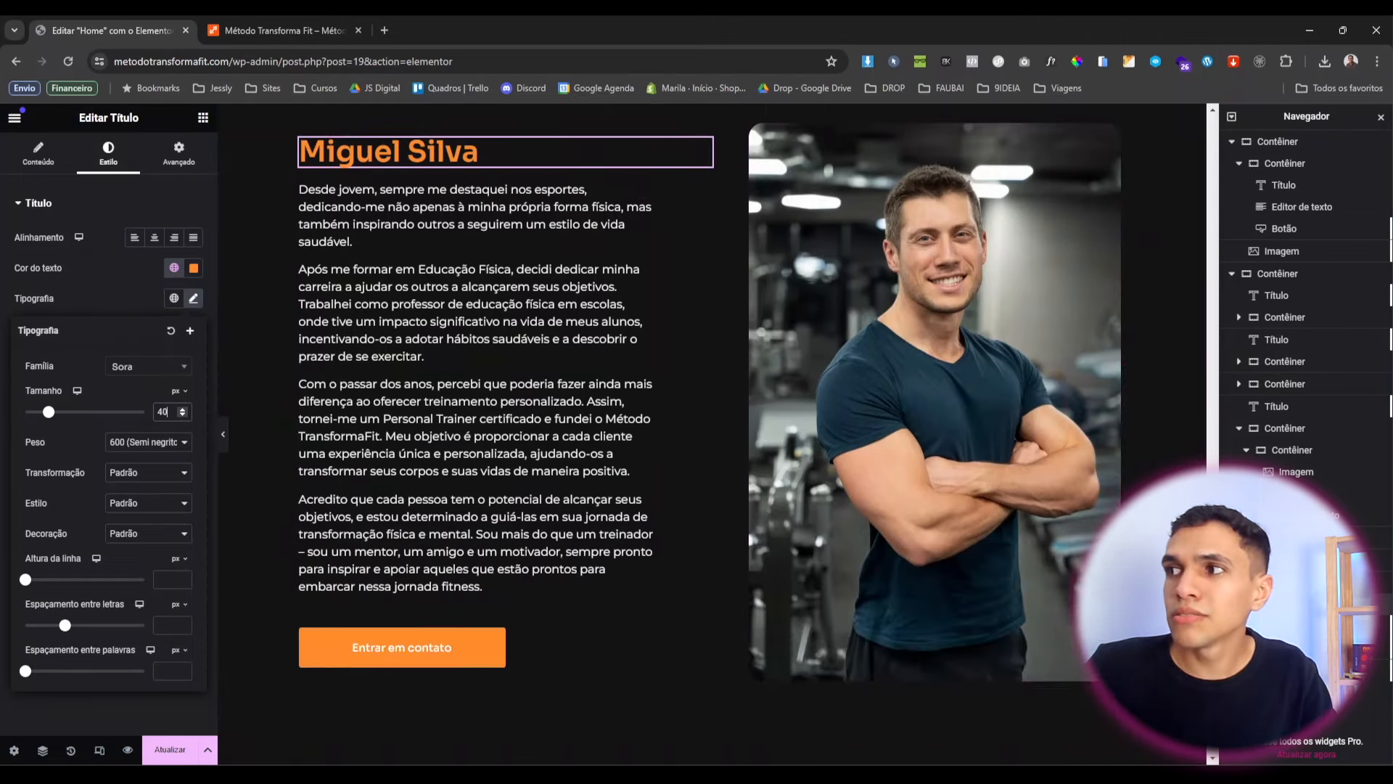
scroll(638, 391, "down", 3)
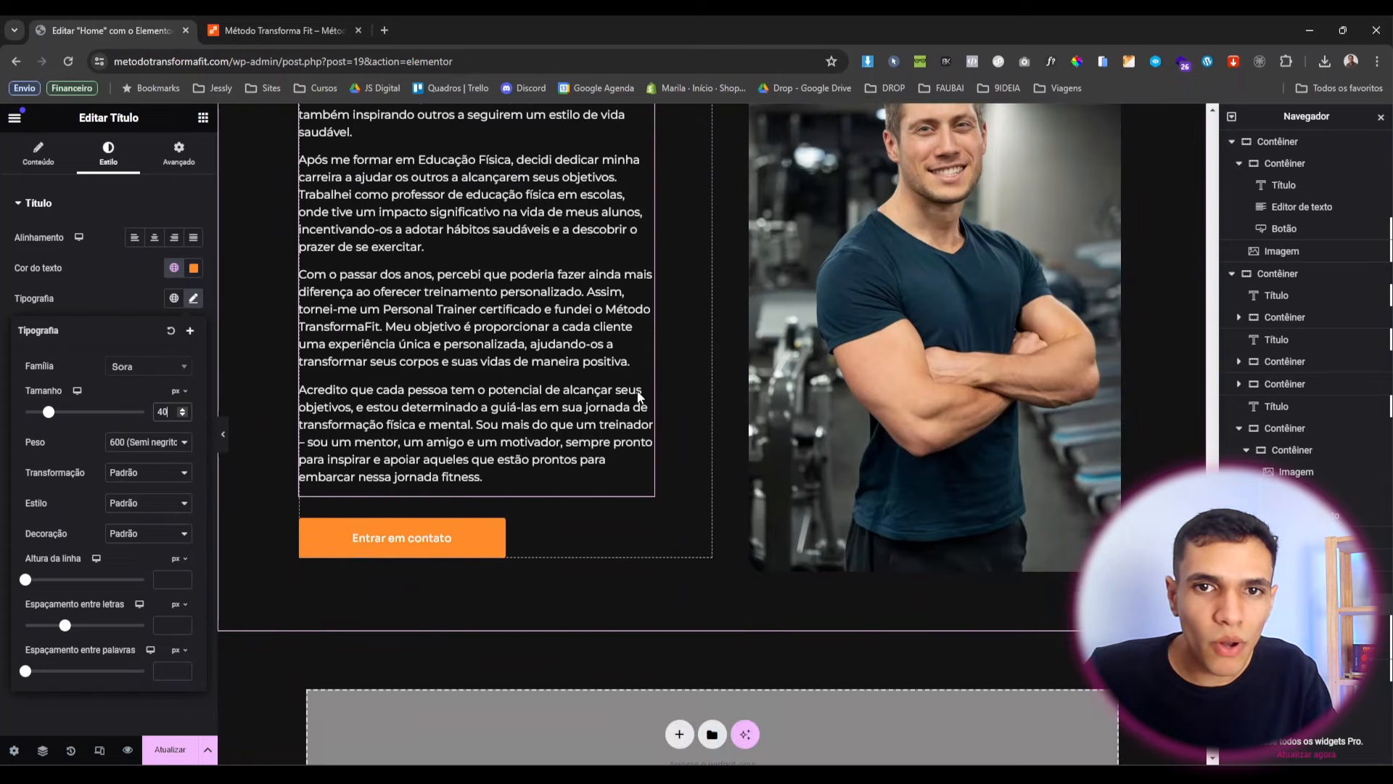
scroll(637, 396, "up", 8)
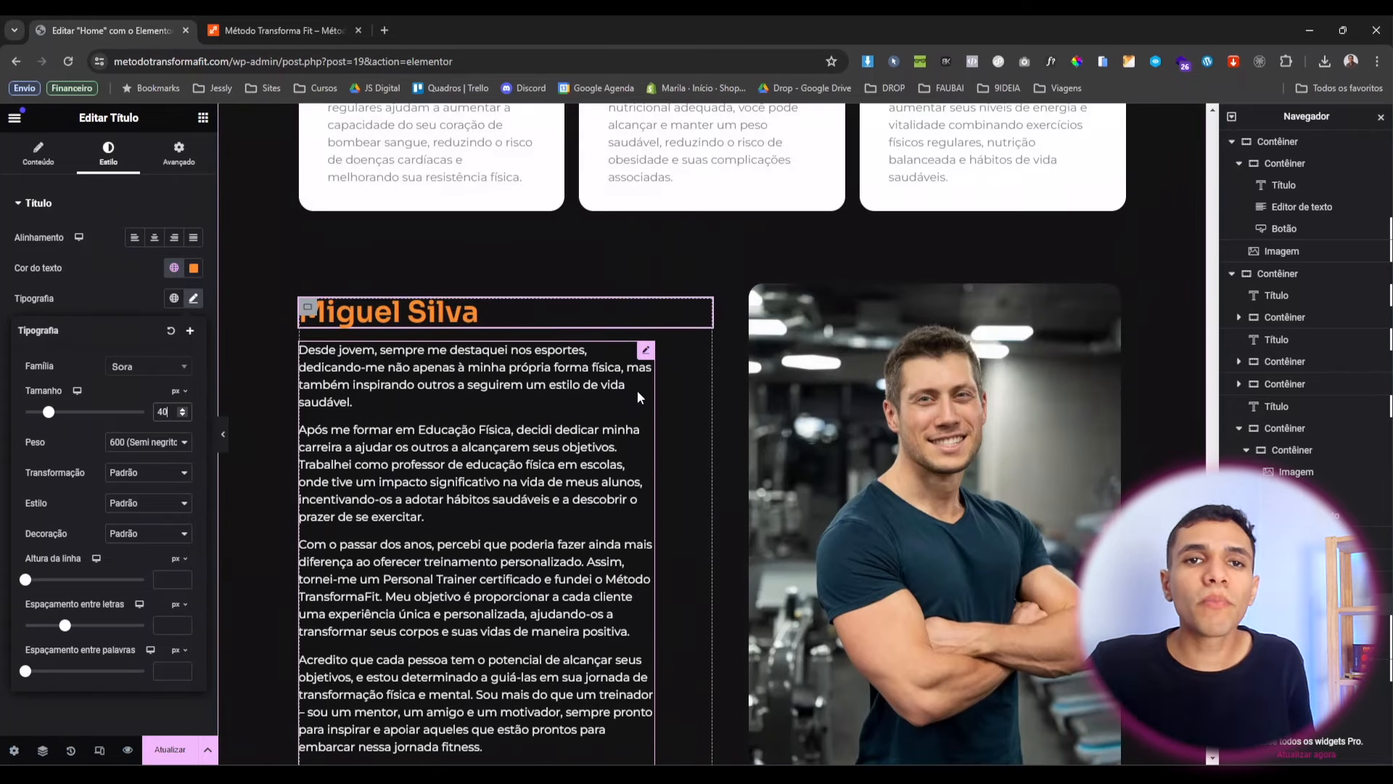
scroll(637, 392, "up", 6)
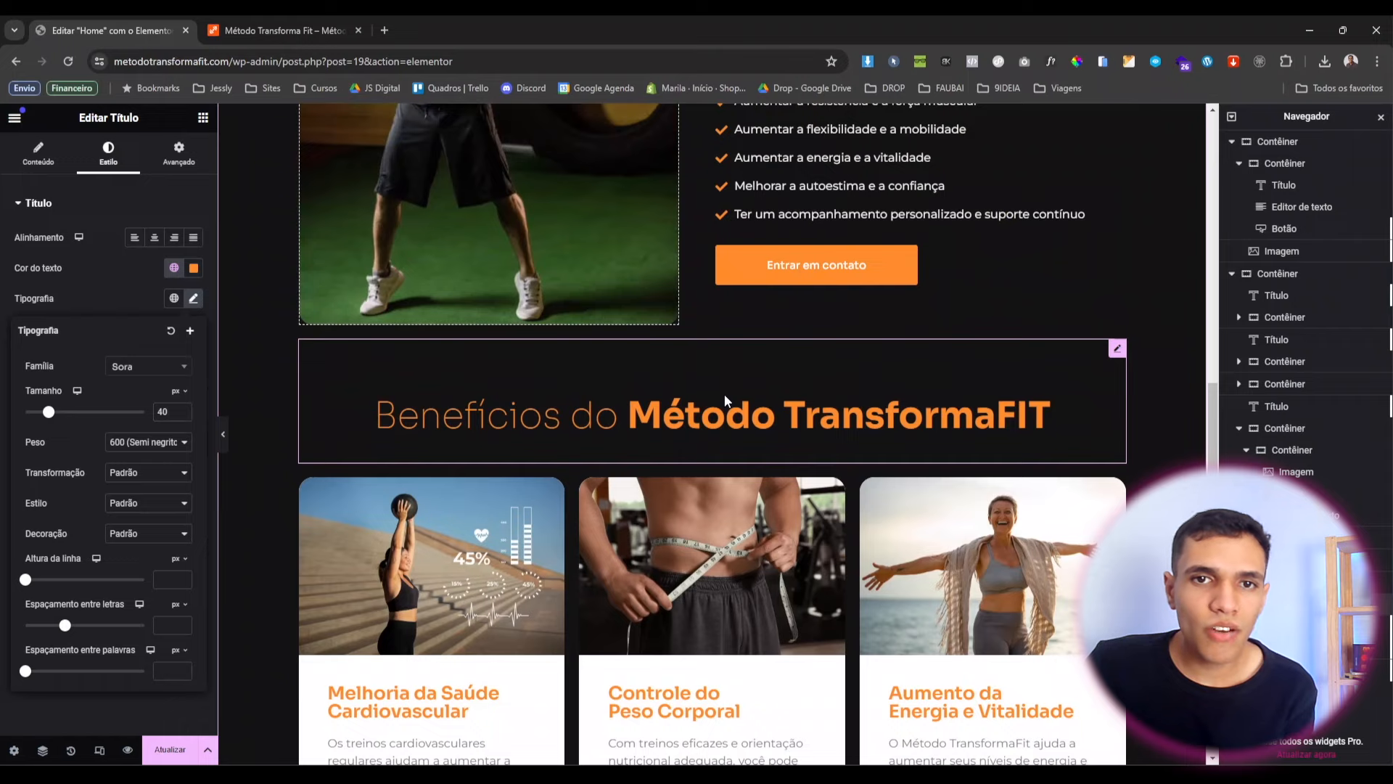
Duplicate the Benefícios heading and move the copy below the trainer section.
right_click(724, 394)
left_click(756, 437)
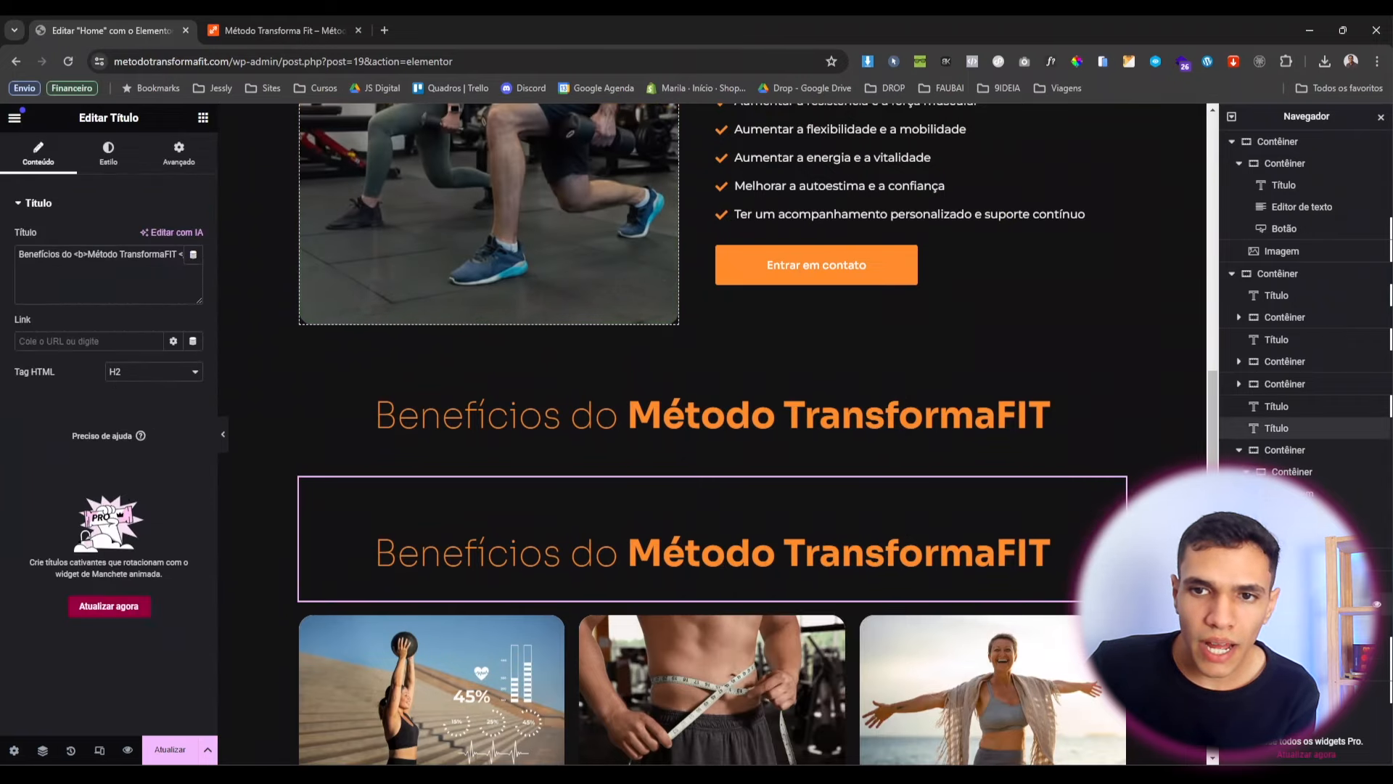
left_click_drag(1277, 430, 1297, 654)
scroll(600, 436, "down", 16)
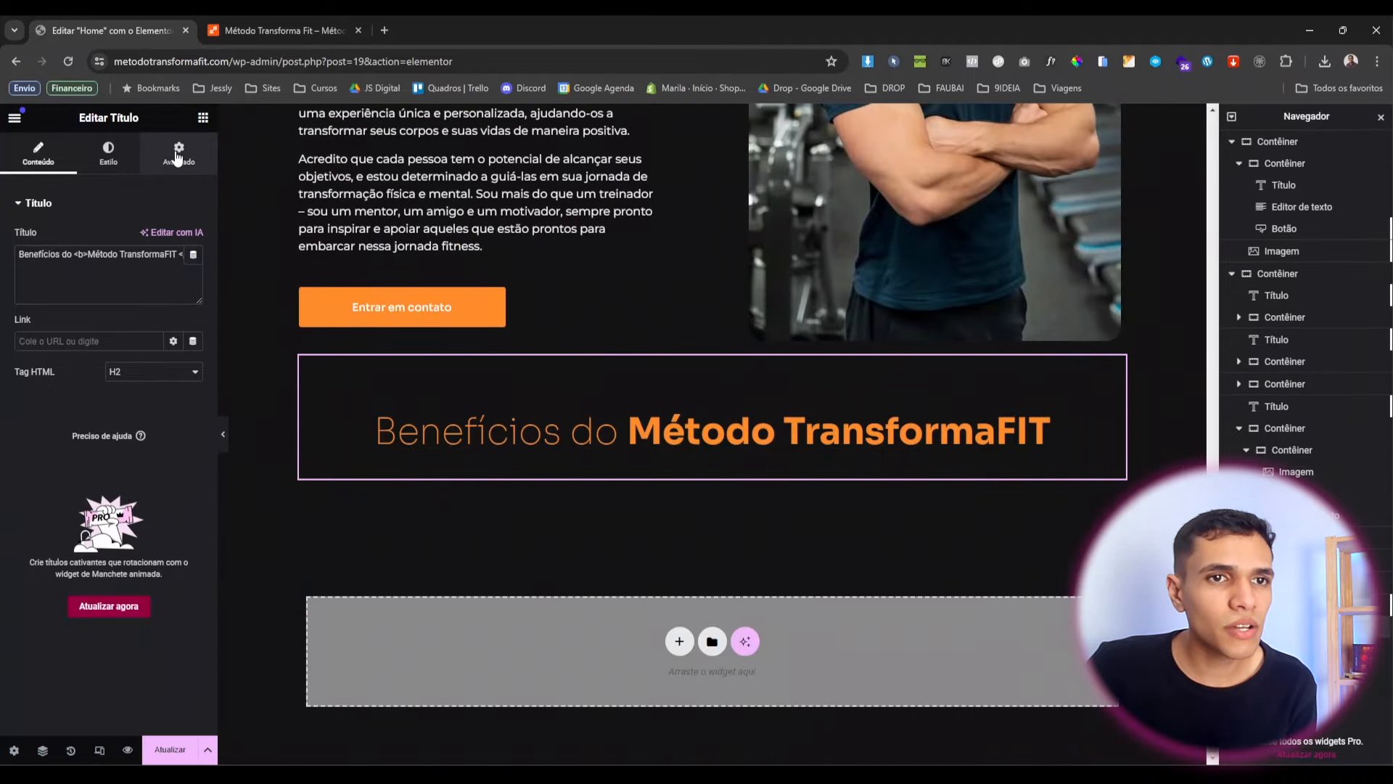
Change the copied heading to 'Veja o que falam sobre o meu trabalho'.
left_click(177, 157)
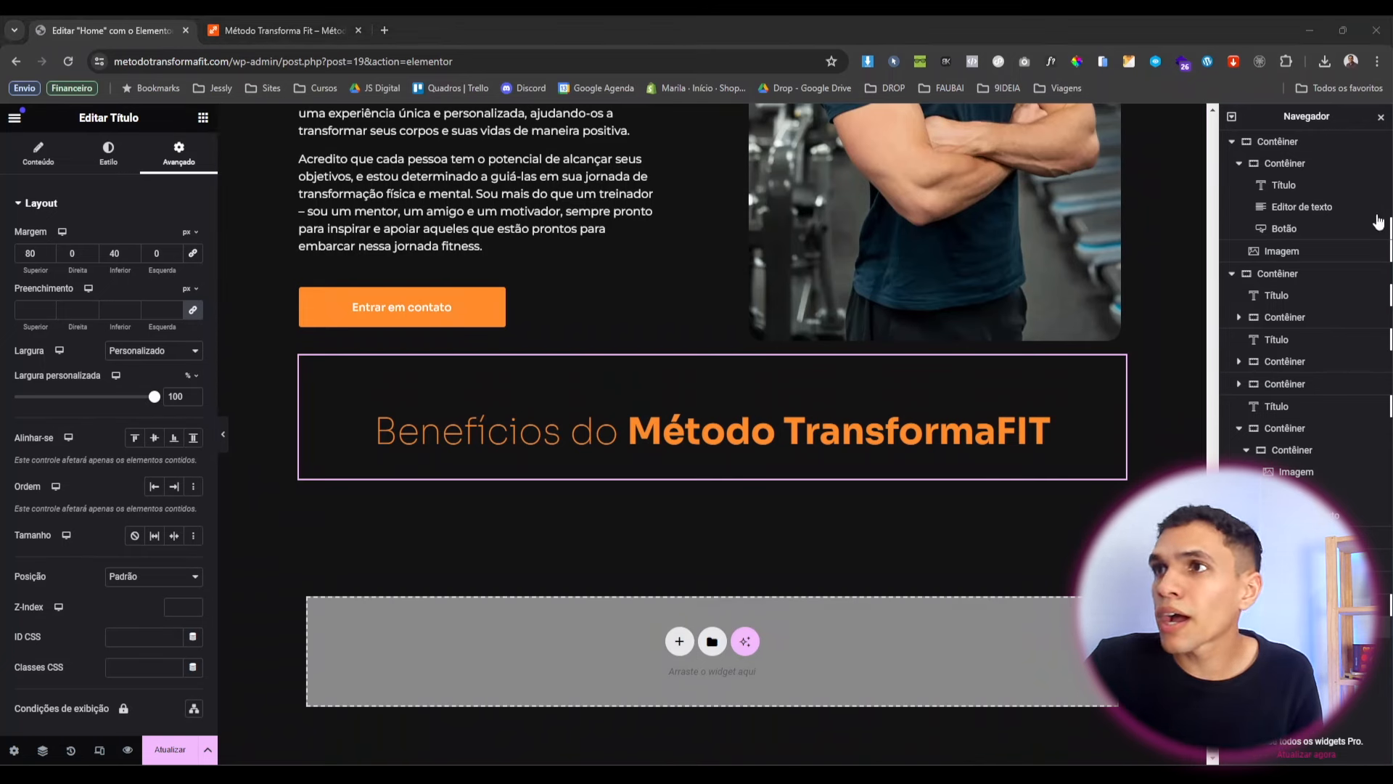
left_click(37, 154)
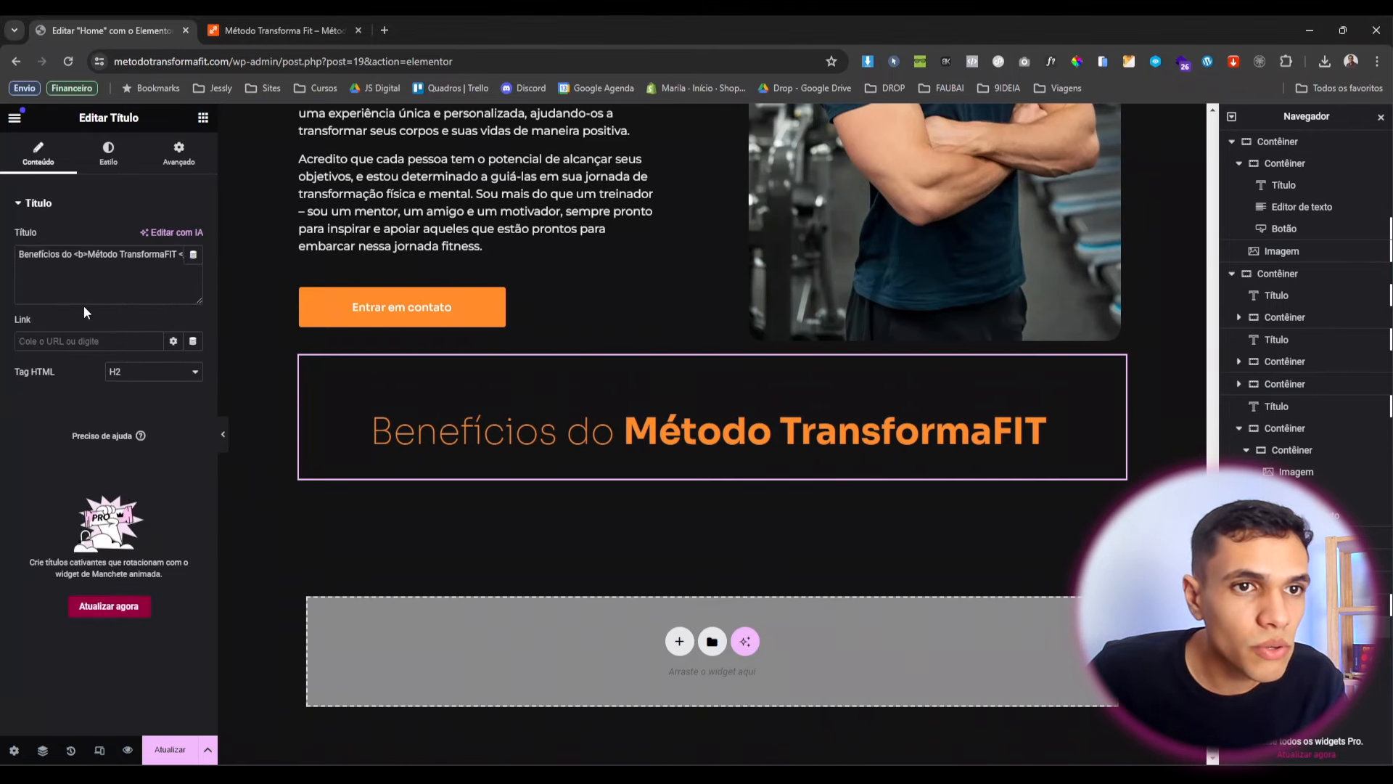
key("ctrl+a")
type("Veja o que falam sobre o meu trabalho")
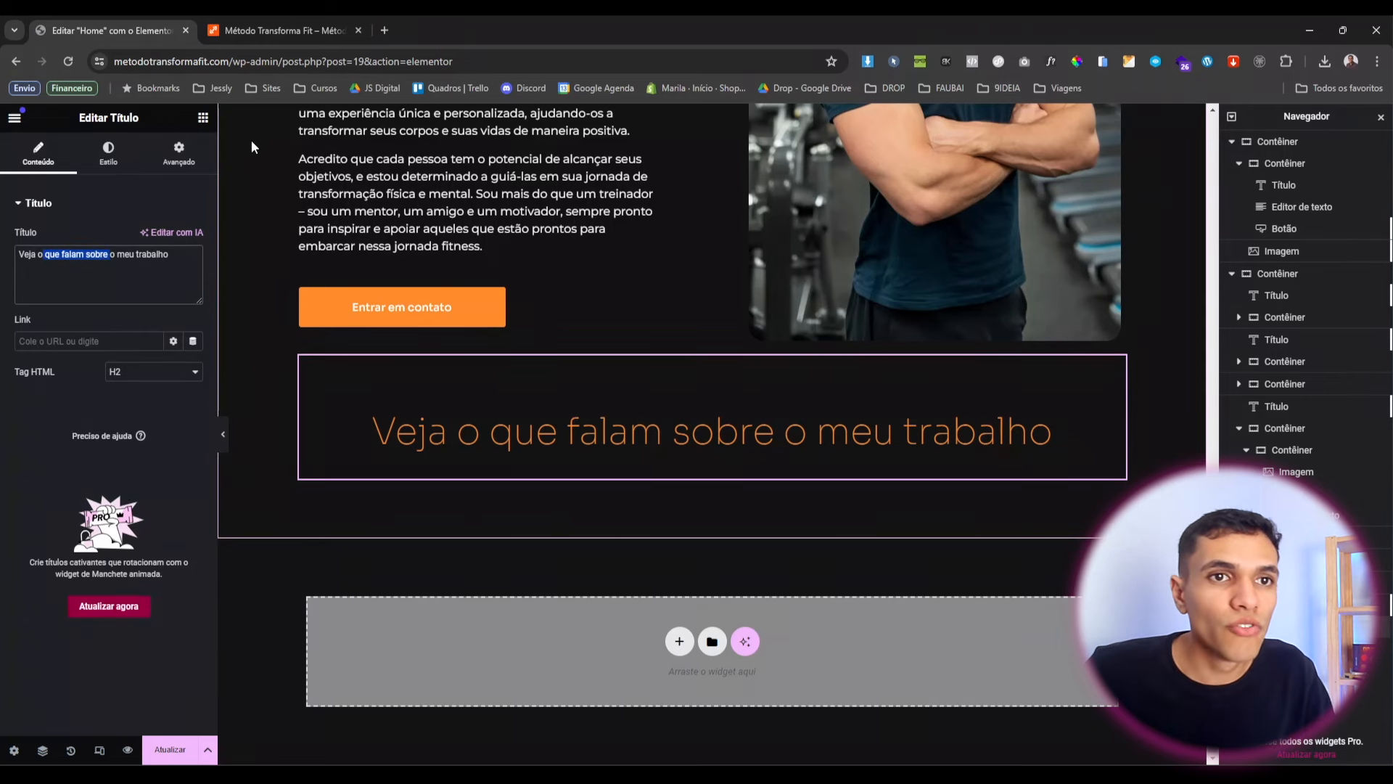
left_click(202, 118)
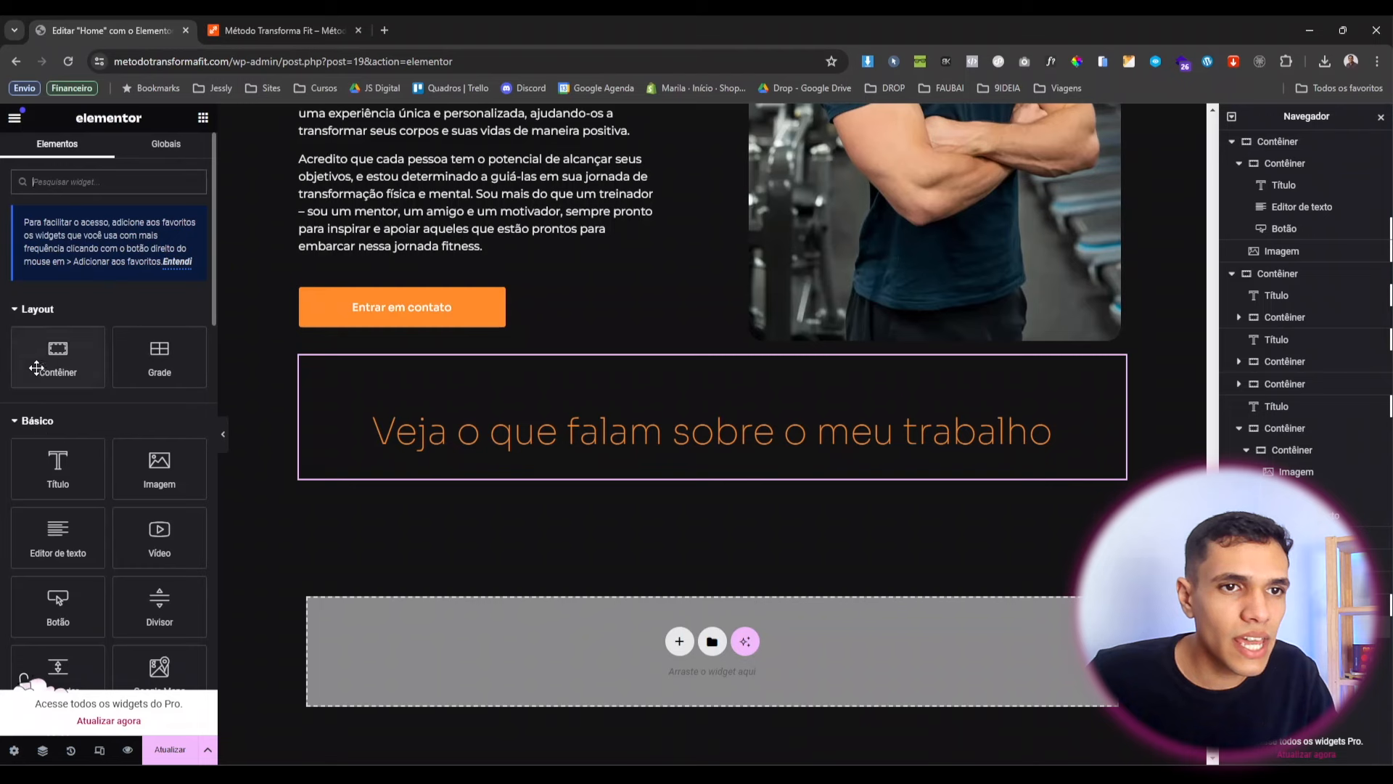
Add a container below the testimonials heading with zero margin and padding.
left_click_drag(36, 368, 448, 497)
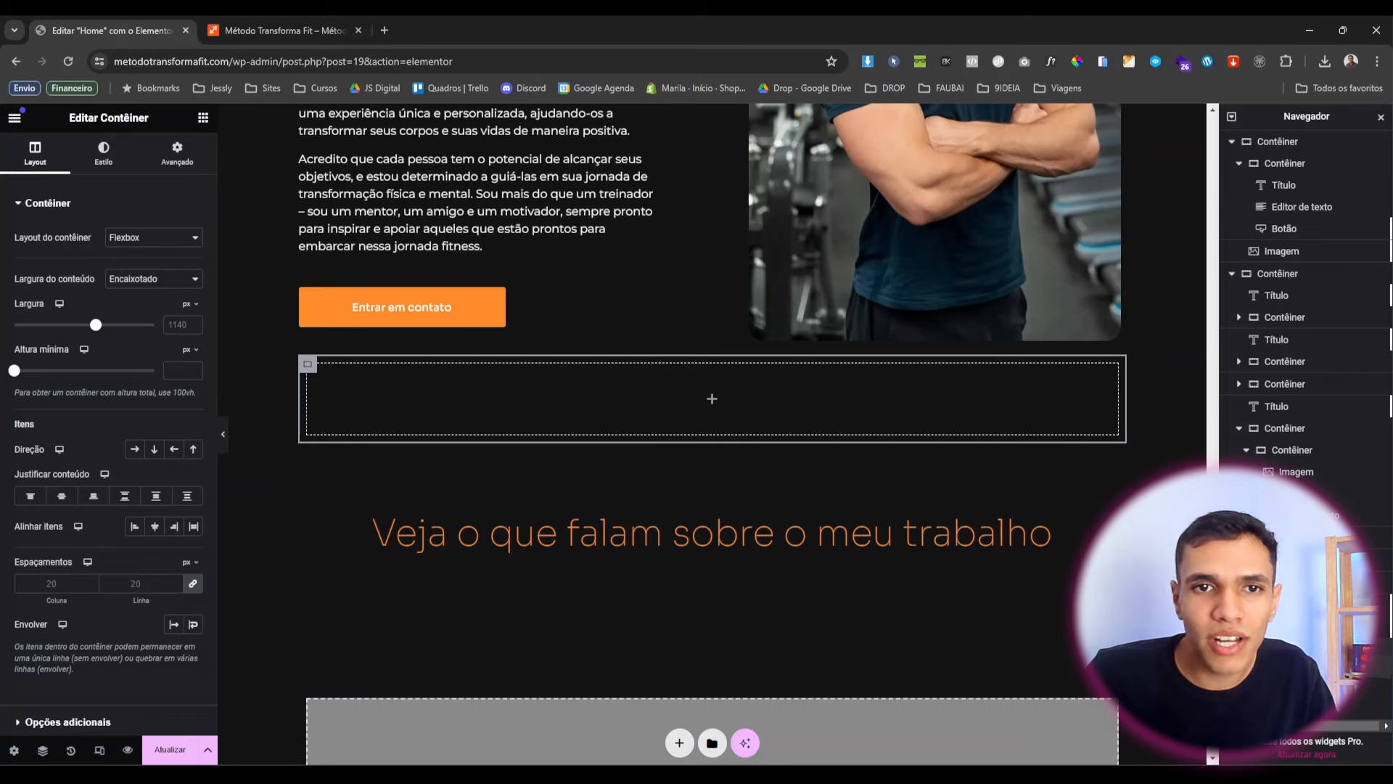
left_click_drag(1291, 649, 1291, 664)
left_click(177, 153)
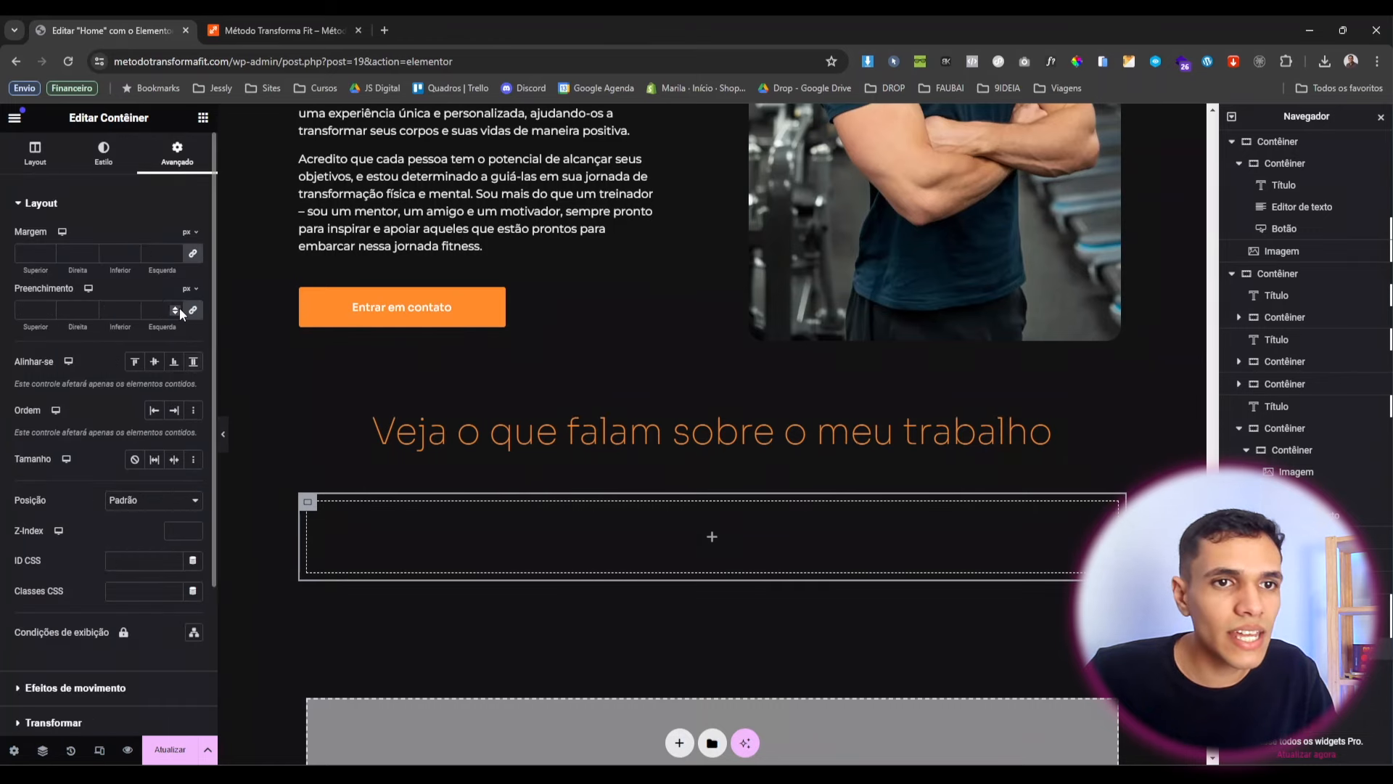
left_click(192, 311)
left_click(192, 253)
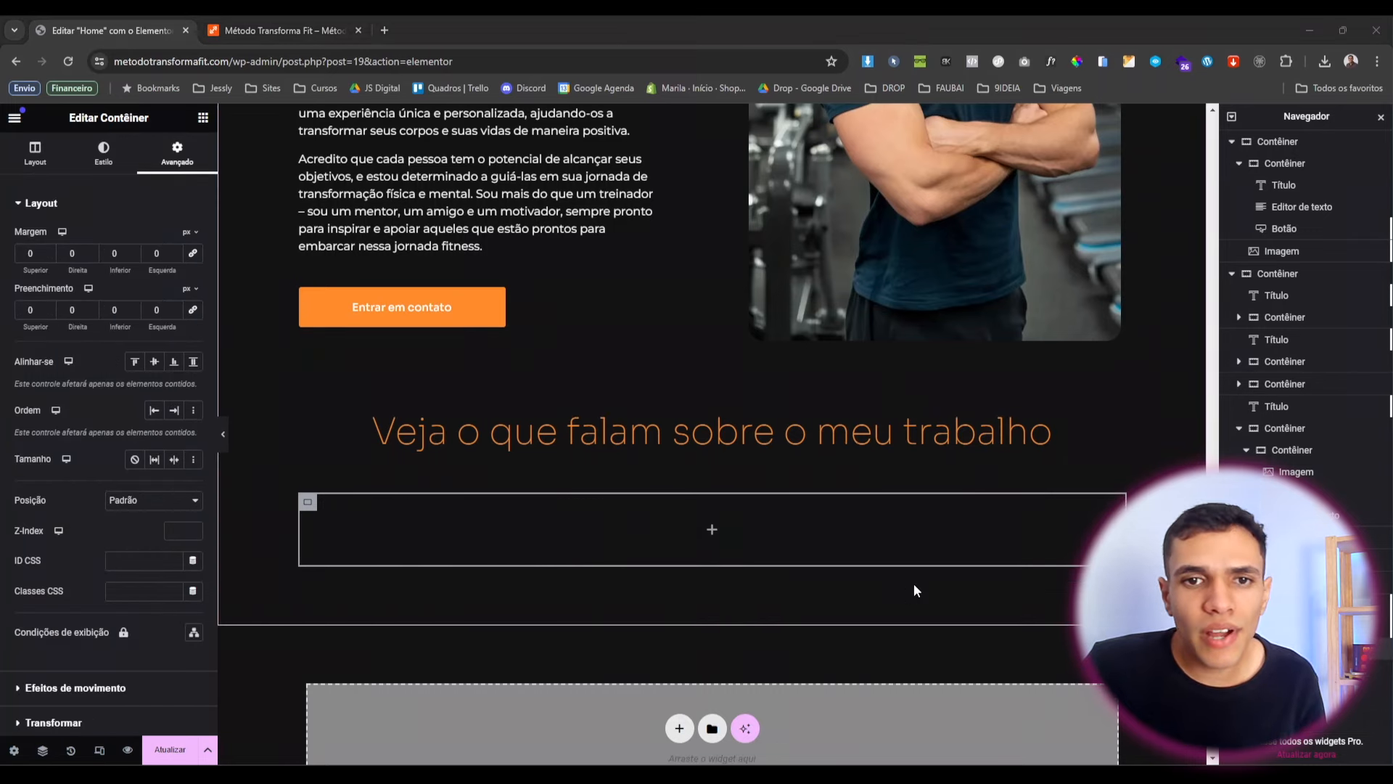
scroll(743, 523, "up", 10)
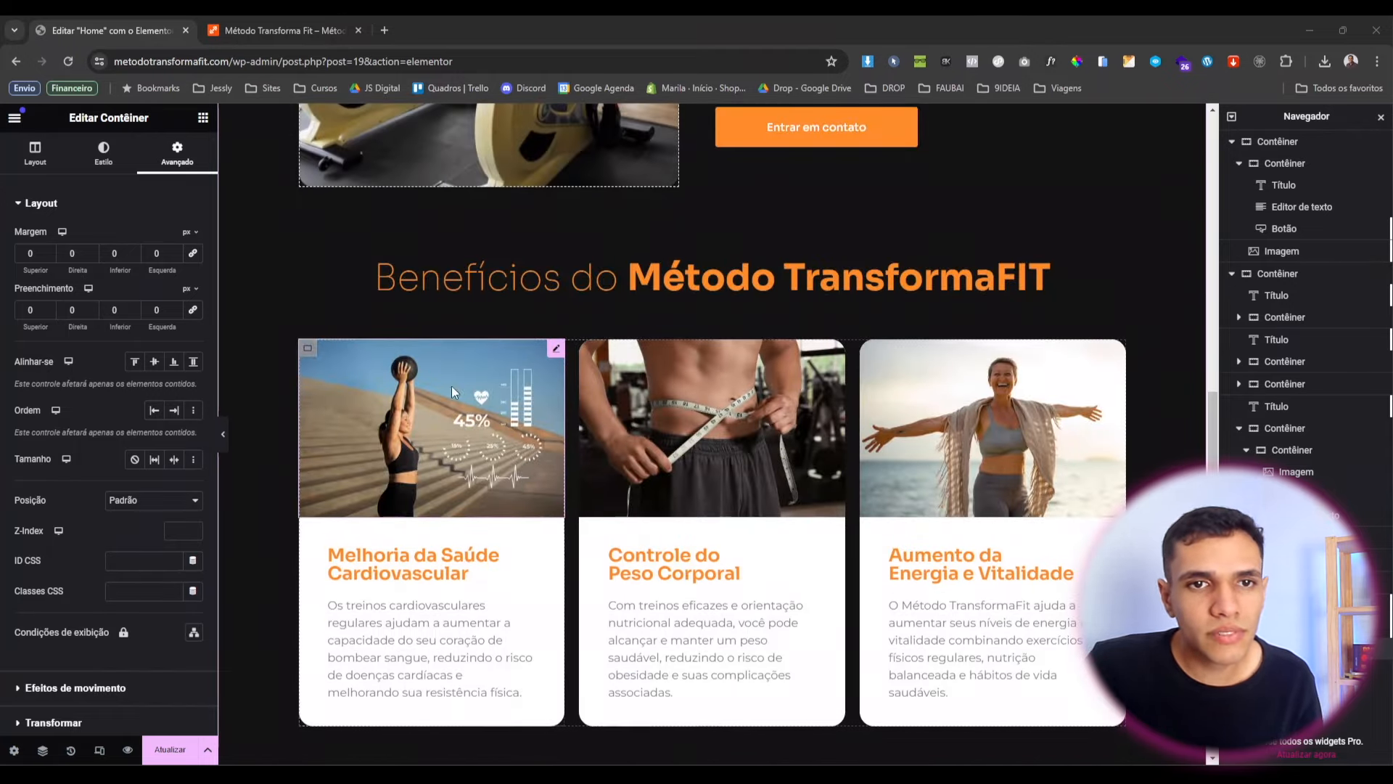
scroll(604, 454, "down", 8)
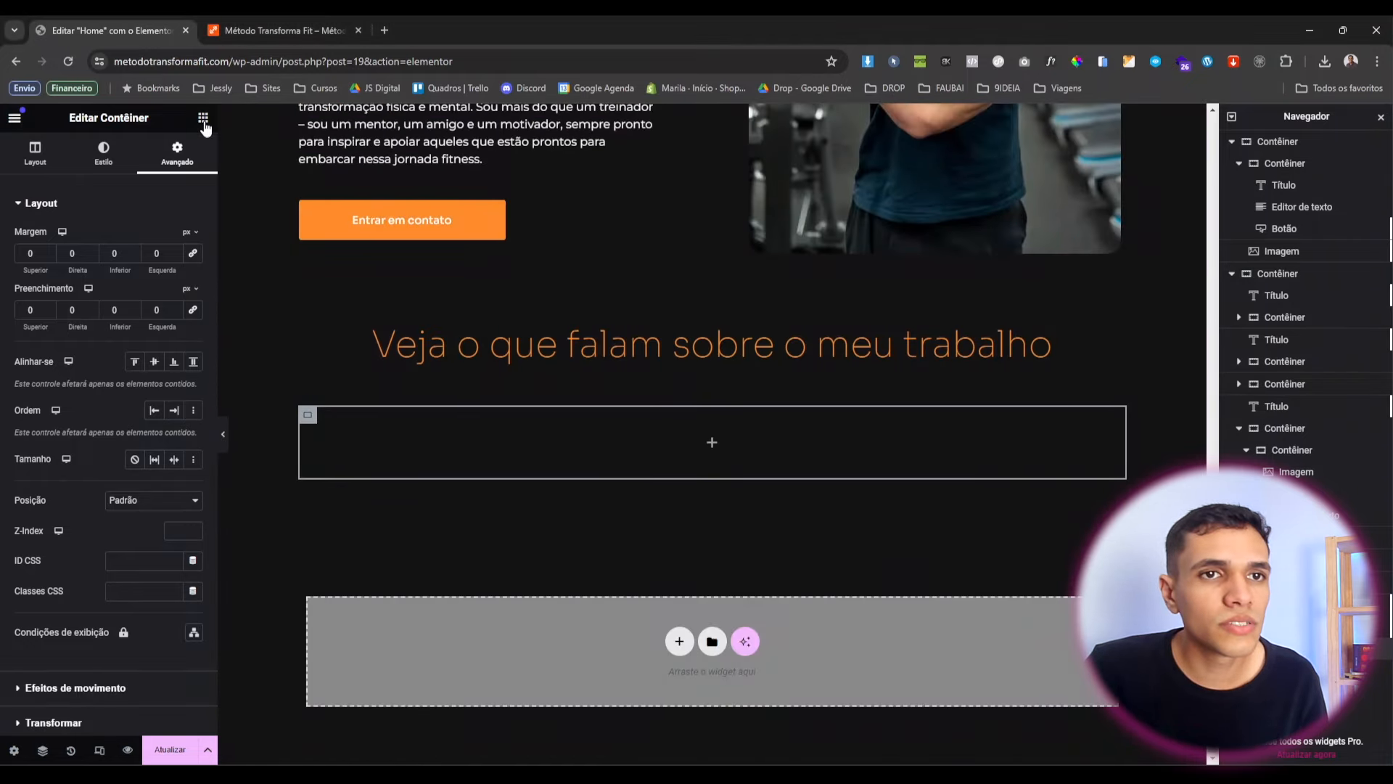
Nest a full-width container inside it at 33% width with no padding.
left_click(203, 117)
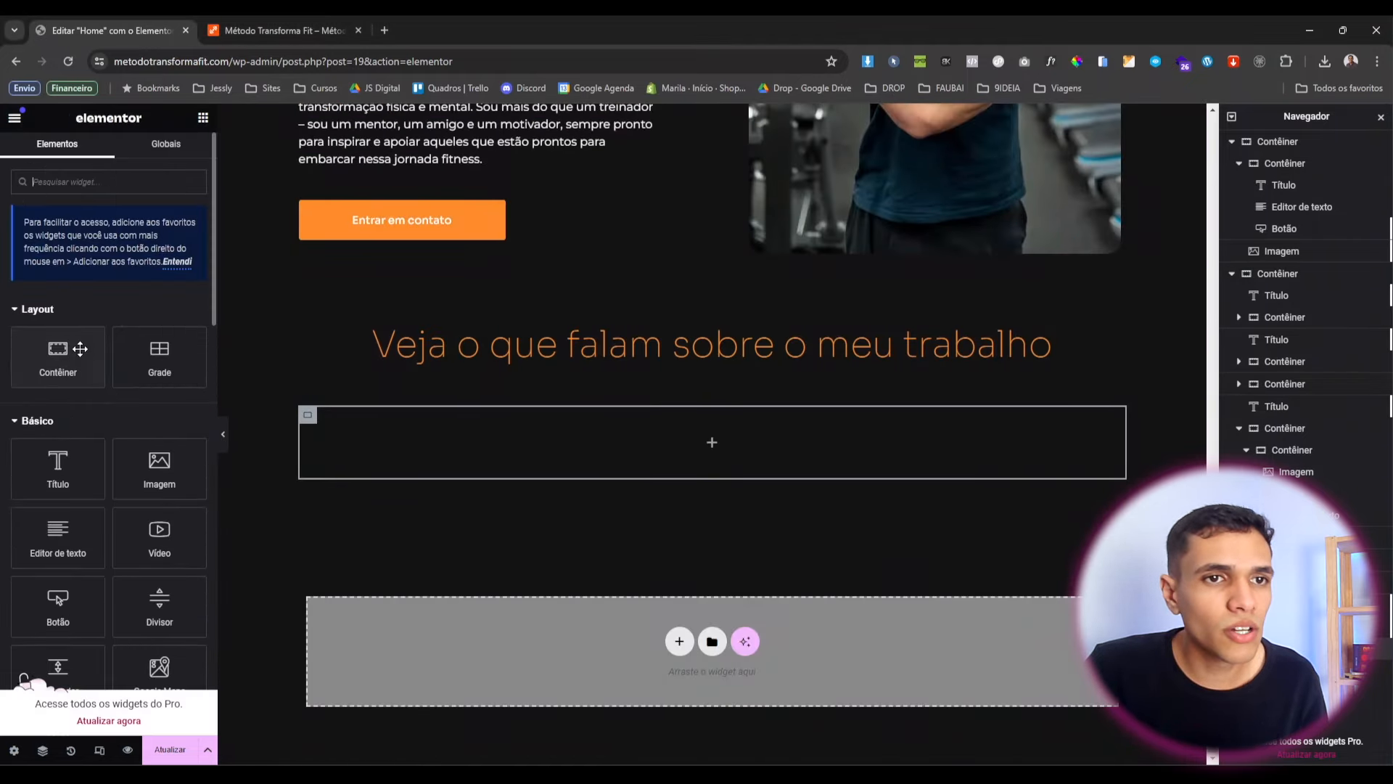
left_click_drag(387, 476, 404, 450)
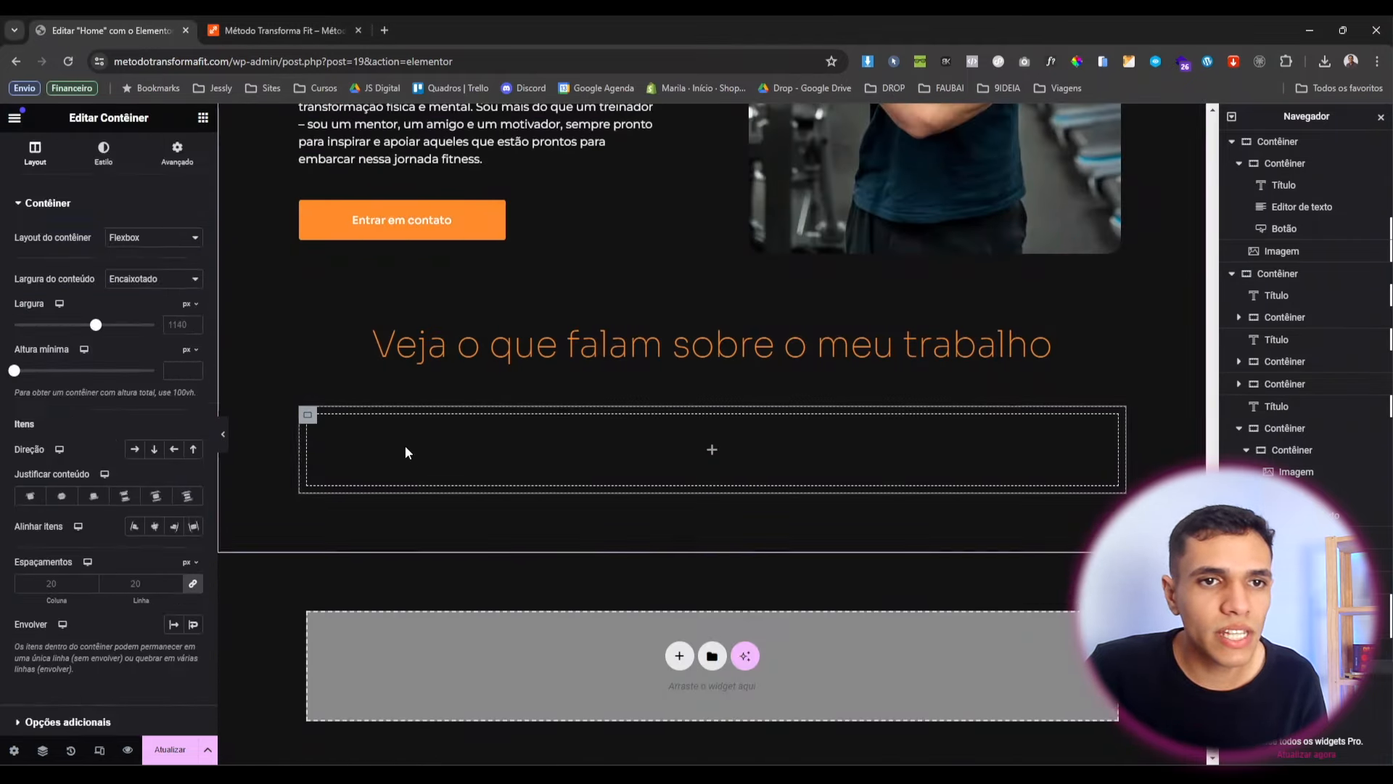
left_click(161, 279)
left_click(145, 301)
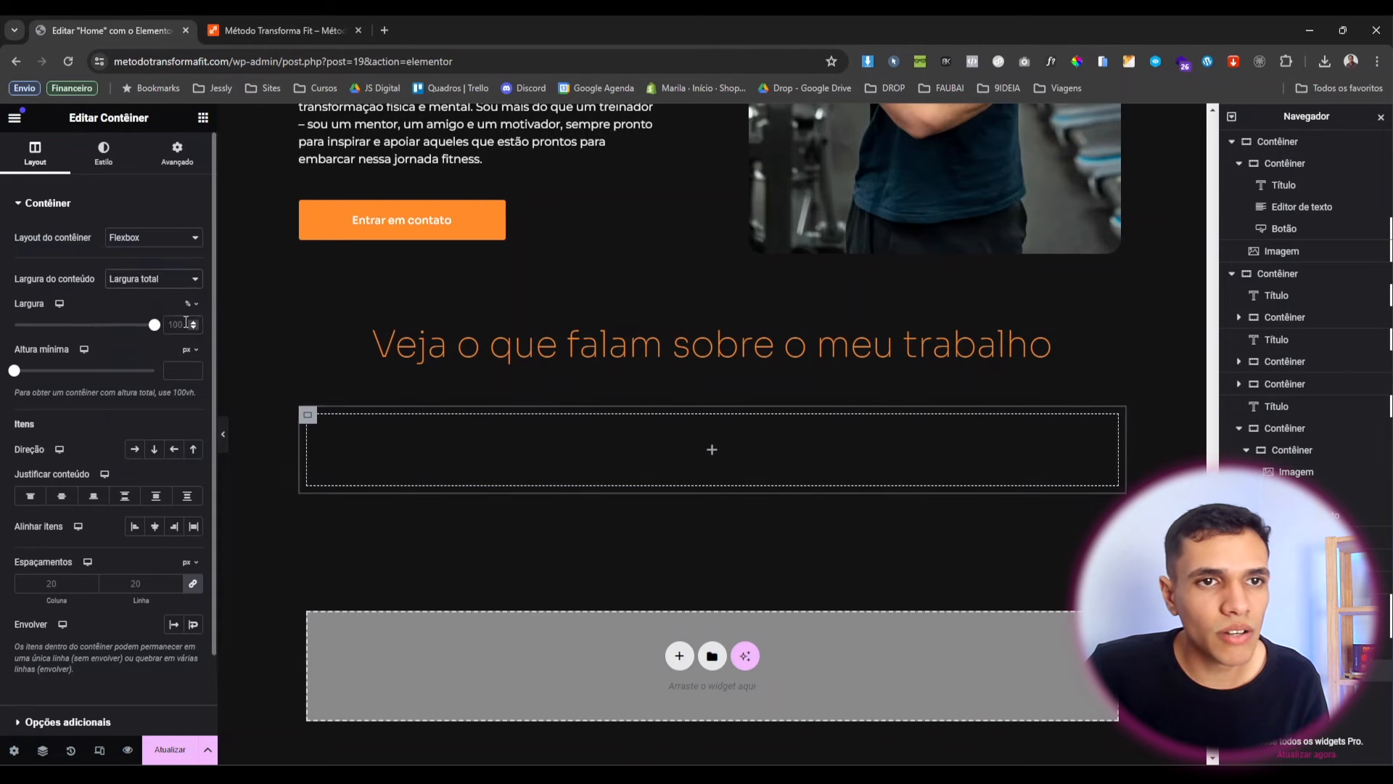
double_click(185, 325)
type("33")
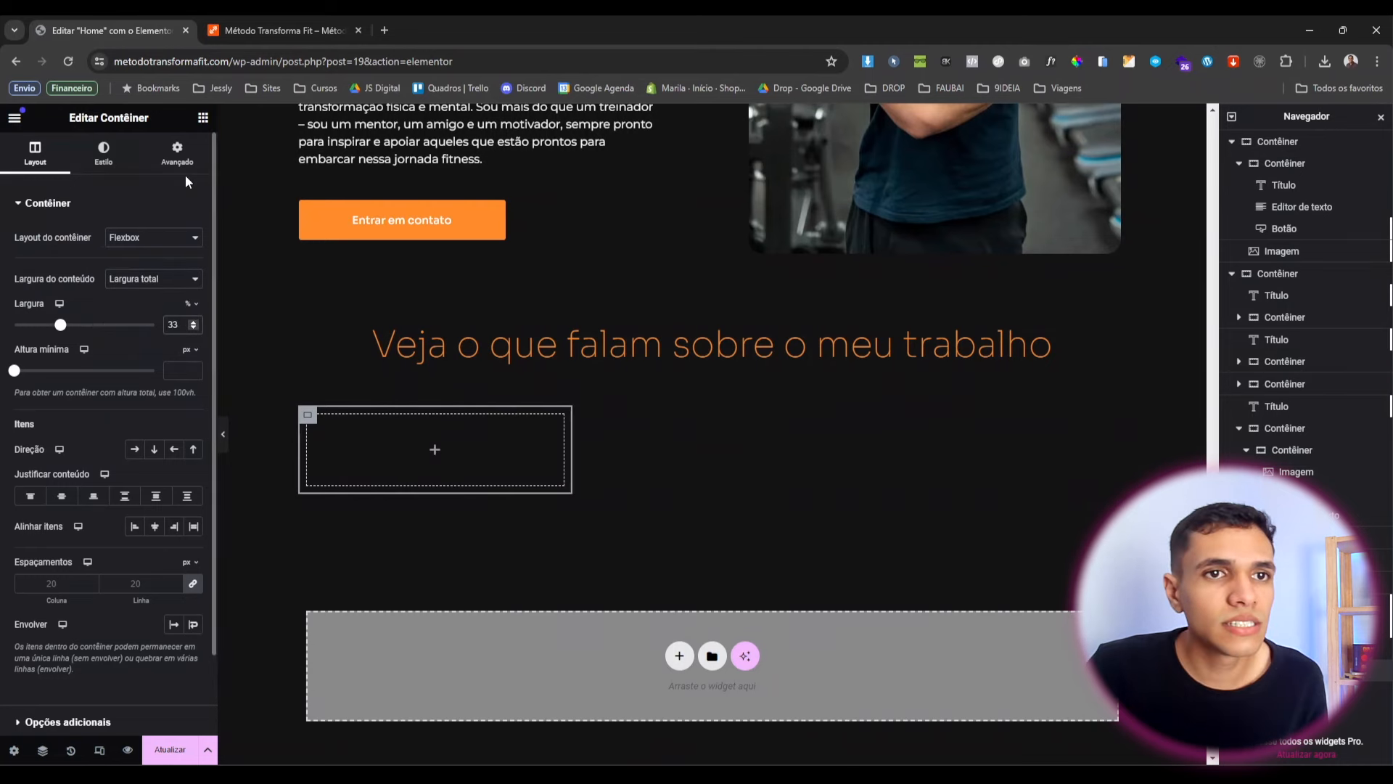
left_click(178, 164)
left_click(195, 311)
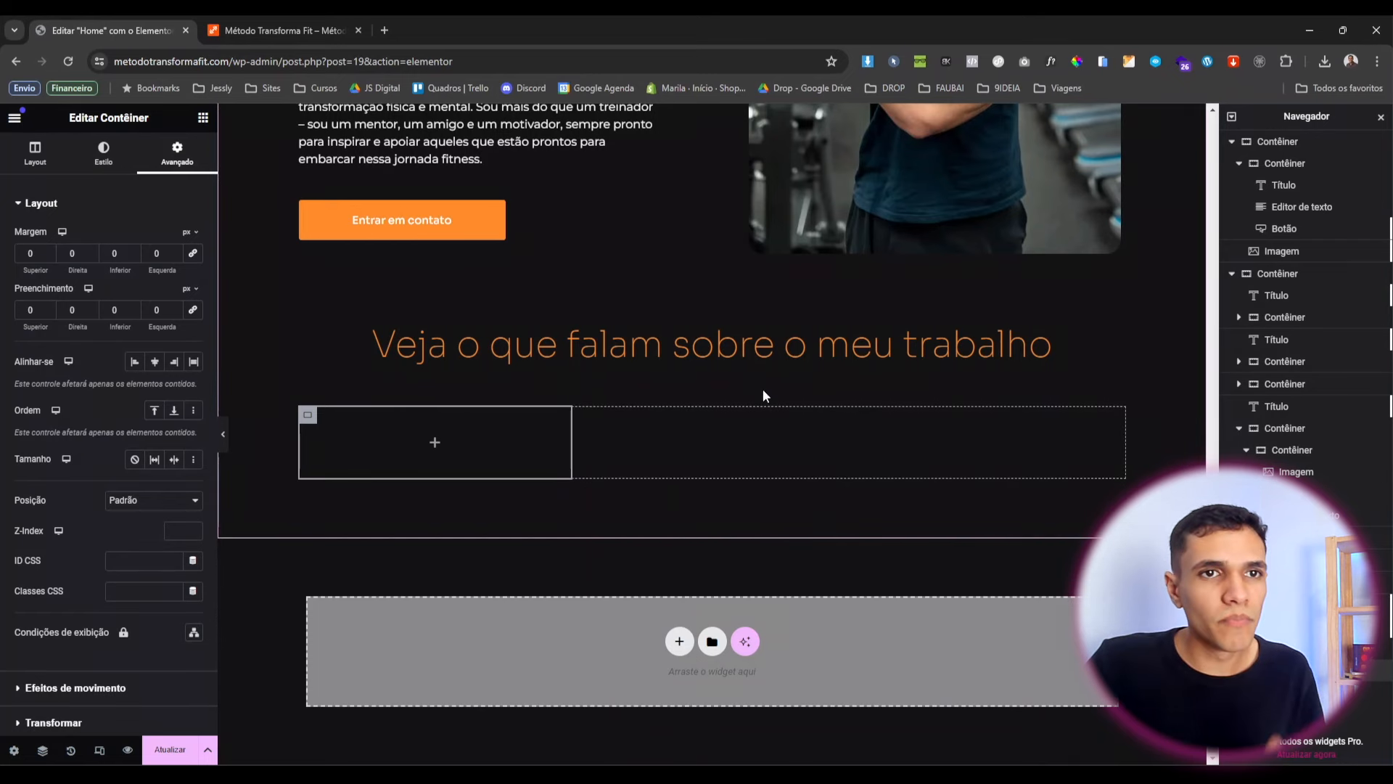
left_click(203, 119)
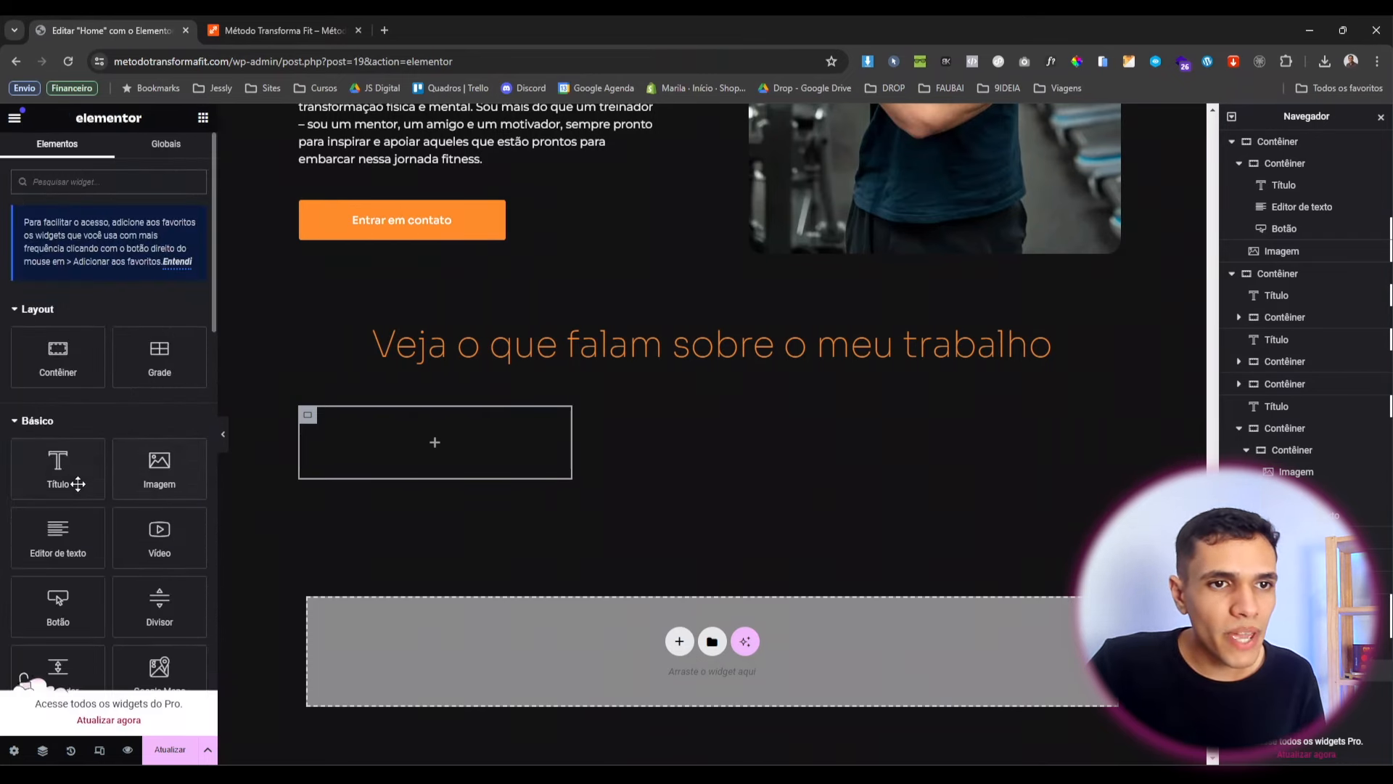
Add an Image widget at full resolution to the nested container.
left_click_drag(159, 468, 384, 450)
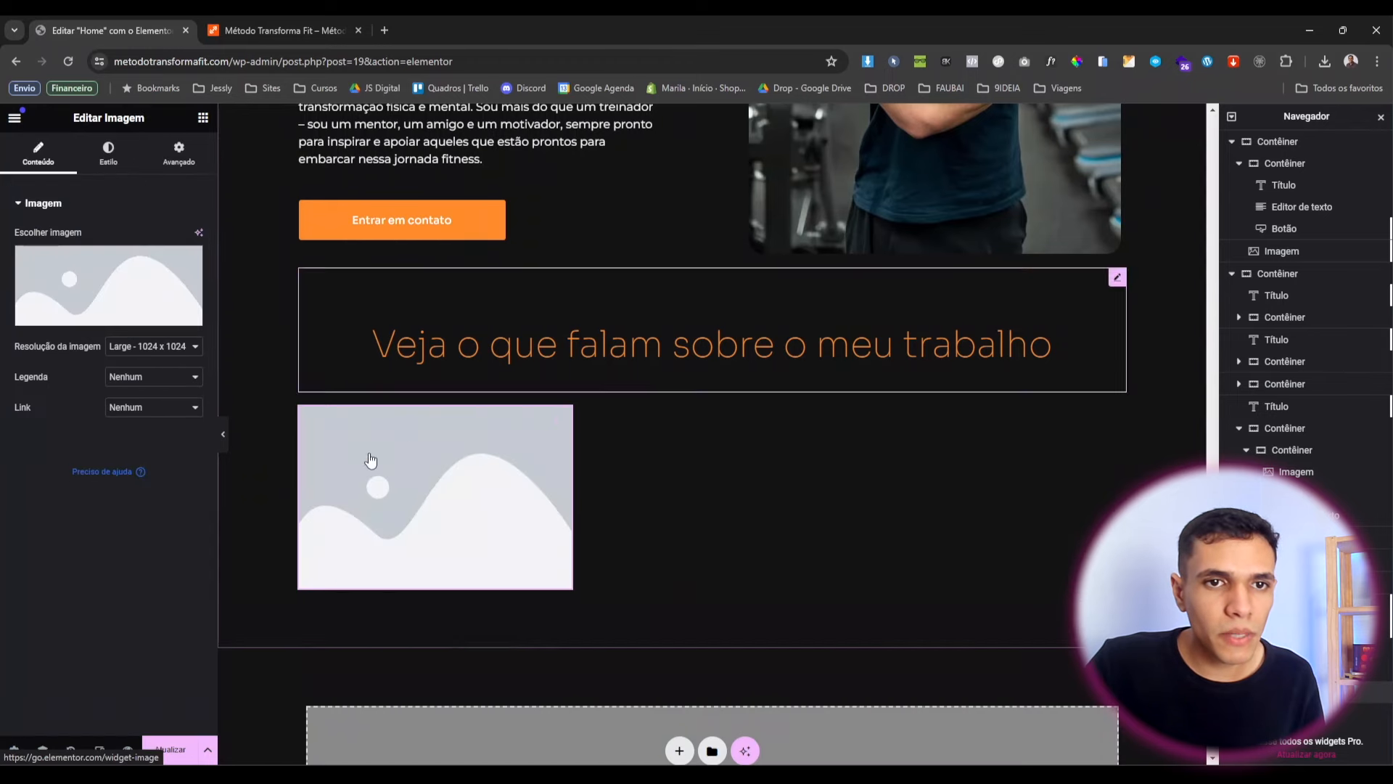
left_click(170, 347)
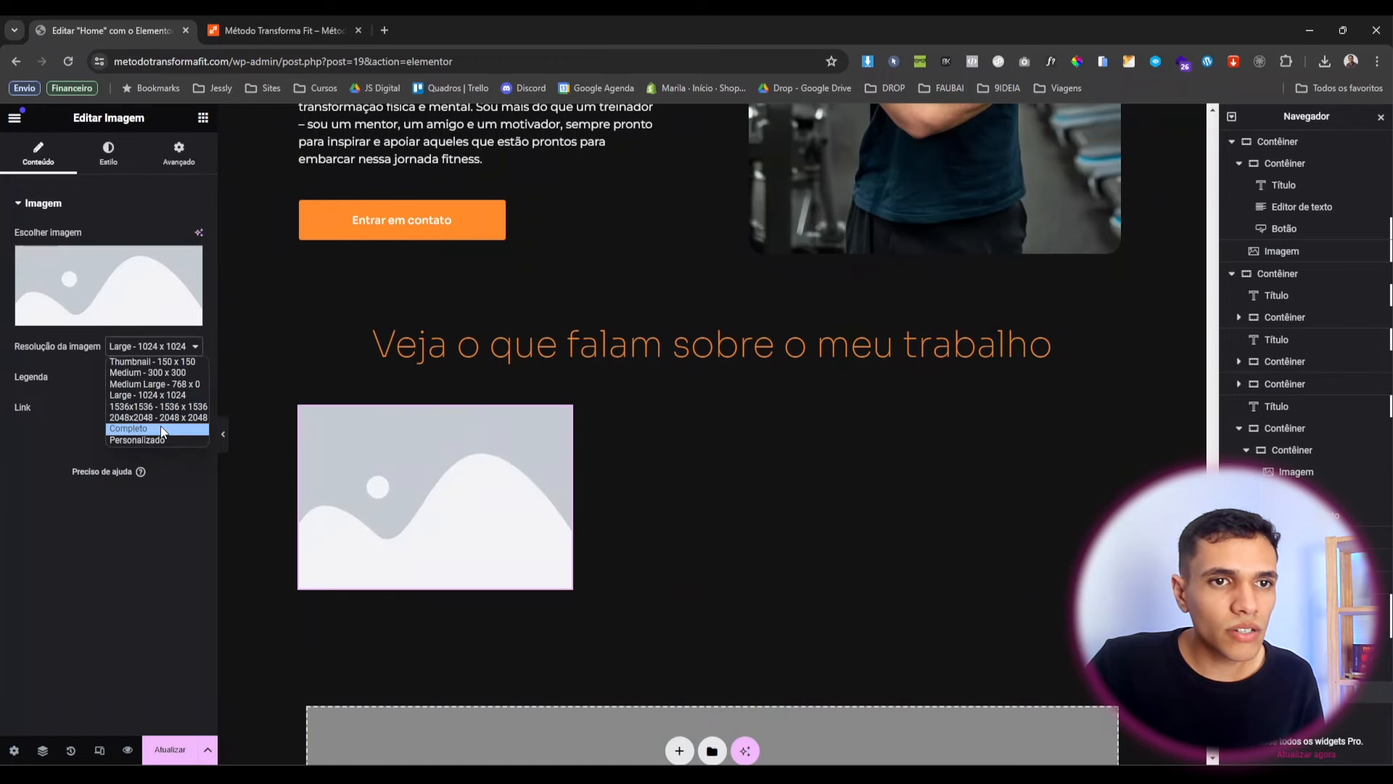
left_click(163, 433)
Add an Icon List widget below the image placeholder.
left_click(202, 120)
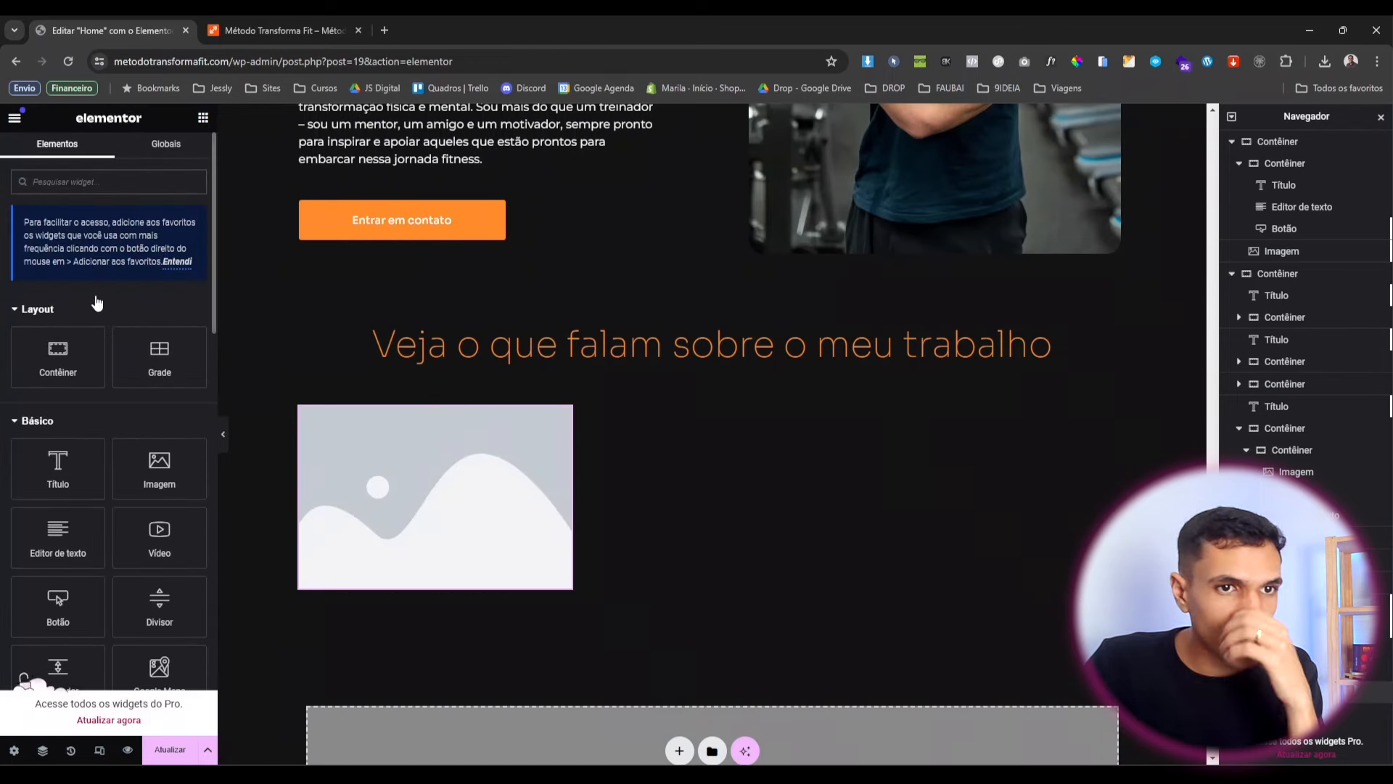
left_click(102, 182)
type("list")
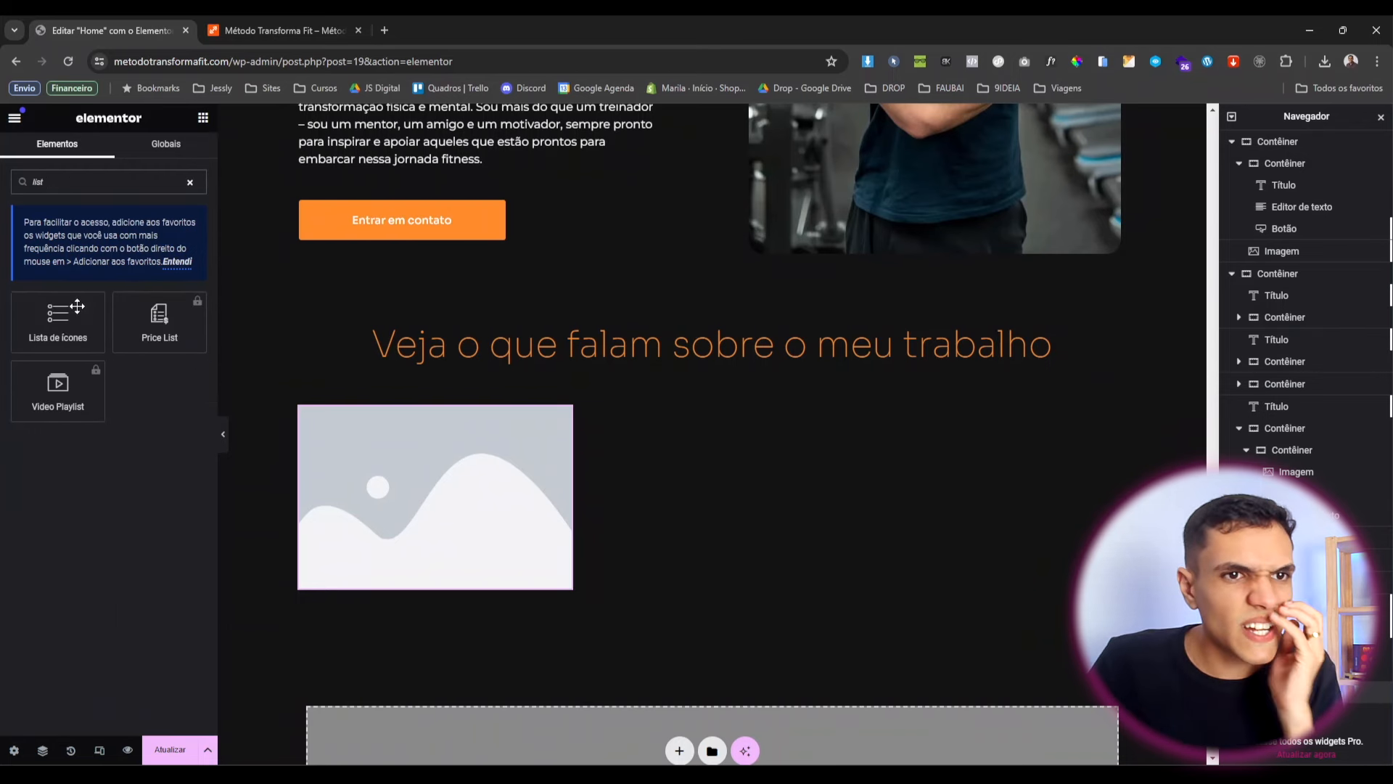
left_click_drag(77, 306, 466, 586)
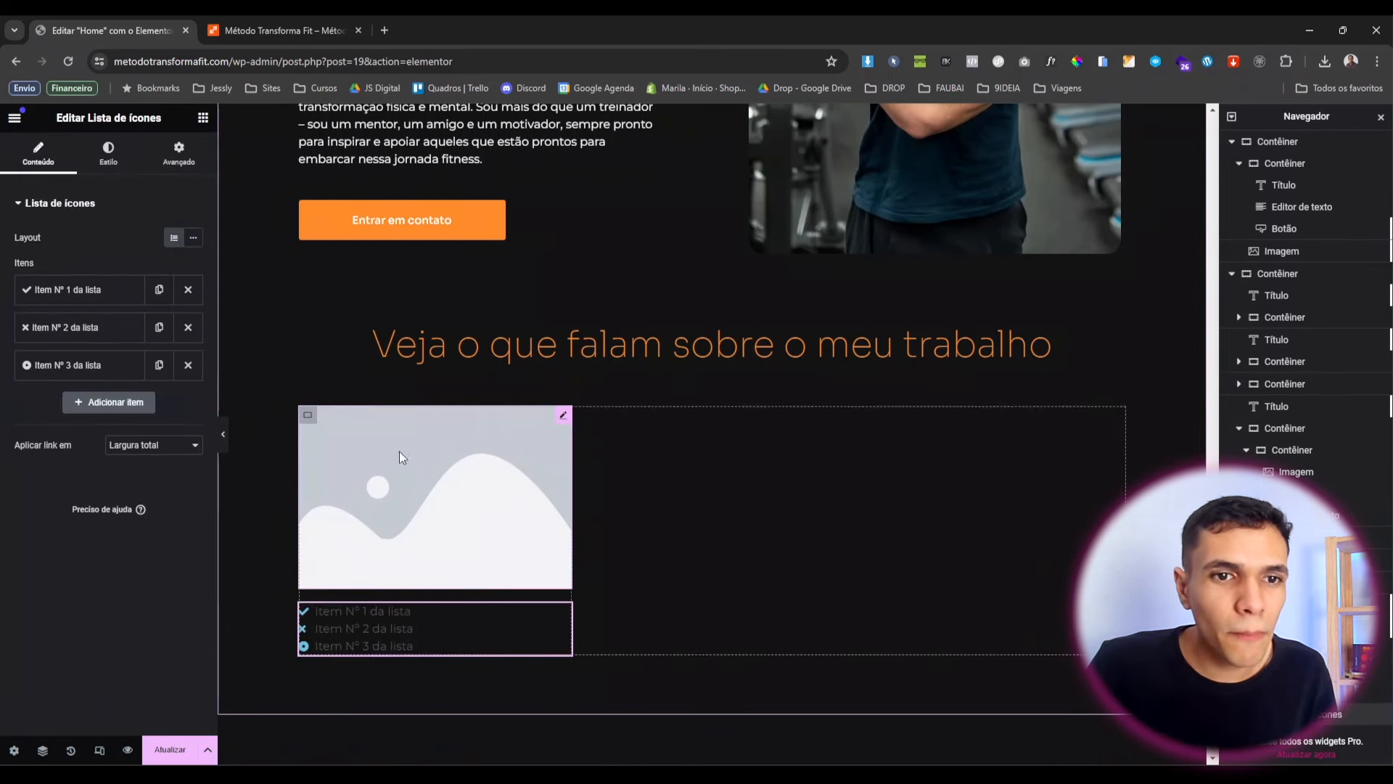
scroll(508, 407, "up", 20)
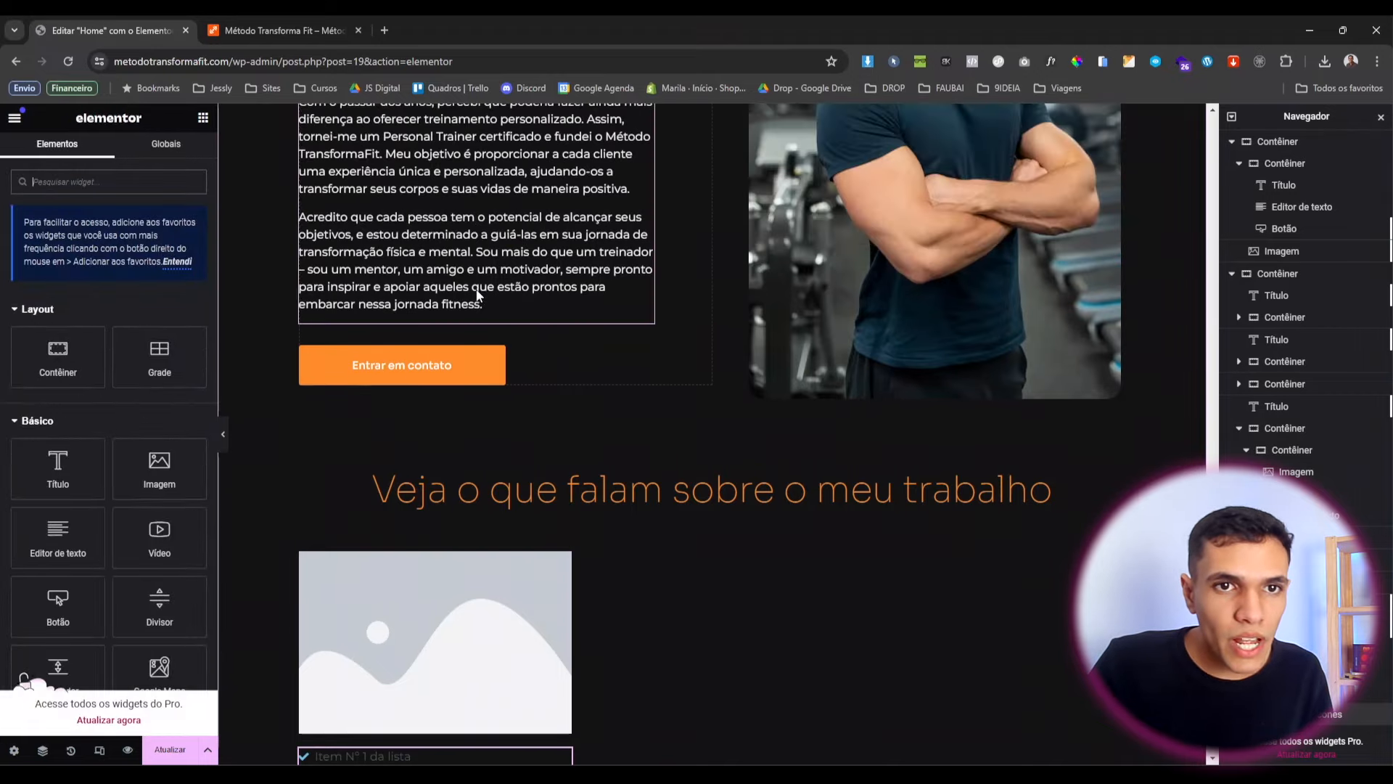
Copy the biography paragraph and paste it below the icon list.
scroll(834, 290, "up", 4)
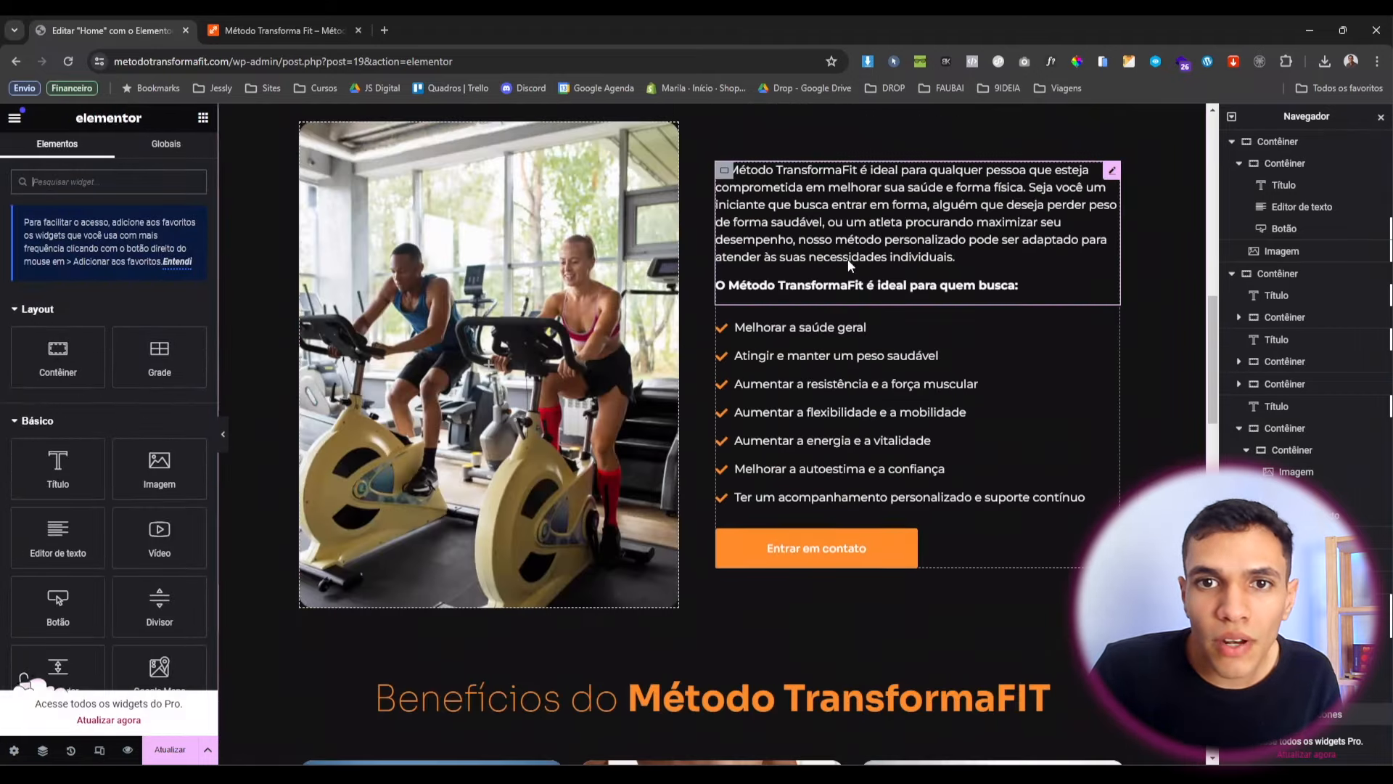
right_click(849, 257)
scroll(465, 392, "down", 9)
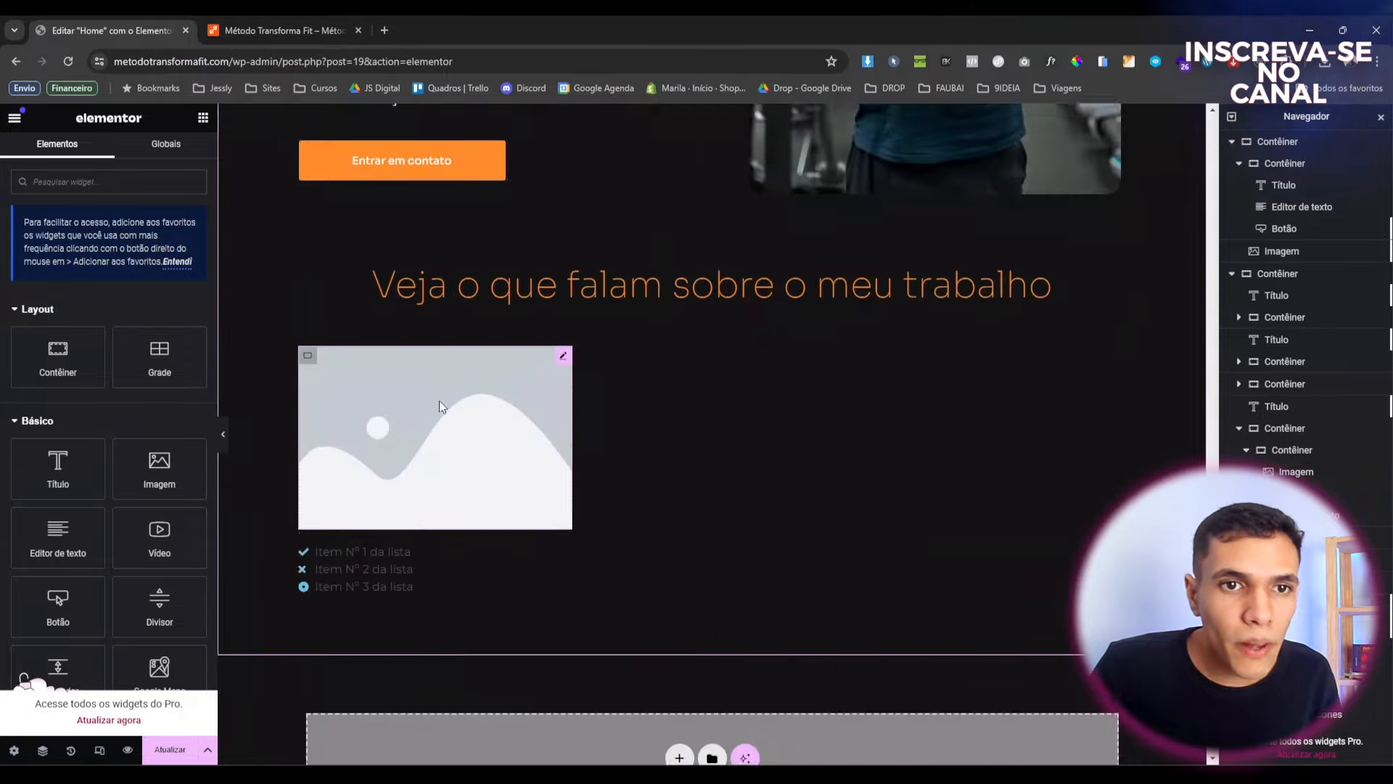
right_click(403, 563)
left_click(433, 523)
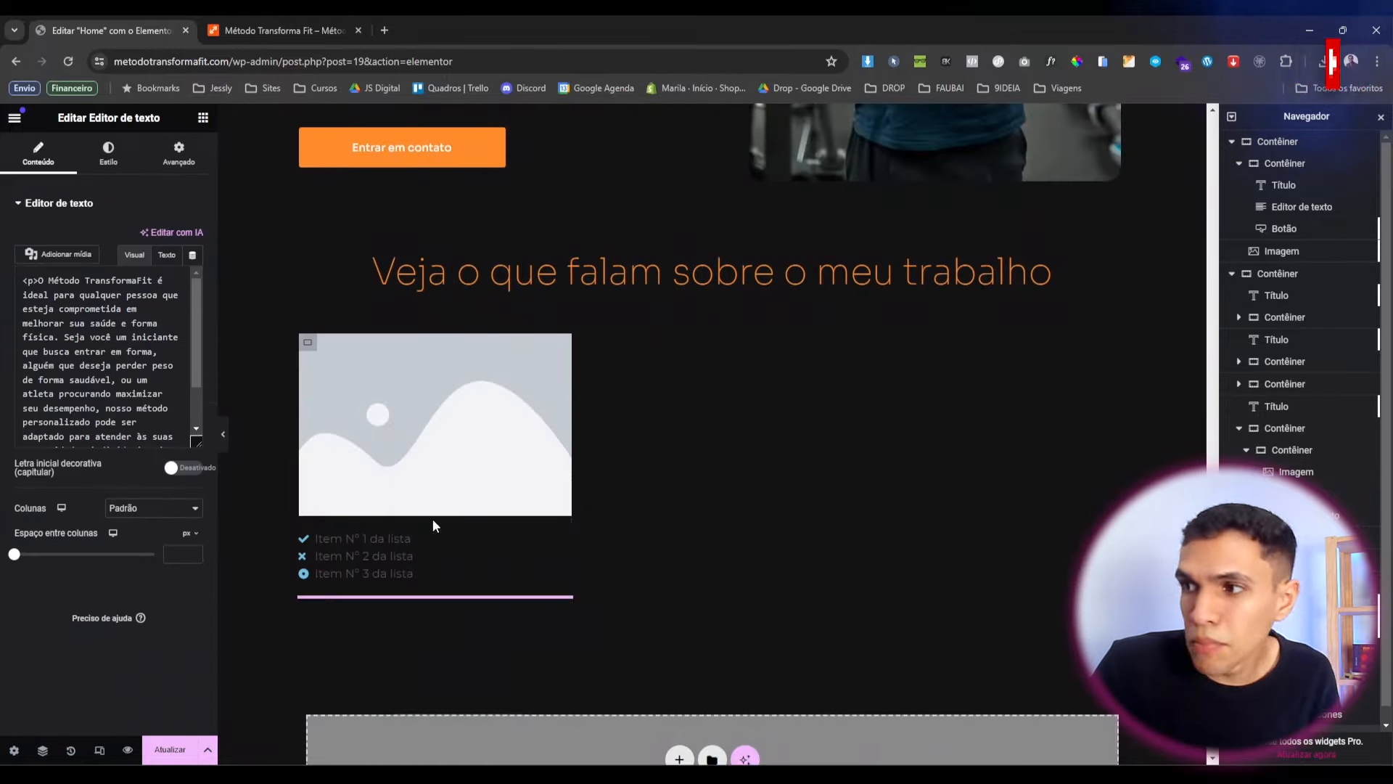
scroll(458, 464, "down", 2)
scroll(458, 450, "up", 10)
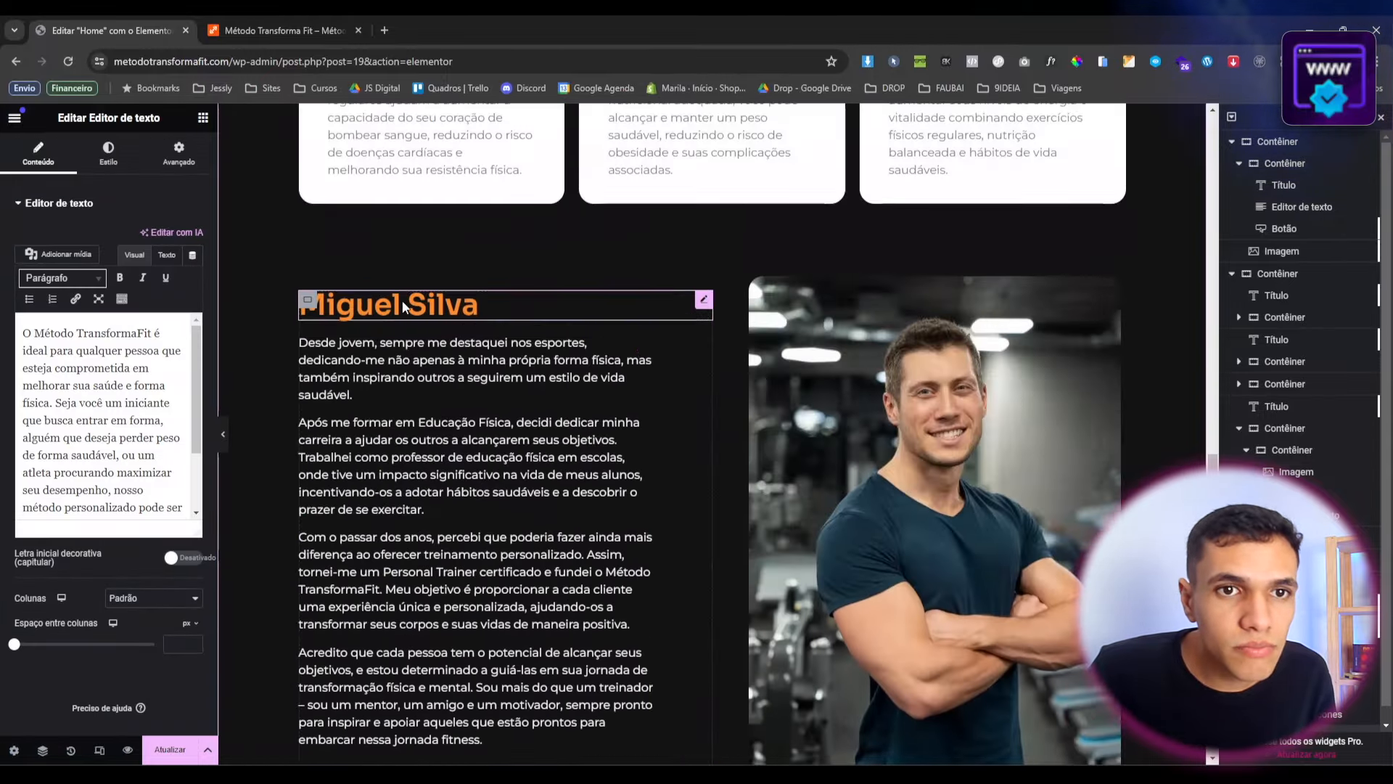
Copy the trainer's name heading and paste it below the pasted paragraph.
right_click(406, 305)
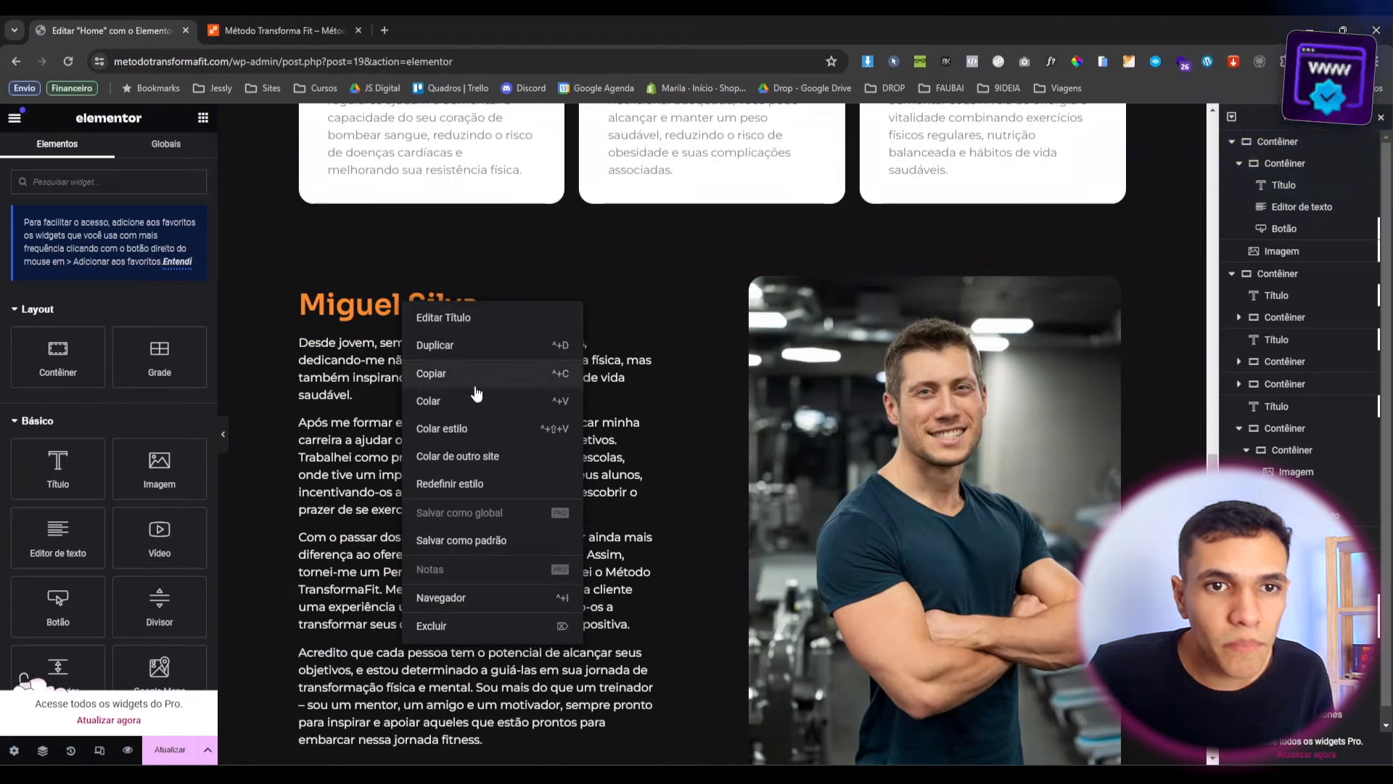
left_click(476, 400)
scroll(446, 460, "down", 10)
right_click(390, 429)
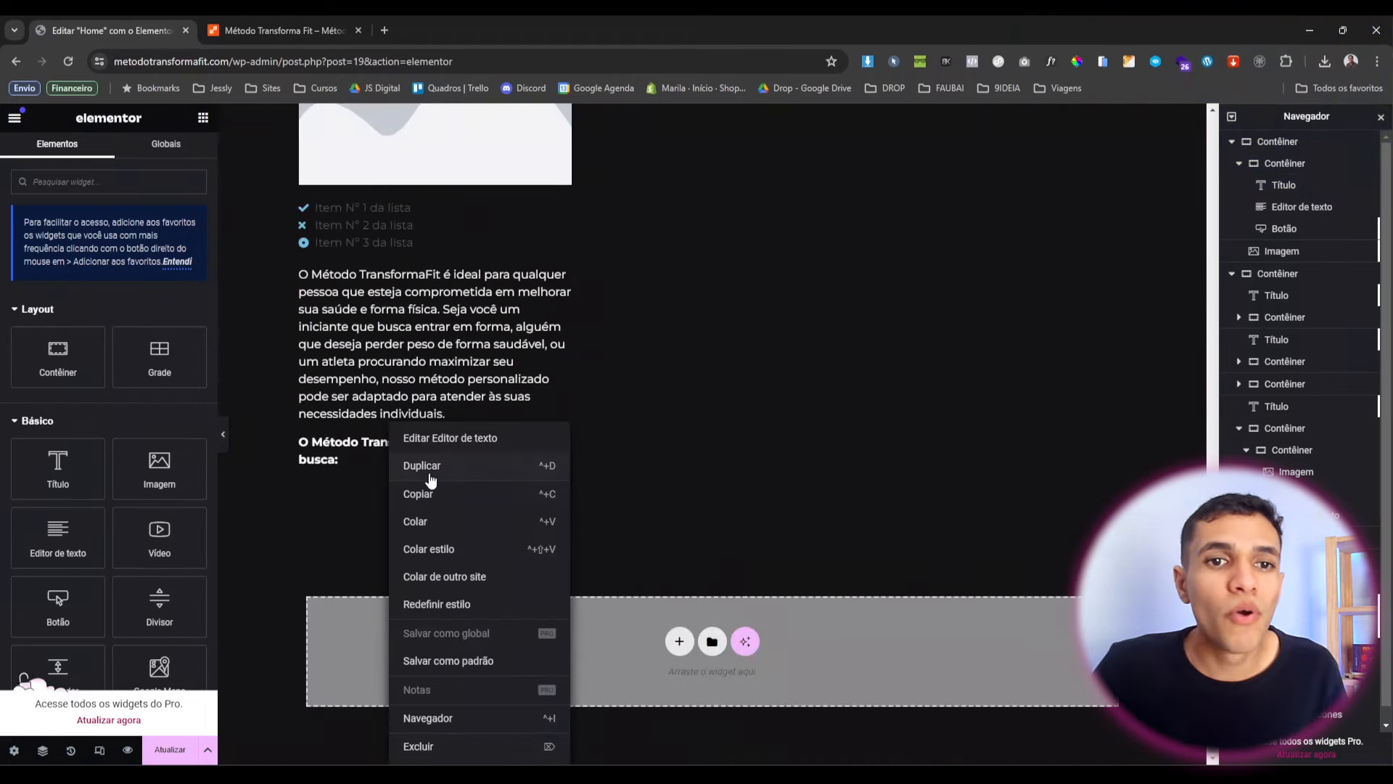
left_click(453, 536)
scroll(454, 429, "up", 3)
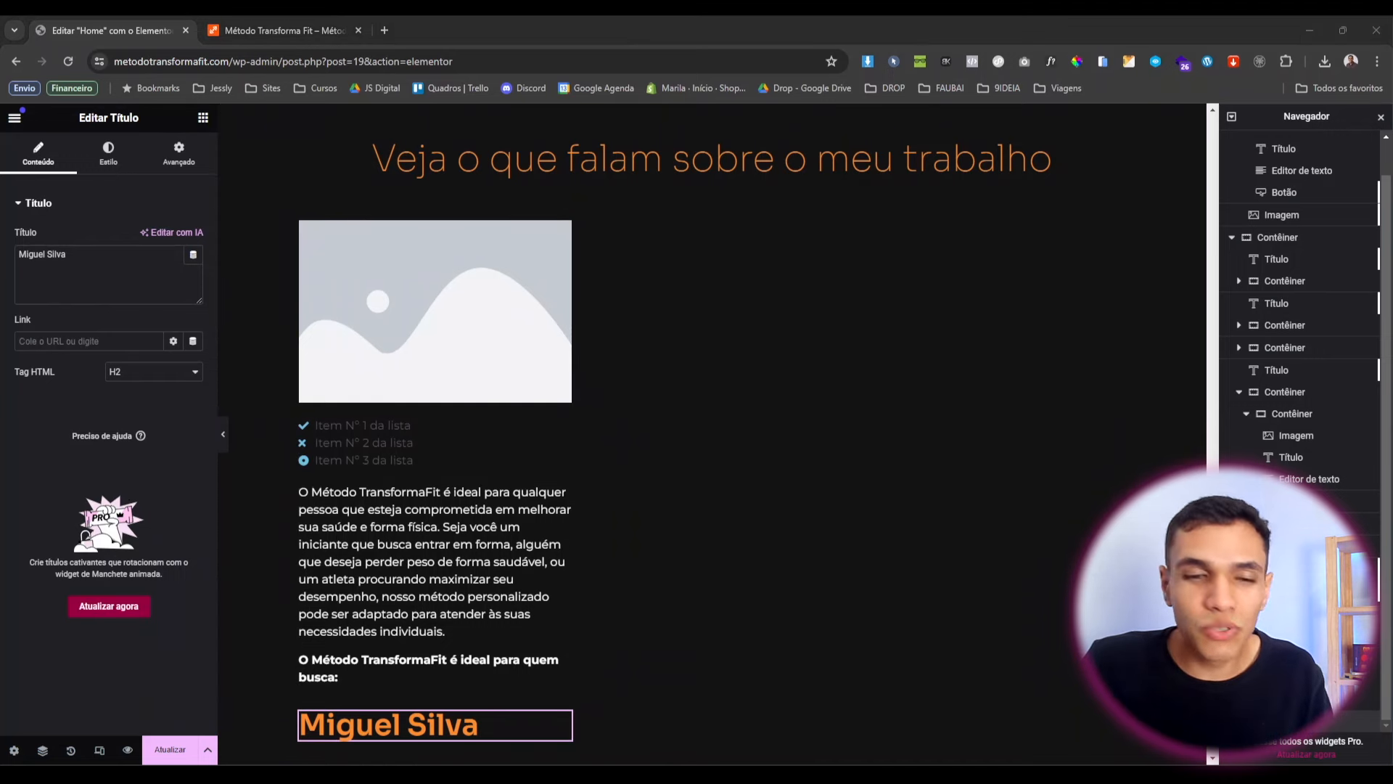
left_click(466, 258)
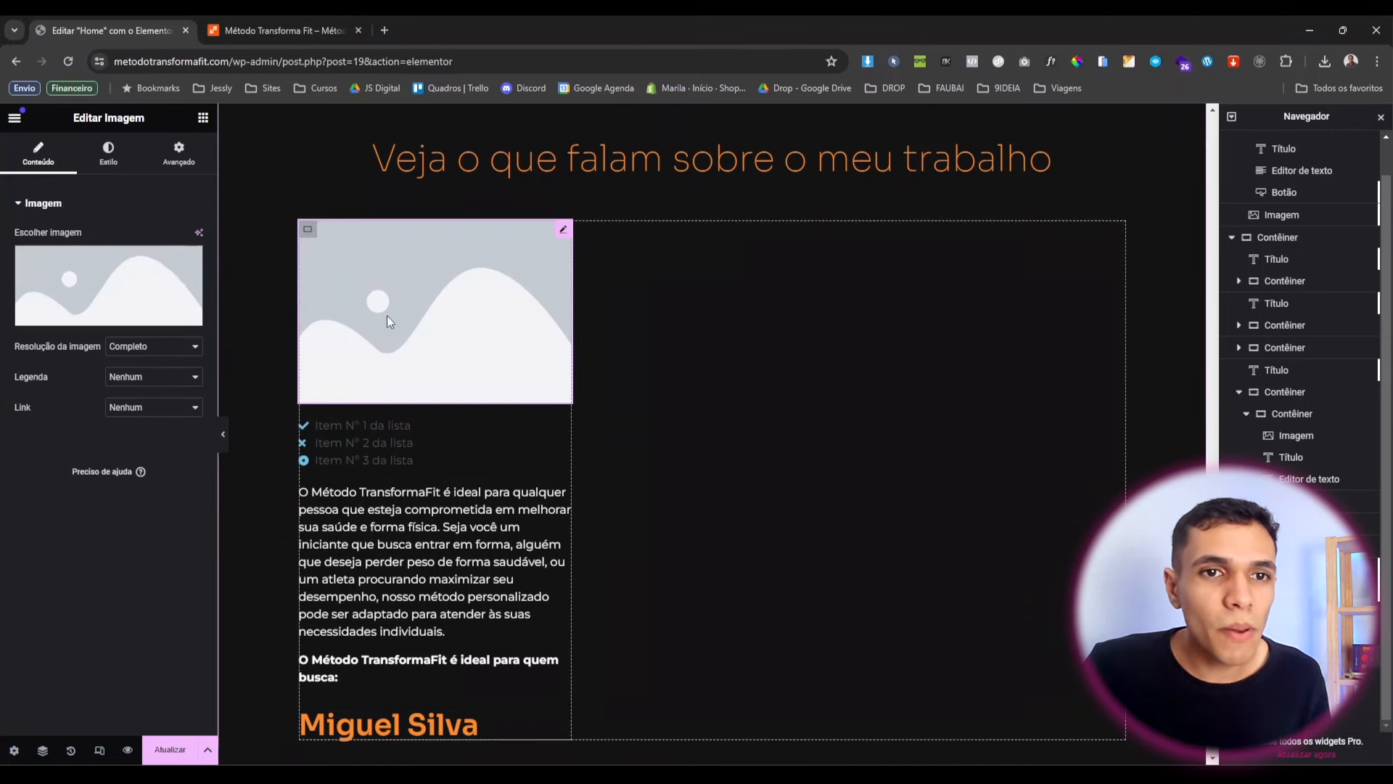
Replace the testimonial's placeholder image with Depoimento-3.jpg, the man in the yellow shirt.
left_click(109, 286)
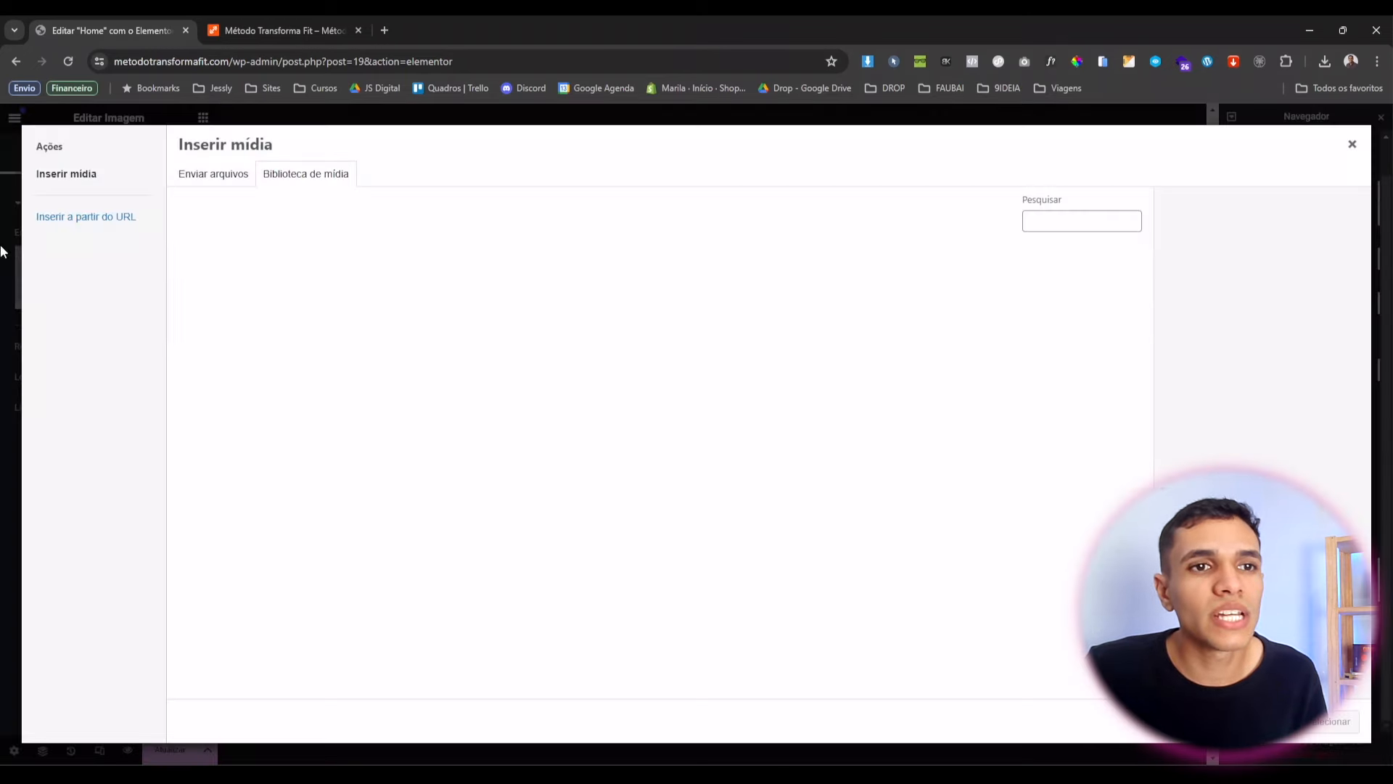
left_click(323, 432)
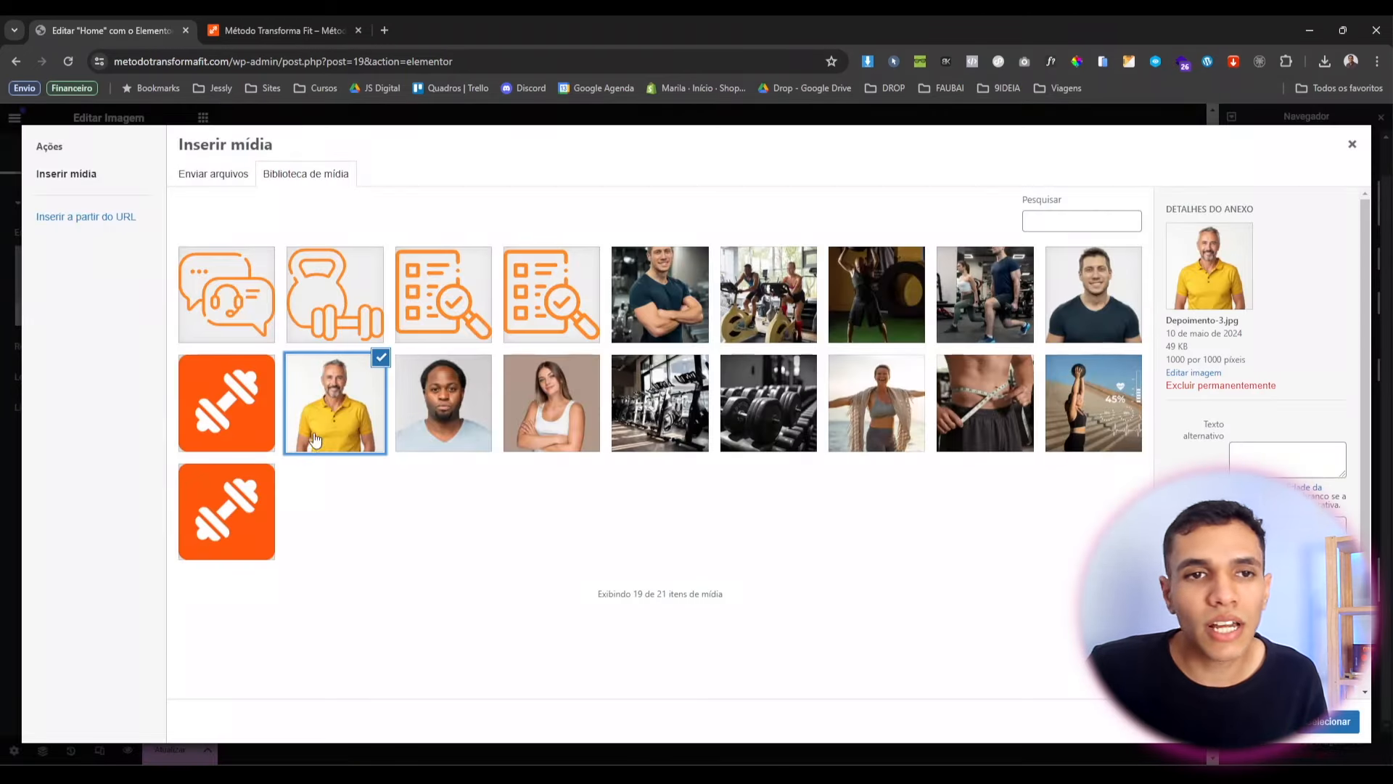
left_click(1320, 720)
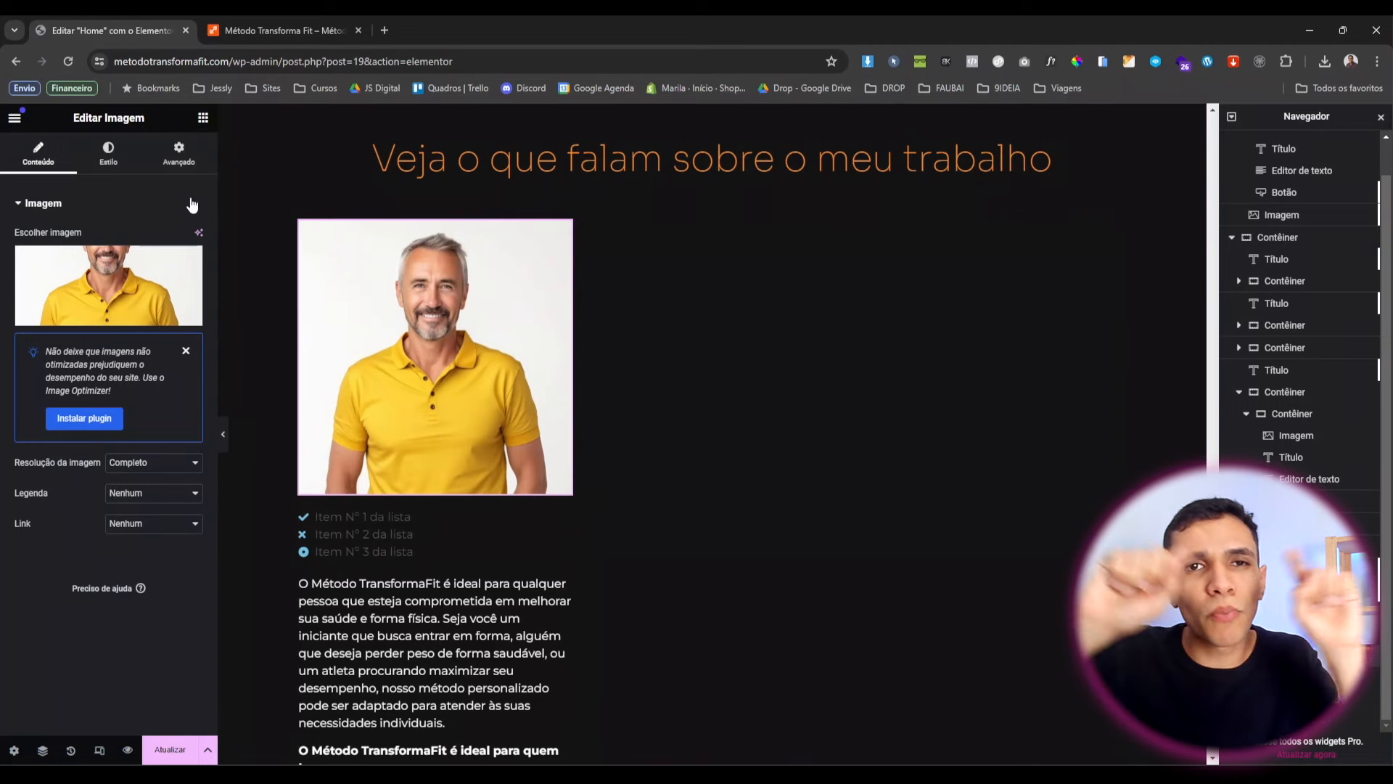
left_click(126, 163)
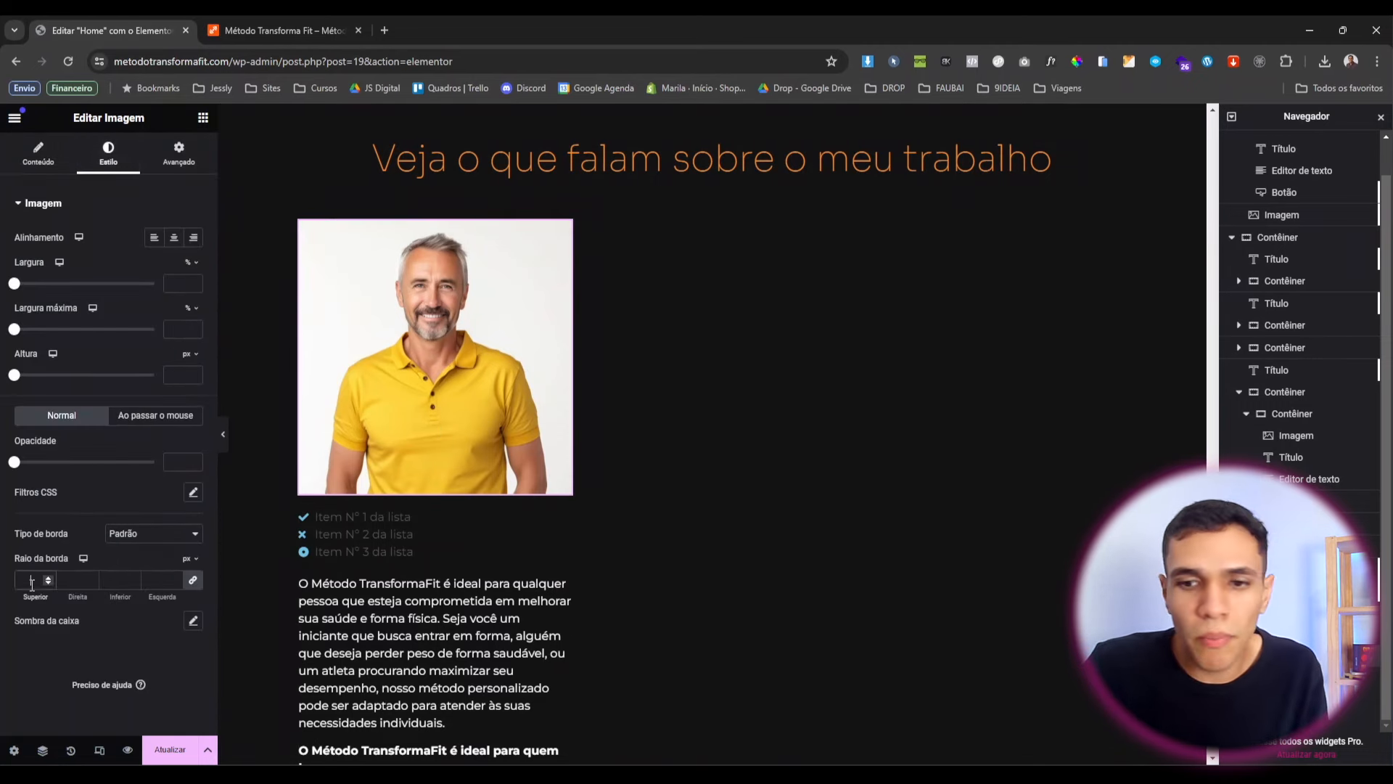
Round the photo with a 100 border radius and shrink it to a 27% custom width.
left_click(31, 585)
type("100")
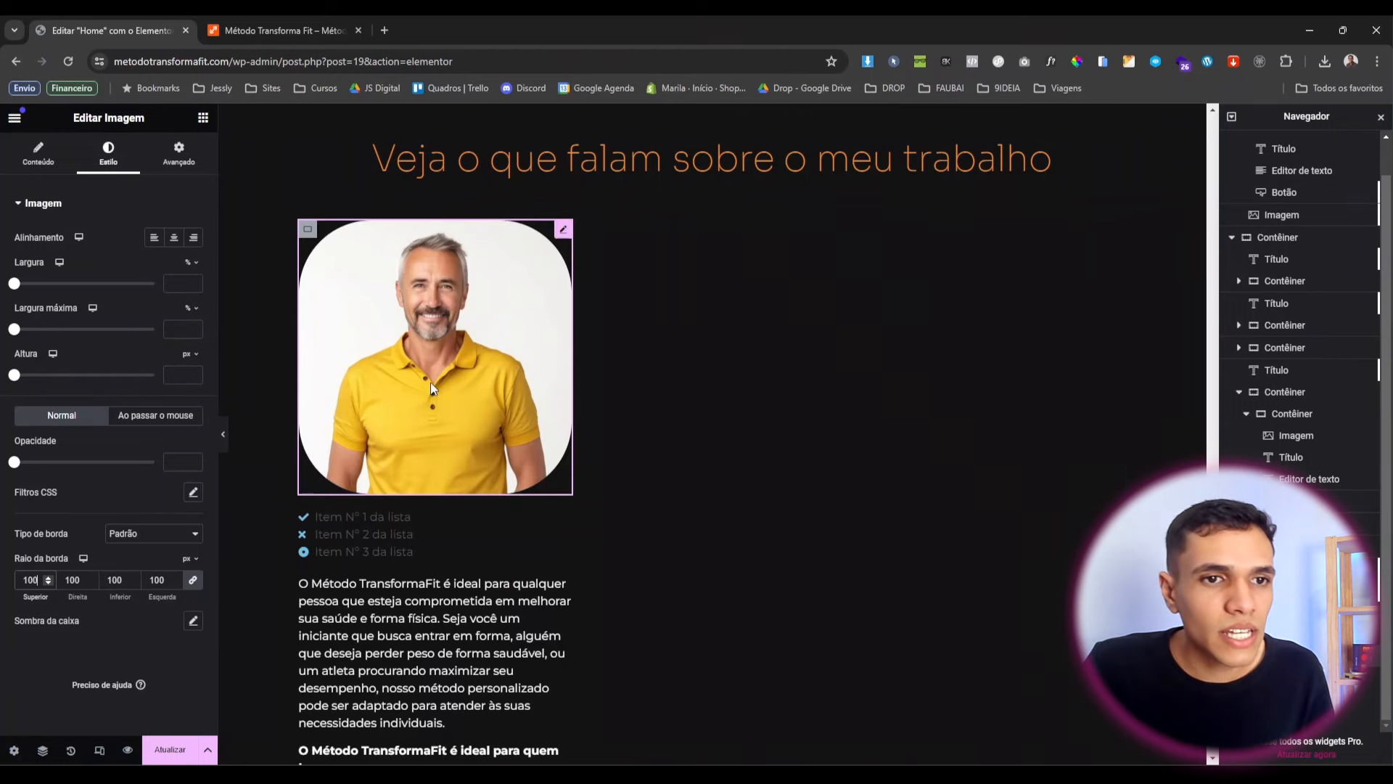
left_click(168, 166)
left_click(131, 351)
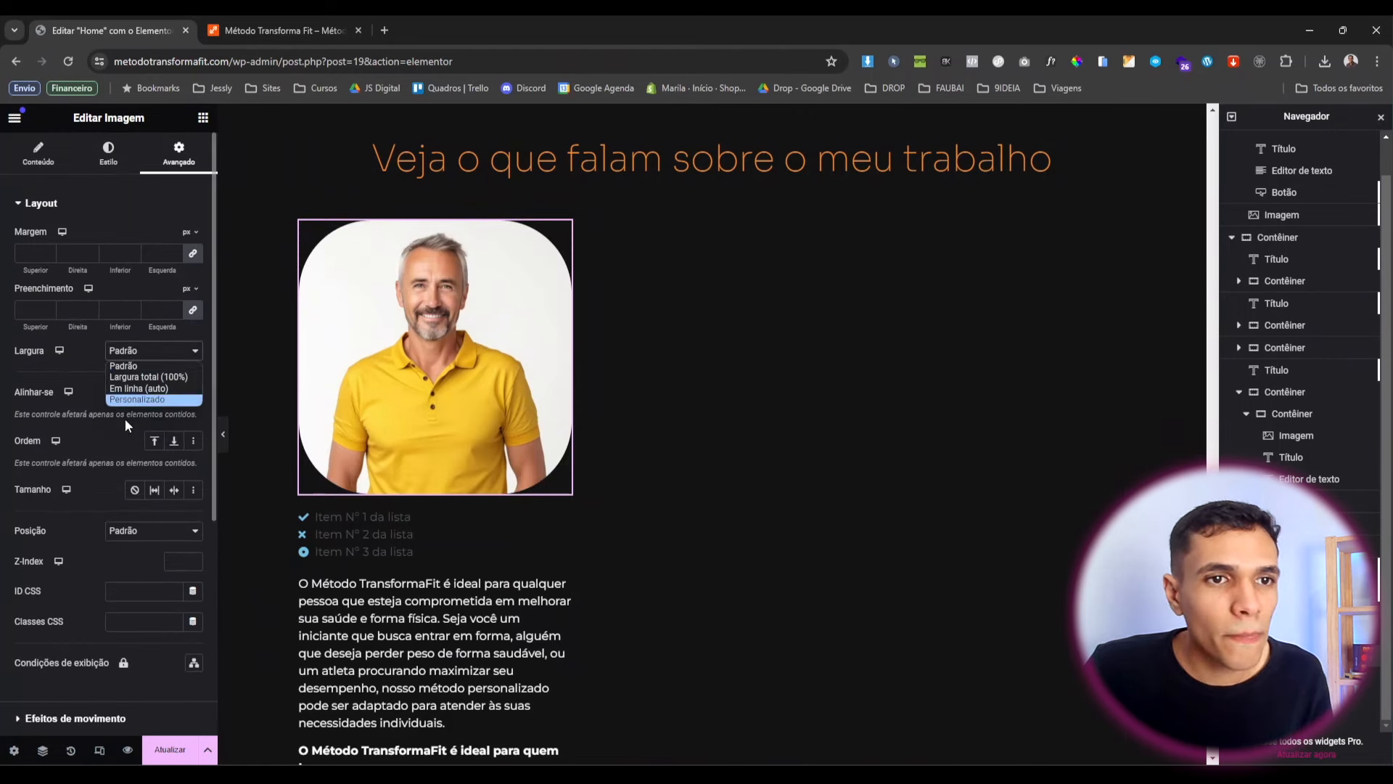
left_click(125, 400)
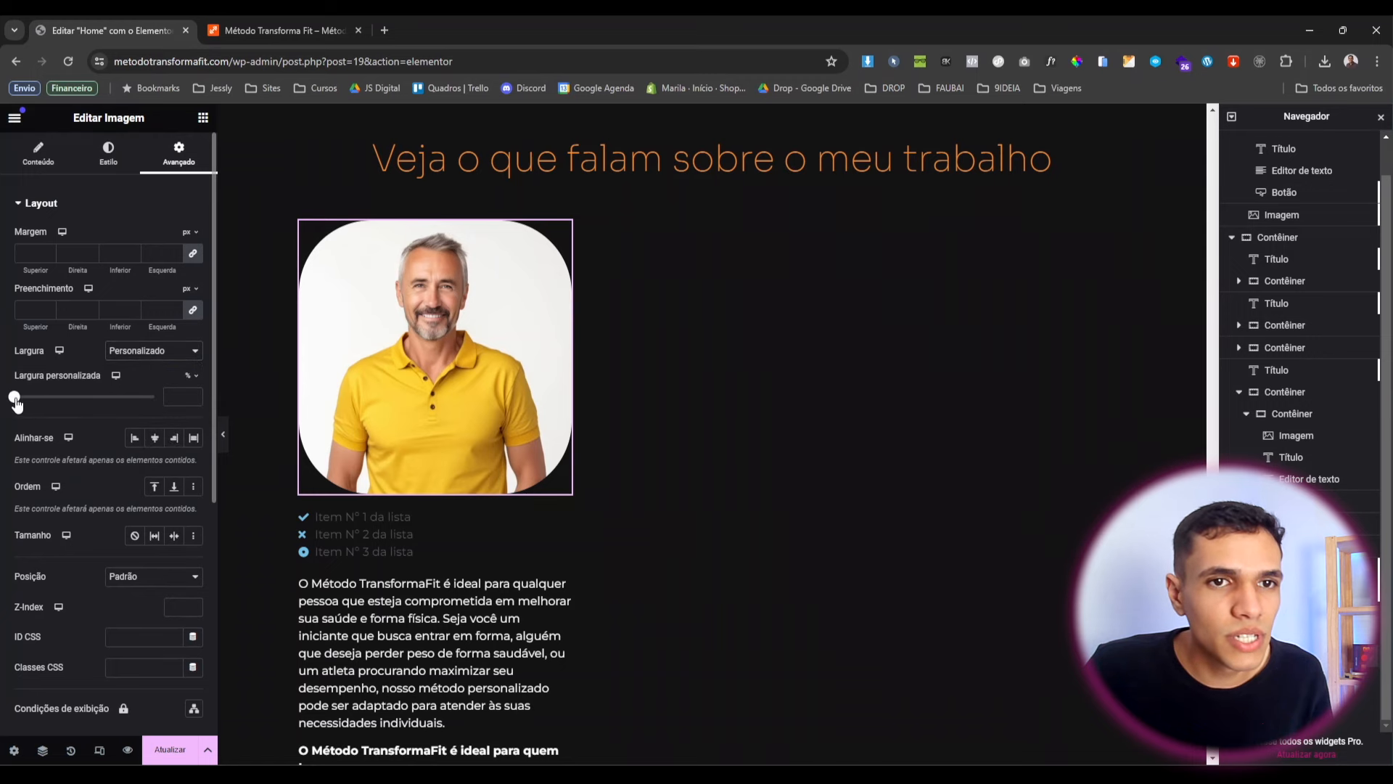
left_click_drag(14, 398, 51, 418)
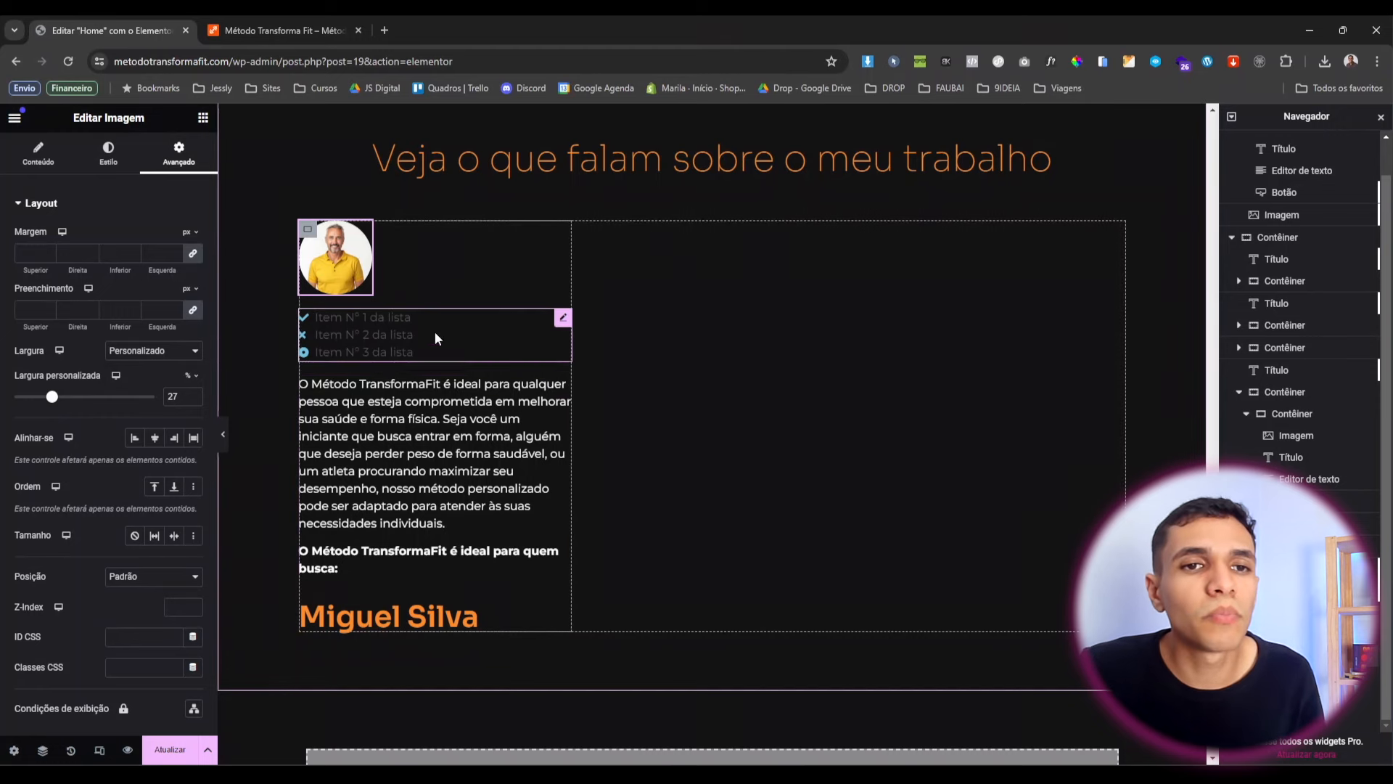
left_click(379, 335)
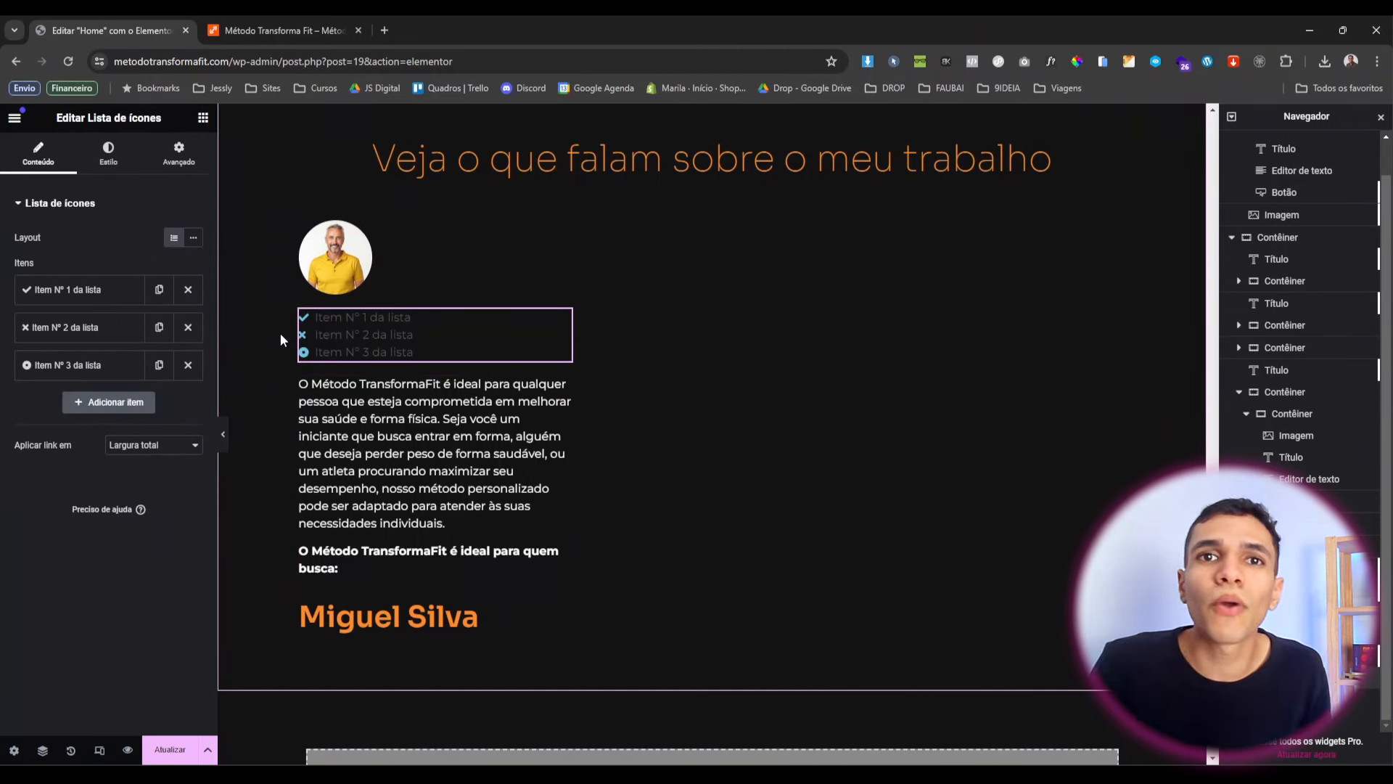
Delete icon list items 2 and 3 and clear item 1's placeholder text.
left_click(188, 328)
left_click(188, 330)
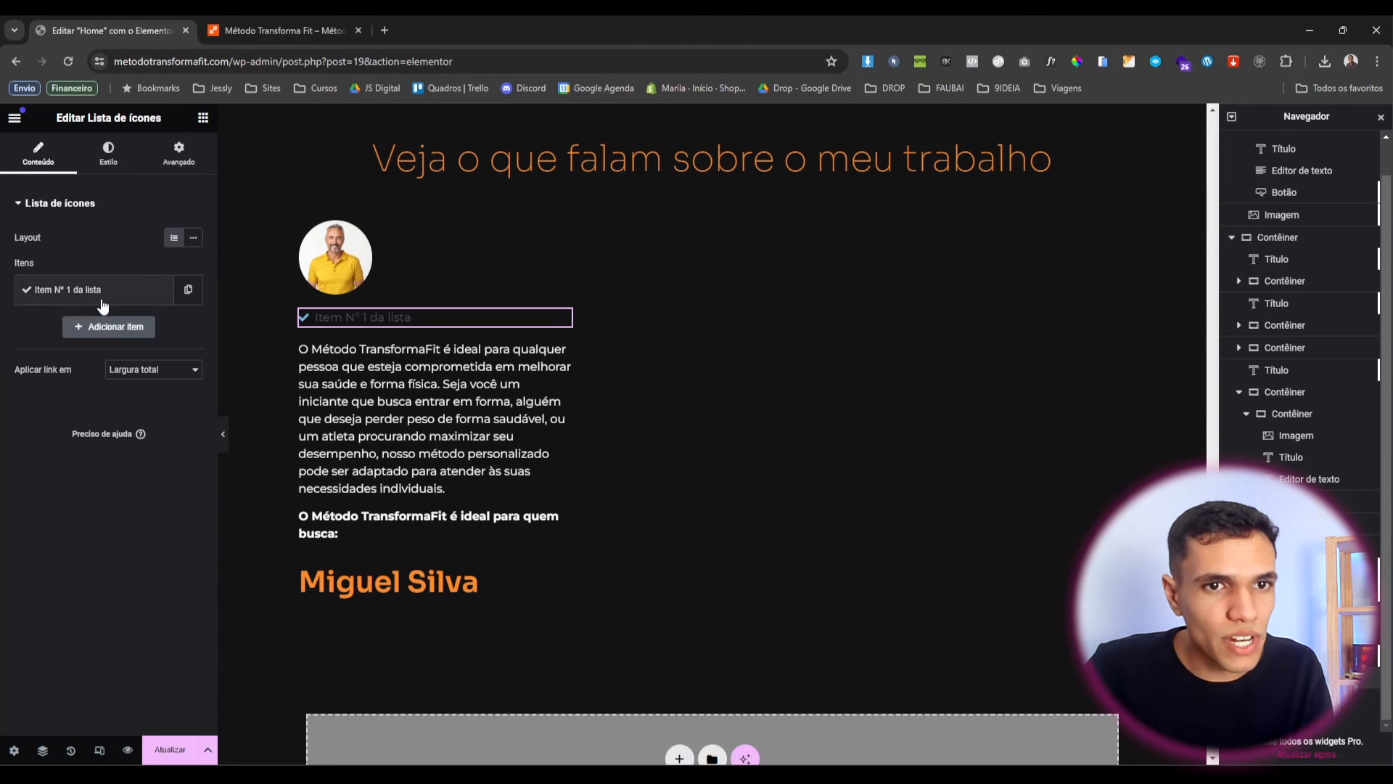
left_click(94, 305)
triple_click(82, 339)
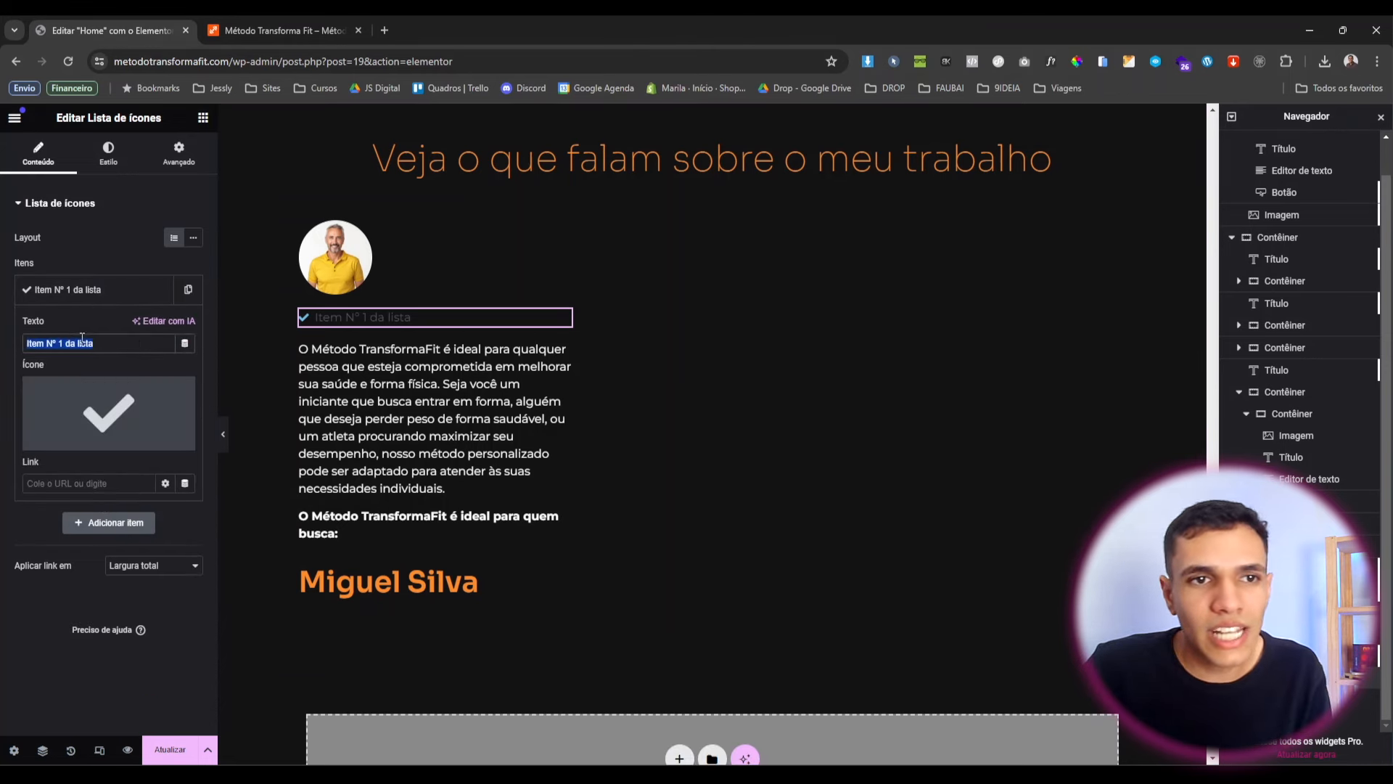
key("BackSpace")
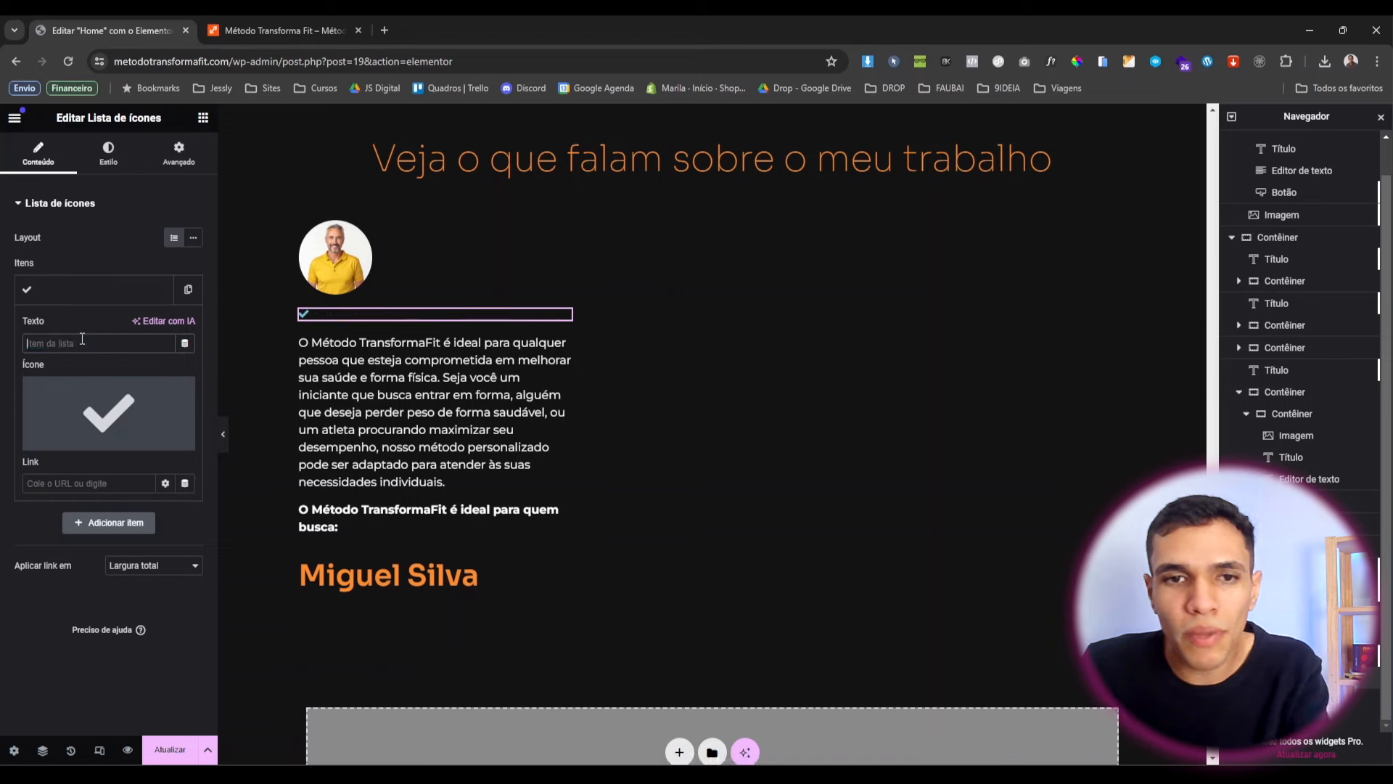
Give the remaining list item the solid Star icon from the Icon Library.
left_click(103, 409)
left_click(635, 212)
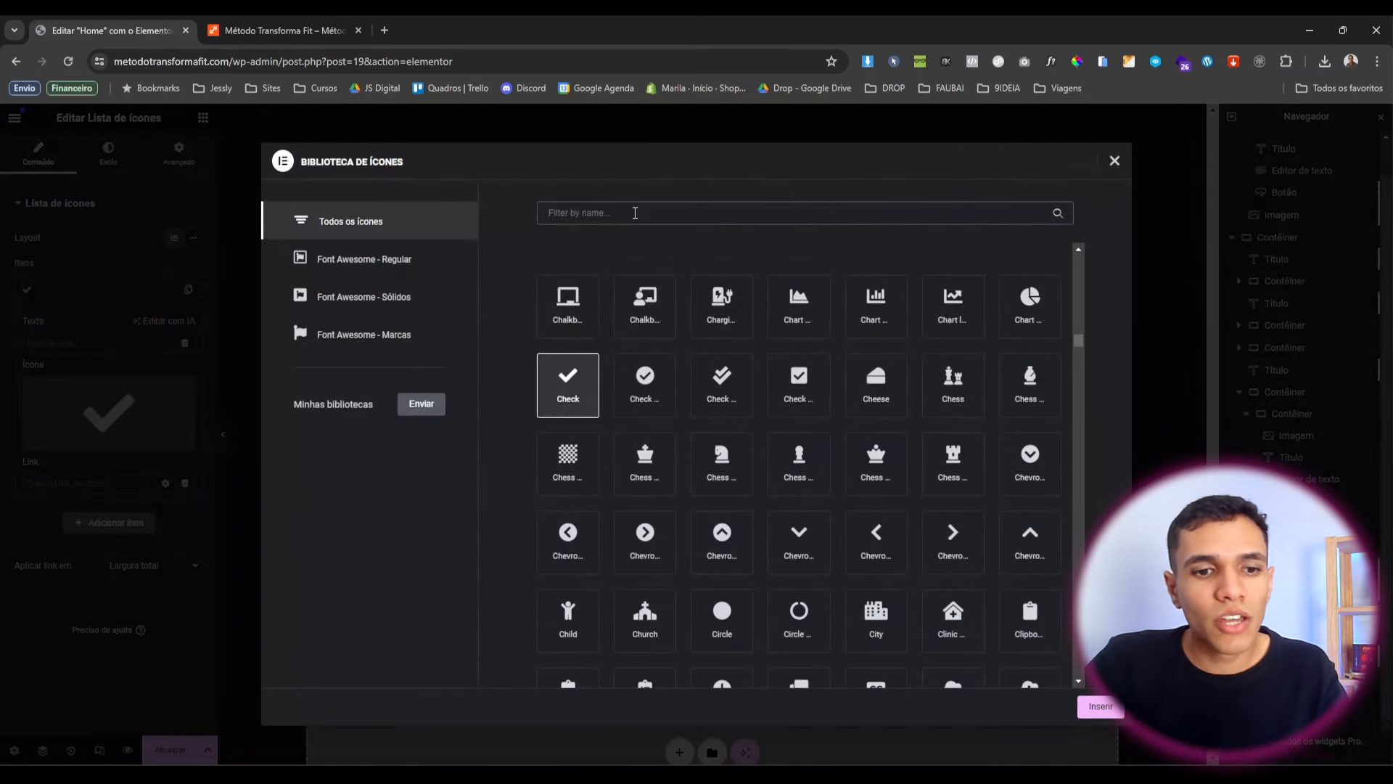
type("star")
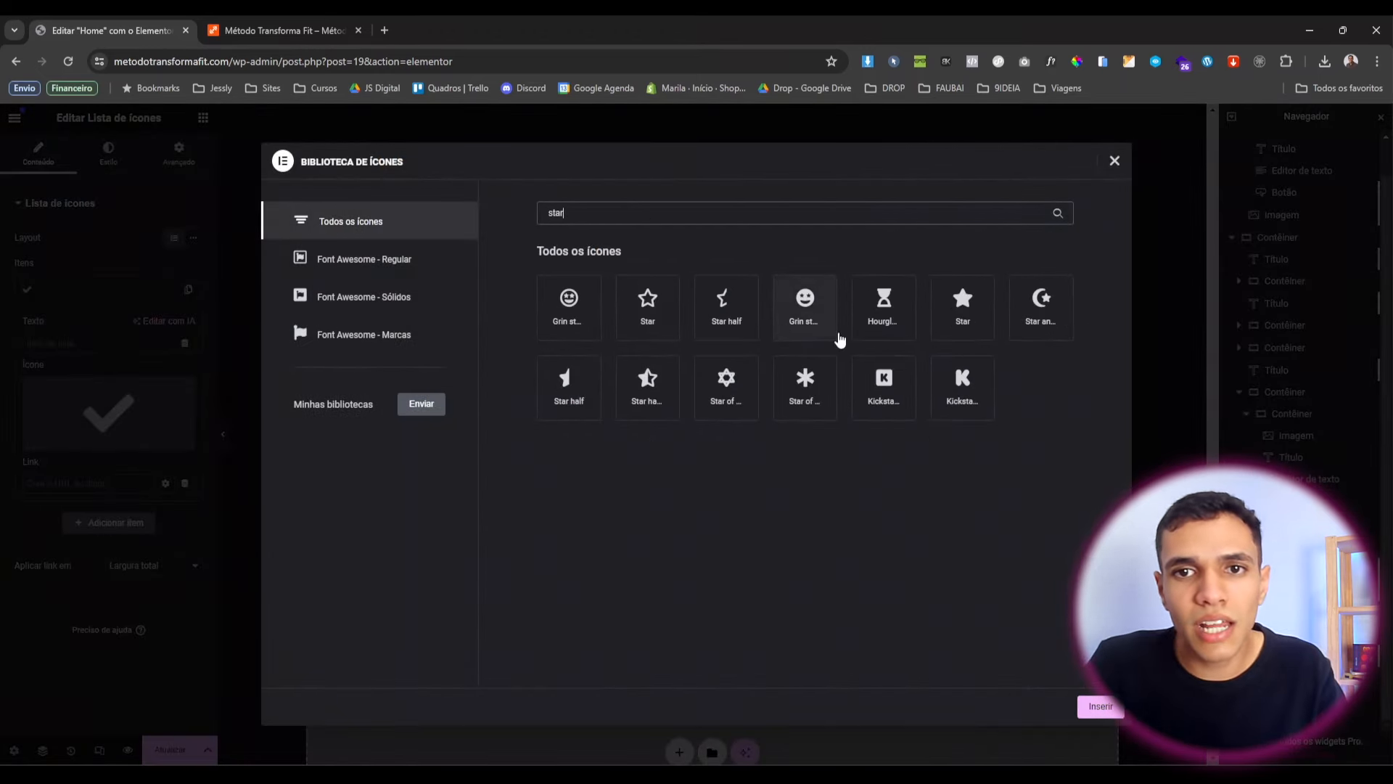
left_click(985, 303)
left_click(1099, 704)
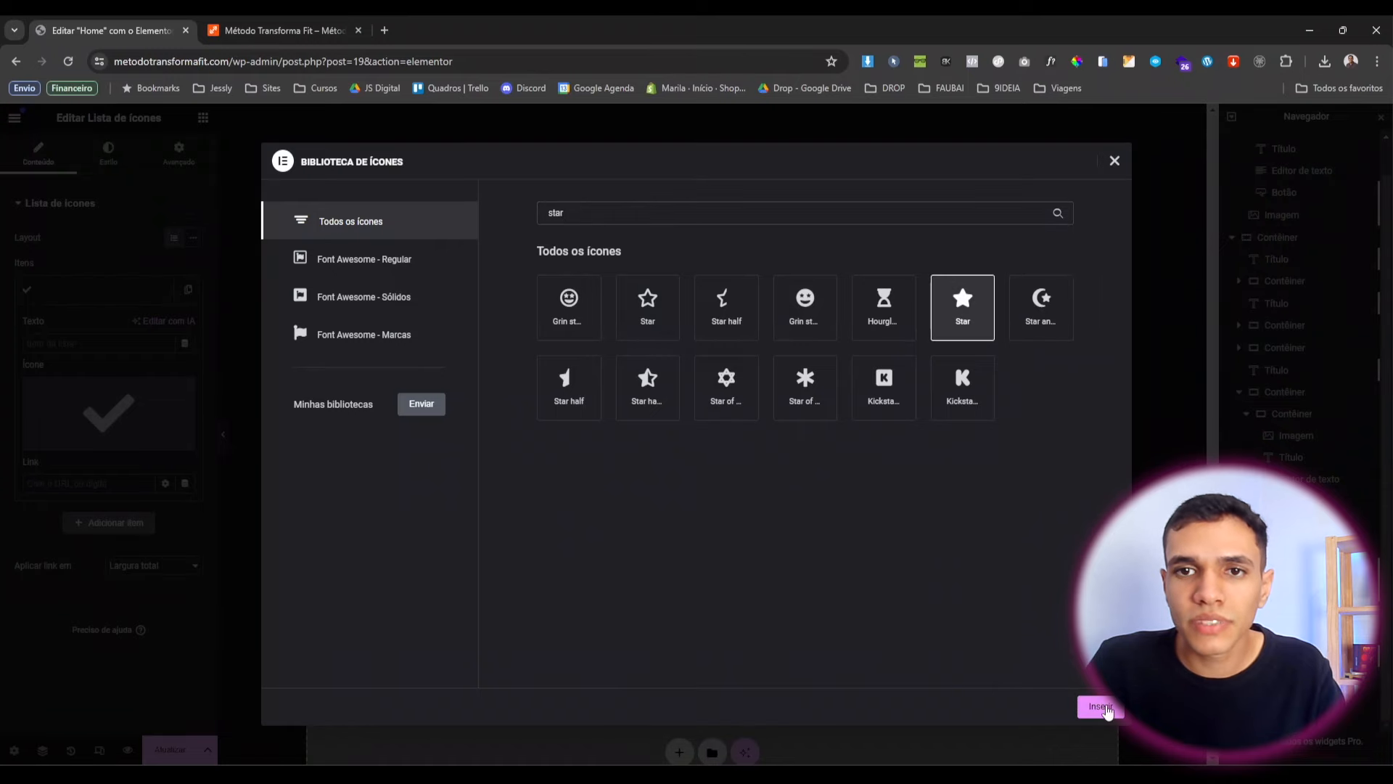
Duplicate the star item to make five stars and lay them out inline.
left_click(90, 289)
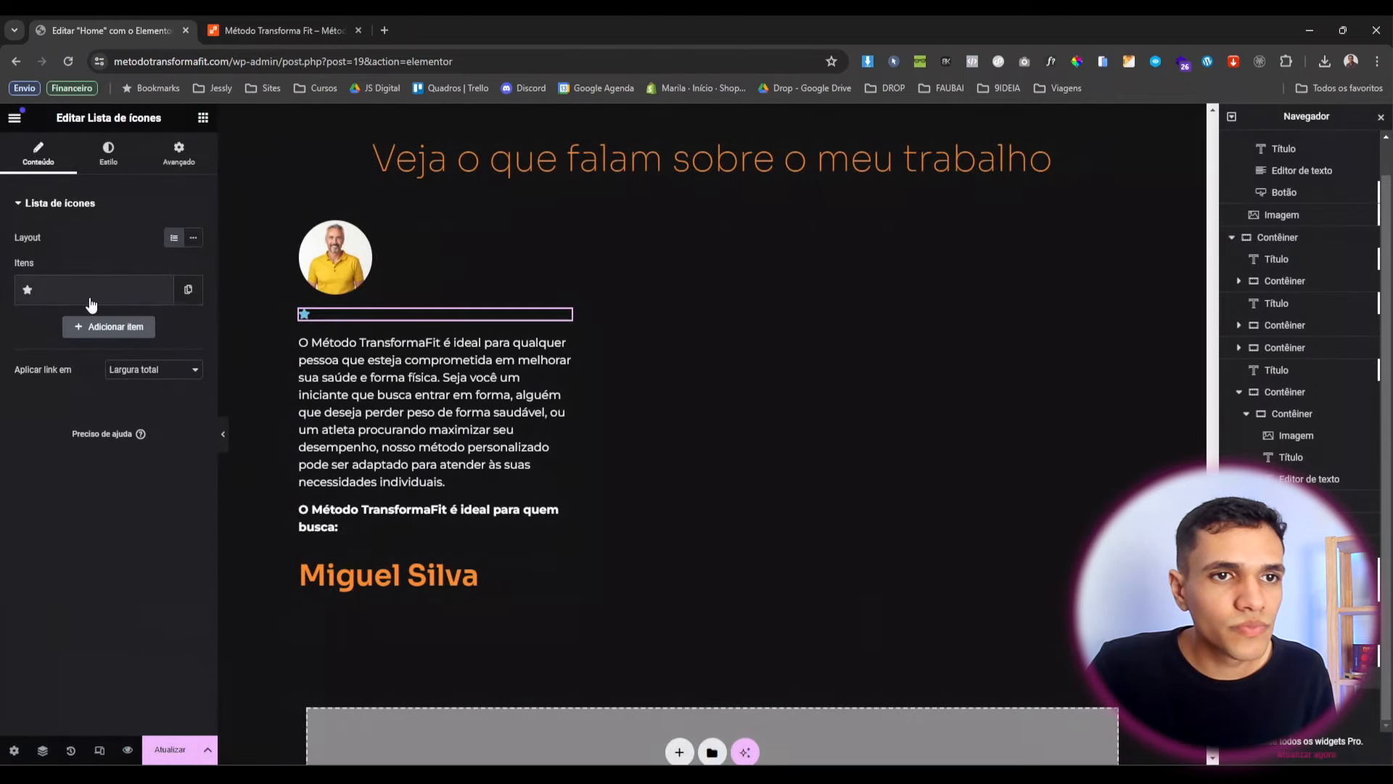
left_click(159, 290)
left_click(159, 290)
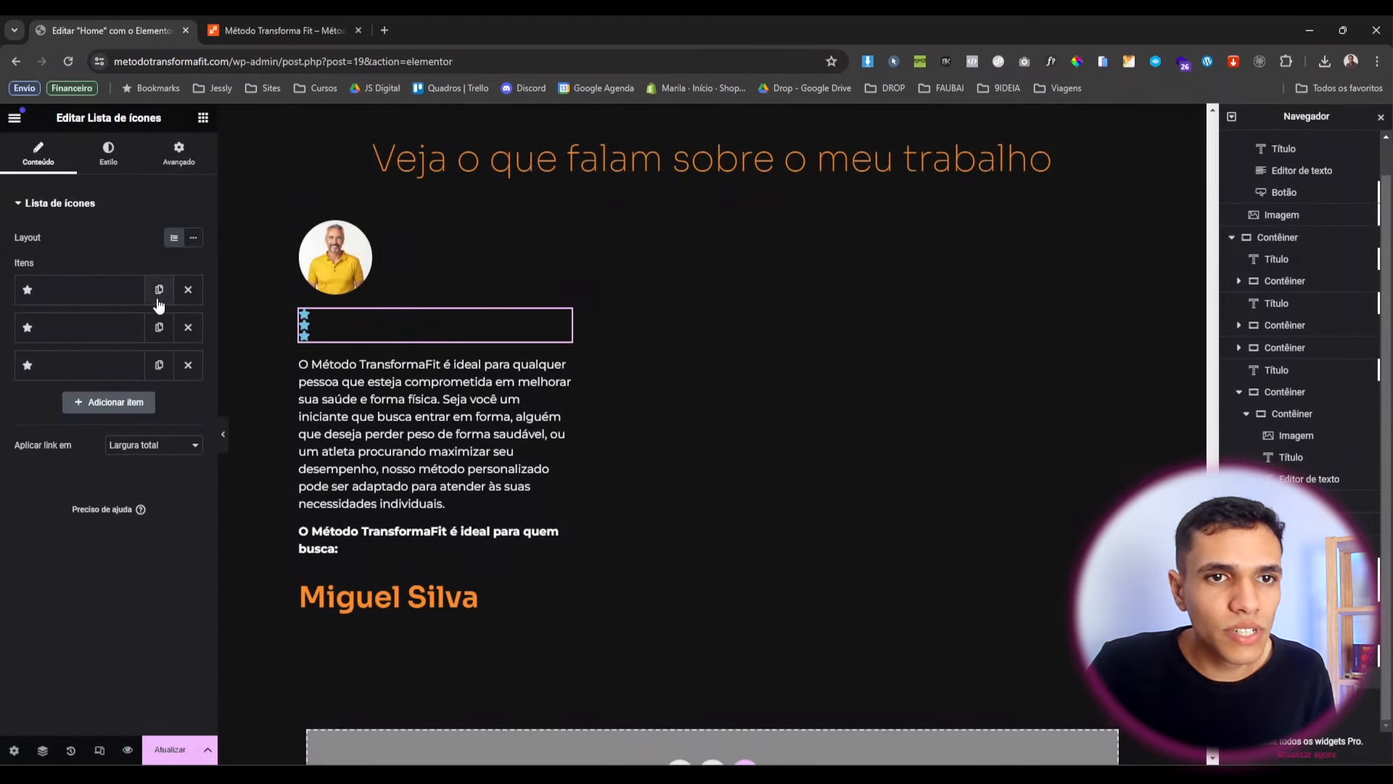
left_click(159, 290)
left_click(159, 290)
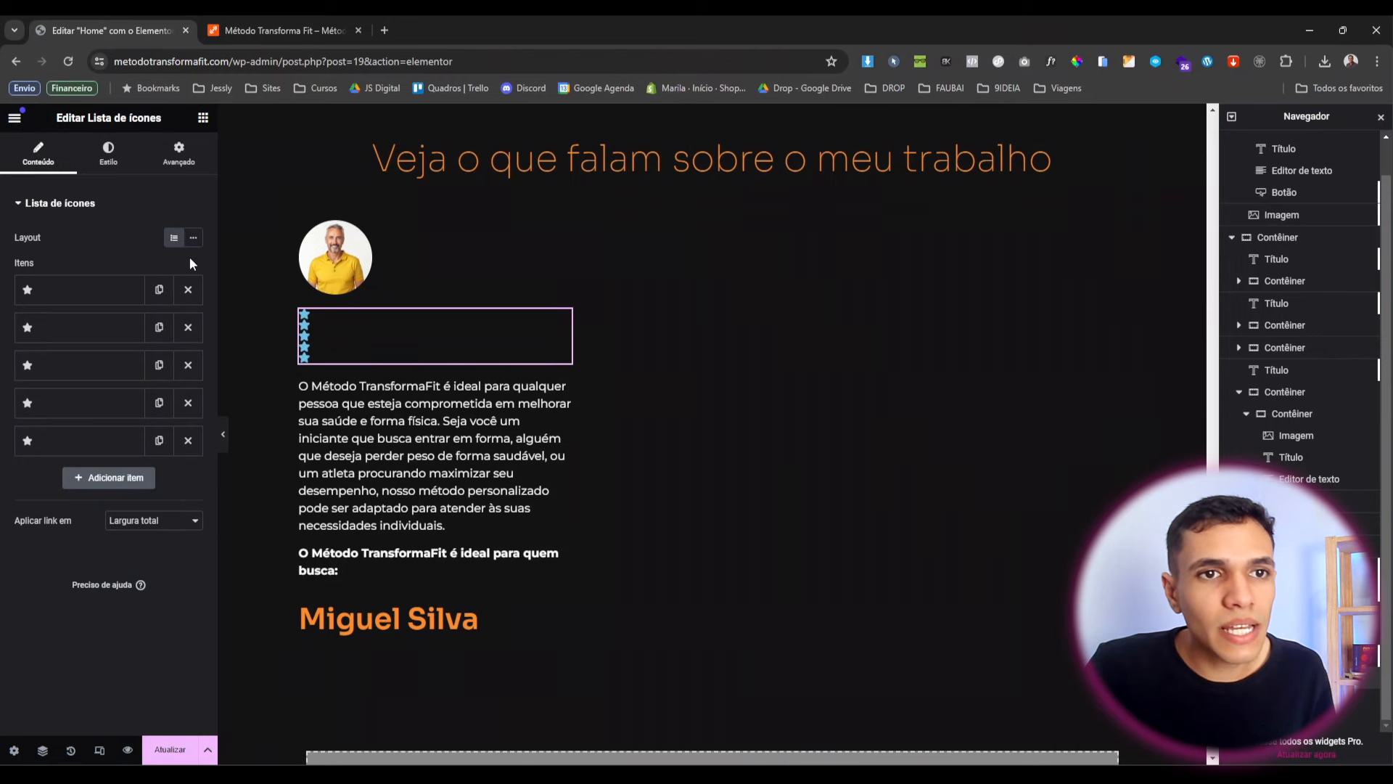
left_click(193, 238)
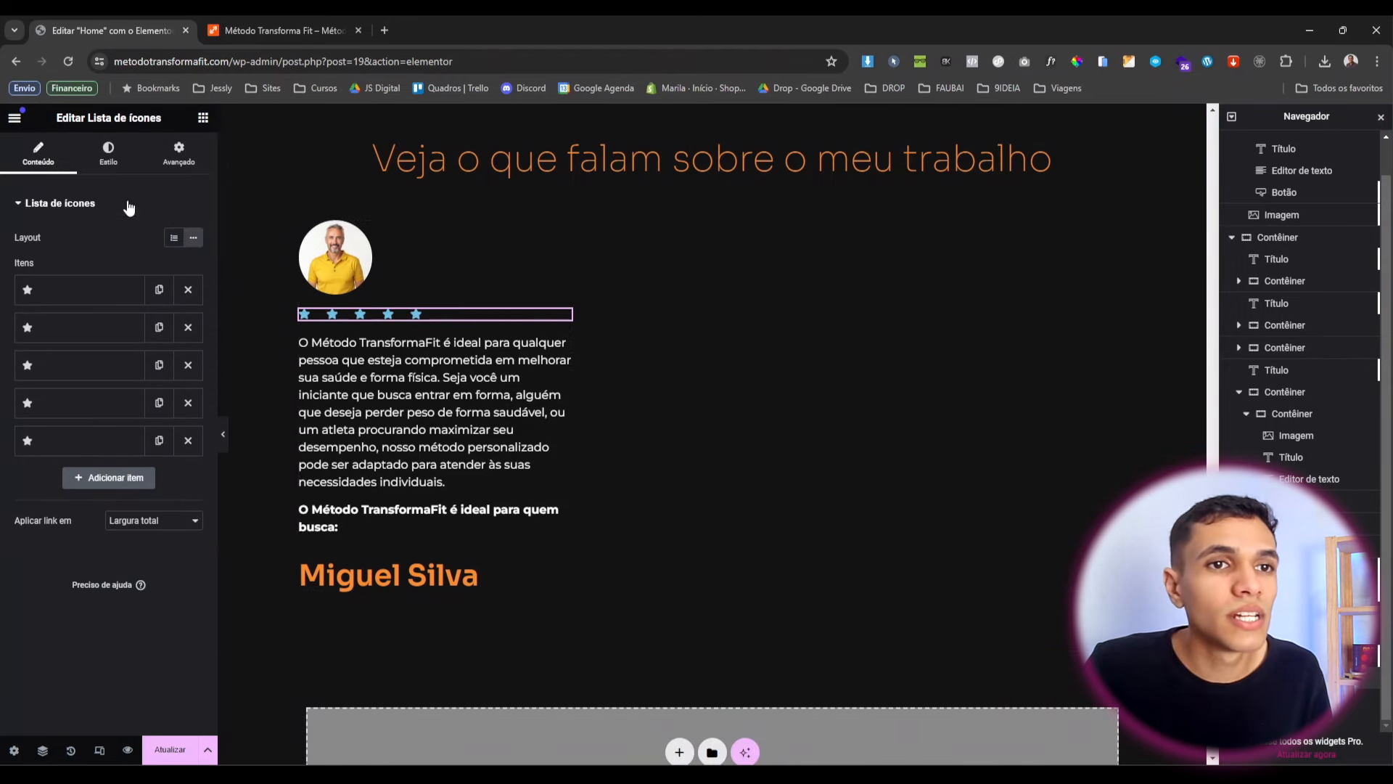
Set the stars' list spacing to 0 and colour them with the global orange Laranja.
left_click(109, 156)
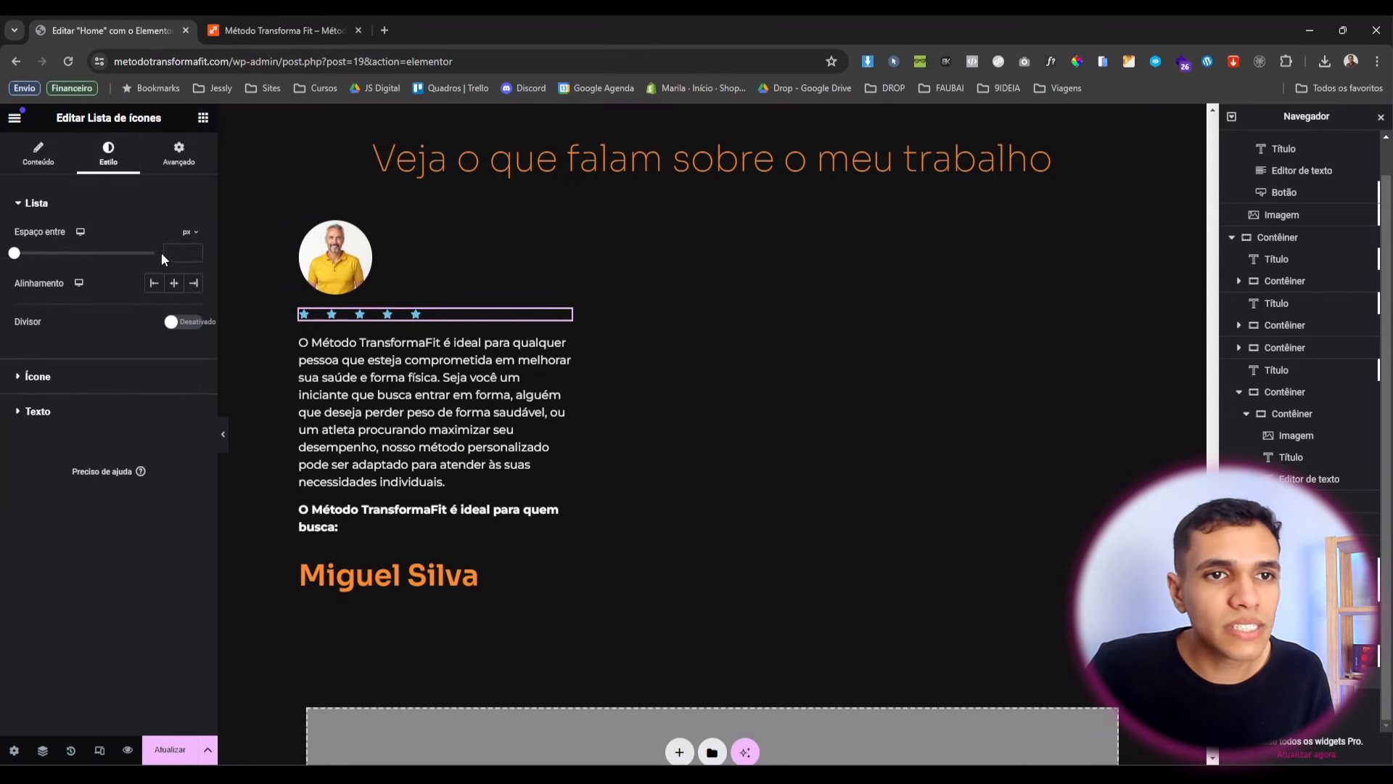
type("5")
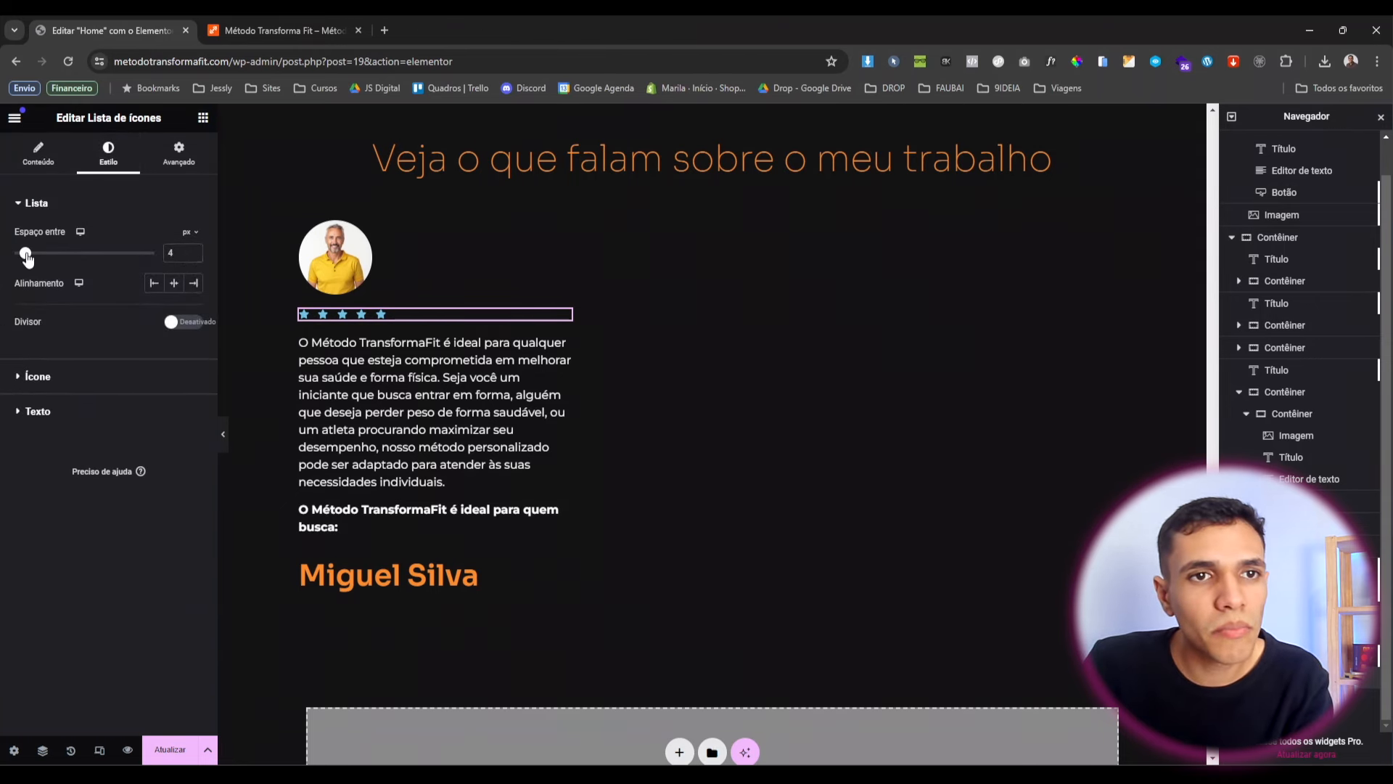
left_click_drag(27, 258, 13, 255)
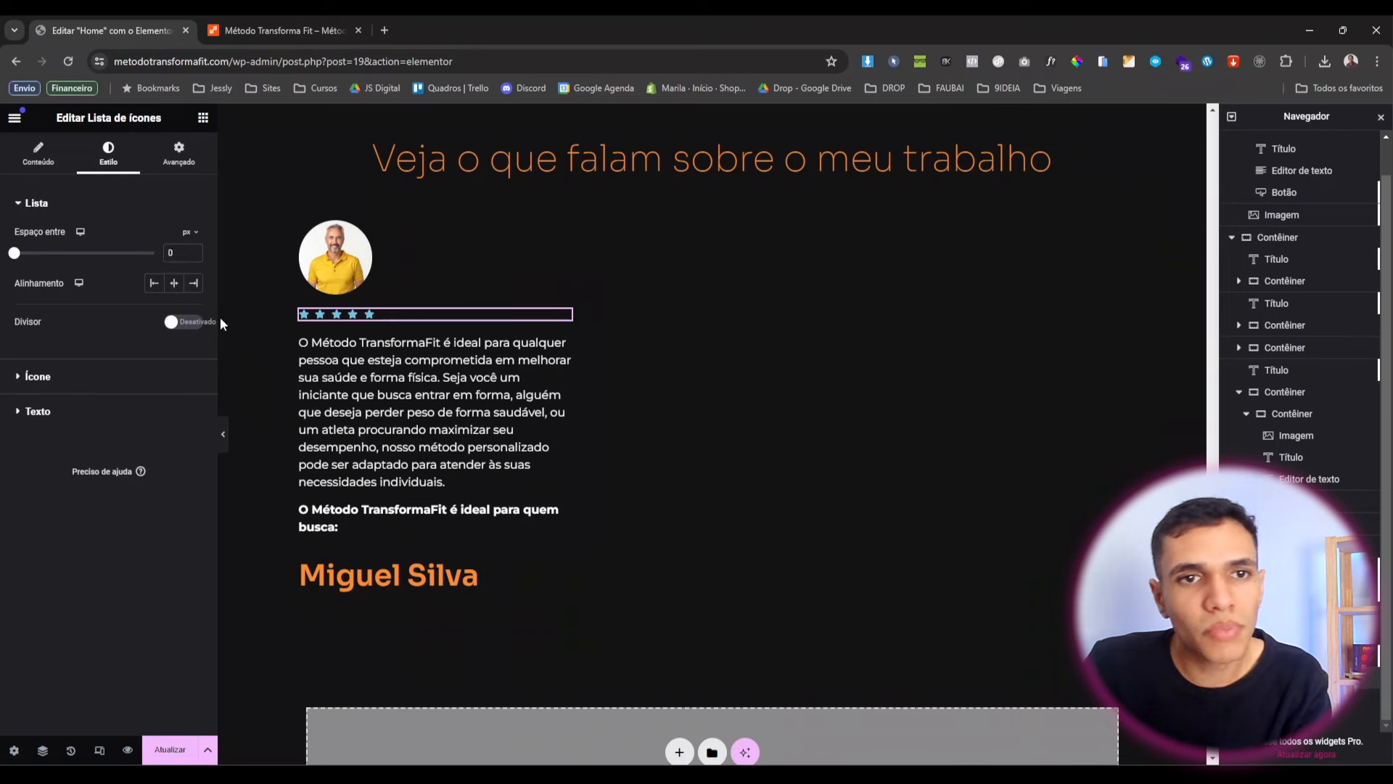
left_click(109, 378)
left_click(174, 303)
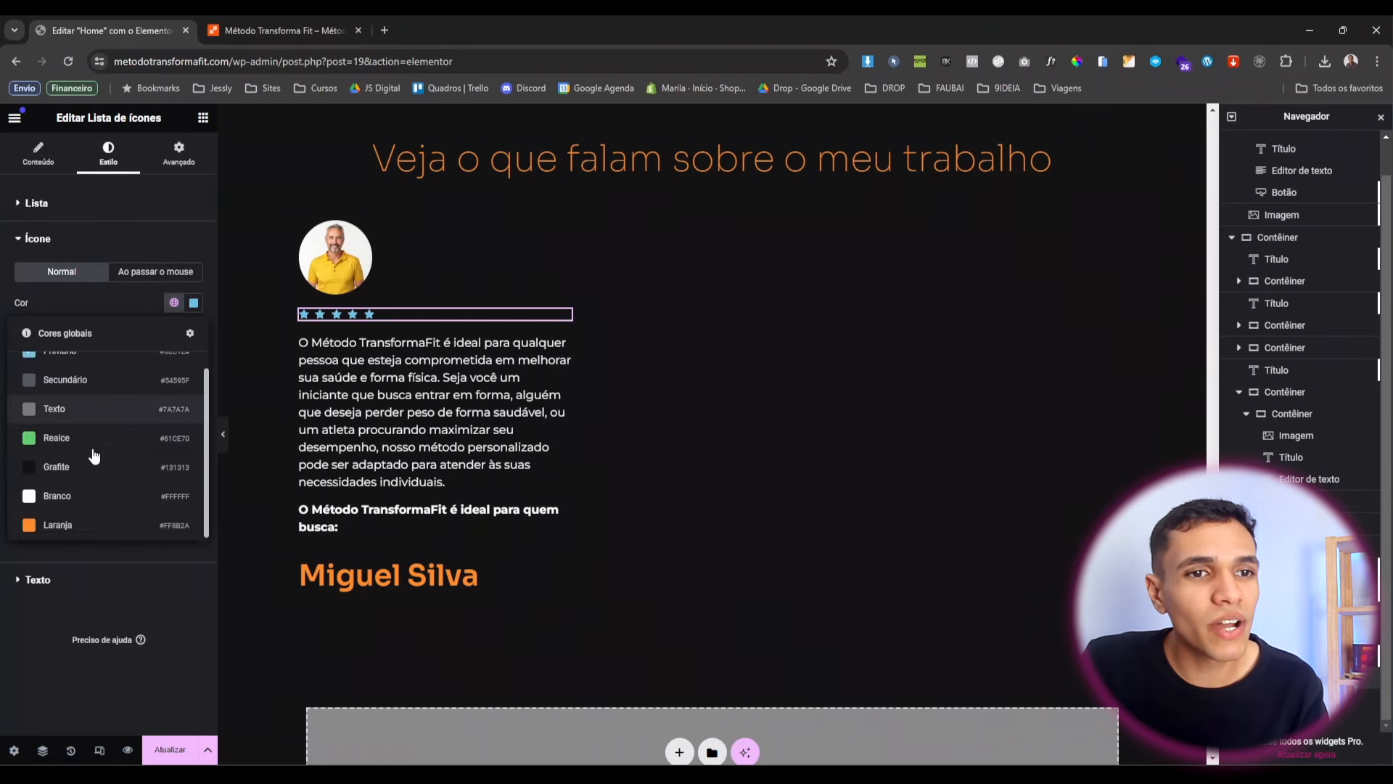
left_click(85, 521)
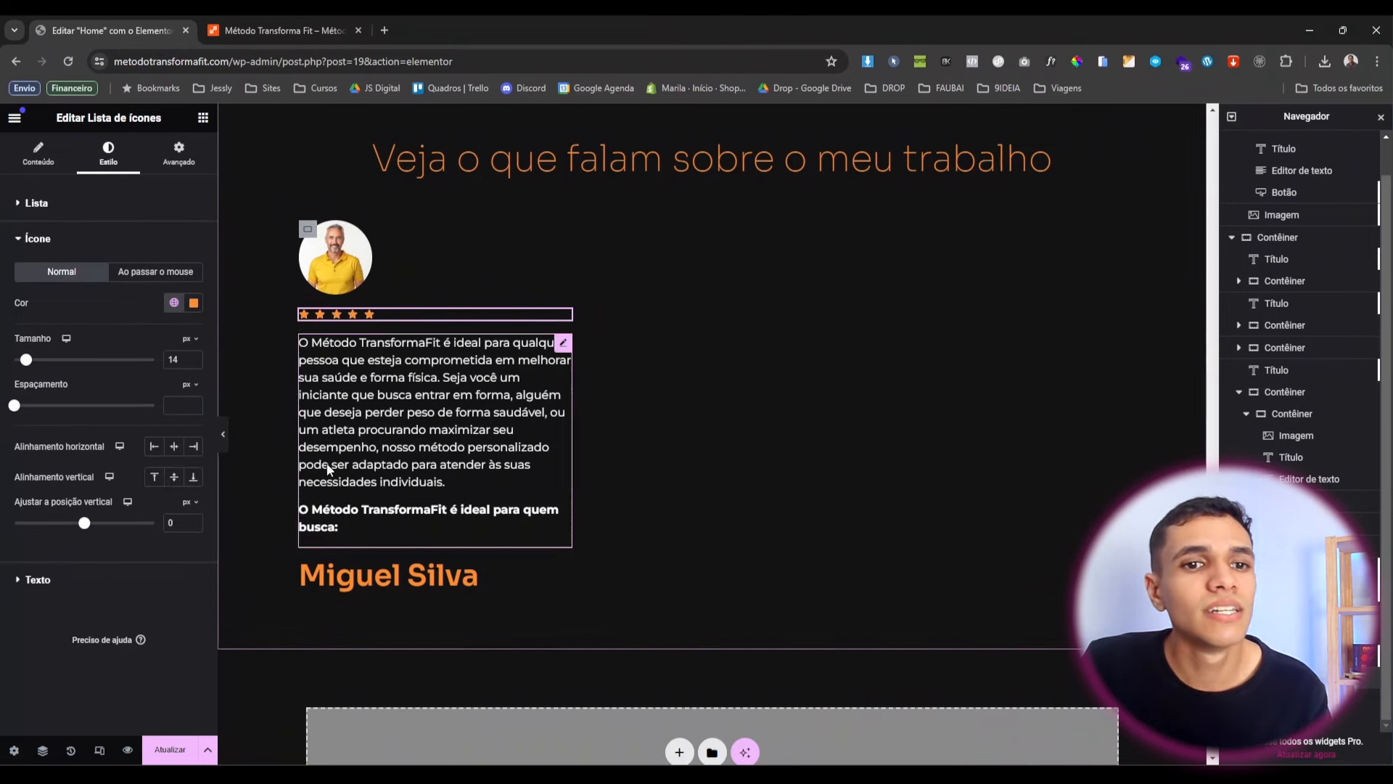
left_click(449, 427)
Paste the client quote, replace the author heading with the client's name, and set its size to 15.
triple_click(152, 415)
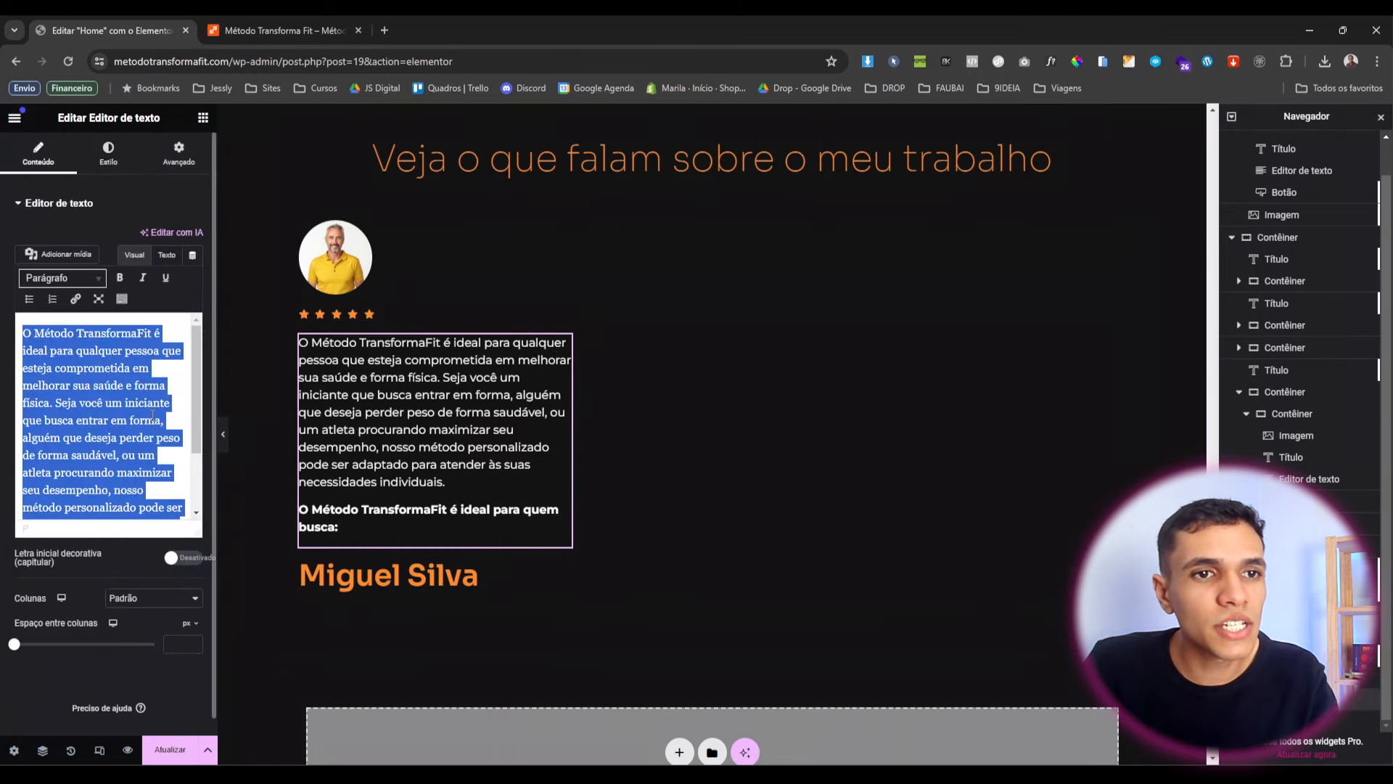
type("\"Não tenho palavras para descrever o quanto o Método TransformaFit mudou minha vida. Sinto-me mais forte, saudável e confiante do que nunca. Obrigado, Miguel!\"")
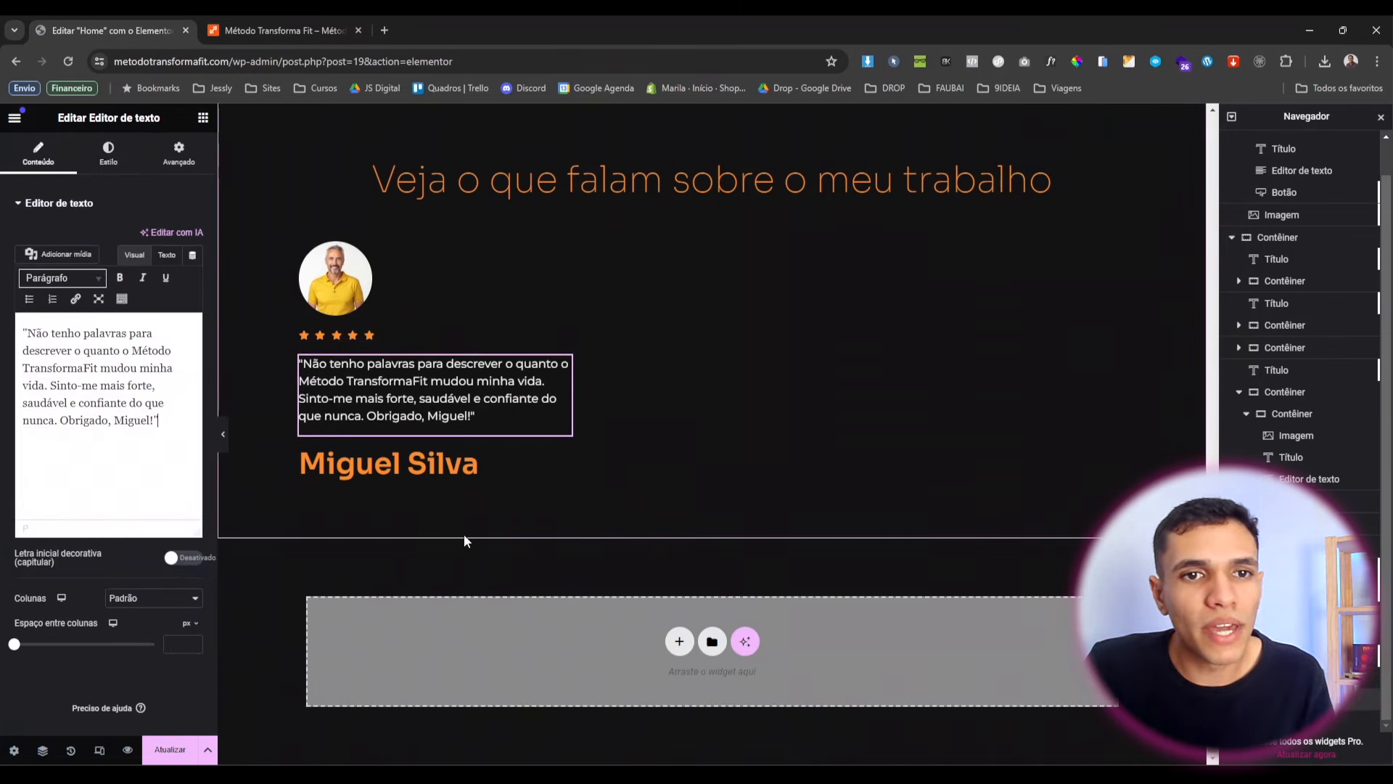
left_click(443, 470)
triple_click(32, 256)
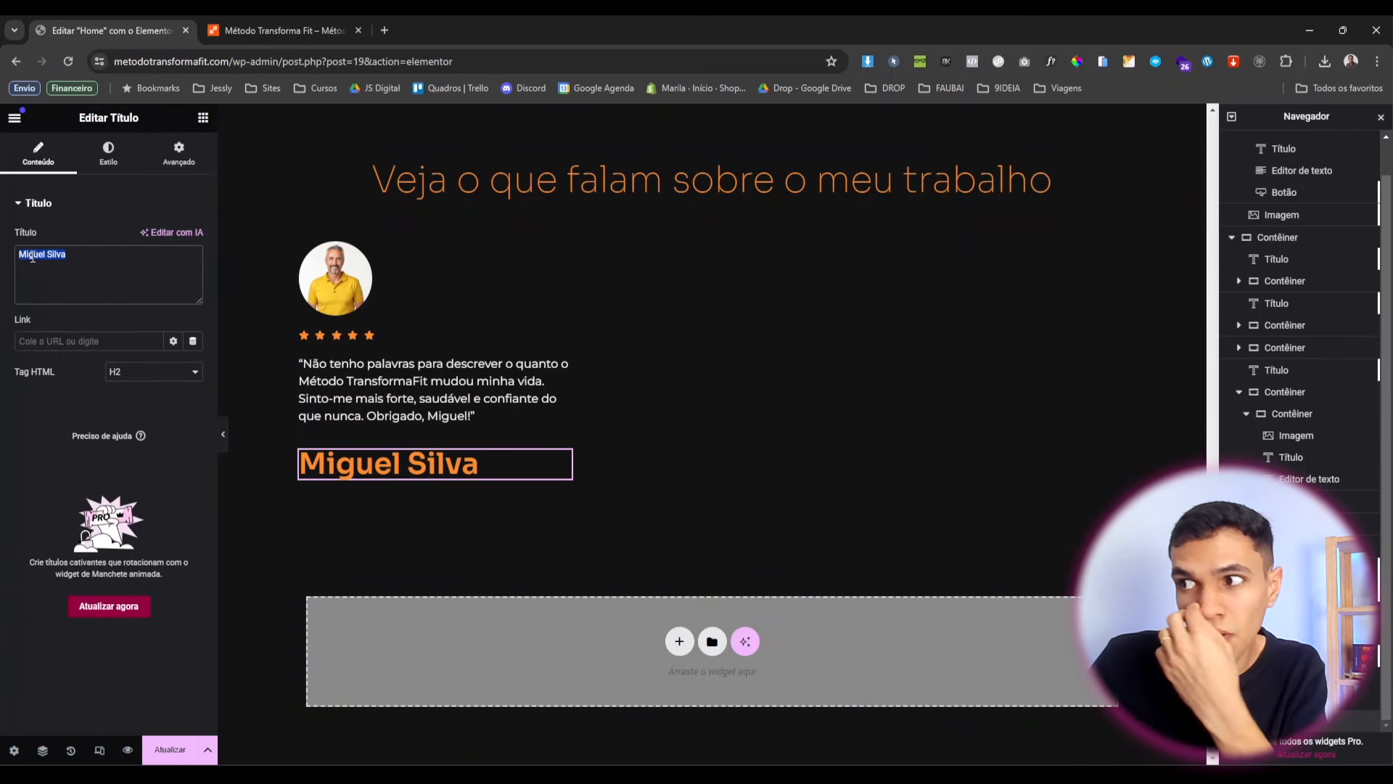
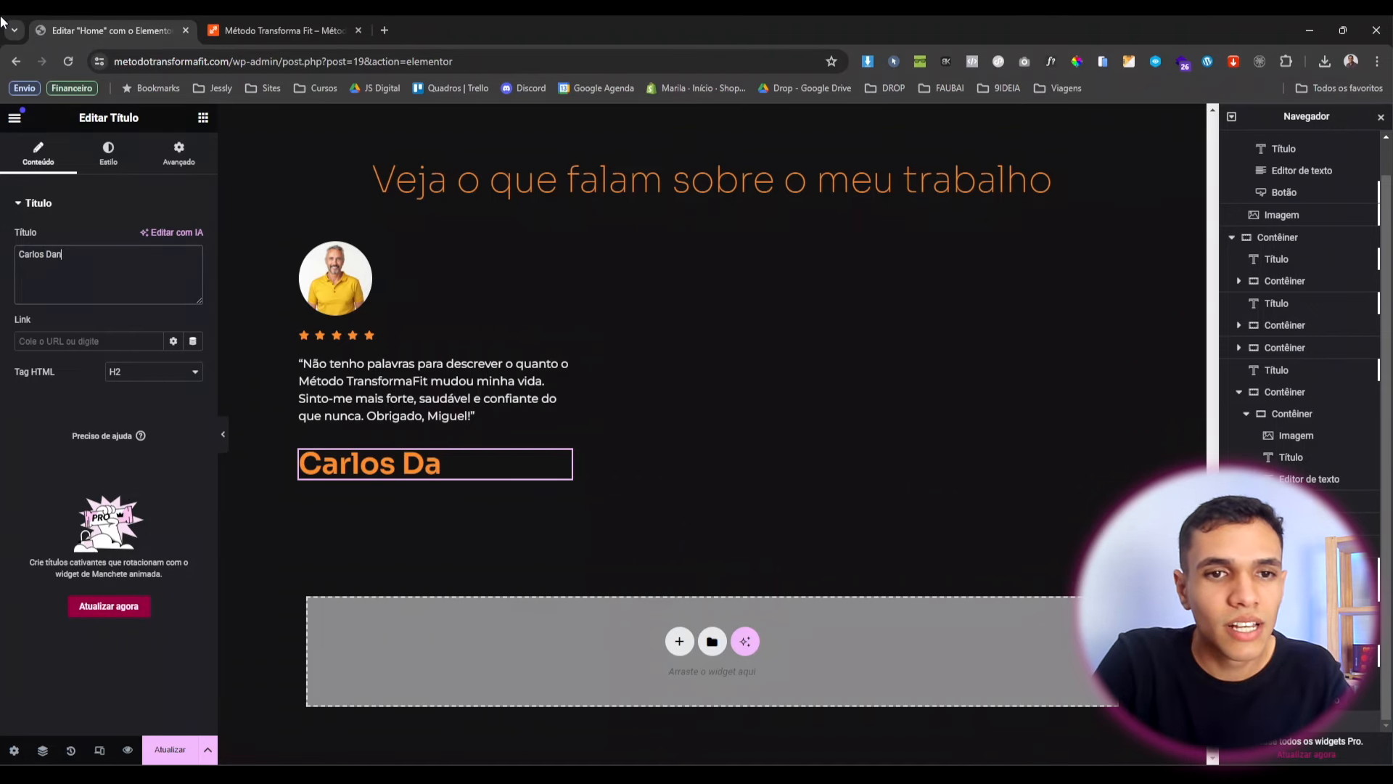
left_click(104, 172)
left_click(194, 299)
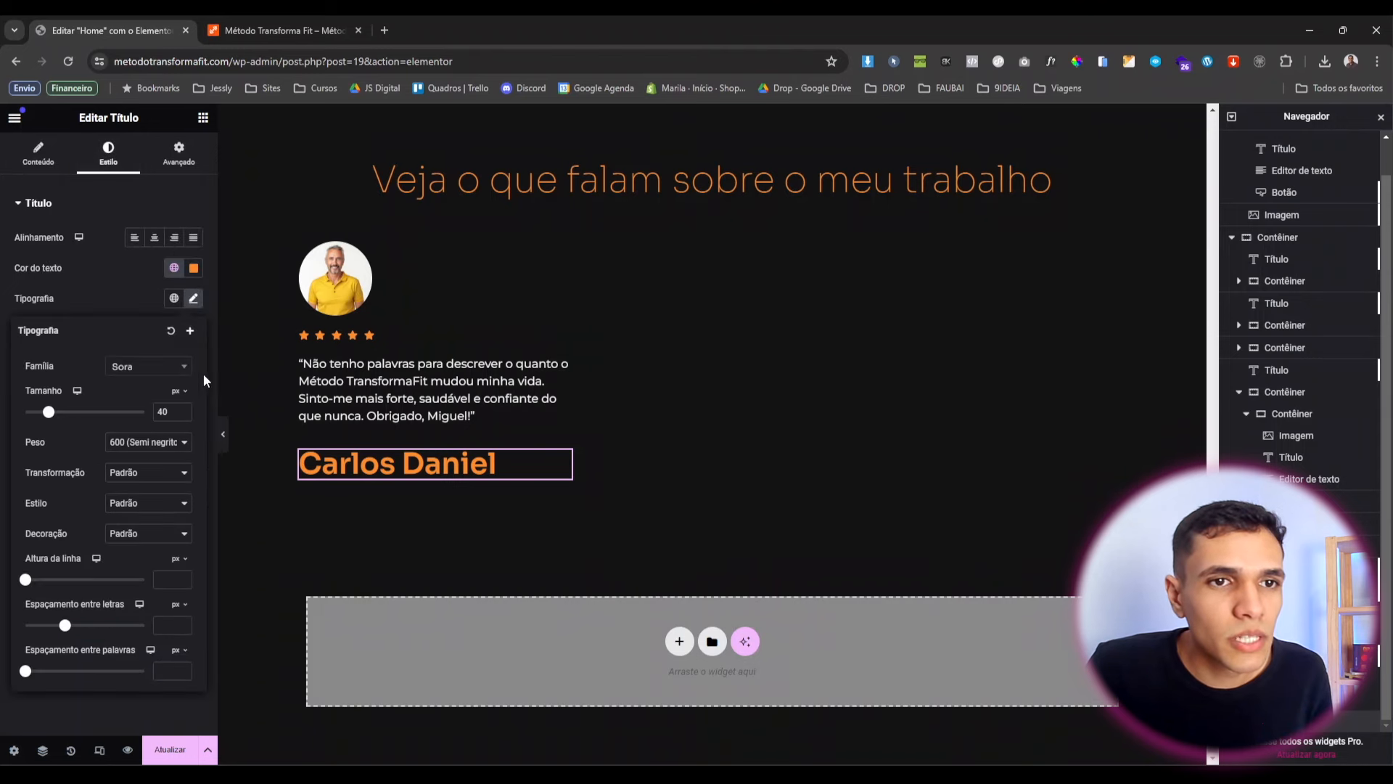
type("15")
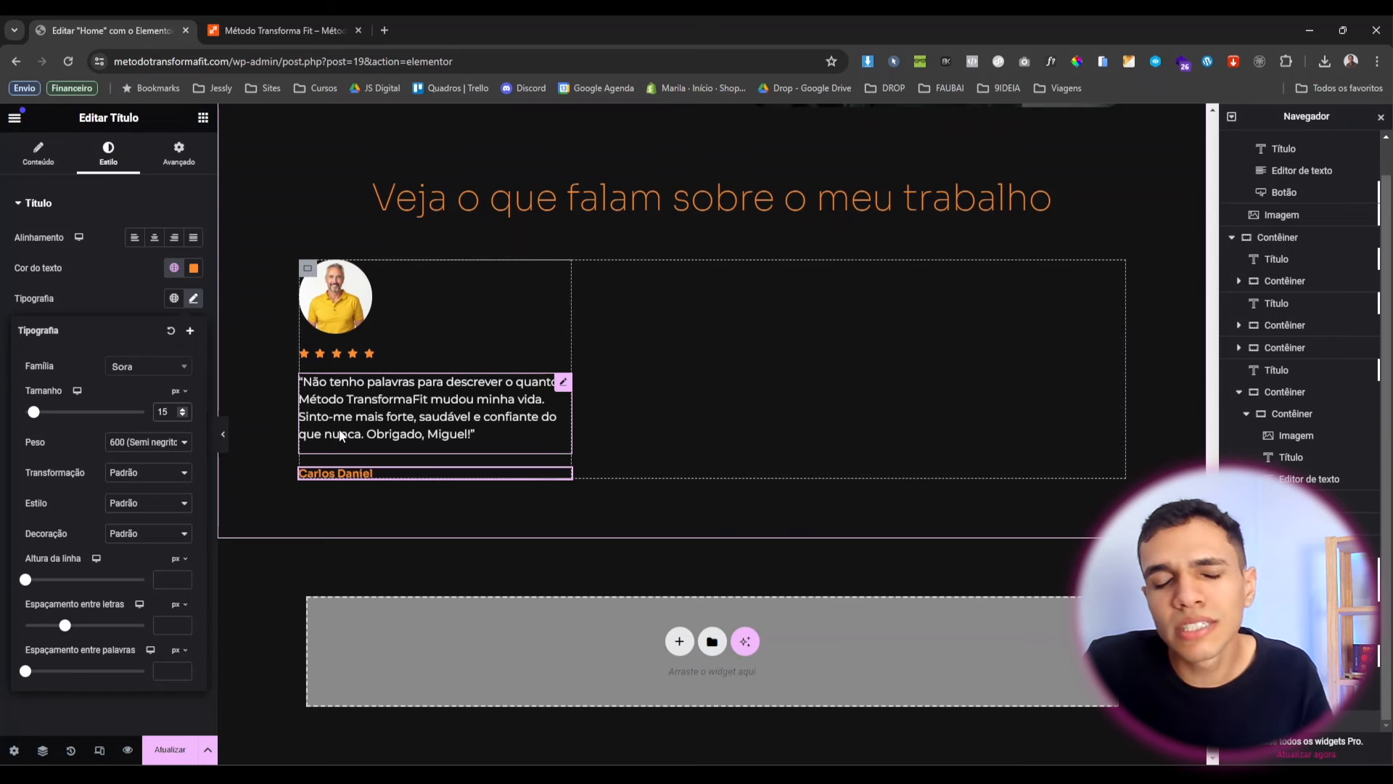
Give the testimonial quote an unlinked bottom margin of -15 px.
left_click(569, 385)
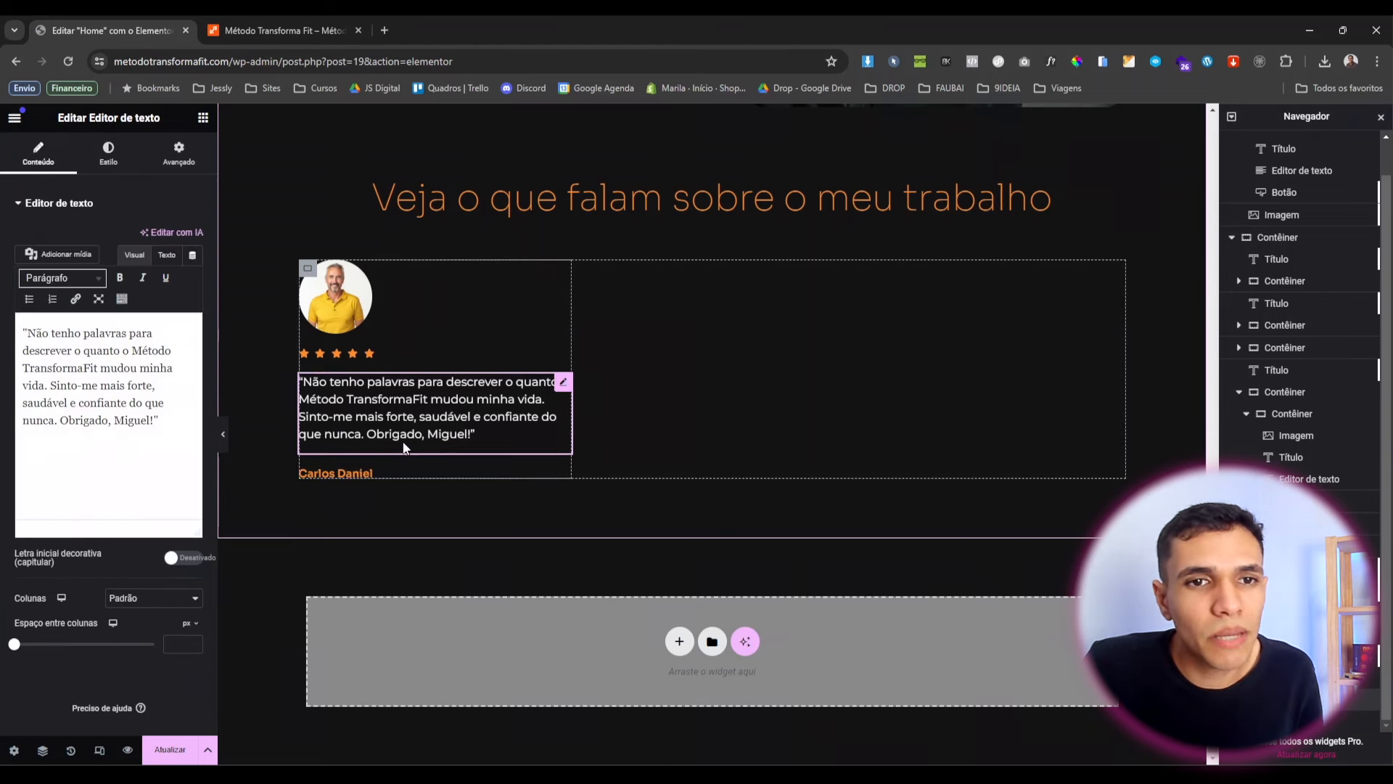
left_click(178, 154)
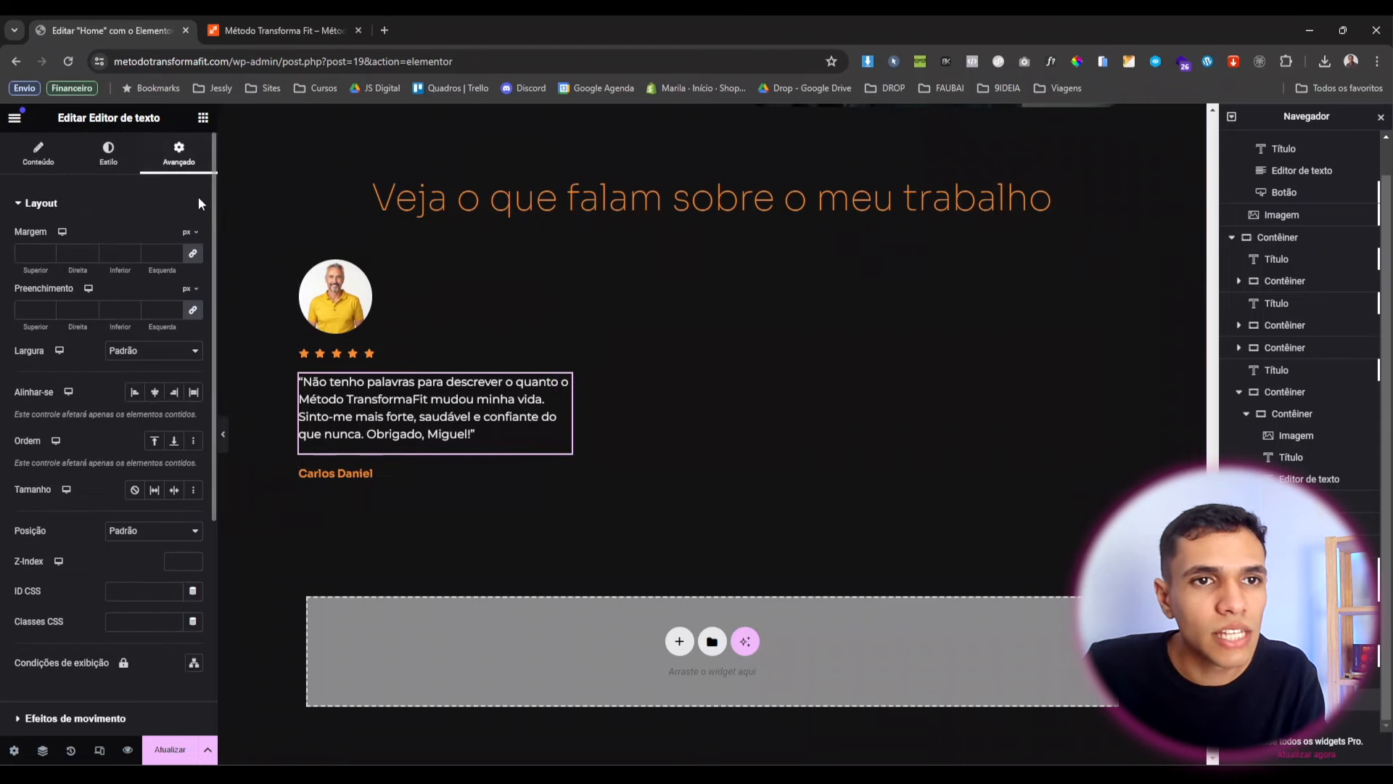
left_click(196, 256)
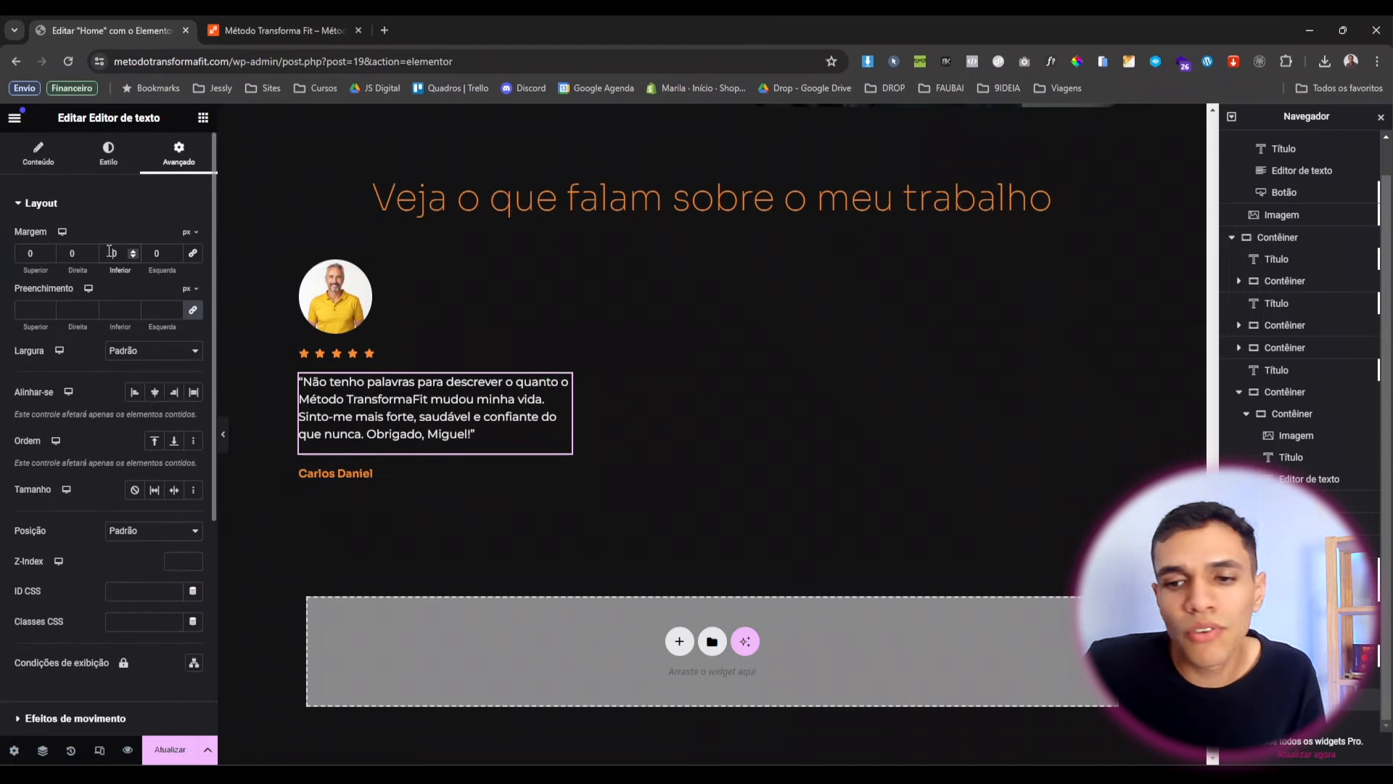
type("1")
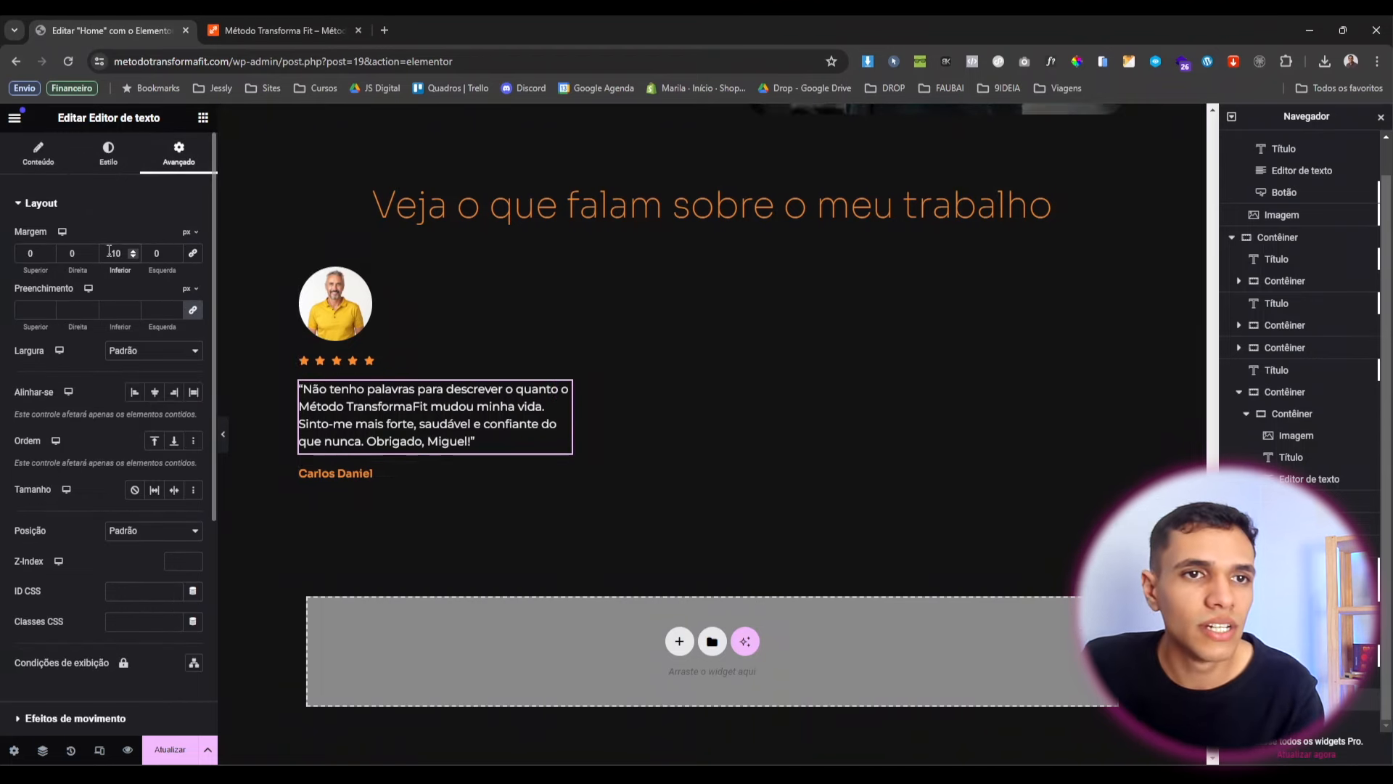
key("Delete")
type("5")
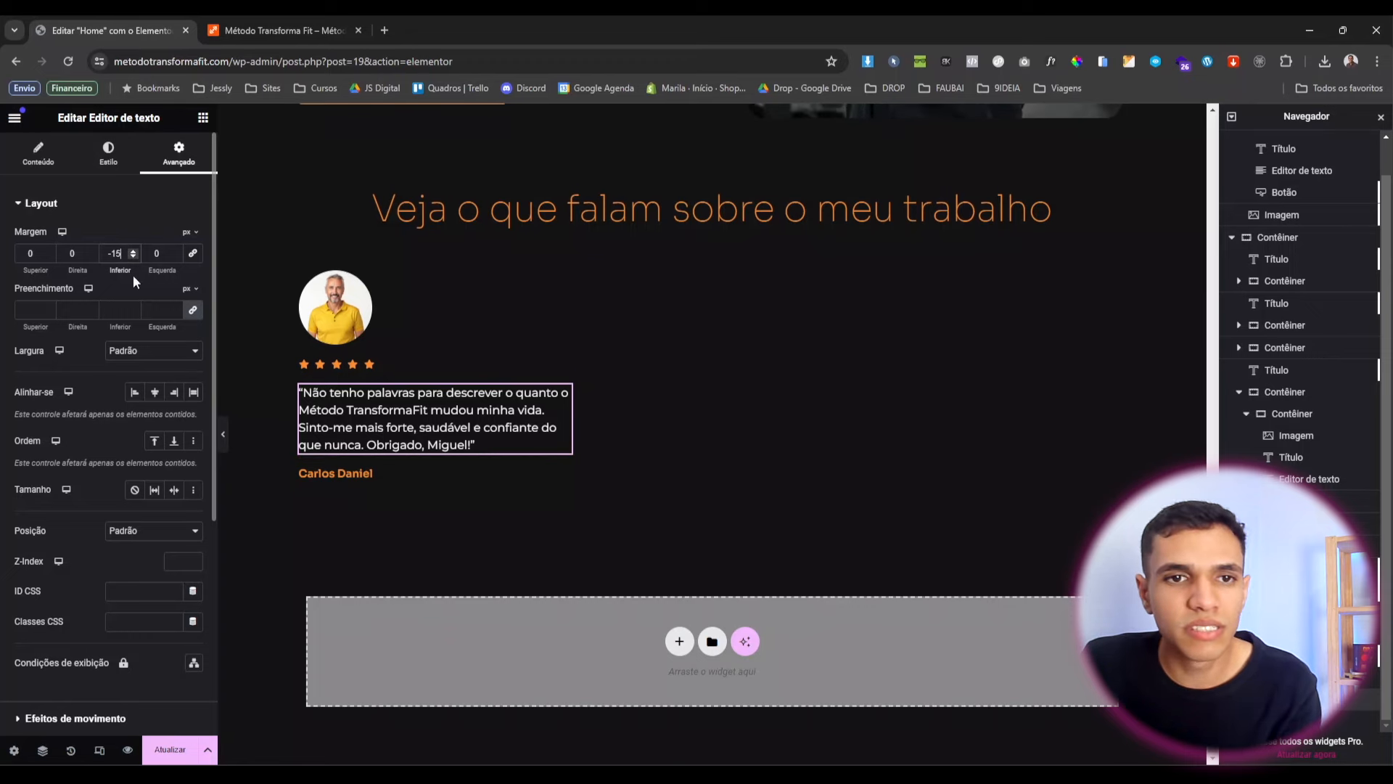
left_click(226, 438)
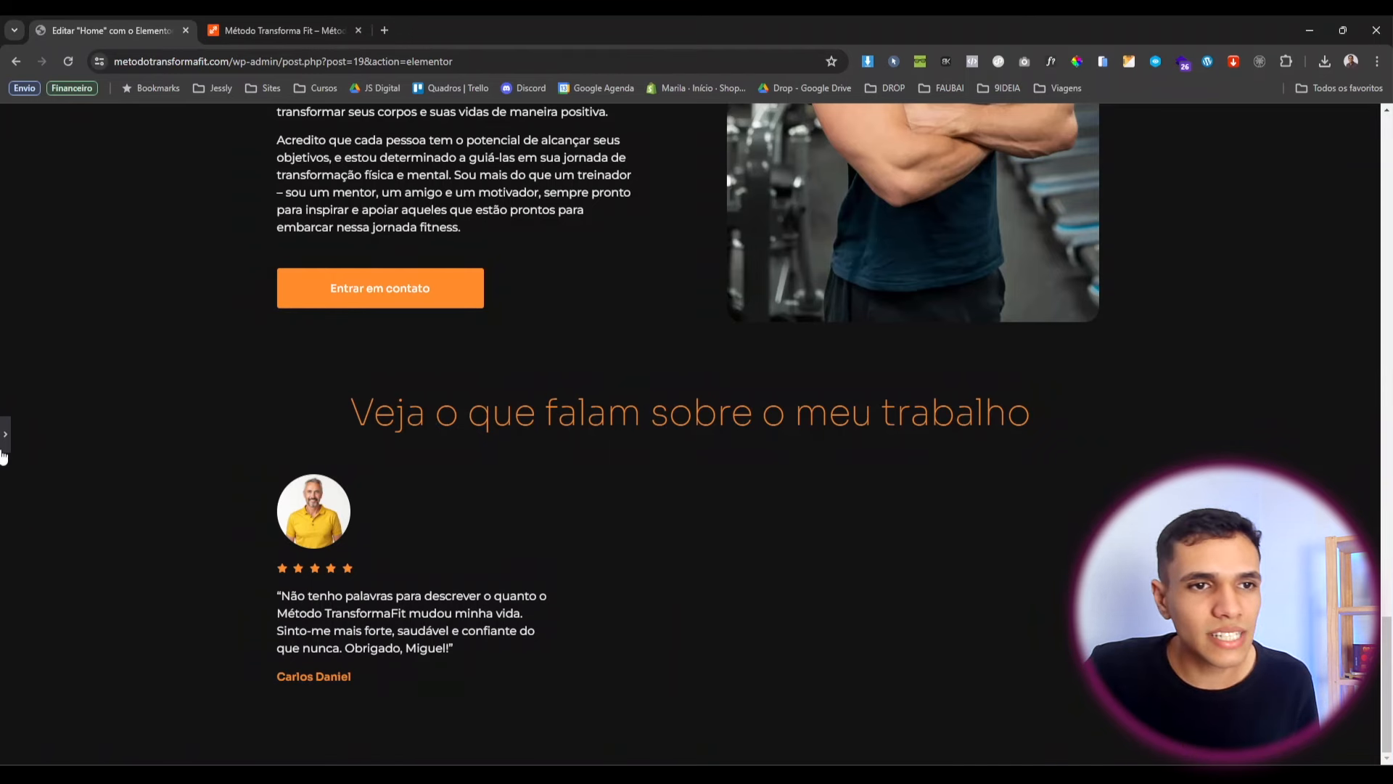
left_click(4, 455)
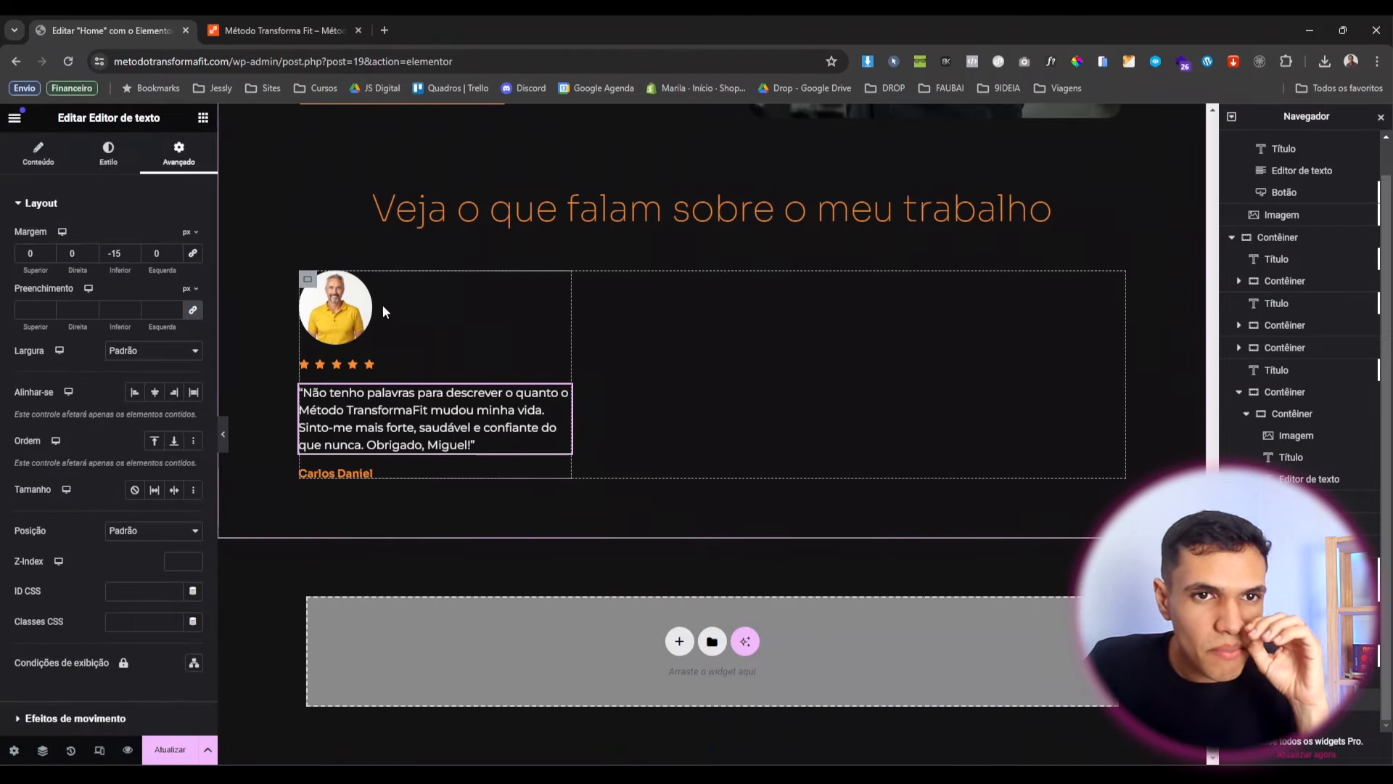
Narrow the avatar photo's custom width to 25%.
left_click(367, 299)
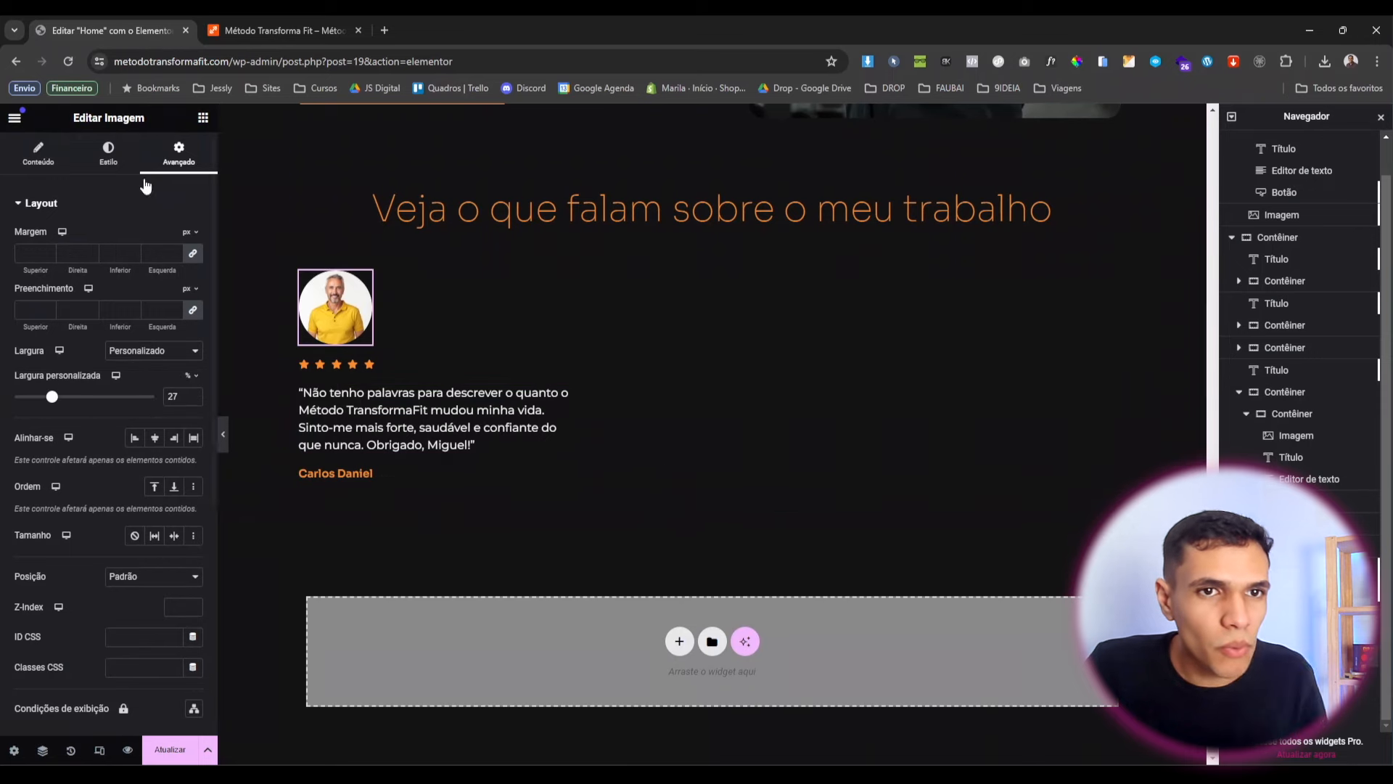
left_click(193, 400)
left_click(193, 400)
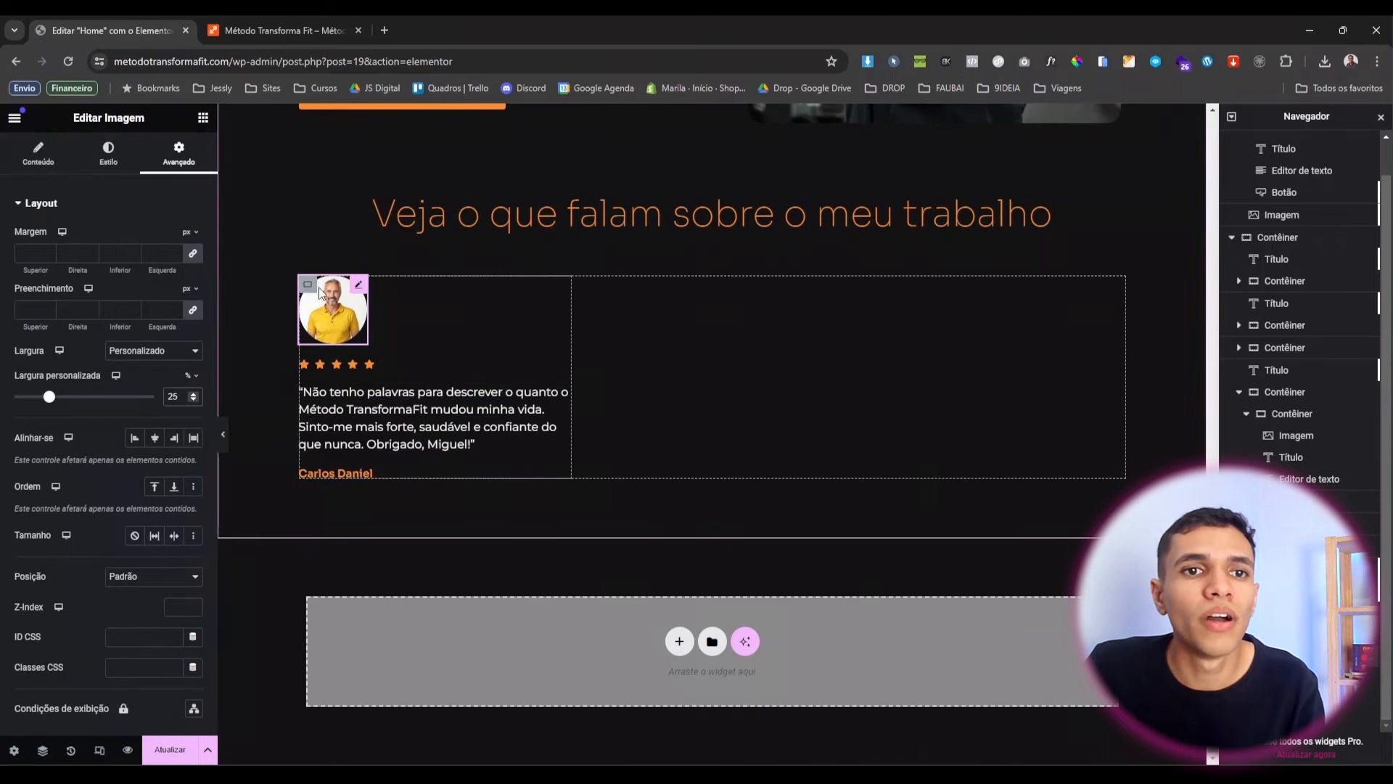
right_click(307, 286)
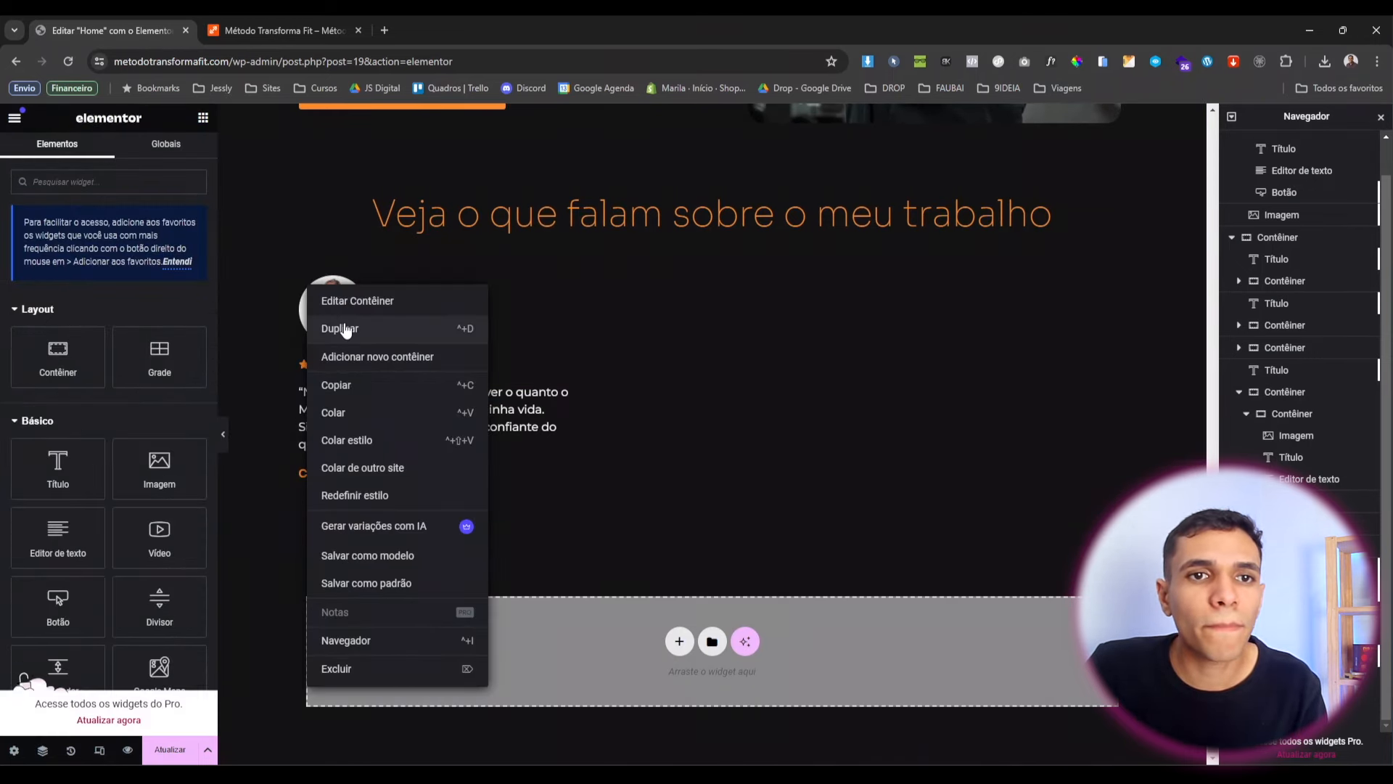
Duplicate the testimonial card twice to make three cards.
left_click(345, 329)
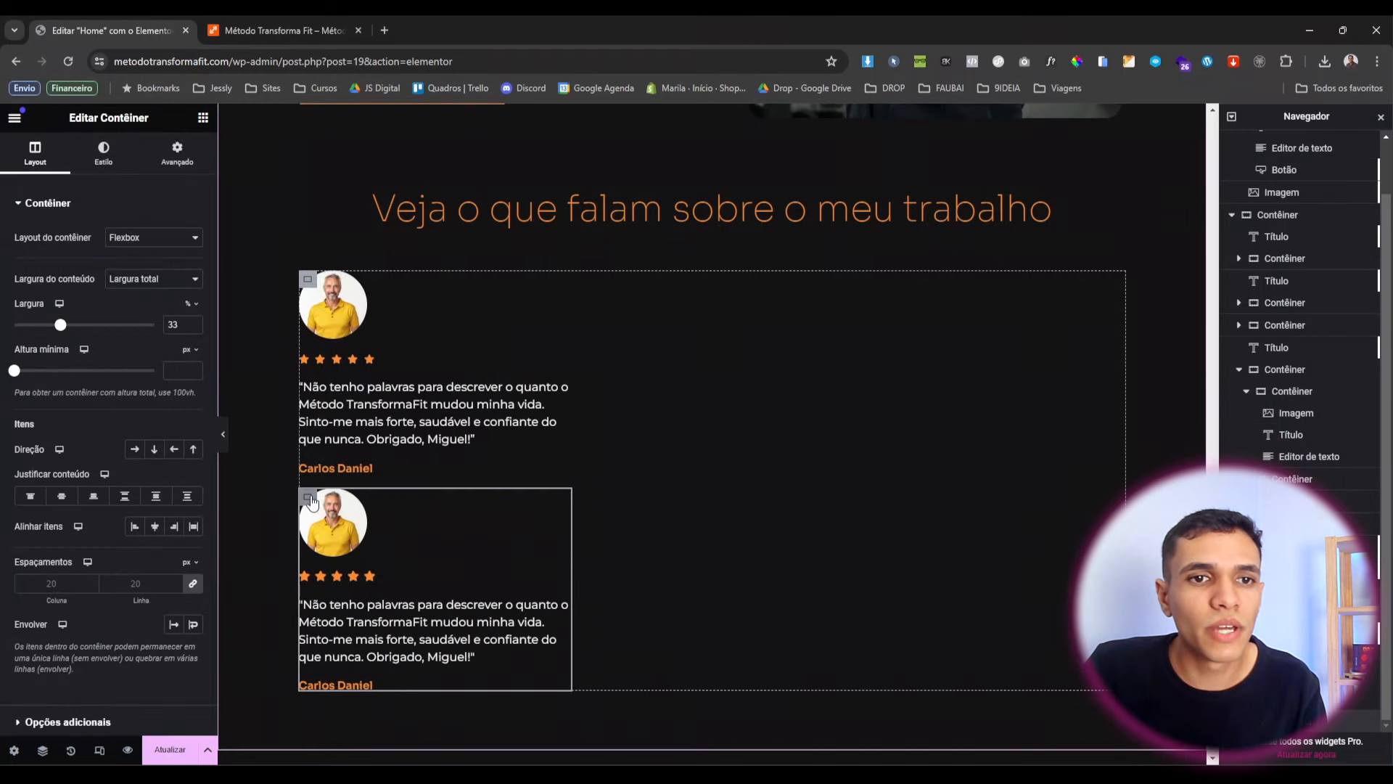
right_click(309, 499)
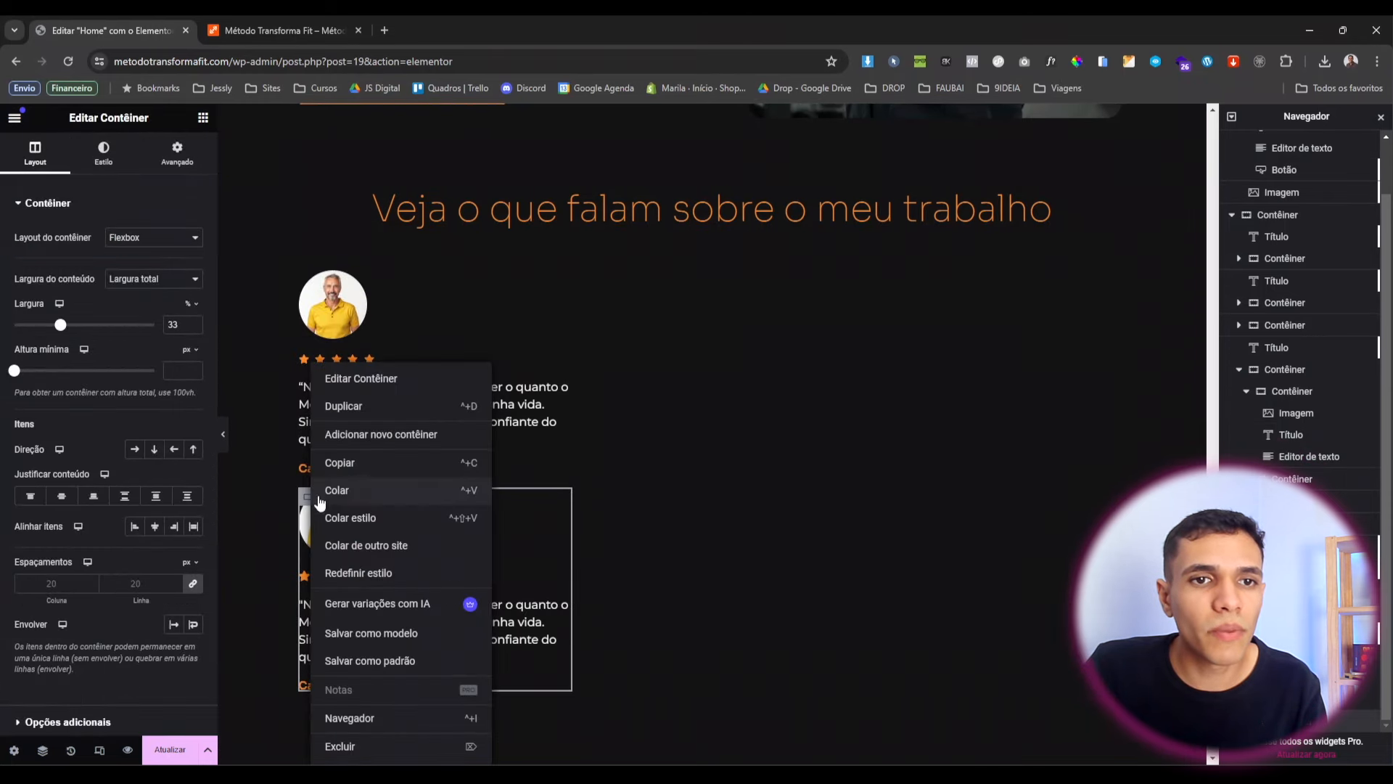
left_click(347, 408)
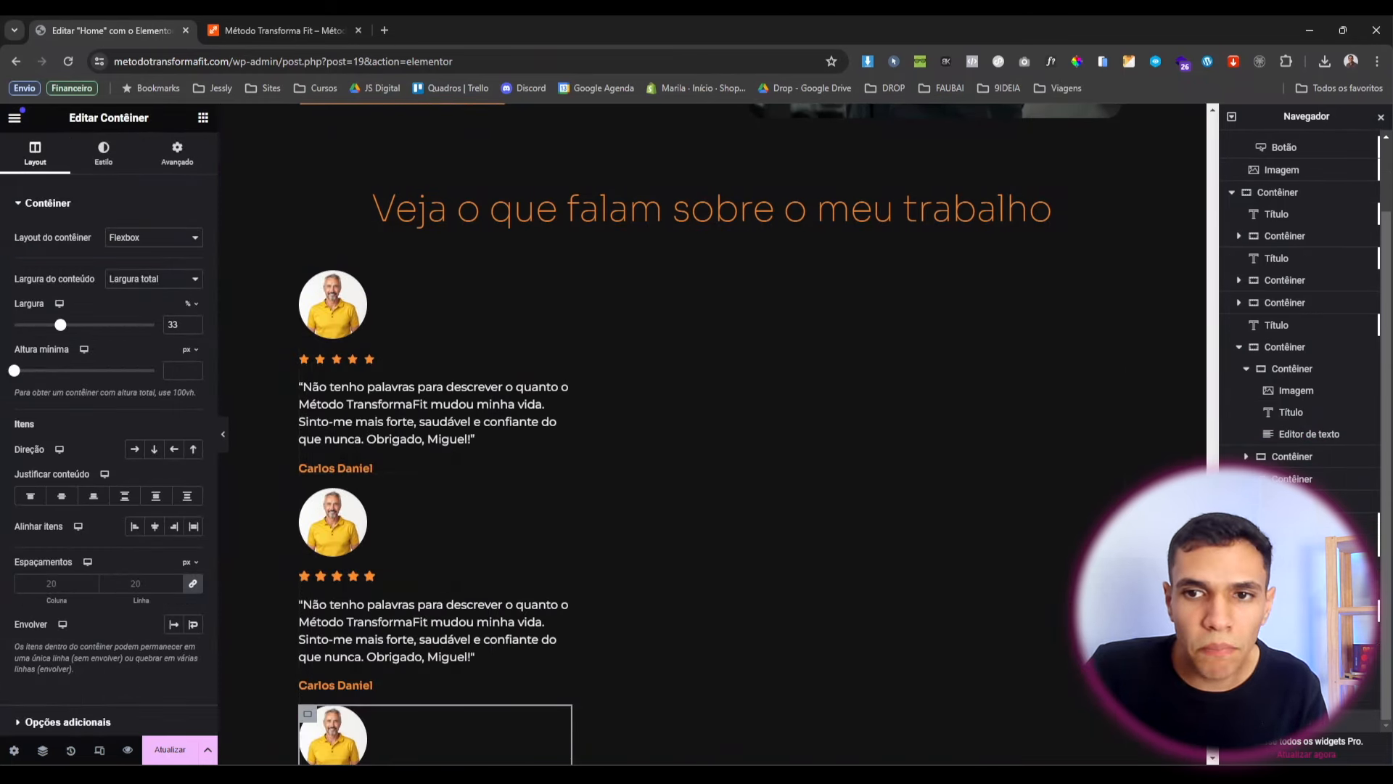
Set the parent container to a row with space-between justification and 50 px gaps.
left_click(1292, 638)
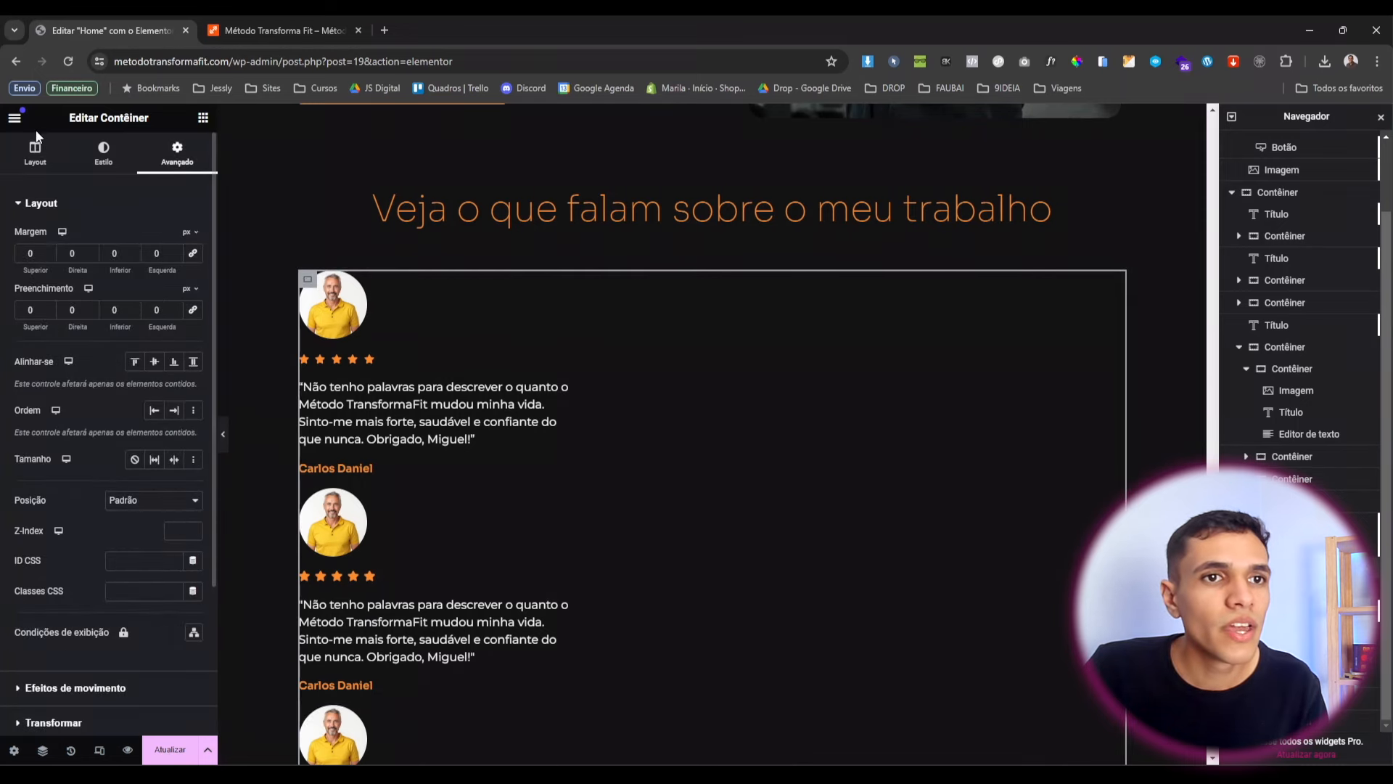
left_click(34, 151)
left_click(133, 450)
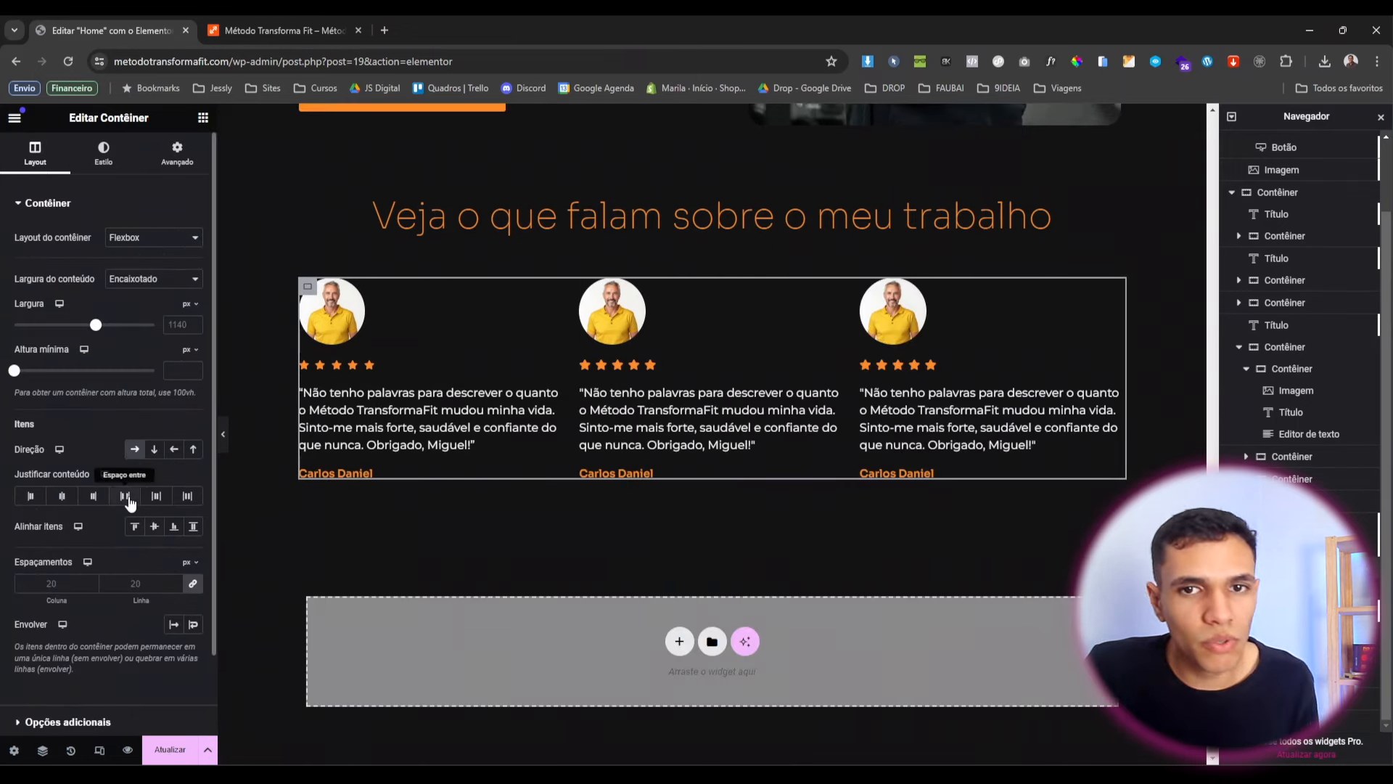
left_click(129, 500)
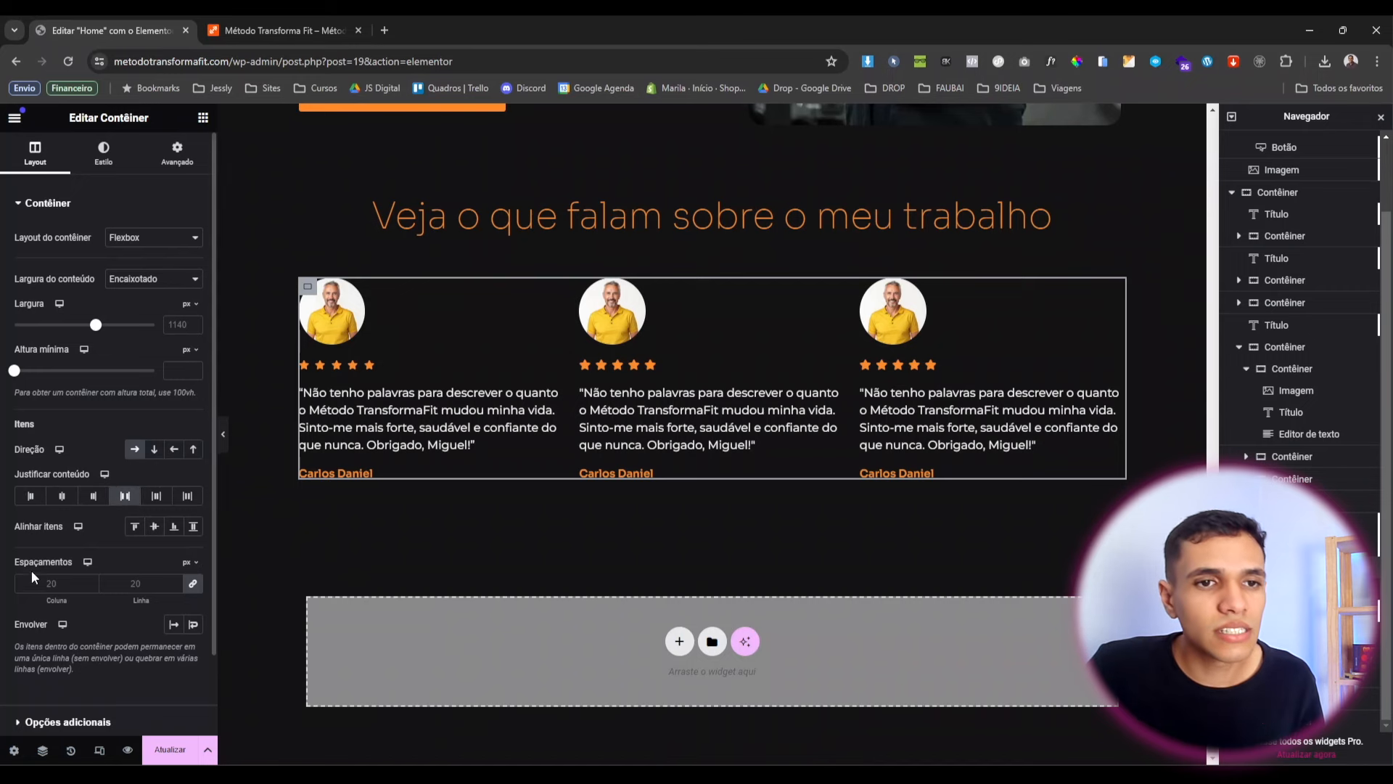
type("50")
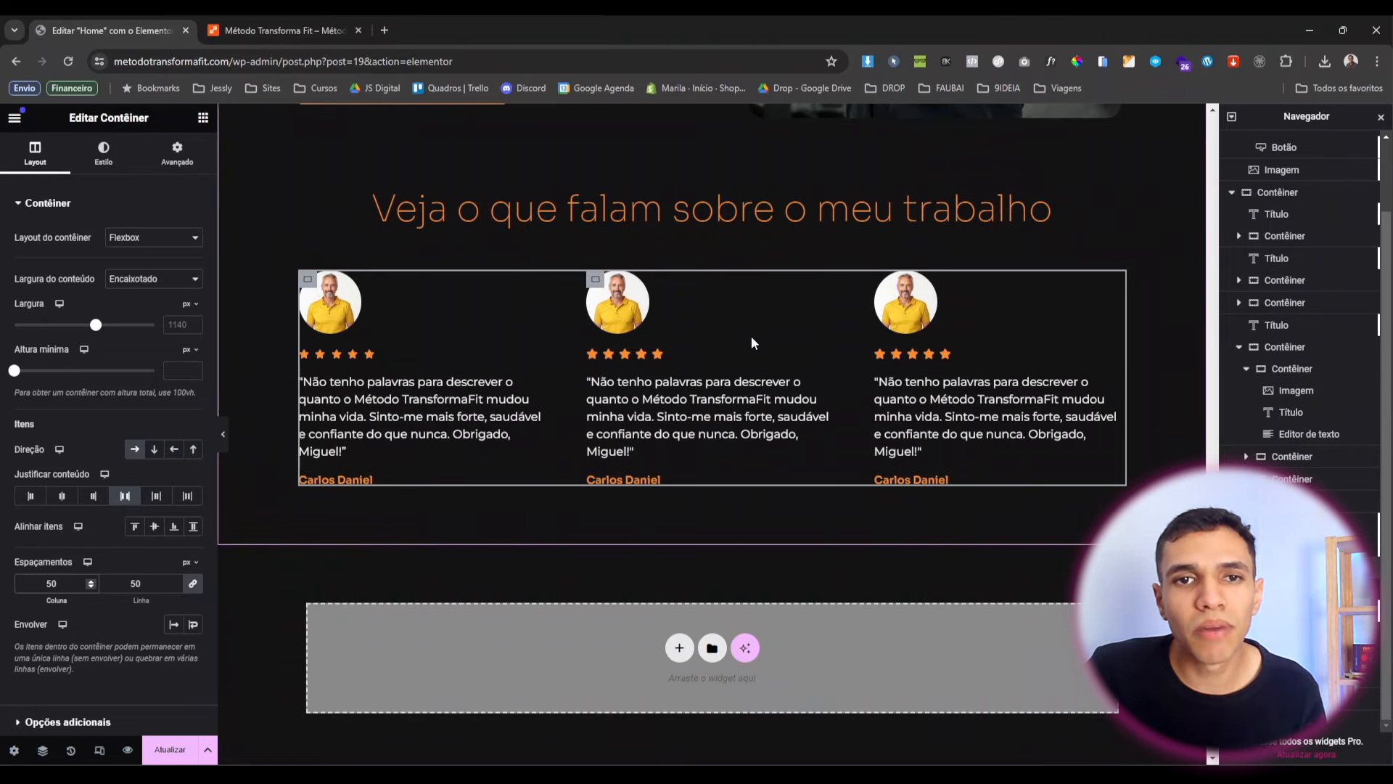
left_click(611, 290)
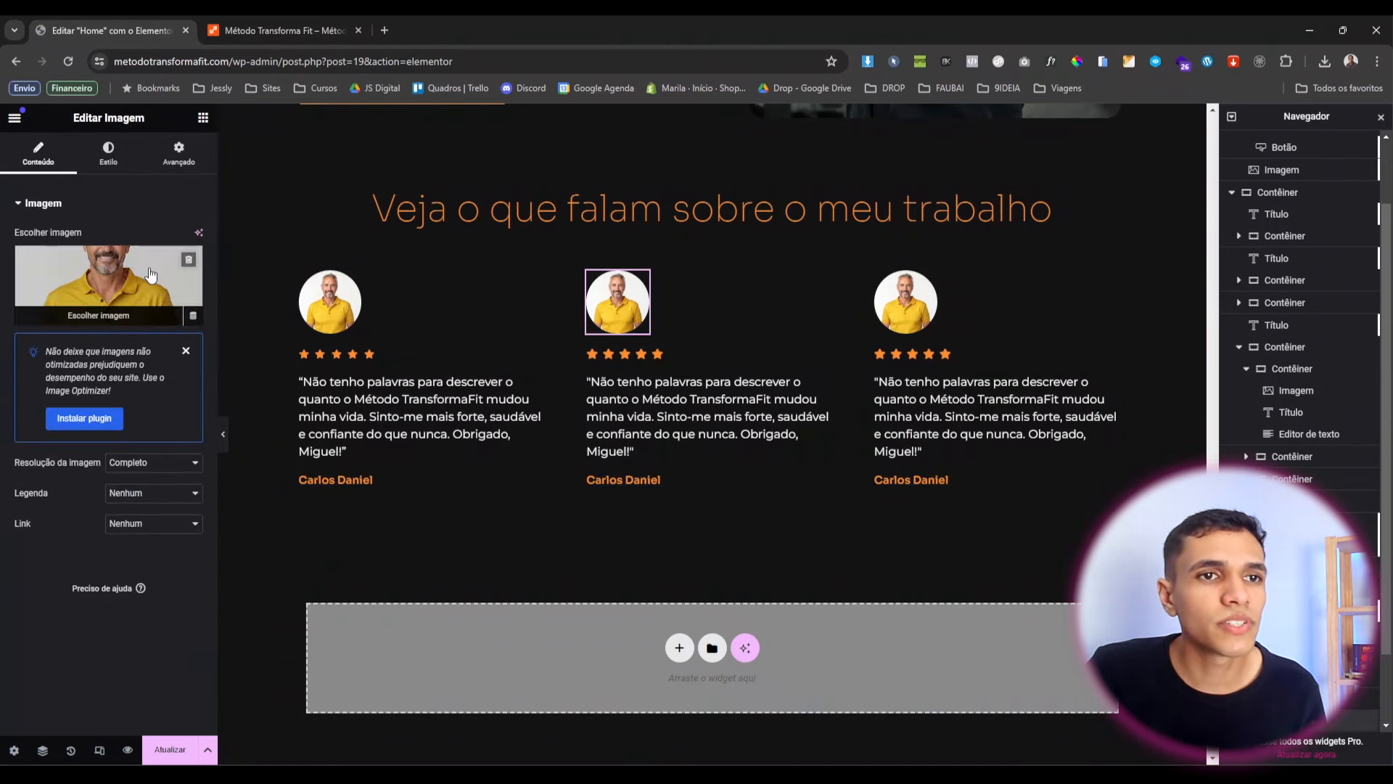
Swap the second card's photo for the woman's portrait and the third's for another man's.
left_click(150, 274)
left_click(512, 448)
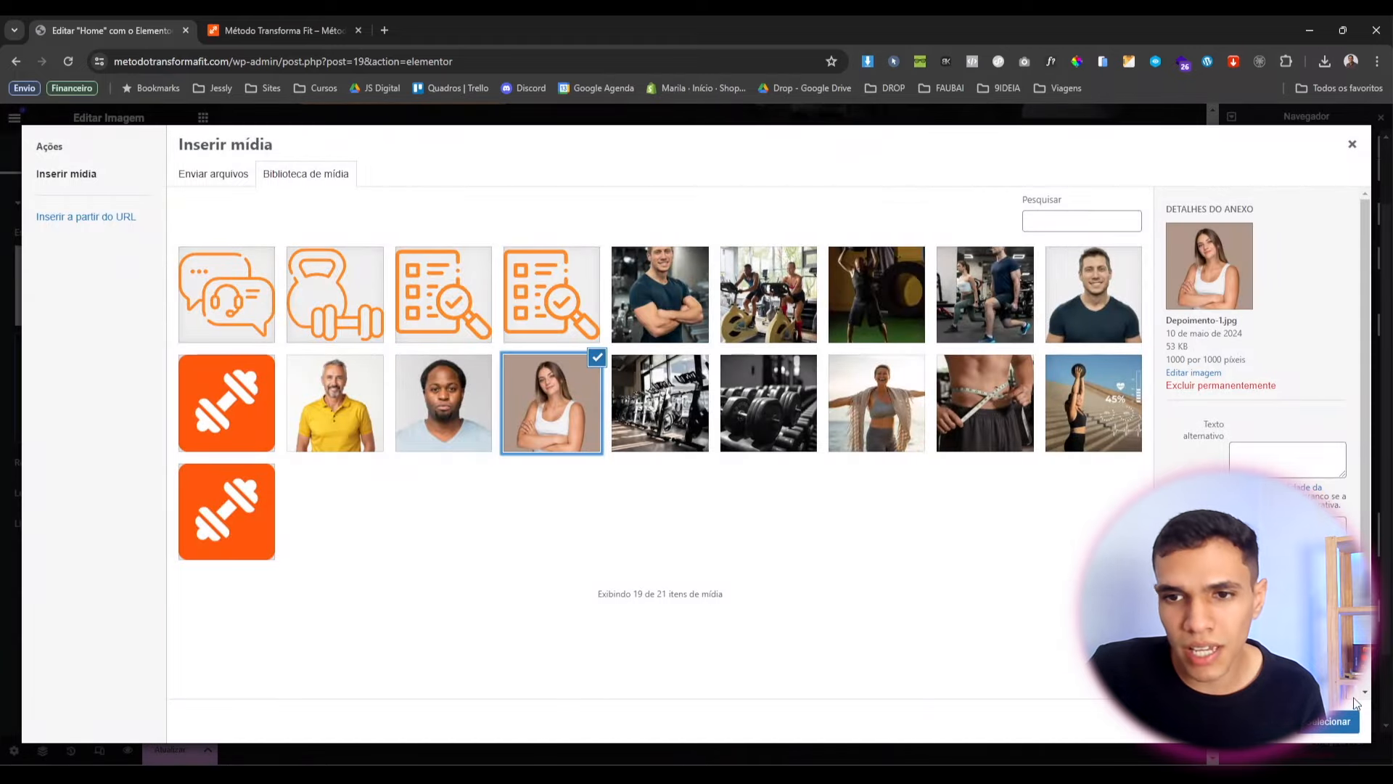
left_click(1350, 720)
left_click(906, 301)
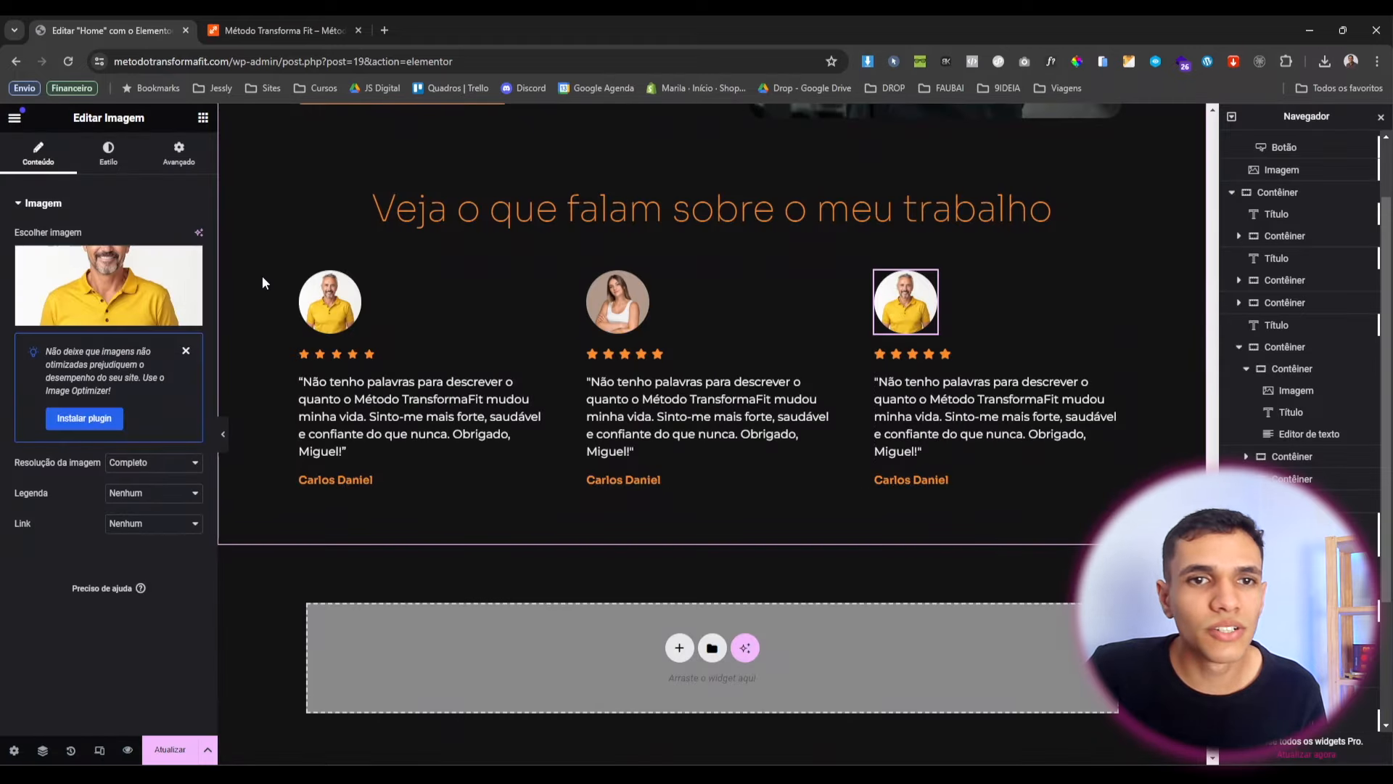
left_click(111, 273)
left_click(468, 419)
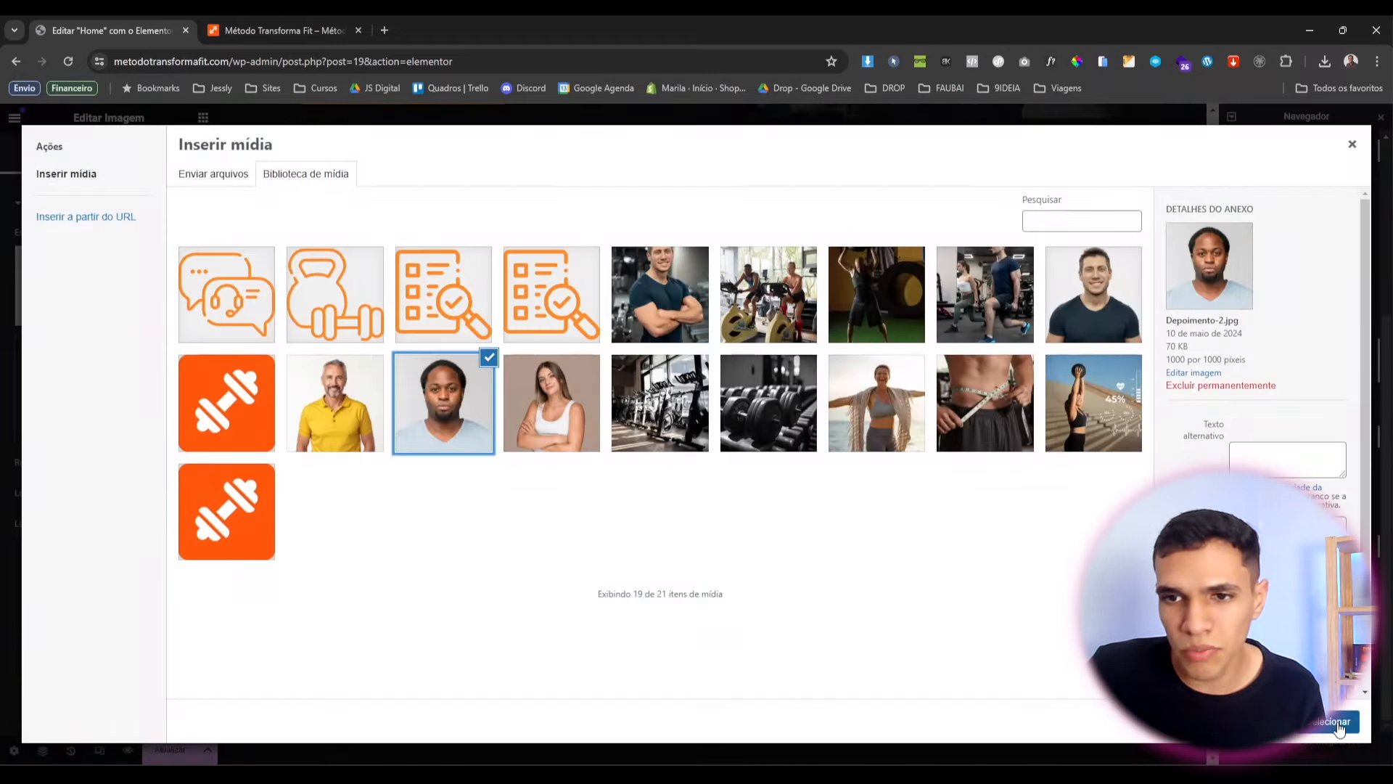
left_click(1339, 722)
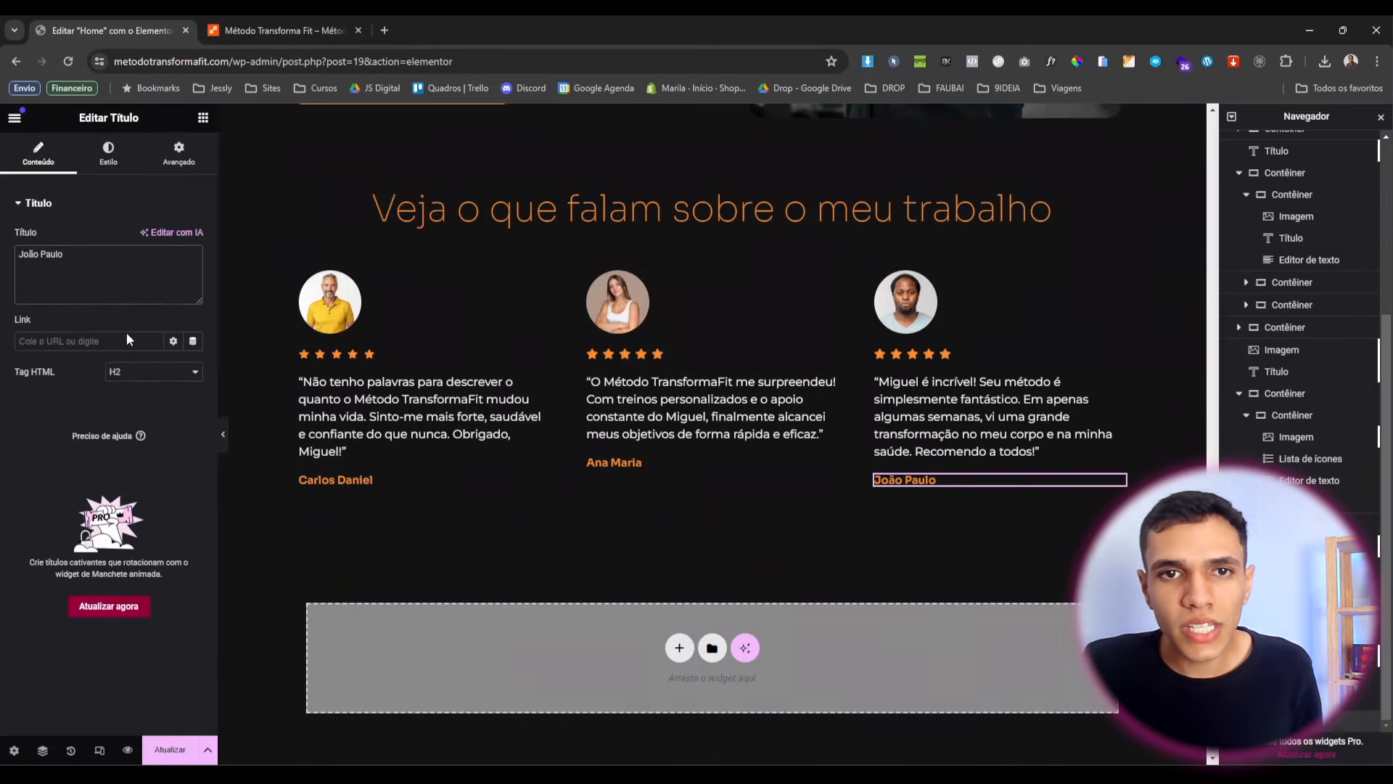
scroll(760, 373, "up", 2)
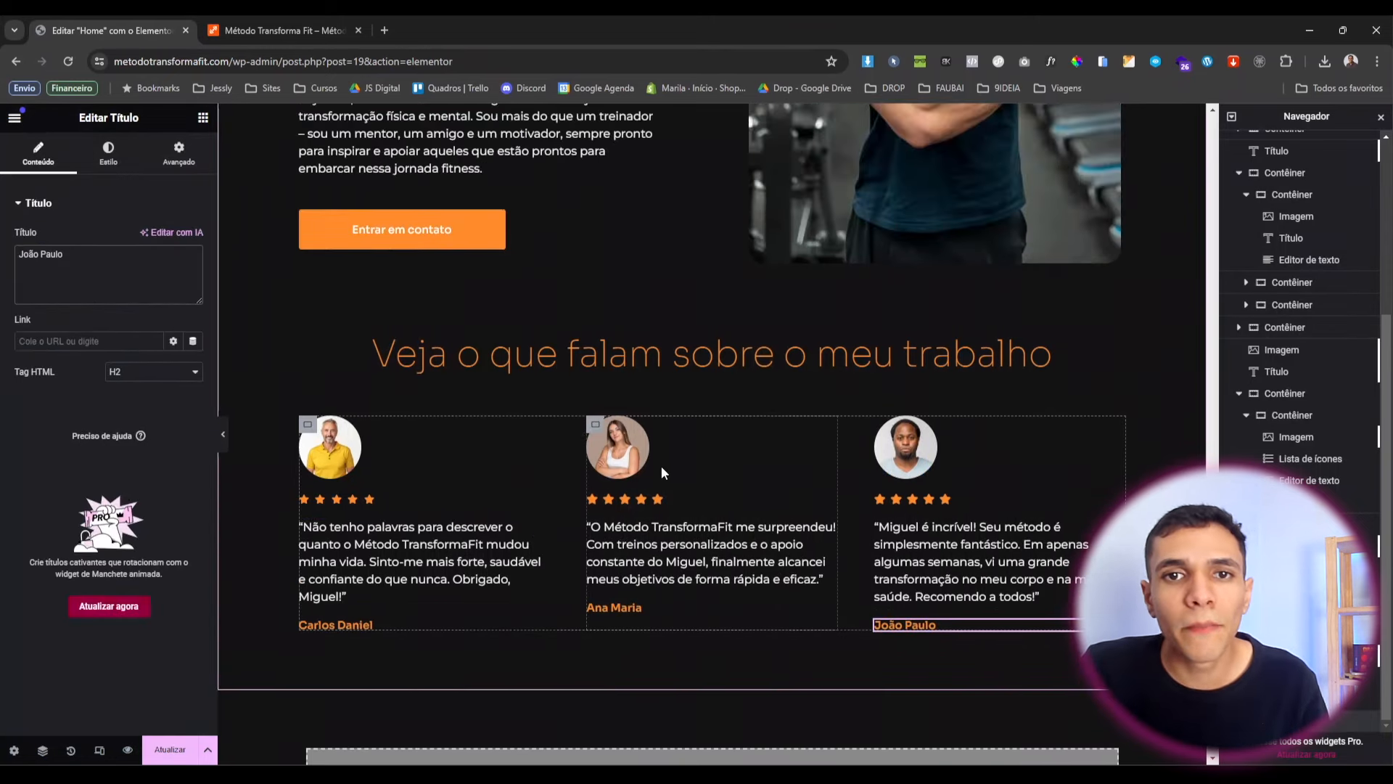
scroll(471, 421, "down", 2)
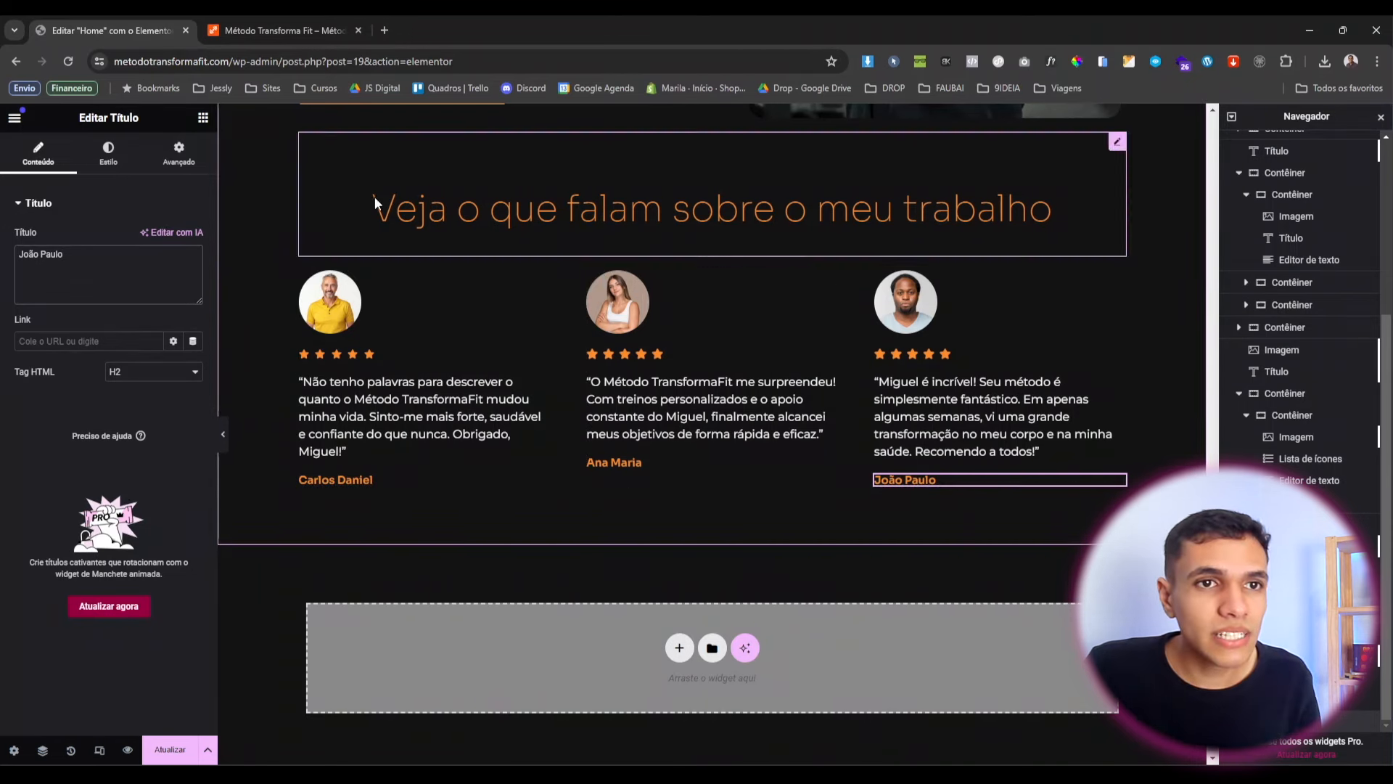
Add a new container below the testimonials and delete the misplaced empty one.
left_click(203, 124)
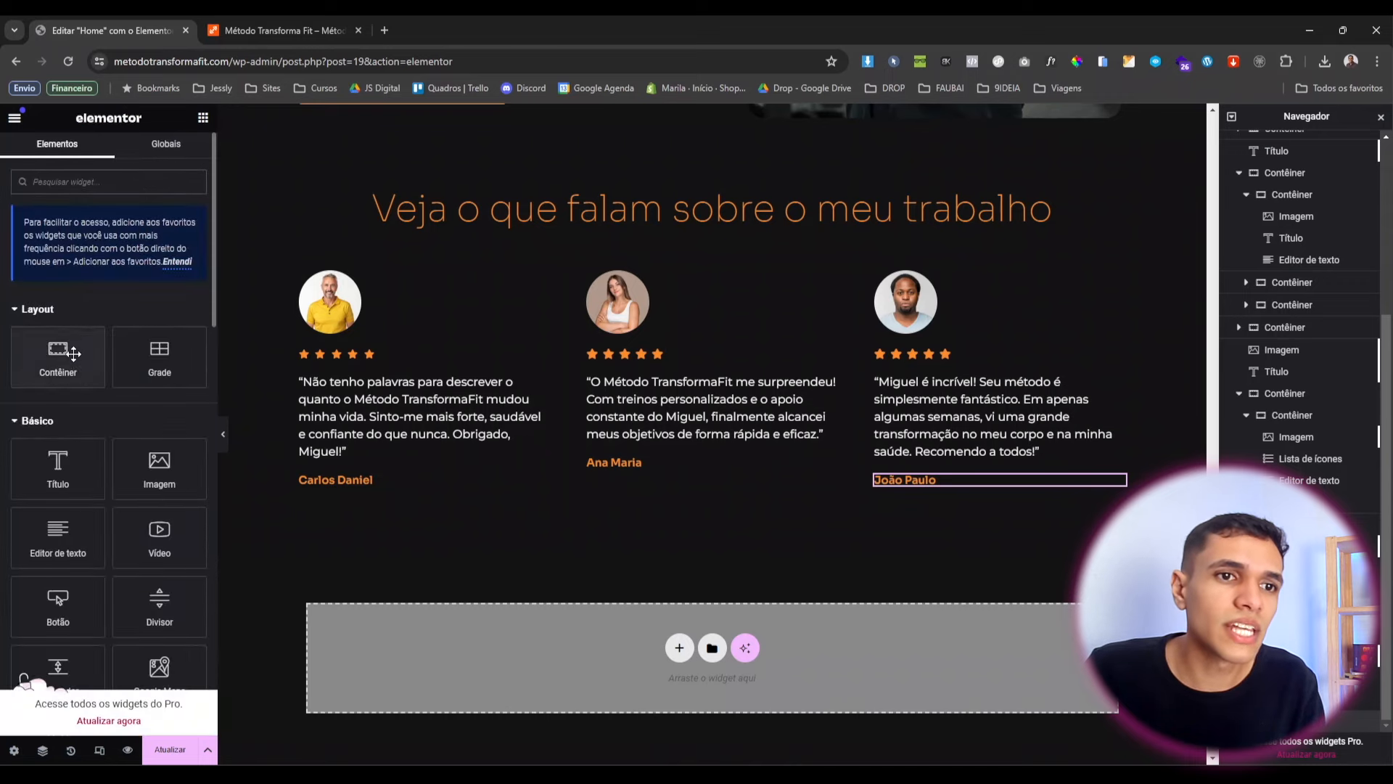
left_click_drag(58, 355, 354, 483)
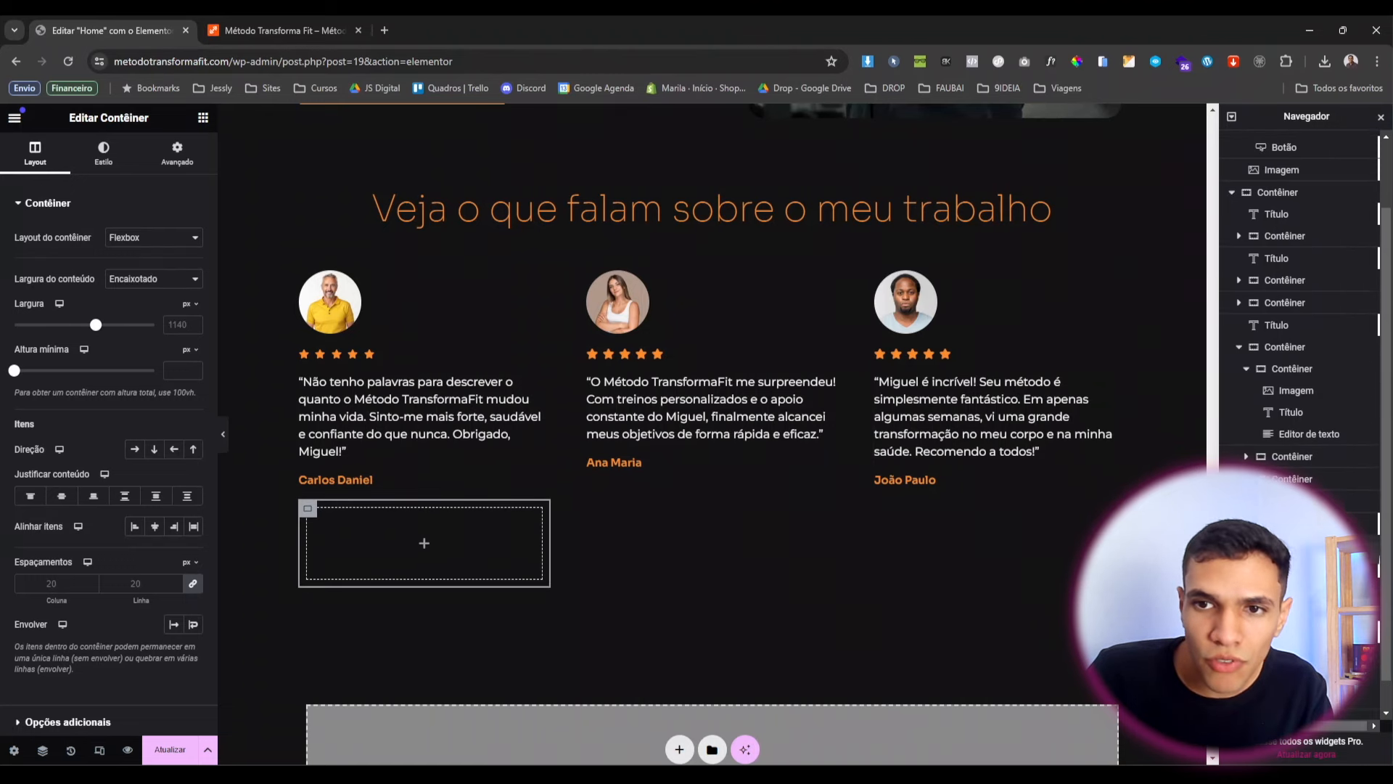
key("Delete")
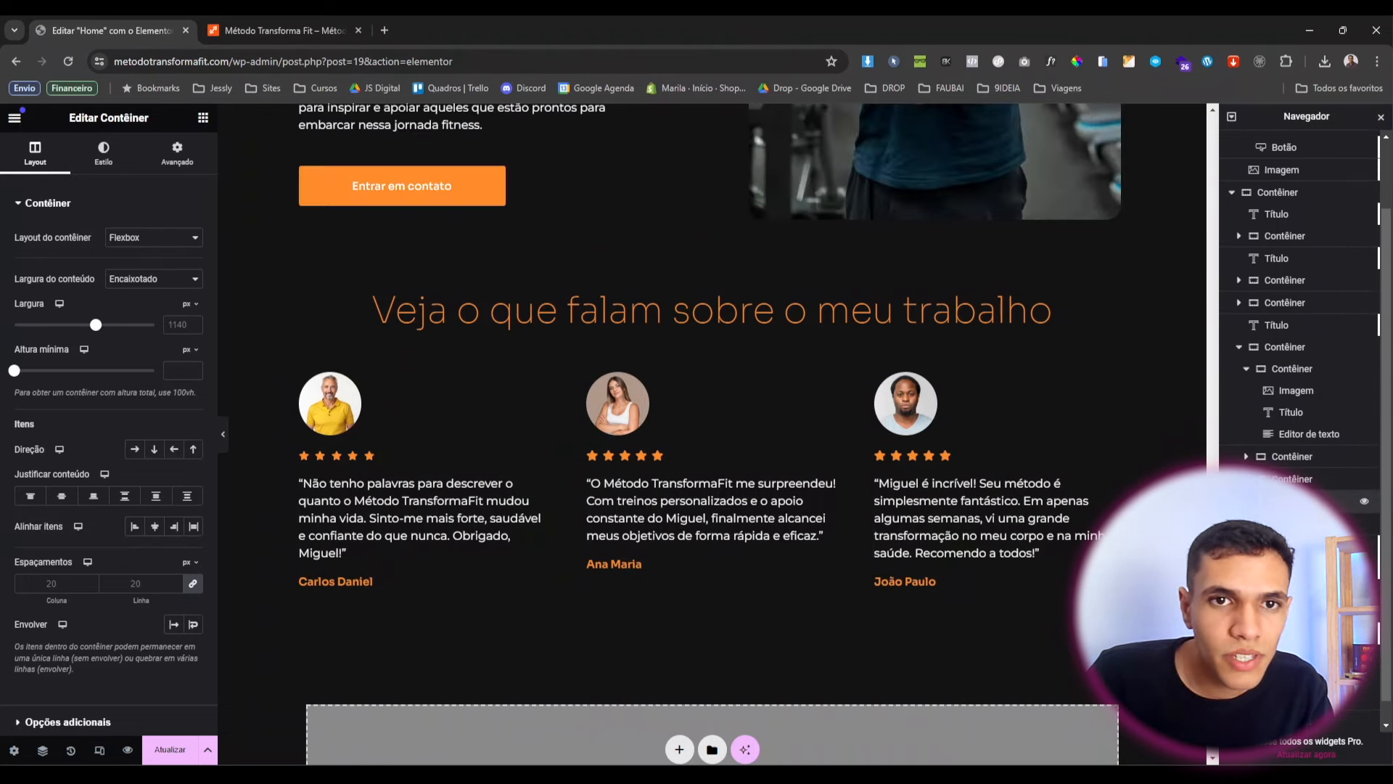
scroll(765, 389, "up", 12)
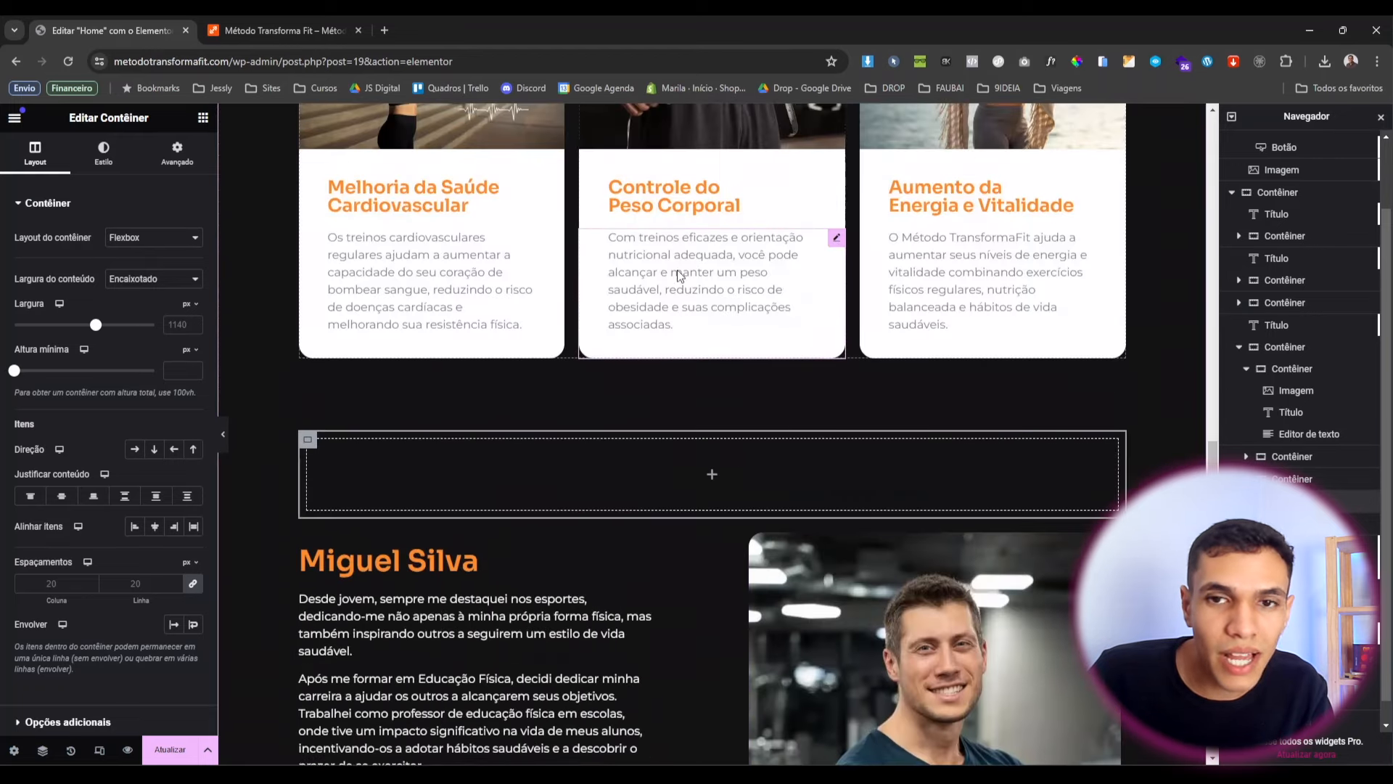
scroll(680, 275, "down", 1)
left_click(1232, 611)
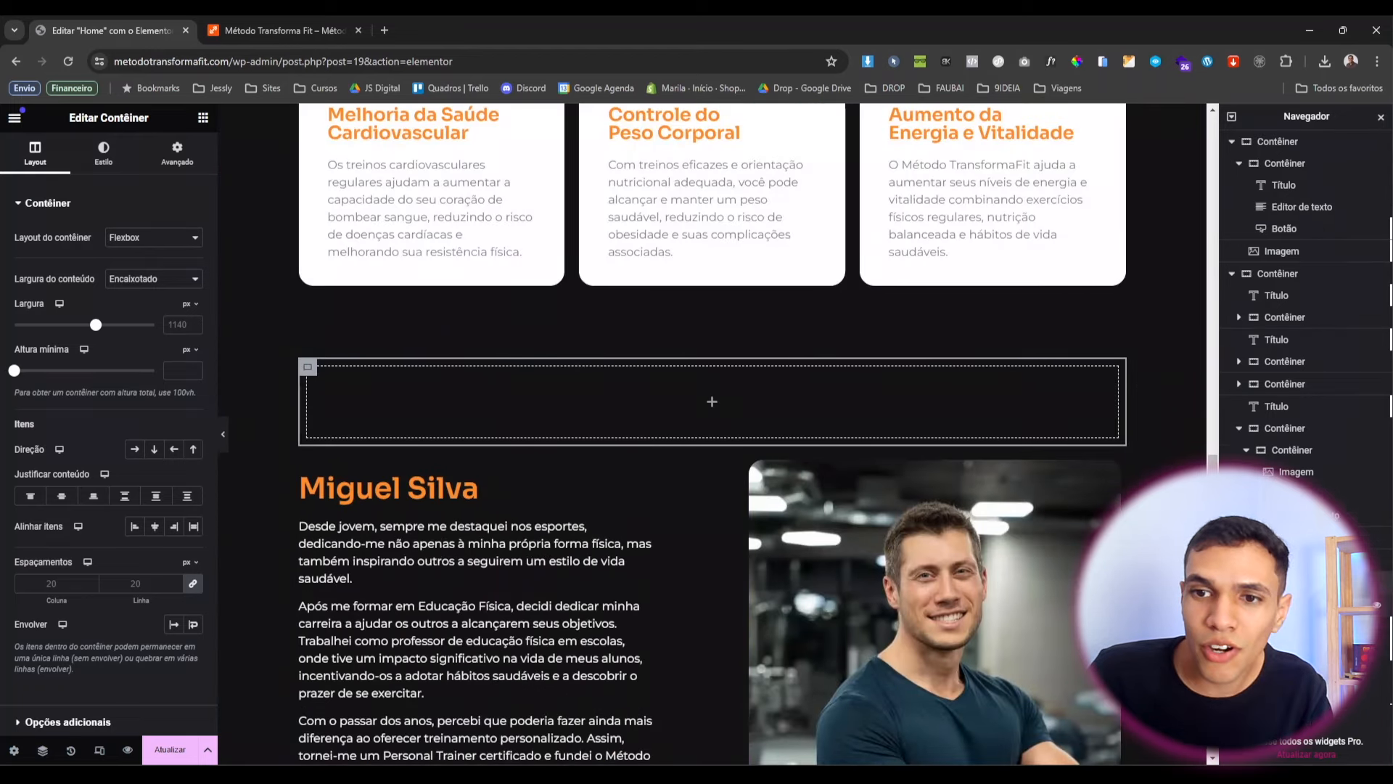
left_click_drag(1284, 582, 1288, 646)
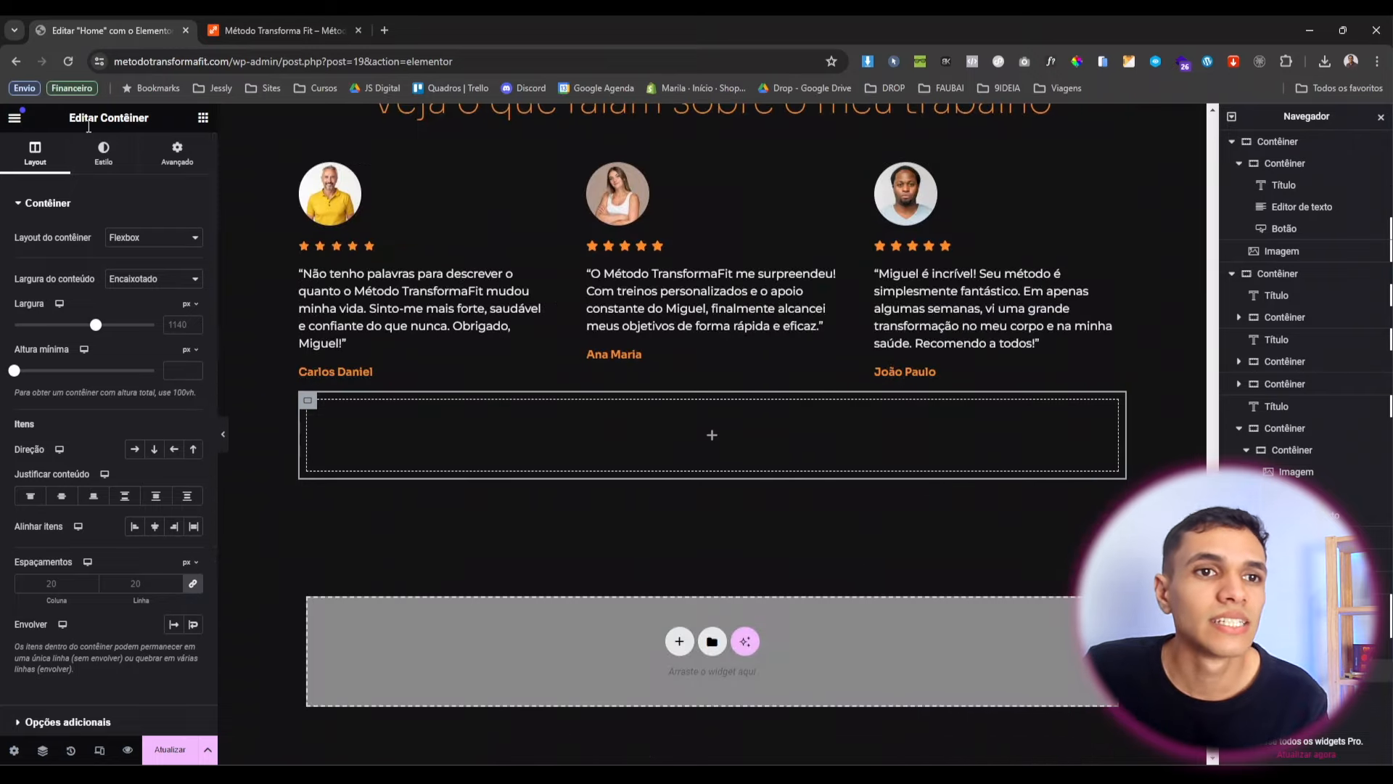
Unlink the new container's margin and set its top margin to 80.
left_click(177, 153)
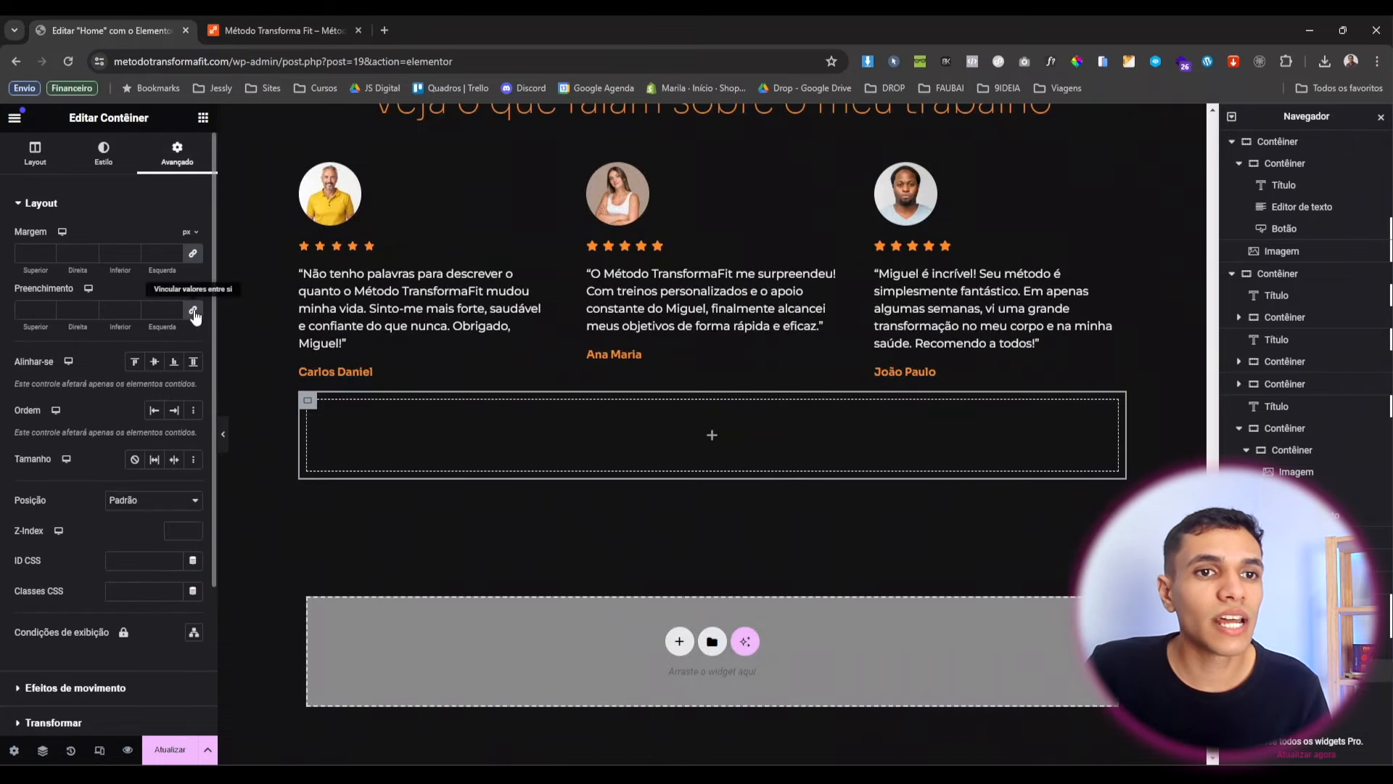
left_click(191, 257)
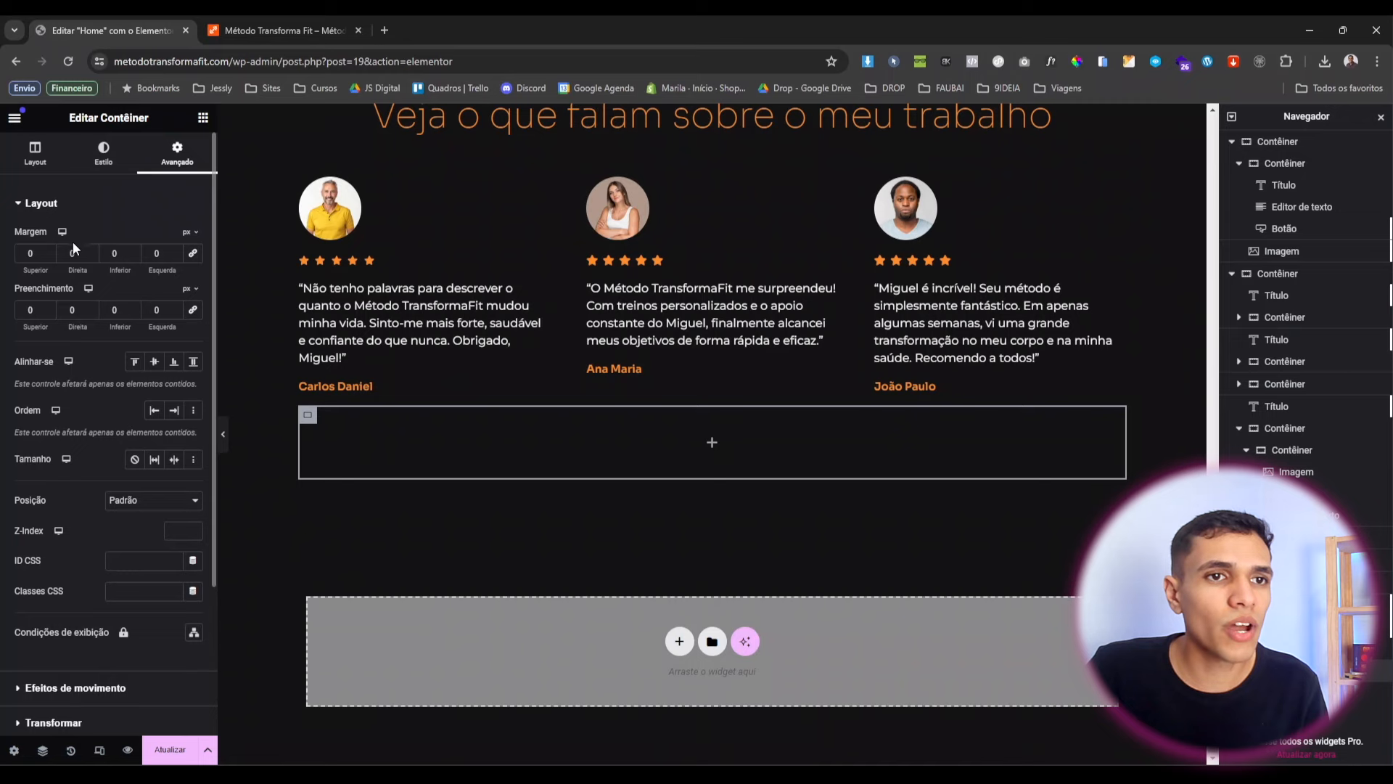
type("80")
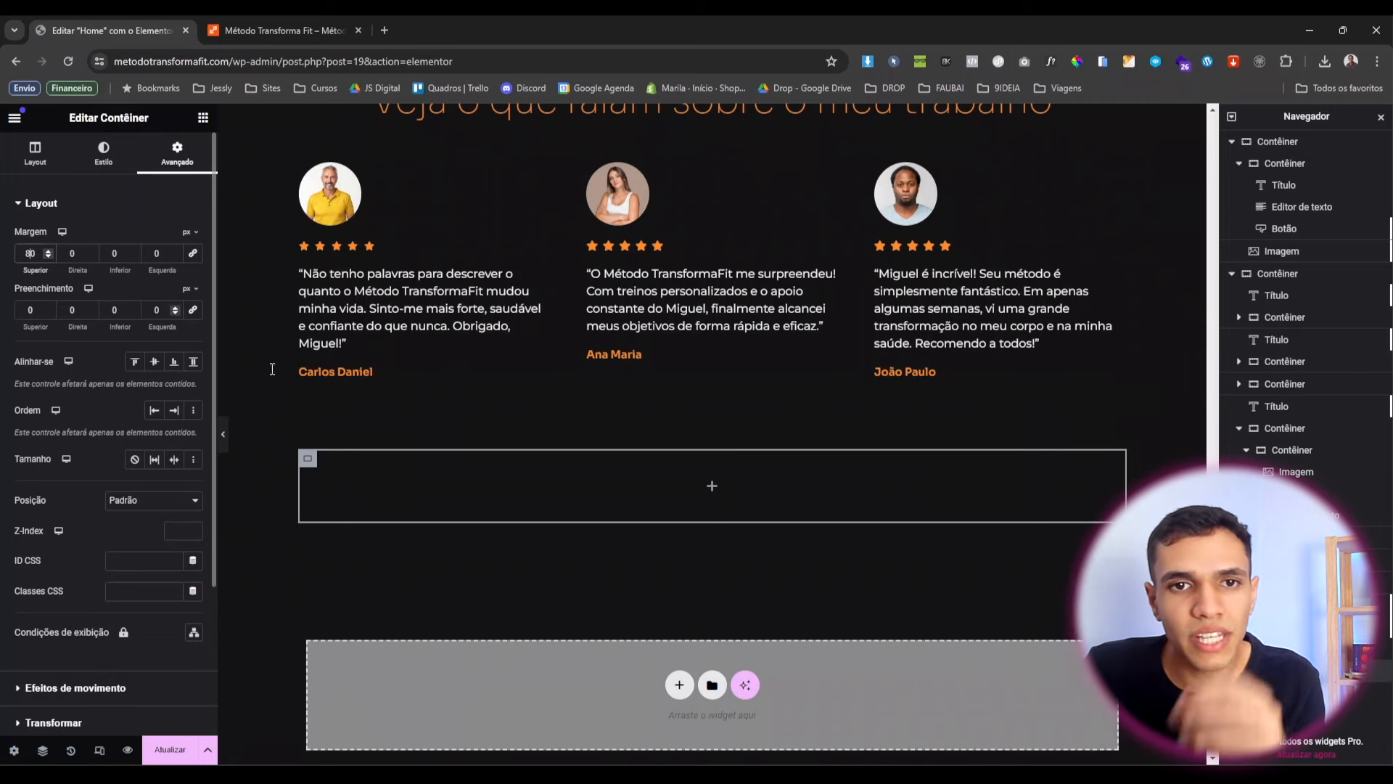
scroll(562, 367, "up", 3)
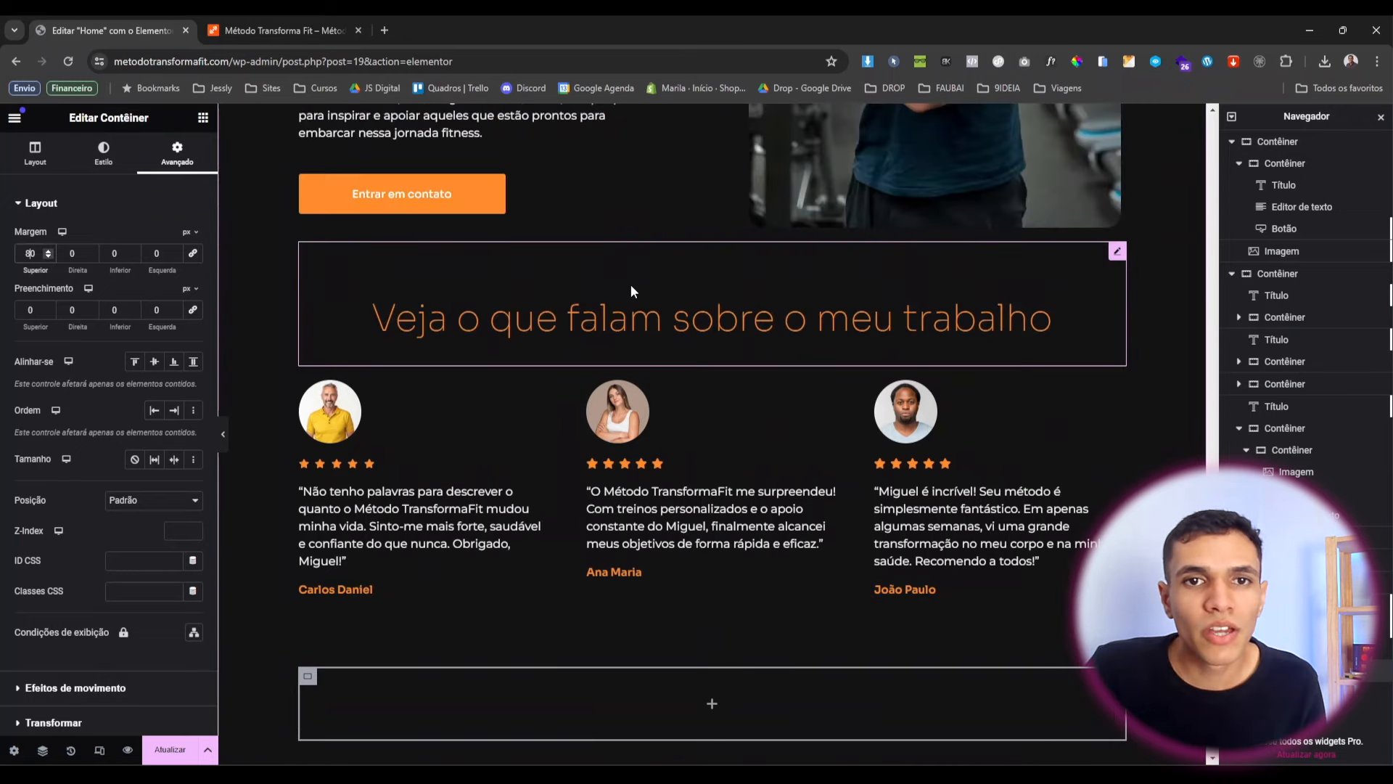
right_click(641, 290)
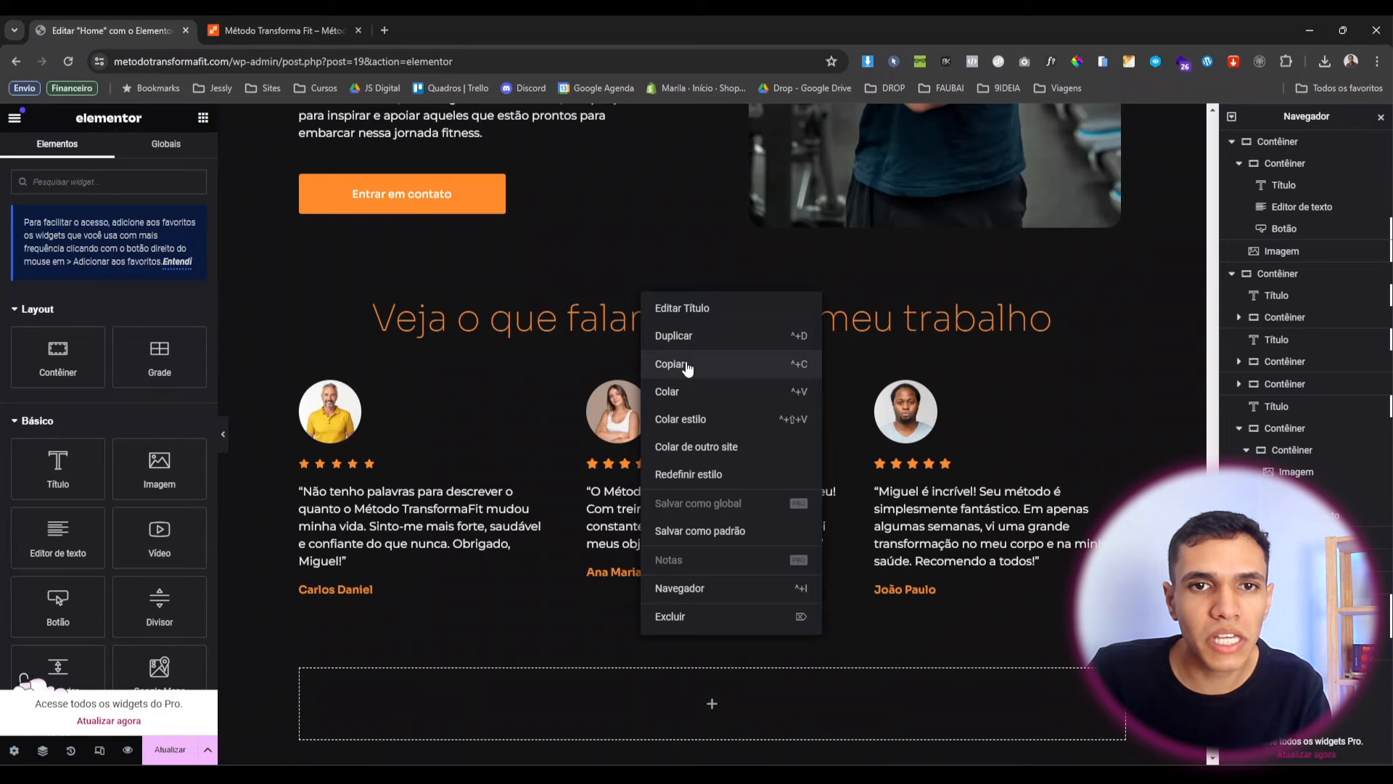
Copy the testimonials heading into the empty container and set its top margin to 0.
left_click(664, 363)
scroll(690, 410, "down", 2)
scroll(690, 410, "down", 2)
right_click(671, 464)
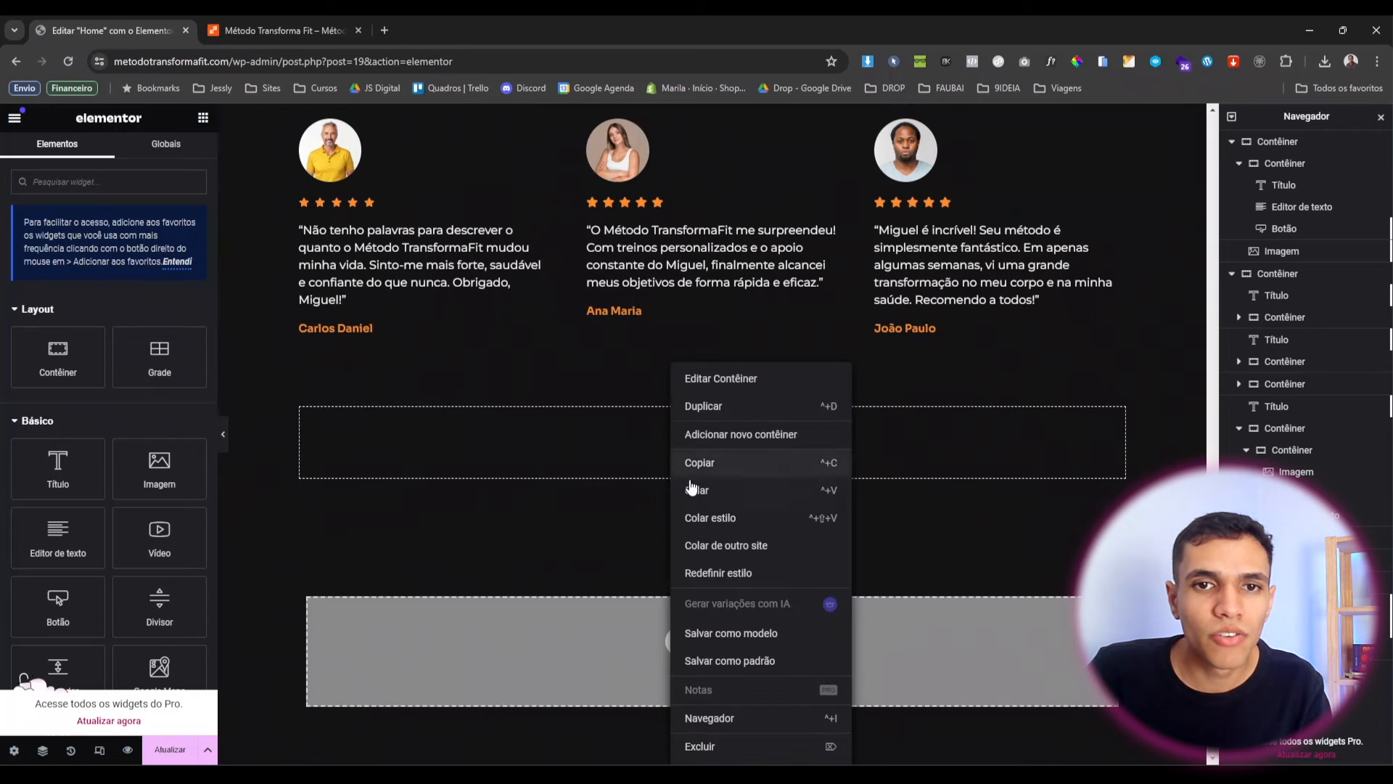
left_click(735, 501)
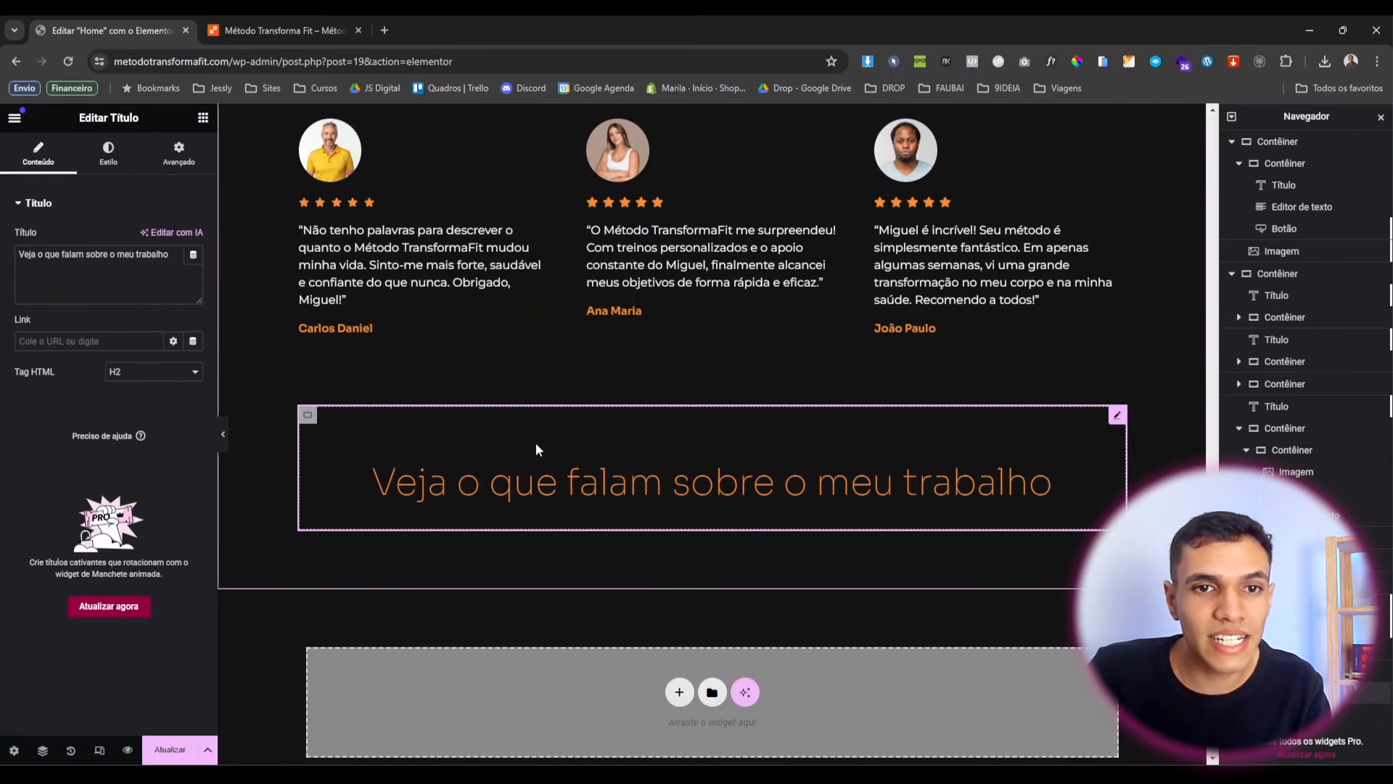
left_click(178, 150)
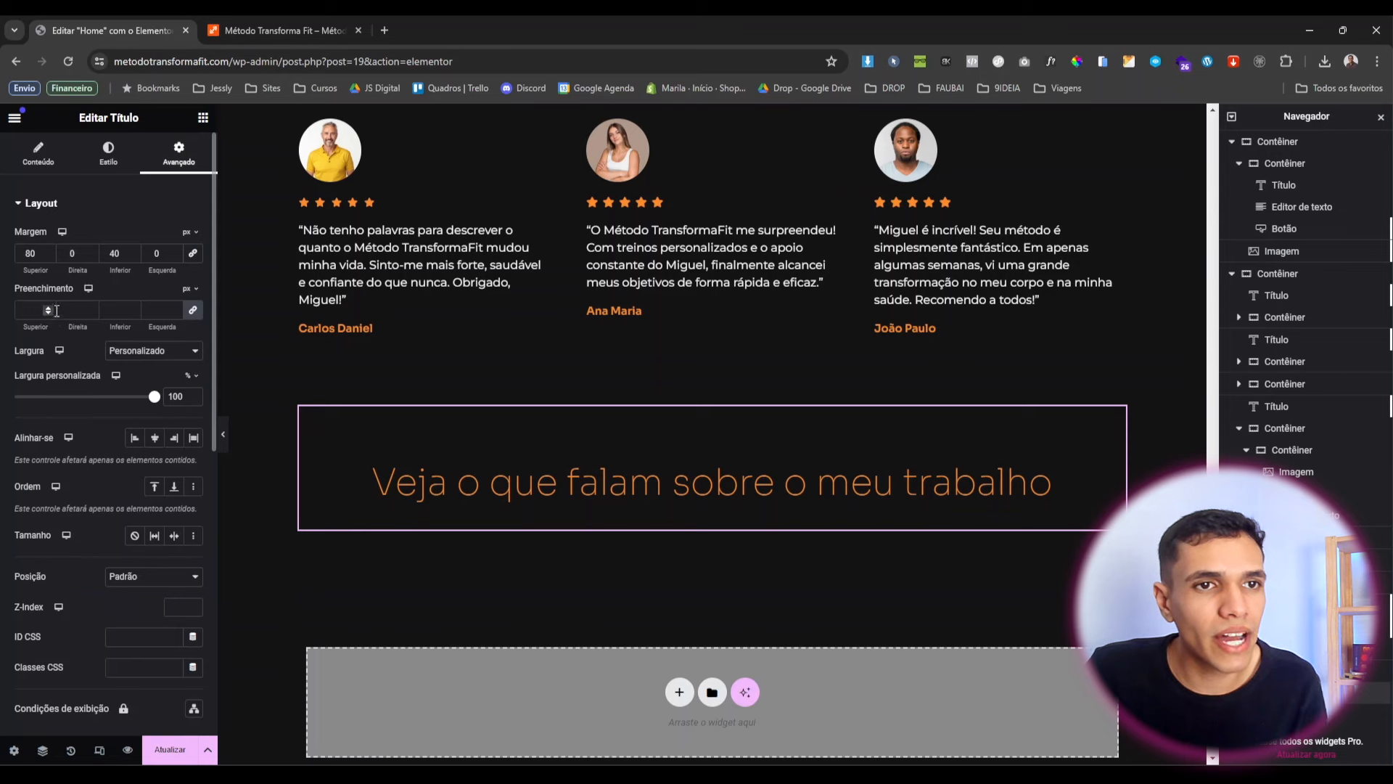
left_click_drag(25, 254, 79, 283)
type("0")
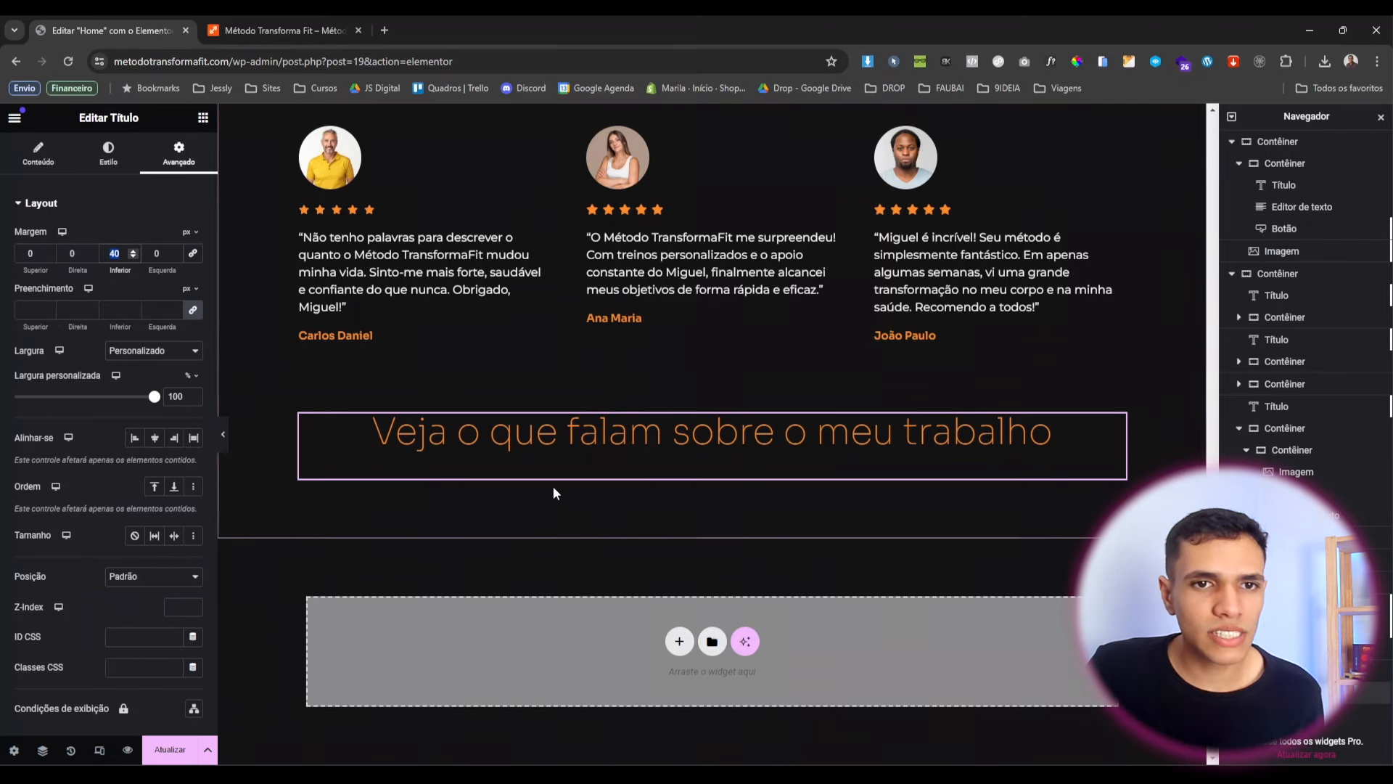
Change the heading to 'Dúvidas frequentes sobre o Método TransformaFIT' with 59% custom width.
left_click(67, 164)
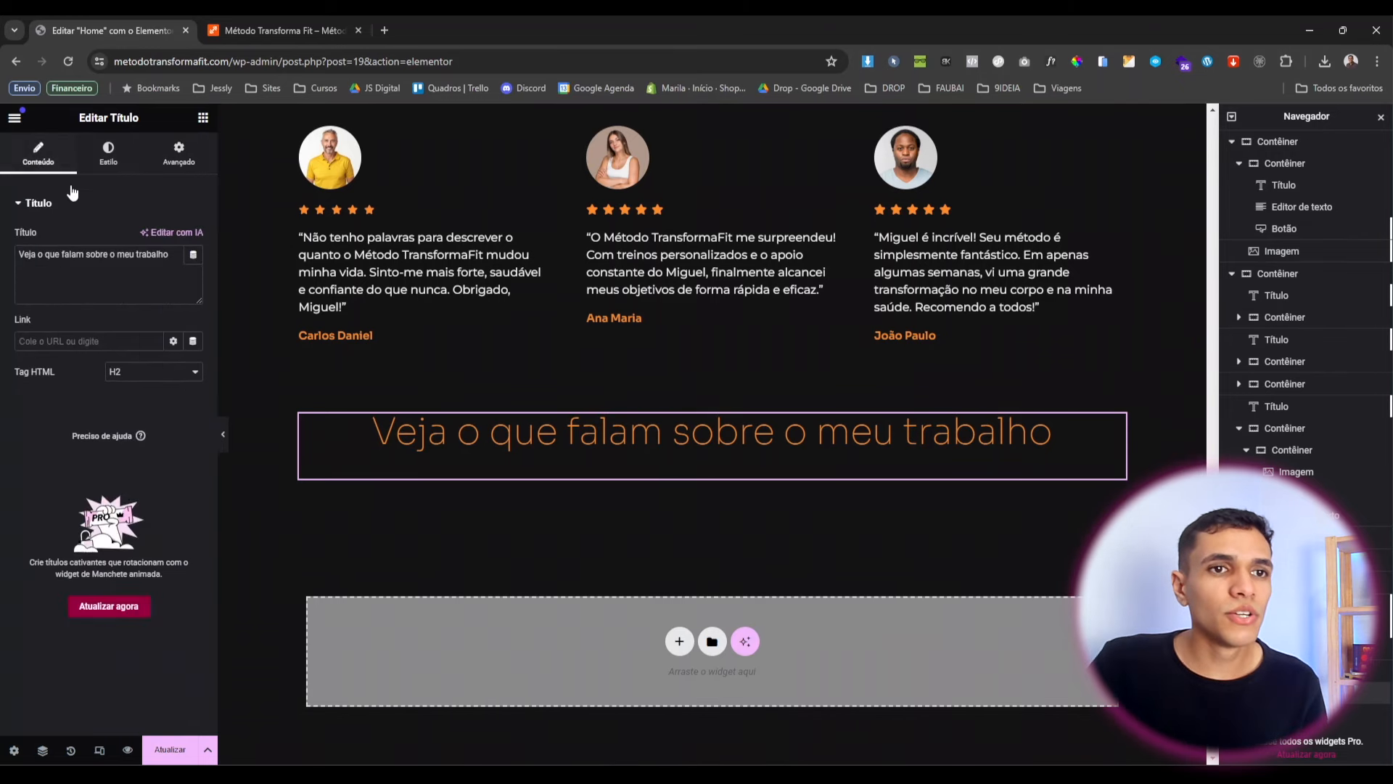
triple_click(101, 261)
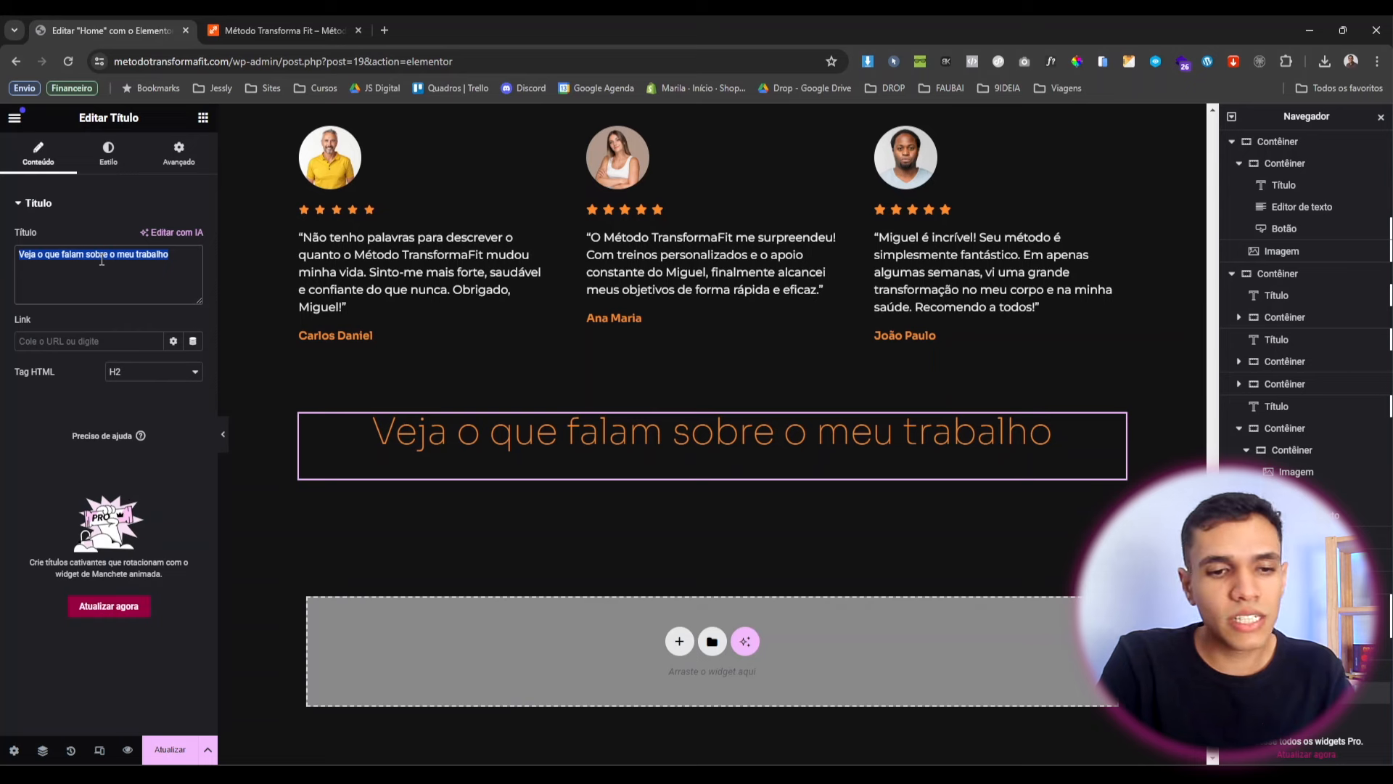
type("Dúvidas")
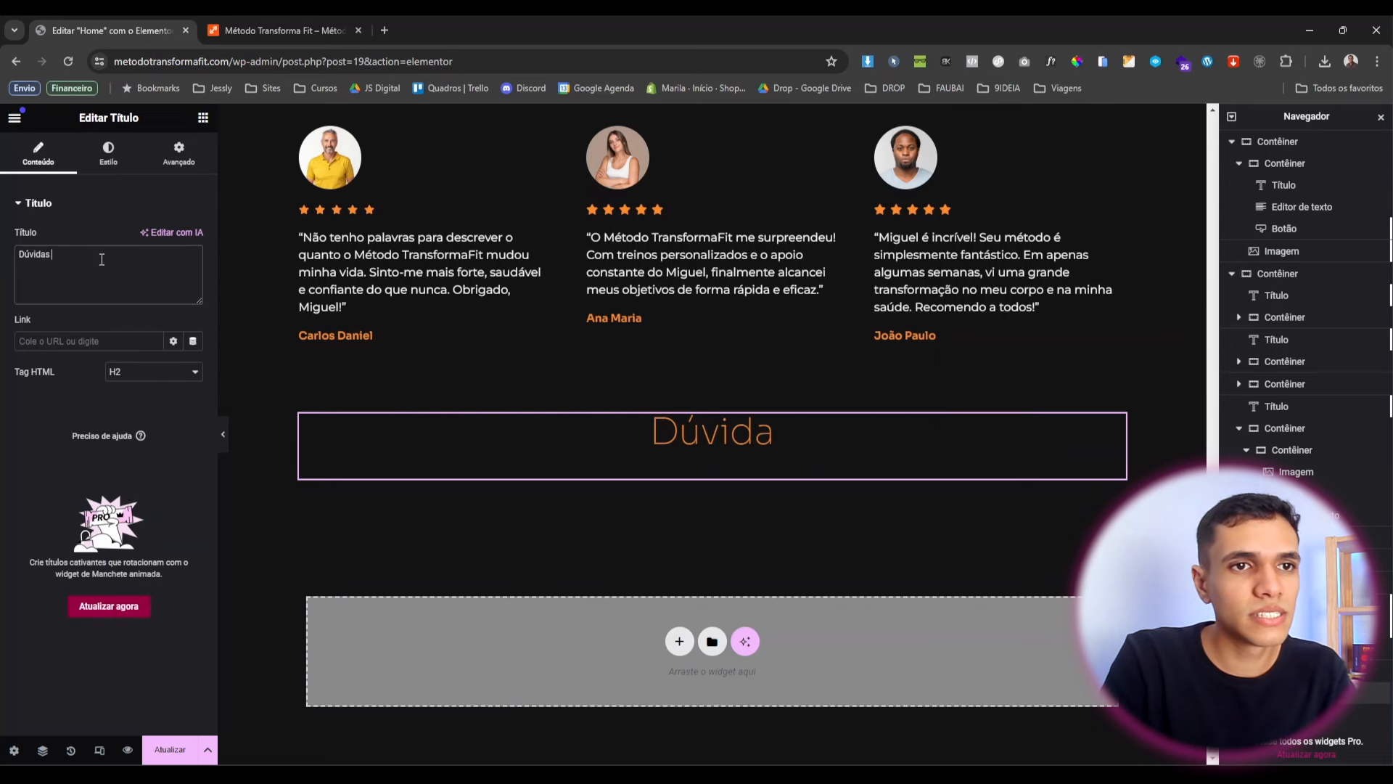
type(" frequente")
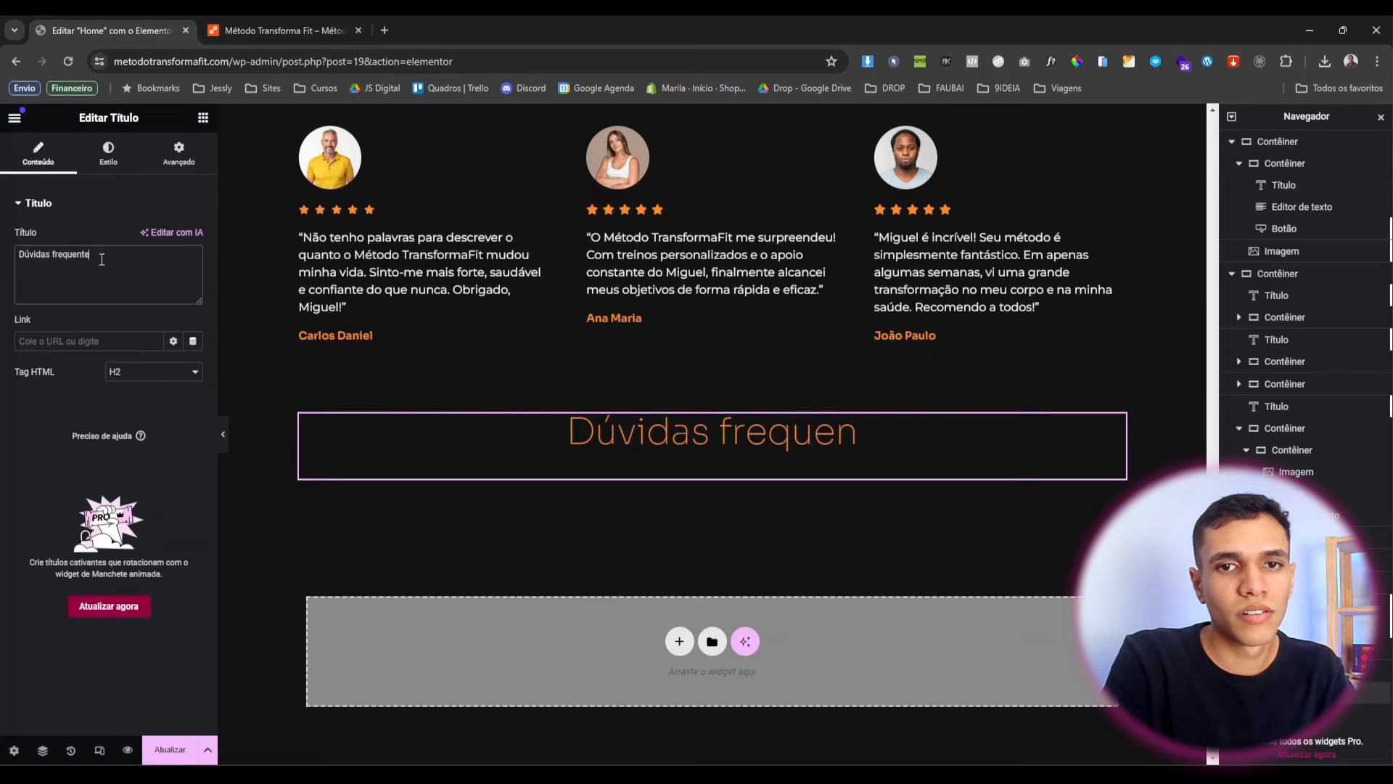
type("s sobre o Método TransformaFIT")
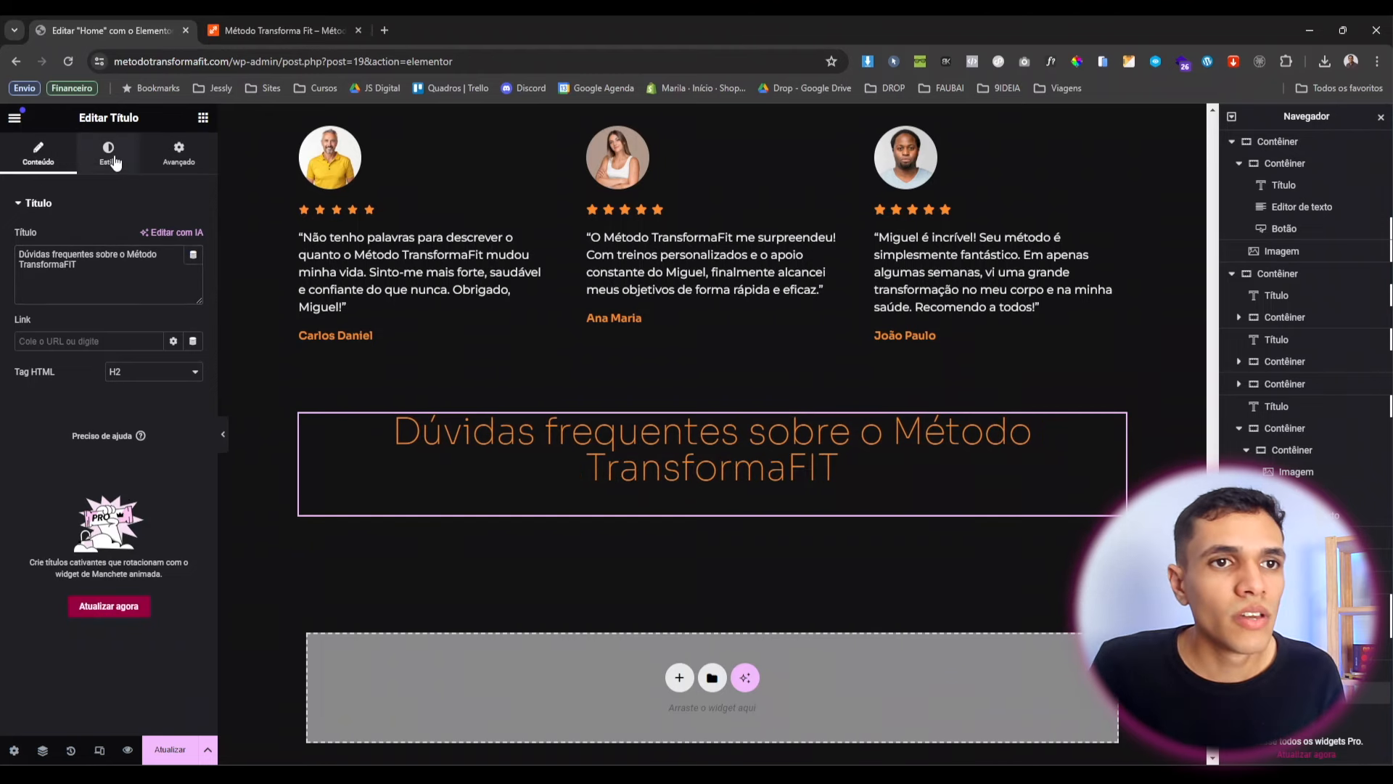
left_click(179, 154)
left_click_drag(155, 399, 97, 400)
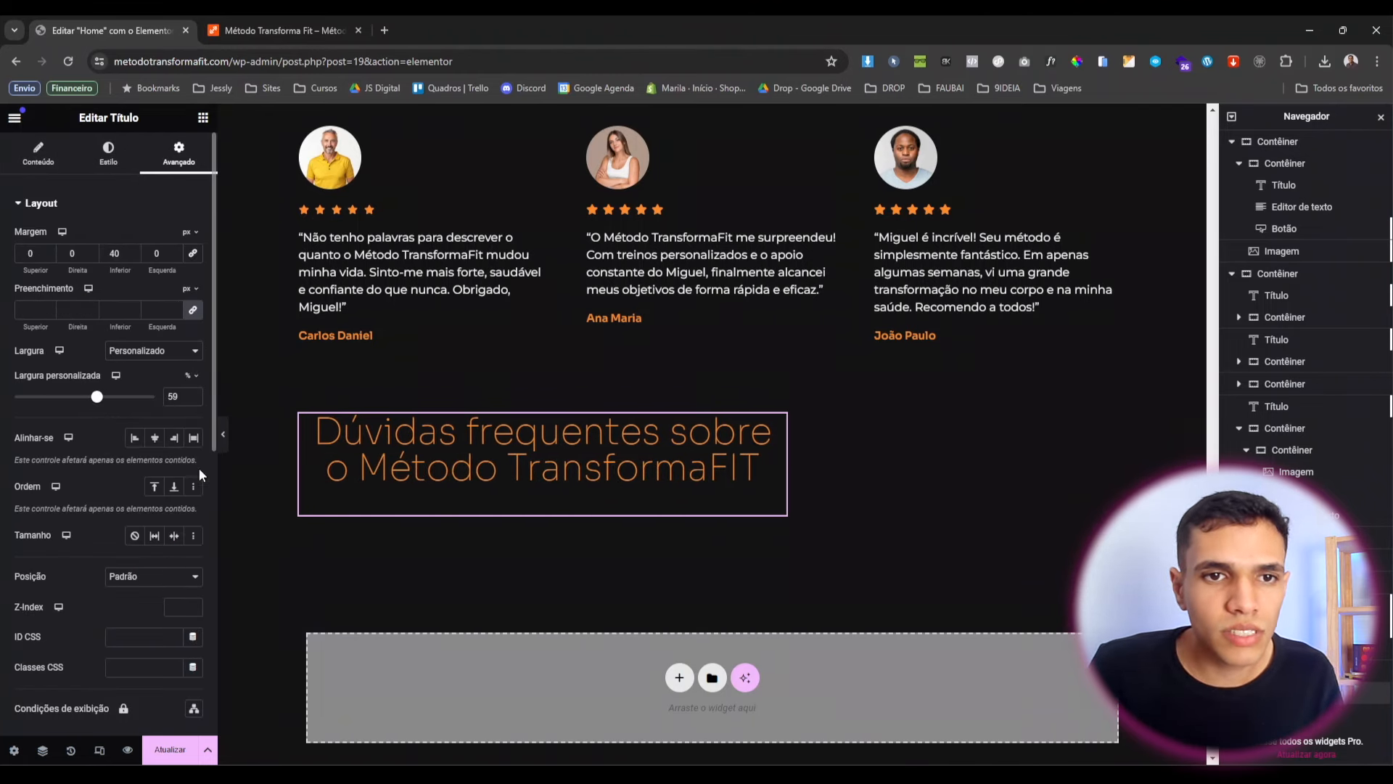
left_click(307, 428)
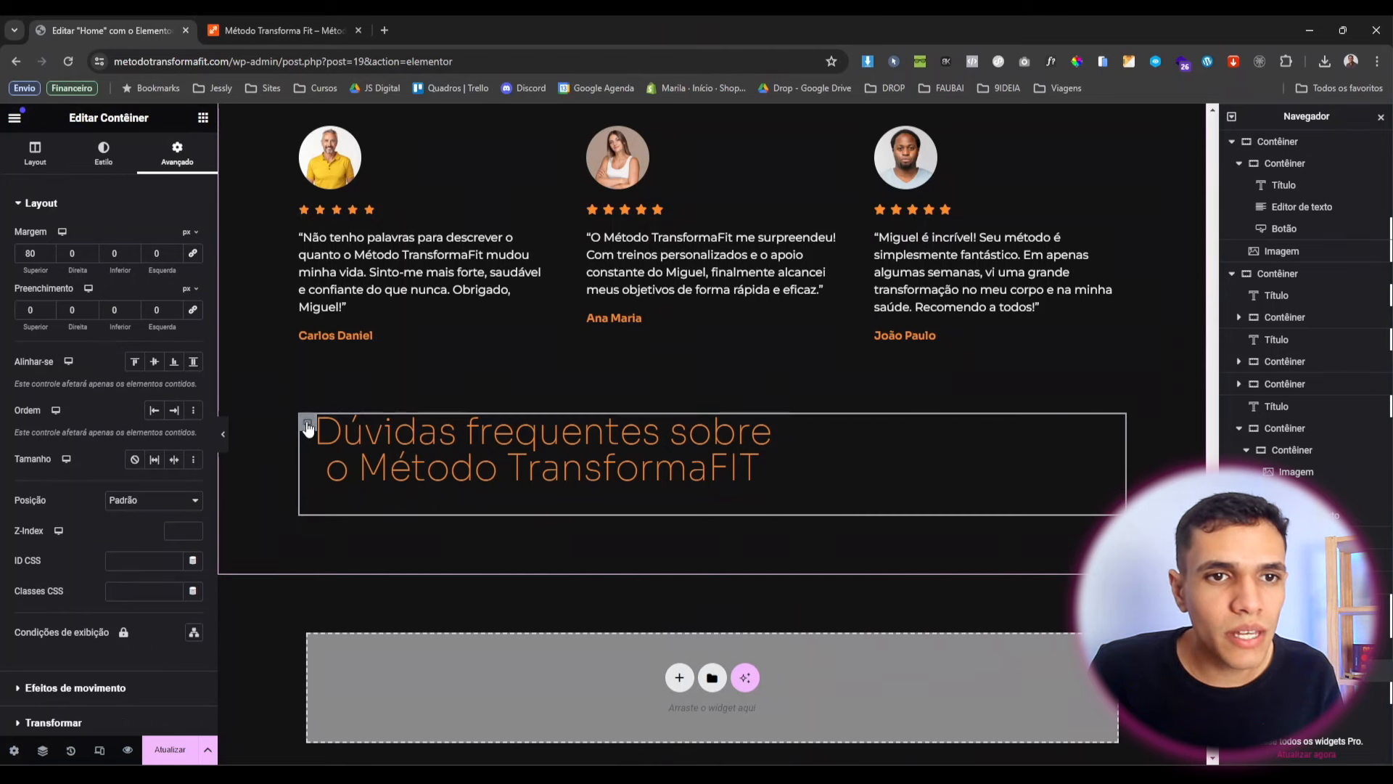
Set the container's direction to column and centre its content both ways.
left_click(35, 156)
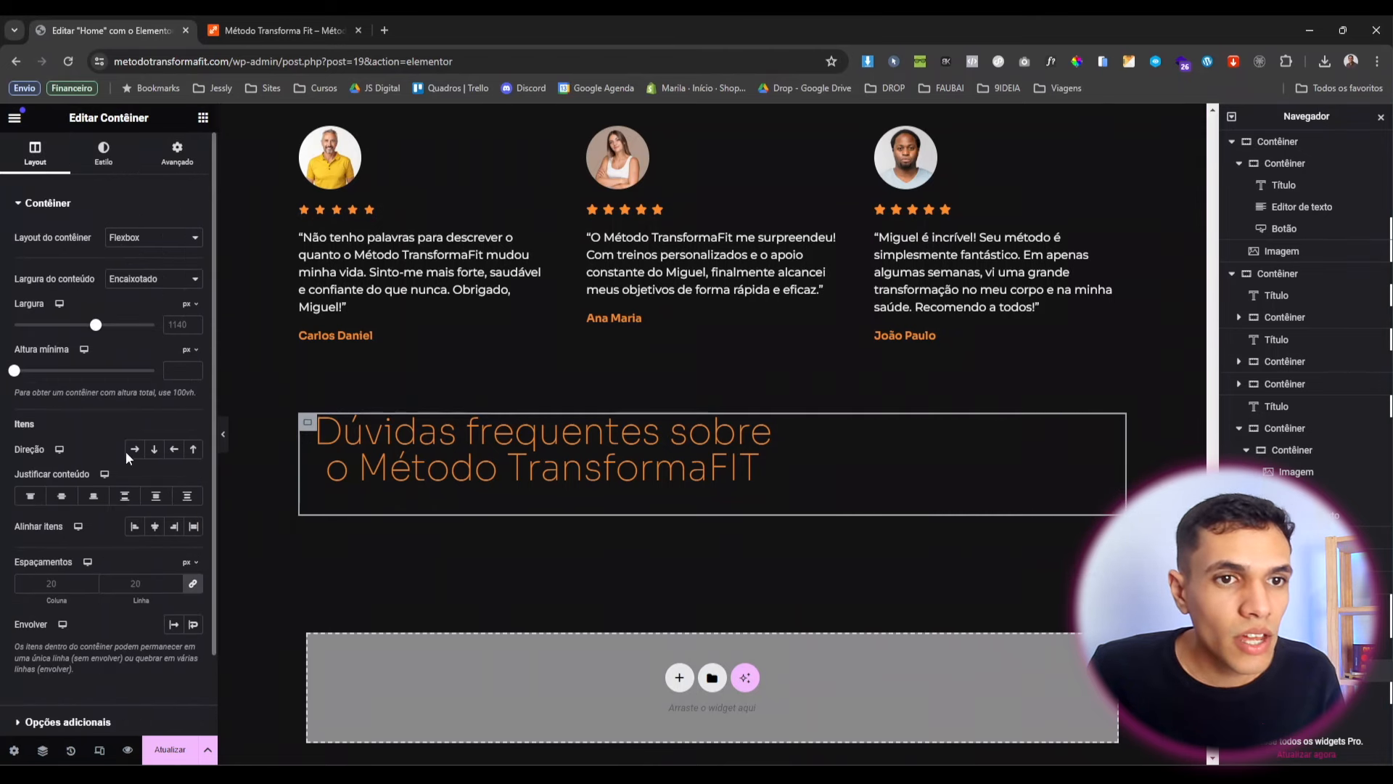
left_click(153, 451)
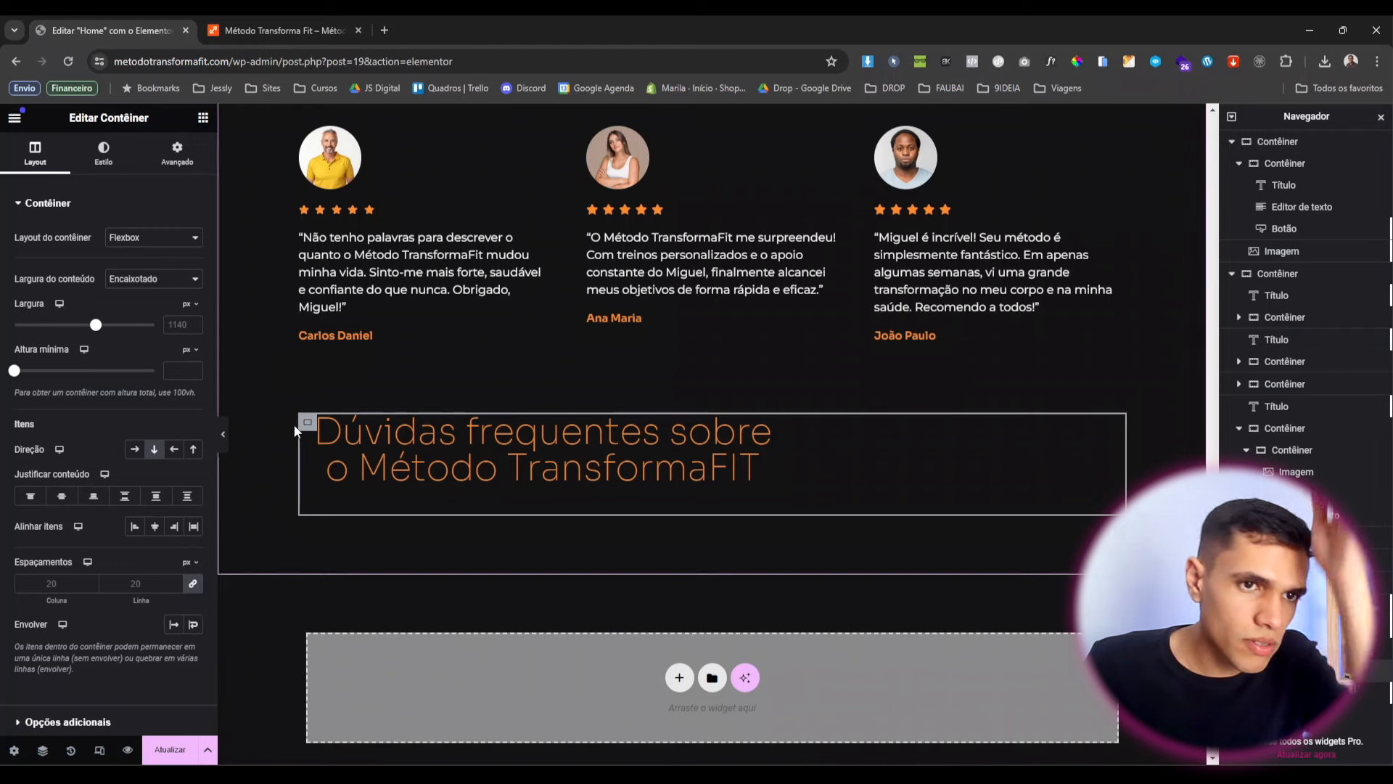
left_click(62, 497)
left_click(155, 526)
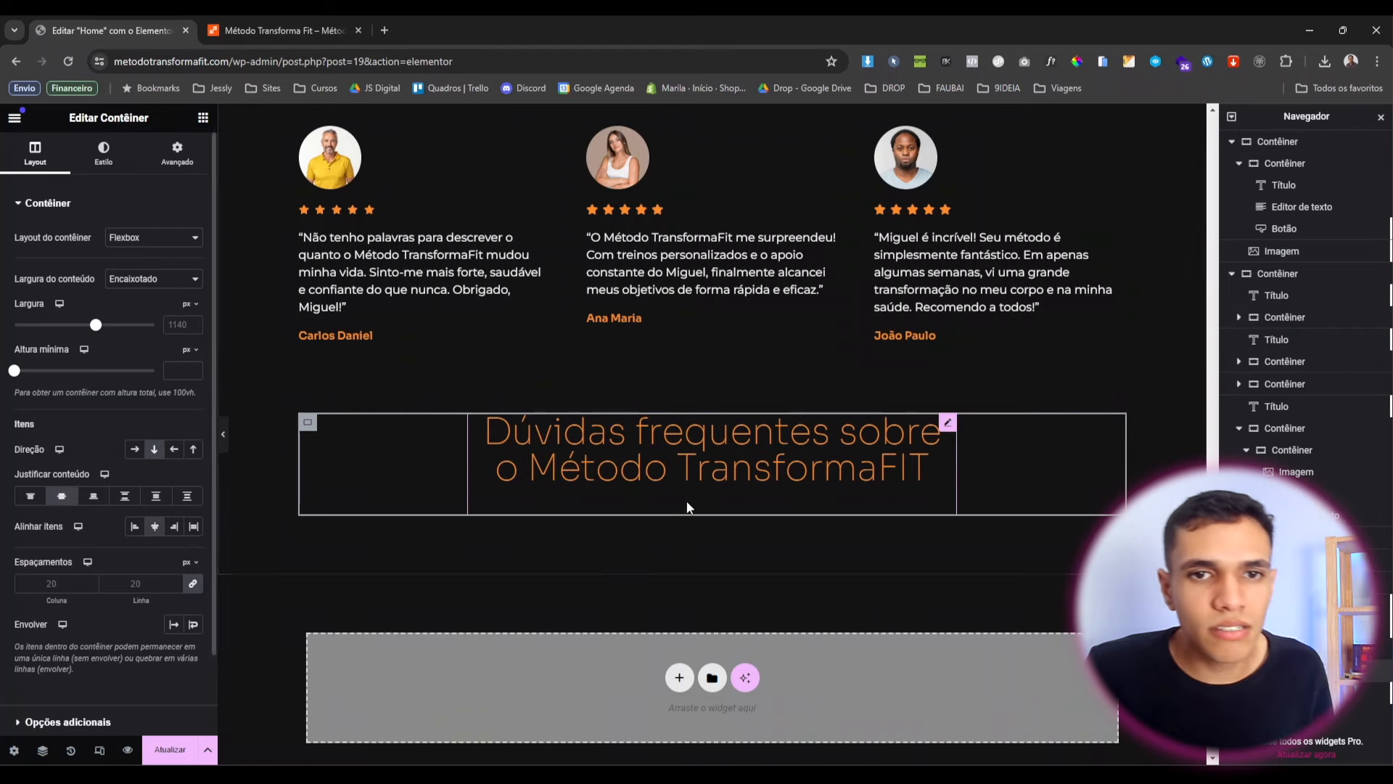
Wrap 'Método TransformaFIT' in the FAQ heading with <b> tags to bold it.
left_click(851, 431)
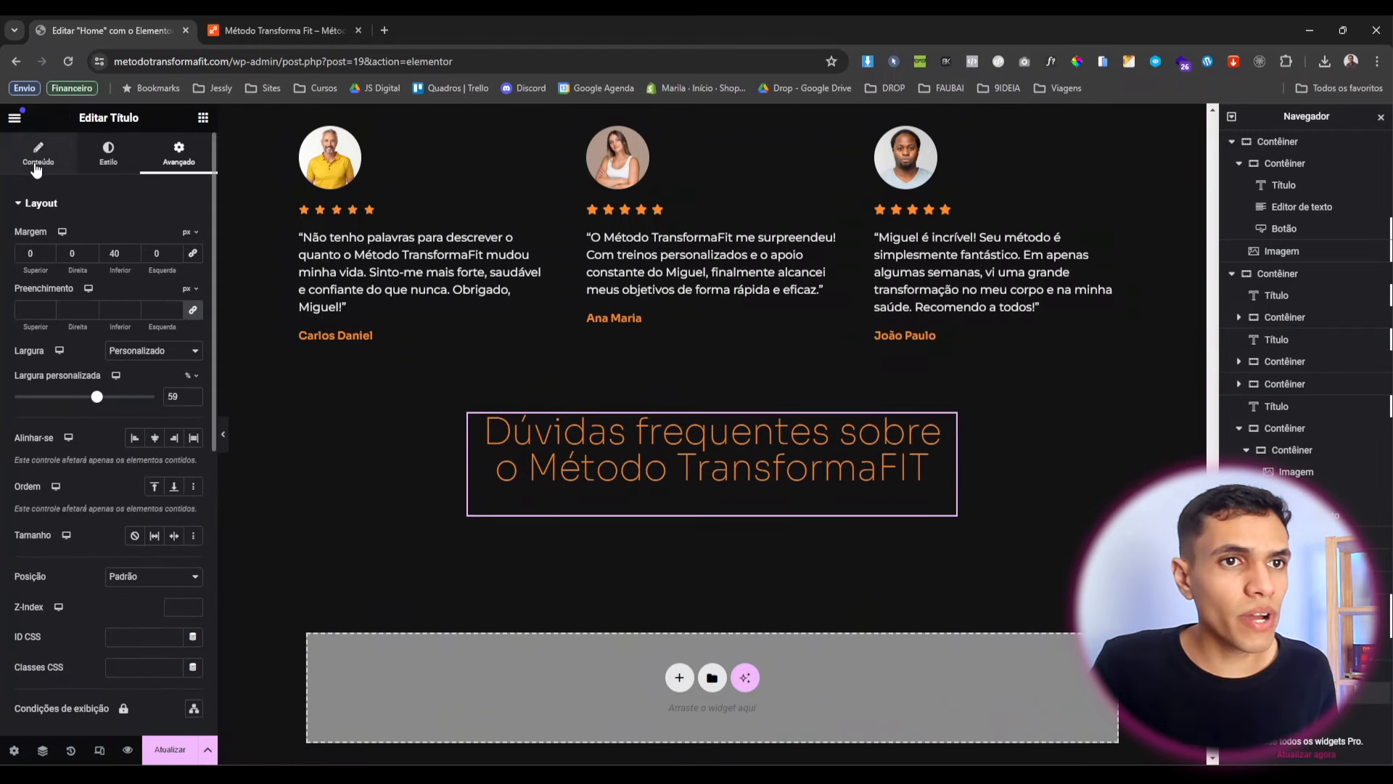
left_click(131, 260)
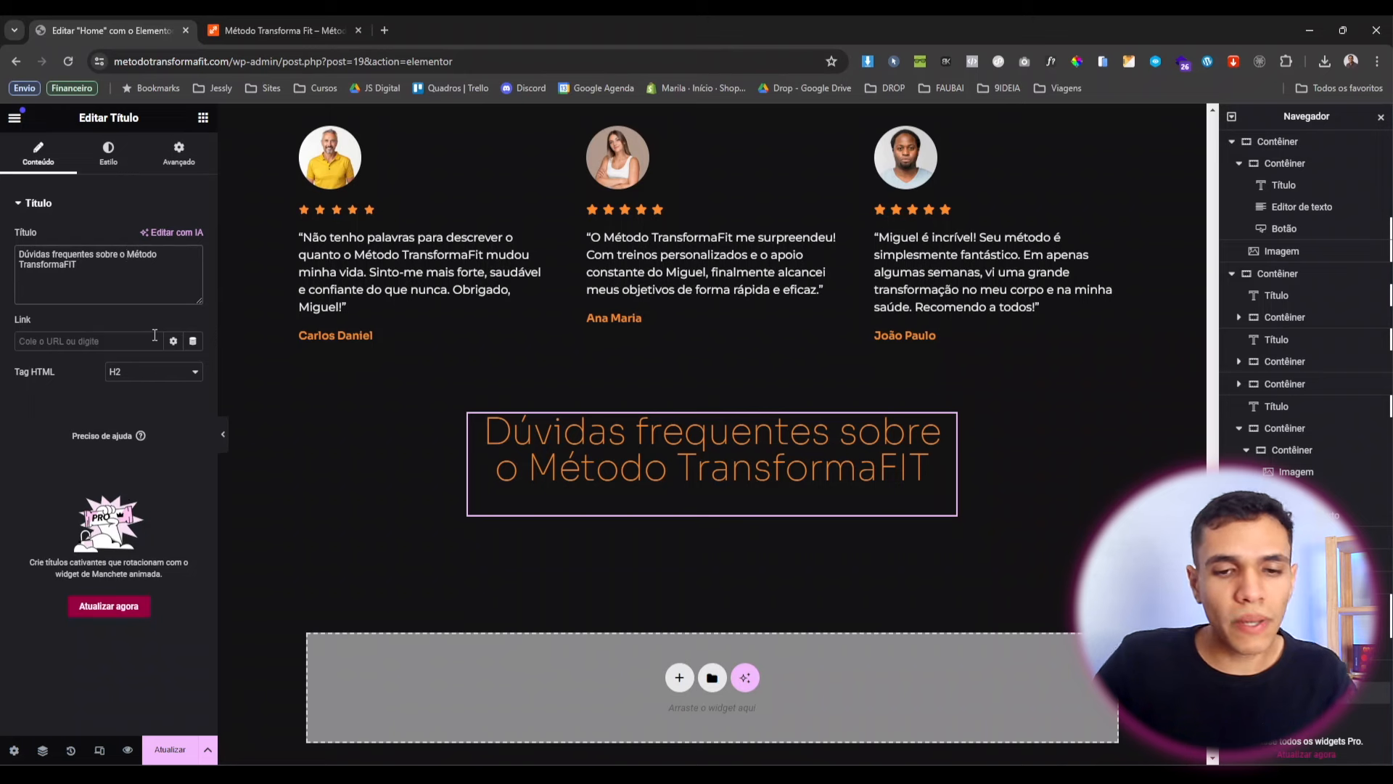
type("<>")
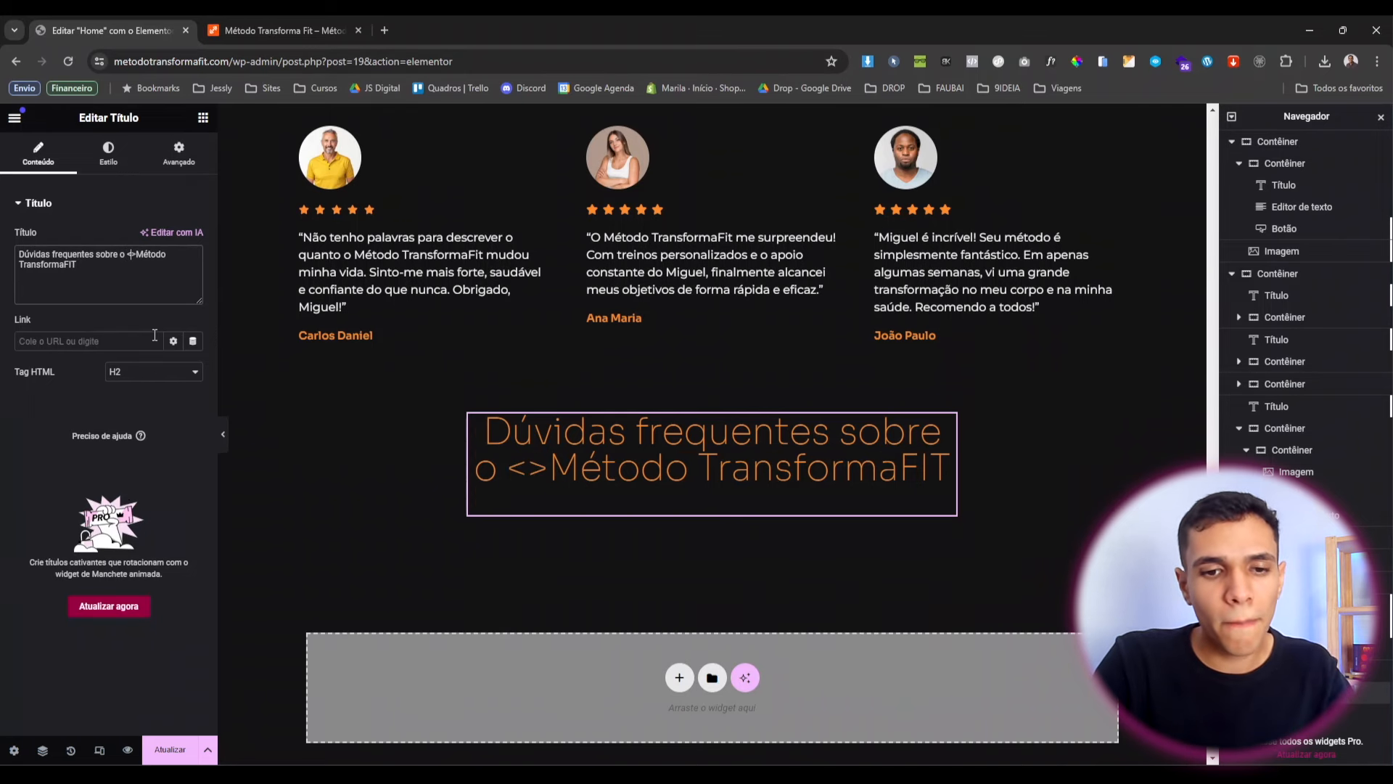
type("b")
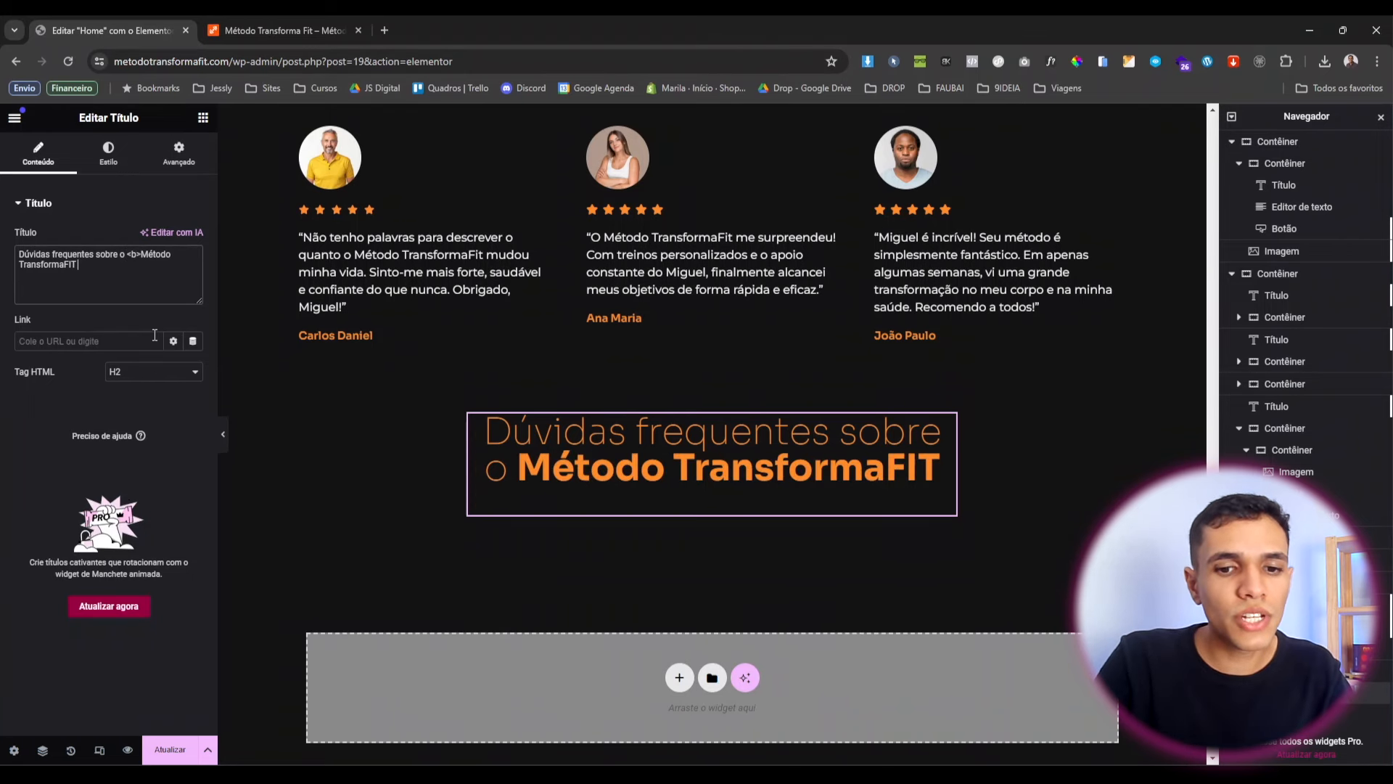
type("<>/b>")
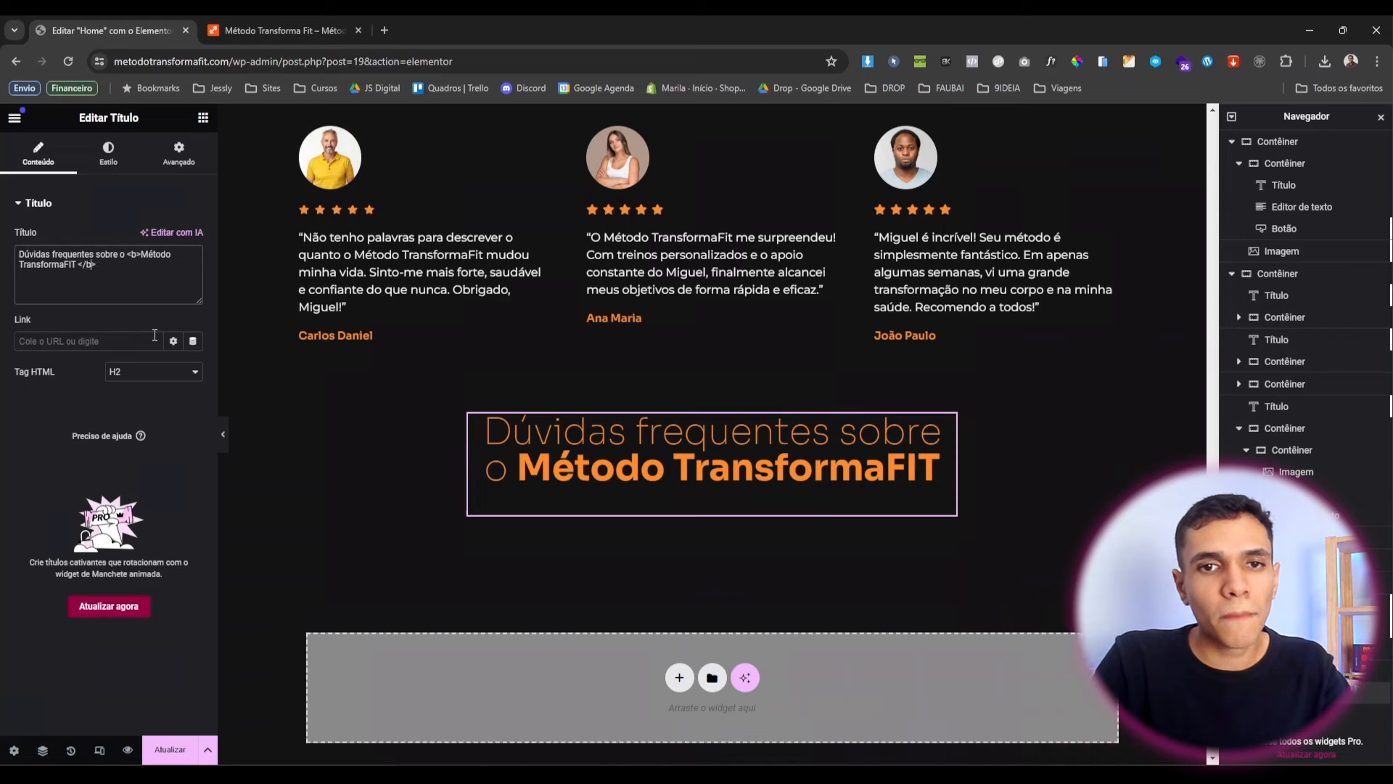
Widen the FAQ heading to a 60% custom width.
left_click(172, 157)
left_click(194, 395)
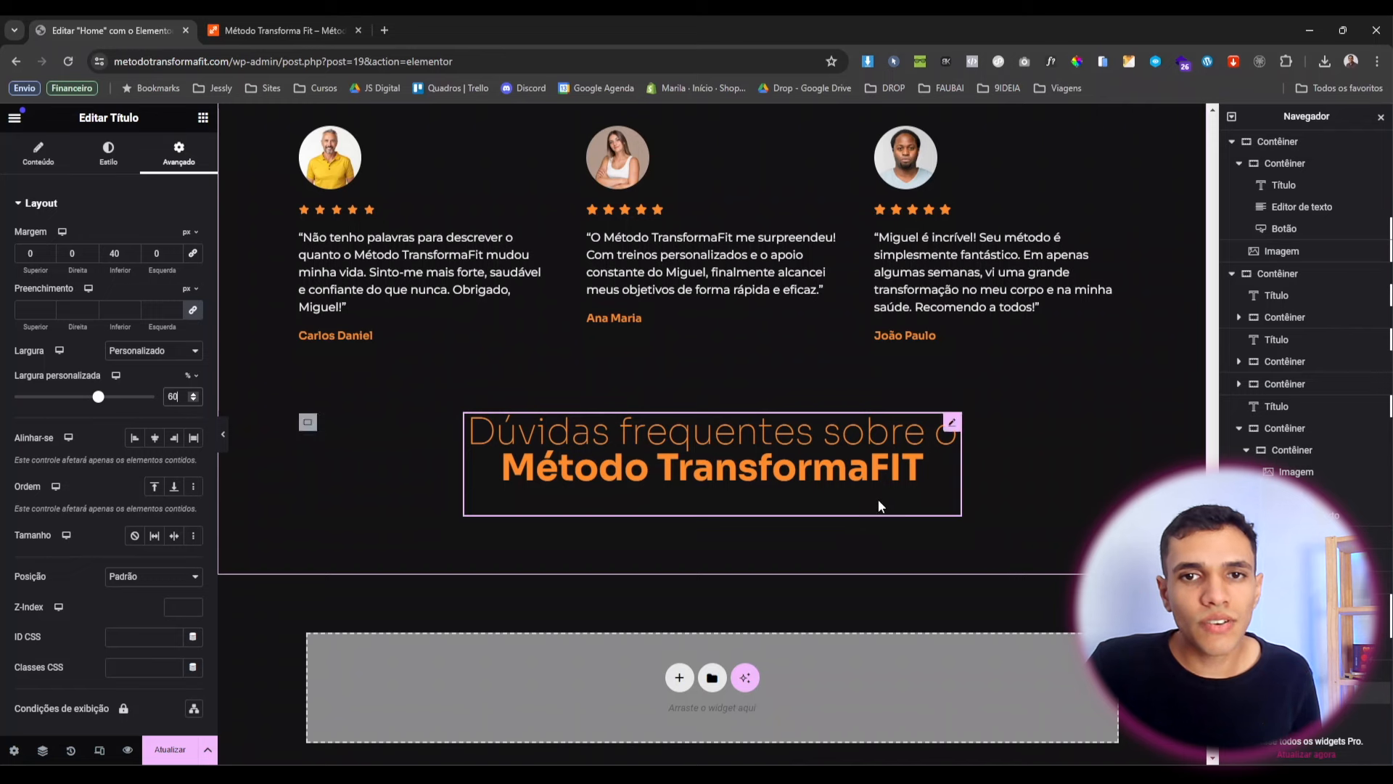
left_click(203, 117)
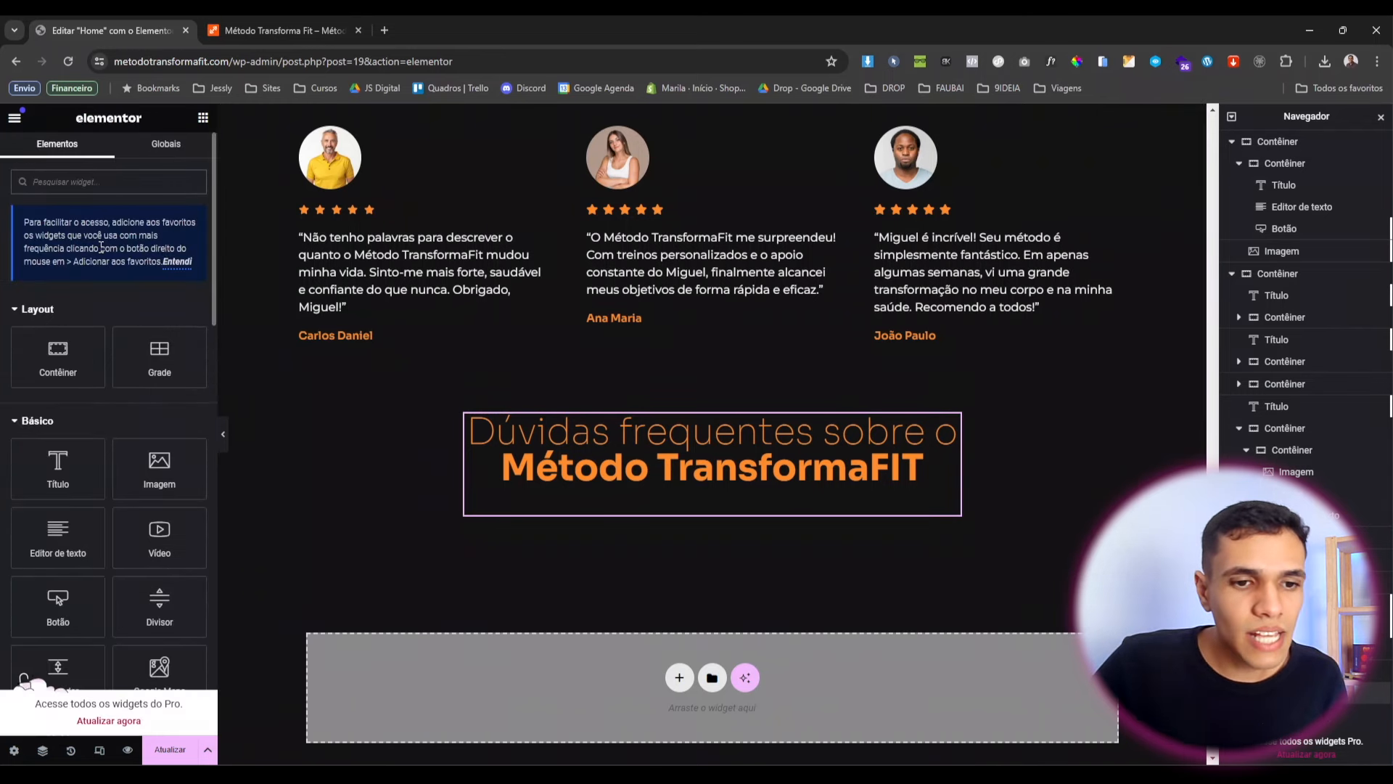
Add an Alternância accordion under the FAQ heading and set its custom width to 75%.
type("alter")
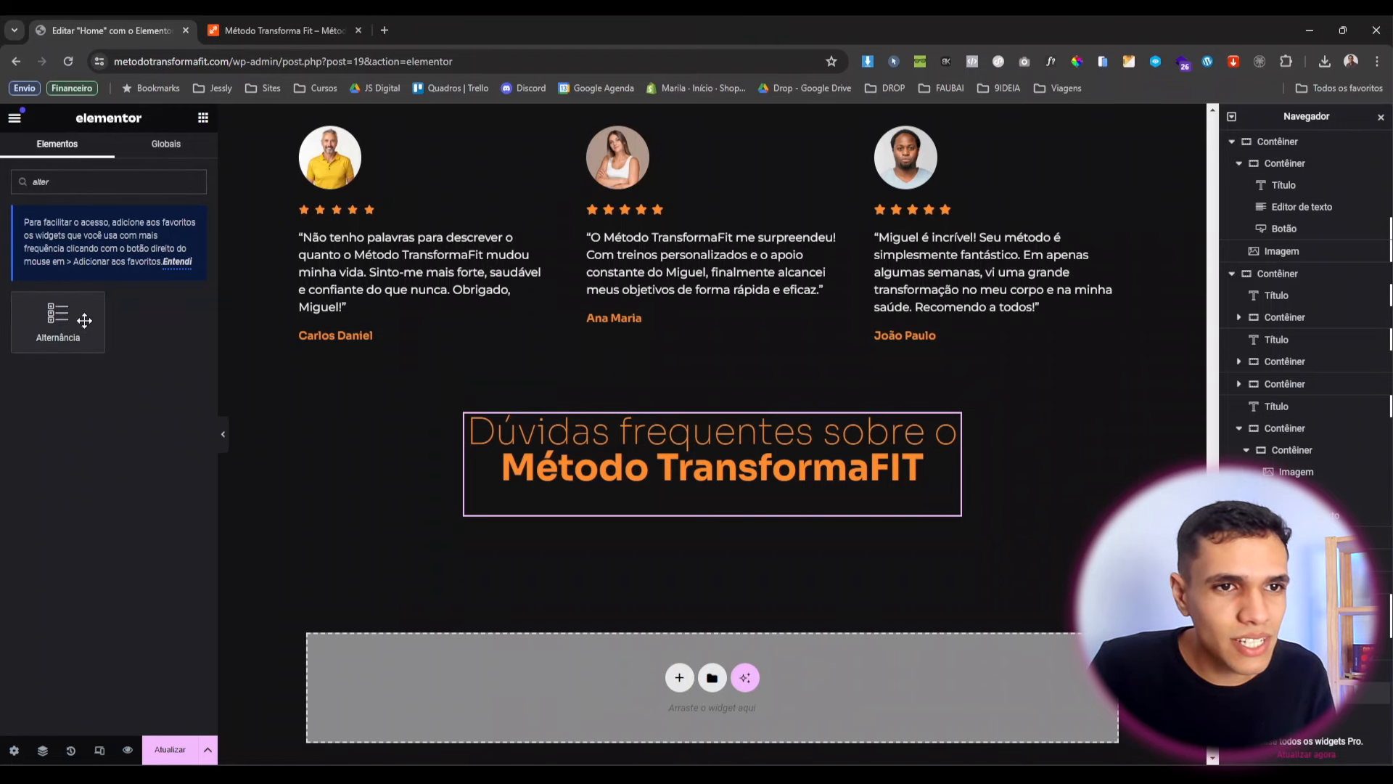
left_click_drag(52, 317, 660, 473)
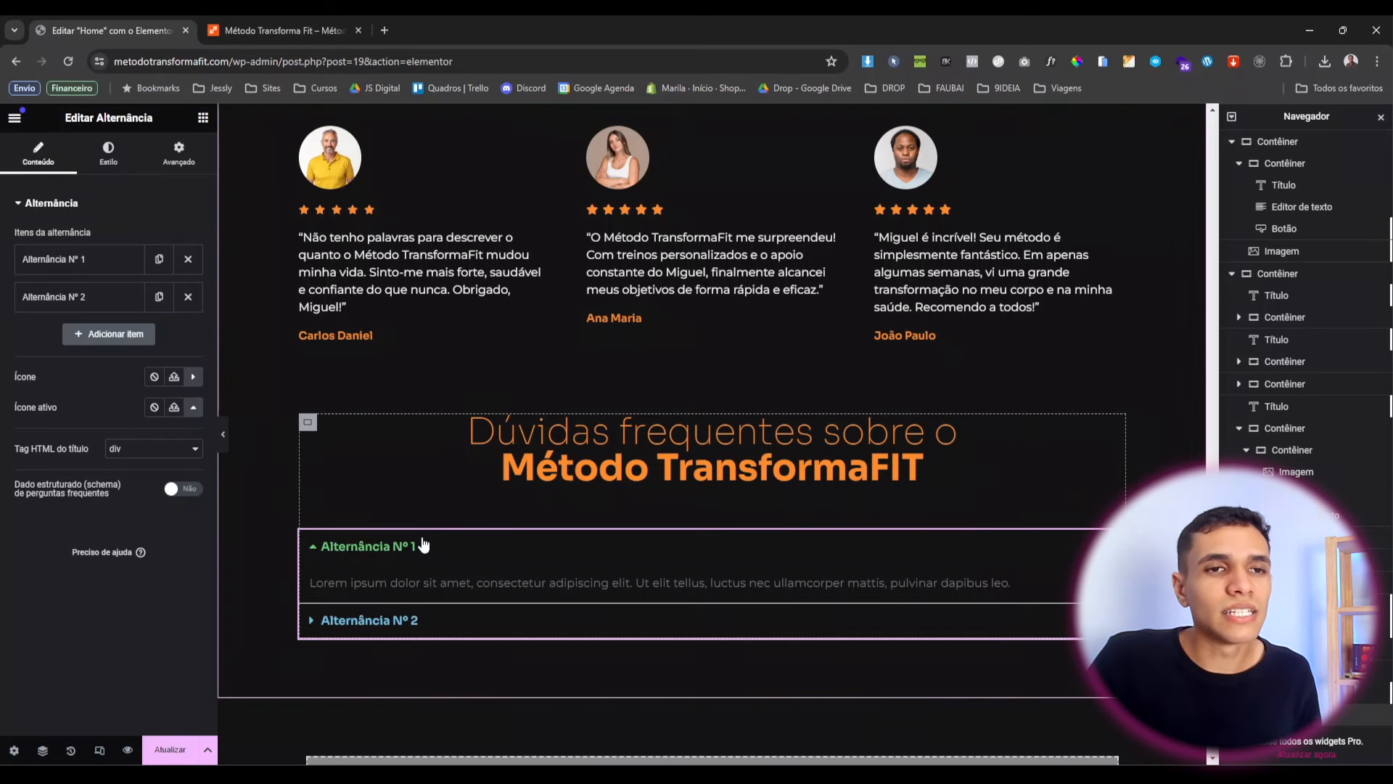
left_click(191, 160)
left_click(161, 355)
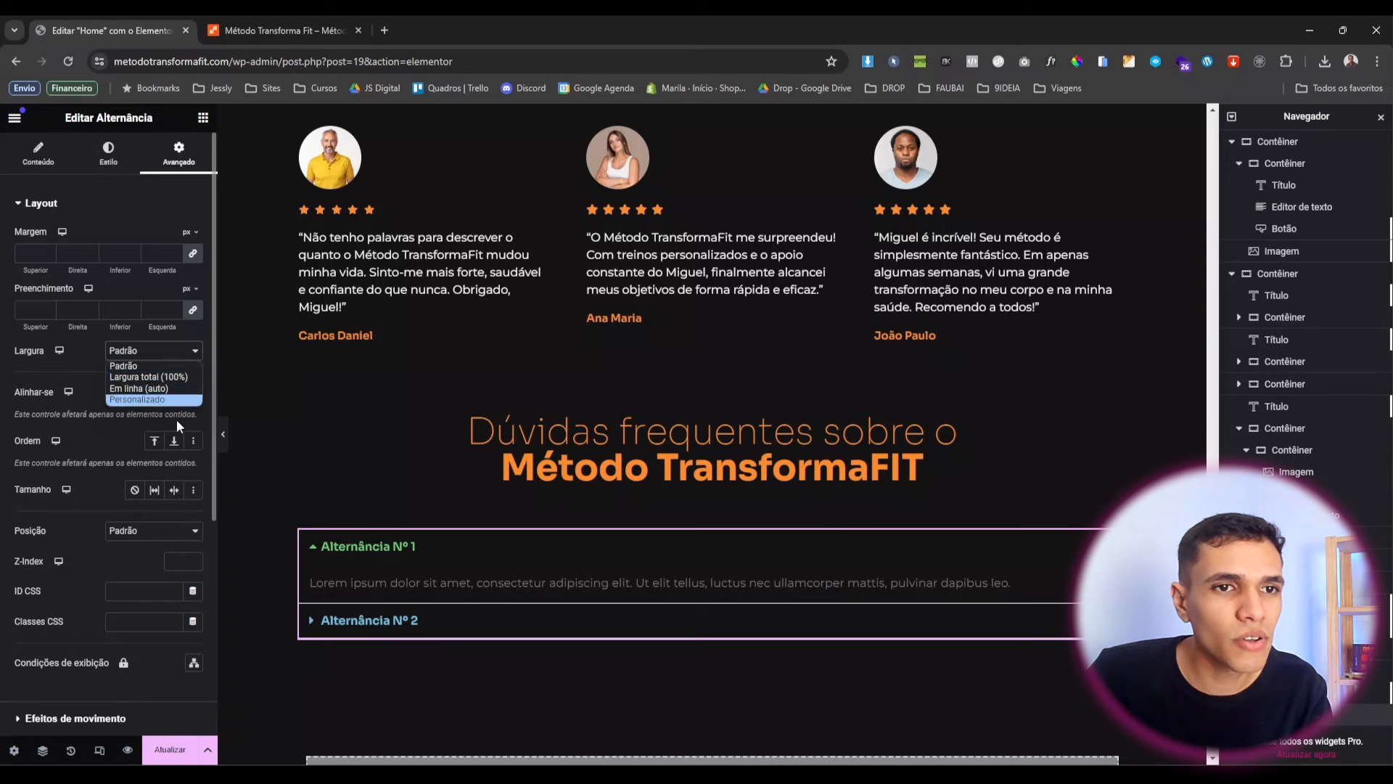
left_click(155, 401)
left_click_drag(16, 399, 121, 444)
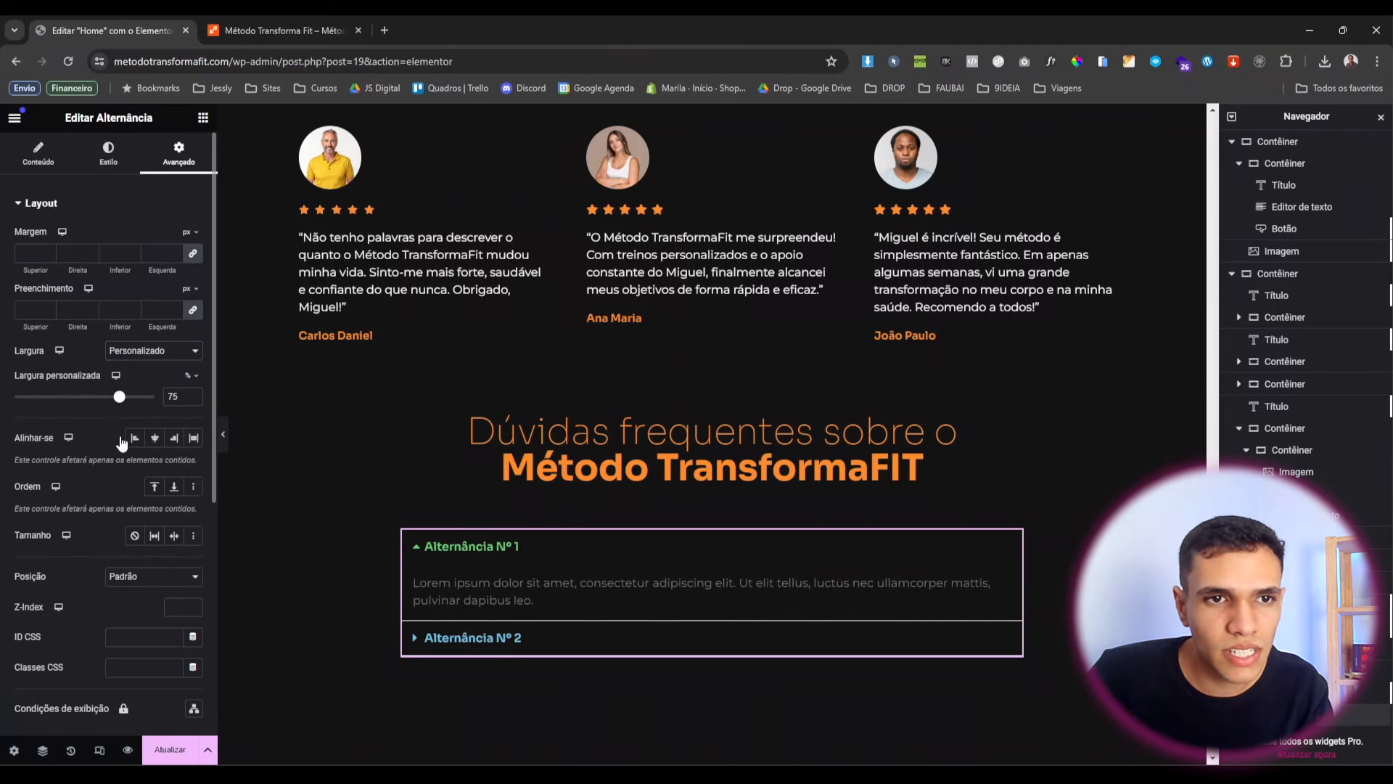
left_click(69, 164)
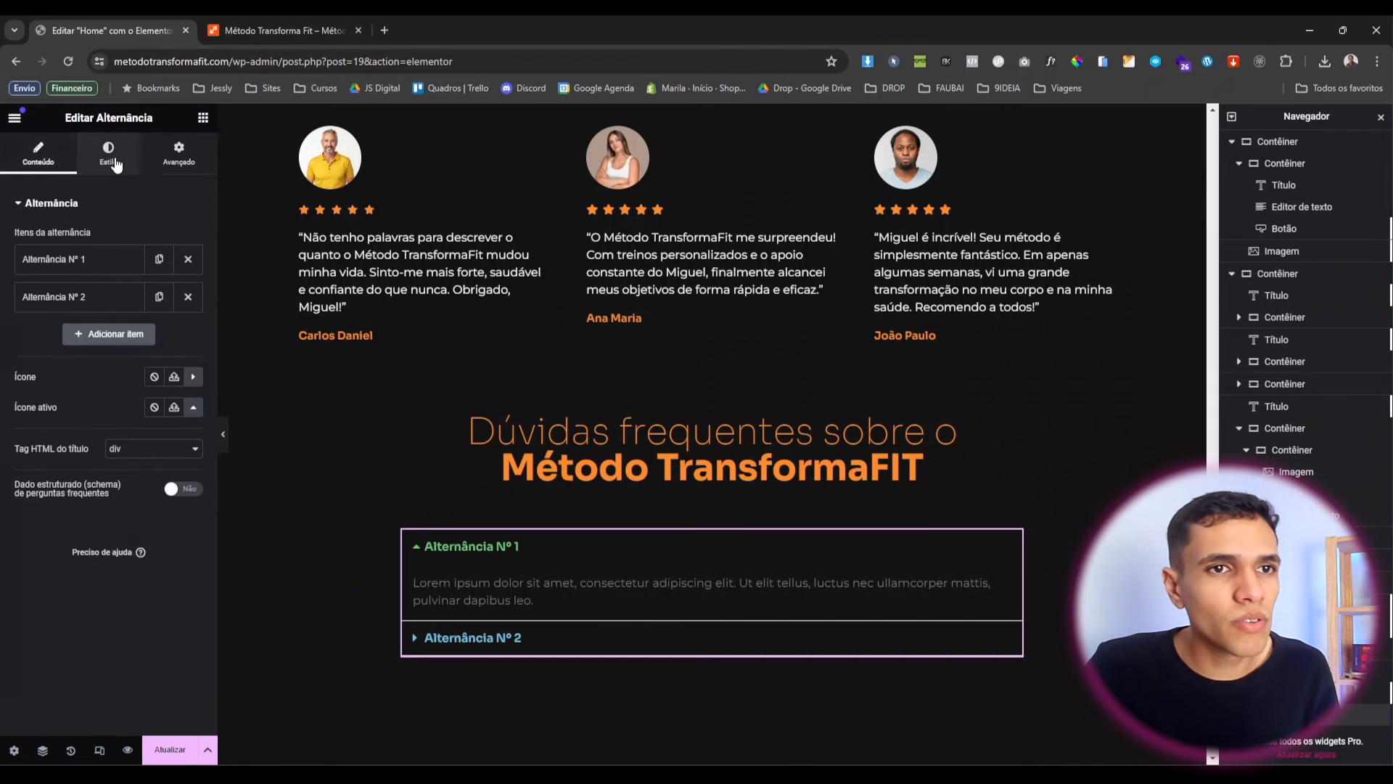
Give the accordion an orange border 2 px wide.
left_click(109, 160)
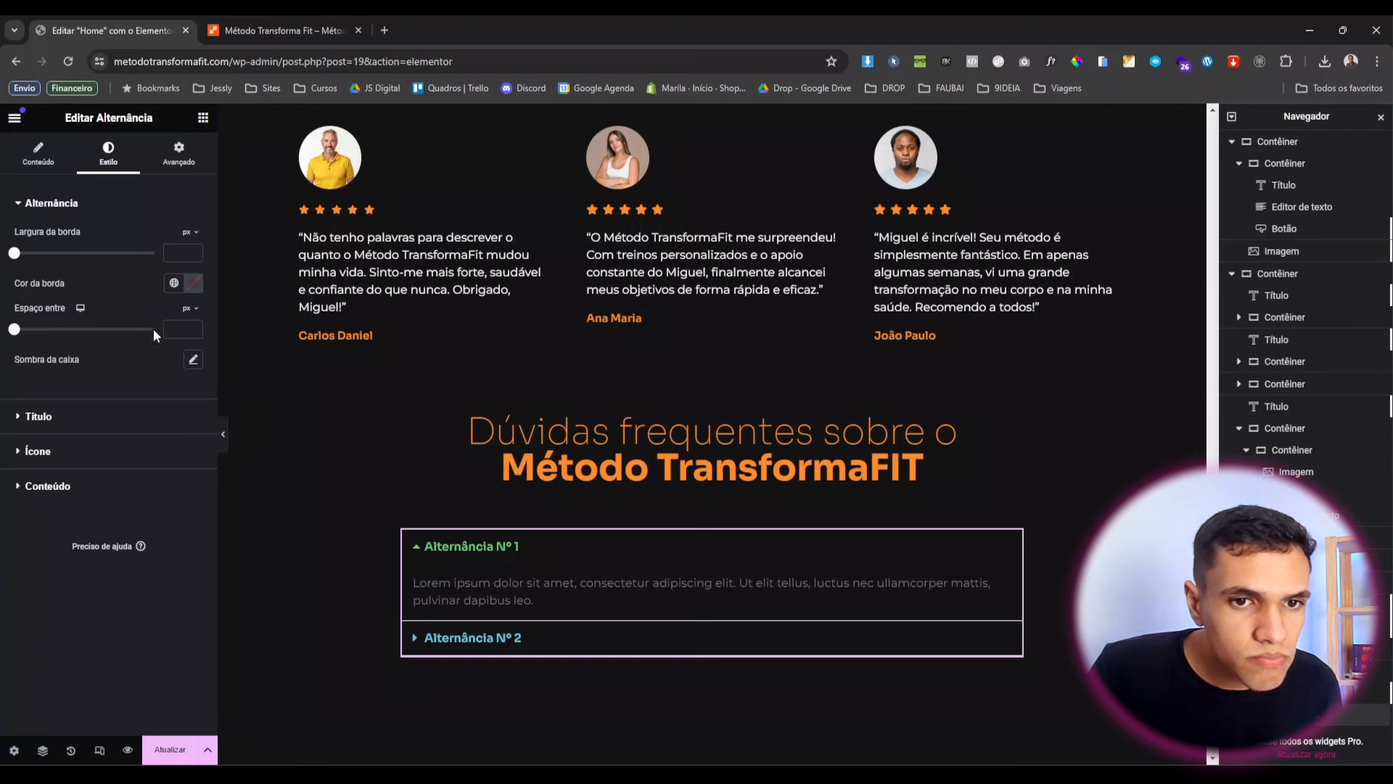
left_click(173, 283)
scroll(87, 449, "down", 1)
left_click(58, 501)
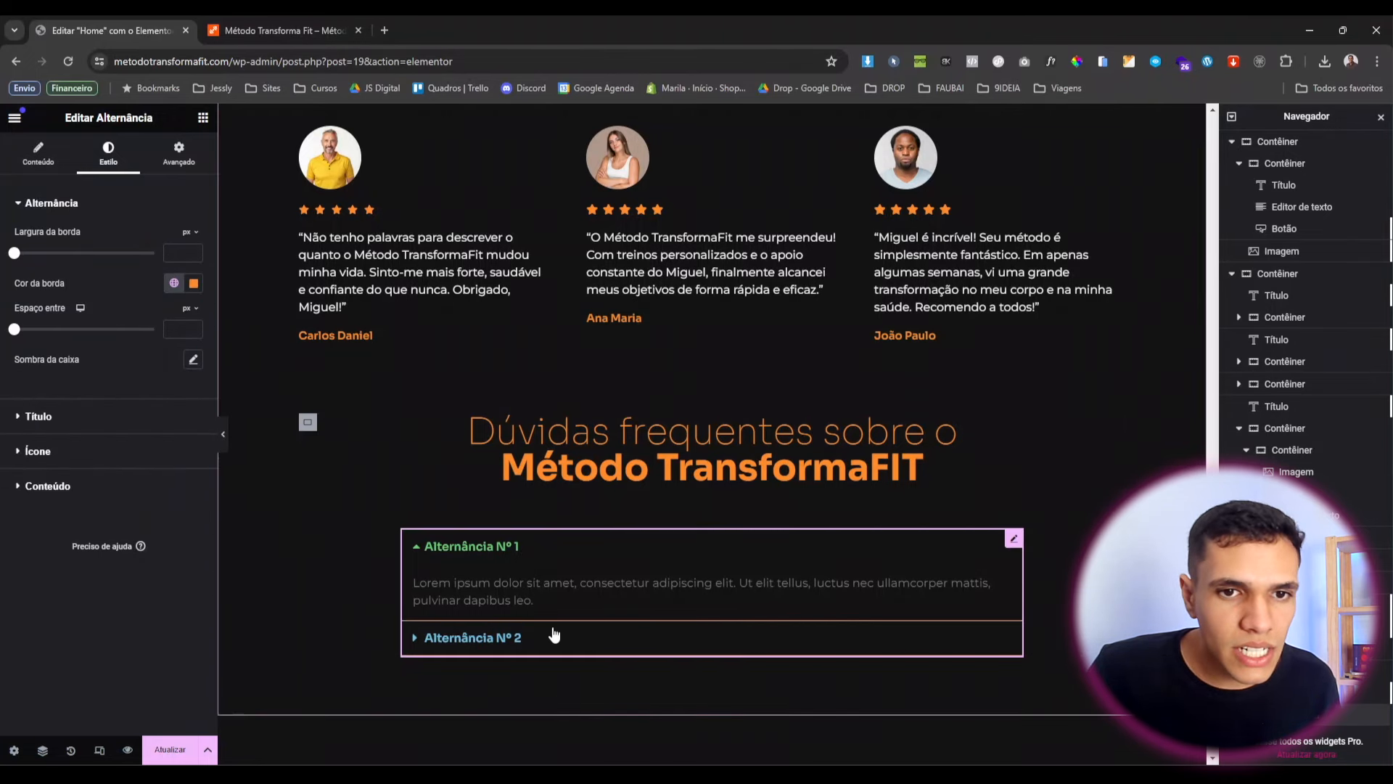
left_click(182, 252)
type("2")
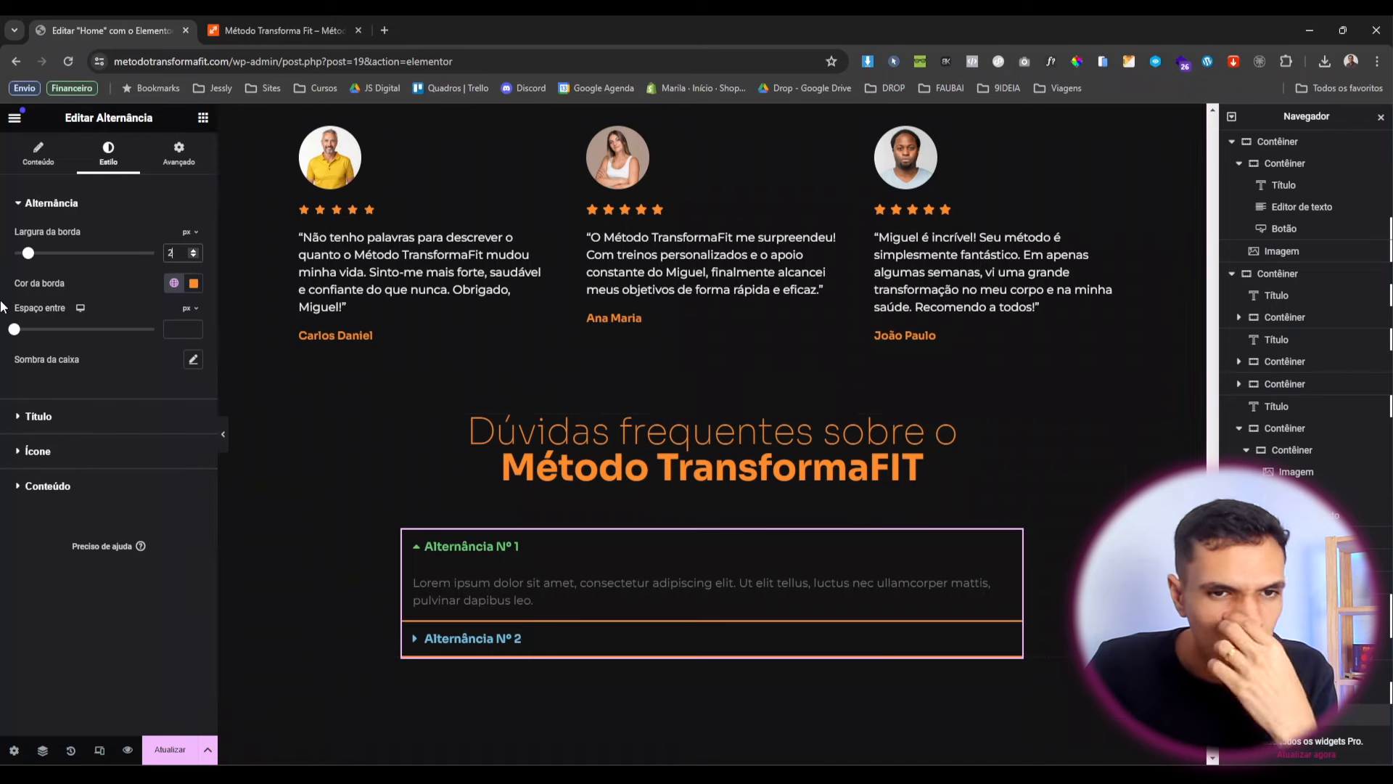
Make the accordion titles white and the active title orange.
left_click(37, 416)
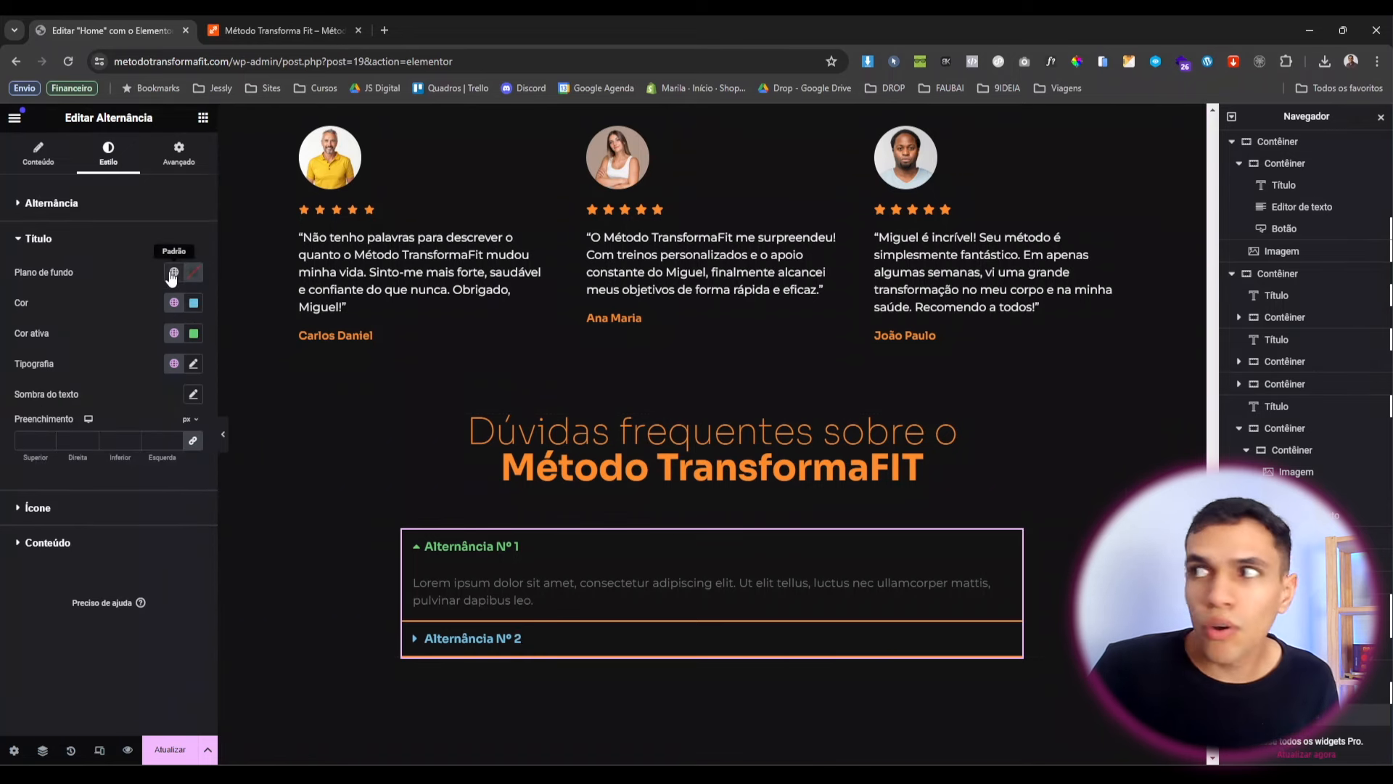
left_click(174, 302)
scroll(110, 507, "down", 1)
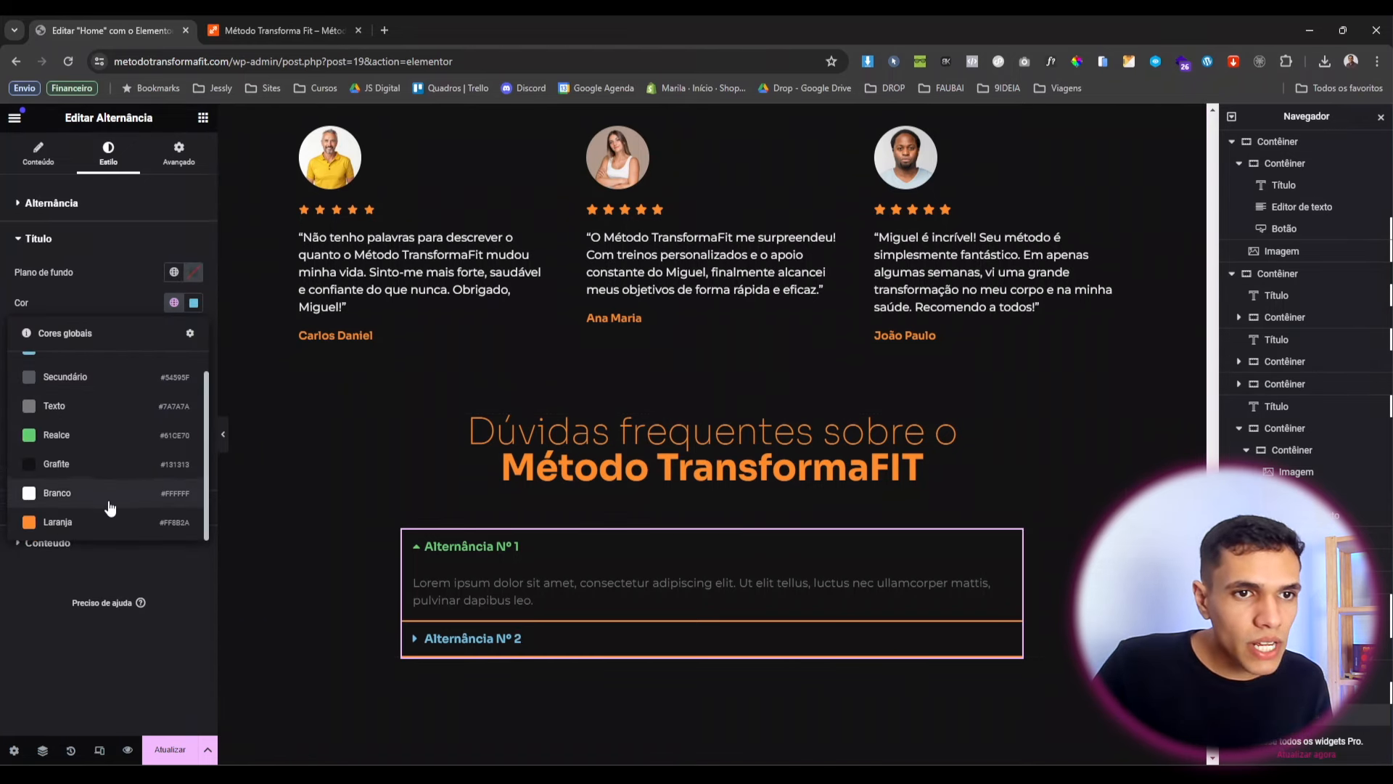
left_click(110, 507)
left_click(174, 333)
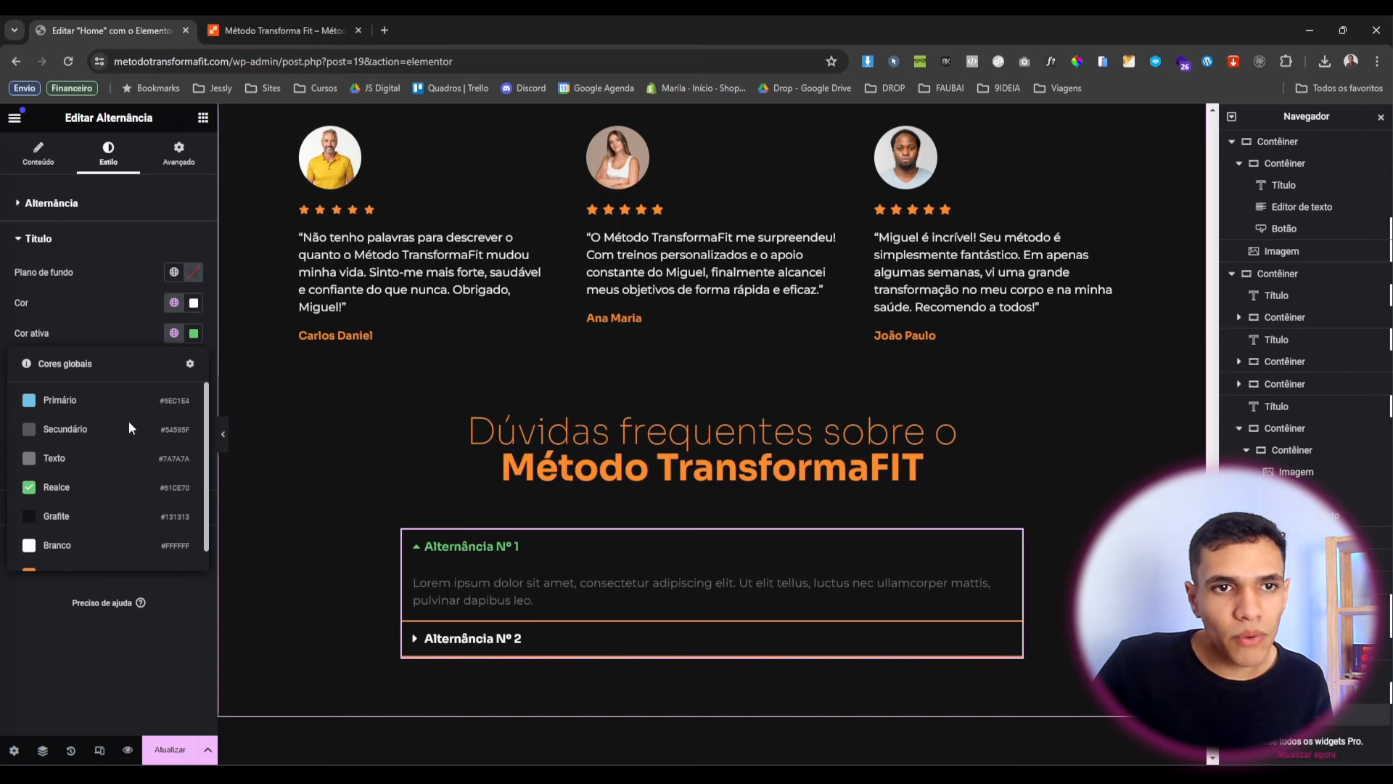
scroll(108, 508, "down", 3)
left_click(116, 564)
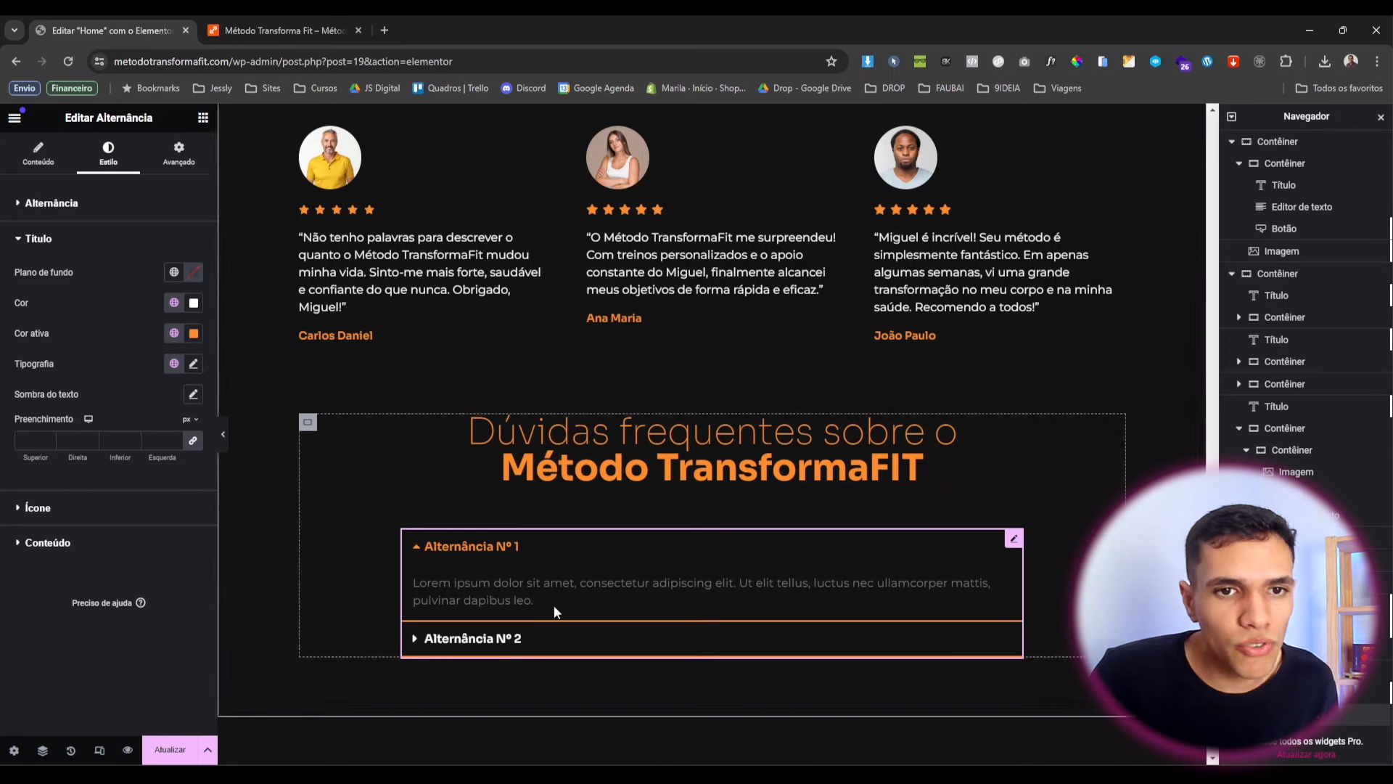
Align the toggle icons to the end (Fim) and make the answer text white.
left_click(111, 501)
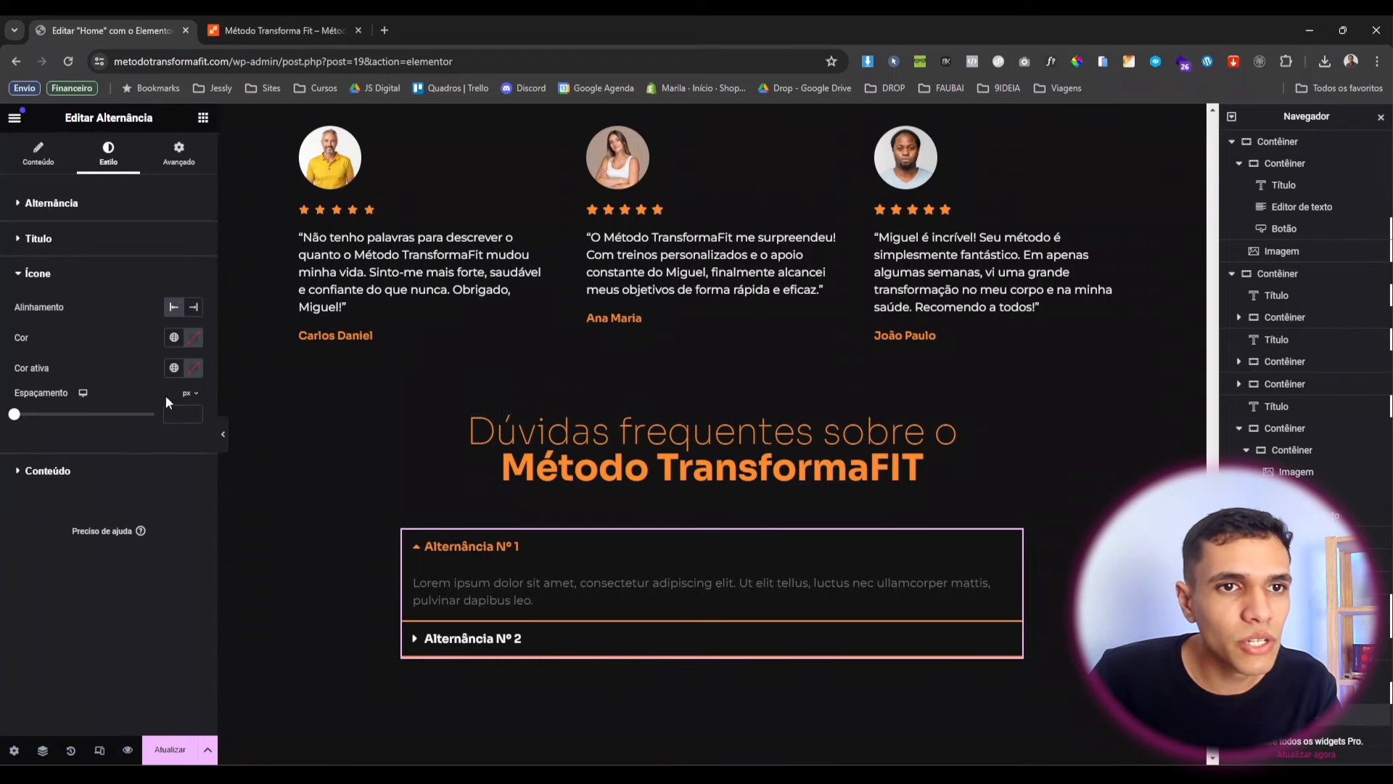
left_click(193, 309)
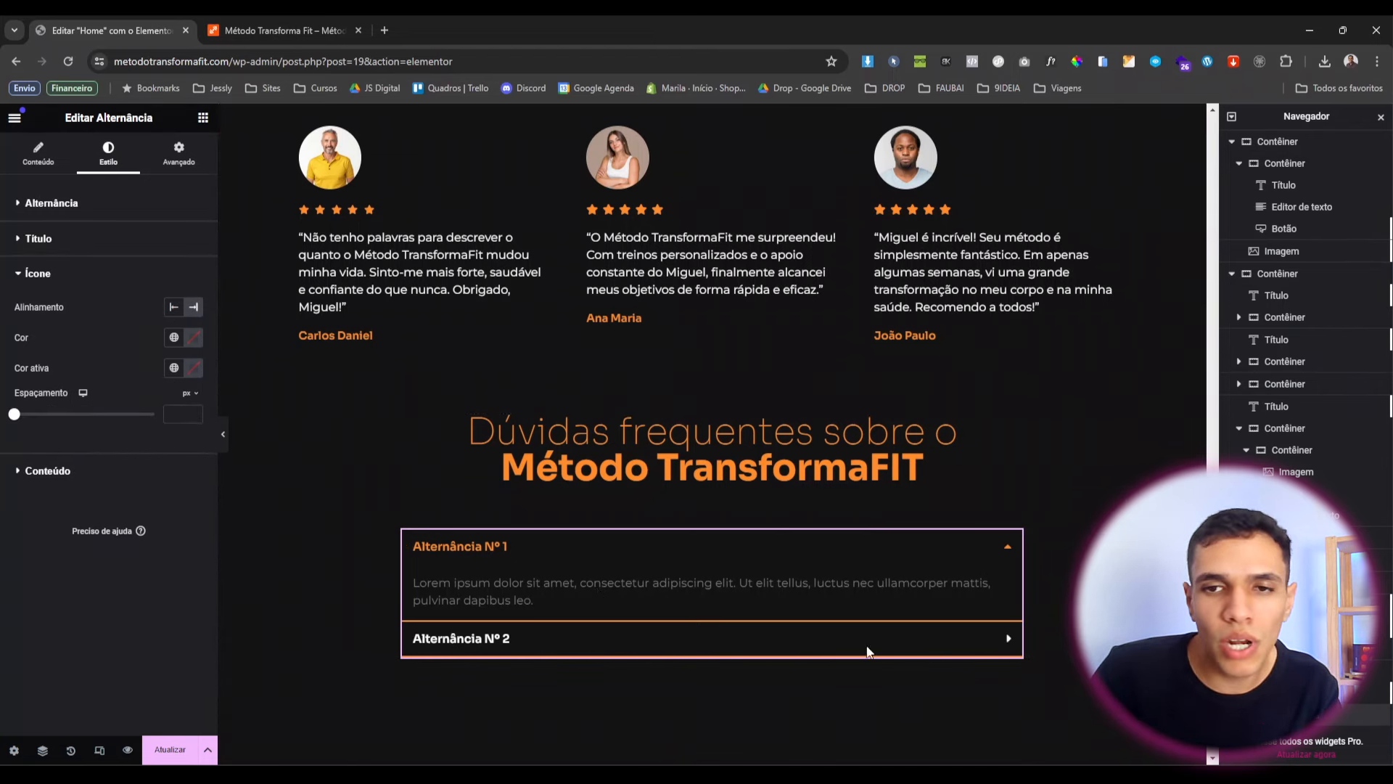
left_click(102, 473)
left_click(174, 372)
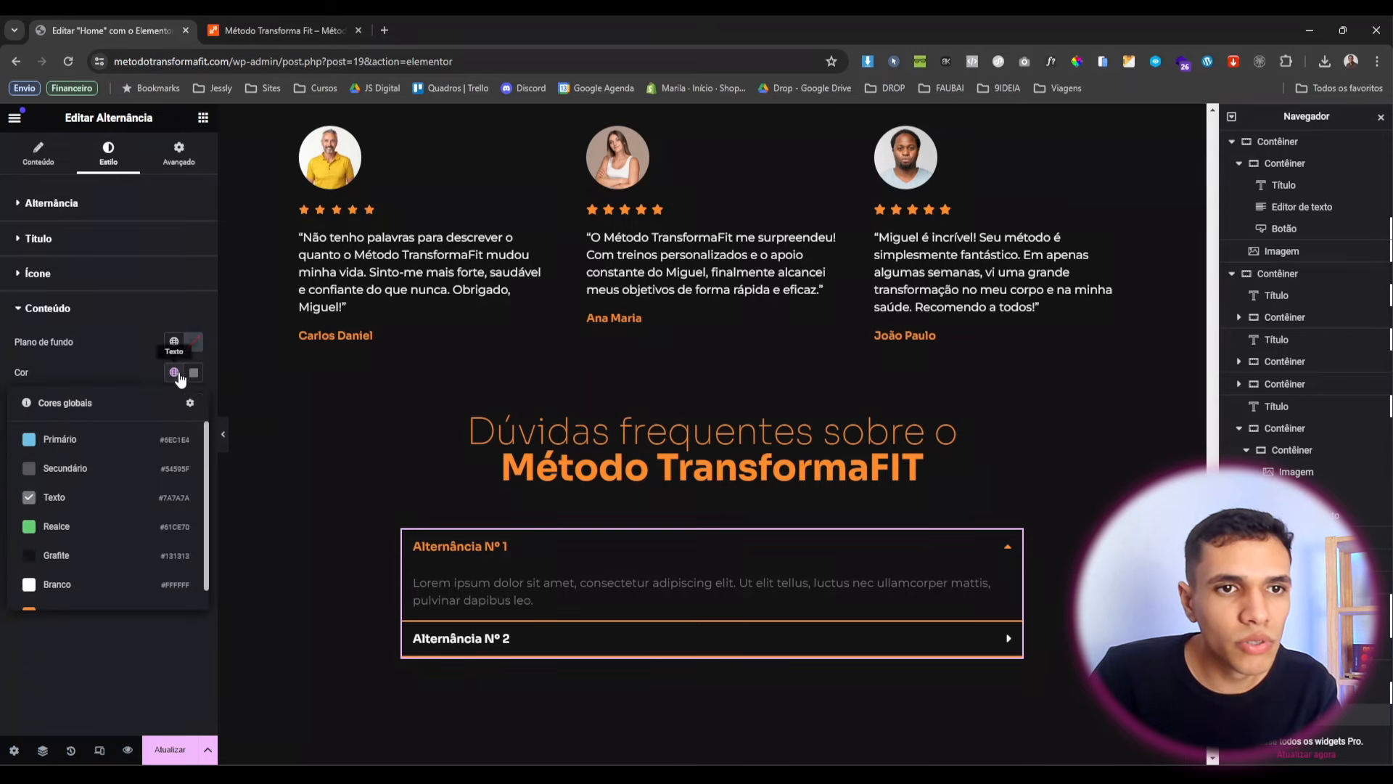
left_click(103, 563)
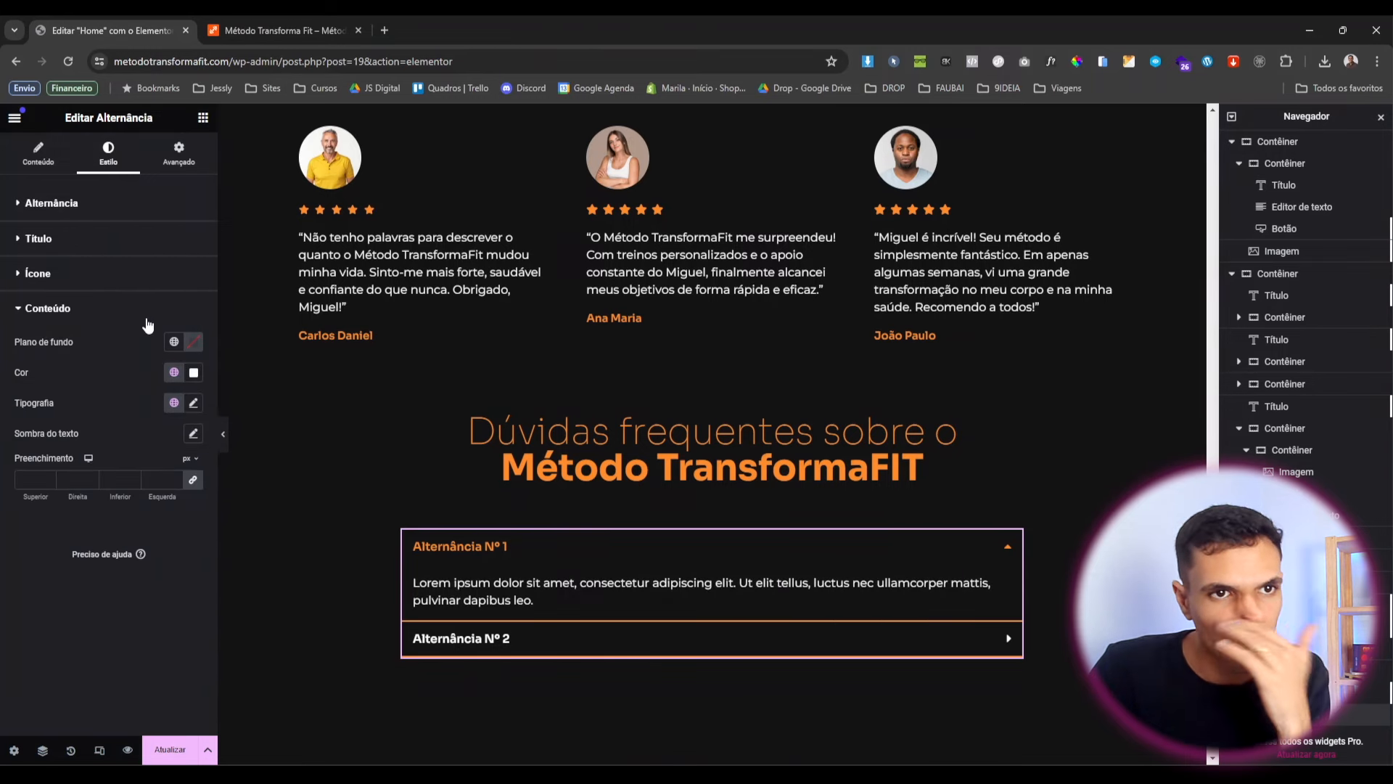
Enlarge the title typography and set the answer font size to 15 px.
left_click(108, 241)
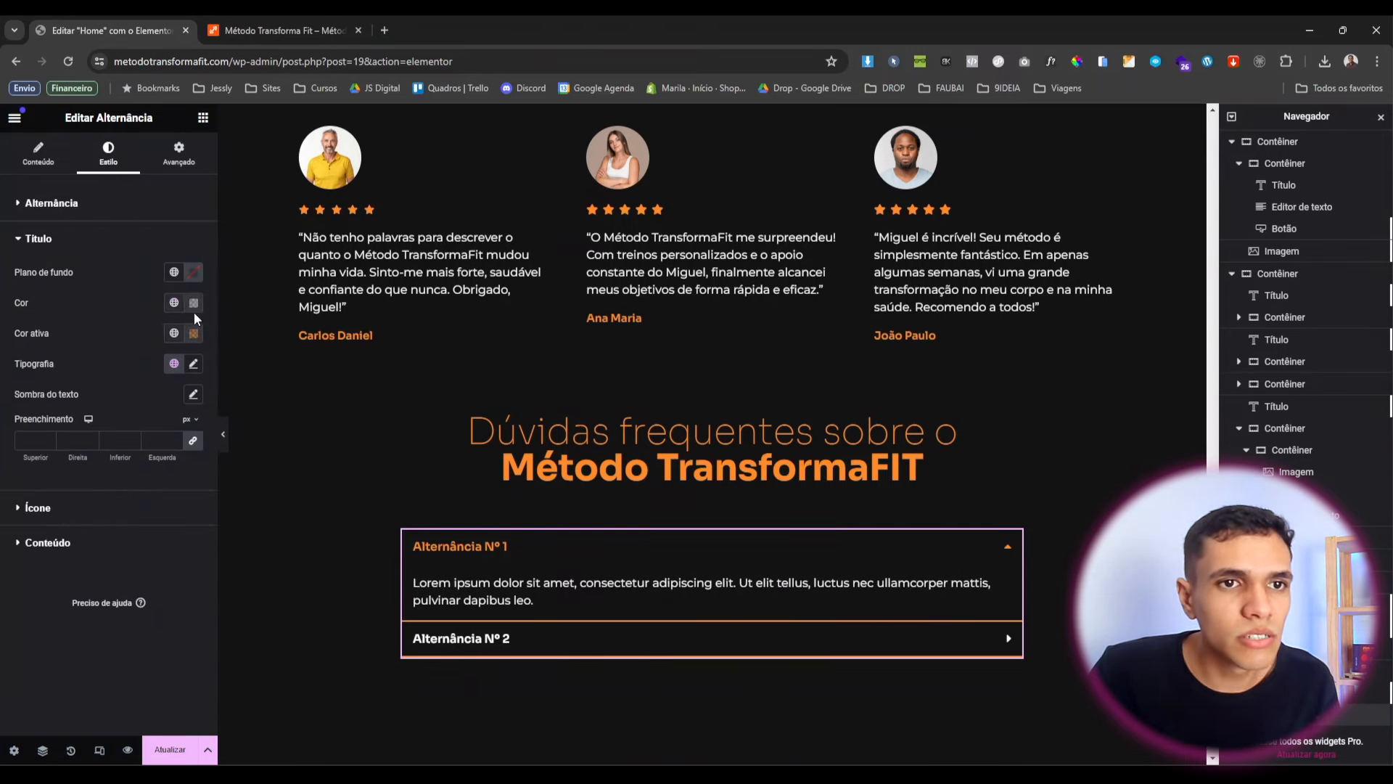
left_click(193, 364)
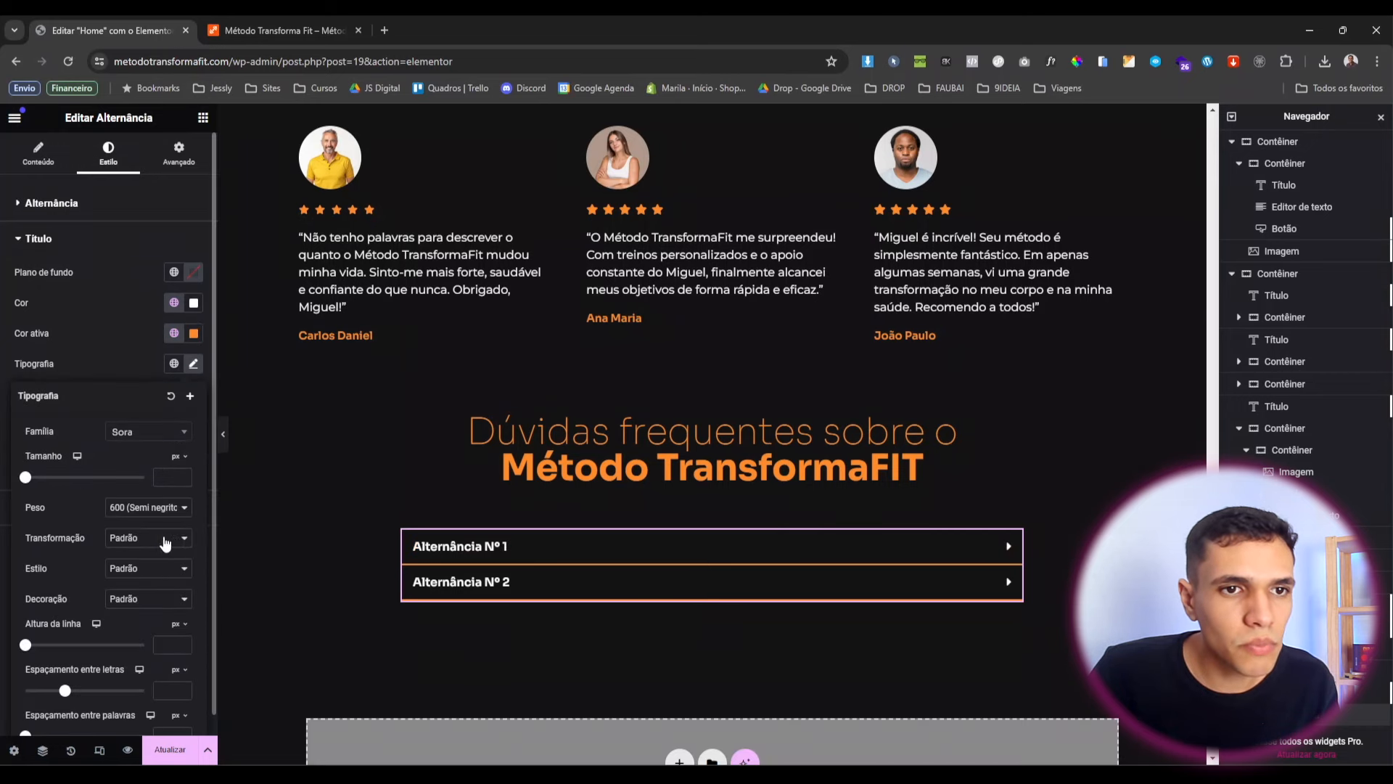
left_click(37, 478)
left_click(116, 339)
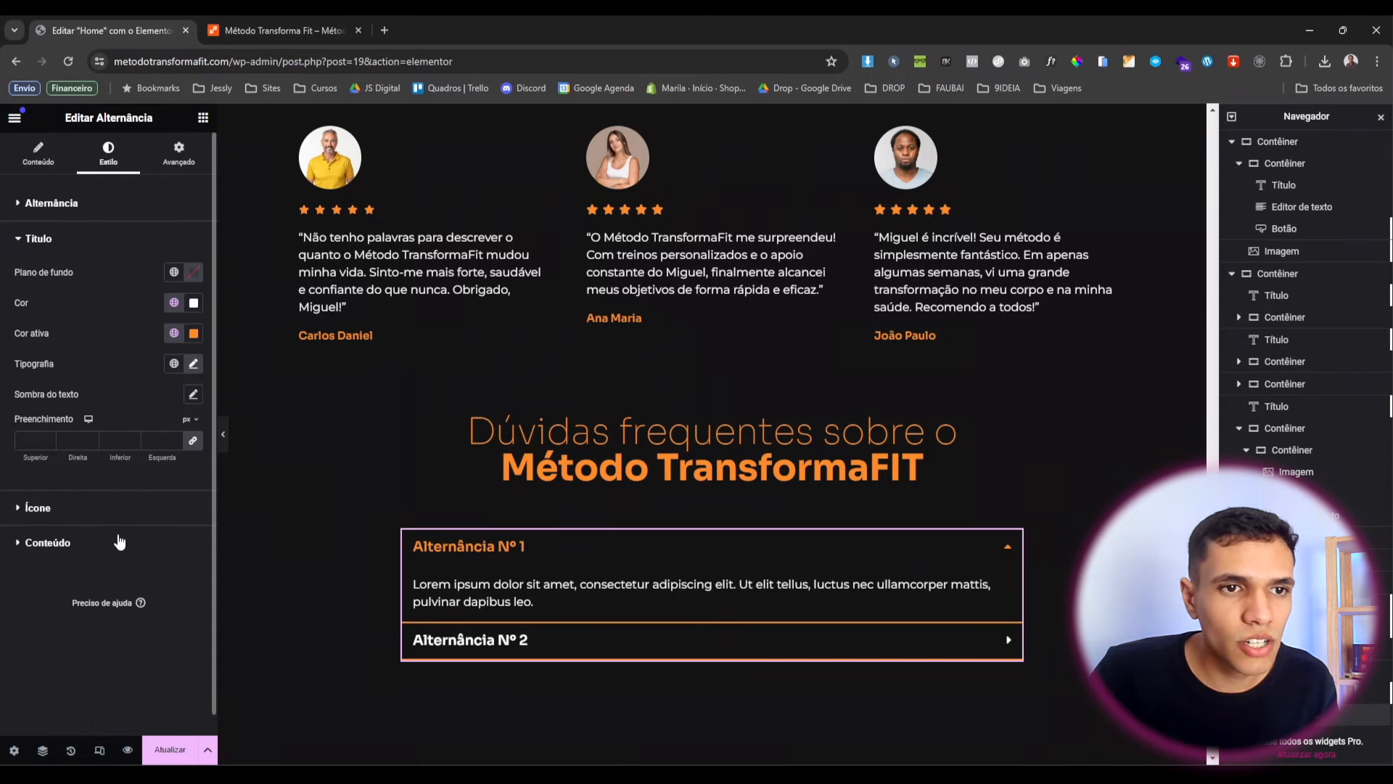
left_click(113, 542)
left_click(194, 403)
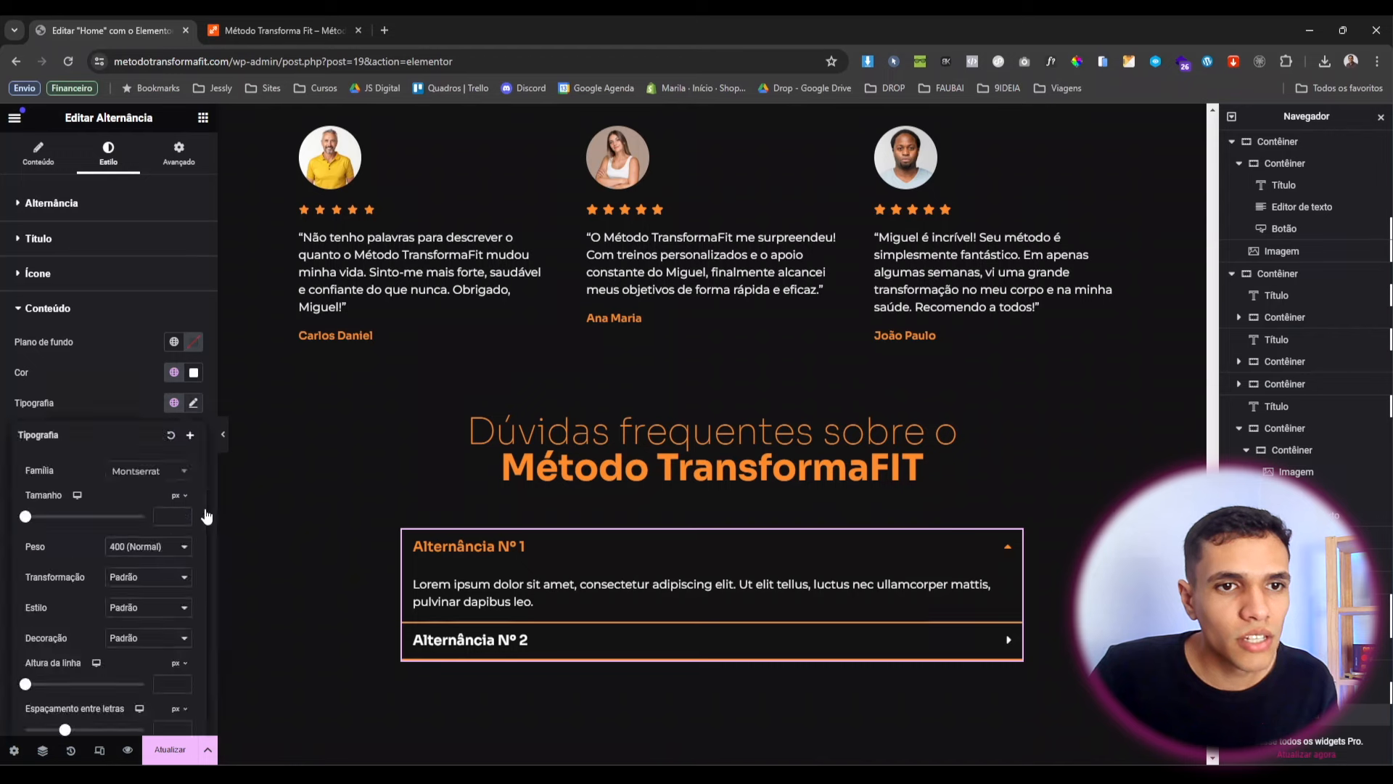
left_click(164, 517)
type("15")
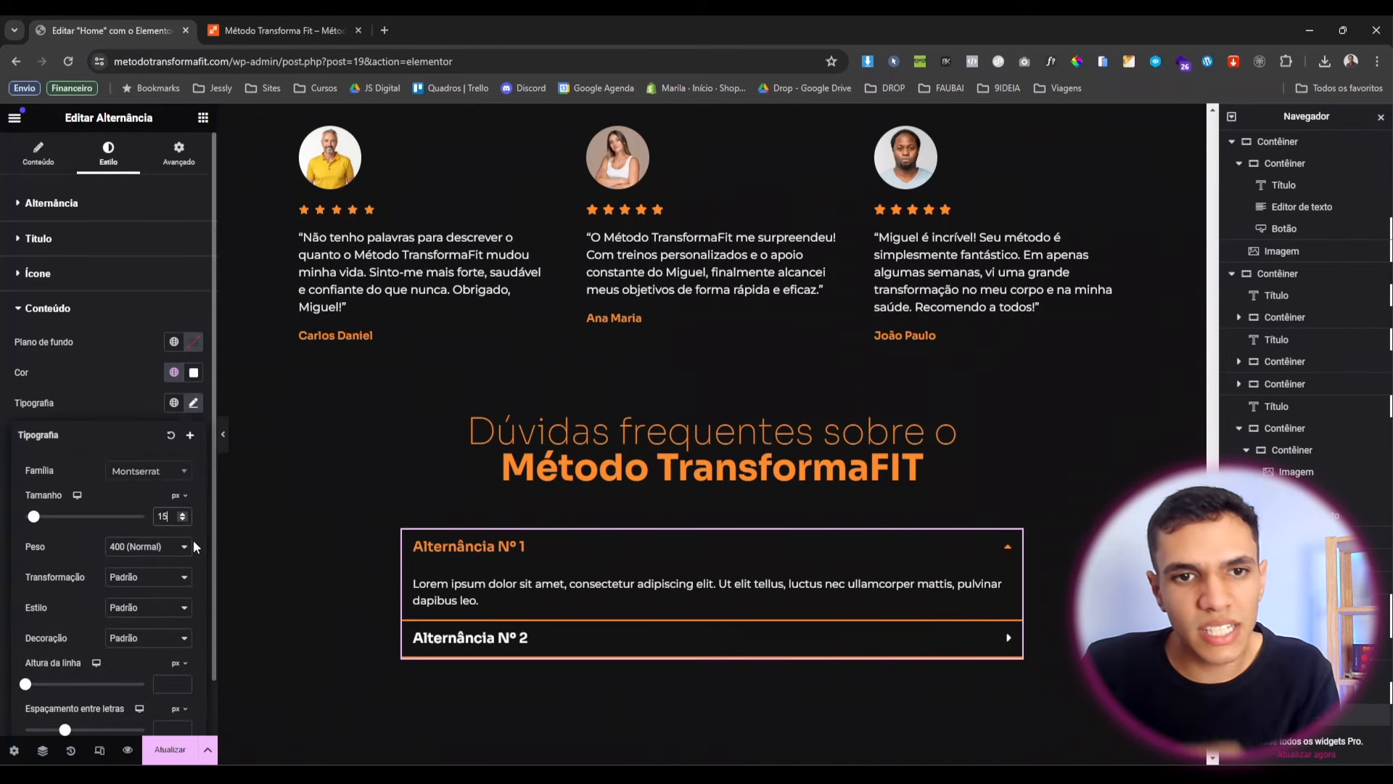
left_click(36, 166)
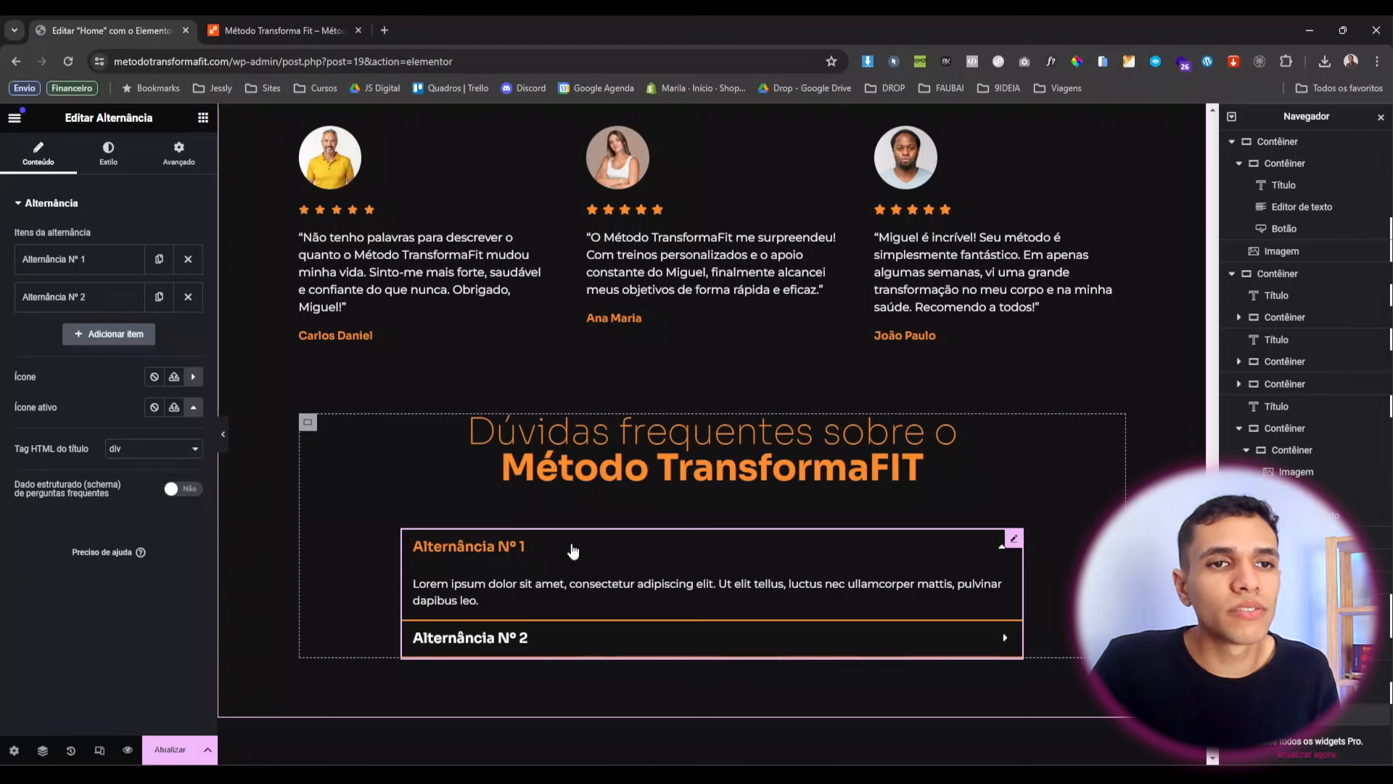
Duplicate the accordion items to five and replace the first item's placeholder answer.
left_click(159, 298)
left_click(159, 298)
left_click(159, 298)
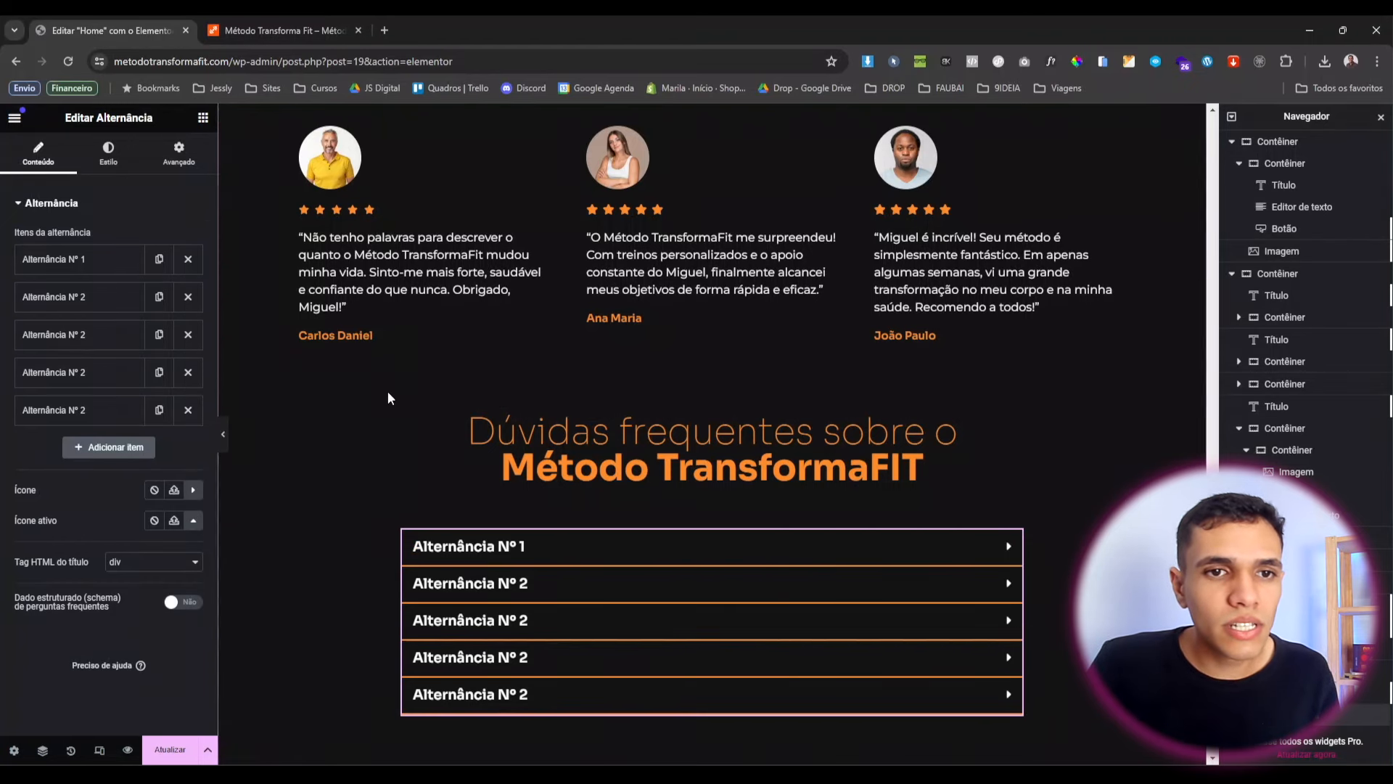
scroll(589, 481, "down", 4)
scroll(517, 455, "up", 2)
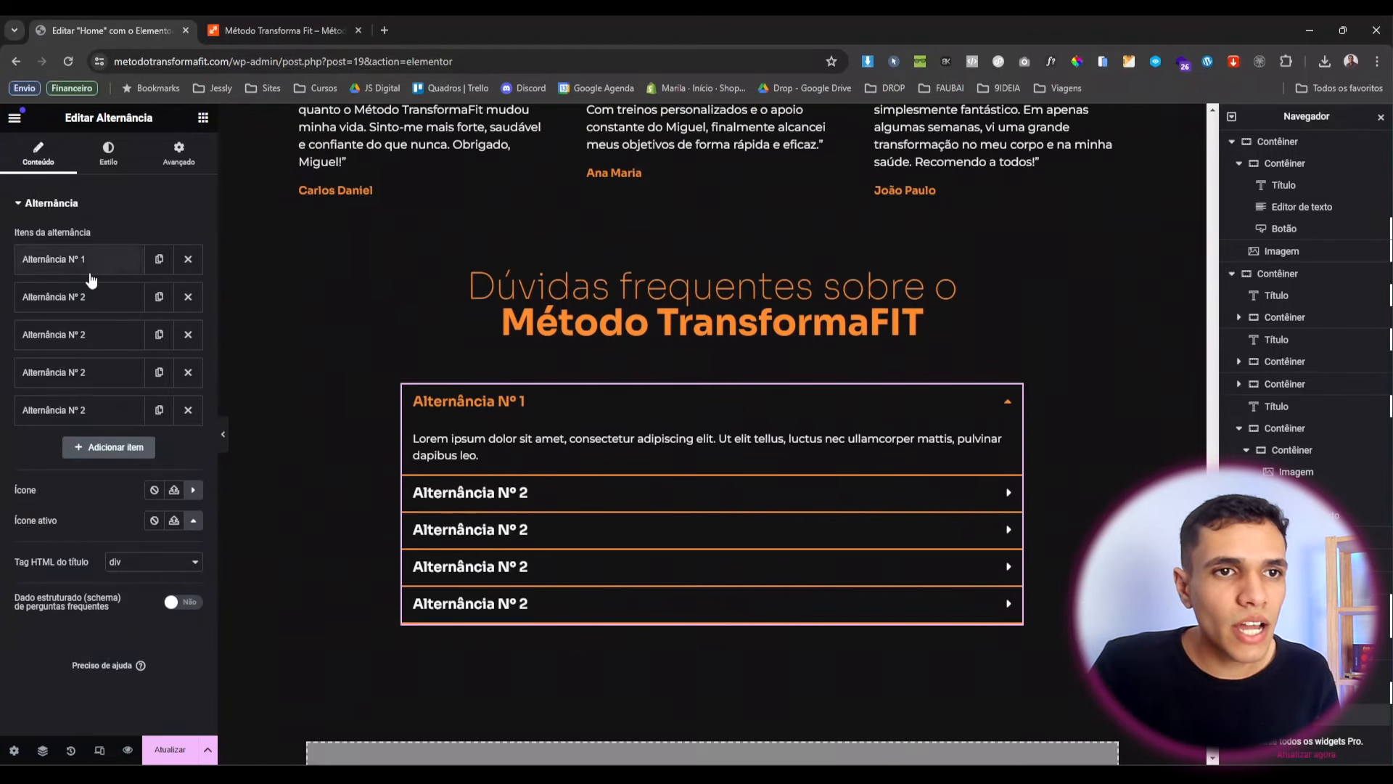
left_click(91, 267)
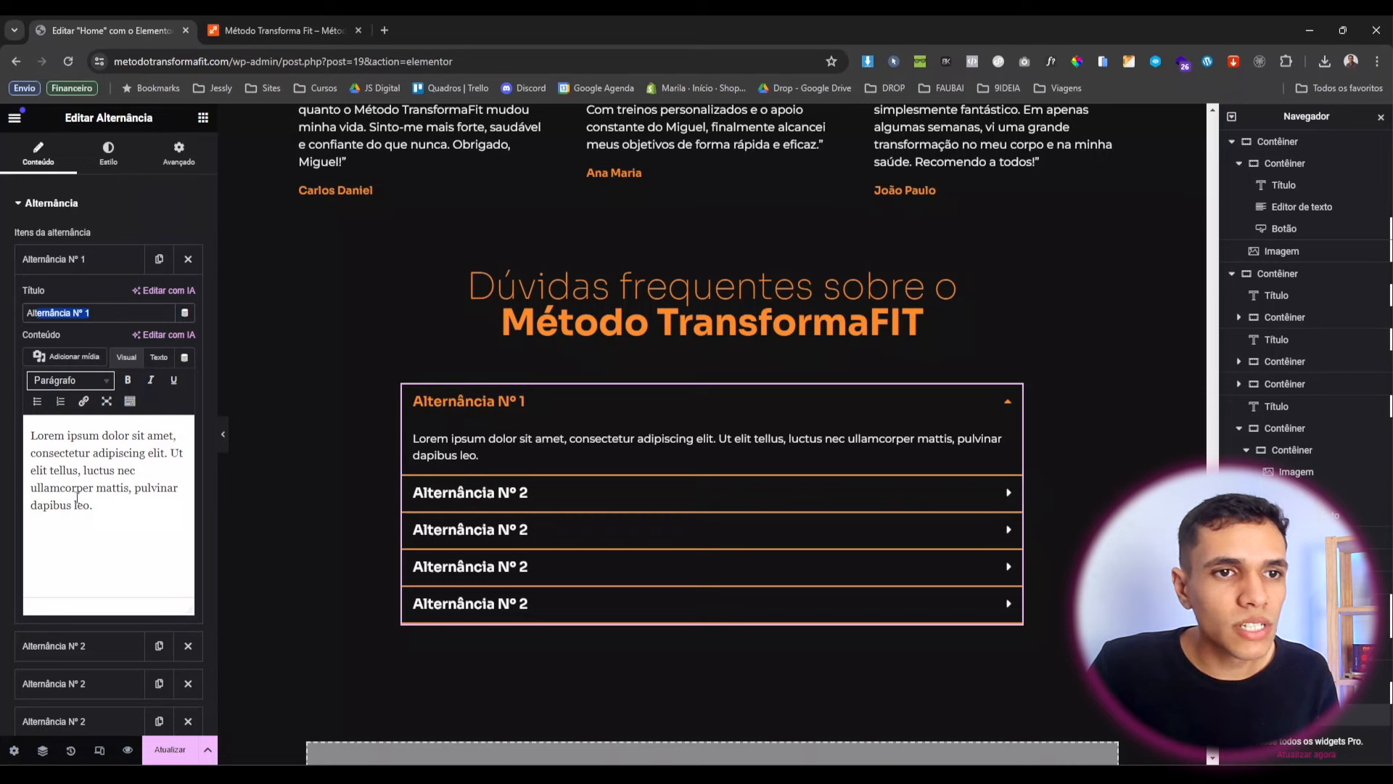
left_click_drag(75, 503, 129, 526)
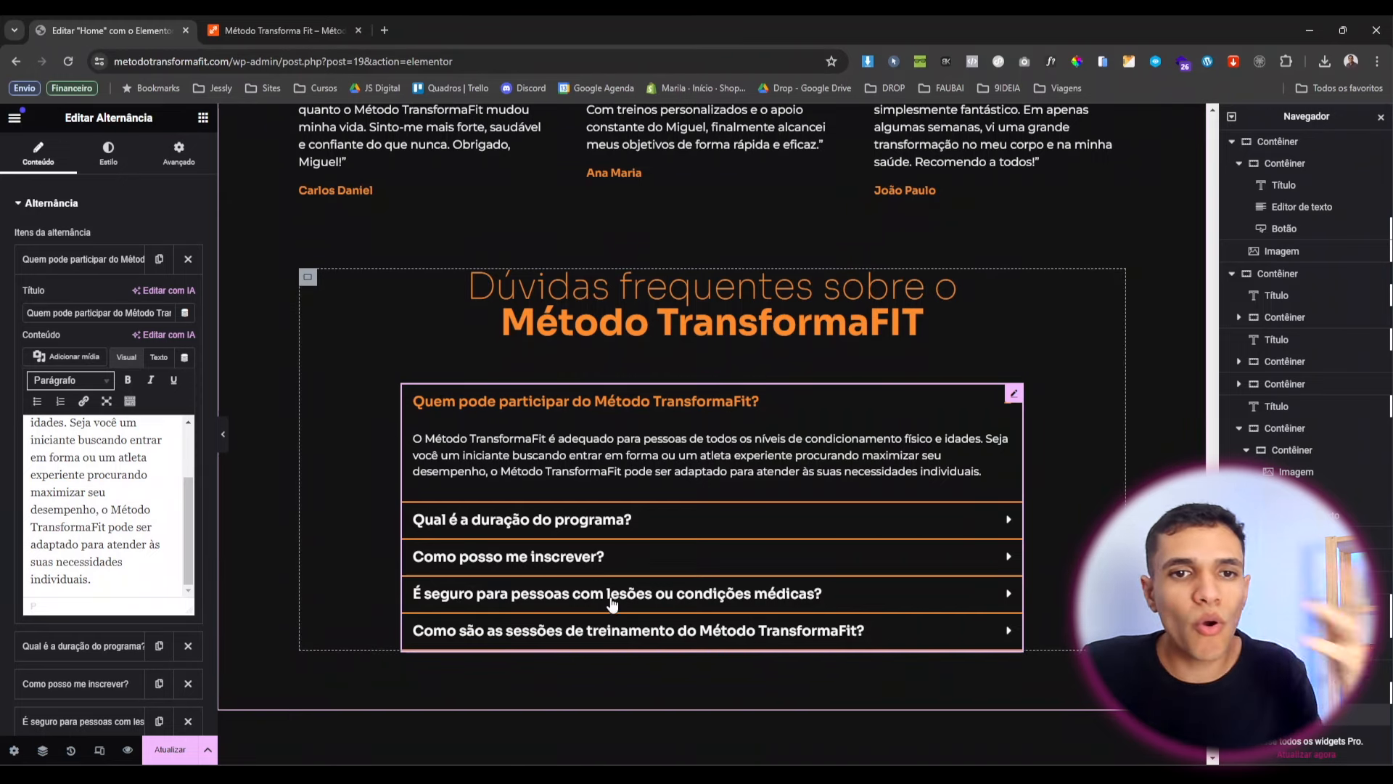
scroll(544, 553, "down", 1)
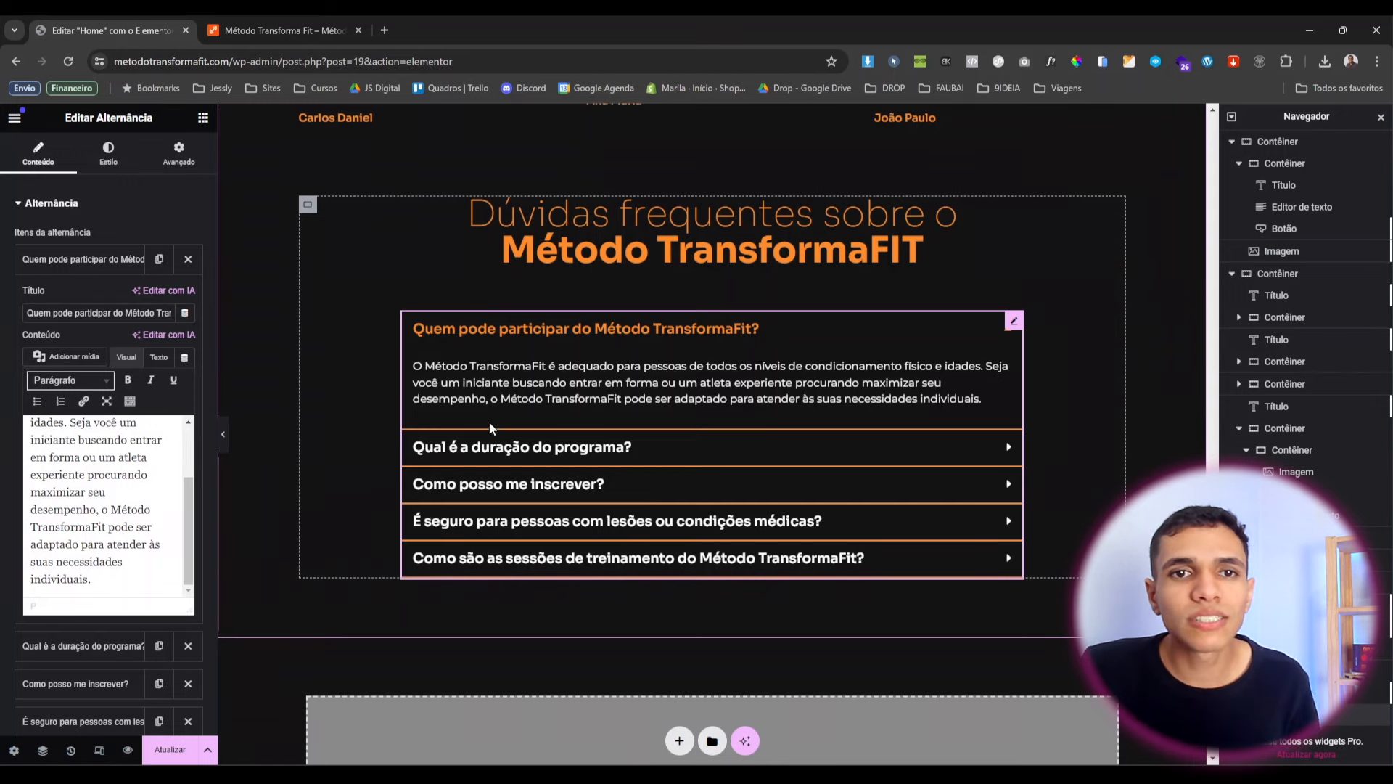
scroll(447, 420, "up", 2)
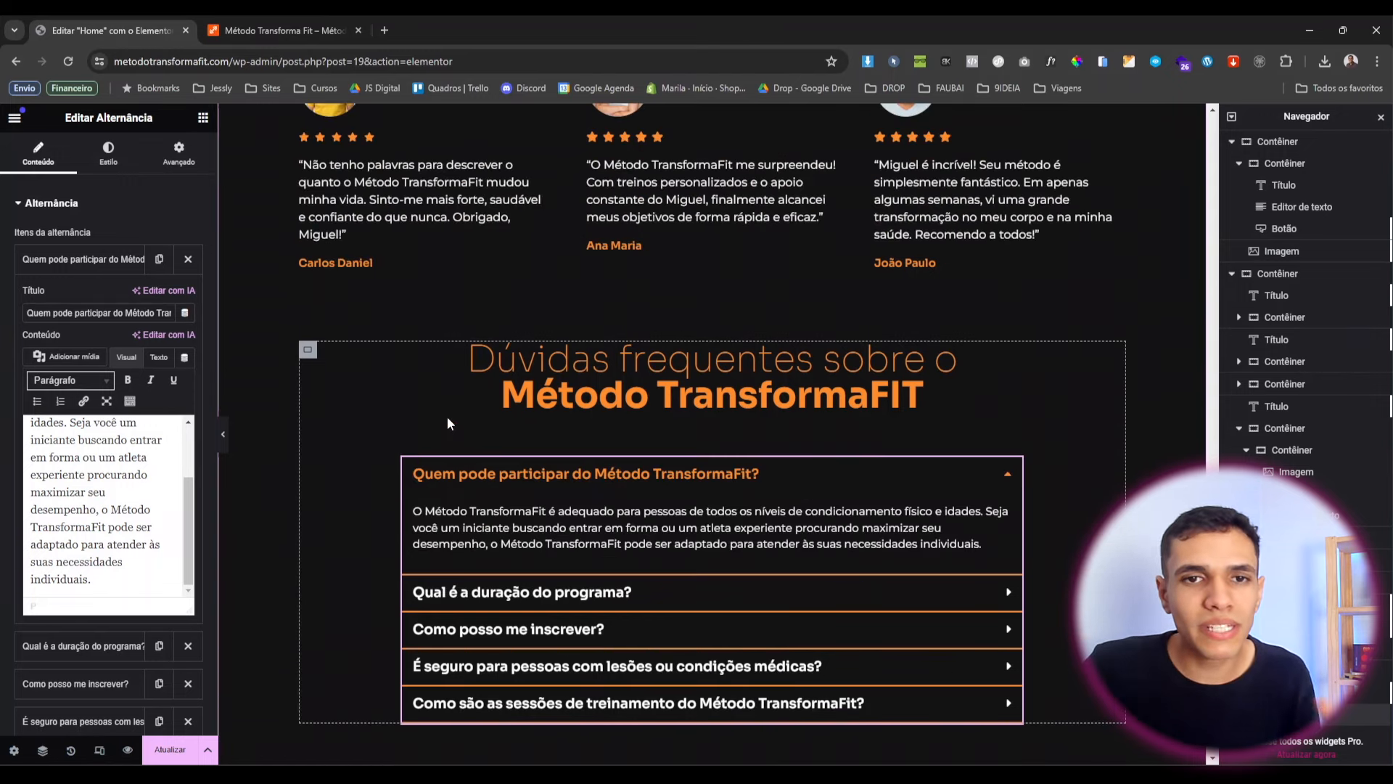
Hide the editor panel and scroll through the FAQ in full-width preview.
left_click(226, 442)
scroll(355, 537, "up", 12)
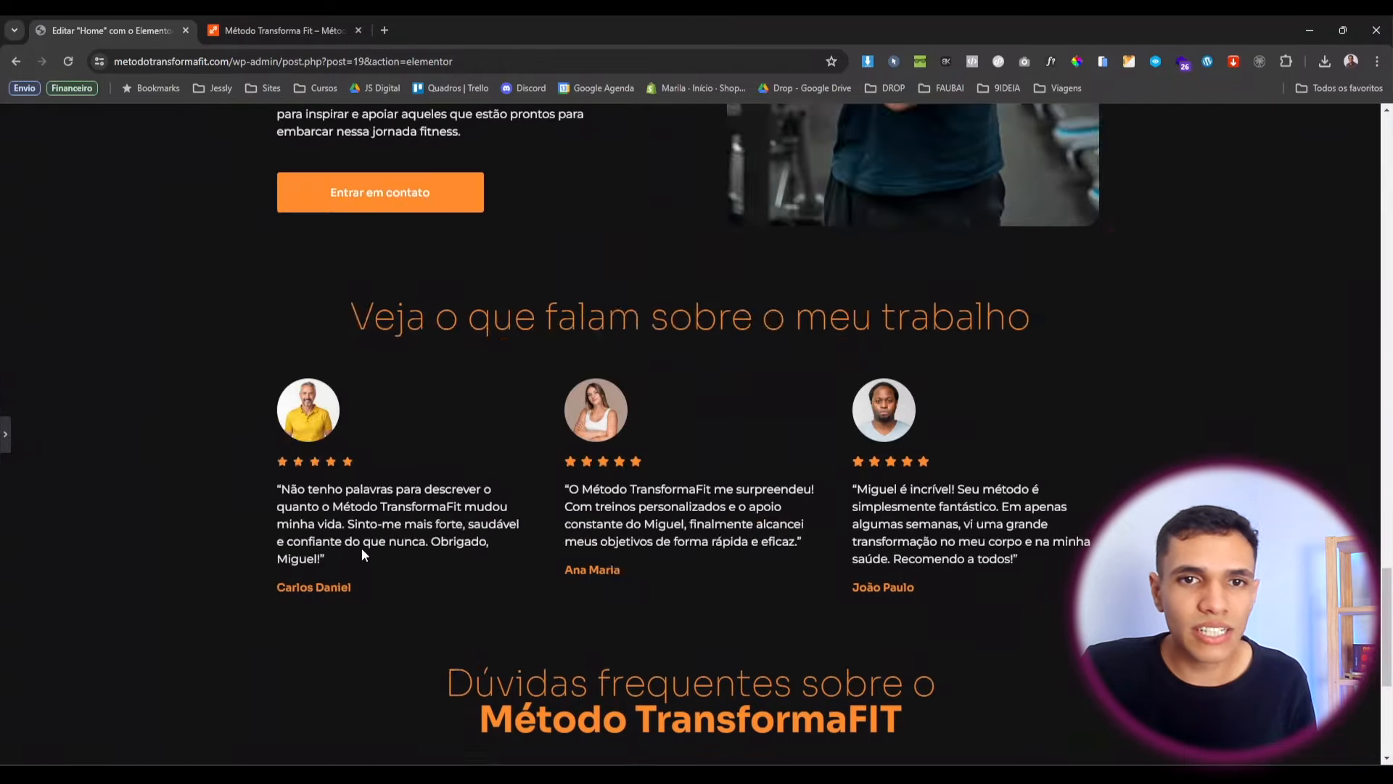
scroll(361, 548, "up", 10)
scroll(361, 547, "down", 10)
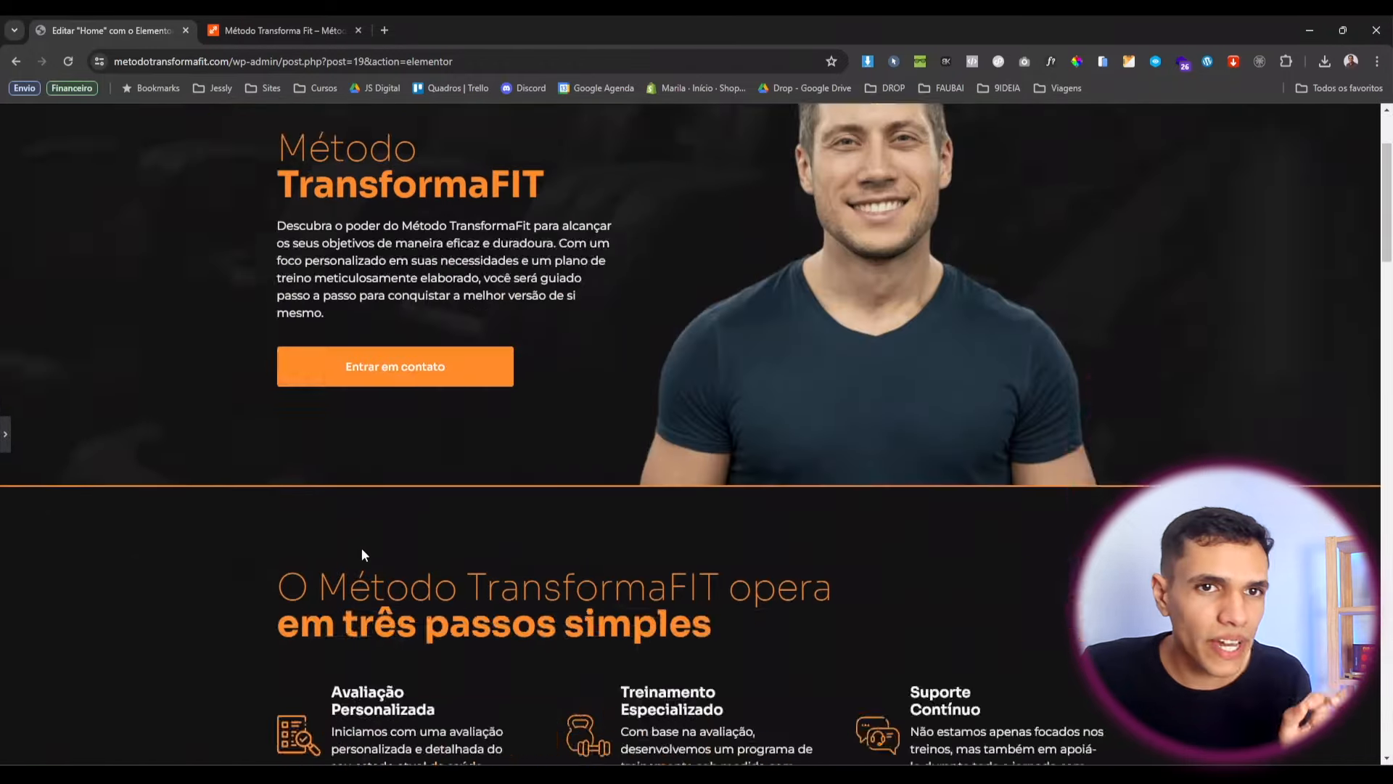
scroll(376, 618, "down", 15)
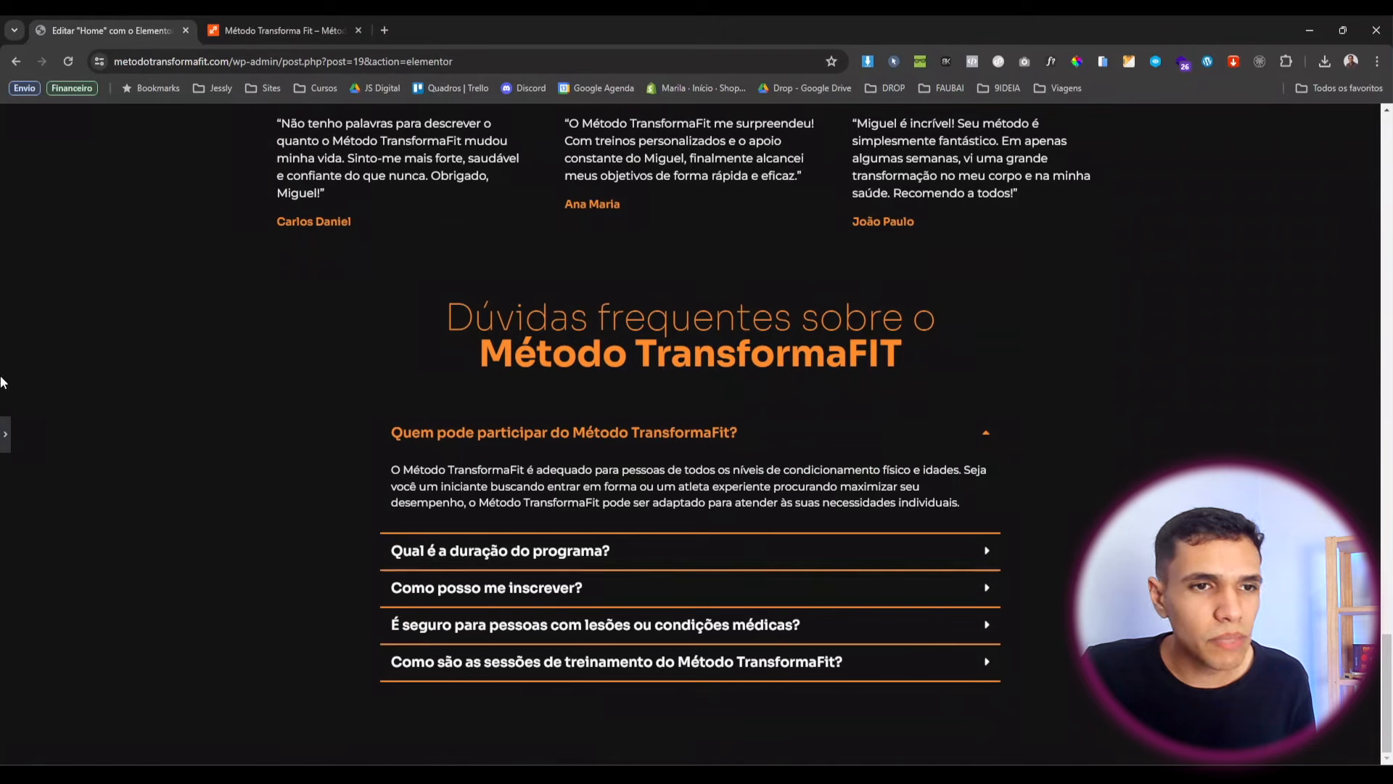
Add a single-column Flexbox container below the FAQ accordion.
left_click(823, 672)
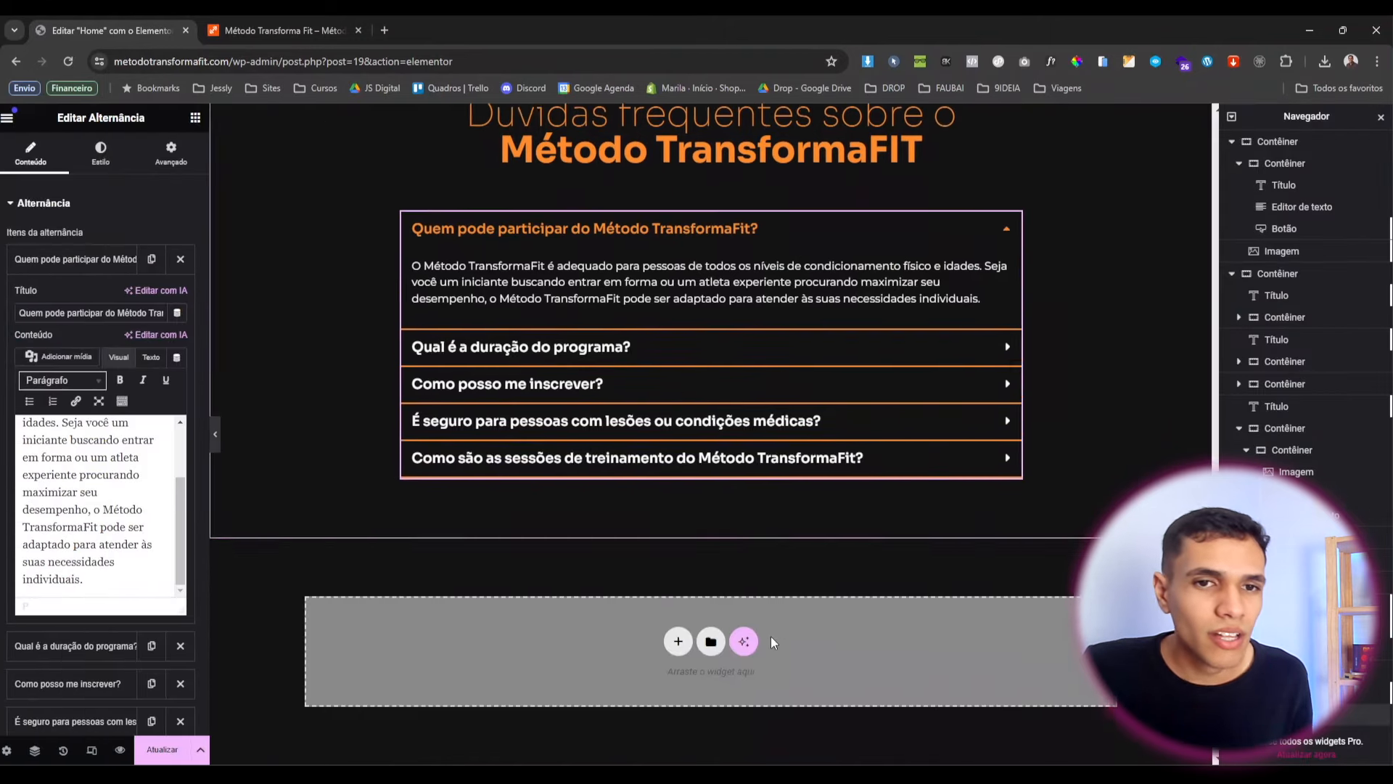
left_click(680, 664)
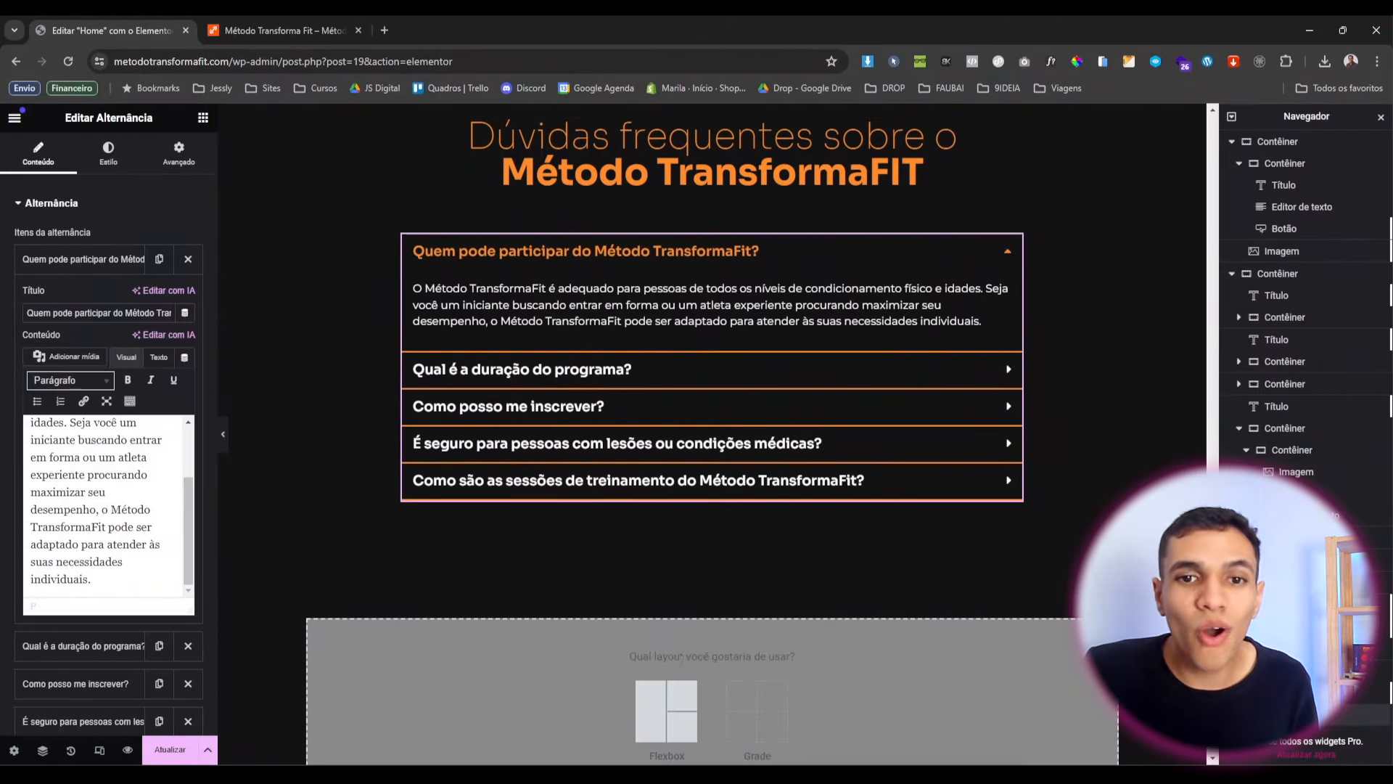
scroll(662, 622, "down", 1)
left_click(664, 623)
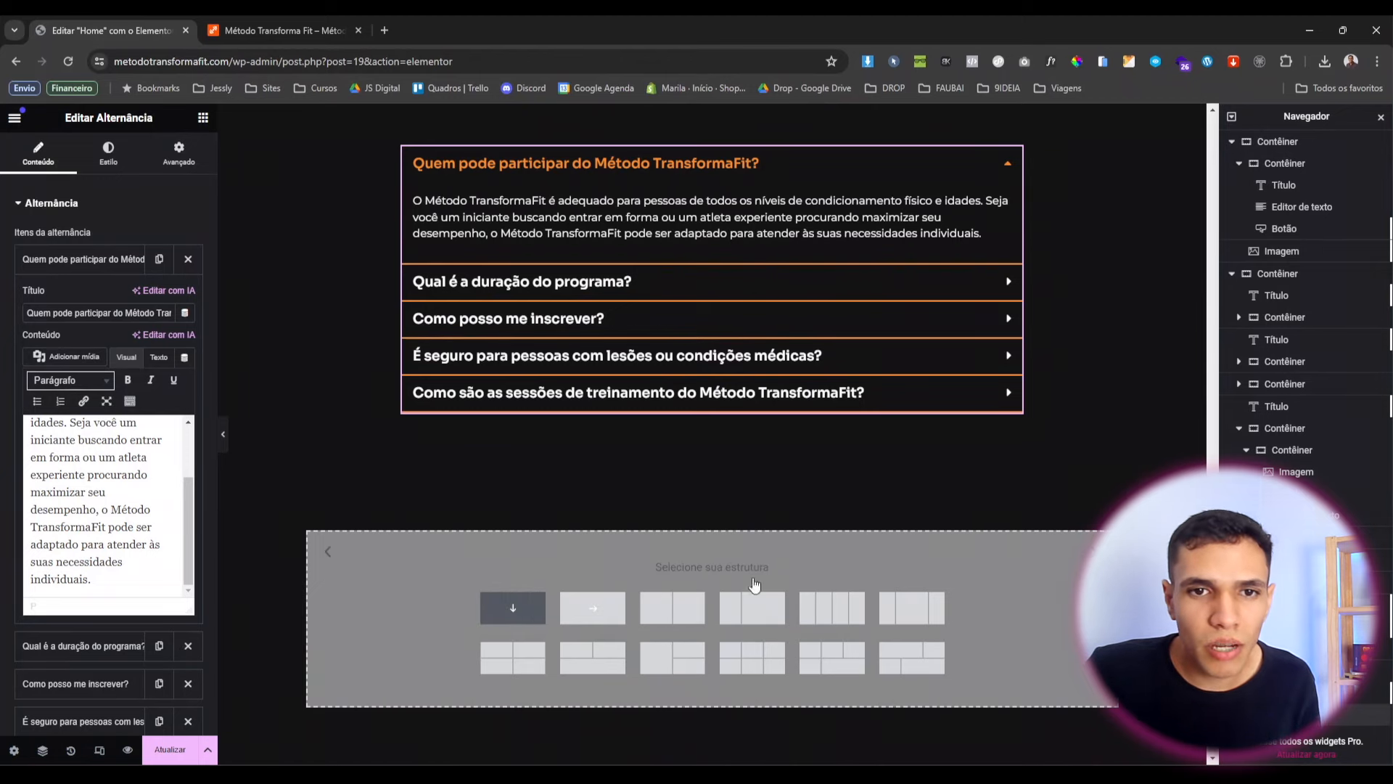
left_click(513, 608)
Set the new container's top and bottom padding to 20 px.
left_click(177, 154)
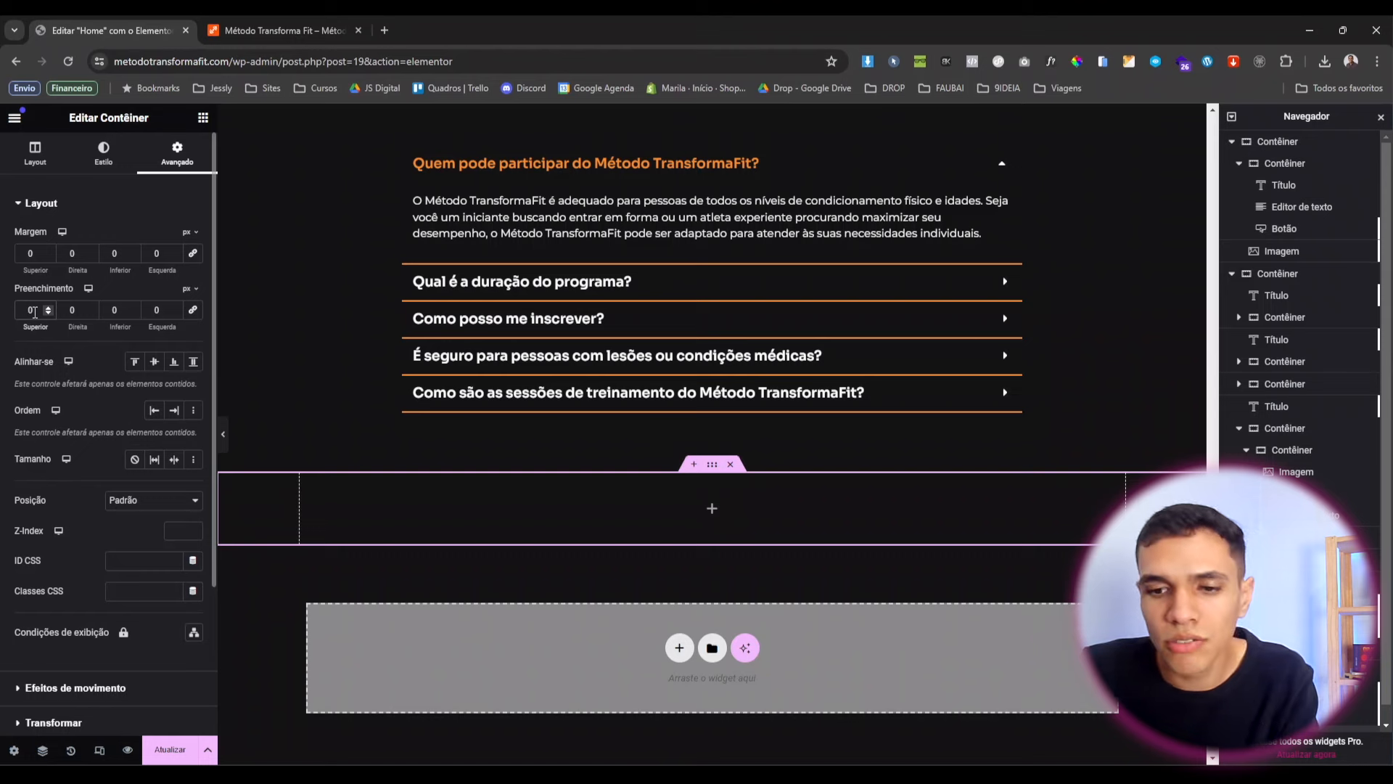
type("20")
left_click(111, 309)
type("20")
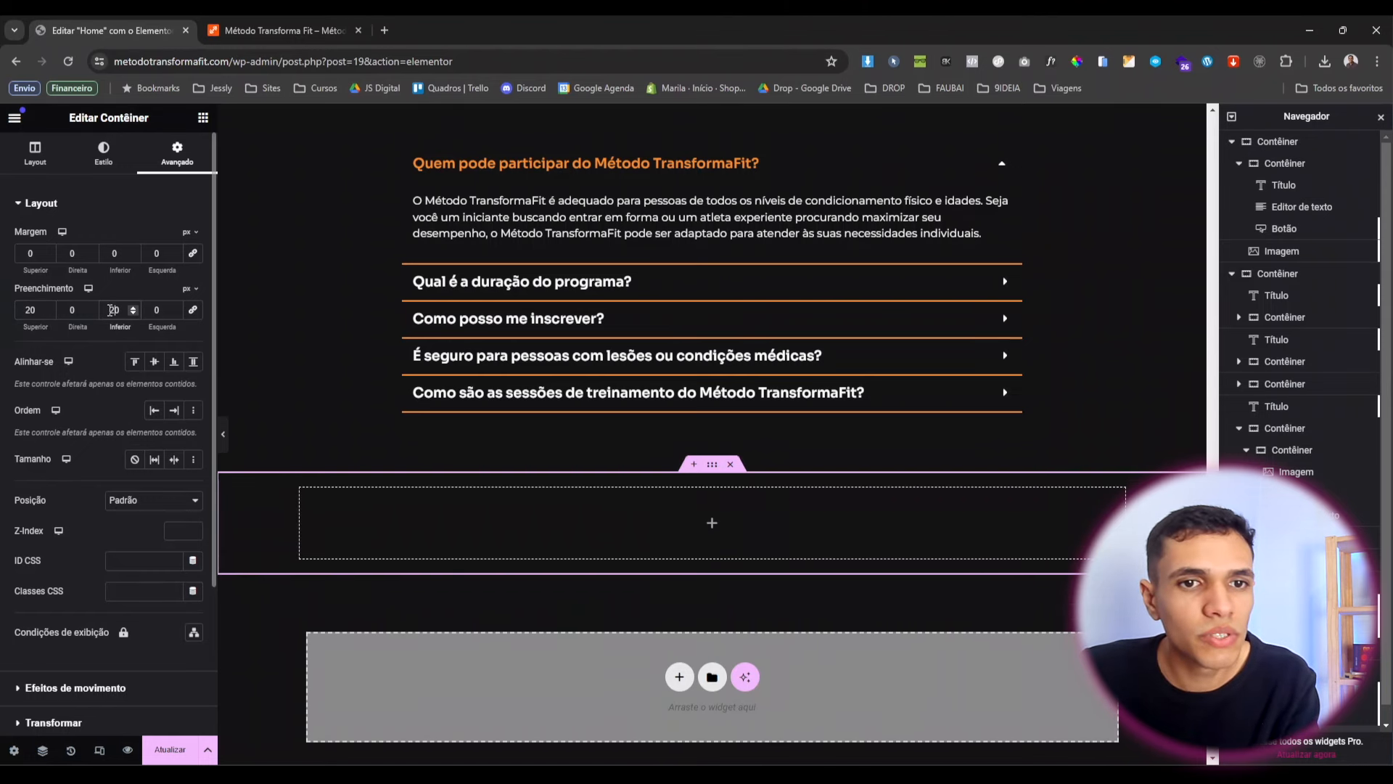
Give the container a classic dark grey #2E2E2E background and drop in a Text Editor widget.
left_click(104, 154)
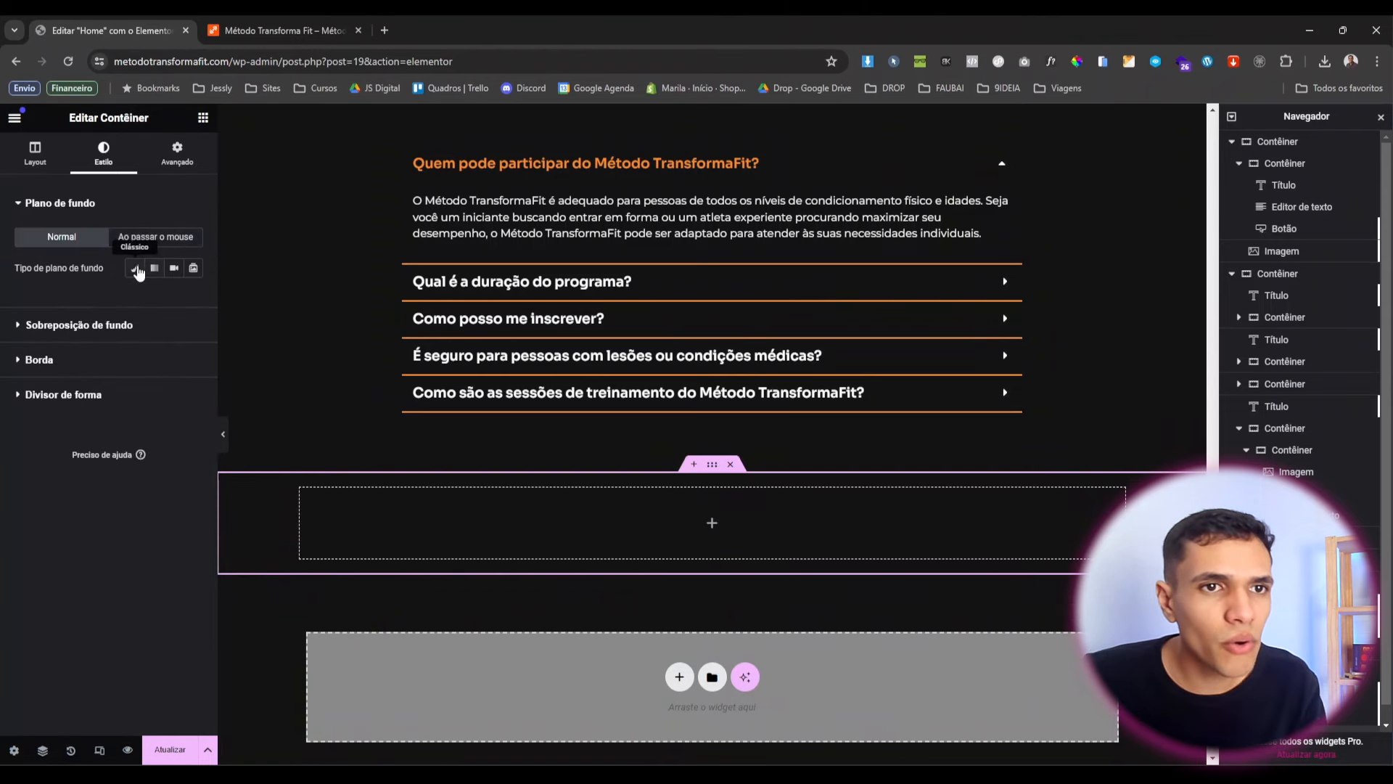
left_click(134, 268)
left_click(193, 298)
left_click_drag(115, 415, 88, 457)
left_click(203, 119)
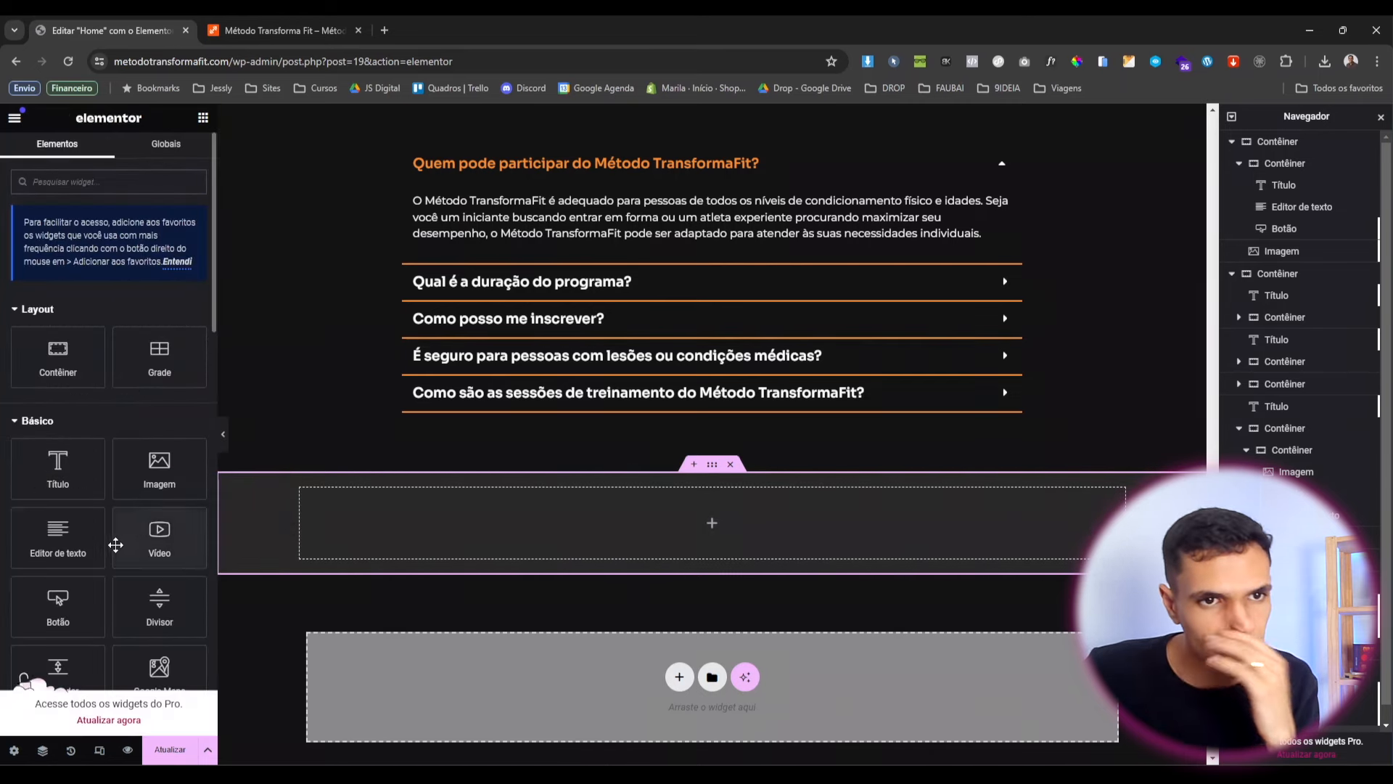
left_click_drag(81, 532, 501, 519)
Replace the placeholder text with the pasted '© 2024 Todos os direitos reservados' line.
triple_click(114, 341)
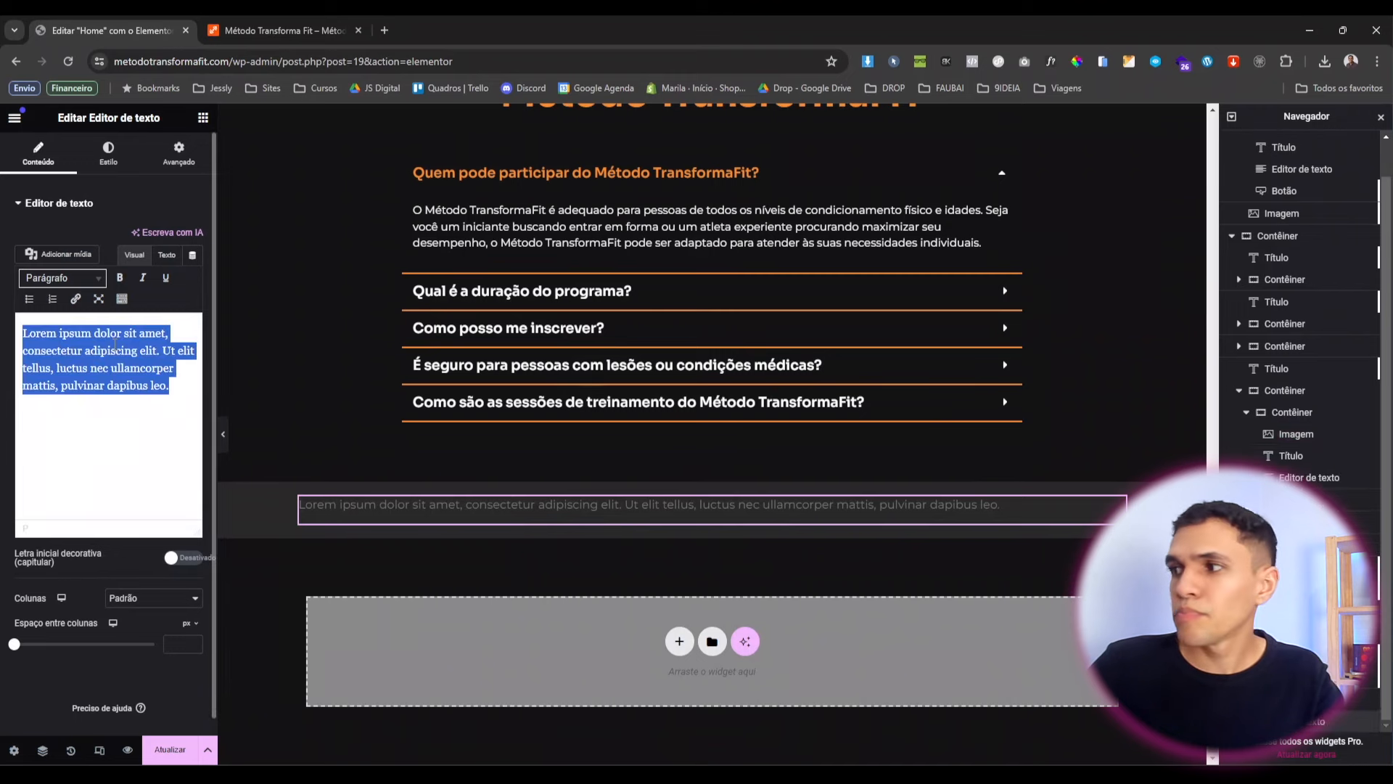
type("© 2024 Todos os direitos reservados")
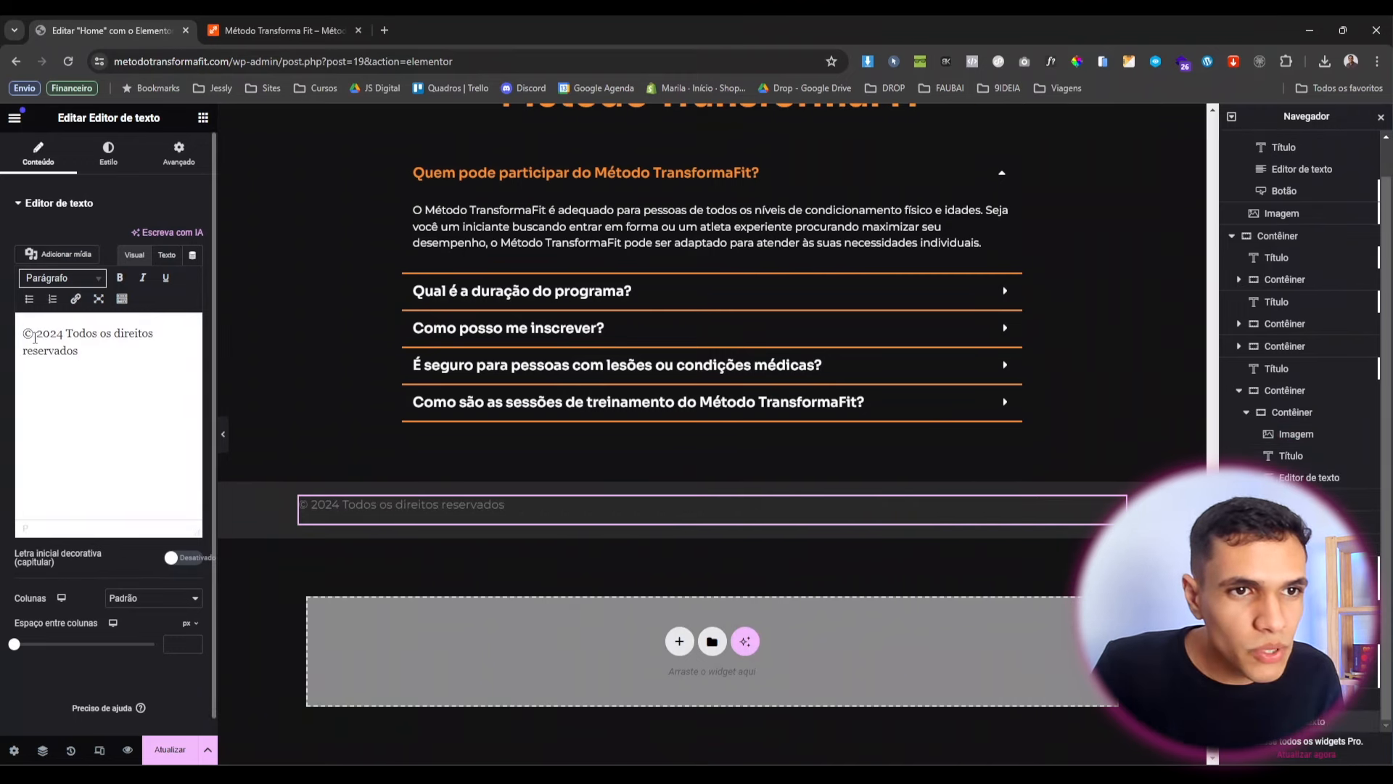
left_click_drag(93, 335, 131, 361)
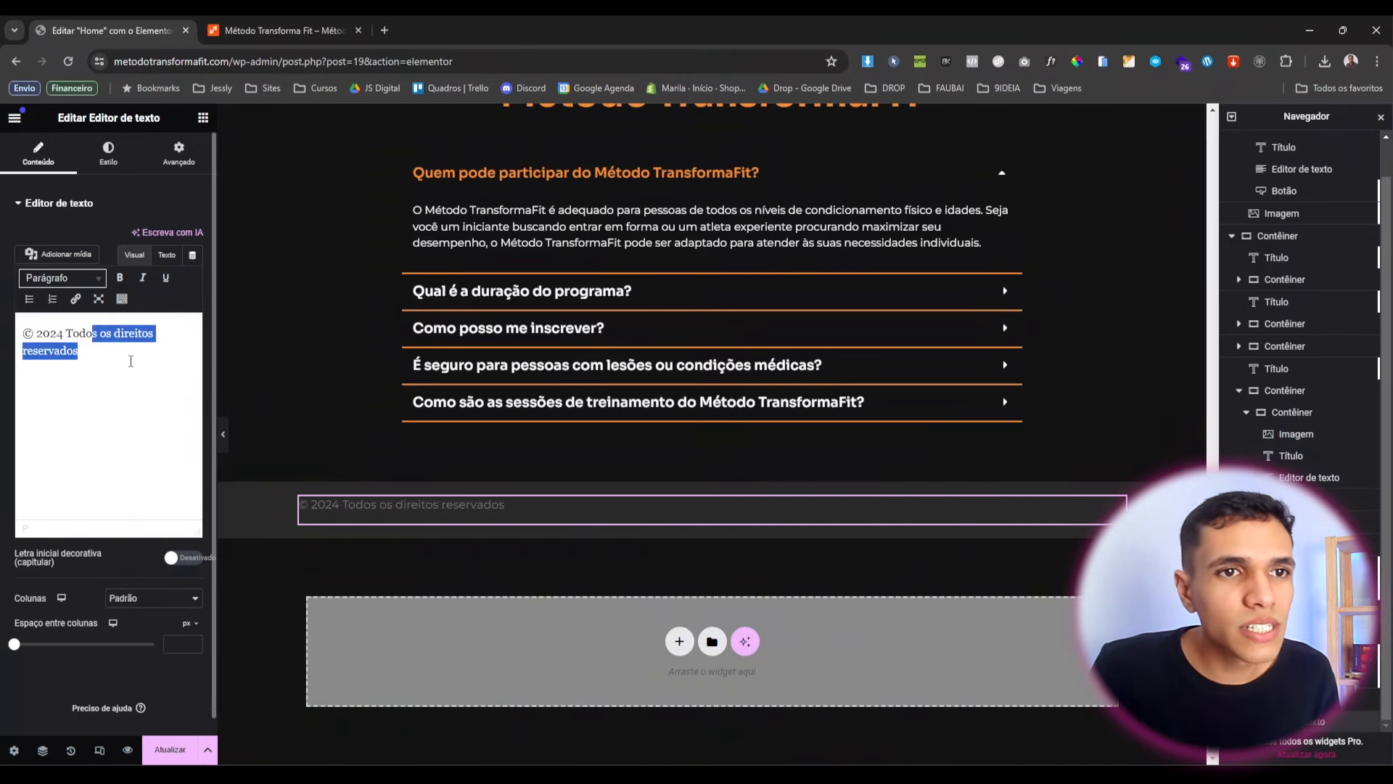
left_click(131, 361)
Centre the footer text and colour it white (Branco).
left_click(116, 166)
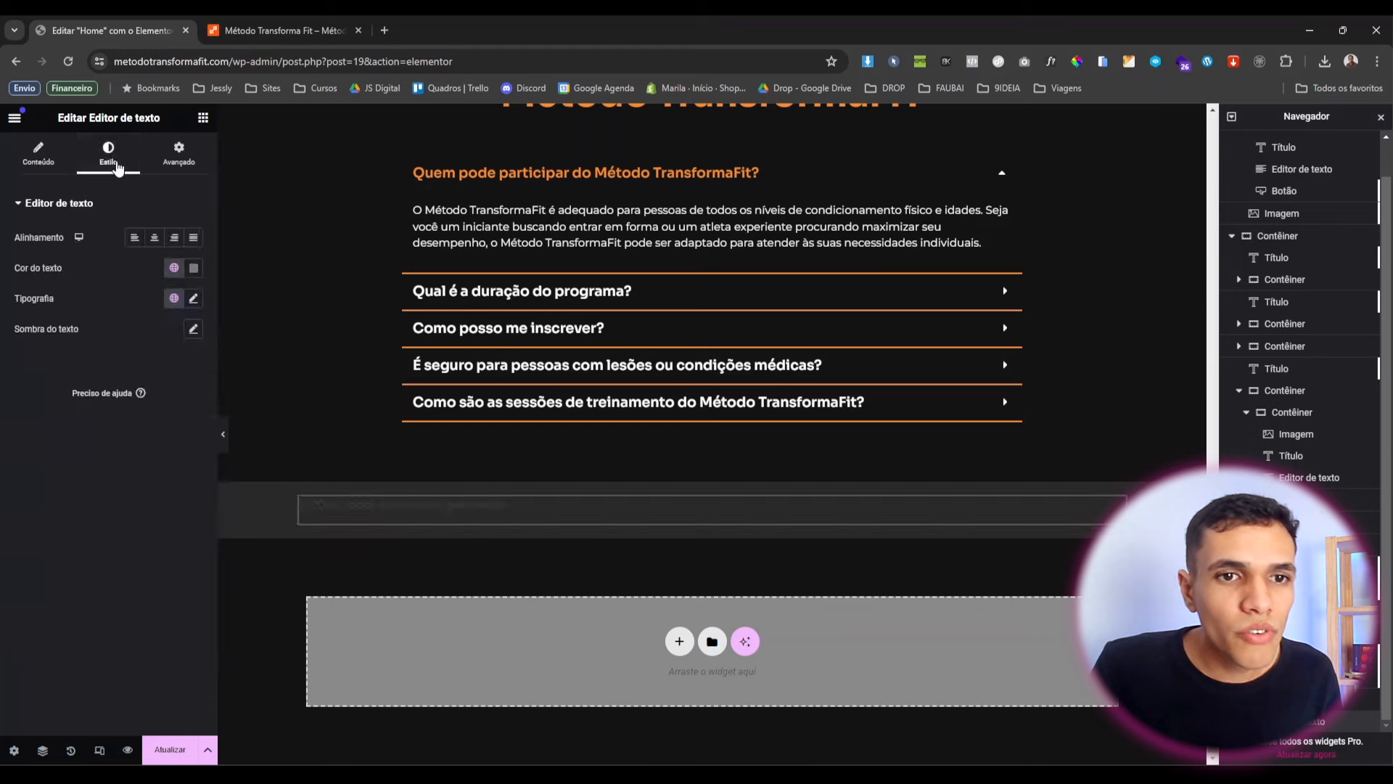
left_click(154, 238)
left_click(174, 268)
scroll(124, 483, "down", 1)
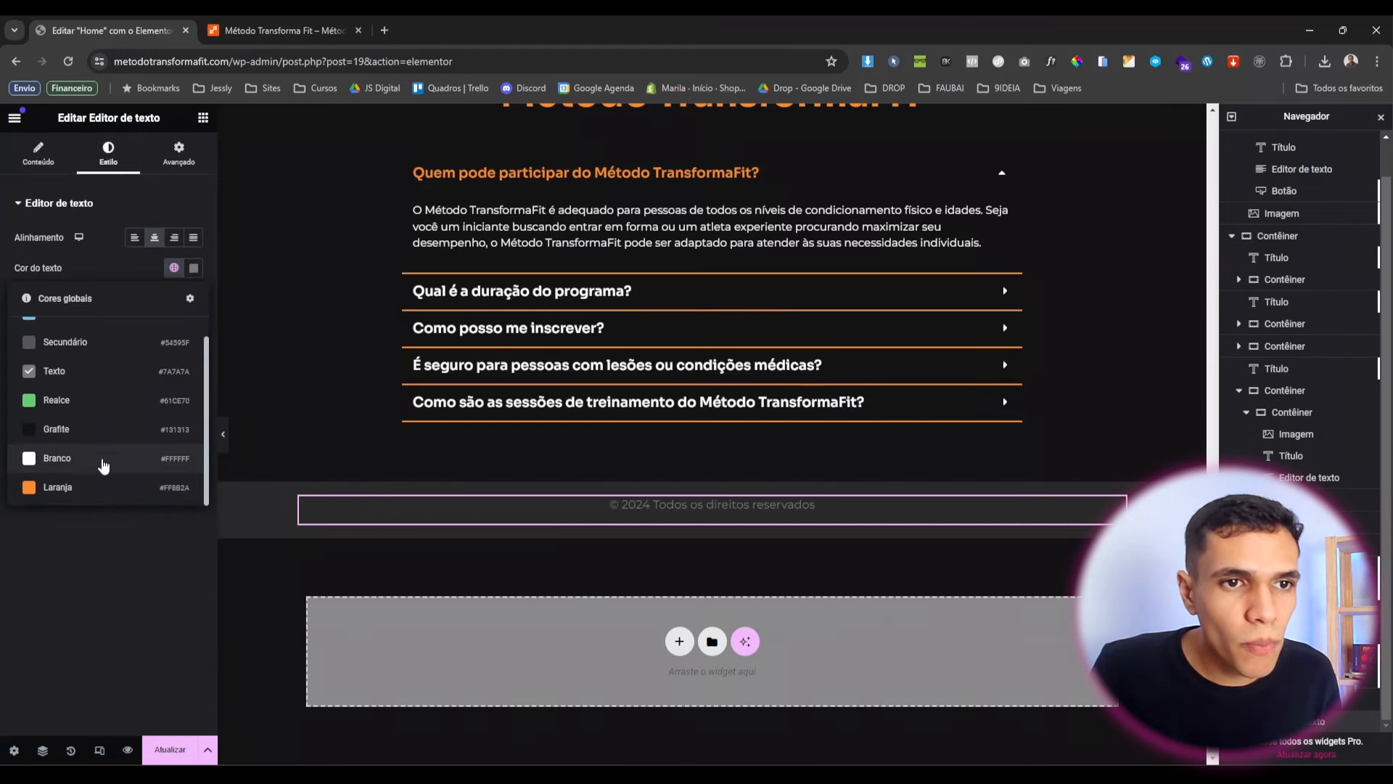
left_click(103, 458)
Set the footer text's bottom margin to -15.
left_click(178, 154)
left_click(106, 248)
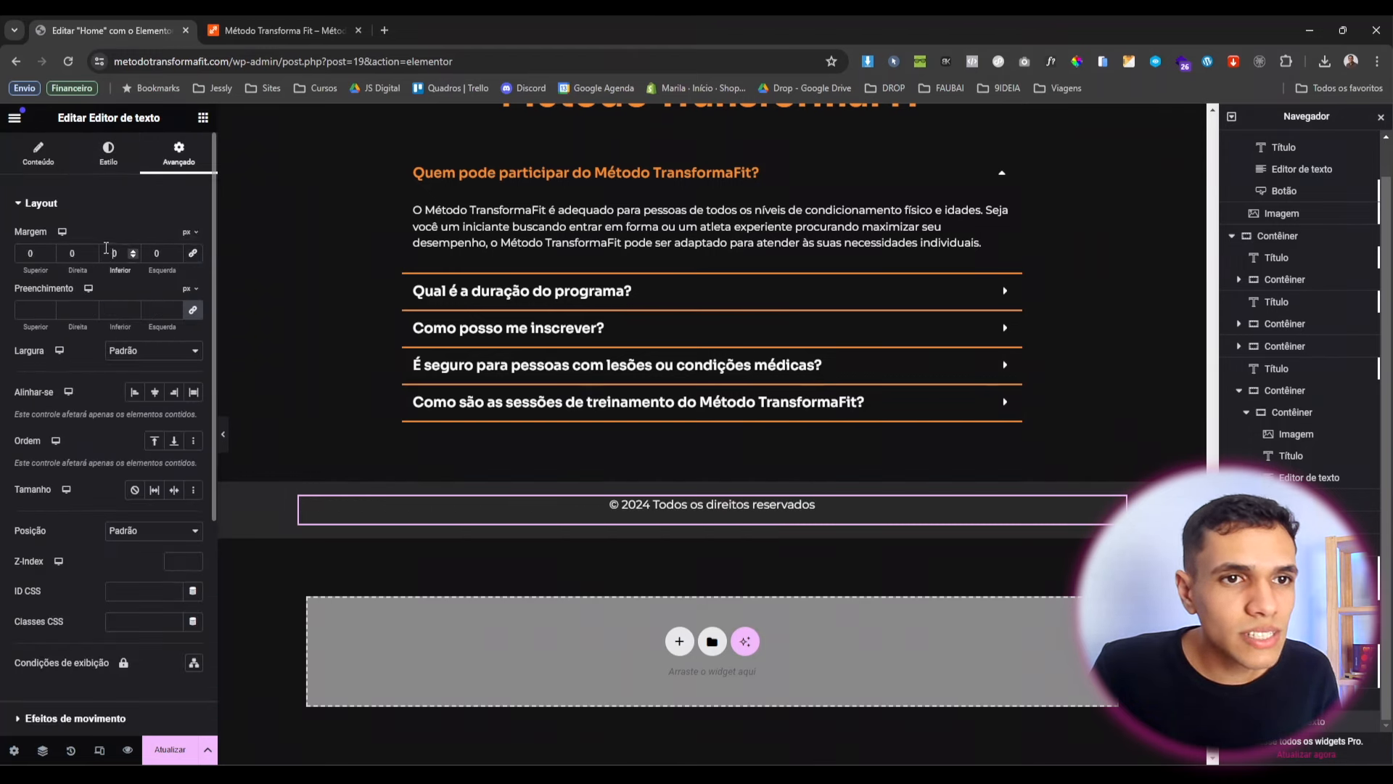
type("-150")
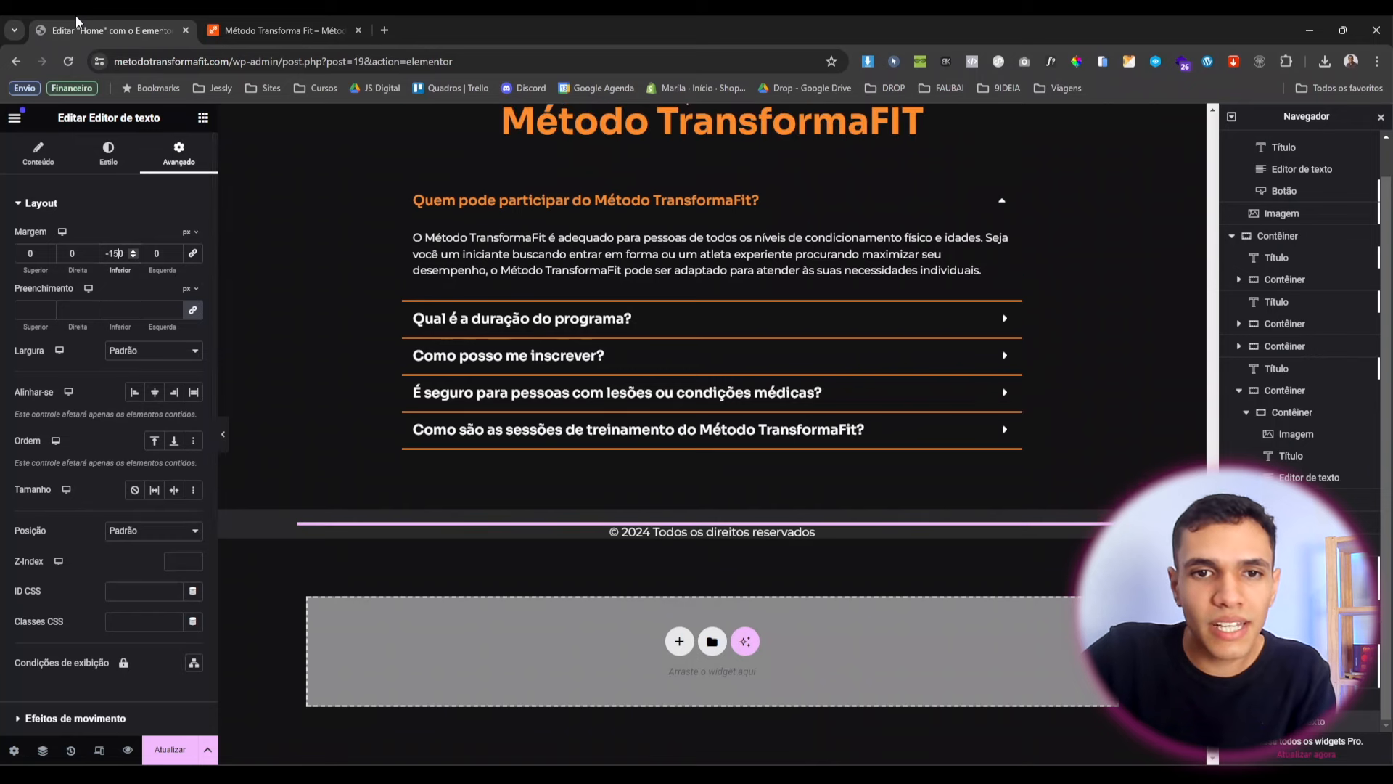
key("BackSpace")
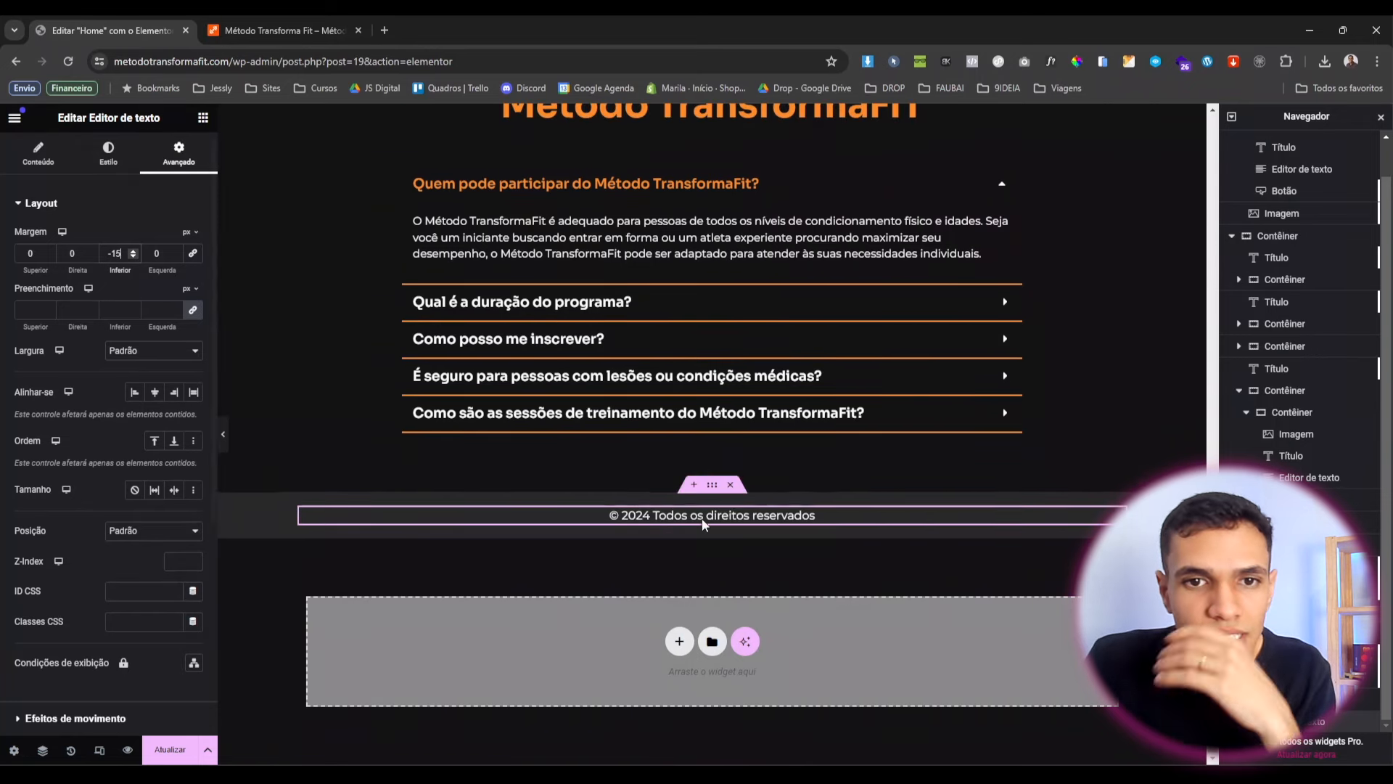
Set the footer text's font size to 13 px.
left_click(107, 160)
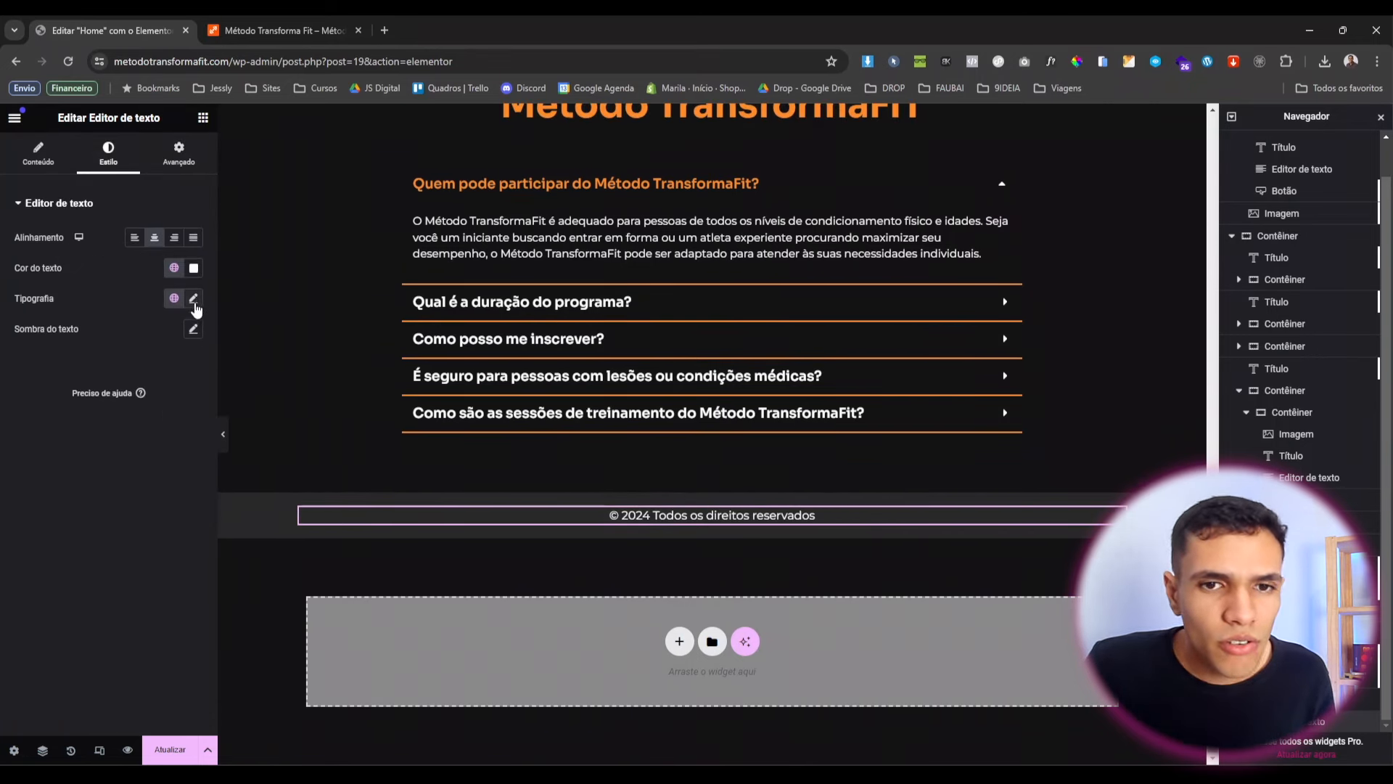
left_click(194, 299)
left_click(178, 410)
type("12")
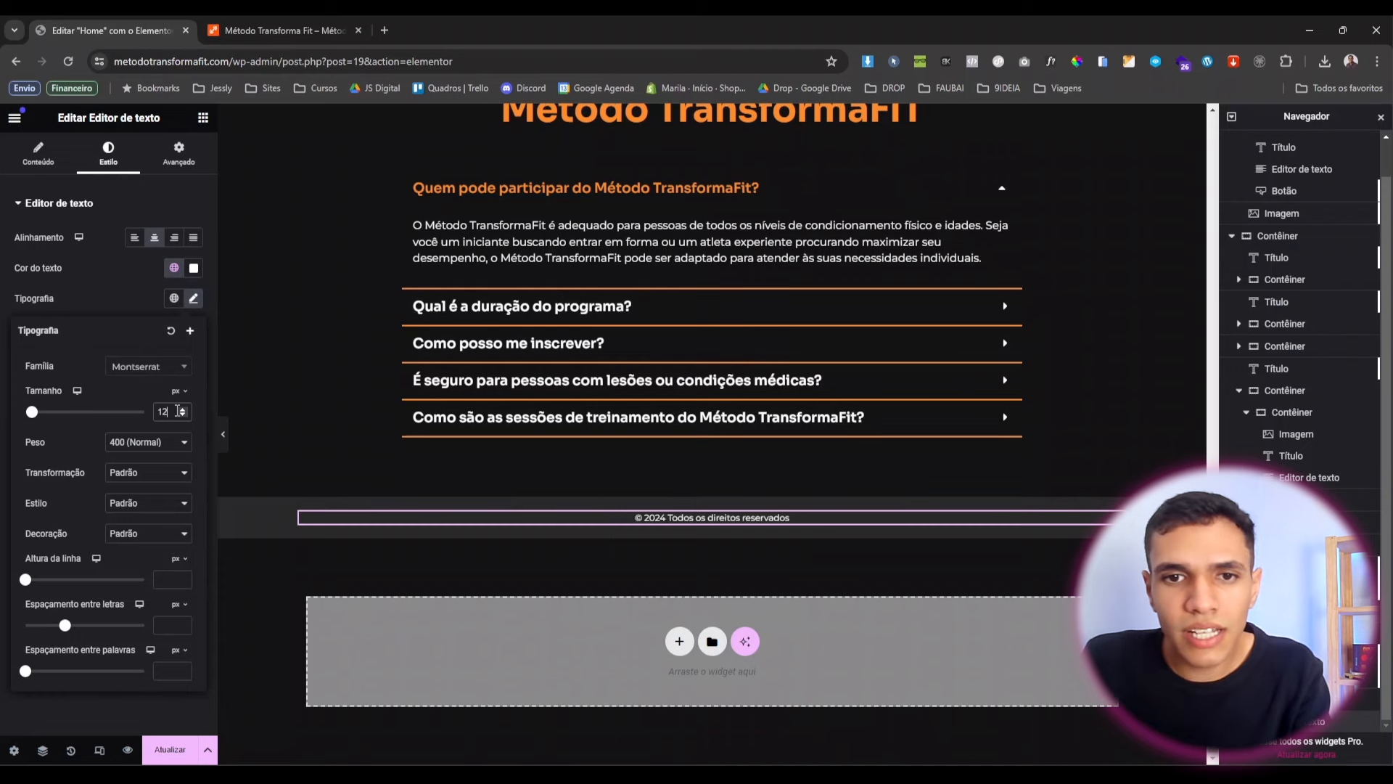
key("BackSpace")
type("3")
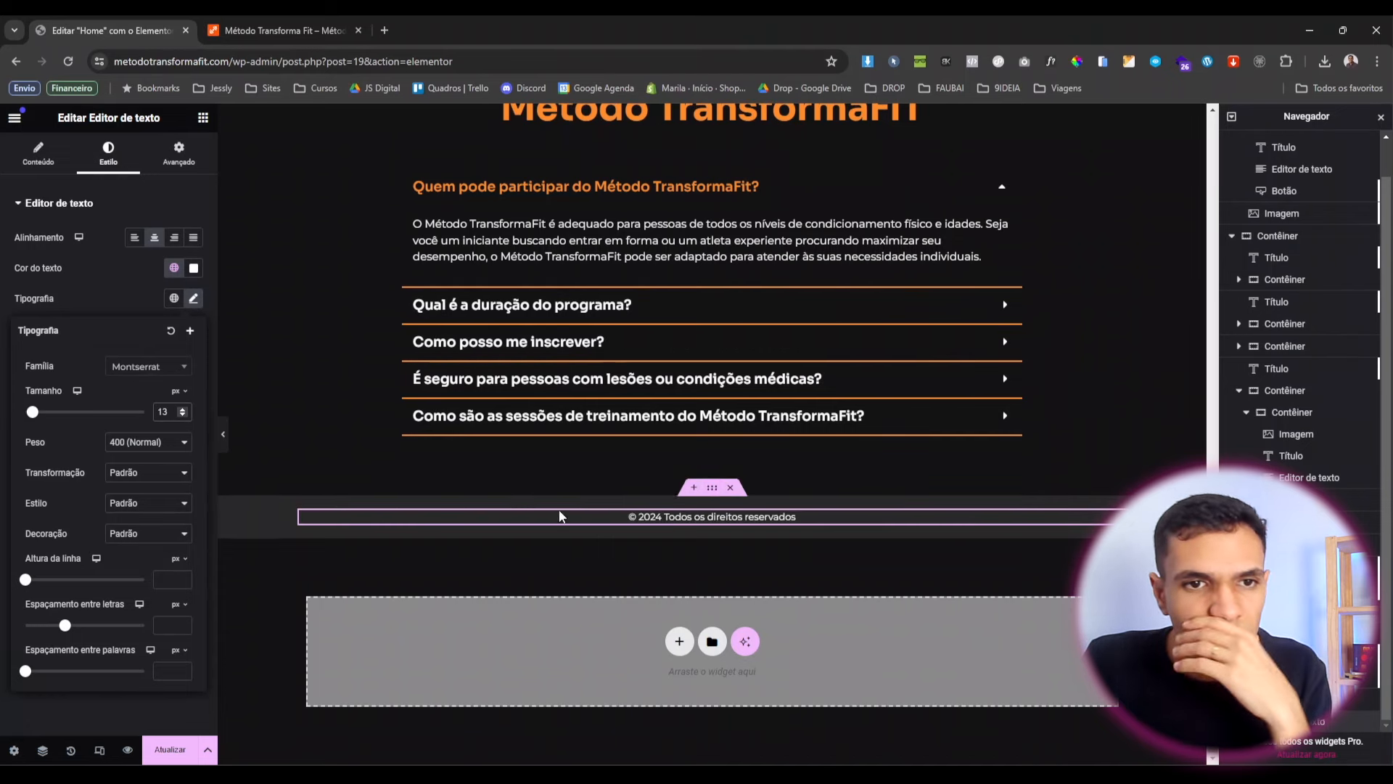
Set the footer container's top and bottom padding to 30 px.
left_click(715, 492)
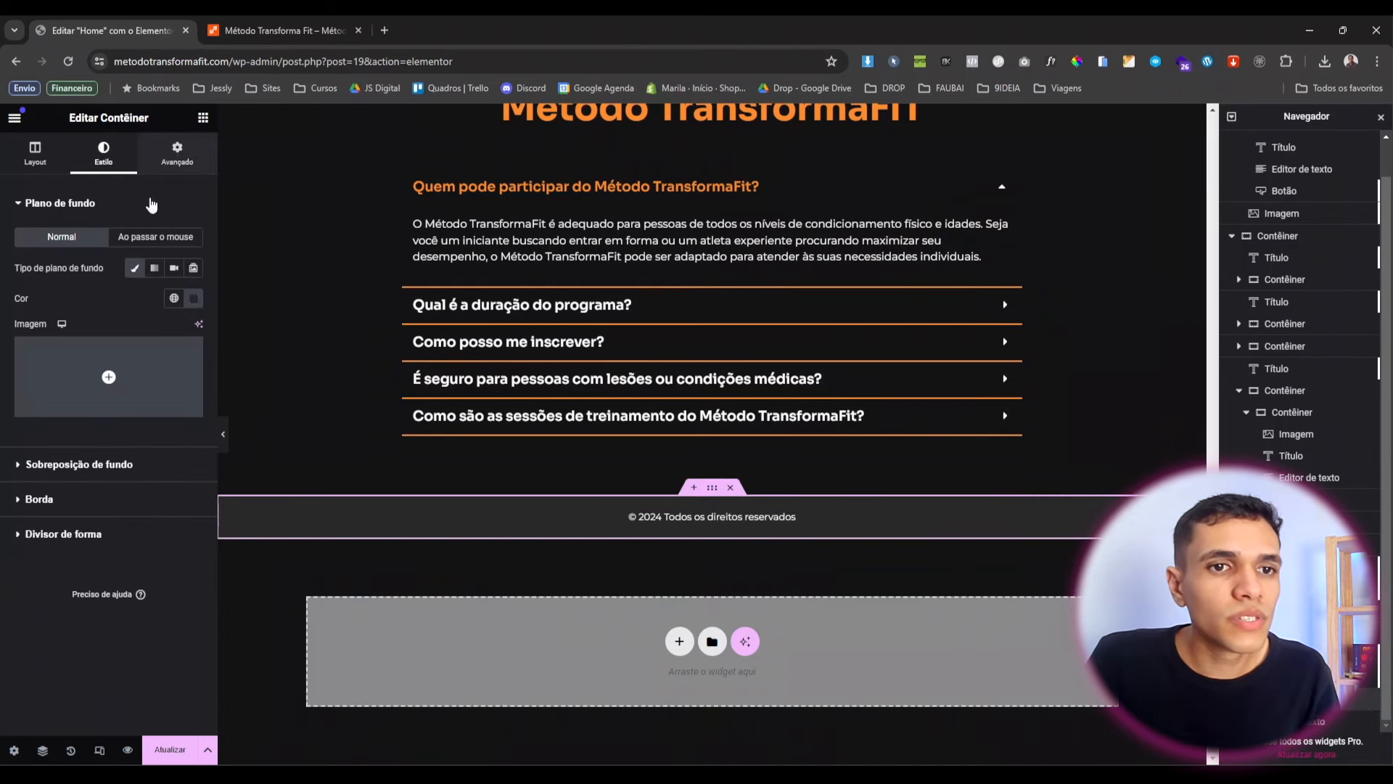
left_click(173, 156)
double_click(33, 311)
type("30")
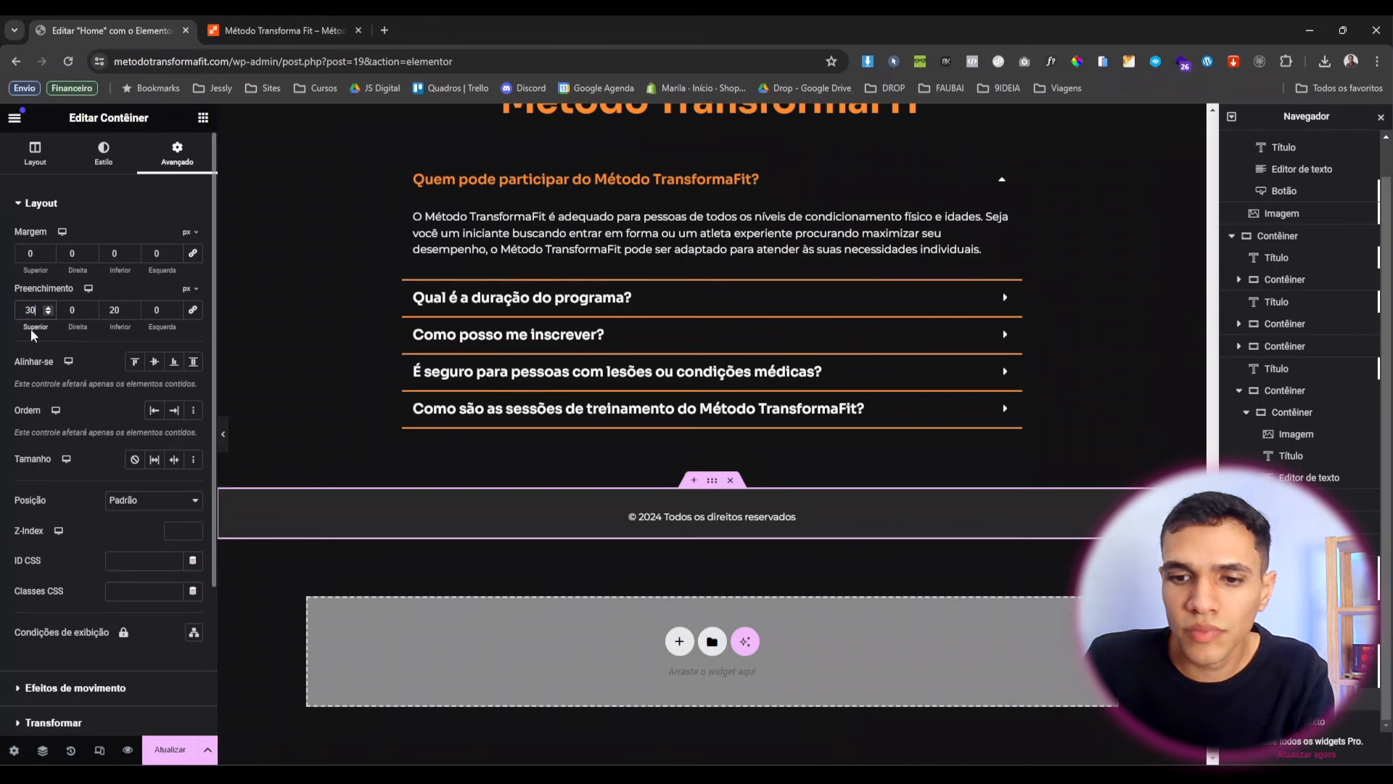
double_click(114, 310)
type("30")
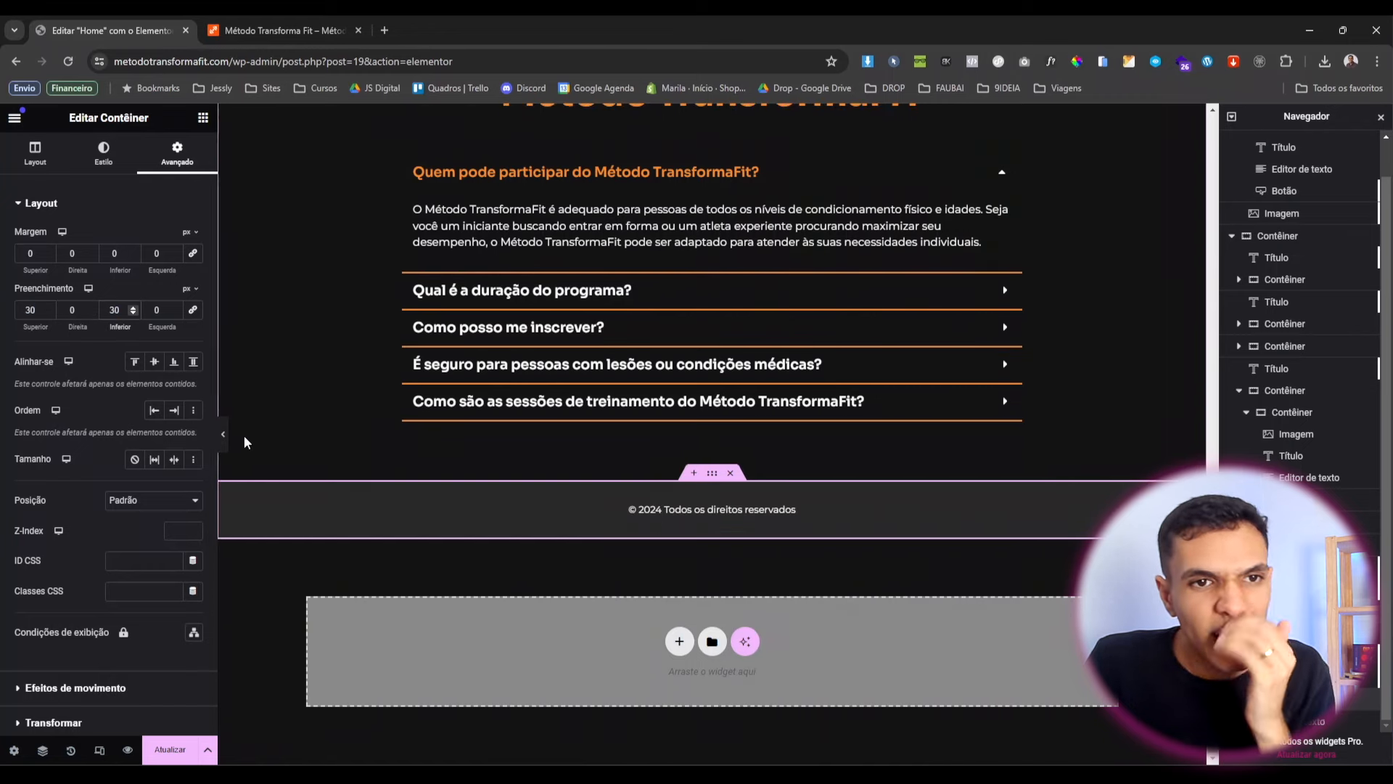
Preview the finished page without the editor panels, then restore them.
left_click(224, 434)
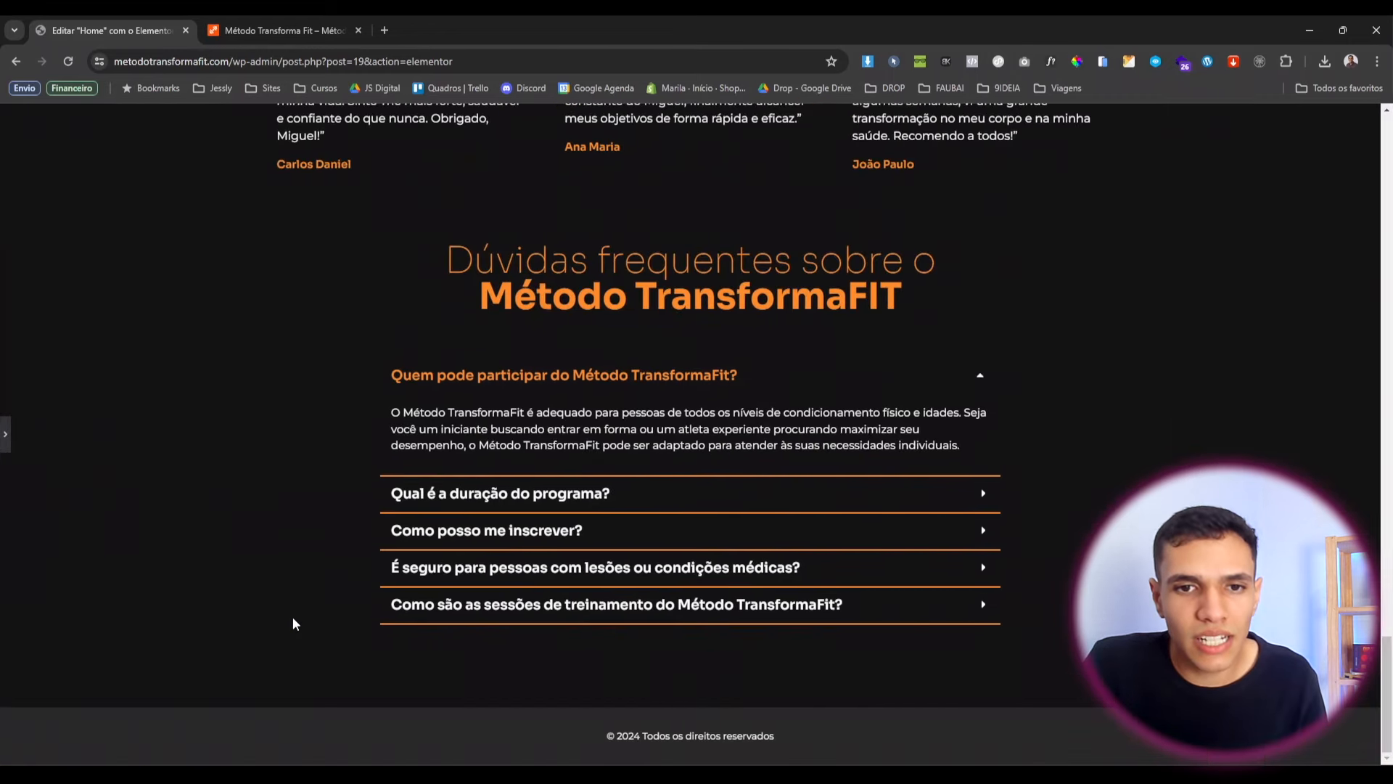
scroll(292, 624, "up", 1)
key("ctrl+p")
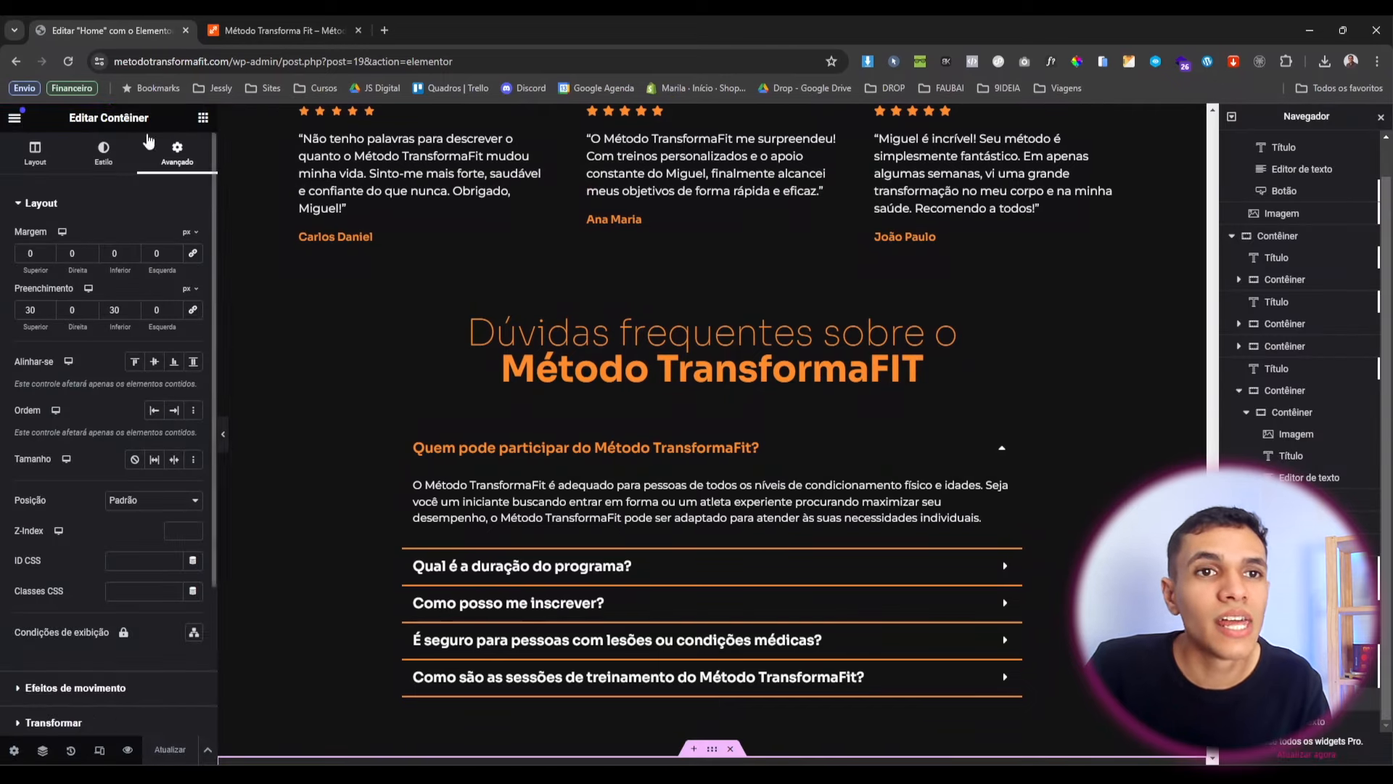
left_click(264, 29)
Reload the live metodotransformafit.com page and start scrolling down it.
left_click(274, 61)
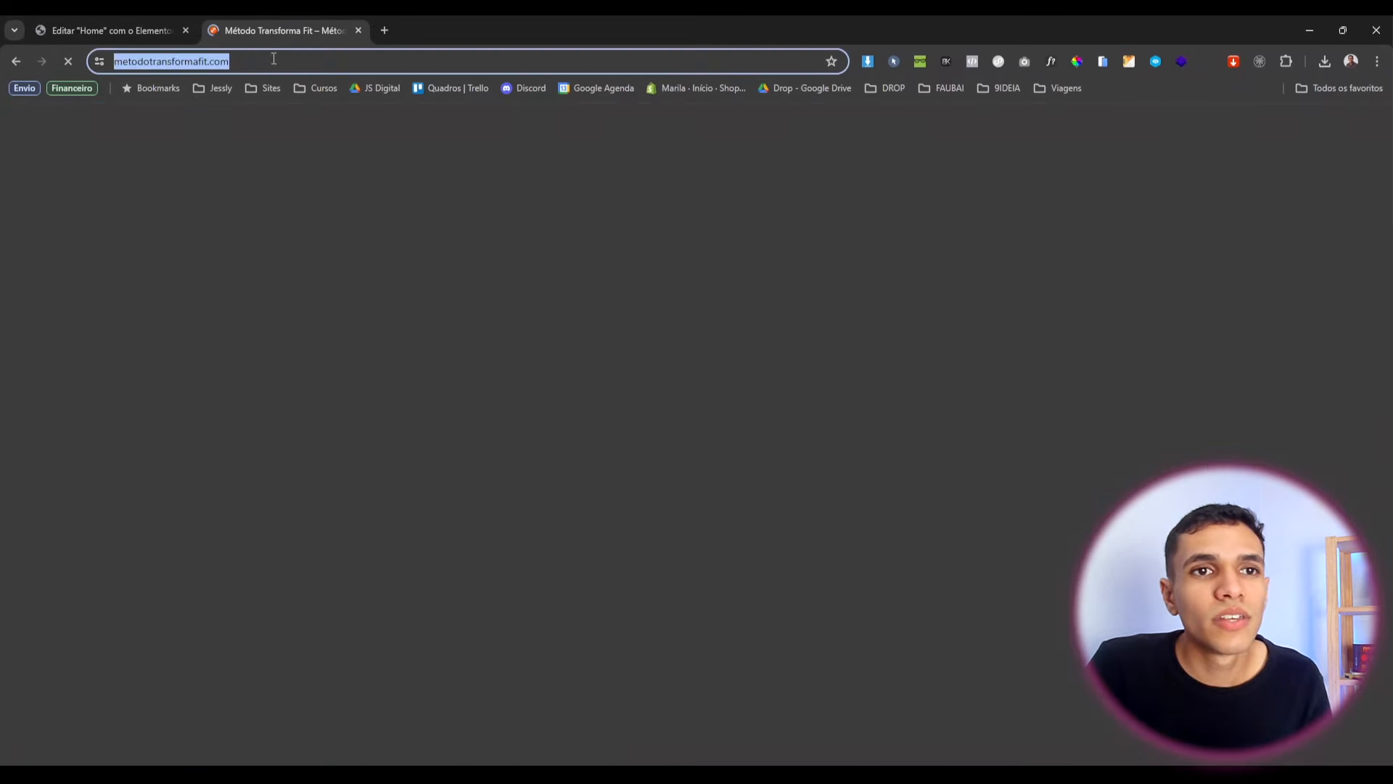
key("Return")
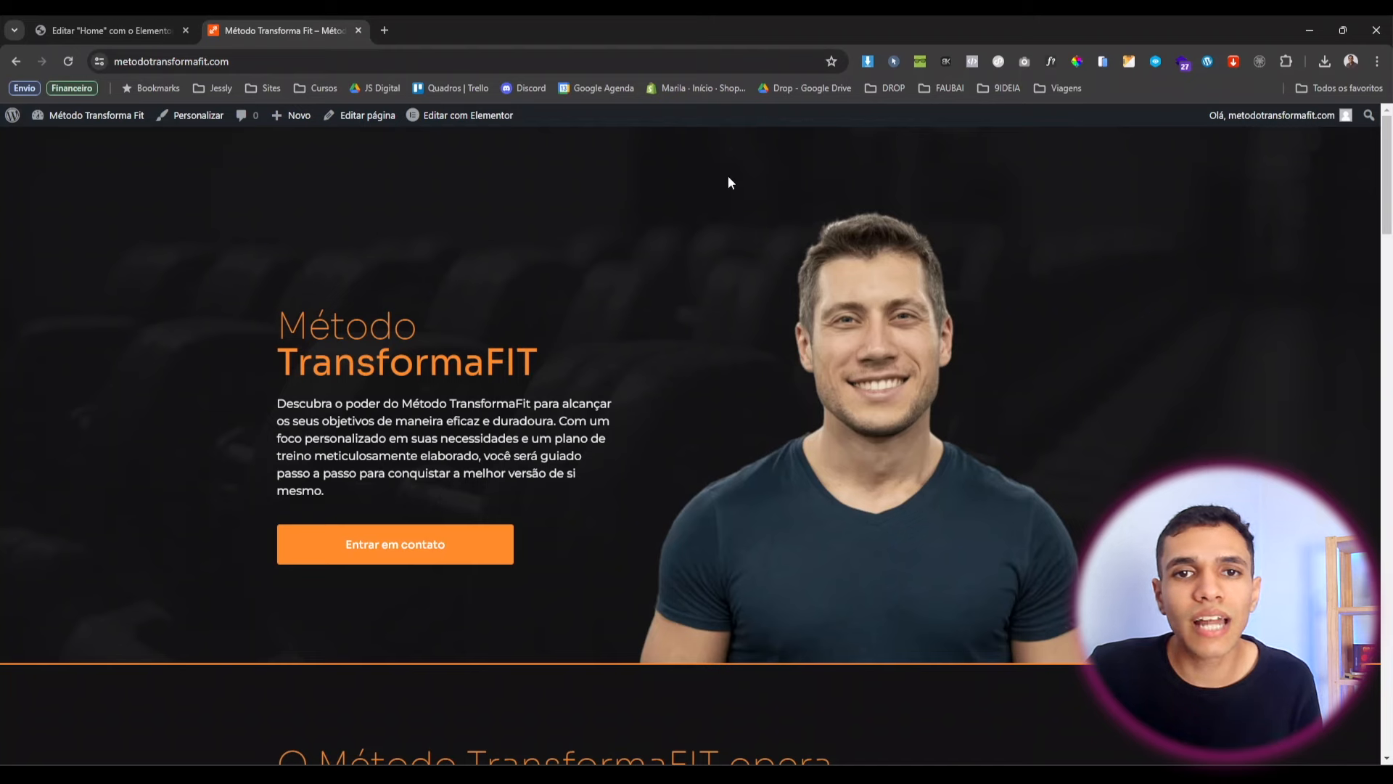
scroll(677, 187, "down", 7)
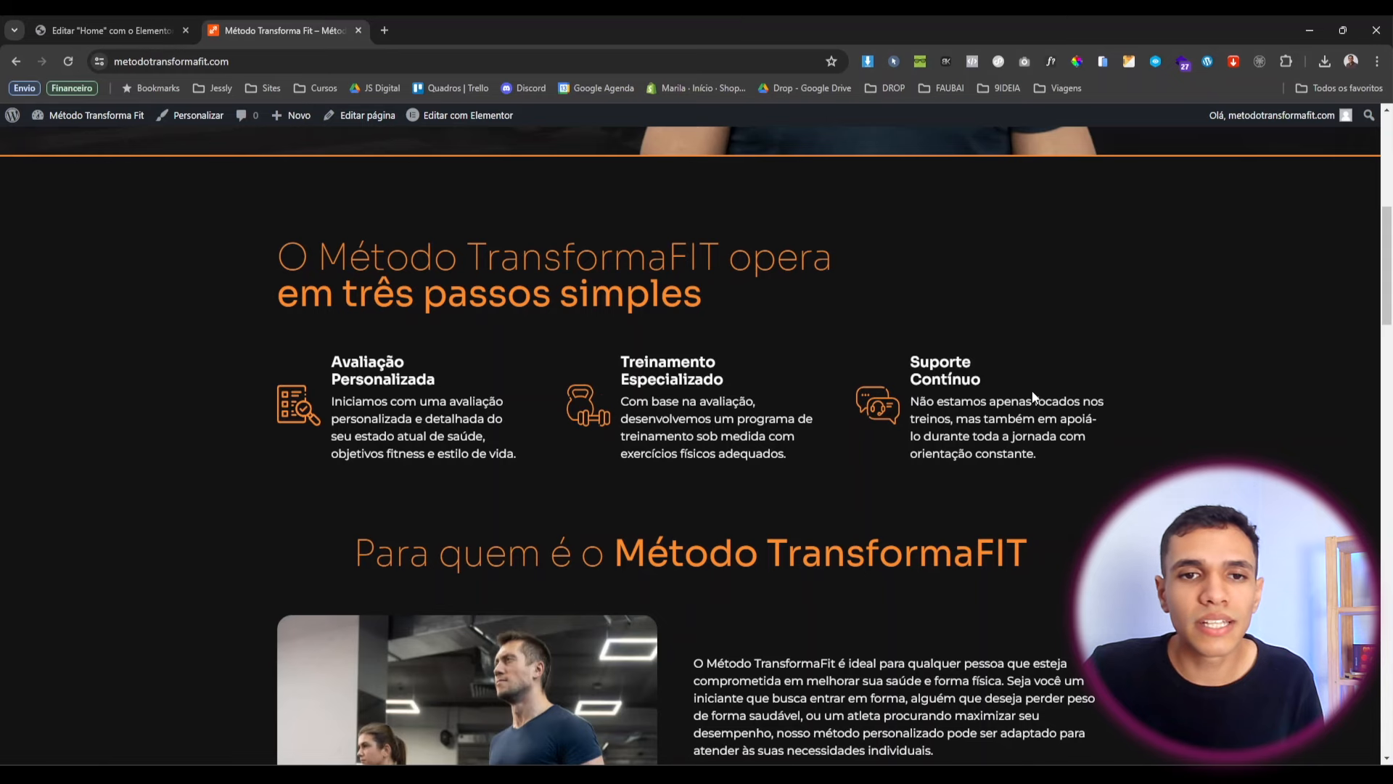
scroll(1034, 395, "down", 5)
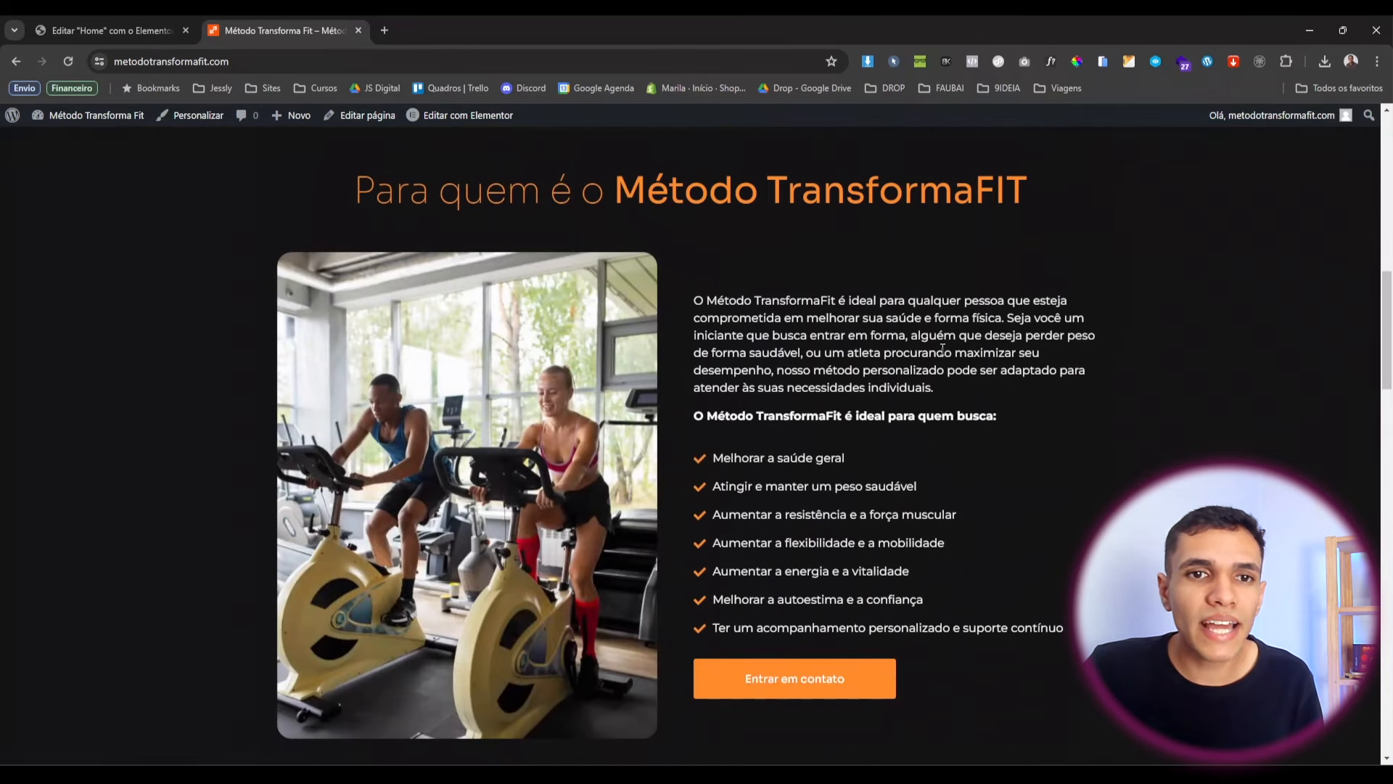
scroll(376, 546, "down", 1)
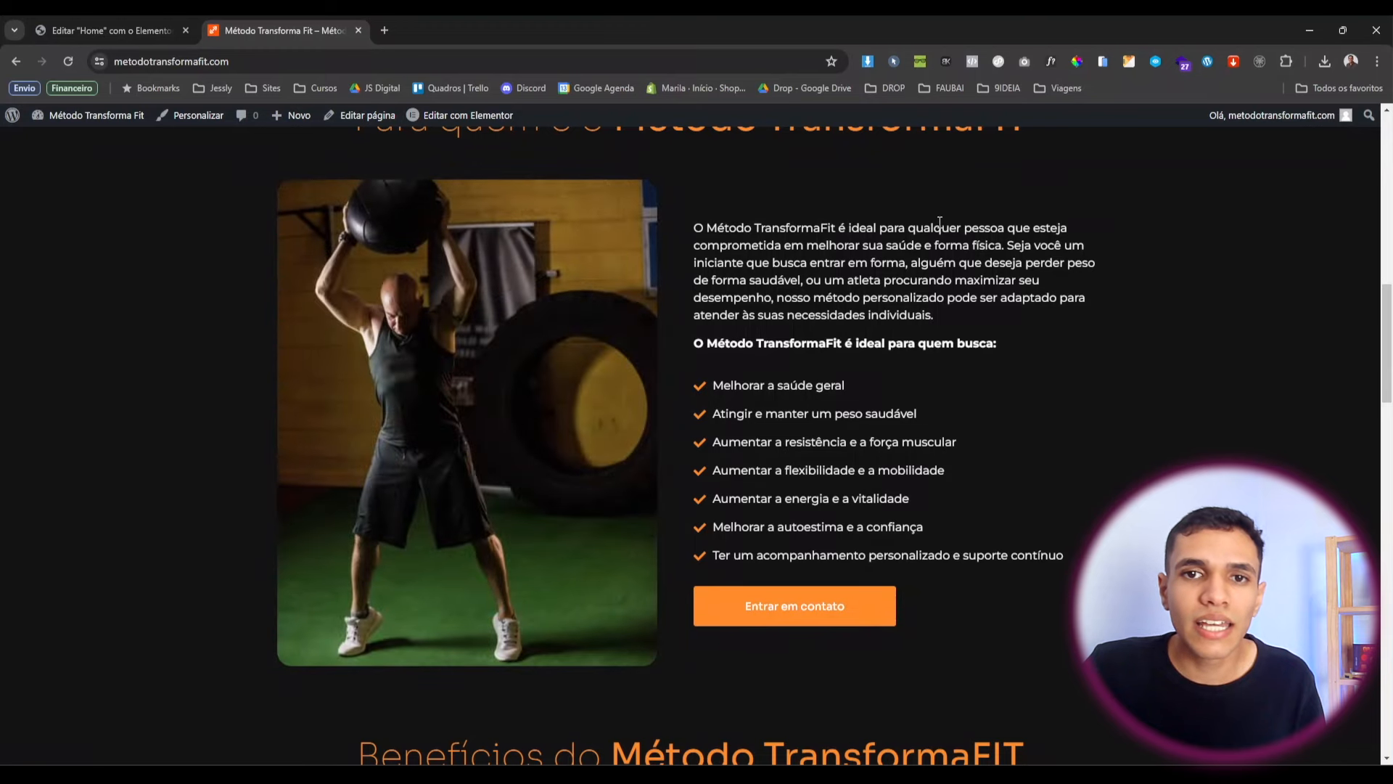
Scroll down to the testimonials with three five-star quotes above the FAQ heading.
left_click_drag(742, 385, 898, 528)
left_click(898, 528)
scroll(847, 282, "down", 2)
scroll(857, 419, "up", 2)
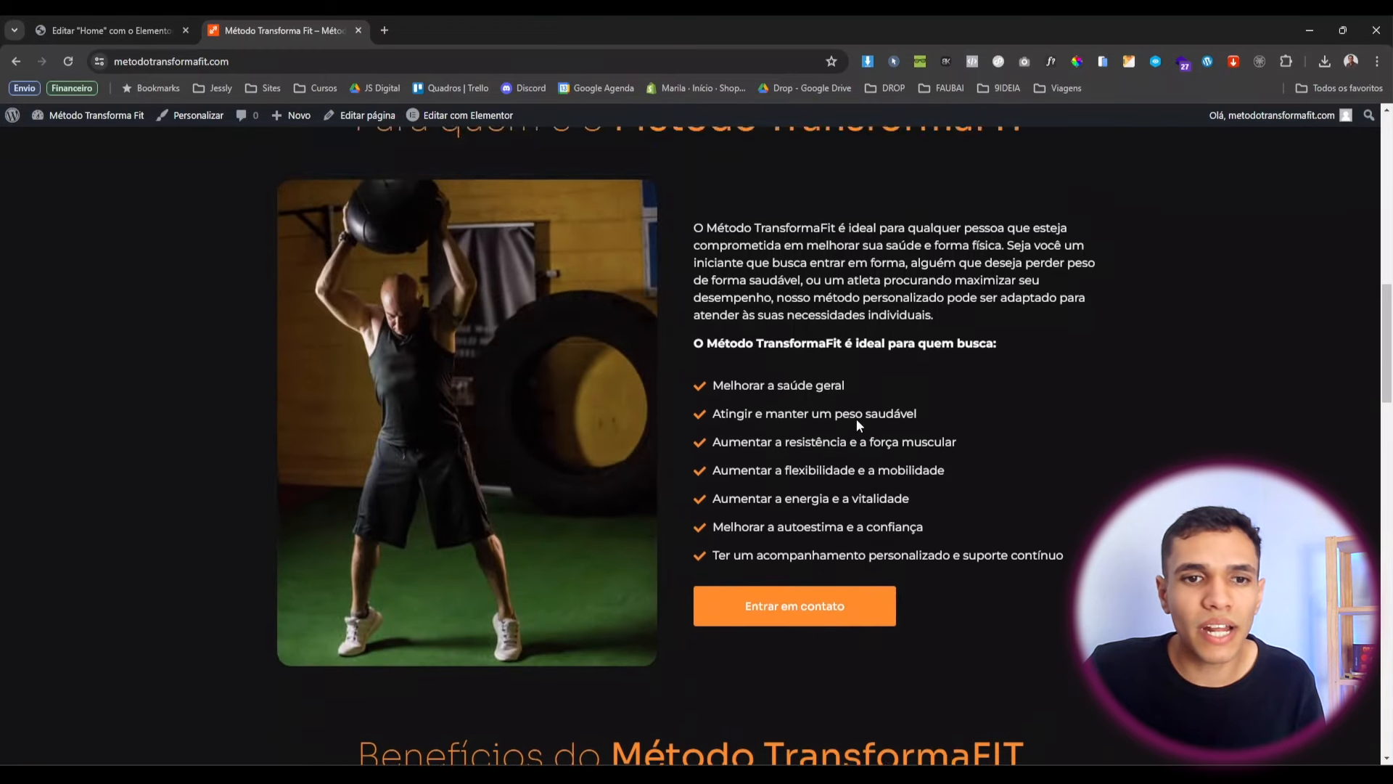
scroll(856, 420, "down", 7)
scroll(398, 499, "down", 1)
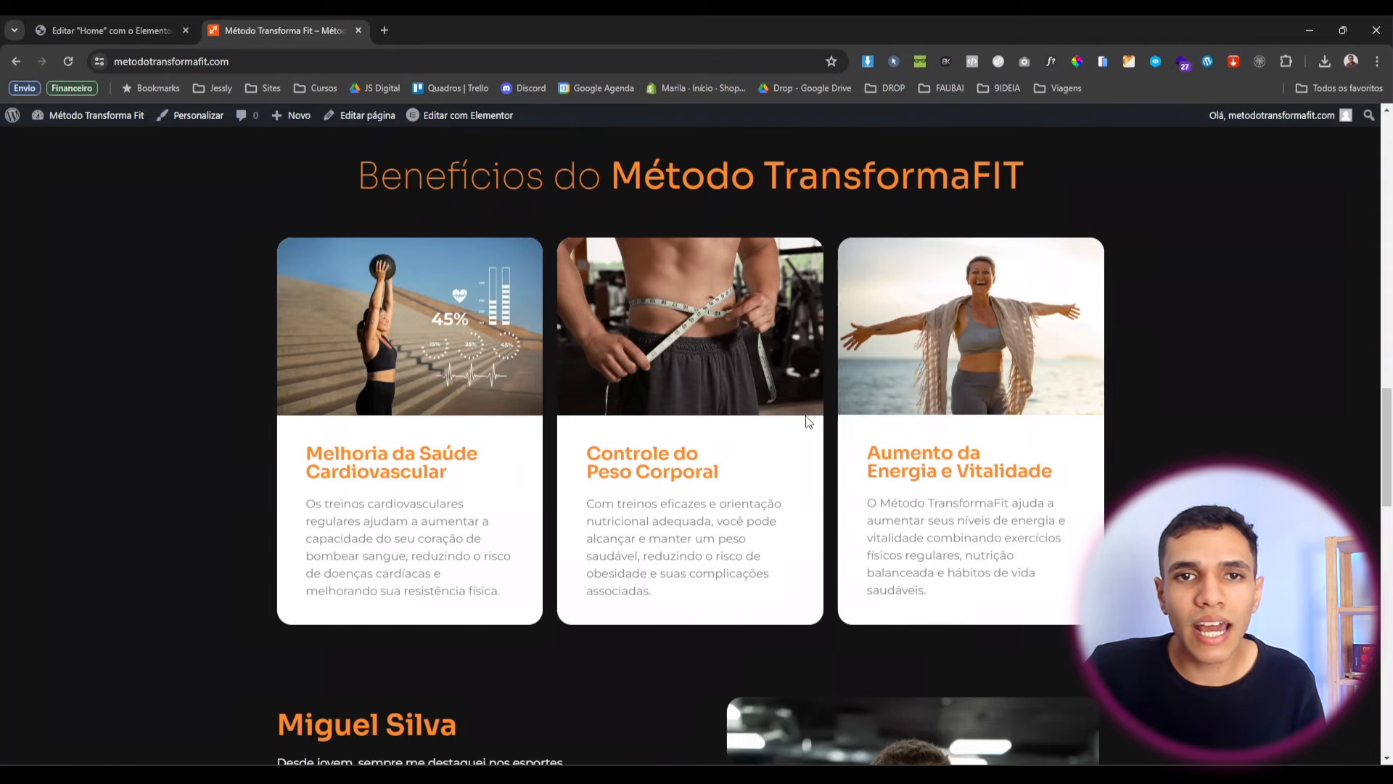
scroll(809, 422, "down", 8)
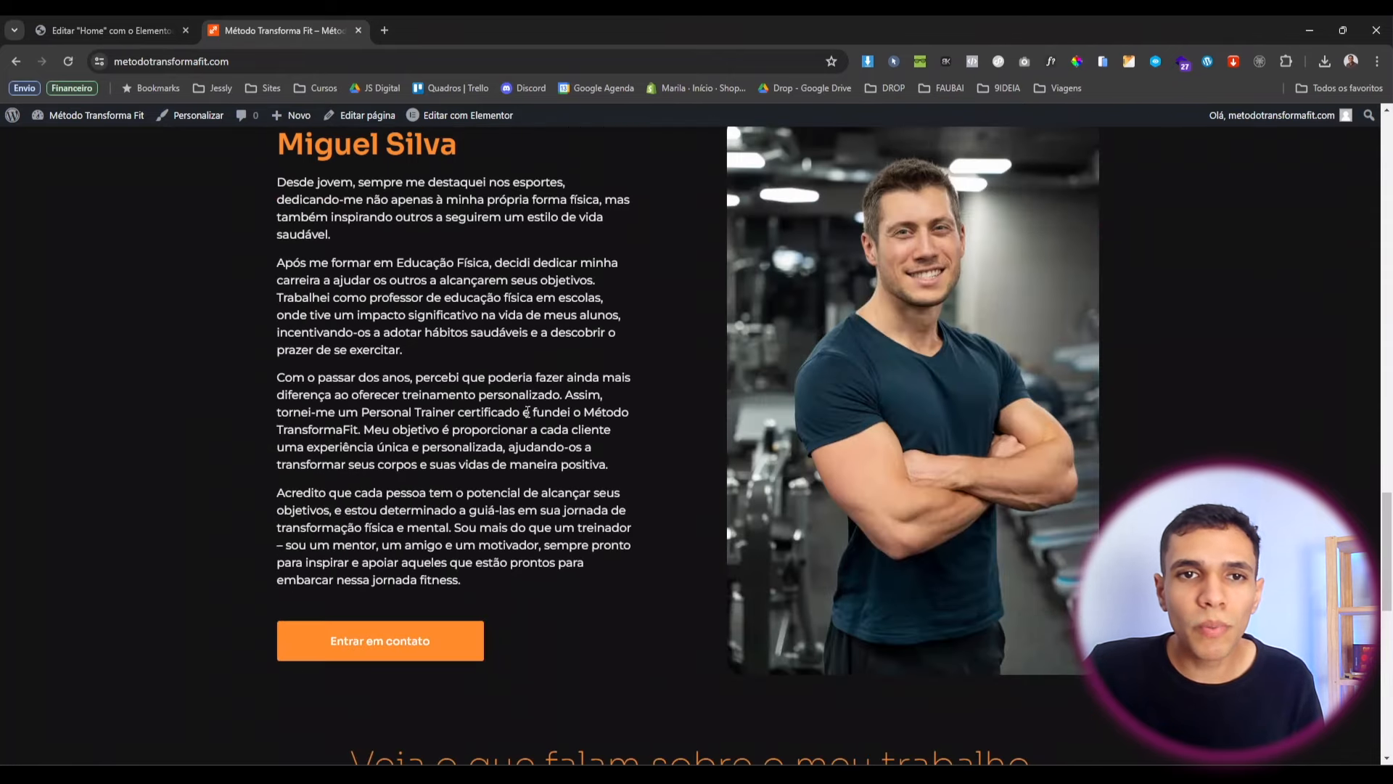
scroll(409, 353, "up", 1)
scroll(317, 341, "down", 7)
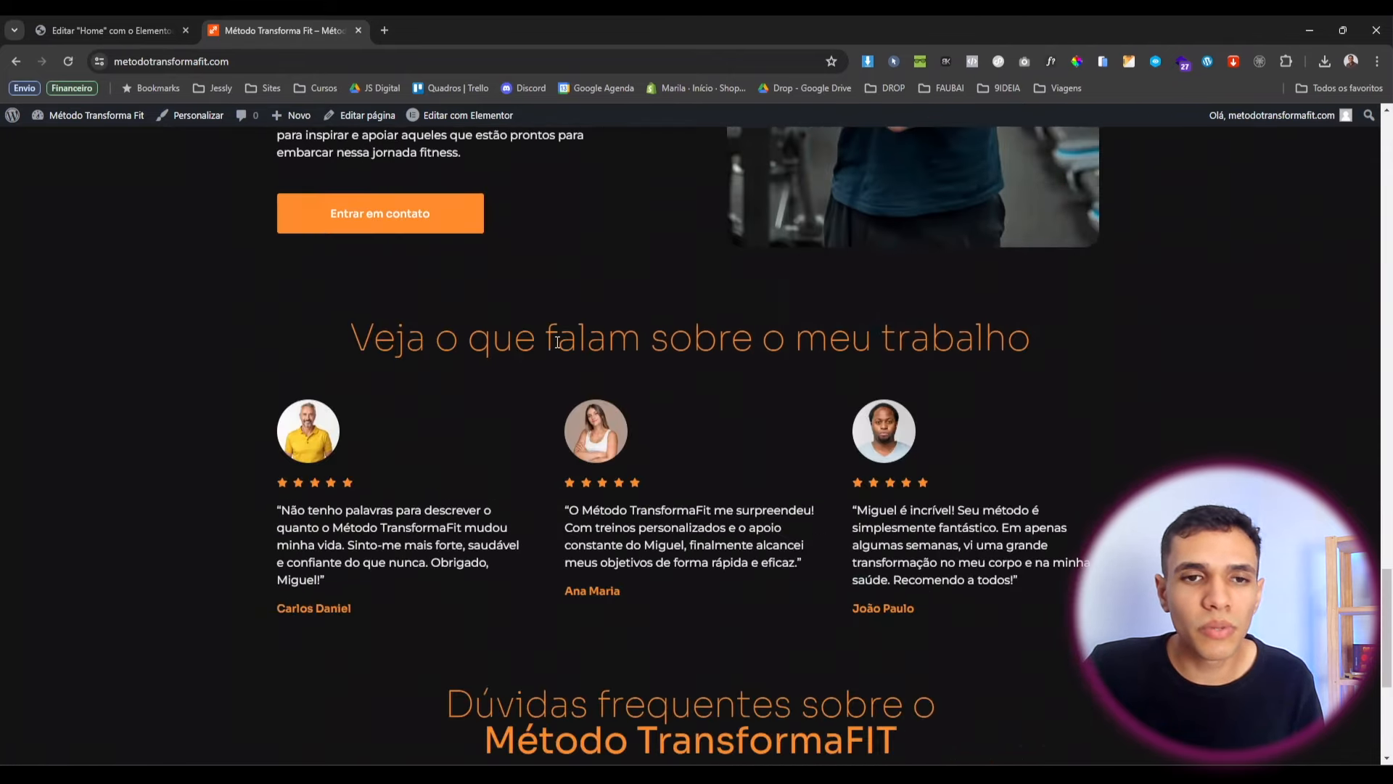